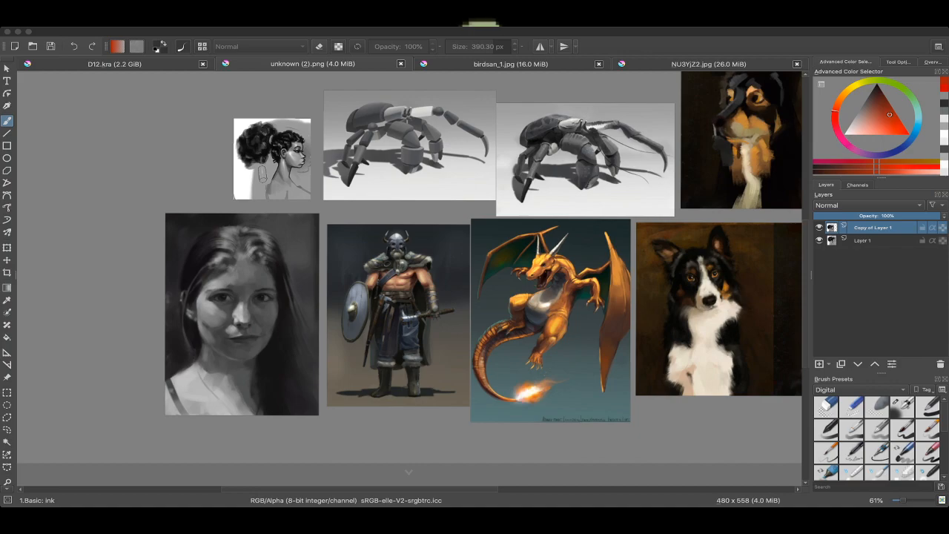
# Step: Examine the collection of example paintings, viewing the portrait, Viking warrior, dragon and dog pieces up close
pyautogui.click(492, 174)
pyautogui.scroll(-3, 515, 160)
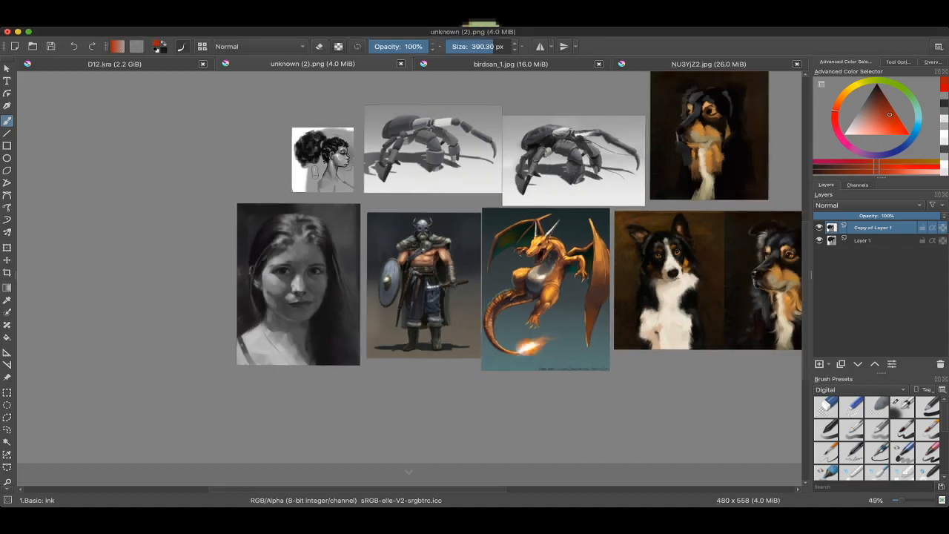
pyautogui.moveTo(545, 189)
pyautogui.mouseDown()
pyautogui.moveTo(499, 211)
pyautogui.moveTo(508, 207)
pyautogui.mouseUp()
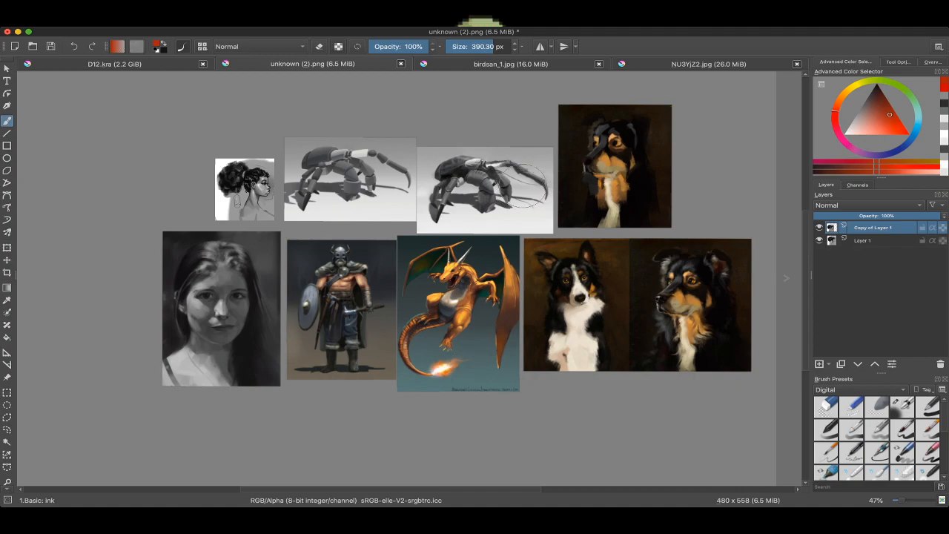
pyautogui.moveTo(530, 173)
pyautogui.mouseDown()
pyautogui.moveTo(552, 164)
pyautogui.moveTo(555, 175)
pyautogui.moveTo(579, 98)
pyautogui.mouseUp()
pyautogui.scroll(2, 534, 190)
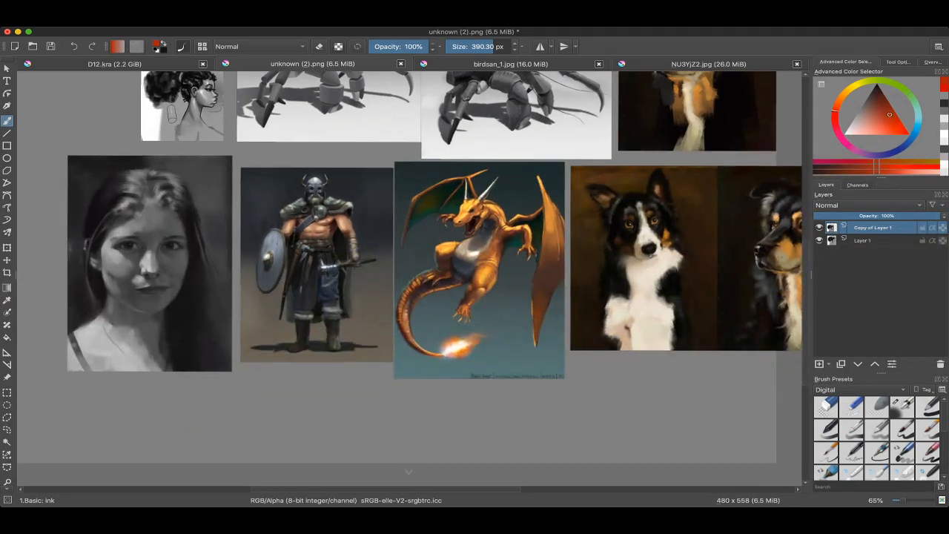
pyautogui.scroll(3, 533, 189)
pyautogui.scroll(-2, 533, 189)
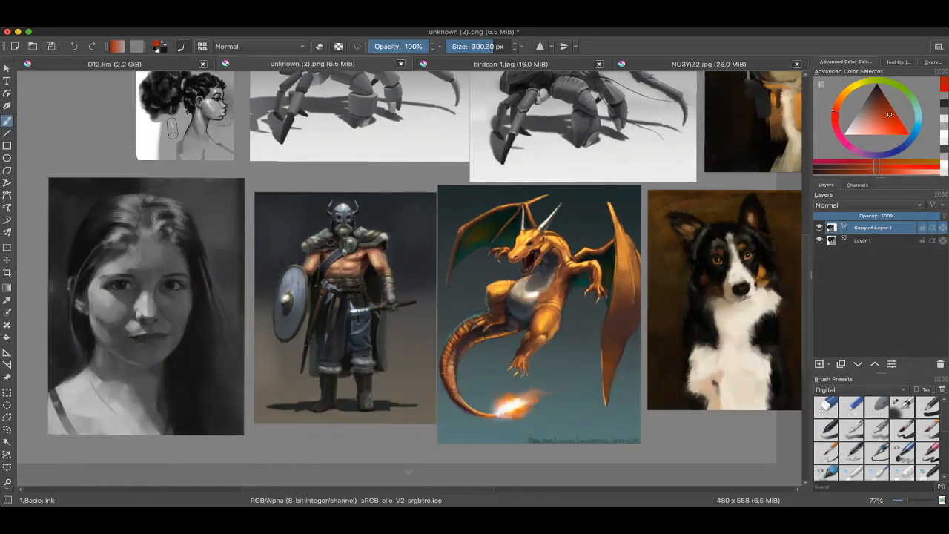
pyautogui.moveTo(533, 190); pyautogui.dragTo(575, 164)
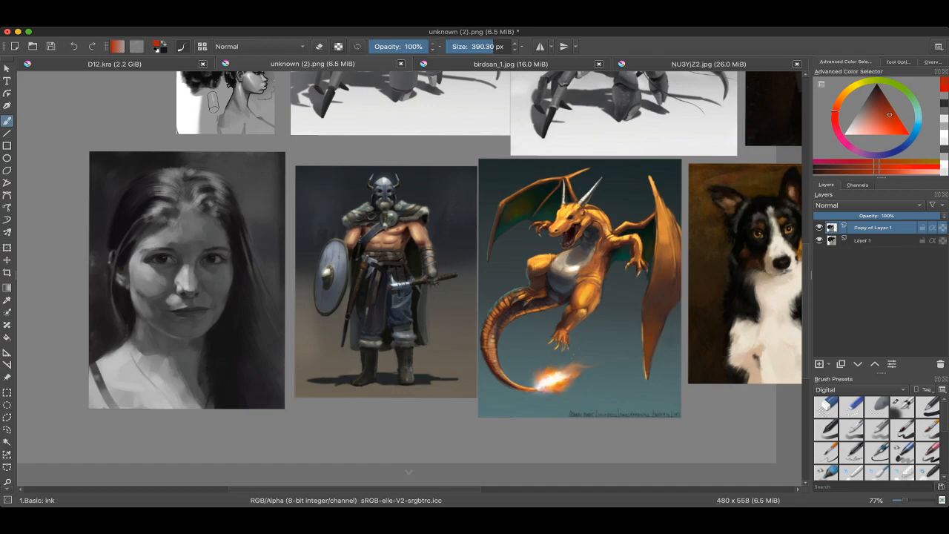
pyautogui.scroll(3, 513, 227)
pyautogui.moveTo(512, 226); pyautogui.dragTo(609, 185)
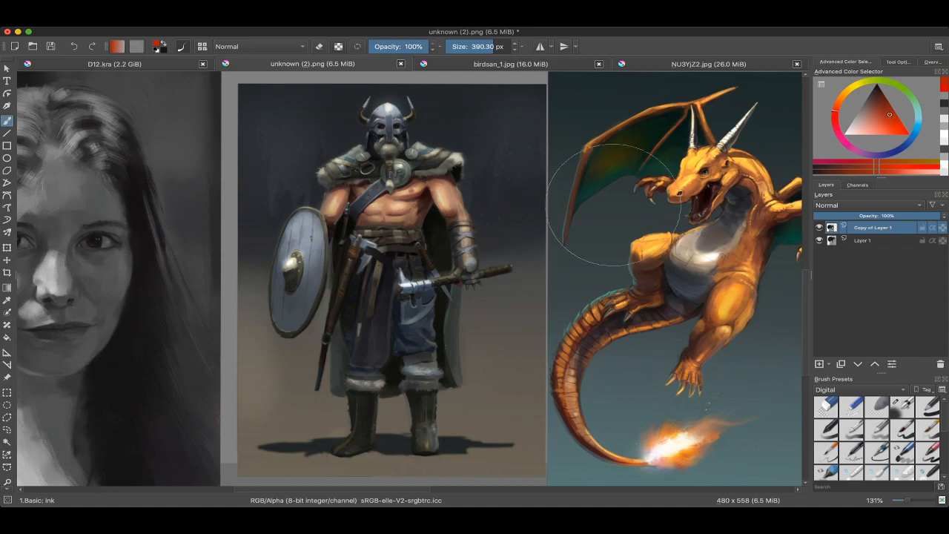
pyautogui.scroll(-1, 615, 202)
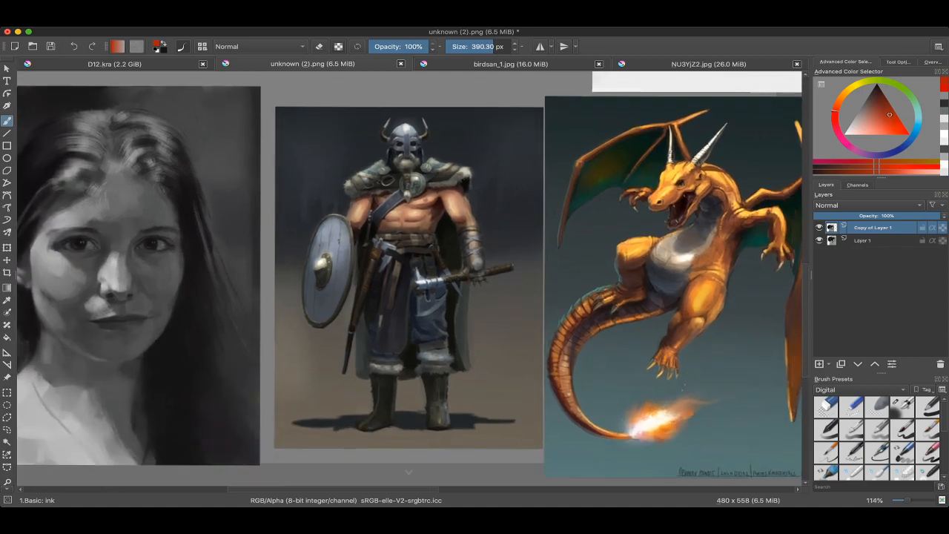
pyautogui.scroll(-2, 412, 274)
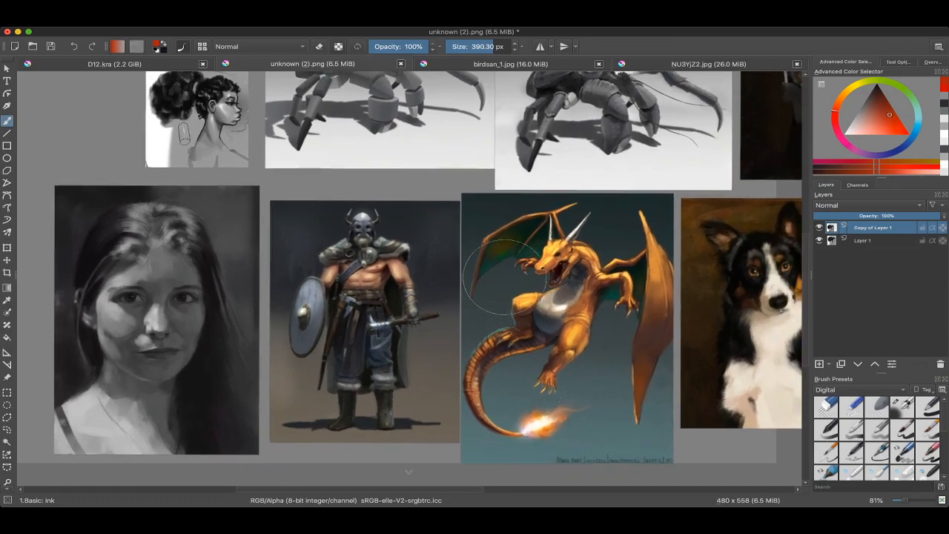
pyautogui.scroll(-1, 534, 146)
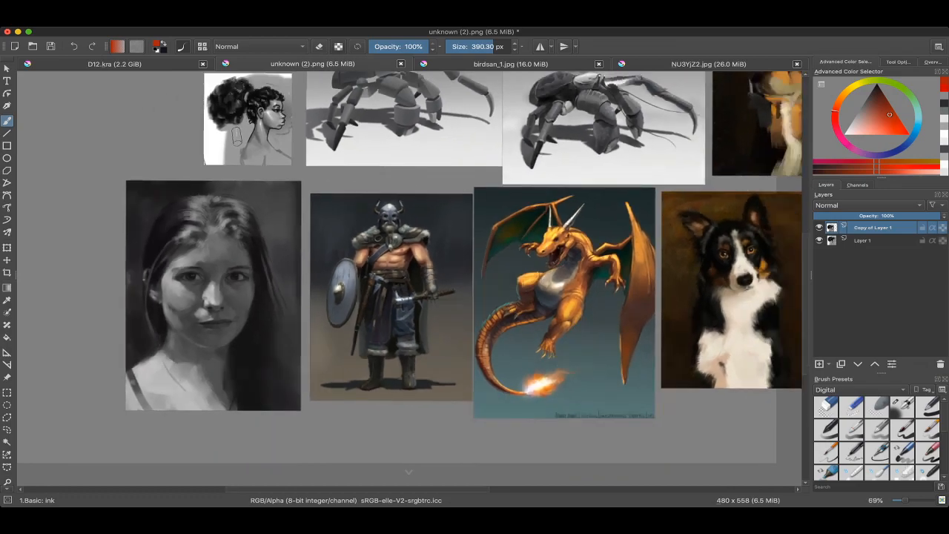
pyautogui.moveTo(646, 130); pyautogui.dragTo(621, 141)
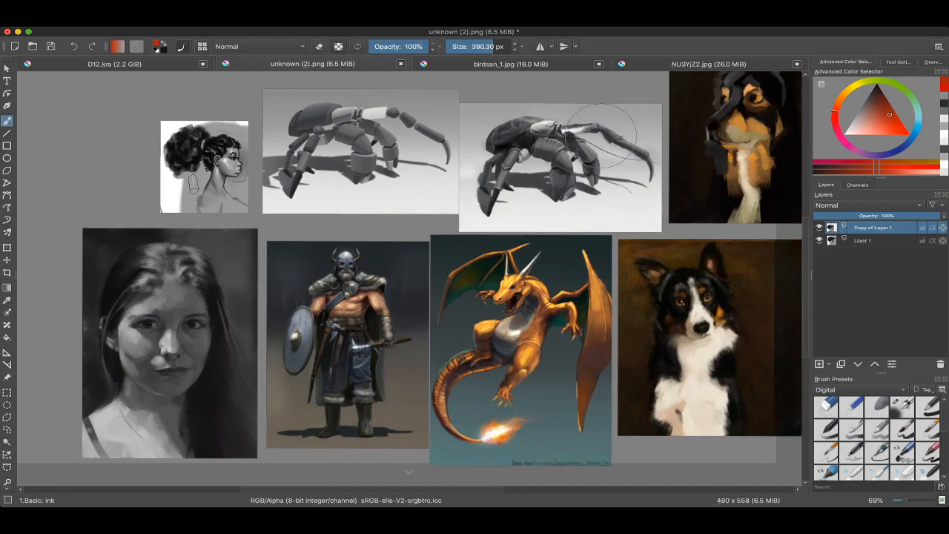
# Step: Examine the grayscale crab study built from simple forms, and compare it with the finished crab rendering beside it
pyautogui.scroll(6, 341, 134)
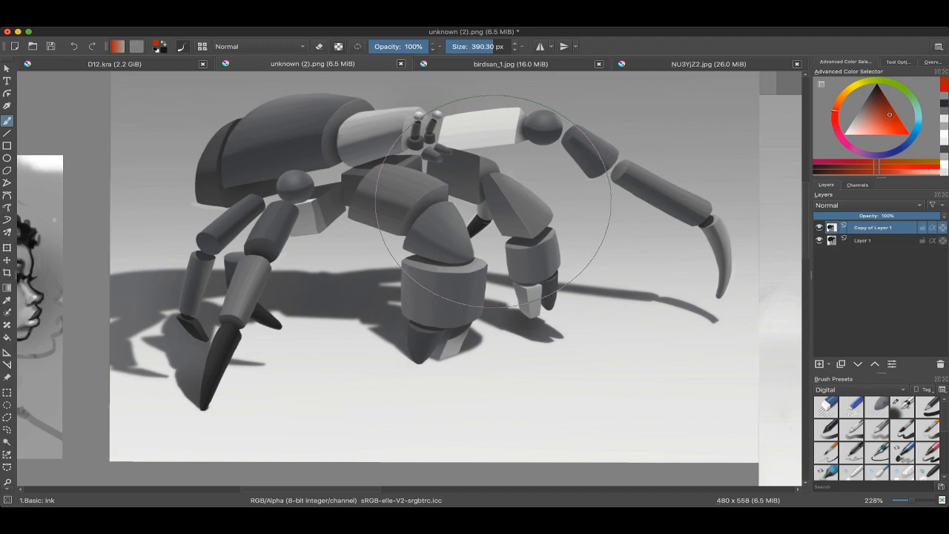
pyautogui.moveTo(439, 209); pyautogui.dragTo(303, 212)
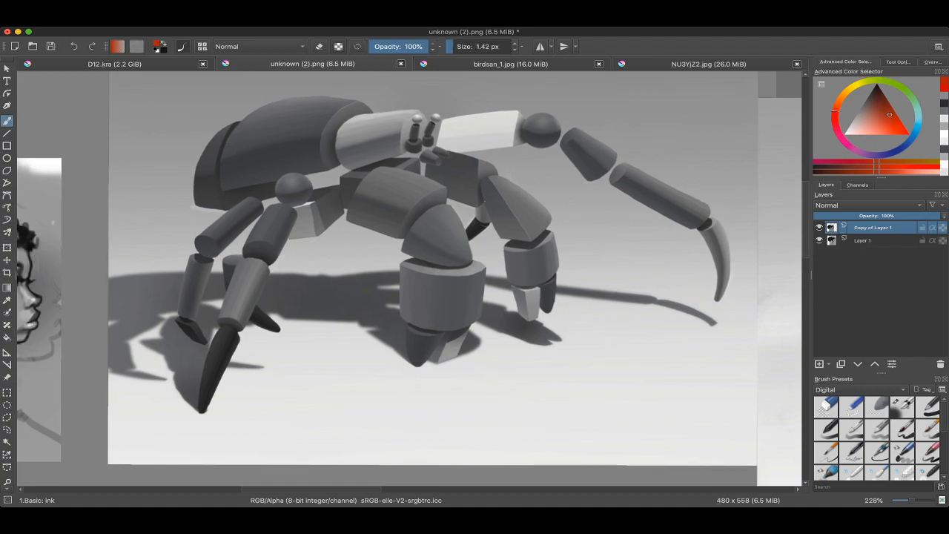
pyautogui.scroll(-3, 485, 201)
pyautogui.moveTo(484, 201); pyautogui.dragTo(421, 178)
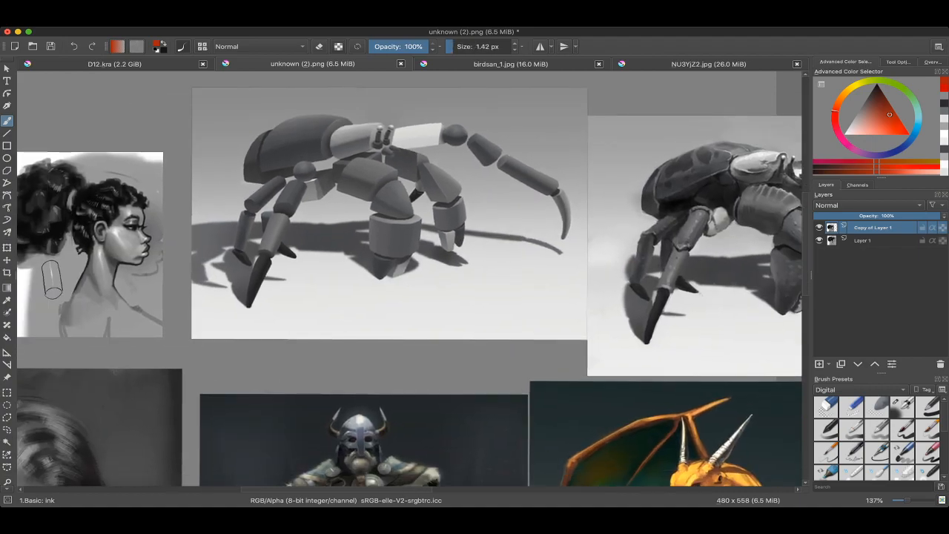
pyautogui.scroll(-3, 512, 226)
pyautogui.moveTo(511, 227); pyautogui.dragTo(304, 236)
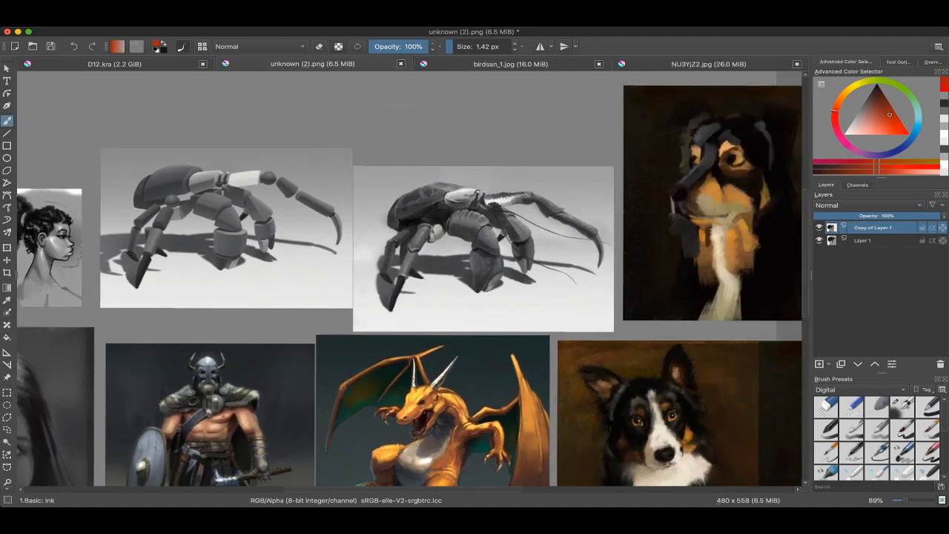
pyautogui.scroll(-3, 459, 206)
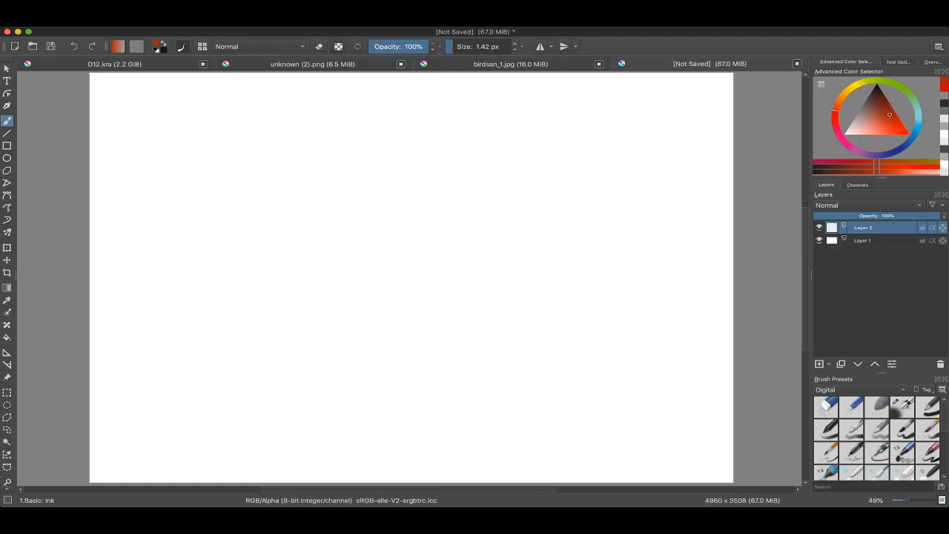
# Step: Fill Layer 2 of the new blank document with a mid grey
pyautogui.press('f')
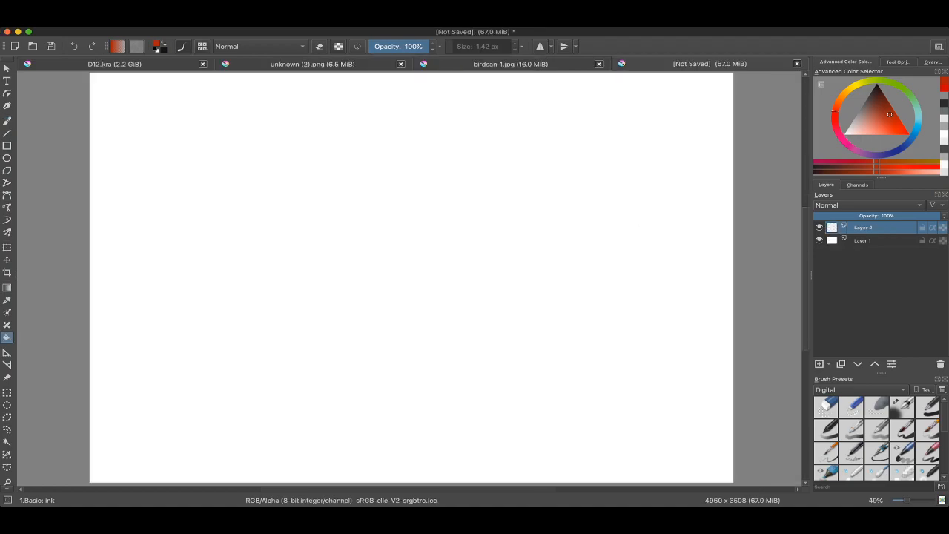
pyautogui.hotkey('shift', 'BackSpace')
pyautogui.click(855, 116)
pyautogui.click(411, 278)
pyautogui.hscroll(1, 411, 278)
pyautogui.hscroll(-1, 412, 277)
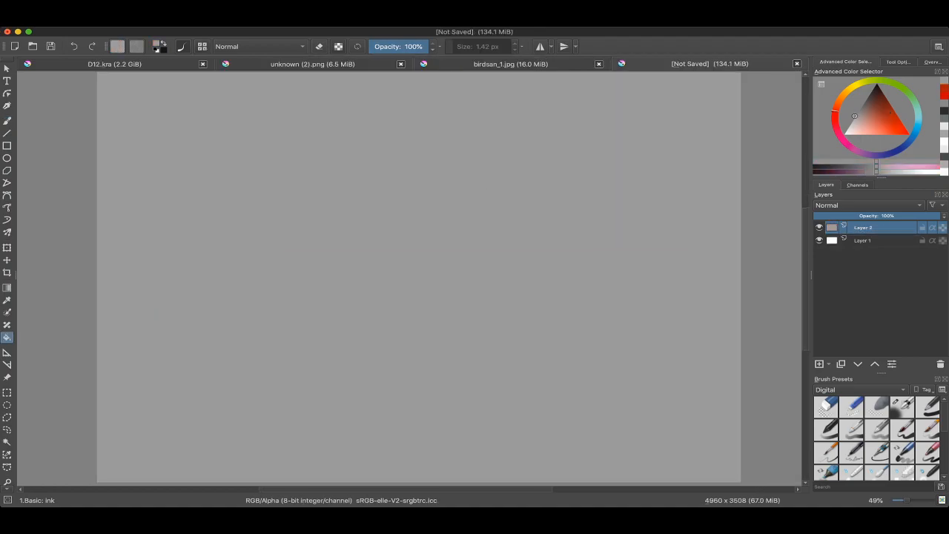
# Step: Add a new paint layer above the grey fill and set the brush to bright red at 24.05 px
pyautogui.press('b')
pyautogui.press('Insert')
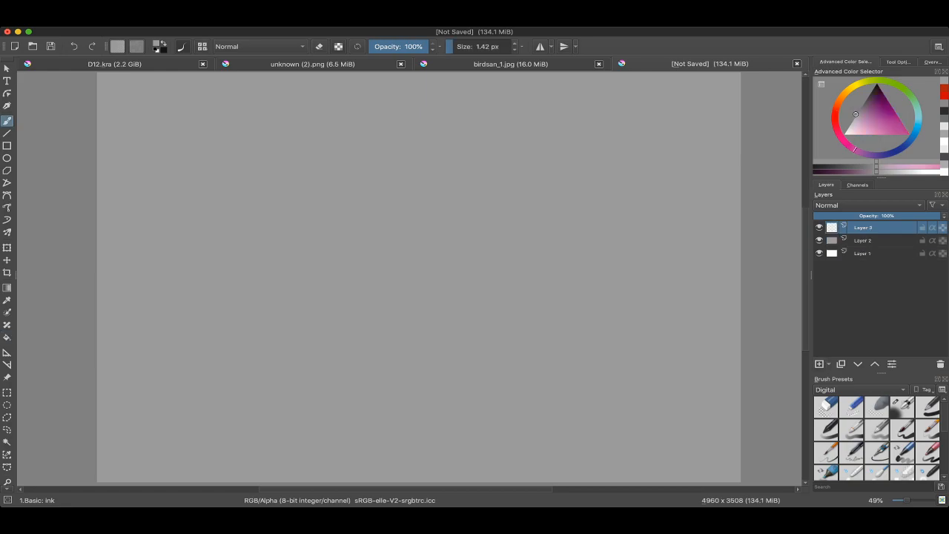
pyautogui.hscroll(-3, 409, 279)
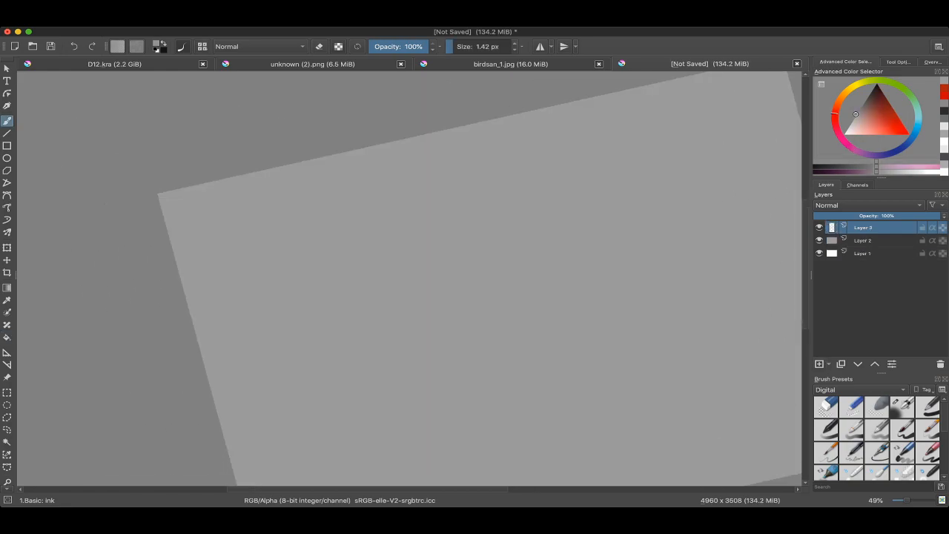
pyautogui.click(907, 130)
pyautogui.hscroll(-3, 409, 279)
pyautogui.scroll(3, 409, 279)
pyautogui.moveTo(346, 166)
pyautogui.mouseDown()
pyautogui.moveTo(354, 166)
pyautogui.moveTo(340, 170)
pyautogui.mouseUp()
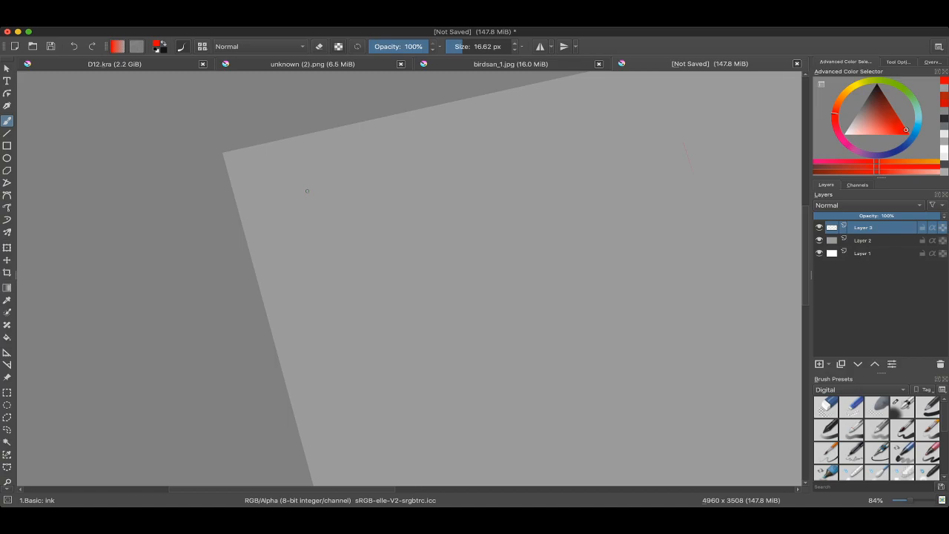
pyautogui.scroll(-3, 407, 111)
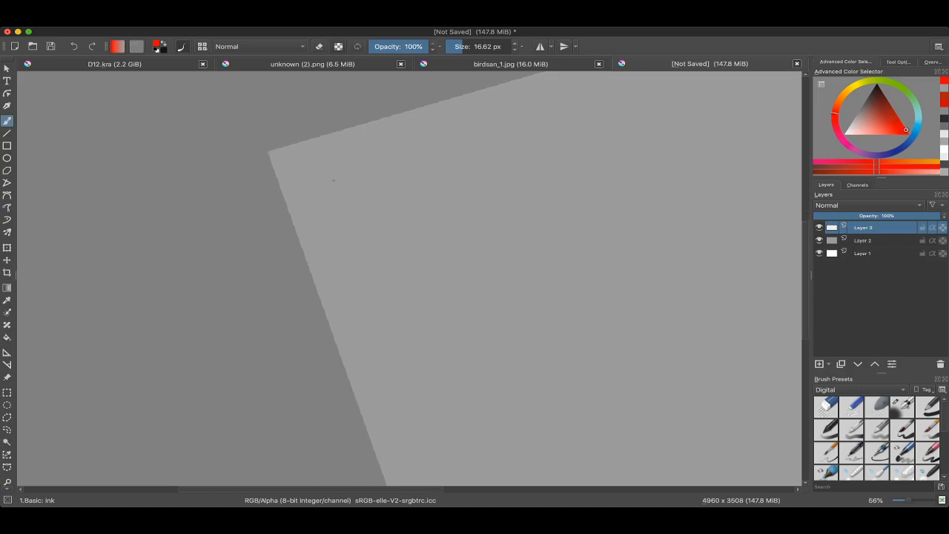
pyautogui.press(']')
pyautogui.press(']')
pyautogui.press(']')
# Step: Handwrite the underlined heading "Painting -" in the canvas's upper-left corner, with the first list item "1) DRAWING" below it
pyautogui.moveTo(320, 186)
pyautogui.mouseDown()
pyautogui.moveTo(321, 175)
pyautogui.moveTo(378, 182)
pyautogui.moveTo(395, 165)
pyautogui.moveTo(430, 182)
pyautogui.mouseUp()
pyautogui.moveTo(308, 220); pyautogui.dragTo(456, 157)
pyautogui.moveTo(457, 144); pyautogui.dragTo(471, 139)
pyautogui.moveTo(322, 256)
pyautogui.mouseDown()
pyautogui.moveTo(344, 211)
pyautogui.moveTo(356, 230)
pyautogui.mouseUp()
pyautogui.moveTo(361, 201)
pyautogui.mouseDown()
pyautogui.moveTo(355, 258)
pyautogui.moveTo(329, 200)
pyautogui.moveTo(335, 218)
pyautogui.moveTo(359, 207)
pyautogui.mouseUp()
pyautogui.moveTo(362, 208)
pyautogui.mouseDown()
pyautogui.moveTo(372, 187)
pyautogui.moveTo(397, 178)
pyautogui.mouseUp()
pyautogui.moveTo(400, 177)
pyautogui.mouseDown()
pyautogui.moveTo(402, 190)
pyautogui.moveTo(418, 171)
pyautogui.mouseUp()
# Step: Draw a curved arrow leading right from "DRAWING" and a tilted oval outline beyond its tip
pyautogui.moveTo(427, 163)
pyautogui.mouseDown()
pyautogui.moveTo(436, 189)
pyautogui.moveTo(395, 236)
pyautogui.moveTo(295, 279)
pyautogui.mouseUp()
pyautogui.scroll(-2, 456, 178)
pyautogui.scroll(2, 494, 189)
pyautogui.moveTo(277, 239)
pyautogui.mouseDown()
pyautogui.moveTo(323, 192)
pyautogui.moveTo(423, 168)
pyautogui.mouseUp()
pyautogui.moveTo(413, 158)
pyautogui.mouseDown()
pyautogui.moveTo(430, 177)
pyautogui.moveTo(415, 181)
pyautogui.mouseUp()
pyautogui.moveTo(562, 164); pyautogui.dragTo(435, 204)
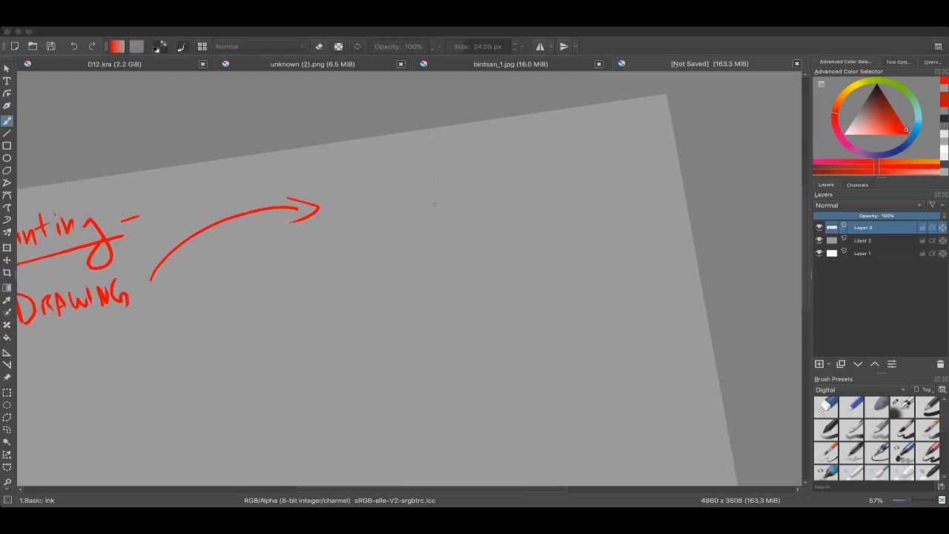
pyautogui.moveTo(435, 204); pyautogui.dragTo(485, 203)
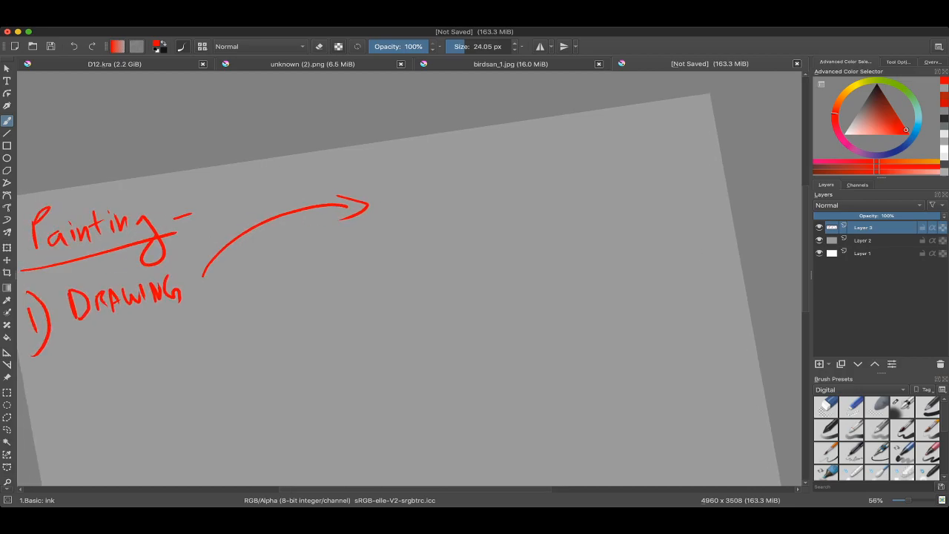
pyautogui.moveTo(422, 216)
pyautogui.mouseDown()
pyautogui.moveTo(465, 156)
pyautogui.moveTo(549, 239)
pyautogui.moveTo(417, 236)
pyautogui.moveTo(424, 208)
pyautogui.mouseUp()
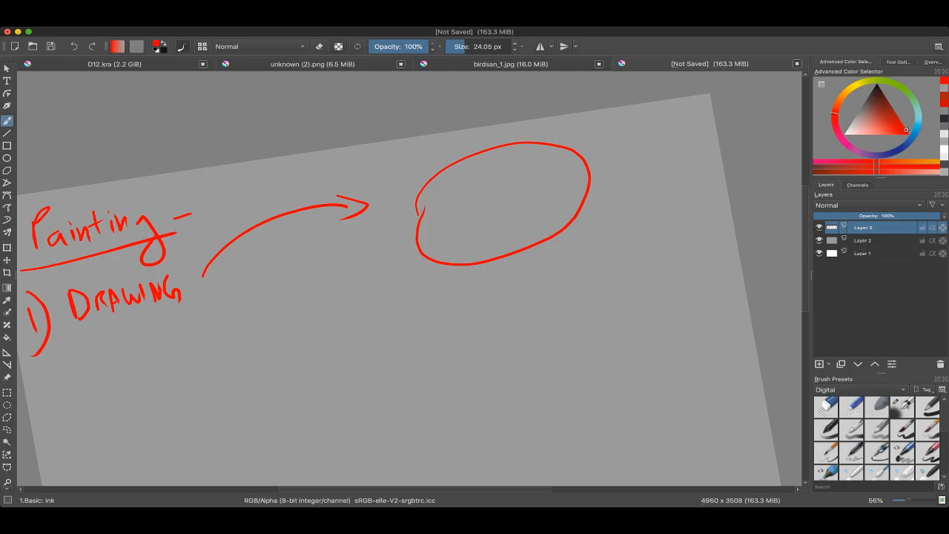
pyautogui.scroll(-4, 384, 226)
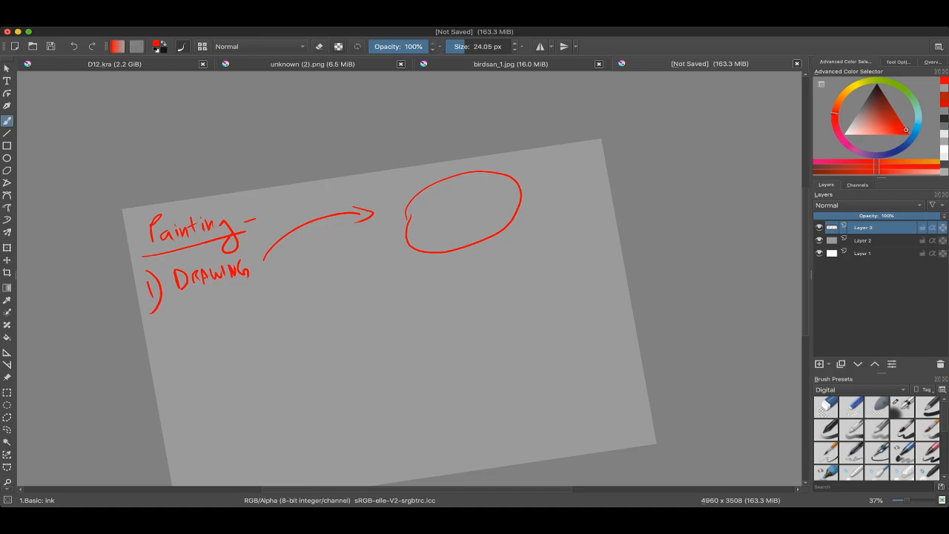
pyautogui.scroll(4, 434, 192)
pyautogui.moveTo(425, 147); pyautogui.dragTo(495, 292)
pyautogui.hotkey('ctrl', 'z')
# Step: Draw three curved cross-contour lines around the width of the oval to suggest its volume
pyautogui.scroll(-1, 486, 196)
pyautogui.moveTo(474, 223); pyautogui.dragTo(499, 200)
pyautogui.moveTo(437, 144); pyautogui.dragTo(406, 165)
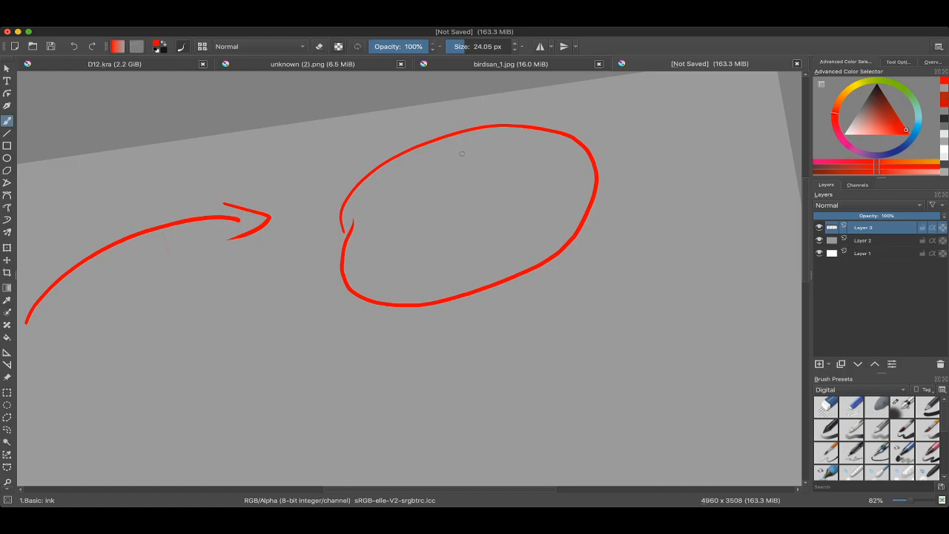
pyautogui.moveTo(461, 150)
pyautogui.mouseDown()
pyautogui.moveTo(445, 143)
pyautogui.moveTo(485, 172)
pyautogui.moveTo(510, 286)
pyautogui.mouseUp()
pyautogui.moveTo(545, 129); pyautogui.dragTo(575, 236)
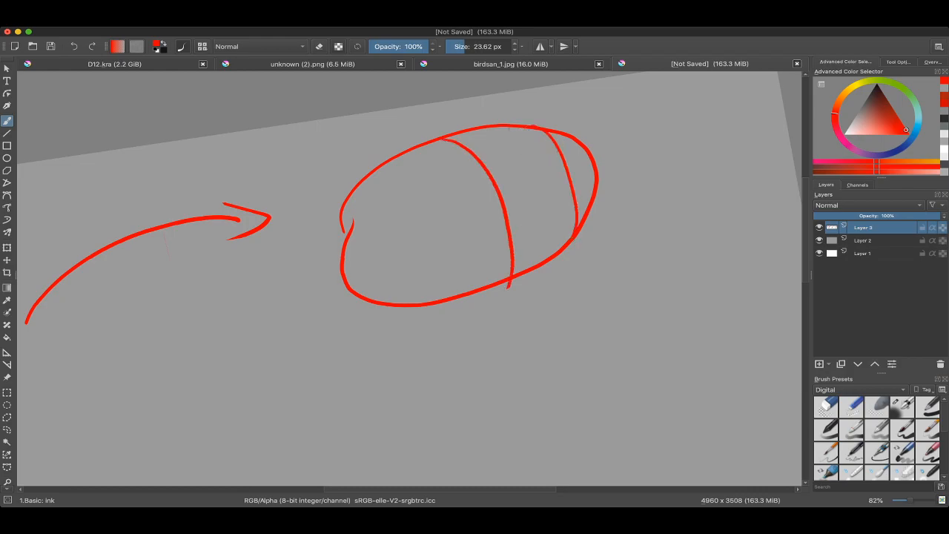
pyautogui.moveTo(389, 158)
pyautogui.mouseDown()
pyautogui.moveTo(454, 230)
pyautogui.moveTo(463, 298)
pyautogui.mouseUp()
pyautogui.moveTo(347, 238); pyautogui.dragTo(393, 303)
pyautogui.moveTo(366, 215)
pyautogui.mouseDown()
pyautogui.moveTo(389, 218)
pyautogui.moveTo(443, 304)
pyautogui.mouseUp()
pyautogui.moveTo(351, 198); pyautogui.dragTo(357, 215)
pyautogui.moveTo(372, 175)
pyautogui.mouseDown()
pyautogui.moveTo(392, 194)
pyautogui.moveTo(371, 225)
pyautogui.mouseUp()
pyautogui.scroll(-5, 425, 251)
pyautogui.scroll(4, 419, 288)
pyautogui.hotkey('ctrl', 'z')
pyautogui.hotkey('ctrl', 'z')
pyautogui.hotkey('ctrl', 'z')
# Step: Add a fourth cross-contour near the oval's left end and curved lengthwise contours to complete its wireframe grid
pyautogui.moveTo(387, 161)
pyautogui.mouseDown()
pyautogui.moveTo(420, 219)
pyautogui.moveTo(427, 255)
pyautogui.mouseUp()
pyautogui.moveTo(361, 234)
pyautogui.mouseDown()
pyautogui.moveTo(475, 209)
pyautogui.moveTo(558, 158)
pyautogui.mouseUp()
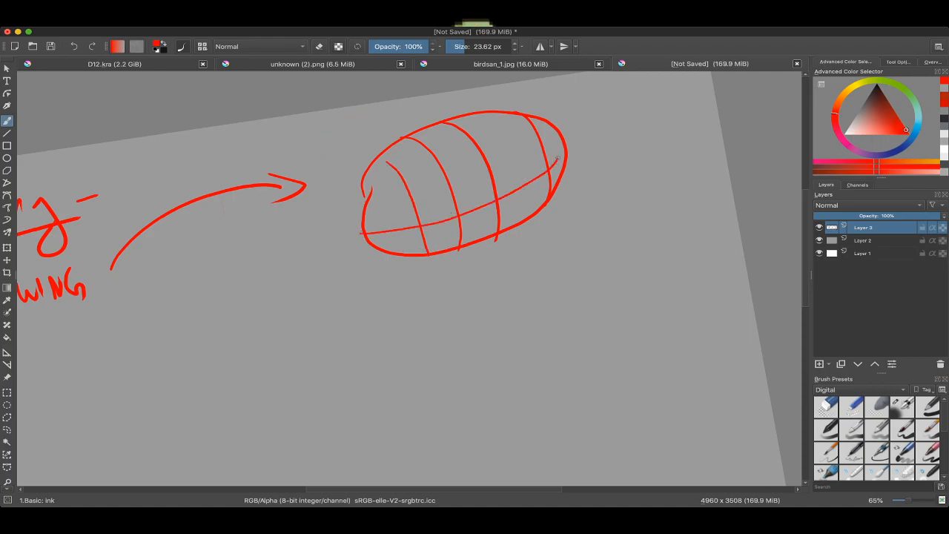
pyautogui.moveTo(366, 207)
pyautogui.mouseDown()
pyautogui.moveTo(473, 175)
pyautogui.moveTo(549, 131)
pyautogui.mouseUp()
pyautogui.moveTo(373, 183)
pyautogui.mouseDown()
pyautogui.moveTo(480, 123)
pyautogui.moveTo(519, 114)
pyautogui.mouseUp()
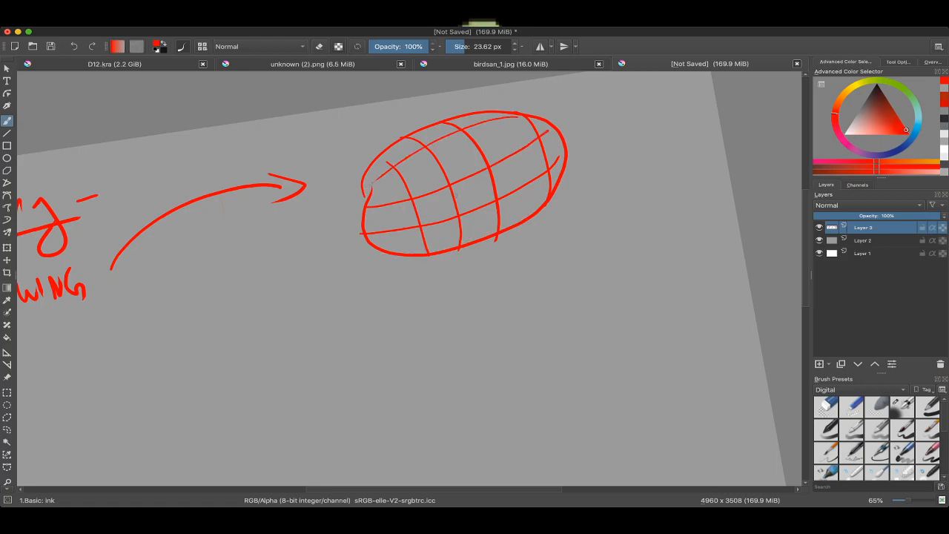
pyautogui.moveTo(370, 200)
pyautogui.mouseDown()
pyautogui.moveTo(494, 137)
pyautogui.moveTo(533, 127)
pyautogui.mouseUp()
pyautogui.moveTo(444, 243)
pyautogui.mouseDown()
pyautogui.moveTo(538, 208)
pyautogui.moveTo(567, 214)
pyautogui.mouseUp()
pyautogui.scroll(-4, 540, 214)
pyautogui.moveTo(478, 159)
pyautogui.mouseDown()
pyautogui.moveTo(559, 147)
pyautogui.moveTo(610, 107)
pyautogui.mouseUp()
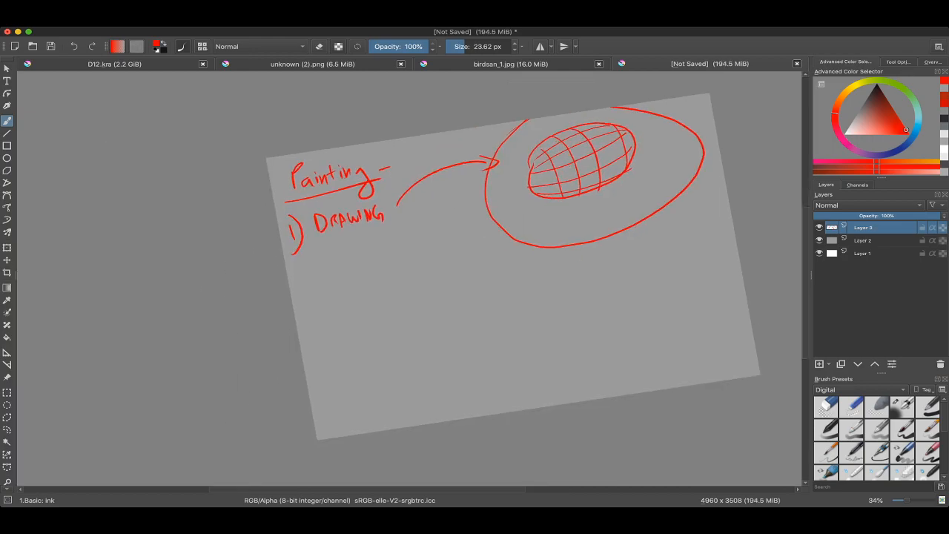
pyautogui.scroll(2, 430, 222)
pyautogui.press('super+z')
# Step: Handwrite the second list item "2) SHAPE" in red below "1) DRAWING"
pyautogui.moveTo(324, 195); pyautogui.dragTo(359, 194)
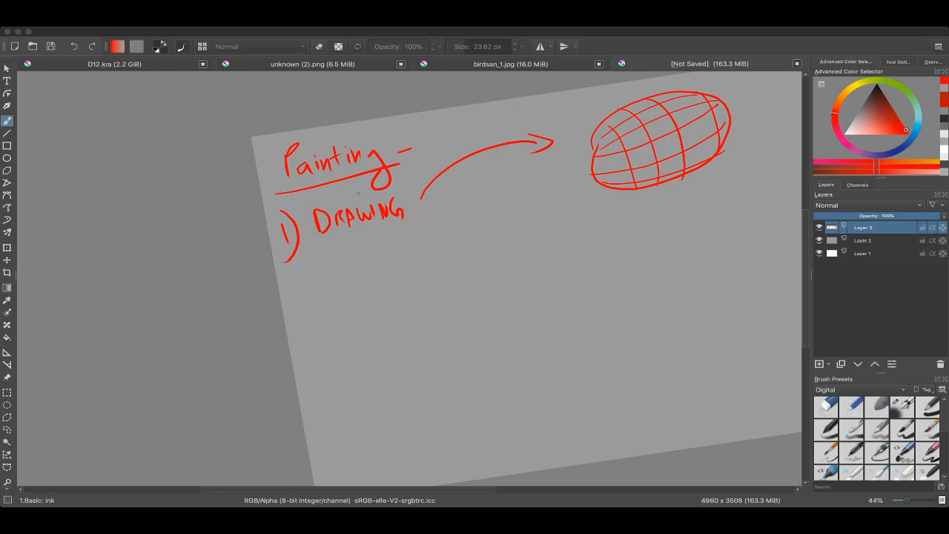
pyautogui.moveTo(359, 193); pyautogui.dragTo(320, 222)
pyautogui.moveTo(430, 170); pyautogui.dragTo(394, 208)
pyautogui.moveTo(394, 208)
pyautogui.keyDown('ctrl'); pyautogui.mouseDown()
pyautogui.moveTo(394, 171)
pyautogui.moveTo(416, 166)
pyautogui.moveTo(471, 116)
pyautogui.mouseUp(); pyautogui.keyUp('ctrl')
pyautogui.moveTo(325, 250); pyautogui.dragTo(382, 206)
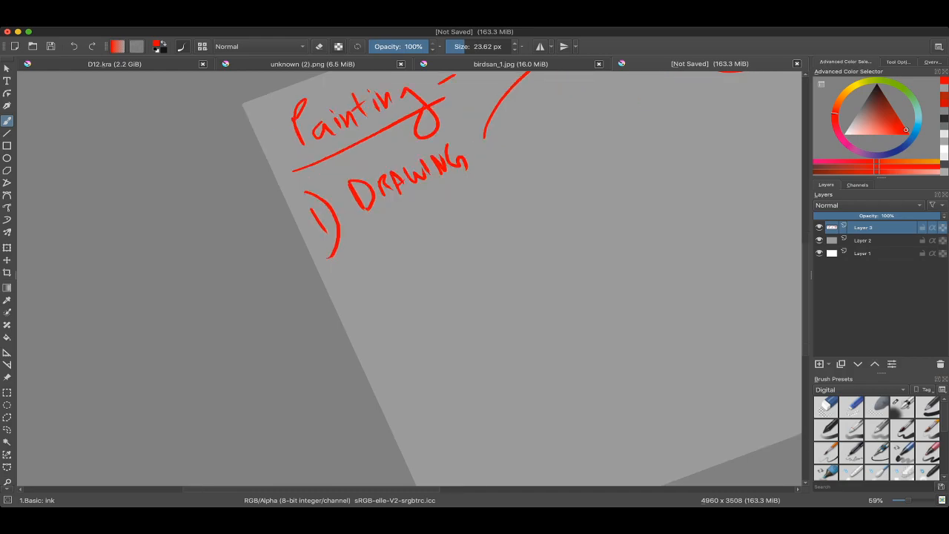
pyautogui.moveTo(365, 246); pyautogui.dragTo(365, 274)
pyautogui.moveTo(410, 236); pyautogui.dragTo(388, 255)
pyautogui.moveTo(412, 222); pyautogui.dragTo(409, 248)
pyautogui.moveTo(423, 221); pyautogui.dragTo(421, 238)
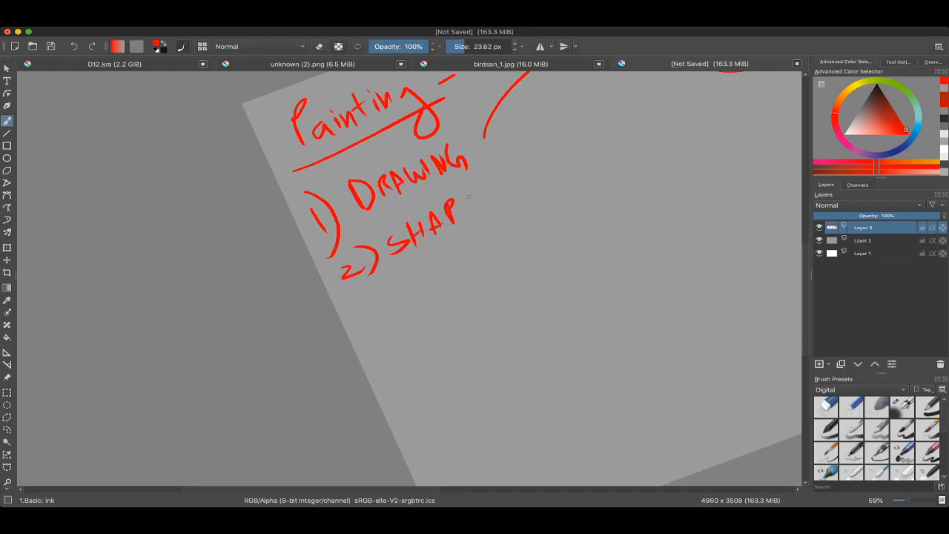
pyautogui.scroll(-3, 480, 192)
pyautogui.scroll(3, 445, 213)
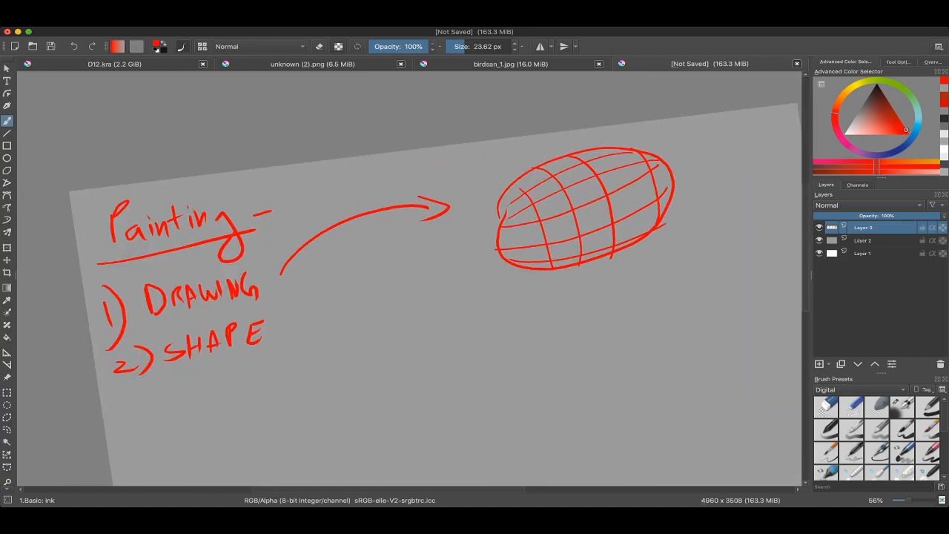
# Step: Set the brush colour to white and enlarge the brush to about 54 px
pyautogui.click(844, 132)
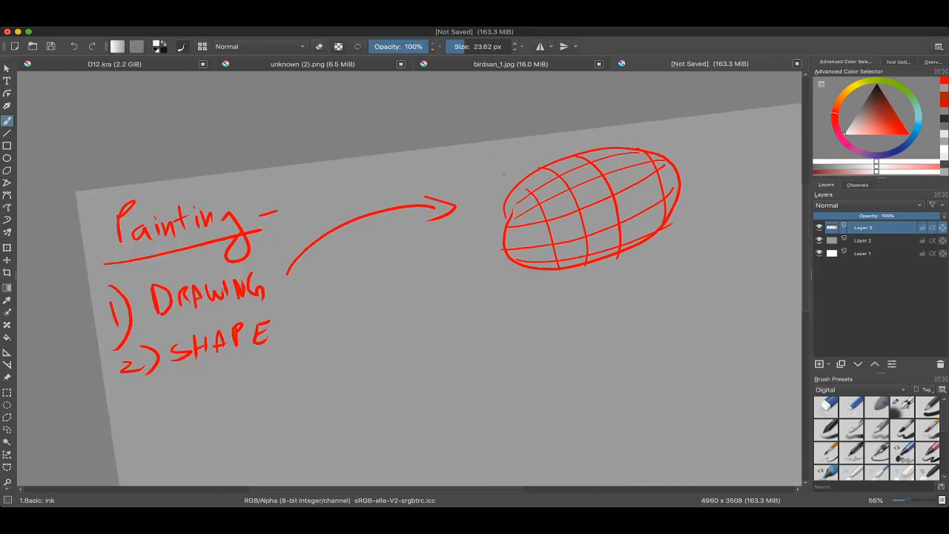
pyautogui.moveTo(438, 177); pyautogui.dragTo(444, 176)
pyautogui.moveTo(442, 168); pyautogui.dragTo(448, 163)
pyautogui.hotkey('ctrl', 'z')
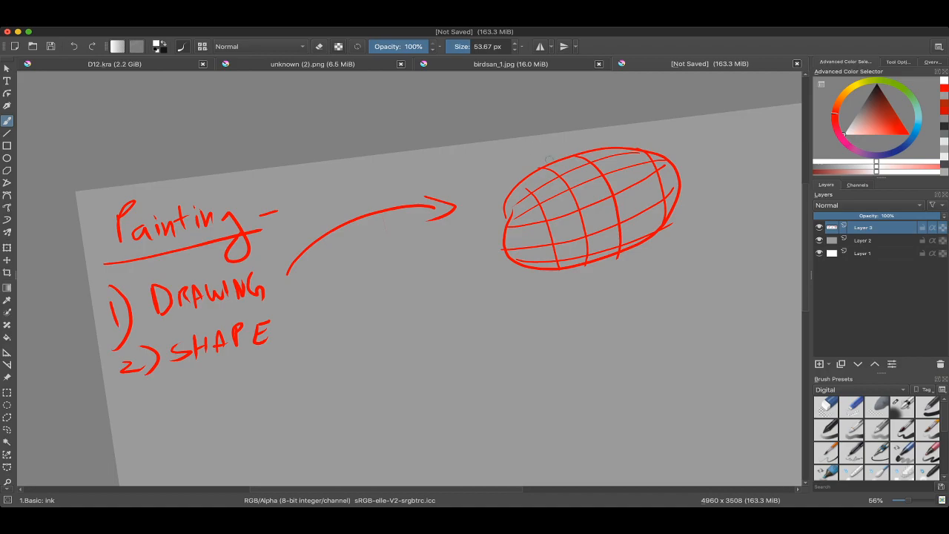
# Step: Select the red wireframe oval with a freehand outline and move it lower on the canvas
pyautogui.moveTo(511, 155); pyautogui.dragTo(422, 163)
pyautogui.press('l')
pyautogui.moveTo(643, 165)
pyautogui.mouseDown()
pyautogui.moveTo(429, 150)
pyautogui.moveTo(534, 138)
pyautogui.mouseUp()
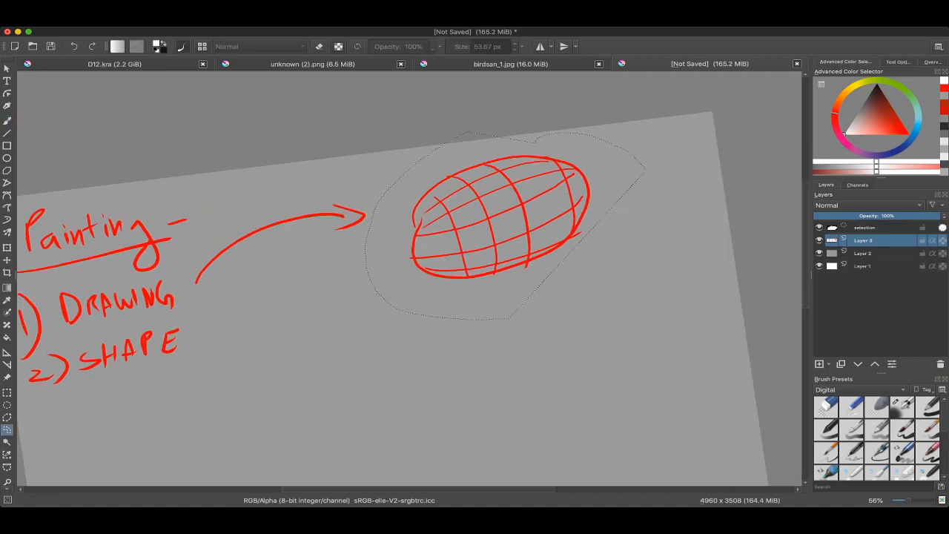
pyautogui.press('t')
pyautogui.moveTo(496, 215); pyautogui.dragTo(491, 321)
pyautogui.moveTo(451, 222); pyautogui.dragTo(450, 212)
# Step: Paint a filled white circle above the oval and a white arrow leading from it down toward the oval
pyautogui.press('b')
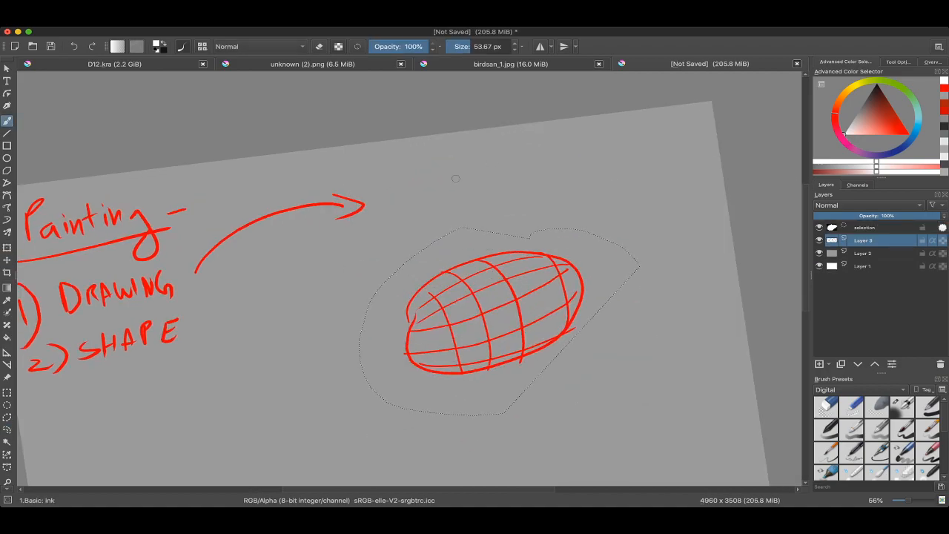
pyautogui.moveTo(454, 171)
pyautogui.mouseDown()
pyautogui.moveTo(443, 174)
pyautogui.moveTo(447, 165)
pyautogui.mouseUp()
pyautogui.moveTo(449, 168)
pyautogui.mouseDown()
pyautogui.moveTo(449, 215)
pyautogui.moveTo(449, 148)
pyautogui.moveTo(457, 170)
pyautogui.mouseUp()
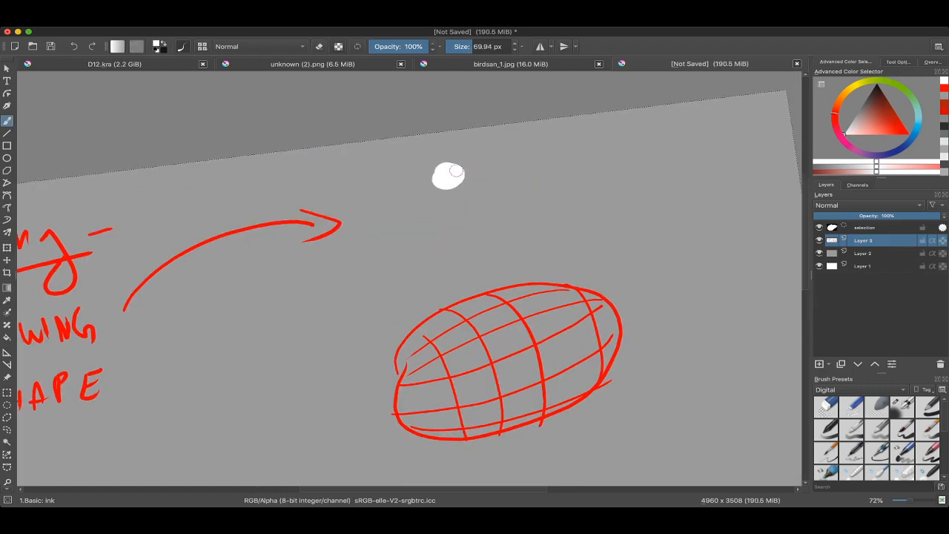
pyautogui.keyDown('ctrl'); pyautogui.click(449, 90); pyautogui.keyUp('ctrl')
pyautogui.moveTo(454, 222)
pyautogui.mouseDown()
pyautogui.moveTo(462, 132)
pyautogui.moveTo(453, 131)
pyautogui.moveTo(463, 161)
pyautogui.mouseUp()
pyautogui.moveTo(451, 147); pyautogui.dragTo(471, 150)
pyautogui.moveTo(445, 111)
pyautogui.mouseDown()
pyautogui.moveTo(445, 137)
pyautogui.moveTo(431, 140)
pyautogui.moveTo(424, 159)
pyautogui.moveTo(500, 125)
pyautogui.moveTo(467, 163)
pyautogui.mouseUp()
pyautogui.moveTo(465, 95); pyautogui.dragTo(443, 110)
pyautogui.moveTo(445, 112); pyautogui.dragTo(444, 109)
pyautogui.moveTo(453, 200); pyautogui.dragTo(427, 123)
# Step: Choose the Airbrush Soft preset and select the lower half of the oval with a freehand outline
pyautogui.press('l')
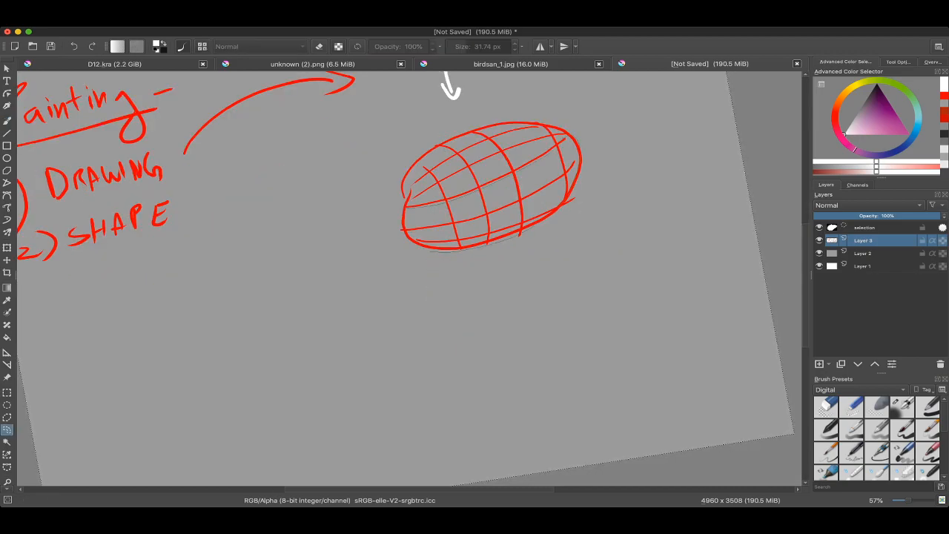
pyautogui.press('b')
pyautogui.rightClick(364, 210)
pyautogui.click(398, 258)
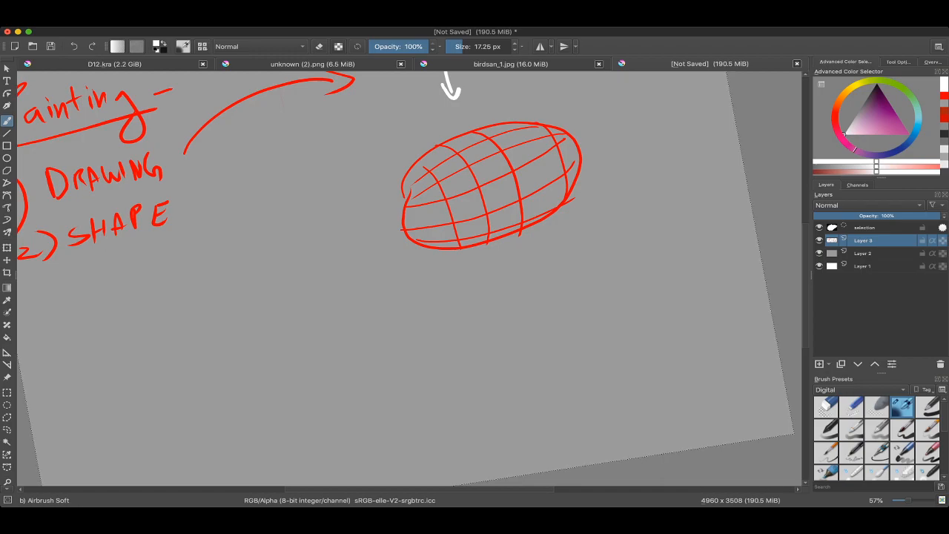
pyautogui.moveTo(474, 185); pyautogui.dragTo(472, 224)
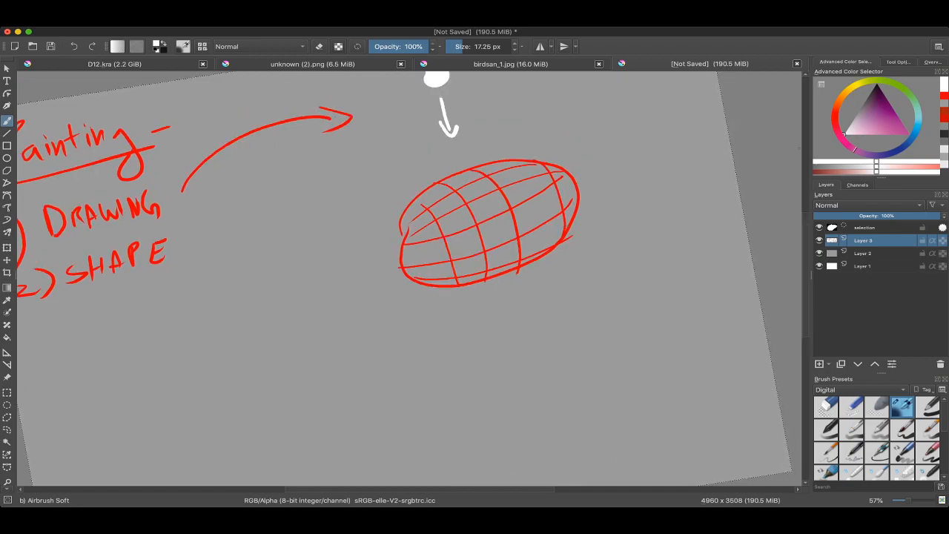
pyautogui.hotkey('ctrl', 'z')
pyautogui.press('d')
pyautogui.hotkey('ctrl', 'shift', 'z')
pyautogui.press('l')
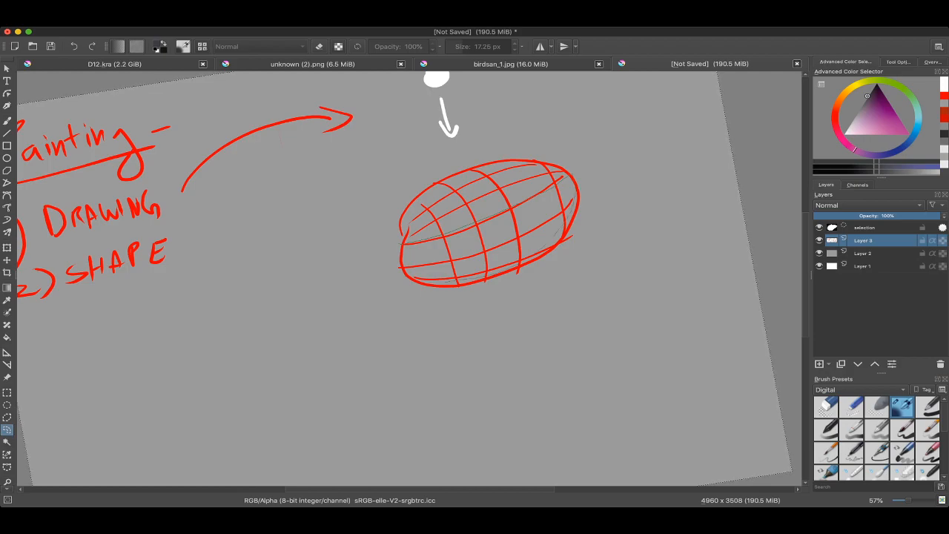
# Step: Shade the selected lower half of the oval dark grey with a brush of about 297 px and clear the selection
pyautogui.press('b')
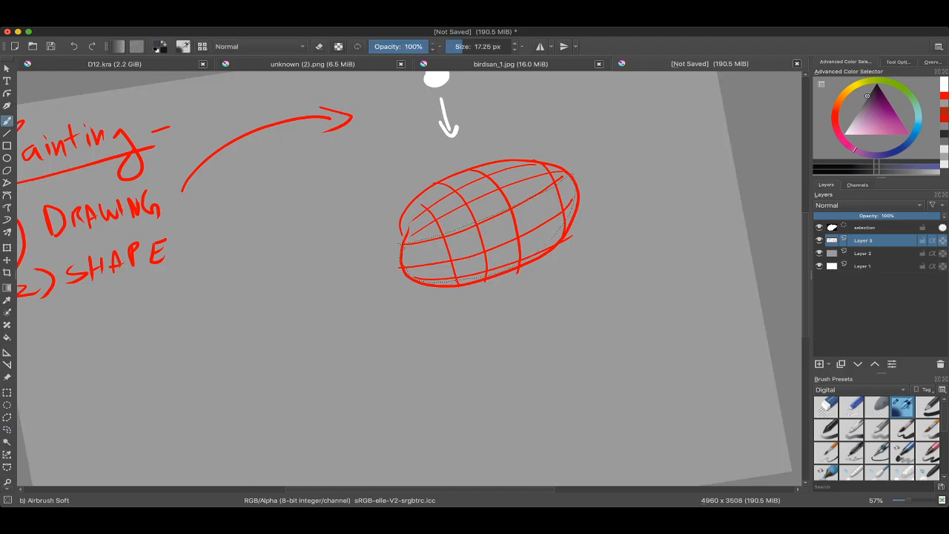
pyautogui.moveTo(868, 96); pyautogui.dragTo(863, 101)
pyautogui.moveTo(475, 47); pyautogui.dragTo(494, 47)
pyautogui.moveTo(479, 260)
pyautogui.mouseDown()
pyautogui.moveTo(572, 191)
pyautogui.moveTo(425, 279)
pyautogui.moveTo(359, 275)
pyautogui.mouseUp()
pyautogui.hotkey('ctrl', 'shift', 'a')
pyautogui.keyDown('ctrl'); pyautogui.click(488, 243); pyautogui.keyUp('ctrl')
pyautogui.moveTo(489, 243); pyautogui.dragTo(438, 253)
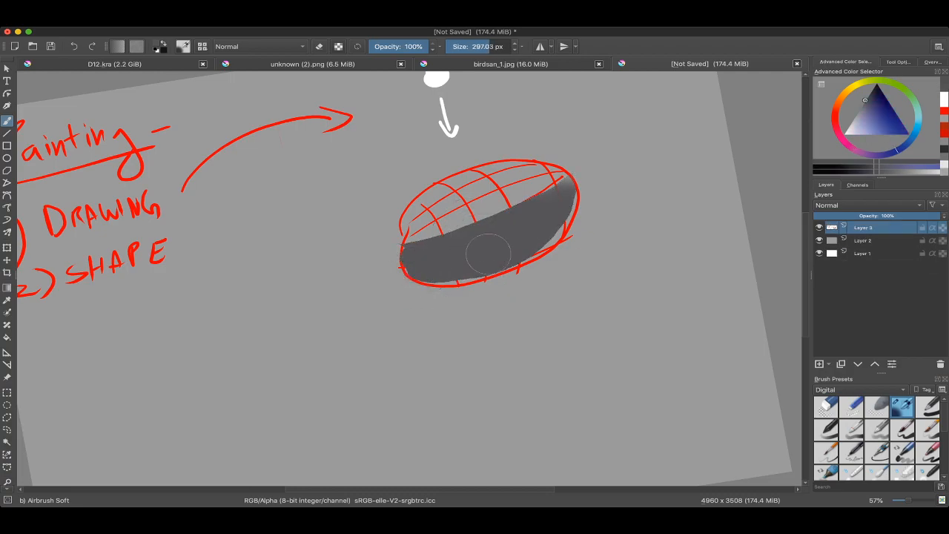
# Step: Draw a dark grey curved arrow from "DRAWING" back to "SHAPE" with the Basic ink brush at about 51 px
pyautogui.rightClick(414, 268)
pyautogui.click(365, 317)
pyautogui.keyDown('ctrl'); pyautogui.click(431, 267); pyautogui.keyUp('ctrl')
pyautogui.moveTo(430, 268)
pyautogui.mouseDown()
pyautogui.moveTo(511, 257)
pyautogui.moveTo(435, 279)
pyautogui.moveTo(492, 277)
pyautogui.mouseUp()
pyautogui.moveTo(314, 244); pyautogui.dragTo(561, 268)
pyautogui.moveTo(413, 237)
pyautogui.mouseDown()
pyautogui.moveTo(438, 262)
pyautogui.moveTo(438, 237)
pyautogui.mouseUp()
pyautogui.moveTo(422, 228)
pyautogui.mouseDown()
pyautogui.moveTo(445, 265)
pyautogui.moveTo(433, 267)
pyautogui.mouseUp()
pyautogui.moveTo(438, 253)
pyautogui.mouseDown()
pyautogui.moveTo(450, 270)
pyautogui.moveTo(451, 319)
pyautogui.moveTo(386, 300)
pyautogui.mouseUp()
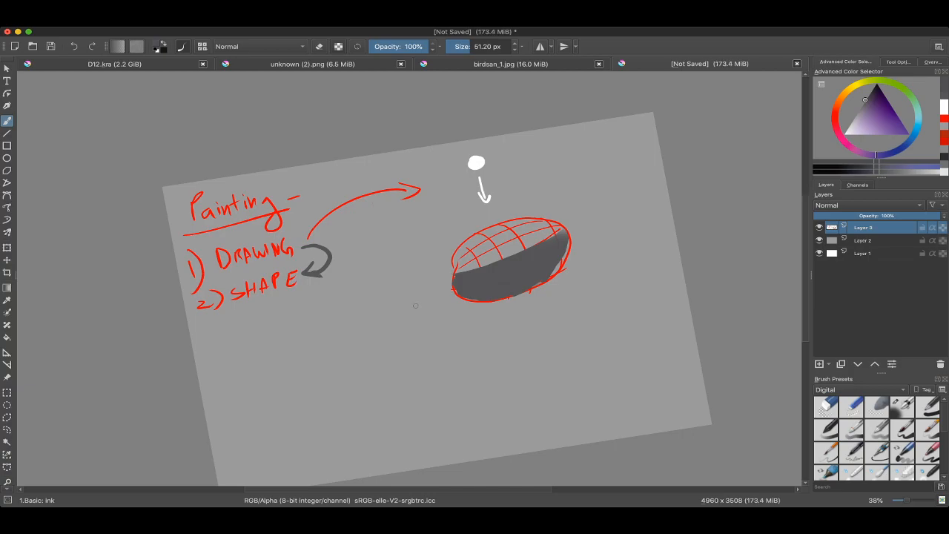
# Step: Undo the dark grey arrow and the shading on the oval's lower half
pyautogui.hotkey('ctrl', 'z')
pyautogui.hotkey('ctrl', 'z')
pyautogui.hotkey('ctrl', 'z')
pyautogui.hotkey('ctrl', 'z')
pyautogui.hotkey('ctrl', 'shift', 'z')
# Step: Clear the selection that surrounds the whole canvas
pyautogui.scroll(4, 511, 264)
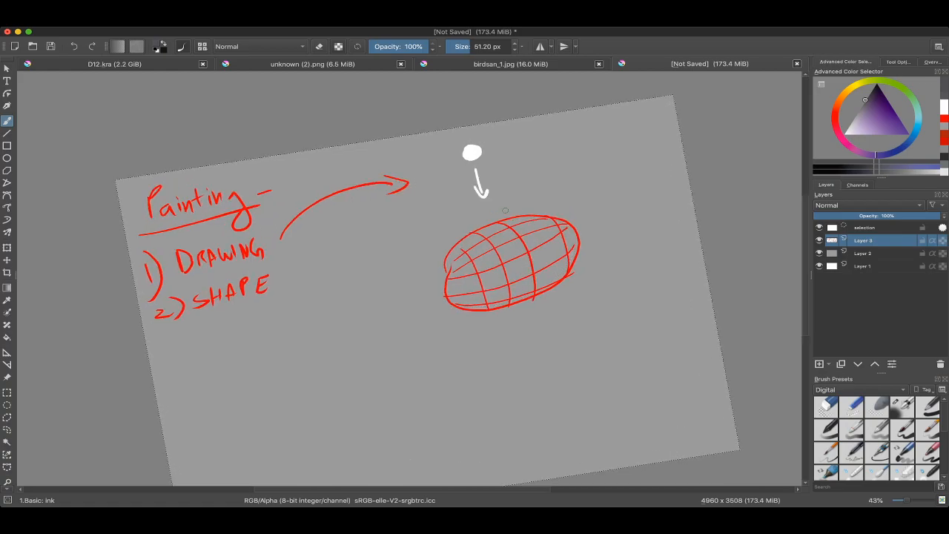
pyautogui.moveTo(535, 263); pyautogui.dragTo(463, 308)
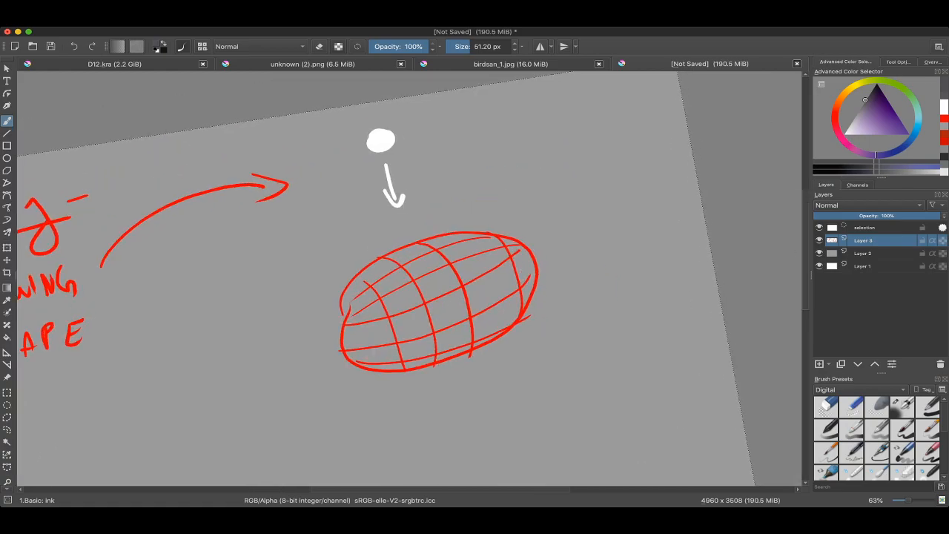
pyautogui.moveTo(475, 235); pyautogui.dragTo(472, 284)
pyautogui.hotkey('ctrl', 'shift', 'a')
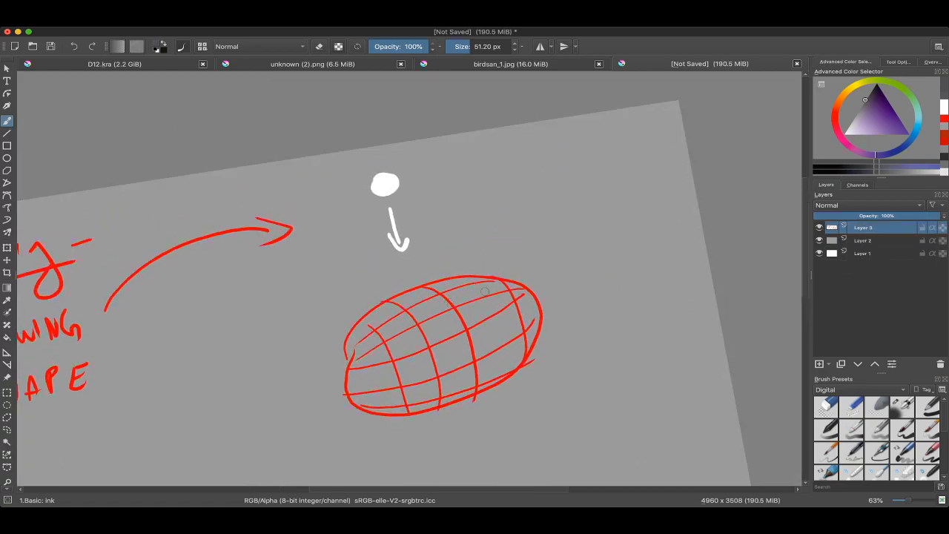
# Step: Draw a small white arrow pointing at the white circle with a brush of about 23 px
pyautogui.scroll(5, 516, 279)
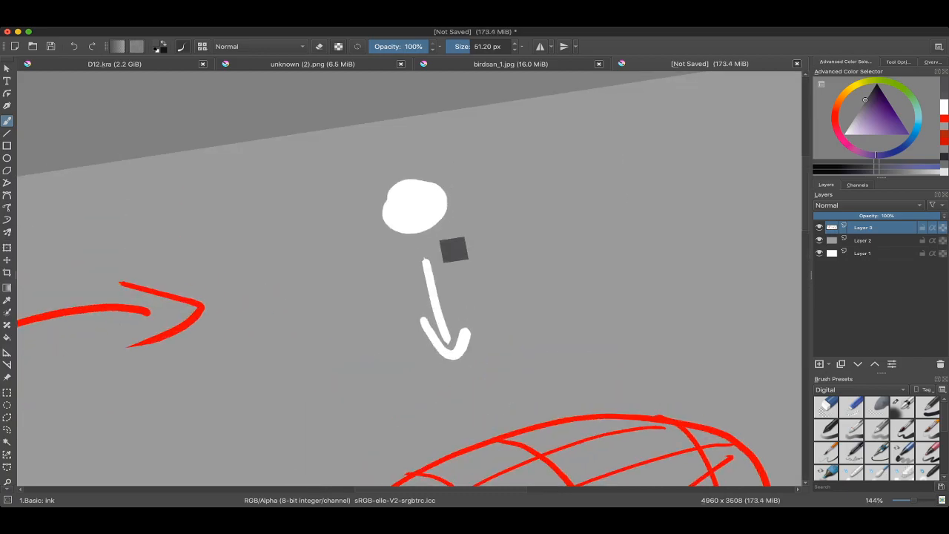
pyautogui.keyDown('ctrl'); pyautogui.click(428, 230); pyautogui.keyUp('ctrl')
pyautogui.moveTo(464, 204)
pyautogui.mouseDown()
pyautogui.moveTo(452, 199)
pyautogui.moveTo(531, 181)
pyautogui.moveTo(502, 205)
pyautogui.mouseUp()
pyautogui.scroll(-3, 501, 187)
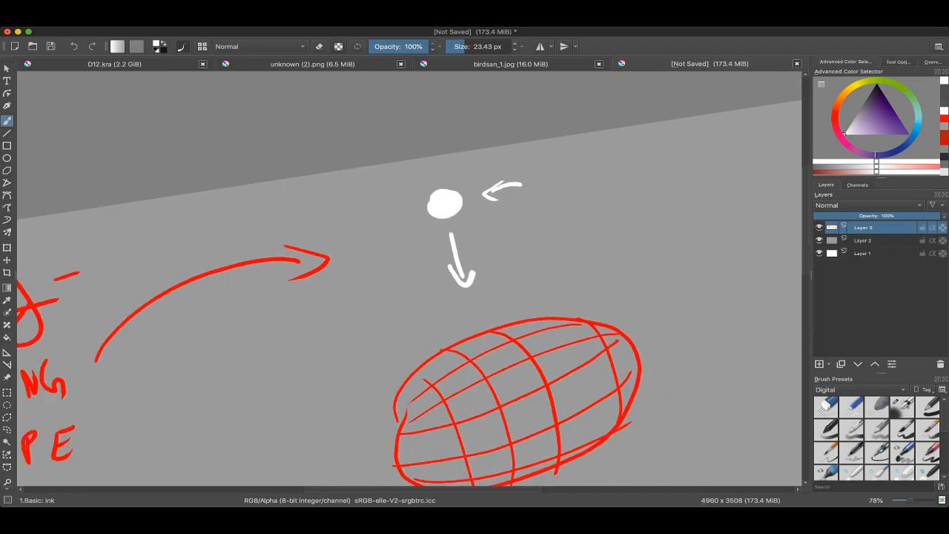
pyautogui.scroll(-1, 410, 281)
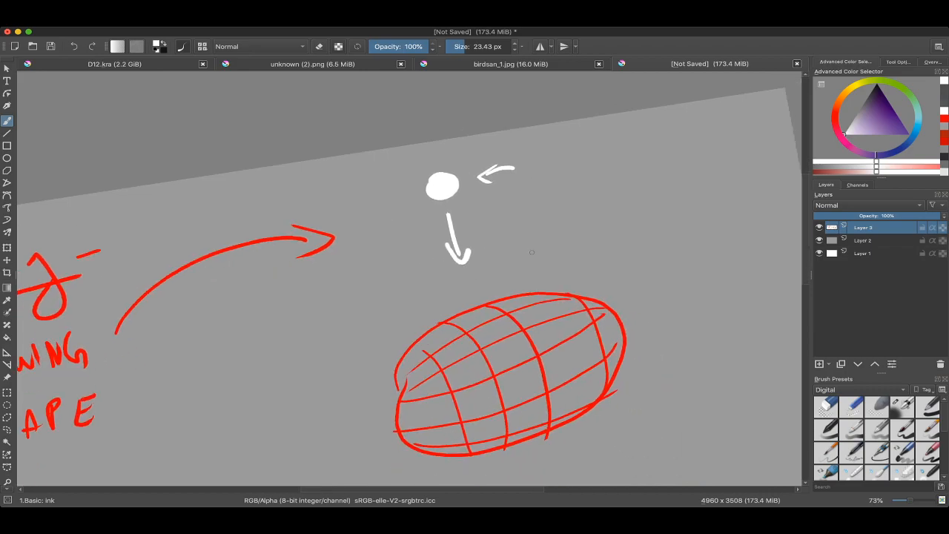
pyautogui.moveTo(532, 169); pyautogui.dragTo(527, 175)
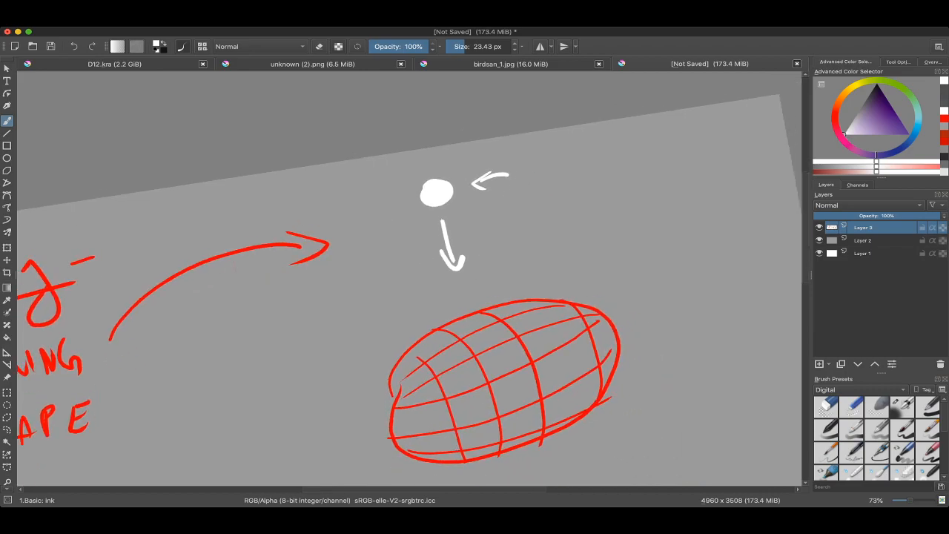
pyautogui.scroll(-3, 509, 313)
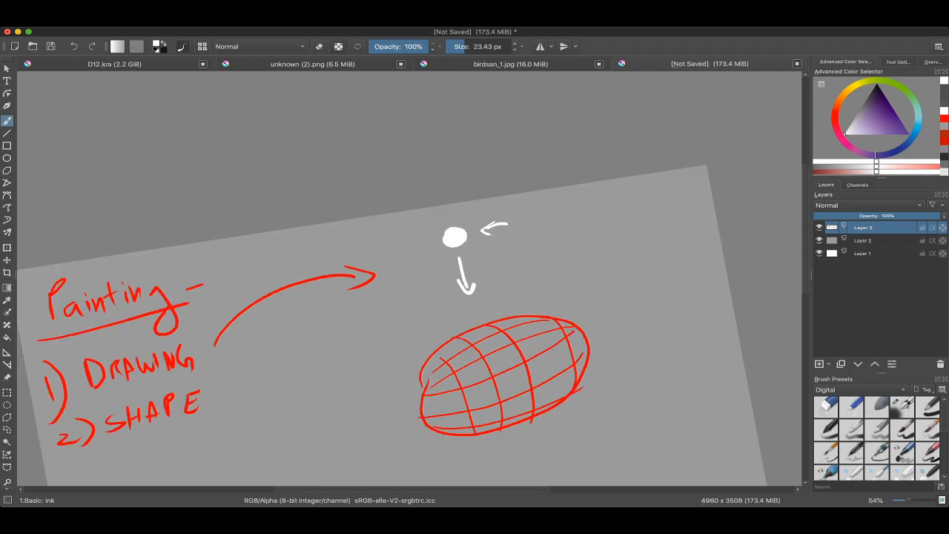
# Step: Undo the small white arrow and try white curves beside and along the oval, undoing each attempt
pyautogui.scroll(3, 488, 245)
pyautogui.moveTo(633, 157)
pyautogui.mouseDown()
pyautogui.moveTo(587, 206)
pyautogui.moveTo(601, 207)
pyautogui.mouseUp()
pyautogui.hotkey('ctrl', 'z')
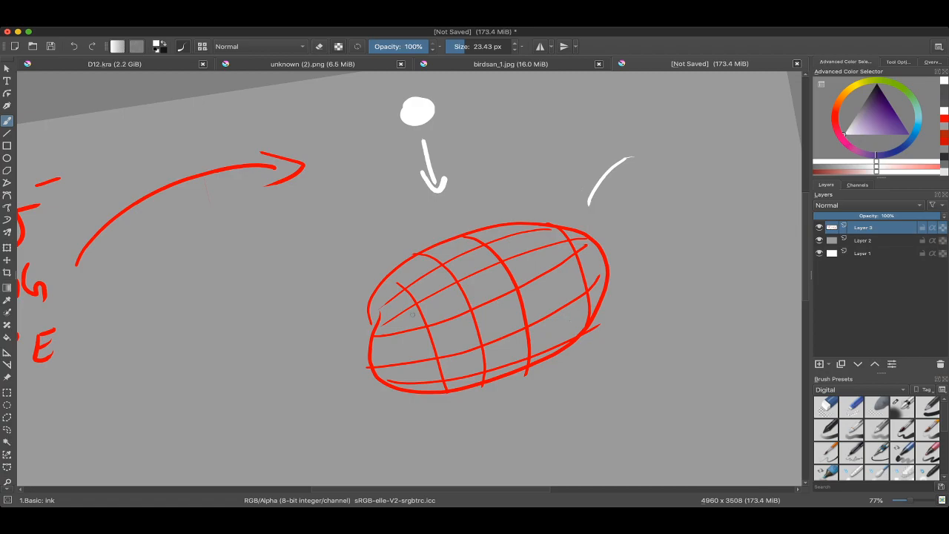
pyautogui.moveTo(376, 330)
pyautogui.mouseDown()
pyautogui.moveTo(431, 323)
pyautogui.moveTo(604, 233)
pyautogui.mouseUp()
pyautogui.hotkey('ctrl', 'z')
pyautogui.hotkey('ctrl', 'z')
pyautogui.moveTo(448, 91)
pyautogui.mouseDown()
pyautogui.moveTo(472, 189)
pyautogui.moveTo(412, 211)
pyautogui.mouseUp()
pyautogui.keyDown('ctrl'); pyautogui.moveTo(412, 279); pyautogui.dragTo(413, 334); pyautogui.keyUp('ctrl')
pyautogui.moveTo(425, 364)
pyautogui.mouseDown()
pyautogui.moveTo(421, 237)
pyautogui.moveTo(510, 227)
pyautogui.moveTo(557, 194)
pyautogui.mouseUp()
pyautogui.hotkey('ctrl', 'z')
pyautogui.hotkey('ctrl', 'z')
# Step: Draw a white contour line curving lengthwise across the middle of the oval, from one end to the other
pyautogui.keyDown('ctrl'); pyautogui.moveTo(448, 242); pyautogui.dragTo(448, 140); pyautogui.keyUp('ctrl')
pyautogui.moveTo(475, 167)
pyautogui.keyDown('shift'); pyautogui.mouseDown()
pyautogui.moveTo(459, 160)
pyautogui.moveTo(456, 205)
pyautogui.mouseUp(); pyautogui.keyUp('shift')
pyautogui.moveTo(338, 345)
pyautogui.mouseDown()
pyautogui.moveTo(411, 330)
pyautogui.moveTo(503, 287)
pyautogui.moveTo(593, 231)
pyautogui.moveTo(644, 173)
pyautogui.mouseUp()
pyautogui.keyDown('ctrl'); pyautogui.moveTo(620, 209); pyautogui.dragTo(620, 287); pyautogui.keyUp('ctrl')
pyautogui.keyDown('shift'); pyautogui.moveTo(609, 252); pyautogui.dragTo(608, 308); pyautogui.keyUp('shift')
pyautogui.moveTo(571, 266); pyautogui.dragTo(477, 204)
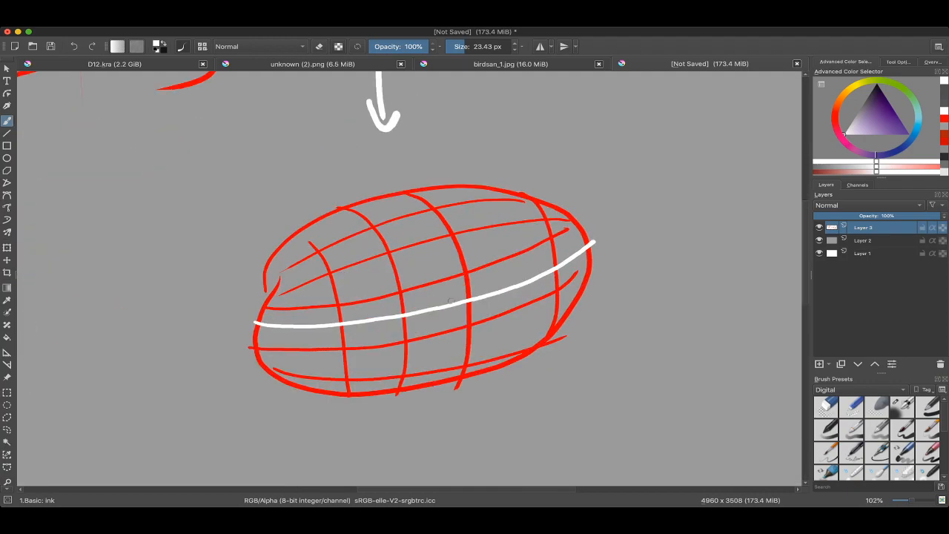
# Step: Try a white line running down from the lower half of the oval past its outline, and undo it
pyautogui.moveTo(450, 301); pyautogui.dragTo(450, 375)
pyautogui.moveTo(456, 293); pyautogui.dragTo(450, 208)
pyautogui.moveTo(441, 245)
pyautogui.mouseDown()
pyautogui.moveTo(452, 198)
pyautogui.moveTo(467, 235)
pyautogui.mouseUp()
pyautogui.moveTo(463, 405)
pyautogui.mouseDown()
pyautogui.moveTo(452, 300)
pyautogui.moveTo(477, 377)
pyautogui.mouseUp()
pyautogui.hotkey('ctrl', 'z')
pyautogui.hotkey('ctrl', 'z')
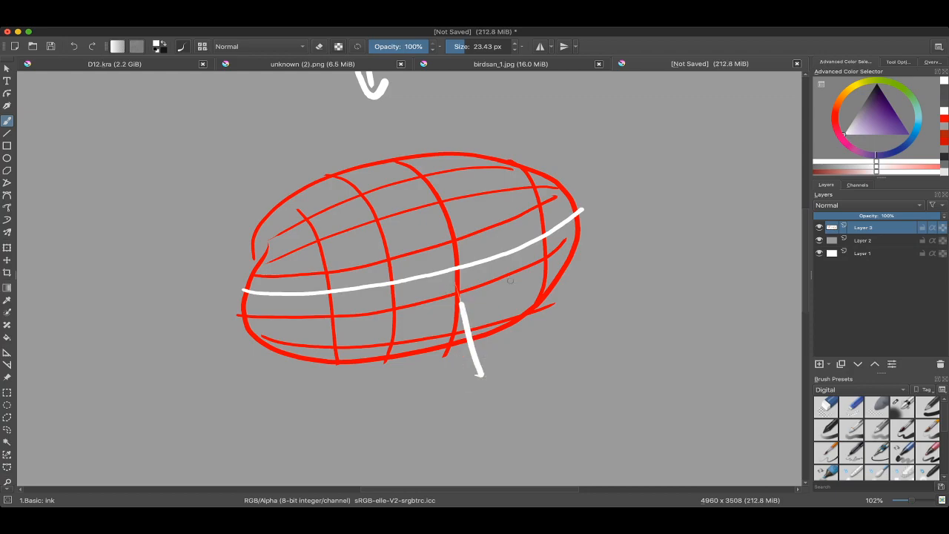
pyautogui.hotkey('ctrl', 'z')
# Step: Sample the red of the oval's linework as the brush colour
pyautogui.press('-')
pyautogui.press('4')
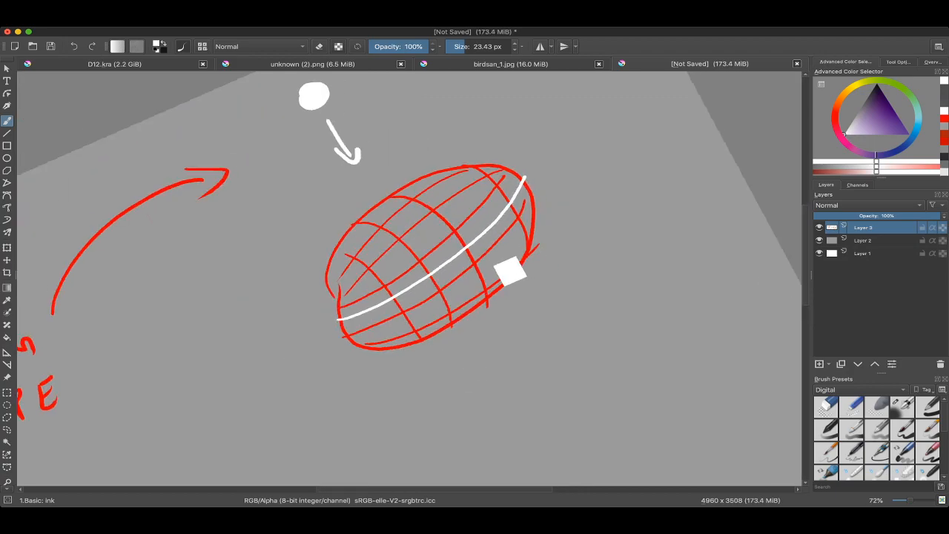
pyautogui.keyDown('ctrl'); pyautogui.click(509, 272); pyautogui.keyUp('ctrl')
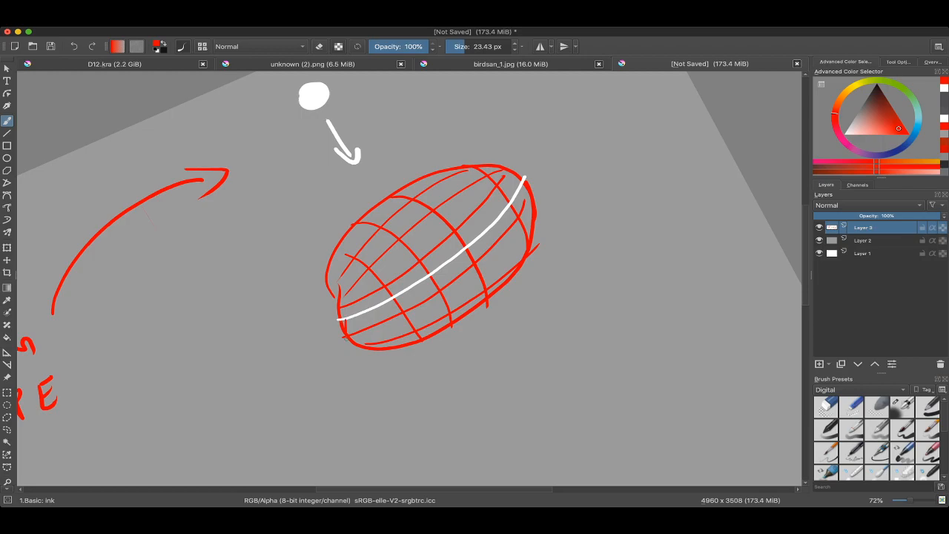
# Step: Try a freehand selection around the oval's lower half and clear it
pyautogui.press('l')
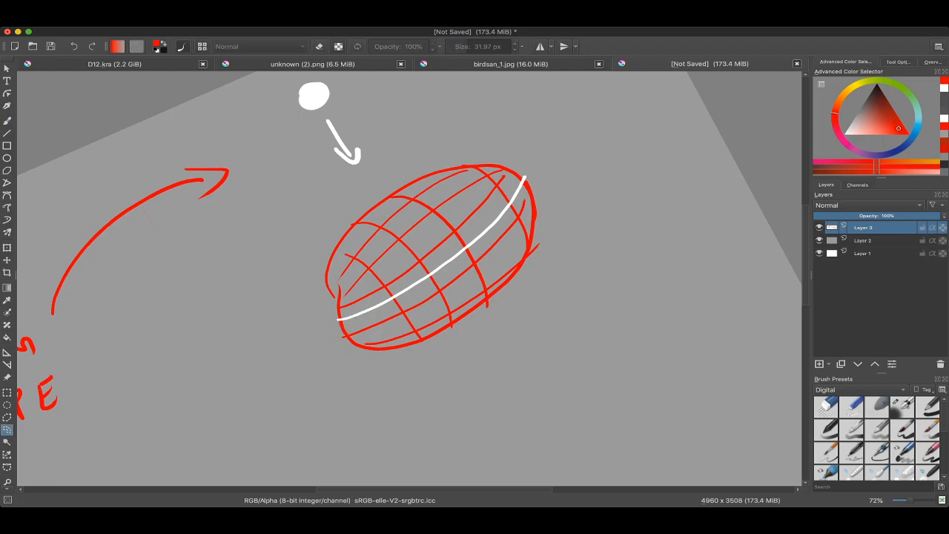
pyautogui.moveTo(534, 252); pyautogui.dragTo(539, 226)
pyautogui.scroll(-3, 545, 230)
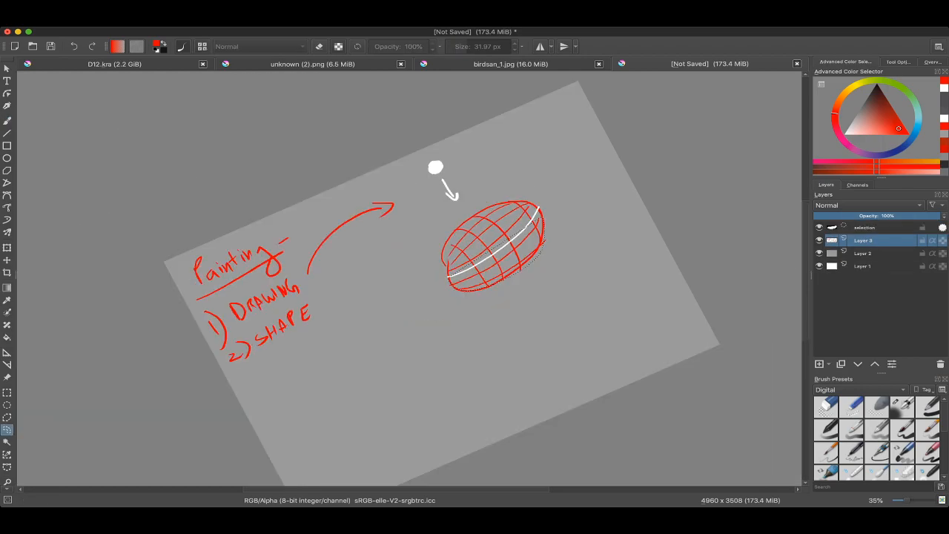
pyautogui.hotkey('ctrl', 'shift', 'a')
# Step: Fill the oval's lower half below the white contour line with solid red, enlarging the brush to about 117 px
pyautogui.scroll(1, 489, 269)
pyautogui.press('b')
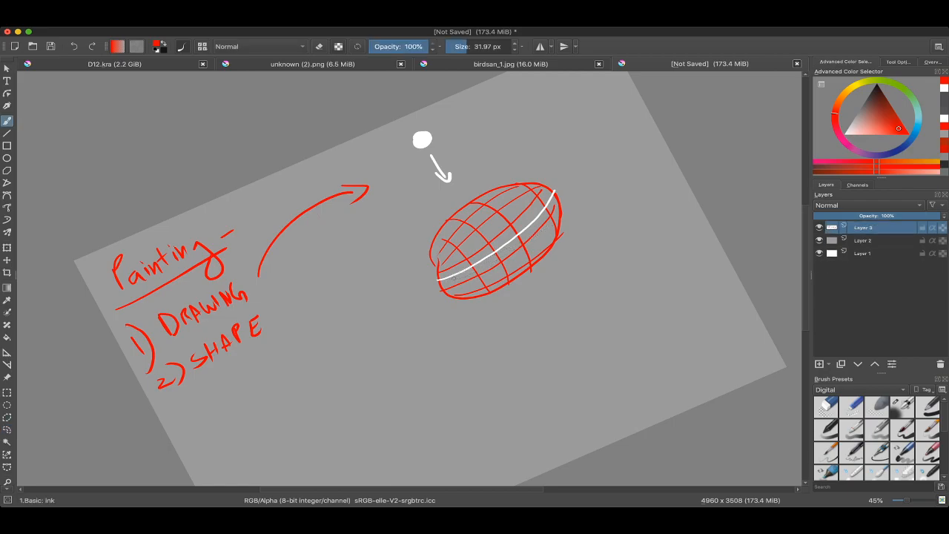
pyautogui.press(']')
pyautogui.moveTo(446, 282)
pyautogui.mouseDown()
pyautogui.moveTo(562, 203)
pyautogui.moveTo(538, 251)
pyautogui.moveTo(486, 278)
pyautogui.moveTo(523, 267)
pyautogui.mouseUp()
pyautogui.press(']')
pyautogui.press(']')
pyautogui.moveTo(445, 291); pyautogui.dragTo(532, 230)
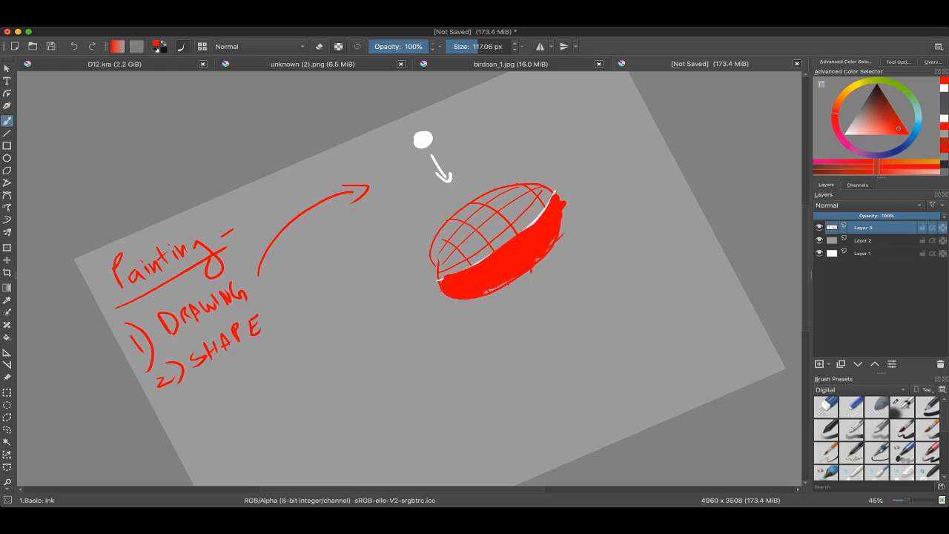
pyautogui.press('e')
pyautogui.press('e')
pyautogui.moveTo(485, 295); pyautogui.dragTo(517, 284)
# Step: Review the red-shaded oval beside the notes and look over the birdsan_1.jpg painting
pyautogui.scroll(-5, 512, 279)
pyautogui.scroll(4, 512, 279)
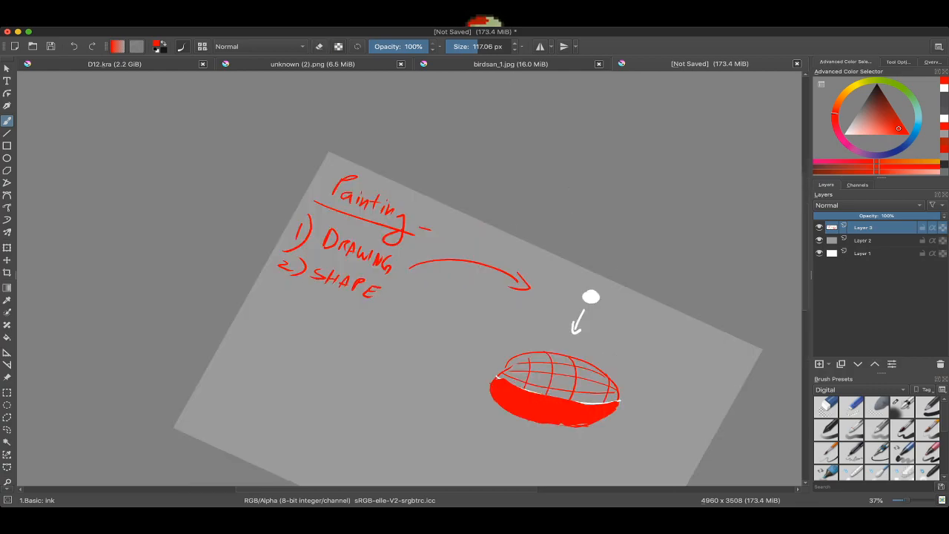
pyautogui.scroll(2, 512, 336)
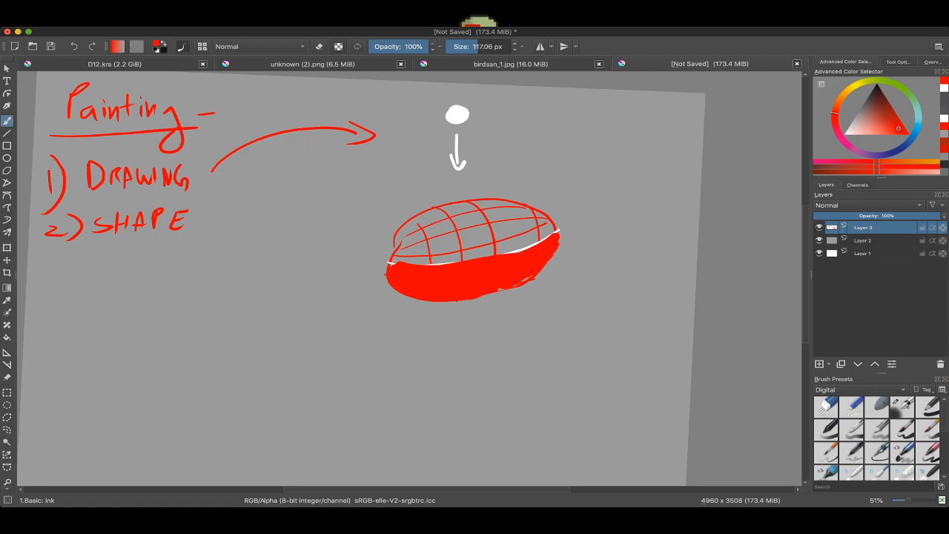
pyautogui.click(520, 65)
pyautogui.scroll(-2, 415, 230)
pyautogui.scroll(1, 410, 222)
# Step: Switch to the unknown (2).png artwork and examine the light and shadow shapes on the crab's legs and claw
pyautogui.click(313, 65)
pyautogui.scroll(-1, 409, 278)
pyautogui.scroll(5, 401, 178)
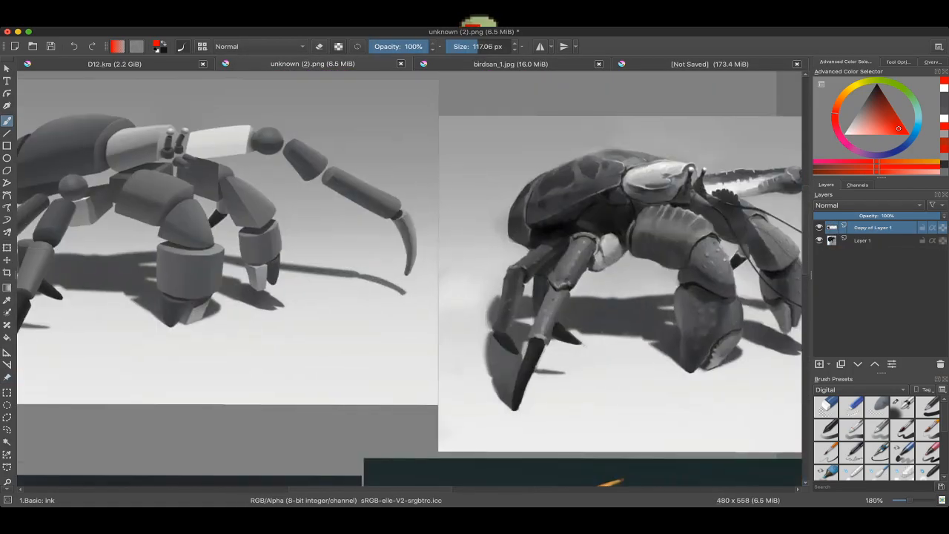
pyautogui.scroll(5, 594, 222)
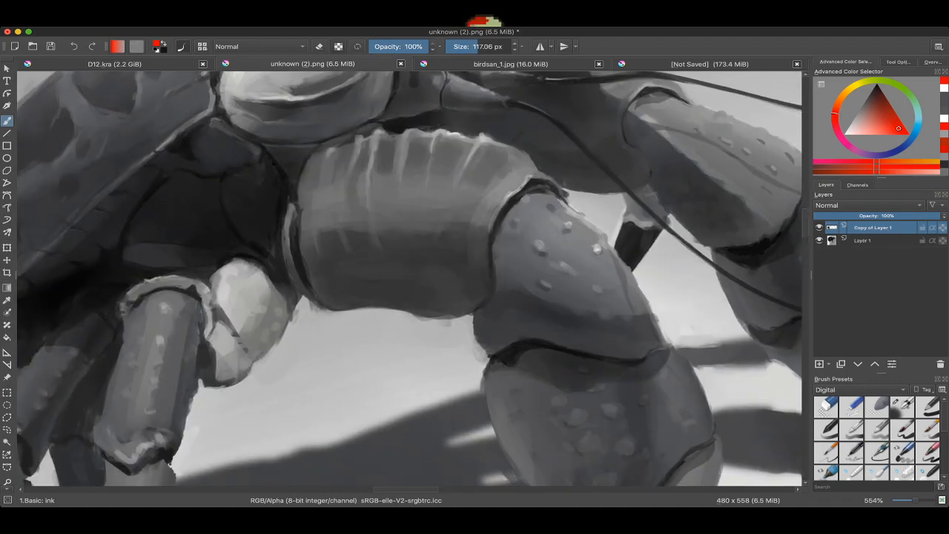
pyautogui.scroll(3, 500, 229)
pyautogui.scroll(-1, 400, 189)
pyautogui.press('l')
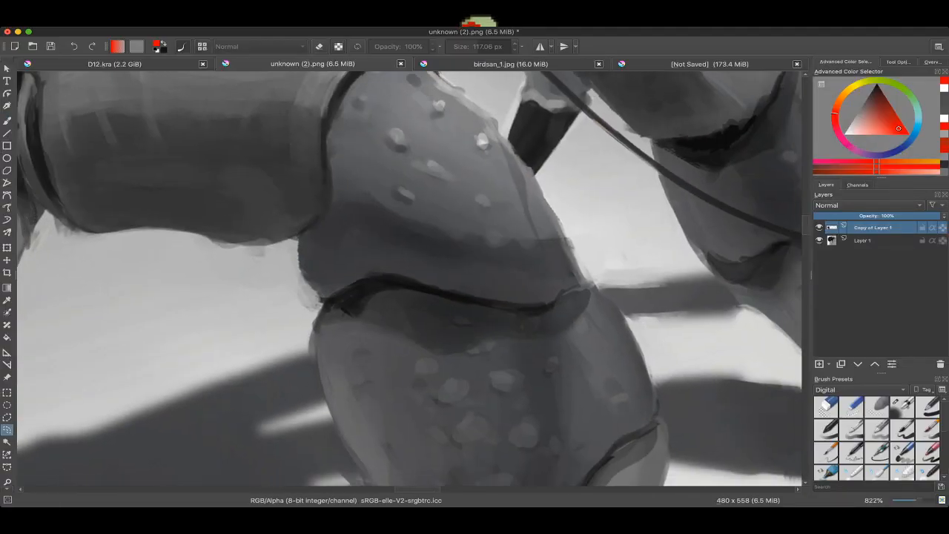
pyautogui.scroll(-3, 409, 279)
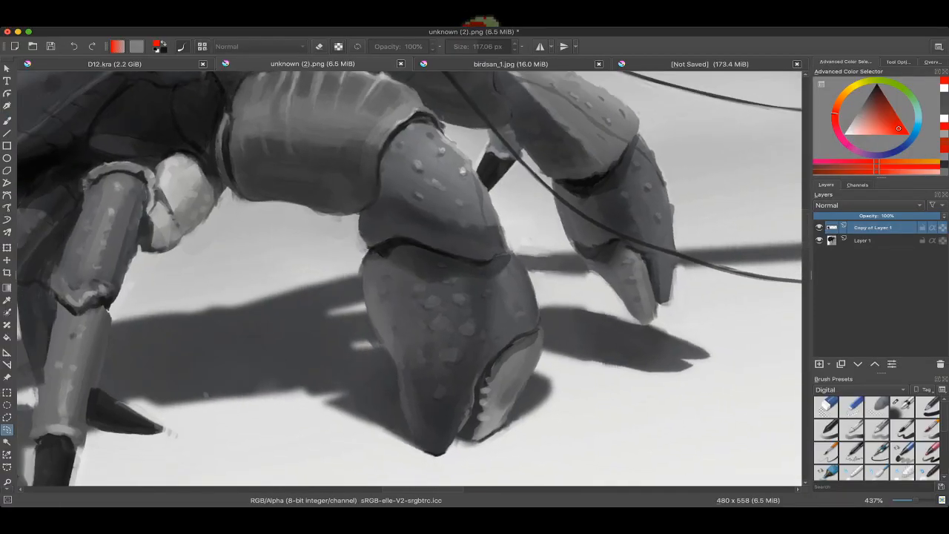
# Step: Outline the dark shadow shape on the crab claw's upper segment with a freehand selection, and clear the selection
pyautogui.scroll(3, 473, 160)
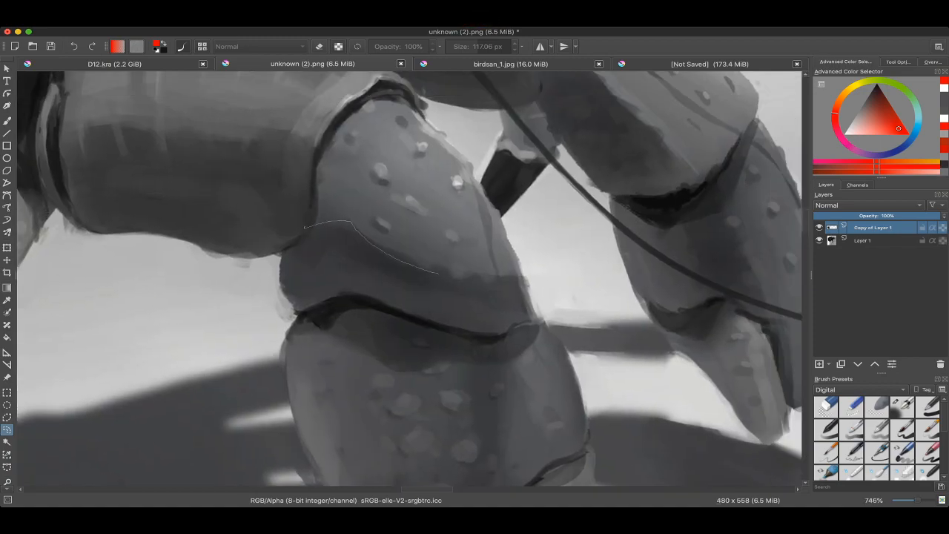
pyautogui.moveTo(539, 310); pyautogui.dragTo(319, 300)
pyautogui.press('super+z')
pyautogui.moveTo(297, 313); pyautogui.dragTo(309, 223)
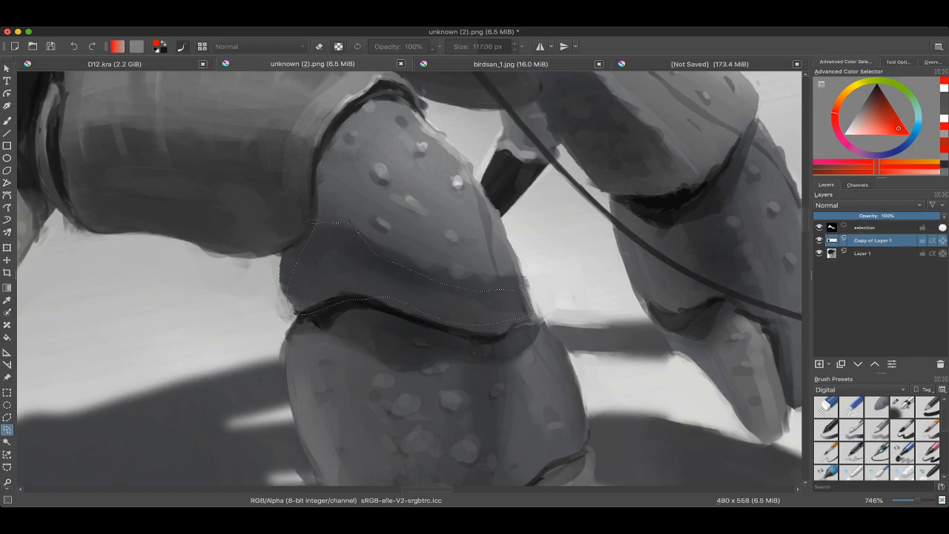
pyautogui.scroll(-2, 421, 248)
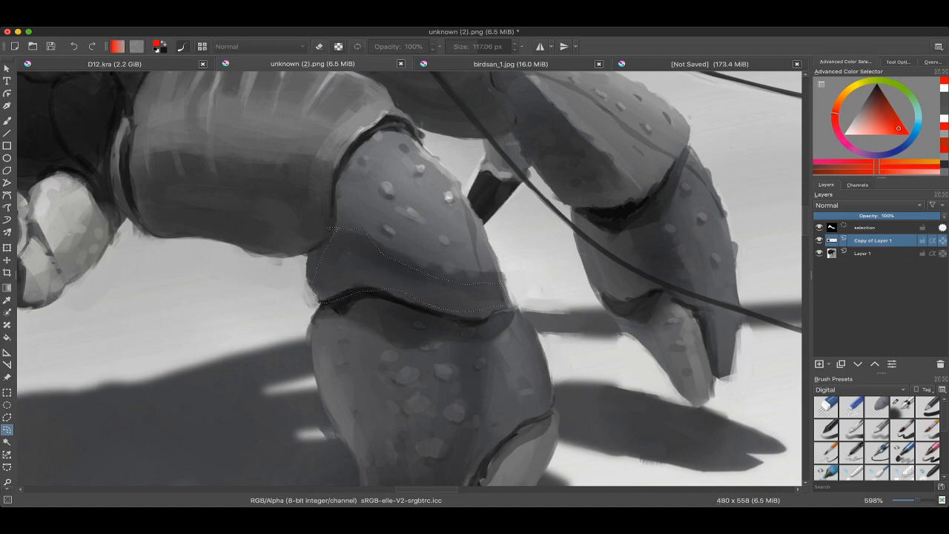
pyautogui.hotkey('ctrl', 'shift', 'a')
pyautogui.scroll(-5, 421, 248)
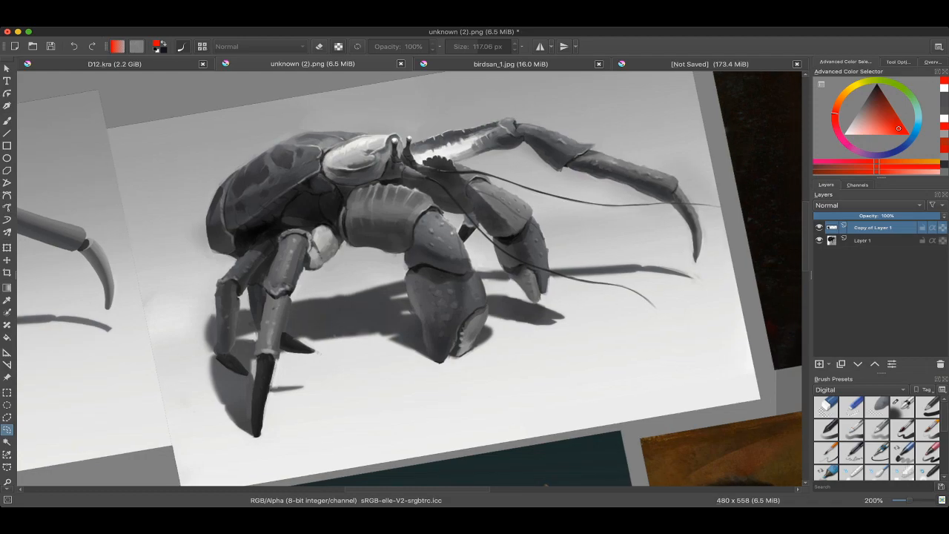
# Step: Return to the unsaved notes document and make a circular selection in the empty area beneath the red-shaded oval
pyautogui.click(709, 64)
pyautogui.moveTo(564, 174); pyautogui.dragTo(590, 84)
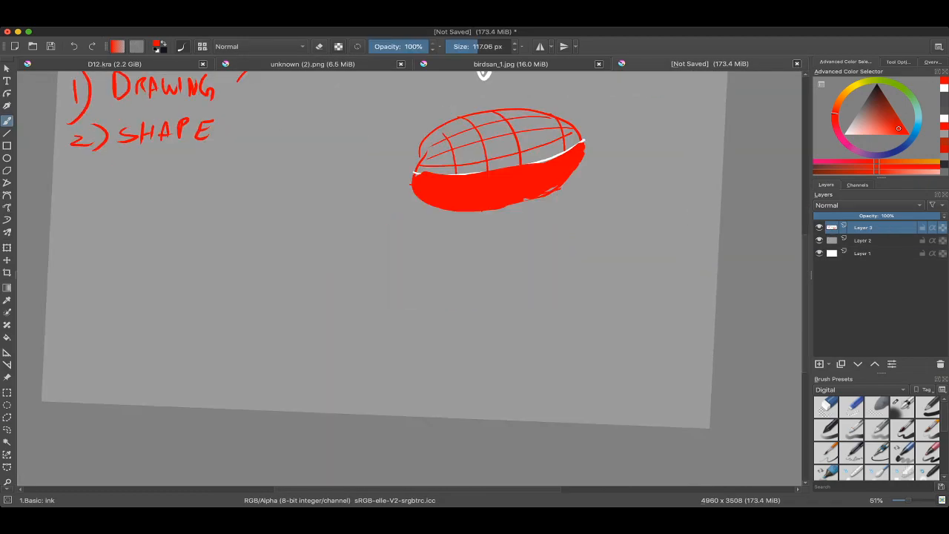
pyautogui.moveTo(63, 365); pyautogui.dragTo(79, 418)
pyautogui.click(7, 405)
pyautogui.moveTo(299, 260); pyautogui.dragTo(453, 399)
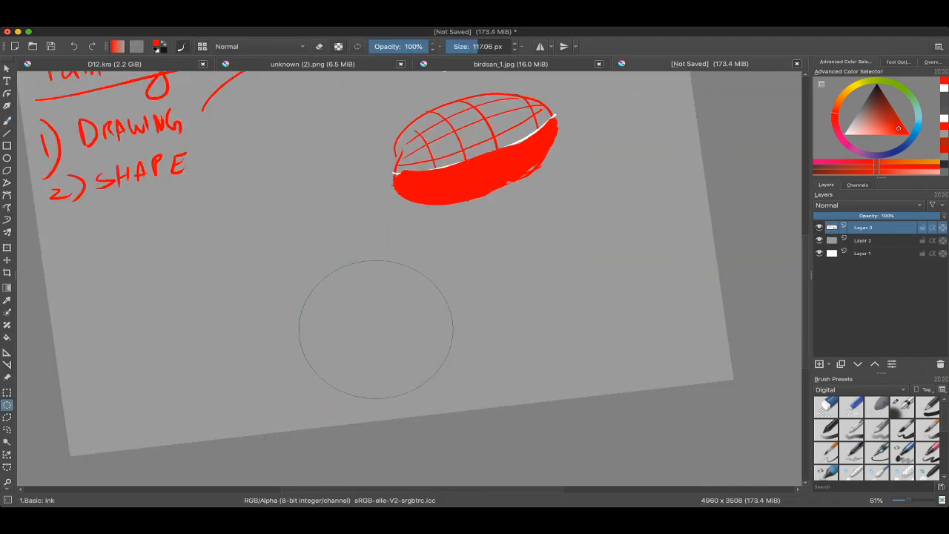
pyautogui.moveTo(401, 360); pyautogui.dragTo(405, 343)
# Step: Pick the Airbrush Soft preset, enlarge the brush and lay soft light-grey strokes inside the circular selection
pyautogui.press('b')
pyautogui.rightClick(345, 340)
pyautogui.click(386, 391)
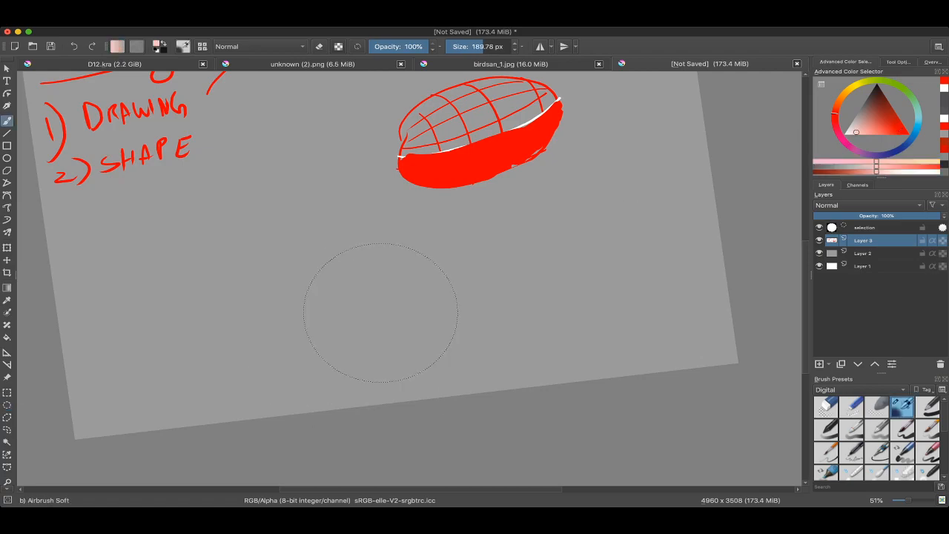
pyautogui.keyDown('shift'); pyautogui.moveTo(472, 294); pyautogui.dragTo(553, 295); pyautogui.keyUp('shift')
pyautogui.moveTo(338, 333)
pyautogui.mouseDown()
pyautogui.moveTo(443, 280)
pyautogui.moveTo(371, 378)
pyautogui.mouseUp()
pyautogui.keyDown('shift'); pyautogui.moveTo(339, 409); pyautogui.dragTo(549, 410); pyautogui.keyUp('shift')
pyautogui.press('l')
pyautogui.press('l')
pyautogui.press('l')
pyautogui.press('l')
pyautogui.keyDown('shift'); pyautogui.moveTo(366, 333); pyautogui.dragTo(415, 333); pyautogui.keyUp('shift')
pyautogui.moveTo(430, 262)
pyautogui.mouseDown()
pyautogui.moveTo(377, 289)
pyautogui.moveTo(364, 326)
pyautogui.mouseUp()
pyautogui.moveTo(371, 326); pyautogui.dragTo(461, 284)
pyautogui.moveTo(456, 233); pyautogui.dragTo(449, 256)
pyautogui.keyDown('ctrl'); pyautogui.moveTo(454, 260); pyautogui.dragTo(454, 219); pyautogui.keyUp('ctrl')
pyautogui.moveTo(454, 244); pyautogui.dragTo(448, 219)
# Step: Airbrush one half of the circle darker and the other half lighter with a soft edge, using a brush of about 453 px
pyautogui.press('k')
pyautogui.press('k')
pyautogui.moveTo(504, 242)
pyautogui.mouseDown()
pyautogui.moveTo(552, 301)
pyautogui.moveTo(549, 166)
pyautogui.mouseUp()
pyautogui.press('k')
pyautogui.press('k')
pyautogui.press('k')
pyautogui.press('k')
pyautogui.press('k')
pyautogui.press('l')
pyautogui.press('l')
pyautogui.press('l')
pyautogui.keyDown('shift'); pyautogui.moveTo(551, 257); pyautogui.dragTo(386, 257); pyautogui.keyUp('shift')
pyautogui.keyDown('shift'); pyautogui.moveTo(605, 217); pyautogui.dragTo(556, 217); pyautogui.keyUp('shift')
pyautogui.keyDown('shift'); pyautogui.moveTo(405, 326); pyautogui.dragTo(519, 339); pyautogui.keyUp('shift')
pyautogui.moveTo(383, 416)
pyautogui.keyDown('shift'); pyautogui.mouseDown()
pyautogui.moveTo(438, 417)
pyautogui.moveTo(373, 430)
pyautogui.moveTo(420, 369)
pyautogui.moveTo(474, 349)
pyautogui.moveTo(442, 368)
pyautogui.moveTo(349, 353)
pyautogui.moveTo(322, 318)
pyautogui.moveTo(313, 277)
pyautogui.mouseUp(); pyautogui.keyUp('shift')
pyautogui.keyDown('ctrl'); pyautogui.click(496, 211); pyautogui.keyUp('ctrl')
pyautogui.keyDown('shift'); pyautogui.moveTo(502, 201); pyautogui.dragTo(456, 201); pyautogui.keyUp('shift')
pyautogui.moveTo(467, 204); pyautogui.dragTo(463, 252)
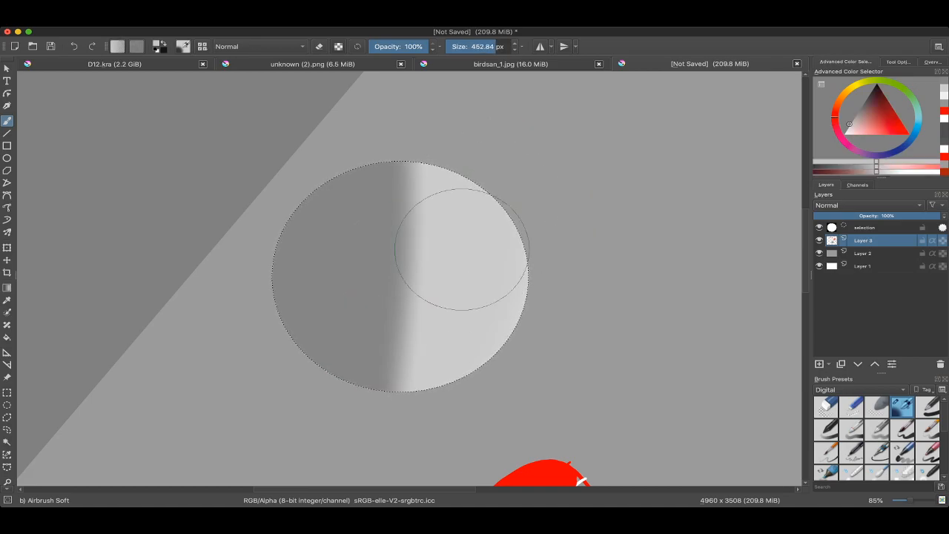
# Step: Extend the light grey over the sphere's lit side into a curved soft shadow edge, enlarging the airbrush to about 600 px
pyautogui.moveTo(490, 172)
pyautogui.mouseDown()
pyautogui.moveTo(468, 418)
pyautogui.moveTo(481, 131)
pyautogui.moveTo(455, 399)
pyautogui.moveTo(464, 149)
pyautogui.moveTo(407, 286)
pyautogui.mouseUp()
pyautogui.keyDown('shift'); pyautogui.moveTo(470, 164); pyautogui.dragTo(277, 255); pyautogui.keyUp('shift')
pyautogui.keyDown('ctrl'); pyautogui.moveTo(498, 290); pyautogui.dragTo(487, 367); pyautogui.keyUp('ctrl')
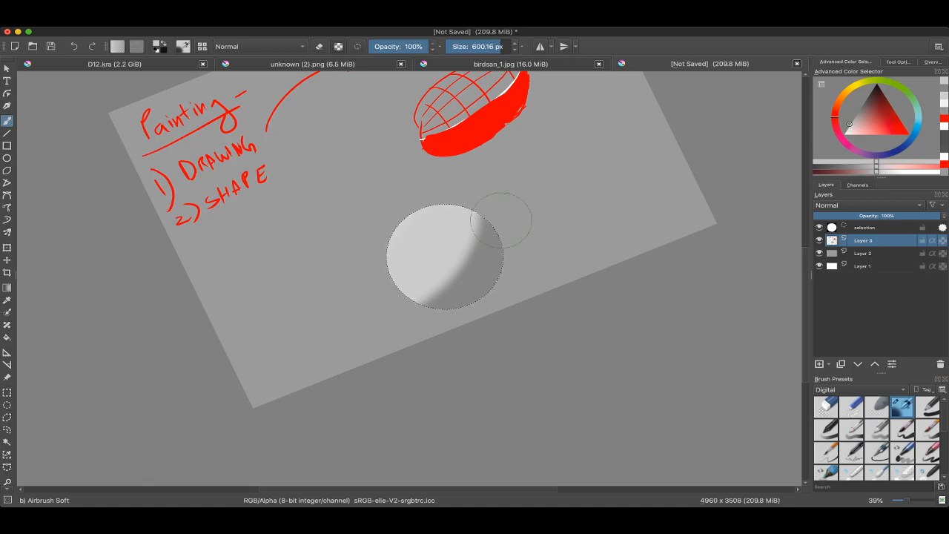
pyautogui.keyDown('ctrl'); pyautogui.moveTo(470, 277); pyautogui.dragTo(477, 222); pyautogui.keyUp('ctrl')
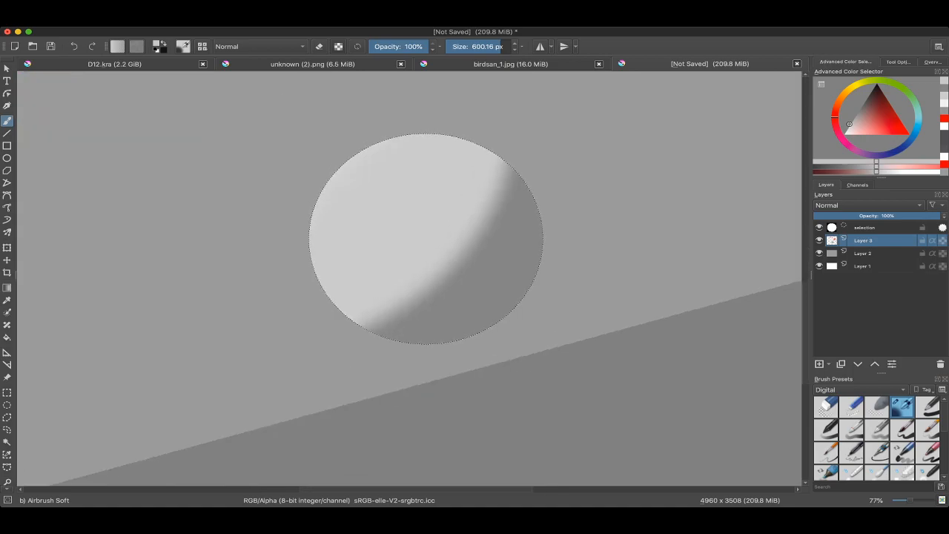
# Step: Repaint the sphere's shadow side with a hard edge using the Basic: Ink preset at about 577 px
pyautogui.rightClick(418, 221)
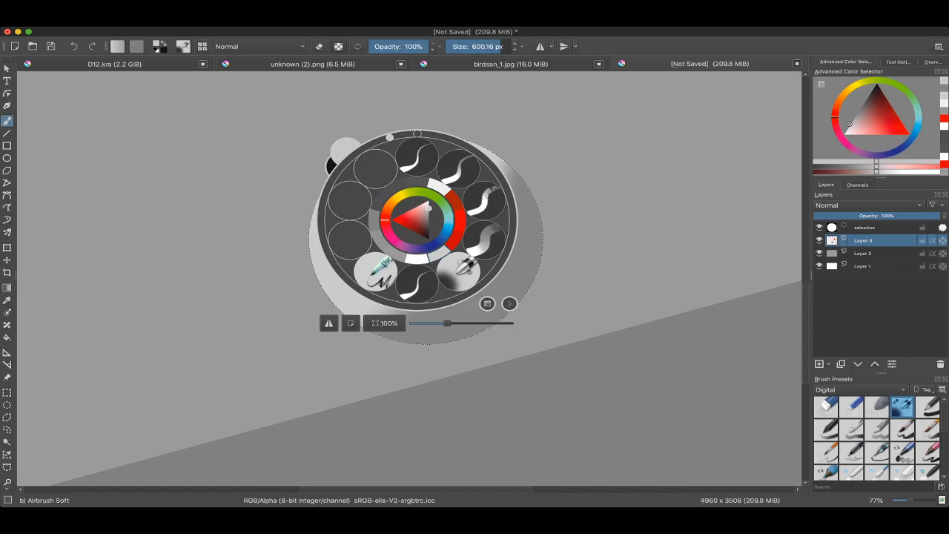
pyautogui.click(480, 198)
pyautogui.keyDown('ctrl'); pyautogui.click(438, 312); pyautogui.keyUp('ctrl')
pyautogui.keyDown('shift'); pyautogui.moveTo(437, 312); pyautogui.dragTo(638, 310); pyautogui.keyUp('shift')
pyautogui.moveTo(571, 152); pyautogui.dragTo(364, 434)
pyautogui.keyDown('ctrl'); pyautogui.moveTo(452, 362); pyautogui.dragTo(433, 387); pyautogui.keyUp('ctrl')
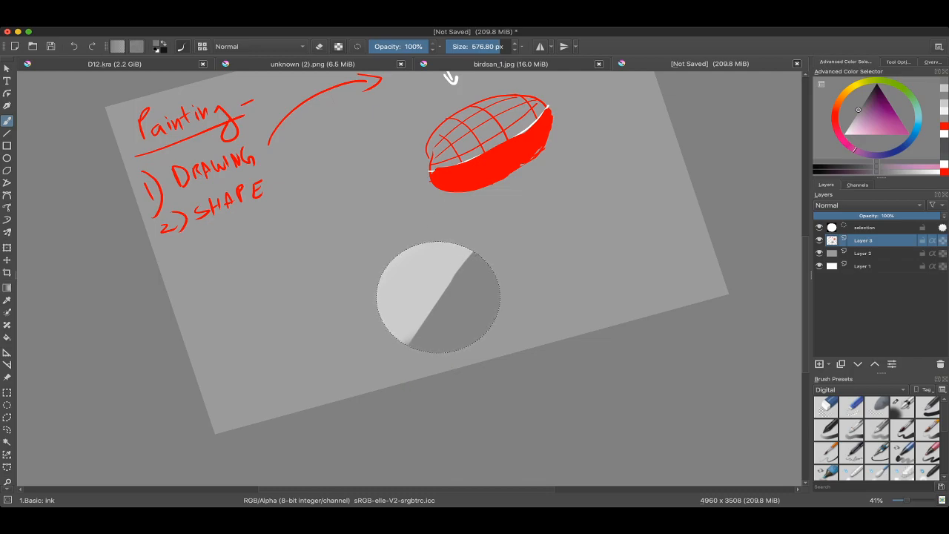
pyautogui.hotkey('ctrl', 'z')
pyautogui.keyDown('shift'); pyautogui.moveTo(473, 230); pyautogui.dragTo(463, 347); pyautogui.keyUp('shift')
pyautogui.hotkey('ctrl', 'z')
pyautogui.moveTo(487, 256); pyautogui.dragTo(415, 371)
# Step: Reshape the hard shadow edge into a curve by painting sampled light grey over the lit side at about 584 px
pyautogui.keyDown('shift'); pyautogui.moveTo(410, 326); pyautogui.dragTo(364, 261); pyautogui.keyUp('shift')
pyautogui.moveTo(381, 269)
pyautogui.mouseDown()
pyautogui.moveTo(346, 237)
pyautogui.moveTo(403, 290)
pyautogui.mouseUp()
pyautogui.keyDown('ctrl'); pyautogui.click(349, 235); pyautogui.keyUp('ctrl')
pyautogui.hotkey('ctrl', 'z')
pyautogui.moveTo(336, 215); pyautogui.dragTo(406, 288)
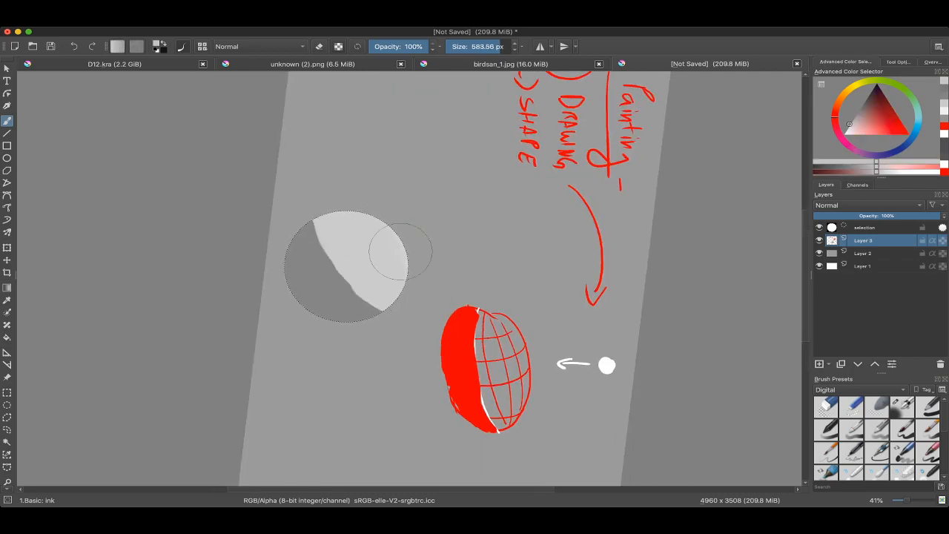
pyautogui.moveTo(341, 230)
pyautogui.mouseDown()
pyautogui.moveTo(407, 304)
pyautogui.moveTo(390, 304)
pyautogui.mouseUp()
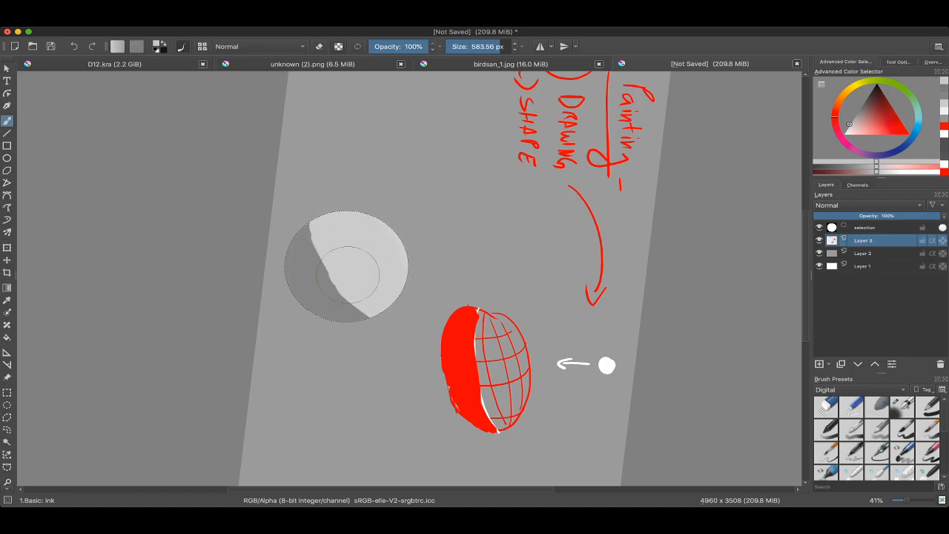
pyautogui.keyDown('shift'); pyautogui.moveTo(348, 275); pyautogui.dragTo(359, 314); pyautogui.keyUp('shift')
pyautogui.keyDown('ctrl'); pyautogui.moveTo(380, 225); pyautogui.dragTo(380, 286); pyautogui.keyUp('ctrl')
pyautogui.keyDown('shift'); pyautogui.moveTo(342, 252); pyautogui.dragTo(341, 307); pyautogui.keyUp('shift')
pyautogui.moveTo(342, 307)
pyautogui.mouseDown()
pyautogui.moveTo(373, 241)
pyautogui.moveTo(404, 281)
pyautogui.moveTo(359, 286)
pyautogui.mouseUp()
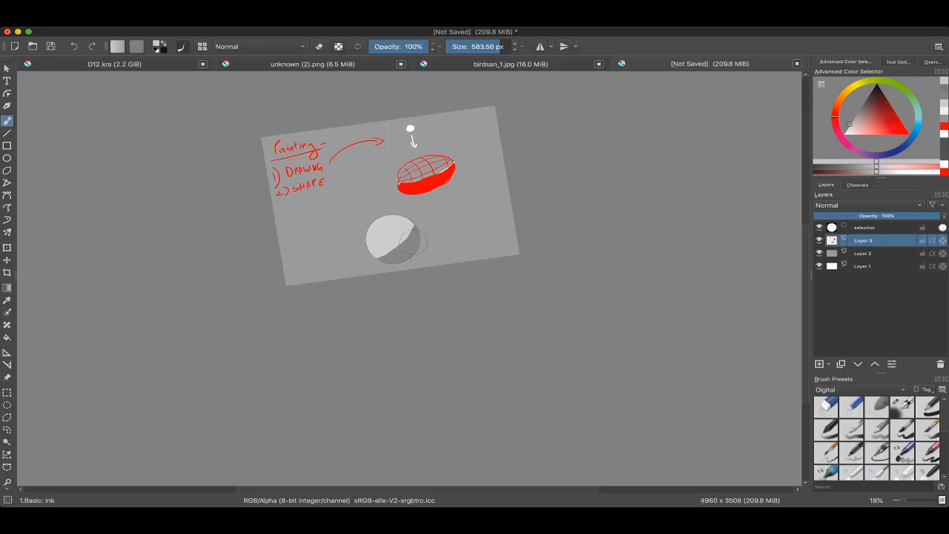
# Step: Review the hard-edged sphere beside the red oval, undo the trial stroke and drop the circular selection
pyautogui.keyDown('ctrl'); pyautogui.moveTo(414, 241); pyautogui.dragTo(441, 72); pyautogui.keyUp('ctrl')
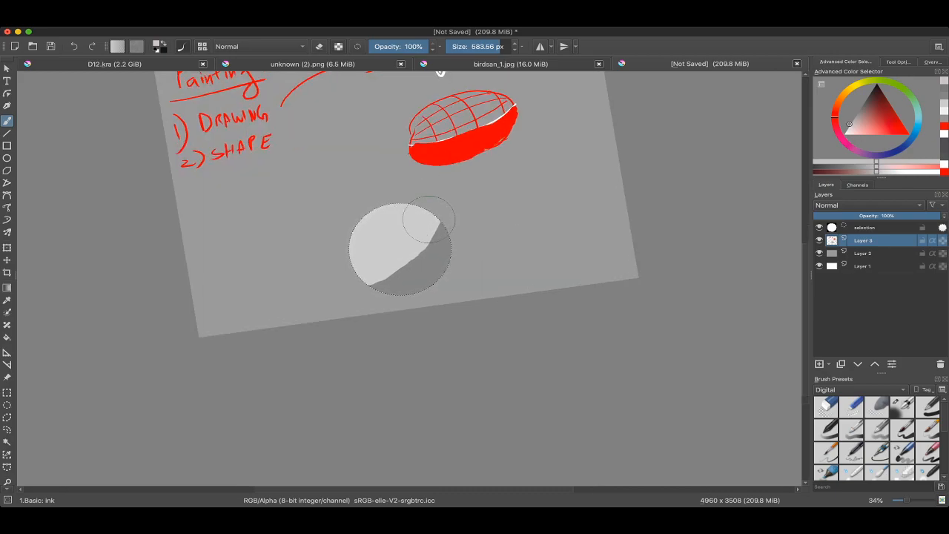
pyautogui.moveTo(423, 226)
pyautogui.mouseDown()
pyautogui.moveTo(482, 320)
pyautogui.moveTo(470, 313)
pyautogui.moveTo(479, 287)
pyautogui.mouseUp()
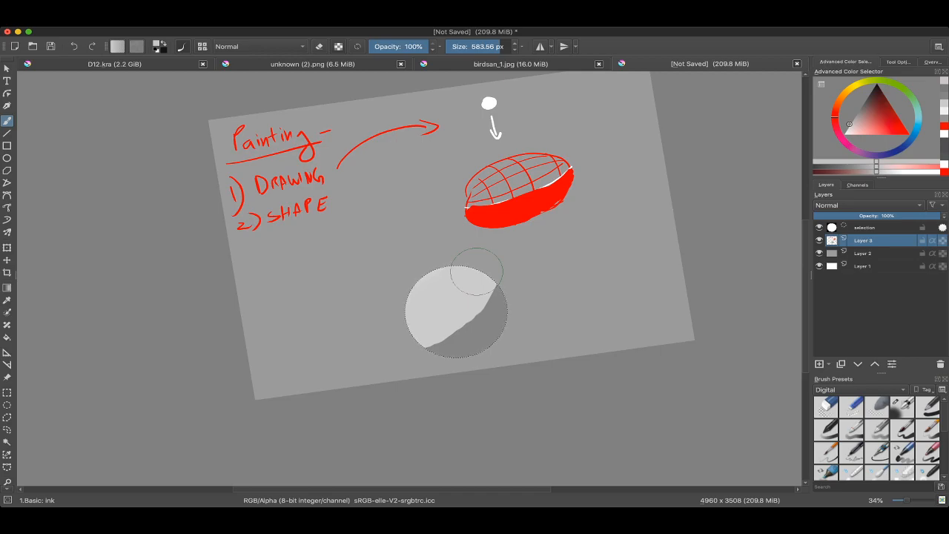
pyautogui.moveTo(463, 283)
pyautogui.mouseDown()
pyautogui.moveTo(466, 314)
pyautogui.moveTo(470, 291)
pyautogui.mouseUp()
pyautogui.moveTo(407, 324)
pyautogui.mouseDown()
pyautogui.moveTo(396, 328)
pyautogui.moveTo(504, 245)
pyautogui.moveTo(461, 233)
pyautogui.moveTo(464, 276)
pyautogui.mouseUp()
pyautogui.press('super+z')
pyautogui.press('super+shift+a')
# Step: Select the hard-edged sphere with a freehand outline, move it towards the canvas's lower-right corner and deselect it
pyautogui.press('l')
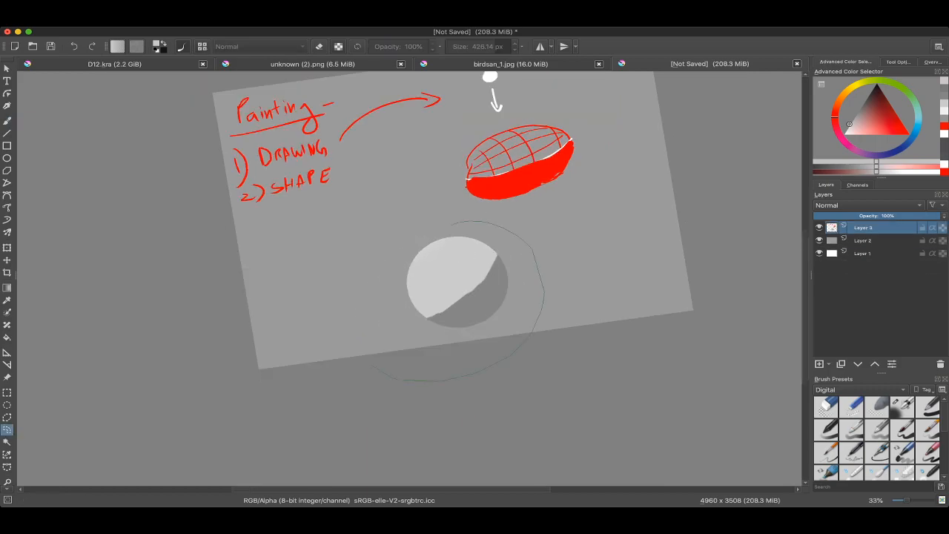
pyautogui.moveTo(371, 365); pyautogui.dragTo(439, 230)
pyautogui.press('t')
pyautogui.moveTo(454, 280); pyautogui.dragTo(618, 240)
pyautogui.press('b')
pyautogui.moveTo(423, 212); pyautogui.dragTo(491, 160)
pyautogui.press('super+shift+a')
pyautogui.keyDown('super'); pyautogui.click(621, 212); pyautogui.keyUp('super')
pyautogui.moveTo(621, 212); pyautogui.dragTo(528, 212)
pyautogui.keyDown('super'); pyautogui.click(562, 200); pyautogui.keyUp('super')
pyautogui.moveTo(573, 132); pyautogui.dragTo(534, 267)
pyautogui.keyDown('super'); pyautogui.click(522, 174); pyautogui.keyUp('super')
pyautogui.moveTo(522, 179); pyautogui.dragTo(473, 208)
pyautogui.moveTo(487, 202); pyautogui.dragTo(488, 189)
pyautogui.press('super+z')
pyautogui.press('super+z')
pyautogui.press('super+shift+z')
pyautogui.moveTo(493, 322)
pyautogui.mouseDown()
pyautogui.moveTo(507, 274)
pyautogui.moveTo(522, 278)
pyautogui.moveTo(490, 276)
pyautogui.moveTo(453, 305)
pyautogui.mouseUp()
pyautogui.keyDown('super'); pyautogui.click(509, 278); pyautogui.keyUp('super')
pyautogui.press('super+shift+a')
pyautogui.moveTo(561, 239); pyautogui.dragTo(561, 194)
pyautogui.moveTo(562, 195)
pyautogui.mouseDown()
pyautogui.moveTo(519, 195)
pyautogui.moveTo(496, 246)
pyautogui.mouseUp()
pyautogui.moveTo(517, 212); pyautogui.dragTo(522, 212)
pyautogui.moveTo(534, 178)
pyautogui.mouseDown()
pyautogui.moveTo(528, 206)
pyautogui.moveTo(504, 255)
pyautogui.mouseUp()
pyautogui.press('super+z')
pyautogui.press('super+z')
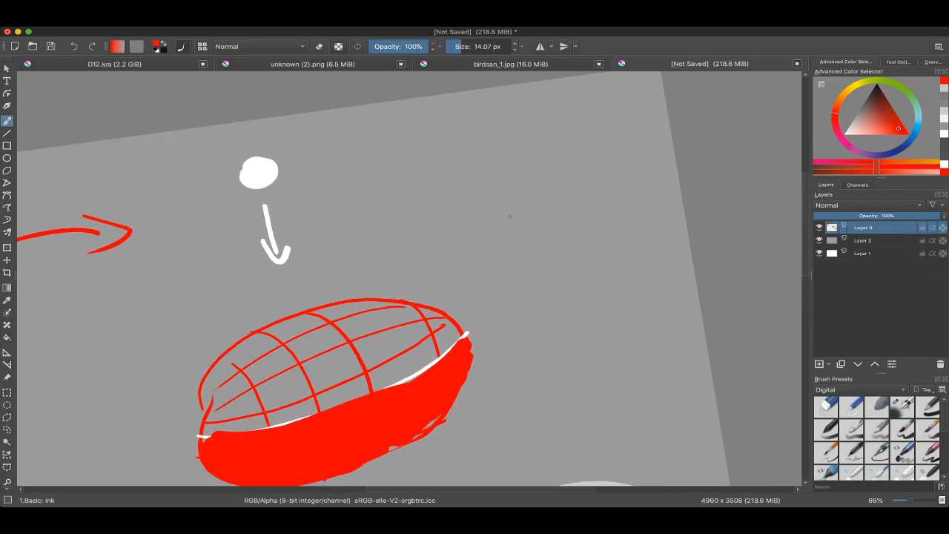
# Step: Paint a flat light-grey circle near the canvas's upper-right corner through an elliptical selection, using a brush of about 608 px
pyautogui.click(6, 405)
pyautogui.moveTo(502, 162); pyautogui.dragTo(659, 268)
pyautogui.press('b')
pyautogui.moveTo(471, 285)
pyautogui.mouseDown()
pyautogui.moveTo(543, 285)
pyautogui.moveTo(531, 285)
pyautogui.mouseUp()
pyautogui.moveTo(566, 211)
pyautogui.mouseDown()
pyautogui.moveTo(561, 254)
pyautogui.moveTo(558, 239)
pyautogui.mouseUp()
pyautogui.moveTo(875, 123); pyautogui.dragTo(850, 123)
pyautogui.moveTo(578, 215); pyautogui.dragTo(568, 276)
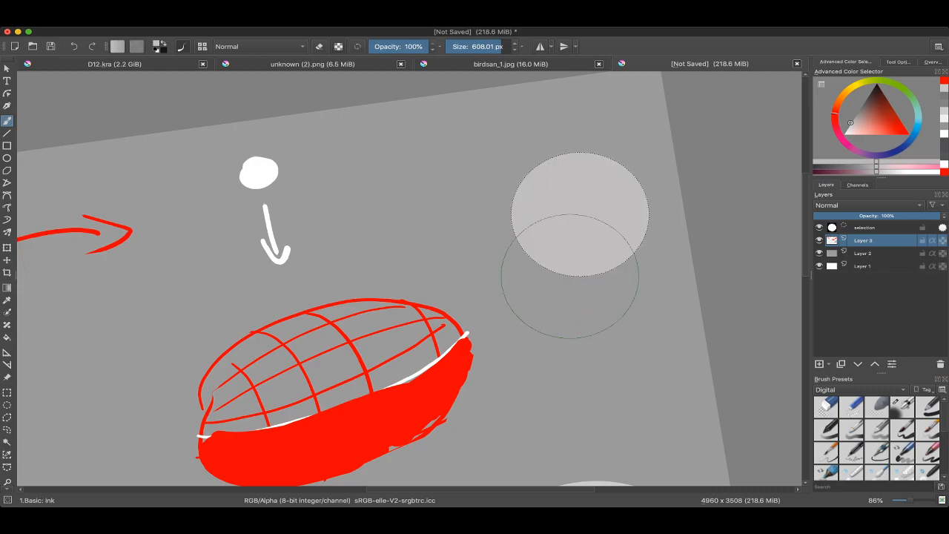
pyautogui.press('super+shift+a')
pyautogui.click(852, 127)
pyautogui.click(845, 133)
pyautogui.moveTo(435, 178); pyautogui.dragTo(435, 208)
pyautogui.press('super+z')
pyautogui.moveTo(438, 155); pyautogui.dragTo(296, 155)
pyautogui.scroll(-5, 438, 223)
pyautogui.scroll(5, 211, 250)
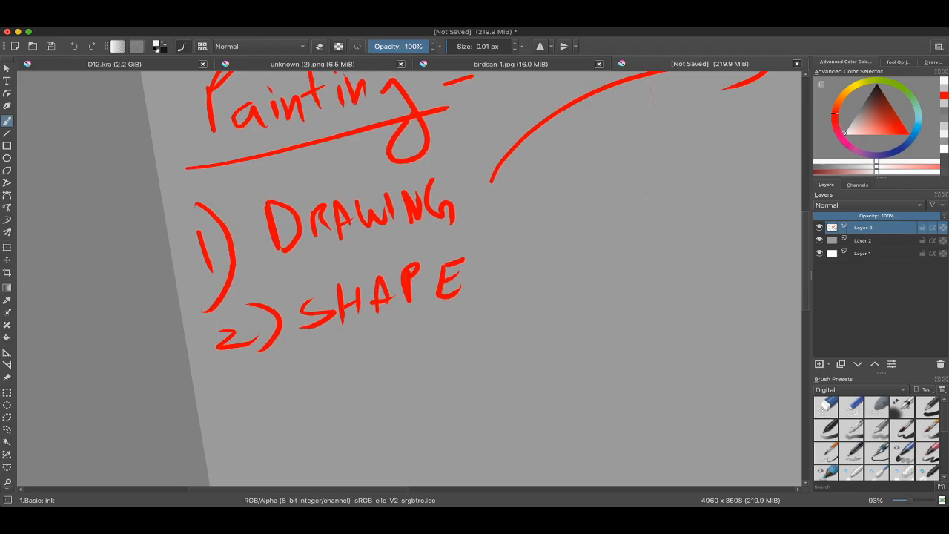
pyautogui.scroll(-5, 408, 278)
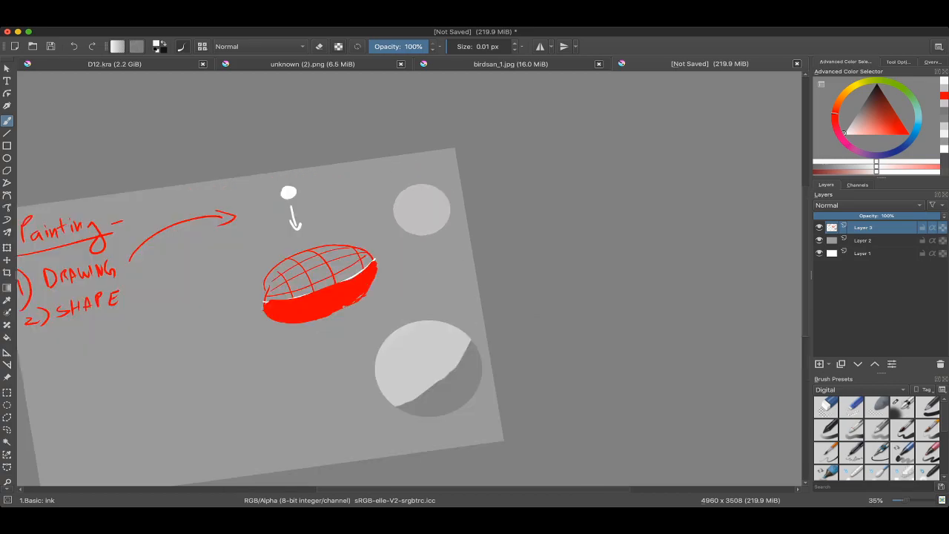
pyautogui.scroll(5, 400, 232)
pyautogui.press('super+shift+d')
pyautogui.moveTo(445, 193)
pyautogui.mouseDown()
pyautogui.moveTo(496, 229)
pyautogui.moveTo(511, 219)
pyautogui.mouseUp()
pyautogui.click(502, 225)
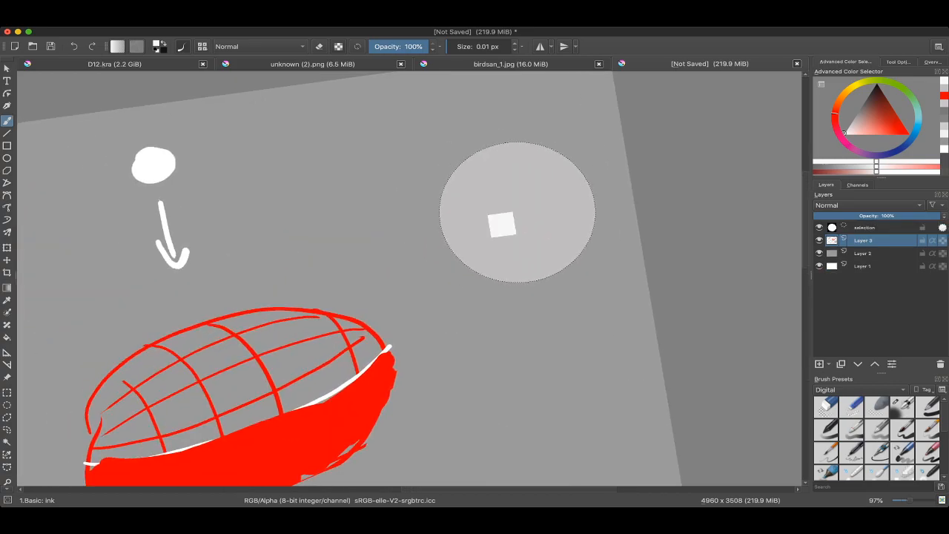
pyautogui.keyDown('super'); pyautogui.click(485, 196); pyautogui.keyUp('super')
pyautogui.moveTo(572, 161); pyautogui.dragTo(641, 155)
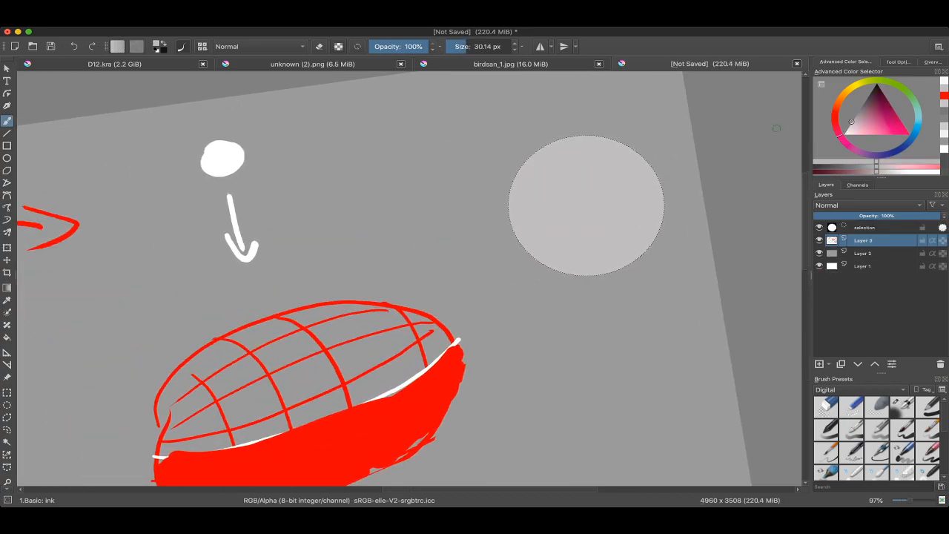
pyautogui.moveTo(855, 117); pyautogui.dragTo(865, 104)
# Step: Deselect the grey circle and paint a small white light-source dot to its upper left with a brush of about 67 px
pyautogui.moveTo(358, 173)
pyautogui.mouseDown()
pyautogui.moveTo(425, 172)
pyautogui.moveTo(371, 154)
pyautogui.moveTo(266, 279)
pyautogui.moveTo(281, 337)
pyautogui.mouseUp()
pyautogui.keyDown('super'); pyautogui.click(221, 165); pyautogui.keyUp('super')
pyautogui.press('super+shift+a')
pyautogui.moveTo(282, 337); pyautogui.dragTo(459, 310)
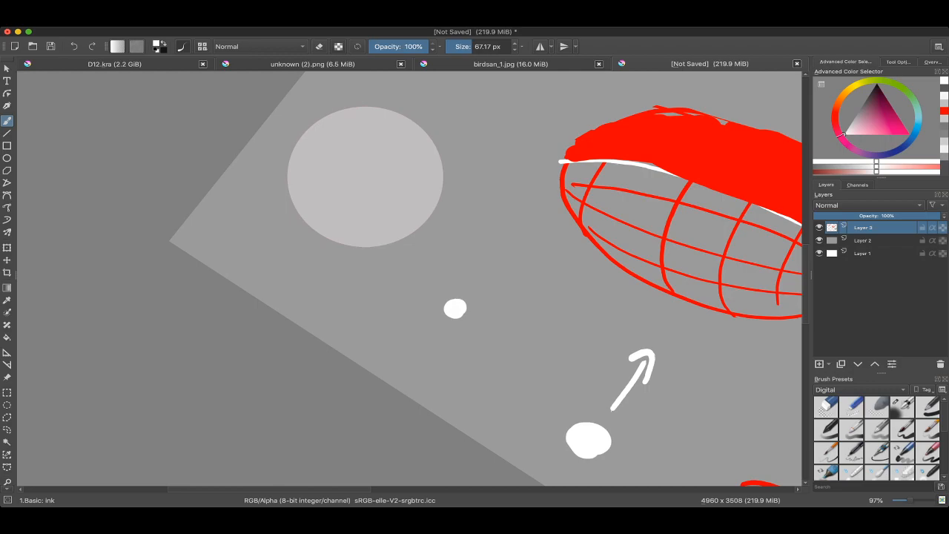
# Step: Draw thin red curved contour lines across the grey circle with a brush of about 10 px
pyautogui.moveTo(419, 230); pyautogui.dragTo(427, 260)
pyautogui.keyDown('super'); pyautogui.click(612, 197); pyautogui.keyUp('super')
pyautogui.moveTo(487, 212); pyautogui.dragTo(457, 212)
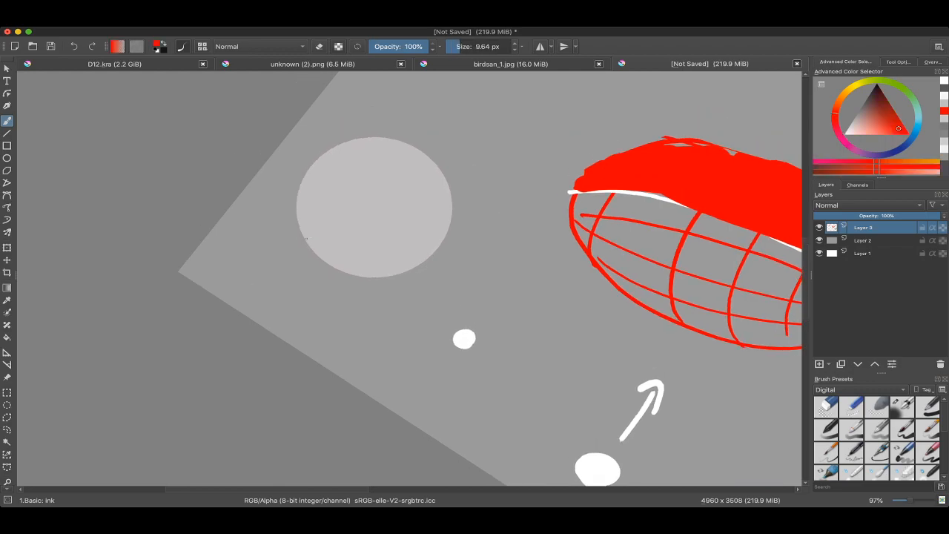
pyautogui.moveTo(304, 235)
pyautogui.mouseDown()
pyautogui.moveTo(360, 197)
pyautogui.moveTo(405, 184)
pyautogui.mouseUp()
pyautogui.moveTo(293, 213)
pyautogui.mouseDown()
pyautogui.moveTo(287, 228)
pyautogui.moveTo(303, 253)
pyautogui.moveTo(393, 187)
pyautogui.moveTo(435, 192)
pyautogui.mouseUp()
pyautogui.moveTo(313, 212)
pyautogui.mouseDown()
pyautogui.moveTo(395, 176)
pyautogui.moveTo(490, 344)
pyautogui.mouseUp()
pyautogui.hotkey('ctrl', 'z')
pyautogui.moveTo(536, 266)
pyautogui.mouseDown()
pyautogui.moveTo(506, 342)
pyautogui.moveTo(486, 354)
pyautogui.mouseUp()
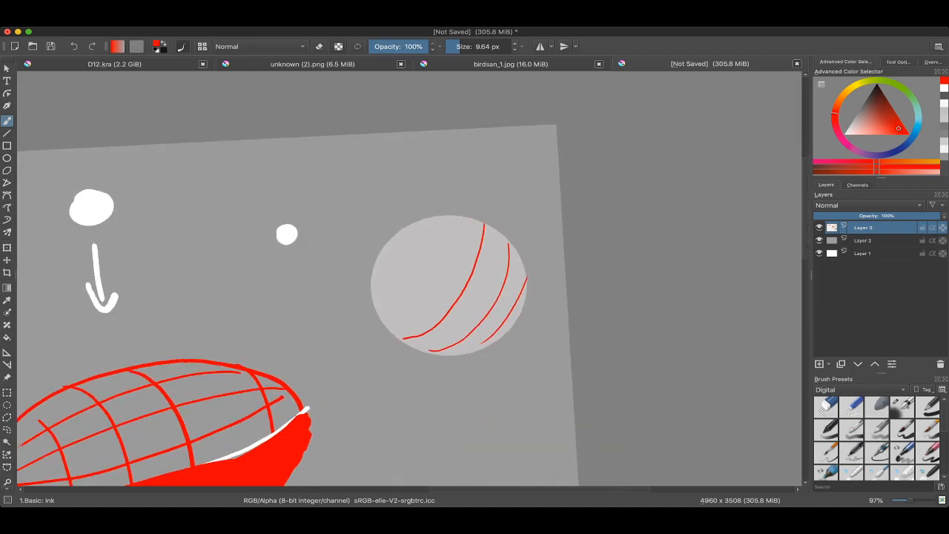
pyautogui.moveTo(398, 319); pyautogui.dragTo(430, 268)
pyautogui.hotkey('ctrl', 'z')
pyautogui.moveTo(456, 222)
pyautogui.mouseDown()
pyautogui.moveTo(393, 327)
pyautogui.moveTo(438, 218)
pyautogui.mouseUp()
pyautogui.moveTo(376, 300); pyautogui.dragTo(394, 246)
# Step: Draw a white arrow from the light dot to the circle and trace a middle contour in white at about 15 px
pyautogui.scroll(-2, 400, 263)
pyautogui.moveTo(489, 297)
pyautogui.mouseDown()
pyautogui.moveTo(478, 320)
pyautogui.moveTo(475, 312)
pyautogui.mouseUp()
pyautogui.keyDown('ctrl'); pyautogui.click(320, 198); pyautogui.keyUp('ctrl')
pyautogui.moveTo(326, 206); pyautogui.dragTo(354, 228)
pyautogui.moveTo(431, 278); pyautogui.dragTo(415, 254)
pyautogui.moveTo(364, 279)
pyautogui.mouseDown()
pyautogui.moveTo(411, 261)
pyautogui.moveTo(455, 214)
pyautogui.mouseUp()
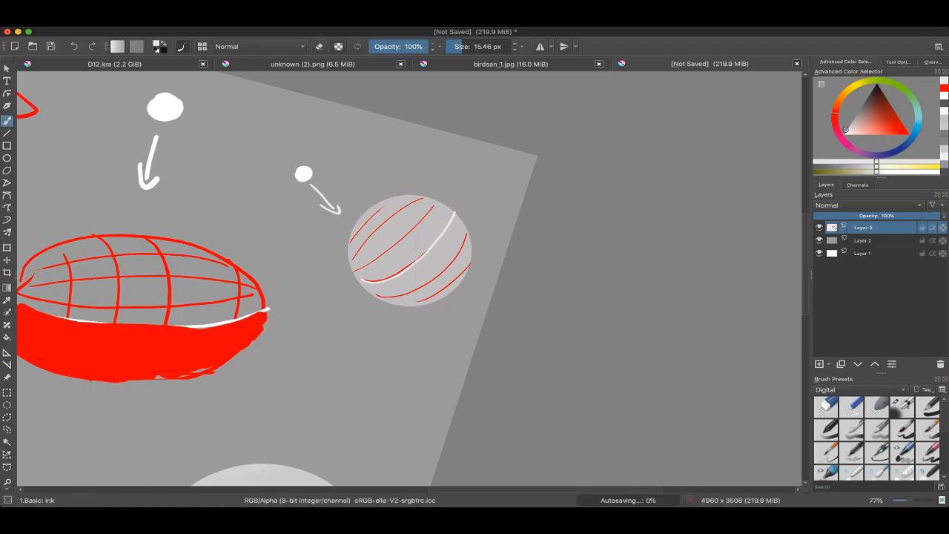
# Step: Select the circle's half beyond the white contour line, fill it with dark grey and clear the selection
pyautogui.press('l')
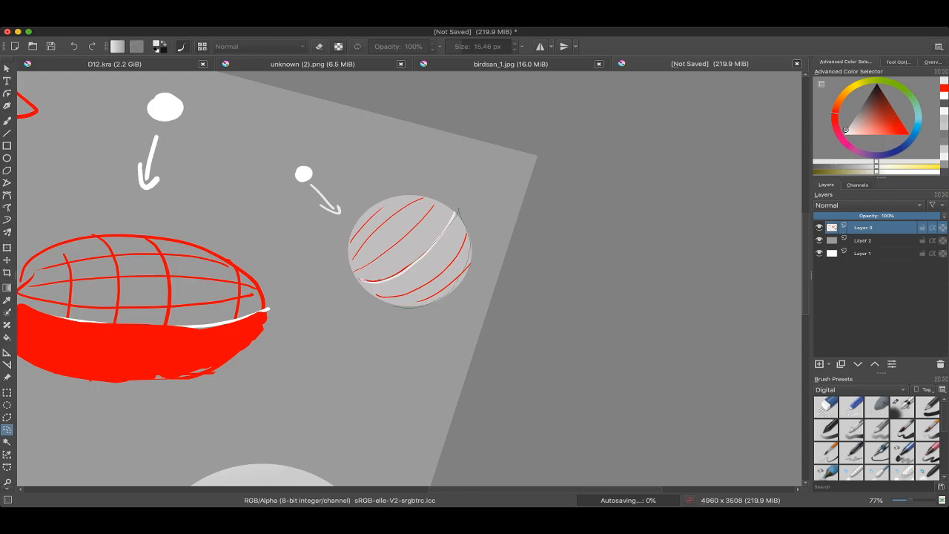
pyautogui.moveTo(459, 211); pyautogui.dragTo(457, 214)
pyautogui.press('b')
pyautogui.keyDown('ctrl'); pyautogui.click(421, 234); pyautogui.keyUp('ctrl')
pyautogui.press('x')
pyautogui.click(859, 112)
pyautogui.keyDown('shift'); pyautogui.moveTo(417, 312); pyautogui.dragTo(497, 312); pyautogui.keyUp('shift')
pyautogui.moveTo(454, 260)
pyautogui.mouseDown()
pyautogui.moveTo(438, 323)
pyautogui.moveTo(327, 284)
pyautogui.mouseUp()
pyautogui.hotkey('ctrl', 'shift', 'a')
pyautogui.hotkey('ctrl', 'z')
pyautogui.click(439, 263)
pyautogui.hotkey('ctrl', 'shift', 'a')
# Step: Touch up the edge of the circle's dark-grey shadow side with a brush of about 82 px
pyautogui.moveTo(478, 222)
pyautogui.keyDown('shift'); pyautogui.mouseDown()
pyautogui.moveTo(420, 367)
pyautogui.moveTo(395, 366)
pyautogui.mouseUp(); pyautogui.keyUp('shift')
pyautogui.keyDown('ctrl'); pyautogui.click(381, 295); pyautogui.keyUp('ctrl')
pyautogui.moveTo(416, 297)
pyautogui.keyDown('shift'); pyautogui.mouseDown()
pyautogui.moveTo(349, 296)
pyautogui.moveTo(388, 334)
pyautogui.moveTo(382, 339)
pyautogui.mouseUp(); pyautogui.keyUp('shift')
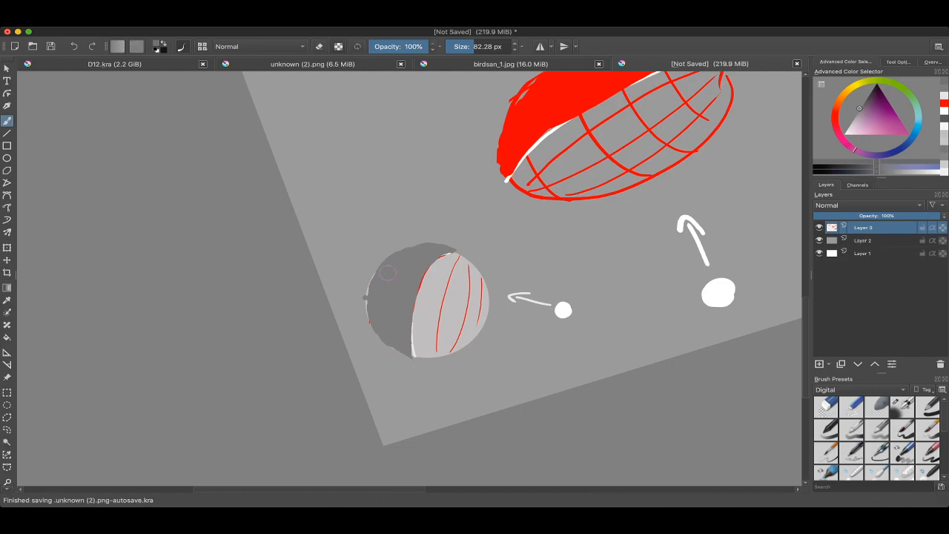
# Step: Paint dark grey over the remaining outline specks around the small circle's shadow half
pyautogui.keyDown('ctrl'); pyautogui.click(363, 282); pyautogui.keyUp('ctrl')
pyautogui.moveTo(362, 283); pyautogui.dragTo(358, 305)
pyautogui.moveTo(398, 246); pyautogui.dragTo(448, 244)
pyautogui.scroll(-5, 412, 280)
pyautogui.moveTo(411, 366); pyautogui.dragTo(548, 352)
pyautogui.scroll(5, 516, 253)
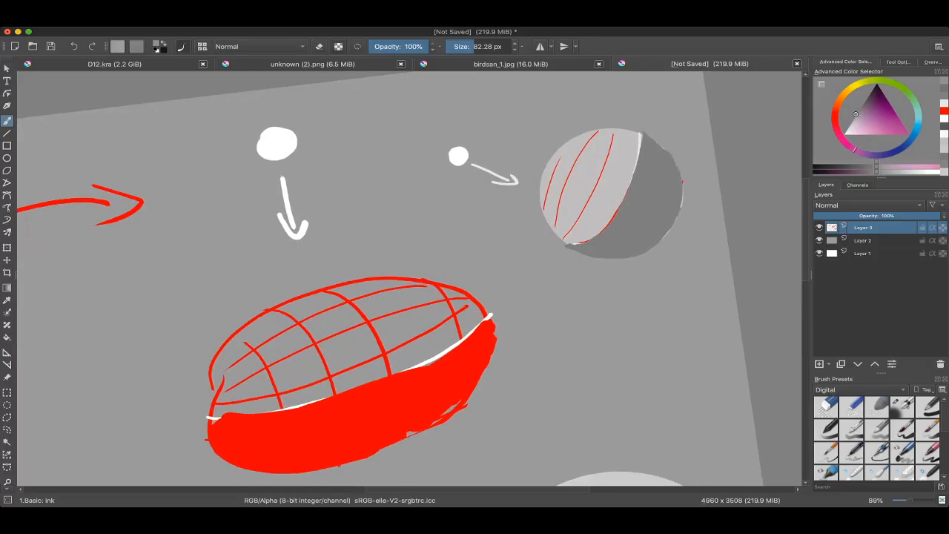
pyautogui.scroll(-2, 597, 195)
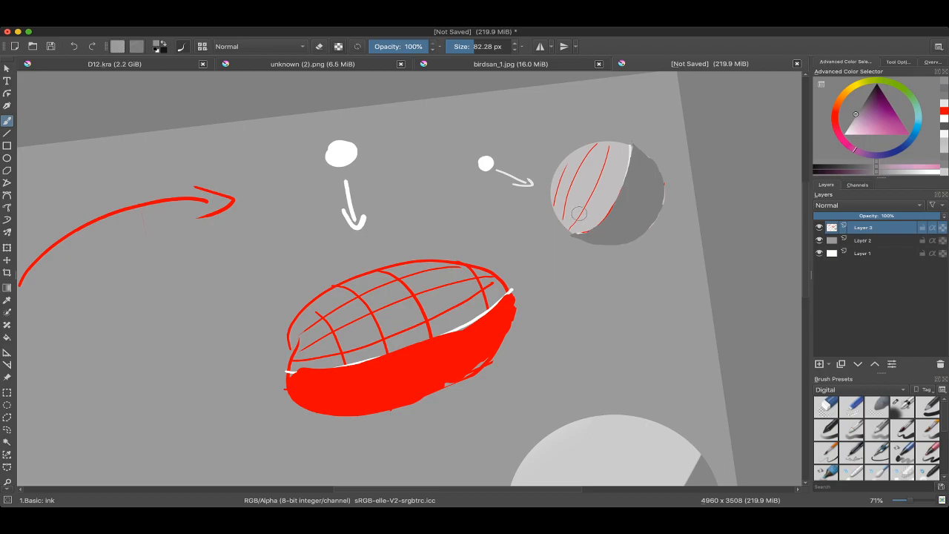
pyautogui.press('super+Tab')
pyautogui.scroll(-6, 578, 214)
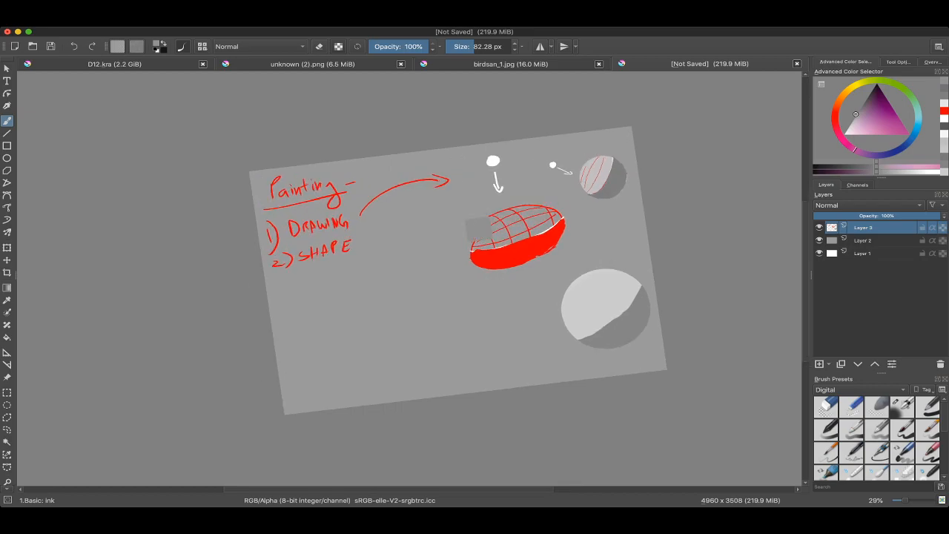
# Step: Draw a closed bean-shaped outline in black between the notes and the red form with a brush of about 33 px
pyautogui.moveTo(480, 230); pyautogui.dragTo(538, 224)
pyautogui.press('x')
pyautogui.moveTo(436, 201); pyautogui.dragTo(442, 252)
pyautogui.moveTo(442, 253); pyautogui.dragTo(464, 268)
pyautogui.scroll(3, 461, 231)
pyautogui.hotkey('ctrl', 'z')
pyautogui.moveTo(449, 223)
pyautogui.mouseDown()
pyautogui.moveTo(435, 216)
pyautogui.moveTo(442, 236)
pyautogui.mouseUp()
pyautogui.moveTo(301, 234); pyautogui.dragTo(286, 231)
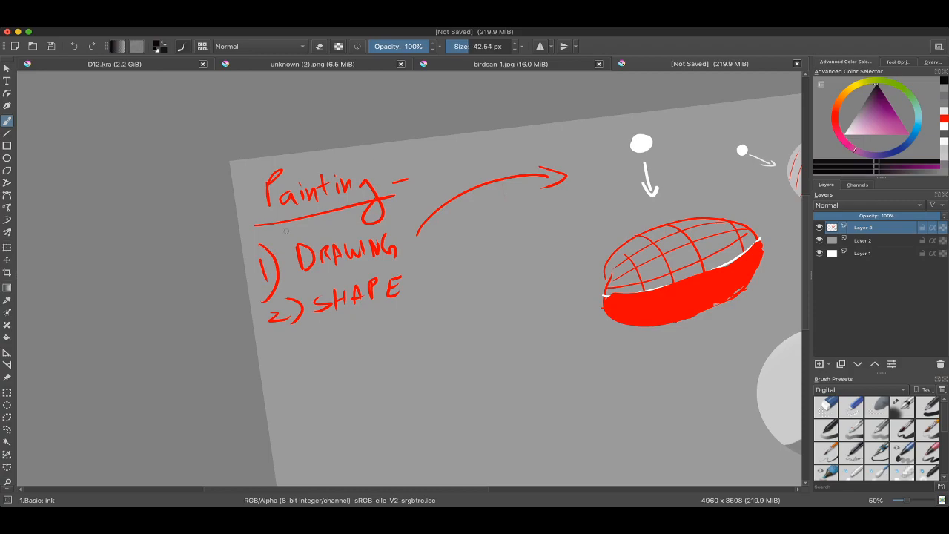
pyautogui.moveTo(464, 260)
pyautogui.mouseDown()
pyautogui.moveTo(428, 254)
pyautogui.moveTo(417, 280)
pyautogui.moveTo(437, 236)
pyautogui.moveTo(525, 223)
pyautogui.moveTo(429, 304)
pyautogui.moveTo(417, 261)
pyautogui.moveTo(392, 273)
pyautogui.mouseUp()
pyautogui.hotkey('ctrl', 'z')
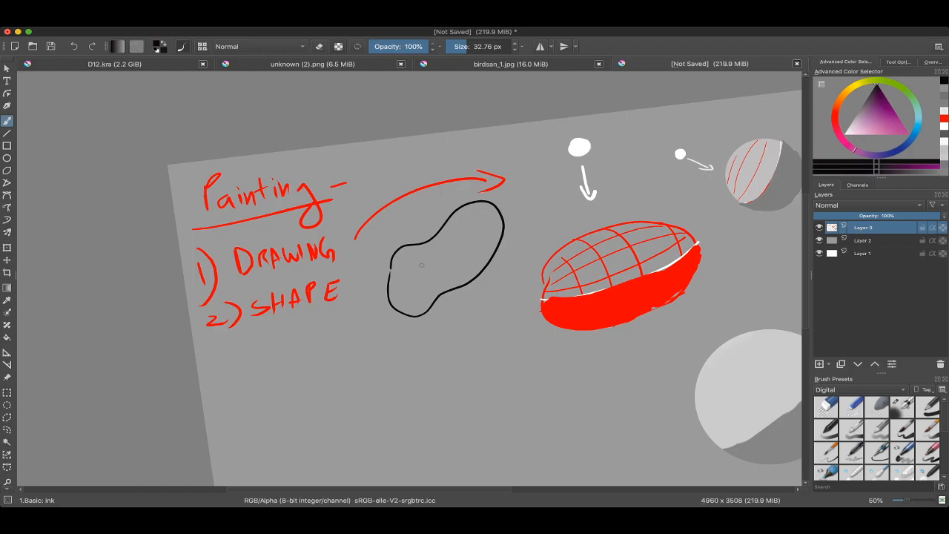
# Step: Write an arrow and "XCONTOUR" in black between DRAWING and SHAPE with a brush of about 27 px
pyautogui.scroll(2, 409, 279)
pyautogui.moveTo(408, 227)
pyautogui.mouseDown()
pyautogui.moveTo(470, 218)
pyautogui.moveTo(534, 186)
pyautogui.mouseUp()
pyautogui.scroll(1, 346, 249)
pyautogui.moveTo(297, 276)
pyautogui.mouseDown()
pyautogui.moveTo(347, 259)
pyautogui.moveTo(361, 241)
pyautogui.mouseUp()
pyautogui.moveTo(369, 251); pyautogui.dragTo(395, 219)
pyautogui.moveTo(388, 221)
pyautogui.mouseDown()
pyautogui.moveTo(390, 235)
pyautogui.moveTo(404, 217)
pyautogui.mouseUp()
pyautogui.moveTo(410, 213)
pyautogui.mouseDown()
pyautogui.moveTo(442, 217)
pyautogui.moveTo(436, 210)
pyautogui.moveTo(432, 219)
pyautogui.mouseUp()
pyautogui.moveTo(439, 199); pyautogui.dragTo(451, 209)
pyautogui.press('super+z')
pyautogui.press('super+z')
pyautogui.press('super+z')
pyautogui.moveTo(315, 270); pyautogui.dragTo(305, 286)
pyautogui.scroll(-5, 409, 278)
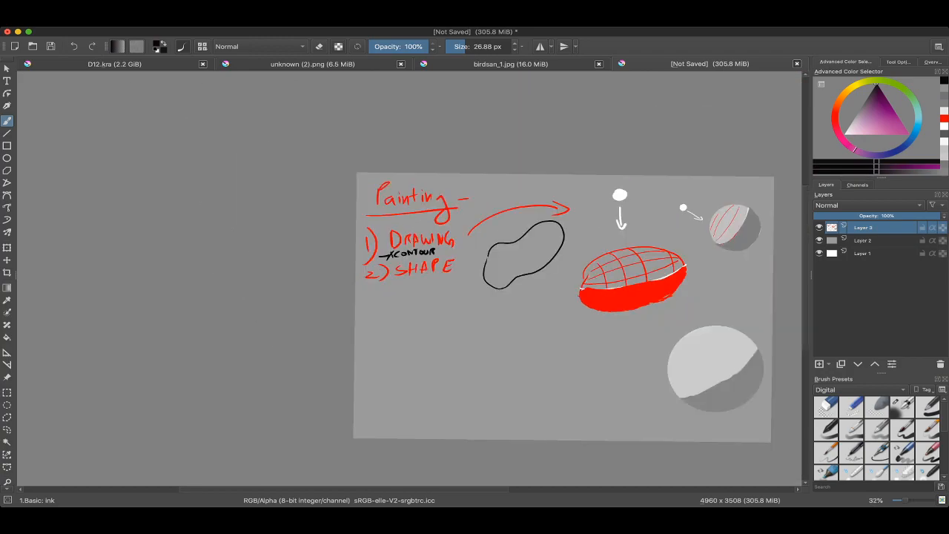
pyautogui.scroll(3, 410, 278)
pyautogui.moveTo(304, 308)
pyautogui.mouseDown()
pyautogui.moveTo(407, 252)
pyautogui.moveTo(334, 270)
pyautogui.mouseUp()
pyautogui.scroll(-2, 409, 278)
pyautogui.press('super+z')
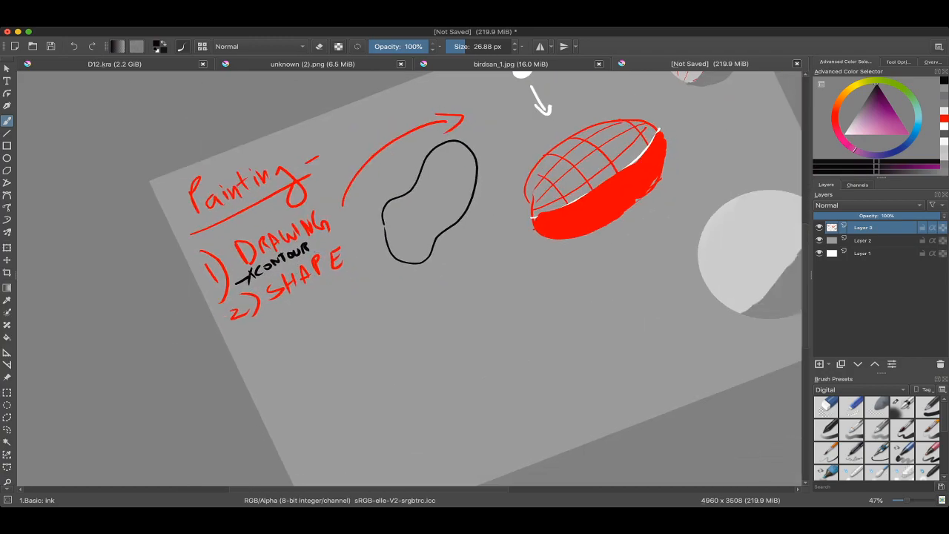
pyautogui.scroll(2, 410, 278)
pyautogui.scroll(-2, 338, 266)
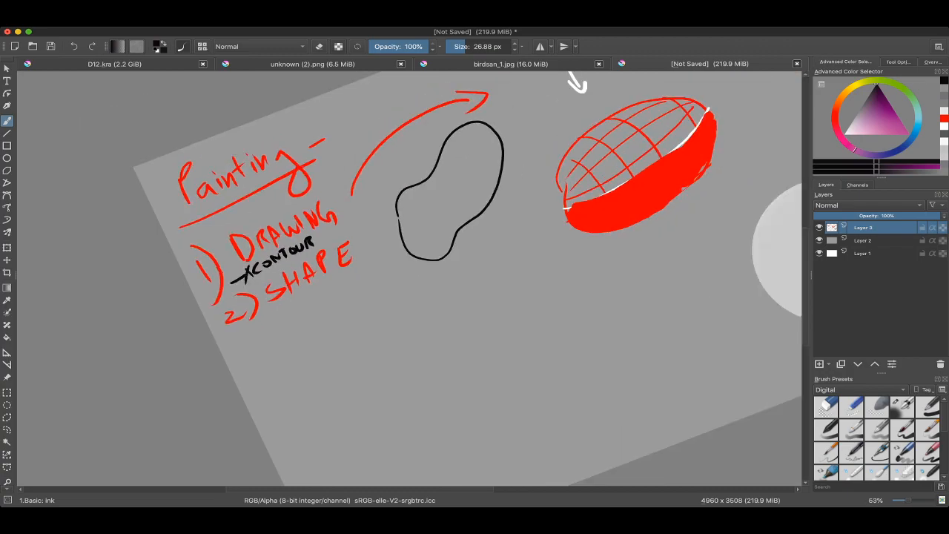
pyautogui.scroll(-2, 340, 274)
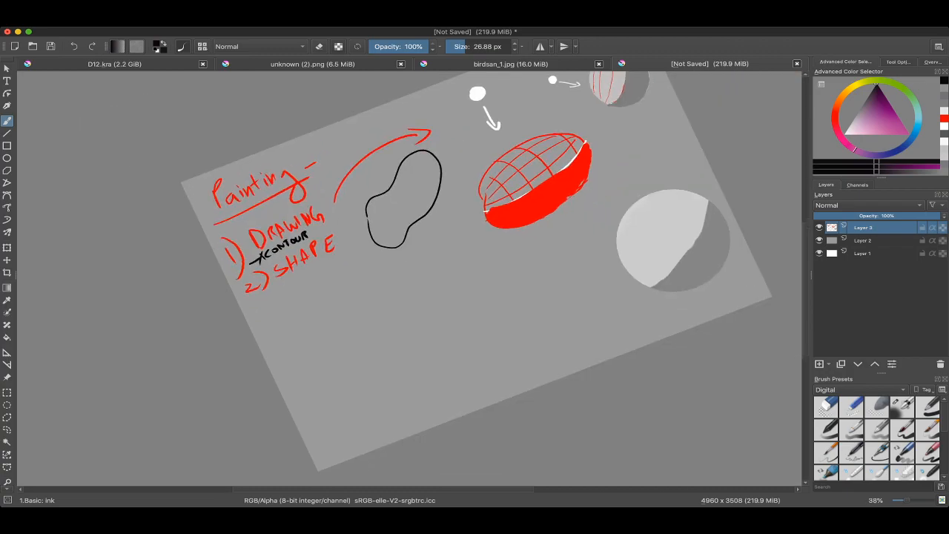
pyautogui.scroll(2, 341, 263)
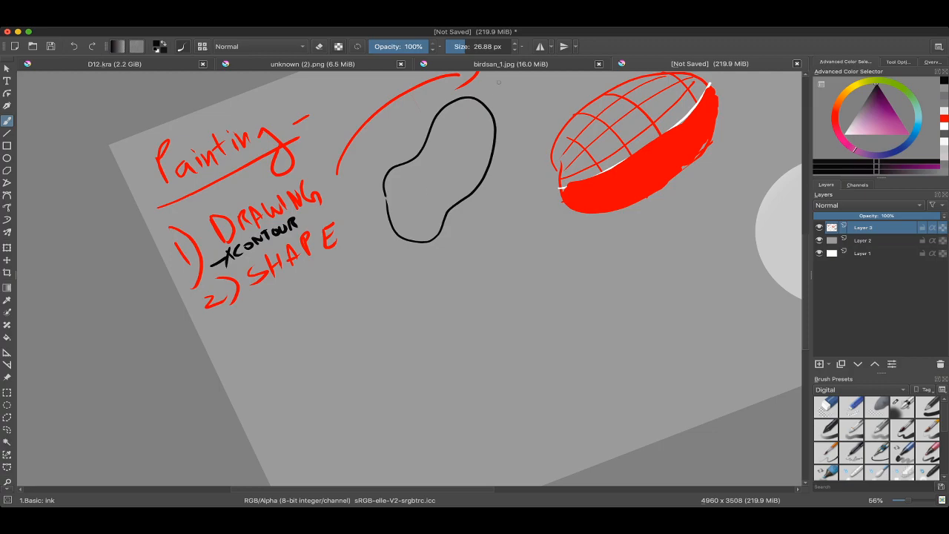
# Step: Open the document unknown (2).png and examine the greyscale crab painting beside its simplified block-form version
pyautogui.click(504, 63)
pyautogui.click(313, 64)
pyautogui.scroll(-3, 409, 279)
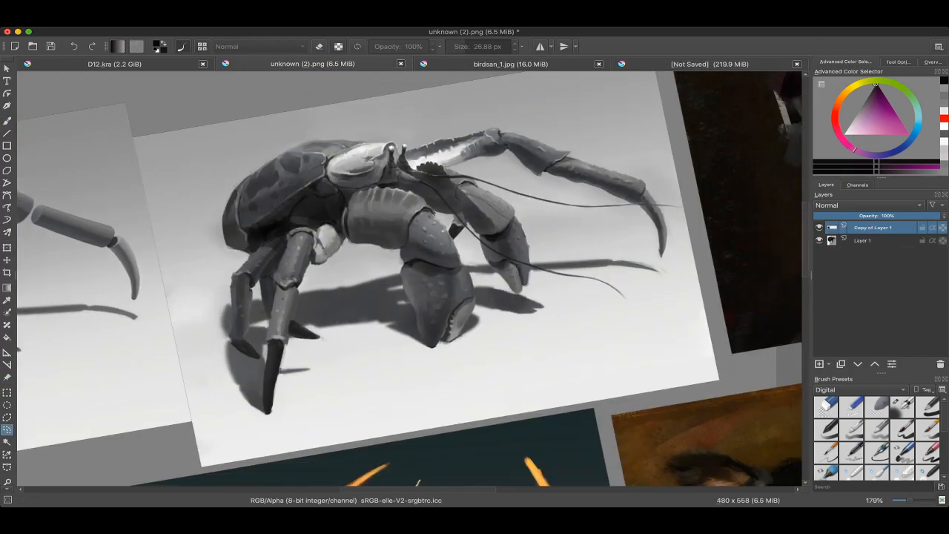
pyautogui.scroll(2, 410, 278)
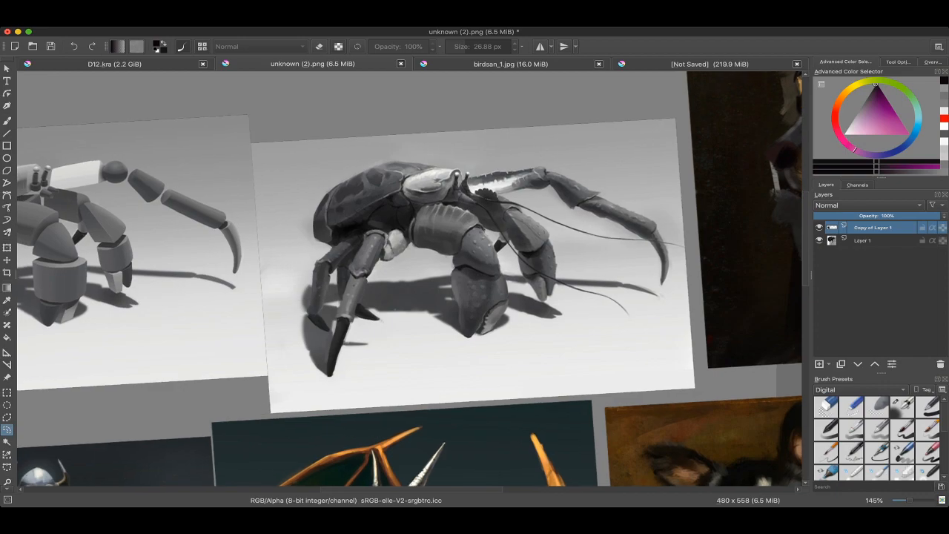
pyautogui.scroll(-1, 409, 279)
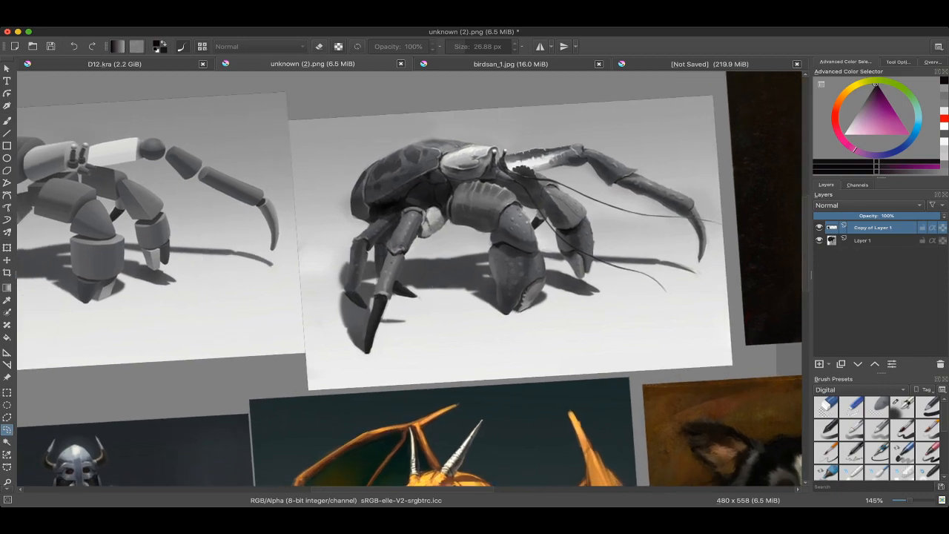
pyautogui.hscroll(-3, 409, 279)
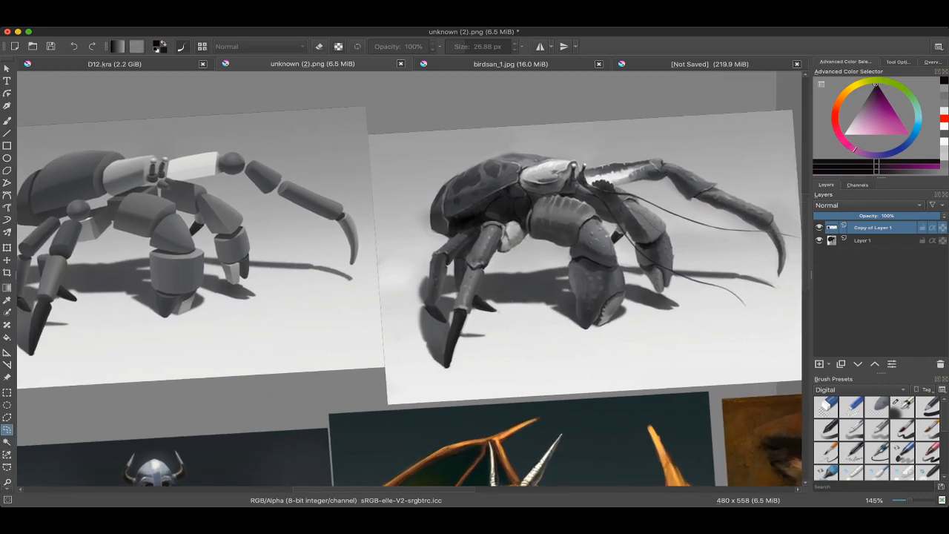
pyautogui.scroll(-2, 409, 279)
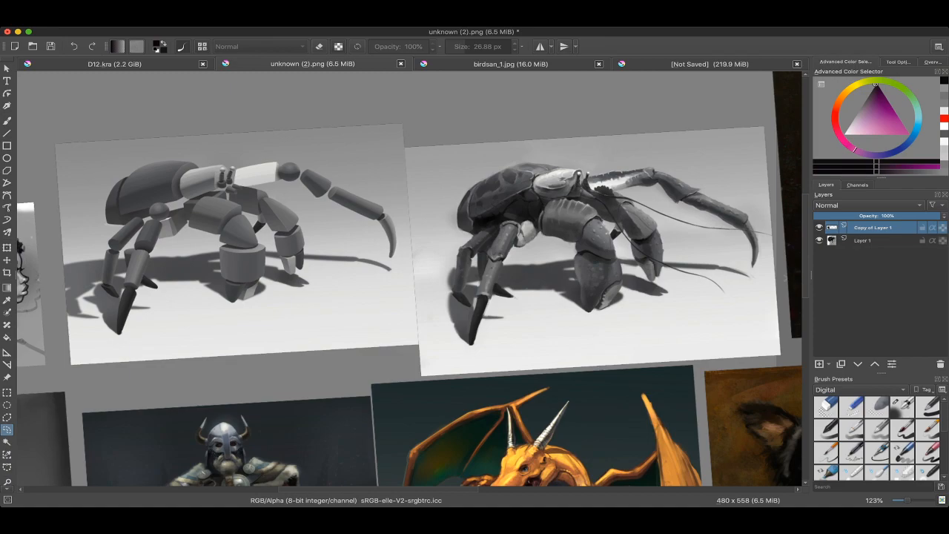
pyautogui.scroll(2, 410, 279)
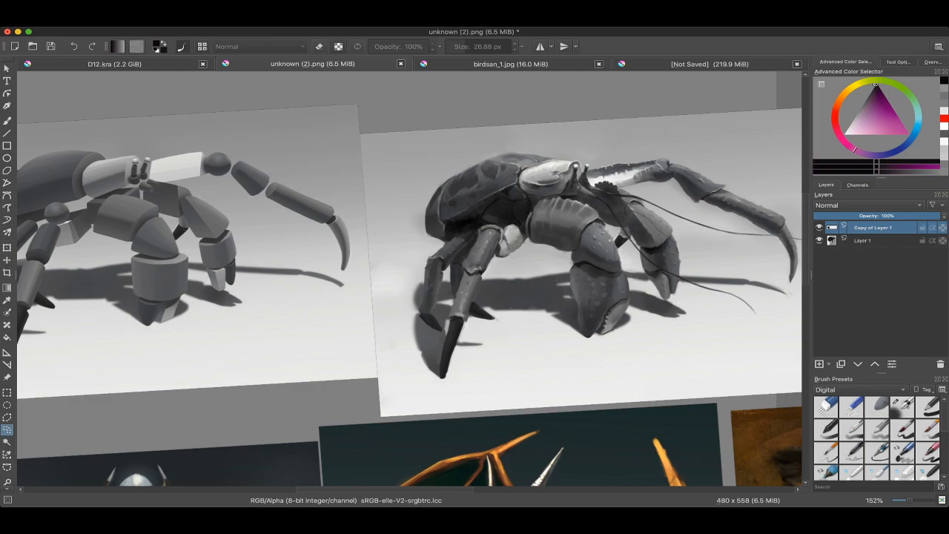
# Step: Return to the unsaved notes document and underline the word CONTOUR with a black stroke
pyautogui.click(710, 64)
pyautogui.scroll(-2, 727, 155)
pyautogui.scroll(3, 379, 248)
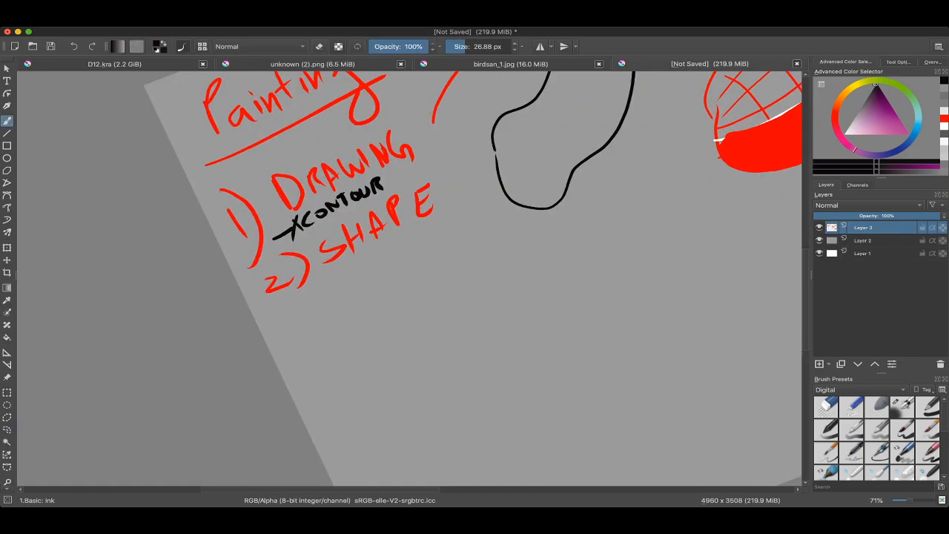
pyautogui.moveTo(303, 250); pyautogui.dragTo(397, 192)
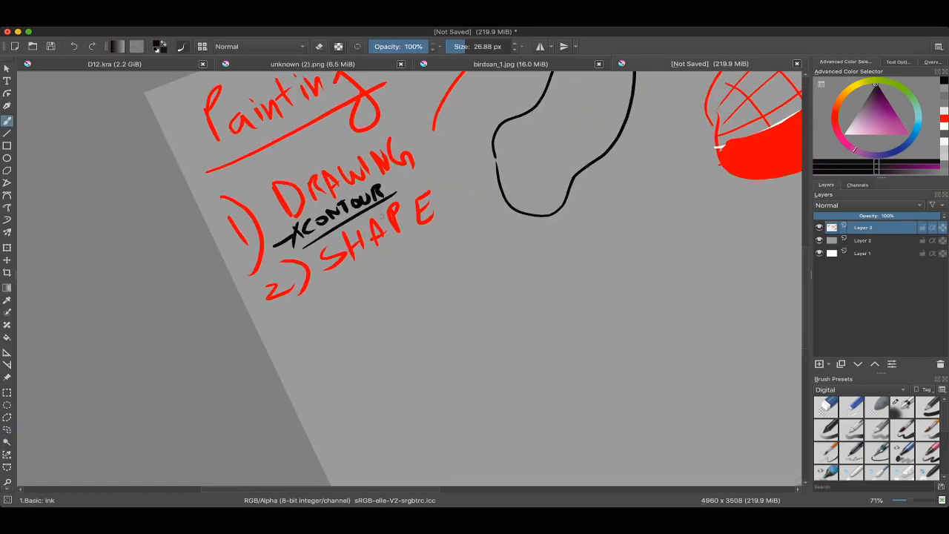
pyautogui.press('super+z')
pyautogui.moveTo(317, 238); pyautogui.dragTo(377, 199)
pyautogui.scroll(-2, 332, 212)
pyautogui.press('super+z')
pyautogui.moveTo(325, 232); pyautogui.dragTo(371, 203)
pyautogui.scroll(-2, 244, 255)
pyautogui.scroll(2, 408, 207)
pyautogui.scroll(-1, 280, 238)
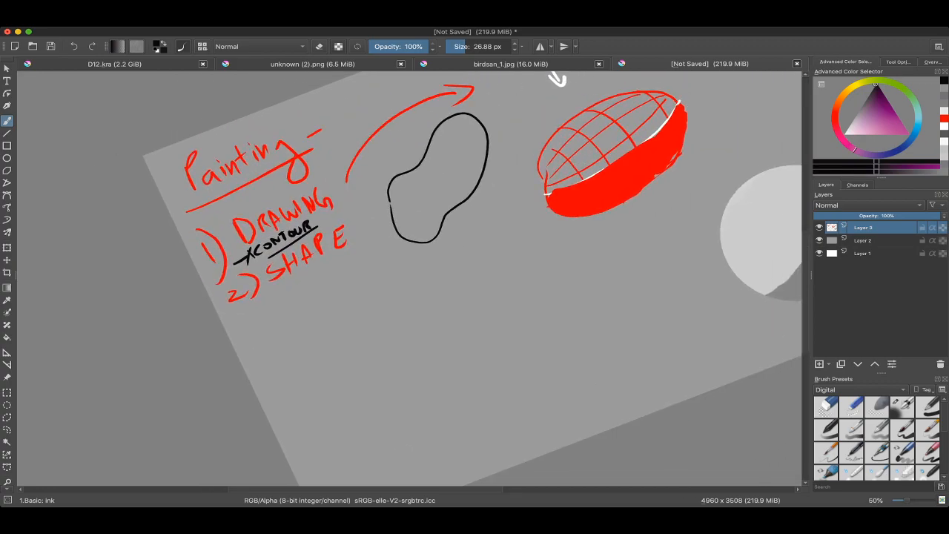
pyautogui.scroll(3, 281, 239)
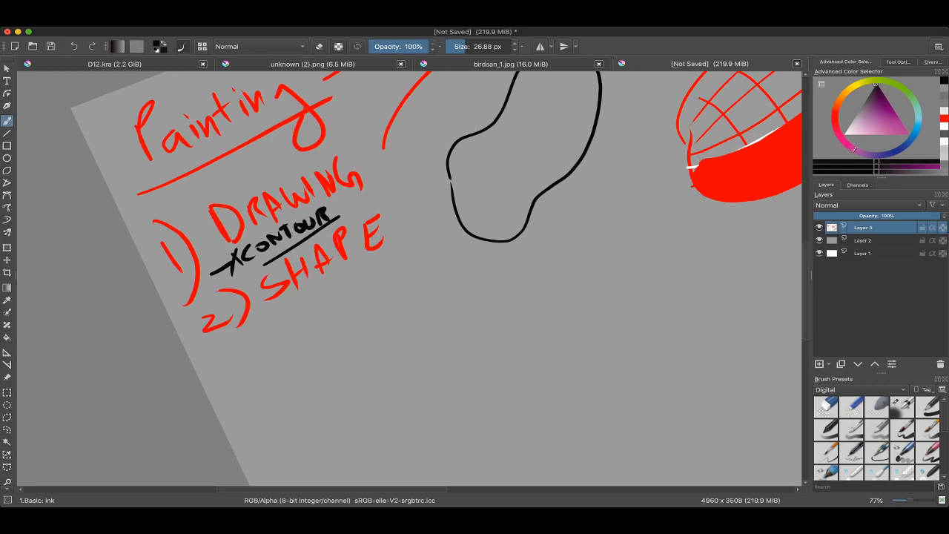
pyautogui.scroll(-2, 90, 311)
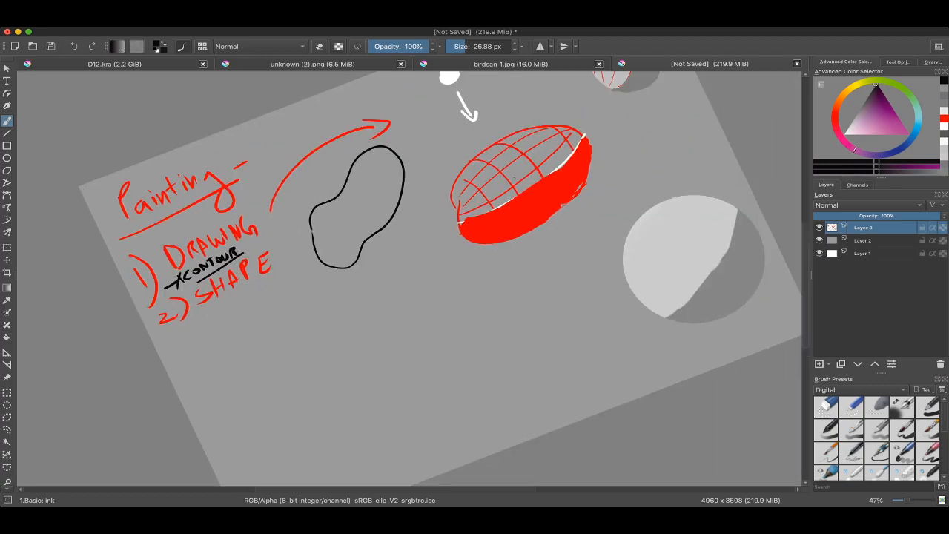
# Step: Draw black curved cross-contour lines across the width of the bean shape, from one end to the other
pyautogui.scroll(3, 412, 180)
pyautogui.moveTo(390, 179); pyautogui.dragTo(457, 256)
pyautogui.moveTo(414, 143); pyautogui.dragTo(481, 190)
pyautogui.moveTo(380, 199); pyautogui.dragTo(425, 280)
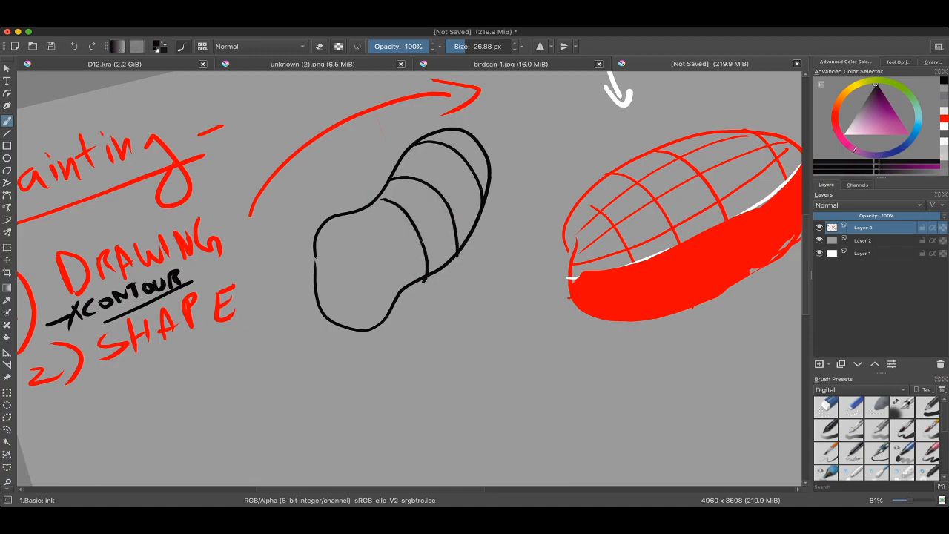
pyautogui.moveTo(416, 219)
pyautogui.mouseDown()
pyautogui.moveTo(439, 208)
pyautogui.moveTo(480, 143)
pyautogui.mouseUp()
pyautogui.hotkey('ctrl', 'z')
pyautogui.moveTo(364, 214); pyautogui.dragTo(401, 291)
pyautogui.moveTo(320, 232)
pyautogui.mouseDown()
pyautogui.moveTo(371, 281)
pyautogui.moveTo(380, 323)
pyautogui.mouseUp()
pyautogui.moveTo(319, 275); pyautogui.dragTo(341, 295)
pyautogui.hotkey('ctrl', 'z')
pyautogui.hotkey('ctrl', 'z')
pyautogui.moveTo(319, 257); pyautogui.dragTo(351, 322)
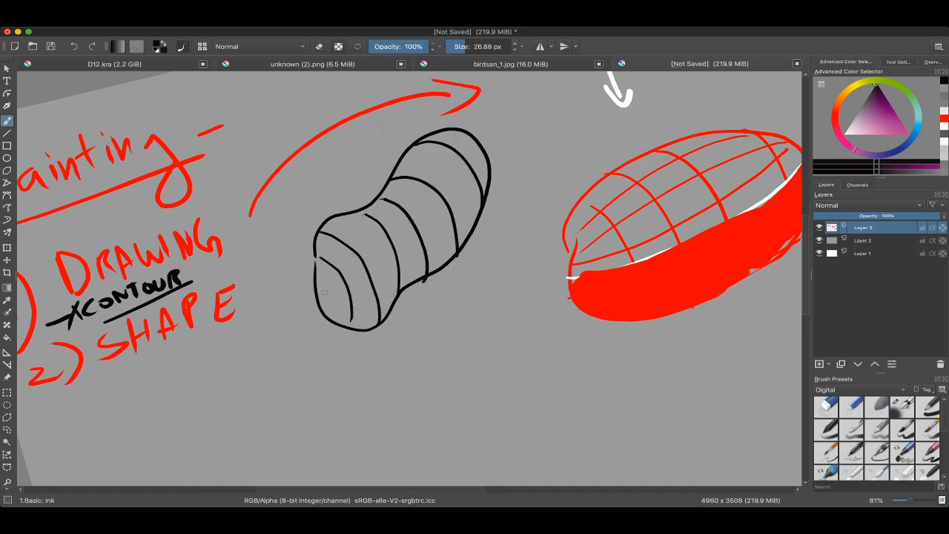
pyautogui.moveTo(317, 279); pyautogui.dragTo(334, 320)
pyautogui.scroll(-4, 342, 292)
pyautogui.scroll(3, 397, 259)
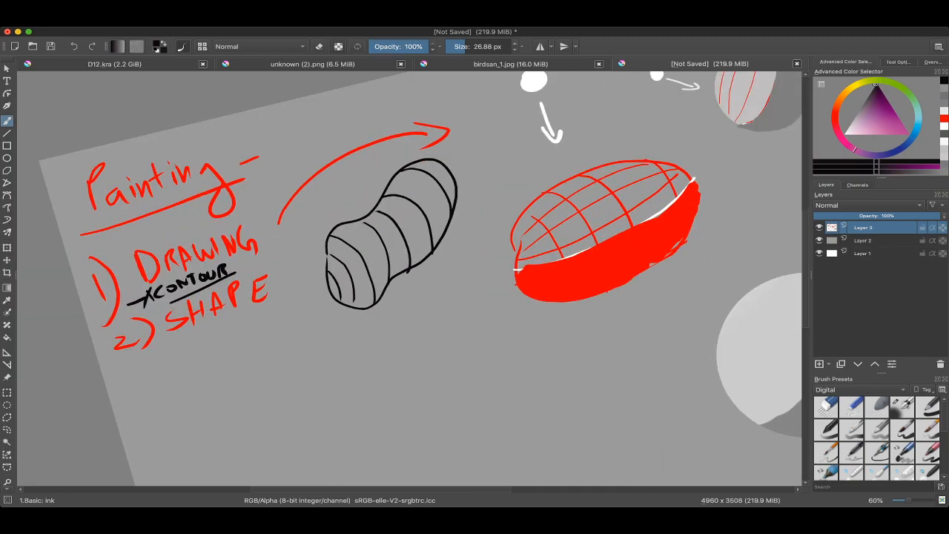
# Step: Draw three lengthwise contour lines in black along the bean shape to complete its surface grid
pyautogui.scroll(2, 334, 297)
pyautogui.moveTo(319, 295)
pyautogui.mouseDown()
pyautogui.moveTo(343, 266)
pyautogui.moveTo(469, 182)
pyautogui.moveTo(481, 150)
pyautogui.mouseUp()
pyautogui.moveTo(313, 261)
pyautogui.mouseDown()
pyautogui.moveTo(438, 178)
pyautogui.moveTo(462, 140)
pyautogui.mouseUp()
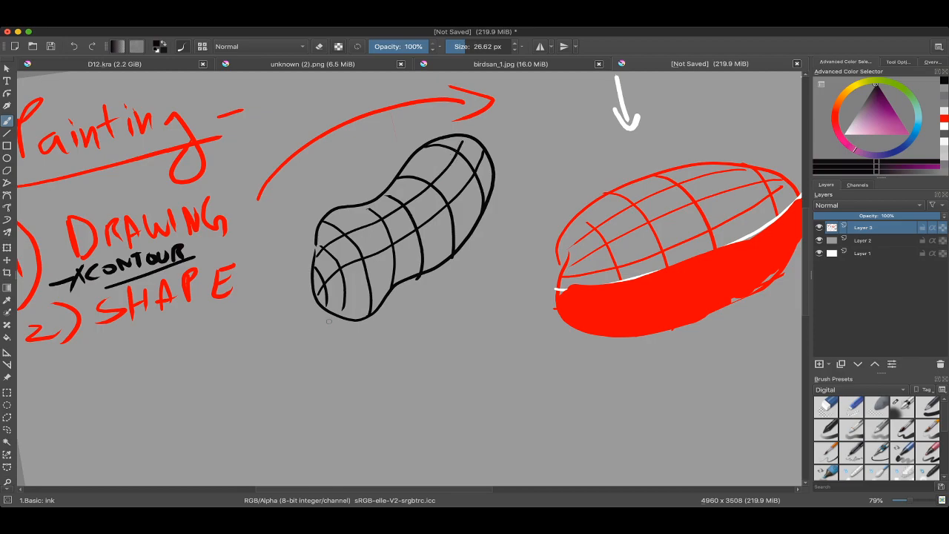
pyautogui.moveTo(330, 303)
pyautogui.mouseDown()
pyautogui.moveTo(409, 261)
pyautogui.moveTo(493, 160)
pyautogui.mouseUp()
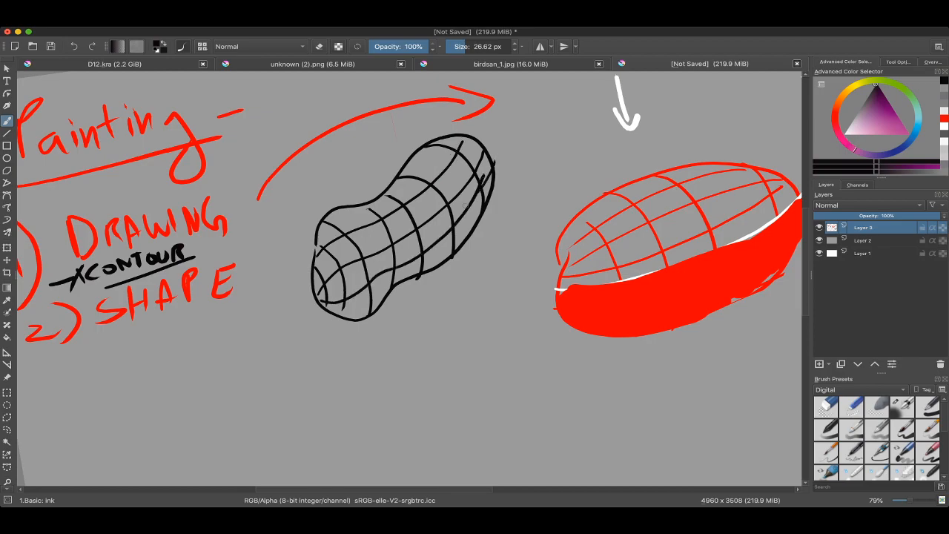
# Step: Place a black light-source dot above the bean shape and fill the shape's underside with solid black shadow
pyautogui.scroll(-3, 445, 240)
pyautogui.scroll(3, 430, 252)
pyautogui.moveTo(365, 251); pyautogui.dragTo(374, 251)
pyautogui.moveTo(332, 273); pyautogui.dragTo(353, 329)
pyautogui.moveTo(352, 194); pyautogui.dragTo(359, 186)
pyautogui.moveTo(329, 340)
pyautogui.mouseDown()
pyautogui.moveTo(472, 253)
pyautogui.moveTo(519, 200)
pyautogui.moveTo(500, 250)
pyautogui.moveTo(517, 230)
pyautogui.moveTo(435, 311)
pyautogui.moveTo(424, 303)
pyautogui.moveTo(454, 286)
pyautogui.mouseUp()
pyautogui.press(']')
pyautogui.moveTo(454, 286)
pyautogui.mouseDown()
pyautogui.moveTo(492, 254)
pyautogui.moveTo(339, 355)
pyautogui.moveTo(335, 343)
pyautogui.moveTo(386, 367)
pyautogui.moveTo(353, 370)
pyautogui.mouseUp()
pyautogui.press(']')
pyautogui.moveTo(402, 319)
pyautogui.mouseDown()
pyautogui.moveTo(465, 303)
pyautogui.moveTo(424, 310)
pyautogui.moveTo(512, 223)
pyautogui.moveTo(501, 264)
pyautogui.moveTo(409, 324)
pyautogui.moveTo(380, 367)
pyautogui.moveTo(352, 335)
pyautogui.mouseUp()
pyautogui.press('[')
pyautogui.press('[')
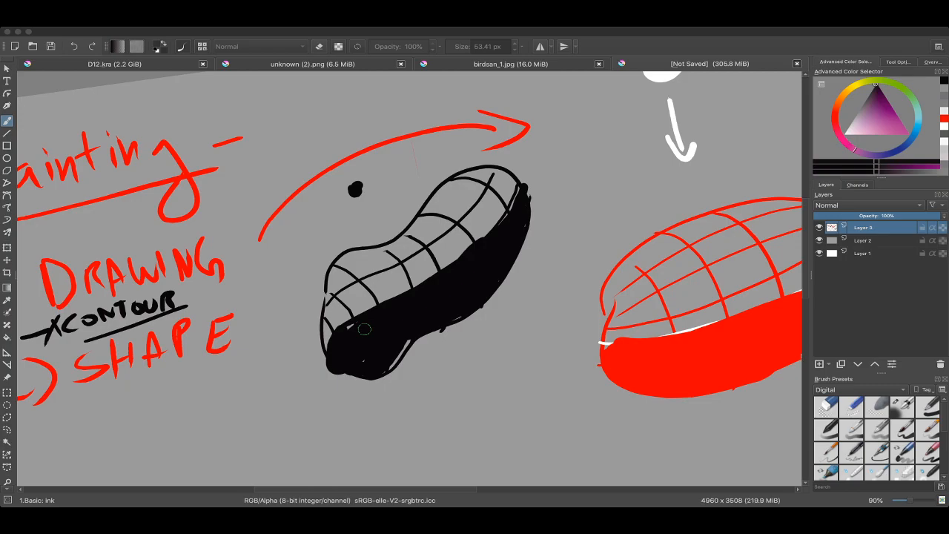
# Step: Paint over the bean, red form, arrows and shaded circles with the background grey, keeping only the written notes
pyautogui.scroll(-3, 365, 329)
pyautogui.keyDown('ctrl'); pyautogui.click(386, 236); pyautogui.keyUp('ctrl')
pyautogui.moveTo(338, 215)
pyautogui.mouseDown()
pyautogui.moveTo(386, 215)
pyautogui.moveTo(332, 243)
pyautogui.moveTo(375, 305)
pyautogui.moveTo(482, 219)
pyautogui.mouseUp()
pyautogui.moveTo(466, 229); pyautogui.dragTo(377, 223)
pyautogui.moveTo(339, 247); pyautogui.dragTo(410, 248)
pyautogui.moveTo(570, 140)
pyautogui.mouseDown()
pyautogui.moveTo(498, 278)
pyautogui.moveTo(600, 278)
pyautogui.moveTo(586, 407)
pyautogui.moveTo(446, 149)
pyautogui.moveTo(419, 132)
pyautogui.mouseUp()
pyautogui.moveTo(326, 180)
pyautogui.mouseDown()
pyautogui.moveTo(332, 158)
pyautogui.moveTo(304, 156)
pyautogui.mouseUp()
pyautogui.moveTo(305, 150); pyautogui.dragTo(266, 151)
pyautogui.moveTo(241, 203)
pyautogui.mouseDown()
pyautogui.moveTo(257, 180)
pyautogui.moveTo(388, 203)
pyautogui.mouseUp()
pyautogui.keyDown('ctrl'); pyautogui.click(321, 254); pyautogui.keyUp('ctrl')
pyautogui.moveTo(388, 203); pyautogui.dragTo(321, 203)
pyautogui.moveTo(482, 297)
pyautogui.mouseDown()
pyautogui.moveTo(508, 255)
pyautogui.moveTo(594, 243)
pyautogui.mouseUp()
pyautogui.scroll(2, 409, 278)
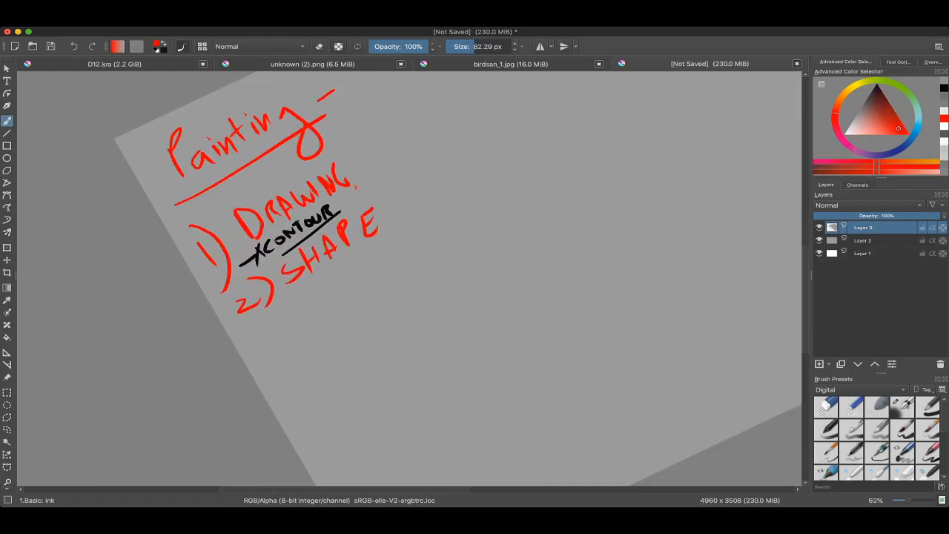
pyautogui.moveTo(391, 208)
pyautogui.mouseDown()
pyautogui.moveTo(327, 208)
pyautogui.moveTo(277, 245)
pyautogui.moveTo(282, 229)
pyautogui.mouseUp()
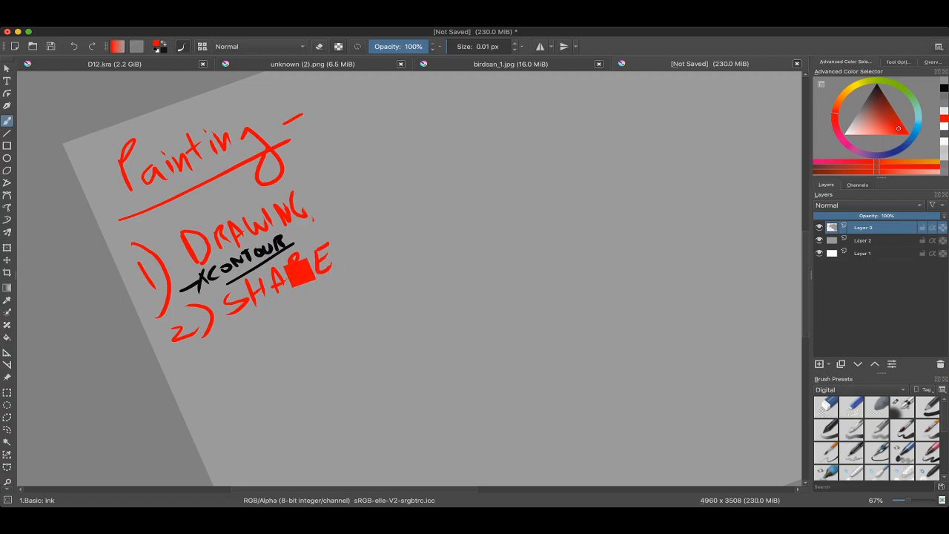
pyautogui.keyDown('ctrl'); pyautogui.click(258, 248); pyautogui.keyUp('ctrl')
pyautogui.moveTo(370, 164); pyautogui.dragTo(309, 222)
pyautogui.moveTo(326, 215); pyautogui.dragTo(387, 271)
pyautogui.moveTo(384, 270); pyautogui.dragTo(448, 233)
pyautogui.moveTo(421, 188); pyautogui.dragTo(446, 237)
pyautogui.moveTo(413, 150)
pyautogui.mouseDown()
pyautogui.moveTo(417, 96)
pyautogui.moveTo(423, 148)
pyautogui.moveTo(403, 251)
pyautogui.moveTo(432, 222)
pyautogui.moveTo(415, 257)
pyautogui.mouseUp()
pyautogui.moveTo(421, 211)
pyautogui.mouseDown()
pyautogui.moveTo(421, 252)
pyautogui.moveTo(415, 242)
pyautogui.mouseUp()
pyautogui.moveTo(289, 278)
pyautogui.mouseDown()
pyautogui.moveTo(222, 325)
pyautogui.moveTo(289, 263)
pyautogui.mouseUp()
pyautogui.press('super+z')
pyautogui.moveTo(381, 194); pyautogui.dragTo(408, 221)
pyautogui.moveTo(408, 221); pyautogui.dragTo(396, 214)
pyautogui.press('super+z')
pyautogui.press('super+z')
pyautogui.press('super+z')
pyautogui.press('super+z')
pyautogui.press('super+z')
pyautogui.press('super+z')
pyautogui.press('super+z')
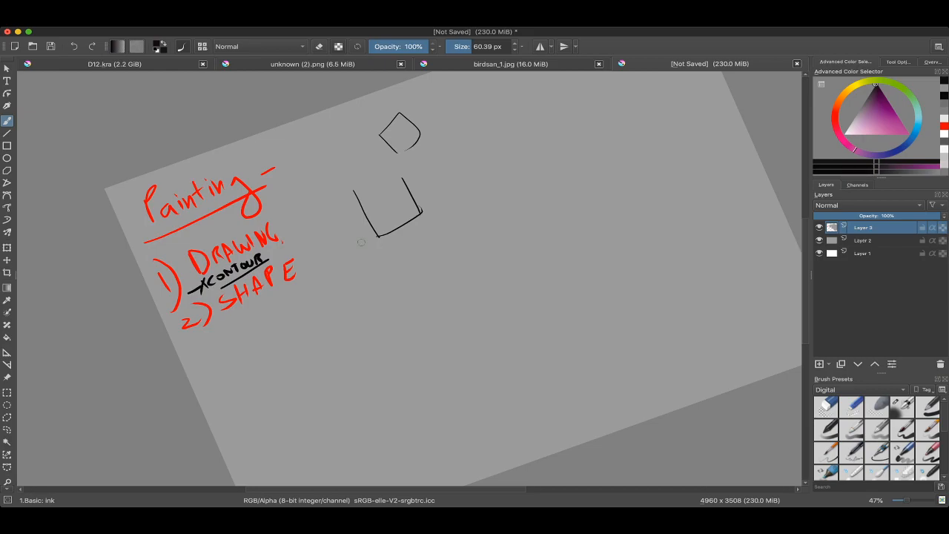
pyautogui.press('super+z')
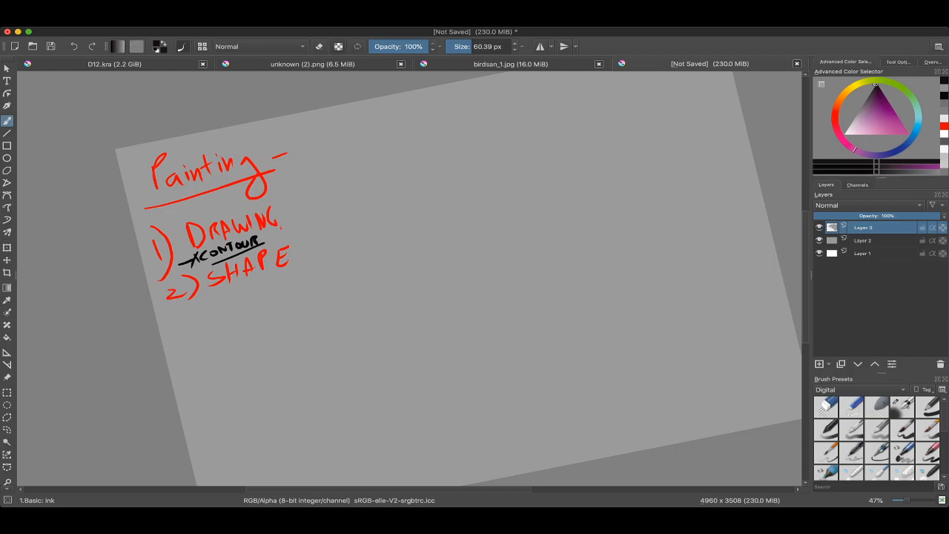
# Step: Write "3) VALUE" in red as the next list item below SHAPE with a brush of about 20 px
pyautogui.moveTo(475, 278); pyautogui.dragTo(471, 248)
pyautogui.moveTo(372, 199); pyautogui.dragTo(324, 241)
pyautogui.moveTo(318, 225); pyautogui.dragTo(339, 242)
pyautogui.moveTo(261, 308); pyautogui.dragTo(342, 240)
pyautogui.moveTo(283, 279)
pyautogui.mouseDown()
pyautogui.moveTo(318, 225)
pyautogui.moveTo(305, 248)
pyautogui.moveTo(316, 289)
pyautogui.moveTo(249, 338)
pyautogui.moveTo(243, 312)
pyautogui.moveTo(294, 287)
pyautogui.moveTo(317, 258)
pyautogui.moveTo(325, 223)
pyautogui.moveTo(358, 230)
pyautogui.moveTo(379, 215)
pyautogui.moveTo(290, 289)
pyautogui.moveTo(303, 281)
pyautogui.moveTo(331, 330)
pyautogui.mouseUp()
pyautogui.press('super+z')
pyautogui.press('super+z')
pyautogui.keyDown('super'); pyautogui.click(321, 215); pyautogui.keyUp('super')
pyautogui.hotkey('ctrl', 'z')
pyautogui.moveTo(356, 282); pyautogui.dragTo(340, 289)
pyautogui.moveTo(335, 251); pyautogui.dragTo(380, 238)
pyautogui.click(394, 239)
pyautogui.moveTo(385, 223)
pyautogui.mouseDown()
pyautogui.moveTo(387, 241)
pyautogui.moveTo(405, 232)
pyautogui.mouseUp()
pyautogui.moveTo(398, 214); pyautogui.dragTo(436, 210)
pyautogui.moveTo(420, 206); pyautogui.dragTo(432, 201)
pyautogui.moveTo(435, 211)
pyautogui.mouseDown()
pyautogui.moveTo(381, 185)
pyautogui.moveTo(421, 180)
pyautogui.moveTo(383, 168)
pyautogui.mouseUp()
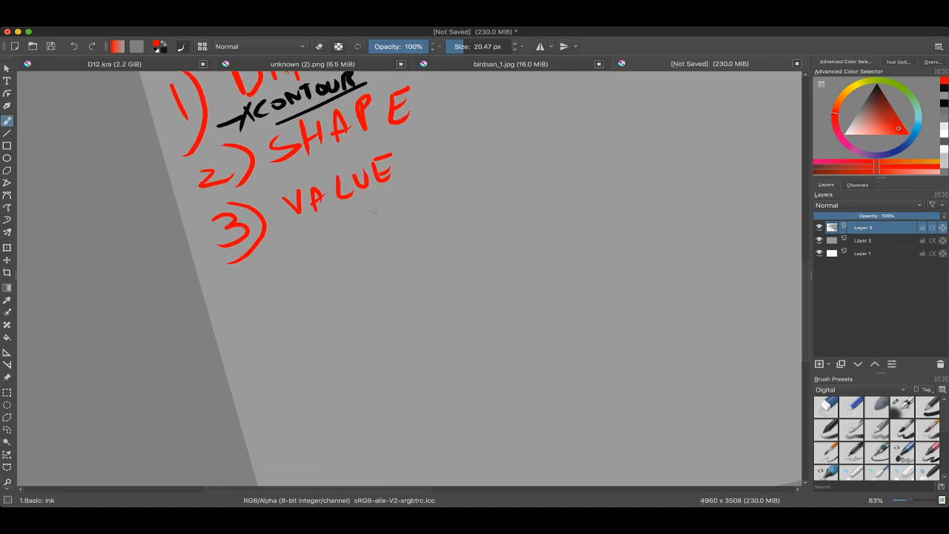
# Step: Draw a long black branch line down from VALUE with a short side tick near its start, using a brush of about 24 px
pyautogui.moveTo(363, 212)
pyautogui.mouseDown()
pyautogui.moveTo(362, 230)
pyautogui.moveTo(359, 210)
pyautogui.mouseUp()
pyautogui.keyDown('ctrl'); pyautogui.click(323, 115); pyautogui.keyUp('ctrl')
pyautogui.moveTo(353, 195)
pyautogui.mouseDown()
pyautogui.moveTo(394, 309)
pyautogui.moveTo(354, 207)
pyautogui.moveTo(365, 199)
pyautogui.mouseUp()
pyautogui.hotkey('ctrl', 'z')
pyautogui.hotkey('ctrl', 'z')
pyautogui.moveTo(354, 206); pyautogui.dragTo(380, 195)
pyautogui.moveTo(378, 196)
pyautogui.mouseDown()
pyautogui.moveTo(314, 239)
pyautogui.moveTo(287, 233)
pyautogui.mouseUp()
pyautogui.keyDown('ctrl'); pyautogui.click(282, 220); pyautogui.keyUp('ctrl')
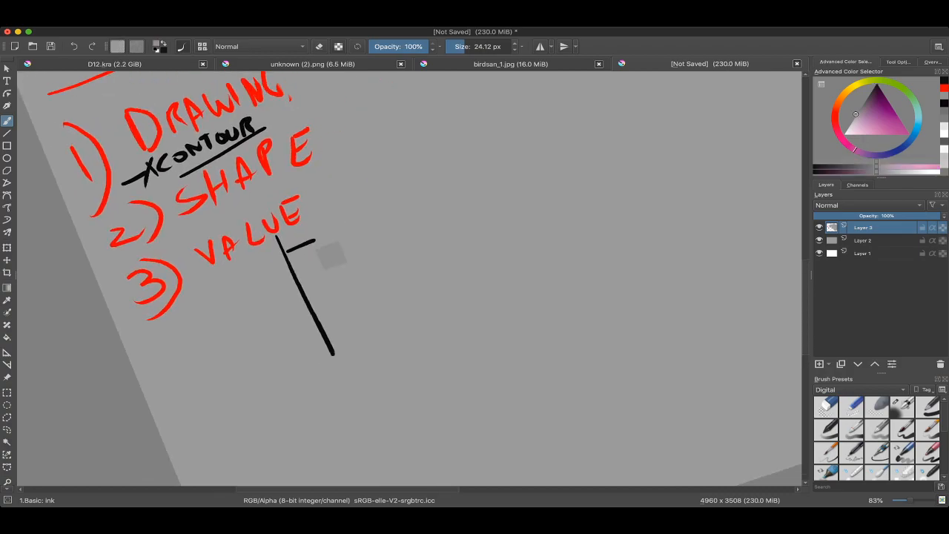
# Step: Write "1 2 3 READ" in black beside the branch line's tick
pyautogui.keyDown('ctrl'); pyautogui.click(295, 248); pyautogui.keyUp('ctrl')
pyautogui.moveTo(347, 223)
pyautogui.mouseDown()
pyautogui.moveTo(332, 240)
pyautogui.moveTo(366, 227)
pyautogui.mouseUp()
pyautogui.moveTo(381, 198)
pyautogui.mouseDown()
pyautogui.moveTo(384, 215)
pyautogui.moveTo(430, 190)
pyautogui.moveTo(453, 196)
pyautogui.moveTo(466, 170)
pyautogui.mouseUp()
pyautogui.moveTo(468, 175); pyautogui.dragTo(473, 191)
pyautogui.scroll(-5, 482, 190)
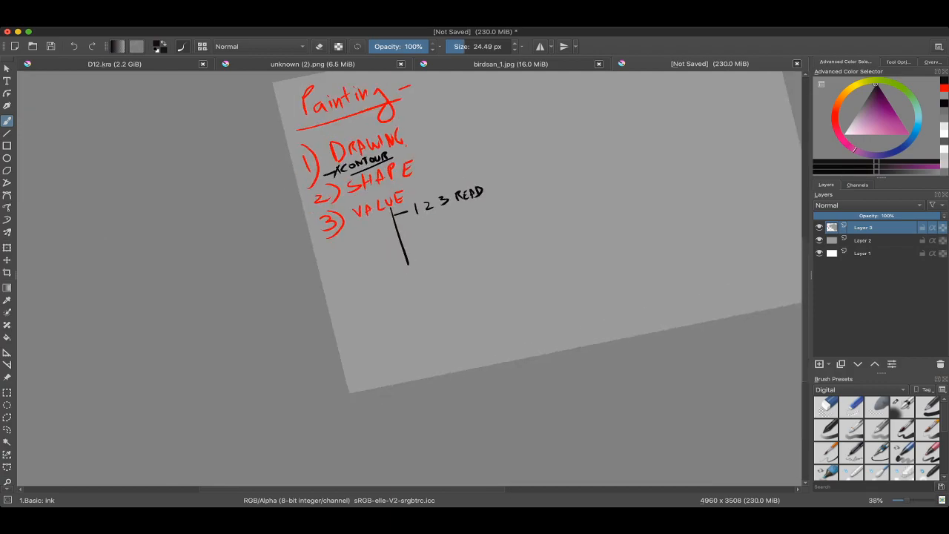
# Step: Sketch the right face and the adjoining edges of a cube in black beside the notes, using a brush of about 23 px
pyautogui.moveTo(565, 135); pyautogui.dragTo(382, 194)
pyautogui.scroll(2, 382, 194)
pyautogui.moveTo(386, 151)
pyautogui.mouseDown()
pyautogui.moveTo(376, 210)
pyautogui.moveTo(399, 275)
pyautogui.mouseUp()
pyautogui.moveTo(360, 184)
pyautogui.mouseDown()
pyautogui.moveTo(470, 201)
pyautogui.moveTo(482, 256)
pyautogui.mouseUp()
pyautogui.moveTo(465, 198); pyautogui.dragTo(490, 275)
pyautogui.moveTo(490, 275)
pyautogui.mouseDown()
pyautogui.moveTo(477, 295)
pyautogui.moveTo(445, 307)
pyautogui.mouseUp()
pyautogui.moveTo(423, 233)
pyautogui.mouseDown()
pyautogui.moveTo(493, 176)
pyautogui.moveTo(519, 266)
pyautogui.mouseUp()
pyautogui.moveTo(447, 313); pyautogui.dragTo(517, 264)
pyautogui.moveTo(517, 264)
pyautogui.mouseDown()
pyautogui.moveTo(510, 317)
pyautogui.moveTo(450, 371)
pyautogui.mouseUp()
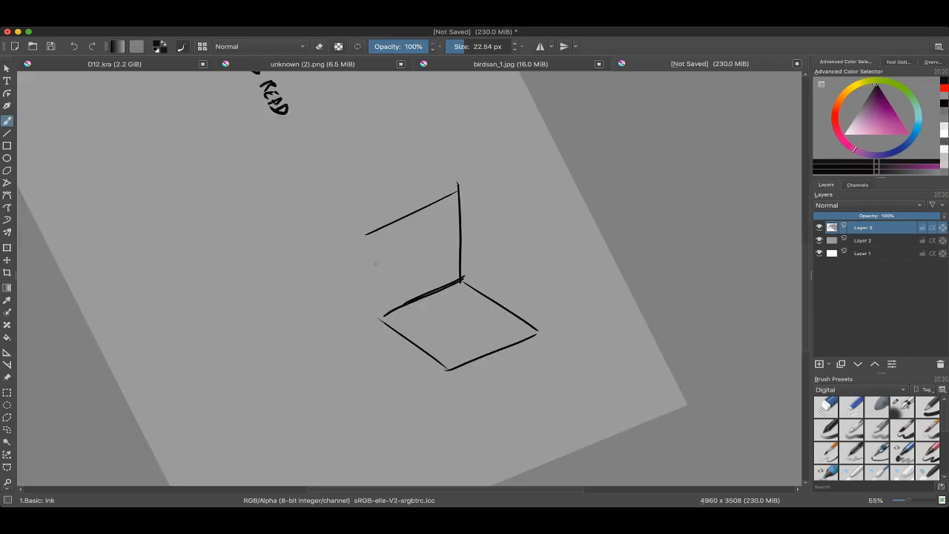
# Step: Complete the black cube outline by drawing the remaining edges of its left and top faces
pyautogui.press('super+z')
pyautogui.moveTo(383, 220)
pyautogui.mouseDown()
pyautogui.moveTo(384, 323)
pyautogui.moveTo(443, 353)
pyautogui.moveTo(477, 325)
pyautogui.mouseUp()
pyautogui.moveTo(320, 231)
pyautogui.mouseDown()
pyautogui.moveTo(389, 170)
pyautogui.moveTo(326, 210)
pyautogui.moveTo(390, 180)
pyautogui.mouseUp()
pyautogui.press('super+z')
pyautogui.press('super+z')
pyautogui.moveTo(323, 228)
pyautogui.mouseDown()
pyautogui.moveTo(393, 178)
pyautogui.moveTo(327, 218)
pyautogui.mouseUp()
pyautogui.press('5')
pyautogui.scroll(-4, 397, 178)
pyautogui.scroll(4, 402, 199)
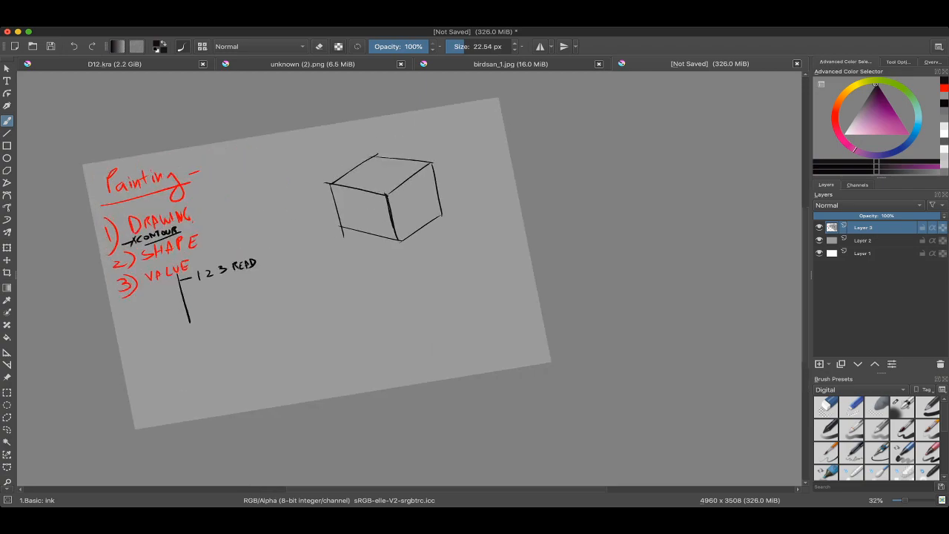
pyautogui.scroll(-4, 482, 245)
pyautogui.scroll(3, 461, 285)
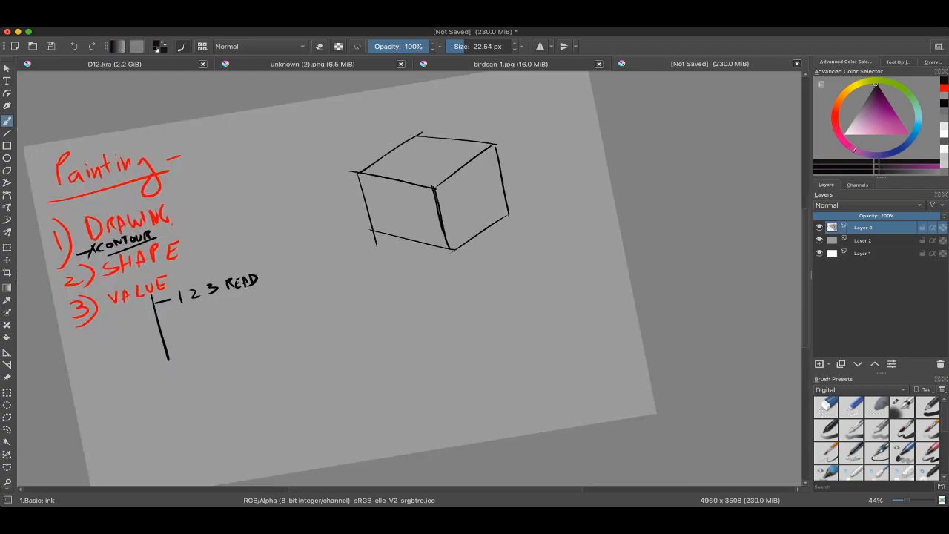
# Step: Draw a white arc from the 1 in "1 2 3 READ" to the near corner of the cube's top face
pyautogui.press('super+Tab')
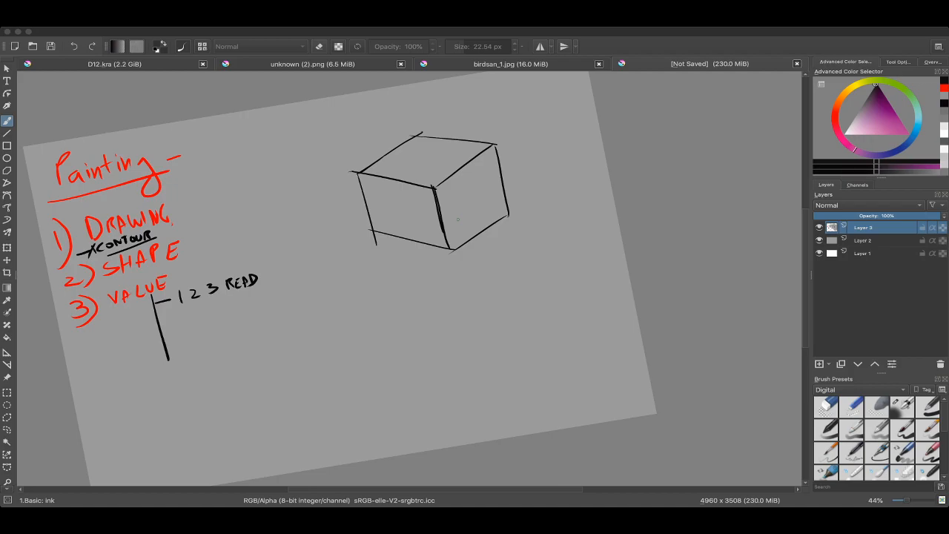
pyautogui.moveTo(459, 207); pyautogui.dragTo(465, 232)
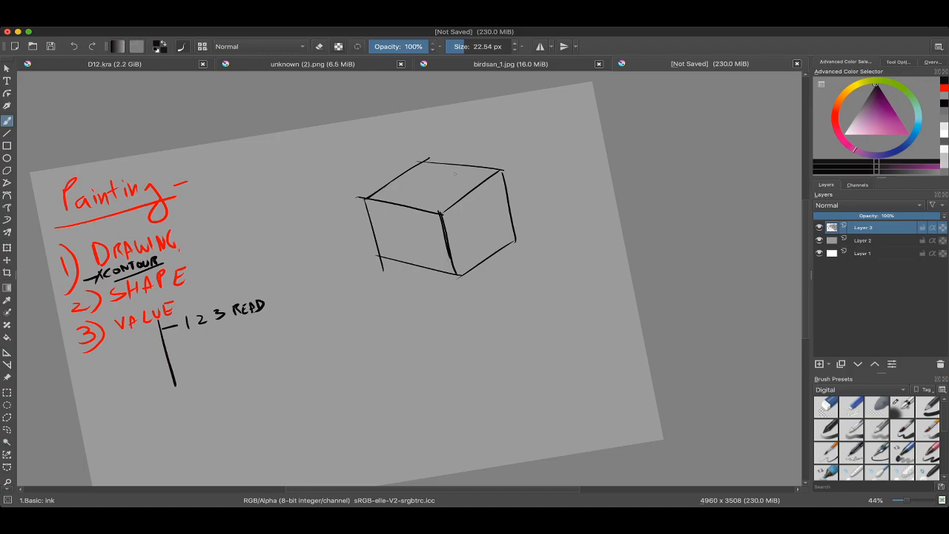
pyautogui.press('c')
pyautogui.press('b')
pyautogui.moveTo(460, 223)
pyautogui.mouseDown()
pyautogui.moveTo(467, 230)
pyautogui.moveTo(457, 222)
pyautogui.moveTo(488, 216)
pyautogui.mouseUp()
pyautogui.press('x')
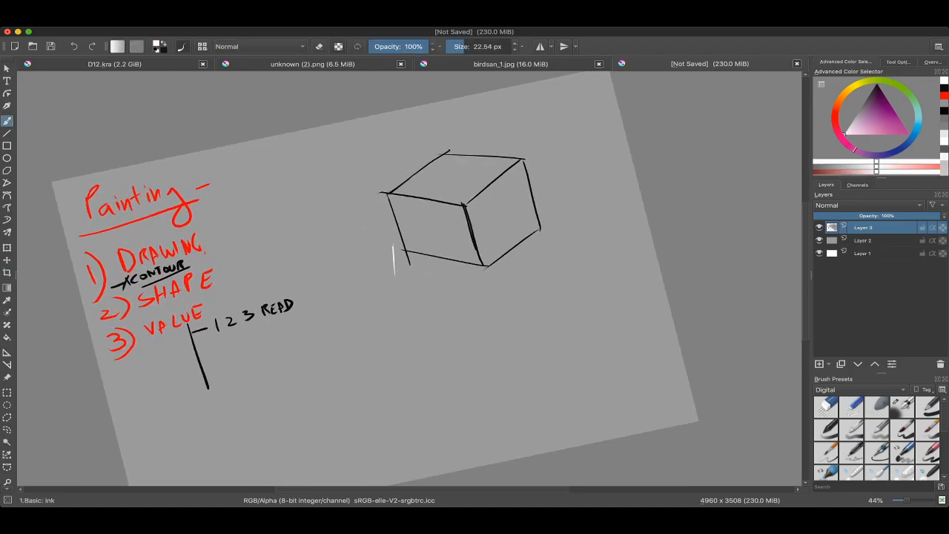
pyautogui.moveTo(392, 254); pyautogui.dragTo(496, 218)
pyautogui.moveTo(312, 289)
pyautogui.mouseDown()
pyautogui.moveTo(472, 157)
pyautogui.moveTo(384, 208)
pyautogui.mouseUp()
# Step: Fill the cube's top face with a near-white grey inside a polygonal selection, using a brush of about 503 px, and clear the selection
pyautogui.press(']')
pyautogui.click(850, 125)
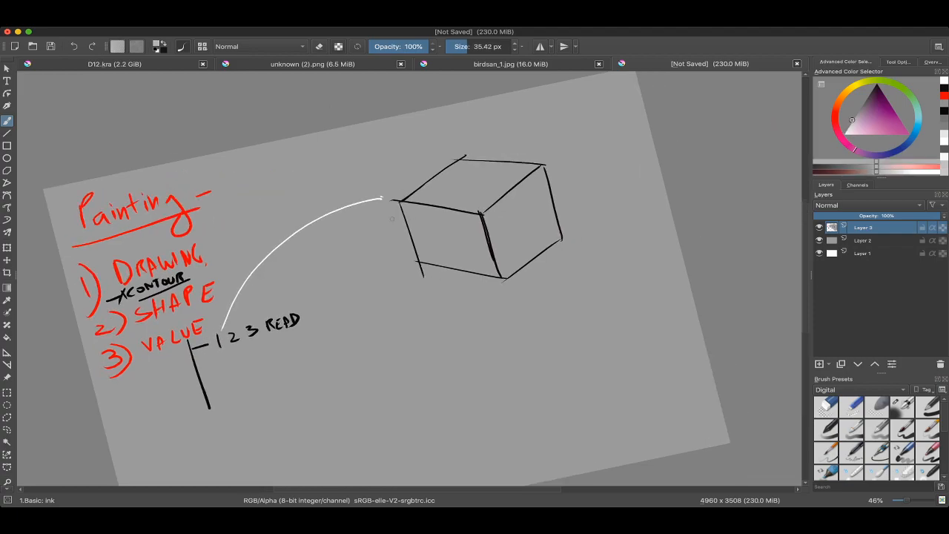
pyautogui.press('l')
pyautogui.press('l')
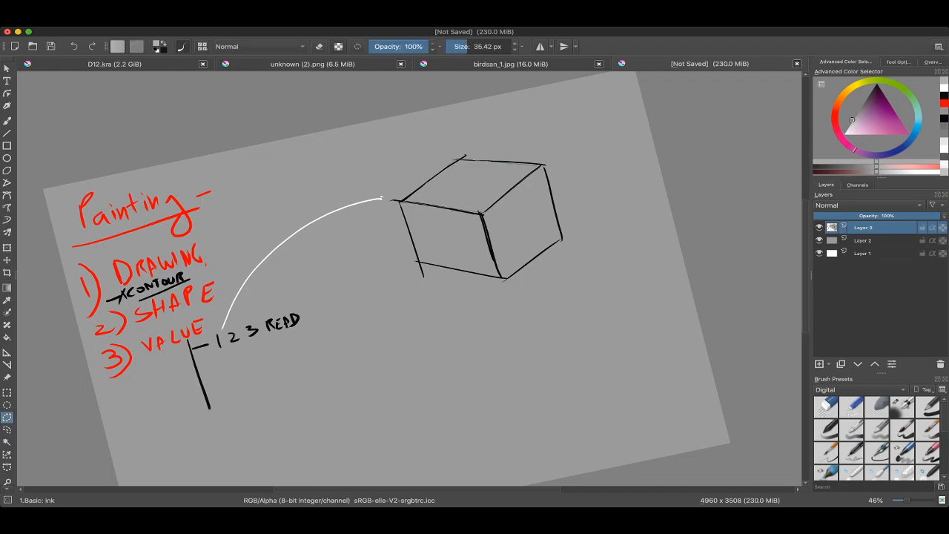
pyautogui.doubleClick(401, 201)
pyautogui.press('b')
pyautogui.moveTo(347, 221)
pyautogui.keyDown('shift'); pyautogui.mouseDown()
pyautogui.moveTo(414, 204)
pyautogui.moveTo(522, 149)
pyautogui.moveTo(521, 163)
pyautogui.mouseUp(); pyautogui.keyUp('shift')
pyautogui.keyDown('ctrl'); pyautogui.click(366, 201); pyautogui.keyUp('ctrl')
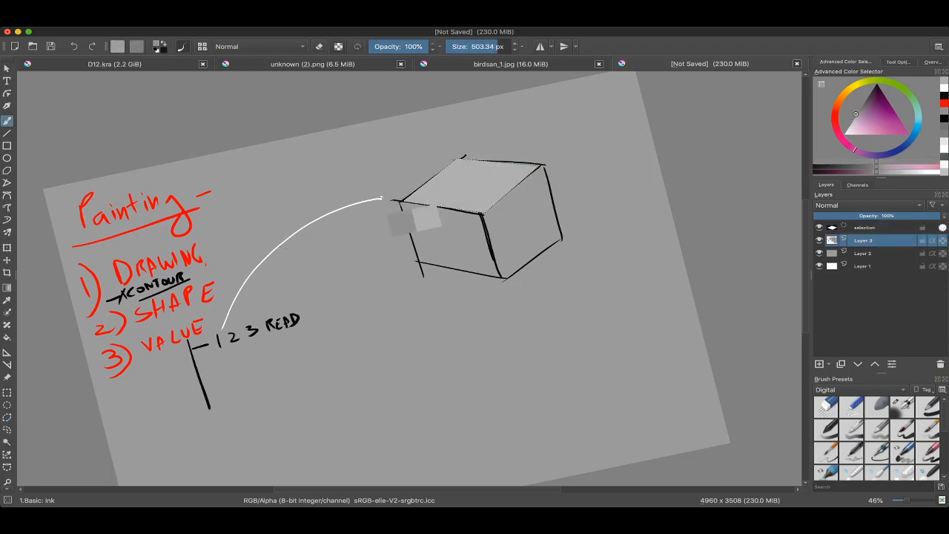
pyautogui.moveTo(864, 121); pyautogui.dragTo(845, 131)
pyautogui.moveTo(519, 190); pyautogui.dragTo(484, 139)
pyautogui.hotkey('ctrl', 'shift', 'a')
pyautogui.moveTo(487, 175)
pyautogui.mouseDown()
pyautogui.moveTo(426, 186)
pyautogui.moveTo(458, 181)
pyautogui.mouseUp()
# Step: Outline the cube's left face with a polygonal selection and enlarge the brush to about 722 px
pyautogui.press('l')
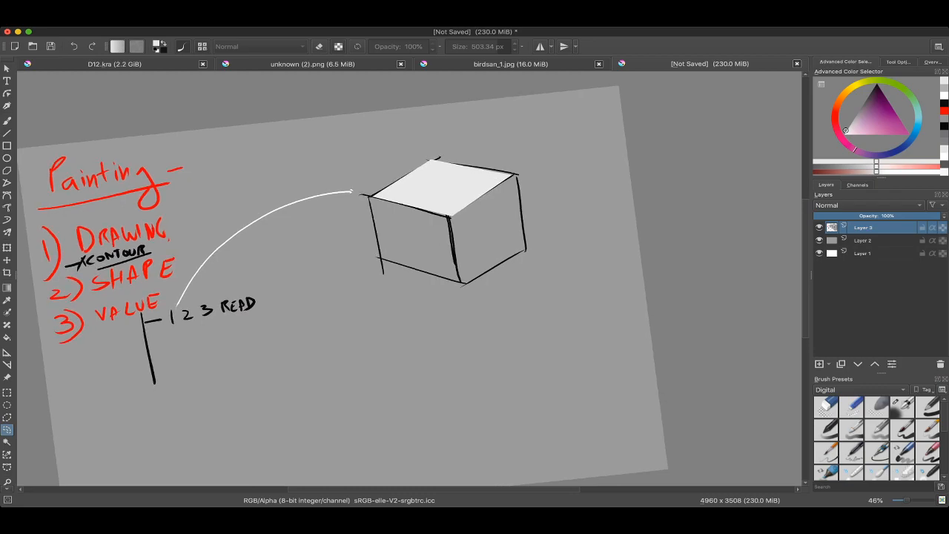
pyautogui.click(7, 417)
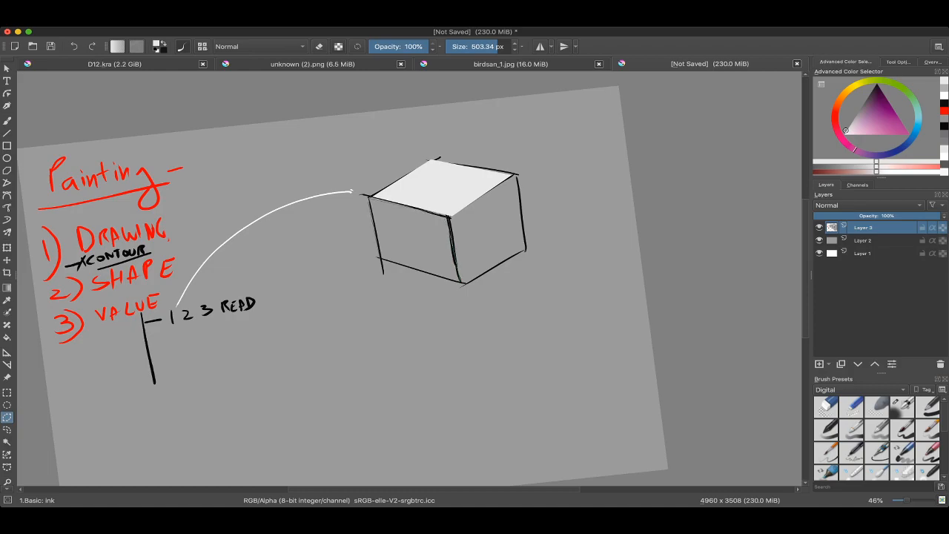
pyautogui.click(449, 217)
pyautogui.press('b')
pyautogui.moveTo(373, 317); pyautogui.dragTo(467, 318)
pyautogui.moveTo(401, 280); pyautogui.dragTo(412, 231)
pyautogui.press('super+z')
pyautogui.moveTo(228, 267); pyautogui.dragTo(254, 252)
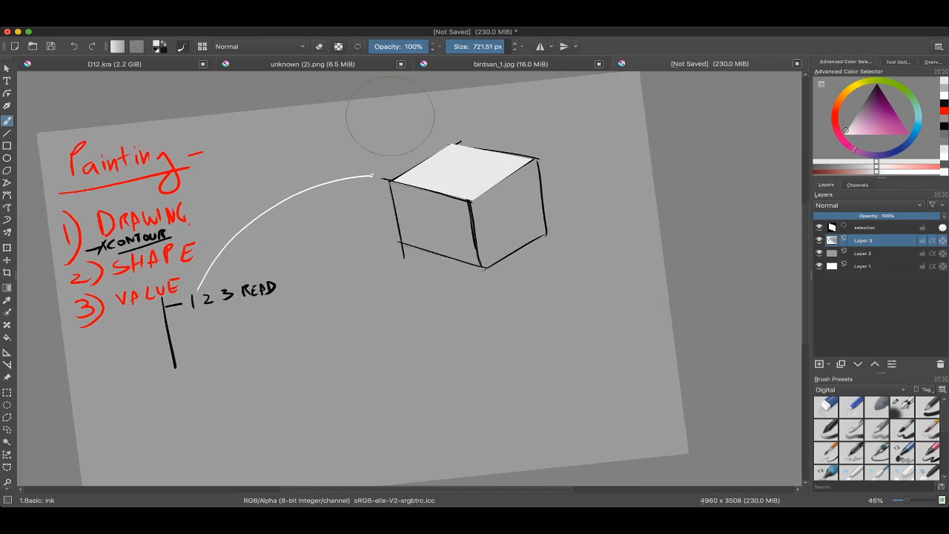
# Step: Examine the light and shadow values in the bird character of birdsan_1.jpg and the warrior and dragon of unknown (2).png
pyautogui.click(484, 65)
pyautogui.moveTo(401, 222); pyautogui.dragTo(425, 295)
pyautogui.scroll(3, 334, 193)
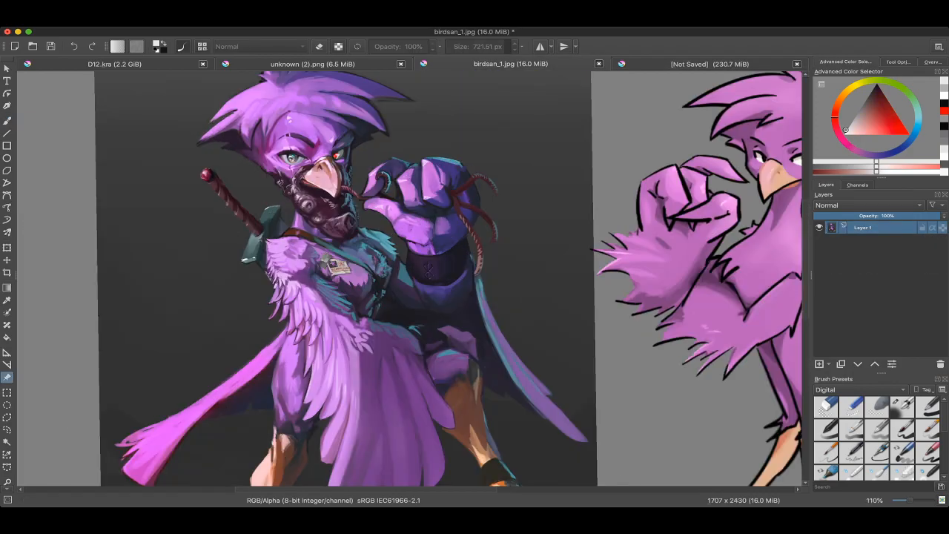
pyautogui.scroll(-2, 416, 222)
pyautogui.moveTo(415, 222); pyautogui.dragTo(415, 224)
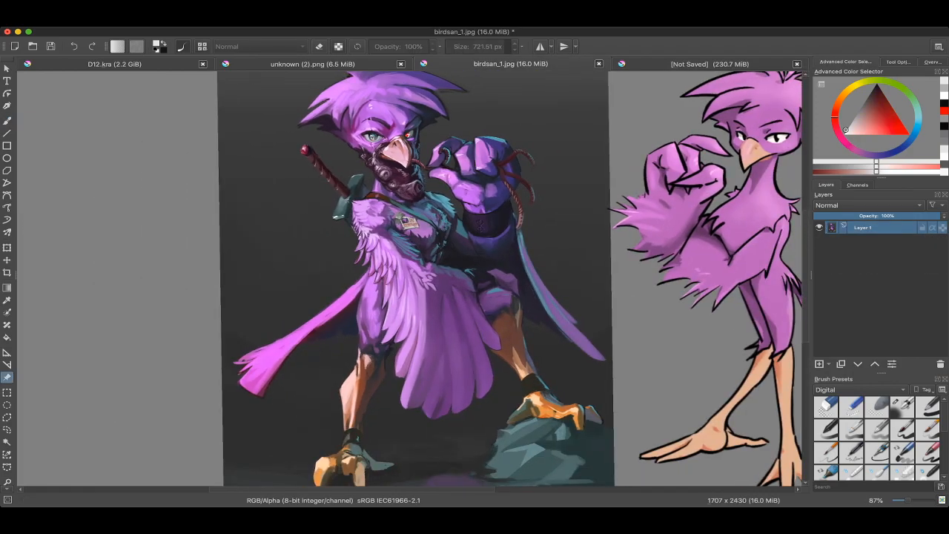
pyautogui.click(313, 65)
pyautogui.scroll(-5, 301, 178)
pyautogui.moveTo(393, 371)
pyautogui.mouseDown()
pyautogui.moveTo(364, 250)
pyautogui.moveTo(429, 307)
pyautogui.moveTo(715, 287)
pyautogui.moveTo(713, 314)
pyautogui.moveTo(715, 295)
pyautogui.mouseUp()
pyautogui.scroll(5, 366, 257)
pyautogui.scroll(-1, 523, 260)
pyautogui.moveTo(524, 259); pyautogui.dragTo(534, 271)
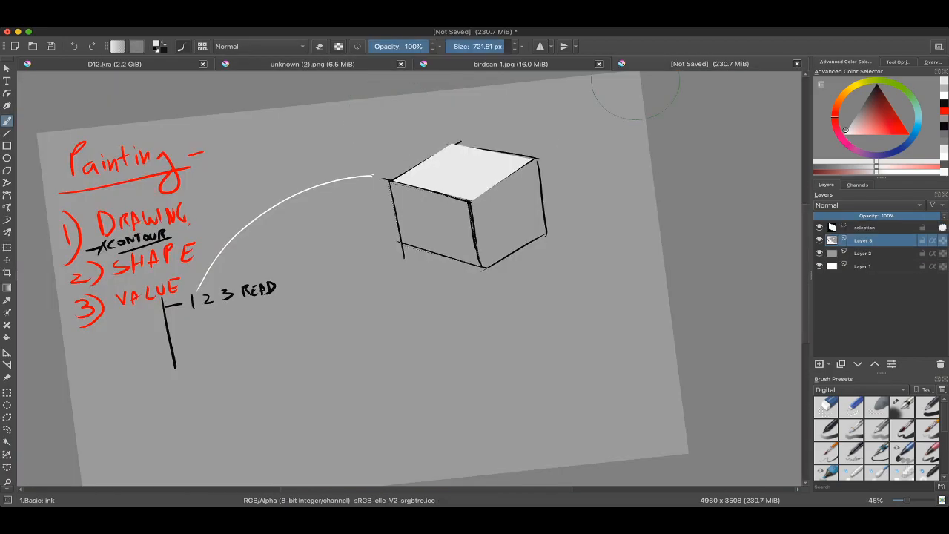
# Step: Fill the selected left face of the cube in the unsaved document with a light middle grey and clear the selection
pyautogui.moveTo(460, 214)
pyautogui.mouseDown()
pyautogui.moveTo(481, 208)
pyautogui.moveTo(474, 227)
pyautogui.moveTo(435, 263)
pyautogui.moveTo(467, 282)
pyautogui.moveTo(418, 281)
pyautogui.mouseUp()
pyautogui.hotkey('ctrl', 'z')
pyautogui.keyDown('ctrl'); pyautogui.click(459, 228); pyautogui.keyUp('ctrl')
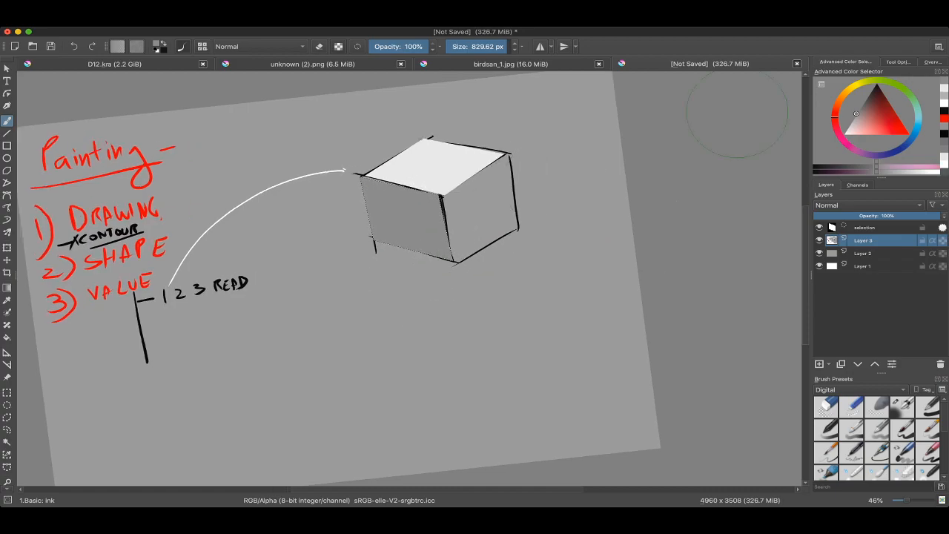
pyautogui.click(850, 124)
pyautogui.moveTo(477, 229); pyautogui.dragTo(365, 244)
pyautogui.hotkey('ctrl', 'z')
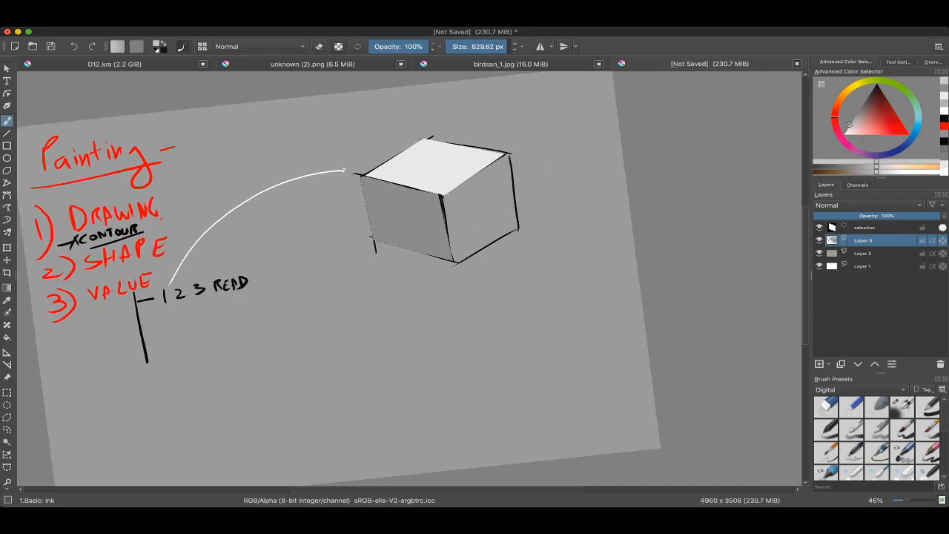
pyautogui.click(853, 119)
pyautogui.moveTo(470, 245)
pyautogui.mouseDown()
pyautogui.moveTo(402, 228)
pyautogui.moveTo(388, 183)
pyautogui.moveTo(412, 183)
pyautogui.mouseUp()
pyautogui.hotkey('ctrl', 'shift', 'a')
# Step: Select the cube's right face with a polygonal selection, fill it with dark grey and clear the selection
pyautogui.click(8, 418)
pyautogui.click(414, 194)
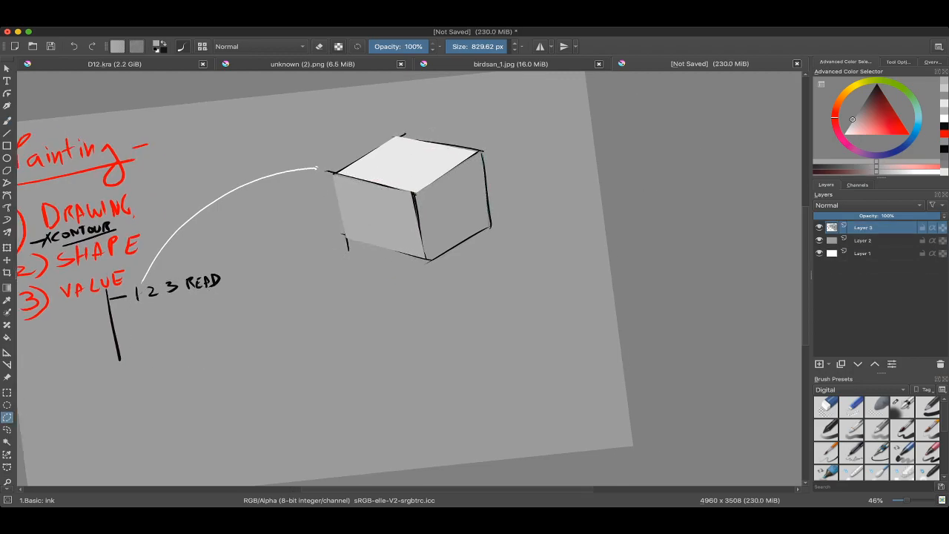
pyautogui.click(415, 193)
pyautogui.press('b')
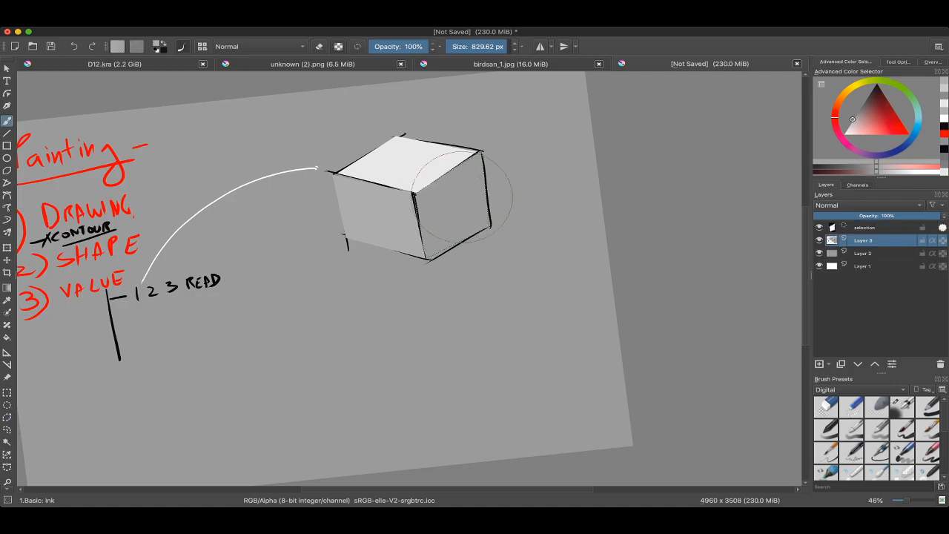
pyautogui.click(860, 113)
pyautogui.moveTo(860, 113); pyautogui.dragTo(864, 102)
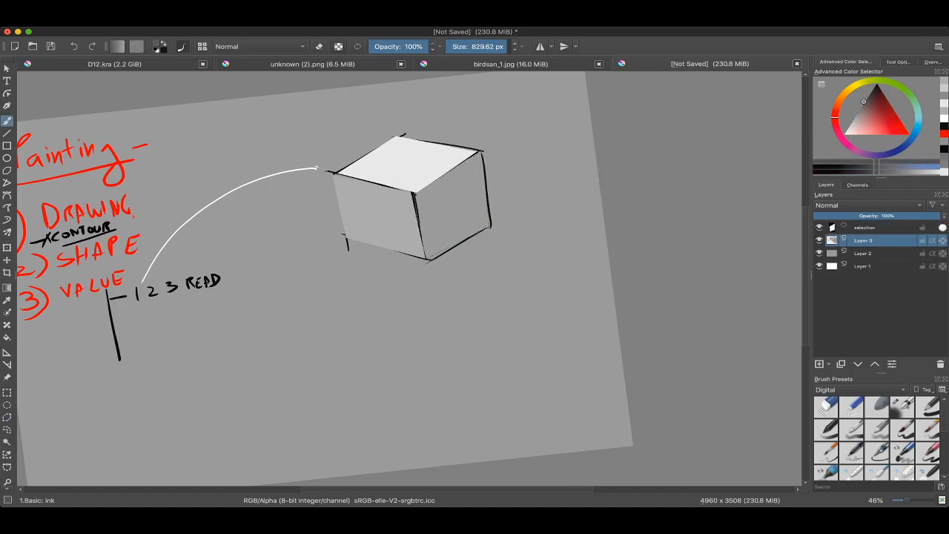
pyautogui.moveTo(412, 268)
pyautogui.mouseDown()
pyautogui.moveTo(465, 167)
pyautogui.moveTo(457, 208)
pyautogui.mouseUp()
pyautogui.hotkey('ctrl', 'shift', 'a')
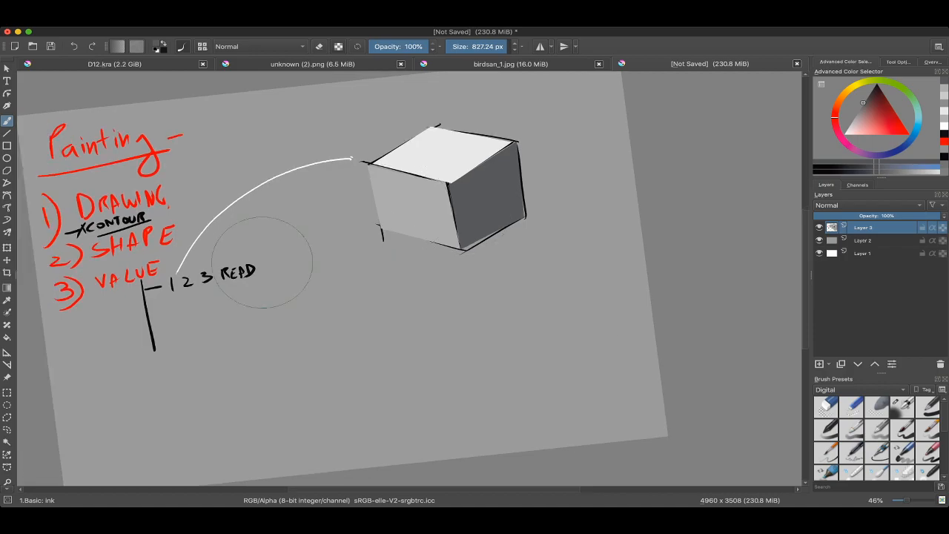
# Step: Draw a curved black arrow from the 2 in the READ note to the lower corner of the cube's left face
pyautogui.keyDown('ctrl'); pyautogui.click(190, 276); pyautogui.keyUp('ctrl')
pyautogui.keyDown('ctrl'); pyautogui.click(178, 249); pyautogui.keyUp('ctrl')
pyautogui.moveTo(144, 332); pyautogui.dragTo(76, 332)
pyautogui.moveTo(178, 326); pyautogui.dragTo(205, 308)
pyautogui.moveTo(239, 283)
pyautogui.mouseDown()
pyautogui.moveTo(268, 280)
pyautogui.moveTo(115, 273)
pyautogui.mouseUp()
pyautogui.keyDown('ctrl'); pyautogui.click(210, 260); pyautogui.keyUp('ctrl')
pyautogui.moveTo(217, 271)
pyautogui.mouseDown()
pyautogui.moveTo(387, 227)
pyautogui.moveTo(404, 210)
pyautogui.moveTo(399, 223)
pyautogui.mouseUp()
pyautogui.moveTo(319, 244); pyautogui.dragTo(290, 241)
# Step: Draw a long curved black arrow from the 3 in the READ note to the lower corner of the cube's right face
pyautogui.moveTo(212, 262)
pyautogui.mouseDown()
pyautogui.moveTo(537, 218)
pyautogui.moveTo(526, 204)
pyautogui.moveTo(540, 200)
pyautogui.mouseUp()
pyautogui.moveTo(436, 161); pyautogui.dragTo(421, 211)
pyautogui.moveTo(417, 117)
pyautogui.mouseDown()
pyautogui.moveTo(365, 133)
pyautogui.moveTo(552, 157)
pyautogui.moveTo(368, 166)
pyautogui.mouseUp()
pyautogui.moveTo(421, 191)
pyautogui.mouseDown()
pyautogui.moveTo(440, 220)
pyautogui.moveTo(440, 178)
pyautogui.mouseUp()
pyautogui.hotkey('ctrl', 'z')
# Step: Draw three short black arrows pointing at the cube's top, left and right faces with a brush of about 28 px
pyautogui.moveTo(254, 350)
pyautogui.mouseDown()
pyautogui.moveTo(307, 291)
pyautogui.moveTo(399, 283)
pyautogui.mouseUp()
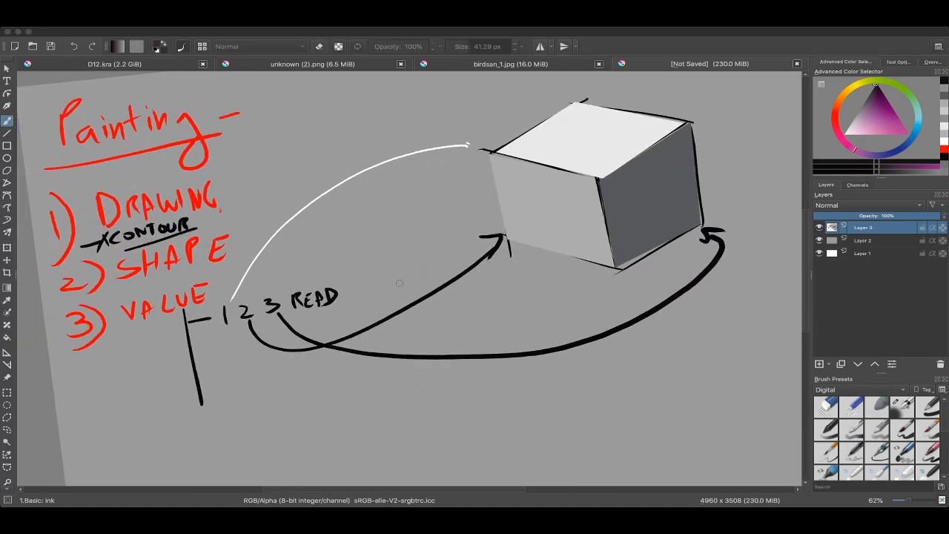
pyautogui.moveTo(477, 235); pyautogui.dragTo(452, 235)
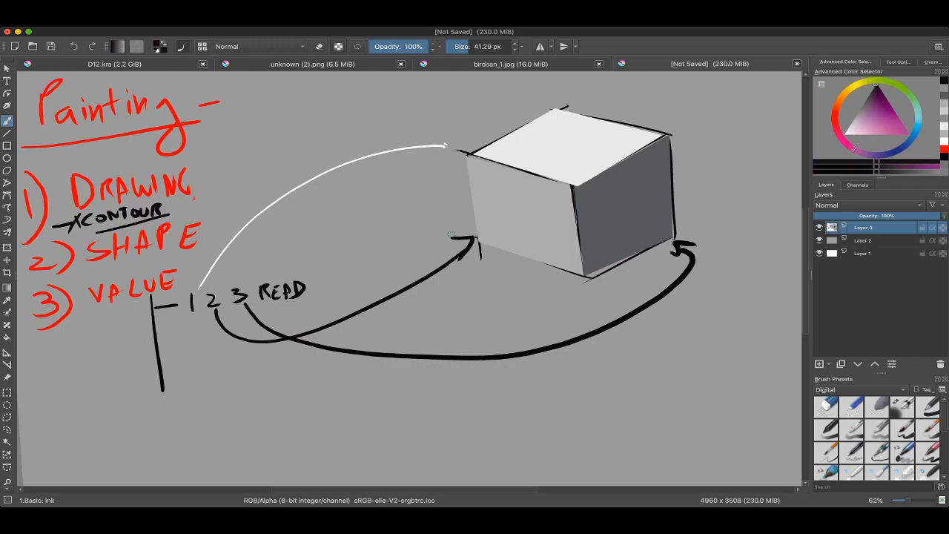
pyautogui.moveTo(452, 234); pyautogui.dragTo(378, 247)
pyautogui.moveTo(428, 222); pyautogui.dragTo(434, 208)
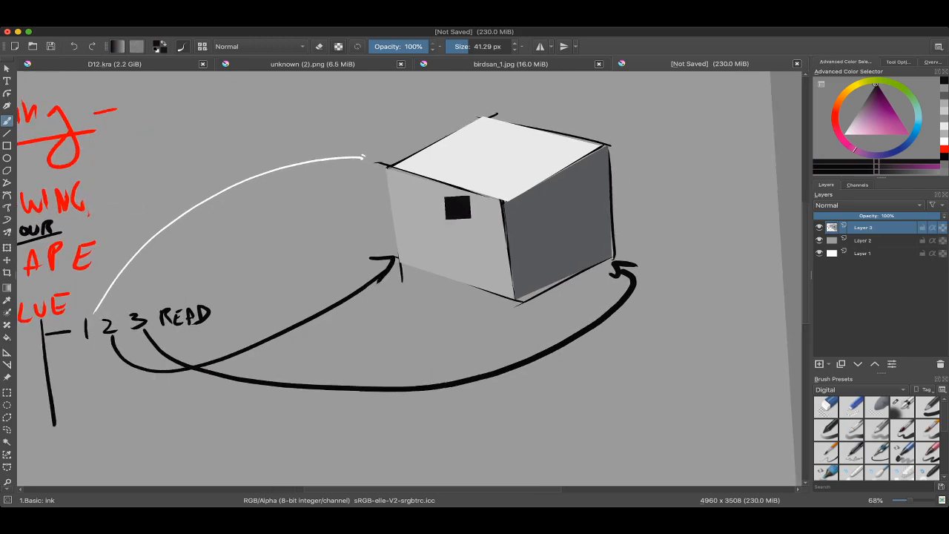
pyautogui.moveTo(408, 154); pyautogui.dragTo(412, 180)
pyautogui.moveTo(412, 180)
pyautogui.mouseDown()
pyautogui.moveTo(399, 175)
pyautogui.moveTo(415, 182)
pyautogui.mouseUp()
pyautogui.hotkey('ctrl', 'z')
pyautogui.moveTo(388, 150); pyautogui.dragTo(409, 173)
pyautogui.moveTo(351, 215)
pyautogui.mouseDown()
pyautogui.moveTo(397, 222)
pyautogui.moveTo(400, 245)
pyautogui.mouseUp()
pyautogui.moveTo(594, 211)
pyautogui.mouseDown()
pyautogui.moveTo(647, 210)
pyautogui.moveTo(605, 222)
pyautogui.mouseUp()
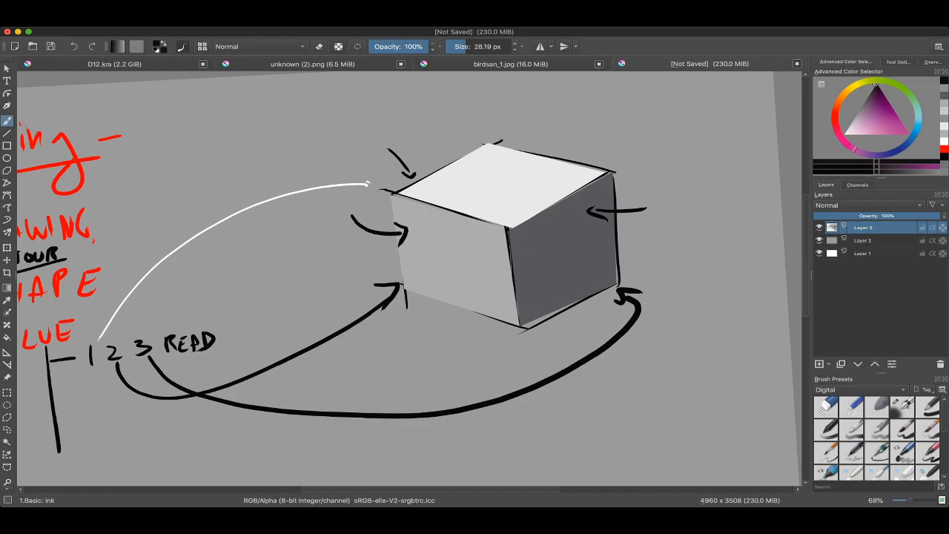
pyautogui.scroll(-3, 523, 234)
pyautogui.scroll(2, 525, 256)
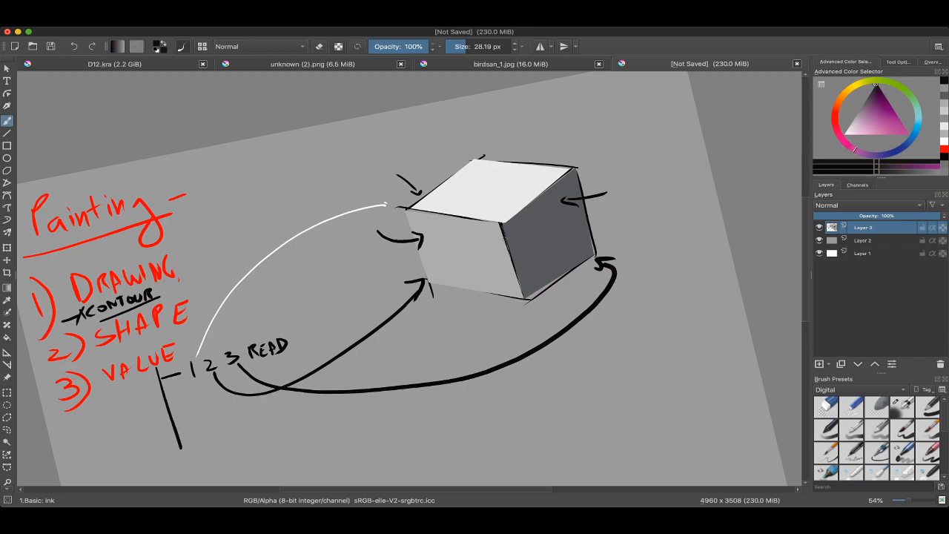
# Step: Hatch over the cube's left face with the dark grey sampled from its right face
pyautogui.moveTo(505, 238); pyautogui.dragTo(515, 248)
pyautogui.moveTo(516, 250); pyautogui.dragTo(490, 234)
pyautogui.keyDown('ctrl'); pyautogui.click(546, 249); pyautogui.keyUp('ctrl')
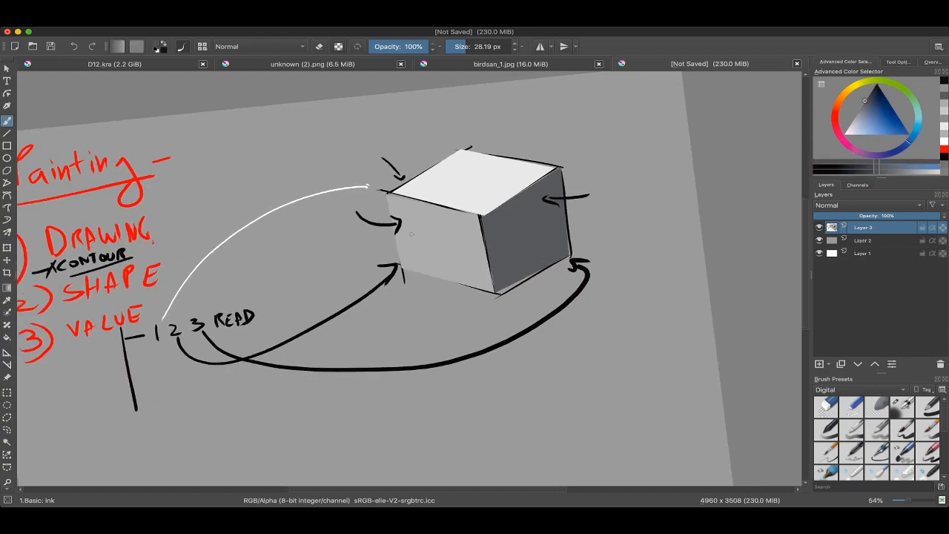
pyautogui.moveTo(394, 195)
pyautogui.mouseDown()
pyautogui.moveTo(398, 224)
pyautogui.moveTo(417, 213)
pyautogui.moveTo(403, 264)
pyautogui.moveTo(437, 206)
pyautogui.moveTo(431, 255)
pyautogui.moveTo(454, 203)
pyautogui.moveTo(444, 256)
pyautogui.moveTo(455, 258)
pyautogui.moveTo(458, 277)
pyautogui.moveTo(491, 286)
pyautogui.mouseUp()
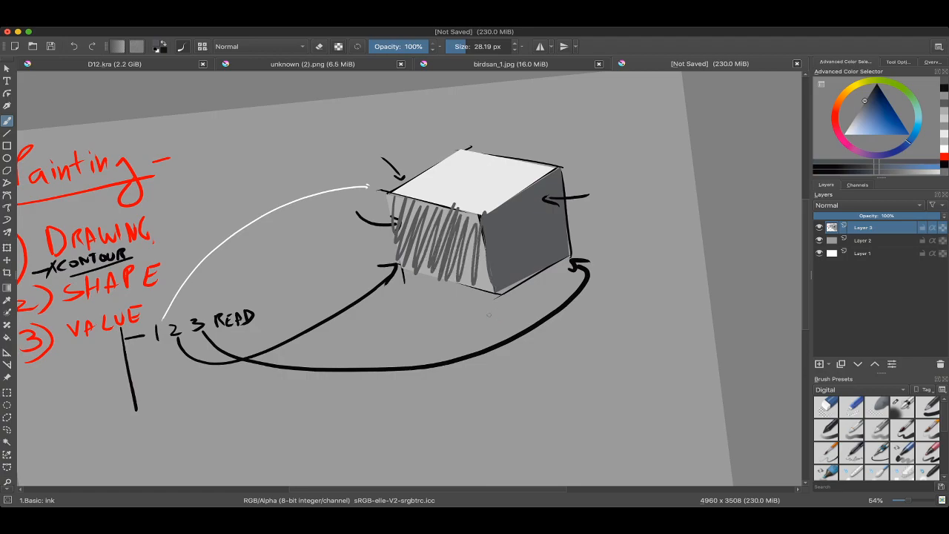
# Step: Undo the hatching on the left face and the three short arrows around the cube
pyautogui.hotkey('ctrl', 'z')
pyautogui.hotkey('ctrl', 'z')
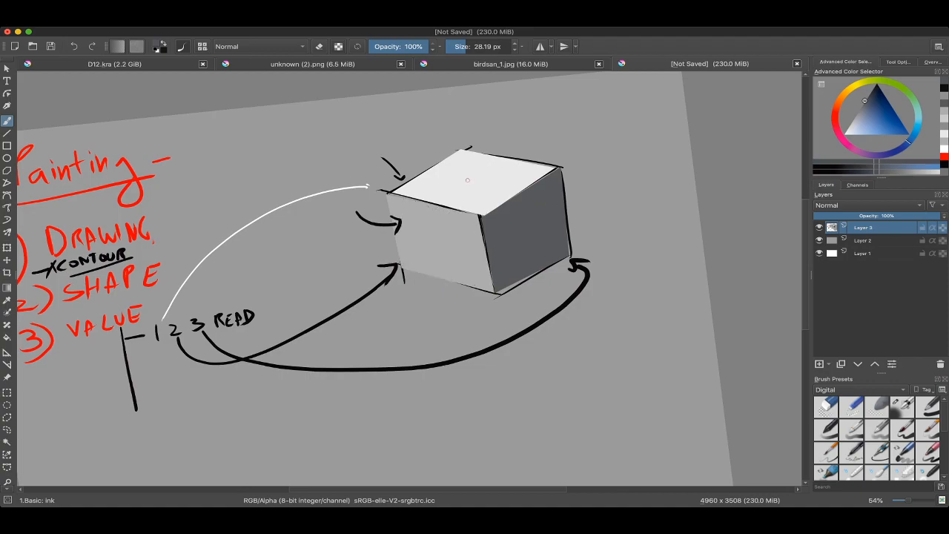
pyautogui.scroll(-3, 488, 314)
pyautogui.scroll(3, 294, 275)
pyautogui.hotkey('ctrl', 'z')
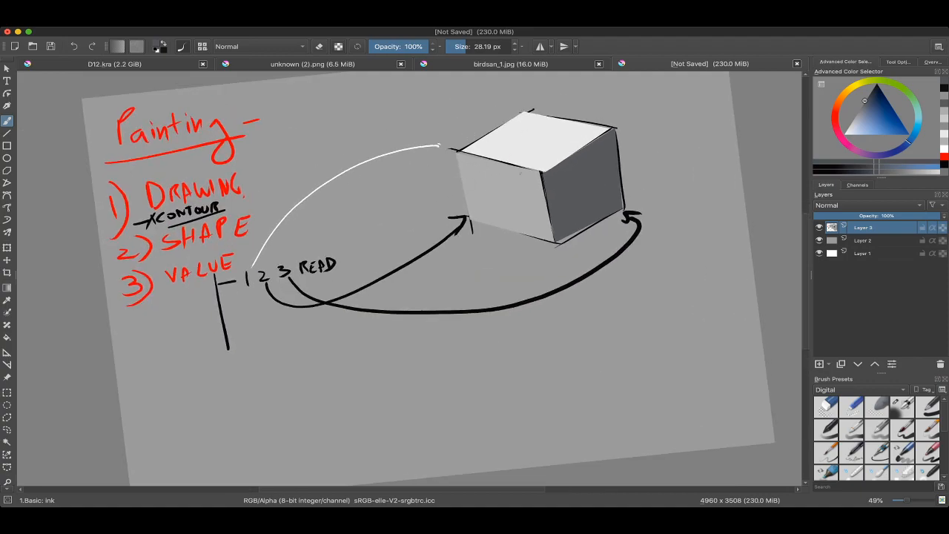
# Step: Write 1 in dark grey on the cube's top face and 3 in white on its right face
pyautogui.moveTo(514, 163); pyautogui.dragTo(497, 172)
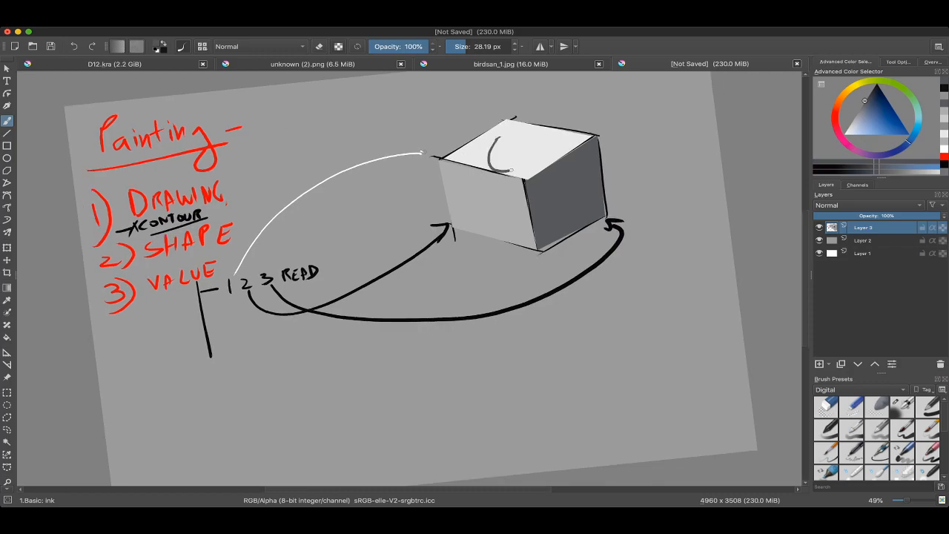
pyautogui.moveTo(513, 155); pyautogui.dragTo(534, 143)
pyautogui.keyDown('ctrl'); pyautogui.click(534, 143); pyautogui.keyUp('ctrl')
pyautogui.moveTo(547, 180); pyautogui.dragTo(555, 180)
pyautogui.moveTo(547, 178)
pyautogui.mouseDown()
pyautogui.moveTo(565, 177)
pyautogui.moveTo(547, 186)
pyautogui.moveTo(567, 203)
pyautogui.moveTo(521, 203)
pyautogui.mouseUp()
pyautogui.hotkey('ctrl', 'z')
# Step: Write 2 in white on the cube's left face with a brush of about 29 px
pyautogui.hotkey('ctrl', 'z')
pyautogui.hotkey('ctrl', 'z')
pyautogui.hotkey('ctrl', 'shift', 'z')
pyautogui.moveTo(442, 185); pyautogui.dragTo(467, 206)
pyautogui.hotkey('ctrl', 'z')
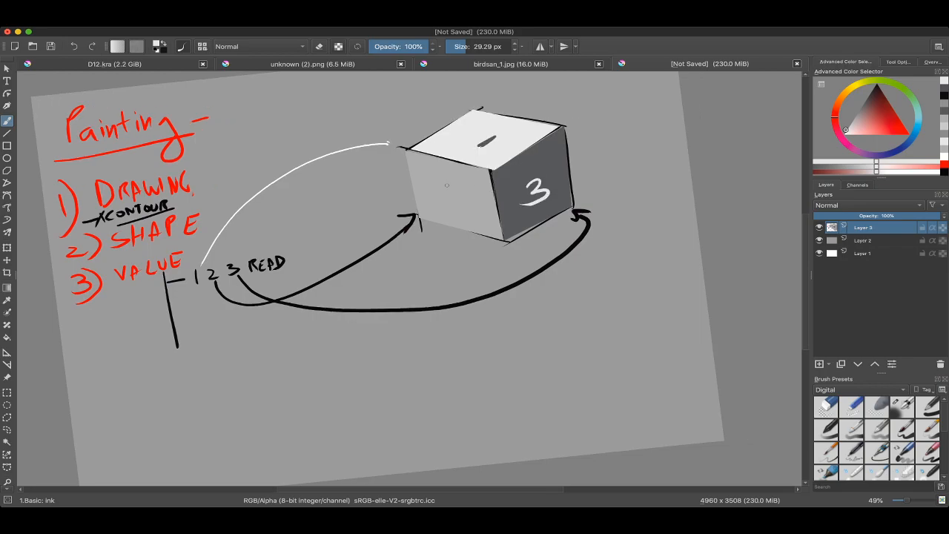
pyautogui.hotkey('ctrl', 'shift', 'z')
pyautogui.scroll(-3, 467, 214)
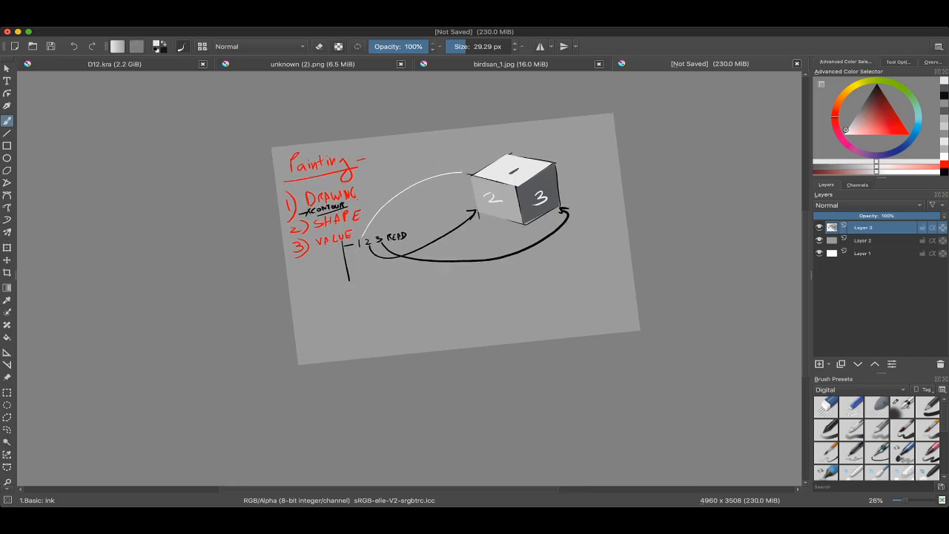
pyautogui.scroll(3, 434, 248)
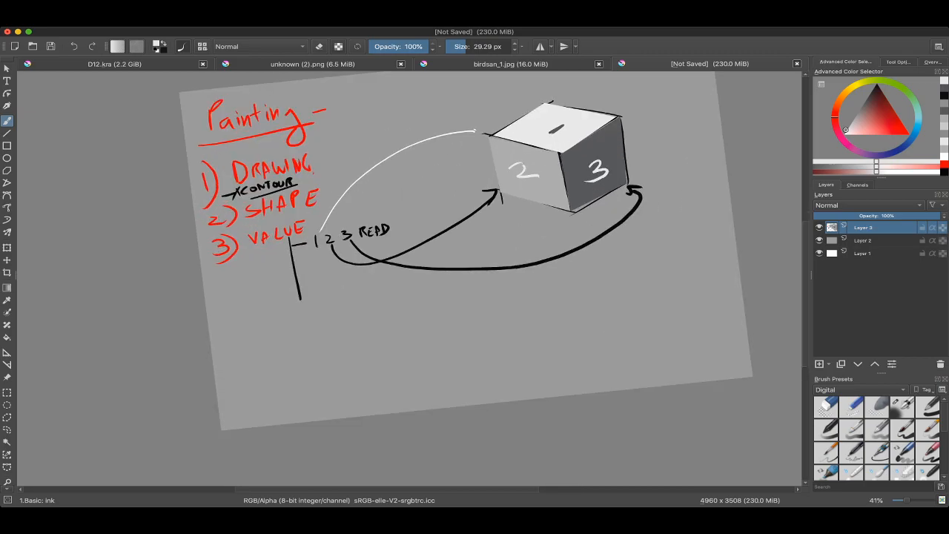
pyautogui.hscroll(1, 416, 138)
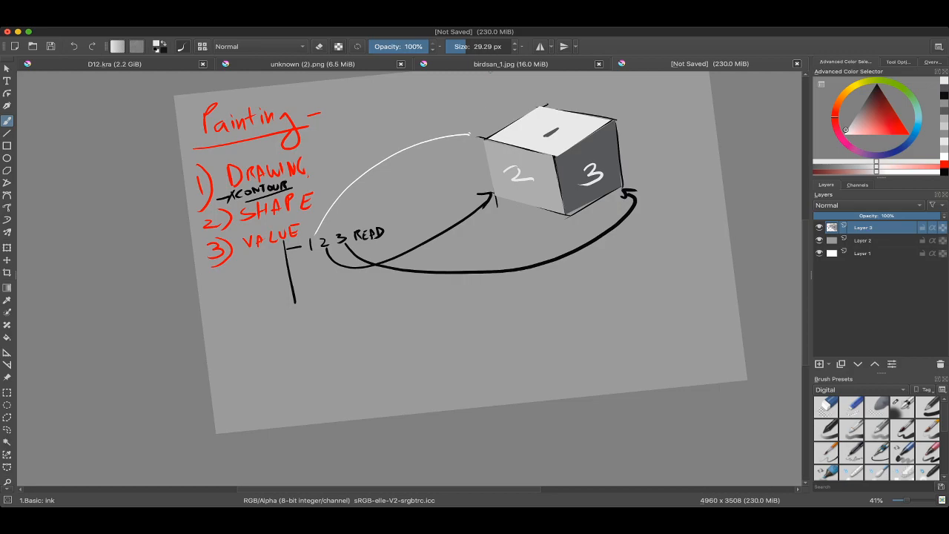
# Step: In unknown (2).png, move the dog block-in on the Copy of Layer 1 layer beside the finished portrait of the same dog
pyautogui.scroll(2, 438, 279)
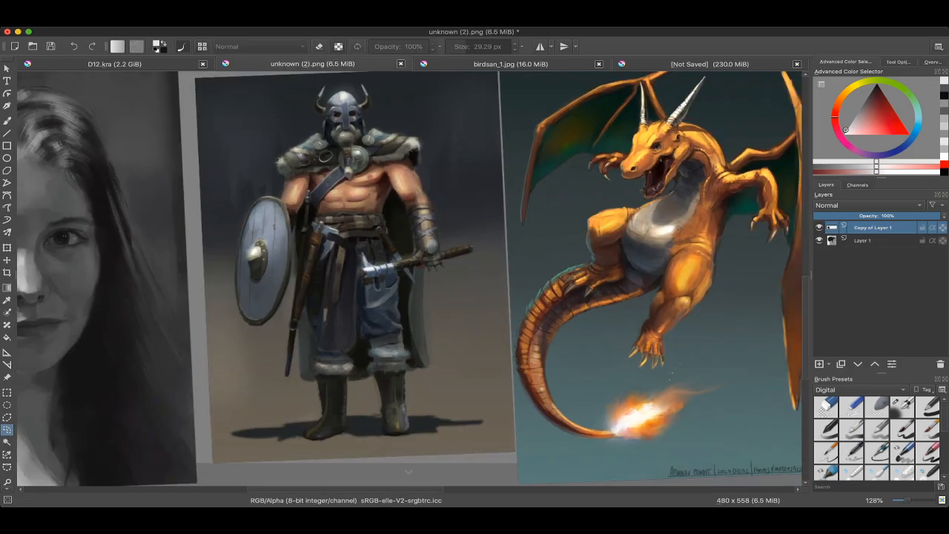
pyautogui.scroll(-4, 408, 282)
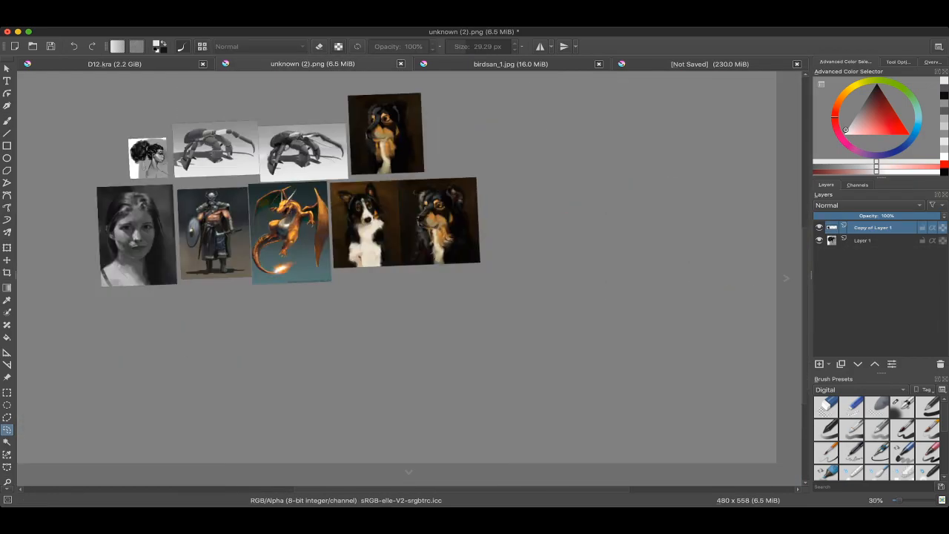
pyautogui.scroll(5, 449, 141)
pyautogui.press('b')
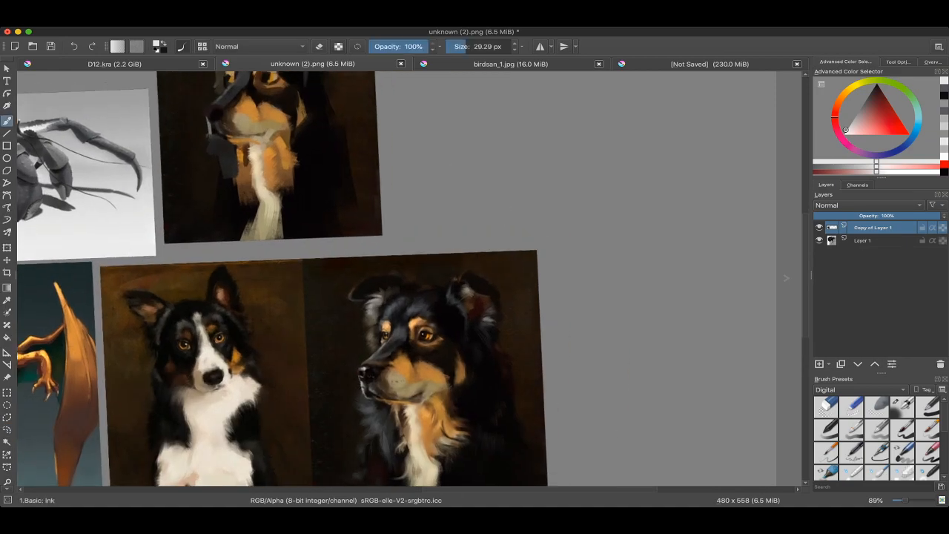
pyautogui.hotkey('ctrl', 't')
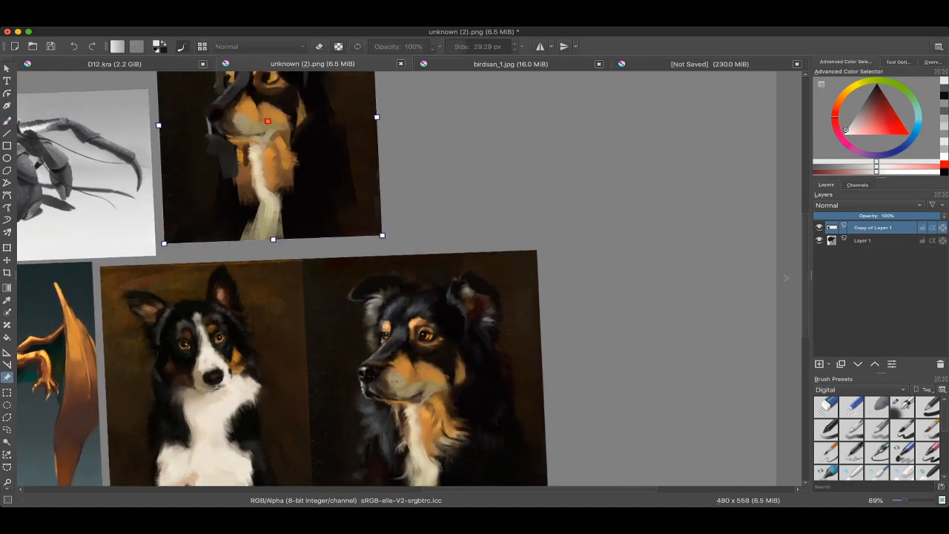
pyautogui.moveTo(270, 148)
pyautogui.mouseDown()
pyautogui.moveTo(532, 274)
pyautogui.moveTo(580, 359)
pyautogui.moveTo(520, 241)
pyautogui.mouseUp()
pyautogui.moveTo(486, 163); pyautogui.dragTo(536, 210)
# Step: Lasso the grey plane along the snout and other shapes of the dog block-in, clearing each selection
pyautogui.scroll(3, 535, 210)
pyautogui.press('b')
pyautogui.scroll(3, 593, 173)
pyautogui.moveTo(593, 172); pyautogui.dragTo(483, 195)
pyautogui.press('l')
pyautogui.moveTo(341, 146); pyautogui.dragTo(351, 183)
pyautogui.hotkey('ctrl', 'z')
pyautogui.moveTo(376, 224); pyautogui.dragTo(424, 198)
pyautogui.scroll(1, 579, 260)
pyautogui.scroll(-3, 408, 278)
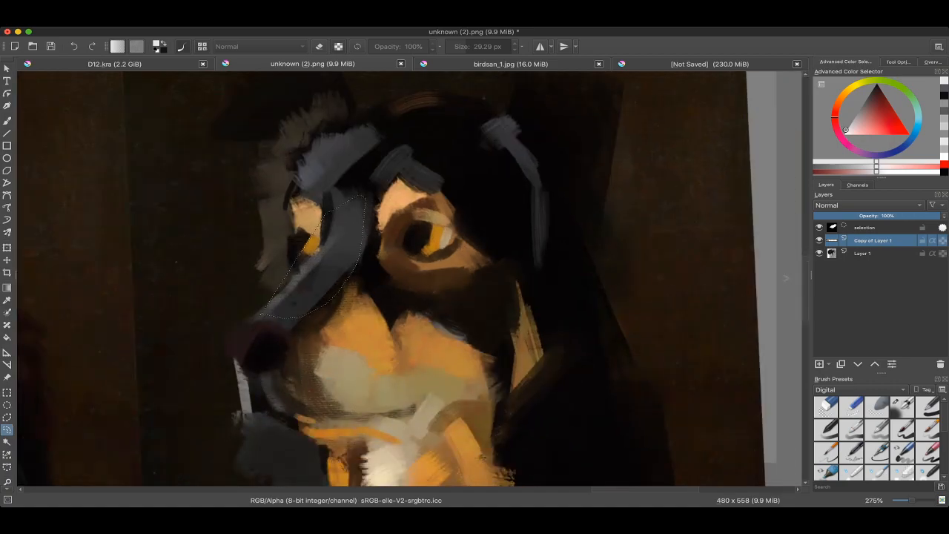
pyautogui.hotkey('ctrl', 'shift', 'a')
pyautogui.moveTo(434, 272); pyautogui.dragTo(371, 274)
pyautogui.moveTo(422, 296); pyautogui.dragTo(433, 259)
pyautogui.hotkey('ctrl', 'shift', 'a')
pyautogui.moveTo(365, 245); pyautogui.dragTo(475, 291)
# Step: Compare the shapes and values of the dog block-in with the finished dog portrait
pyautogui.scroll(-3, 408, 279)
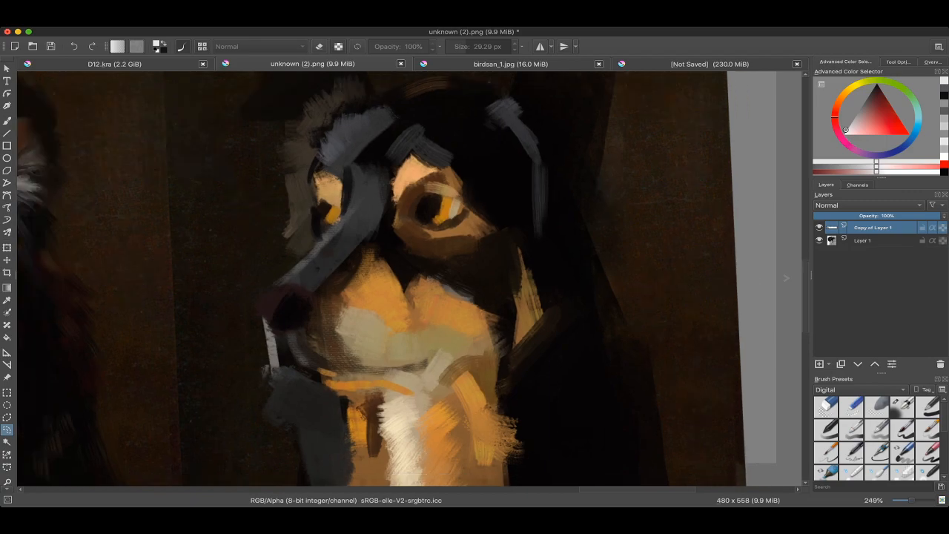
pyautogui.scroll(-1, 408, 279)
pyautogui.scroll(1, 408, 278)
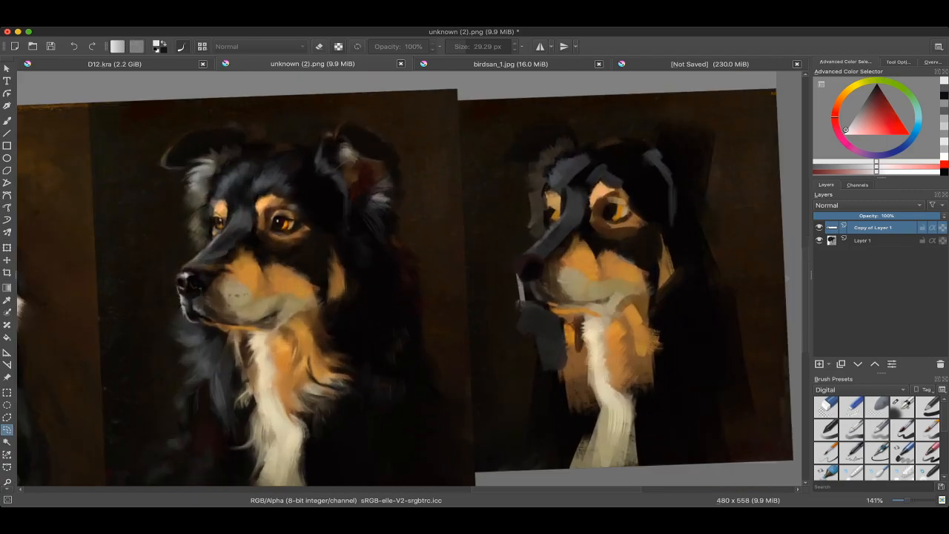
pyautogui.moveTo(512, 295); pyautogui.dragTo(408, 278)
pyautogui.scroll(3, 554, 224)
pyautogui.scroll(-1, 437, 223)
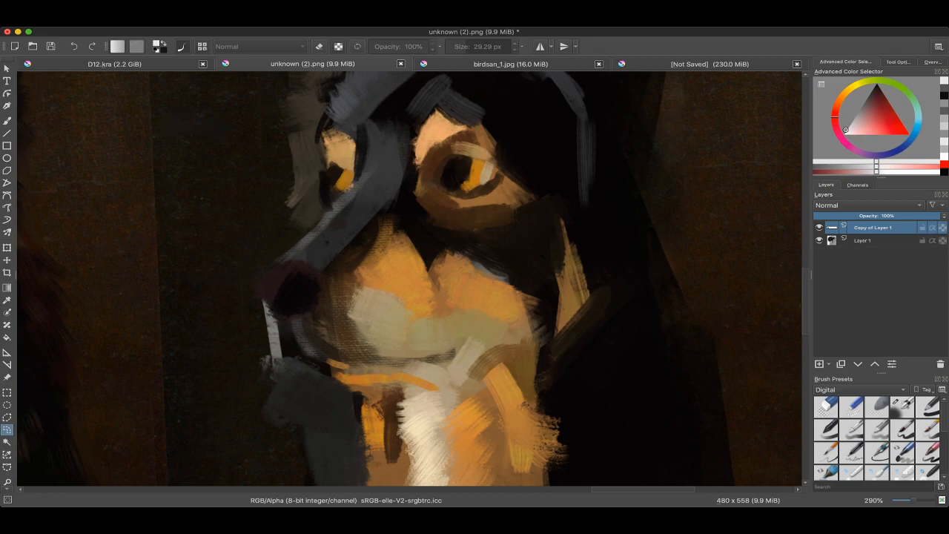
pyautogui.scroll(-4, 579, 208)
pyautogui.moveTo(418, 259); pyautogui.dragTo(557, 240)
pyautogui.scroll(2, 557, 240)
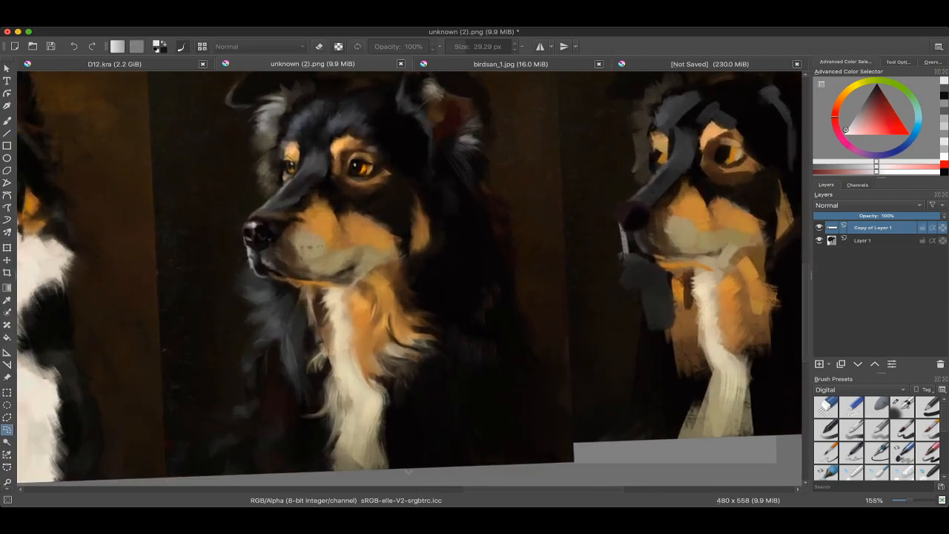
pyautogui.moveTo(409, 278); pyautogui.dragTo(419, 285)
pyautogui.scroll(-2, 418, 287)
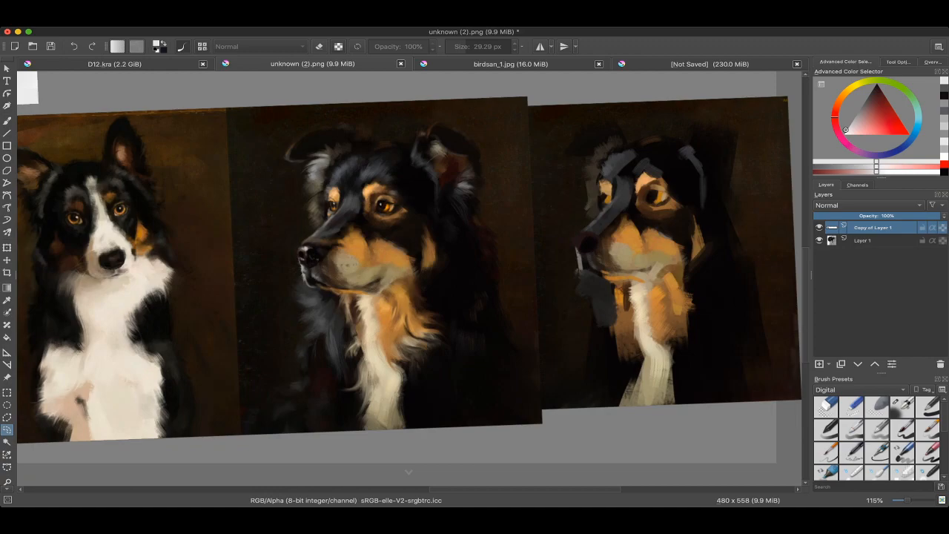
pyautogui.moveTo(764, 210); pyautogui.dragTo(590, 223)
pyautogui.scroll(2, 590, 223)
pyautogui.scroll(-1, 409, 278)
pyautogui.moveTo(409, 278); pyautogui.dragTo(485, 268)
# Step: In the painting notes document, undo the cube's numbers, the two black arrows and the dark grey fill of its right face
pyautogui.press('b')
pyautogui.click(710, 64)
pyautogui.moveTo(418, 270); pyautogui.dragTo(409, 278)
pyautogui.scroll(-2, 409, 279)
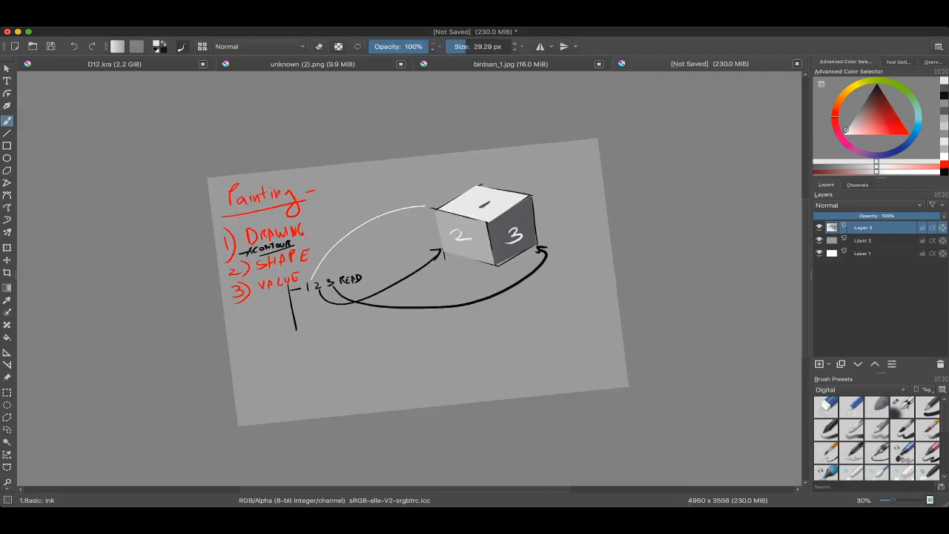
pyautogui.scroll(1, 409, 278)
pyautogui.scroll(1, 461, 212)
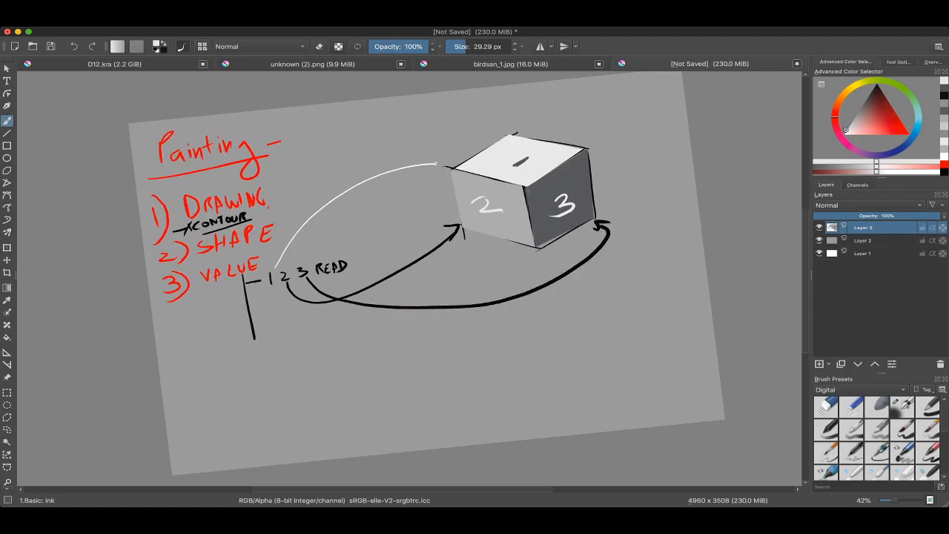
pyautogui.scroll(1, 512, 204)
pyautogui.hotkey('ctrl', 'z')
pyautogui.hotkey('ctrl', 'z')
pyautogui.hotkey('ctrl', 'z')
pyautogui.hotkey('ctrl', 'z')
pyautogui.hotkey('ctrl', 'z')
pyautogui.hotkey('ctrl', 'z')
pyautogui.hotkey('ctrl', 'z')
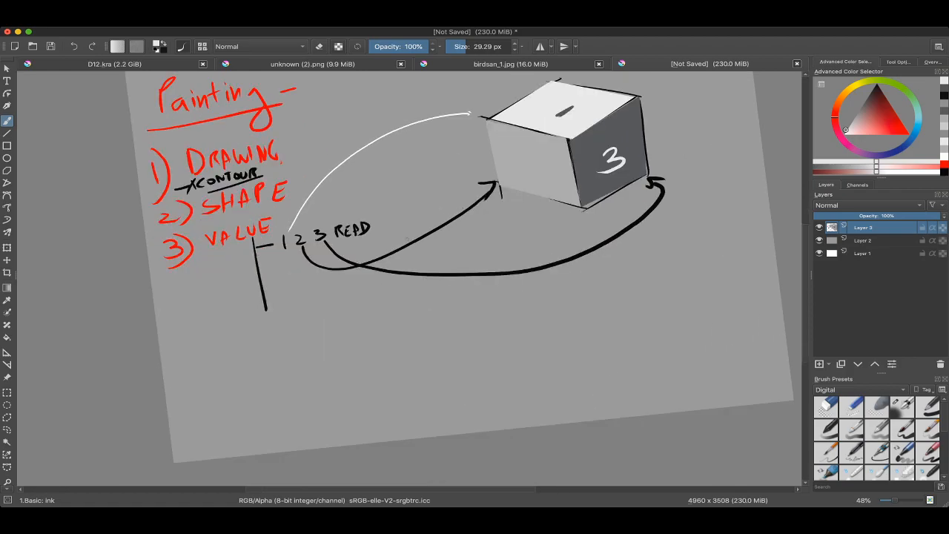
pyautogui.hotkey('ctrl', 'z')
pyautogui.hotkey('ctrl', 'z')
pyautogui.hotkey('ctrl', 'z')
pyautogui.hotkey('ctrl', 'z')
pyautogui.hotkey('ctrl', 'z')
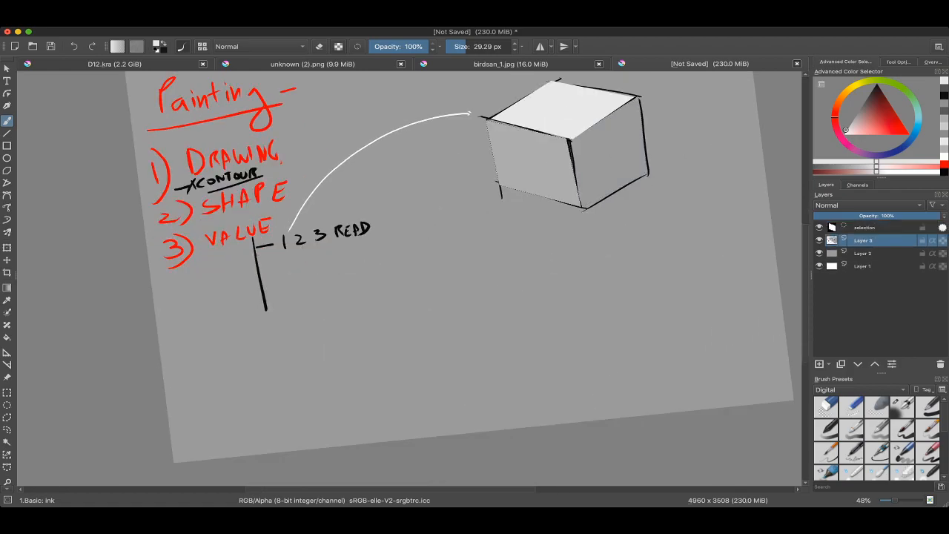
# Step: Undo the white arrow and the fills of the cube's top and left faces, back to its line drawing
pyautogui.hotkey('ctrl', 'z')
pyautogui.hotkey('ctrl', 'z')
pyautogui.hotkey('ctrl', 'z')
pyautogui.hotkey('ctrl', 'z')
pyautogui.hotkey('ctrl', 'z')
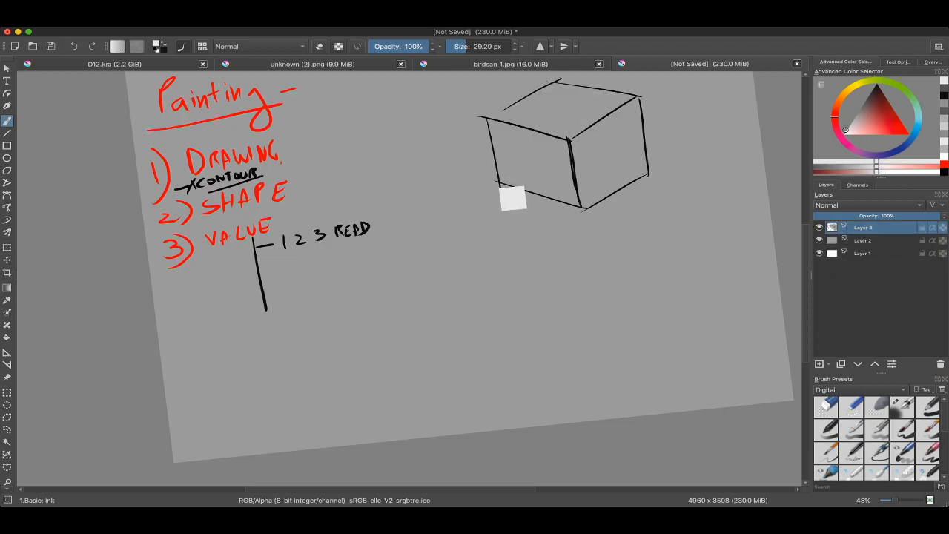
pyautogui.hotkey('ctrl', 'shift', 'z')
pyautogui.hotkey('ctrl', 'shift', 'z')
pyautogui.hotkey('ctrl', 'shift', 'z')
pyautogui.hotkey('ctrl', 'shift', 'z')
pyautogui.moveTo(526, 155); pyautogui.dragTo(507, 180)
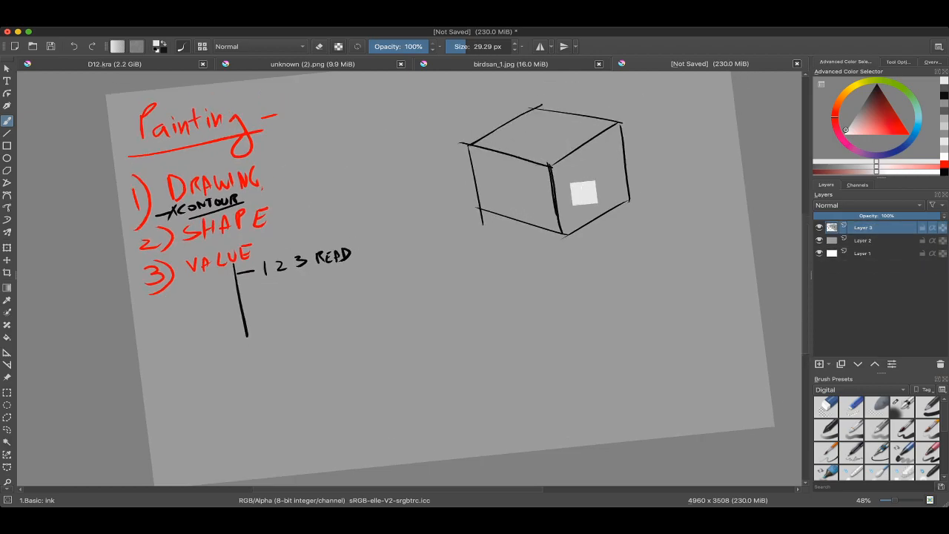
# Step: Sample black from the cube's outline and set the brush size to about 33 px, undoing the trial stroke
pyautogui.keyDown('ctrl'); pyautogui.click(551, 164); pyautogui.keyUp('ctrl')
pyautogui.moveTo(464, 215); pyautogui.dragTo(466, 210)
pyautogui.moveTo(466, 210); pyautogui.dragTo(470, 210)
pyautogui.moveTo(415, 225); pyautogui.dragTo(478, 182)
pyautogui.hotkey('ctrl', 'z')
pyautogui.click(463, 212)
pyautogui.moveTo(446, 209); pyautogui.dragTo(487, 186)
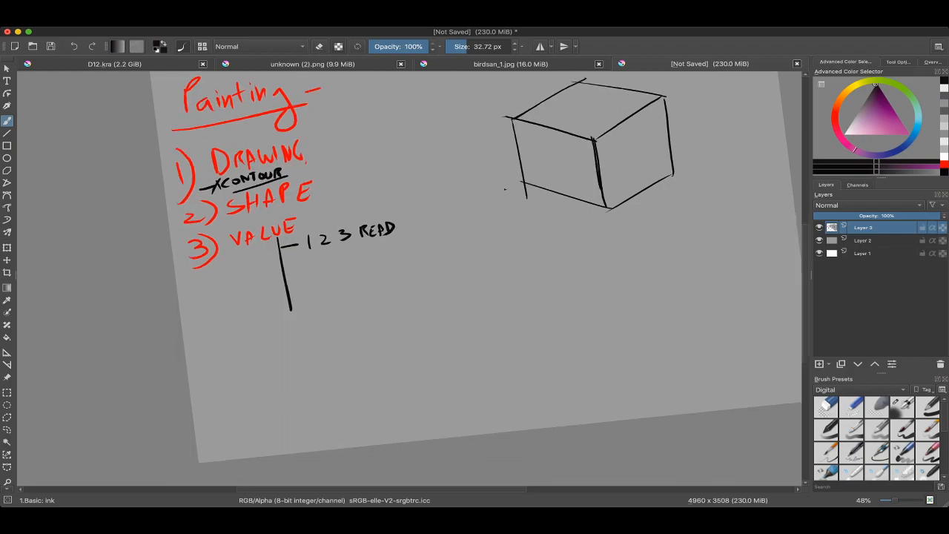
# Step: Examine the value planes of the crab built from simple forms in unknown (2).png
pyautogui.moveTo(417, 218); pyautogui.dragTo(418, 243)
pyautogui.moveTo(327, 233)
pyautogui.mouseDown()
pyautogui.moveTo(315, 273)
pyautogui.moveTo(316, 230)
pyautogui.mouseUp()
pyautogui.moveTo(383, 248); pyautogui.dragTo(417, 215)
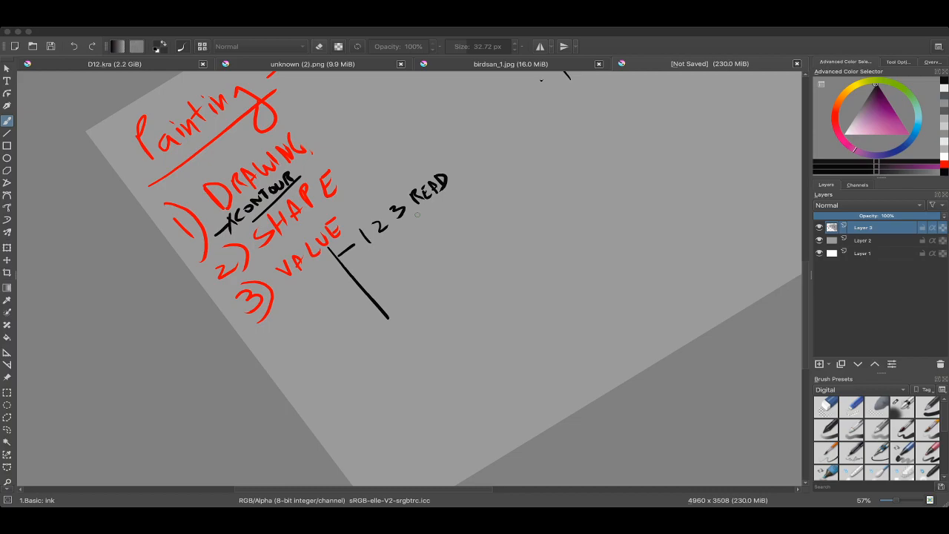
pyautogui.moveTo(417, 215)
pyautogui.mouseDown()
pyautogui.moveTo(385, 297)
pyautogui.moveTo(293, 419)
pyautogui.mouseUp()
pyautogui.scroll(-3, 462, 144)
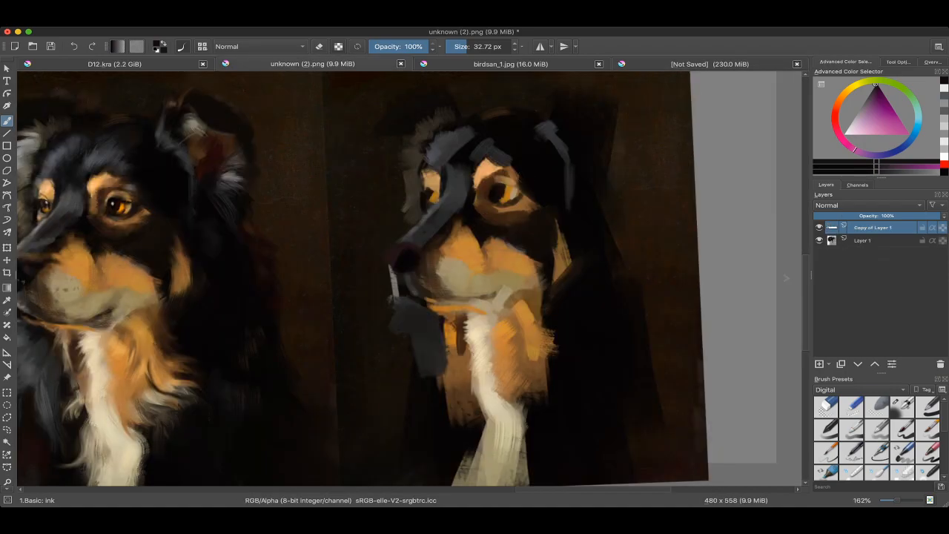
pyautogui.scroll(-5, 482, 219)
pyautogui.scroll(10, 435, 248)
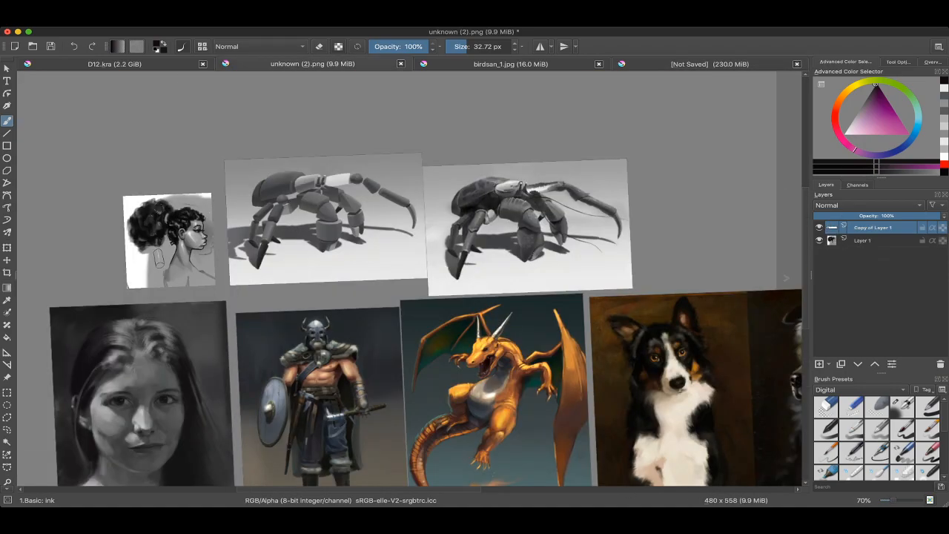
pyautogui.scroll(5, 326, 195)
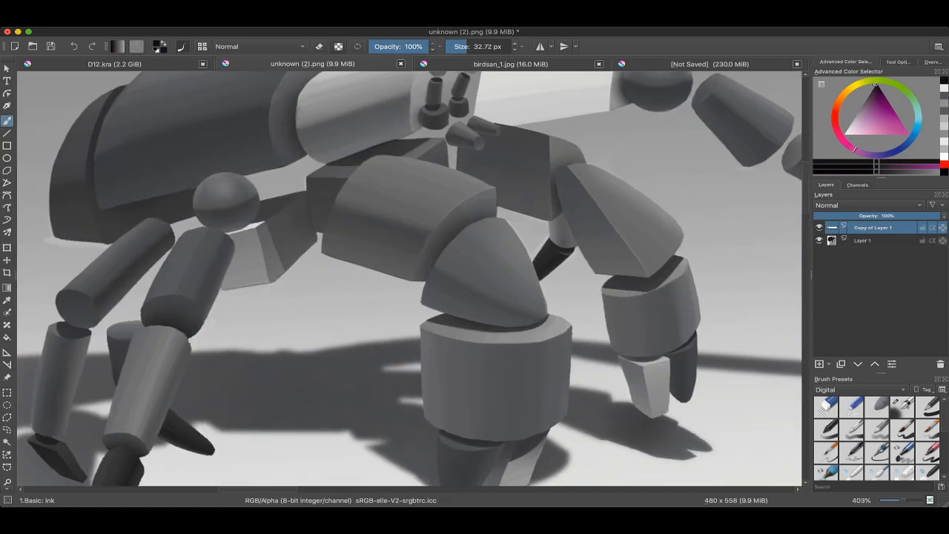
pyautogui.scroll(-3, 408, 278)
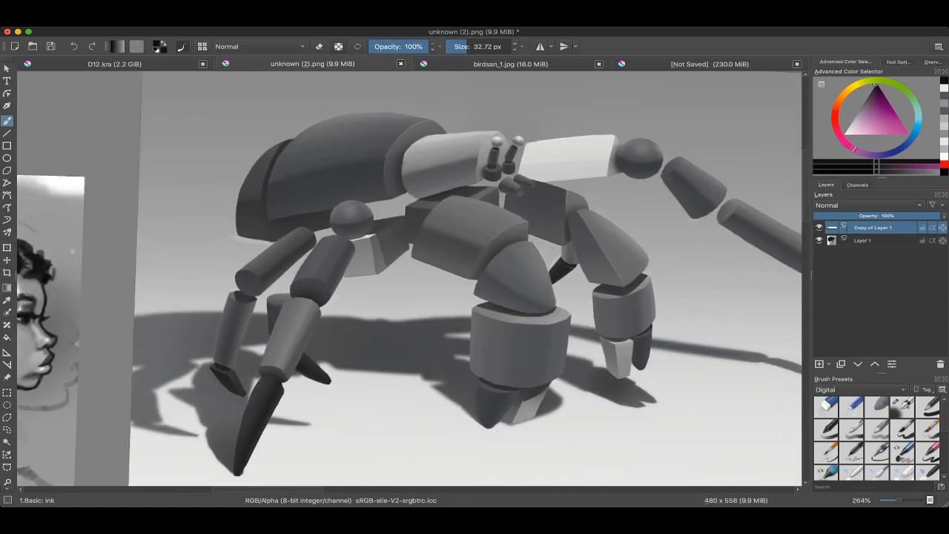
pyautogui.scroll(1, 408, 278)
pyautogui.scroll(-2, 567, 227)
# Step: Compare the simple-form crab with the finished crab painting, checking how the light and dark planes carry over
pyautogui.moveTo(567, 226); pyautogui.dragTo(161, 244)
pyautogui.scroll(-1, 403, 265)
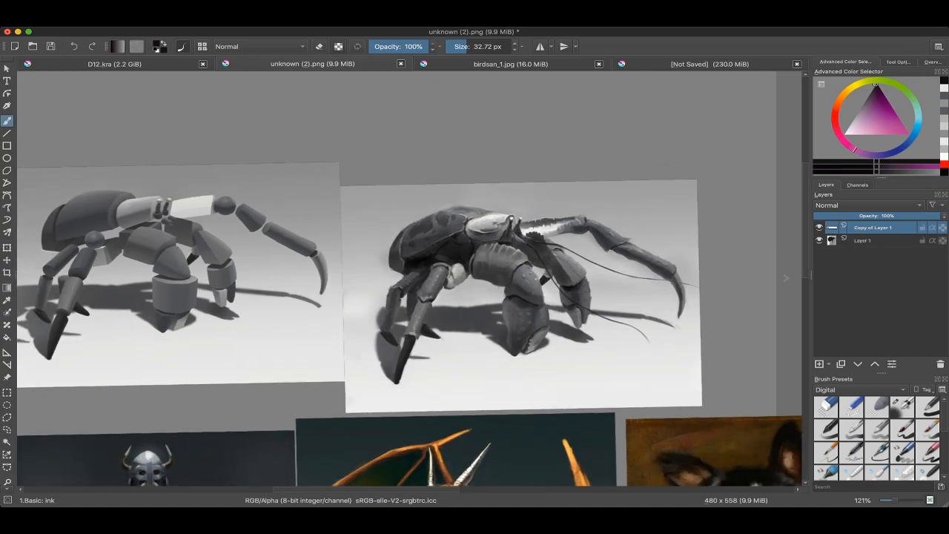
pyautogui.moveTo(348, 281); pyautogui.dragTo(465, 206)
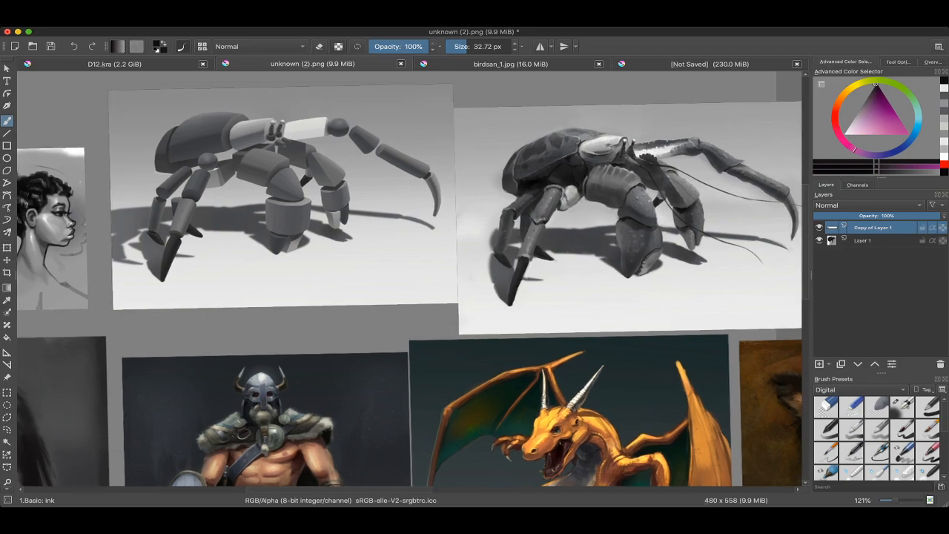
pyautogui.scroll(2, 451, 216)
pyautogui.moveTo(386, 186); pyautogui.dragTo(590, 237)
pyautogui.scroll(3, 519, 223)
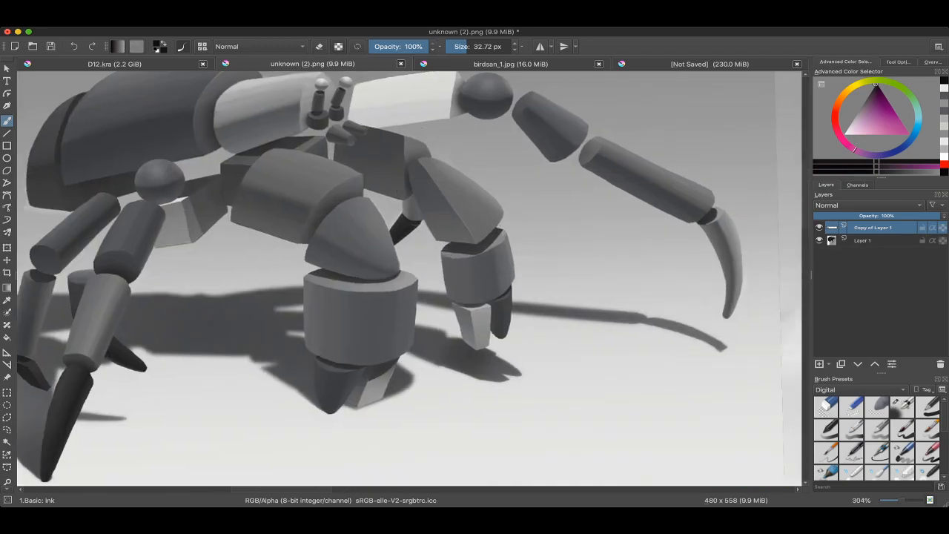
pyautogui.scroll(3, 241, 159)
pyautogui.scroll(-5, 454, 249)
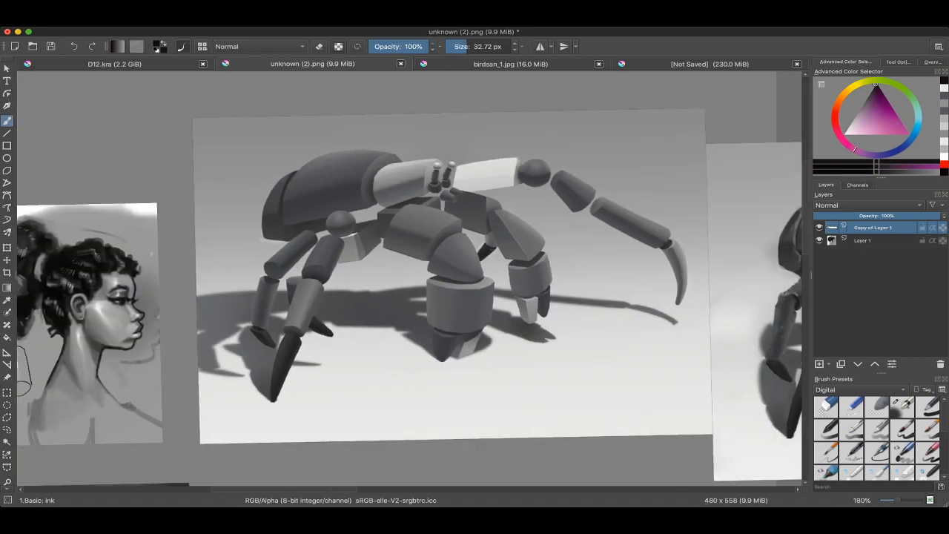
pyautogui.moveTo(519, 260); pyautogui.dragTo(366, 236)
pyautogui.scroll(-4, 505, 197)
pyautogui.scroll(4, 609, 207)
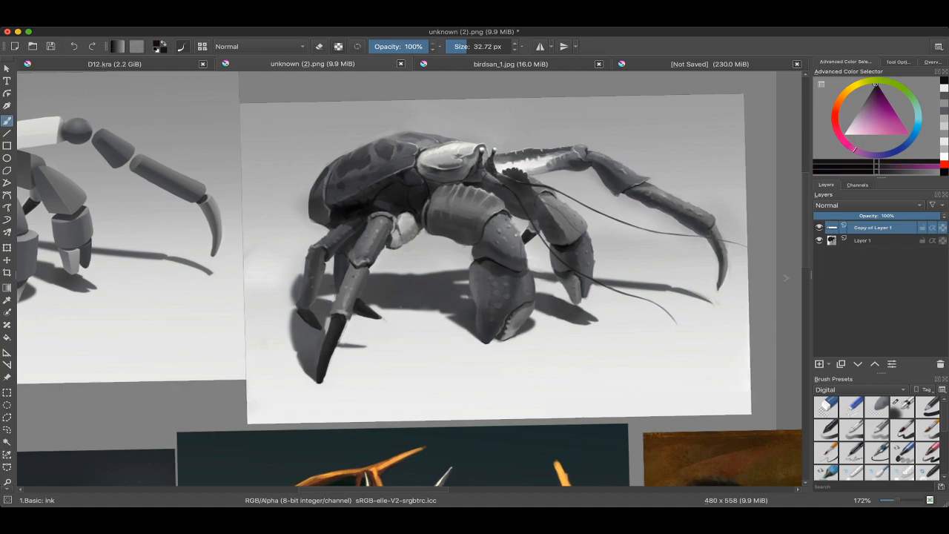
pyautogui.moveTo(467, 209); pyautogui.dragTo(506, 200)
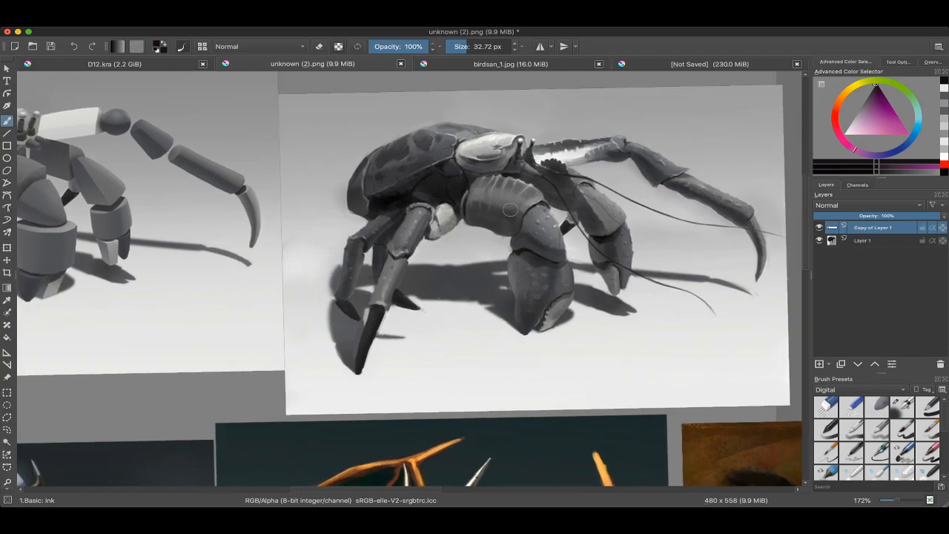
pyautogui.scroll(-2, 454, 260)
pyautogui.moveTo(386, 237); pyautogui.dragTo(524, 248)
pyautogui.scroll(3, 361, 178)
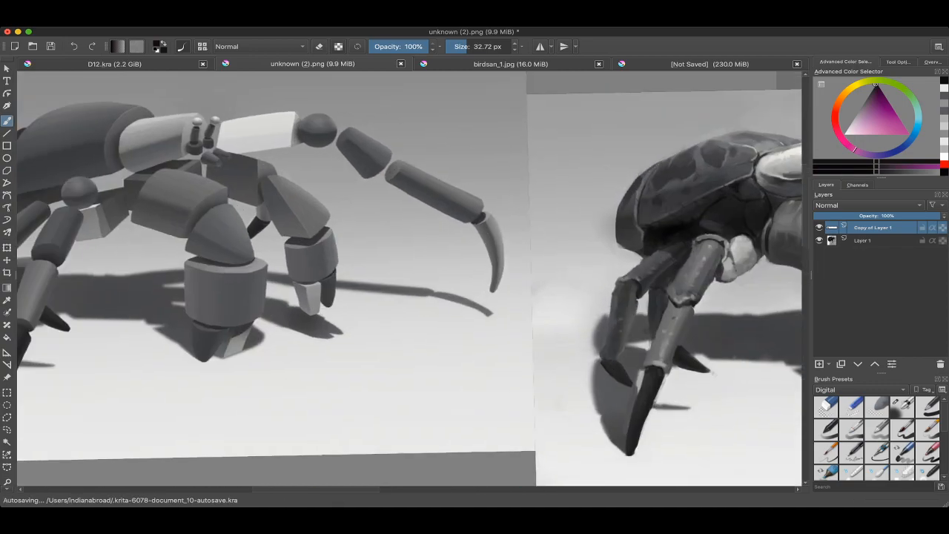
pyautogui.moveTo(386, 223); pyautogui.dragTo(463, 252)
pyautogui.moveTo(630, 252); pyautogui.dragTo(220, 255)
# Step: Return to the painting notes document with the list and the cube outline
pyautogui.click(710, 64)
pyautogui.scroll(-1, 497, 224)
pyautogui.scroll(2, 462, 260)
pyautogui.moveTo(454, 245); pyautogui.dragTo(509, 206)
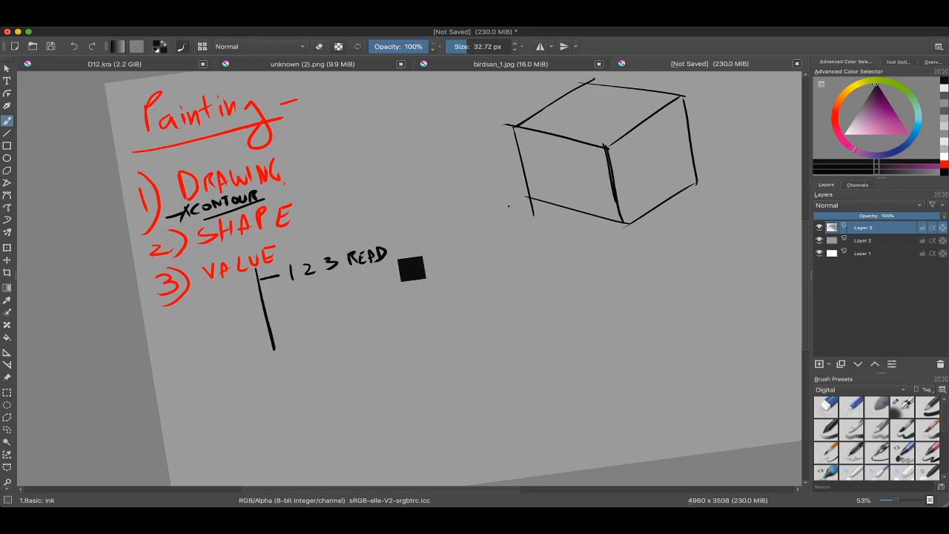
pyautogui.scroll(-1, 379, 243)
pyautogui.moveTo(314, 216); pyautogui.dragTo(378, 245)
pyautogui.scroll(2, 377, 244)
pyautogui.moveTo(243, 268)
pyautogui.mouseDown()
pyautogui.moveTo(419, 249)
pyautogui.moveTo(274, 267)
pyautogui.moveTo(387, 297)
pyautogui.moveTo(303, 293)
pyautogui.mouseUp()
pyautogui.hotkey('ctrl', 'z')
pyautogui.moveTo(285, 363); pyautogui.dragTo(205, 332)
pyautogui.hotkey('ctrl', 'z')
pyautogui.scroll(-1, 362, 260)
# Step: Choose a saturated blue as the brush colour
pyautogui.moveTo(365, 262)
pyautogui.mouseDown()
pyautogui.moveTo(333, 269)
pyautogui.moveTo(407, 257)
pyautogui.moveTo(398, 256)
pyautogui.moveTo(432, 225)
pyautogui.moveTo(420, 230)
pyautogui.moveTo(418, 258)
pyautogui.mouseUp()
pyautogui.scroll(-1, 429, 255)
pyautogui.scroll(3, 311, 279)
pyautogui.scroll(1, 398, 257)
pyautogui.scroll(-2, 420, 230)
pyautogui.keyDown('ctrl'); pyautogui.click(325, 258); pyautogui.keyUp('ctrl')
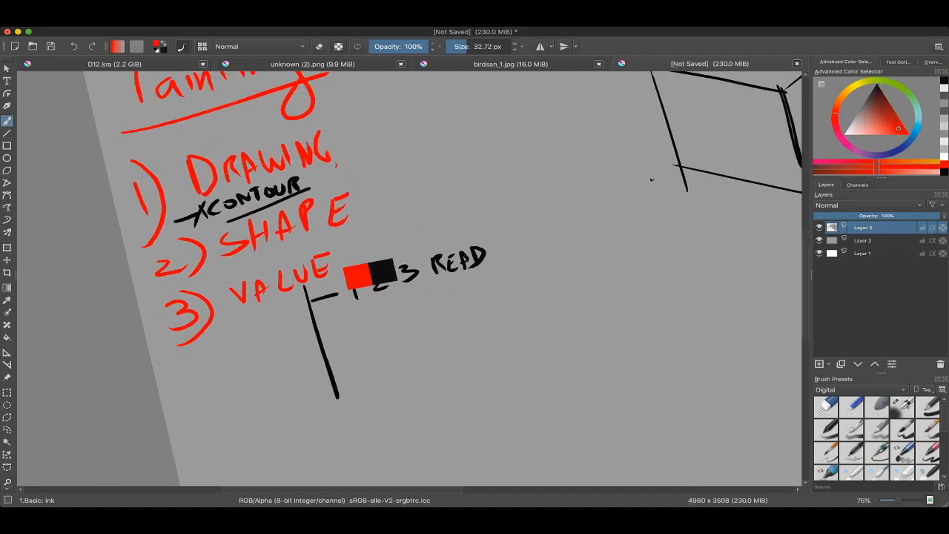
pyautogui.moveTo(753, 120); pyautogui.dragTo(754, 140)
pyautogui.click(911, 138)
pyautogui.click(895, 123)
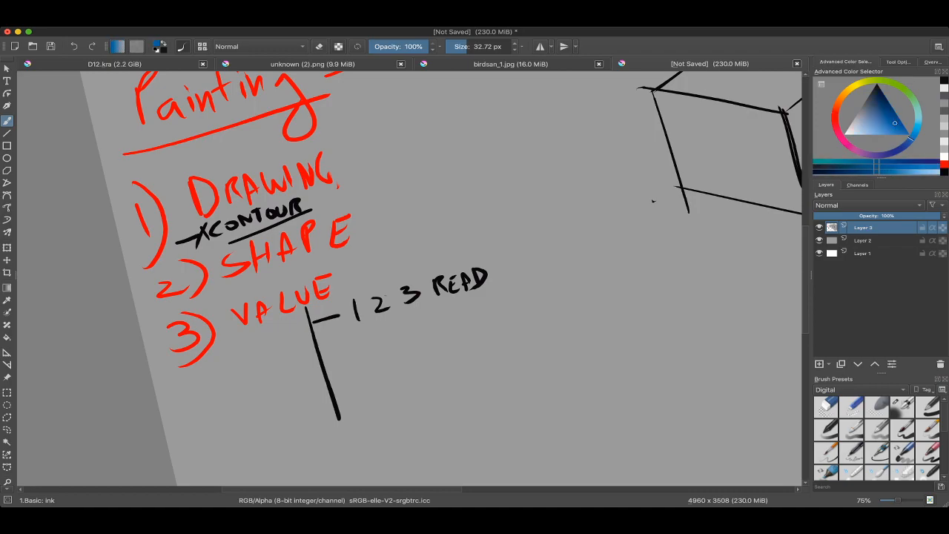
# Step: Draw a tall blue arc beside the painting fundamentals list and reduce the brush size to about 24 px
pyautogui.moveTo(479, 206); pyautogui.dragTo(468, 254)
pyautogui.hotkey('ctrl', 'z')
pyautogui.moveTo(464, 164); pyautogui.dragTo(449, 239)
pyautogui.moveTo(447, 183); pyautogui.dragTo(443, 183)
pyautogui.moveTo(433, 120)
pyautogui.mouseDown()
pyautogui.moveTo(451, 193)
pyautogui.moveTo(422, 333)
pyautogui.moveTo(420, 408)
pyautogui.mouseUp()
pyautogui.moveTo(417, 401); pyautogui.dragTo(430, 414)
pyautogui.moveTo(452, 163); pyautogui.dragTo(458, 216)
pyautogui.moveTo(458, 217); pyautogui.dragTo(486, 160)
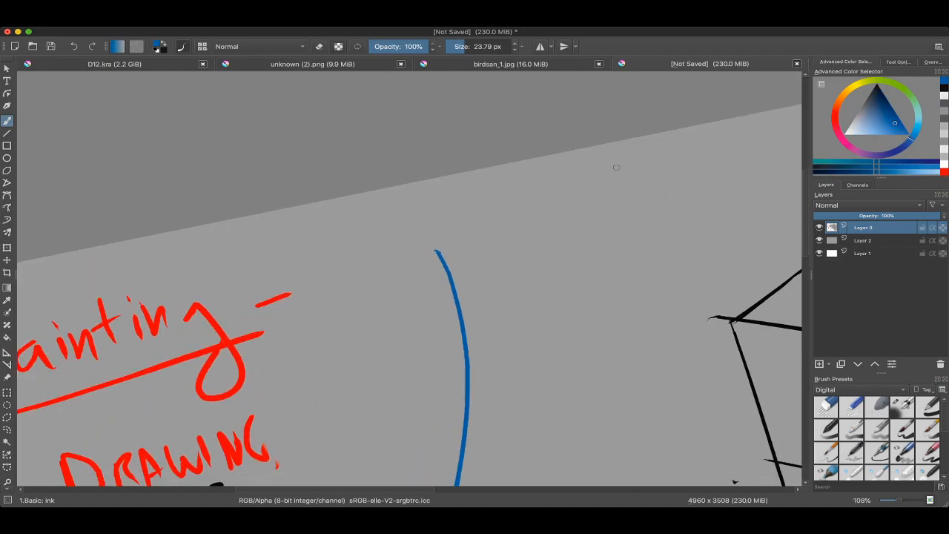
# Step: Choose a lighter blue, write a short note near the top of the blue arc and underline it twice
pyautogui.click(888, 135)
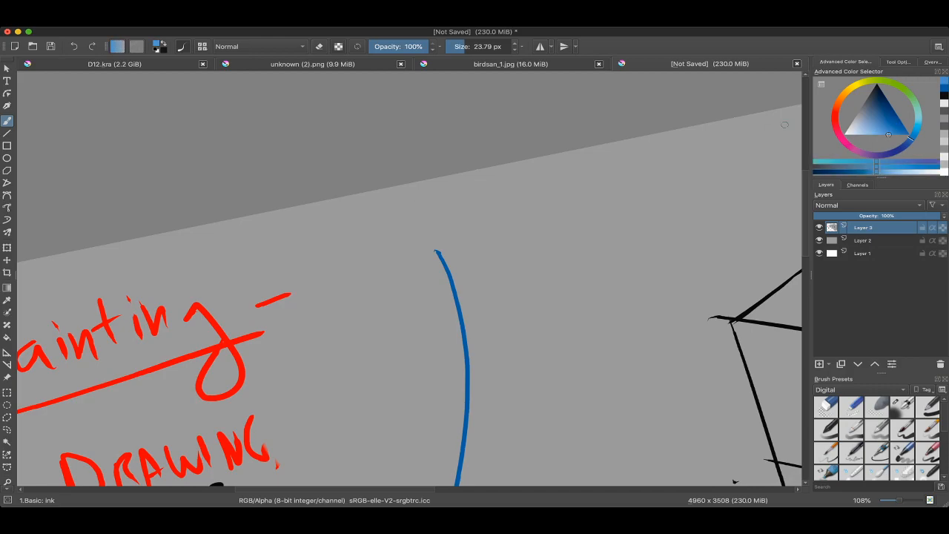
pyautogui.moveTo(875, 134); pyautogui.dragTo(857, 135)
pyautogui.moveTo(391, 216); pyautogui.dragTo(396, 244)
pyautogui.moveTo(407, 212)
pyautogui.mouseDown()
pyautogui.moveTo(399, 233)
pyautogui.moveTo(430, 227)
pyautogui.mouseUp()
pyautogui.moveTo(437, 211)
pyautogui.mouseDown()
pyautogui.moveTo(462, 213)
pyautogui.moveTo(488, 198)
pyautogui.moveTo(511, 215)
pyautogui.mouseUp()
pyautogui.moveTo(526, 185)
pyautogui.mouseDown()
pyautogui.moveTo(516, 215)
pyautogui.moveTo(569, 174)
pyautogui.mouseUp()
pyautogui.moveTo(558, 178); pyautogui.dragTo(560, 200)
pyautogui.moveTo(577, 175); pyautogui.dragTo(576, 176)
pyautogui.moveTo(499, 242)
pyautogui.mouseDown()
pyautogui.moveTo(501, 264)
pyautogui.moveTo(558, 253)
pyautogui.mouseUp()
pyautogui.moveTo(569, 226); pyautogui.dragTo(571, 249)
pyautogui.moveTo(587, 221); pyautogui.dragTo(585, 242)
pyautogui.moveTo(384, 265); pyautogui.dragTo(603, 210)
pyautogui.moveTo(462, 298); pyautogui.dragTo(624, 254)
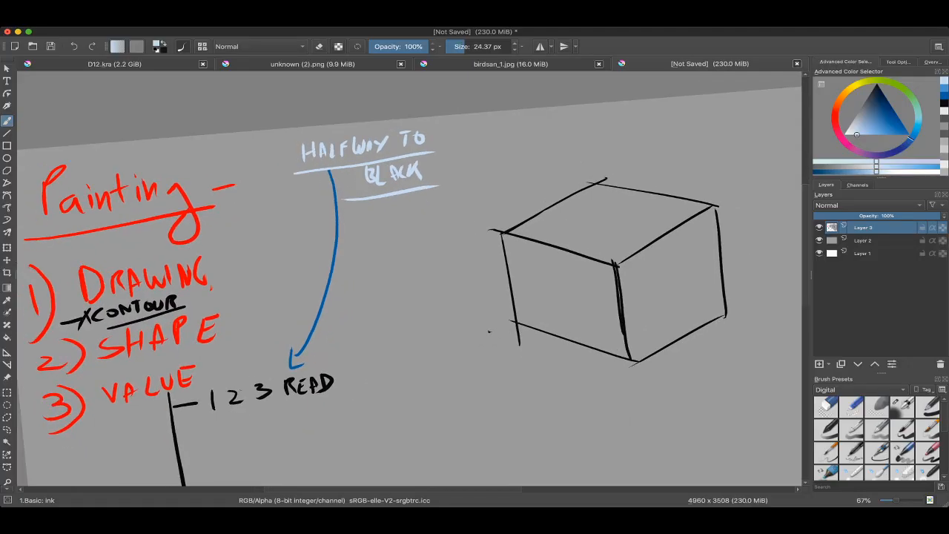
pyautogui.press('super+Tab')
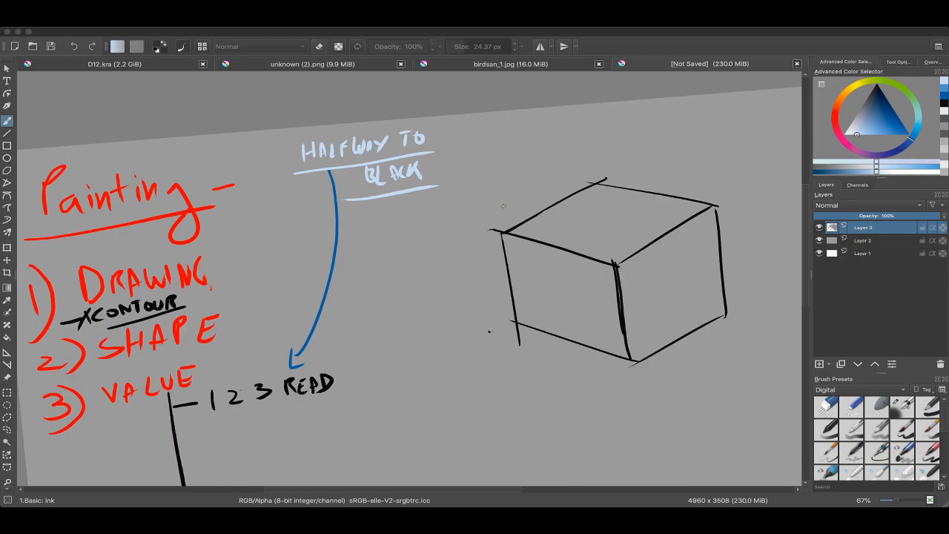
pyautogui.press('super+Tab')
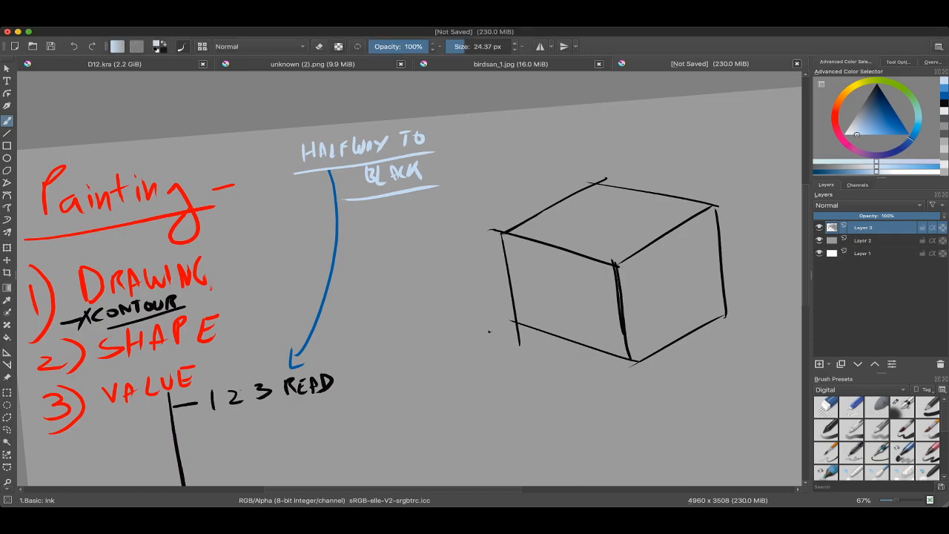
pyautogui.press('super+Tab')
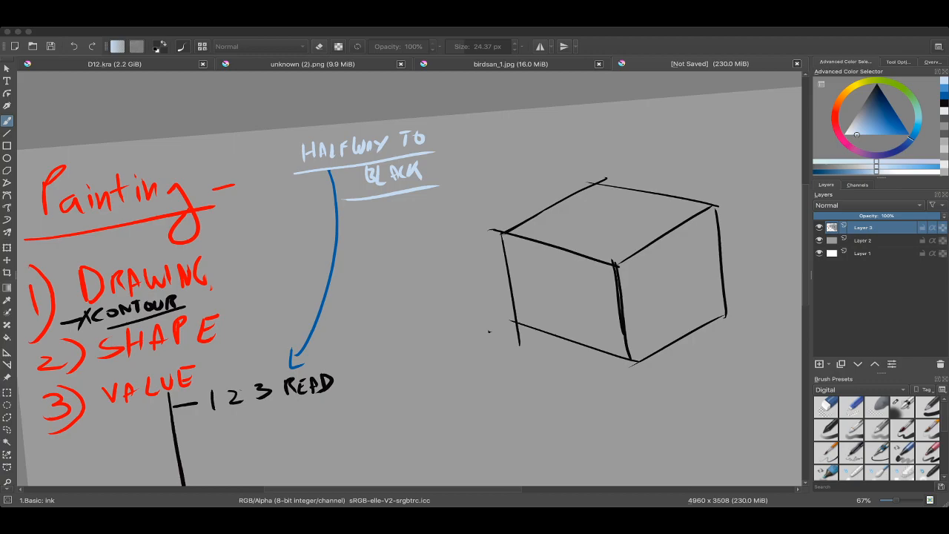
pyautogui.scroll(-3, 509, 158)
pyautogui.scroll(4, 445, 178)
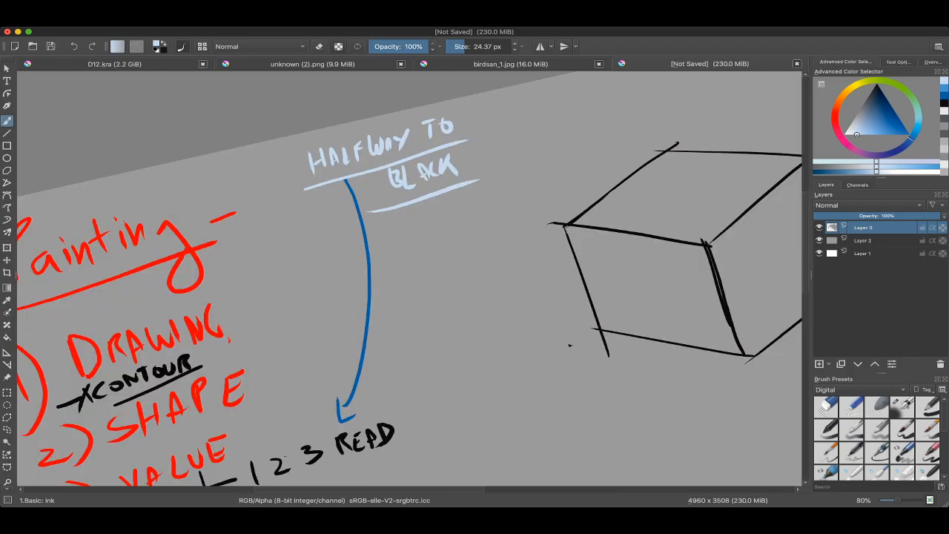
# Step: Paint a light grey patch between the blue arc and the cube with a brush of about 156 px
pyautogui.moveTo(467, 160)
pyautogui.mouseDown()
pyautogui.moveTo(474, 176)
pyautogui.moveTo(504, 165)
pyautogui.moveTo(479, 175)
pyautogui.mouseUp()
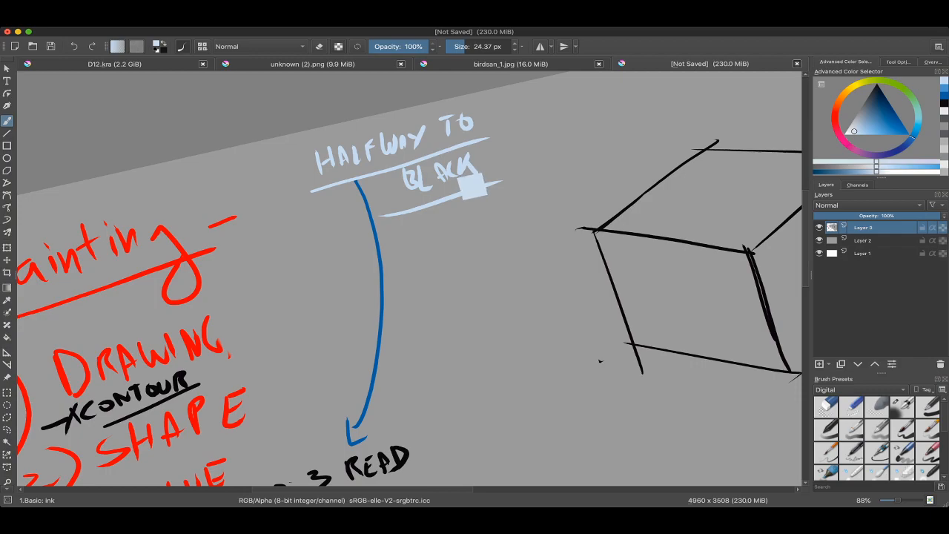
pyautogui.scroll(-1, 440, 173)
pyautogui.moveTo(426, 283)
pyautogui.mouseDown()
pyautogui.moveTo(363, 287)
pyautogui.moveTo(390, 271)
pyautogui.moveTo(393, 316)
pyautogui.moveTo(418, 246)
pyautogui.mouseUp()
pyautogui.keyDown('ctrl'); pyautogui.click(363, 288); pyautogui.keyUp('ctrl')
pyautogui.press('l')
pyautogui.press('l')
pyautogui.press('l')
pyautogui.scroll(3, 401, 256)
pyautogui.moveTo(418, 246)
pyautogui.mouseDown()
pyautogui.moveTo(407, 221)
pyautogui.moveTo(393, 219)
pyautogui.mouseUp()
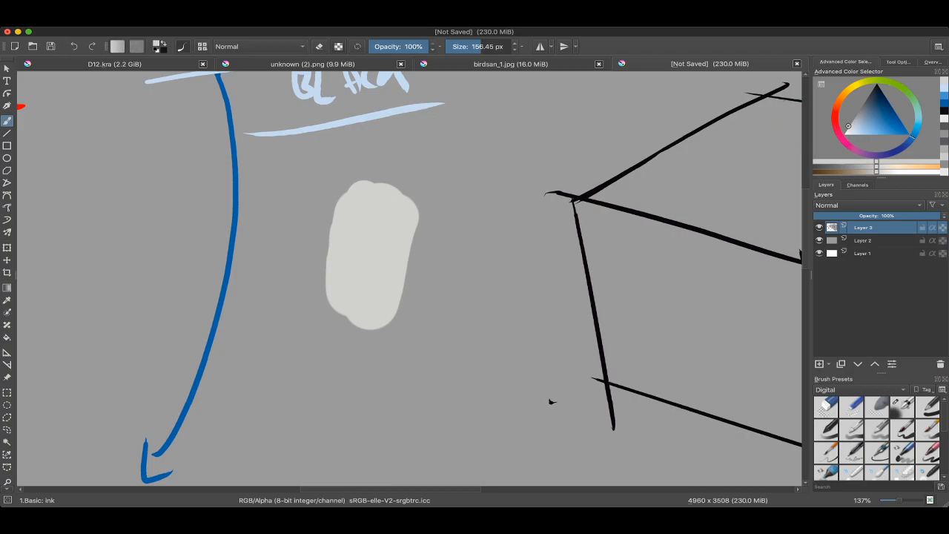
# Step: Choose a darker mid grey and paint a shadow shape over the light patch with a brush of about 165 px
pyautogui.press('d')
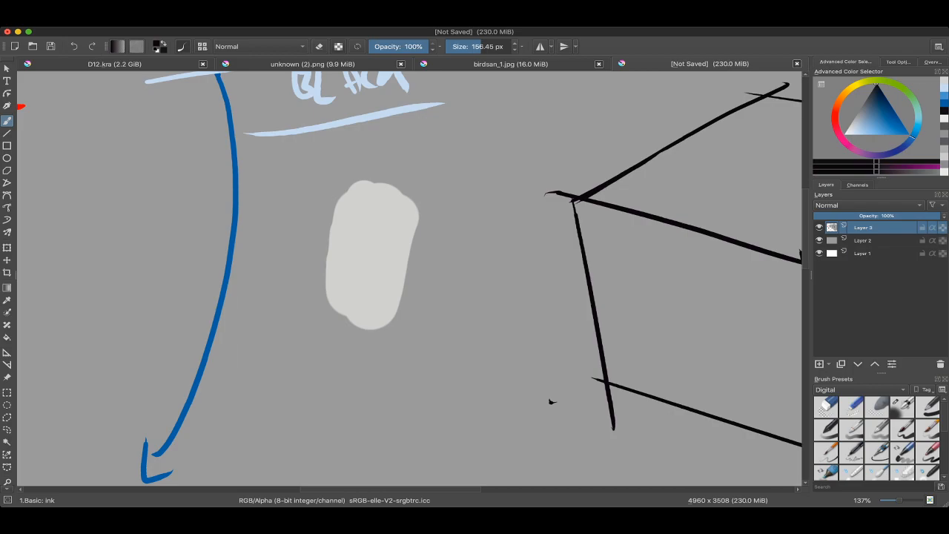
pyautogui.moveTo(876, 89); pyautogui.dragTo(859, 110)
pyautogui.moveTo(425, 222); pyautogui.dragTo(442, 214)
pyautogui.moveTo(391, 232); pyautogui.dragTo(383, 264)
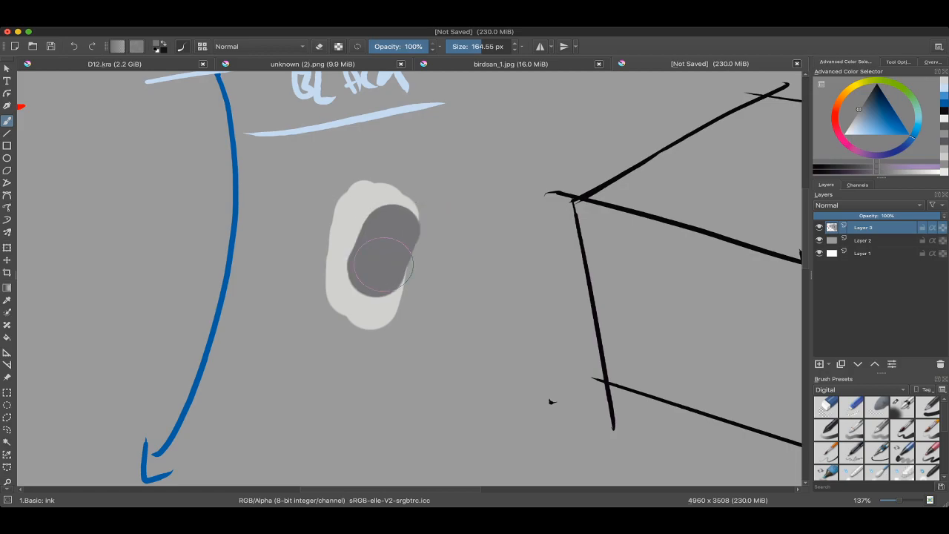
# Step: Paint a larger light grey oval below the first patch and add a mid grey shadow to it with a brush of about 275 px
pyautogui.scroll(-2, 546, 397)
pyautogui.moveTo(375, 313)
pyautogui.mouseDown()
pyautogui.moveTo(391, 181)
pyautogui.moveTo(408, 328)
pyautogui.mouseUp()
pyautogui.keyDown('ctrl'); pyautogui.click(389, 185); pyautogui.keyUp('ctrl')
pyautogui.moveTo(391, 375)
pyautogui.mouseDown()
pyautogui.moveTo(421, 398)
pyautogui.moveTo(517, 300)
pyautogui.mouseUp()
pyautogui.keyDown('ctrl'); pyautogui.click(390, 140); pyautogui.keyUp('ctrl')
pyautogui.moveTo(493, 338)
pyautogui.mouseDown()
pyautogui.moveTo(444, 394)
pyautogui.moveTo(461, 399)
pyautogui.mouseUp()
pyautogui.moveTo(517, 347); pyautogui.dragTo(513, 327)
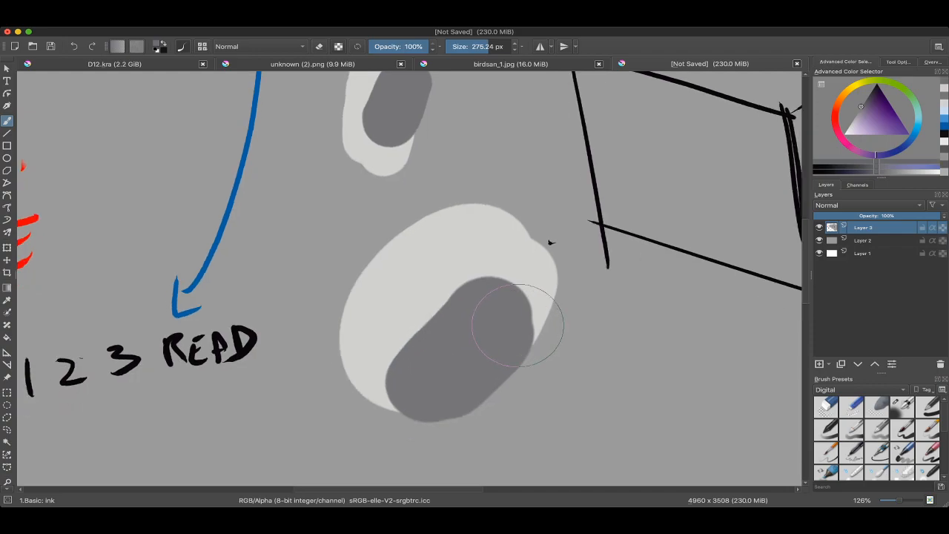
# Step: Try covering the large oval's grey shadow with black and with another tone, undoing both attempts
pyautogui.click(874, 86)
pyautogui.moveTo(442, 378); pyautogui.dragTo(483, 333)
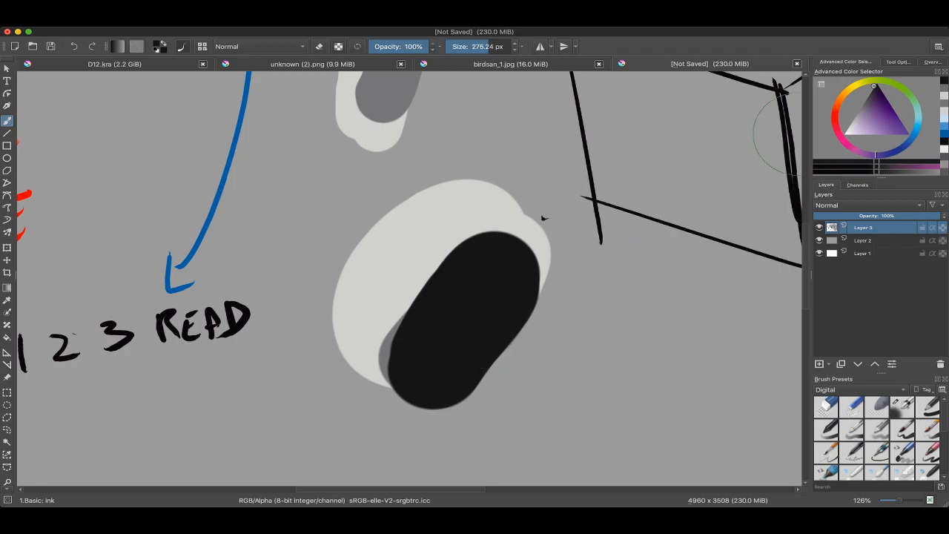
pyautogui.hotkey('ctrl', 'z')
pyautogui.press('x')
pyautogui.moveTo(424, 339); pyautogui.dragTo(455, 334)
pyautogui.hotkey('ctrl', 'z')
# Step: Adjust the brush colour to light grey and paint over the large oval's darker shadow
pyautogui.moveTo(862, 110); pyautogui.dragTo(852, 120)
pyautogui.moveTo(482, 287)
pyautogui.mouseDown()
pyautogui.moveTo(472, 290)
pyautogui.moveTo(479, 276)
pyautogui.moveTo(512, 275)
pyautogui.mouseUp()
pyautogui.scroll(-1, 470, 240)
pyautogui.moveTo(852, 120); pyautogui.dragTo(849, 124)
pyautogui.moveTo(422, 334); pyautogui.dragTo(485, 234)
pyautogui.scroll(-2, 485, 234)
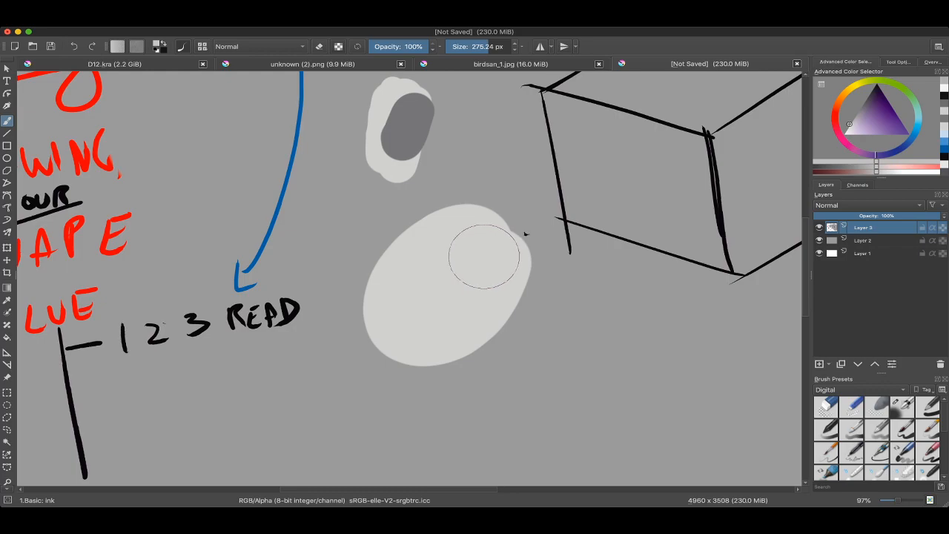
pyautogui.scroll(-3, 525, 235)
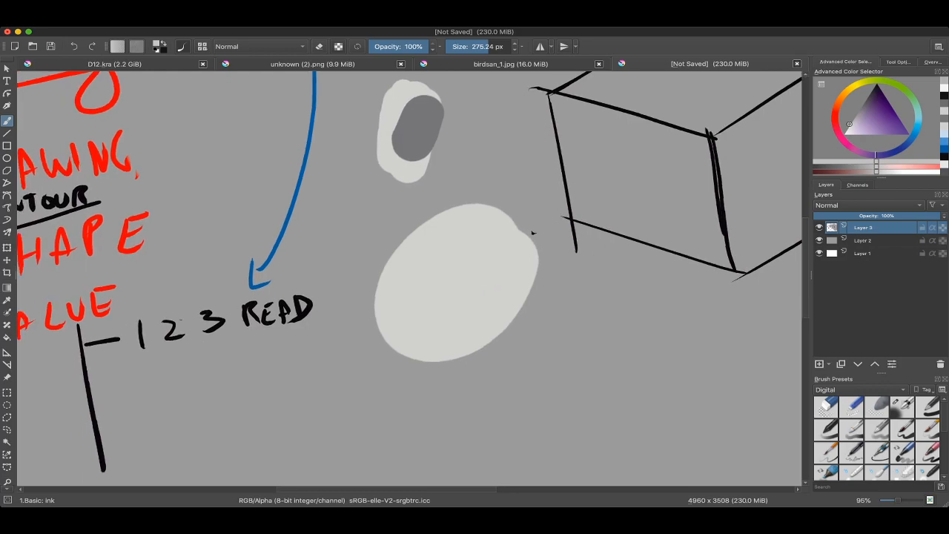
pyautogui.moveTo(480, 274); pyautogui.dragTo(480, 284)
# Step: Undo the grey value patches painted beside the blue arc
pyautogui.press('super+z')
pyautogui.press('super+z')
pyautogui.press('super+z')
pyautogui.moveTo(443, 225); pyautogui.dragTo(464, 236)
pyautogui.press('super+z')
# Step: Switch to black with a brush of about 31 px and underline the 1 in the "1 2 3 READ" note
pyautogui.moveTo(420, 196); pyautogui.dragTo(410, 191)
pyautogui.keyDown('ctrl'); pyautogui.click(350, 390); pyautogui.keyUp('ctrl')
pyautogui.moveTo(472, 209)
pyautogui.mouseDown()
pyautogui.moveTo(406, 214)
pyautogui.moveTo(414, 213)
pyautogui.moveTo(303, 268)
pyautogui.moveTo(555, 90)
pyautogui.mouseUp()
pyautogui.scroll(3, 356, 330)
pyautogui.moveTo(370, 301); pyautogui.dragTo(392, 298)
pyautogui.scroll(1, 362, 331)
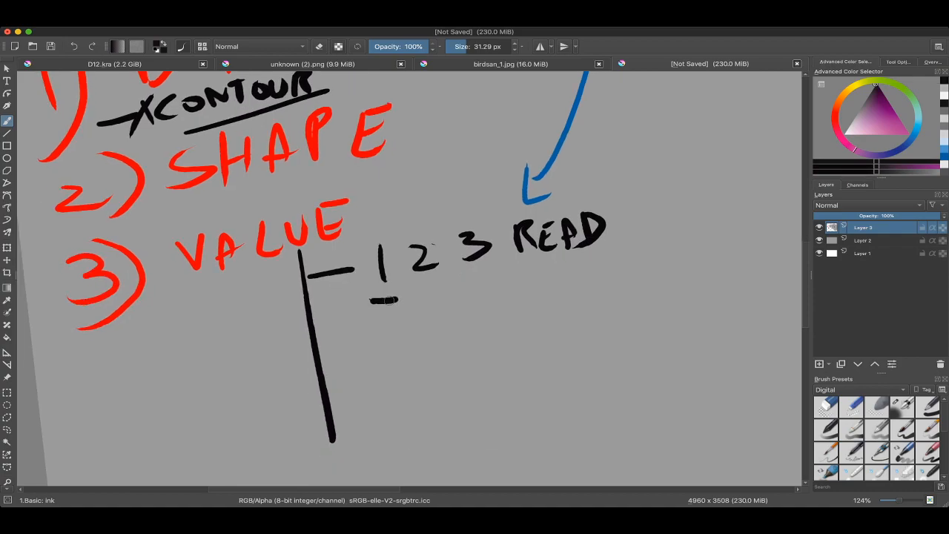
pyautogui.scroll(-3, 377, 350)
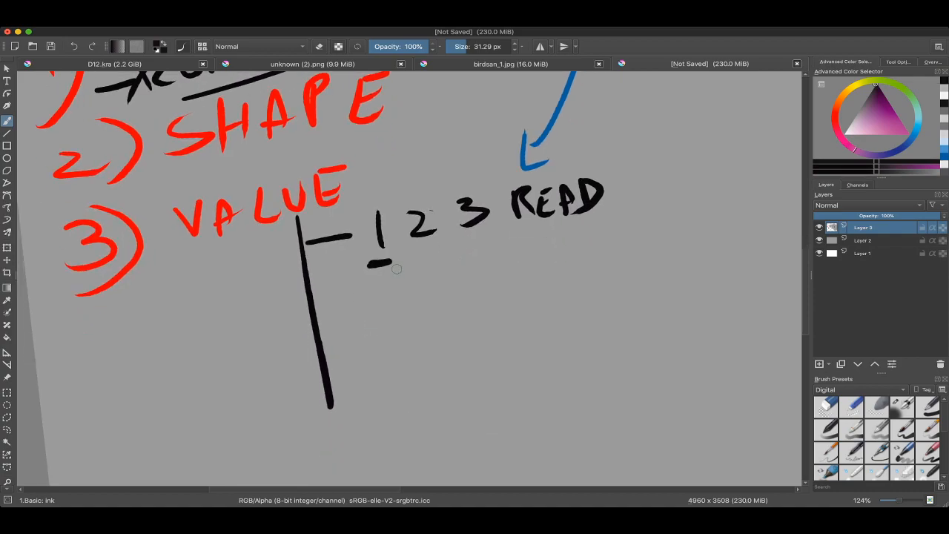
# Step: Try a black arc from the 1 to the cube and a circle around the 1, undoing both marks
pyautogui.moveTo(237, 296); pyautogui.dragTo(478, 158)
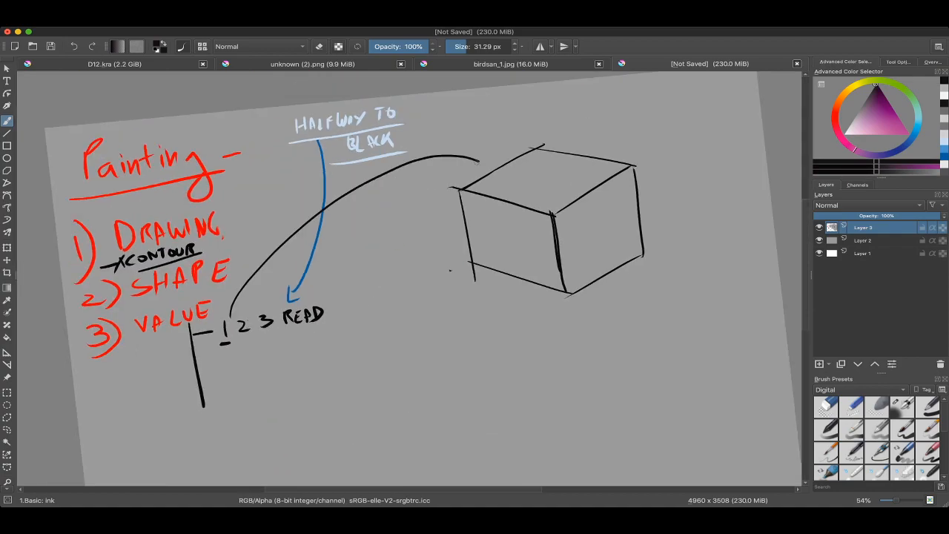
pyautogui.hotkey('ctrl', 'z')
pyautogui.moveTo(449, 270); pyautogui.dragTo(519, 265)
pyautogui.moveTo(281, 336); pyautogui.dragTo(283, 329)
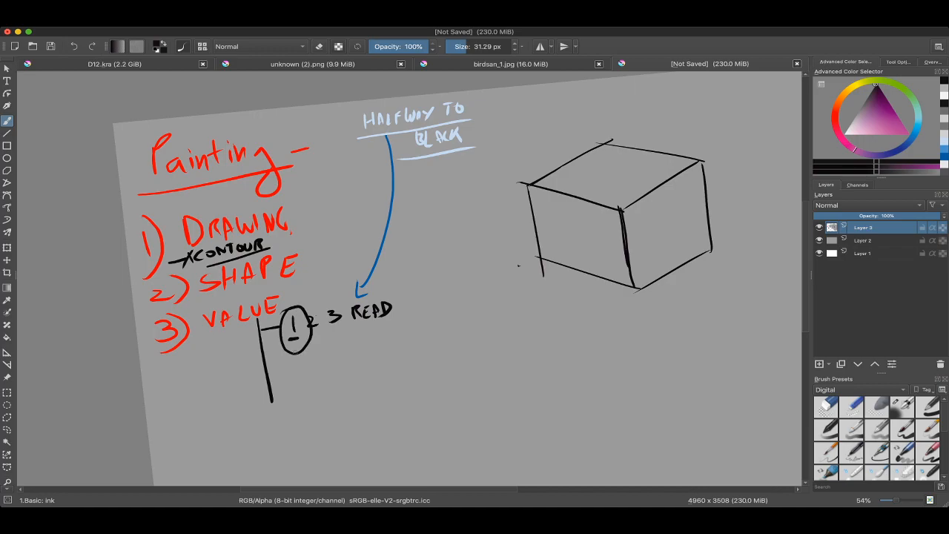
pyautogui.moveTo(519, 266); pyautogui.dragTo(438, 285)
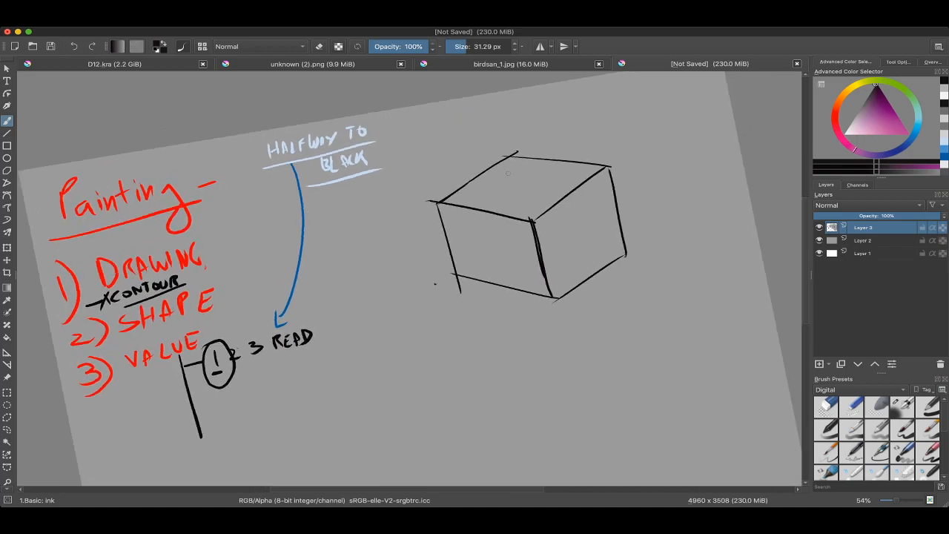
pyautogui.scroll(1, 538, 168)
pyautogui.hotkey('ctrl', 'z')
# Step: Choose a light grey brush colour and select the entire canvas
pyautogui.keyDown('ctrl'); pyautogui.click(677, 147); pyautogui.keyUp('ctrl')
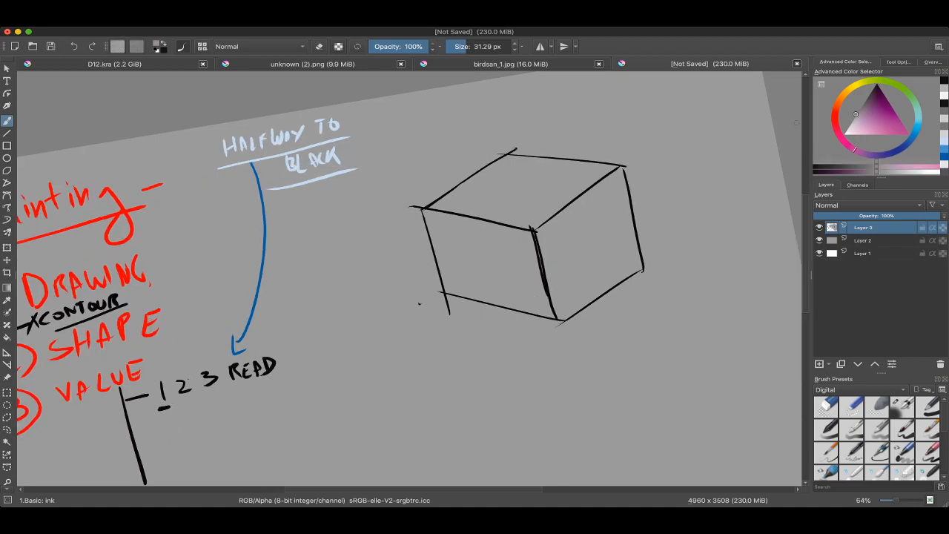
pyautogui.moveTo(861, 108); pyautogui.dragTo(847, 128)
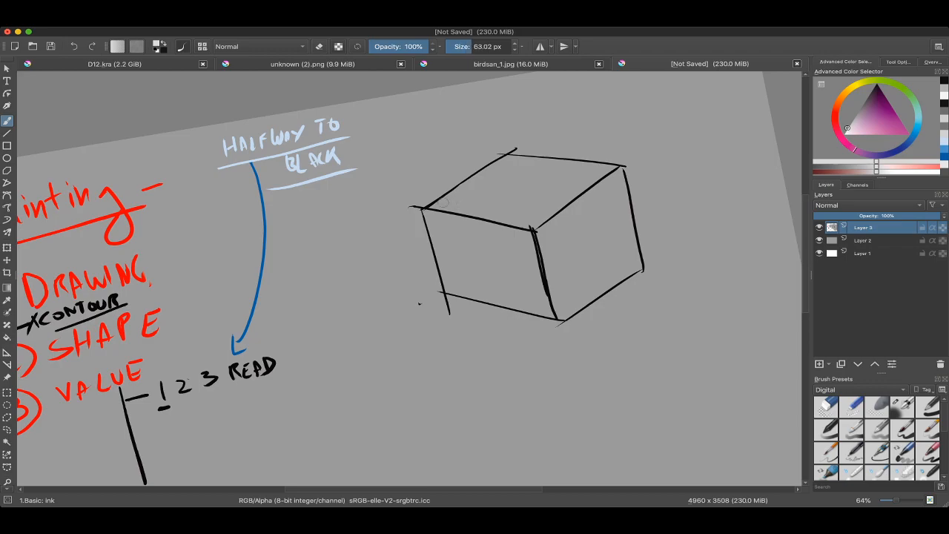
pyautogui.press('l')
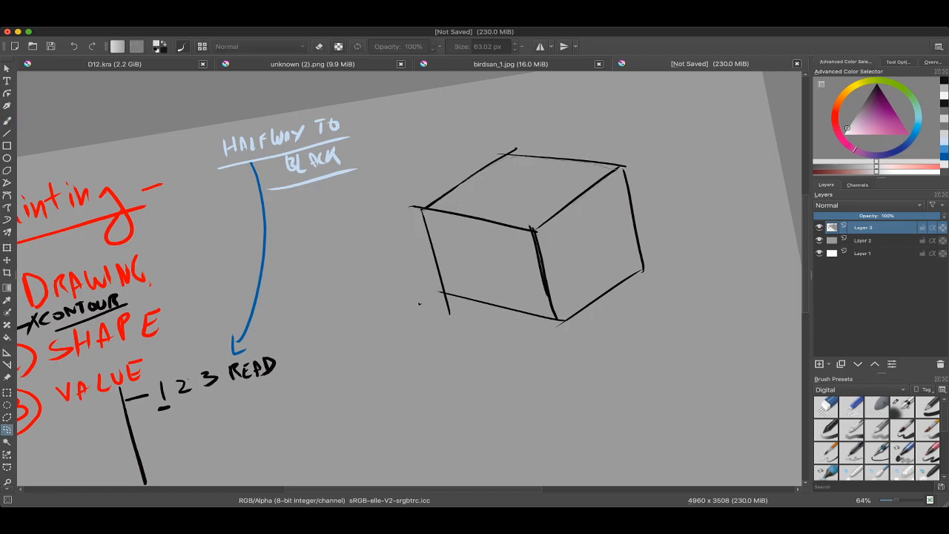
pyautogui.moveTo(445, 212)
pyautogui.mouseDown()
pyautogui.moveTo(423, 209)
pyautogui.moveTo(579, 239)
pyautogui.moveTo(560, 176)
pyautogui.moveTo(572, 178)
pyautogui.moveTo(455, 286)
pyautogui.mouseUp()
pyautogui.press('b')
pyautogui.hotkey('ctrl', 'a')
# Step: Paint the cube's top face light grey with a brush of about 118 px
pyautogui.keyDown('ctrl'); pyautogui.click(445, 344); pyautogui.keyUp('ctrl')
pyautogui.keyDown('shift'); pyautogui.moveTo(444, 344); pyautogui.dragTo(375, 345); pyautogui.keyUp('shift')
pyautogui.moveTo(481, 313)
pyautogui.mouseDown()
pyautogui.moveTo(492, 363)
pyautogui.moveTo(486, 291)
pyautogui.moveTo(438, 269)
pyautogui.moveTo(448, 296)
pyautogui.moveTo(430, 333)
pyautogui.mouseUp()
pyautogui.keyDown('ctrl'); pyautogui.click(434, 175); pyautogui.keyUp('ctrl')
pyautogui.scroll(-3, 484, 323)
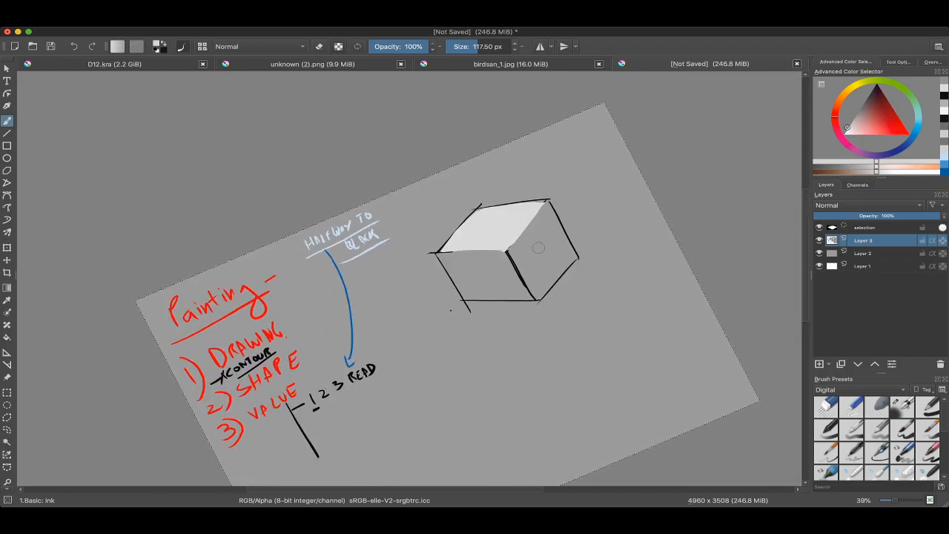
pyautogui.scroll(5, 539, 248)
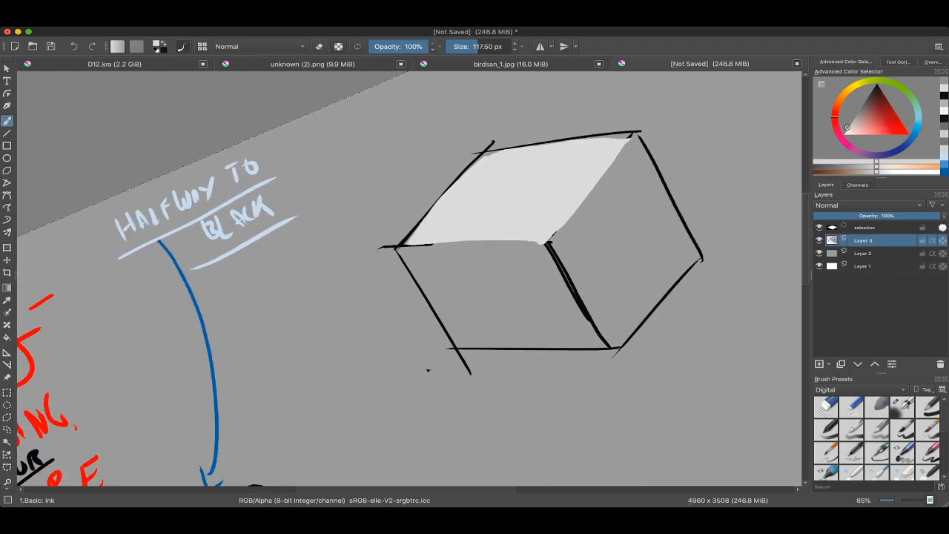
# Step: Choose a darker mid grey and fill the cube's right face with brush strokes
pyautogui.scroll(4, 562, 171)
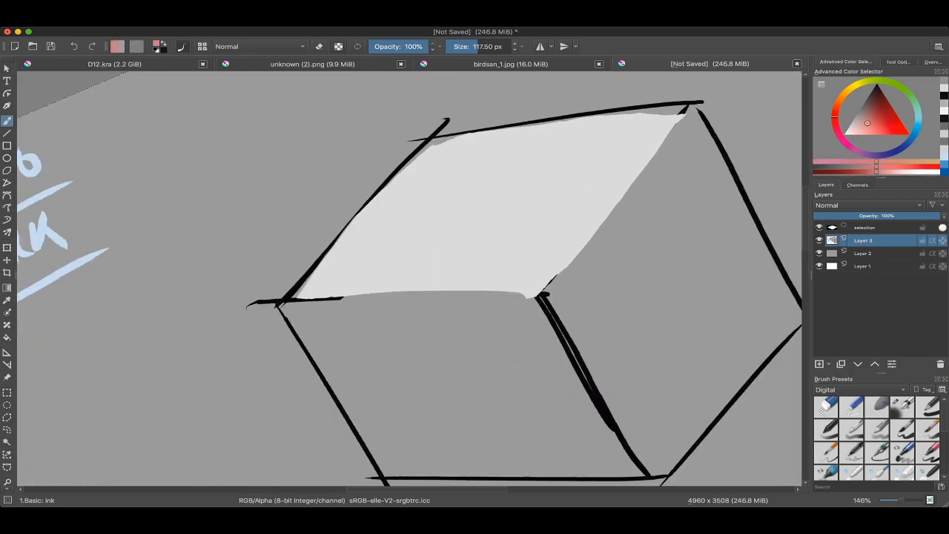
pyautogui.press('d')
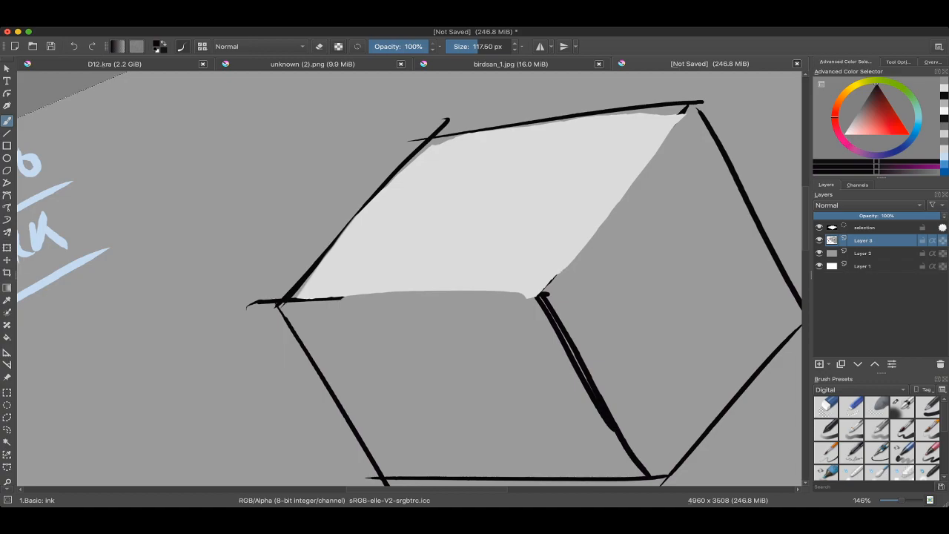
pyautogui.click(859, 110)
pyautogui.moveTo(671, 174); pyautogui.dragTo(586, 286)
pyautogui.scroll(-5, 383, 183)
pyautogui.moveTo(523, 194)
pyautogui.mouseDown()
pyautogui.moveTo(468, 238)
pyautogui.moveTo(509, 196)
pyautogui.moveTo(489, 286)
pyautogui.moveTo(527, 223)
pyautogui.moveTo(540, 243)
pyautogui.moveTo(522, 182)
pyautogui.mouseUp()
pyautogui.moveTo(522, 178)
pyautogui.mouseDown()
pyautogui.moveTo(517, 166)
pyautogui.moveTo(542, 194)
pyautogui.moveTo(560, 256)
pyautogui.moveTo(556, 204)
pyautogui.mouseUp()
pyautogui.moveTo(538, 236)
pyautogui.mouseDown()
pyautogui.moveTo(550, 222)
pyautogui.moveTo(556, 229)
pyautogui.moveTo(490, 288)
pyautogui.mouseUp()
# Step: Clean up the paint spill around the cube's right face, using the background grey with a brush of about 73 px
pyautogui.press('e')
pyautogui.scroll(-3, 559, 240)
pyautogui.scroll(6, 191, 320)
pyautogui.scroll(1, 393, 289)
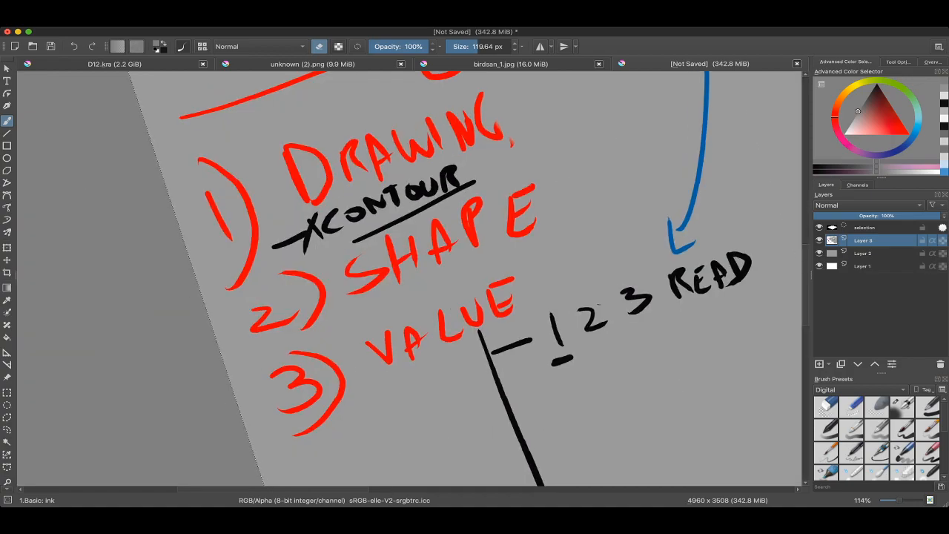
pyautogui.scroll(-4, 367, 346)
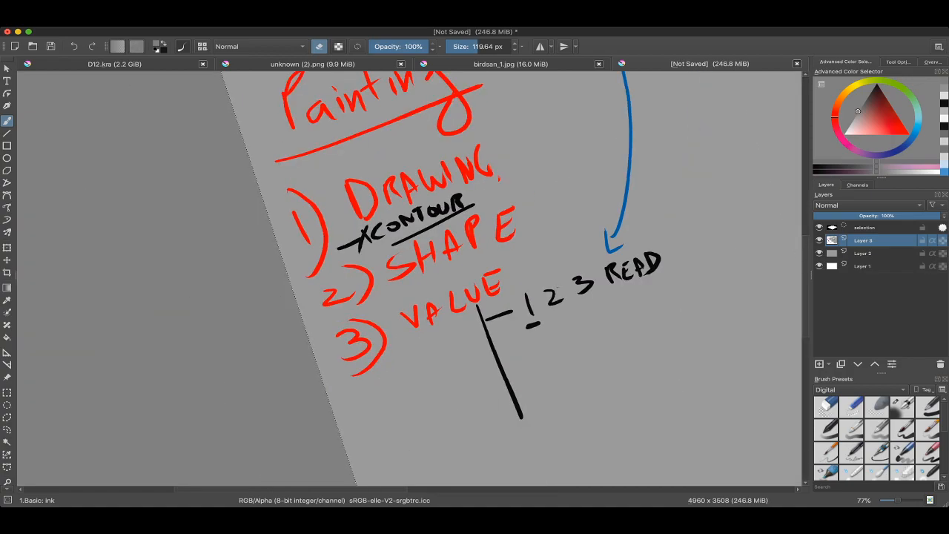
pyautogui.moveTo(367, 326); pyautogui.dragTo(427, 295)
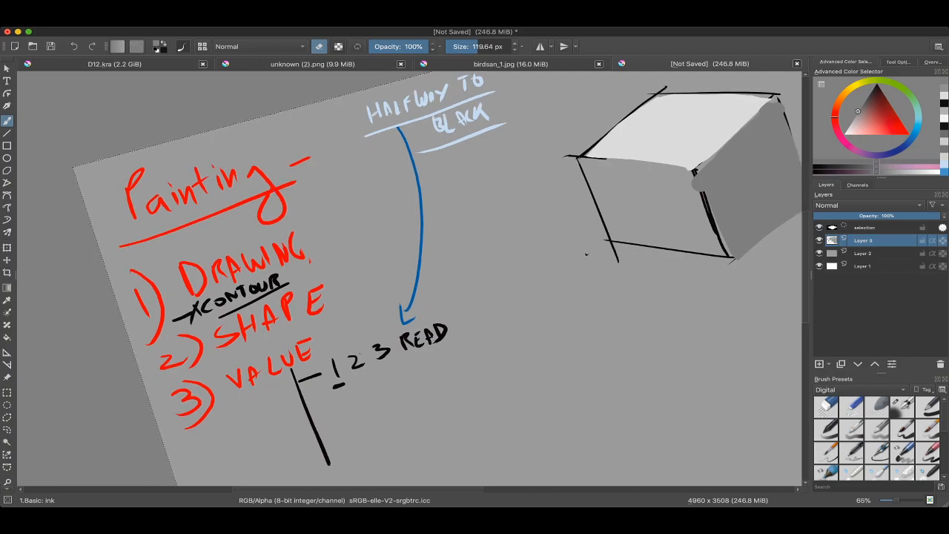
pyautogui.moveTo(672, 196)
pyautogui.mouseDown()
pyautogui.moveTo(498, 218)
pyautogui.moveTo(555, 277)
pyautogui.mouseUp()
pyautogui.keyDown('ctrl'); pyautogui.click(556, 211); pyautogui.keyUp('ctrl')
pyautogui.keyDown('ctrl'); pyautogui.click(517, 214); pyautogui.keyUp('ctrl')
pyautogui.moveTo(513, 216); pyautogui.dragTo(510, 202)
pyautogui.moveTo(719, 204); pyautogui.dragTo(720, 260)
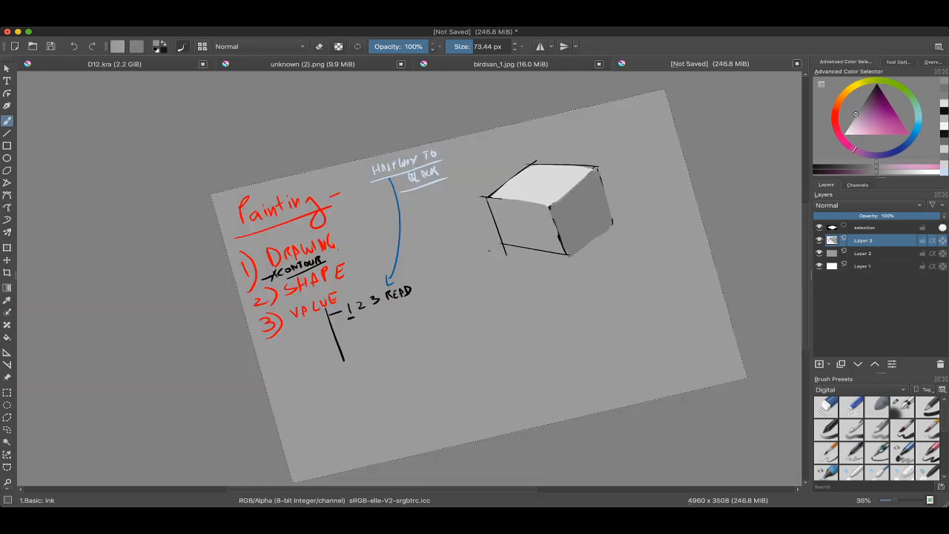
# Step: Sample the greys of the cube's top and right faces repeatedly to compare their values
pyautogui.moveTo(356, 261); pyautogui.dragTo(364, 215)
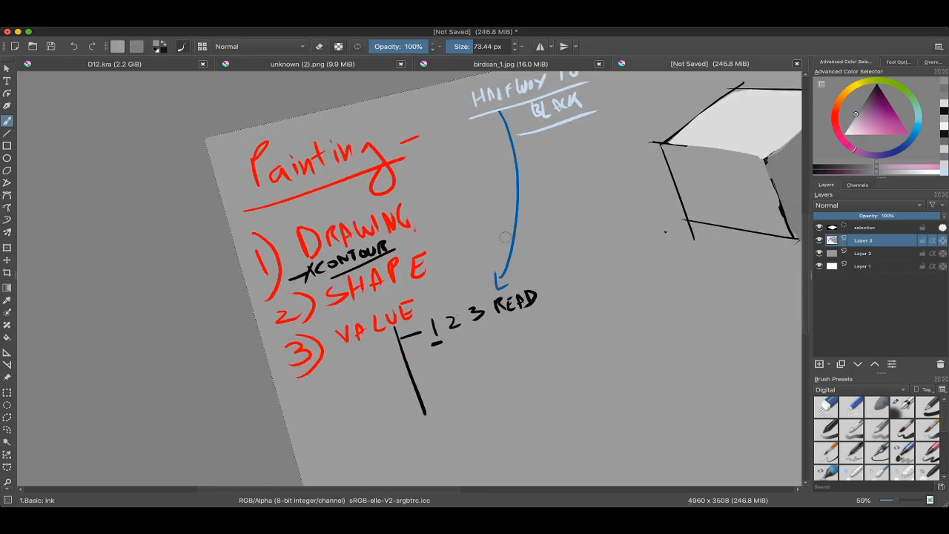
pyautogui.moveTo(194, 183); pyautogui.dragTo(194, 245)
pyautogui.moveTo(490, 167); pyautogui.dragTo(490, 89)
pyautogui.moveTo(564, 186); pyautogui.dragTo(581, 222)
pyautogui.keyDown('ctrl'); pyautogui.click(534, 201); pyautogui.keyUp('ctrl')
pyautogui.keyDown('ctrl'); pyautogui.click(494, 154); pyautogui.keyUp('ctrl')
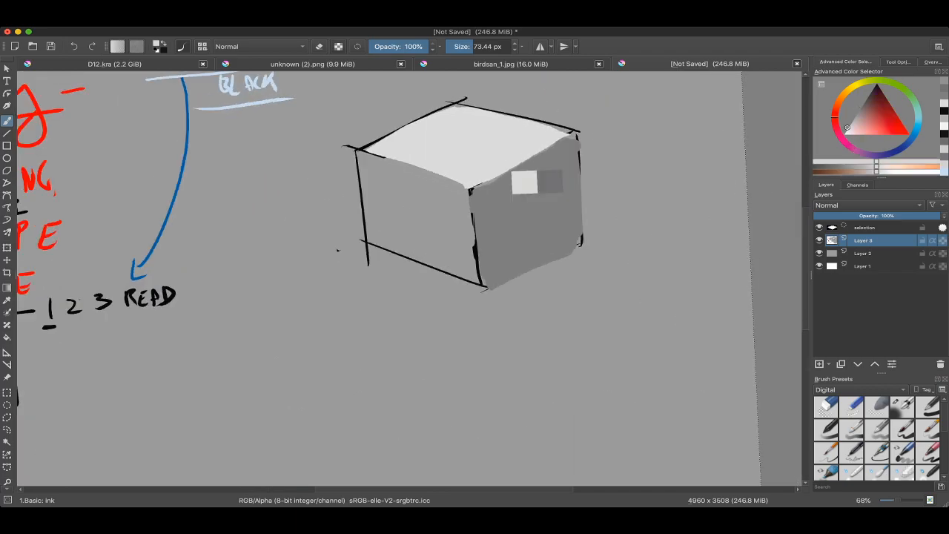
pyautogui.keyDown('ctrl'); pyautogui.click(536, 202); pyautogui.keyUp('ctrl')
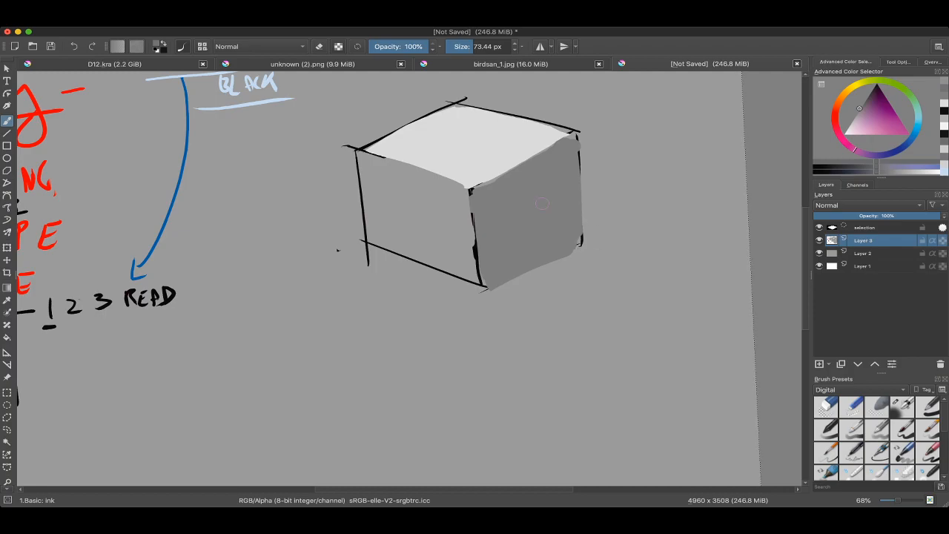
pyautogui.scroll(1, 516, 182)
pyautogui.keyDown('ctrl'); pyautogui.click(491, 147); pyautogui.keyUp('ctrl')
pyautogui.keyDown('ctrl'); pyautogui.click(537, 207); pyautogui.keyUp('ctrl')
pyautogui.keyDown('ctrl'); pyautogui.click(550, 200); pyautogui.keyUp('ctrl')
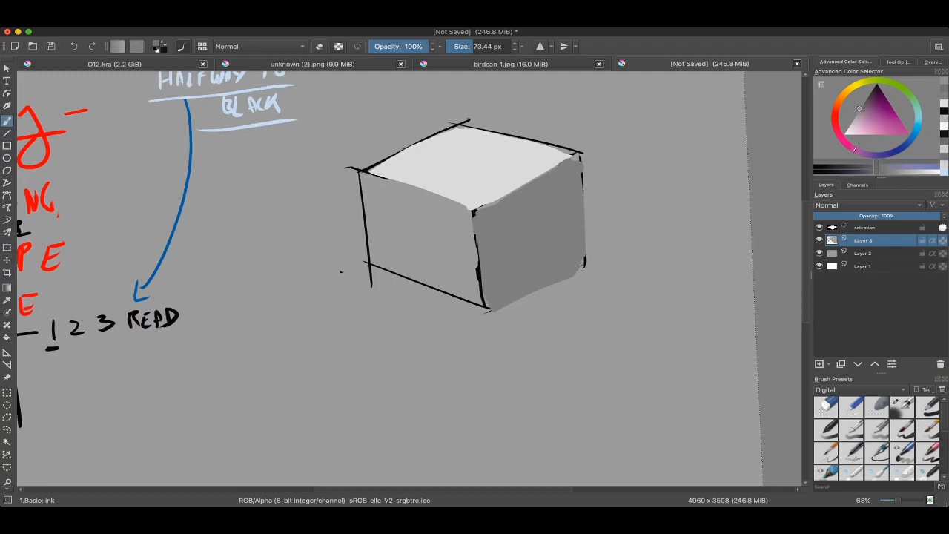
# Step: Sample the cube's left face and compare its grey with those of the top and right faces
pyautogui.moveTo(541, 202); pyautogui.dragTo(534, 224)
pyautogui.moveTo(482, 199); pyautogui.dragTo(502, 223)
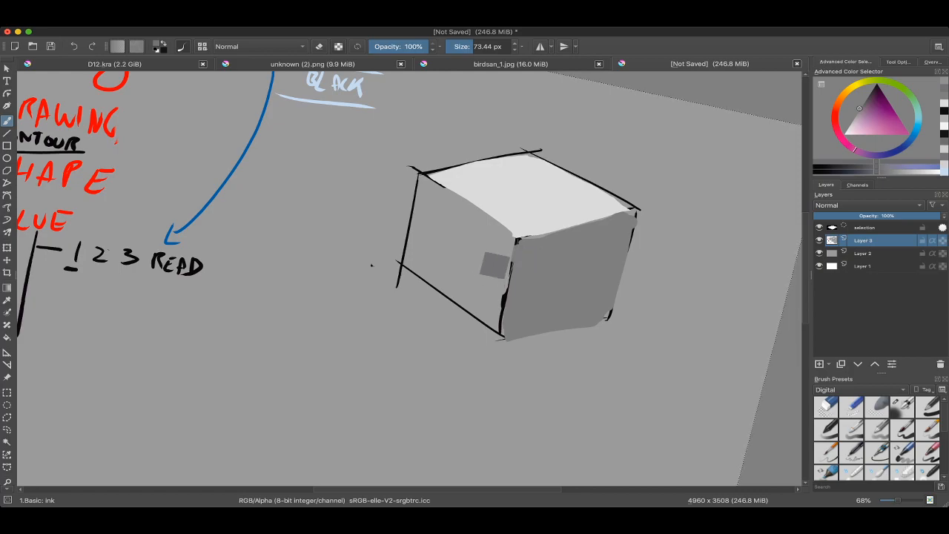
pyautogui.keyDown('ctrl'); pyautogui.click(481, 231); pyautogui.keyUp('ctrl')
pyautogui.keyDown('ctrl'); pyautogui.click(478, 240); pyautogui.keyUp('ctrl')
pyautogui.keyDown('ctrl'); pyautogui.click(515, 208); pyautogui.keyUp('ctrl')
pyautogui.keyDown('ctrl'); pyautogui.click(521, 252); pyautogui.keyUp('ctrl')
# Step: Try a light grey stroke on the cube's left face and undo it
pyautogui.keyDown('ctrl'); pyautogui.click(548, 223); pyautogui.keyUp('ctrl')
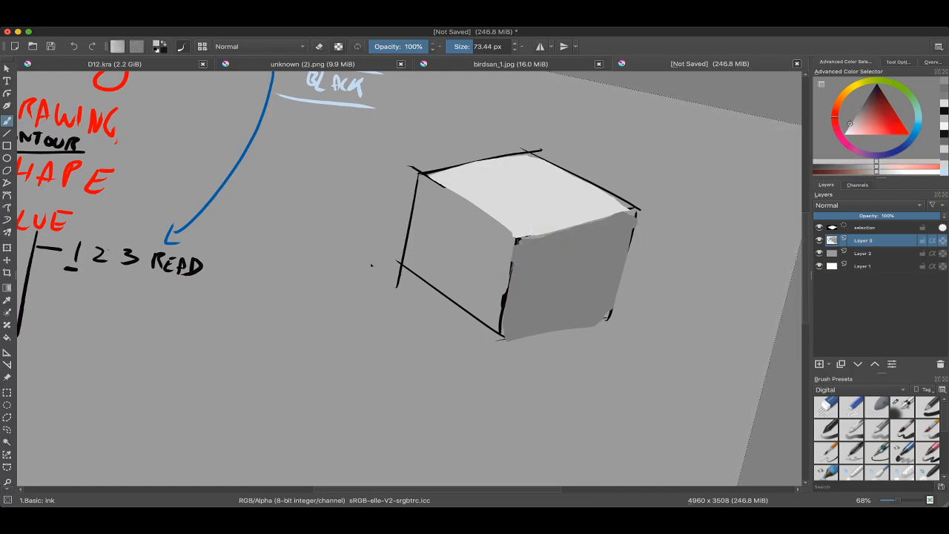
pyautogui.moveTo(428, 204); pyautogui.dragTo(418, 271)
pyautogui.hotkey('ctrl', 'z')
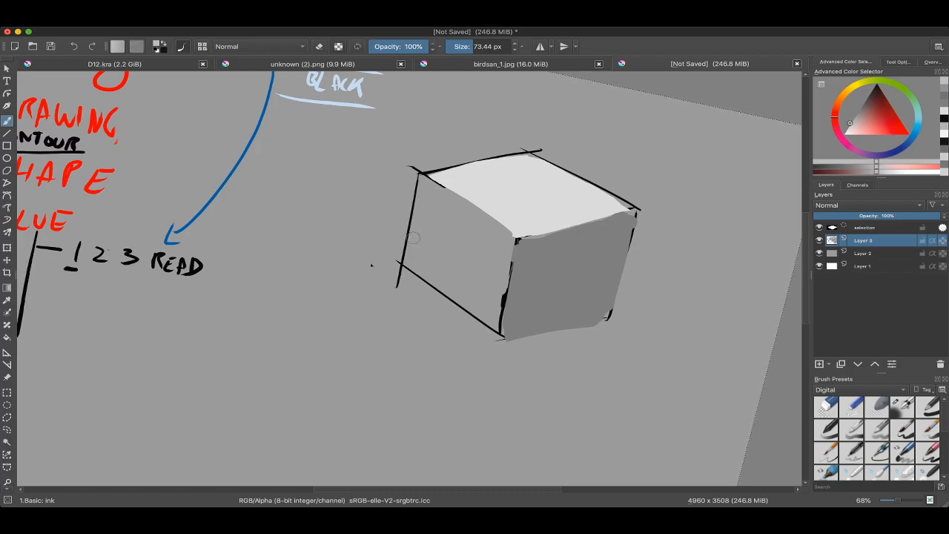
# Step: Select the cube's left face with a polygonal selection, fill it with light grey and extend the selection to the whole canvas
pyautogui.press('l')
pyautogui.click(7, 417)
pyautogui.click(399, 263)
pyautogui.press('b')
pyautogui.moveTo(377, 302); pyautogui.dragTo(430, 274)
pyautogui.moveTo(482, 188)
pyautogui.mouseDown()
pyautogui.moveTo(493, 217)
pyautogui.moveTo(434, 253)
pyautogui.moveTo(432, 274)
pyautogui.moveTo(437, 197)
pyautogui.mouseUp()
pyautogui.hotkey('ctrl', 'a')
# Step: Touch up the edge between the cube's left and top faces in light grey with a brush of about 29 px
pyautogui.press('6')
pyautogui.press('6')
pyautogui.moveTo(509, 271); pyautogui.dragTo(517, 270)
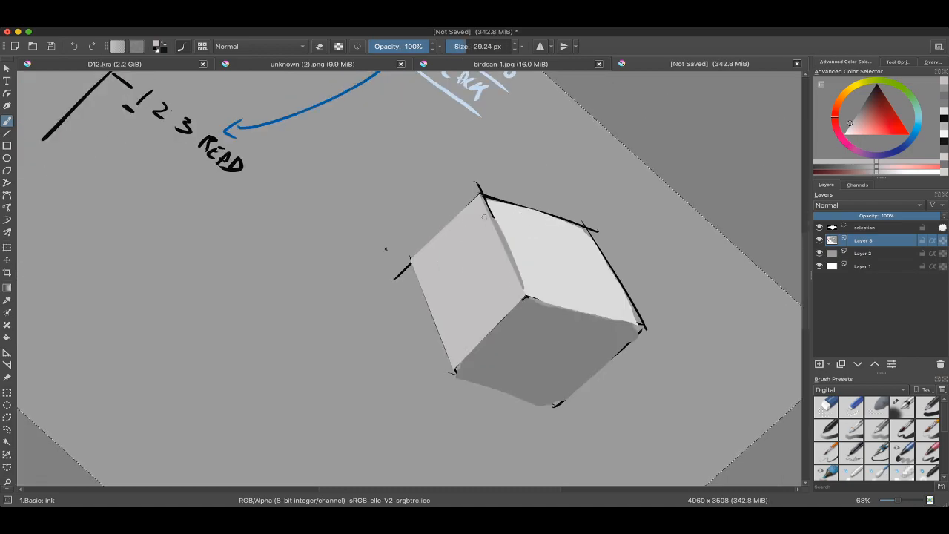
pyautogui.moveTo(487, 205)
pyautogui.mouseDown()
pyautogui.moveTo(520, 283)
pyautogui.moveTo(510, 255)
pyautogui.moveTo(511, 278)
pyautogui.mouseUp()
pyautogui.press('4')
pyautogui.press('4')
pyautogui.press('4')
pyautogui.scroll(-2, 451, 241)
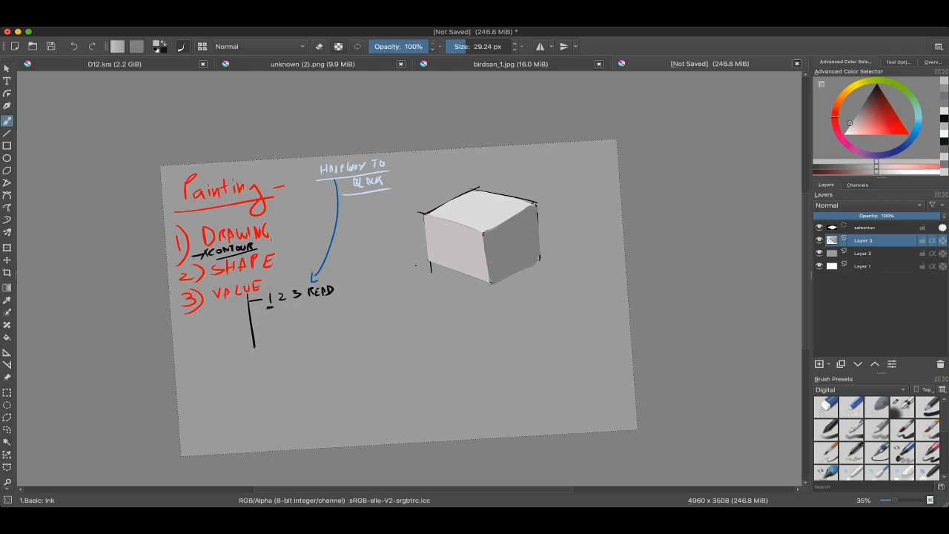
pyautogui.scroll(5, 481, 222)
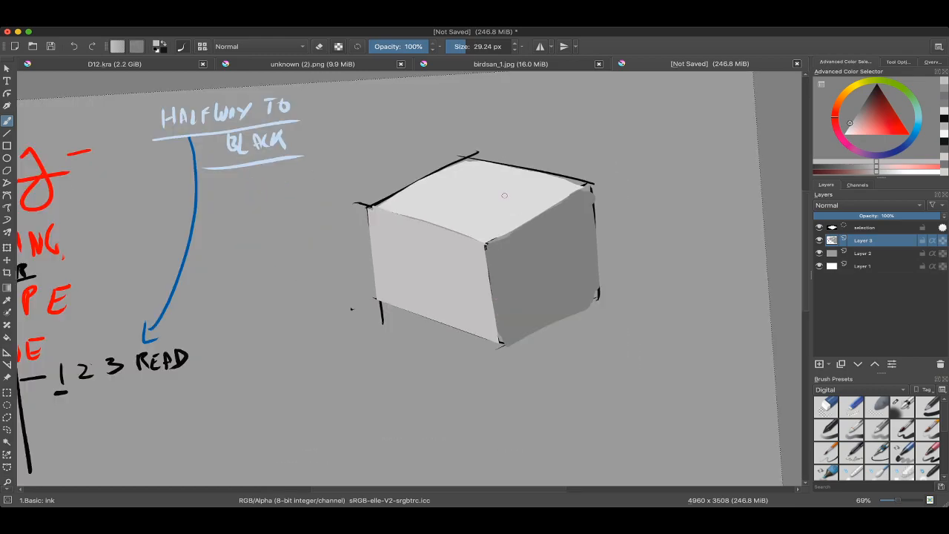
pyautogui.moveTo(482, 256); pyautogui.dragTo(490, 223)
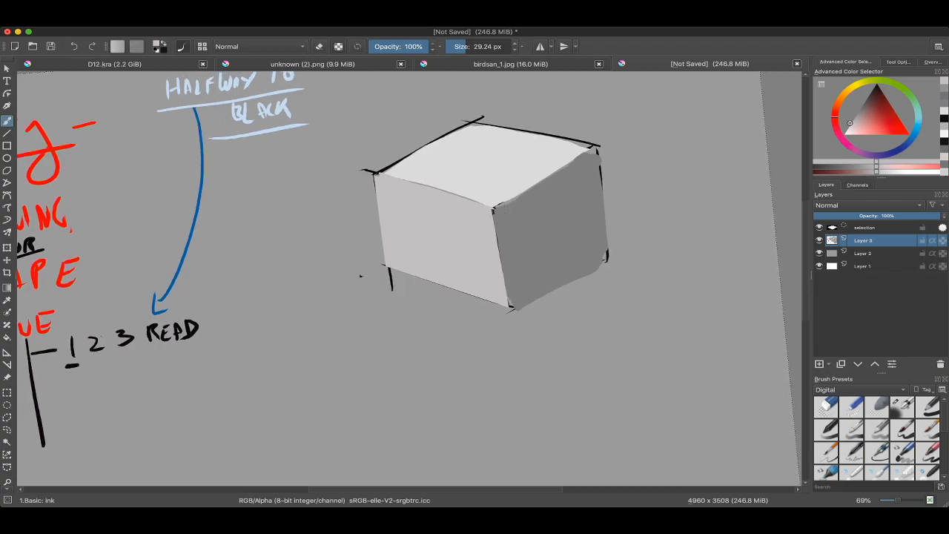
pyautogui.moveTo(635, 182); pyautogui.dragTo(648, 133)
# Step: Draw black graph axes with arrowheads below the cube, using a brush of about 34 px
pyautogui.press('d')
pyautogui.scroll(-5, 591, 241)
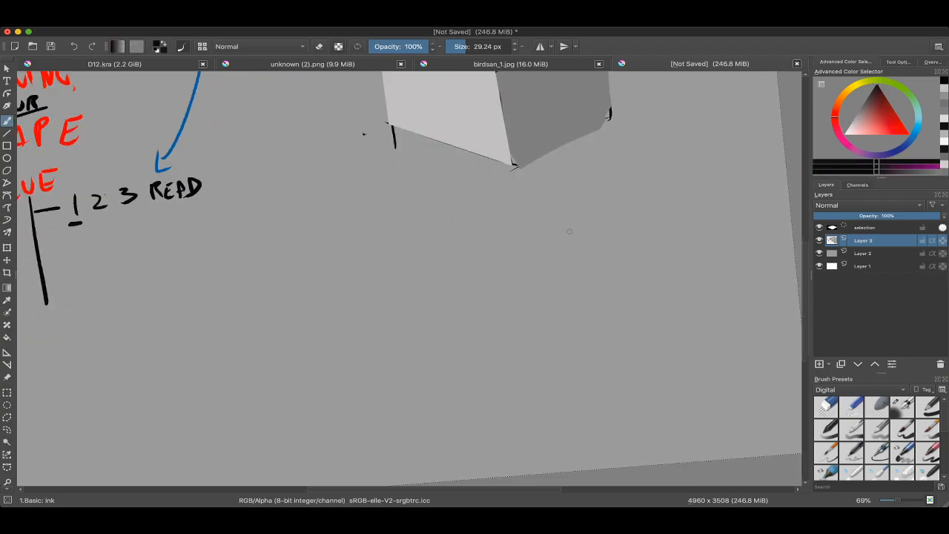
pyautogui.scroll(-3, 514, 256)
pyautogui.press(']')
pyautogui.moveTo(458, 217)
pyautogui.mouseDown()
pyautogui.moveTo(473, 378)
pyautogui.moveTo(700, 355)
pyautogui.mouseUp()
pyautogui.press('v')
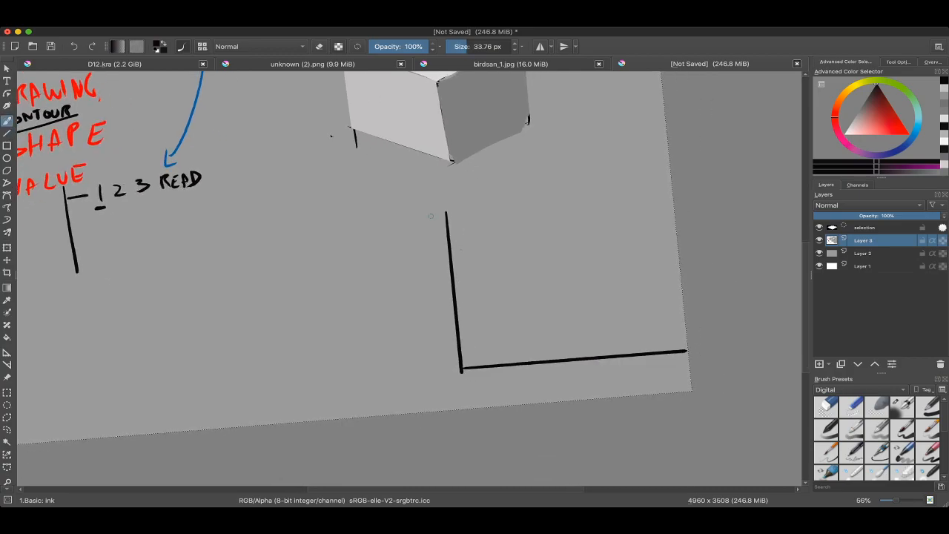
pyautogui.moveTo(461, 250); pyautogui.dragTo(358, 216)
pyautogui.moveTo(565, 306); pyautogui.dragTo(574, 338)
pyautogui.moveTo(577, 289); pyautogui.dragTo(561, 320)
pyautogui.moveTo(497, 211); pyautogui.dragTo(516, 261)
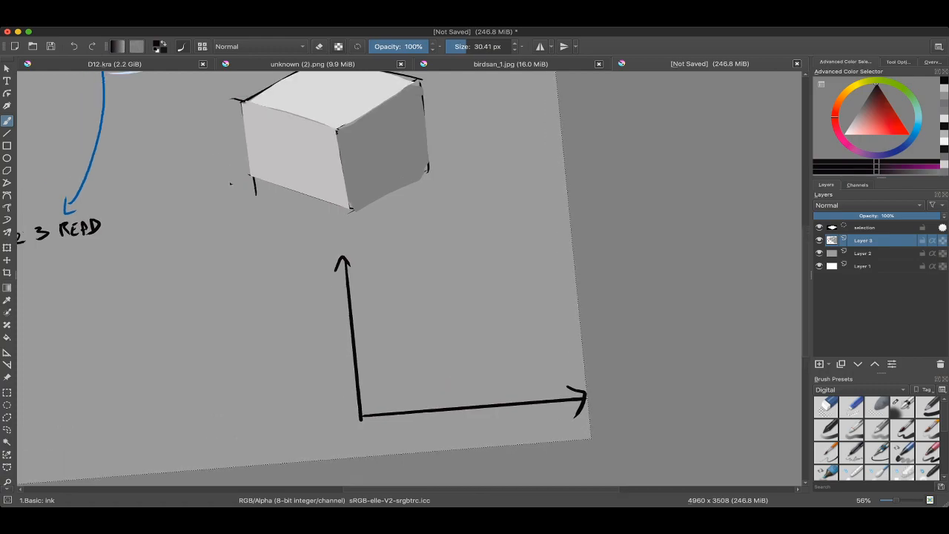
# Step: Draw a black arc beside the graph with three downward light arrows above it
pyautogui.keyDown('ctrl'); pyautogui.click(370, 96); pyautogui.keyUp('ctrl')
pyautogui.moveTo(417, 304)
pyautogui.mouseDown()
pyautogui.moveTo(379, 249)
pyautogui.moveTo(444, 237)
pyautogui.moveTo(383, 236)
pyautogui.mouseUp()
pyautogui.keyDown('ctrl'); pyautogui.click(414, 211); pyautogui.keyUp('ctrl')
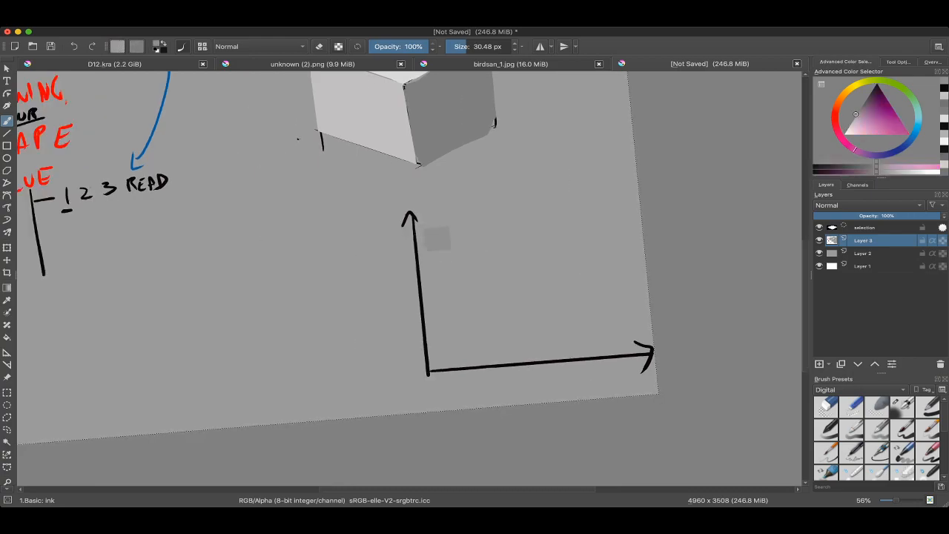
pyautogui.keyDown('ctrl'); pyautogui.click(414, 235); pyautogui.keyUp('ctrl')
pyautogui.moveTo(258, 254)
pyautogui.mouseDown()
pyautogui.moveTo(331, 269)
pyautogui.moveTo(358, 335)
pyautogui.mouseUp()
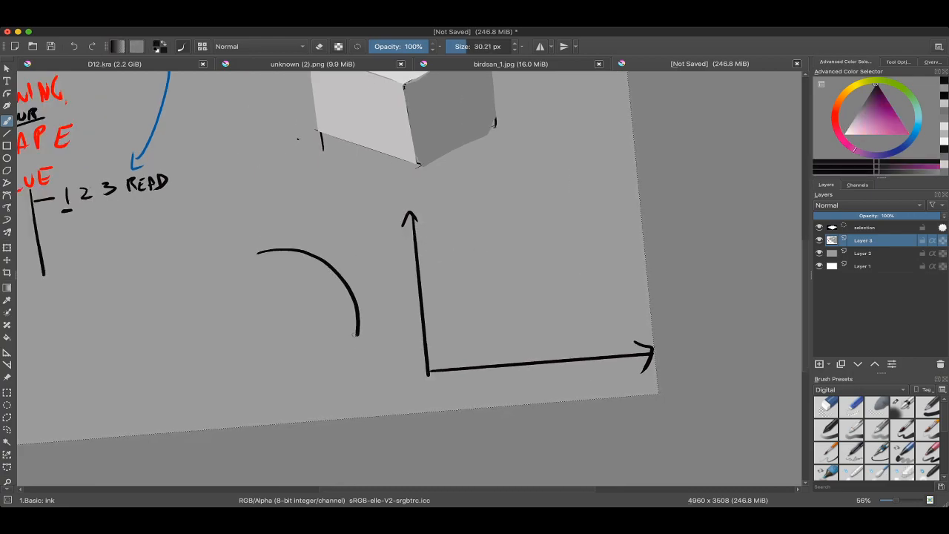
pyautogui.moveTo(403, 220); pyautogui.dragTo(368, 227)
pyautogui.moveTo(236, 161)
pyautogui.mouseDown()
pyautogui.moveTo(252, 175)
pyautogui.moveTo(260, 256)
pyautogui.moveTo(270, 243)
pyautogui.mouseUp()
pyautogui.moveTo(285, 183)
pyautogui.mouseDown()
pyautogui.moveTo(291, 258)
pyautogui.moveTo(297, 249)
pyautogui.mouseUp()
pyautogui.moveTo(305, 191)
pyautogui.mouseDown()
pyautogui.moveTo(310, 259)
pyautogui.moveTo(319, 252)
pyautogui.moveTo(316, 210)
pyautogui.mouseUp()
pyautogui.moveTo(438, 391)
pyautogui.mouseDown()
pyautogui.moveTo(564, 373)
pyautogui.moveTo(573, 397)
pyautogui.mouseUp()
pyautogui.moveTo(261, 268)
pyautogui.mouseDown()
pyautogui.moveTo(308, 287)
pyautogui.moveTo(323, 315)
pyautogui.mouseUp()
pyautogui.moveTo(445, 303); pyautogui.dragTo(451, 282)
pyautogui.hotkey('ctrl', 'z')
pyautogui.hotkey('ctrl', 'z')
pyautogui.press('6')
pyautogui.hotkey('ctrl', 'z')
# Step: Plot a light grey falloff curve with a steep drop on the graph, circle the drop and mark its point on the arc
pyautogui.keyDown('ctrl'); pyautogui.click(291, 159); pyautogui.keyUp('ctrl')
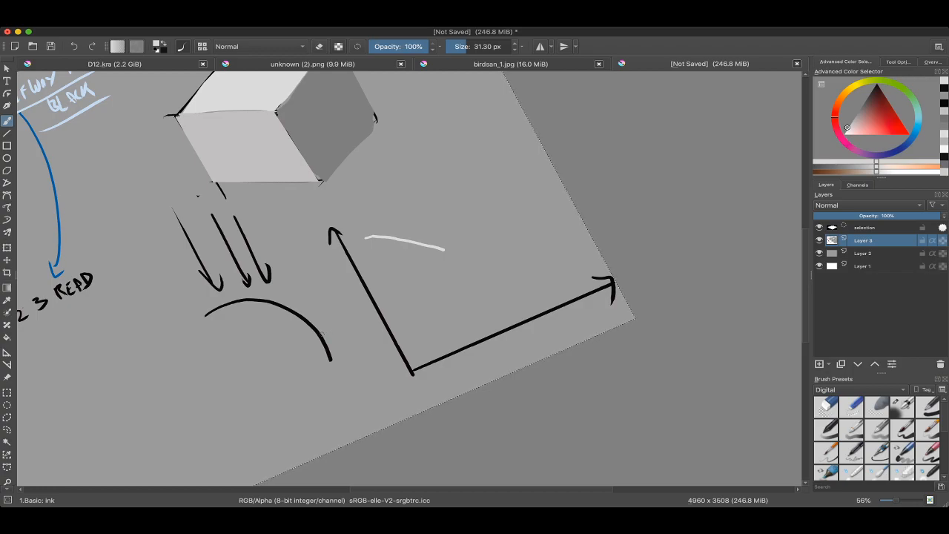
pyautogui.moveTo(321, 331)
pyautogui.mouseDown()
pyautogui.moveTo(338, 331)
pyautogui.moveTo(311, 340)
pyautogui.mouseUp()
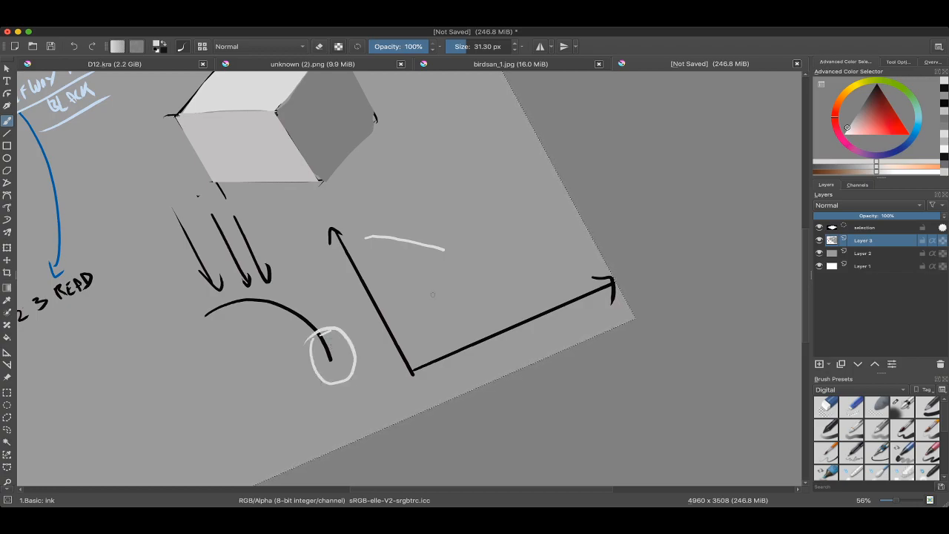
pyautogui.hotkey('ctrl', 'z')
pyautogui.moveTo(447, 251); pyautogui.dragTo(433, 253)
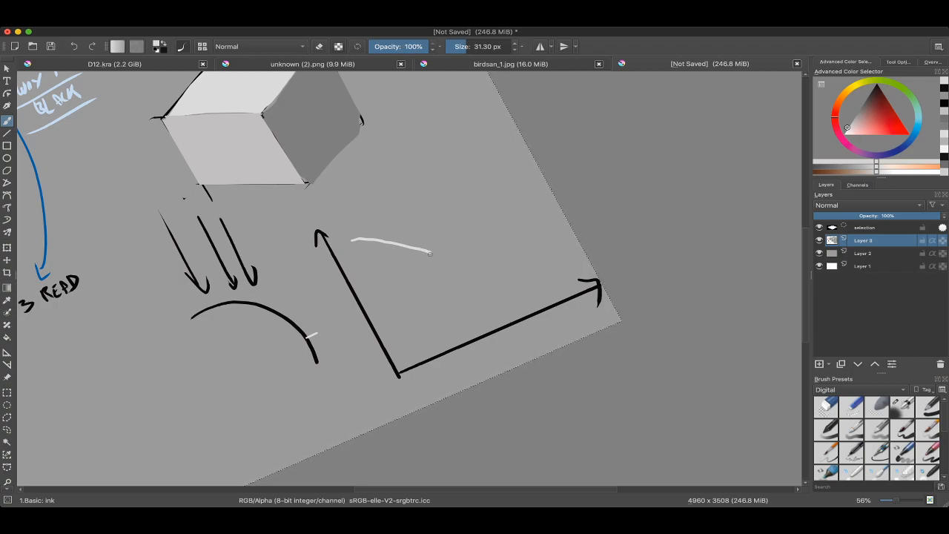
pyautogui.moveTo(430, 253); pyautogui.dragTo(441, 287)
pyautogui.moveTo(436, 241)
pyautogui.mouseDown()
pyautogui.moveTo(418, 298)
pyautogui.moveTo(433, 243)
pyautogui.mouseUp()
pyautogui.moveTo(515, 276)
pyautogui.mouseDown()
pyautogui.moveTo(515, 292)
pyautogui.moveTo(434, 247)
pyautogui.mouseUp()
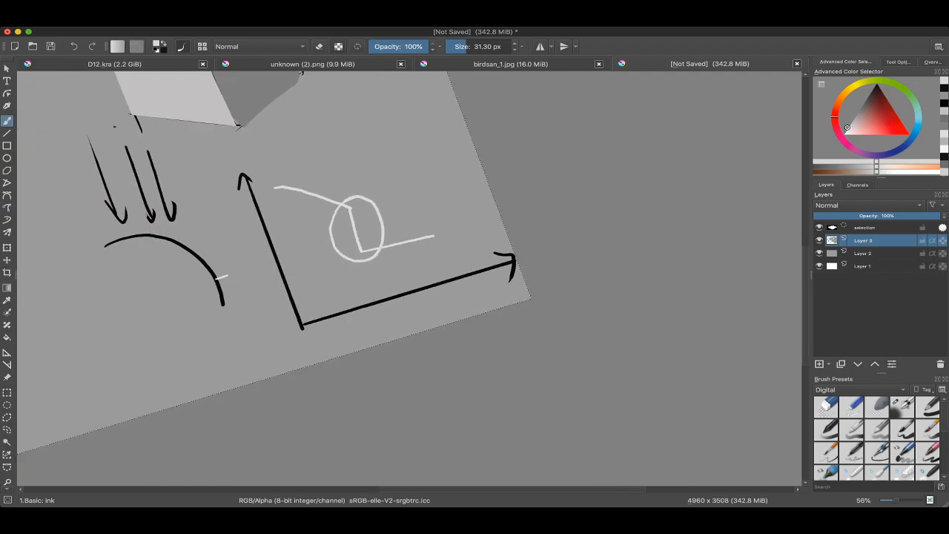
# Step: Draw a black arrow pointing at the circled drop and label it with an underlined "SLD", using a brush of about 23 px
pyautogui.keyDown('ctrl'); pyautogui.click(514, 265); pyautogui.keyUp('ctrl')
pyautogui.moveTo(514, 266); pyautogui.dragTo(569, 290)
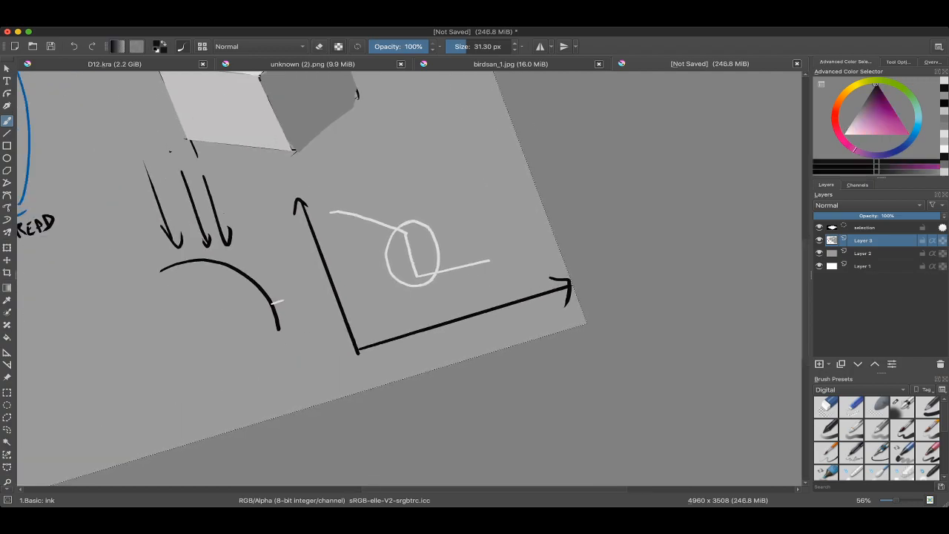
pyautogui.scroll(3, 415, 252)
pyautogui.moveTo(443, 213); pyautogui.dragTo(421, 269)
pyautogui.moveTo(468, 195); pyautogui.dragTo(455, 216)
pyautogui.moveTo(492, 185)
pyautogui.mouseDown()
pyautogui.moveTo(497, 207)
pyautogui.moveTo(522, 198)
pyautogui.moveTo(491, 215)
pyautogui.mouseUp()
pyautogui.scroll(-3, 488, 211)
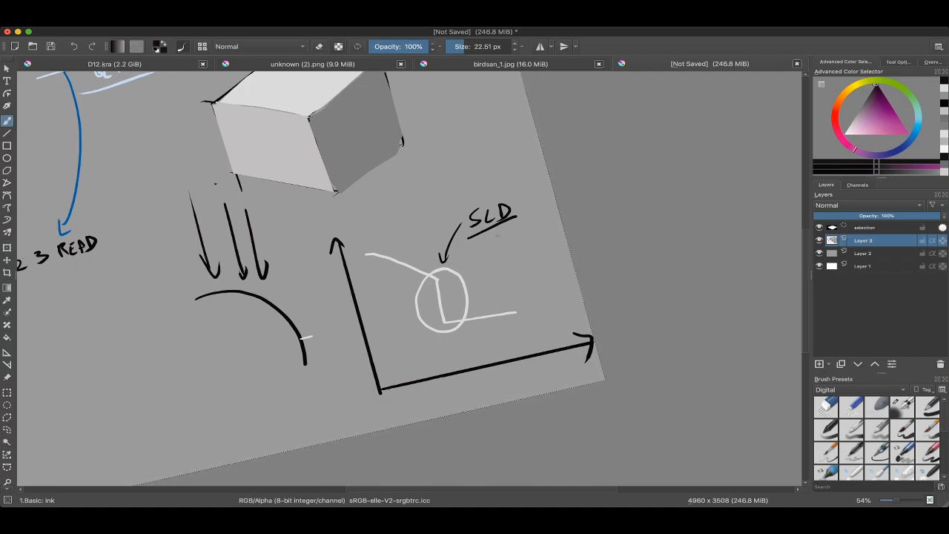
pyautogui.press('super+Tab')
pyautogui.press('super+Tab')
pyautogui.press('super+Tab')
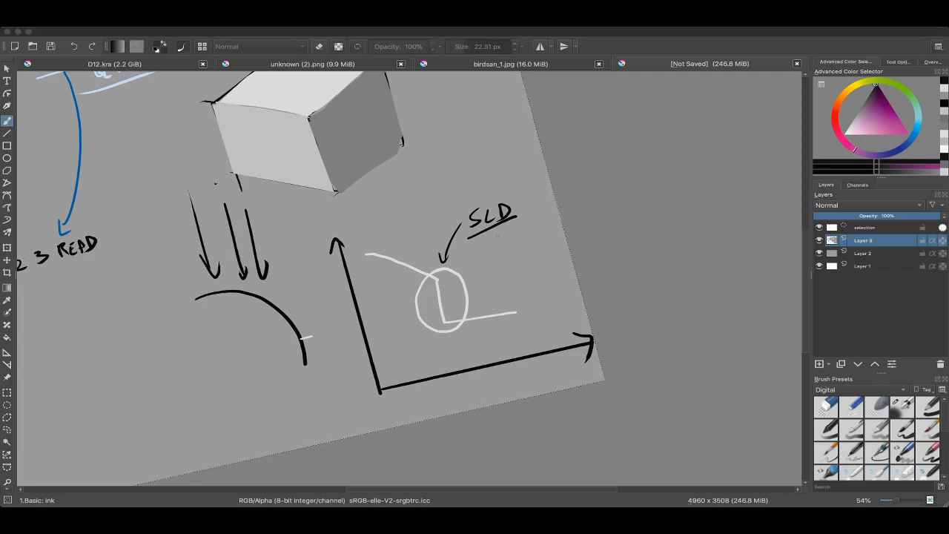
pyautogui.press('super+Tab')
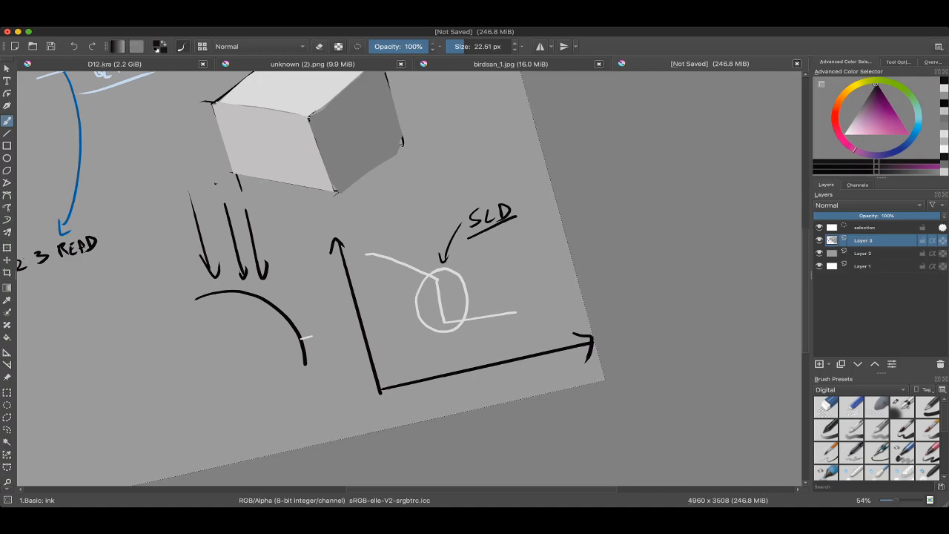
pyautogui.scroll(-2, 473, 219)
pyautogui.scroll(2, 473, 220)
pyautogui.moveTo(478, 194)
pyautogui.mouseDown()
pyautogui.moveTo(475, 258)
pyautogui.moveTo(472, 208)
pyautogui.moveTo(451, 247)
pyautogui.moveTo(478, 249)
pyautogui.moveTo(433, 265)
pyautogui.mouseUp()
pyautogui.scroll(-1, 472, 211)
pyautogui.scroll(-2, 472, 211)
pyautogui.hotkey('ctrl', 'z')
pyautogui.scroll(2, 454, 244)
pyautogui.scroll(1, 259, 282)
# Step: Clear the selection and draw a curved black arrow from "HALFWAY TO BLACK" around the cube to "SLD"
pyautogui.hotkey('ctrl', 'shift', 'a')
pyautogui.moveTo(250, 126)
pyautogui.mouseDown()
pyautogui.moveTo(376, 138)
pyautogui.moveTo(437, 199)
pyautogui.moveTo(448, 268)
pyautogui.mouseUp()
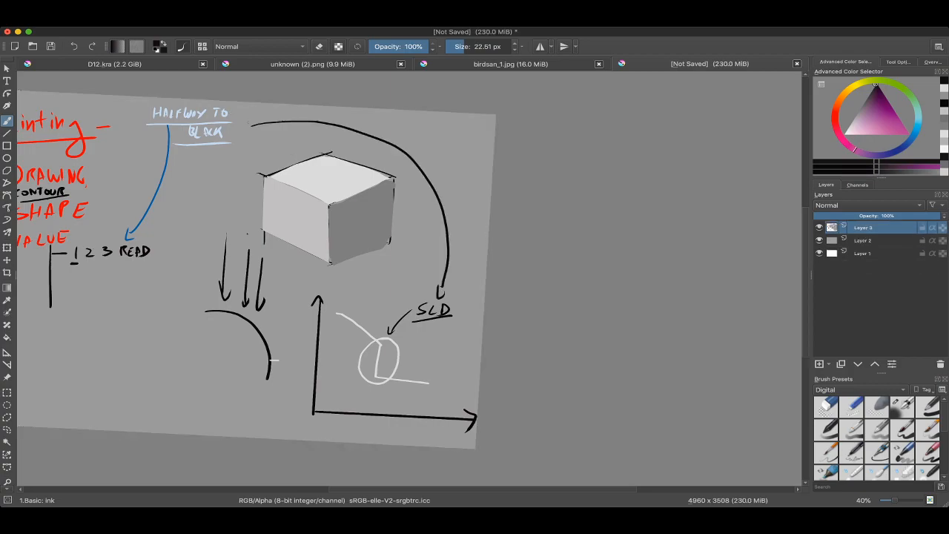
pyautogui.moveTo(253, 222); pyautogui.dragTo(248, 233)
# Step: Try black circles around the "HALFWAY TO BLACK" and "SLD" labels and undo them
pyautogui.moveTo(153, 113)
pyautogui.mouseDown()
pyautogui.moveTo(236, 147)
pyautogui.moveTo(170, 119)
pyautogui.mouseUp()
pyautogui.moveTo(425, 295); pyautogui.dragTo(453, 288)
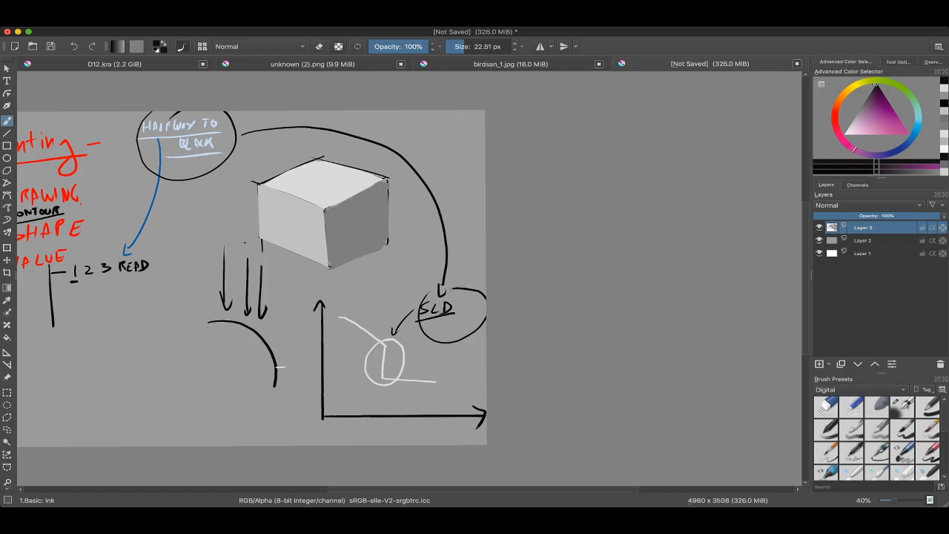
pyautogui.hotkey('ctrl', 'z')
pyautogui.hotkey('ctrl', 'z')
pyautogui.hscroll(-1, 268, 297)
pyautogui.scroll(4, 119, 158)
pyautogui.scroll(-3, 475, 282)
pyautogui.moveTo(623, 356); pyautogui.dragTo(427, 229)
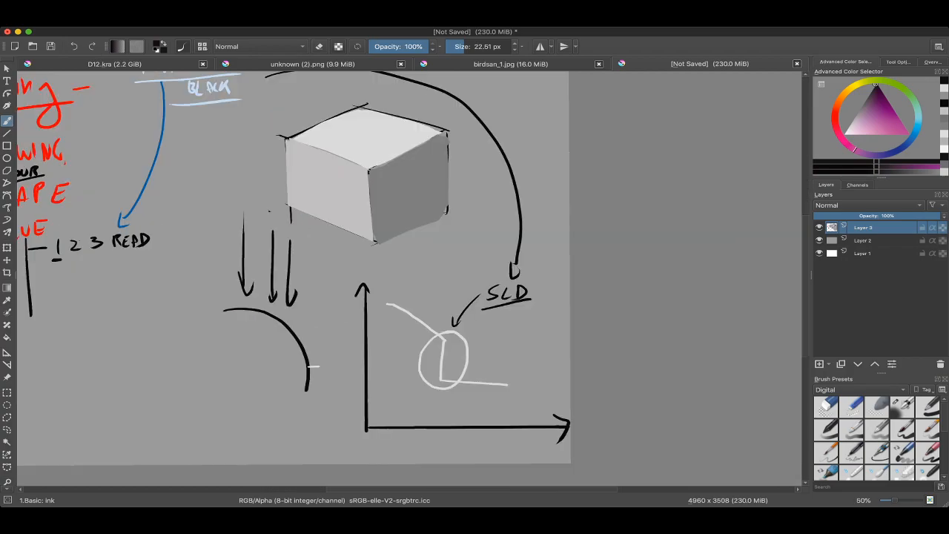
pyautogui.scroll(3, 494, 281)
pyautogui.moveTo(493, 273)
pyautogui.mouseDown()
pyautogui.moveTo(467, 329)
pyautogui.moveTo(521, 264)
pyautogui.mouseUp()
pyautogui.scroll(-3, 408, 282)
pyautogui.hotkey('ctrl', 'z')
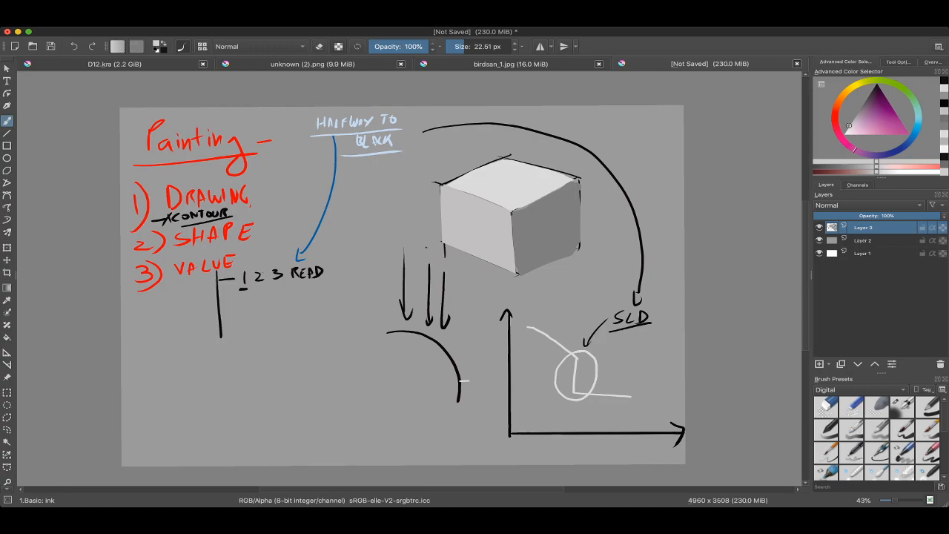
# Step: Try circling "SLD" in black with a thinner brush of about 14 px and undo the circle
pyautogui.moveTo(849, 125)
pyautogui.mouseDown()
pyautogui.moveTo(861, 107)
pyautogui.moveTo(855, 116)
pyautogui.mouseUp()
pyautogui.scroll(-1, 648, 236)
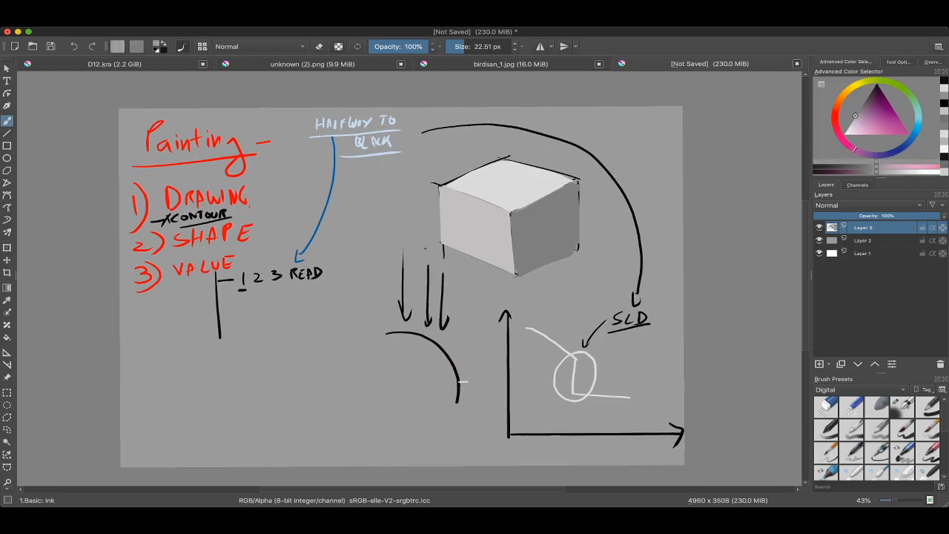
pyautogui.scroll(4, 577, 225)
pyautogui.keyDown('ctrl'); pyautogui.click(517, 248); pyautogui.keyUp('ctrl')
pyautogui.moveTo(505, 263); pyautogui.dragTo(444, 320)
pyautogui.scroll(-2, 468, 305)
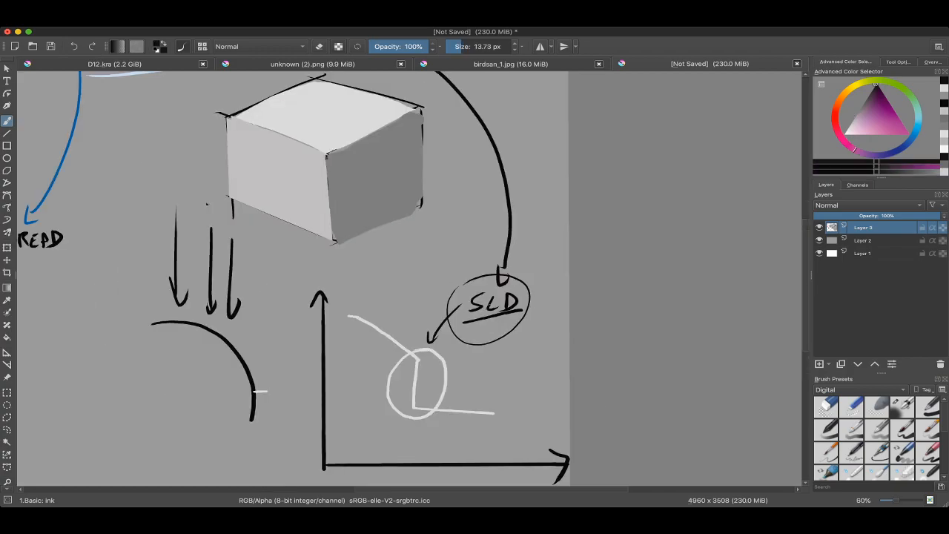
pyautogui.hotkey('ctrl', 'z')
pyautogui.scroll(-3, 519, 333)
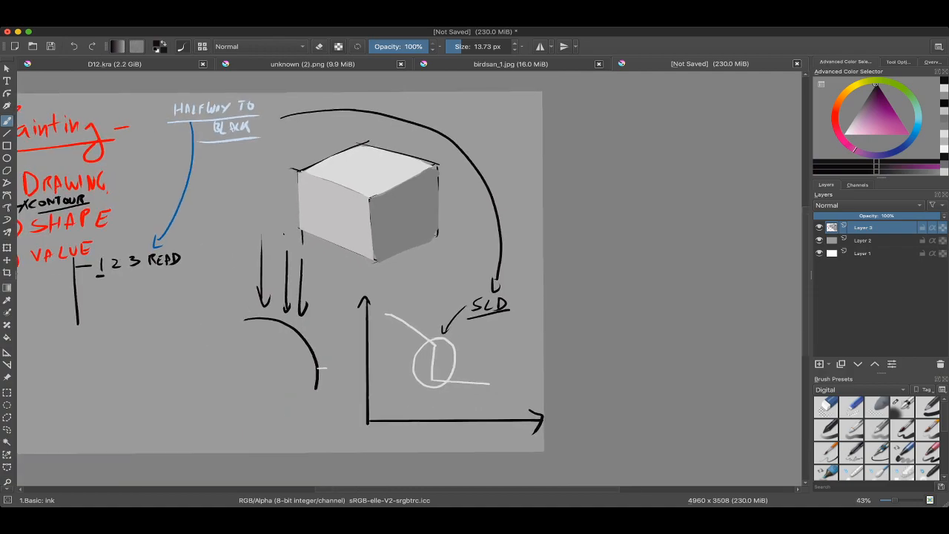
pyautogui.scroll(2, 505, 286)
pyautogui.moveTo(439, 301)
pyautogui.mouseDown()
pyautogui.moveTo(464, 392)
pyautogui.moveTo(441, 302)
pyautogui.mouseUp()
pyautogui.moveTo(441, 311)
pyautogui.mouseDown()
pyautogui.moveTo(560, 239)
pyautogui.moveTo(524, 221)
pyautogui.mouseUp()
pyautogui.hotkey('ctrl', 'z')
# Step: Draw a roughly circular elliptical selection beside the graph's circled drop, below the "SLD" label
pyautogui.click(7, 405)
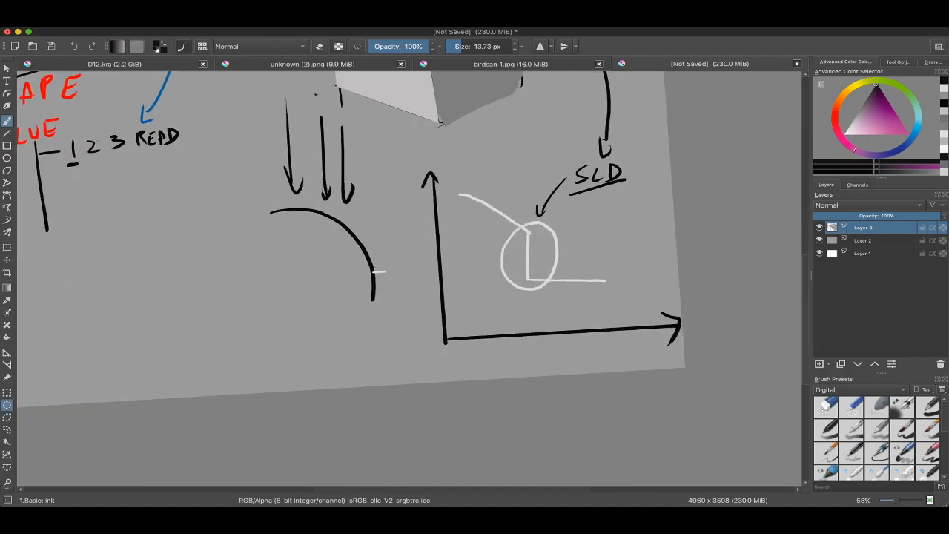
pyautogui.moveTo(558, 259); pyautogui.dragTo(494, 265)
pyautogui.scroll(3, 494, 265)
pyautogui.moveTo(558, 204); pyautogui.dragTo(631, 272)
pyautogui.scroll(3, 668, 222)
# Step: Fill the circular selection with the curve's light grey, using the Airbrush Soft preset at about 600 px
pyautogui.press('b')
pyautogui.rightClick(448, 238)
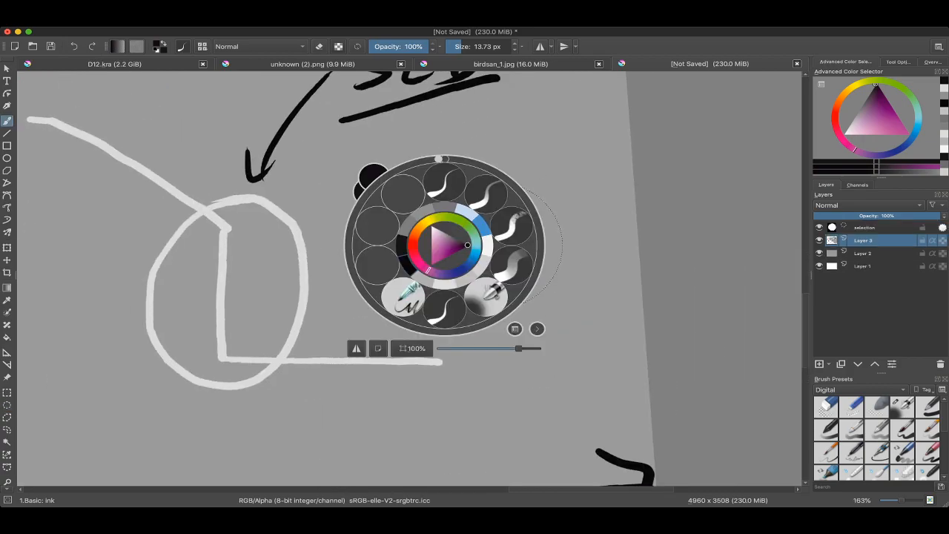
pyautogui.click(531, 279)
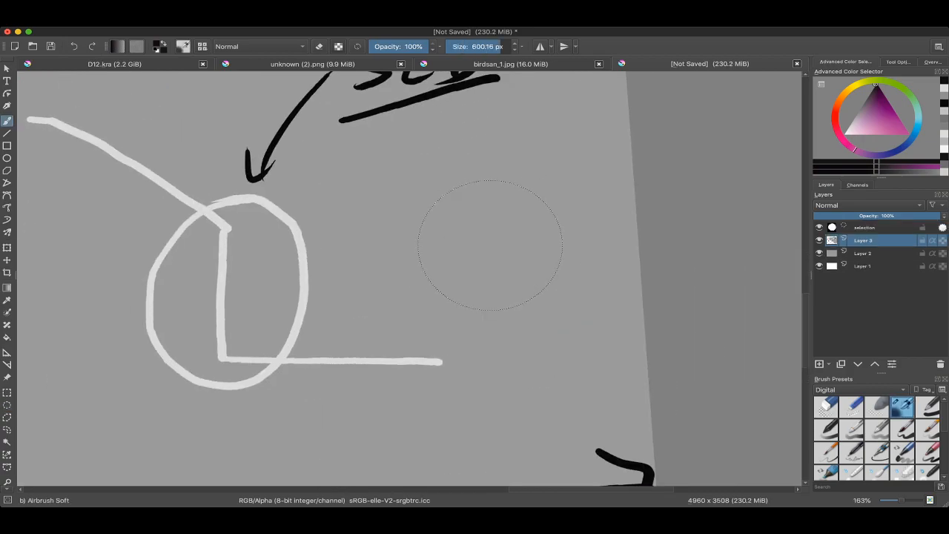
pyautogui.keyDown('ctrl'); pyautogui.click(319, 359); pyautogui.keyUp('ctrl')
pyautogui.moveTo(455, 218)
pyautogui.mouseDown()
pyautogui.moveTo(480, 233)
pyautogui.moveTo(532, 203)
pyautogui.moveTo(462, 232)
pyautogui.mouseUp()
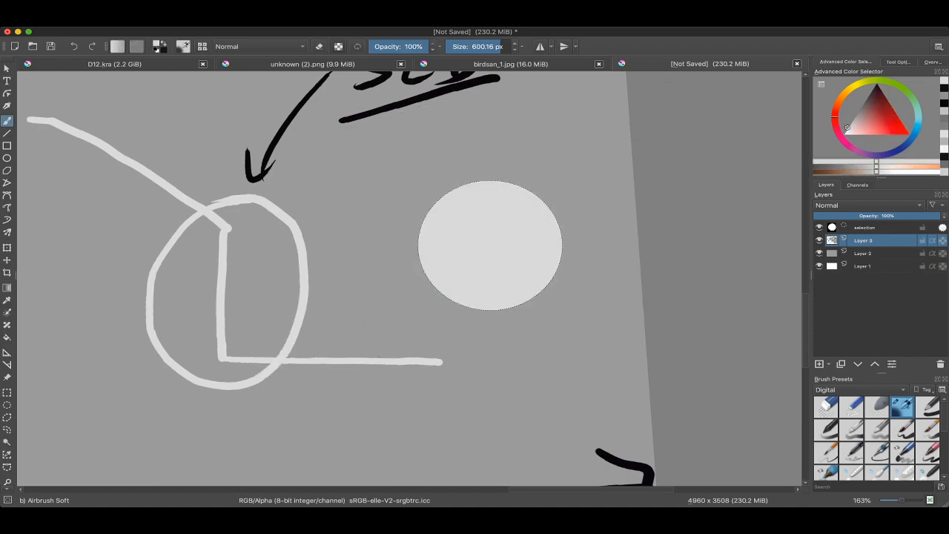
# Step: Try soft grey shading on one side of the light circle with a brush of about 56 px and undo it
pyautogui.keyDown('ctrl'); pyautogui.click(667, 223); pyautogui.keyUp('ctrl')
pyautogui.moveTo(608, 222)
pyautogui.mouseDown()
pyautogui.moveTo(636, 211)
pyautogui.moveTo(367, 211)
pyautogui.mouseUp()
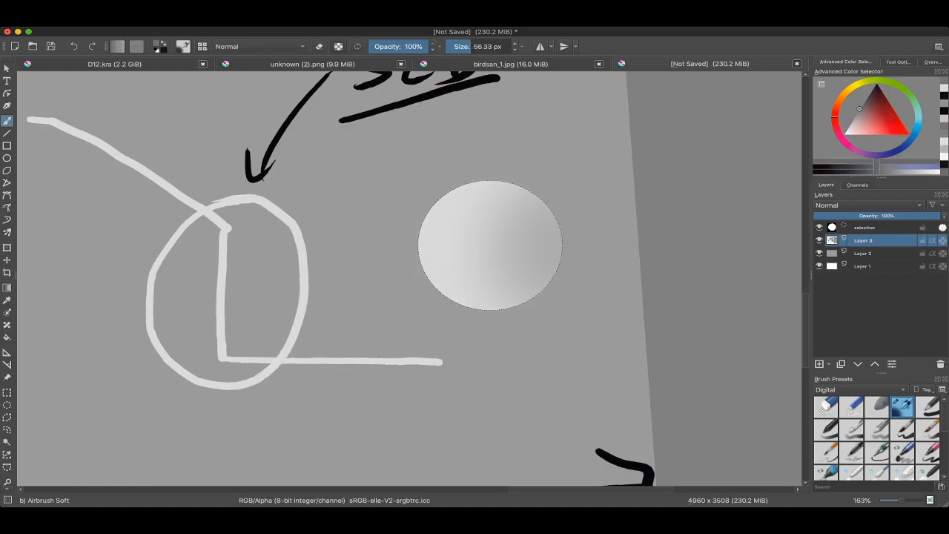
pyautogui.hotkey('ctrl', 'z')
# Step: Airbrush a mid-grey shadow side with a soft edge onto the circle, using a brush of about 179 px
pyautogui.keyDown('ctrl'); pyautogui.click(497, 229); pyautogui.keyUp('ctrl')
pyautogui.press('k')
pyautogui.press('k')
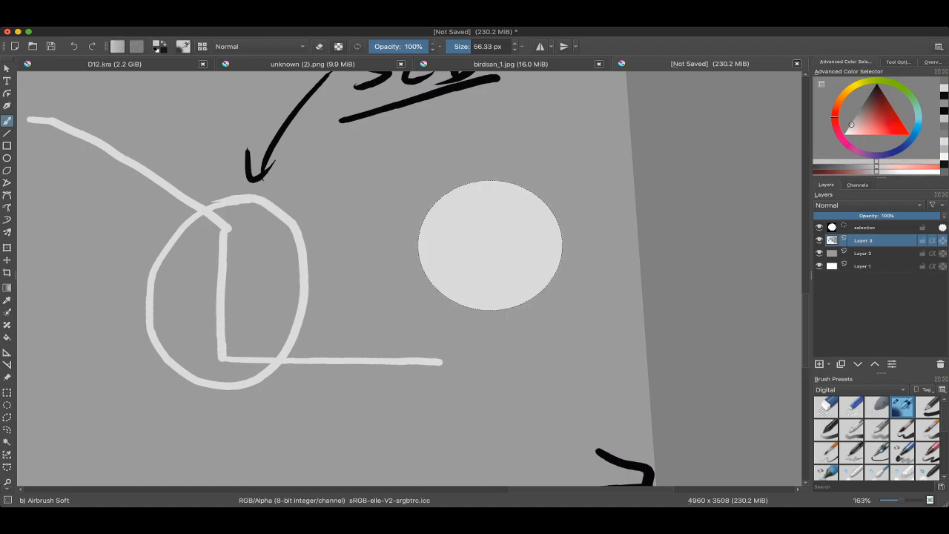
pyautogui.keyDown('shift'); pyautogui.moveTo(485, 286); pyautogui.dragTo(544, 286); pyautogui.keyUp('shift')
pyautogui.moveTo(475, 299)
pyautogui.mouseDown()
pyautogui.moveTo(557, 223)
pyautogui.moveTo(420, 312)
pyautogui.moveTo(540, 224)
pyautogui.mouseUp()
pyautogui.keyDown('ctrl'); pyautogui.click(475, 215); pyautogui.keyUp('ctrl')
pyautogui.moveTo(460, 230)
pyautogui.mouseDown()
pyautogui.moveTo(489, 186)
pyautogui.moveTo(506, 190)
pyautogui.moveTo(508, 210)
pyautogui.mouseUp()
pyautogui.moveTo(507, 211)
pyautogui.keyDown('shift'); pyautogui.mouseDown()
pyautogui.moveTo(531, 260)
pyautogui.moveTo(424, 402)
pyautogui.mouseUp(); pyautogui.keyUp('shift')
pyautogui.moveTo(425, 402); pyautogui.dragTo(456, 316)
# Step: Choose a darker grey and airbrush it over the ball's shadow side
pyautogui.keyDown('ctrl'); pyautogui.click(399, 284); pyautogui.keyUp('ctrl')
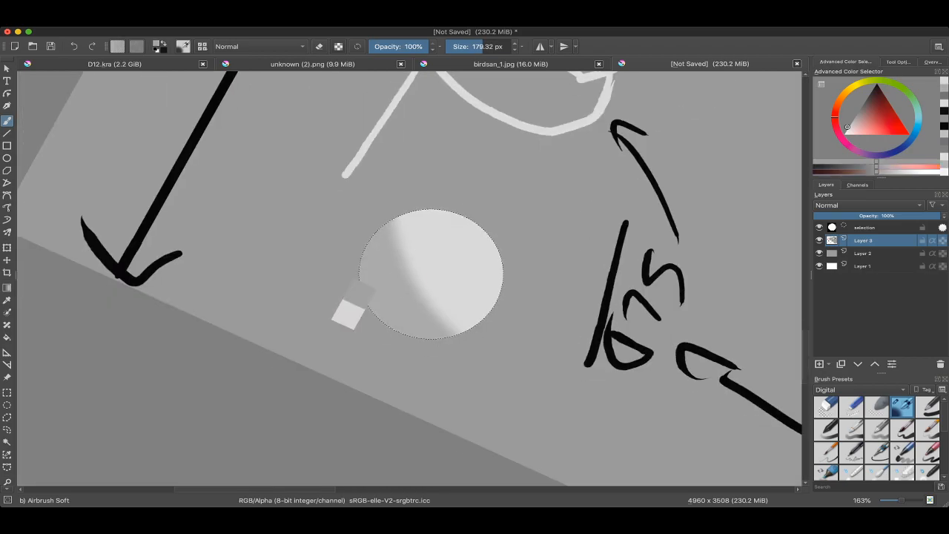
pyautogui.click(869, 119)
pyautogui.moveTo(868, 119); pyautogui.dragTo(862, 105)
pyautogui.moveTo(363, 242)
pyautogui.mouseDown()
pyautogui.moveTo(428, 356)
pyautogui.moveTo(448, 345)
pyautogui.moveTo(383, 205)
pyautogui.moveTo(446, 344)
pyautogui.mouseUp()
pyautogui.hotkey('ctrl', 'z')
# Step: Refine the ball's light-to-shadow edge with sampled light and dark greys, and clear the selection
pyautogui.keyDown('ctrl'); pyautogui.click(454, 273); pyautogui.keyUp('ctrl')
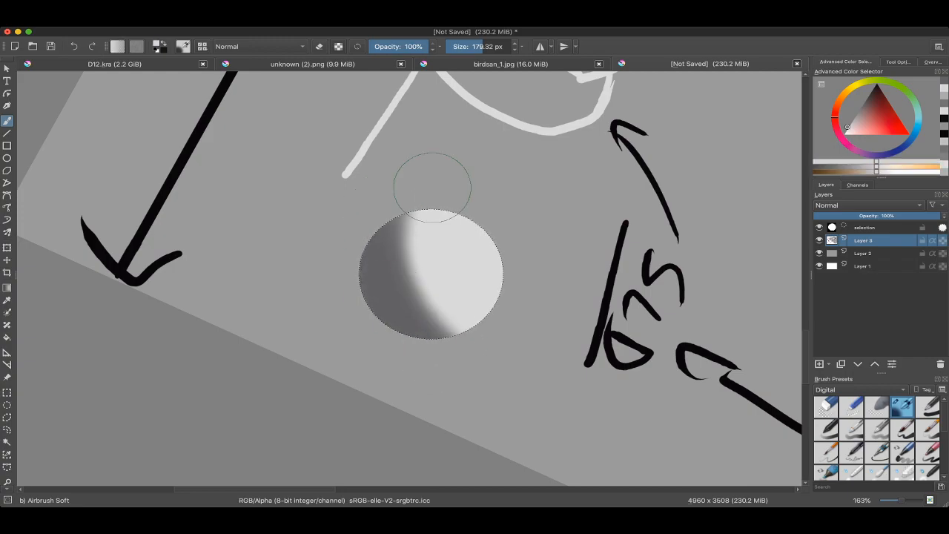
pyautogui.moveTo(432, 185); pyautogui.dragTo(437, 267)
pyautogui.keyDown('ctrl'); pyautogui.click(373, 280); pyautogui.keyUp('ctrl')
pyautogui.moveTo(377, 185)
pyautogui.mouseDown()
pyautogui.moveTo(432, 354)
pyautogui.moveTo(356, 293)
pyautogui.moveTo(366, 308)
pyautogui.mouseUp()
pyautogui.hotkey('ctrl', 'shift', 'a')
# Step: Switch from the soft airbrush to the Basic Ink brush and sample a mid-grey from the canvas
pyautogui.scroll(-4, 386, 259)
pyautogui.scroll(4, 351, 252)
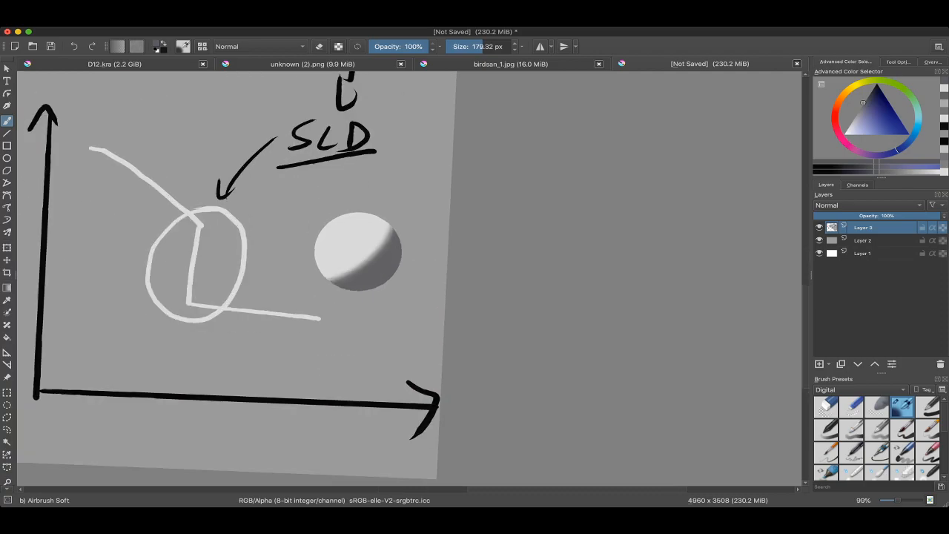
pyautogui.scroll(-4, 437, 215)
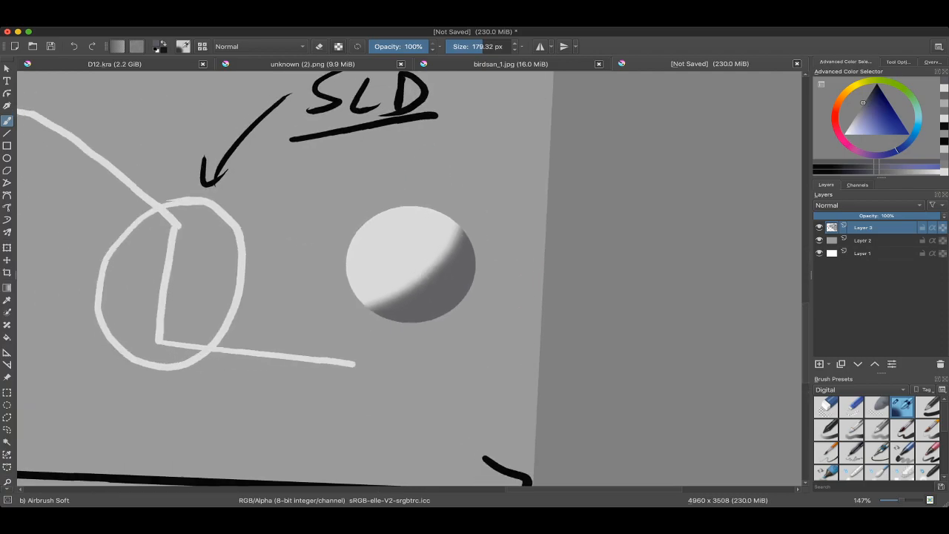
pyautogui.rightClick(406, 219)
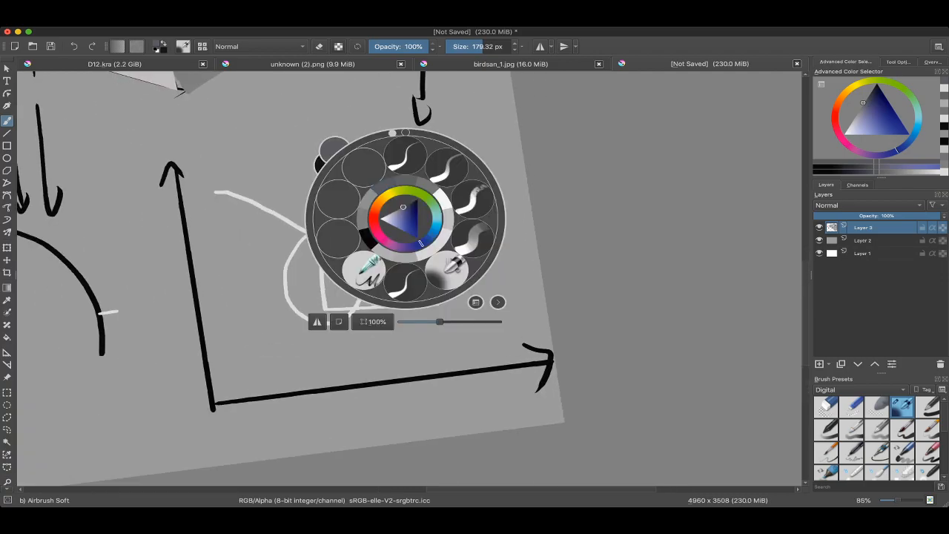
pyautogui.click(446, 165)
pyautogui.moveTo(439, 194)
pyautogui.mouseDown()
pyautogui.moveTo(439, 223)
pyautogui.moveTo(474, 243)
pyautogui.moveTo(519, 229)
pyautogui.moveTo(573, 232)
pyautogui.moveTo(587, 270)
pyautogui.mouseUp()
pyautogui.keyDown('ctrl'); pyautogui.click(633, 305); pyautogui.keyUp('ctrl')
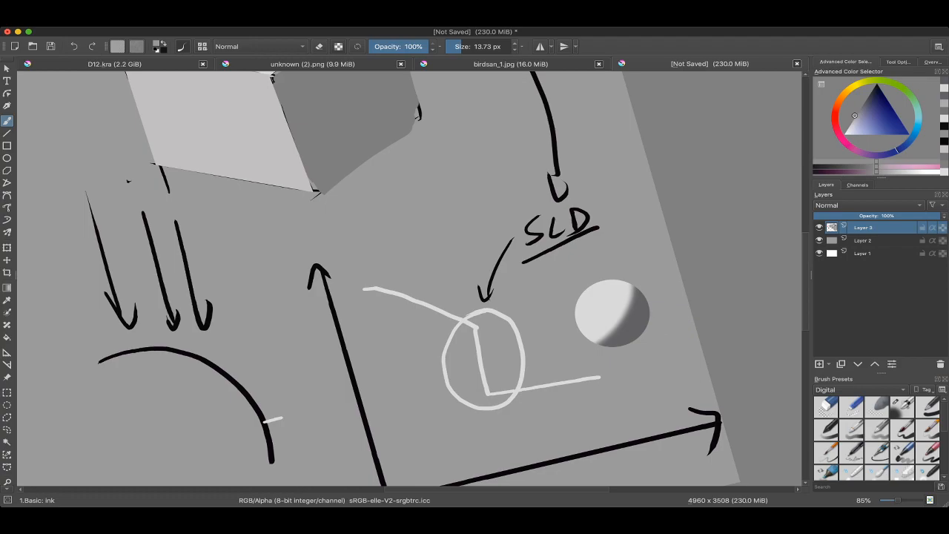
pyautogui.moveTo(634, 304); pyautogui.dragTo(667, 328)
pyautogui.keyDown('ctrl'); pyautogui.click(663, 330); pyautogui.keyUp('ctrl')
# Step: Paint a light grey swatch sampled from the ball and a near-black swatch above the graph, using a brush of about 109 px
pyautogui.scroll(-3, 580, 232)
pyautogui.scroll(3, 580, 253)
pyautogui.moveTo(679, 192); pyautogui.dragTo(711, 181)
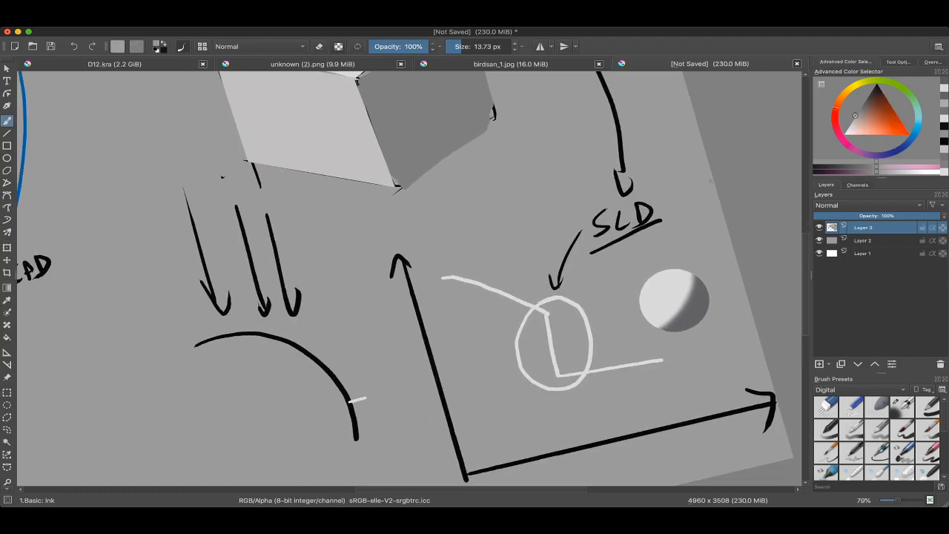
pyautogui.keyDown('ctrl'); pyautogui.click(667, 293); pyautogui.keyUp('ctrl')
pyautogui.moveTo(429, 217)
pyautogui.mouseDown()
pyautogui.moveTo(437, 209)
pyautogui.moveTo(446, 222)
pyautogui.mouseUp()
pyautogui.click(872, 90)
pyautogui.moveTo(636, 152); pyautogui.dragTo(652, 152)
pyautogui.moveTo(531, 209); pyautogui.dragTo(557, 206)
pyautogui.hotkey('ctrl', 'z')
pyautogui.scroll(3, 546, 202)
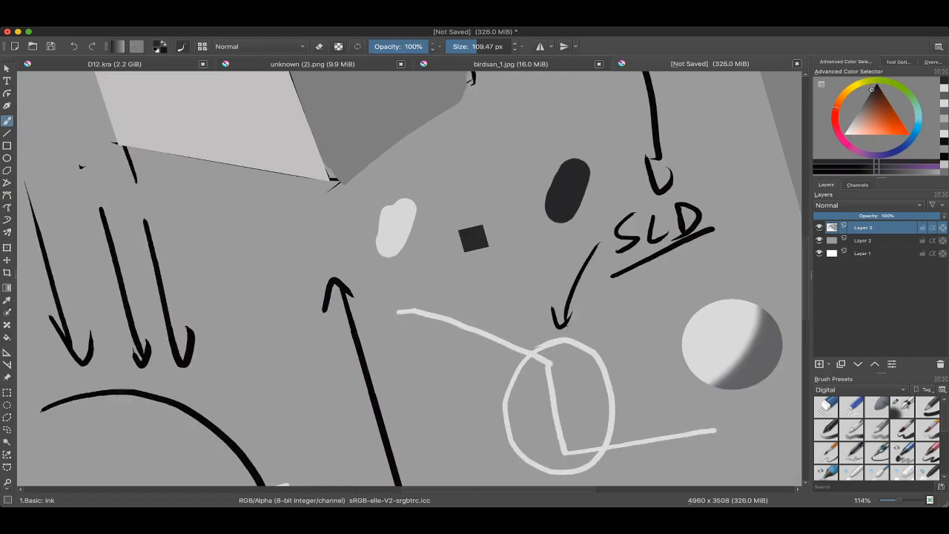
# Step: Fill the gap between the light and near-black swatches with progressively darker grey strokes to form a value scale
pyautogui.keyDown('ctrl'); pyautogui.click(403, 225); pyautogui.keyUp('ctrl')
pyautogui.click(857, 114)
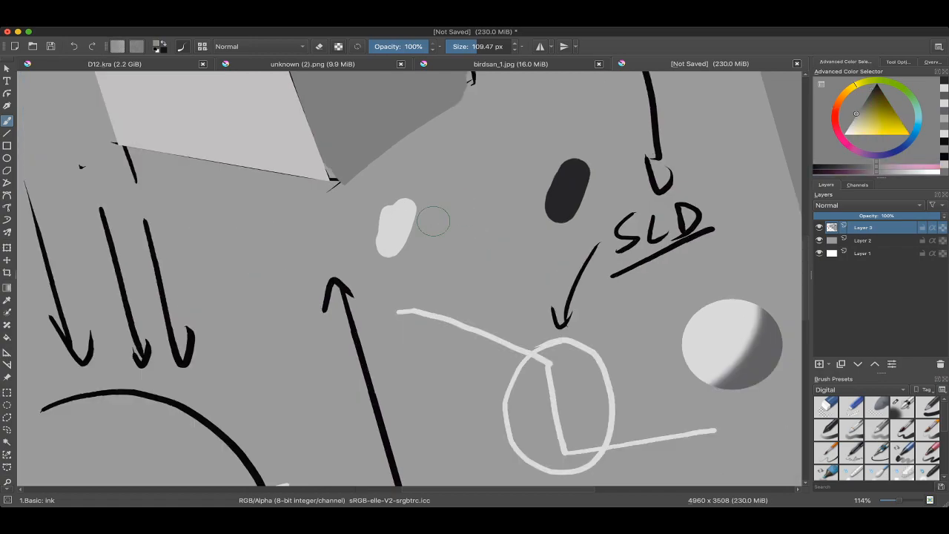
pyautogui.moveTo(428, 210); pyautogui.dragTo(428, 246)
pyautogui.click(858, 111)
pyautogui.moveTo(446, 213)
pyautogui.mouseDown()
pyautogui.moveTo(444, 245)
pyautogui.moveTo(451, 230)
pyautogui.mouseUp()
pyautogui.hotkey('ctrl', 'z')
pyautogui.click(864, 102)
pyautogui.moveTo(486, 191)
pyautogui.mouseDown()
pyautogui.moveTo(463, 231)
pyautogui.moveTo(493, 181)
pyautogui.moveTo(503, 199)
pyautogui.moveTo(513, 183)
pyautogui.moveTo(523, 216)
pyautogui.moveTo(546, 172)
pyautogui.mouseUp()
pyautogui.click(869, 95)
pyautogui.click(873, 90)
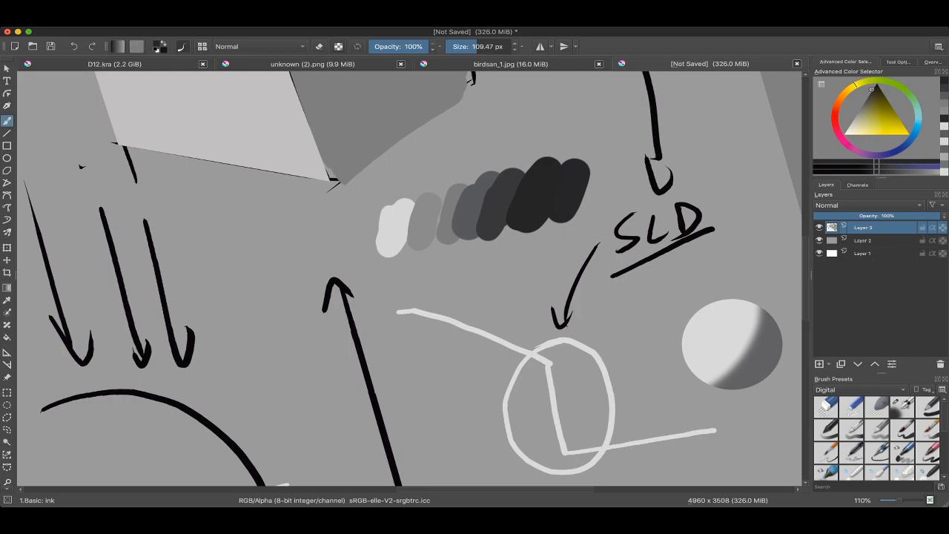
# Step: Try a small dark grey arc across the ball's shadow edge with a brush of about 9.56 px and undo it
pyautogui.scroll(-4, 491, 155)
pyautogui.scroll(6, 496, 146)
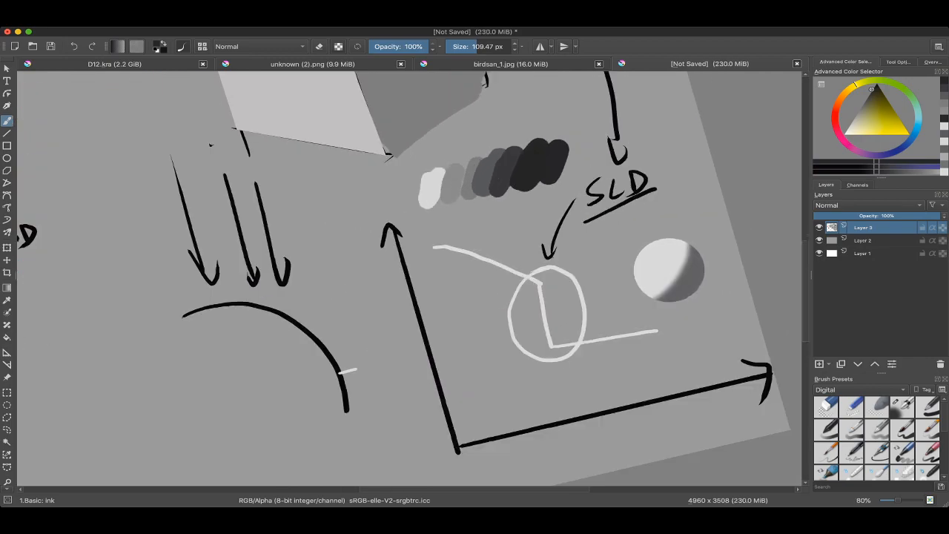
pyautogui.keyDown('ctrl'); pyautogui.click(472, 237); pyautogui.keyUp('ctrl')
pyautogui.moveTo(474, 236); pyautogui.dragTo(401, 236)
pyautogui.moveTo(475, 260); pyautogui.dragTo(444, 160)
pyautogui.moveTo(754, 335)
pyautogui.mouseDown()
pyautogui.moveTo(474, 186)
pyautogui.moveTo(516, 175)
pyautogui.moveTo(548, 182)
pyautogui.mouseUp()
pyautogui.scroll(4, 473, 186)
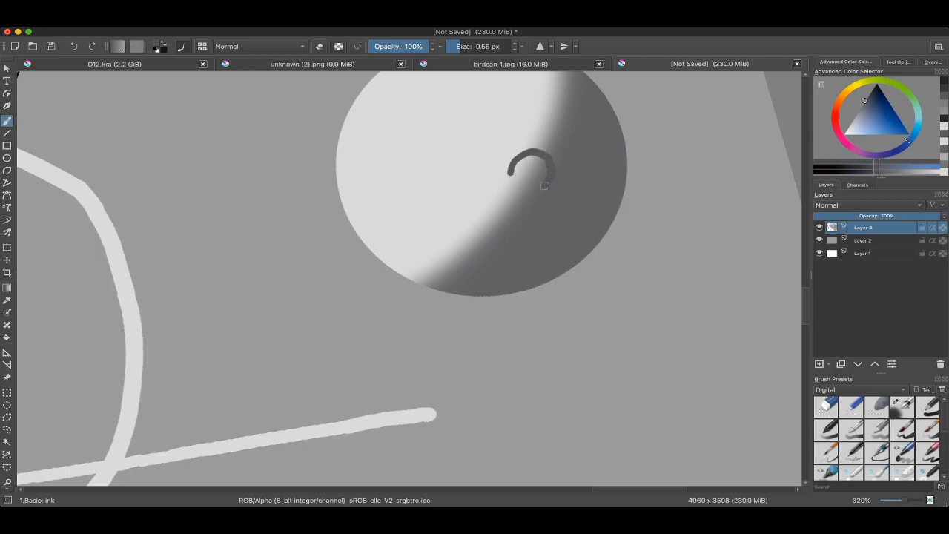
pyautogui.scroll(-7, 542, 189)
# Step: Cover the darker greys of the value scale with near-black strokes, using a brush of about 77 px, and sample a mid-grey
pyautogui.moveTo(417, 170)
pyautogui.mouseDown()
pyautogui.moveTo(446, 216)
pyautogui.moveTo(458, 208)
pyautogui.mouseUp()
pyautogui.keyDown('ctrl'); pyautogui.click(472, 201); pyautogui.keyUp('ctrl')
pyautogui.moveTo(427, 200); pyautogui.dragTo(405, 227)
pyautogui.moveTo(410, 215)
pyautogui.mouseDown()
pyautogui.moveTo(435, 194)
pyautogui.moveTo(434, 223)
pyautogui.moveTo(443, 219)
pyautogui.moveTo(421, 212)
pyautogui.moveTo(423, 195)
pyautogui.moveTo(403, 225)
pyautogui.mouseUp()
pyautogui.moveTo(411, 220); pyautogui.dragTo(417, 219)
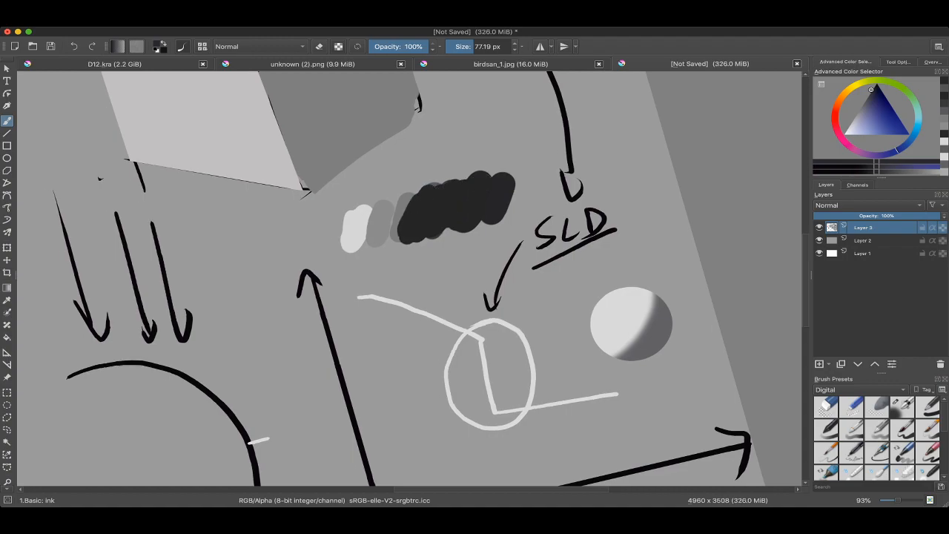
pyautogui.scroll(1, 438, 216)
pyautogui.keyDown('ctrl'); pyautogui.click(454, 189); pyautogui.keyUp('ctrl')
pyautogui.moveTo(451, 182); pyautogui.dragTo(437, 224)
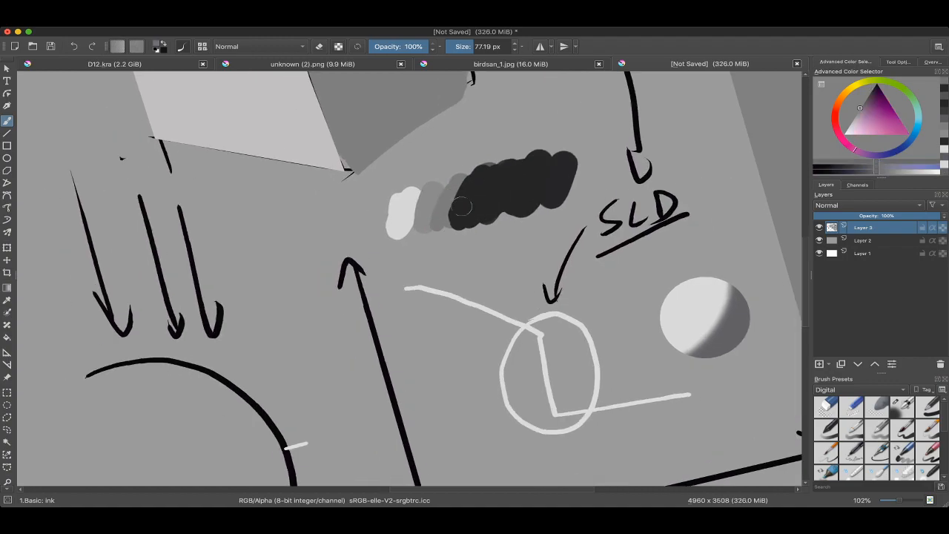
# Step: Examine the whole page of notes, from the graph and ball to the "Halfway to Black" heading
pyautogui.scroll(-3, 462, 207)
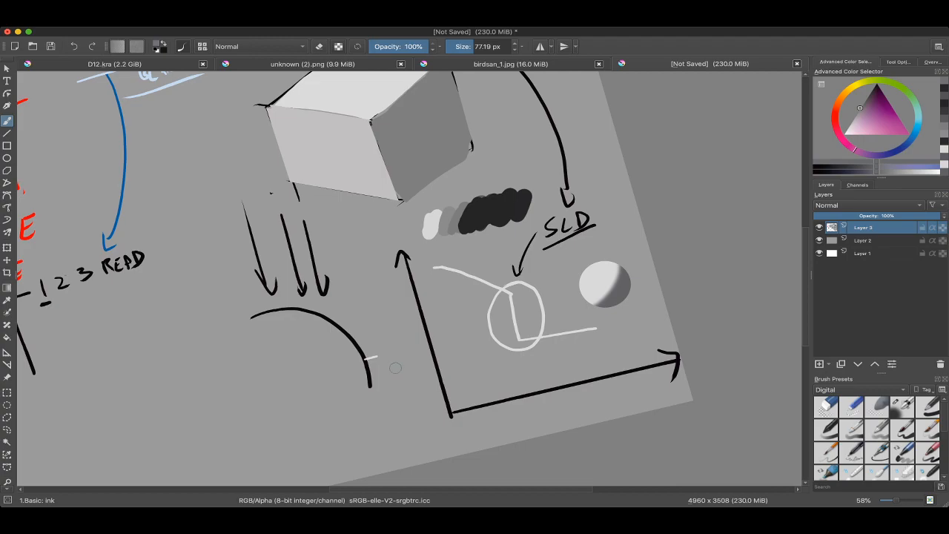
pyautogui.scroll(-3, 504, 275)
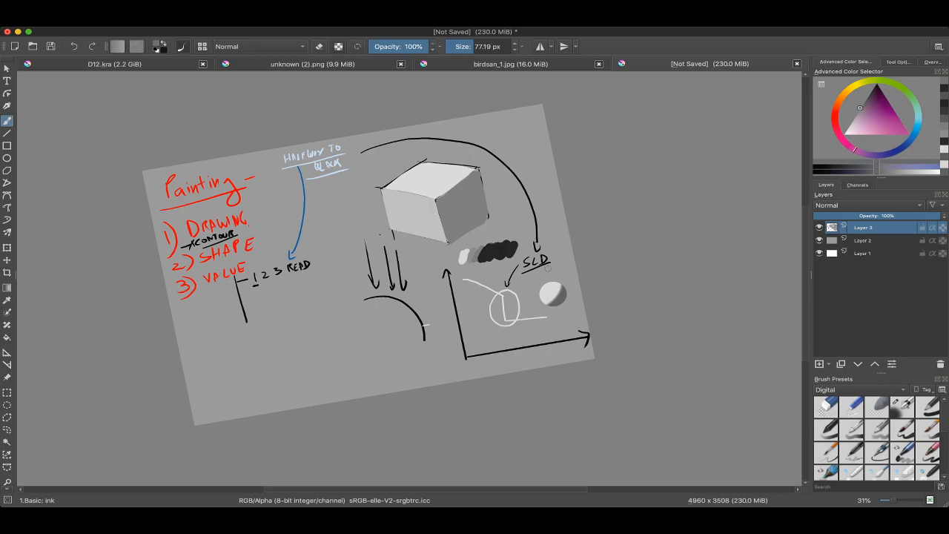
pyautogui.moveTo(326, 175); pyautogui.dragTo(493, 215)
pyautogui.scroll(3, 491, 180)
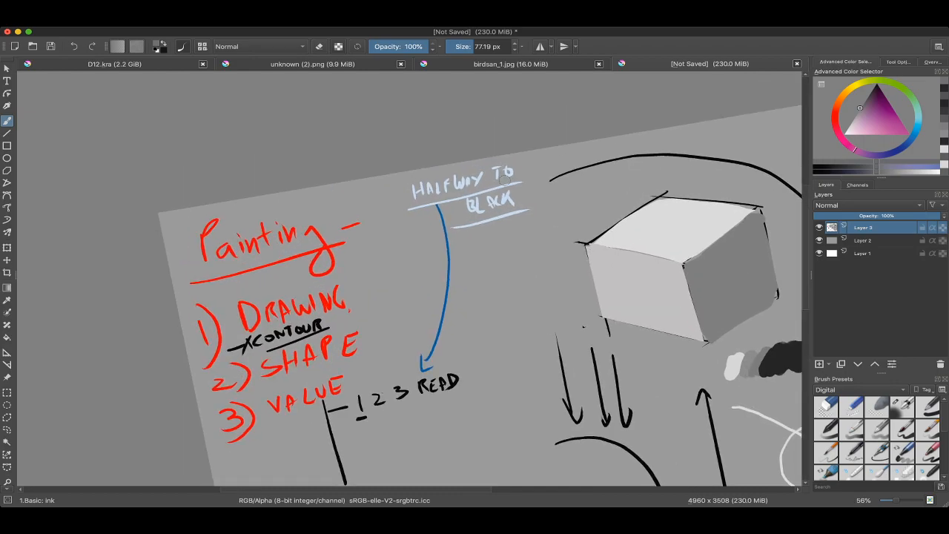
pyautogui.scroll(3, 502, 173)
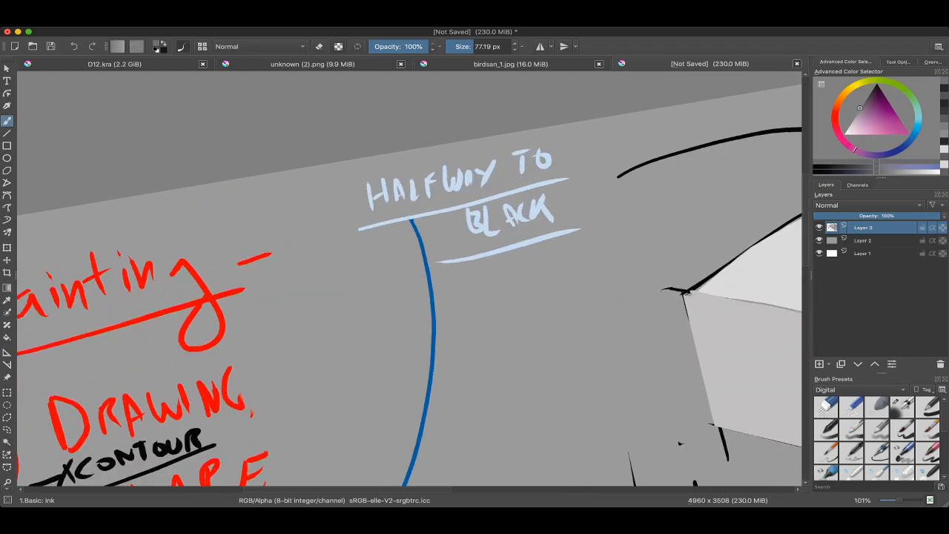
pyautogui.scroll(3, 480, 169)
pyautogui.scroll(-8, 415, 123)
pyautogui.moveTo(540, 207)
pyautogui.mouseDown()
pyautogui.moveTo(422, 180)
pyautogui.moveTo(489, 171)
pyautogui.moveTo(504, 183)
pyautogui.moveTo(469, 243)
pyautogui.mouseUp()
# Step: Lasso the graph, ball, SLD label, value swatches, light arrows and curve below the cube, delete them and clear the selection
pyautogui.press('e')
pyautogui.press('l')
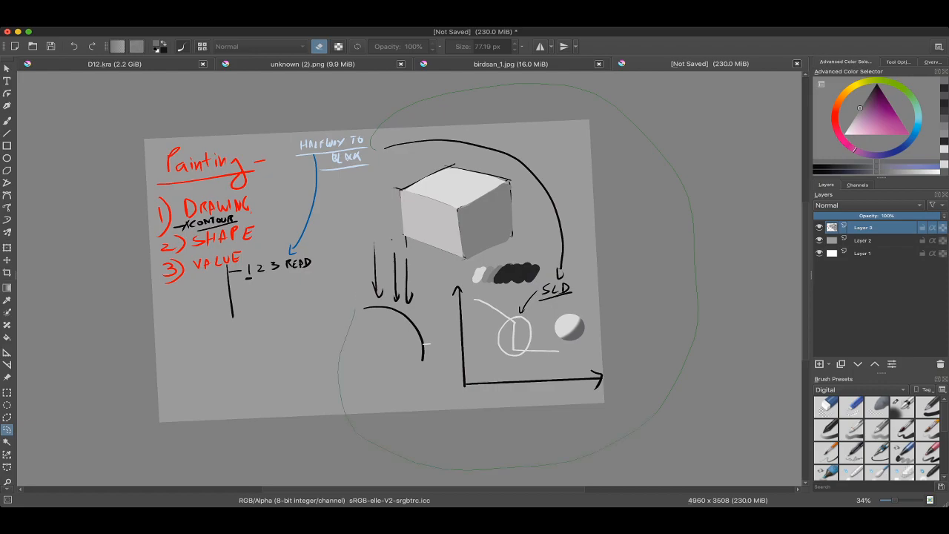
pyautogui.moveTo(376, 149); pyautogui.dragTo(364, 275)
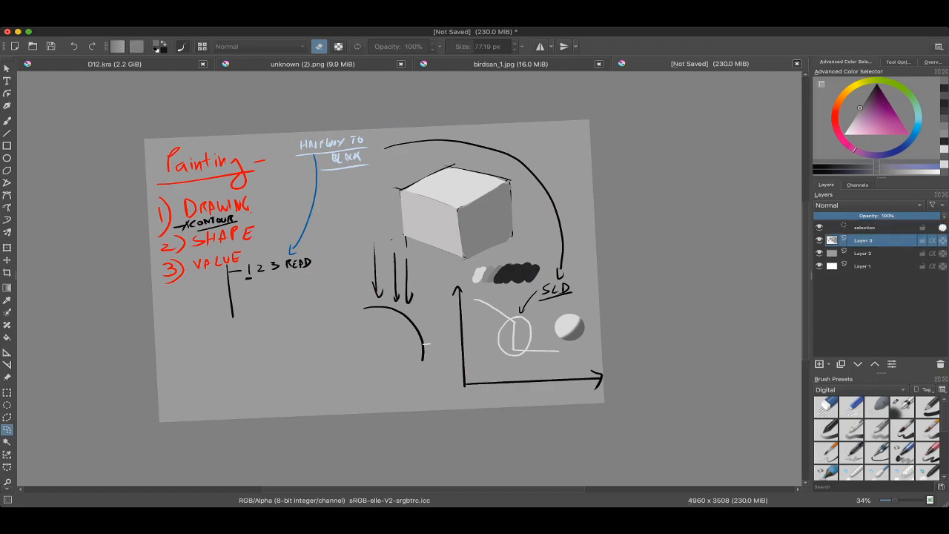
pyautogui.hotkey('ctrl', 'shift', 'a')
pyautogui.moveTo(373, 234); pyautogui.dragTo(454, 282)
pyautogui.moveTo(359, 459)
pyautogui.mouseDown()
pyautogui.moveTo(352, 251)
pyautogui.moveTo(372, 236)
pyautogui.moveTo(363, 278)
pyautogui.mouseUp()
pyautogui.press('Delete')
pyautogui.hotkey('ctrl', 'shift', 'a')
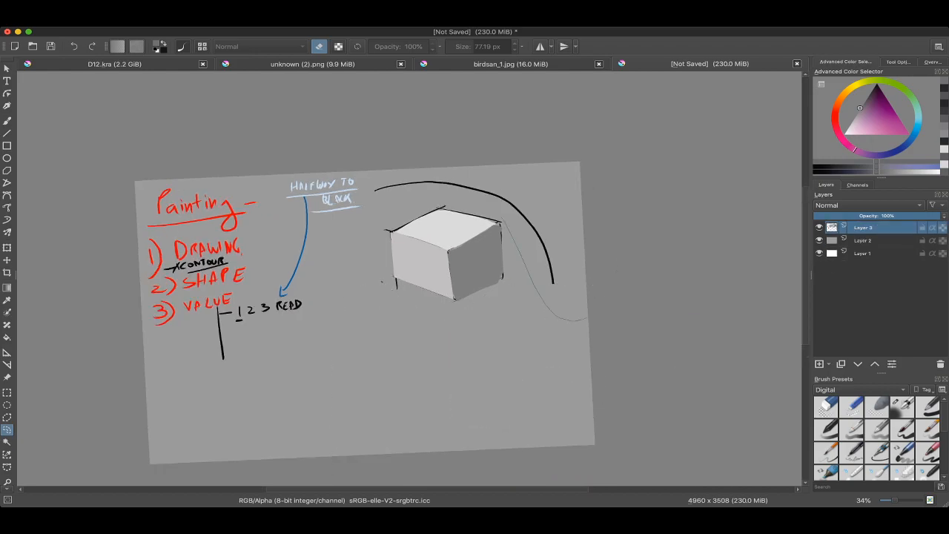
# Step: Lasso the leftover black arc around the cube, delete it and clear the selection
pyautogui.moveTo(502, 218)
pyautogui.mouseDown()
pyautogui.moveTo(430, 203)
pyautogui.moveTo(473, 208)
pyautogui.moveTo(519, 159)
pyautogui.mouseUp()
pyautogui.press('Delete')
pyautogui.hotkey('ctrl', 'shift', 'a')
# Step: Return to the brush with the light grey of the cube's top face as its colour, and switch to another application
pyautogui.press('b')
pyautogui.rightClick(433, 235)
pyautogui.rightClick(419, 184)
pyautogui.moveTo(535, 245); pyautogui.dragTo(538, 227)
pyautogui.moveTo(438, 289)
pyautogui.mouseDown()
pyautogui.moveTo(461, 240)
pyautogui.moveTo(454, 212)
pyautogui.moveTo(454, 264)
pyautogui.moveTo(526, 234)
pyautogui.mouseUp()
pyautogui.moveTo(465, 242)
pyautogui.mouseDown()
pyautogui.moveTo(521, 203)
pyautogui.moveTo(502, 232)
pyautogui.moveTo(468, 244)
pyautogui.mouseUp()
pyautogui.keyDown('ctrl'); pyautogui.click(557, 150); pyautogui.keyUp('ctrl')
pyautogui.moveTo(556, 156); pyautogui.dragTo(500, 187)
pyautogui.press('super+Tab')
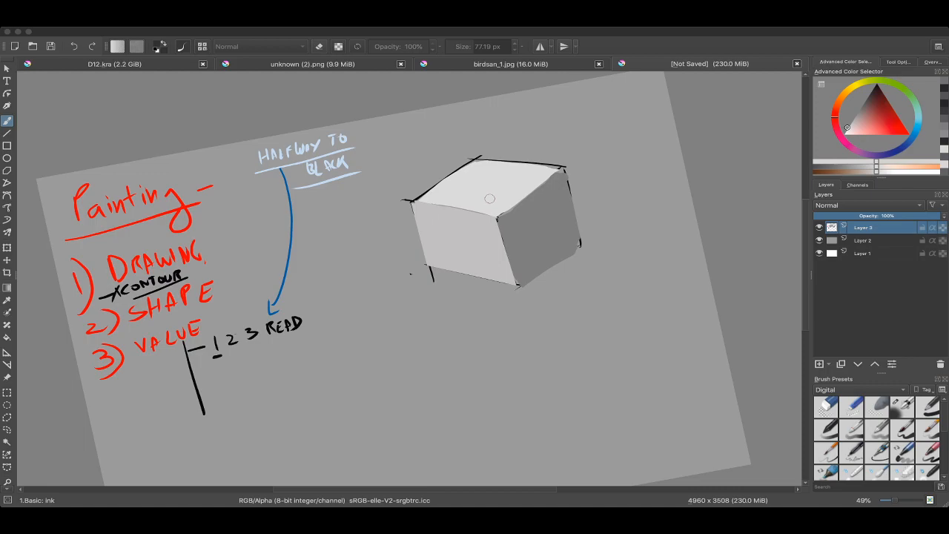
# Step: Paint a near-white diagonal stroke in the empty area below the cube
pyautogui.click(490, 199)
pyautogui.scroll(-2, 512, 218)
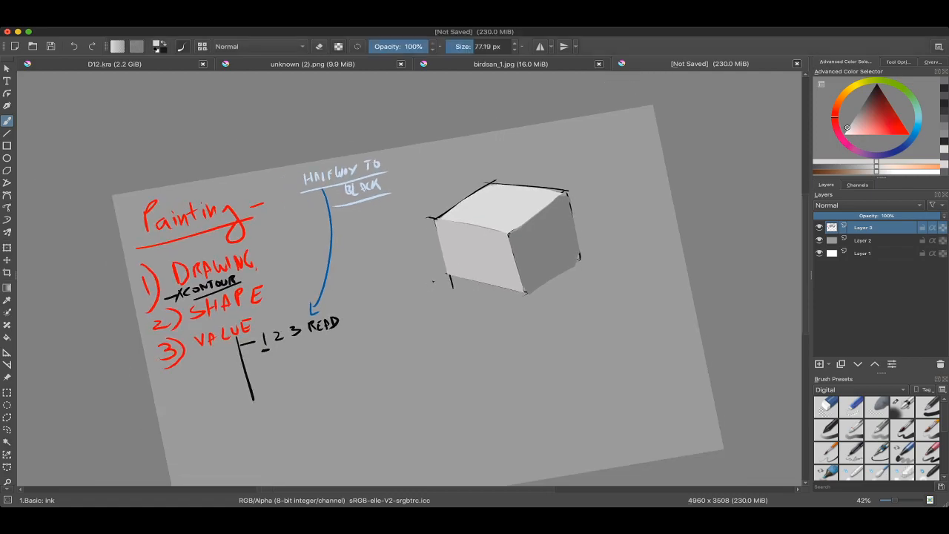
pyautogui.moveTo(751, 197); pyautogui.dragTo(739, 138)
pyautogui.moveTo(860, 111); pyautogui.dragTo(871, 92)
pyautogui.moveTo(583, 255); pyautogui.dragTo(566, 208)
pyautogui.scroll(2, 575, 225)
pyautogui.moveTo(859, 113); pyautogui.dragTo(846, 130)
pyautogui.moveTo(430, 284)
pyautogui.keyDown('shift'); pyautogui.mouseDown()
pyautogui.moveTo(379, 301)
pyautogui.moveTo(488, 261)
pyautogui.mouseUp(); pyautogui.keyUp('shift')
pyautogui.moveTo(361, 309)
pyautogui.mouseDown()
pyautogui.moveTo(482, 266)
pyautogui.moveTo(402, 282)
pyautogui.mouseUp()
# Step: Paint a short dark grey stroke in line with the near-white one, leaving a gap between them
pyautogui.press('x')
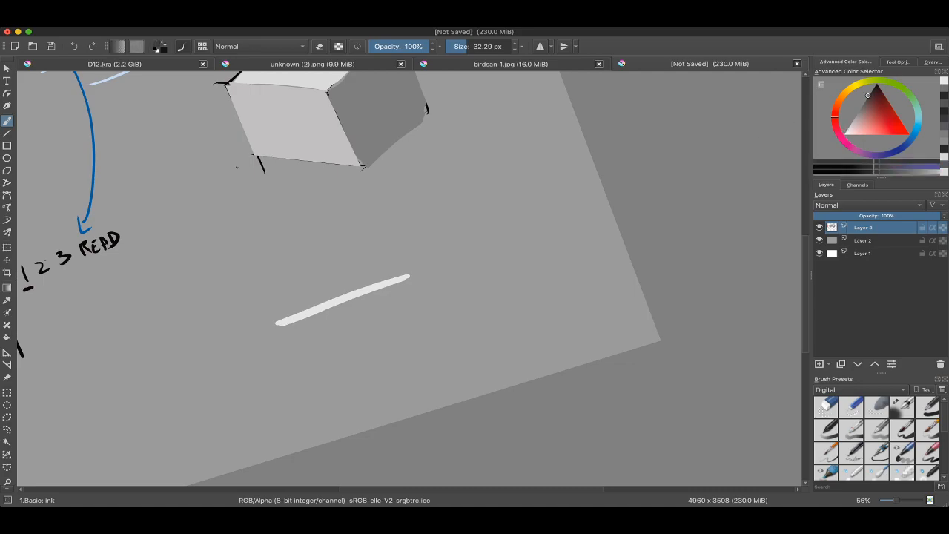
pyautogui.press('l')
pyautogui.keyDown('shift'); pyautogui.moveTo(483, 258); pyautogui.dragTo(583, 220); pyautogui.keyUp('shift')
pyautogui.keyDown('ctrl'); pyautogui.click(550, 231); pyautogui.keyUp('ctrl')
pyautogui.keyDown('shift'); pyautogui.moveTo(447, 282); pyautogui.dragTo(442, 282); pyautogui.keyUp('shift')
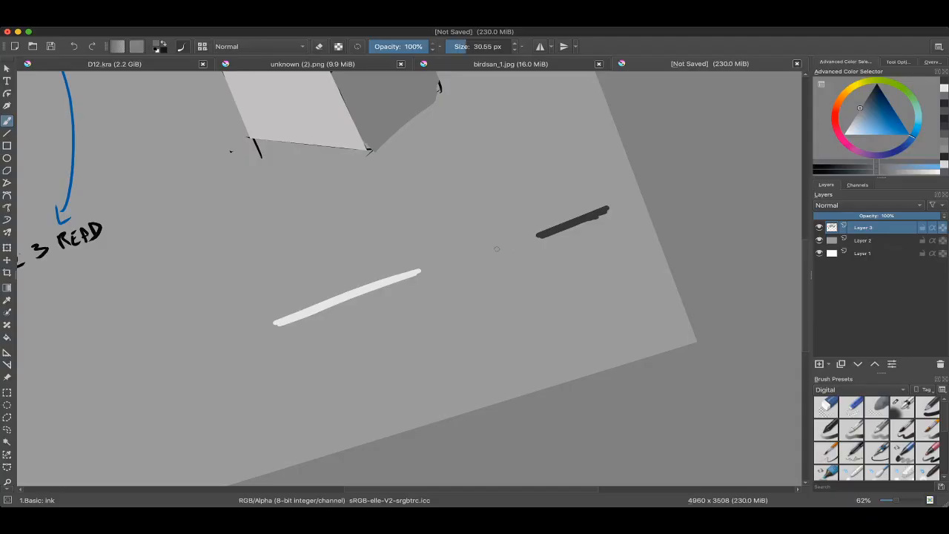
# Step: Fill the gap between the near-white and dark strokes with a medium-dark dash and a lighter grey dash
pyautogui.moveTo(497, 249); pyautogui.dragTo(520, 241)
pyautogui.keyDown('ctrl'); pyautogui.click(407, 275); pyautogui.keyUp('ctrl')
pyautogui.press('k')
pyautogui.press('k')
pyautogui.press('k')
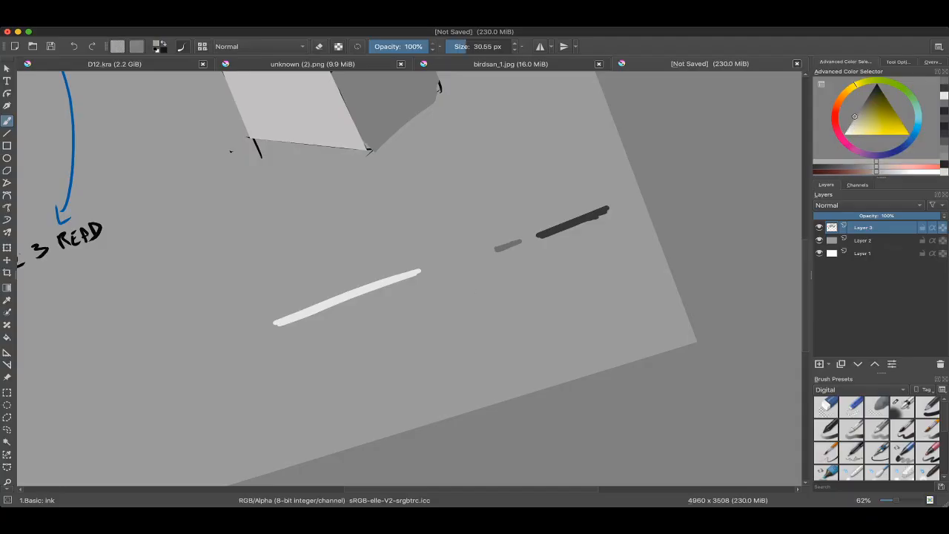
pyautogui.moveTo(454, 266); pyautogui.dragTo(469, 258)
pyautogui.press('l')
pyautogui.press('l')
pyautogui.scroll(-3, 468, 261)
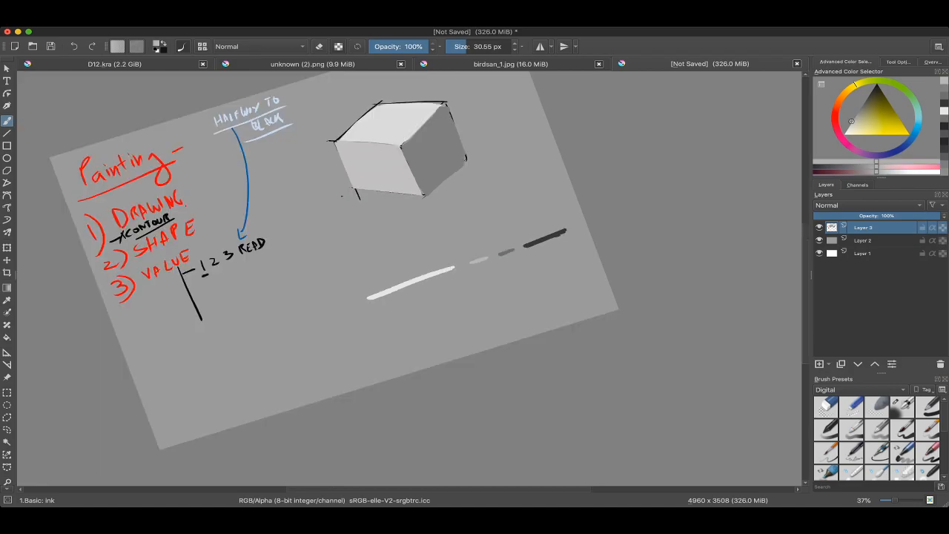
# Step: Erase the two intermediate grey dashes between the near-white and dark strokes
pyautogui.scroll(3, 490, 263)
pyautogui.press('e')
pyautogui.moveTo(493, 265); pyautogui.dragTo(522, 233)
pyautogui.scroll(-4, 522, 233)
pyautogui.scroll(2, 495, 330)
pyautogui.press('super+Tab')
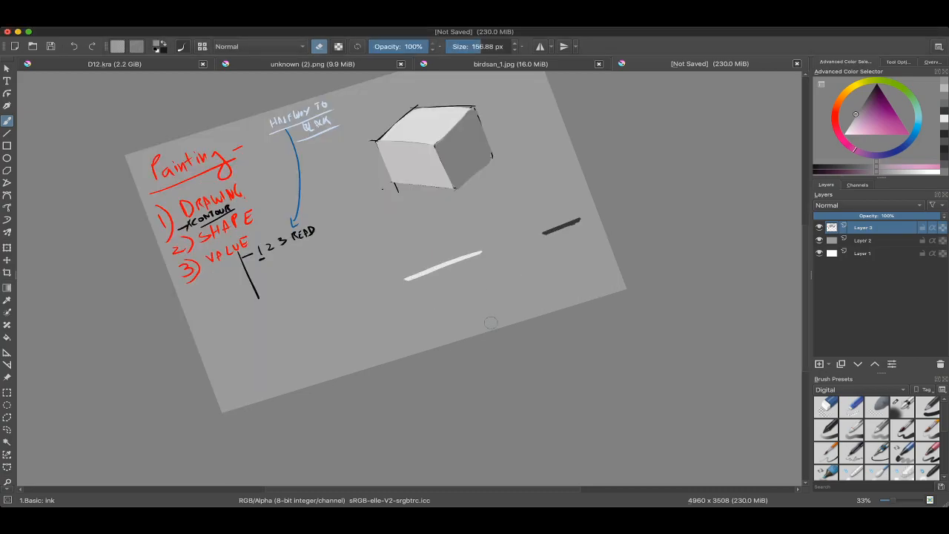
# Step: Erase the remaining near-white and dark strokes below the cube and return to painting with black
pyautogui.moveTo(528, 226)
pyautogui.mouseDown()
pyautogui.moveTo(532, 250)
pyautogui.moveTo(545, 250)
pyautogui.moveTo(493, 277)
pyautogui.mouseUp()
pyautogui.press('e')
pyautogui.press('super+z')
pyautogui.moveTo(403, 273)
pyautogui.mouseDown()
pyautogui.moveTo(530, 254)
pyautogui.moveTo(511, 236)
pyautogui.moveTo(495, 182)
pyautogui.moveTo(383, 291)
pyautogui.mouseUp()
pyautogui.keyDown('super'); pyautogui.click(470, 178); pyautogui.keyUp('super')
pyautogui.moveTo(475, 200); pyautogui.dragTo(498, 225)
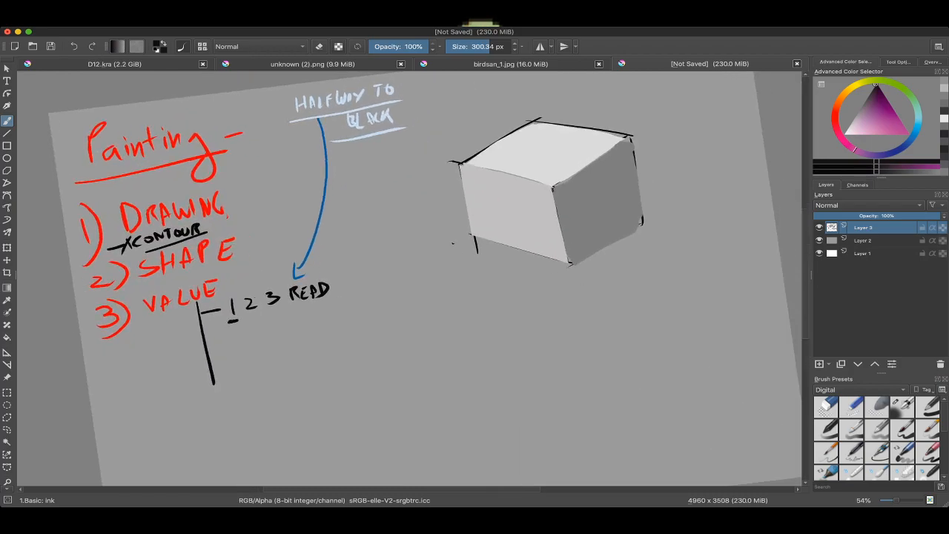
# Step: Add a second tick to the black stem under VALUE and write "GRADIATON" beside it in small black lettering
pyautogui.moveTo(543, 299); pyautogui.dragTo(542, 257)
pyautogui.moveTo(371, 371); pyautogui.dragTo(475, 282)
pyautogui.moveTo(416, 333); pyautogui.dragTo(408, 289)
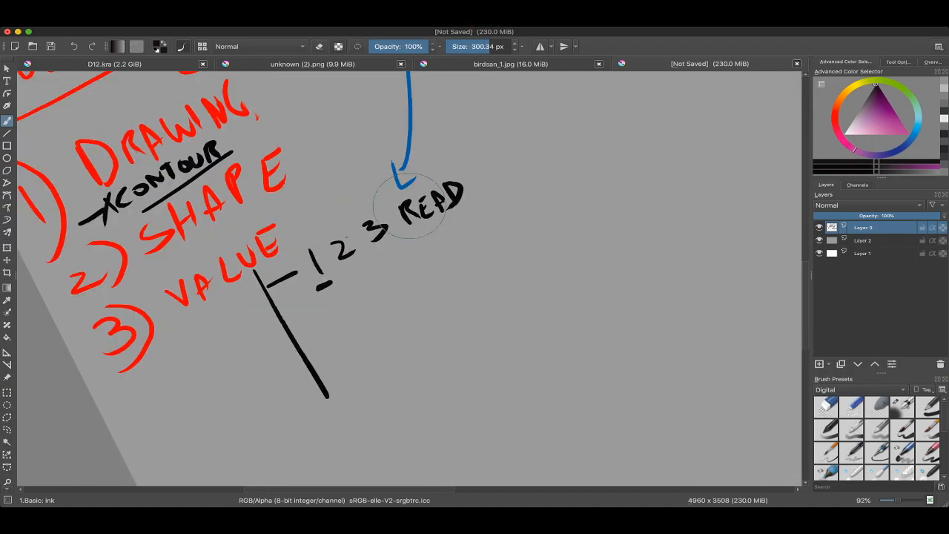
pyautogui.keyDown('ctrl'); pyautogui.moveTo(490, 261); pyautogui.dragTo(486, 319); pyautogui.keyUp('ctrl')
pyautogui.moveTo(367, 151)
pyautogui.keyDown('ctrl'); pyautogui.mouseDown()
pyautogui.moveTo(371, 93)
pyautogui.moveTo(370, 116)
pyautogui.mouseUp(); pyautogui.keyUp('ctrl')
pyautogui.keyDown('ctrl'); pyautogui.moveTo(372, 245); pyautogui.dragTo(372, 211); pyautogui.keyUp('ctrl')
pyautogui.moveTo(445, 297)
pyautogui.mouseDown()
pyautogui.moveTo(390, 239)
pyautogui.moveTo(389, 222)
pyautogui.mouseUp()
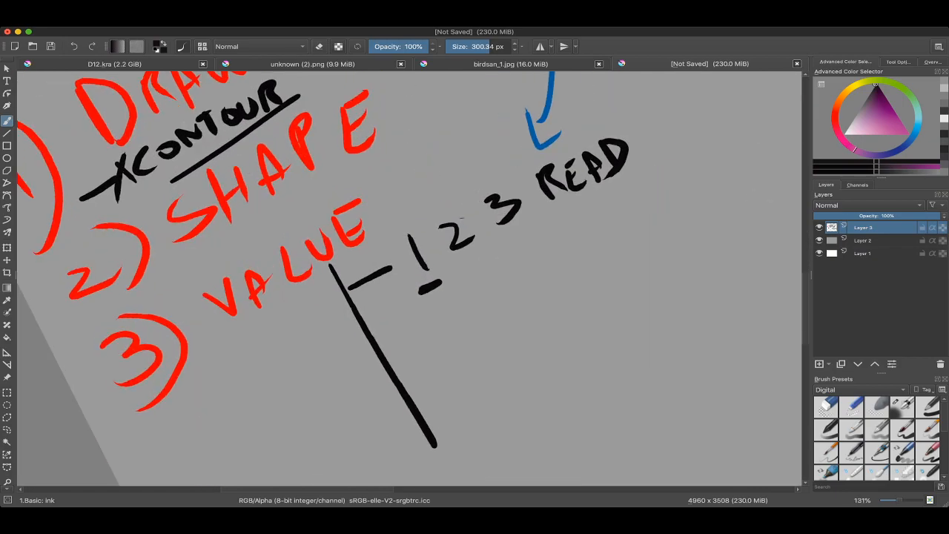
pyautogui.keyDown('ctrl'); pyautogui.moveTo(482, 226); pyautogui.dragTo(482, 319); pyautogui.keyUp('ctrl')
pyautogui.moveTo(516, 96); pyautogui.dragTo(471, 261)
pyautogui.keyDown('ctrl'); pyautogui.moveTo(477, 225); pyautogui.dragTo(505, 145); pyautogui.keyUp('ctrl')
pyautogui.keyDown('ctrl'); pyautogui.moveTo(545, 191); pyautogui.dragTo(545, 259); pyautogui.keyUp('ctrl')
pyautogui.moveTo(416, 437)
pyautogui.mouseDown()
pyautogui.moveTo(410, 349)
pyautogui.moveTo(427, 235)
pyautogui.moveTo(396, 240)
pyautogui.moveTo(388, 253)
pyautogui.mouseUp()
pyautogui.keyDown('ctrl'); pyautogui.click(418, 225); pyautogui.keyUp('ctrl')
pyautogui.moveTo(384, 254); pyautogui.dragTo(409, 249)
pyautogui.press('super+z')
pyautogui.moveTo(409, 250); pyautogui.dragTo(435, 245)
pyautogui.moveTo(443, 235); pyautogui.dragTo(445, 246)
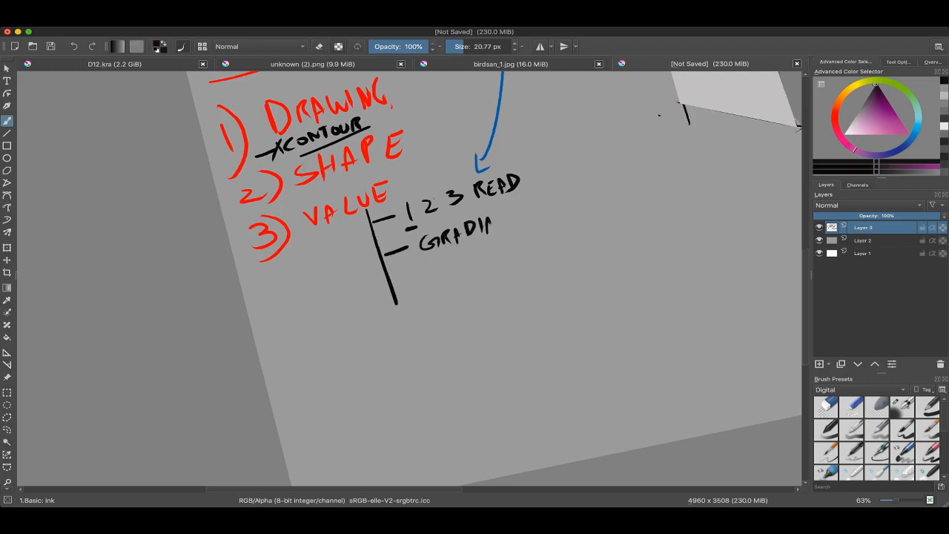
pyautogui.moveTo(524, 209); pyautogui.dragTo(394, 337)
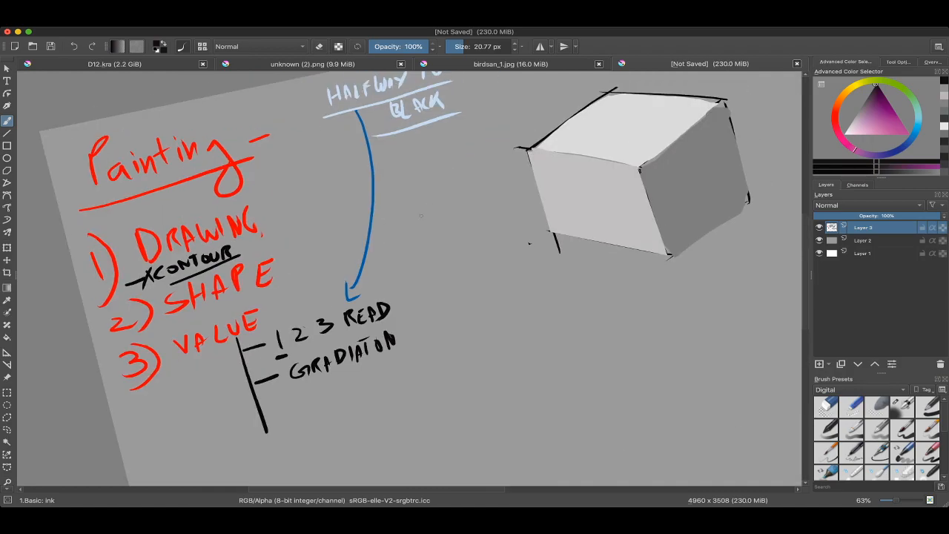
# Step: Pick the blue of the existing arrow and draw a second curved arrow pointing down to GRADIATON
pyautogui.keyDown('ctrl'); pyautogui.click(371, 152); pyautogui.keyUp('ctrl')
pyautogui.keyDown('shift'); pyautogui.moveTo(417, 261); pyautogui.dragTo(414, 261); pyautogui.keyUp('shift')
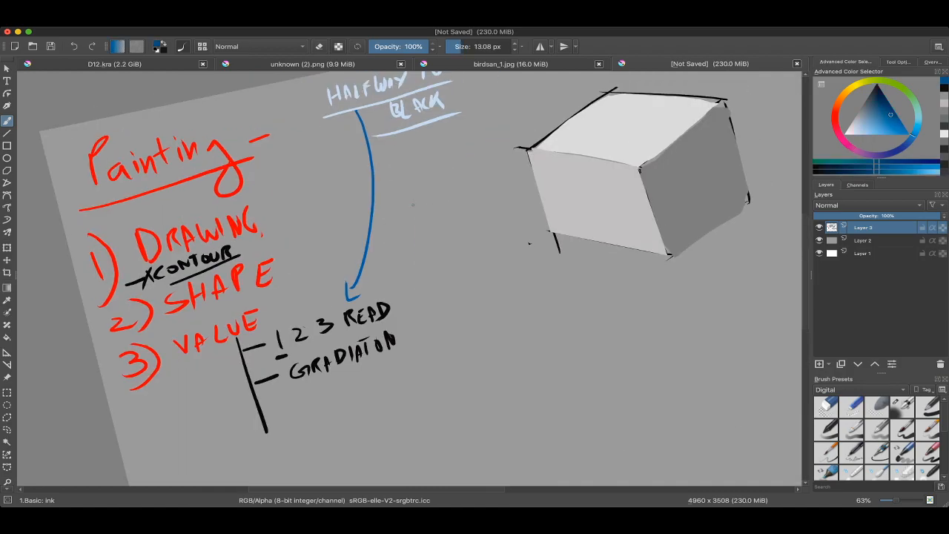
pyautogui.hotkey('ctrl', 'z')
pyautogui.keyDown('shift'); pyautogui.moveTo(416, 222); pyautogui.dragTo(417, 223); pyautogui.keyUp('shift')
pyautogui.moveTo(417, 186); pyautogui.dragTo(405, 320)
pyautogui.hotkey('ctrl', 'z')
pyautogui.hotkey('ctrl', 'z')
pyautogui.hotkey('ctrl', 'z')
pyautogui.hotkey('ctrl', 'z')
pyautogui.moveTo(421, 178)
pyautogui.mouseDown()
pyautogui.moveTo(404, 318)
pyautogui.moveTo(415, 322)
pyautogui.mouseUp()
pyautogui.moveTo(393, 347)
pyautogui.mouseDown()
pyautogui.moveTo(385, 234)
pyautogui.moveTo(390, 292)
pyautogui.moveTo(396, 274)
pyautogui.mouseUp()
# Step: Reset the brush colour to black and underline the word GRADIATON
pyautogui.press('d')
pyautogui.keyDown('ctrl'); pyautogui.moveTo(401, 268); pyautogui.dragTo(399, 327); pyautogui.keyUp('ctrl')
pyautogui.moveTo(396, 290)
pyautogui.mouseDown()
pyautogui.moveTo(377, 374)
pyautogui.moveTo(410, 167)
pyautogui.mouseUp()
pyautogui.moveTo(408, 237); pyautogui.dragTo(411, 274)
pyautogui.keyDown('ctrl'); pyautogui.moveTo(438, 193); pyautogui.dragTo(436, 304); pyautogui.keyUp('ctrl')
pyautogui.moveTo(423, 371); pyautogui.dragTo(425, 241)
pyautogui.moveTo(357, 274)
pyautogui.mouseDown()
pyautogui.moveTo(437, 238)
pyautogui.moveTo(367, 273)
pyautogui.moveTo(323, 312)
pyautogui.mouseUp()
pyautogui.keyDown('shift'); pyautogui.moveTo(323, 312); pyautogui.dragTo(318, 296); pyautogui.keyUp('shift')
pyautogui.keyDown('ctrl'); pyautogui.moveTo(418, 297); pyautogui.dragTo(422, 236); pyautogui.keyUp('ctrl')
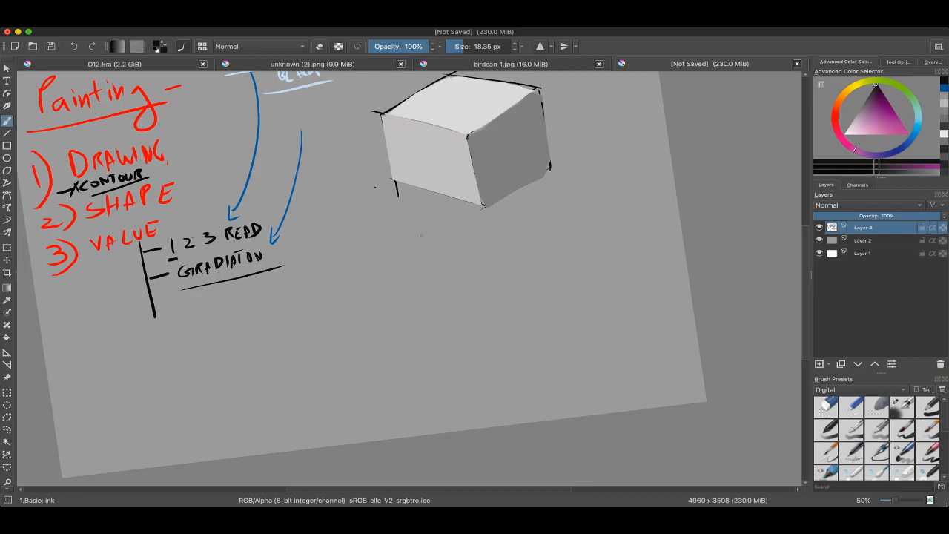
# Step: Switch to the round-hard 2 brush and paint a thick dark grey patch below the cube
pyautogui.moveTo(339, 293); pyautogui.dragTo(328, 260)
pyautogui.rightClick(329, 260)
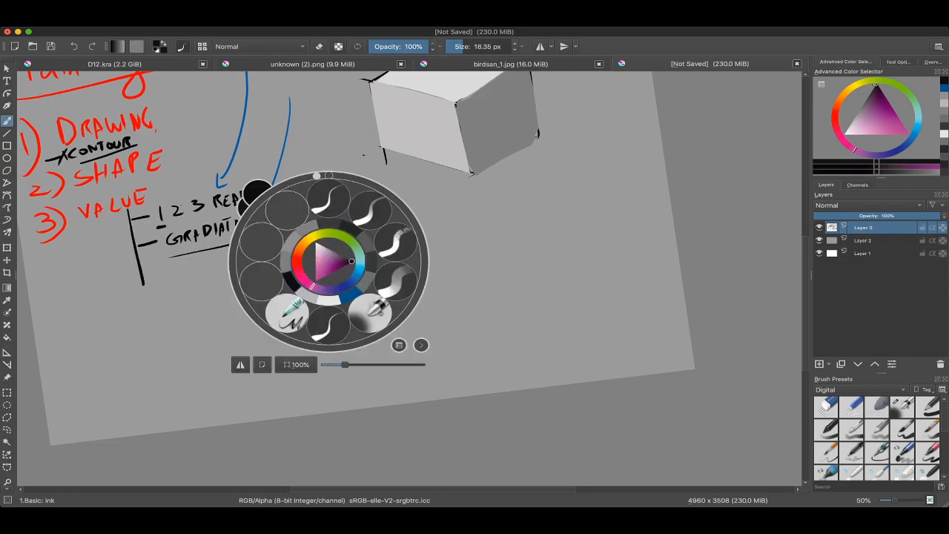
pyautogui.click(416, 286)
pyautogui.rightClick(347, 264)
pyautogui.click(406, 215)
pyautogui.keyDown('shift'); pyautogui.moveTo(383, 261); pyautogui.dragTo(405, 261); pyautogui.keyUp('shift')
pyautogui.moveTo(383, 259)
pyautogui.mouseDown()
pyautogui.moveTo(372, 326)
pyautogui.moveTo(387, 278)
pyautogui.mouseUp()
pyautogui.keyDown('shift'); pyautogui.moveTo(405, 282); pyautogui.dragTo(508, 282); pyautogui.keyUp('shift')
pyautogui.hotkey('ctrl', 'z')
pyautogui.moveTo(379, 258); pyautogui.dragTo(361, 323)
pyautogui.moveTo(363, 312)
pyautogui.mouseDown()
pyautogui.moveTo(362, 324)
pyautogui.moveTo(408, 324)
pyautogui.moveTo(405, 346)
pyautogui.mouseUp()
# Step: Sample the cube's light top face and paint a light grey stroke and an in-between grey stroke beside the dark patch
pyautogui.keyDown('ctrl'); pyautogui.click(461, 92); pyautogui.keyUp('ctrl')
pyautogui.keyDown('ctrl'); pyautogui.click(372, 306); pyautogui.keyUp('ctrl')
pyautogui.keyDown('ctrl'); pyautogui.click(422, 265); pyautogui.keyUp('ctrl')
pyautogui.moveTo(420, 242); pyautogui.dragTo(367, 372)
pyautogui.keyDown('ctrl'); pyautogui.click(403, 286); pyautogui.keyUp('ctrl')
pyautogui.keyDown('shift'); pyautogui.moveTo(408, 287); pyautogui.dragTo(394, 287); pyautogui.keyUp('shift')
pyautogui.keyDown('ctrl'); pyautogui.click(401, 285); pyautogui.keyUp('ctrl')
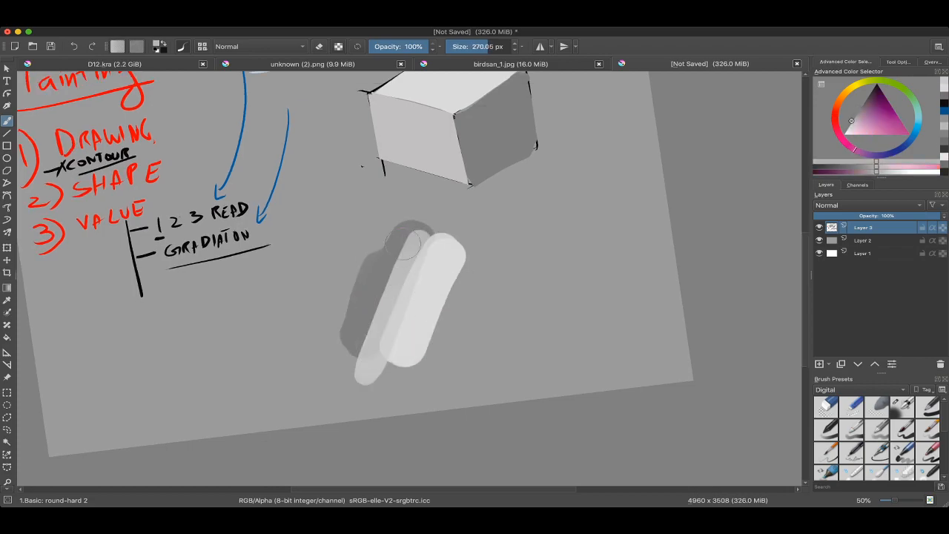
# Step: Blend the dark and light strokes into a gradation by repeatedly sampling and painting intermediate greys between them
pyautogui.moveTo(399, 252); pyautogui.dragTo(360, 339)
pyautogui.keyDown('ctrl'); pyautogui.click(417, 294); pyautogui.keyUp('ctrl')
pyautogui.keyDown('shift'); pyautogui.moveTo(416, 286); pyautogui.dragTo(413, 287); pyautogui.keyUp('shift')
pyautogui.moveTo(439, 256); pyautogui.dragTo(394, 347)
pyautogui.keyDown('shift'); pyautogui.moveTo(423, 287); pyautogui.dragTo(408, 280); pyautogui.keyUp('shift')
pyautogui.moveTo(431, 260); pyautogui.dragTo(376, 366)
pyautogui.keyDown('ctrl'); pyautogui.click(426, 305); pyautogui.keyUp('ctrl')
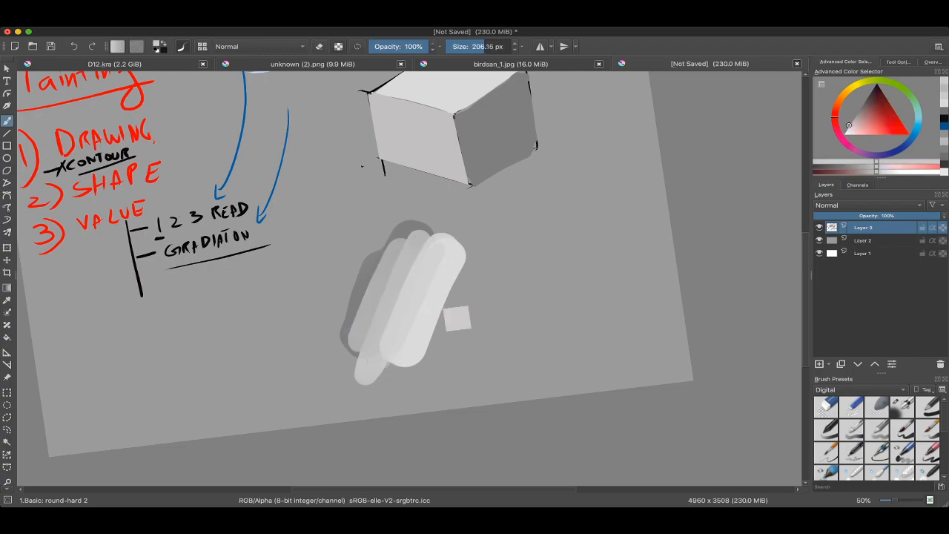
pyautogui.moveTo(447, 258); pyautogui.dragTo(400, 349)
pyautogui.keyDown('ctrl'); pyautogui.click(376, 280); pyautogui.keyUp('ctrl')
pyautogui.keyDown('shift'); pyautogui.moveTo(377, 277); pyautogui.dragTo(350, 338); pyautogui.keyUp('shift')
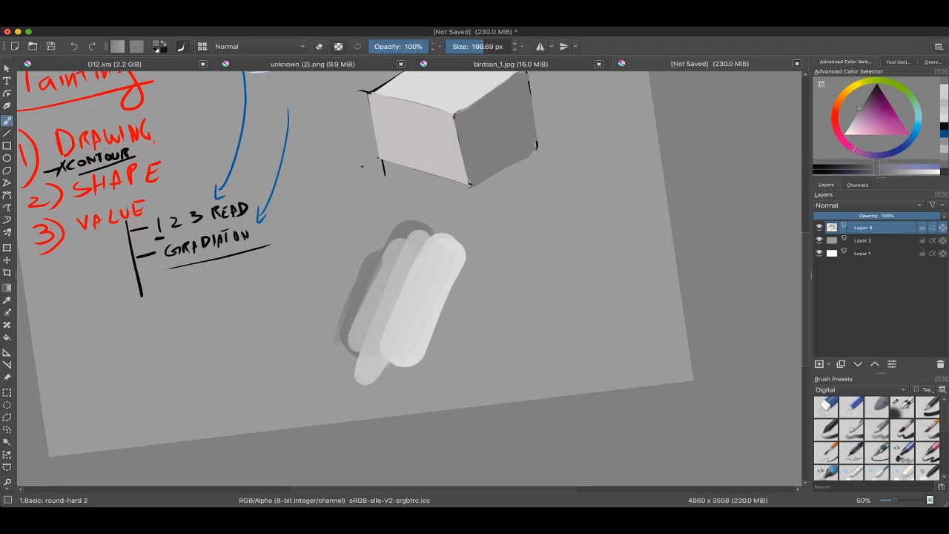
# Step: Erase the grey gradation patch below the cube with a large eraser
pyautogui.scroll(-3, 371, 338)
pyautogui.scroll(4, 388, 318)
pyautogui.keyDown('ctrl'); pyautogui.click(370, 286); pyautogui.keyUp('ctrl')
pyautogui.scroll(-4, 467, 302)
pyautogui.moveTo(371, 274)
pyautogui.mouseDown()
pyautogui.moveTo(352, 356)
pyautogui.moveTo(416, 321)
pyautogui.mouseUp()
pyautogui.press('e')
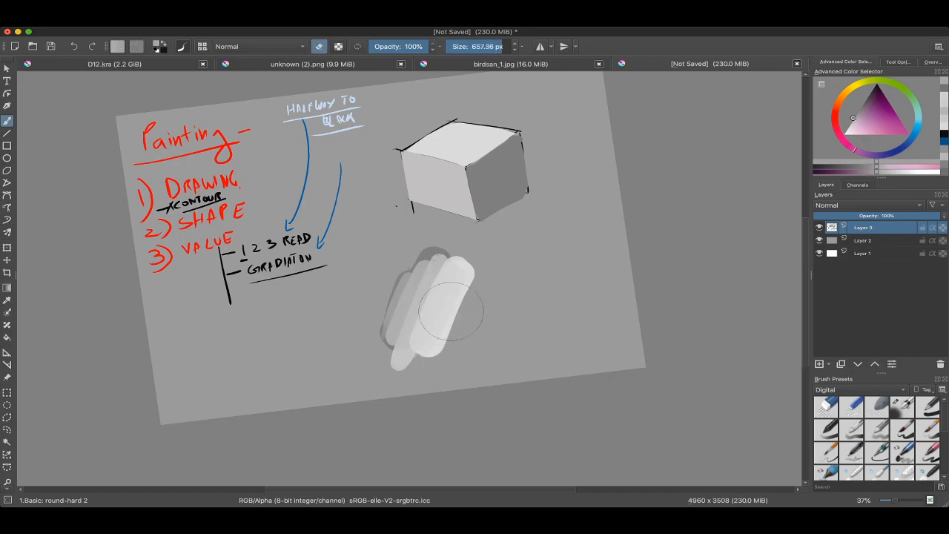
pyautogui.moveTo(408, 282)
pyautogui.keyDown('shift'); pyautogui.mouseDown()
pyautogui.moveTo(409, 342)
pyautogui.moveTo(452, 320)
pyautogui.mouseUp(); pyautogui.keyUp('shift')
# Step: Switch back to the Basic: Ink brush, sample the heading's light blue and write "GRADIATE" under HALFWAY TO BLACK
pyautogui.moveTo(652, 79); pyautogui.dragTo(674, 150)
pyautogui.moveTo(359, 159)
pyautogui.keyDown('ctrl'); pyautogui.mouseDown()
pyautogui.moveTo(359, 106)
pyautogui.moveTo(379, 155)
pyautogui.moveTo(409, 147)
pyautogui.mouseUp(); pyautogui.keyUp('ctrl')
pyautogui.keyDown('ctrl'); pyautogui.click(388, 207); pyautogui.keyUp('ctrl')
pyautogui.rightClick(320, 235)
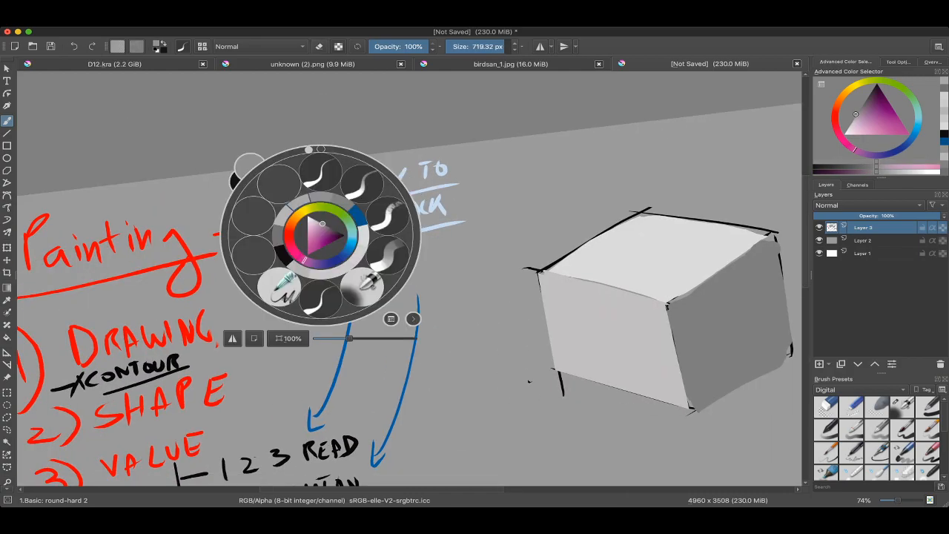
pyautogui.click(321, 173)
pyautogui.moveTo(403, 289)
pyautogui.mouseDown()
pyautogui.moveTo(409, 259)
pyautogui.moveTo(446, 225)
pyautogui.moveTo(433, 197)
pyautogui.moveTo(436, 216)
pyautogui.mouseUp()
pyautogui.keyDown('ctrl'); pyautogui.click(444, 172); pyautogui.keyUp('ctrl')
pyautogui.moveTo(432, 207); pyautogui.dragTo(449, 212)
pyautogui.moveTo(447, 194); pyautogui.dragTo(457, 212)
pyautogui.moveTo(462, 212); pyautogui.dragTo(462, 196)
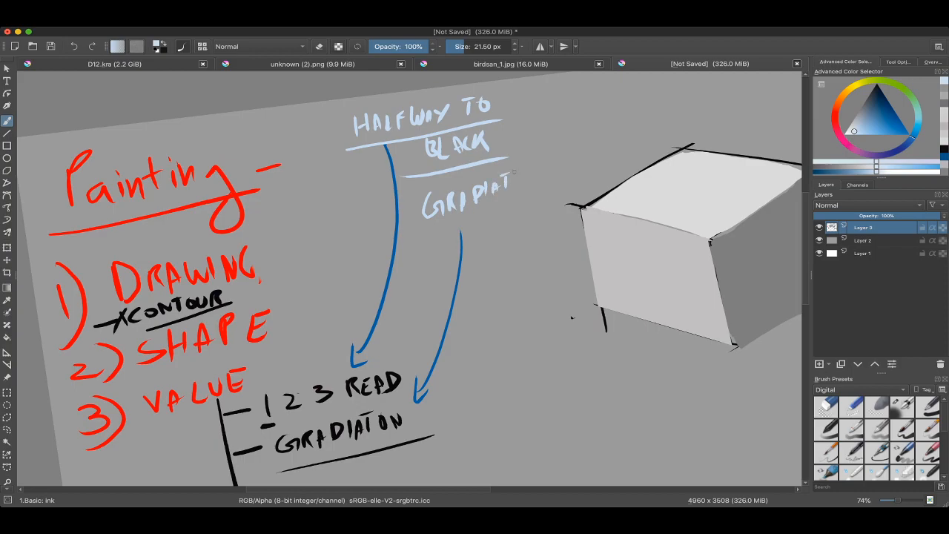
# Step: Write an "A" under GRADIATE and the word "SURFACES" beneath it in light blue
pyautogui.moveTo(461, 231)
pyautogui.mouseDown()
pyautogui.moveTo(470, 230)
pyautogui.moveTo(465, 261)
pyautogui.mouseUp()
pyautogui.moveTo(485, 243); pyautogui.dragTo(466, 245)
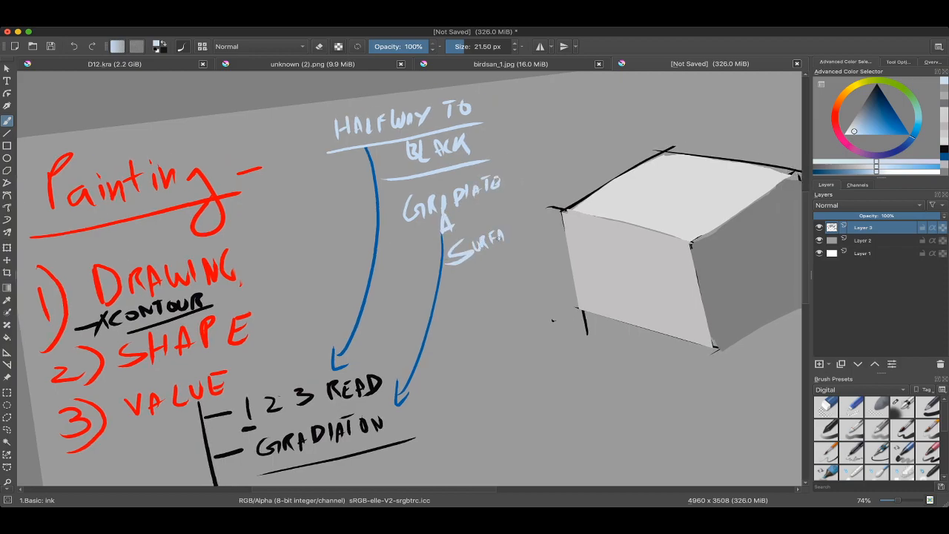
pyautogui.moveTo(537, 219); pyautogui.dragTo(507, 250)
# Step: Draw a light blue slash beside GRADIATE and write "GAS" above the cube
pyautogui.moveTo(499, 210); pyautogui.dragTo(514, 185)
pyautogui.moveTo(529, 157); pyautogui.dragTo(534, 176)
pyautogui.moveTo(544, 159)
pyautogui.mouseDown()
pyautogui.moveTo(545, 172)
pyautogui.moveTo(532, 175)
pyautogui.mouseUp()
pyautogui.hotkey('ctrl', 'z')
pyautogui.hotkey('ctrl', 'z')
pyautogui.moveTo(456, 129); pyautogui.dragTo(444, 157)
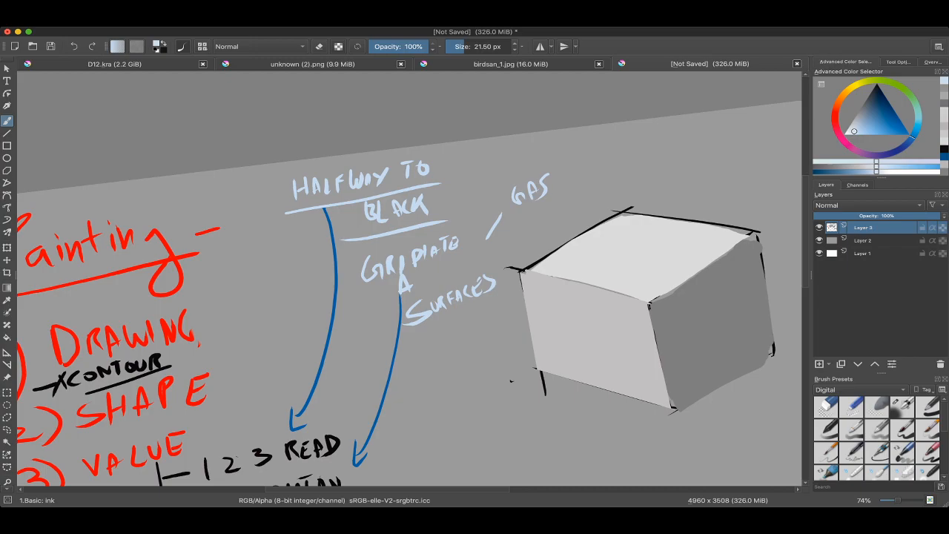
pyautogui.scroll(-3, 281, 165)
pyautogui.moveTo(415, 297); pyautogui.dragTo(410, 248)
pyautogui.scroll(-1, 410, 247)
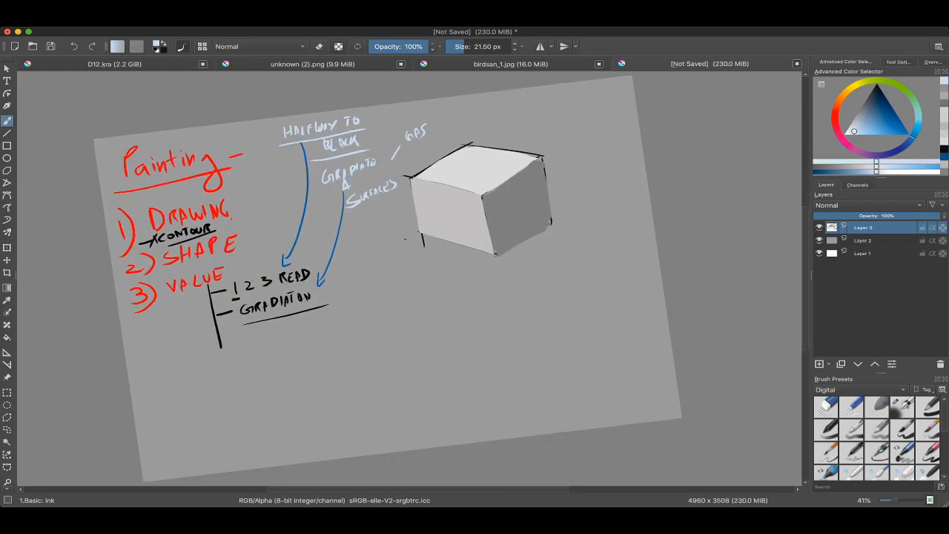
# Step: Undo the slash and the word GAS, and complete "ALL" between GRADIATE and SURFACES
pyautogui.moveTo(498, 273); pyautogui.dragTo(588, 286)
pyautogui.scroll(1, 409, 279)
pyautogui.moveTo(510, 118); pyautogui.dragTo(514, 117)
pyautogui.hotkey('ctrl', 'z')
pyautogui.scroll(2, 410, 279)
pyautogui.hotkey('ctrl', 'z')
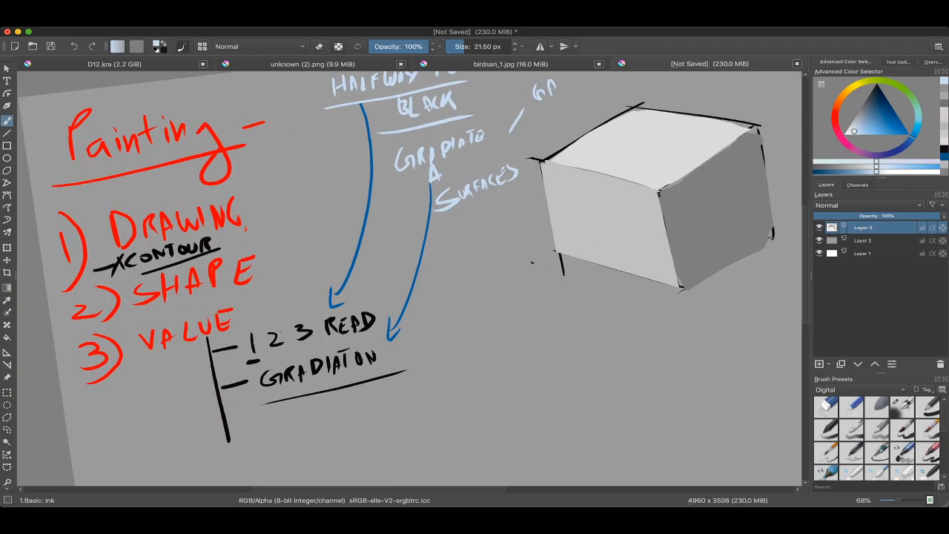
pyautogui.hotkey('ctrl', 'z')
pyautogui.hotkey('ctrl', 'z')
pyautogui.hotkey('ctrl', 'z')
pyautogui.scroll(-2, 454, 166)
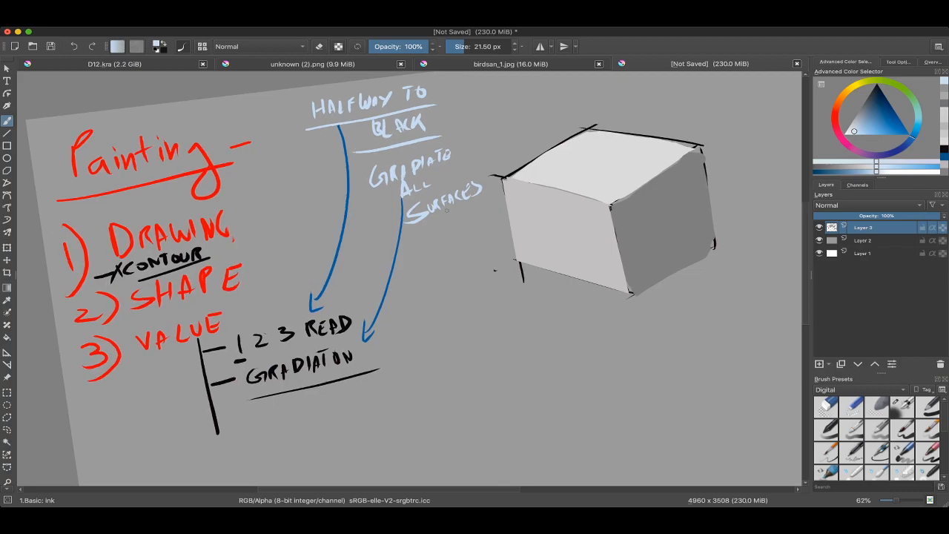
pyautogui.press('super+Tab')
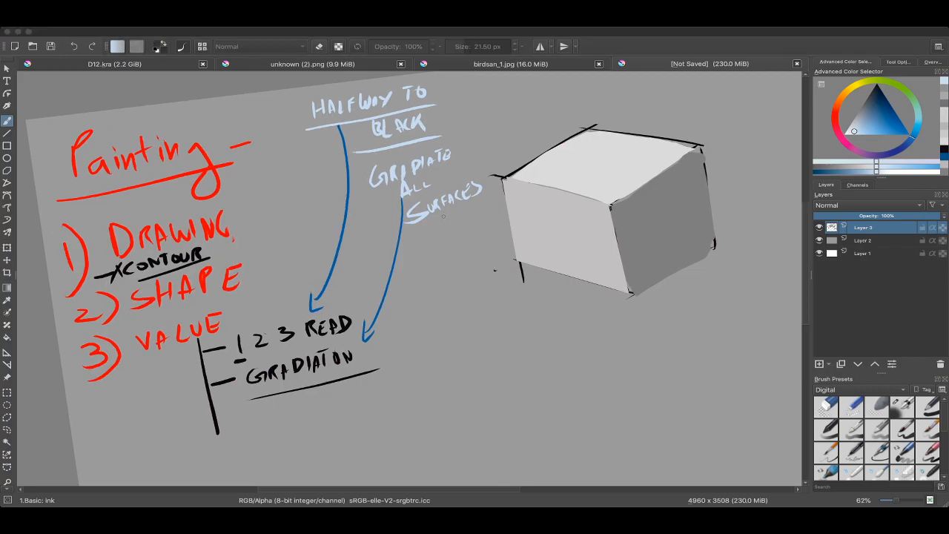
pyautogui.press('super+Tab')
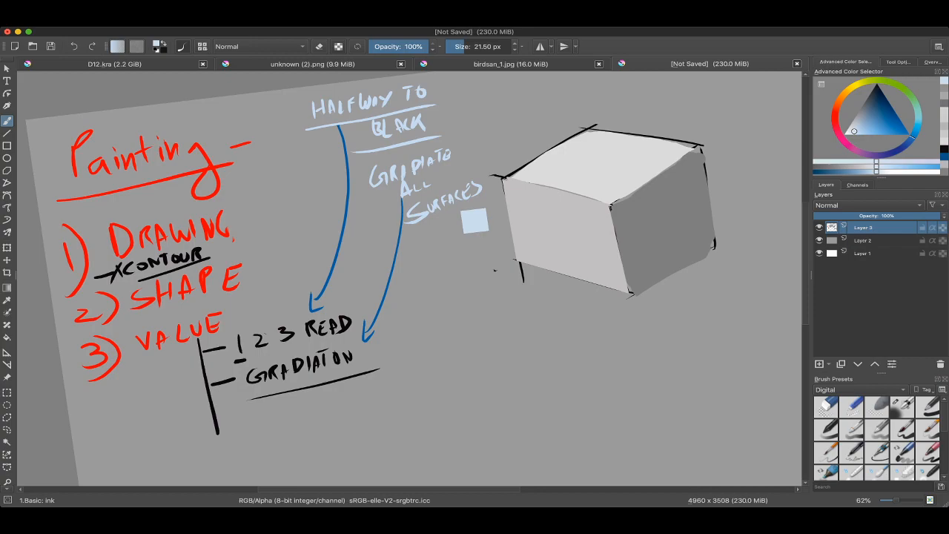
pyautogui.scroll(-4, 560, 173)
pyautogui.scroll(5, 592, 165)
# Step: Draw a short light blue curve at the cube's back top edge and undo it
pyautogui.moveTo(591, 140); pyautogui.dragTo(524, 154)
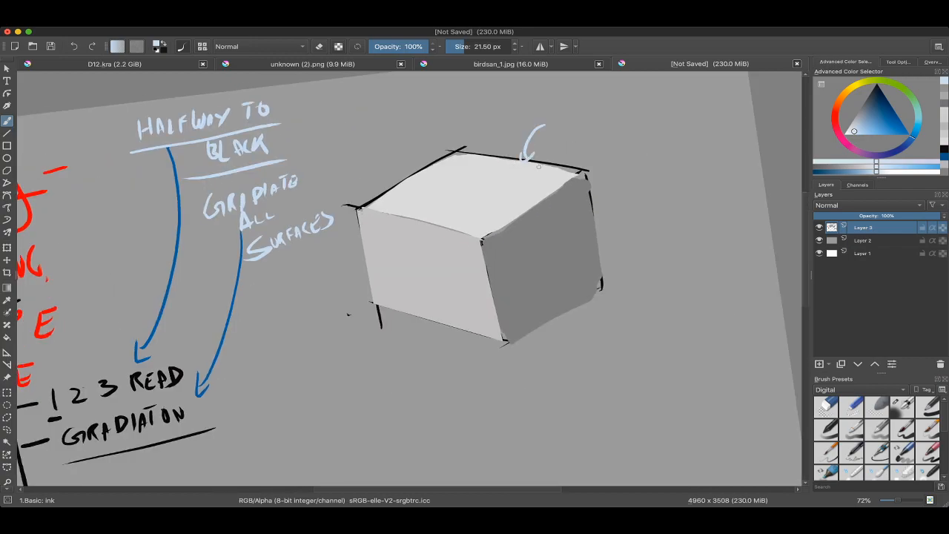
pyautogui.hotkey('ctrl', 'z')
pyautogui.scroll(-2, 497, 164)
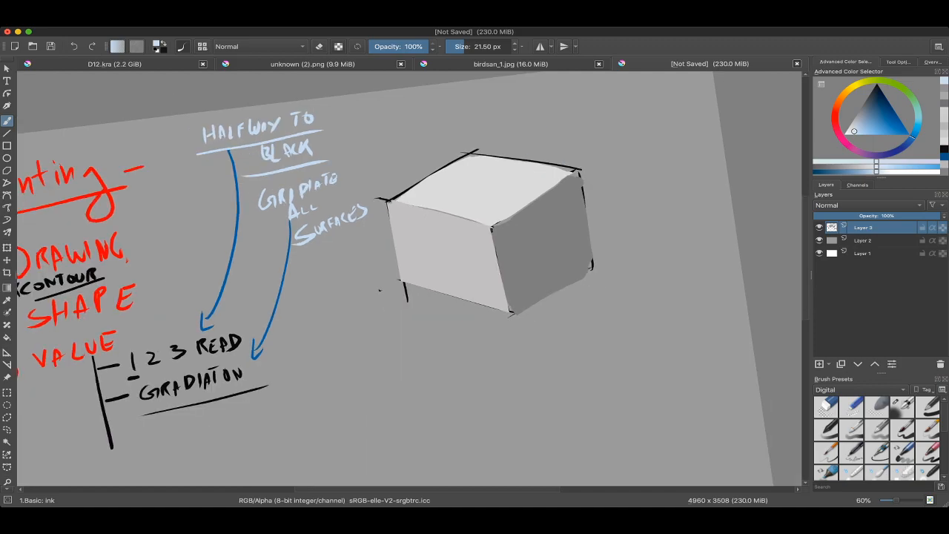
pyautogui.moveTo(497, 163); pyautogui.dragTo(520, 159)
# Step: Open the unknown (2).png reference sheet and examine the warrior's shaded torso and arm, and the grey crab studies
pyautogui.click(511, 64)
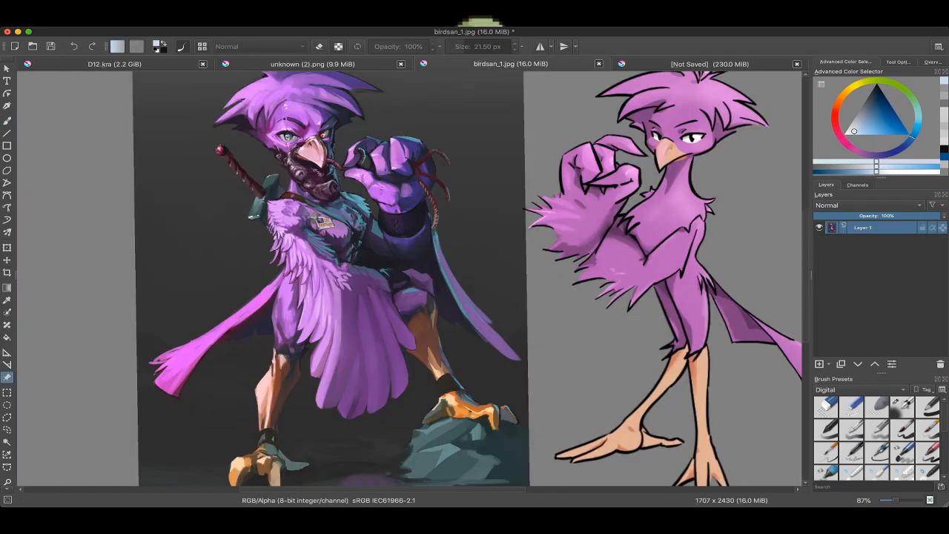
pyautogui.click(312, 64)
pyautogui.scroll(-5, 422, 188)
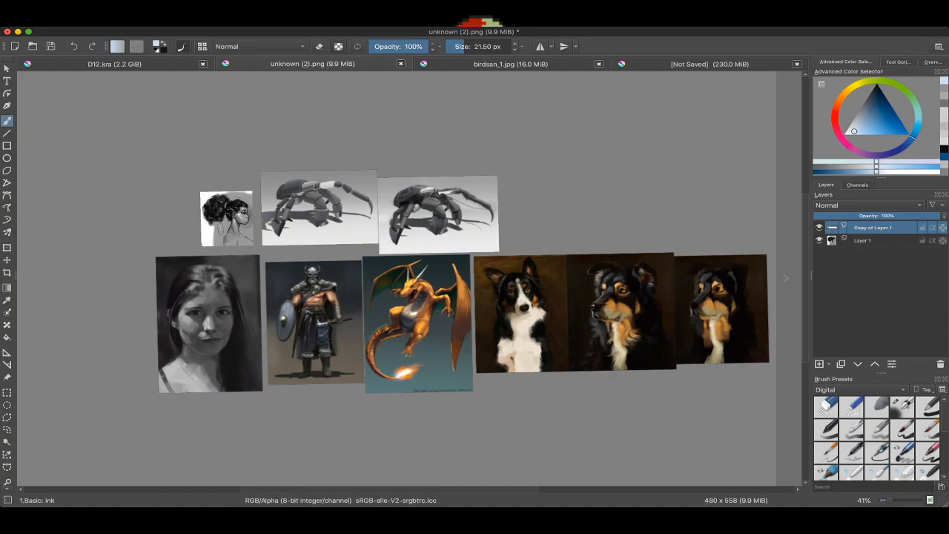
pyautogui.moveTo(401, 259); pyautogui.dragTo(445, 203)
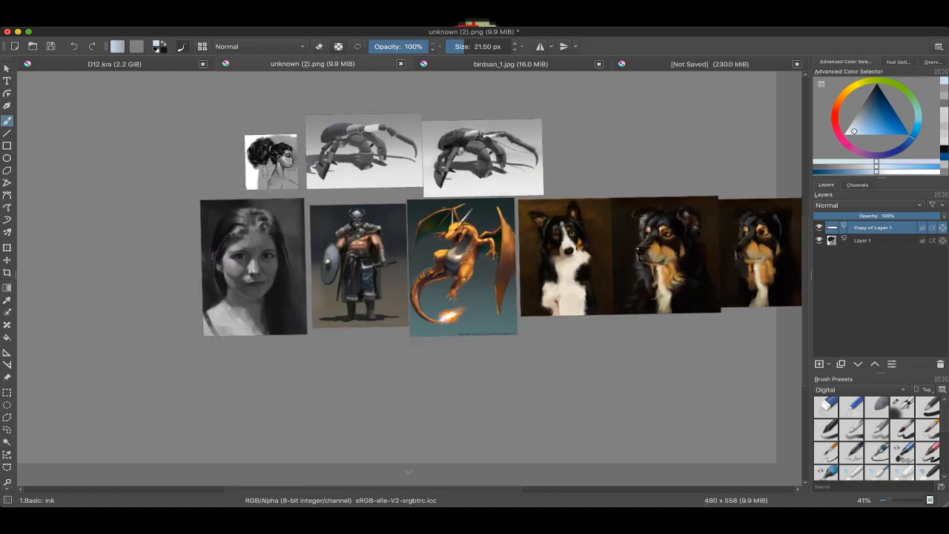
pyautogui.scroll(7, 373, 253)
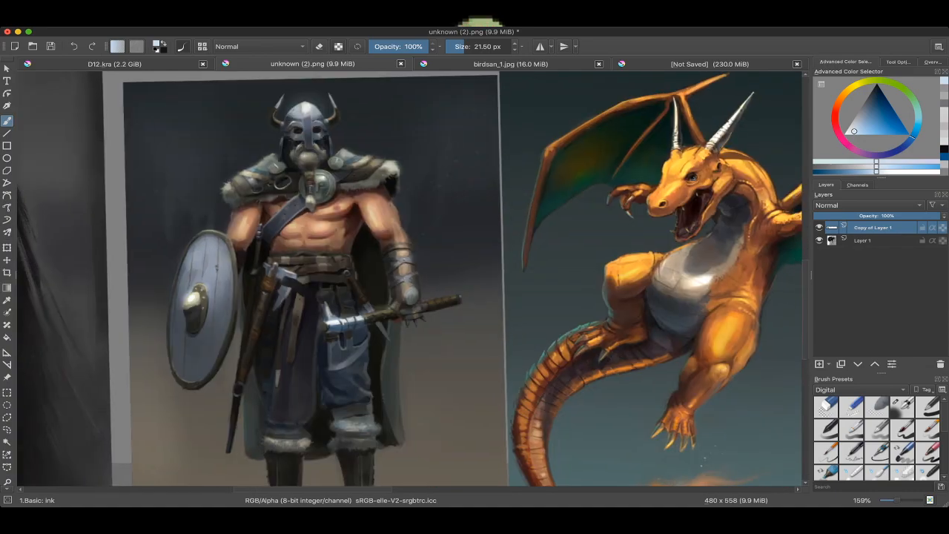
pyautogui.scroll(5, 373, 242)
pyautogui.moveTo(374, 242); pyautogui.dragTo(389, 298)
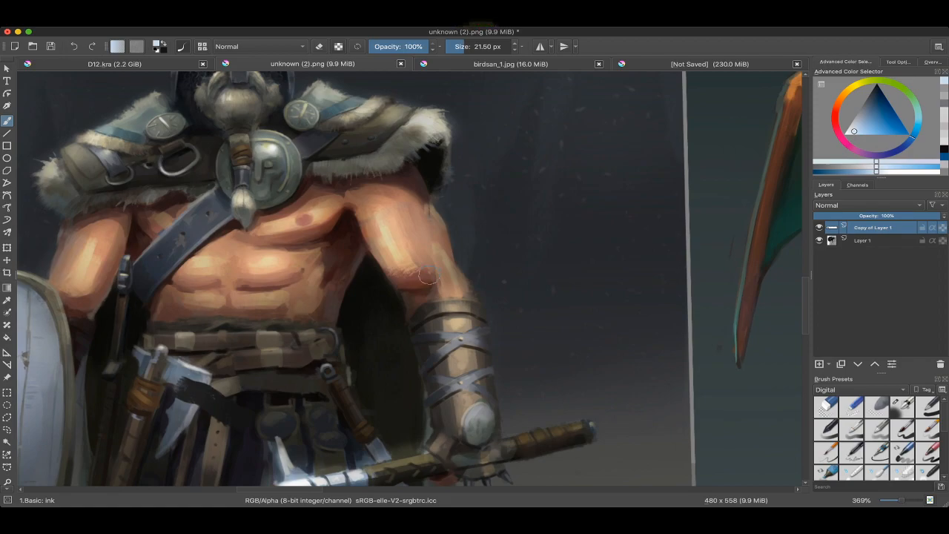
pyautogui.scroll(-6, 428, 276)
pyautogui.moveTo(428, 277)
pyautogui.mouseDown()
pyautogui.moveTo(333, 380)
pyautogui.moveTo(317, 459)
pyautogui.mouseUp()
pyautogui.moveTo(401, 282); pyautogui.dragTo(469, 357)
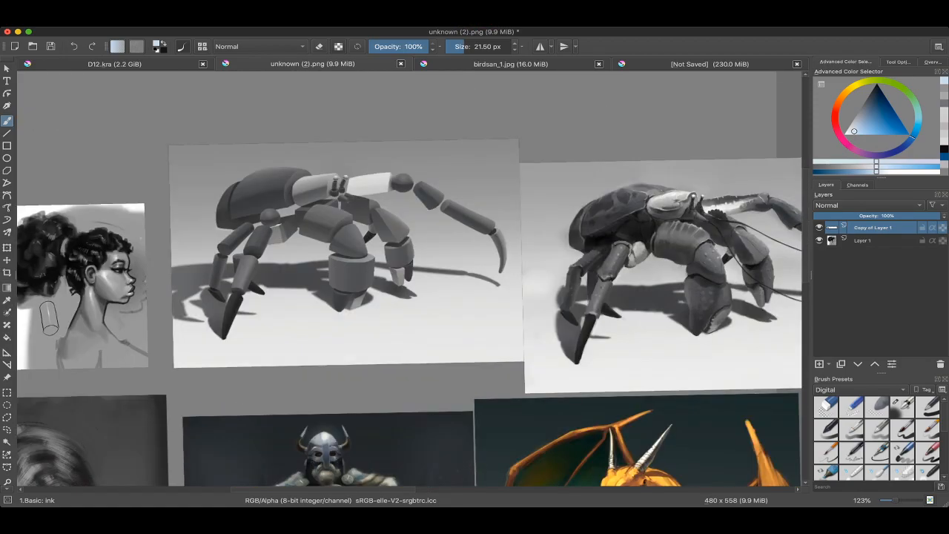
# Step: Examine the simple shaded forms of the blocked-out crab study on the reference sheet
pyautogui.scroll(3, 353, 237)
pyautogui.moveTo(385, 246); pyautogui.dragTo(442, 259)
pyautogui.scroll(2, 439, 258)
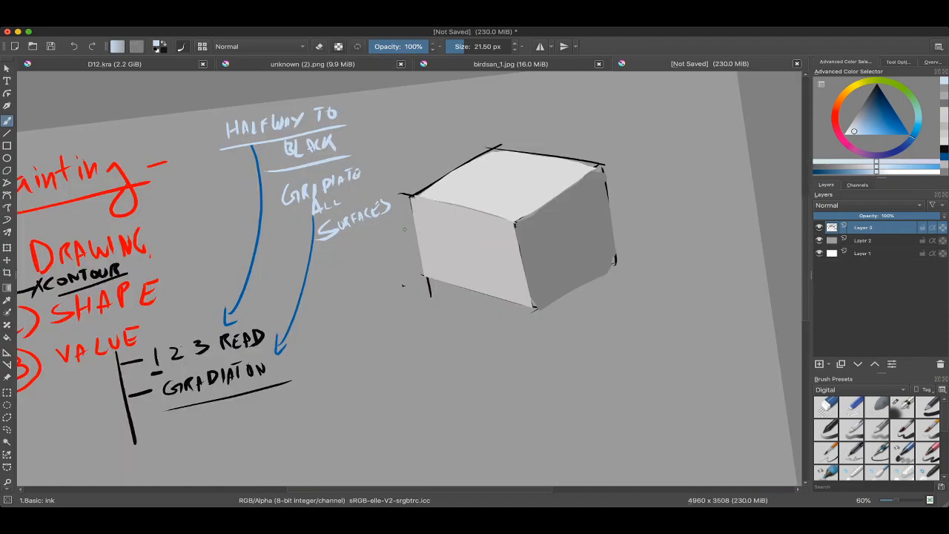
pyautogui.scroll(2, 381, 303)
pyautogui.scroll(1, 392, 250)
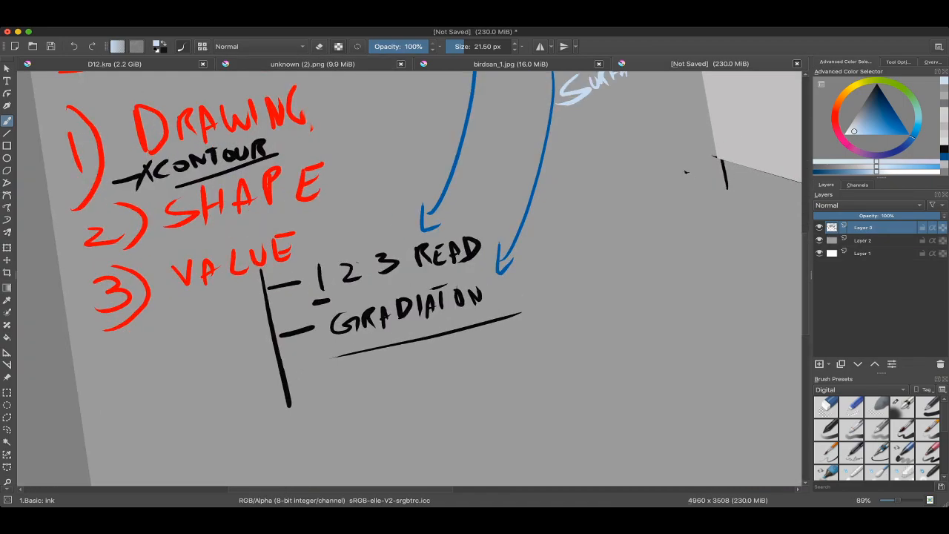
# Step: Return to the unsaved notes document and review the value and gradation notes beside the shaded cube
pyautogui.scroll(-2, 318, 302)
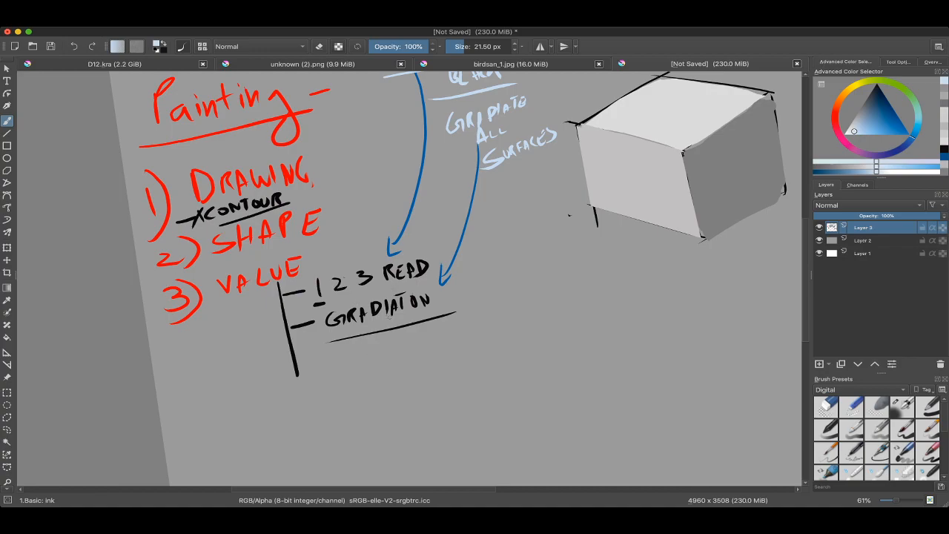
pyautogui.moveTo(513, 182); pyautogui.dragTo(435, 171)
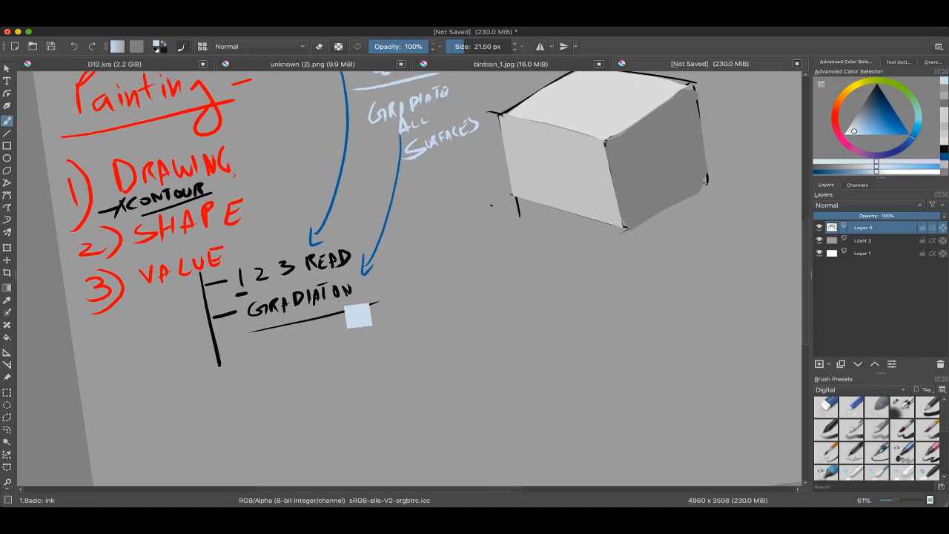
pyautogui.keyDown('ctrl'); pyautogui.click(323, 274); pyautogui.keyUp('ctrl')
pyautogui.scroll(-2, 413, 319)
pyautogui.press(']')
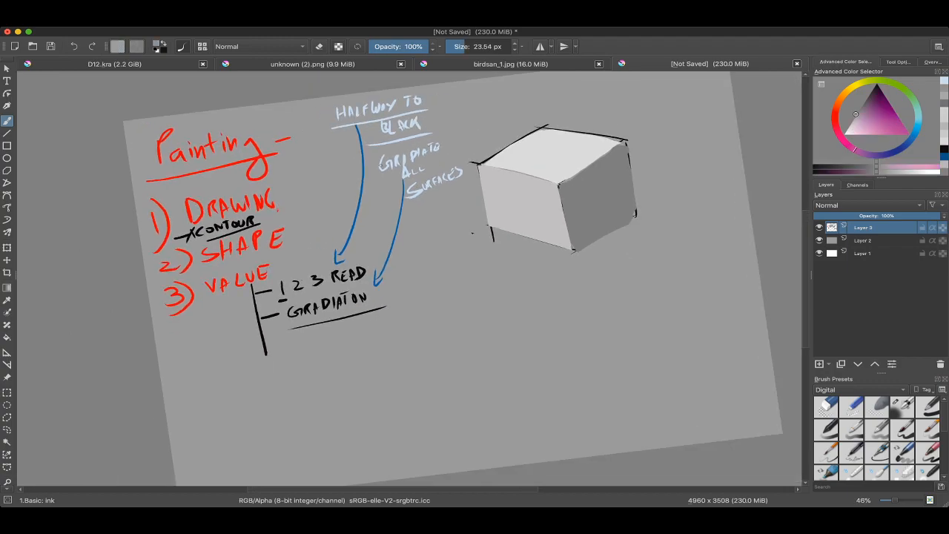
pyautogui.scroll(2, 423, 175)
pyautogui.keyDown('ctrl'); pyautogui.click(431, 182); pyautogui.keyUp('ctrl')
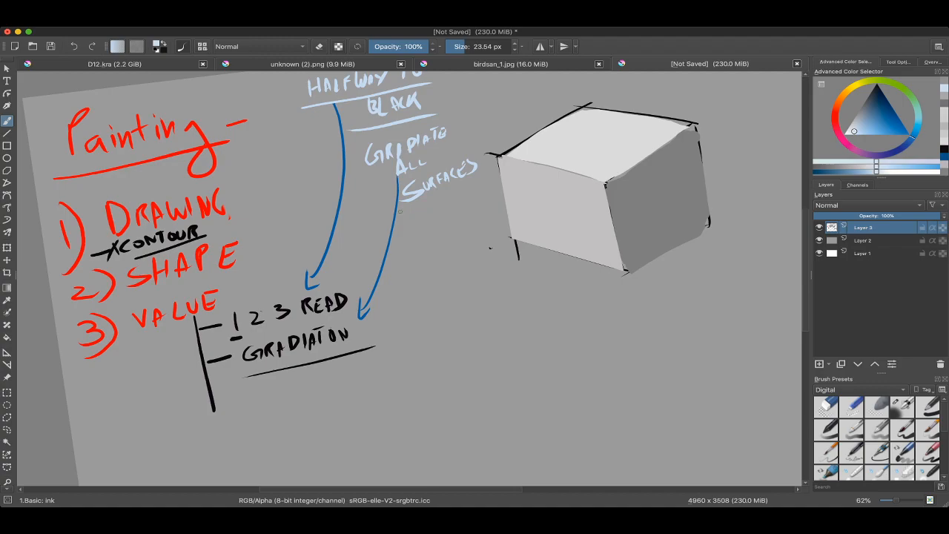
pyautogui.scroll(-2, 491, 148)
pyautogui.moveTo(491, 148); pyautogui.dragTo(462, 191)
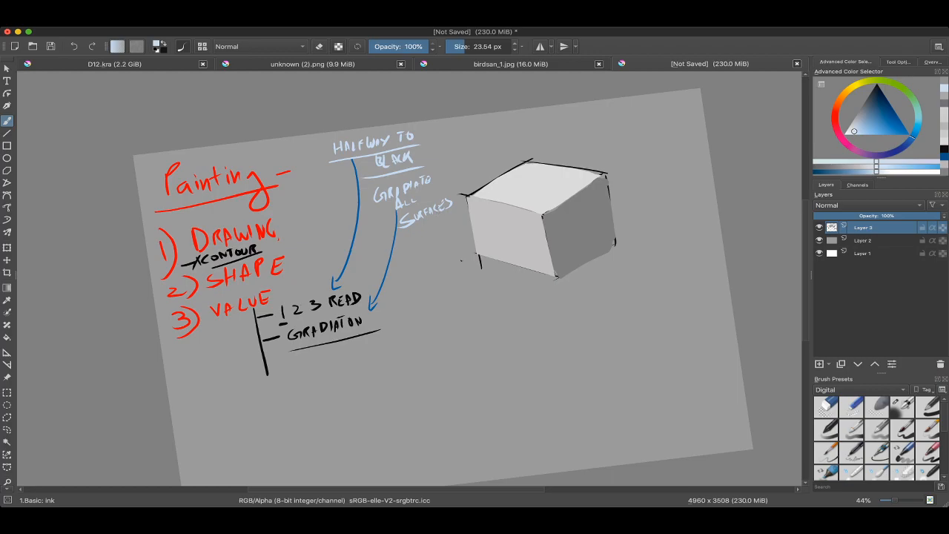
pyautogui.scroll(1, 445, 170)
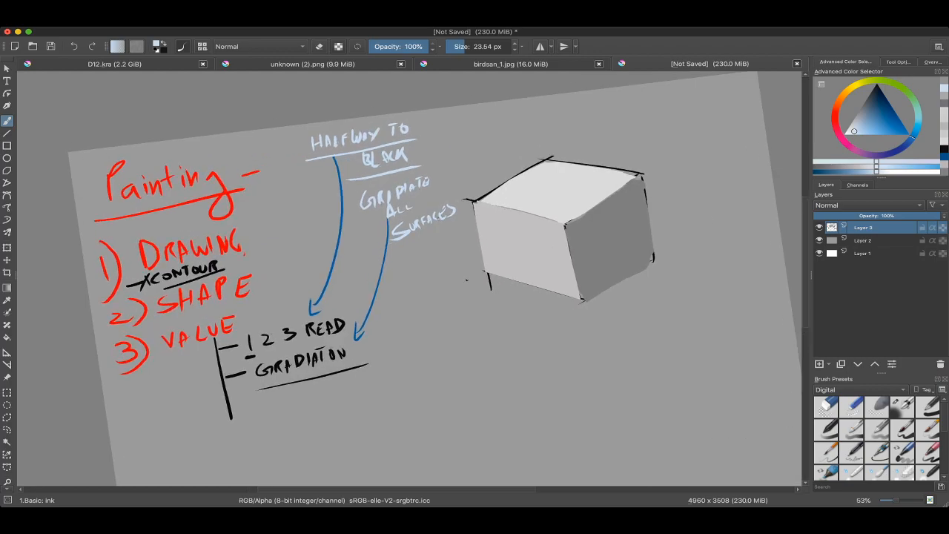
pyautogui.scroll(1, 445, 177)
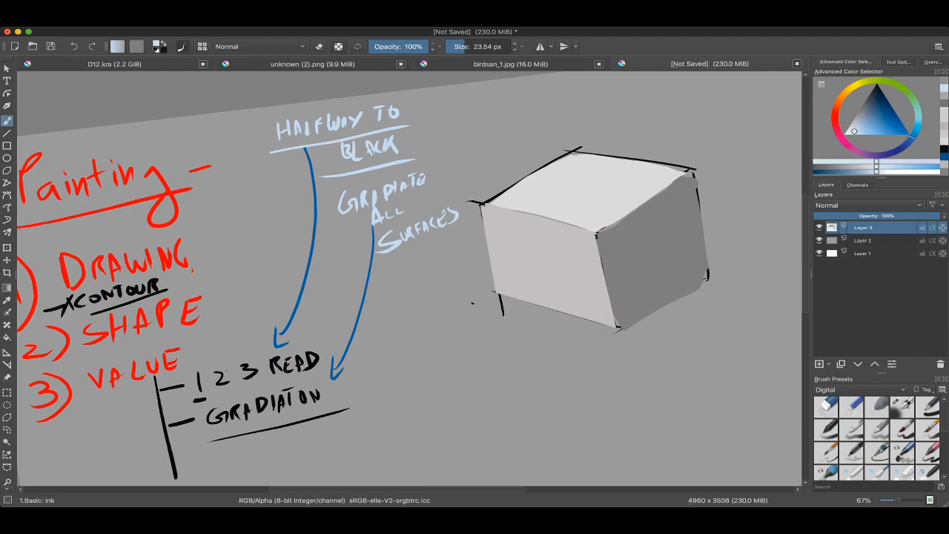
pyautogui.moveTo(421, 219); pyautogui.dragTo(433, 208)
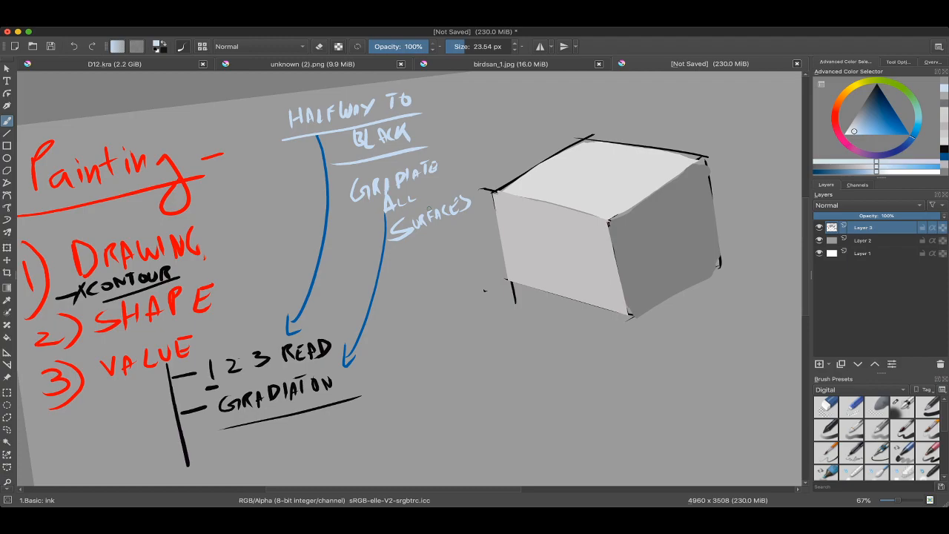
pyautogui.moveTo(434, 208); pyautogui.dragTo(391, 222)
pyautogui.moveTo(496, 212); pyautogui.dragTo(472, 210)
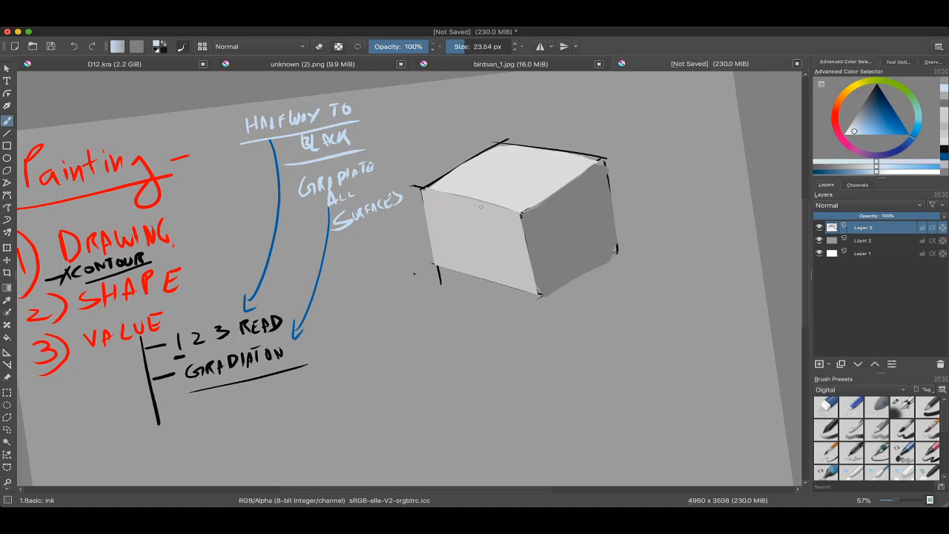
# Step: Open unknown (2).png and examine the shading and bumps on the finished crab study's claws and legs
pyautogui.hotkey('ctrl', 'Tab')
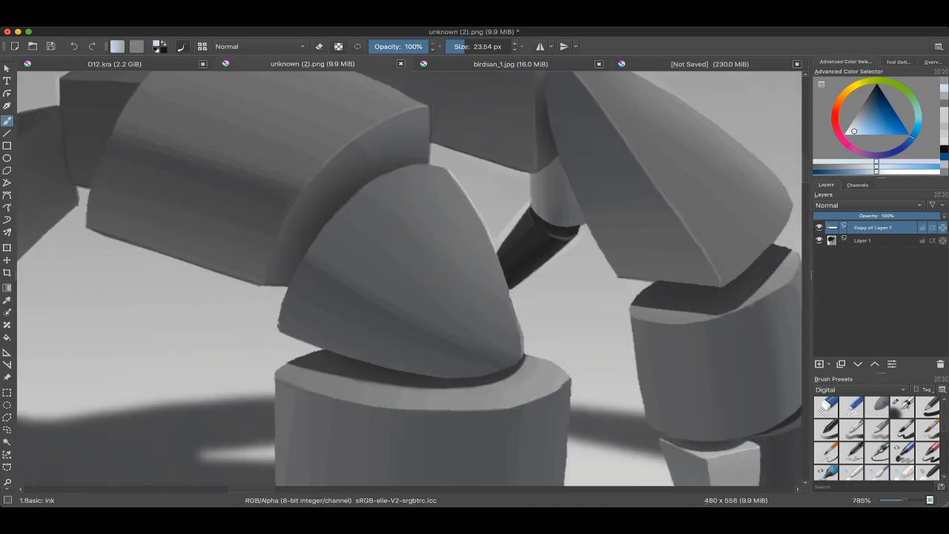
pyautogui.press('l')
pyautogui.moveTo(381, 255)
pyautogui.mouseDown()
pyautogui.moveTo(486, 297)
pyautogui.moveTo(356, 192)
pyautogui.moveTo(327, 241)
pyautogui.mouseUp()
pyautogui.hotkey('ctrl', 'z')
pyautogui.moveTo(464, 206)
pyautogui.mouseDown()
pyautogui.moveTo(349, 271)
pyautogui.moveTo(327, 241)
pyautogui.mouseUp()
pyautogui.hotkey('ctrl', 'z')
pyautogui.scroll(-4, 416, 272)
pyautogui.moveTo(646, 278); pyautogui.dragTo(215, 271)
pyautogui.moveTo(593, 289)
pyautogui.mouseDown()
pyautogui.moveTo(379, 285)
pyautogui.moveTo(263, 218)
pyautogui.mouseUp()
pyautogui.scroll(3, 427, 248)
pyautogui.moveTo(481, 196); pyautogui.dragTo(422, 201)
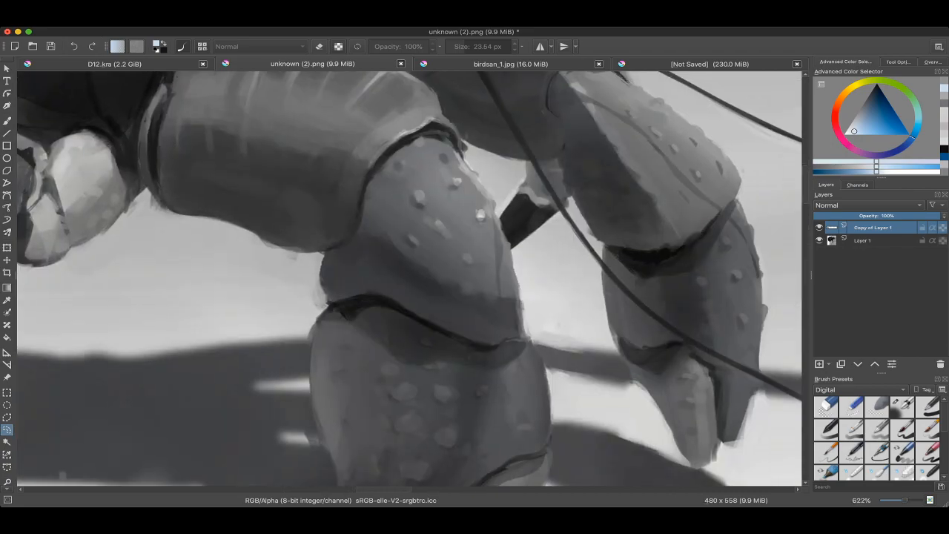
pyautogui.scroll(2, 419, 199)
pyautogui.scroll(-2, 424, 202)
pyautogui.scroll(-4, 423, 222)
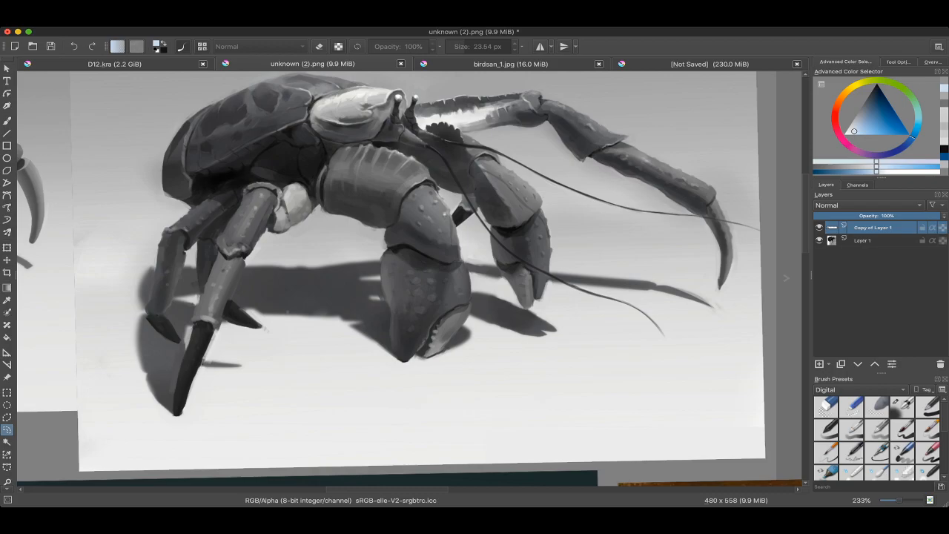
# Step: Return to the notes document and touch up the cube's top-face edges in its sampled light grey with a 52.26 px brush
pyautogui.click(710, 63)
pyautogui.scroll(-2, 445, 211)
pyautogui.scroll(3, 400, 206)
pyautogui.moveTo(400, 282); pyautogui.dragTo(513, 195)
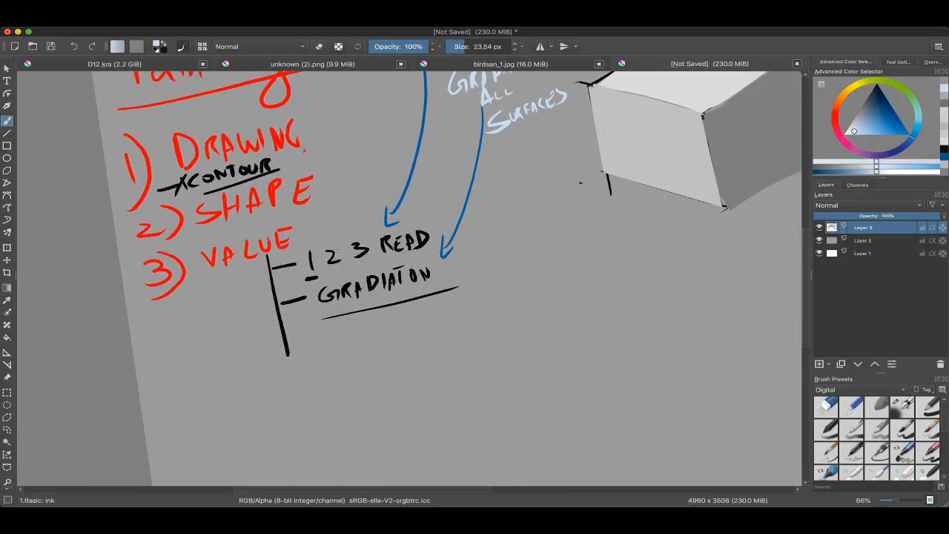
pyautogui.moveTo(519, 222); pyautogui.dragTo(275, 308)
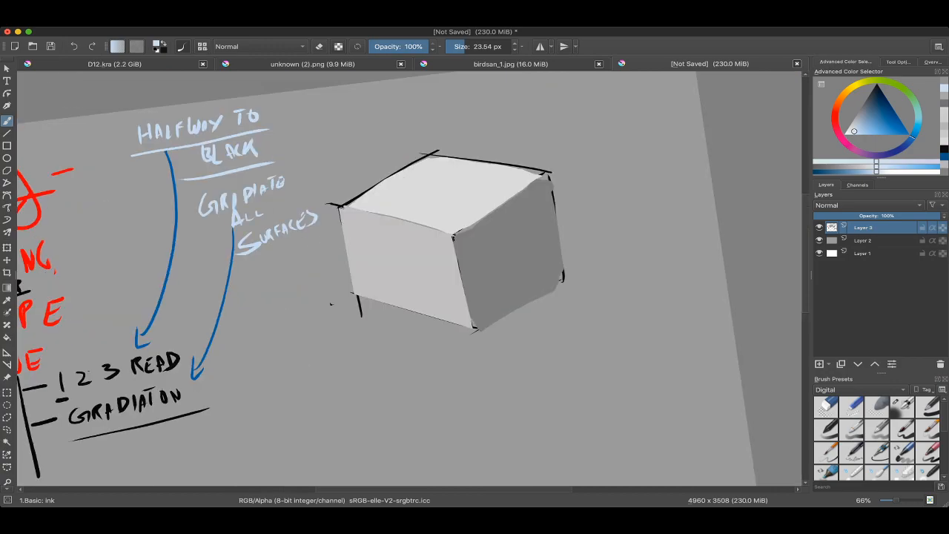
pyautogui.scroll(3, 400, 275)
pyautogui.rightClick(454, 208)
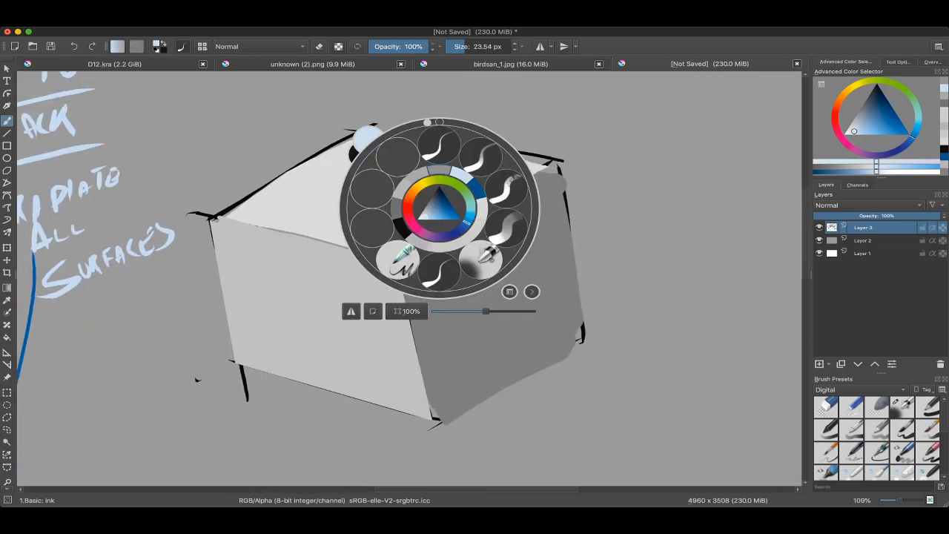
pyautogui.rightClick(414, 182)
pyautogui.keyDown('ctrl'); pyautogui.click(472, 173); pyautogui.keyUp('ctrl')
pyautogui.moveTo(530, 161)
pyautogui.mouseDown()
pyautogui.moveTo(540, 165)
pyautogui.moveTo(511, 144)
pyautogui.mouseUp()
pyautogui.moveTo(335, 153); pyautogui.dragTo(345, 154)
pyautogui.moveTo(400, 146); pyautogui.dragTo(512, 141)
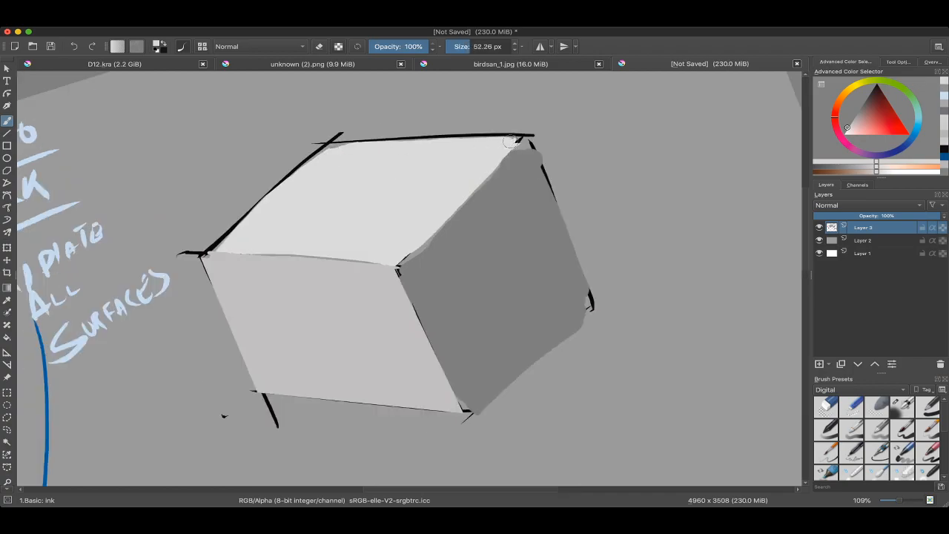
# Step: Touch up the upper corner of the cube's dark side face with its sampled dark grey
pyautogui.moveTo(525, 183); pyautogui.dragTo(528, 189)
pyautogui.keyDown('ctrl'); pyautogui.click(528, 187); pyautogui.keyUp('ctrl')
pyautogui.moveTo(525, 152)
pyautogui.mouseDown()
pyautogui.moveTo(530, 144)
pyautogui.moveTo(536, 152)
pyautogui.mouseUp()
pyautogui.scroll(-3, 409, 279)
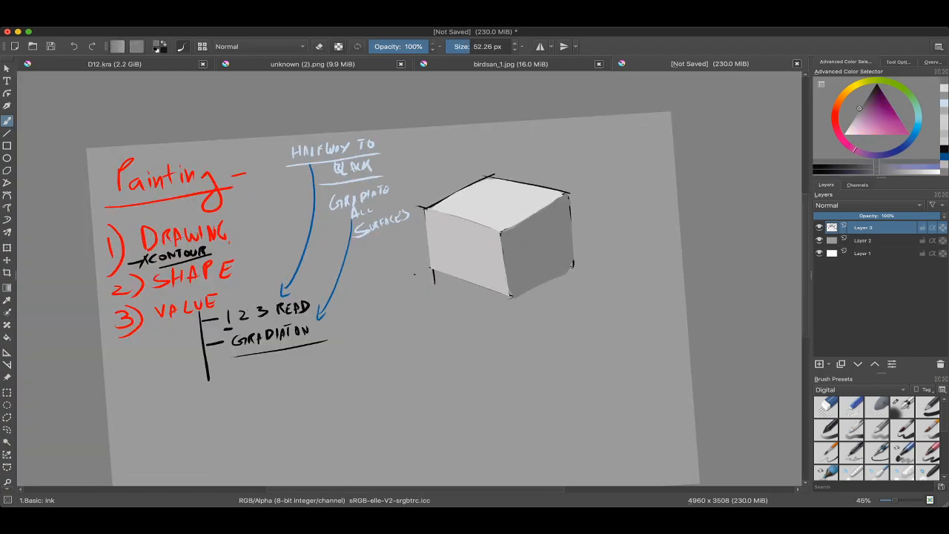
# Step: Select the cube's top face by its contiguous colour and return to the brush
pyautogui.scroll(2, 455, 234)
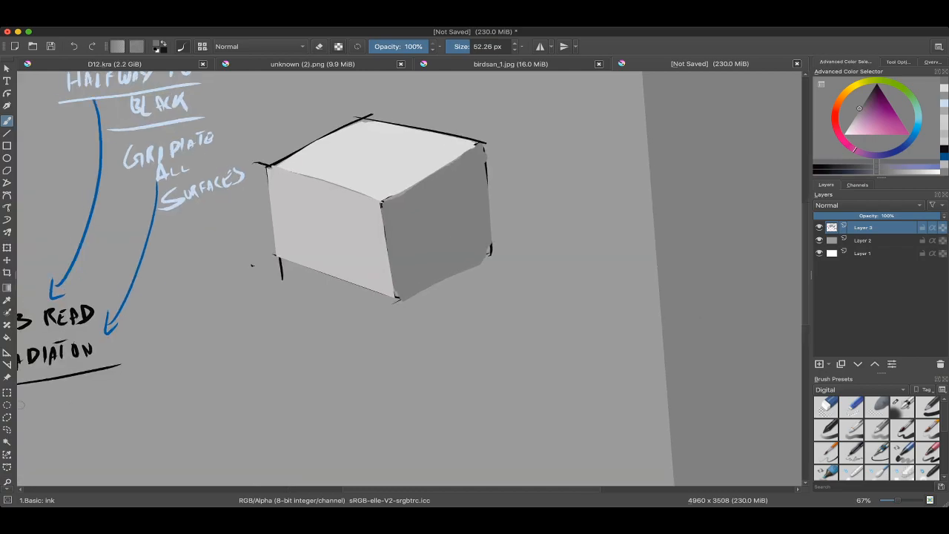
pyautogui.click(7, 442)
pyautogui.click(445, 223)
pyautogui.hotkey('ctrl', 'z')
pyautogui.click(445, 222)
pyautogui.moveTo(445, 222); pyautogui.dragTo(458, 278)
pyautogui.press('b')
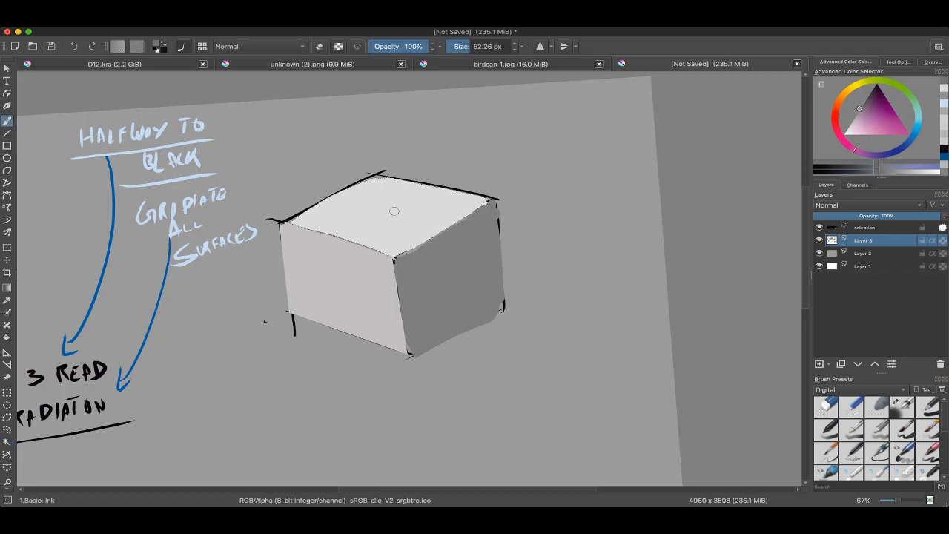
# Step: Try a lighter grey band along the far left edge of the cube's top face with a 215.25 px brush
pyautogui.keyDown('ctrl'); pyautogui.click(386, 211); pyautogui.keyUp('ctrl')
pyautogui.press('k')
pyautogui.press('k')
pyautogui.moveTo(324, 216); pyautogui.dragTo(353, 216)
pyautogui.moveTo(295, 213)
pyautogui.mouseDown()
pyautogui.moveTo(373, 182)
pyautogui.moveTo(319, 212)
pyautogui.moveTo(365, 189)
pyautogui.moveTo(400, 190)
pyautogui.mouseUp()
pyautogui.hotkey('ctrl', 'z')
pyautogui.click(847, 128)
pyautogui.click(847, 128)
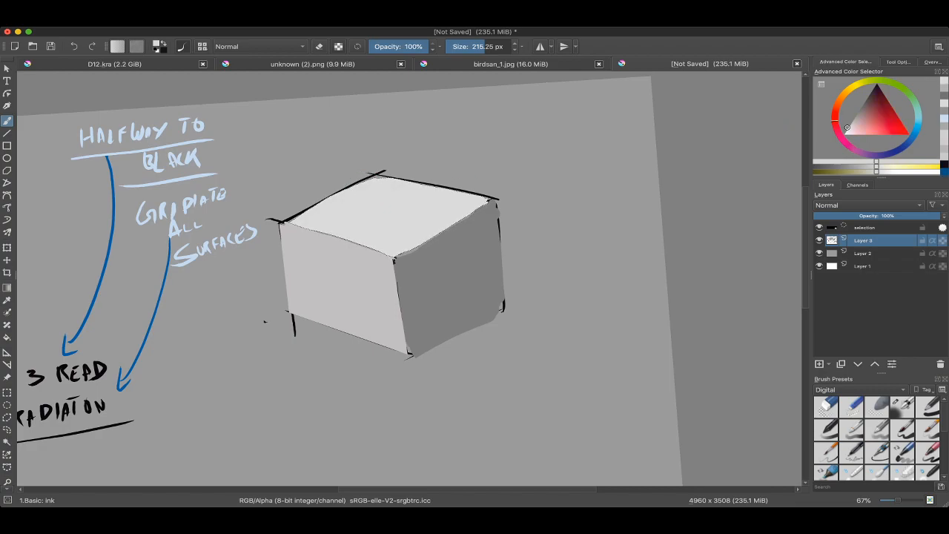
pyautogui.click(844, 132)
pyautogui.moveTo(335, 248)
pyautogui.mouseDown()
pyautogui.moveTo(413, 198)
pyautogui.moveTo(320, 208)
pyautogui.moveTo(303, 228)
pyautogui.moveTo(373, 186)
pyautogui.moveTo(462, 201)
pyautogui.moveTo(713, 89)
pyautogui.moveTo(597, 113)
pyautogui.mouseUp()
pyautogui.scroll(2, 597, 115)
pyautogui.moveTo(523, 143); pyautogui.dragTo(445, 170)
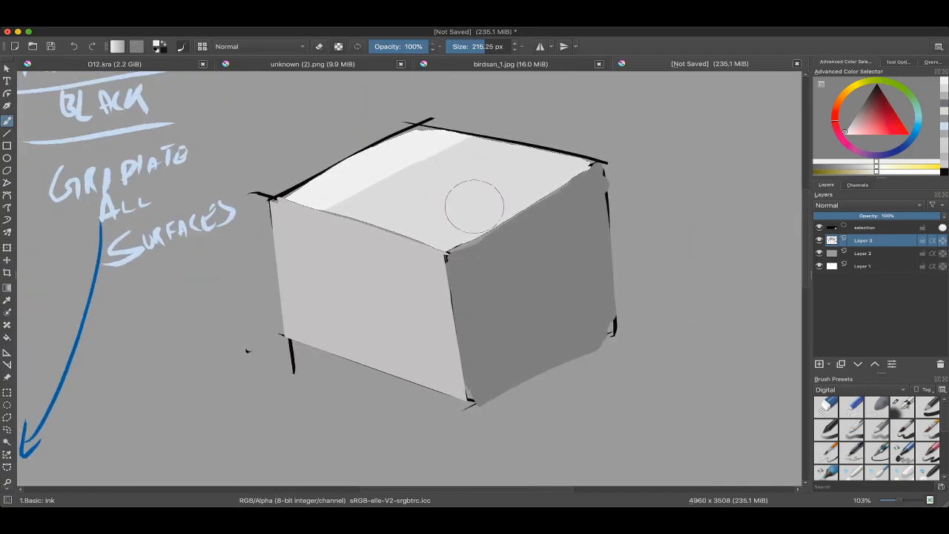
# Step: Review the 1 2 3 READ and GRADIATON notes against the lighter band on the cube's top face
pyautogui.scroll(-2, 474, 206)
pyautogui.moveTo(445, 223); pyautogui.dragTo(531, 256)
pyautogui.scroll(2, 445, 222)
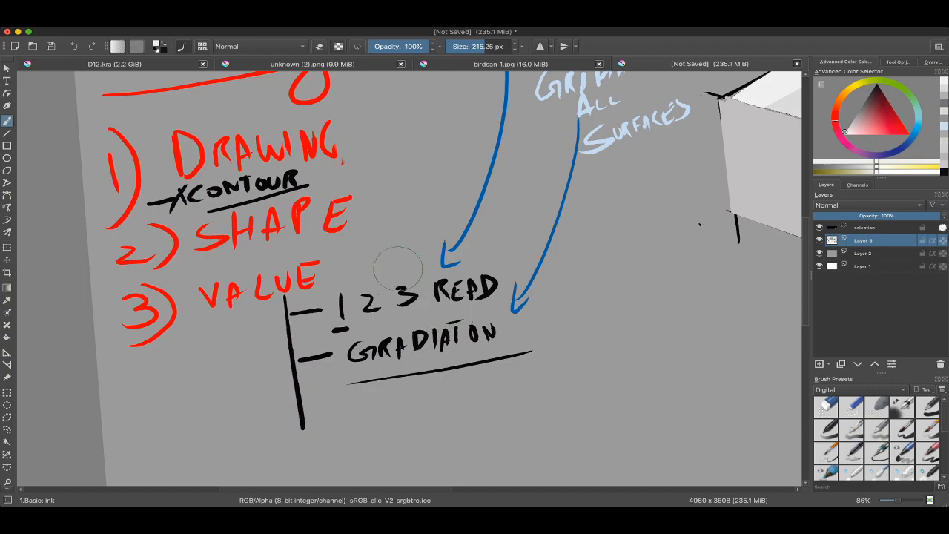
pyautogui.scroll(-2, 445, 297)
pyautogui.scroll(6, 445, 304)
pyautogui.scroll(-1, 445, 316)
pyautogui.scroll(-3, 445, 296)
pyautogui.scroll(3, 450, 208)
pyautogui.scroll(-6, 426, 215)
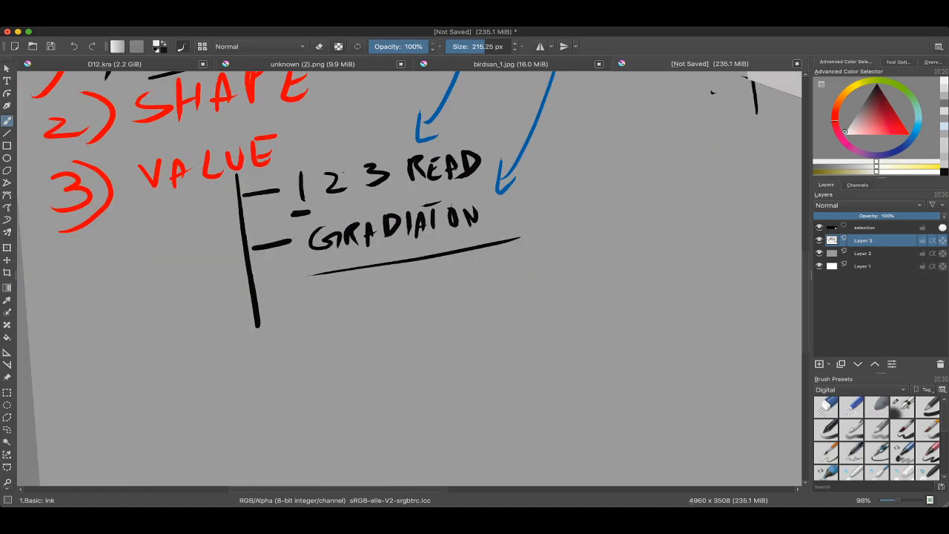
pyautogui.moveTo(460, 223); pyautogui.dragTo(275, 371)
pyautogui.scroll(4, 482, 245)
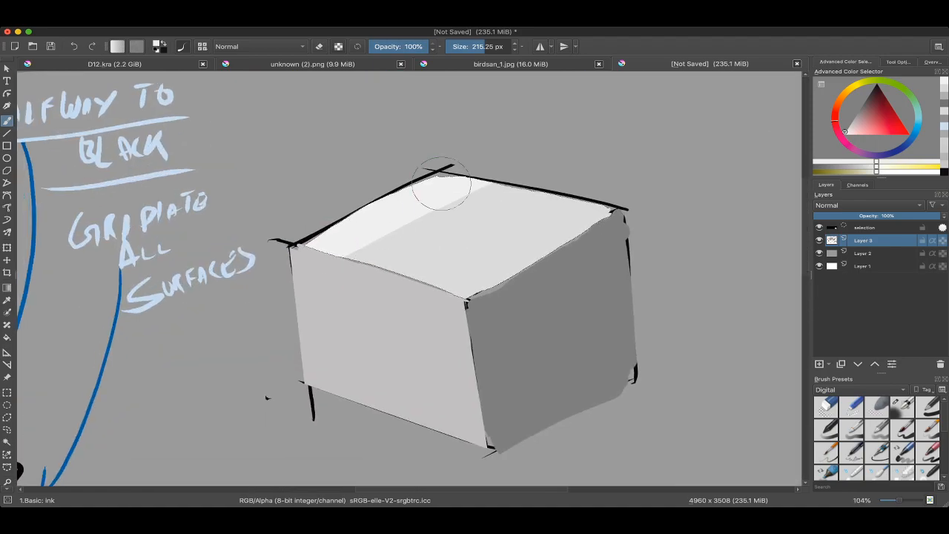
# Step: Remove the lighter band from the cube's top face and clear the selection
pyautogui.hotkey('ctrl', 'shift', 'a')
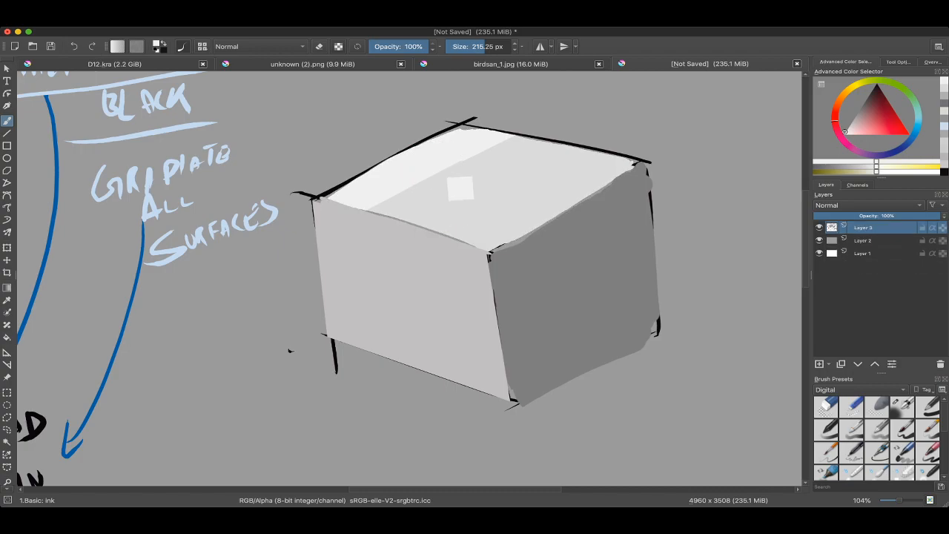
pyautogui.keyDown('ctrl'); pyautogui.click(541, 212); pyautogui.keyUp('ctrl')
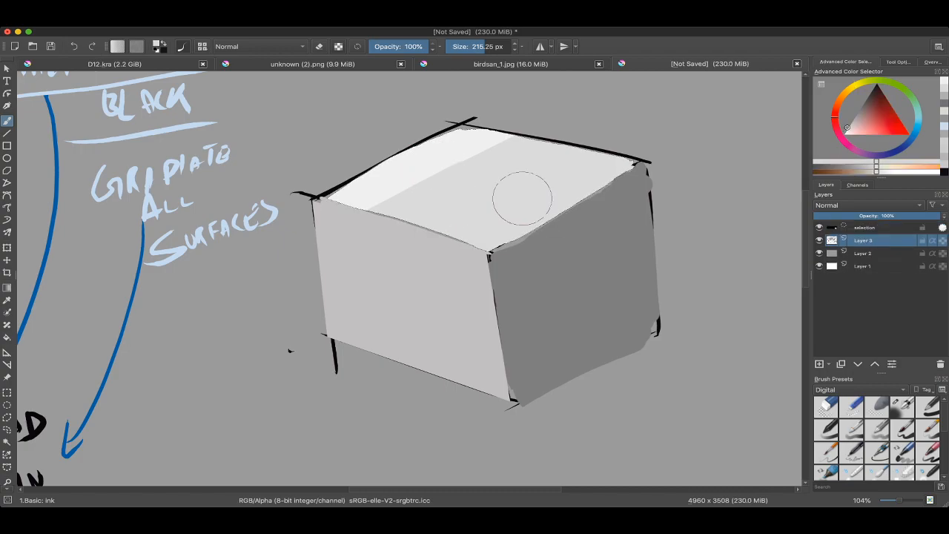
pyautogui.hotkey('ctrl', 'z')
pyautogui.scroll(-5, 520, 199)
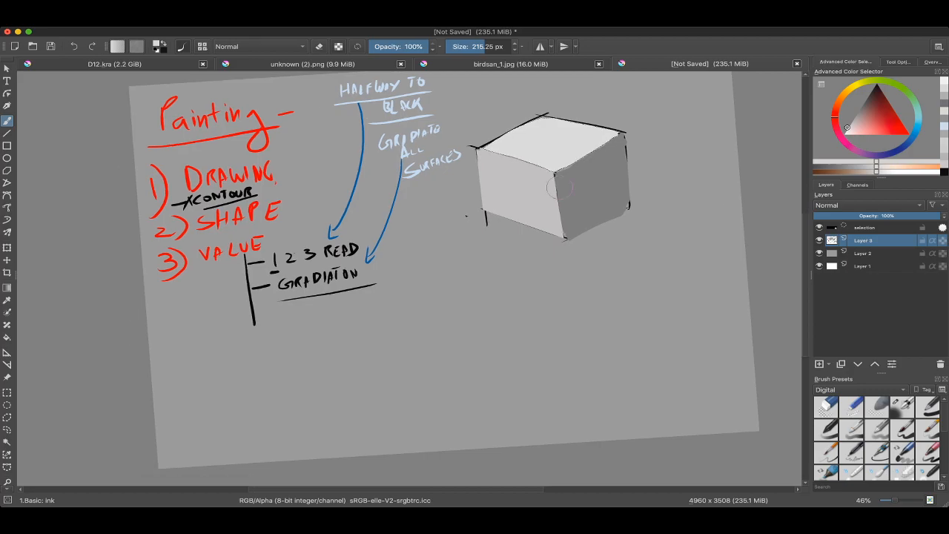
pyautogui.hotkey('ctrl', 'shift', 'a')
pyautogui.scroll(3, 408, 274)
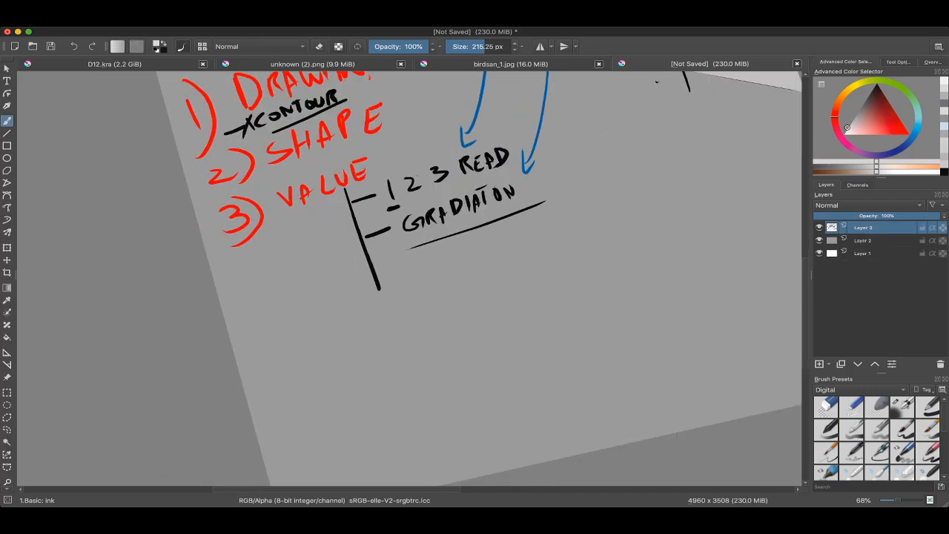
pyautogui.moveTo(716, 113); pyautogui.dragTo(698, 173)
pyautogui.keyDown('ctrl'); pyautogui.click(456, 122); pyautogui.keyUp('ctrl')
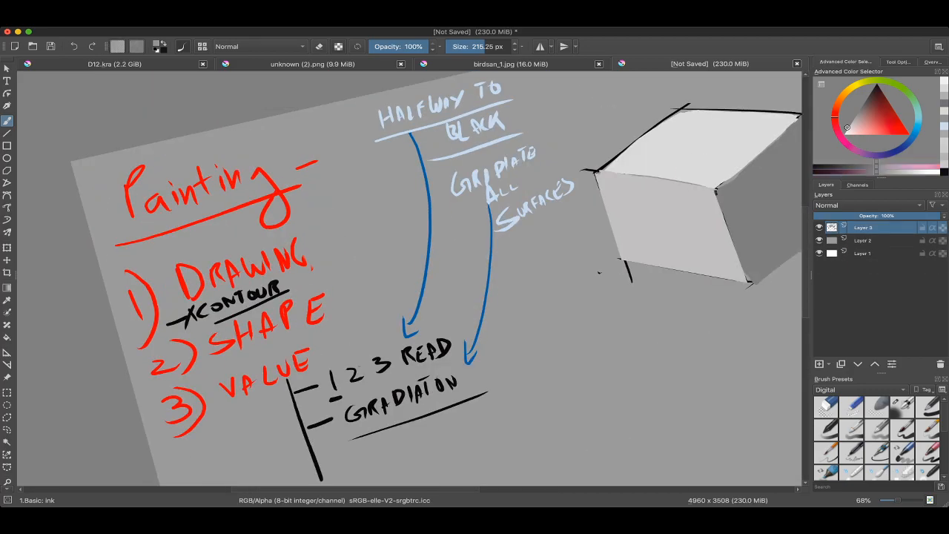
pyautogui.moveTo(448, 215); pyautogui.dragTo(461, 141)
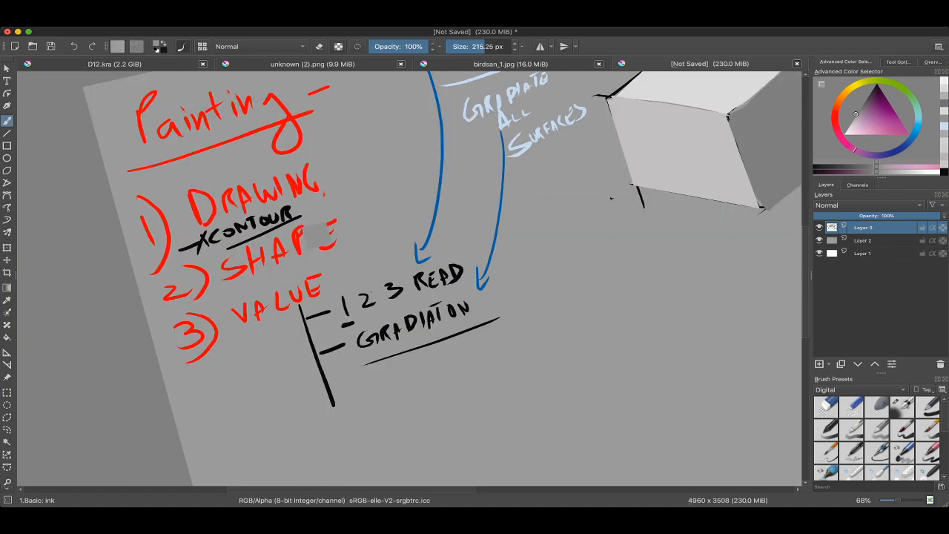
pyautogui.moveTo(450, 244)
pyautogui.mouseDown()
pyautogui.moveTo(443, 172)
pyautogui.moveTo(394, 174)
pyautogui.mouseUp()
pyautogui.moveTo(519, 244); pyautogui.dragTo(375, 290)
pyautogui.press('super+Tab')
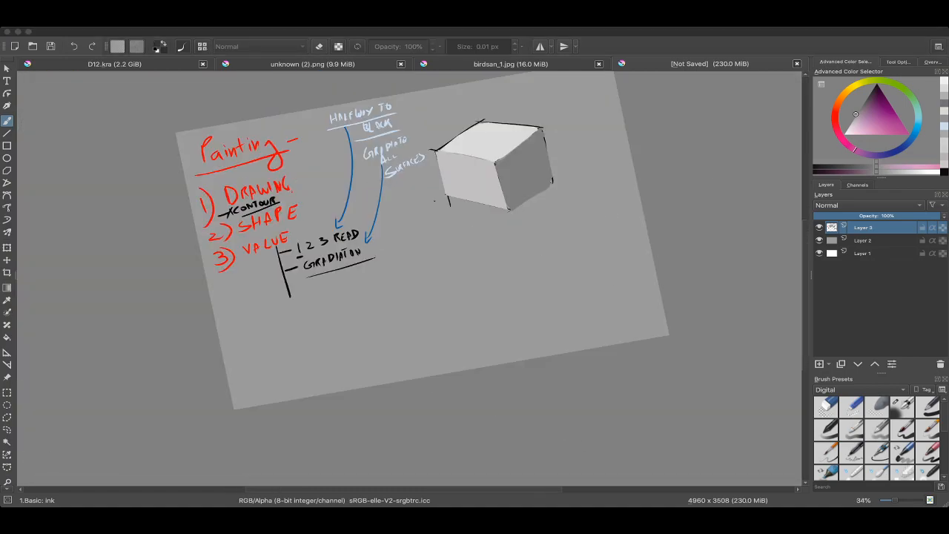
pyautogui.press('super+Tab')
pyautogui.moveTo(502, 196); pyautogui.dragTo(469, 128)
# Step: Select a rectangle below the cube and paint its left part in the cube's sampled dark grey with a 515.82 px brush
pyautogui.hotkey('ctrl', 'r')
pyautogui.moveTo(354, 252); pyautogui.dragTo(619, 347)
pyautogui.press('b')
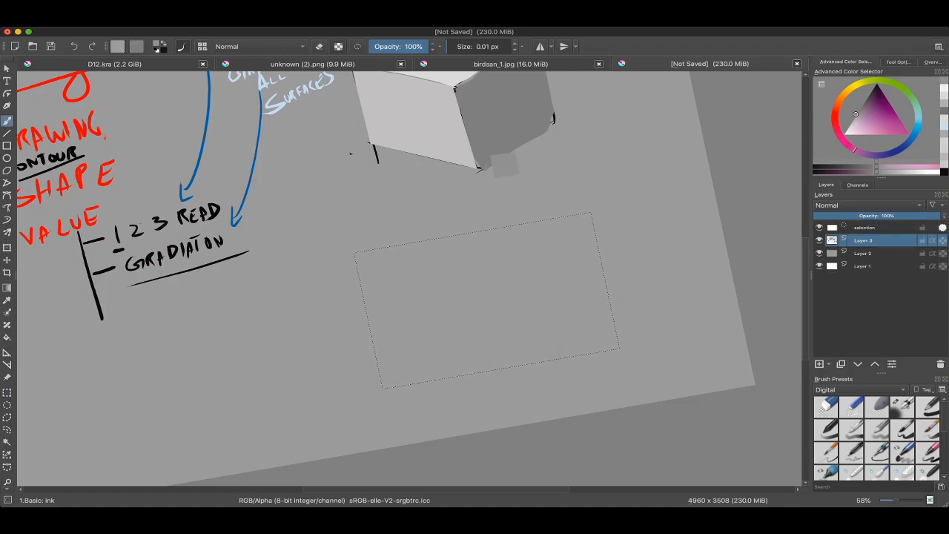
pyautogui.keyDown('ctrl'); pyautogui.click(481, 141); pyautogui.keyUp('ctrl')
pyautogui.moveTo(385, 288); pyautogui.dragTo(627, 288)
pyautogui.moveTo(402, 239)
pyautogui.mouseDown()
pyautogui.moveTo(415, 317)
pyautogui.moveTo(381, 377)
pyautogui.mouseUp()
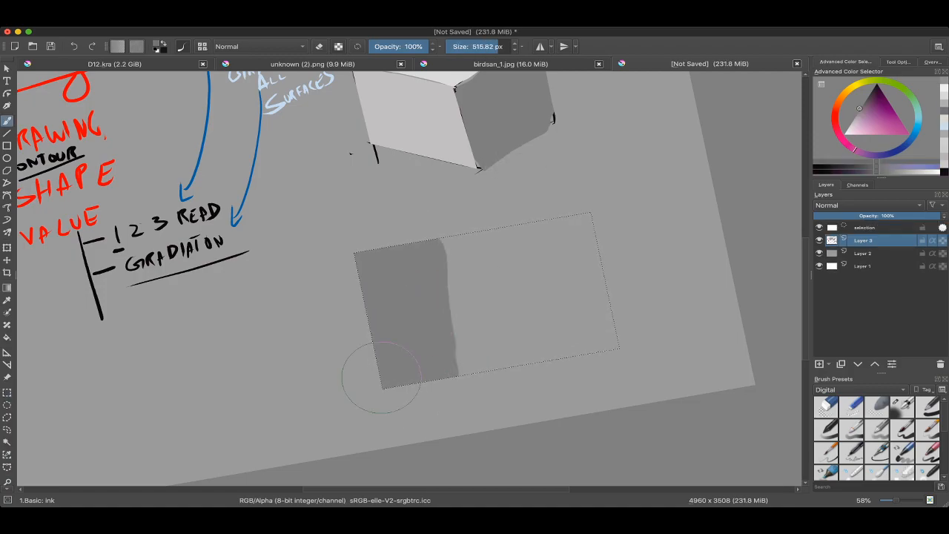
pyautogui.moveTo(418, 201); pyautogui.dragTo(448, 209)
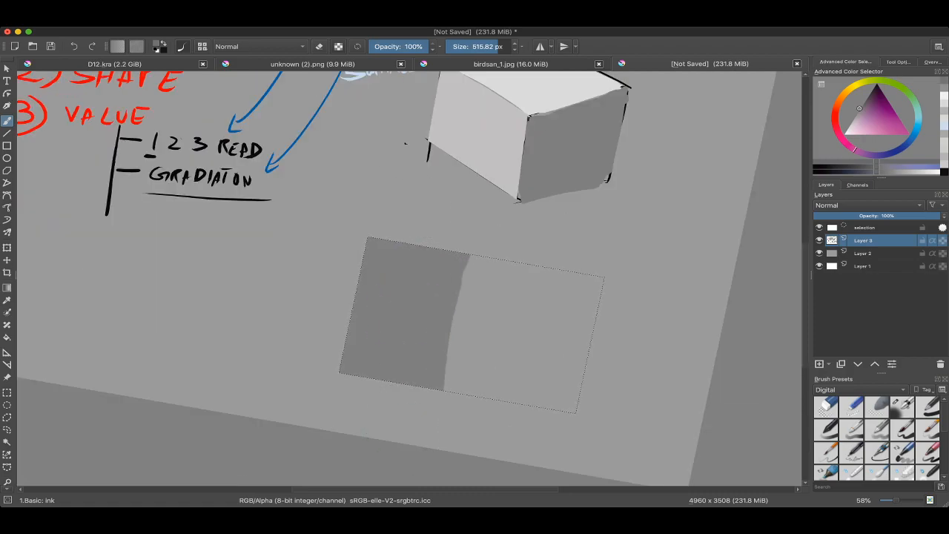
# Step: Paint the rectangle's remaining part in the light grey sampled from the cube's top face and rework the boundary with the dark grey
pyautogui.moveTo(503, 196); pyautogui.dragTo(443, 168)
pyautogui.keyDown('ctrl'); pyautogui.click(435, 129); pyautogui.keyUp('ctrl')
pyautogui.moveTo(460, 134); pyautogui.dragTo(418, 170)
pyautogui.keyDown('ctrl'); pyautogui.click(468, 105); pyautogui.keyUp('ctrl')
pyautogui.moveTo(417, 265)
pyautogui.mouseDown()
pyautogui.moveTo(375, 429)
pyautogui.moveTo(371, 396)
pyautogui.moveTo(398, 304)
pyautogui.moveTo(451, 312)
pyautogui.moveTo(468, 404)
pyautogui.moveTo(479, 398)
pyautogui.mouseUp()
pyautogui.keyDown('ctrl'); pyautogui.click(341, 287); pyautogui.keyUp('ctrl')
pyautogui.moveTo(328, 439)
pyautogui.mouseDown()
pyautogui.moveTo(349, 247)
pyautogui.moveTo(328, 407)
pyautogui.moveTo(356, 274)
pyautogui.mouseUp()
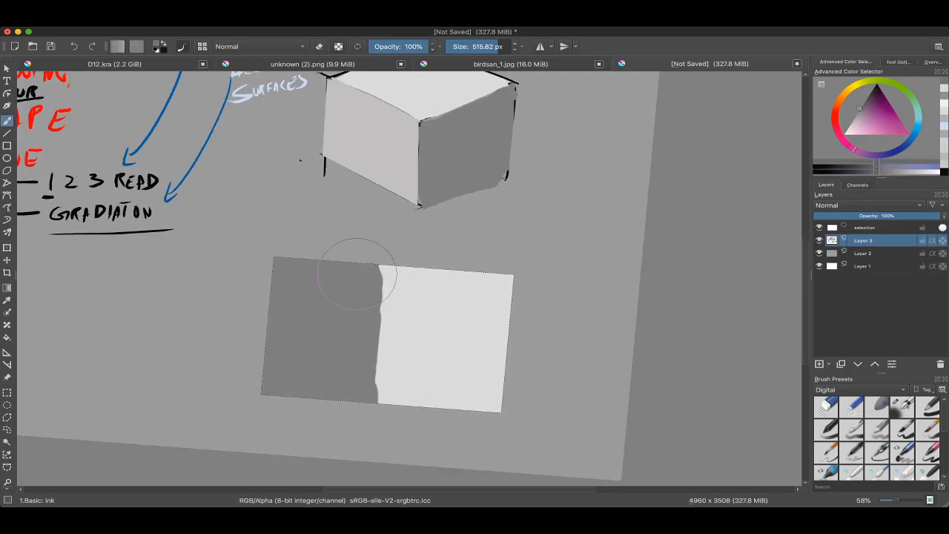
pyautogui.moveTo(412, 292); pyautogui.dragTo(381, 260)
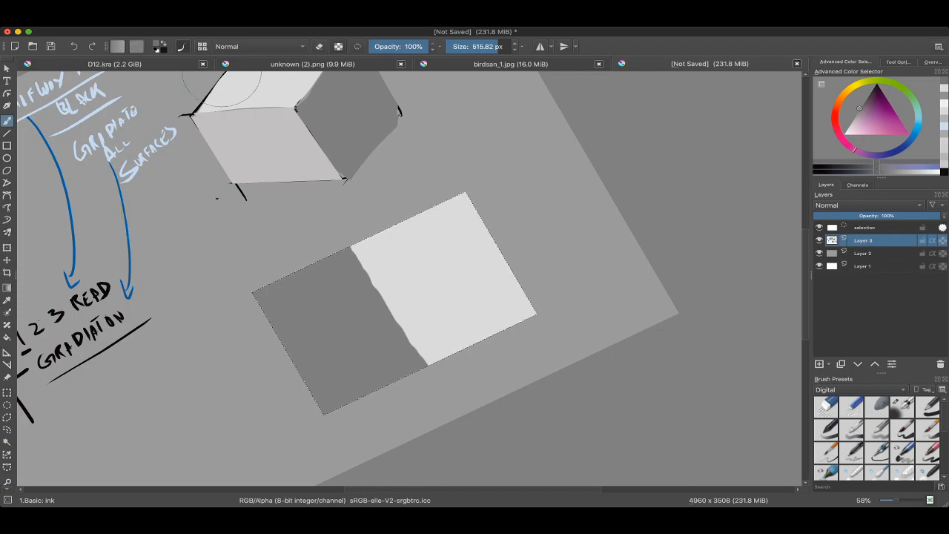
# Step: Look at the locomotive line drawing in D12.kra, then return to the unsaved notes canvas
pyautogui.click(148, 63)
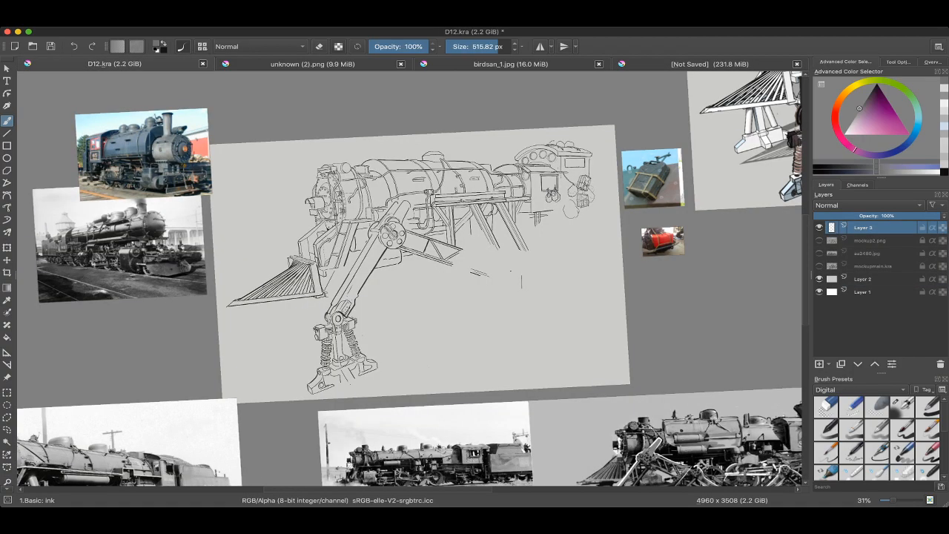
pyautogui.scroll(2, 438, 176)
pyautogui.keyDown('space'); pyautogui.moveTo(439, 175); pyautogui.dragTo(422, 125); pyautogui.keyUp('space')
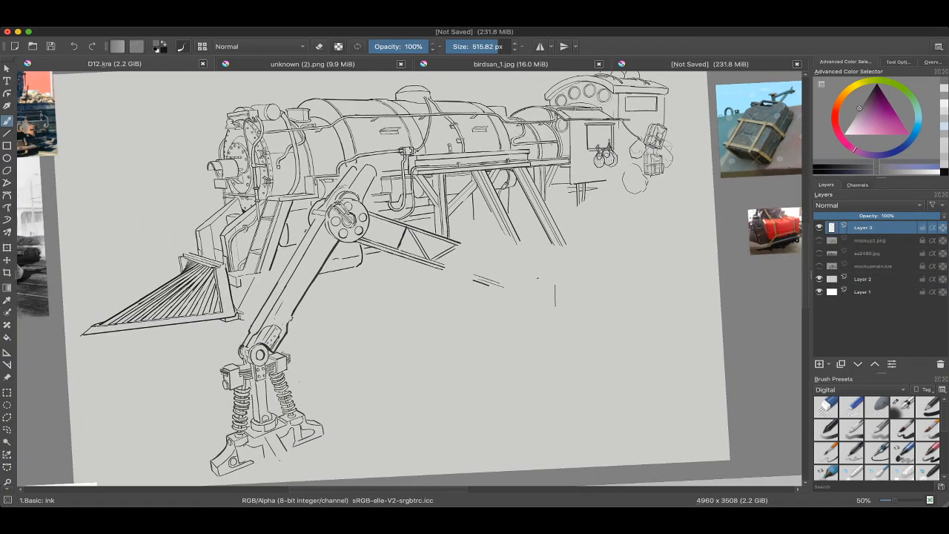
pyautogui.click(710, 64)
# Step: Lower the brush opacity to 46% and try translucent strokes along the boundary between the swatch's dark and light halves
pyautogui.scroll(1, 398, 290)
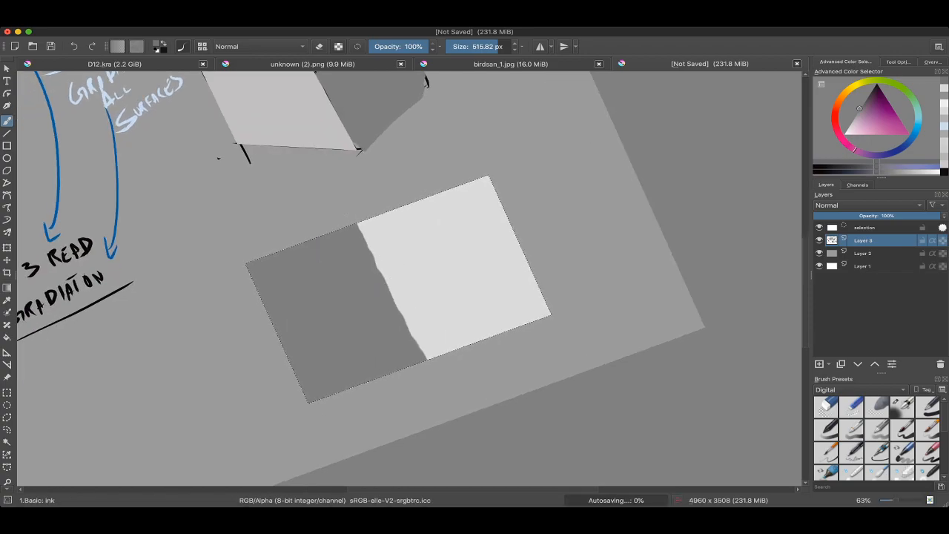
pyautogui.press('5')
pyautogui.press('o')
pyautogui.press('o')
pyautogui.press('o')
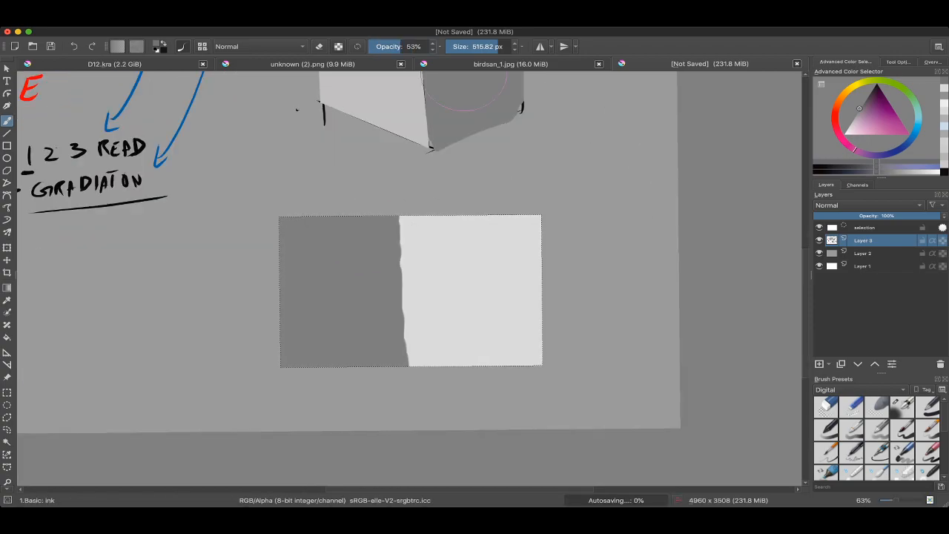
pyautogui.moveTo(382, 211); pyautogui.dragTo(396, 357)
pyautogui.press('super+z')
pyautogui.moveTo(378, 271)
pyautogui.mouseDown()
pyautogui.moveTo(403, 250)
pyautogui.moveTo(400, 197)
pyautogui.moveTo(388, 187)
pyautogui.moveTo(301, 232)
pyautogui.moveTo(313, 227)
pyautogui.mouseUp()
pyautogui.press('super+z')
pyautogui.moveTo(322, 218)
pyautogui.mouseDown()
pyautogui.moveTo(323, 202)
pyautogui.moveTo(343, 222)
pyautogui.moveTo(375, 197)
pyautogui.mouseUp()
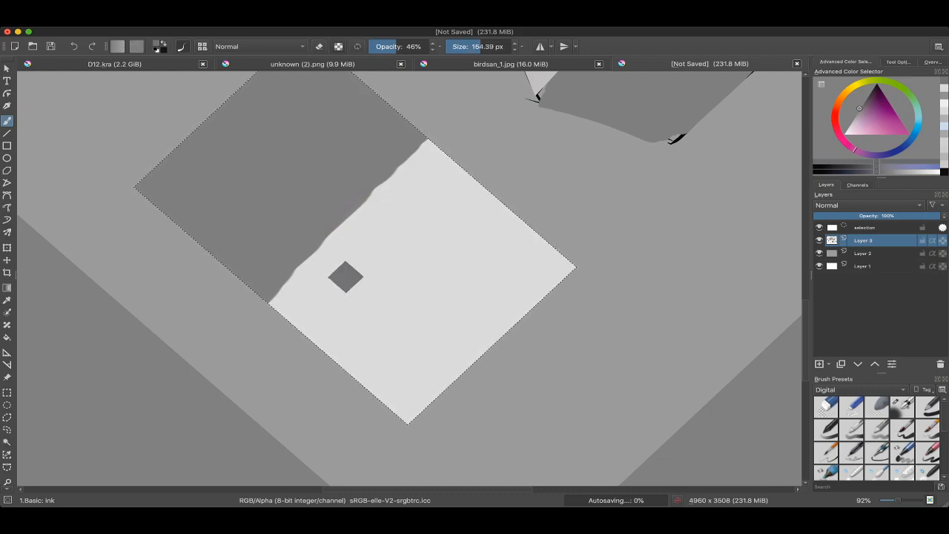
# Step: Try a mid-grey band over the light side of the boundary with a 207.82 px brush at 46% opacity
pyautogui.keyDown('super'); pyautogui.click(350, 195); pyautogui.keyUp('super')
pyautogui.moveTo(346, 197); pyautogui.dragTo(345, 198)
pyautogui.moveTo(317, 237); pyautogui.dragTo(334, 237)
pyautogui.moveTo(250, 304)
pyautogui.mouseDown()
pyautogui.moveTo(396, 186)
pyautogui.moveTo(450, 129)
pyautogui.mouseUp()
pyautogui.scroll(4, 363, 243)
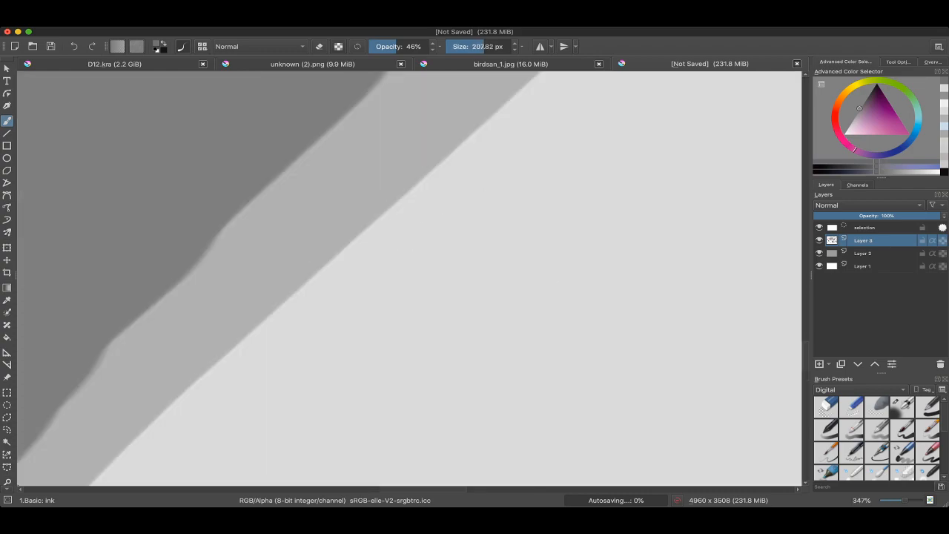
pyautogui.scroll(-1, 363, 242)
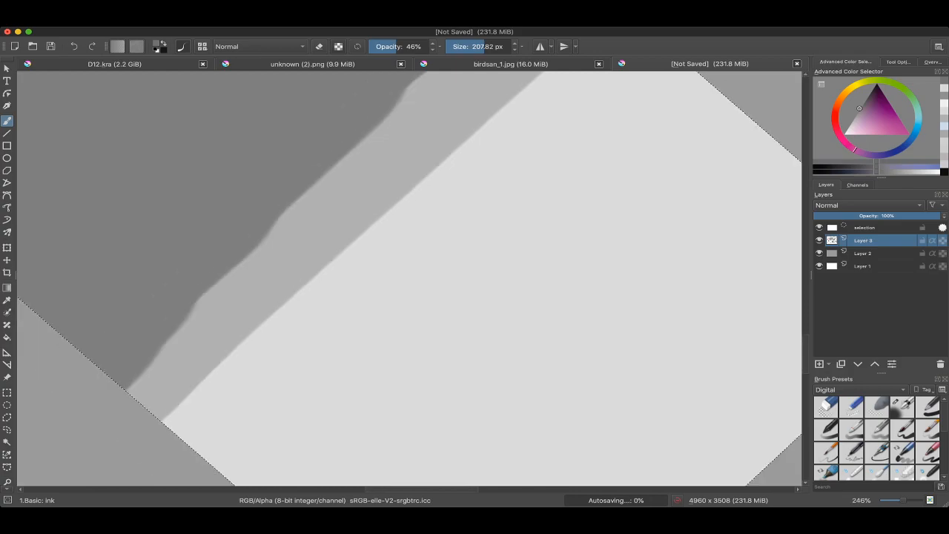
pyautogui.scroll(-2, 363, 243)
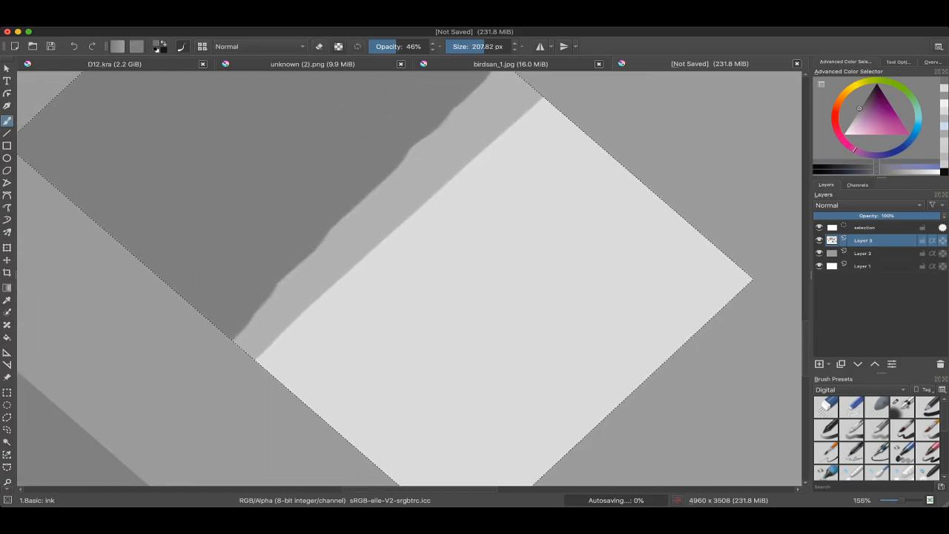
# Step: Try a 125.08 px stroke in the sampled mid grey beside the band, and undo it together with the band
pyautogui.keyDown('ctrl'); pyautogui.click(393, 223); pyautogui.keyUp('ctrl')
pyautogui.click(452, 46)
pyautogui.moveTo(415, 222)
pyautogui.mouseDown()
pyautogui.moveTo(356, 220)
pyautogui.moveTo(380, 221)
pyautogui.mouseUp()
pyautogui.scroll(-1, 371, 234)
pyautogui.moveTo(278, 299)
pyautogui.mouseDown()
pyautogui.moveTo(293, 299)
pyautogui.moveTo(298, 281)
pyautogui.moveTo(270, 305)
pyautogui.moveTo(345, 244)
pyautogui.mouseUp()
pyautogui.hotkey('ctrl', 'z')
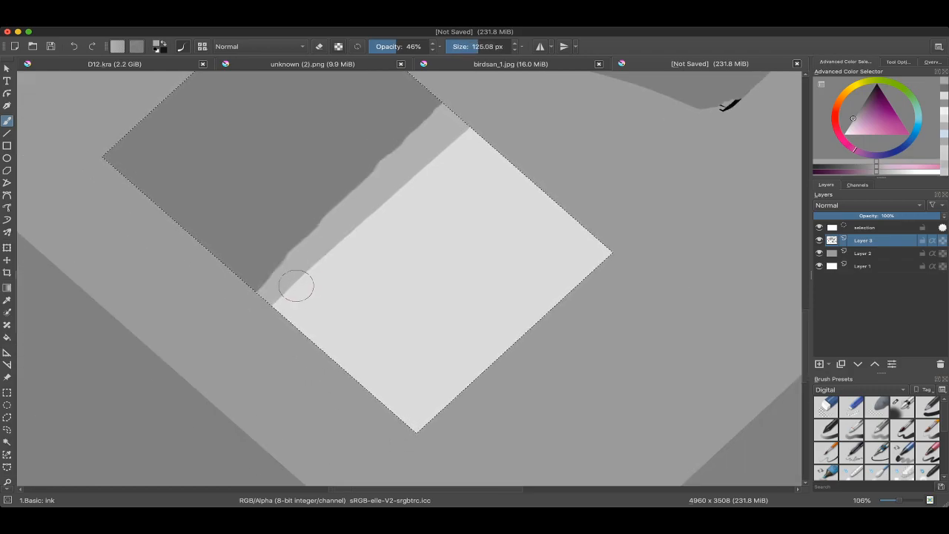
pyautogui.scroll(3, 316, 252)
pyautogui.moveTo(296, 215); pyautogui.dragTo(316, 246)
pyautogui.hotkey('ctrl', 'z')
# Step: Paint the sampled light grey over the dark side of the boundary with a 179.39 px brush at 46% opacity
pyautogui.keyDown('ctrl'); pyautogui.click(301, 208); pyautogui.keyUp('ctrl')
pyautogui.scroll(-1, 301, 208)
pyautogui.keyDown('ctrl'); pyautogui.click(397, 241); pyautogui.keyUp('ctrl')
pyautogui.moveTo(362, 221); pyautogui.dragTo(348, 268)
pyautogui.moveTo(244, 344); pyautogui.dragTo(268, 343)
pyautogui.moveTo(214, 370); pyautogui.dragTo(527, 73)
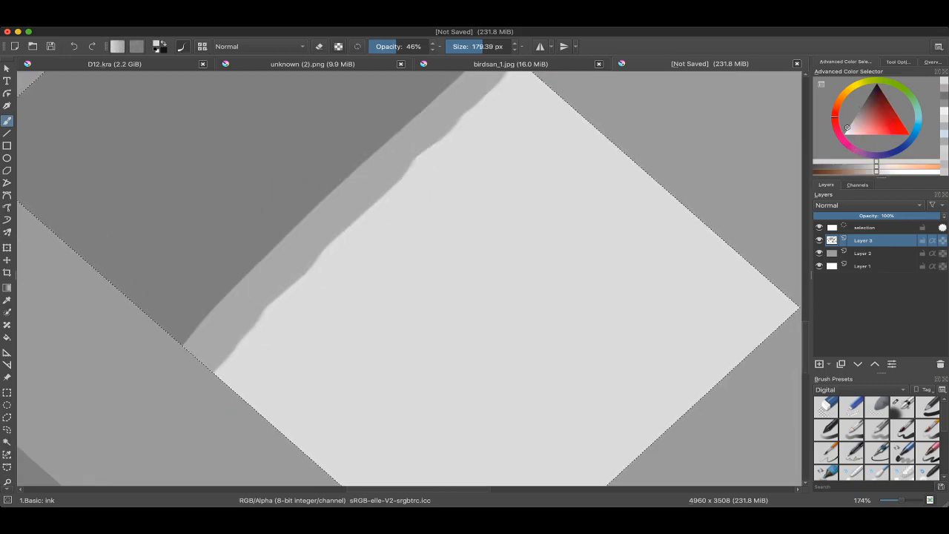
pyautogui.moveTo(453, 153); pyautogui.dragTo(445, 171)
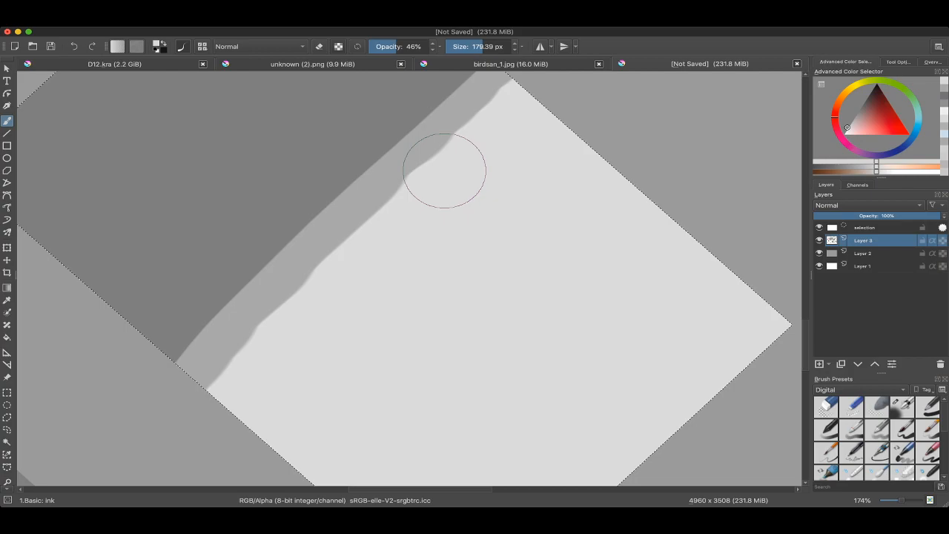
# Step: Sample the mid-grey band and paint narrower intermediate bands on both sides of it with a 90.27 px brush
pyautogui.moveTo(230, 261); pyautogui.dragTo(281, 263)
pyautogui.scroll(3, 282, 263)
pyautogui.keyDown('ctrl'); pyautogui.click(278, 359); pyautogui.keyUp('ctrl')
pyautogui.scroll(-2, 286, 331)
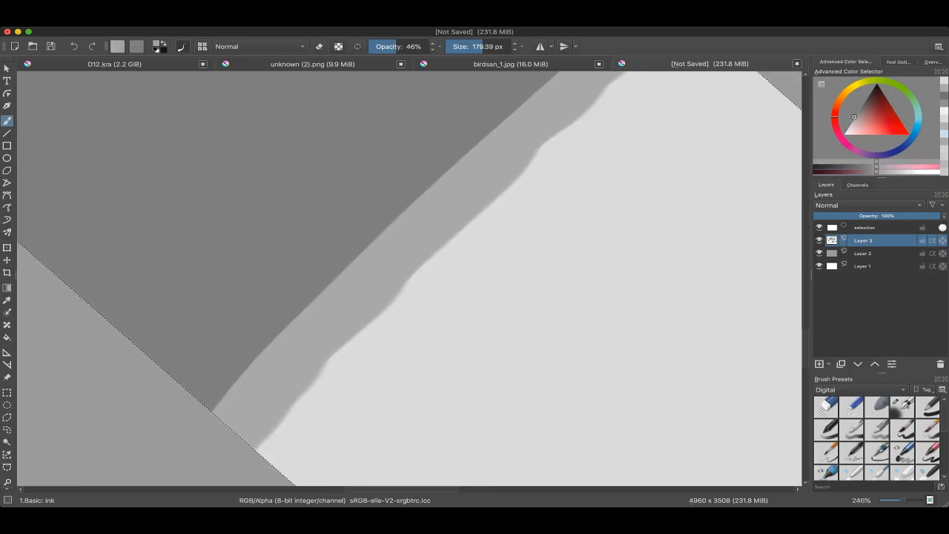
pyautogui.moveTo(312, 304); pyautogui.dragTo(193, 304)
pyautogui.scroll(-2, 283, 296)
pyautogui.moveTo(224, 354); pyautogui.dragTo(289, 353)
pyautogui.moveTo(222, 371)
pyautogui.mouseDown()
pyautogui.moveTo(497, 107)
pyautogui.moveTo(467, 174)
pyautogui.moveTo(349, 275)
pyautogui.moveTo(243, 398)
pyautogui.mouseUp()
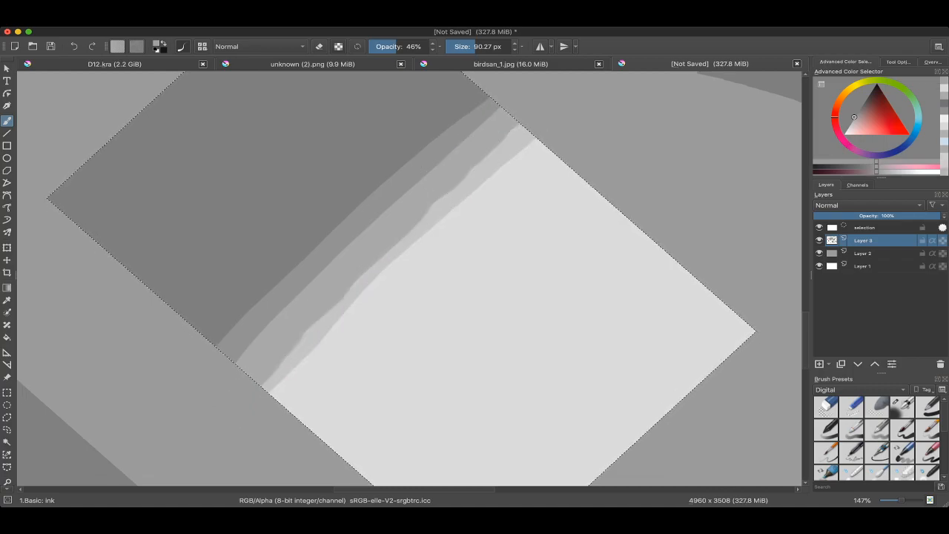
# Step: Extend the transition with one more band on the dark side and one on the light side, using an 84.57 px brush
pyautogui.moveTo(297, 300); pyautogui.dragTo(296, 296)
pyautogui.keyDown('ctrl'); pyautogui.click(230, 331); pyautogui.keyUp('ctrl')
pyautogui.moveTo(205, 341); pyautogui.dragTo(484, 94)
pyautogui.moveTo(482, 159)
pyautogui.mouseDown()
pyautogui.moveTo(479, 139)
pyautogui.moveTo(257, 390)
pyautogui.mouseUp()
pyautogui.keyDown('ctrl'); pyautogui.click(489, 148); pyautogui.keyUp('ctrl')
pyautogui.keyDown('ctrl'); pyautogui.click(228, 342); pyautogui.keyUp('ctrl')
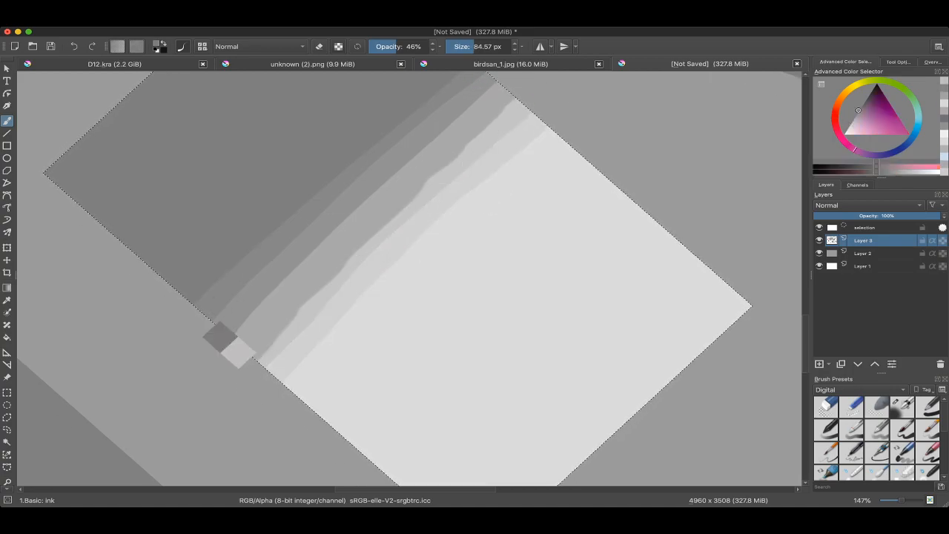
# Step: Add thinner sampled-grey bands across the swatch's transition, reducing the brush to 56.49 px and undoing the last stroke
pyautogui.moveTo(419, 96); pyautogui.dragTo(448, 75)
pyautogui.moveTo(419, 152); pyautogui.dragTo(414, 129)
pyautogui.keyDown('ctrl'); pyautogui.click(300, 318); pyautogui.keyUp('ctrl')
pyautogui.moveTo(290, 349); pyautogui.dragTo(550, 108)
pyautogui.moveTo(312, 297); pyautogui.dragTo(326, 331)
pyautogui.keyDown('ctrl'); pyautogui.click(244, 341); pyautogui.keyUp('ctrl')
pyautogui.moveTo(236, 349); pyautogui.dragTo(223, 349)
pyautogui.moveTo(248, 347); pyautogui.dragTo(509, 90)
pyautogui.hotkey('ctrl', 'z')
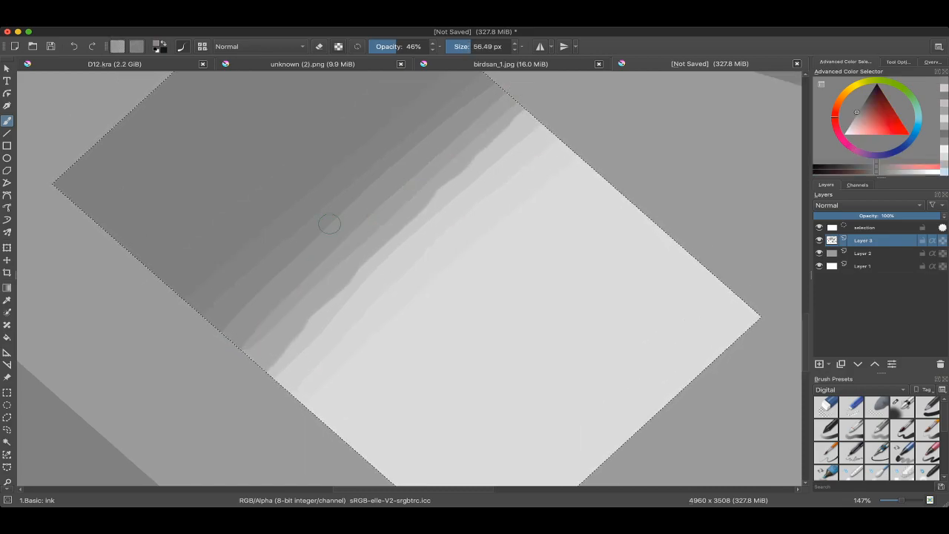
# Step: Refine the dark side of the transition with fine strokes in sampled greys, reducing the brush to 41.27 px
pyautogui.keyDown('ctrl'); pyautogui.click(249, 336); pyautogui.keyUp('ctrl')
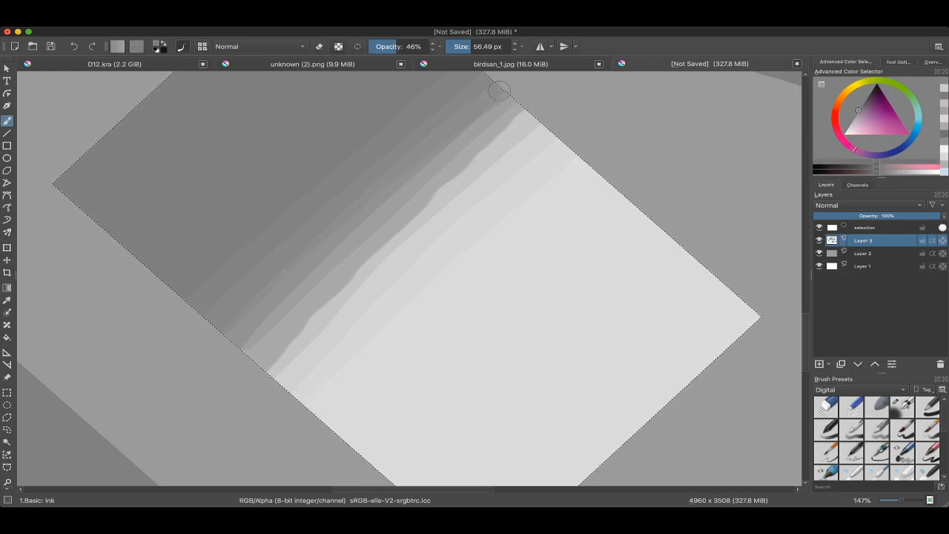
pyautogui.moveTo(216, 294); pyautogui.dragTo(356, 176)
pyautogui.moveTo(297, 363)
pyautogui.mouseDown()
pyautogui.moveTo(276, 307)
pyautogui.moveTo(299, 255)
pyautogui.mouseUp()
pyautogui.keyDown('ctrl'); pyautogui.click(256, 322); pyautogui.keyUp('ctrl')
pyautogui.hotkey('ctrl', 'z')
pyautogui.moveTo(254, 319); pyautogui.dragTo(248, 319)
pyautogui.moveTo(245, 316); pyautogui.dragTo(467, 98)
pyautogui.hotkey('ctrl', 'z')
# Step: Examine the banded gradation near and far, including once with the swatch's selection temporarily cleared
pyautogui.scroll(-3, 447, 149)
pyautogui.moveTo(475, 149)
pyautogui.mouseDown()
pyautogui.moveTo(406, 132)
pyautogui.moveTo(428, 216)
pyautogui.moveTo(445, 137)
pyautogui.mouseUp()
pyautogui.hotkey('ctrl', 'shift', 'a')
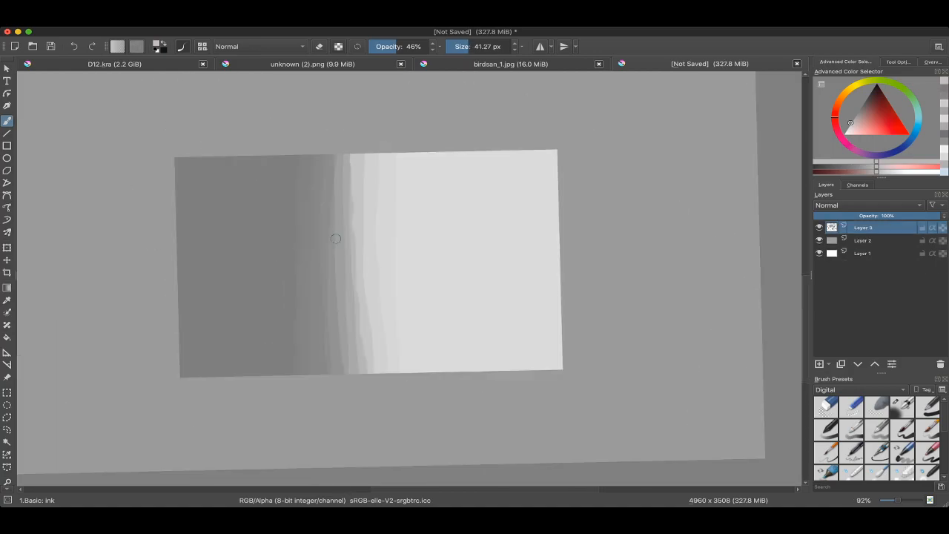
pyautogui.hotkey('ctrl', 'shift', 'd')
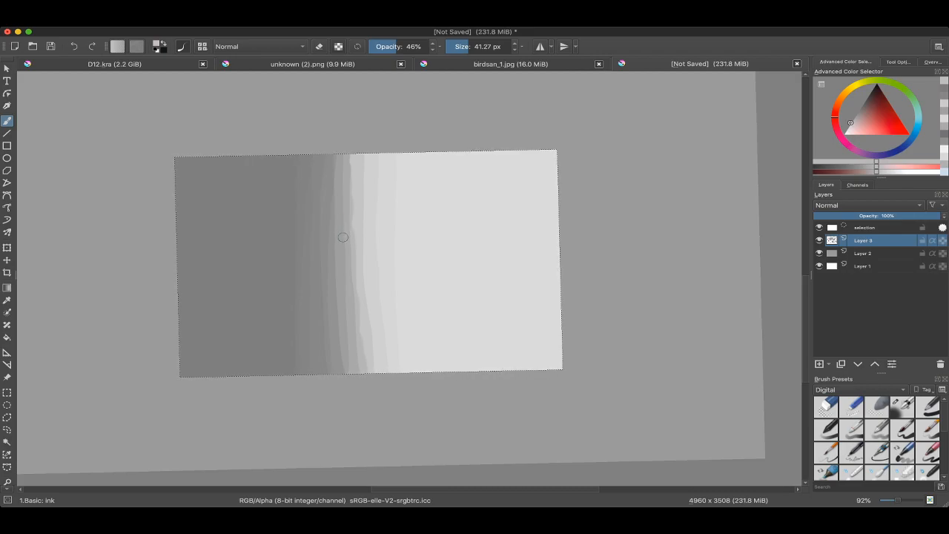
pyautogui.scroll(-3, 344, 256)
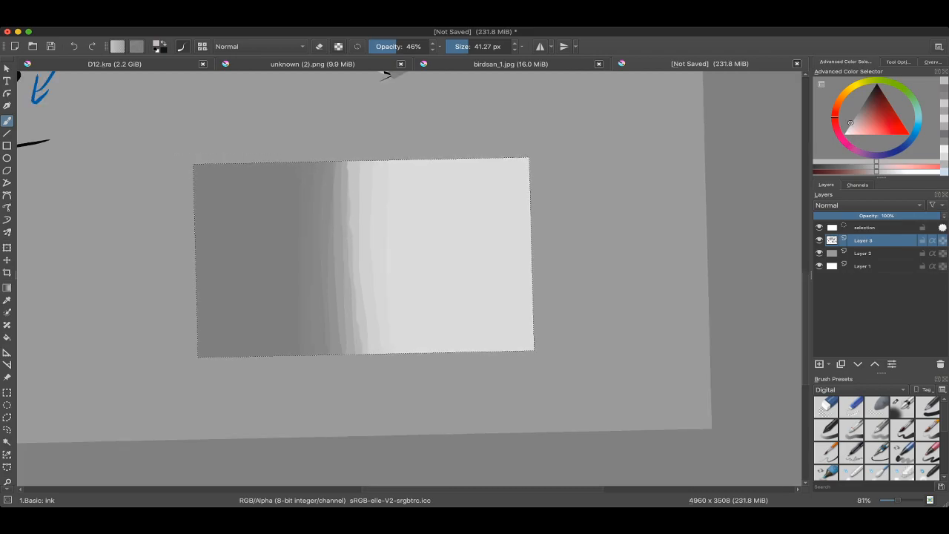
pyautogui.scroll(3, 344, 256)
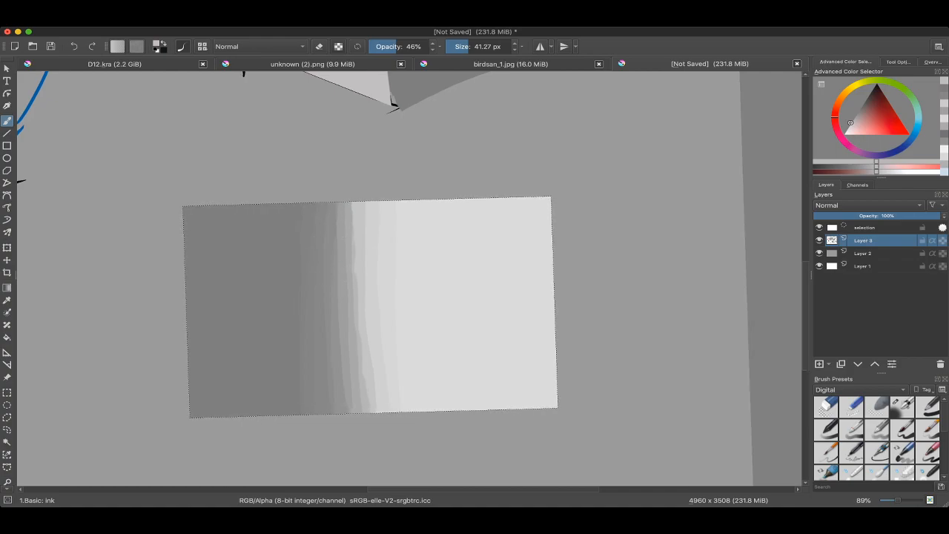
pyautogui.scroll(2, 344, 266)
pyautogui.moveTo(344, 265); pyautogui.dragTo(354, 239)
pyautogui.scroll(-3, 353, 239)
pyautogui.scroll(-4, 353, 239)
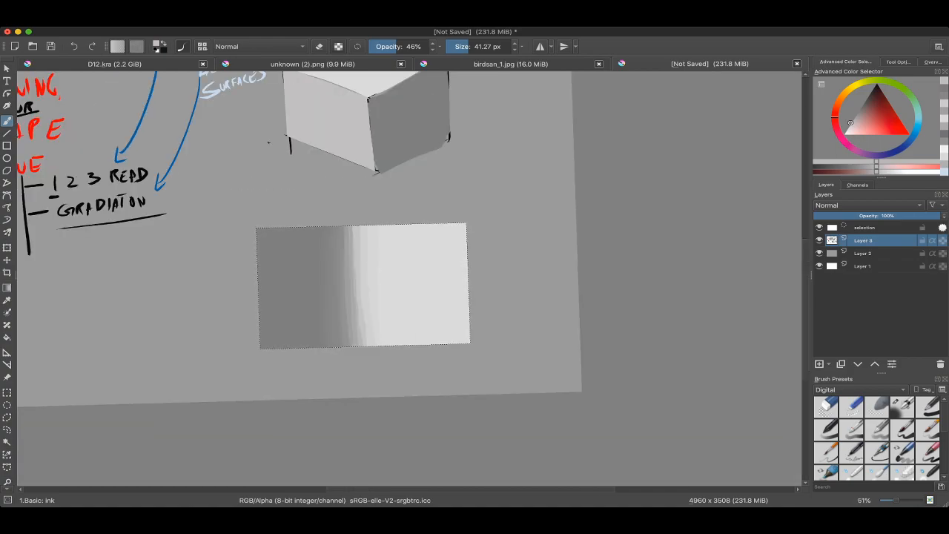
# Step: Undo the fine blending strokes on the swatch back to its first few wide bands
pyautogui.scroll(3, 355, 270)
pyautogui.press('super+z')
pyautogui.press('super+z')
pyautogui.press('super+z')
pyautogui.press('super+z')
pyautogui.press('super+z')
pyautogui.press('super+z')
pyautogui.press('super+z')
pyautogui.press('super+z')
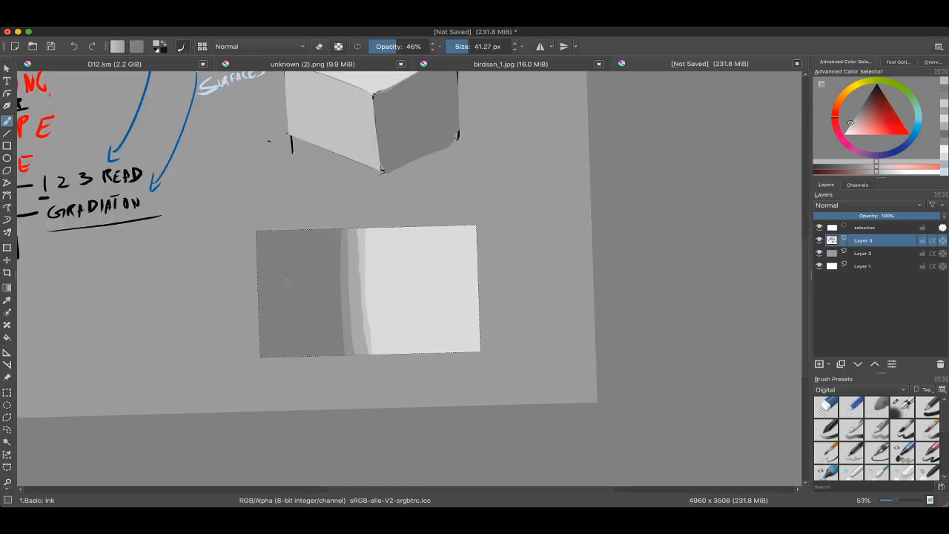
# Step: Switch to the Airbrush Soft preset, enlarge it and try a blending stroke down the swatch's boundary
pyautogui.rightClick(294, 265)
pyautogui.click(334, 315)
pyautogui.press(']')
pyautogui.press(']')
pyautogui.press(']')
pyautogui.moveTo(391, 227); pyautogui.dragTo(354, 349)
pyautogui.press('super+z')
# Step: Blend the boundary softly with a 640.10 px airbrush, using the swatch's sampled light and dark greys
pyautogui.keyDown('super'); pyautogui.click(416, 289); pyautogui.keyUp('super')
pyautogui.press(']')
pyautogui.moveTo(371, 236); pyautogui.dragTo(362, 355)
pyautogui.moveTo(364, 220)
pyautogui.mouseDown()
pyautogui.moveTo(359, 414)
pyautogui.moveTo(316, 336)
pyautogui.moveTo(320, 246)
pyautogui.moveTo(346, 354)
pyautogui.mouseUp()
pyautogui.keyDown('super'); pyautogui.click(300, 304); pyautogui.keyUp('super')
pyautogui.moveTo(347, 437); pyautogui.dragTo(342, 317)
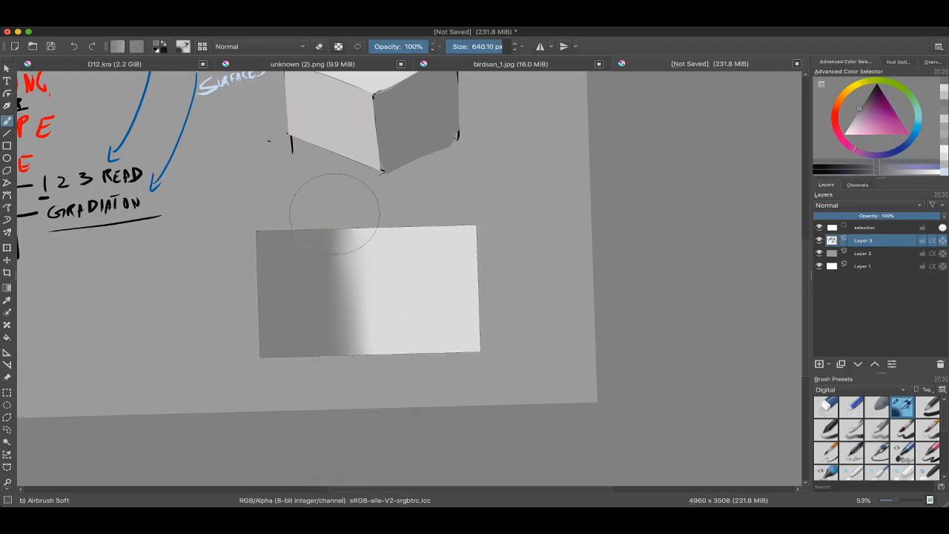
# Step: Inspect the airbrushed transition in the swatch at very high magnification and as a whole
pyautogui.scroll(7, 376, 273)
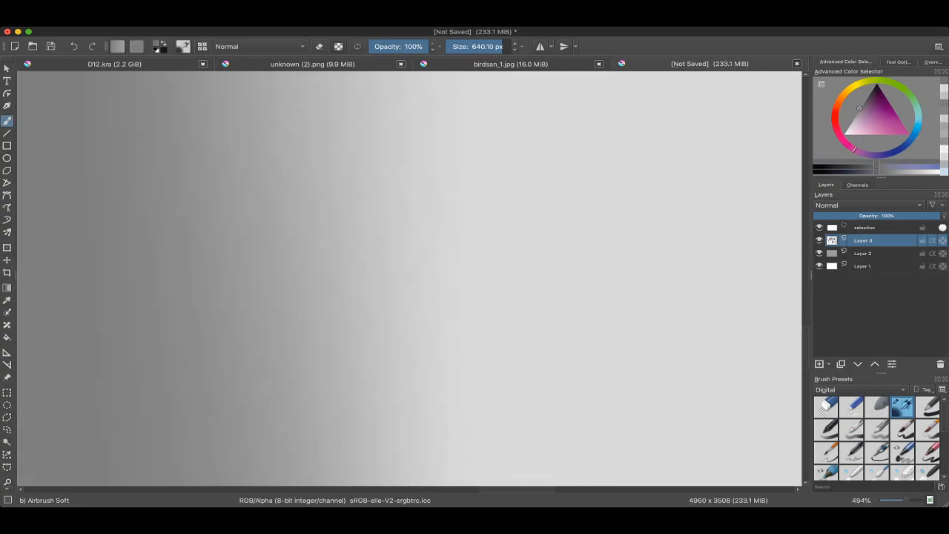
pyautogui.scroll(5, 377, 273)
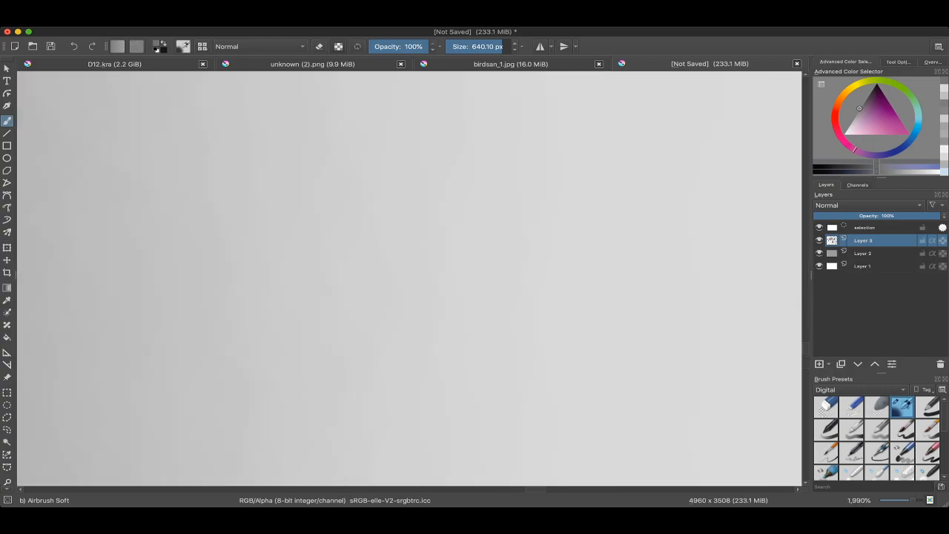
pyautogui.scroll(2, 410, 279)
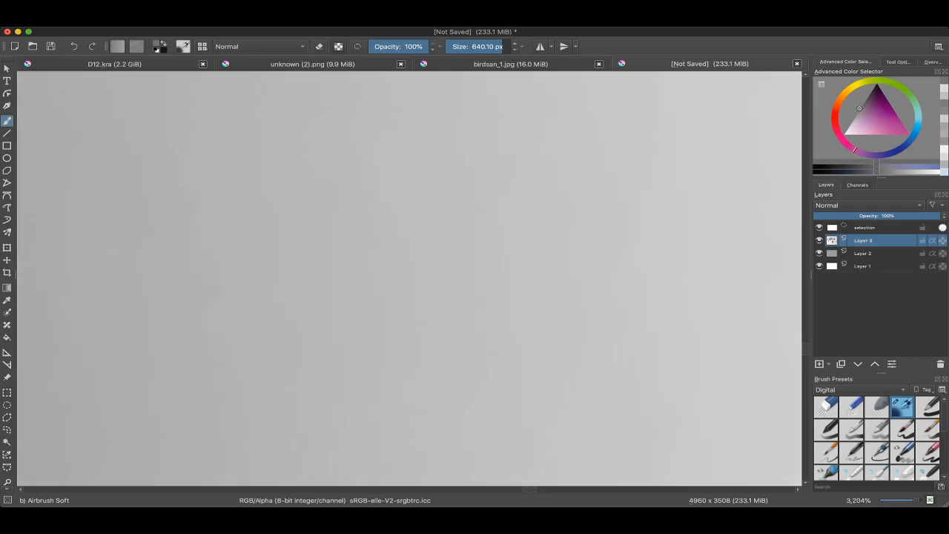
pyautogui.scroll(-10, 410, 278)
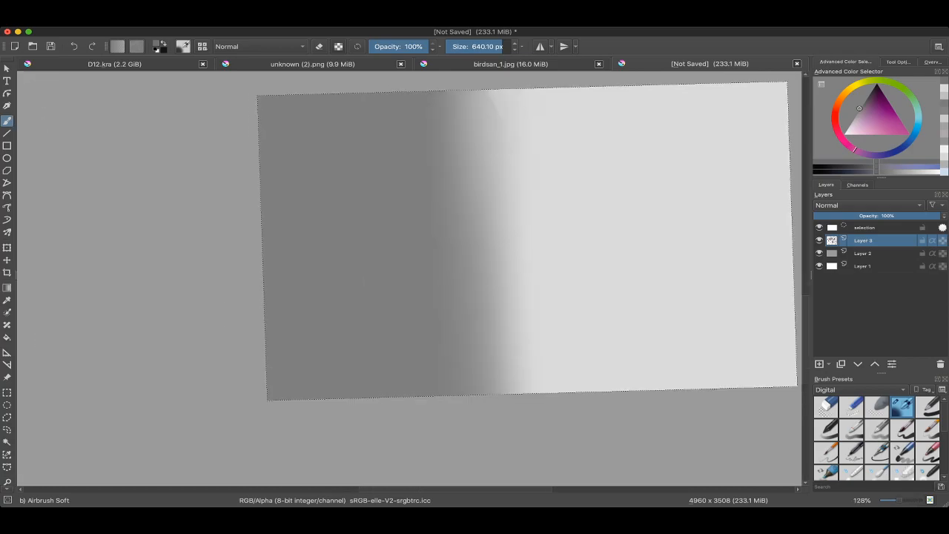
pyautogui.scroll(5, 431, 267)
pyautogui.scroll(-4, 432, 267)
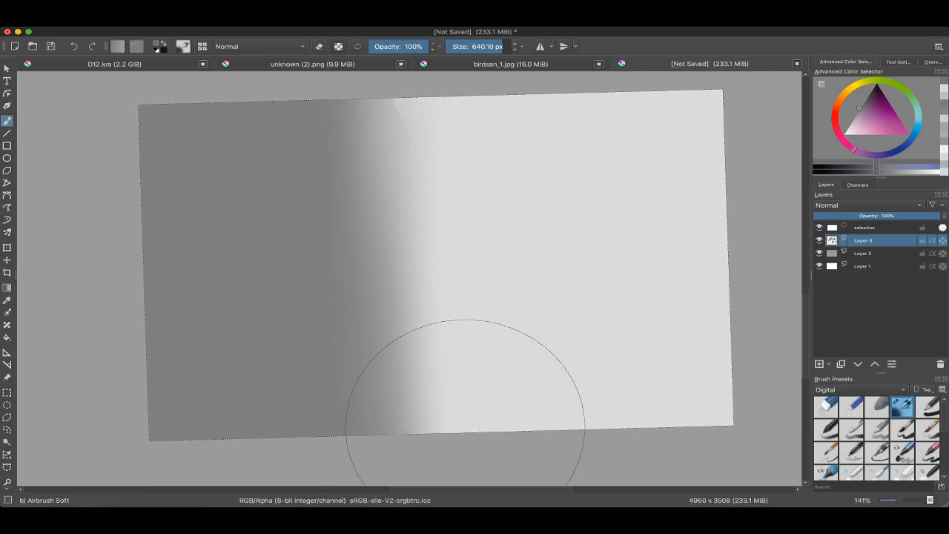
# Step: Review the Painting notes on 1 2 3 READ and GRADIATON alongside the cube and the blended swatch
pyautogui.press('-')
pyautogui.press('-')
pyautogui.moveTo(346, 190)
pyautogui.mouseDown()
pyautogui.moveTo(404, 284)
pyautogui.moveTo(507, 370)
pyautogui.mouseUp()
pyautogui.moveTo(297, 230)
pyautogui.mouseDown()
pyautogui.moveTo(383, 254)
pyautogui.moveTo(424, 284)
pyautogui.mouseUp()
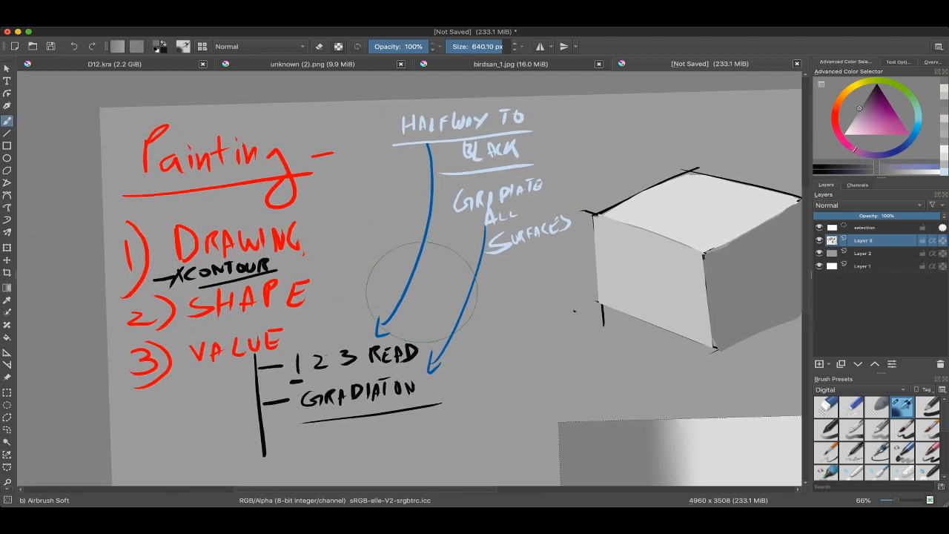
pyautogui.moveTo(608, 416); pyautogui.dragTo(380, 288)
pyautogui.scroll(-2, 388, 309)
pyautogui.moveTo(408, 328)
pyautogui.mouseDown()
pyautogui.moveTo(380, 320)
pyautogui.moveTo(356, 286)
pyautogui.mouseUp()
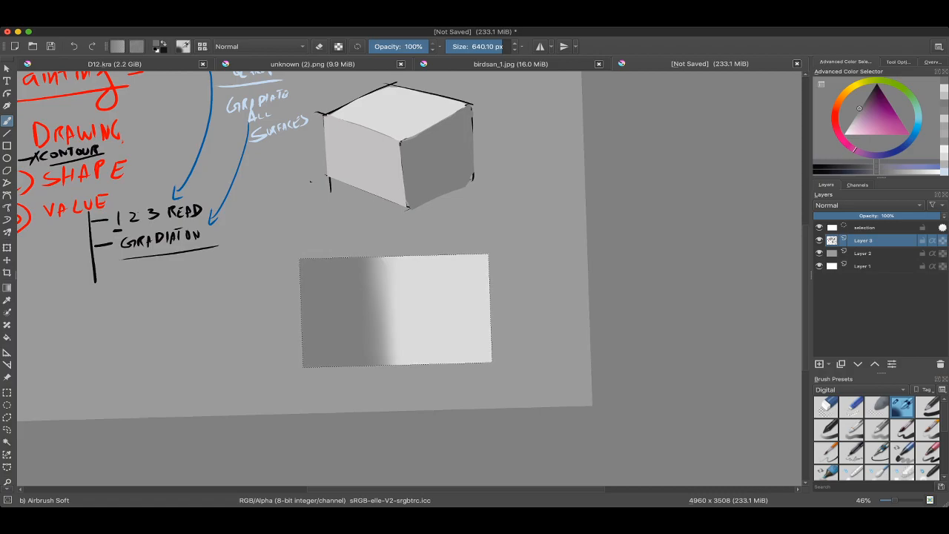
# Step: Undo the airbrush blending strokes on the swatch
pyautogui.hotkey('ctrl', 'z')
pyautogui.hotkey('ctrl', 'z')
pyautogui.hotkey('ctrl', 'z')
pyautogui.hotkey('ctrl', 'z')
pyautogui.hotkey('ctrl', 'z')
pyautogui.hotkey('ctrl', 'z')
pyautogui.hotkey('ctrl', 'z')
pyautogui.hotkey('ctrl', 'z')
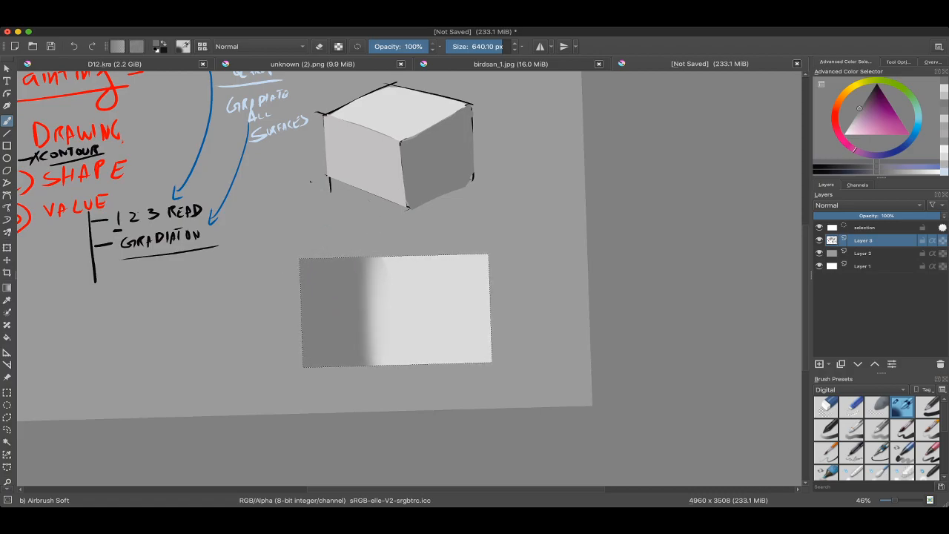
# Step: Switch to the round-hard 2 brush preset at 719.32 px for the two-tone swatch
pyautogui.rightClick(358, 247)
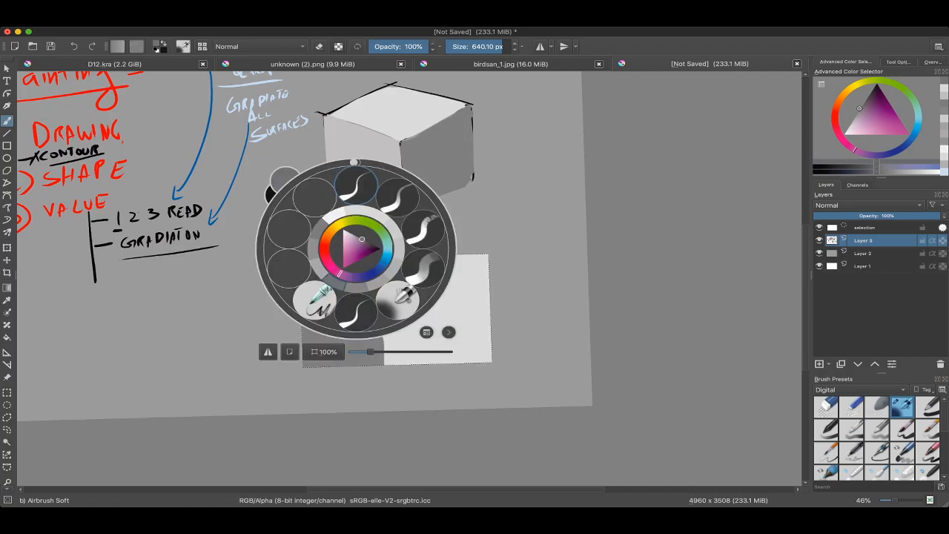
pyautogui.click(356, 184)
pyautogui.moveTo(356, 192); pyautogui.dragTo(394, 178)
pyautogui.scroll(3, 408, 311)
pyautogui.rightClick(309, 272)
pyautogui.click(355, 320)
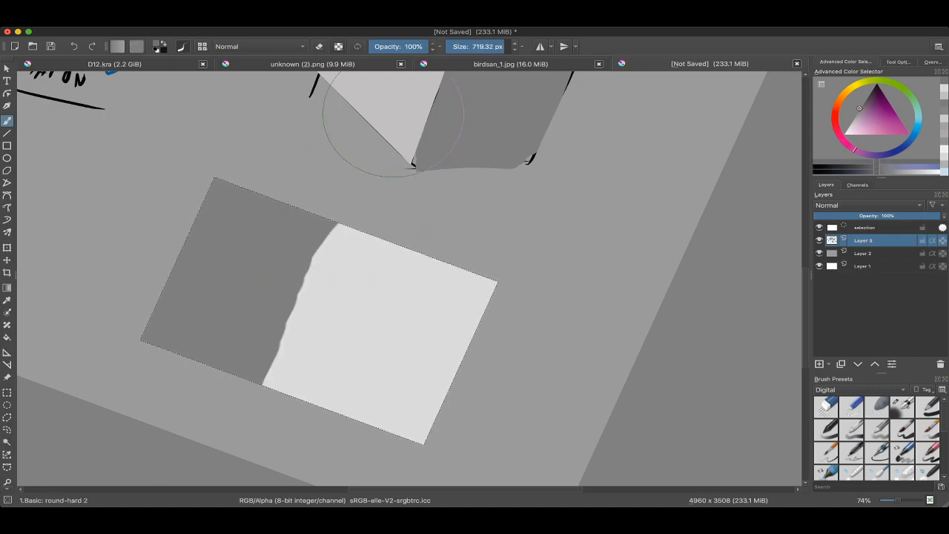
# Step: Set the brush to 50% opacity and about 140 px, and paint intermediate grey bands along the swatch's tone border
pyautogui.click(399, 47)
pyautogui.moveTo(294, 295)
pyautogui.mouseDown()
pyautogui.moveTo(352, 238)
pyautogui.moveTo(219, 289)
pyautogui.mouseUp()
pyautogui.moveTo(262, 342); pyautogui.dragTo(351, 210)
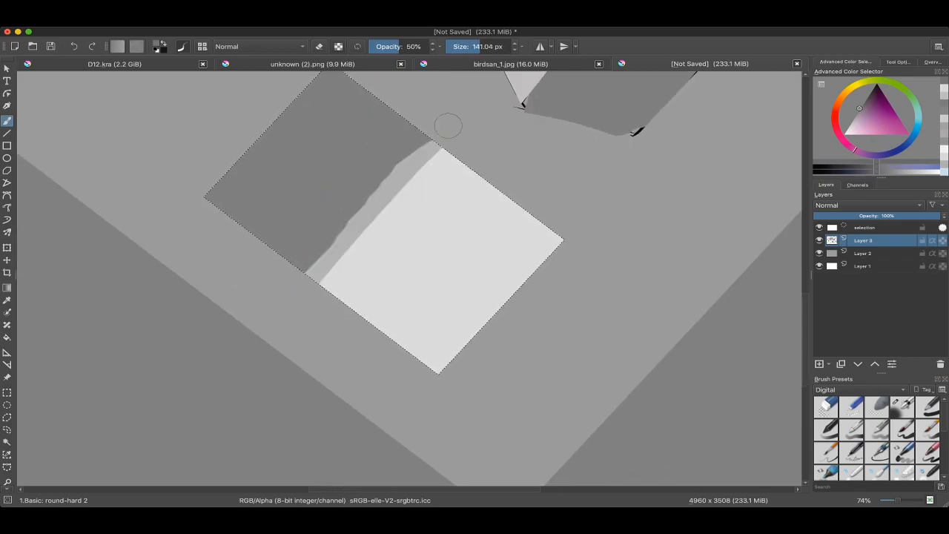
pyautogui.moveTo(310, 280); pyautogui.dragTo(363, 227)
pyautogui.moveTo(456, 152); pyautogui.dragTo(348, 247)
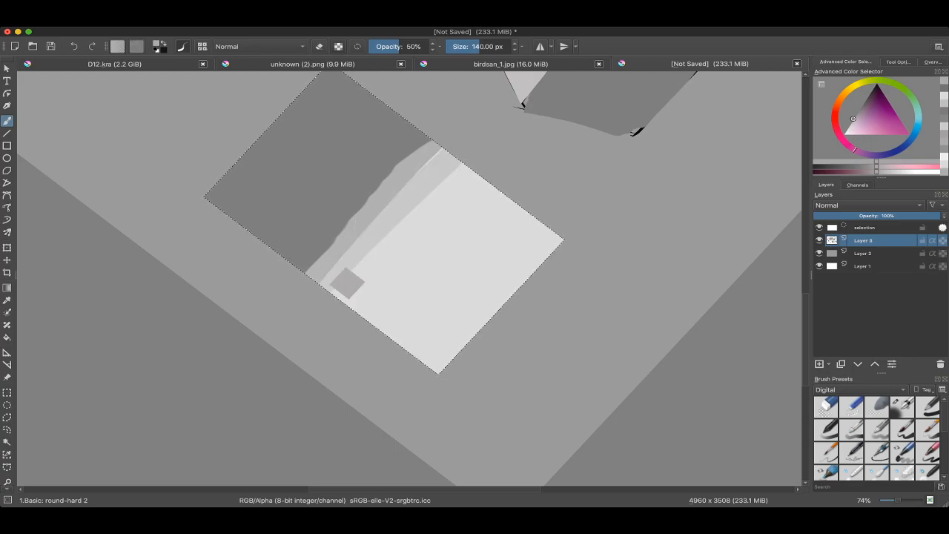
# Step: Blend the dark side of the swatch's transition with overlapping strokes of sampled greys
pyautogui.moveTo(370, 193); pyautogui.dragTo(425, 138)
pyautogui.keyDown('ctrl'); pyautogui.click(332, 235); pyautogui.keyUp('ctrl')
pyautogui.moveTo(290, 256); pyautogui.dragTo(405, 125)
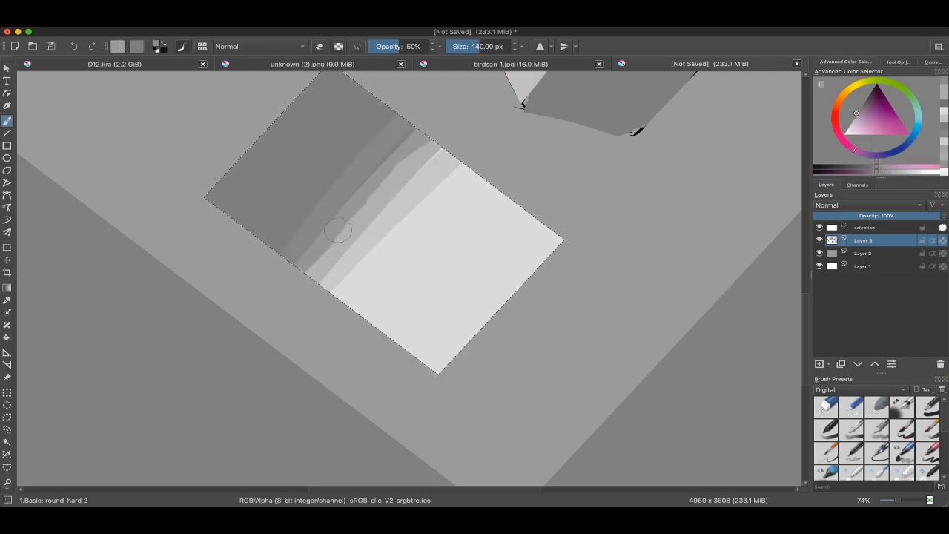
pyautogui.moveTo(326, 282); pyautogui.dragTo(416, 153)
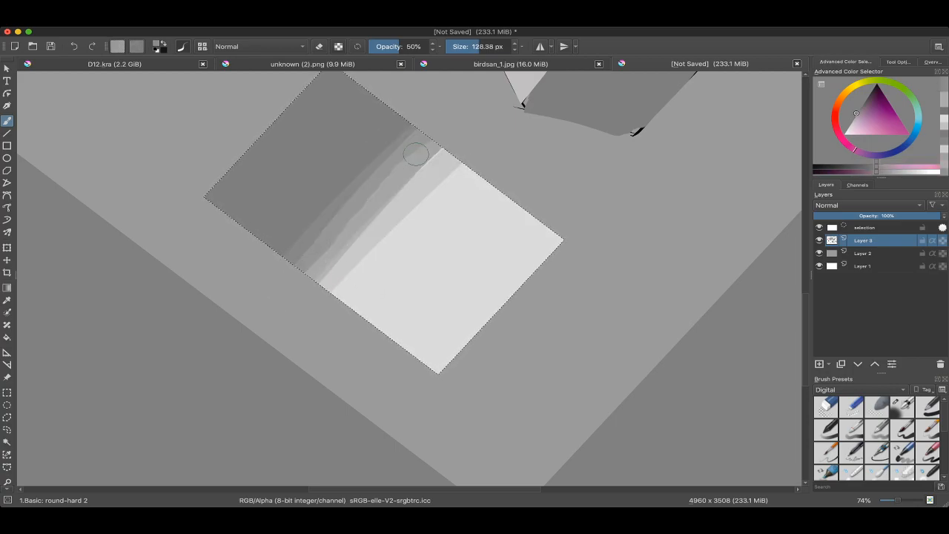
# Step: Refine the light side of the swatch's transition with narrower strokes of sampled greys, down to 98.80 px
pyautogui.keyDown('ctrl'); pyautogui.click(435, 186); pyautogui.keyUp('ctrl')
pyautogui.moveTo(363, 269); pyautogui.dragTo(386, 286)
pyautogui.moveTo(324, 282); pyautogui.dragTo(375, 231)
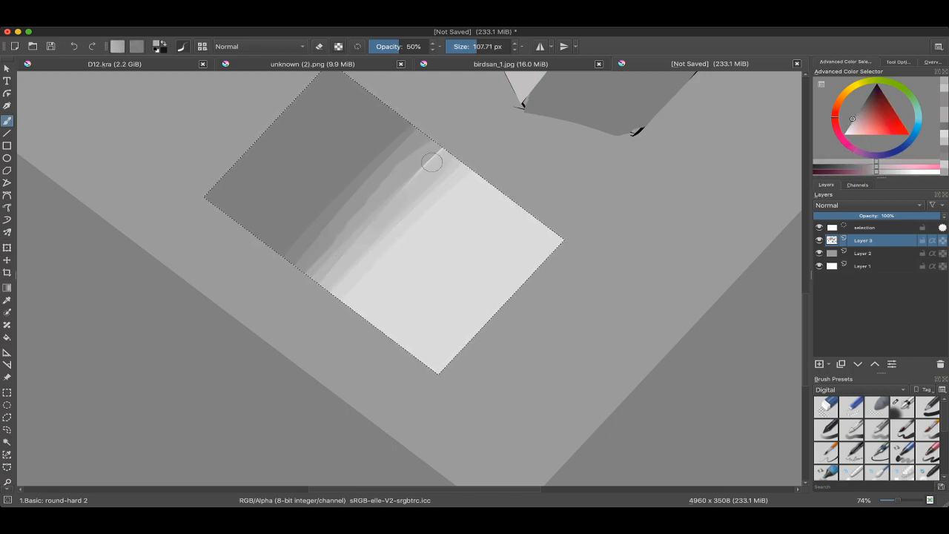
pyautogui.keyDown('ctrl'); pyautogui.moveTo(434, 174); pyautogui.dragTo(437, 244); pyautogui.keyUp('ctrl')
pyautogui.keyDown('shift'); pyautogui.moveTo(452, 193); pyautogui.dragTo(356, 242); pyautogui.keyUp('shift')
pyautogui.keyDown('ctrl'); pyautogui.moveTo(333, 245); pyautogui.dragTo(349, 290); pyautogui.keyUp('ctrl')
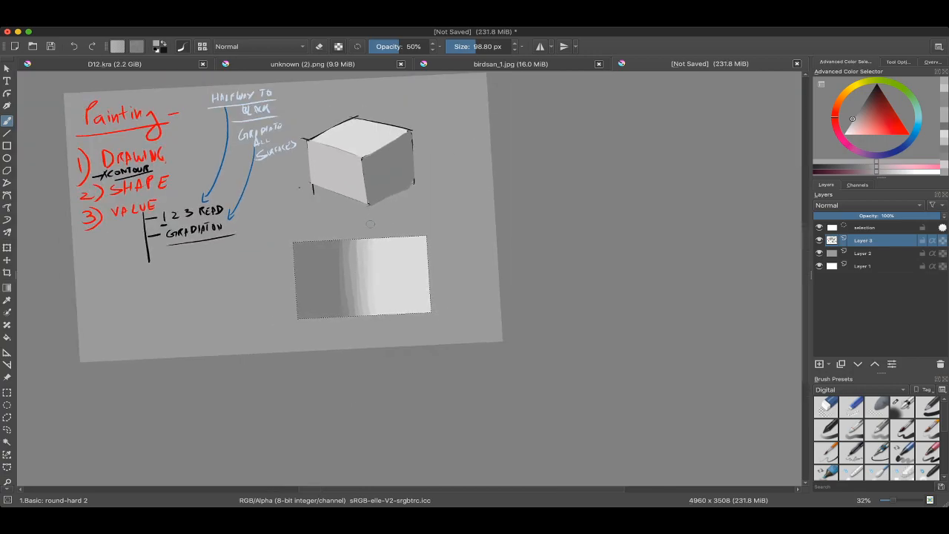
pyautogui.keyDown('ctrl'); pyautogui.moveTo(334, 295); pyautogui.dragTo(339, 232); pyautogui.keyUp('ctrl')
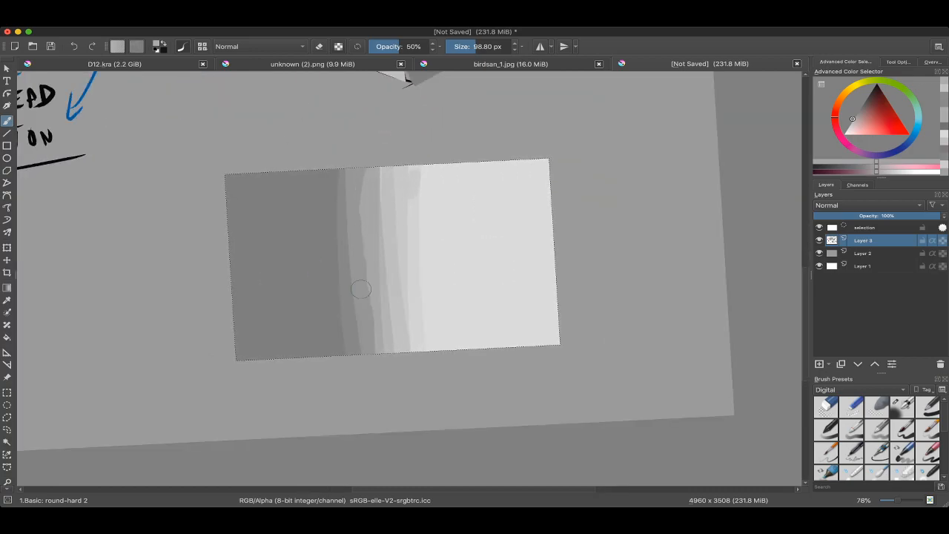
pyautogui.moveTo(401, 241)
pyautogui.keyDown('ctrl'); pyautogui.mouseDown()
pyautogui.moveTo(409, 299)
pyautogui.moveTo(388, 284)
pyautogui.mouseUp(); pyautogui.keyUp('ctrl')
# Step: Undo the swatch's blending strokes, its two grey fills and its rectangular selection
pyautogui.hotkey('ctrl', 'z')
pyautogui.hotkey('ctrl', 'z')
pyautogui.hotkey('ctrl', 'z')
pyautogui.hotkey('ctrl', 'z')
pyautogui.hotkey('ctrl', 'z')
pyautogui.hotkey('ctrl', 'z')
pyautogui.hotkey('ctrl', 'z')
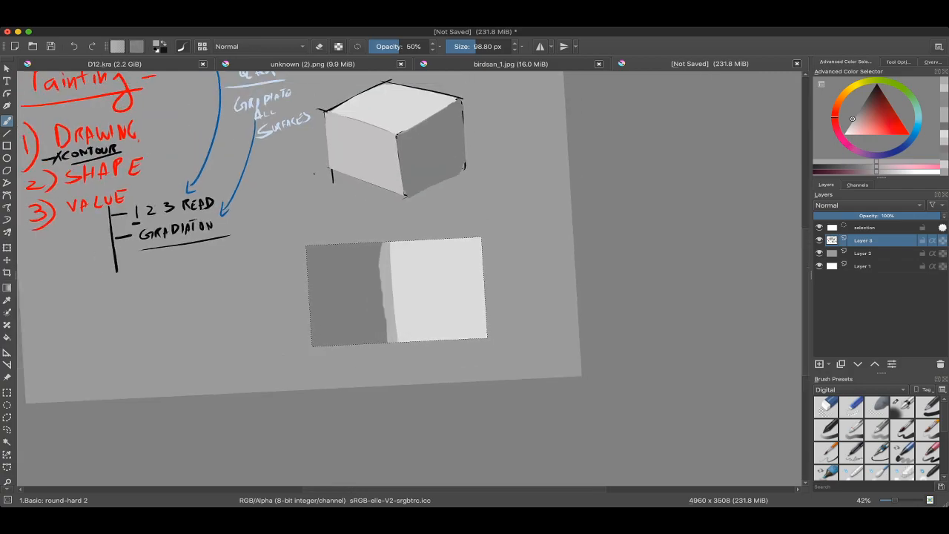
pyautogui.hotkey('ctrl', 'z')
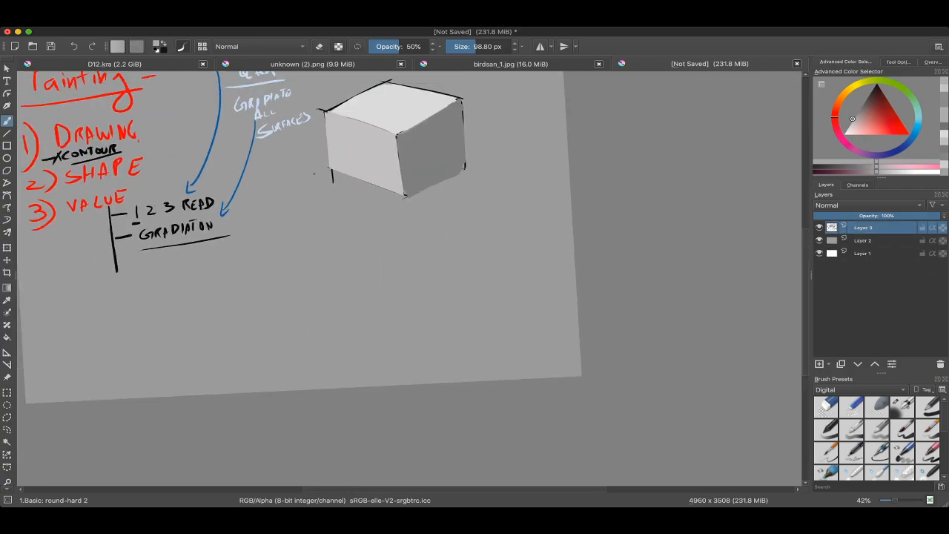
# Step: Draw a near-circular elliptical selection on the empty canvas below the cube
pyautogui.click(7, 405)
pyautogui.moveTo(498, 309); pyautogui.dragTo(541, 334)
pyautogui.moveTo(494, 256)
pyautogui.keyDown('ctrl'); pyautogui.mouseDown()
pyautogui.moveTo(493, 229)
pyautogui.moveTo(456, 220)
pyautogui.mouseUp(); pyautogui.keyUp('ctrl')
# Step: Fill the circular selection with light grey using the Blocks: basic brush at 100% opacity and 833.93 px
pyautogui.press('b')
pyautogui.rightClick(431, 250)
pyautogui.click(474, 298)
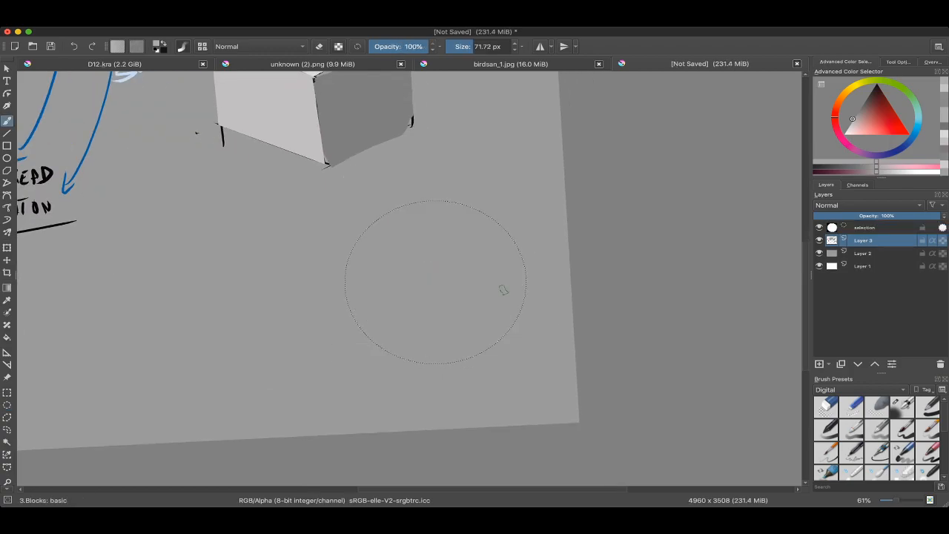
pyautogui.press('l')
pyautogui.moveTo(423, 284)
pyautogui.keyDown('shift'); pyautogui.mouseDown()
pyautogui.moveTo(534, 222)
pyautogui.moveTo(404, 326)
pyautogui.mouseUp(); pyautogui.keyUp('shift')
pyautogui.moveTo(467, 327)
pyautogui.mouseDown()
pyautogui.moveTo(455, 254)
pyautogui.moveTo(377, 328)
pyautogui.mouseUp()
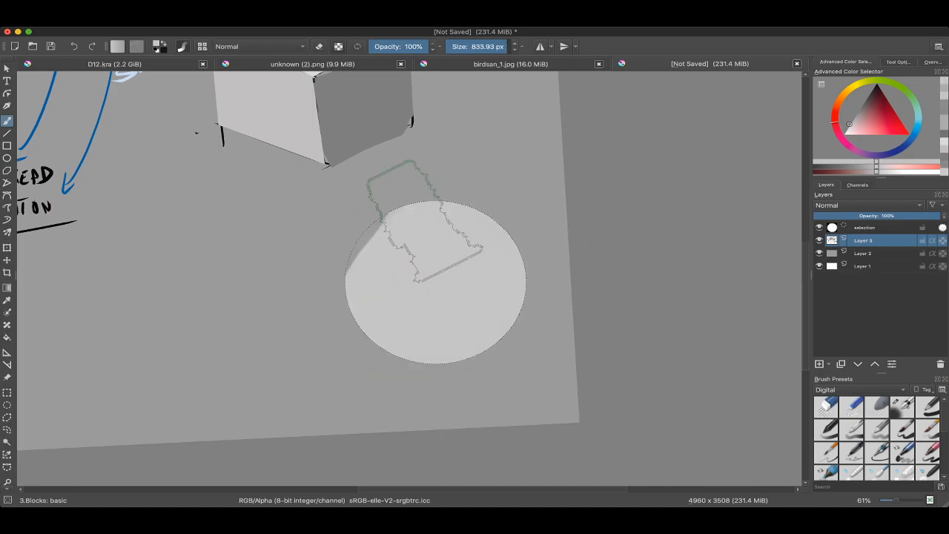
# Step: Switch to the round-hard 2 brush at 50% opacity and 316.69 px, and darken the painting colour
pyautogui.rightClick(397, 245)
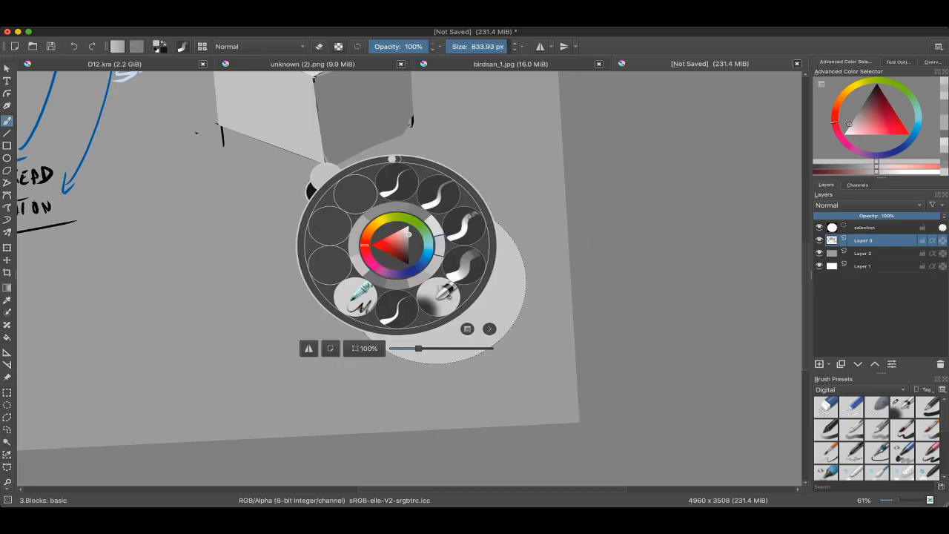
pyautogui.click(434, 198)
pyautogui.moveTo(420, 205)
pyautogui.keyDown('shift'); pyautogui.mouseDown()
pyautogui.moveTo(435, 209)
pyautogui.moveTo(469, 320)
pyautogui.mouseUp(); pyautogui.keyUp('shift')
pyautogui.moveTo(351, 301)
pyautogui.keyDown('shift'); pyautogui.mouseDown()
pyautogui.moveTo(374, 300)
pyautogui.moveTo(385, 277)
pyautogui.mouseUp(); pyautogui.keyUp('shift')
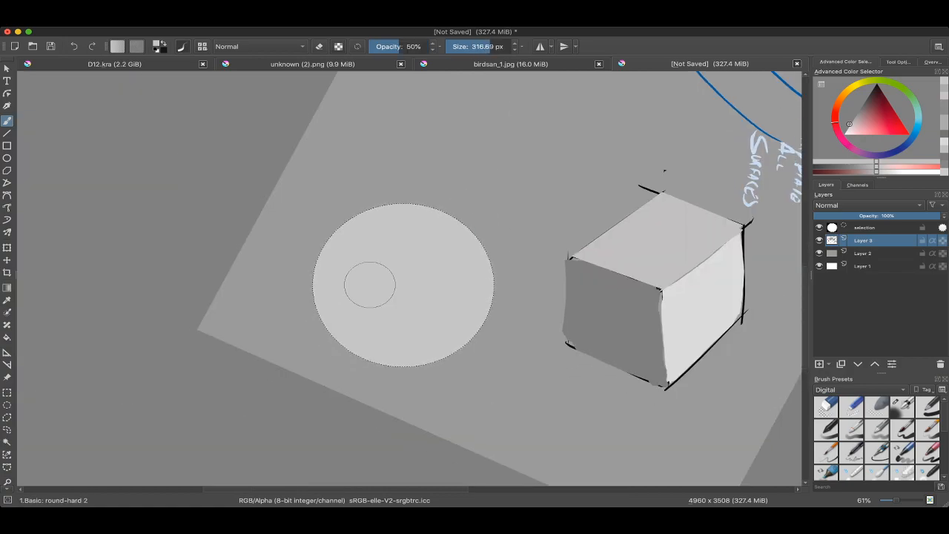
pyautogui.press('k')
pyautogui.press('k')
pyautogui.press('k')
pyautogui.press('k')
pyautogui.press('k')
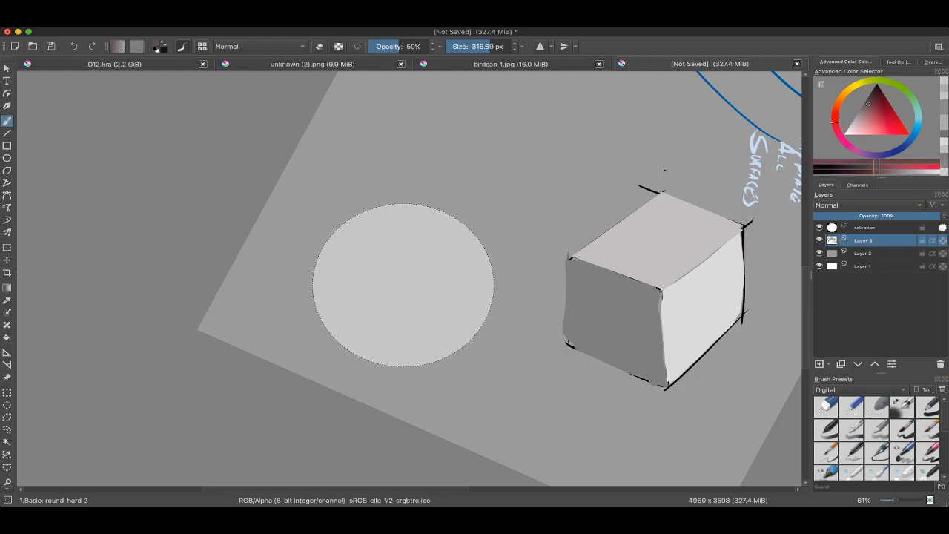
# Step: Paint a dark grey shadow side on the circle with a curved edge, undoing the first attempt
pyautogui.keyDown('shift'); pyautogui.moveTo(357, 264); pyautogui.dragTo(374, 265); pyautogui.keyUp('shift')
pyautogui.moveTo(342, 198); pyautogui.dragTo(365, 377)
pyautogui.press('super+z')
pyautogui.keyDown('shift'); pyautogui.moveTo(293, 310); pyautogui.dragTo(361, 310); pyautogui.keyUp('shift')
pyautogui.moveTo(353, 196); pyautogui.dragTo(399, 418)
pyautogui.moveTo(346, 312)
pyautogui.mouseDown()
pyautogui.moveTo(303, 244)
pyautogui.moveTo(237, 314)
pyautogui.mouseUp()
pyautogui.moveTo(237, 315)
pyautogui.keyDown('shift'); pyautogui.mouseDown()
pyautogui.moveTo(236, 246)
pyautogui.moveTo(265, 187)
pyautogui.mouseUp(); pyautogui.keyUp('shift')
# Step: Paint a curved intermediate grey band beside the circle's shadow edge, undoing unsuitable strokes
pyautogui.keyDown('super'); pyautogui.click(324, 241); pyautogui.keyUp('super')
pyautogui.keyDown('shift'); pyautogui.moveTo(347, 220); pyautogui.dragTo(295, 220); pyautogui.keyUp('shift')
pyautogui.moveTo(256, 300)
pyautogui.mouseDown()
pyautogui.moveTo(377, 169)
pyautogui.moveTo(261, 314)
pyautogui.moveTo(374, 172)
pyautogui.moveTo(341, 187)
pyautogui.moveTo(388, 163)
pyautogui.mouseUp()
pyautogui.press('super+z')
pyautogui.press('super+z')
pyautogui.moveTo(253, 280); pyautogui.dragTo(383, 162)
# Step: Paint lighter curved tones and a bright highlight on the lit side of the circle
pyautogui.moveTo(415, 178)
pyautogui.keyDown('shift'); pyautogui.mouseDown()
pyautogui.moveTo(430, 181)
pyautogui.moveTo(478, 352)
pyautogui.mouseUp(); pyautogui.keyUp('shift')
pyautogui.moveTo(478, 352); pyautogui.dragTo(369, 249)
pyautogui.moveTo(449, 179)
pyautogui.keyDown('shift'); pyautogui.mouseDown()
pyautogui.moveTo(484, 201)
pyautogui.moveTo(505, 363)
pyautogui.mouseUp(); pyautogui.keyUp('shift')
pyautogui.moveTo(504, 363)
pyautogui.mouseDown()
pyautogui.moveTo(389, 337)
pyautogui.moveTo(368, 291)
pyautogui.mouseUp()
pyautogui.moveTo(460, 251)
pyautogui.mouseDown()
pyautogui.moveTo(415, 220)
pyautogui.moveTo(460, 241)
pyautogui.mouseUp()
pyautogui.moveTo(461, 241)
pyautogui.mouseDown()
pyautogui.moveTo(473, 286)
pyautogui.moveTo(342, 240)
pyautogui.mouseUp()
# Step: Soften the edge of the sphere's highlight with sampled light greys at about 245 px
pyautogui.moveTo(304, 215); pyautogui.dragTo(305, 270)
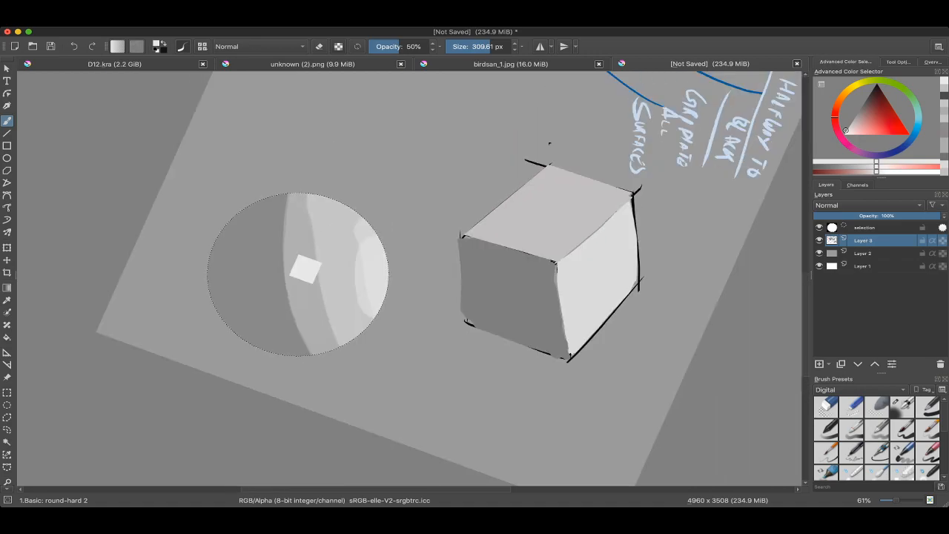
pyautogui.keyDown('ctrl'); pyautogui.click(359, 245); pyautogui.keyUp('ctrl')
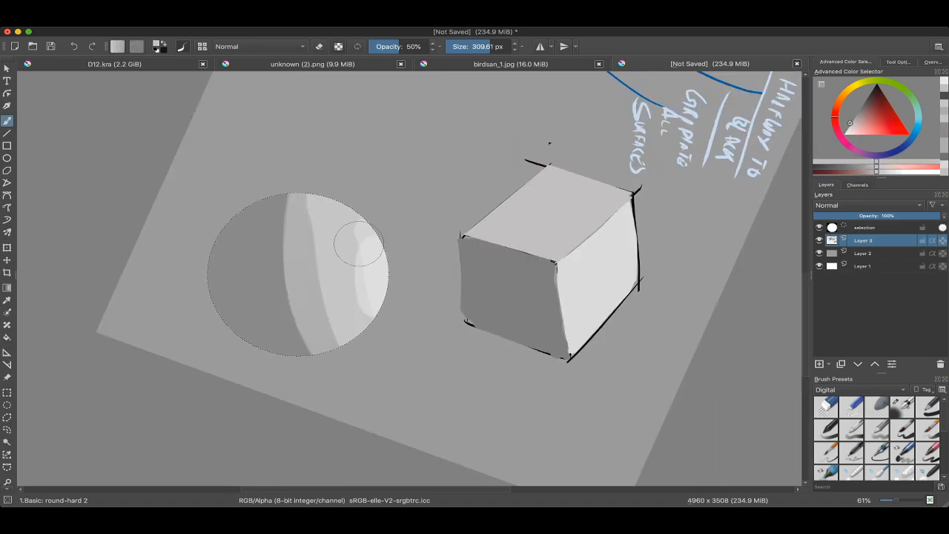
pyautogui.keyDown('ctrl'); pyautogui.click(379, 346); pyautogui.keyUp('ctrl')
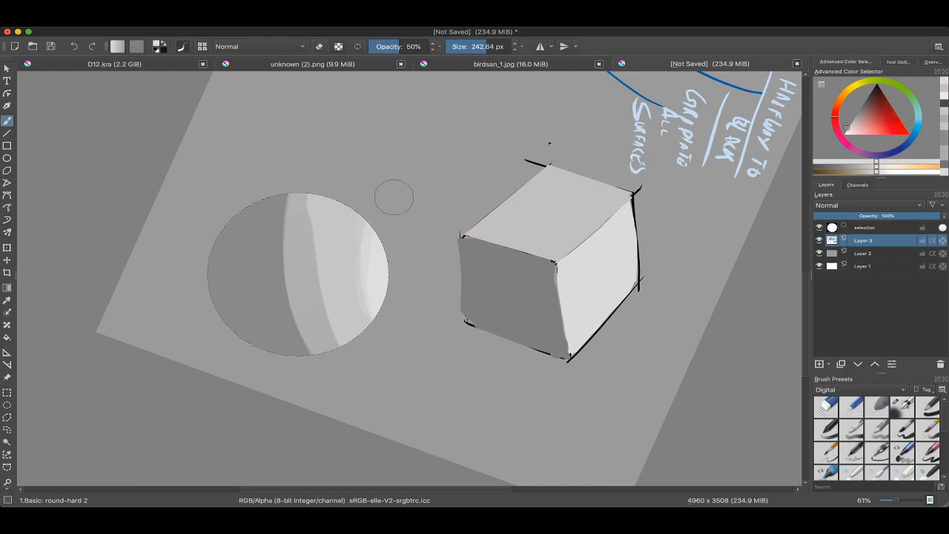
pyautogui.keyDown('ctrl'); pyautogui.click(367, 198); pyautogui.keyUp('ctrl')
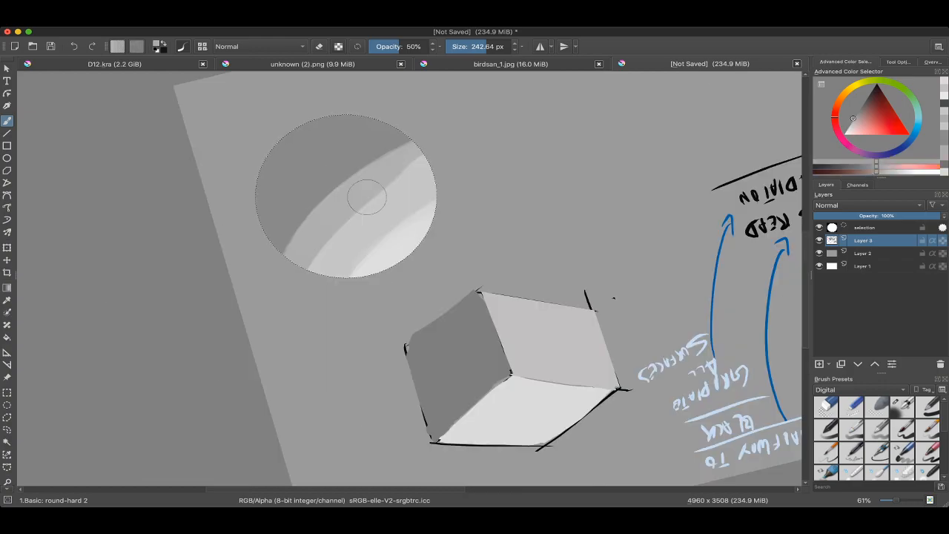
# Step: Blend the sphere's lit bands with curved strokes of sampled greys, reducing the brush to 113.22 px
pyautogui.moveTo(434, 143)
pyautogui.mouseDown()
pyautogui.moveTo(334, 202)
pyautogui.moveTo(300, 308)
pyautogui.moveTo(374, 198)
pyautogui.mouseUp()
pyautogui.keyDown('ctrl'); pyautogui.click(327, 235); pyautogui.keyUp('ctrl')
pyautogui.moveTo(309, 300)
pyautogui.mouseDown()
pyautogui.moveTo(359, 213)
pyautogui.moveTo(445, 146)
pyautogui.mouseUp()
pyautogui.keyDown('ctrl'); pyautogui.click(360, 229); pyautogui.keyUp('ctrl')
pyautogui.keyDown('shift'); pyautogui.moveTo(339, 241); pyautogui.dragTo(332, 241); pyautogui.keyUp('shift')
pyautogui.moveTo(304, 272); pyautogui.dragTo(428, 157)
pyautogui.keyDown('ctrl'); pyautogui.click(374, 239); pyautogui.keyUp('ctrl')
pyautogui.moveTo(342, 278); pyautogui.dragTo(429, 200)
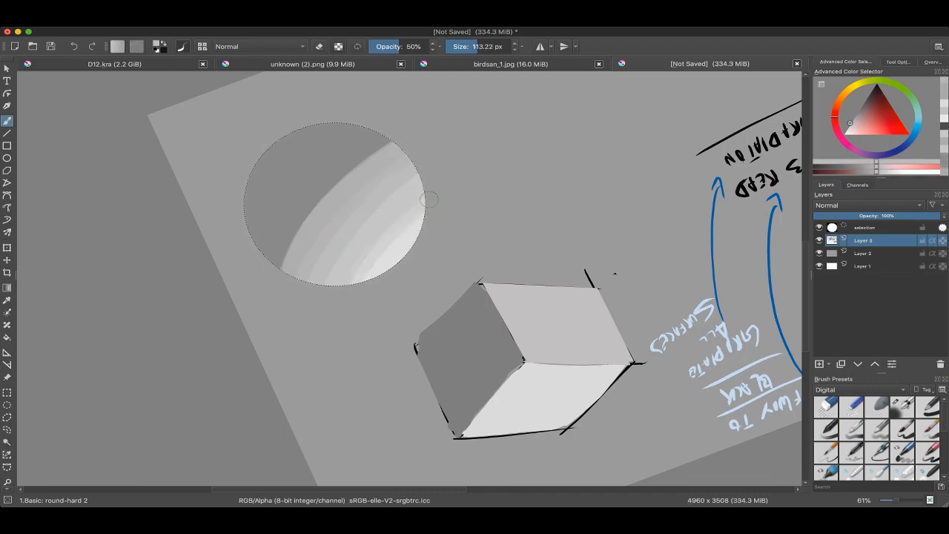
# Step: Smooth the bands around the highlight with sampled light greys and check the sphere without its selection outline
pyautogui.keyDown('ctrl'); pyautogui.click(393, 241); pyautogui.keyUp('ctrl')
pyautogui.moveTo(366, 290); pyautogui.dragTo(437, 214)
pyautogui.moveTo(436, 215)
pyautogui.mouseDown()
pyautogui.moveTo(442, 238)
pyautogui.moveTo(382, 324)
pyautogui.moveTo(328, 220)
pyautogui.moveTo(304, 217)
pyautogui.moveTo(404, 158)
pyautogui.mouseUp()
pyautogui.keyDown('ctrl'); pyautogui.moveTo(404, 157); pyautogui.dragTo(454, 243); pyautogui.keyUp('ctrl')
pyautogui.keyDown('ctrl'); pyautogui.moveTo(454, 243); pyautogui.dragTo(435, 186); pyautogui.keyUp('ctrl')
pyautogui.hotkey('ctrl', 'shift', 'a')
pyautogui.hotkey('ctrl', 'z')
pyautogui.keyDown('ctrl'); pyautogui.moveTo(377, 237); pyautogui.dragTo(399, 247); pyautogui.keyUp('ctrl')
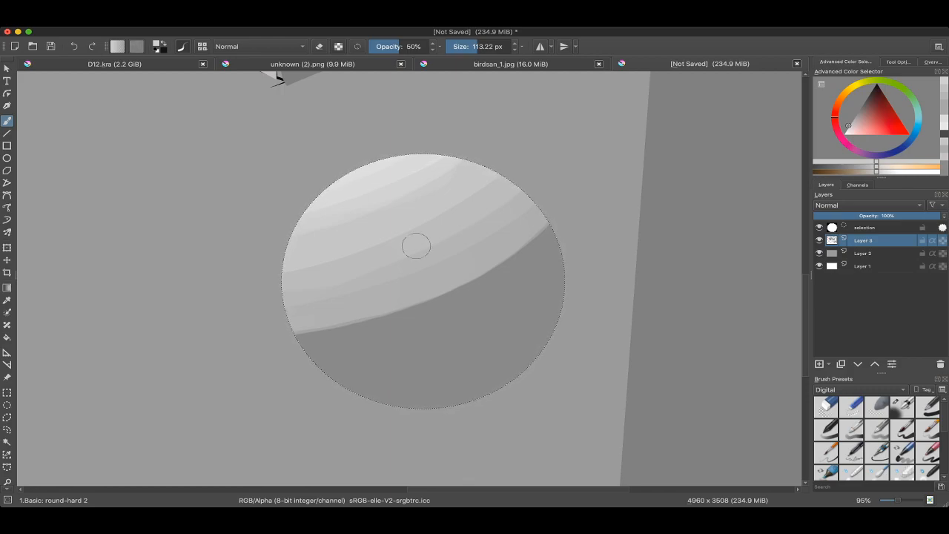
# Step: Blend the sphere's halftone bands further, then briefly hide and restore the selection to check the form
pyautogui.keyDown('shift'); pyautogui.moveTo(455, 220); pyautogui.dragTo(495, 236); pyautogui.keyUp('shift')
pyautogui.keyDown('ctrl'); pyautogui.click(397, 286); pyautogui.keyUp('ctrl')
pyautogui.moveTo(495, 236); pyautogui.dragTo(558, 194)
pyautogui.press('super+shift+a')
pyautogui.press('super+z')
# Step: Paint a lighter reflected-light band along the outer edge of the sphere's shadow side, undoing and repainting the stroke
pyautogui.keyDown('shift'); pyautogui.moveTo(64, 392); pyautogui.dragTo(663, 333); pyautogui.keyUp('shift')
pyautogui.moveTo(371, 260); pyautogui.dragTo(395, 315)
pyautogui.keyDown('shift'); pyautogui.moveTo(519, 311); pyautogui.dragTo(524, 288); pyautogui.keyUp('shift')
pyautogui.keyDown('ctrl'); pyautogui.moveTo(322, 361); pyautogui.dragTo(322, 331); pyautogui.keyUp('ctrl')
pyautogui.moveTo(322, 360); pyautogui.dragTo(418, 271)
pyautogui.keyDown('shift'); pyautogui.moveTo(520, 311); pyautogui.dragTo(523, 282); pyautogui.keyUp('shift')
pyautogui.keyDown('ctrl'); pyautogui.click(409, 270); pyautogui.keyUp('ctrl')
pyautogui.moveTo(379, 252)
pyautogui.mouseDown()
pyautogui.moveTo(409, 257)
pyautogui.moveTo(385, 258)
pyautogui.mouseUp()
pyautogui.moveTo(302, 213); pyautogui.dragTo(502, 134)
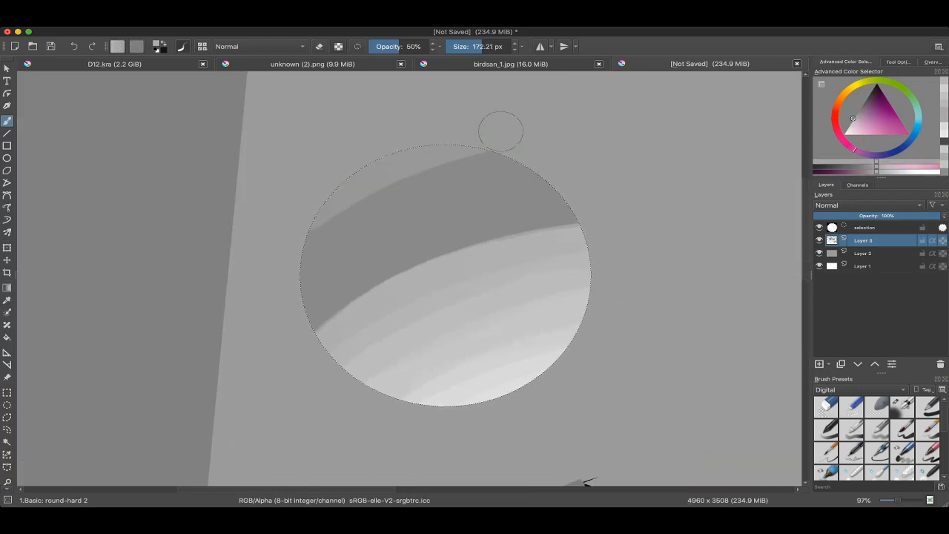
pyautogui.moveTo(417, 173); pyautogui.dragTo(419, 183)
pyautogui.press('super+z')
pyautogui.moveTo(321, 213)
pyautogui.keyDown('shift'); pyautogui.mouseDown()
pyautogui.moveTo(307, 214)
pyautogui.moveTo(474, 147)
pyautogui.moveTo(390, 191)
pyautogui.moveTo(495, 149)
pyautogui.mouseUp(); pyautogui.keyUp('shift')
# Step: Blend the reflected-light band into the shadow with sampled greys at 124.23 px
pyautogui.keyDown('ctrl'); pyautogui.click(401, 182); pyautogui.keyUp('ctrl')
pyautogui.keyDown('ctrl'); pyautogui.click(376, 184); pyautogui.keyUp('ctrl')
pyautogui.keyDown('ctrl'); pyautogui.click(389, 193); pyautogui.keyUp('ctrl')
pyautogui.moveTo(294, 244); pyautogui.dragTo(492, 170)
pyautogui.keyDown('ctrl'); pyautogui.click(387, 199); pyautogui.keyUp('ctrl')
pyautogui.moveTo(285, 263); pyautogui.dragTo(486, 172)
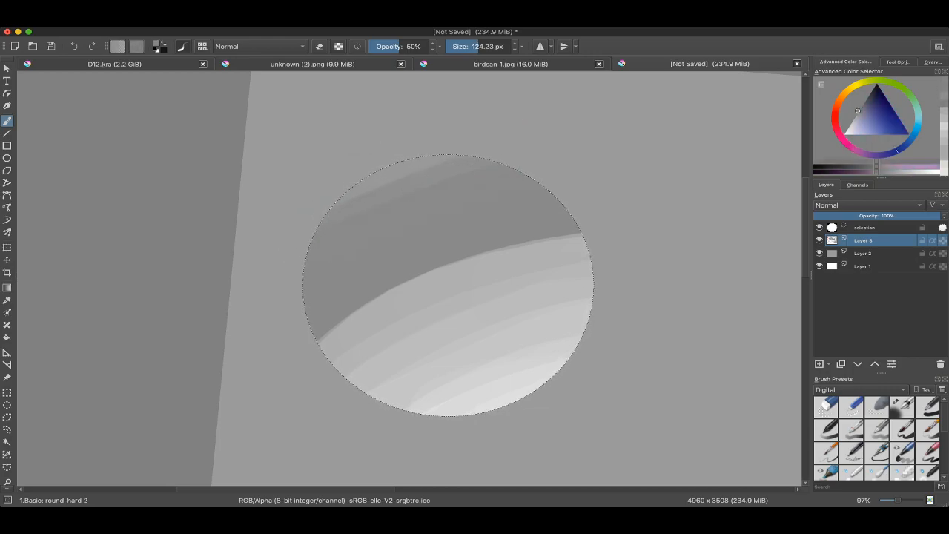
pyautogui.keyDown('ctrl'); pyautogui.click(385, 207); pyautogui.keyUp('ctrl')
pyautogui.keyDown('shift'); pyautogui.moveTo(285, 278); pyautogui.dragTo(498, 150); pyautogui.keyUp('shift')
# Step: Add further overlapping sampled-grey strokes to smooth the gradation across the sphere's shadow side
pyautogui.keyDown('ctrl'); pyautogui.click(432, 277); pyautogui.keyUp('ctrl')
pyautogui.keyDown('ctrl'); pyautogui.click(381, 180); pyautogui.keyUp('ctrl')
pyautogui.moveTo(403, 329); pyautogui.dragTo(521, 222)
pyautogui.keyDown('ctrl'); pyautogui.click(413, 299); pyautogui.keyUp('ctrl')
pyautogui.moveTo(354, 341)
pyautogui.mouseDown()
pyautogui.moveTo(482, 223)
pyautogui.moveTo(482, 195)
pyautogui.mouseUp()
pyautogui.keyDown('ctrl'); pyautogui.click(386, 308); pyautogui.keyUp('ctrl')
pyautogui.keyDown('ctrl'); pyautogui.click(370, 297); pyautogui.keyUp('ctrl')
pyautogui.moveTo(280, 339)
pyautogui.mouseDown()
pyautogui.moveTo(460, 178)
pyautogui.moveTo(416, 245)
pyautogui.mouseUp()
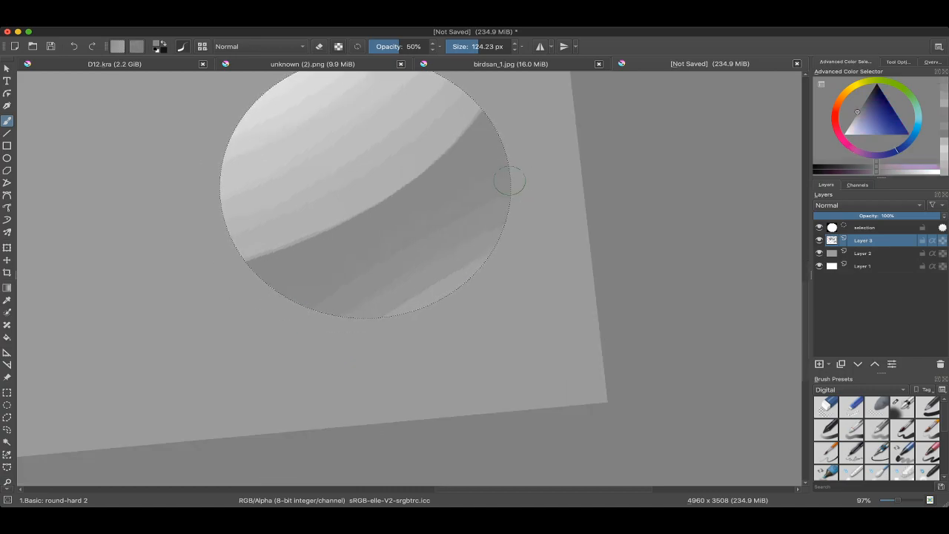
# Step: Try further blending strokes at the reflected-light edge of the shadow side, and undo the unwanted ones
pyautogui.keyDown('ctrl'); pyautogui.moveTo(519, 195); pyautogui.dragTo(519, 297); pyautogui.keyUp('ctrl')
pyautogui.press('5')
pyautogui.keyDown('ctrl'); pyautogui.moveTo(460, 238); pyautogui.dragTo(460, 185); pyautogui.keyUp('ctrl')
pyautogui.moveTo(426, 241); pyautogui.dragTo(416, 273)
pyautogui.keyDown('ctrl'); pyautogui.moveTo(419, 272); pyautogui.dragTo(419, 200); pyautogui.keyUp('ctrl')
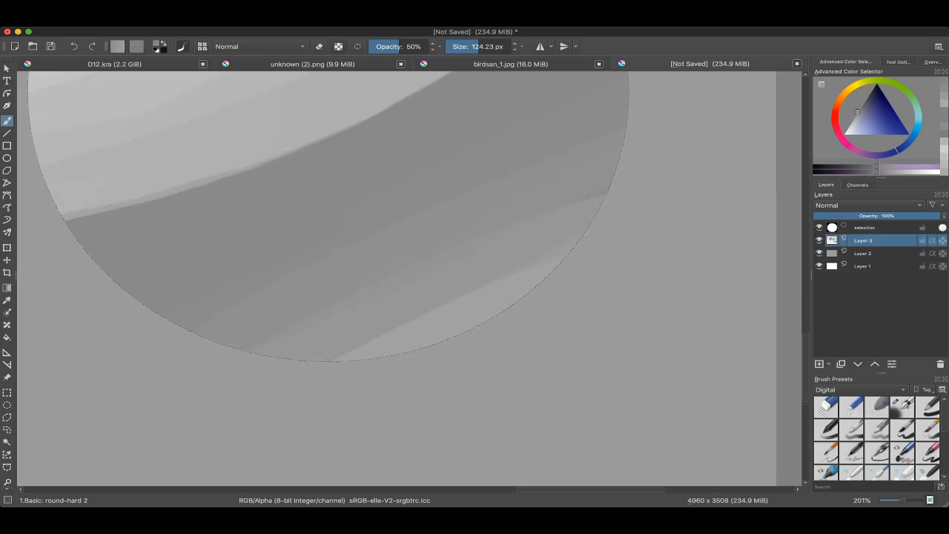
pyautogui.keyDown('ctrl'); pyautogui.moveTo(450, 270); pyautogui.dragTo(450, 299); pyautogui.keyUp('ctrl')
pyautogui.moveTo(360, 315); pyautogui.dragTo(523, 244)
pyautogui.keyDown('ctrl'); pyautogui.click(448, 298); pyautogui.keyUp('ctrl')
pyautogui.moveTo(404, 322)
pyautogui.mouseDown()
pyautogui.moveTo(517, 276)
pyautogui.moveTo(360, 328)
pyautogui.mouseUp()
pyautogui.keyDown('ctrl'); pyautogui.click(366, 152); pyautogui.keyUp('ctrl')
pyautogui.hotkey('ctrl', 'z')
pyautogui.moveTo(548, 260)
pyautogui.mouseDown()
pyautogui.moveTo(386, 324)
pyautogui.moveTo(547, 306)
pyautogui.moveTo(356, 409)
pyautogui.mouseUp()
pyautogui.hotkey('ctrl', 'z')
# Step: Refine the reflected-light rim with thin curved strokes of sampled greys at 84.55 px
pyautogui.moveTo(357, 410); pyautogui.dragTo(306, 311)
pyautogui.moveTo(316, 305); pyautogui.dragTo(336, 161)
pyautogui.keyDown('ctrl'); pyautogui.click(322, 191); pyautogui.keyUp('ctrl')
pyautogui.moveTo(331, 206); pyautogui.dragTo(318, 253)
pyautogui.moveTo(344, 152); pyautogui.dragTo(333, 393)
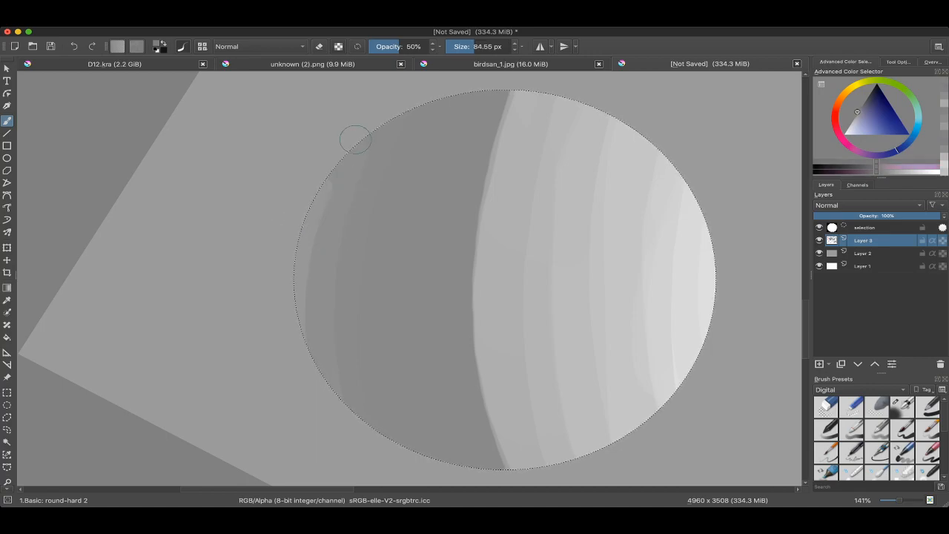
pyautogui.keyDown('ctrl'); pyautogui.click(371, 250); pyautogui.keyUp('ctrl')
pyautogui.keyDown('ctrl'); pyautogui.click(319, 195); pyautogui.keyUp('ctrl')
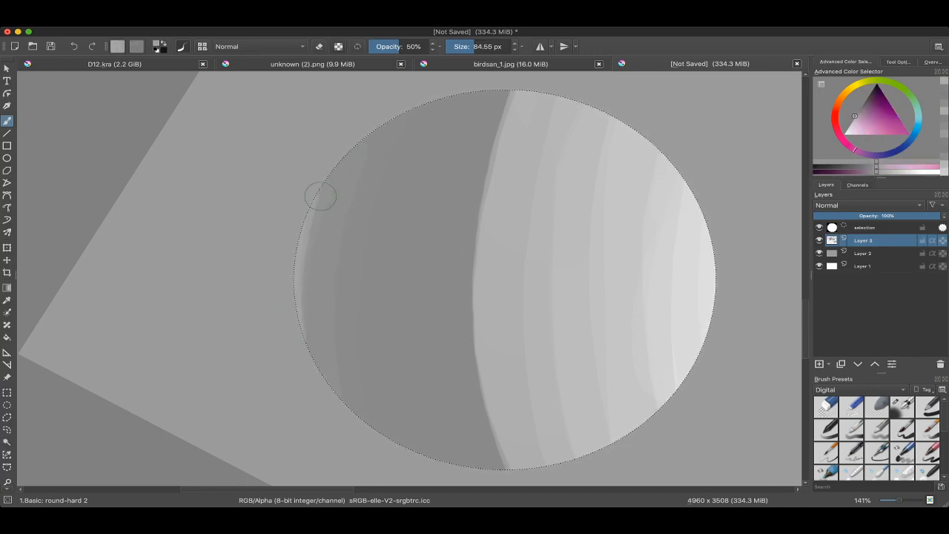
pyautogui.keyDown('ctrl'); pyautogui.click(322, 237); pyautogui.keyUp('ctrl')
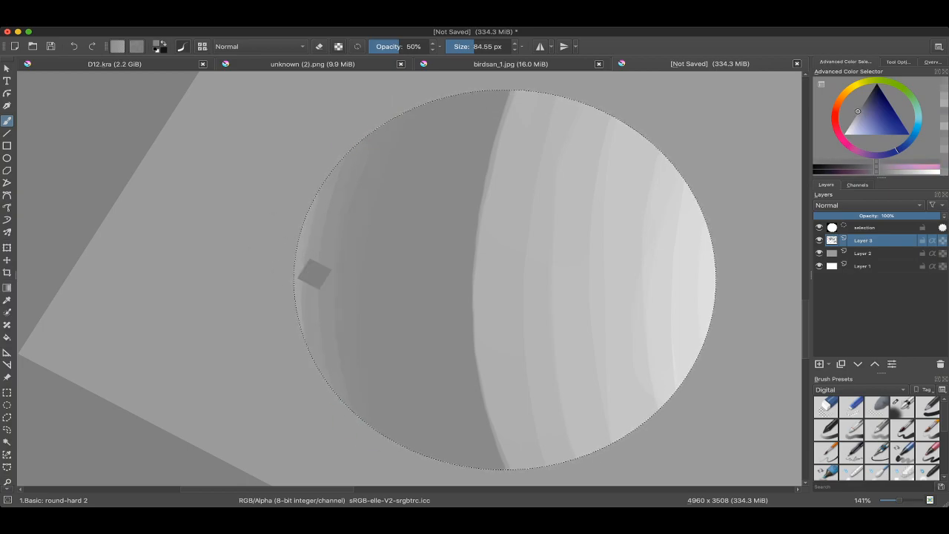
pyautogui.moveTo(314, 275); pyautogui.dragTo(359, 372)
# Step: Examine the blended sphere without its selection outline, and review it alongside the notes and the cube
pyautogui.hotkey('ctrl', 'shift', 'a')
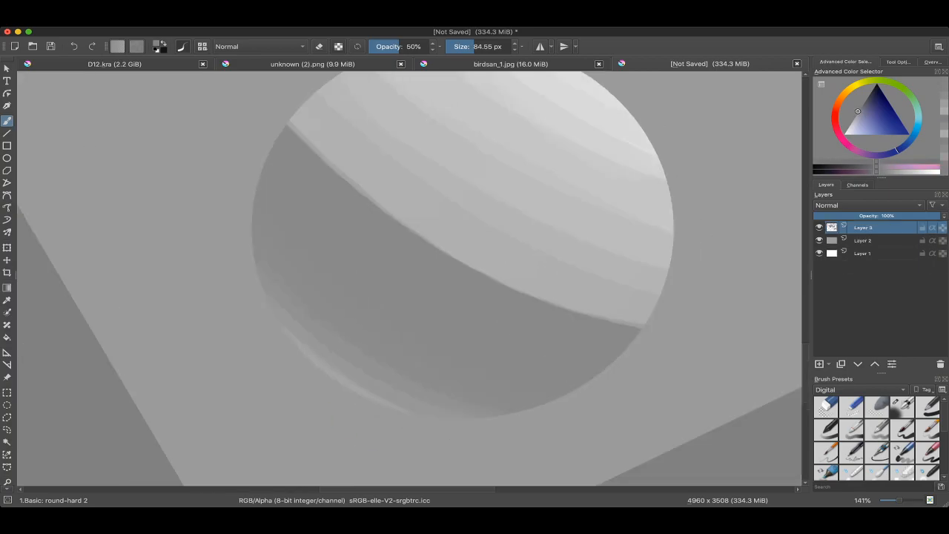
pyautogui.scroll(-6, 243, 326)
pyautogui.moveTo(248, 319); pyautogui.dragTo(378, 306)
pyautogui.scroll(4, 282, 308)
pyautogui.hotkey('ctrl', 'z')
pyautogui.moveTo(312, 141); pyautogui.dragTo(597, 457)
pyautogui.moveTo(314, 259); pyautogui.dragTo(330, 404)
pyautogui.scroll(6, 329, 292)
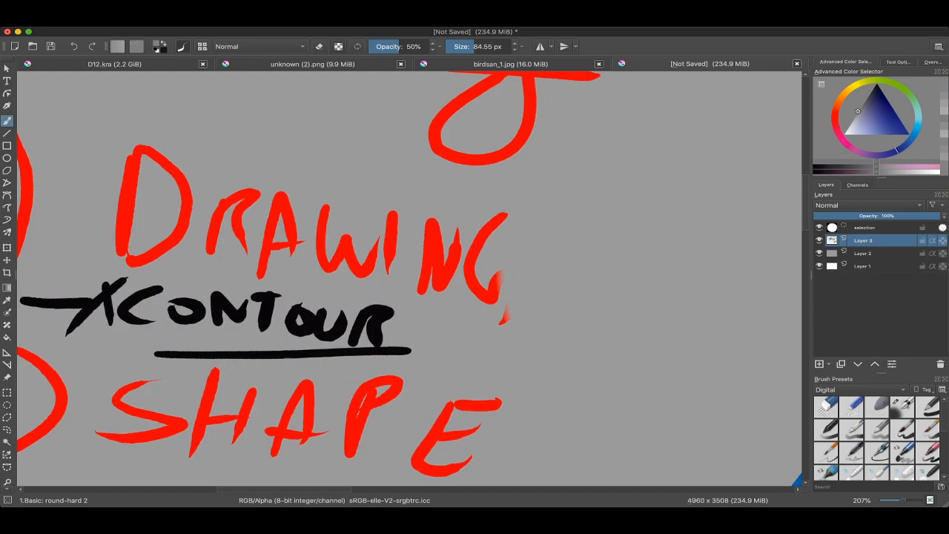
pyautogui.scroll(-6, 347, 187)
pyautogui.moveTo(346, 187); pyautogui.dragTo(350, 149)
pyautogui.scroll(3, 432, 266)
pyautogui.scroll(-3, 452, 252)
pyautogui.moveTo(594, 334); pyautogui.dragTo(600, 265)
pyautogui.moveTo(600, 266)
pyautogui.mouseDown()
pyautogui.moveTo(463, 231)
pyautogui.moveTo(367, 252)
pyautogui.mouseUp()
pyautogui.scroll(-1, 396, 223)
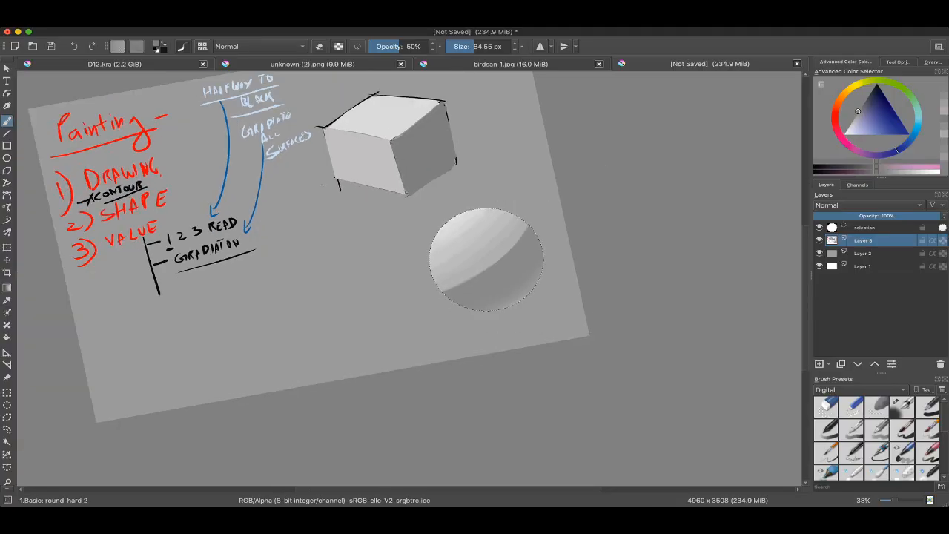
# Step: Switch to the Basic: ink brush at 46% opacity, enlarge it to over 900 px and choose a much darker colour
pyautogui.rightClick(428, 235)
pyautogui.click(467, 286)
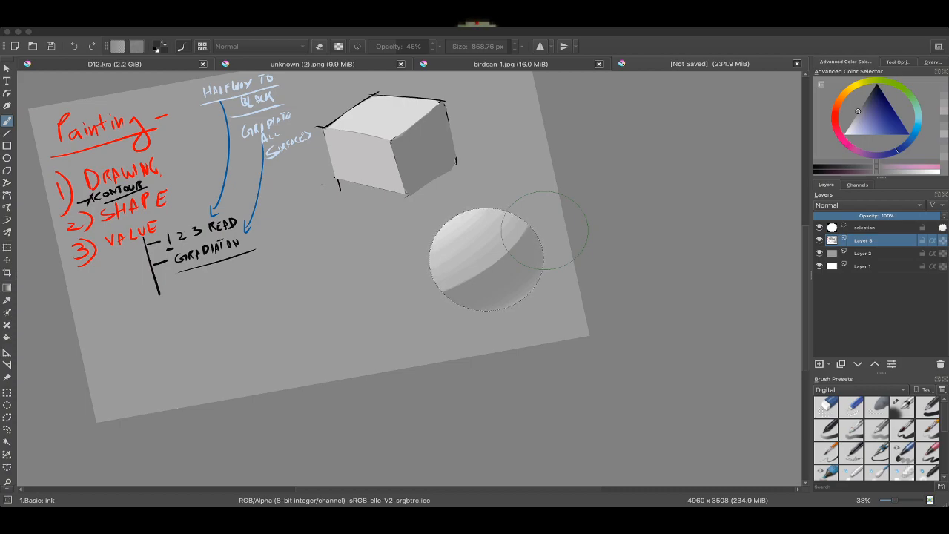
pyautogui.scroll(5, 545, 229)
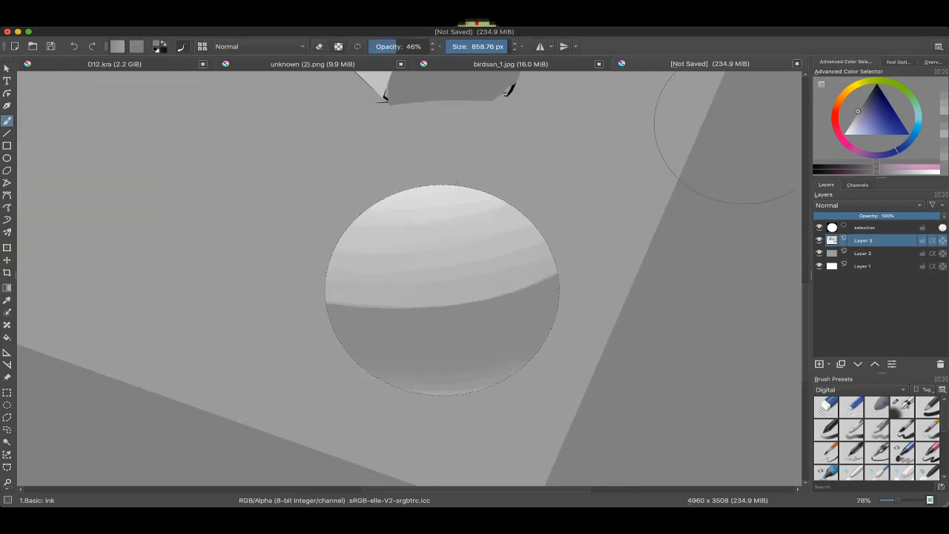
pyautogui.click(866, 98)
pyautogui.press(']')
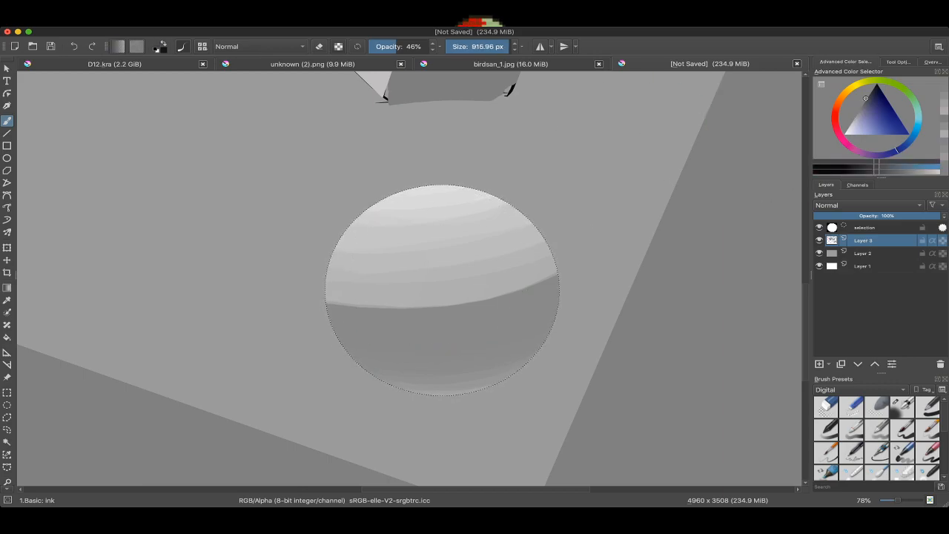
pyautogui.click(875, 87)
pyautogui.press(']')
# Step: Cover the whole selected circle with near-black strokes using the ink brush at 995.73 px
pyautogui.click(414, 307)
pyautogui.rightClick(434, 246)
pyautogui.click(723, 93)
pyautogui.click(842, 95)
pyautogui.keyDown('shift'); pyautogui.moveTo(511, 197); pyautogui.dragTo(510, 197); pyautogui.keyUp('shift')
pyautogui.moveTo(429, 249)
pyautogui.mouseDown()
pyautogui.moveTo(470, 227)
pyautogui.moveTo(415, 350)
pyautogui.mouseUp()
pyautogui.moveTo(475, 200)
pyautogui.mouseDown()
pyautogui.moveTo(434, 229)
pyautogui.moveTo(409, 373)
pyautogui.mouseUp()
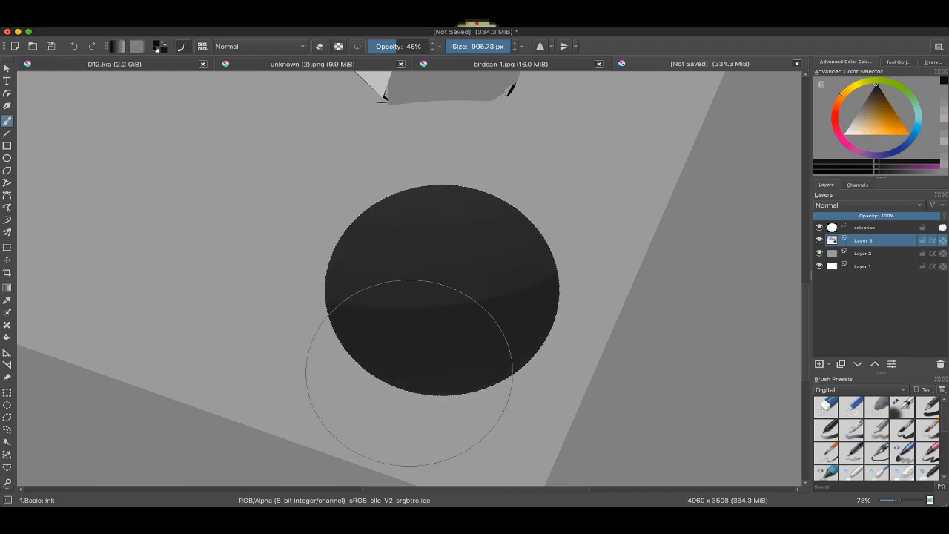
# Step: Darken the whole selected circle to near-black with overlapping ink-brush strokes at 46% opacity
pyautogui.moveTo(511, 256)
pyautogui.mouseDown()
pyautogui.moveTo(439, 210)
pyautogui.moveTo(475, 319)
pyautogui.mouseUp()
pyautogui.moveTo(514, 276)
pyautogui.keyDown('ctrl'); pyautogui.mouseDown()
pyautogui.moveTo(508, 322)
pyautogui.moveTo(472, 218)
pyautogui.mouseUp(); pyautogui.keyUp('ctrl')
pyautogui.moveTo(481, 323)
pyautogui.keyDown('shift'); pyautogui.mouseDown()
pyautogui.moveTo(509, 252)
pyautogui.moveTo(495, 219)
pyautogui.mouseUp(); pyautogui.keyUp('shift')
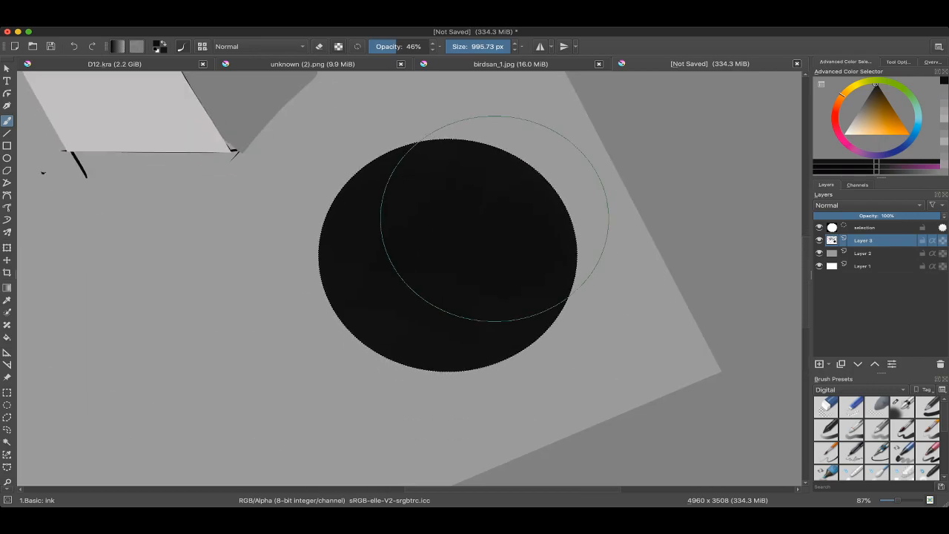
pyautogui.rightClick(440, 201)
pyautogui.click(484, 252)
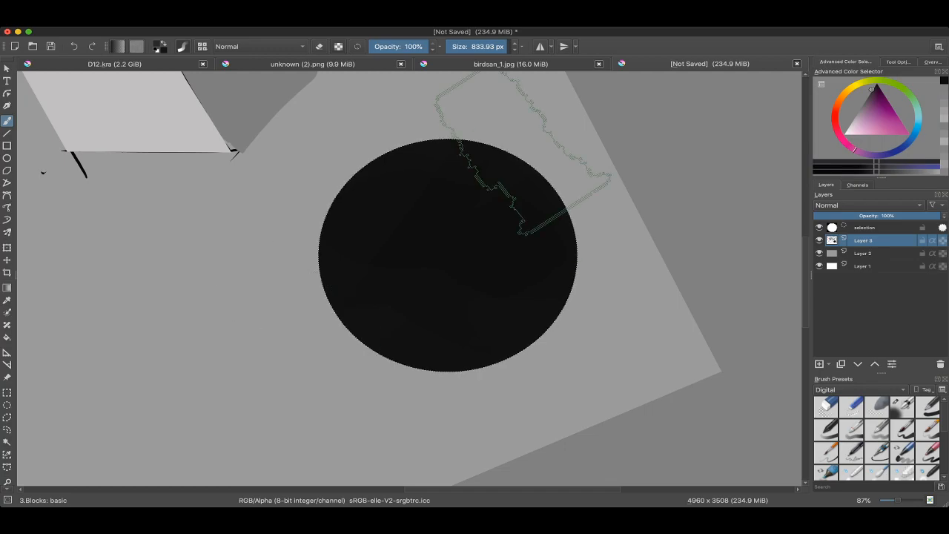
pyautogui.moveTo(524, 156); pyautogui.dragTo(459, 186)
pyautogui.press('super+z')
# Step: Switch to Airbrush Soft at 978.50 px and brush a slightly lighter charcoal over the circle's lit side
pyautogui.moveTo(423, 215)
pyautogui.keyDown('shift'); pyautogui.mouseDown()
pyautogui.moveTo(344, 218)
pyautogui.moveTo(389, 216)
pyautogui.mouseUp(); pyautogui.keyUp('shift')
pyautogui.rightClick(345, 219)
pyautogui.click(386, 270)
pyautogui.moveTo(290, 235); pyautogui.dragTo(449, 191)
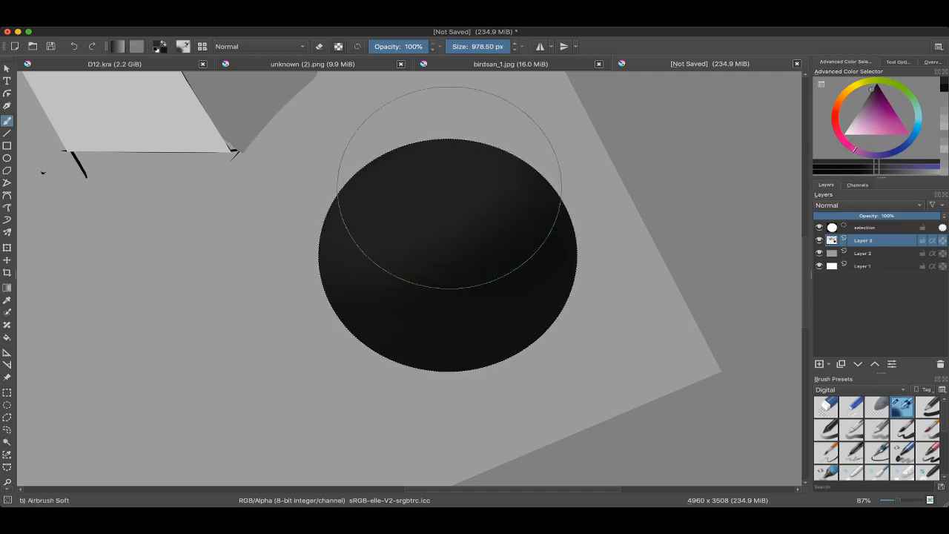
pyautogui.keyDown('shift'); pyautogui.moveTo(375, 239); pyautogui.dragTo(311, 240); pyautogui.keyUp('shift')
# Step: Soften the dark sphere's shadow side using a sampled charcoal, reducing the airbrush to 699.96 px for the last stroke
pyautogui.keyDown('ctrl'); pyautogui.click(533, 332); pyautogui.keyUp('ctrl')
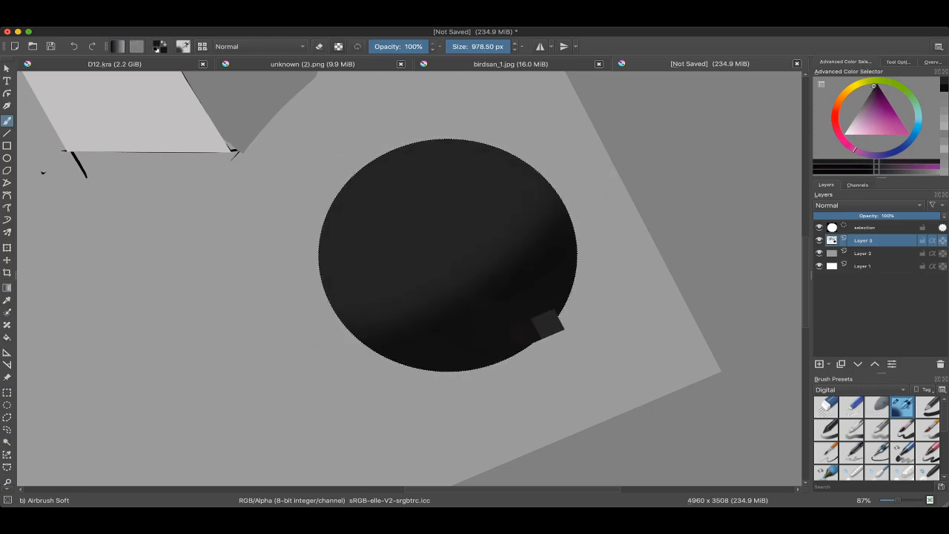
pyautogui.moveTo(509, 350); pyautogui.dragTo(589, 316)
pyautogui.keyDown('shift'); pyautogui.moveTo(347, 410); pyautogui.dragTo(277, 201); pyautogui.keyUp('shift')
pyautogui.moveTo(431, 274); pyautogui.dragTo(403, 246)
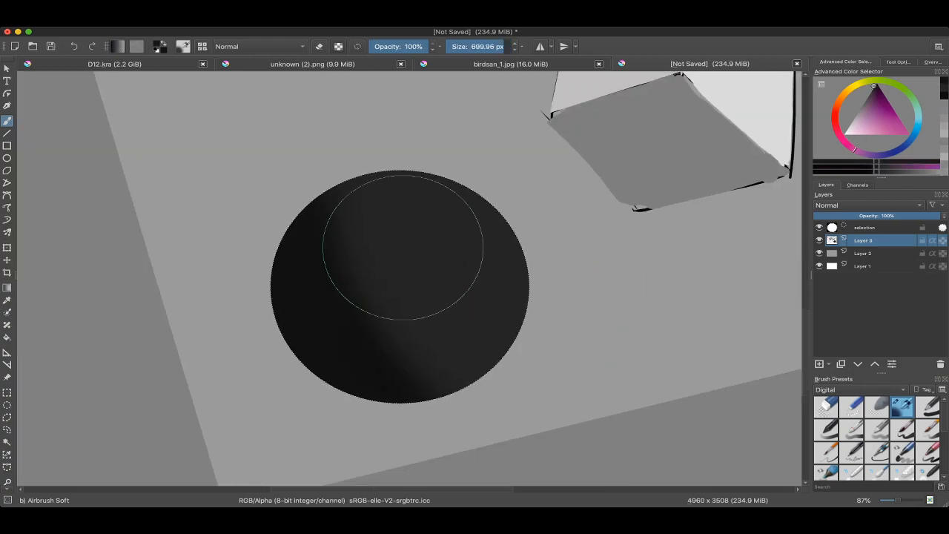
pyautogui.moveTo(299, 212)
pyautogui.mouseDown()
pyautogui.moveTo(413, 464)
pyautogui.moveTo(441, 451)
pyautogui.mouseUp()
# Step: Choose a lighter grey and airbrush a soft round highlight on the lit side of the dark sphere
pyautogui.keyDown('ctrl'); pyautogui.moveTo(434, 309); pyautogui.dragTo(435, 316); pyautogui.keyUp('ctrl')
pyautogui.keyDown('ctrl'); pyautogui.click(475, 293); pyautogui.keyUp('ctrl')
pyautogui.moveTo(866, 99); pyautogui.dragTo(859, 109)
pyautogui.moveTo(445, 307)
pyautogui.mouseDown()
pyautogui.moveTo(418, 275)
pyautogui.moveTo(462, 222)
pyautogui.moveTo(469, 249)
pyautogui.moveTo(457, 251)
pyautogui.moveTo(476, 245)
pyautogui.mouseUp()
pyautogui.press('super+z')
pyautogui.moveTo(472, 268)
pyautogui.mouseDown()
pyautogui.moveTo(448, 275)
pyautogui.moveTo(464, 251)
pyautogui.mouseUp()
# Step: Airbrush faint reflected light along the dark sphere's shadow edge with sampled greys and a smaller brush
pyautogui.keyDown('ctrl'); pyautogui.click(323, 308); pyautogui.keyUp('ctrl')
pyautogui.moveTo(297, 320); pyautogui.dragTo(344, 413)
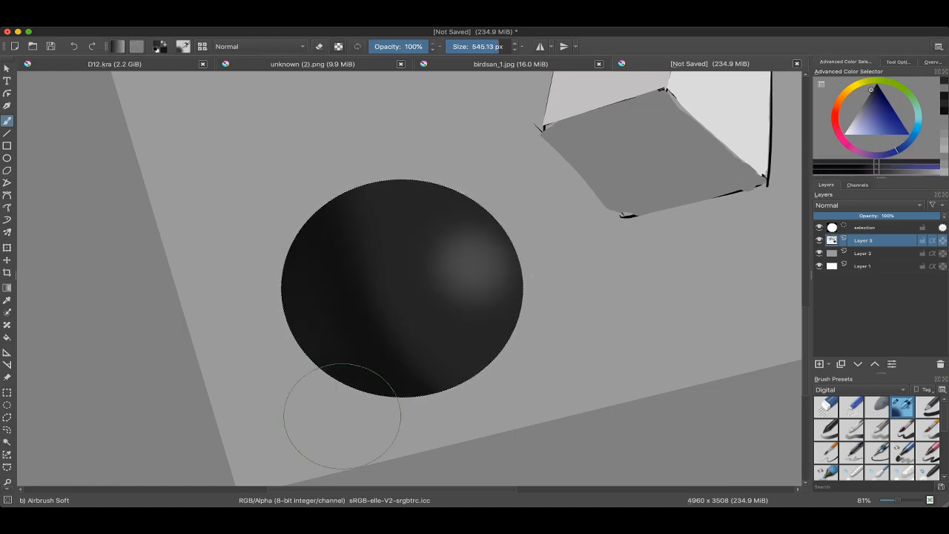
pyautogui.keyDown('ctrl'); pyautogui.click(355, 267); pyautogui.keyUp('ctrl')
pyautogui.keyDown('shift'); pyautogui.moveTo(357, 278); pyautogui.dragTo(294, 289); pyautogui.keyUp('shift')
pyautogui.keyDown('ctrl'); pyautogui.click(383, 277); pyautogui.keyUp('ctrl')
pyautogui.moveTo(293, 251); pyautogui.dragTo(375, 356)
# Step: Examine the dark sphere without its selection outline, and review it alongside the cube and the written notes
pyautogui.hotkey('ctrl', 'shift', 'a')
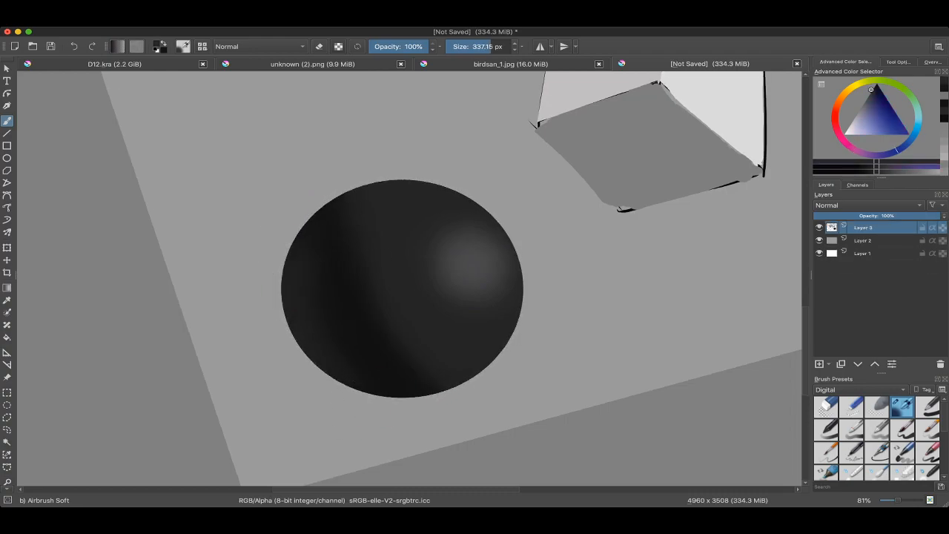
pyautogui.scroll(-1, 407, 297)
pyautogui.scroll(-3, 406, 297)
pyautogui.scroll(2, 430, 389)
pyautogui.hotkey('ctrl', 'z')
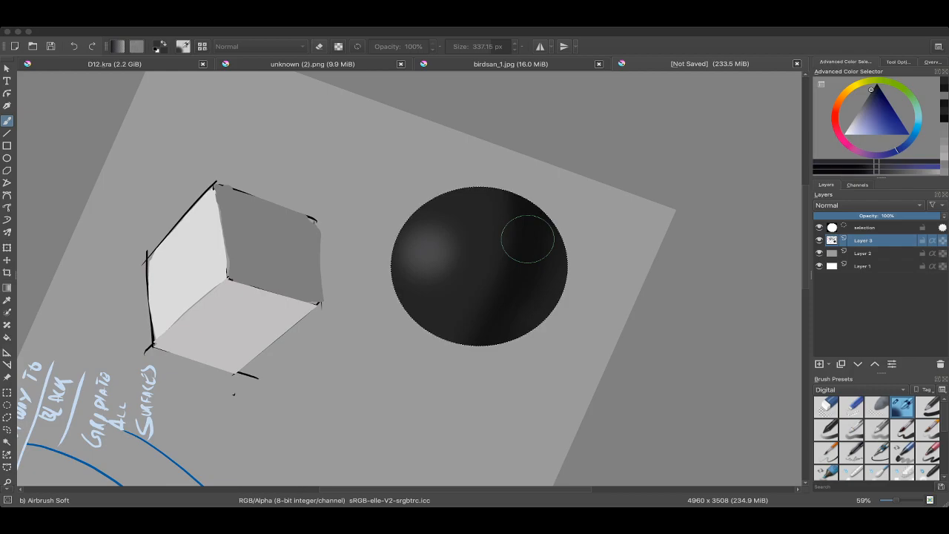
pyautogui.scroll(3, 528, 239)
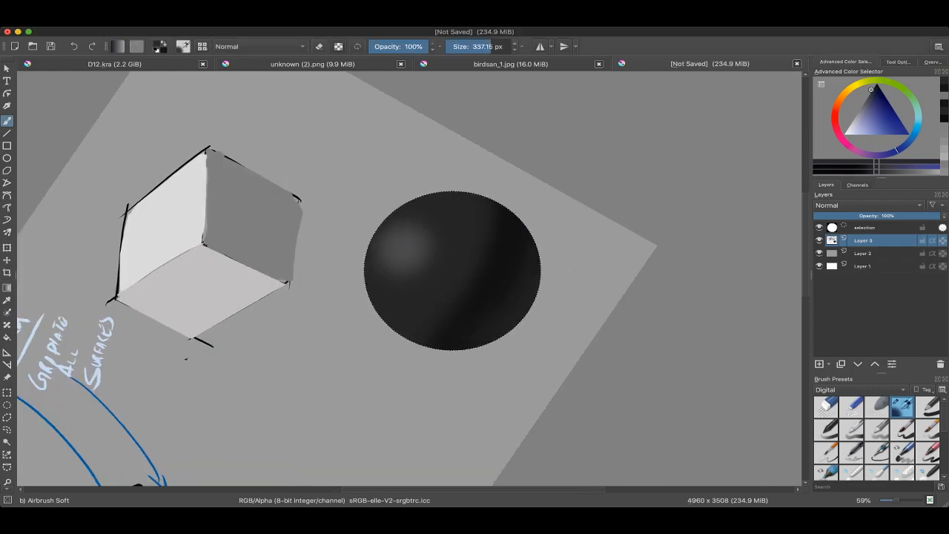
pyautogui.scroll(-5, 512, 237)
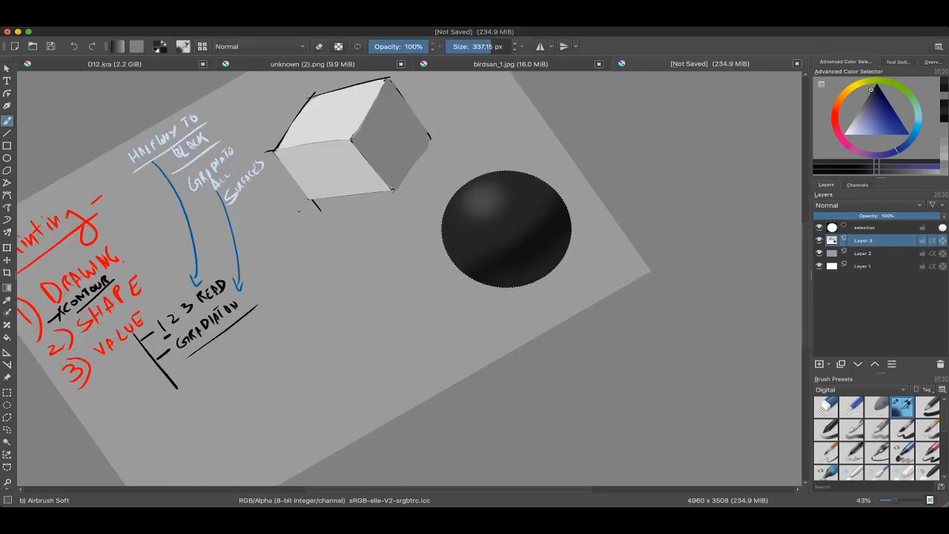
pyautogui.scroll(2, 508, 237)
pyautogui.scroll(1, 497, 234)
pyautogui.hscroll(-6, 409, 279)
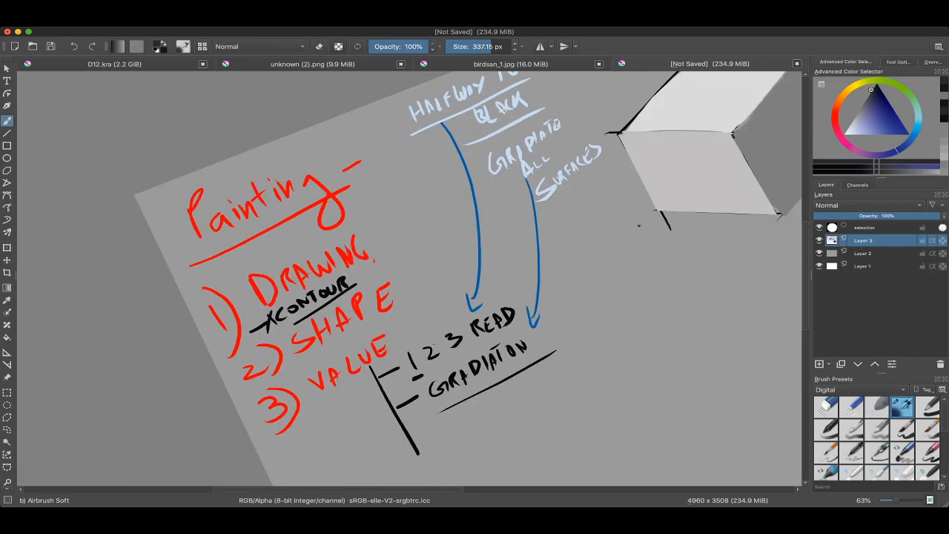
pyautogui.scroll(-2, 410, 279)
pyautogui.scroll(8, 453, 268)
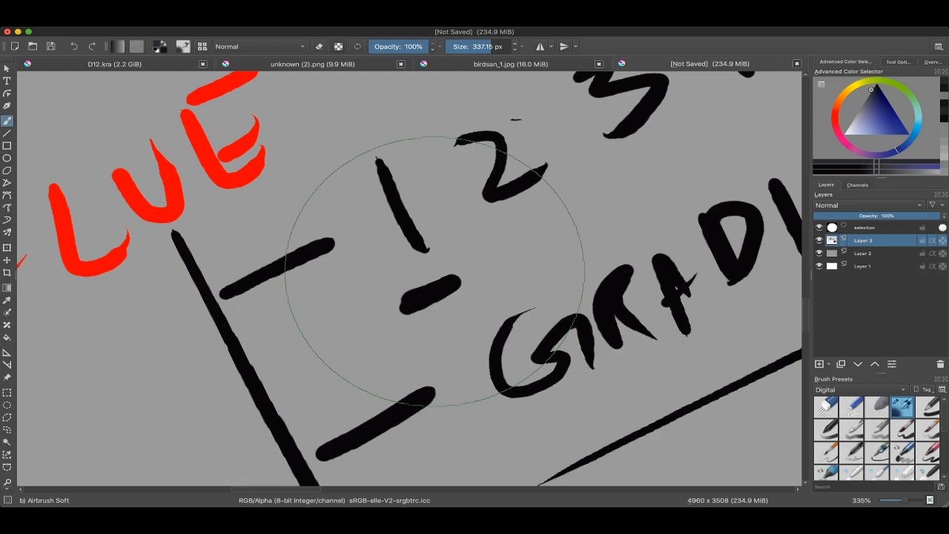
pyautogui.scroll(-15, 439, 213)
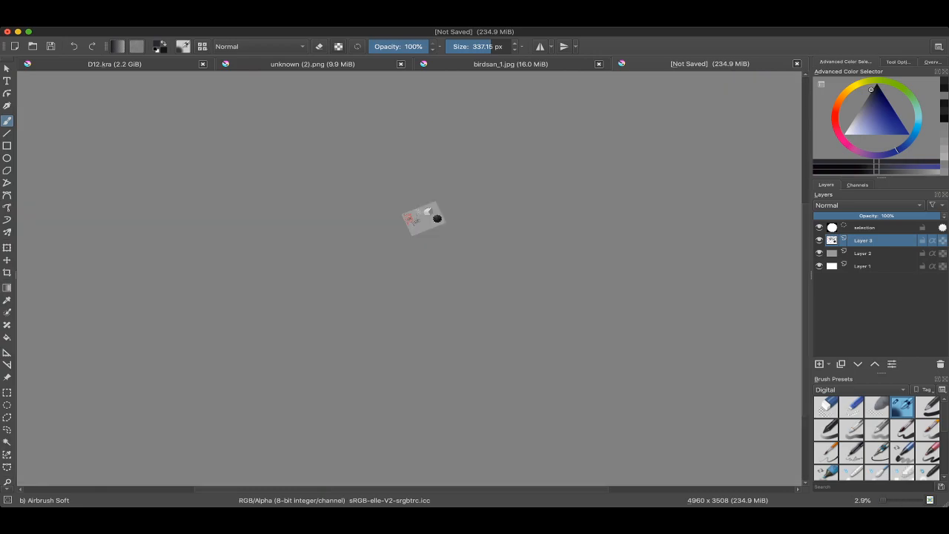
pyautogui.scroll(10, 304, 252)
pyautogui.scroll(5, 775, 123)
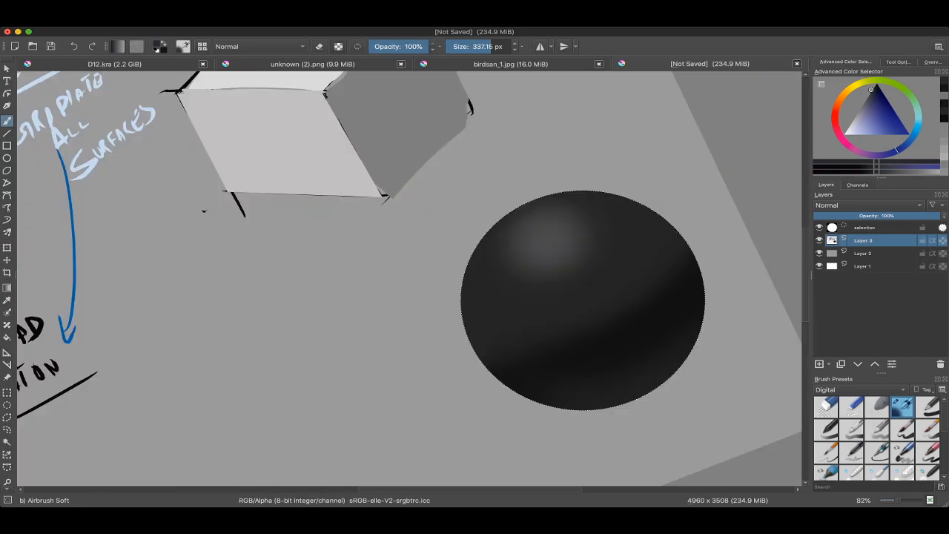
# Step: Sample tones across the dark sphere to compare its light and shadow values
pyautogui.moveTo(675, 262); pyautogui.dragTo(643, 240)
pyautogui.moveTo(515, 216); pyautogui.dragTo(559, 241)
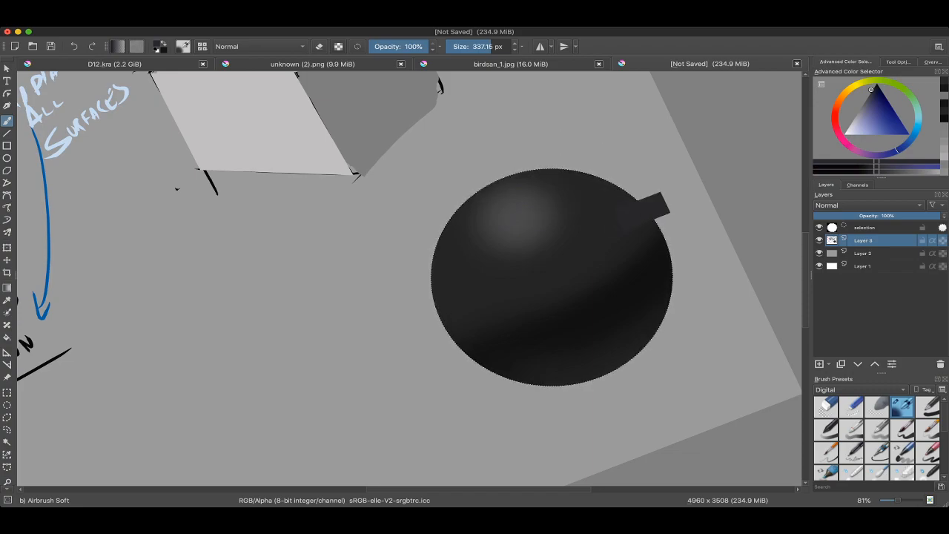
pyautogui.keyDown('ctrl'); pyautogui.click(622, 303); pyautogui.keyUp('ctrl')
pyautogui.keyDown('ctrl'); pyautogui.click(606, 246); pyautogui.keyUp('ctrl')
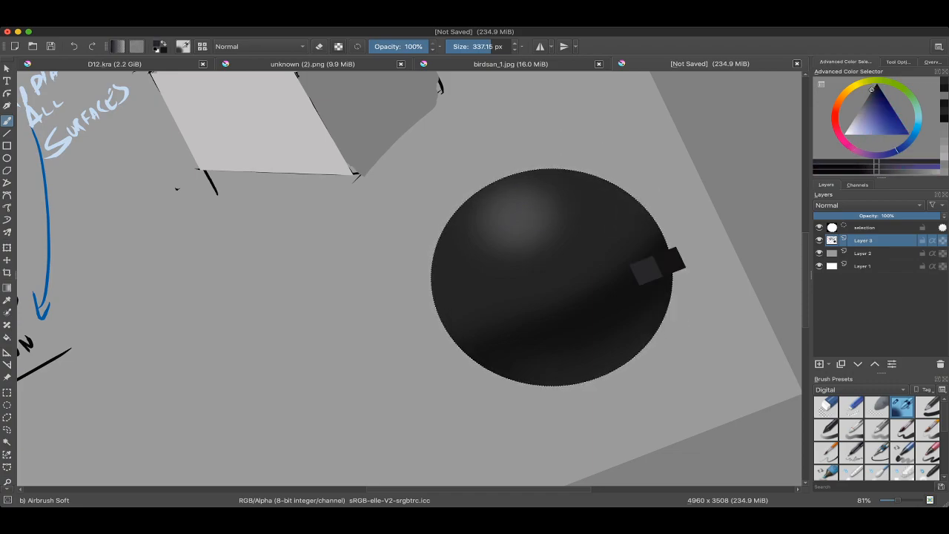
pyautogui.scroll(-4, 736, 188)
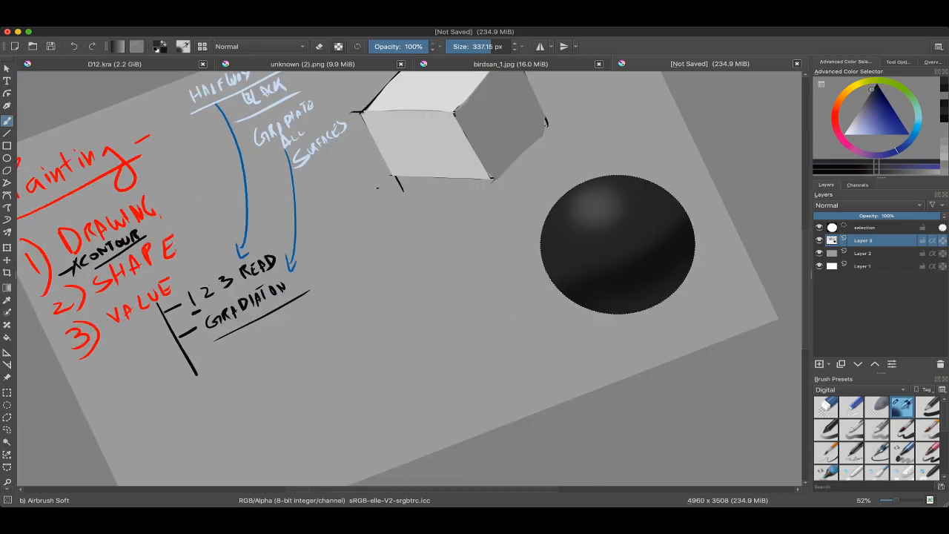
# Step: Try covering the dark sphere with broad charcoal strokes of the Blocks: basic brush at 997.77 px
pyautogui.press('e')
pyautogui.rightClick(603, 241)
pyautogui.click(645, 191)
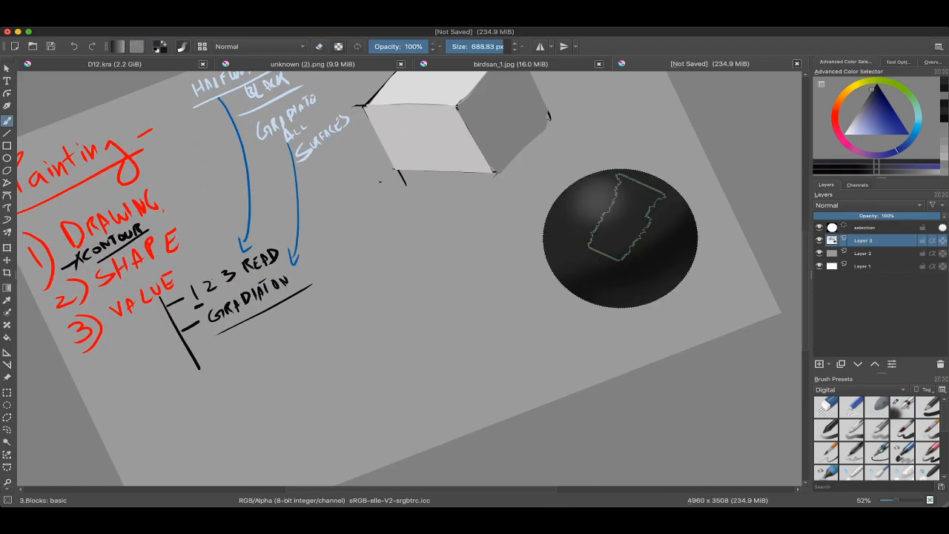
pyautogui.moveTo(560, 250)
pyautogui.mouseDown()
pyautogui.moveTo(635, 203)
pyautogui.moveTo(624, 247)
pyautogui.mouseUp()
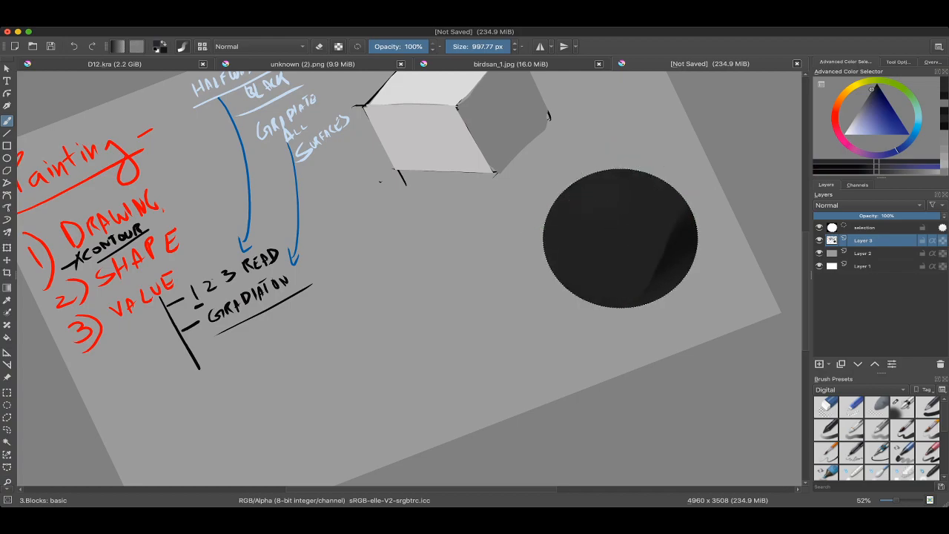
pyautogui.press('super+z')
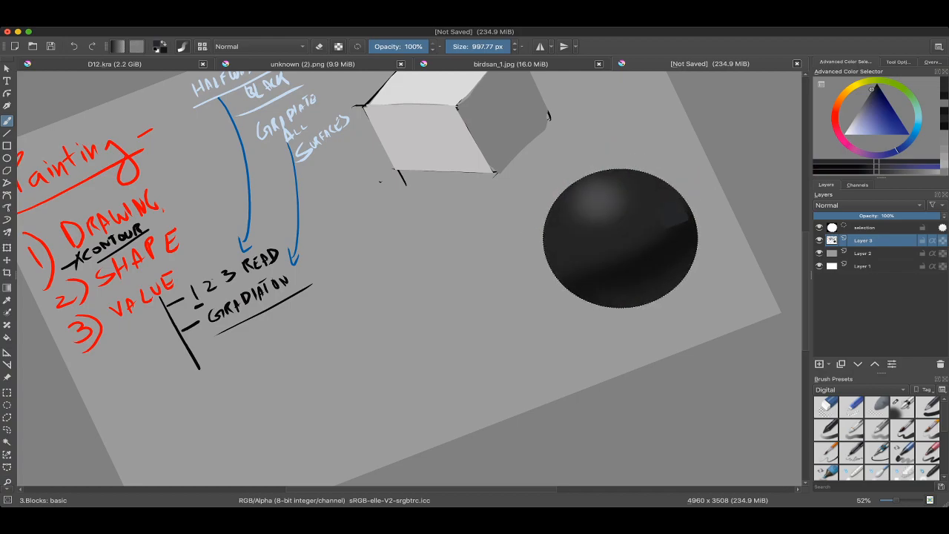
# Step: Delete the dark sphere inside the circular selection and remove the selection
pyautogui.press('Delete')
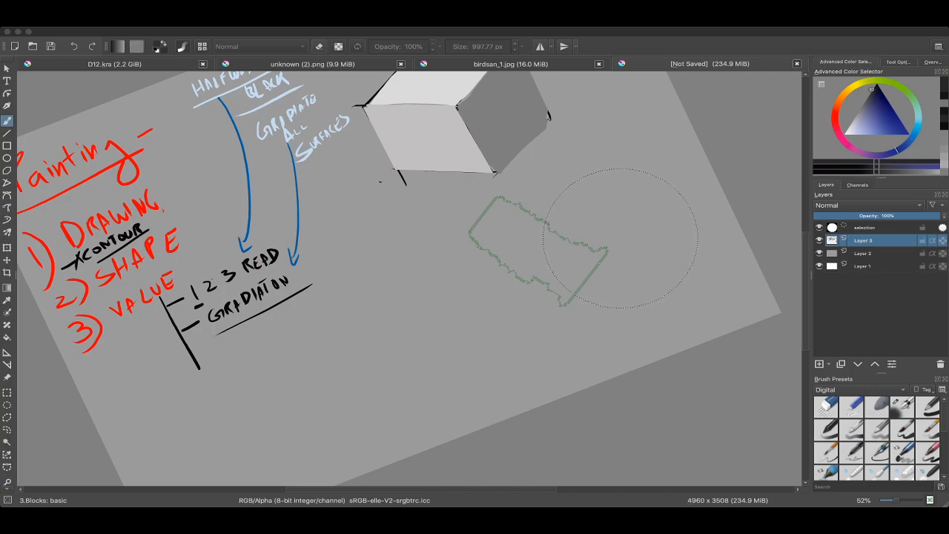
pyautogui.moveTo(563, 239); pyautogui.dragTo(574, 276)
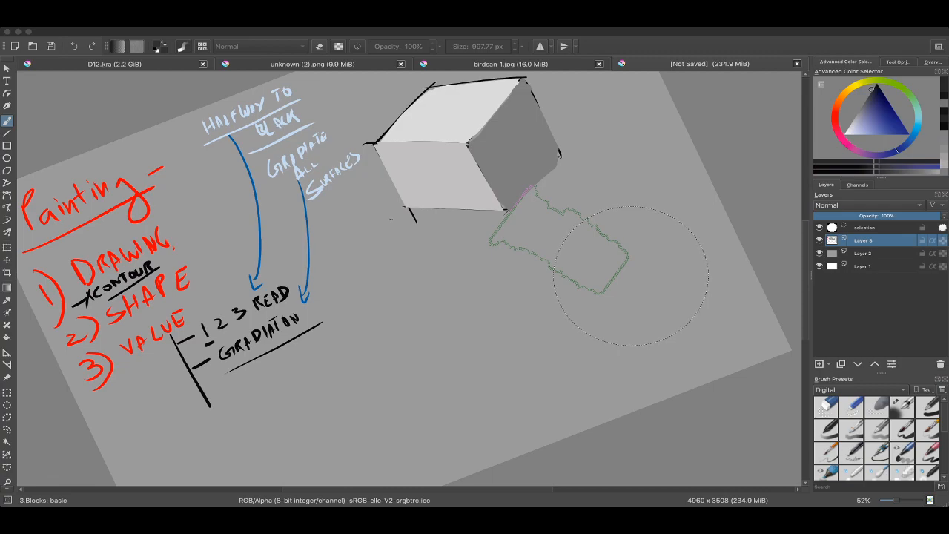
pyautogui.moveTo(559, 249); pyautogui.dragTo(556, 268)
pyautogui.moveTo(557, 268); pyautogui.dragTo(625, 226)
pyautogui.press('super+shift+a')
# Step: Switch to the Basic: ink brush at 46% opacity and 995.73 px for work on the shaded cube
pyautogui.moveTo(463, 251); pyautogui.dragTo(510, 213)
pyautogui.rightClick(490, 230)
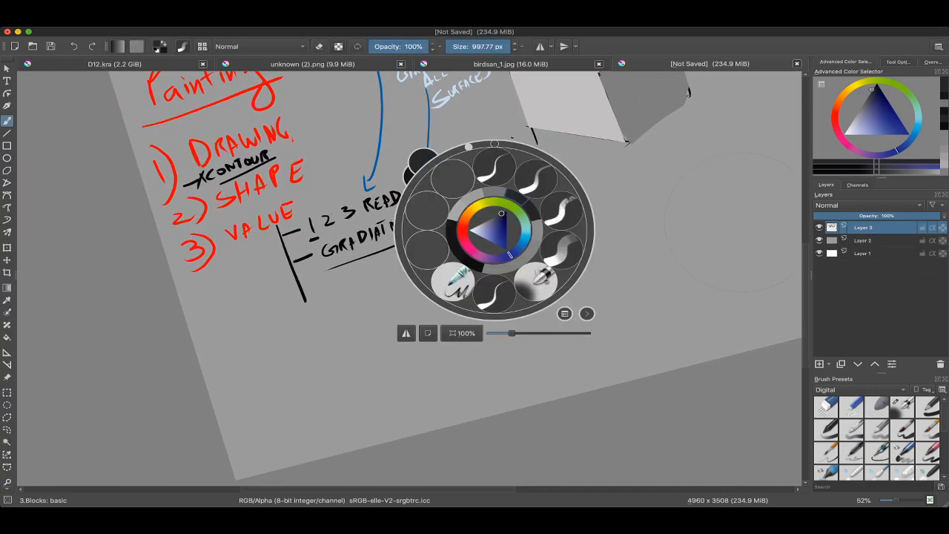
pyautogui.click(491, 165)
pyautogui.moveTo(743, 222); pyautogui.dragTo(629, 340)
pyautogui.moveTo(538, 257); pyautogui.dragTo(501, 301)
pyautogui.scroll(4, 533, 232)
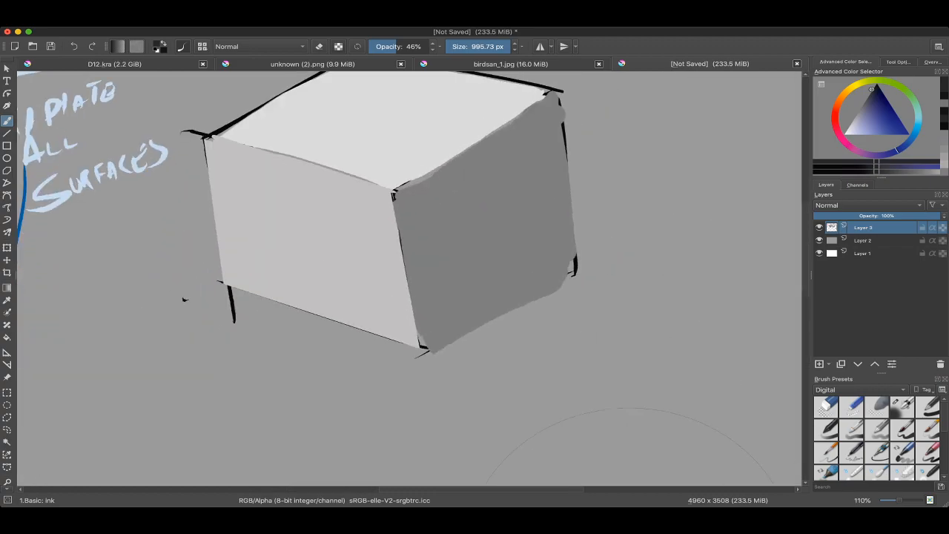
pyautogui.moveTo(508, 259); pyautogui.dragTo(529, 223)
# Step: Clear the trial similar-colour selection on the cube and switch to the Contiguous Selection tool
pyautogui.click(7, 455)
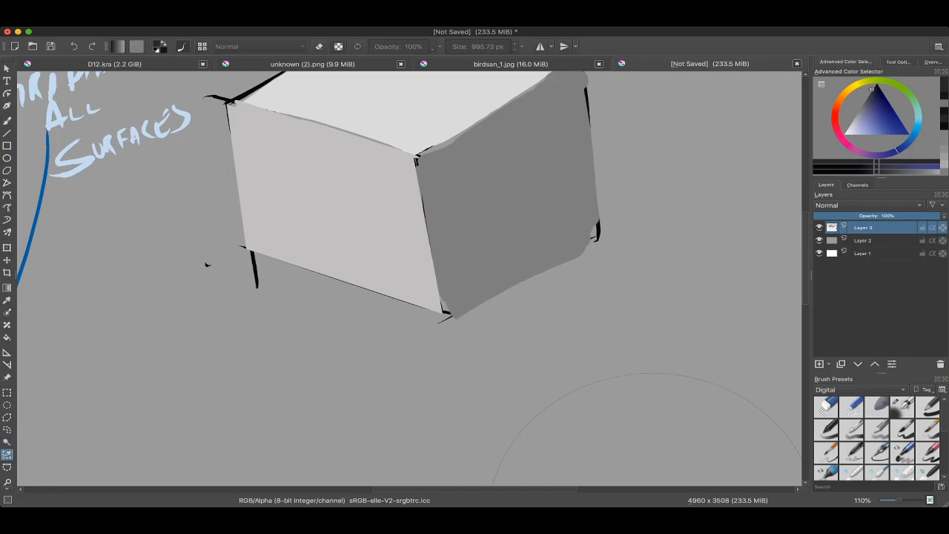
pyautogui.click(6, 442)
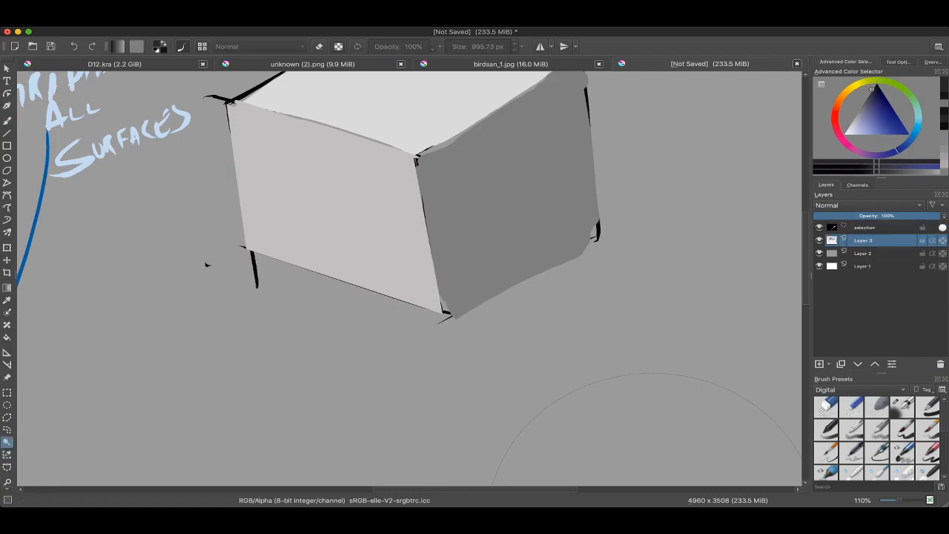
pyautogui.scroll(-4, 478, 297)
pyautogui.press('super+shift+a')
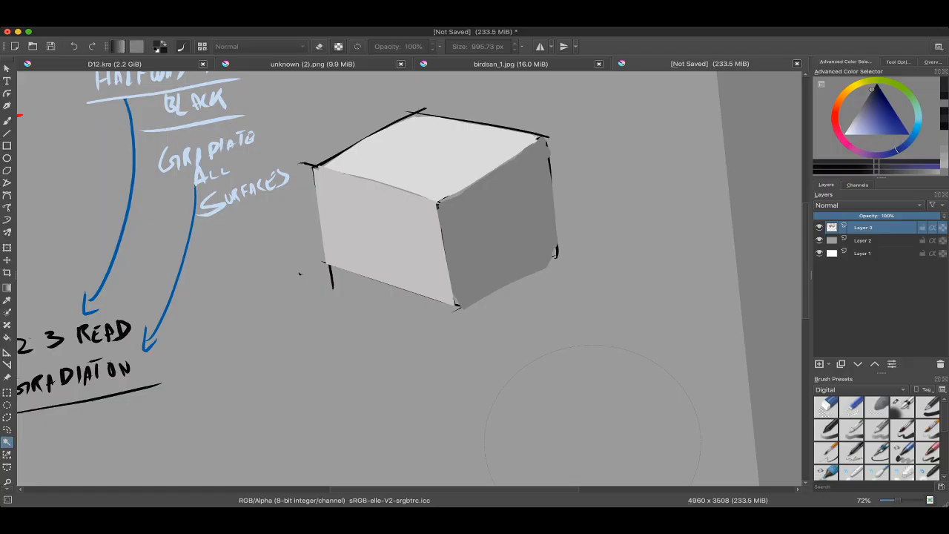
# Step: Select the cube's dark side face as a contiguous area of colour
pyautogui.moveTo(593, 454); pyautogui.dragTo(590, 466)
pyautogui.click(505, 215)
pyautogui.press('super+shift+a')
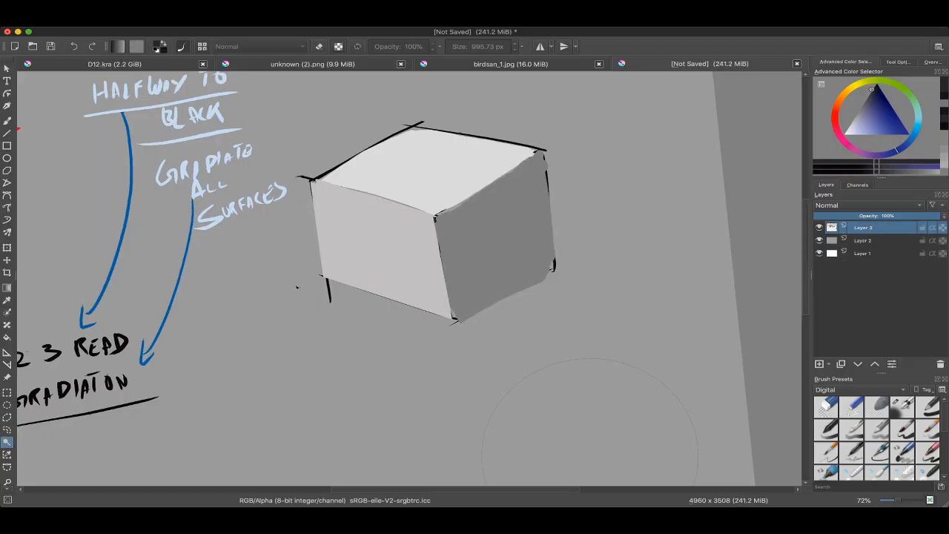
pyautogui.press('super+z')
pyautogui.press('super+z')
pyautogui.click(490, 230)
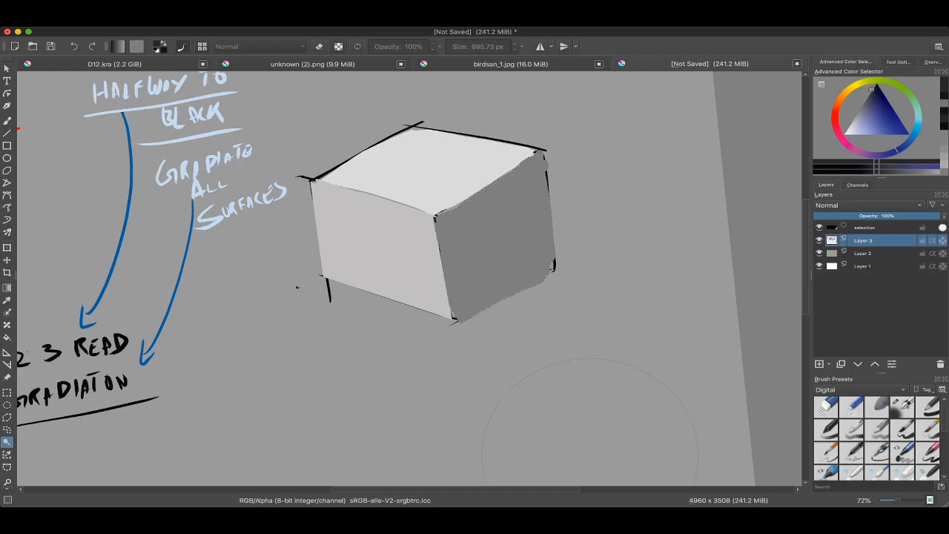
# Step: Return to the brush tool and browse the recent brush presets, staying with Basic: ink at 46% opacity
pyautogui.press('b')
pyautogui.rightClick(474, 216)
pyautogui.rightClick(512, 179)
pyautogui.moveTo(512, 178); pyautogui.dragTo(482, 182)
pyautogui.press('super+z')
pyautogui.rightClick(483, 181)
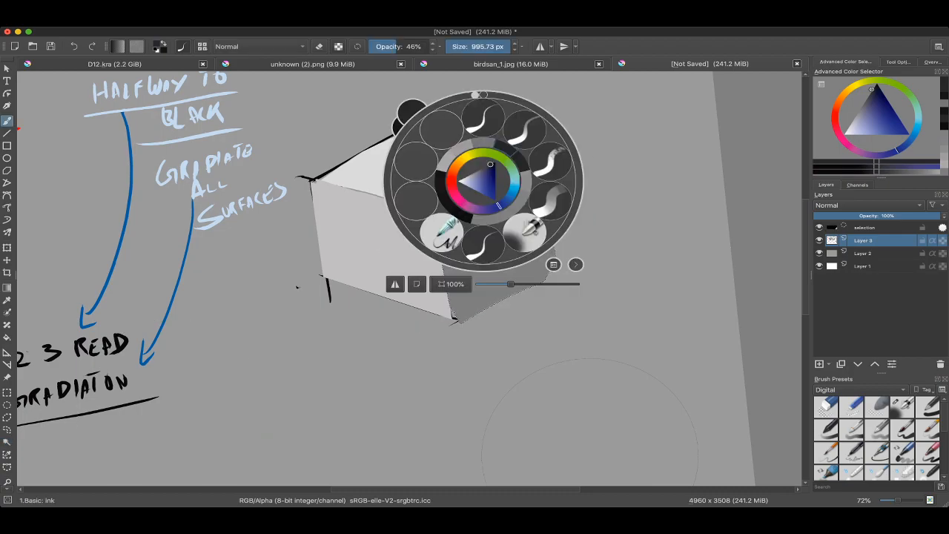
pyautogui.click(512, 151)
pyautogui.rightClick(489, 174)
pyautogui.click(526, 138)
pyautogui.moveTo(523, 149); pyautogui.dragTo(501, 137)
pyautogui.rightClick(458, 174)
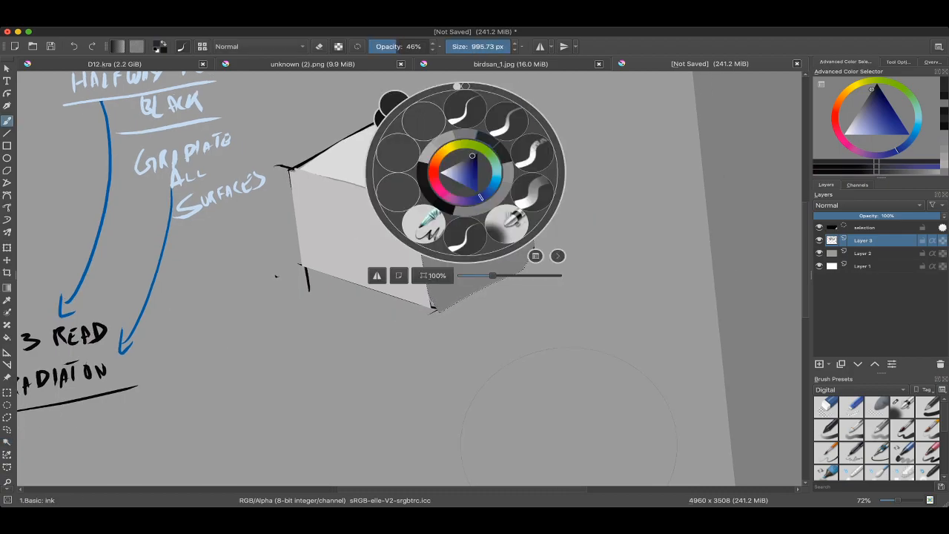
pyautogui.click(504, 133)
pyautogui.rightClick(354, 160)
pyautogui.click(373, 114)
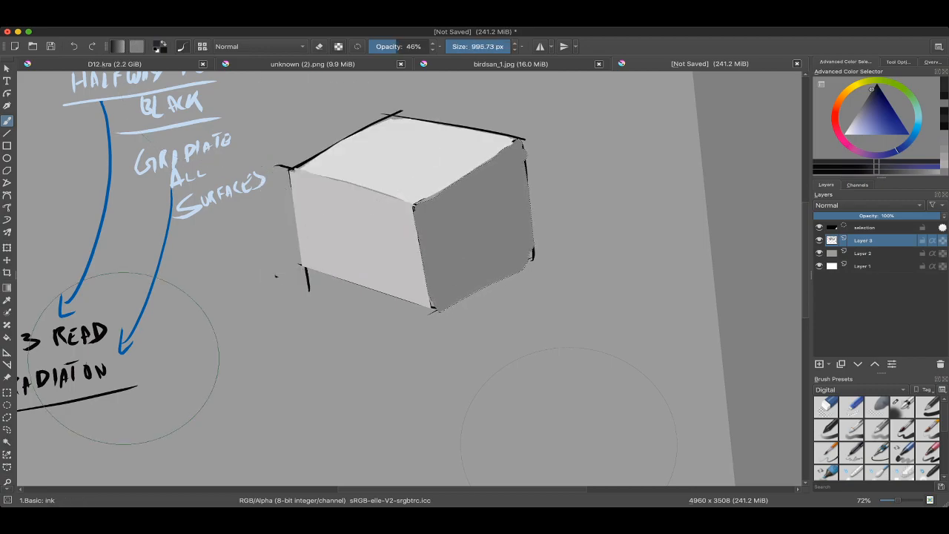
# Step: Reduce the ink brush to 320.42 px and paint a darker curved patch inside the cube's selected side face
pyautogui.moveTo(550, 194); pyautogui.dragTo(542, 193)
pyautogui.moveTo(542, 193); pyautogui.dragTo(397, 196)
pyautogui.moveTo(422, 244)
pyautogui.mouseDown()
pyautogui.moveTo(467, 225)
pyautogui.moveTo(509, 298)
pyautogui.mouseUp()
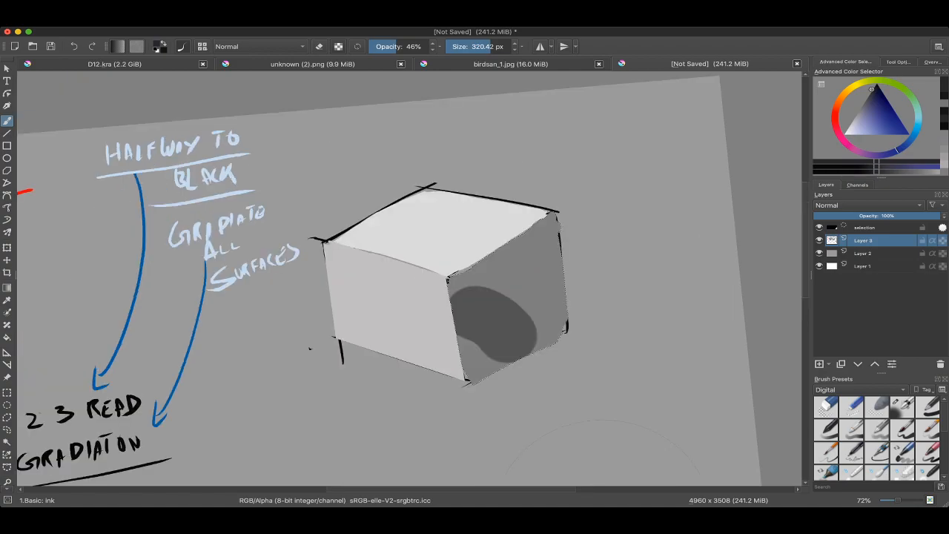
# Step: Undo the darker patch on the cube's side face and clear the face selection
pyautogui.hotkey('ctrl', 'shift', 'a')
pyautogui.hotkey('ctrl', 'z')
pyautogui.hotkey('ctrl', 'z')
pyautogui.hotkey('ctrl', 'shift', 'a')
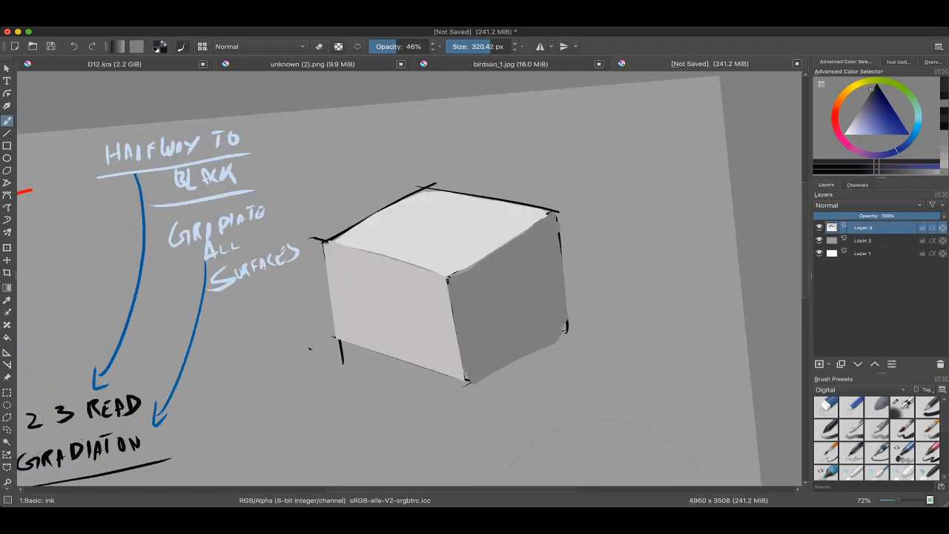
pyautogui.click(463, 243)
pyautogui.hotkey('ctrl', 'z')
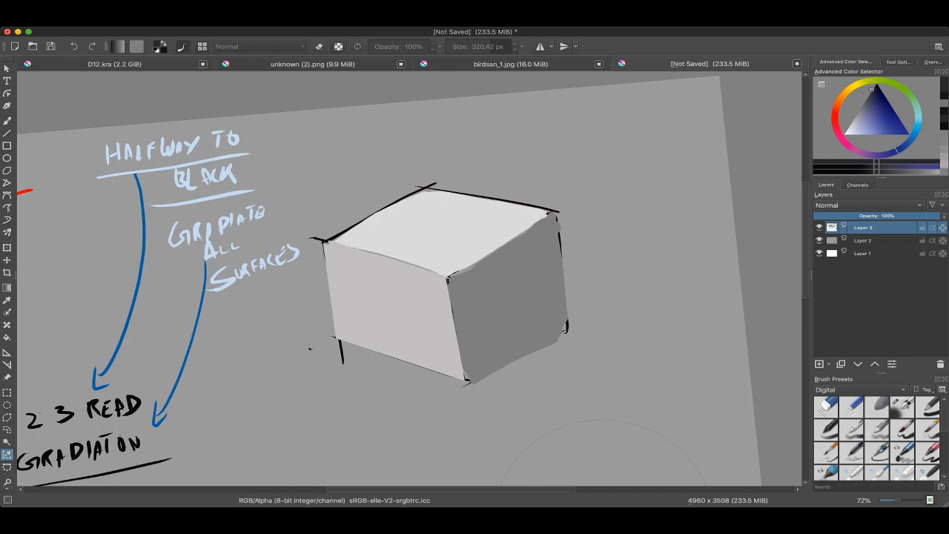
# Step: Select the cube's top face as a contiguous area, return to the Basic: ink brush and sample the face's light grey
pyautogui.hotkey('ctrl', 'a')
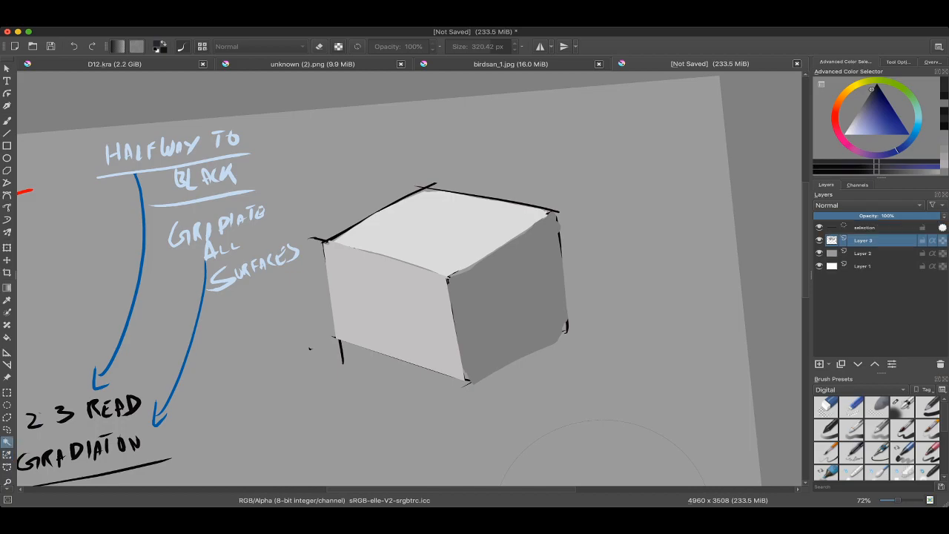
pyautogui.press('b')
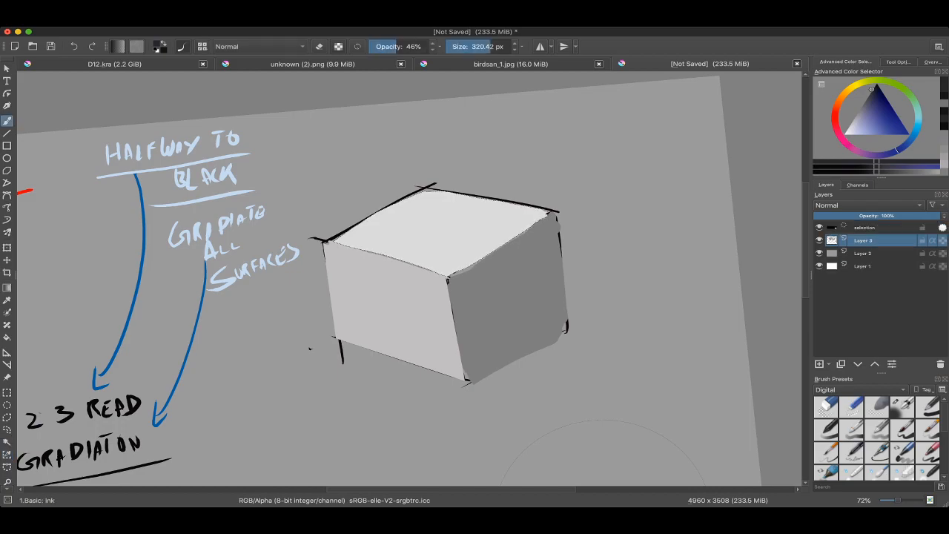
pyautogui.rightClick(410, 197)
pyautogui.rightClick(410, 165)
pyautogui.keyDown('ctrl'); pyautogui.click(466, 249); pyautogui.keyUp('ctrl')
pyautogui.moveTo(466, 250); pyautogui.dragTo(507, 231)
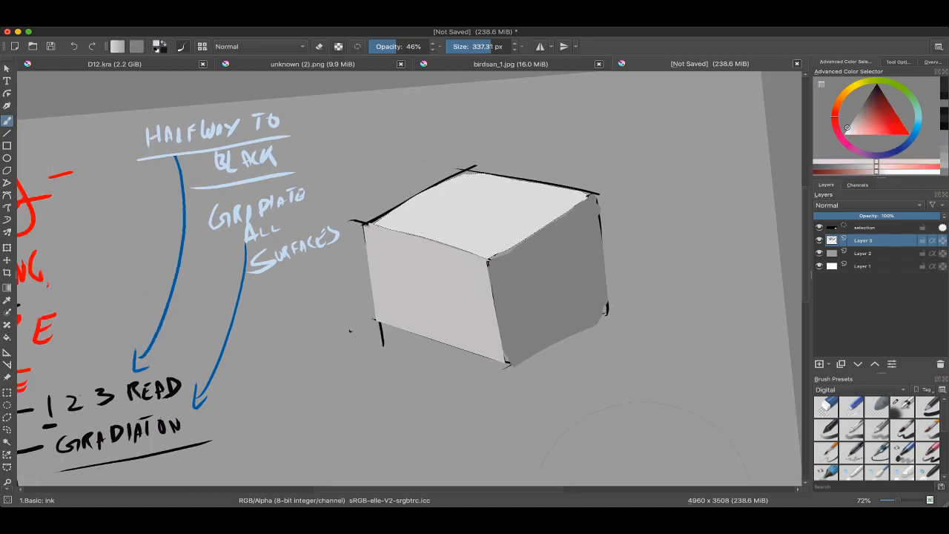
# Step: Lighten the paint colour, reduce the ink brush to 137.09 px and brush near-white diagonal strokes along the top face's back-left side
pyautogui.press('l')
pyautogui.moveTo(372, 216); pyautogui.dragTo(506, 142)
pyautogui.hotkey('ctrl', 'z')
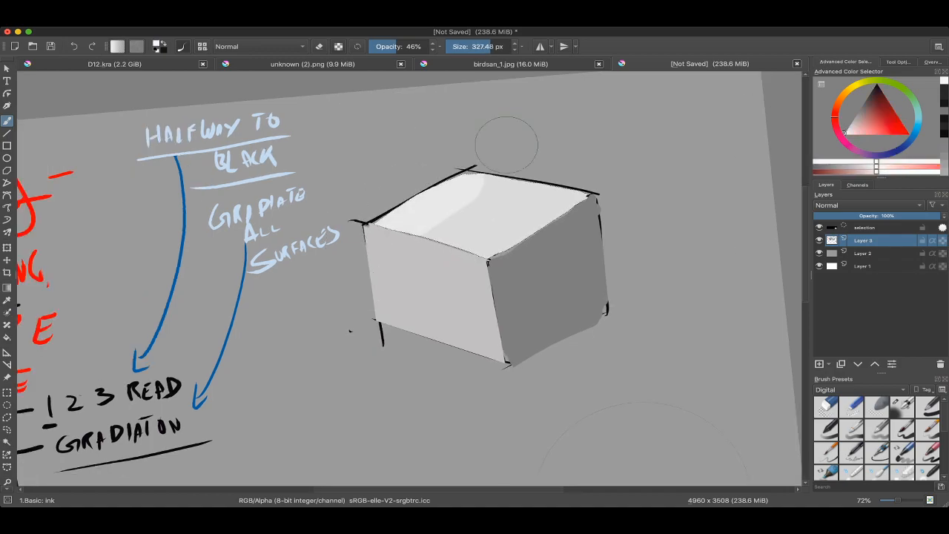
pyautogui.moveTo(458, 204)
pyautogui.mouseDown()
pyautogui.moveTo(493, 190)
pyautogui.moveTo(480, 174)
pyautogui.mouseUp()
pyautogui.moveTo(428, 199)
pyautogui.mouseDown()
pyautogui.moveTo(467, 219)
pyautogui.moveTo(382, 231)
pyautogui.moveTo(420, 209)
pyautogui.moveTo(397, 228)
pyautogui.moveTo(426, 219)
pyautogui.mouseUp()
pyautogui.moveTo(430, 213); pyautogui.dragTo(528, 151)
pyautogui.moveTo(393, 256); pyautogui.dragTo(504, 178)
pyautogui.keyDown('ctrl'); pyautogui.click(480, 198); pyautogui.keyUp('ctrl')
pyautogui.keyDown('shift'); pyautogui.moveTo(458, 199); pyautogui.dragTo(451, 200); pyautogui.keyUp('shift')
pyautogui.moveTo(445, 215); pyautogui.dragTo(532, 132)
pyautogui.moveTo(467, 236); pyautogui.dragTo(519, 187)
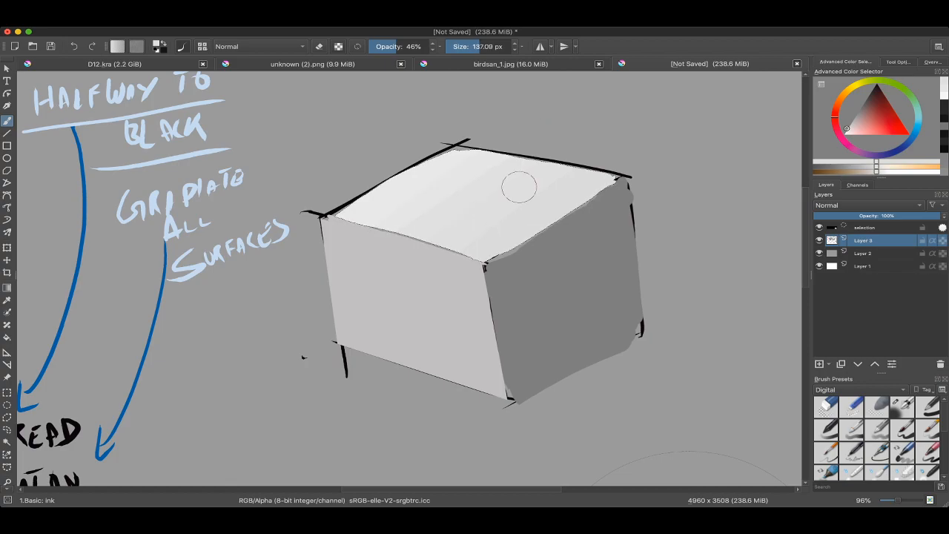
# Step: Extend the top face's gradation toward the front right with diagonal strokes in resampled intermediate light greys
pyautogui.moveTo(849, 128); pyautogui.dragTo(845, 132)
pyautogui.moveTo(333, 209); pyautogui.dragTo(447, 155)
pyautogui.keyDown('ctrl'); pyautogui.click(384, 207); pyautogui.keyUp('ctrl')
pyautogui.moveTo(383, 208)
pyautogui.keyDown('shift'); pyautogui.mouseDown()
pyautogui.moveTo(374, 209)
pyautogui.moveTo(518, 131)
pyautogui.mouseUp(); pyautogui.keyUp('shift')
pyautogui.keyDown('ctrl'); pyautogui.click(431, 191); pyautogui.keyUp('ctrl')
pyautogui.keyDown('shift'); pyautogui.moveTo(427, 190); pyautogui.dragTo(410, 190); pyautogui.keyUp('shift')
pyautogui.moveTo(374, 233); pyautogui.dragTo(512, 146)
pyautogui.keyDown('ctrl'); pyautogui.click(454, 192); pyautogui.keyUp('ctrl')
pyautogui.moveTo(389, 248); pyautogui.dragTo(534, 155)
pyautogui.keyDown('ctrl'); pyautogui.click(475, 205); pyautogui.keyUp('ctrl')
pyautogui.moveTo(420, 259); pyautogui.dragTo(549, 176)
pyautogui.keyDown('ctrl'); pyautogui.click(482, 224); pyautogui.keyUp('ctrl')
pyautogui.moveTo(451, 252); pyautogui.dragTo(531, 206)
# Step: Clear the face selection and touch up the top face's back-left edge with light strokes at 26.22 px
pyautogui.hotkey('ctrl', 'shift', 'a')
pyautogui.scroll(1, 371, 164)
pyautogui.hotkey('ctrl', 'z')
pyautogui.hotkey('ctrl', 'shift', 'z')
pyautogui.moveTo(401, 189)
pyautogui.keyDown('shift'); pyautogui.mouseDown()
pyautogui.moveTo(332, 188)
pyautogui.moveTo(356, 214)
pyautogui.mouseUp(); pyautogui.keyUp('shift')
pyautogui.moveTo(328, 224)
pyautogui.mouseDown()
pyautogui.moveTo(460, 146)
pyautogui.moveTo(484, 143)
pyautogui.mouseUp()
pyautogui.keyDown('ctrl'); pyautogui.click(371, 206); pyautogui.keyUp('ctrl')
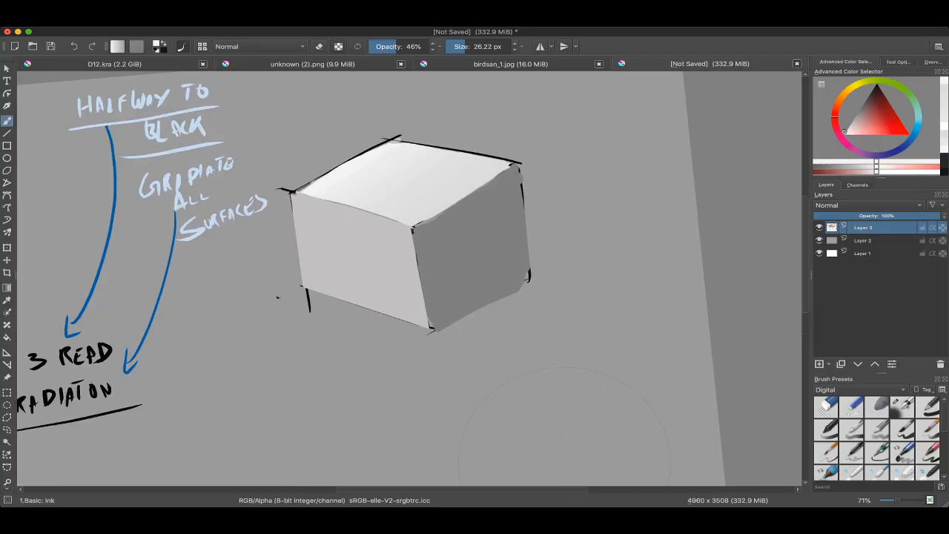
pyautogui.hscroll(1, 409, 279)
pyautogui.scroll(1, 409, 279)
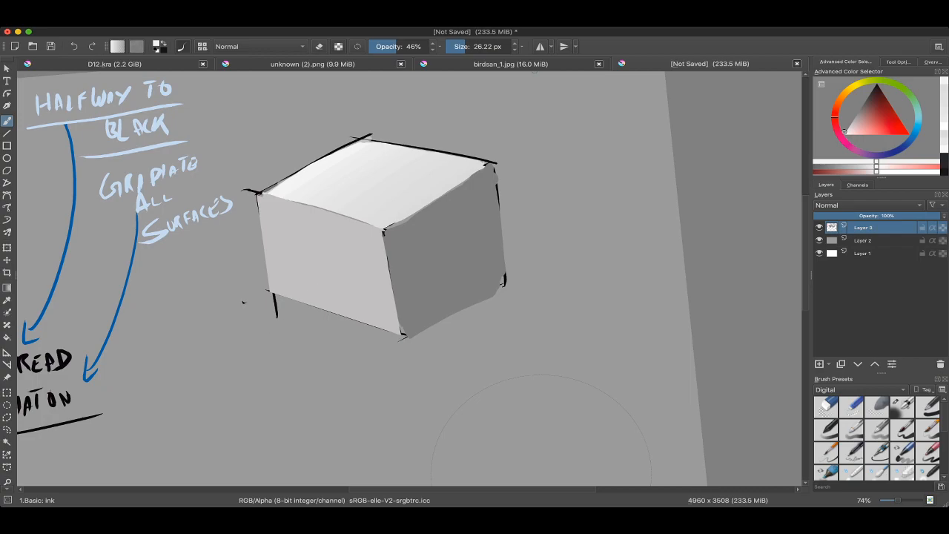
pyautogui.press('Tab')
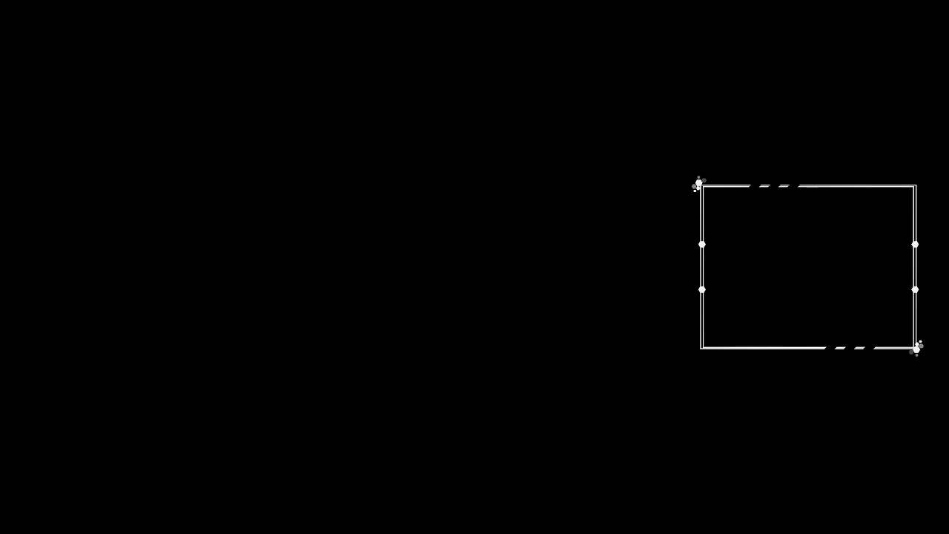
pyautogui.press('5')
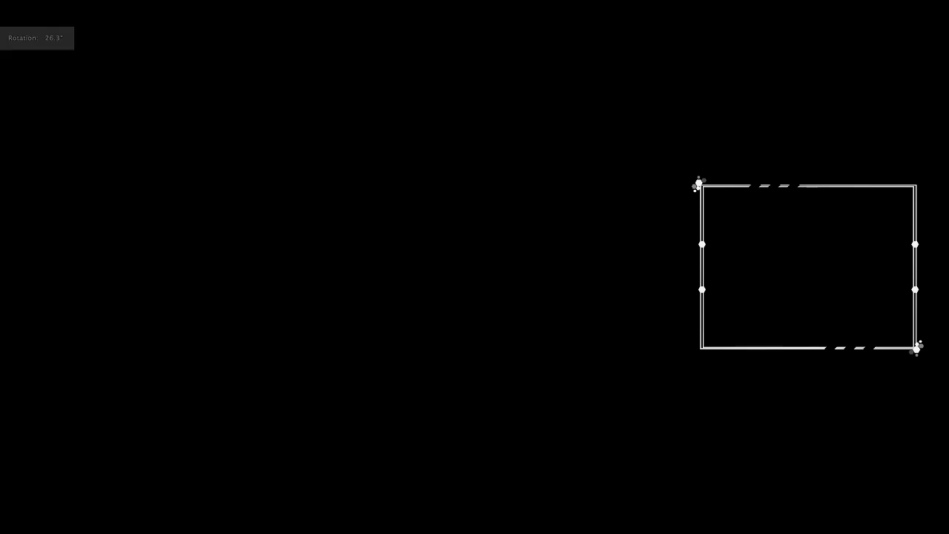
pyautogui.hotkey('shift', 'space')
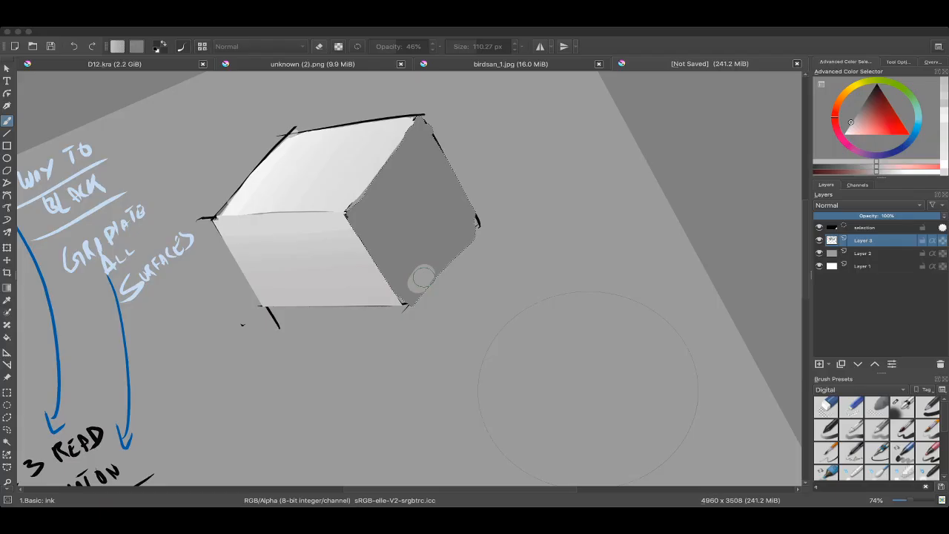
# Step: Undo the pale spot on the selected dark side face and brush lighter grey bands parallel to its bottom edge
pyautogui.keyDown('super'); pyautogui.click(361, 174); pyautogui.keyUp('super')
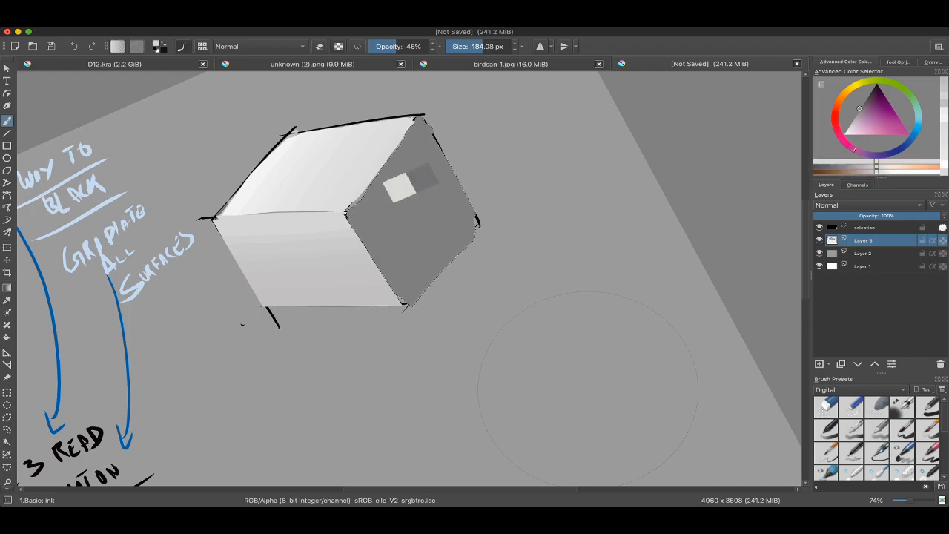
pyautogui.press('super+z')
pyautogui.moveTo(394, 320); pyautogui.dragTo(486, 222)
pyautogui.keyDown('super'); pyautogui.click(436, 261); pyautogui.keyUp('super')
pyautogui.moveTo(365, 305); pyautogui.dragTo(476, 196)
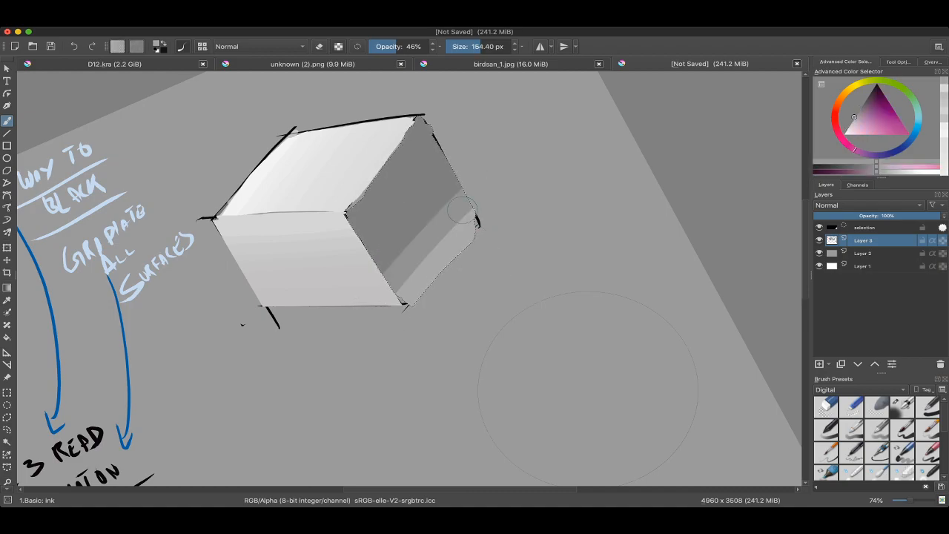
pyautogui.keyDown('super'); pyautogui.click(403, 216); pyautogui.keyUp('super')
pyautogui.moveTo(359, 287); pyautogui.dragTo(487, 159)
pyautogui.keyDown('super'); pyautogui.click(415, 205); pyautogui.keyUp('super')
pyautogui.moveTo(354, 257); pyautogui.dragTo(467, 144)
# Step: Even out the side face's bands with overlapping diagonal strokes in greys resampled from the face
pyautogui.keyDown('super'); pyautogui.click(432, 243); pyautogui.keyUp('super')
pyautogui.moveTo(423, 250); pyautogui.dragTo(417, 250)
pyautogui.moveTo(391, 289); pyautogui.dragTo(496, 187)
pyautogui.keyDown('super'); pyautogui.click(428, 245); pyautogui.keyUp('super')
pyautogui.moveTo(373, 278); pyautogui.dragTo(466, 187)
pyautogui.keyDown('super'); pyautogui.click(450, 261); pyautogui.keyUp('super')
pyautogui.moveTo(430, 263); pyautogui.dragTo(470, 227)
pyautogui.moveTo(438, 245); pyautogui.dragTo(473, 251)
pyautogui.keyDown('super'); pyautogui.click(421, 194); pyautogui.keyUp('super')
pyautogui.keyDown('super'); pyautogui.click(429, 210); pyautogui.keyUp('super')
pyautogui.moveTo(397, 221); pyautogui.dragTo(477, 138)
# Step: Refine the side face's gradation with 156.42 px ink strokes across the rotated canvas and clear the selection
pyautogui.moveTo(490, 245); pyautogui.dragTo(496, 276)
pyautogui.moveTo(565, 468); pyautogui.dragTo(167, 269)
pyautogui.keyDown('super'); pyautogui.click(168, 270); pyautogui.keyUp('super')
pyautogui.press(']')
pyautogui.press(']')
pyautogui.moveTo(405, 223); pyautogui.dragTo(394, 384)
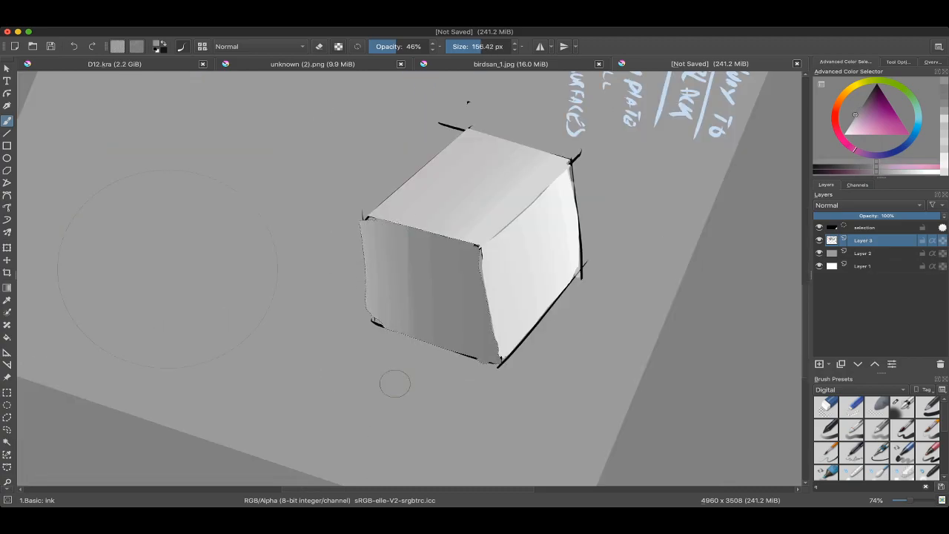
pyautogui.moveTo(392, 262); pyautogui.dragTo(398, 379)
pyautogui.keyDown('super'); pyautogui.click(414, 255); pyautogui.keyUp('super')
pyautogui.moveTo(428, 244); pyautogui.dragTo(441, 392)
pyautogui.moveTo(454, 253); pyautogui.dragTo(468, 339)
pyautogui.moveTo(178, 270)
pyautogui.mouseDown()
pyautogui.moveTo(570, 449)
pyautogui.moveTo(588, 438)
pyautogui.mouseUp()
pyautogui.keyDown('super'); pyautogui.click(385, 228); pyautogui.keyUp('super')
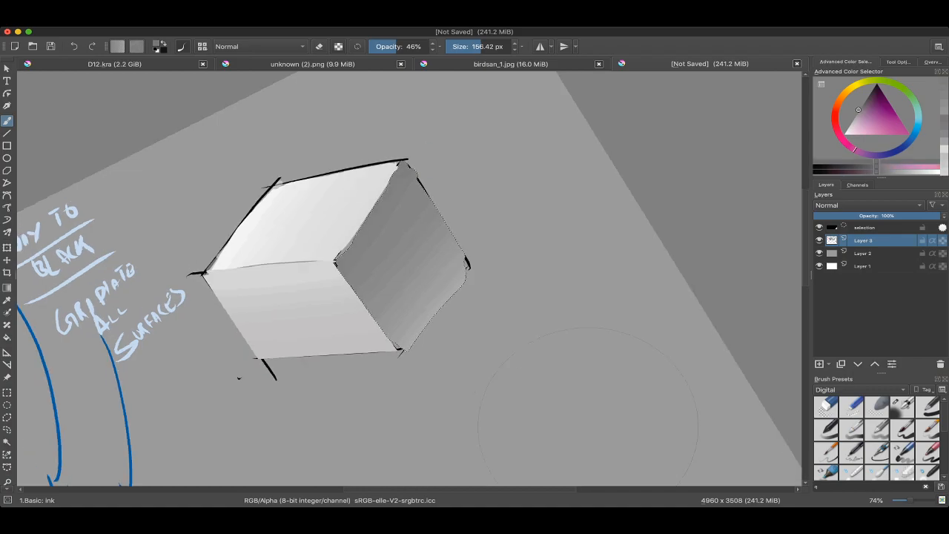
pyautogui.scroll(-3, 415, 148)
pyautogui.hotkey('ctrl', 'shift', 'a')
# Step: Switch to the Basic: round-hard 2 brush preset and soften the tonal bands on the cube's dark side face
pyautogui.rightClick(343, 208)
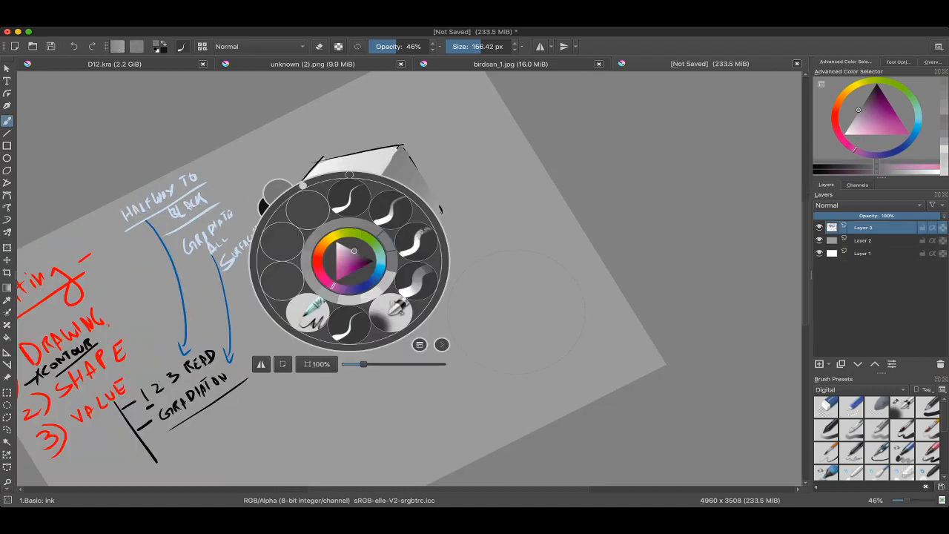
pyautogui.keyDown('super'); pyautogui.click(416, 267); pyautogui.keyUp('super')
pyautogui.press(']')
pyautogui.moveTo(403, 284)
pyautogui.mouseDown()
pyautogui.moveTo(444, 215)
pyautogui.moveTo(429, 257)
pyautogui.moveTo(415, 267)
pyautogui.mouseUp()
pyautogui.scroll(-1, 393, 230)
pyautogui.rightClick(393, 230)
pyautogui.click(436, 176)
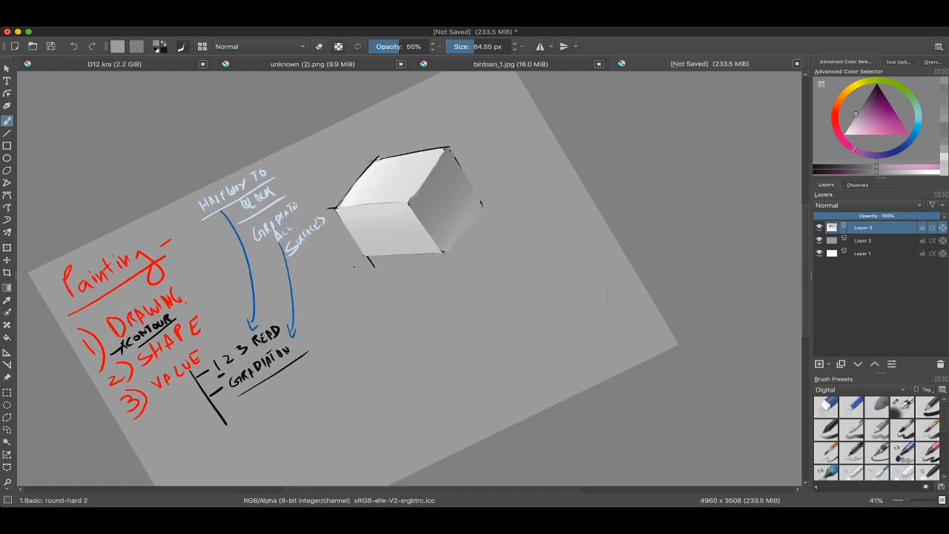
# Step: Blend the cube's shaded face with a resampled grey round-hard stroke on the rotated canvas
pyautogui.press('6')
pyautogui.press('6')
pyautogui.press('6')
pyautogui.press('6')
pyautogui.press('6')
pyautogui.press('6')
pyautogui.scroll(5, 583, 232)
pyautogui.keyDown('ctrl'); pyautogui.click(425, 237); pyautogui.keyUp('ctrl')
pyautogui.moveTo(422, 215)
pyautogui.mouseDown()
pyautogui.moveTo(393, 211)
pyautogui.moveTo(408, 223)
pyautogui.moveTo(417, 298)
pyautogui.mouseUp()
pyautogui.press(']')
pyautogui.press(']')
pyautogui.press('4')
pyautogui.press('4')
pyautogui.press('4')
pyautogui.scroll(-3, 363, 222)
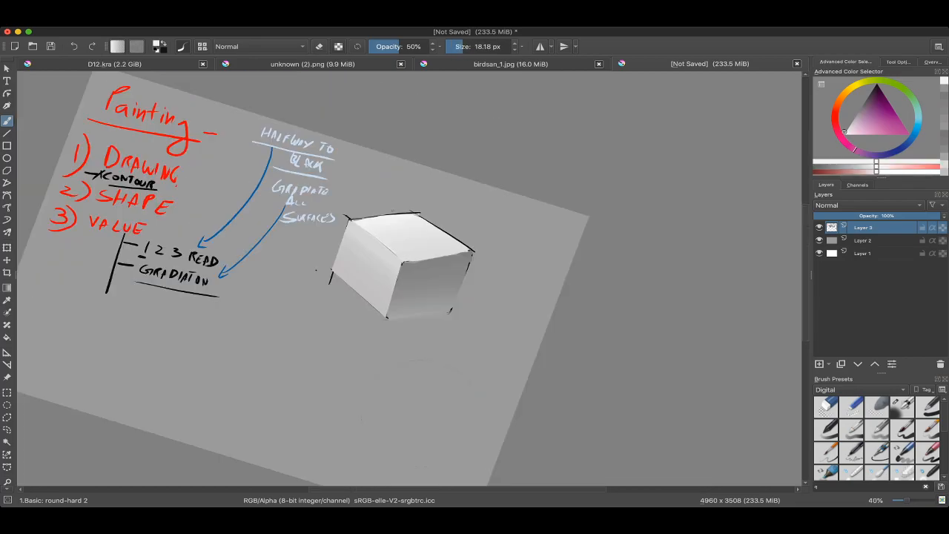
# Step: Switch back to the Basic: ink preset at 46% opacity with black paint and a 17.17 px brush
pyautogui.press('4')
pyautogui.press('4')
pyautogui.scroll(-3, 345, 282)
pyautogui.moveTo(326, 319); pyautogui.dragTo(416, 255)
pyautogui.scroll(3, 348, 305)
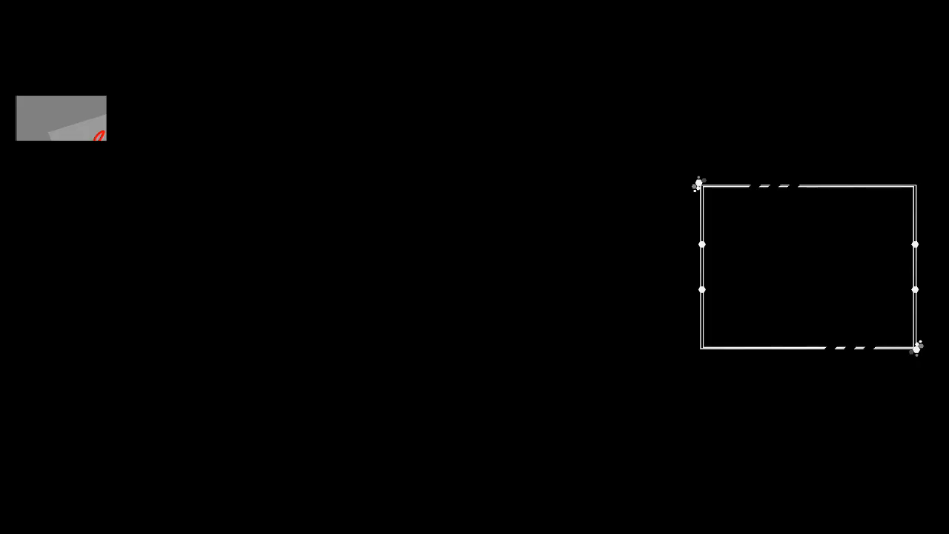
pyautogui.rightClick(348, 234)
pyautogui.click(331, 175)
pyautogui.moveTo(343, 256)
pyautogui.mouseDown()
pyautogui.moveTo(369, 222)
pyautogui.moveTo(370, 274)
pyautogui.mouseUp()
pyautogui.scroll(1, 368, 223)
pyautogui.keyDown('ctrl'); pyautogui.click(309, 256); pyautogui.keyUp('ctrl')
pyautogui.moveTo(389, 231)
pyautogui.mouseDown()
pyautogui.moveTo(400, 251)
pyautogui.moveTo(388, 227)
pyautogui.moveTo(316, 297)
pyautogui.moveTo(341, 285)
pyautogui.mouseUp()
pyautogui.rightClick(293, 265)
pyautogui.click(293, 264)
pyautogui.click(282, 204)
pyautogui.keyDown('ctrl'); pyautogui.click(315, 297); pyautogui.keyUp('ctrl')
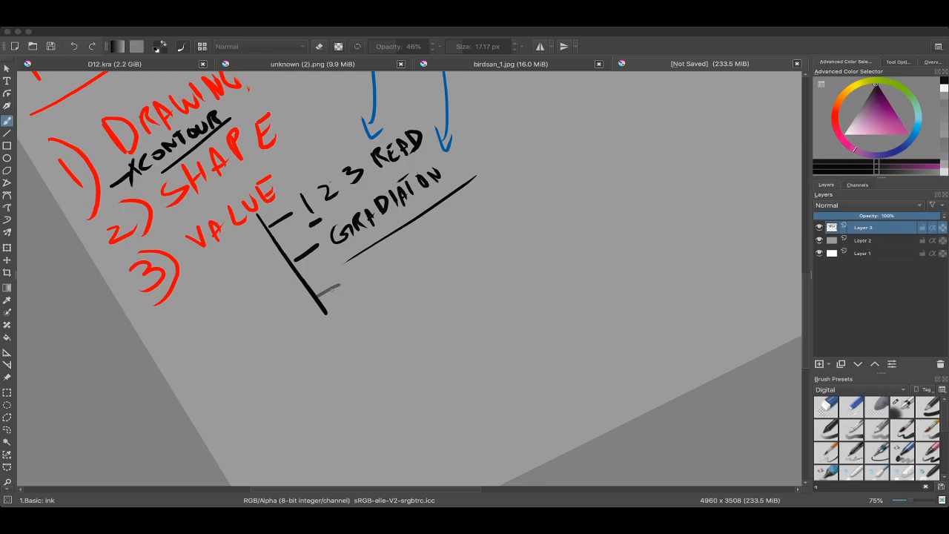
pyautogui.rightClick(315, 253)
pyautogui.rightClick(315, 253)
pyautogui.scroll(-1, 315, 253)
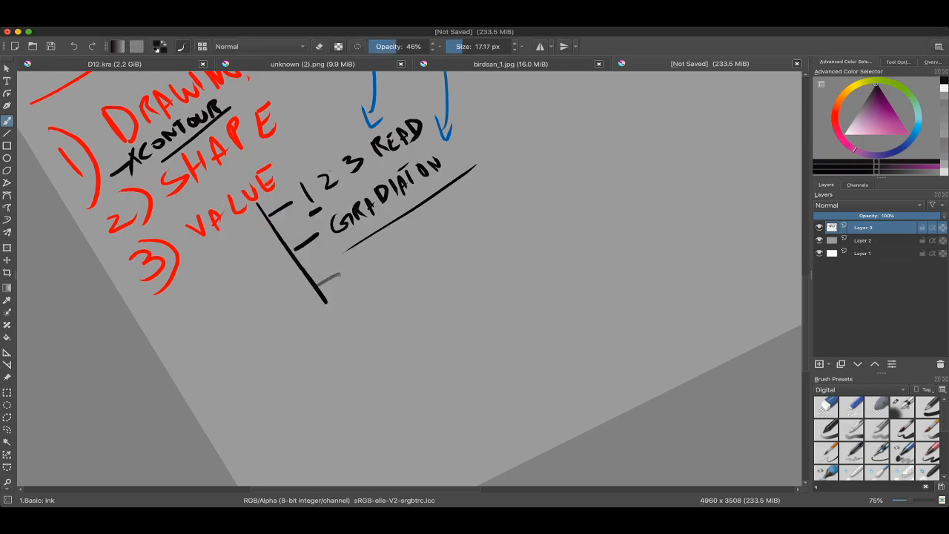
pyautogui.keyDown('ctrl'); pyautogui.click(371, 293); pyautogui.keyUp('ctrl')
pyautogui.rightClick(330, 256)
pyautogui.click(247, 371)
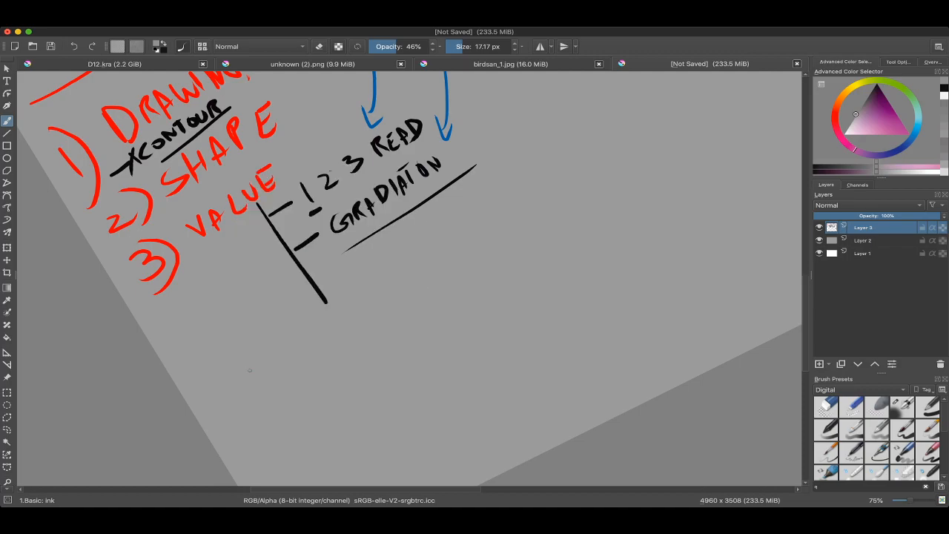
pyautogui.keyDown('ctrl'); pyautogui.click(340, 283); pyautogui.keyUp('ctrl')
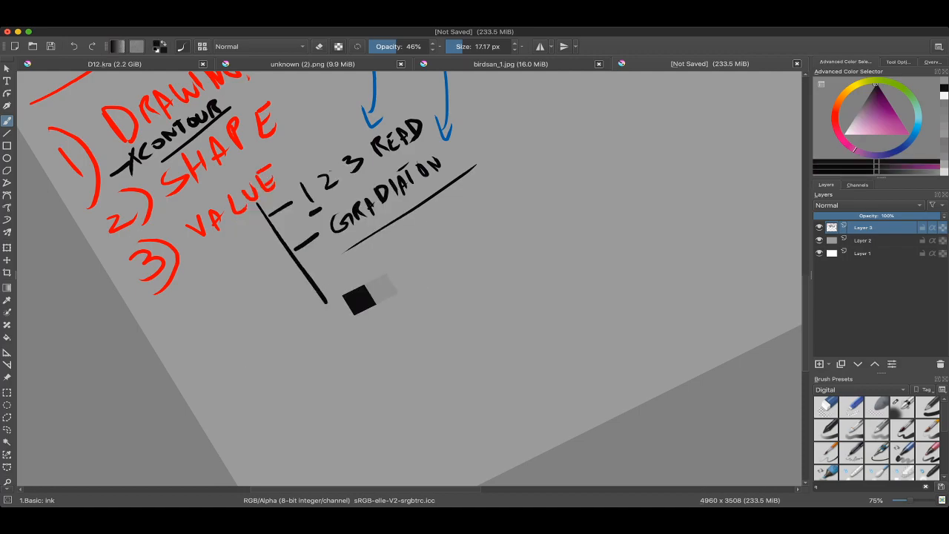
# Step: Add a third branch dash to the bracket under Value and handwrite "CAST SHADOW" beside it
pyautogui.moveTo(323, 289); pyautogui.dragTo(338, 283)
pyautogui.moveTo(357, 267)
pyautogui.mouseDown()
pyautogui.moveTo(371, 252)
pyautogui.moveTo(377, 270)
pyautogui.mouseUp()
pyautogui.moveTo(381, 252)
pyautogui.mouseDown()
pyautogui.moveTo(380, 268)
pyautogui.moveTo(393, 264)
pyautogui.mouseUp()
pyautogui.moveTo(407, 237)
pyautogui.mouseDown()
pyautogui.moveTo(398, 259)
pyautogui.moveTo(417, 250)
pyautogui.mouseUp()
pyautogui.moveTo(404, 239)
pyautogui.mouseDown()
pyautogui.moveTo(422, 227)
pyautogui.moveTo(431, 241)
pyautogui.mouseUp()
pyautogui.moveTo(447, 216)
pyautogui.mouseDown()
pyautogui.moveTo(451, 231)
pyautogui.moveTo(473, 201)
pyautogui.mouseUp()
pyautogui.moveTo(473, 202); pyautogui.dragTo(482, 212)
pyautogui.moveTo(480, 193)
pyautogui.mouseDown()
pyautogui.moveTo(491, 207)
pyautogui.moveTo(501, 199)
pyautogui.mouseUp()
pyautogui.moveTo(509, 183)
pyautogui.mouseDown()
pyautogui.moveTo(521, 187)
pyautogui.moveTo(526, 175)
pyautogui.mouseUp()
pyautogui.moveTo(498, 211)
pyautogui.mouseDown()
pyautogui.moveTo(499, 271)
pyautogui.moveTo(391, 282)
pyautogui.mouseUp()
# Step: Try vertical lines down the cube's outer left and right edges with an 8.82 px ink brush
pyautogui.moveTo(475, 223); pyautogui.dragTo(497, 304)
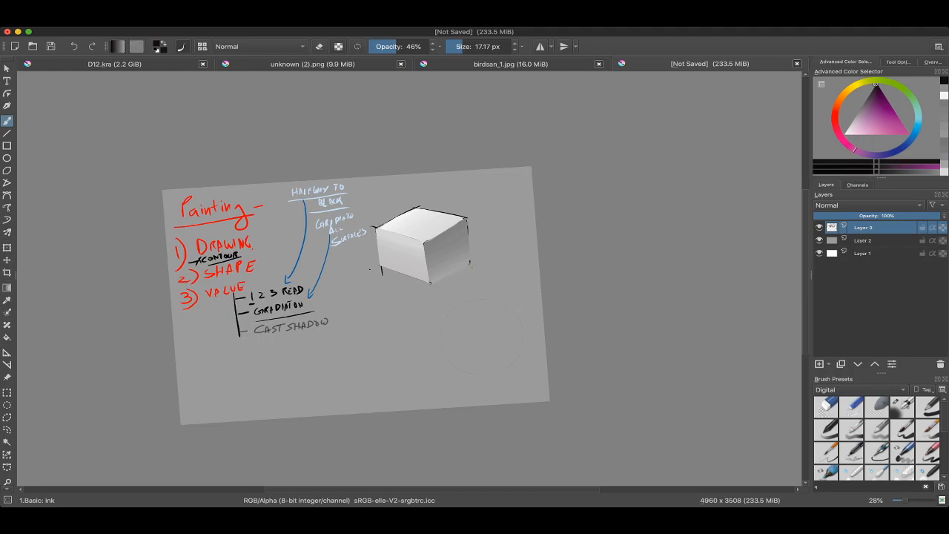
pyautogui.moveTo(404, 246)
pyautogui.keyDown('ctrl'); pyautogui.mouseDown()
pyautogui.moveTo(404, 201)
pyautogui.moveTo(397, 252)
pyautogui.mouseUp(); pyautogui.keyUp('ctrl')
pyautogui.moveTo(405, 252); pyautogui.dragTo(420, 269)
pyautogui.moveTo(368, 229); pyautogui.dragTo(374, 315)
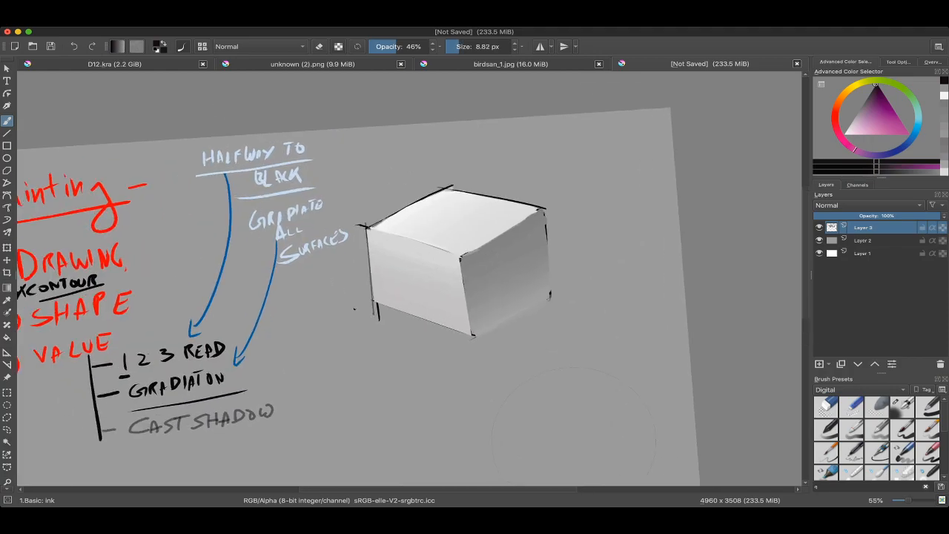
pyautogui.moveTo(547, 209); pyautogui.dragTo(556, 315)
pyautogui.hotkey('ctrl', 'z')
pyautogui.hotkey('ctrl', 'z')
pyautogui.hotkey('ctrl', 'z')
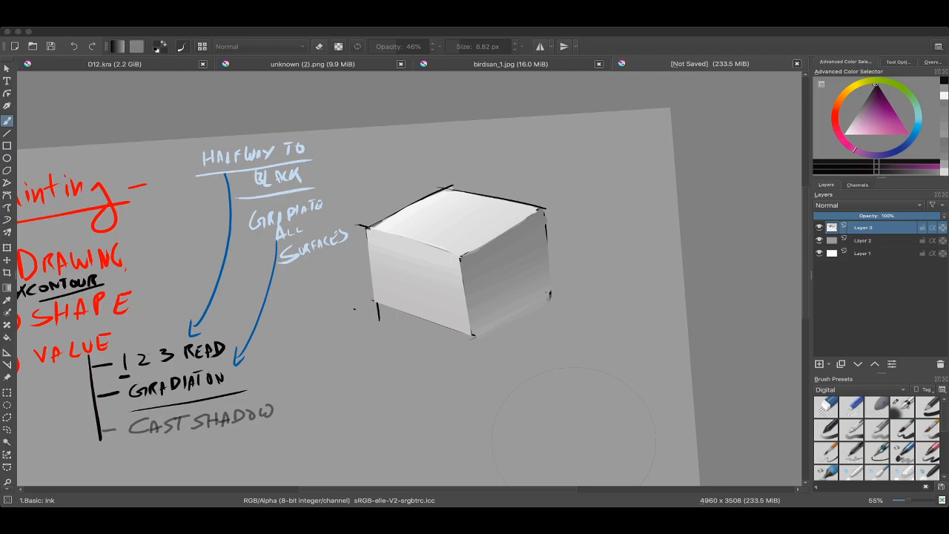
# Step: Draw a short dark vertical mark on the cube's top face near its right corner
pyautogui.click(497, 215)
pyautogui.moveTo(497, 215); pyautogui.dragTo(496, 222)
pyautogui.moveTo(606, 152); pyautogui.dragTo(574, 97)
pyautogui.moveTo(719, 118); pyautogui.dragTo(718, 125)
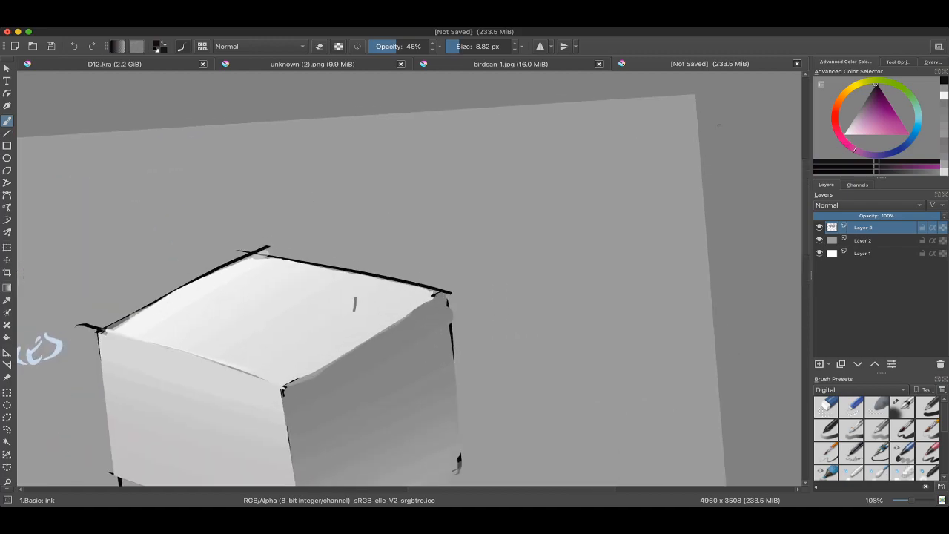
# Step: Pick bright red and try a vertical line in the empty area to the right of the cube
pyautogui.click(835, 111)
pyautogui.click(902, 123)
pyautogui.moveTo(511, 190); pyautogui.dragTo(513, 300)
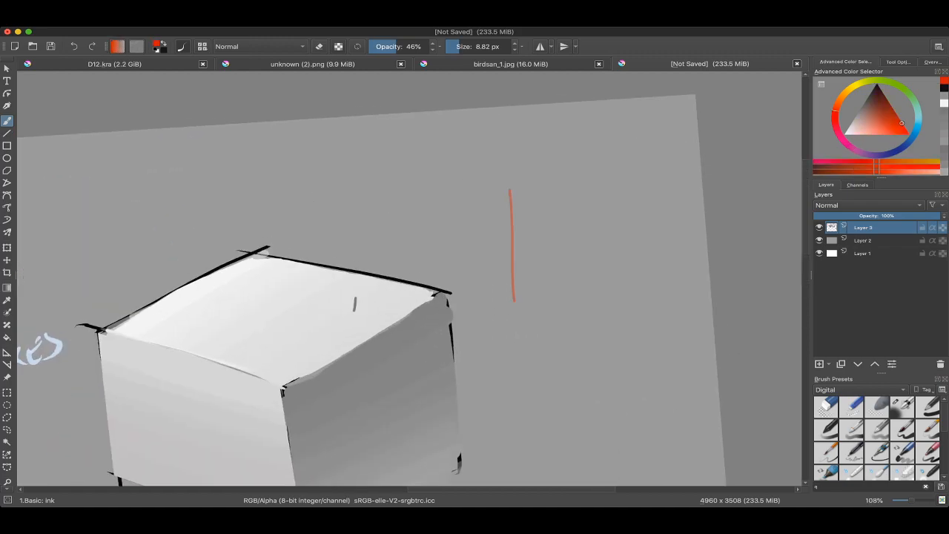
pyautogui.moveTo(514, 260); pyautogui.dragTo(513, 297)
pyautogui.hotkey('ctrl', 'z')
pyautogui.moveTo(511, 218); pyautogui.dragTo(514, 218)
pyautogui.moveTo(514, 218)
pyautogui.mouseDown()
pyautogui.moveTo(509, 258)
pyautogui.moveTo(492, 252)
pyautogui.mouseUp()
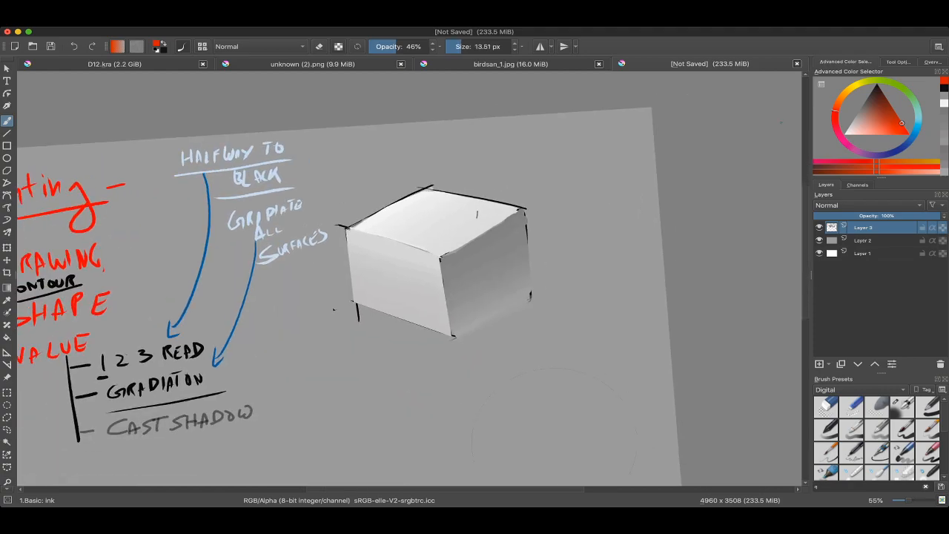
pyautogui.keyDown('ctrl'); pyautogui.click(531, 297); pyautogui.keyUp('ctrl')
# Step: Set the ink brush to black at 47.35 px and draw a dark vertical bar in the empty area below the cube
pyautogui.moveTo(554, 427); pyautogui.dragTo(542, 363)
pyautogui.click(468, 47)
pyautogui.click(469, 47)
pyautogui.moveTo(455, 233); pyautogui.dragTo(482, 400)
pyautogui.scroll(-3, 447, 292)
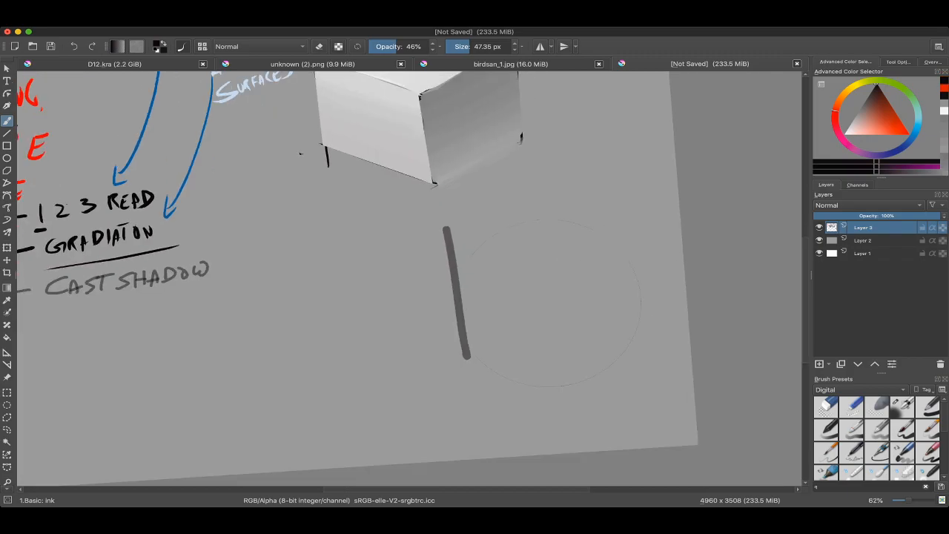
pyautogui.press('super+z')
pyautogui.moveTo(393, 247)
pyautogui.mouseDown()
pyautogui.moveTo(405, 396)
pyautogui.moveTo(396, 319)
pyautogui.moveTo(406, 391)
pyautogui.mouseUp()
pyautogui.press('super+z')
pyautogui.moveTo(432, 259)
pyautogui.mouseDown()
pyautogui.moveTo(500, 235)
pyautogui.moveTo(503, 251)
pyautogui.mouseUp()
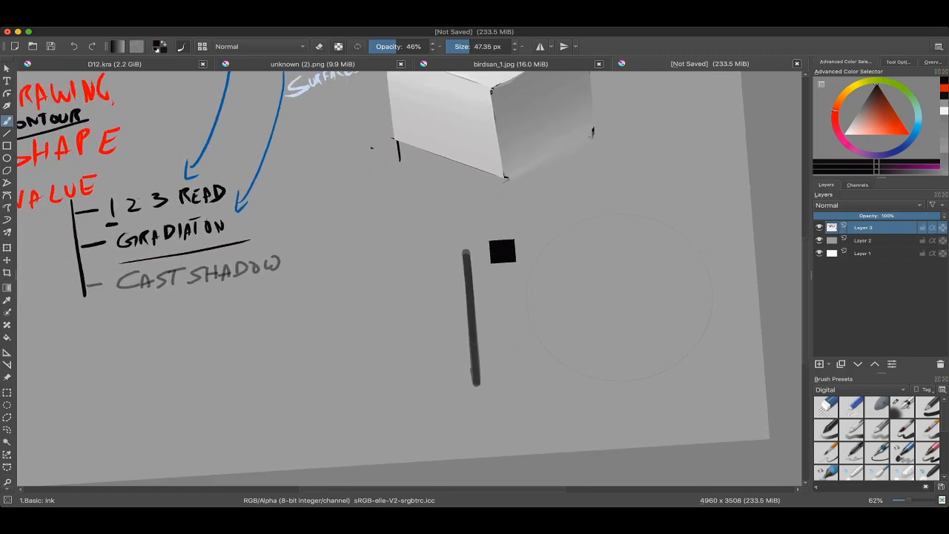
# Step: Sample light grey from the cube and draw an arrow pointing at the dark bar's upper end with a 25.80 px brush
pyautogui.keyDown('ctrl'); pyautogui.click(487, 104); pyautogui.keyUp('ctrl')
pyautogui.moveTo(445, 232)
pyautogui.mouseDown()
pyautogui.moveTo(422, 230)
pyautogui.moveTo(435, 235)
pyautogui.mouseUp()
pyautogui.moveTo(418, 188); pyautogui.dragTo(461, 254)
pyautogui.press('super+z')
pyautogui.moveTo(421, 208); pyautogui.dragTo(449, 235)
pyautogui.moveTo(448, 234); pyautogui.dragTo(439, 228)
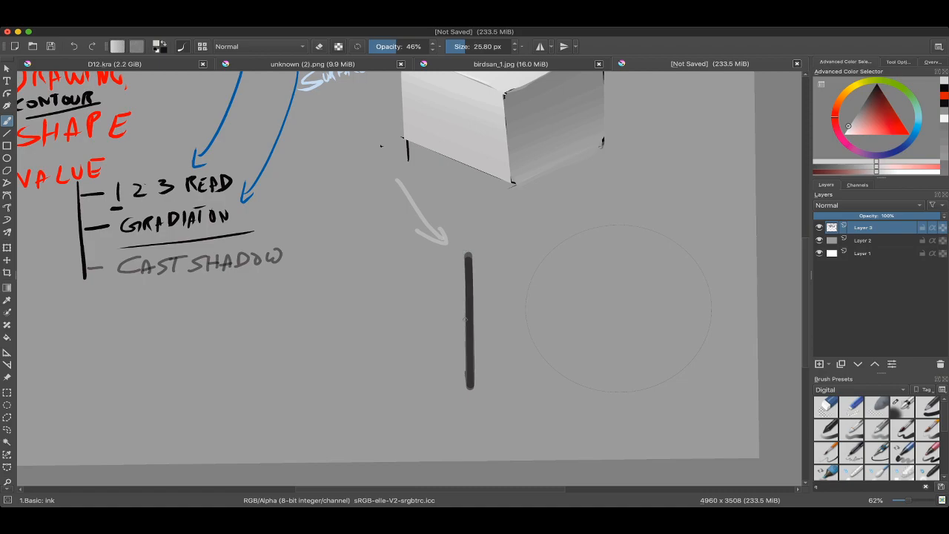
# Step: Draw a second light grey arrow pointing at the dark bar's lower end
pyautogui.moveTo(453, 328); pyautogui.dragTo(454, 312)
pyautogui.moveTo(374, 341)
pyautogui.mouseDown()
pyautogui.moveTo(445, 363)
pyautogui.moveTo(439, 374)
pyautogui.mouseUp()
pyautogui.press('super+z')
pyautogui.press('super+z')
pyautogui.moveTo(447, 388); pyautogui.dragTo(446, 412)
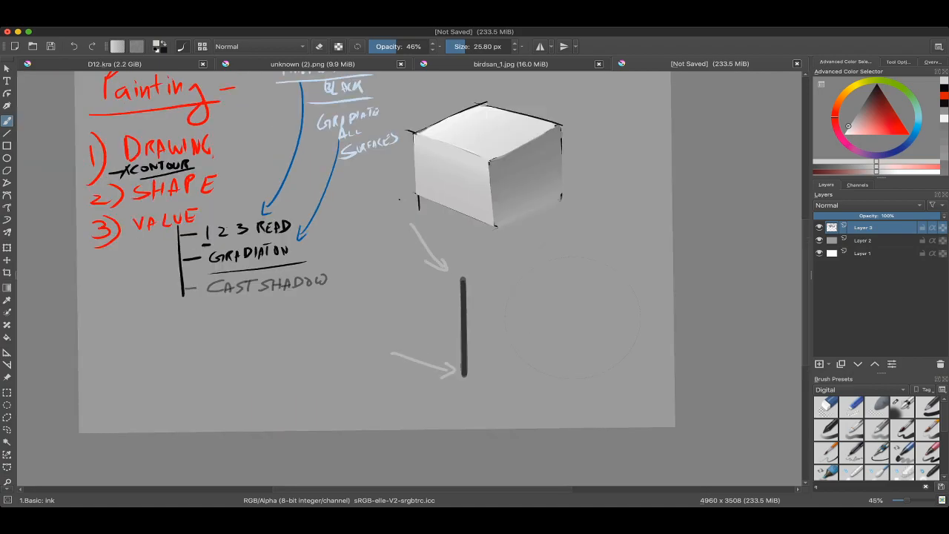
# Step: Undo the light grey arrows and the dark vertical bar below the cube
pyautogui.moveTo(447, 355); pyautogui.dragTo(447, 317)
pyautogui.keyDown('super'); pyautogui.click(484, 248); pyautogui.keyUp('super')
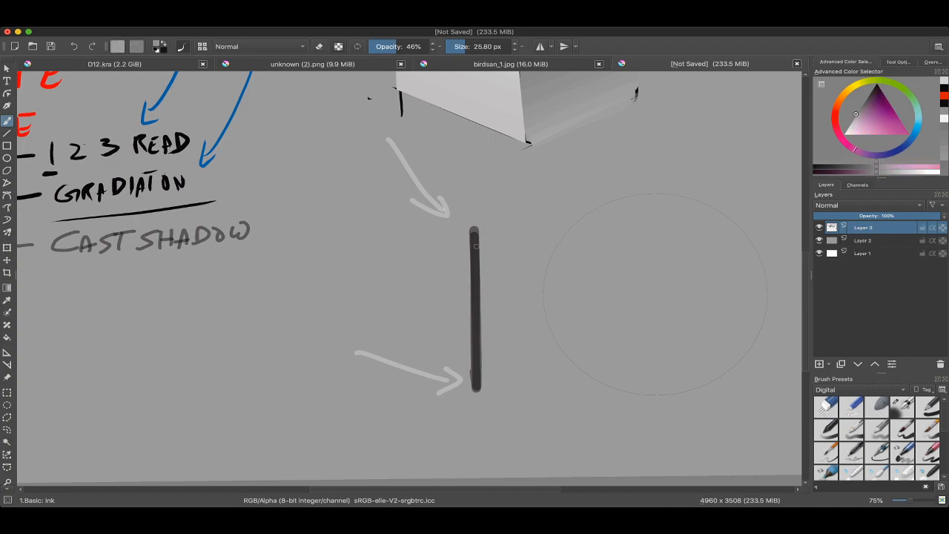
pyautogui.moveTo(476, 262); pyautogui.dragTo(475, 280)
pyautogui.keyDown('super'); pyautogui.click(476, 275); pyautogui.keyUp('super')
pyautogui.press('super+z')
pyautogui.press('super+z')
pyautogui.press('super+z')
pyautogui.press('super+z')
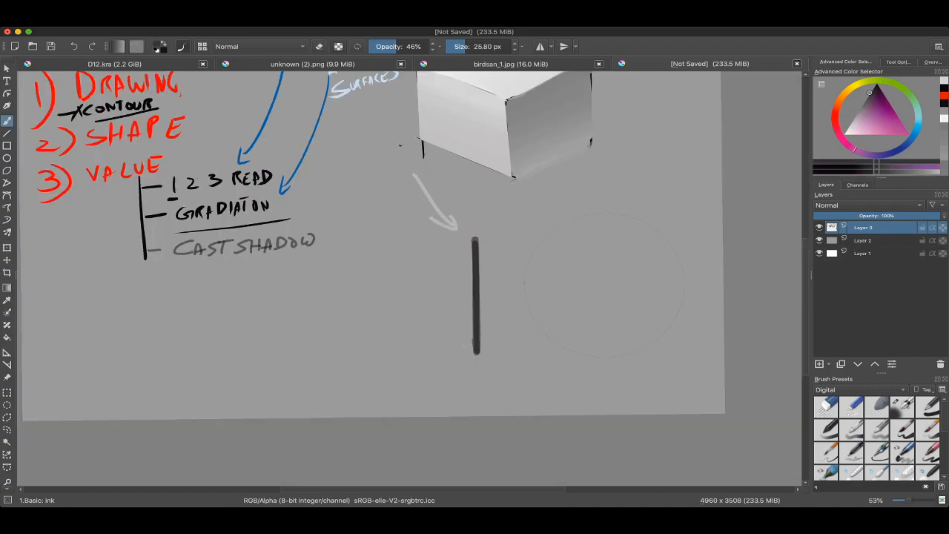
pyautogui.press('super+z')
pyautogui.press('super+z')
# Step: Set the ink brush opacity to 100% and try a stroke down the cube's front vertical edge
pyautogui.moveTo(498, 140)
pyautogui.mouseDown()
pyautogui.moveTo(448, 212)
pyautogui.moveTo(471, 223)
pyautogui.mouseUp()
pyautogui.rightClick(449, 213)
pyautogui.click(448, 150)
pyautogui.moveTo(404, 46); pyautogui.dragTo(430, 46)
pyautogui.click(479, 250)
pyautogui.moveTo(479, 198)
pyautogui.mouseDown()
pyautogui.moveTo(477, 226)
pyautogui.moveTo(491, 236)
pyautogui.moveTo(482, 319)
pyautogui.mouseUp()
# Step: Add a new layer and trace the cube's three vertical edges in magenta with a 26.49 px brush
pyautogui.click(819, 364)
pyautogui.click(909, 135)
pyautogui.hotkey('ctrl', 'z')
pyautogui.scroll(2, 475, 287)
pyautogui.moveTo(454, 47); pyautogui.dragTo(466, 47)
pyautogui.moveTo(468, 208)
pyautogui.mouseDown()
pyautogui.moveTo(473, 320)
pyautogui.moveTo(482, 323)
pyautogui.mouseUp()
pyautogui.hotkey('ctrl', 'z')
pyautogui.moveTo(591, 149); pyautogui.dragTo(591, 279)
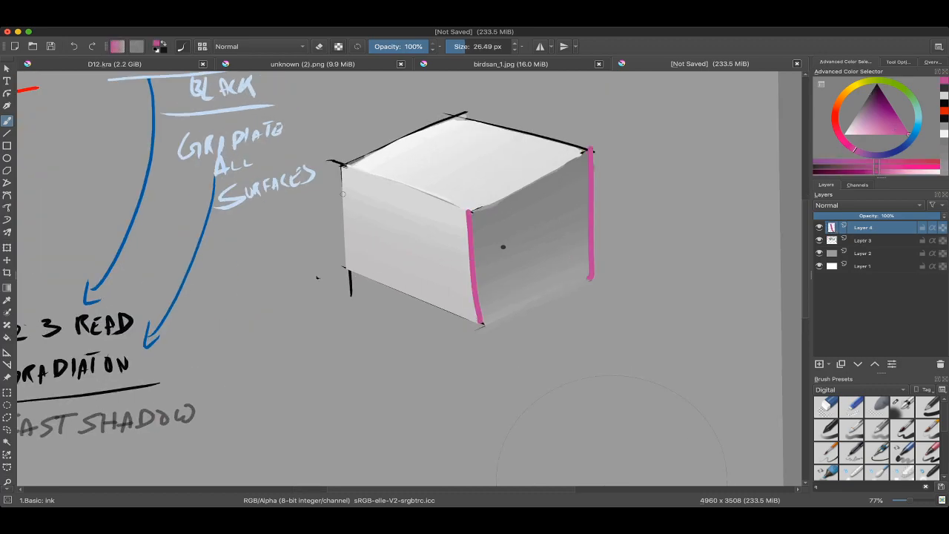
pyautogui.moveTo(343, 165); pyautogui.dragTo(348, 268)
# Step: Trace the edges of the cube's top face in magenta and add a line joining its back and front corners
pyautogui.scroll(-2, 397, 224)
pyautogui.scroll(1, 398, 224)
pyautogui.moveTo(463, 139); pyautogui.dragTo(459, 196)
pyautogui.hotkey('ctrl', 'z')
pyautogui.moveTo(456, 124); pyautogui.dragTo(458, 224)
pyautogui.moveTo(454, 222)
pyautogui.mouseDown()
pyautogui.moveTo(427, 211)
pyautogui.moveTo(365, 215)
pyautogui.moveTo(385, 199)
pyautogui.mouseUp()
pyautogui.moveTo(332, 222); pyautogui.dragTo(428, 154)
pyautogui.hotkey('ctrl', 'z')
pyautogui.moveTo(428, 154)
pyautogui.mouseDown()
pyautogui.moveTo(483, 172)
pyautogui.moveTo(536, 236)
pyautogui.mouseUp()
pyautogui.moveTo(537, 236); pyautogui.dragTo(437, 170)
# Step: Trace the cube's two visible lower edges in magenta
pyautogui.moveTo(460, 207)
pyautogui.mouseDown()
pyautogui.moveTo(470, 155)
pyautogui.moveTo(560, 276)
pyautogui.moveTo(553, 287)
pyautogui.mouseUp()
pyautogui.hotkey('ctrl', 'z')
pyautogui.moveTo(476, 170); pyautogui.dragTo(471, 298)
pyautogui.moveTo(507, 242); pyautogui.dragTo(356, 205)
pyautogui.moveTo(511, 167)
pyautogui.mouseDown()
pyautogui.moveTo(525, 280)
pyautogui.moveTo(458, 184)
pyautogui.moveTo(501, 160)
pyautogui.mouseUp()
pyautogui.hotkey('ctrl', 'z')
pyautogui.scroll(-1, 468, 202)
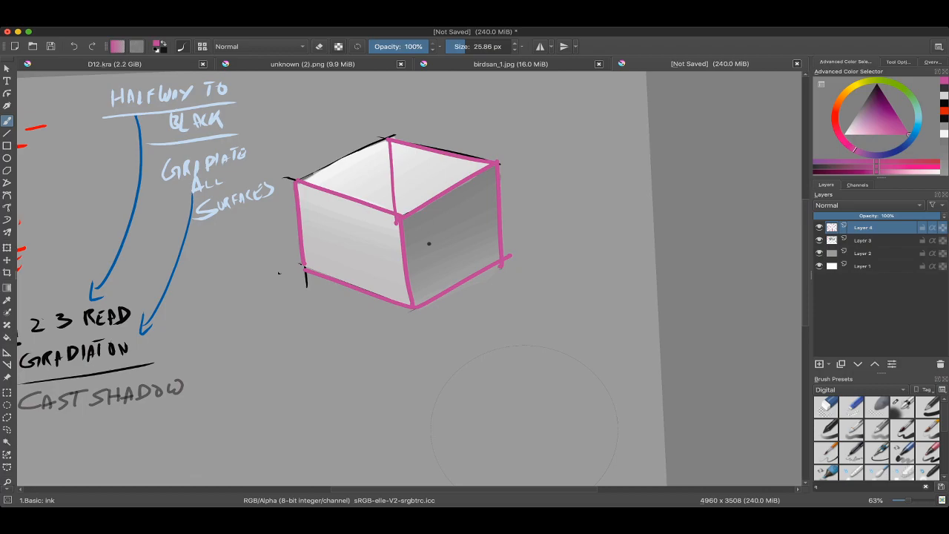
# Step: Pick bright yellow and try a slanted light ray from the front corner of the cube's top face
pyautogui.click(838, 133)
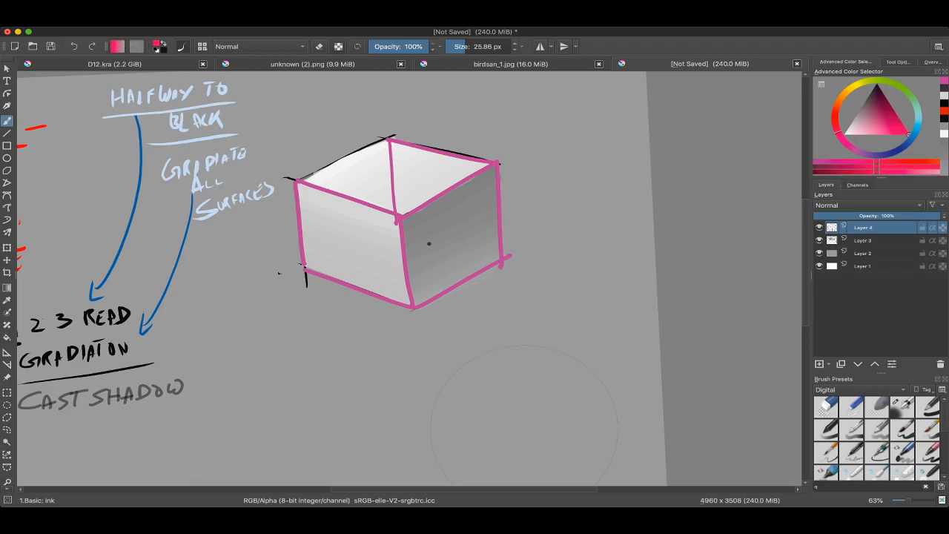
pyautogui.click(849, 125)
pyautogui.click(855, 85)
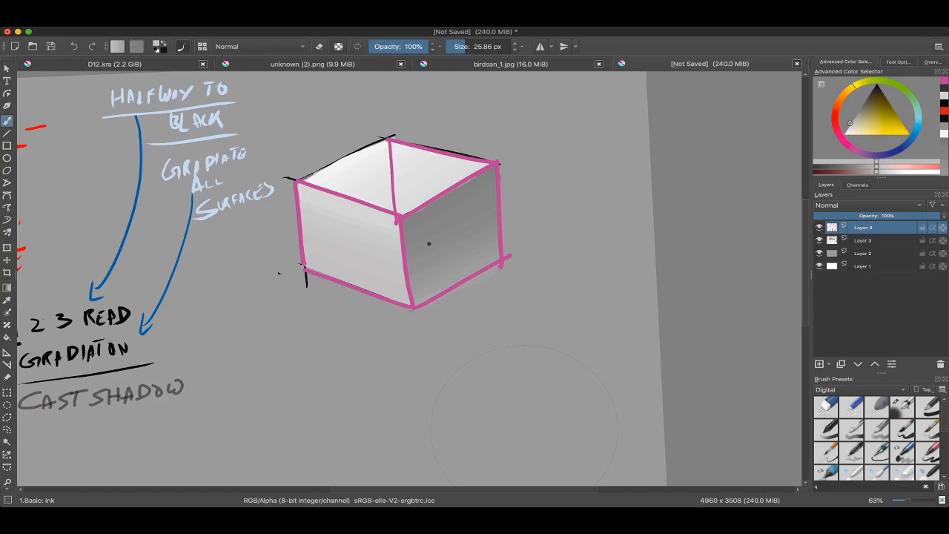
pyautogui.click(886, 134)
pyautogui.moveTo(408, 225)
pyautogui.mouseDown()
pyautogui.moveTo(453, 291)
pyautogui.moveTo(470, 365)
pyautogui.moveTo(478, 354)
pyautogui.mouseUp()
pyautogui.press('6')
pyautogui.hotkey('ctrl', 'z')
# Step: Draw slanted straight yellow arrows from the top face's front and right corners with a 20.03 px brush
pyautogui.press('[')
pyautogui.press('v')
pyautogui.press('v')
pyautogui.moveTo(519, 180); pyautogui.dragTo(576, 333)
pyautogui.moveTo(569, 331); pyautogui.dragTo(579, 329)
pyautogui.moveTo(460, 282); pyautogui.dragTo(493, 300)
# Step: Draw parallel straight yellow arrows from the top face's left and back corners
pyautogui.press('v')
pyautogui.moveTo(350, 183); pyautogui.dragTo(423, 394)
pyautogui.moveTo(423, 394)
pyautogui.mouseDown()
pyautogui.moveTo(428, 383)
pyautogui.moveTo(409, 394)
pyautogui.mouseUp()
pyautogui.press('v')
pyautogui.moveTo(430, 171)
pyautogui.mouseDown()
pyautogui.moveTo(515, 336)
pyautogui.moveTo(505, 356)
pyautogui.moveTo(510, 350)
pyautogui.mouseUp()
pyautogui.press('b')
pyautogui.scroll(-3, 511, 353)
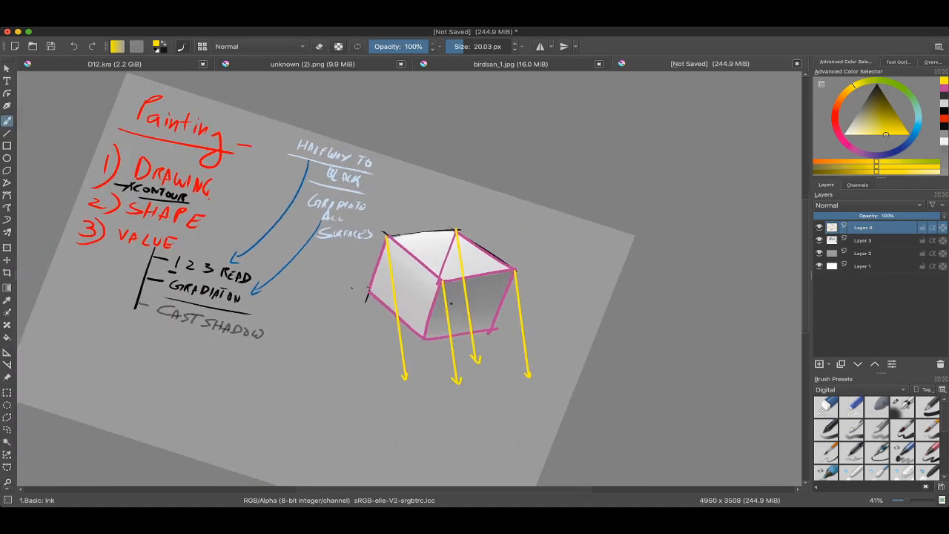
# Step: Draw a short curved yellow arrow pointing at the right corner of the cube's top face
pyautogui.scroll(-1, 409, 279)
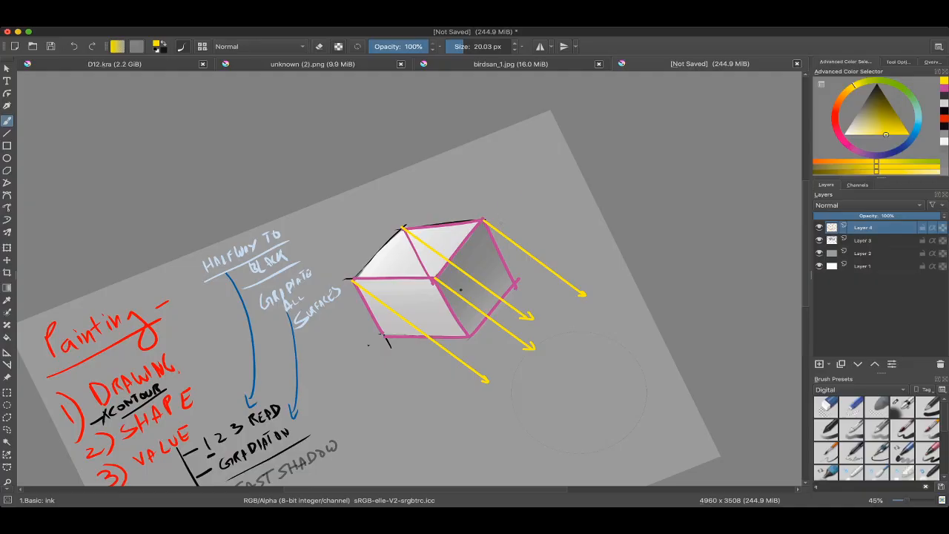
pyautogui.moveTo(521, 183); pyautogui.dragTo(502, 222)
pyautogui.scroll(-1, 510, 262)
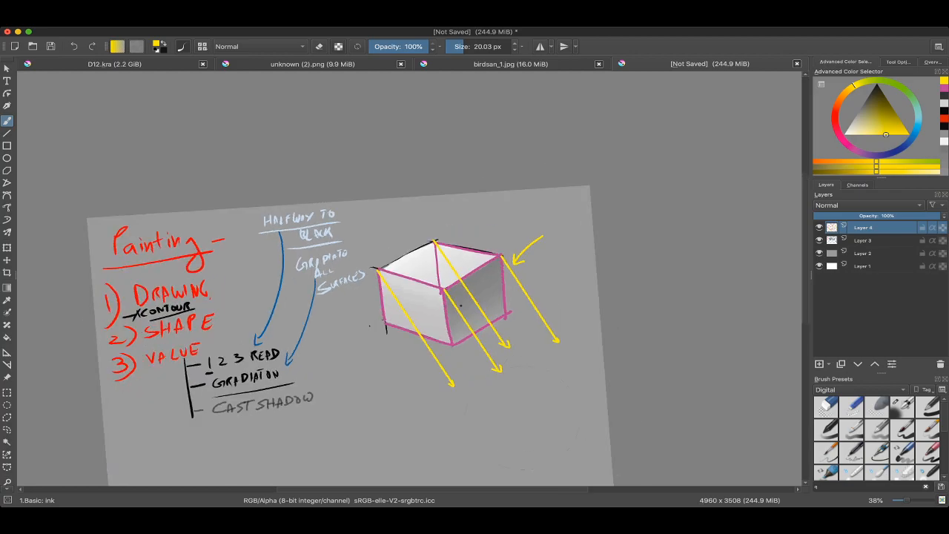
pyautogui.scroll(-1, 333, 308)
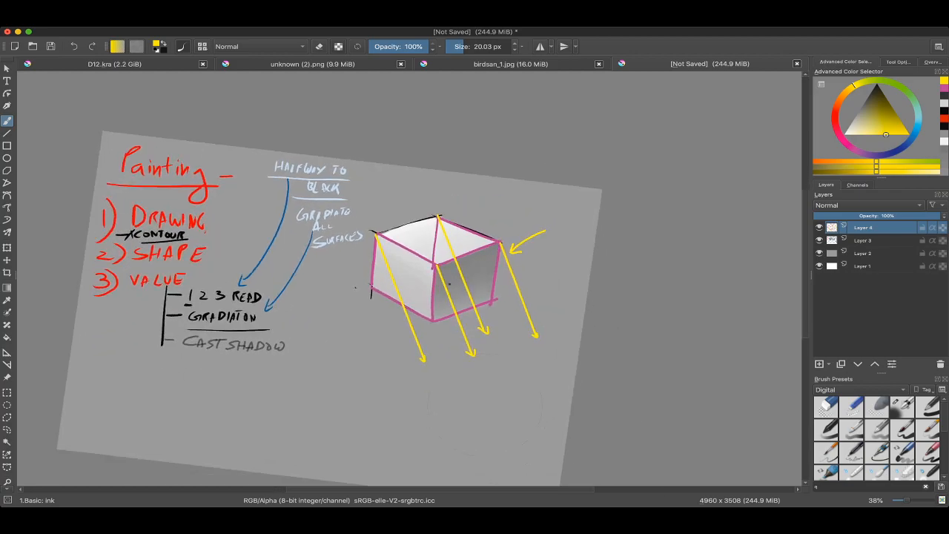
pyautogui.scroll(4, 448, 283)
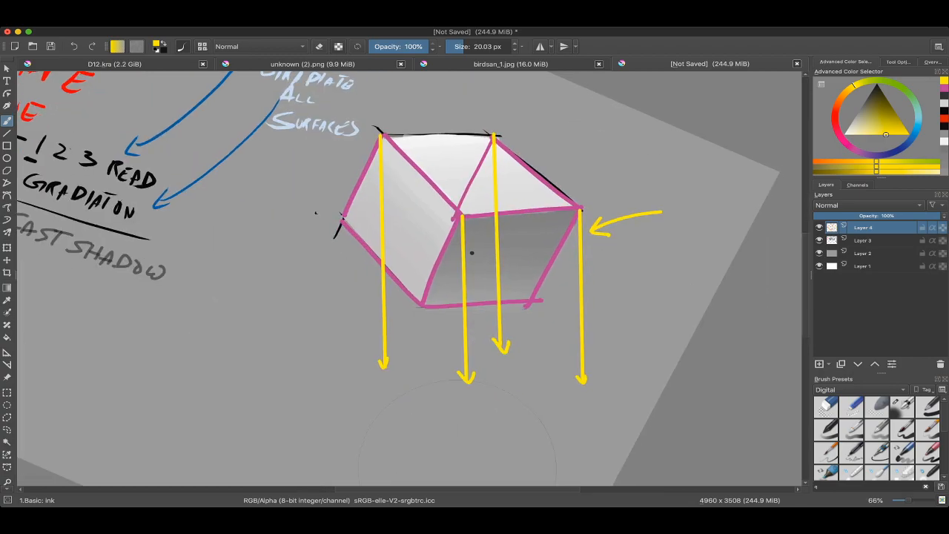
pyautogui.scroll(-1, 474, 282)
# Step: Sample dark blue from the notes and draw a straight arrow from the cube's lower left corner
pyautogui.keyDown('ctrl'); pyautogui.click(551, 224); pyautogui.keyUp('ctrl')
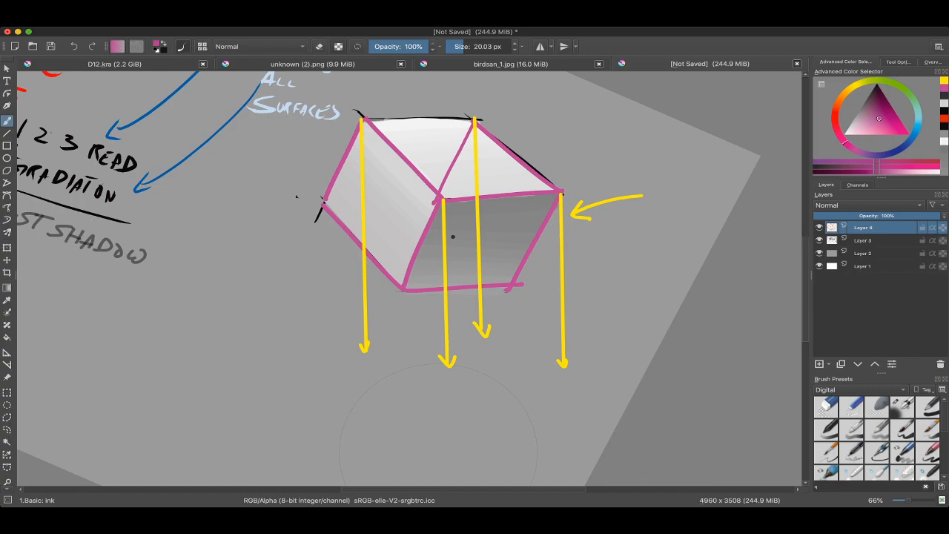
pyautogui.keyDown('ctrl'); pyautogui.click(248, 100); pyautogui.keyUp('ctrl')
pyautogui.moveTo(573, 154); pyautogui.dragTo(603, 133)
pyautogui.hotkey('ctrl', 'z')
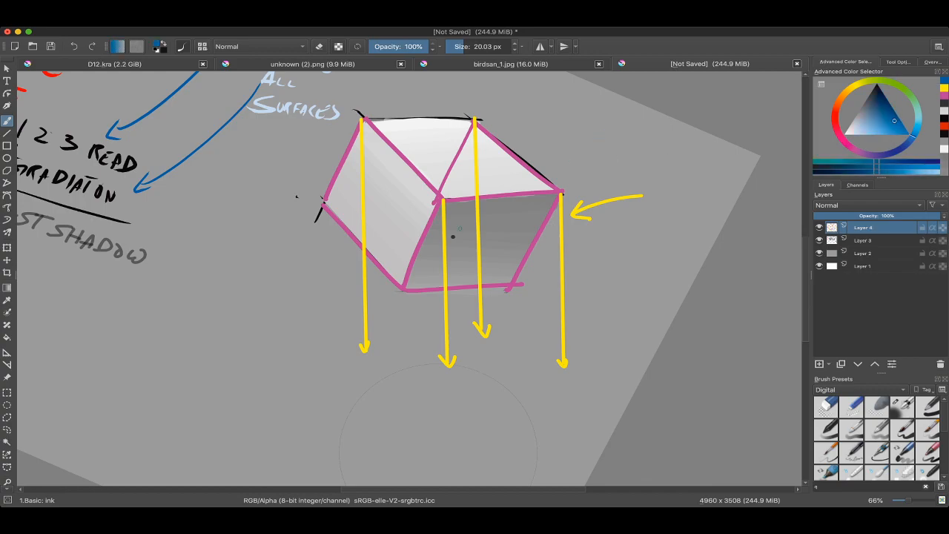
pyautogui.press('v')
pyautogui.moveTo(415, 282); pyautogui.dragTo(398, 277)
pyautogui.press('v')
pyautogui.moveTo(306, 202)
pyautogui.mouseDown()
pyautogui.moveTo(365, 338)
pyautogui.moveTo(375, 331)
pyautogui.mouseUp()
pyautogui.hotkey('ctrl', 'z')
pyautogui.moveTo(375, 332)
pyautogui.mouseDown()
pyautogui.moveTo(344, 320)
pyautogui.moveTo(349, 282)
pyautogui.mouseUp()
# Step: Draw parallel blue arrows from the cube's lower front and lower right corners and from the hidden base corner near the front top corner
pyautogui.moveTo(339, 251)
pyautogui.mouseDown()
pyautogui.moveTo(387, 411)
pyautogui.moveTo(395, 405)
pyautogui.mouseUp()
pyautogui.press('v')
pyautogui.moveTo(448, 260); pyautogui.dragTo(509, 415)
pyautogui.moveTo(500, 404); pyautogui.dragTo(517, 402)
pyautogui.press('v')
pyautogui.moveTo(387, 179)
pyautogui.mouseDown()
pyautogui.moveTo(447, 321)
pyautogui.moveTo(442, 344)
pyautogui.moveTo(453, 339)
pyautogui.mouseUp()
pyautogui.press('b')
pyautogui.press('-')
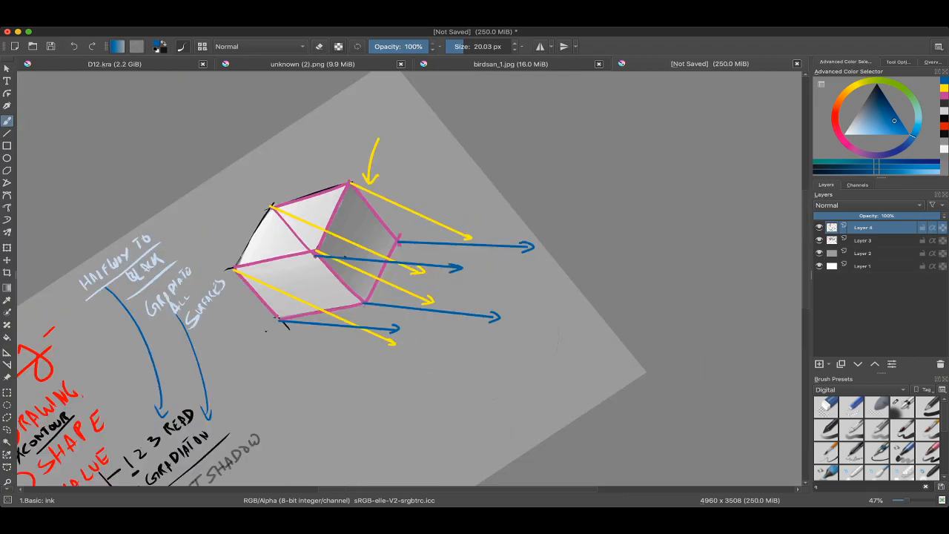
# Step: Try a blue circle on the cube's darker right face around the start of the hidden corner's blue arrow
pyautogui.scroll(-2, 464, 271)
pyautogui.press('6')
pyautogui.press('6')
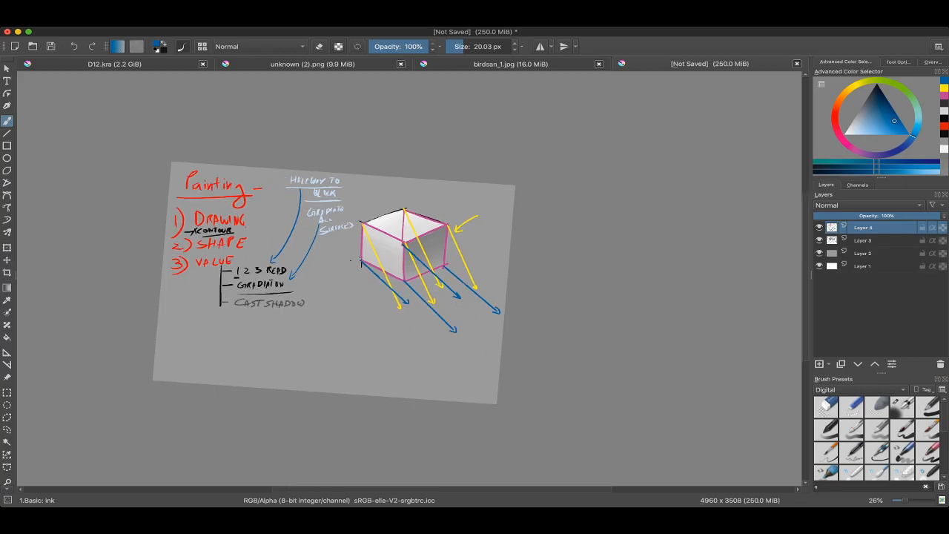
pyautogui.scroll(3, 417, 195)
pyautogui.moveTo(472, 198); pyautogui.dragTo(490, 259)
pyautogui.hotkey('ctrl', 'z')
pyautogui.moveTo(374, 273); pyautogui.dragTo(381, 270)
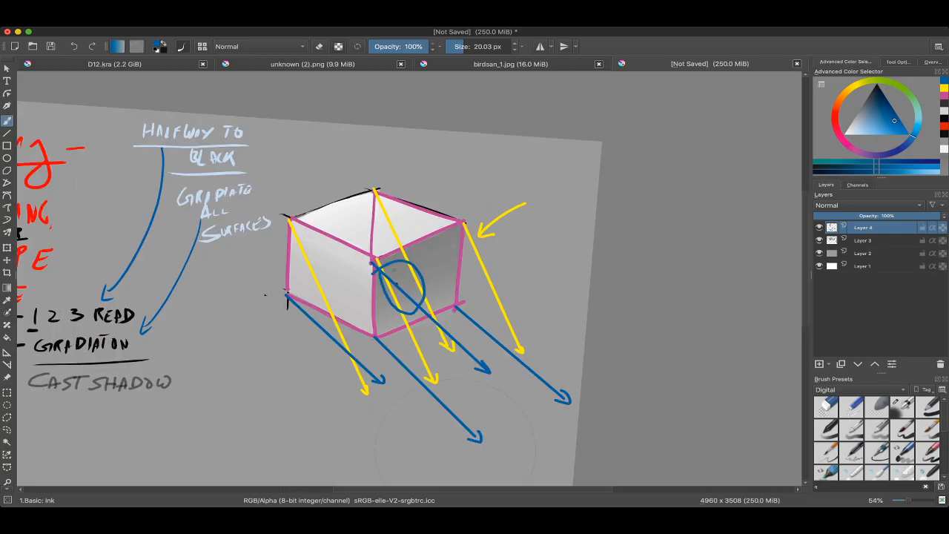
pyautogui.hotkey('ctrl', 'z')
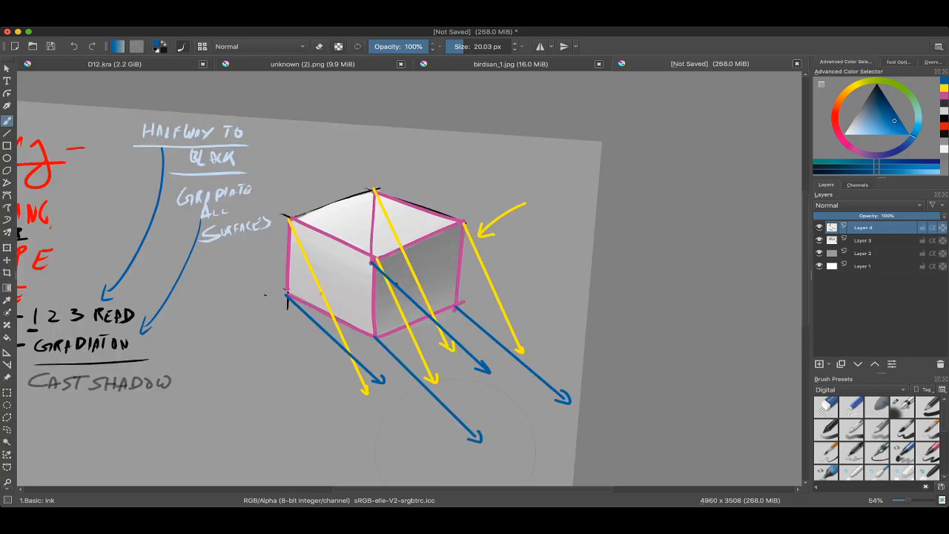
# Step: Try blue circles on the cube's lighter left face around its yellow ray
pyautogui.moveTo(310, 315); pyautogui.dragTo(313, 315)
pyautogui.hotkey('ctrl', 'z')
pyautogui.moveTo(302, 248); pyautogui.dragTo(288, 251)
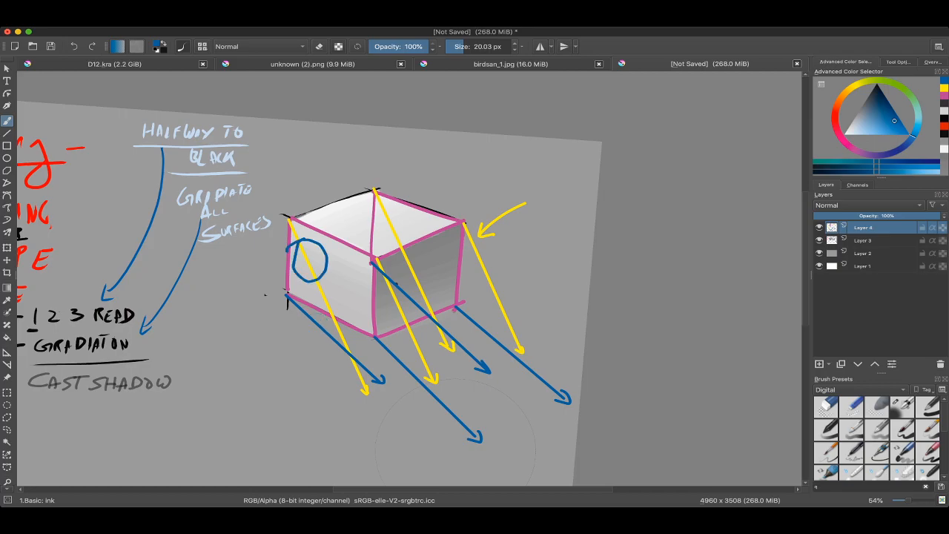
pyautogui.hotkey('ctrl', 'z')
pyautogui.scroll(-2, 377, 234)
pyautogui.scroll(4, 346, 274)
pyautogui.moveTo(348, 235); pyautogui.dragTo(339, 204)
pyautogui.moveTo(390, 322); pyautogui.dragTo(430, 340)
pyautogui.hotkey('ctrl', 'z')
# Step: Pick red and mark the point where the leftmost yellow and blue arrows cross
pyautogui.click(944, 127)
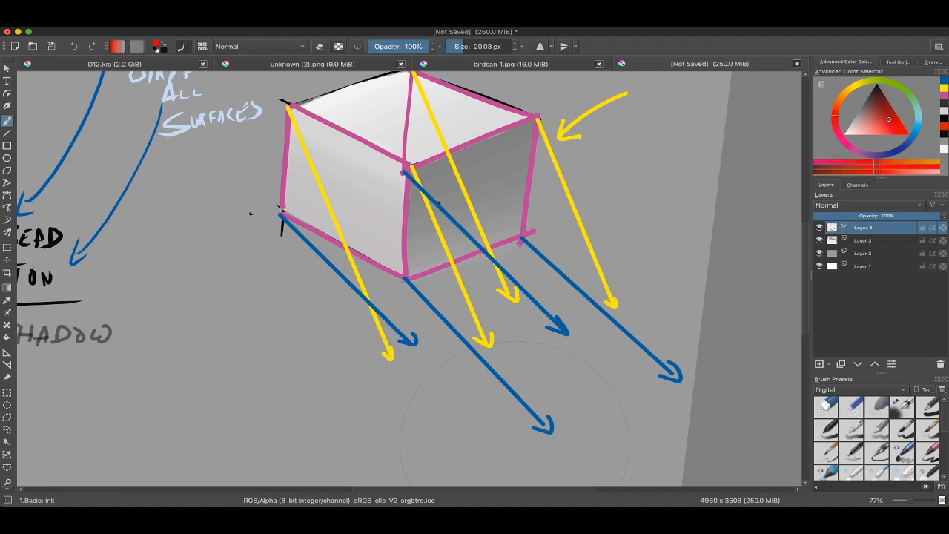
pyautogui.moveTo(346, 284); pyautogui.dragTo(364, 291)
pyautogui.moveTo(515, 401); pyautogui.dragTo(461, 381)
# Step: Sample yellow and extend the front corner's ray in a straight line past the blue arrow from the lower front corner
pyautogui.keyDown('ctrl'); pyautogui.click(423, 289); pyautogui.keyUp('ctrl')
pyautogui.press('v')
pyautogui.moveTo(420, 287); pyautogui.dragTo(484, 418)
pyautogui.hotkey('ctrl', 'z')
pyautogui.press('v')
pyautogui.moveTo(425, 305); pyautogui.dragTo(471, 421)
pyautogui.press('b')
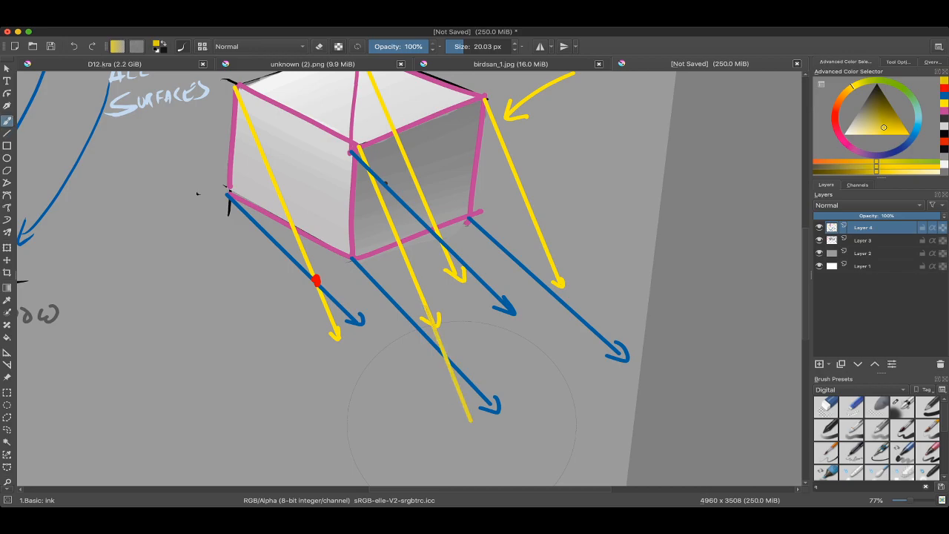
# Step: Mark the remaining three yellow and blue ray crossings with red dots, extending the right corner's yellow ray past its blue arrow
pyautogui.keyDown('ctrl'); pyautogui.click(317, 280); pyautogui.keyUp('ctrl')
pyautogui.moveTo(444, 353); pyautogui.dragTo(448, 353)
pyautogui.click(444, 353)
pyautogui.moveTo(554, 253)
pyautogui.mouseDown()
pyautogui.moveTo(438, 299)
pyautogui.moveTo(431, 283)
pyautogui.moveTo(461, 373)
pyautogui.mouseUp()
pyautogui.keyDown('ctrl'); pyautogui.click(433, 298); pyautogui.keyUp('ctrl')
pyautogui.keyDown('ctrl'); pyautogui.click(322, 384); pyautogui.keyUp('ctrl')
pyautogui.click(443, 333)
pyautogui.moveTo(443, 333); pyautogui.dragTo(485, 398)
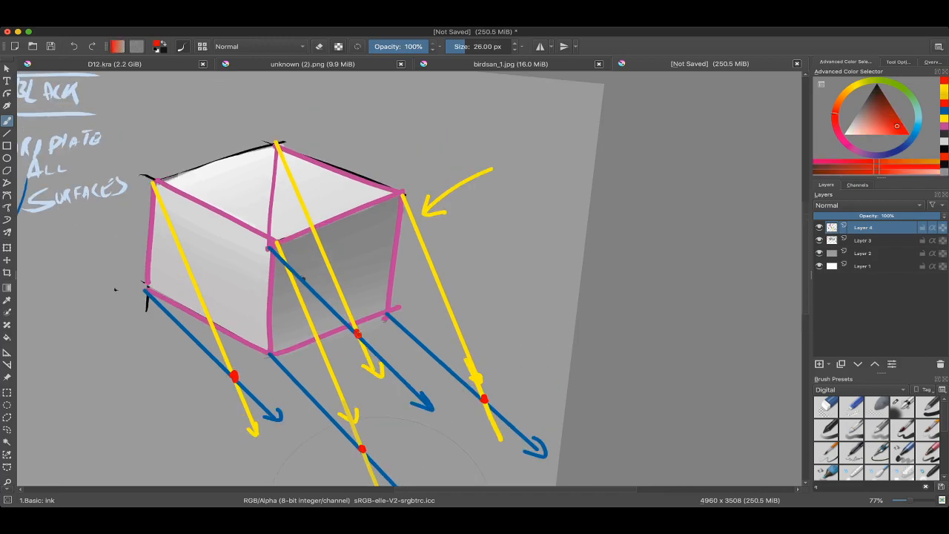
# Step: Connect the left and front red crossing points with a straight red line
pyautogui.scroll(-4, 352, 340)
pyautogui.moveTo(351, 341)
pyautogui.keyDown('shift'); pyautogui.mouseDown()
pyautogui.moveTo(325, 285)
pyautogui.moveTo(374, 356)
pyautogui.mouseUp(); pyautogui.keyUp('shift')
pyautogui.scroll(2, 374, 357)
pyautogui.moveTo(499, 348); pyautogui.dragTo(497, 354)
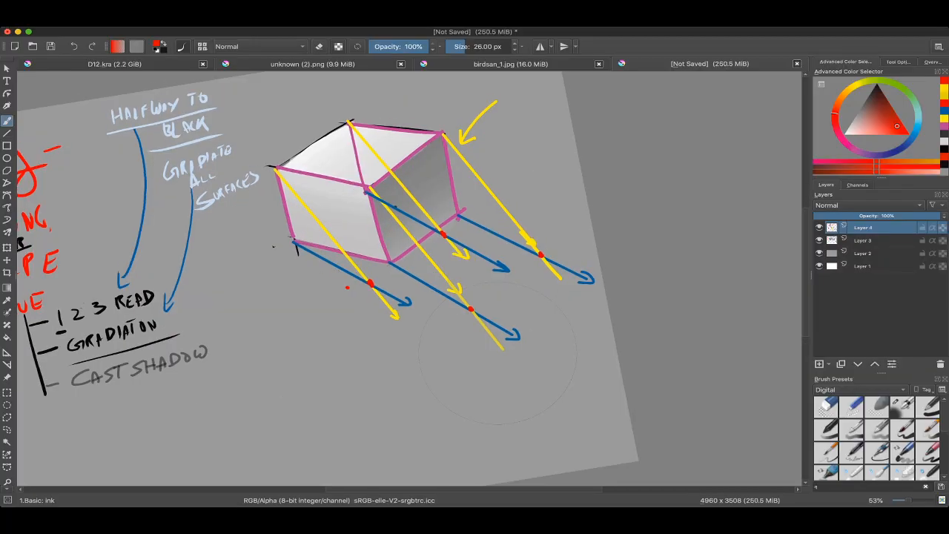
pyautogui.scroll(8, 352, 287)
pyautogui.scroll(-10, 417, 259)
pyautogui.moveTo(518, 319)
pyautogui.keyDown('shift'); pyautogui.mouseDown()
pyautogui.moveTo(470, 377)
pyautogui.moveTo(444, 382)
pyautogui.mouseUp(); pyautogui.keyUp('shift')
pyautogui.moveTo(443, 383); pyautogui.dragTo(361, 387)
pyautogui.scroll(2, 361, 387)
pyautogui.press('v')
pyautogui.moveTo(336, 256); pyautogui.dragTo(380, 341)
pyautogui.press('5')
pyautogui.press('b')
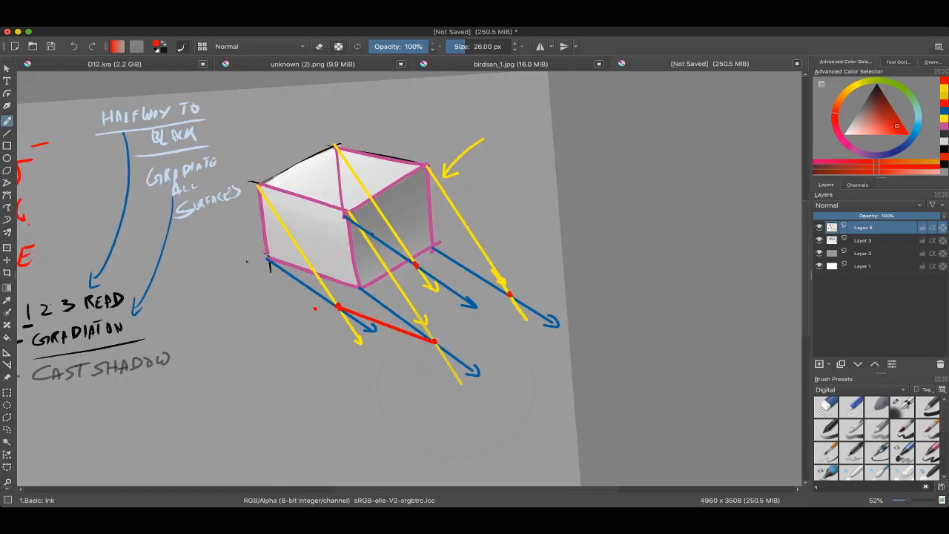
# Step: Connect the front and right red crossing points with a straight red line
pyautogui.keyDown('shift'); pyautogui.moveTo(456, 404); pyautogui.dragTo(447, 345); pyautogui.keyUp('shift')
pyautogui.press('v')
pyautogui.moveTo(407, 306); pyautogui.dragTo(464, 241)
pyautogui.press('b')
pyautogui.hotkey('ctrl', 'z')
pyautogui.hotkey('ctrl', 'shift', 'z')
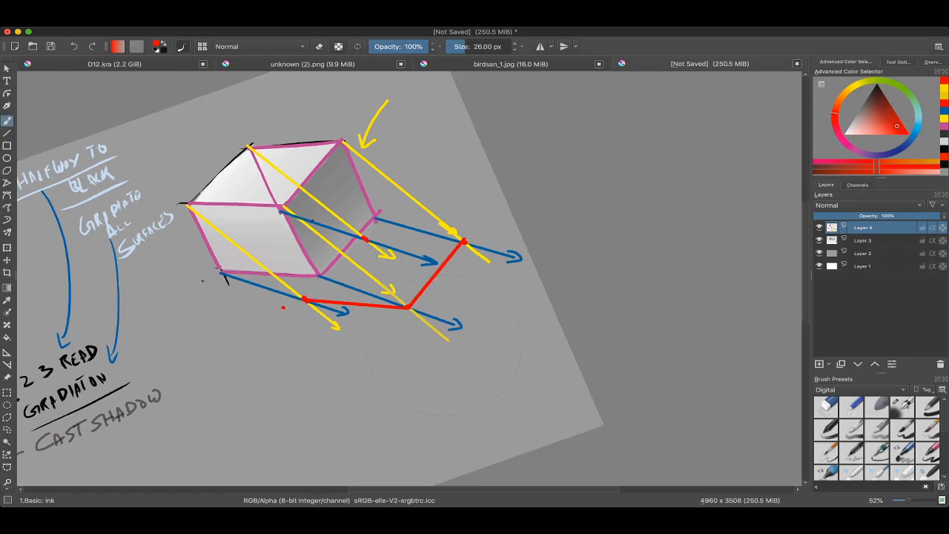
# Step: Hatch the cast shadow area between the cube's base and the red outline with red strokes
pyautogui.keyDown('shift'); pyautogui.moveTo(446, 342); pyautogui.dragTo(421, 358); pyautogui.keyUp('shift')
pyautogui.moveTo(255, 232); pyautogui.dragTo(267, 251)
pyautogui.moveTo(272, 238); pyautogui.dragTo(275, 256)
pyautogui.moveTo(282, 242); pyautogui.dragTo(292, 260)
pyautogui.moveTo(297, 248); pyautogui.dragTo(309, 268)
pyautogui.moveTo(314, 252); pyautogui.dragTo(324, 271)
pyautogui.moveTo(346, 239)
pyautogui.mouseDown()
pyautogui.moveTo(335, 274)
pyautogui.moveTo(344, 276)
pyautogui.mouseUp()
pyautogui.moveTo(370, 227)
pyautogui.mouseDown()
pyautogui.moveTo(355, 282)
pyautogui.moveTo(363, 288)
pyautogui.mouseUp()
pyautogui.moveTo(389, 220)
pyautogui.mouseDown()
pyautogui.moveTo(371, 291)
pyautogui.moveTo(378, 295)
pyautogui.mouseUp()
pyautogui.moveTo(402, 224)
pyautogui.mouseDown()
pyautogui.moveTo(378, 304)
pyautogui.moveTo(390, 298)
pyautogui.mouseUp()
pyautogui.moveTo(421, 233)
pyautogui.mouseDown()
pyautogui.moveTo(399, 300)
pyautogui.moveTo(408, 298)
pyautogui.mouseUp()
pyautogui.moveTo(439, 238); pyautogui.dragTo(431, 282)
pyautogui.moveTo(453, 250)
pyautogui.mouseDown()
pyautogui.moveTo(445, 267)
pyautogui.moveTo(496, 326)
pyautogui.mouseUp()
pyautogui.moveTo(394, 153)
pyautogui.mouseDown()
pyautogui.moveTo(472, 227)
pyautogui.moveTo(384, 156)
pyautogui.mouseUp()
pyautogui.hotkey('ctrl', 'z')
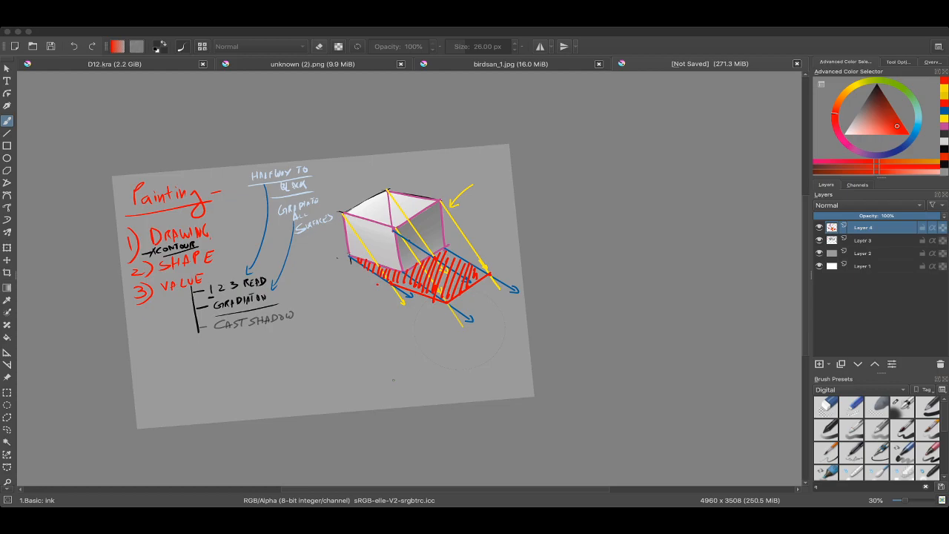
# Step: Circle the shadow's right corner, where the yellow and blue rays cross, in red and undo the circle
pyautogui.keyDown('ctrl'); pyautogui.moveTo(416, 235); pyautogui.dragTo(416, 162); pyautogui.keyUp('ctrl')
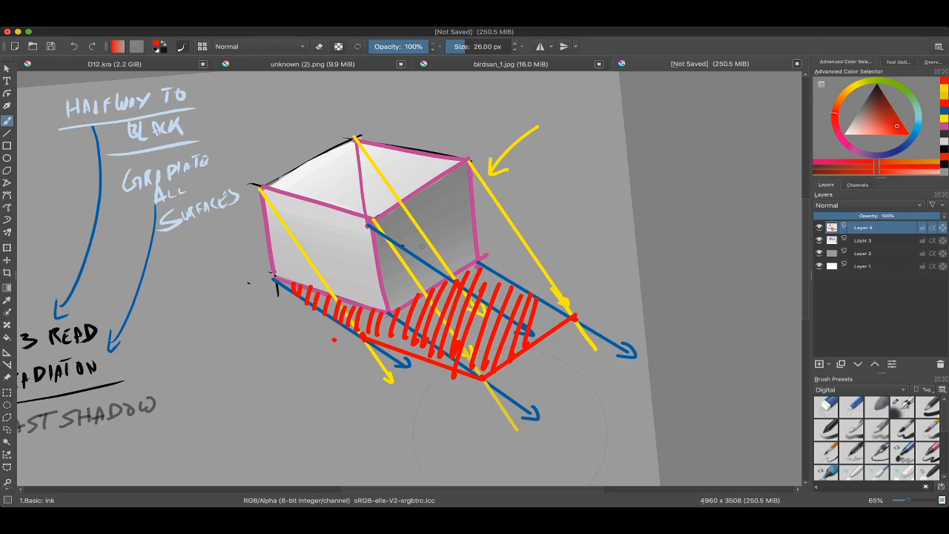
pyautogui.moveTo(422, 245)
pyautogui.keyDown('ctrl'); pyautogui.mouseDown()
pyautogui.moveTo(422, 256)
pyautogui.moveTo(416, 243)
pyautogui.mouseUp(); pyautogui.keyUp('ctrl')
pyautogui.moveTo(535, 243)
pyautogui.mouseDown()
pyautogui.moveTo(496, 330)
pyautogui.moveTo(486, 248)
pyautogui.mouseUp()
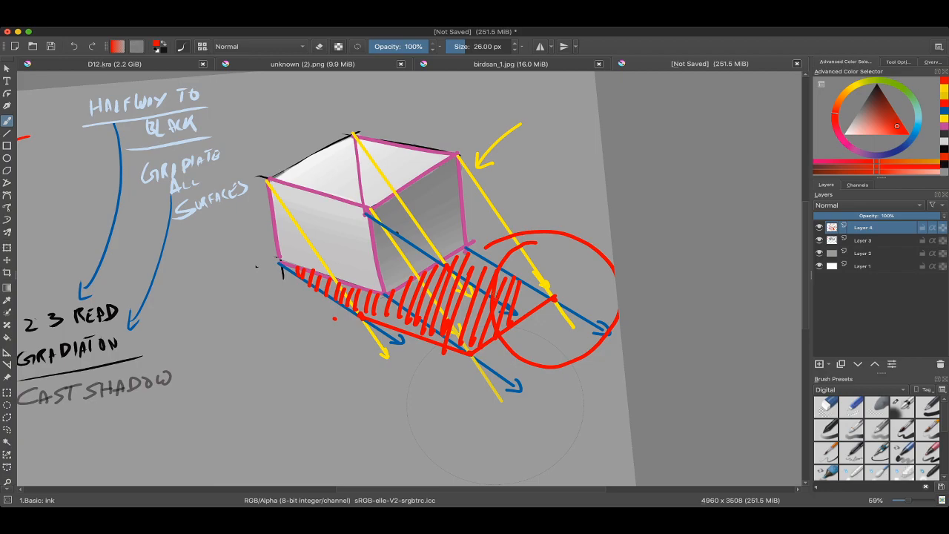
pyautogui.scroll(-3, 496, 404)
pyautogui.press('super+z')
pyautogui.press('super+z')
pyautogui.press('super+z')
pyautogui.press('super+z')
pyautogui.press('super+z')
pyautogui.press('super+z')
pyautogui.press('super+z')
pyautogui.press('super+z')
# Step: Step back through the red hatching strokes with undo and restore them with redo
pyautogui.press('super+z')
pyautogui.press('super+z')
pyautogui.press('super+z')
pyautogui.press('super+z')
pyautogui.press('super+z')
pyautogui.press('super+z')
pyautogui.press('super+z')
pyautogui.press('super+z')
pyautogui.press('super+z')
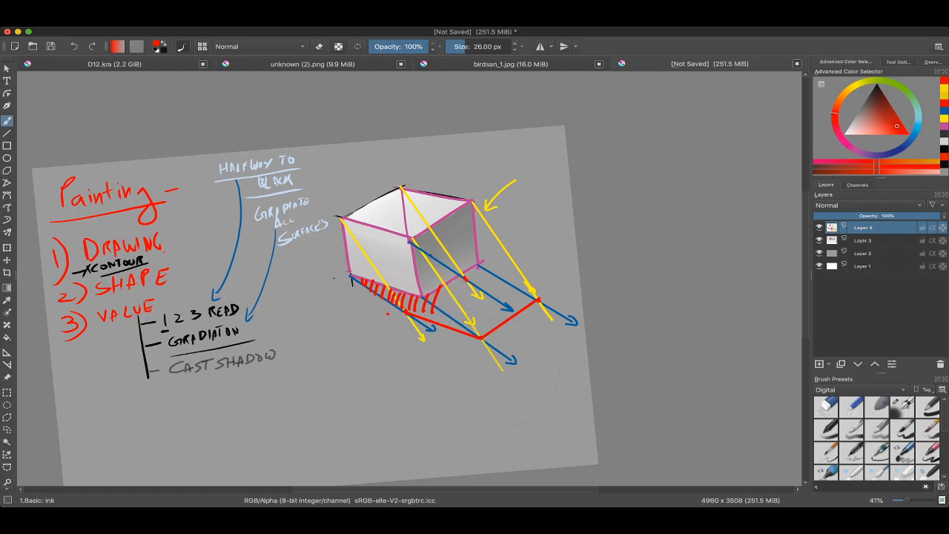
pyautogui.press('super+z')
pyautogui.press('super+z')
pyautogui.press('super+z')
pyautogui.press('super+shift+z')
pyautogui.press('super+shift+z')
pyautogui.press('super+shift+z')
pyautogui.press('super+shift+z')
pyautogui.press('super+shift+z')
pyautogui.press('super+shift+z')
pyautogui.press('super+shift+z')
pyautogui.press('super+shift+z')
pyautogui.press('super+shift+z')
pyautogui.press('super+shift+z')
pyautogui.press('super+shift+z')
pyautogui.press('super+shift+z')
pyautogui.press('super+shift+z')
pyautogui.press('super+shift+z')
pyautogui.press('super+shift+z')
pyautogui.press('super+shift+z')
pyautogui.press('super+shift+z')
pyautogui.press('super+shift+z')
pyautogui.press('super+shift+z')
pyautogui.press('super+shift+z')
pyautogui.press('super+shift+z')
pyautogui.press('super+shift+z')
pyautogui.press('super+shift+z')
pyautogui.press('super+shift+z')
pyautogui.press('super+shift+z')
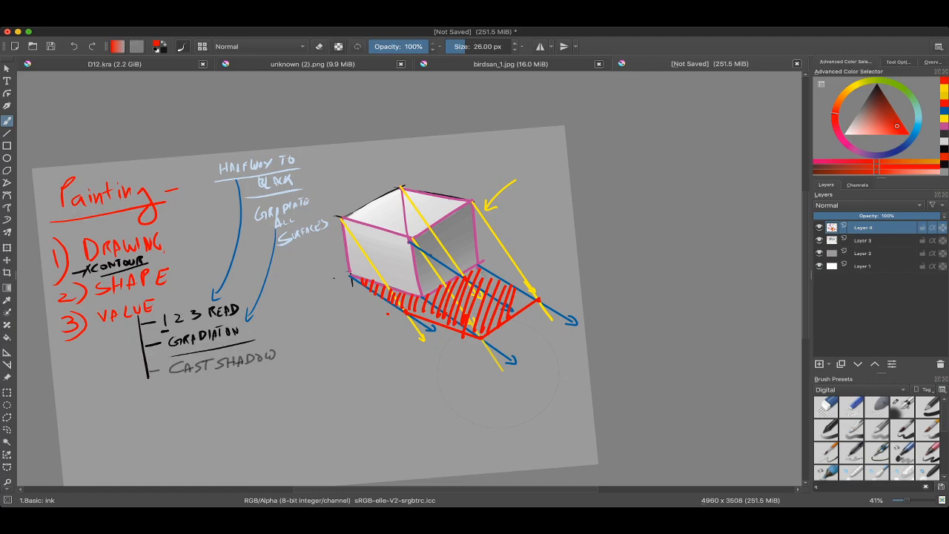
pyautogui.scroll(1, 498, 367)
pyautogui.moveTo(499, 367)
pyautogui.mouseDown()
pyautogui.moveTo(470, 342)
pyautogui.moveTo(498, 399)
pyautogui.mouseUp()
pyautogui.scroll(2, 470, 341)
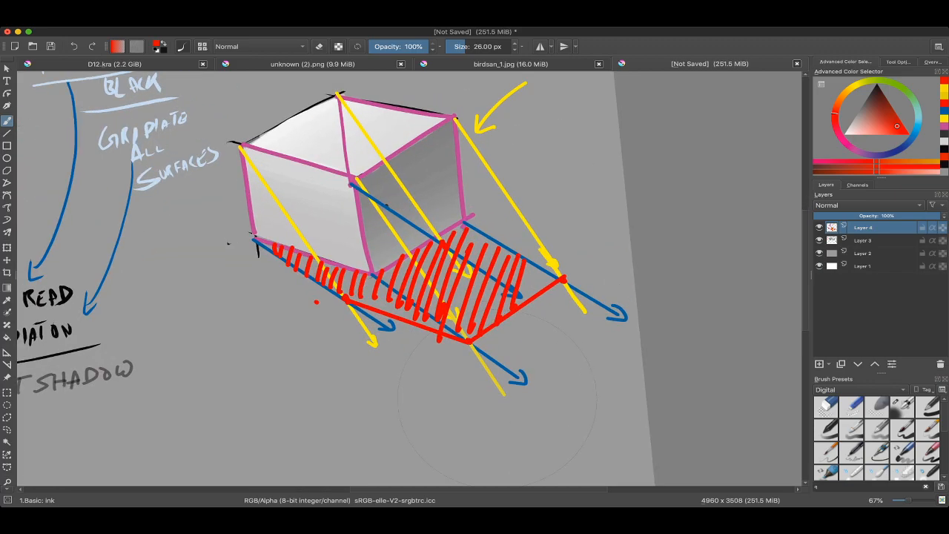
pyautogui.scroll(-2, 498, 399)
pyautogui.scroll(1, 474, 374)
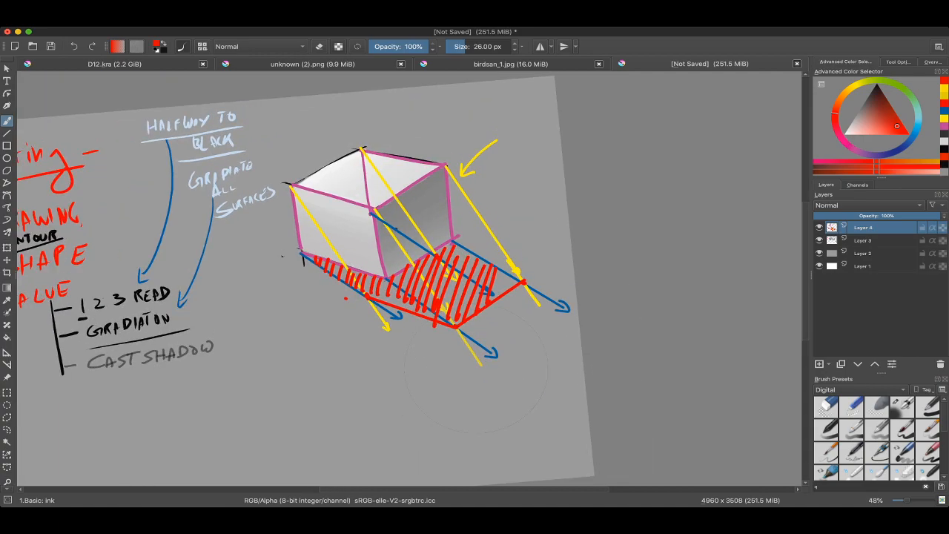
pyautogui.scroll(-2, 475, 378)
pyautogui.scroll(4, 490, 393)
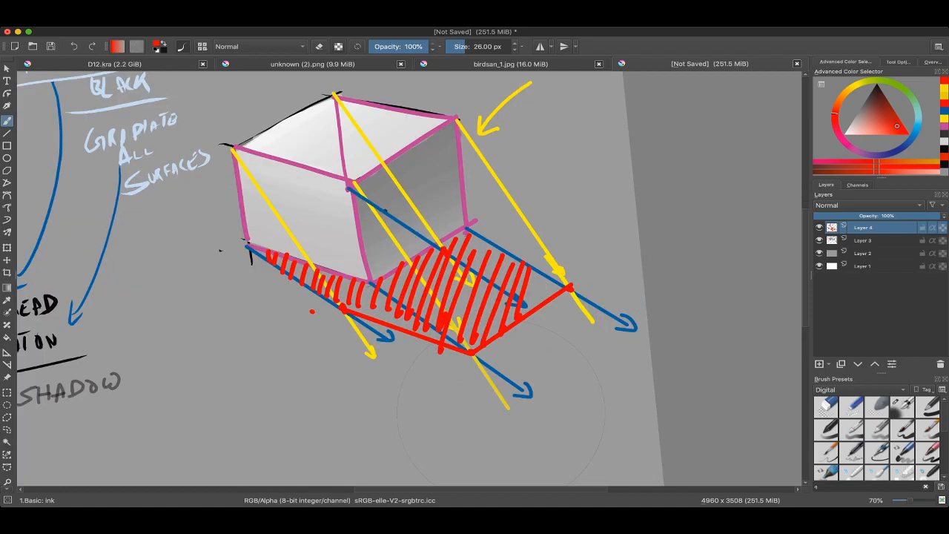
# Step: Undo the red hatching across the shadow area, keeping the red outline and crossing dots
pyautogui.hotkey('ctrl', 'z')
pyautogui.hotkey('ctrl', 'z')
pyautogui.hotkey('ctrl', 'z')
pyautogui.hotkey('ctrl', 'z')
pyautogui.hotkey('ctrl', 'z')
pyautogui.hotkey('ctrl', 'z')
pyautogui.hotkey('ctrl', 'z')
pyautogui.hotkey('ctrl', 'z')
pyautogui.hotkey('ctrl', 'z')
pyautogui.hotkey('ctrl', 'z')
pyautogui.hotkey('ctrl', 'z')
pyautogui.hotkey('ctrl', 'z')
pyautogui.hotkey('ctrl', 'z')
pyautogui.hotkey('ctrl', 'z')
pyautogui.hotkey('ctrl', 'z')
pyautogui.hotkey('ctrl', 'z')
pyautogui.hotkey('ctrl', 'z')
pyautogui.hotkey('ctrl', 'z')
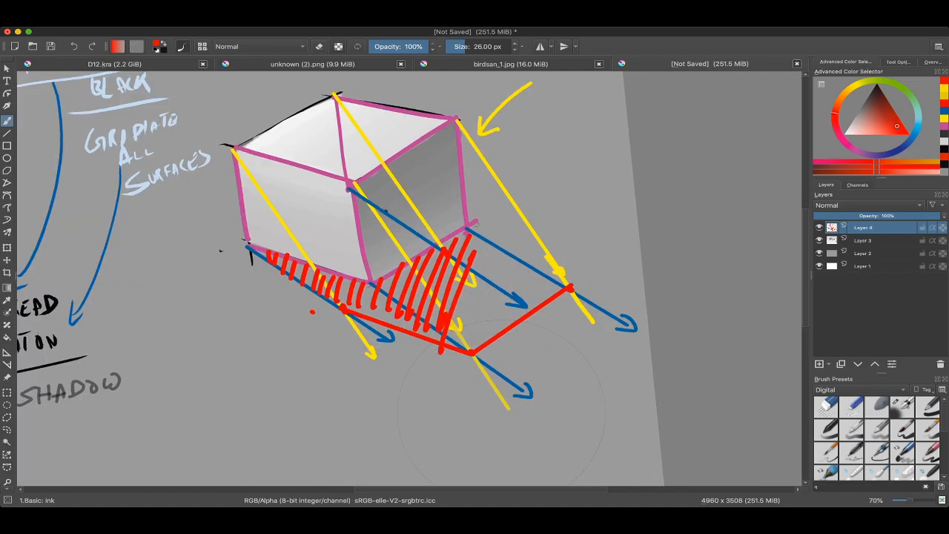
pyautogui.hotkey('ctrl', 'z')
pyautogui.hotkey('ctrl', 'z')
pyautogui.hotkey('ctrl', 'z')
pyautogui.hotkey('ctrl', 'z')
pyautogui.hotkey('ctrl', 'z')
pyautogui.hotkey('ctrl', 'z')
pyautogui.hotkey('ctrl', 'z')
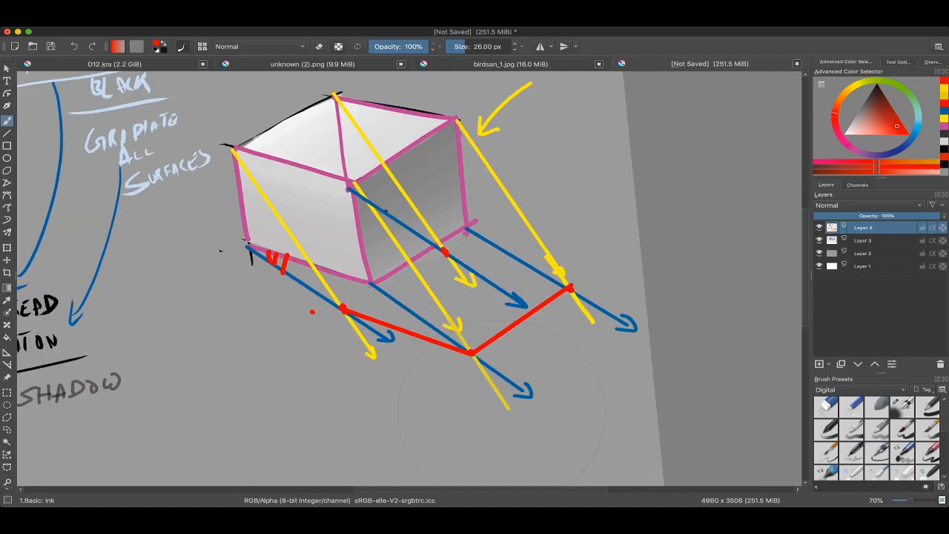
# Step: Add a new layer and make a polygonal selection of the cast shadow along the cube's base and the red outline
pyautogui.press('Insert')
pyautogui.hotkey('shift', 'space')
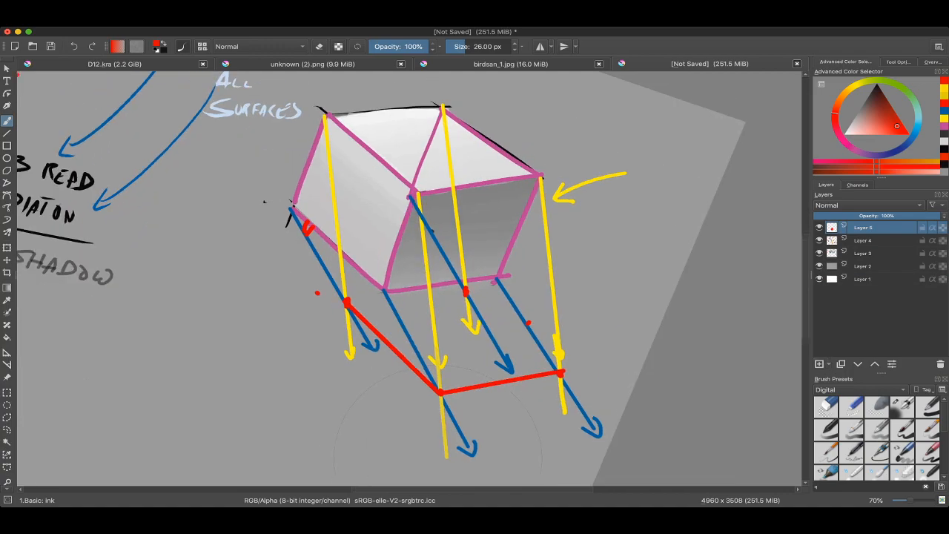
pyautogui.press('l')
pyautogui.press('b')
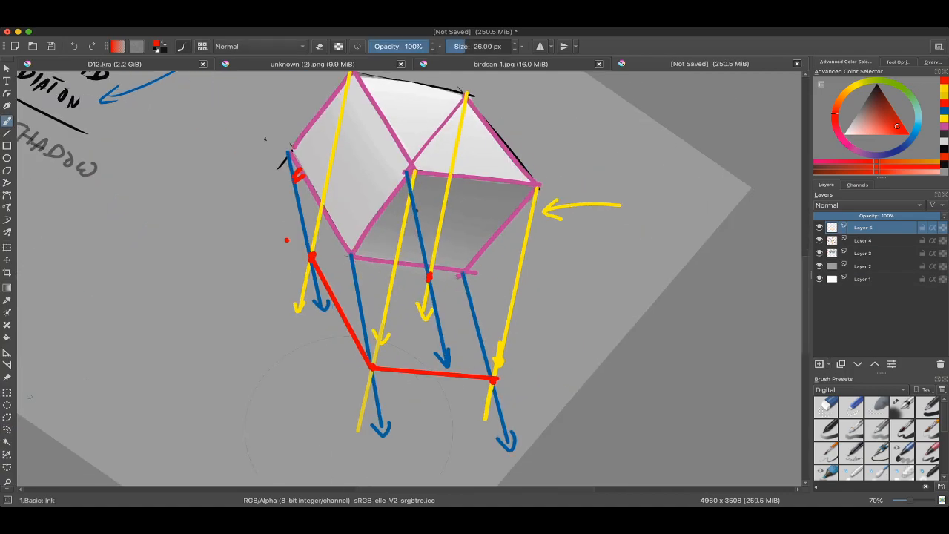
pyautogui.press('l')
pyautogui.scroll(3, 293, 157)
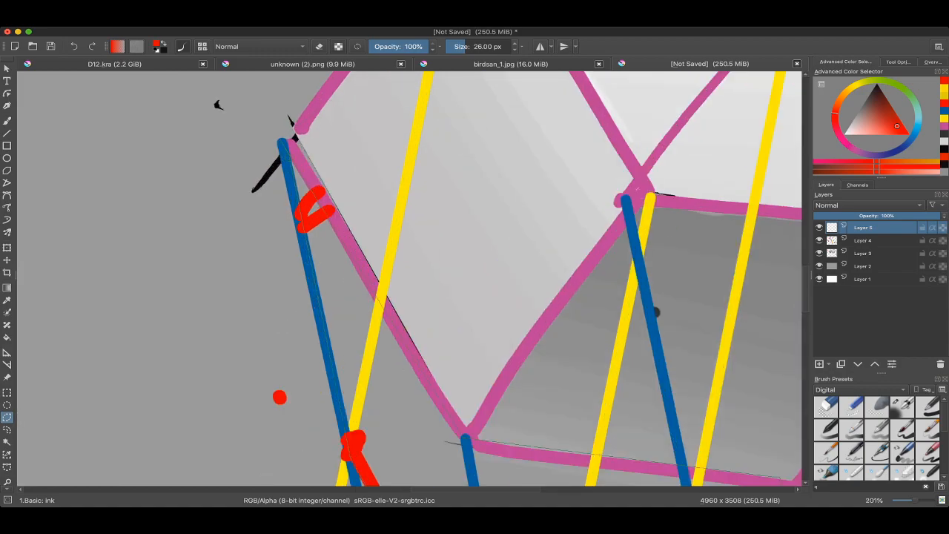
pyautogui.click(284, 144)
pyautogui.scroll(-6, 285, 157)
pyautogui.scroll(3, 297, 174)
pyautogui.press('b')
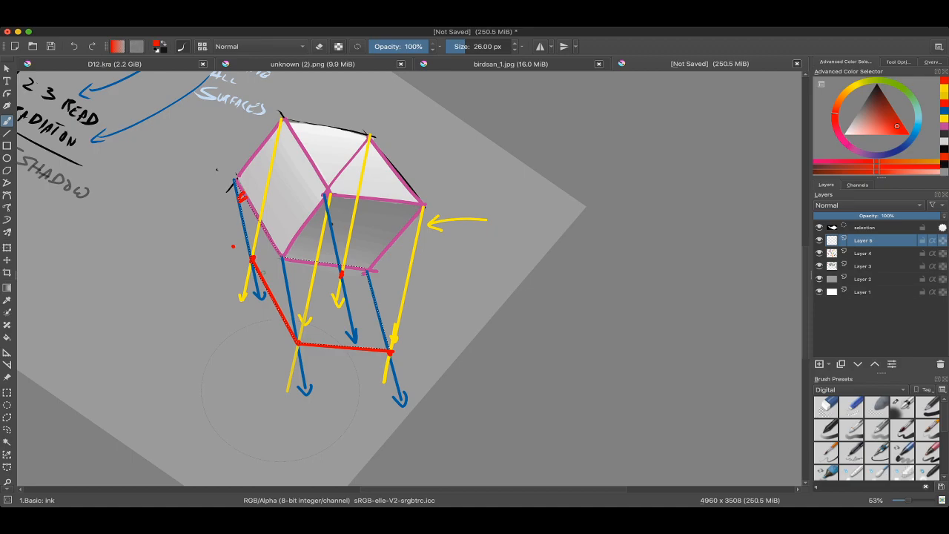
# Step: Fill the selected cast shadow area with dark grey using a brush enlarged to 583.64 px
pyautogui.keyDown('ctrl'); pyautogui.click(204, 261); pyautogui.keyUp('ctrl')
pyautogui.press('4')
pyautogui.press('k')
pyautogui.press('k')
pyautogui.press('k')
pyautogui.press('k')
pyautogui.moveTo(271, 315)
pyautogui.mouseDown()
pyautogui.moveTo(415, 330)
pyautogui.moveTo(325, 382)
pyautogui.moveTo(233, 259)
pyautogui.mouseUp()
pyautogui.keyDown('ctrl'); pyautogui.click(439, 269); pyautogui.keyUp('ctrl')
pyautogui.click(884, 107)
pyautogui.moveTo(885, 107); pyautogui.dragTo(864, 102)
pyautogui.moveTo(353, 359)
pyautogui.mouseDown()
pyautogui.moveTo(346, 377)
pyautogui.moveTo(225, 241)
pyautogui.mouseUp()
# Step: Deselect the shadow, hide Layer 4 with the construction lines and reset the canvas rotation
pyautogui.hotkey('ctrl', 'shift', 'a')
pyautogui.moveTo(314, 265)
pyautogui.mouseDown()
pyautogui.moveTo(322, 317)
pyautogui.moveTo(348, 277)
pyautogui.mouseUp()
pyautogui.click(820, 240)
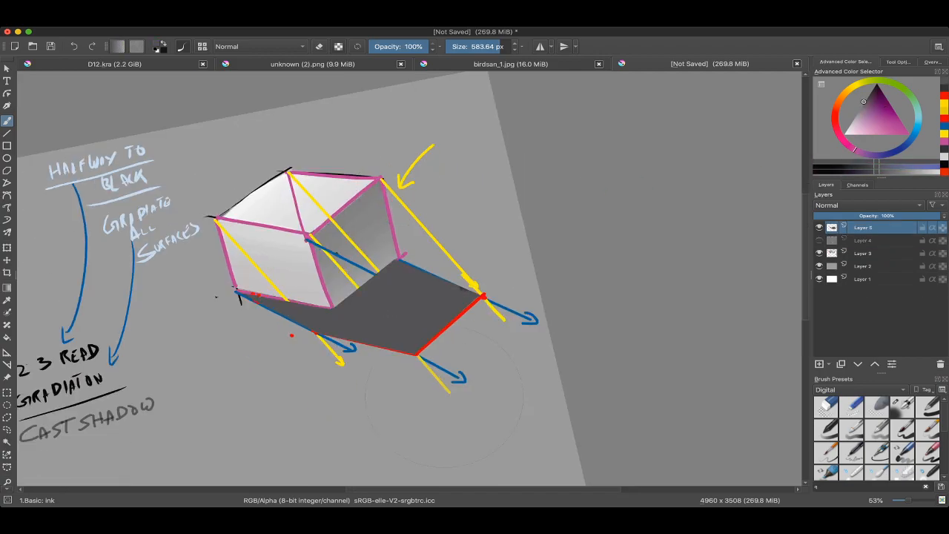
pyautogui.scroll(-3, 445, 397)
pyautogui.press('5')
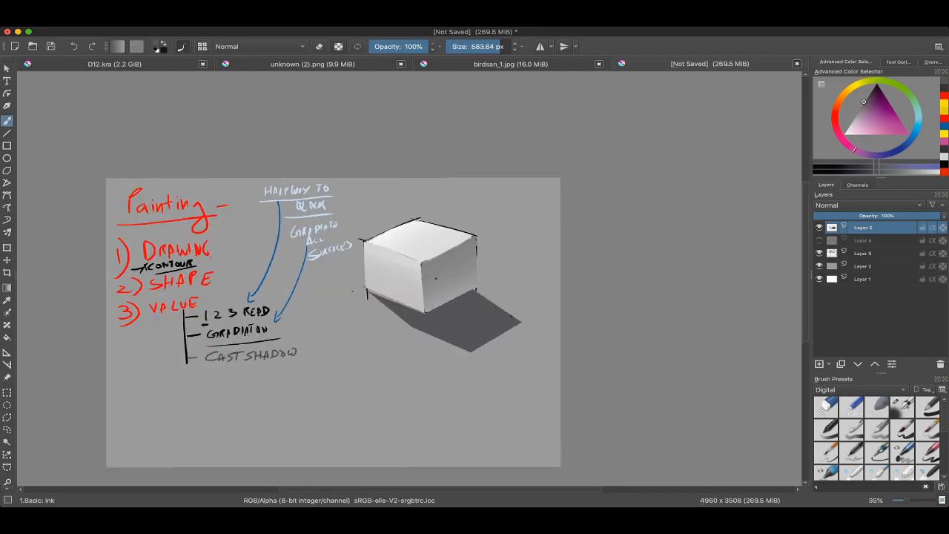
# Step: Examine the shaded cube with its cast shadow up close and within the whole page of notes
pyautogui.scroll(-1, 548, 259)
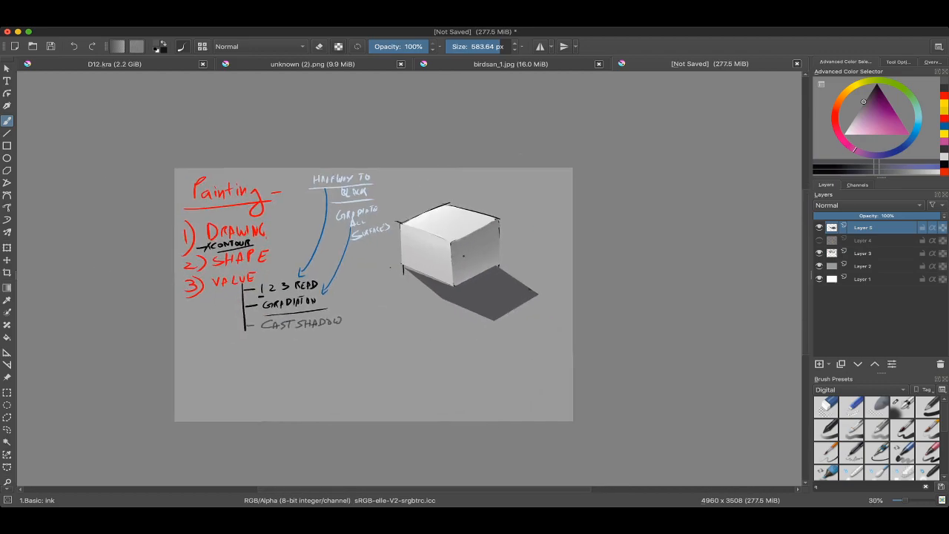
pyautogui.scroll(2, 548, 259)
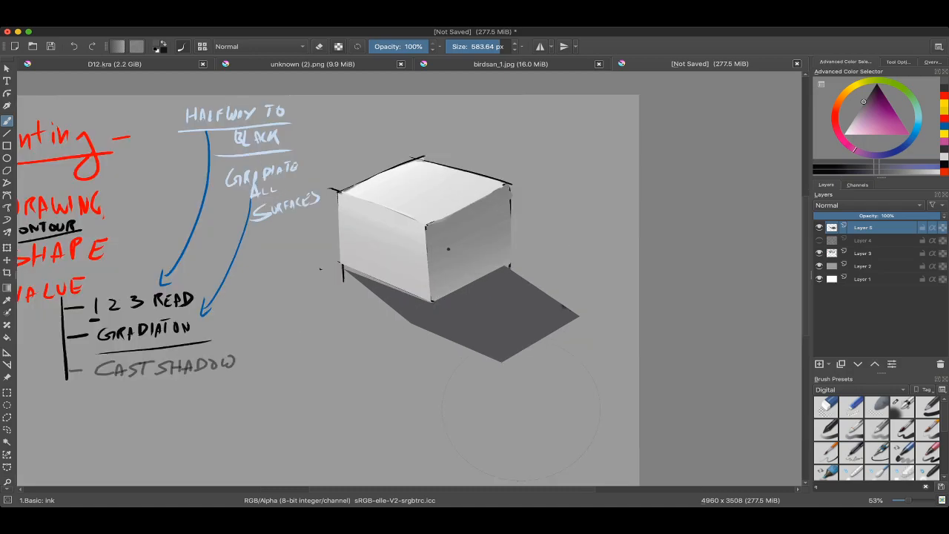
pyautogui.scroll(2, 520, 437)
pyautogui.scroll(-3, 519, 438)
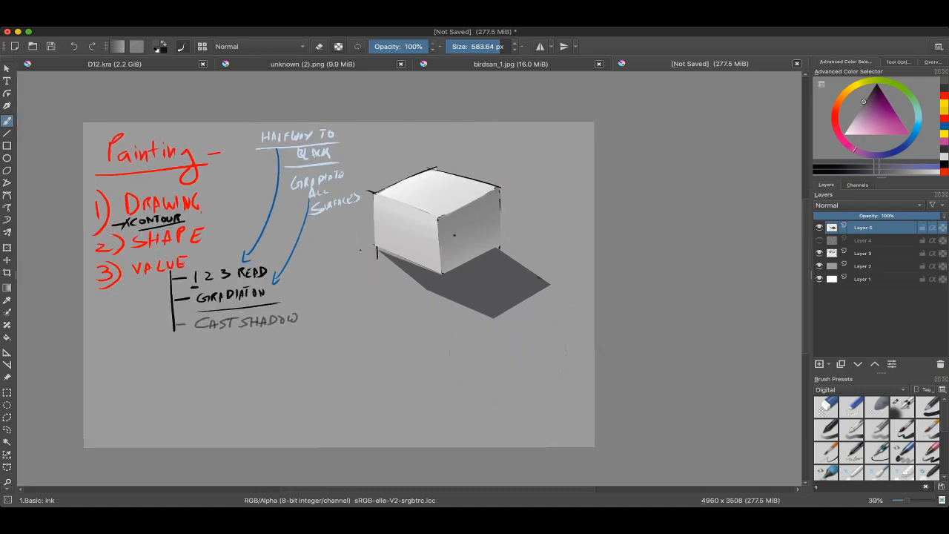
pyautogui.scroll(4, 518, 437)
pyautogui.scroll(-2, 419, 244)
pyautogui.hscroll(3, 409, 278)
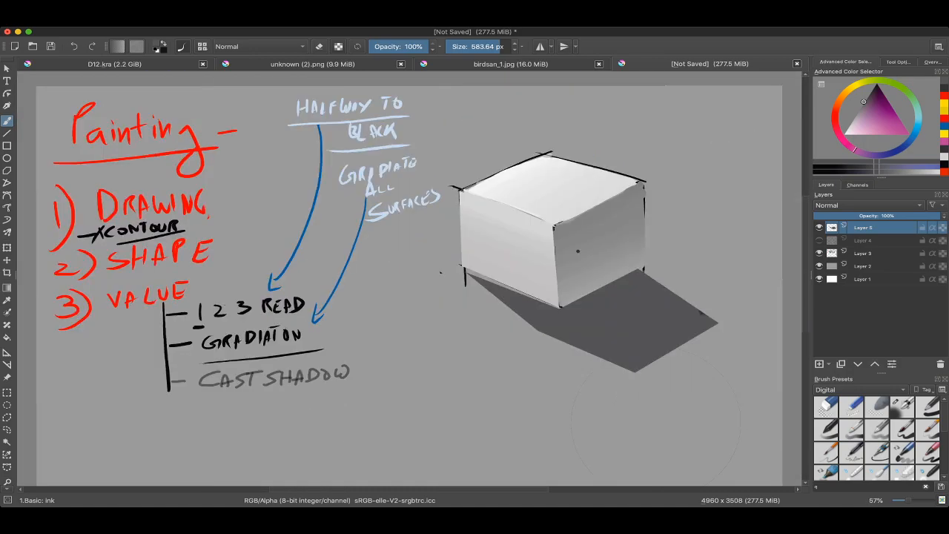
pyautogui.scroll(2, 480, 282)
# Step: Sample the grey of the cube's shaded face and the cast shadow's dark grey to compare their values
pyautogui.keyDown('ctrl'); pyautogui.click(608, 244); pyautogui.keyUp('ctrl')
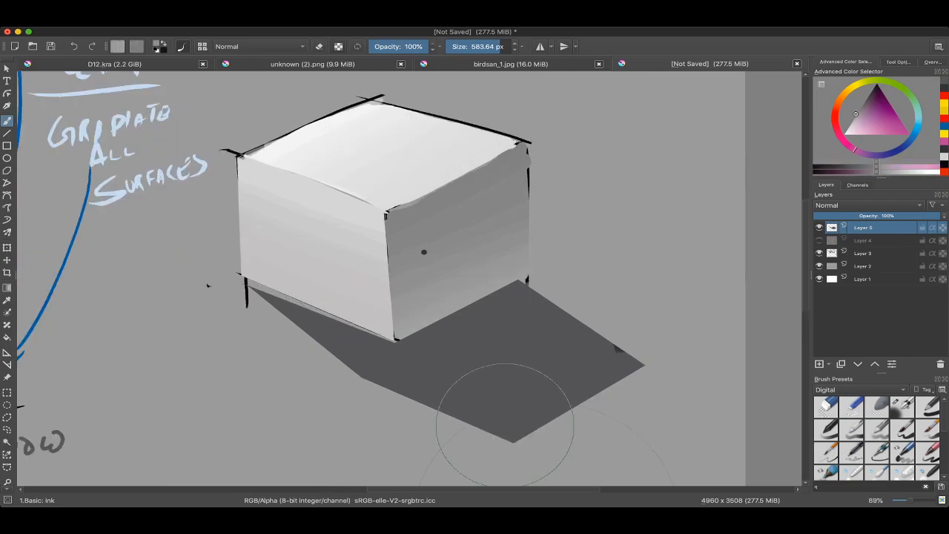
pyautogui.press('super+Tab')
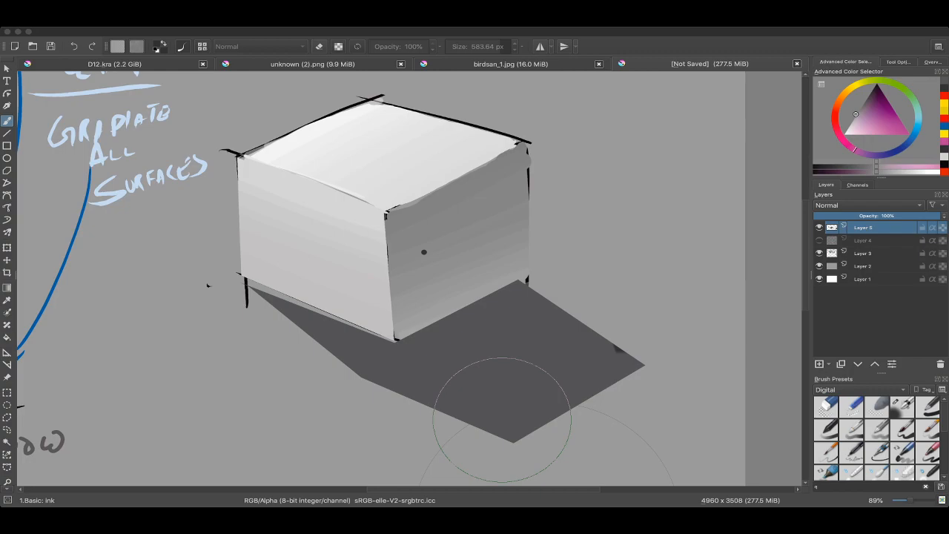
pyautogui.click(502, 420)
pyautogui.keyDown('ctrl'); pyautogui.click(523, 322); pyautogui.keyUp('ctrl')
pyautogui.scroll(-1, 522, 323)
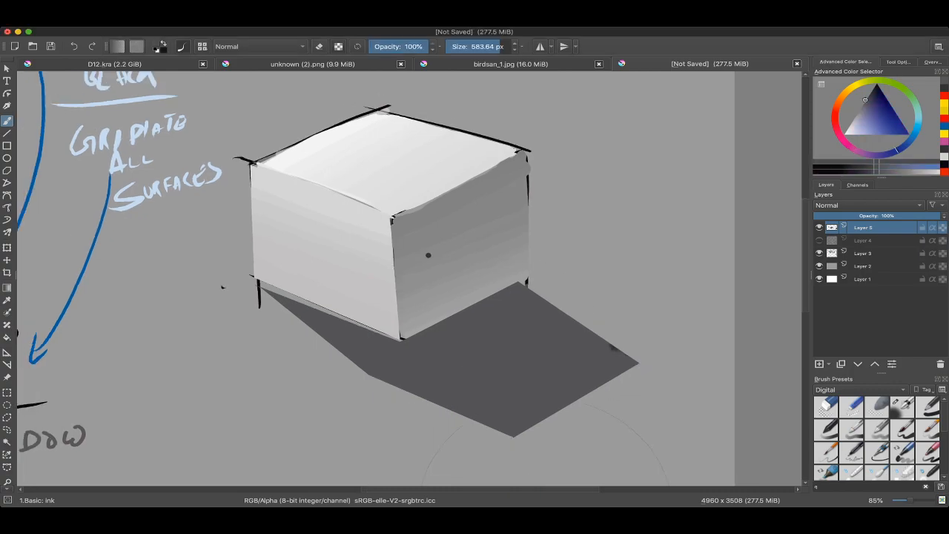
pyautogui.scroll(-2, 531, 233)
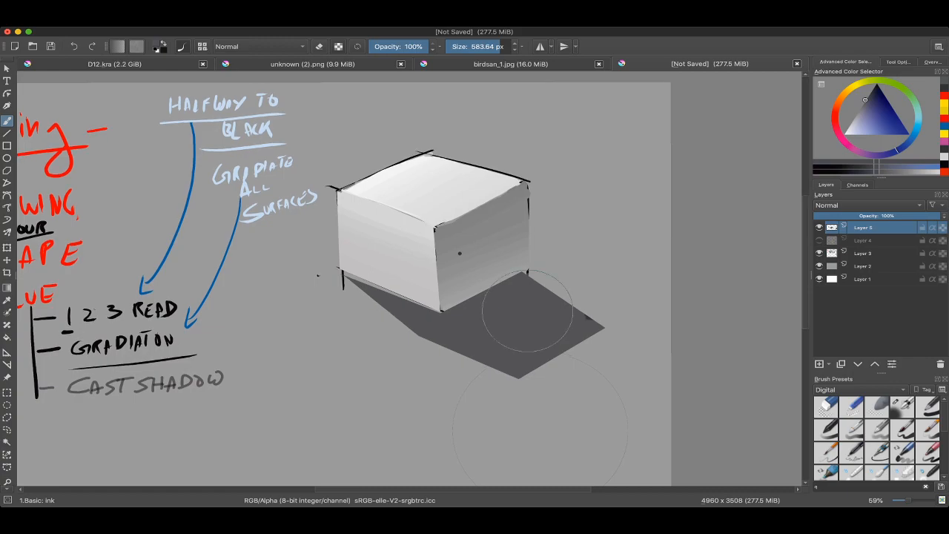
pyautogui.press('super+Tab')
pyautogui.scroll(-2, 461, 292)
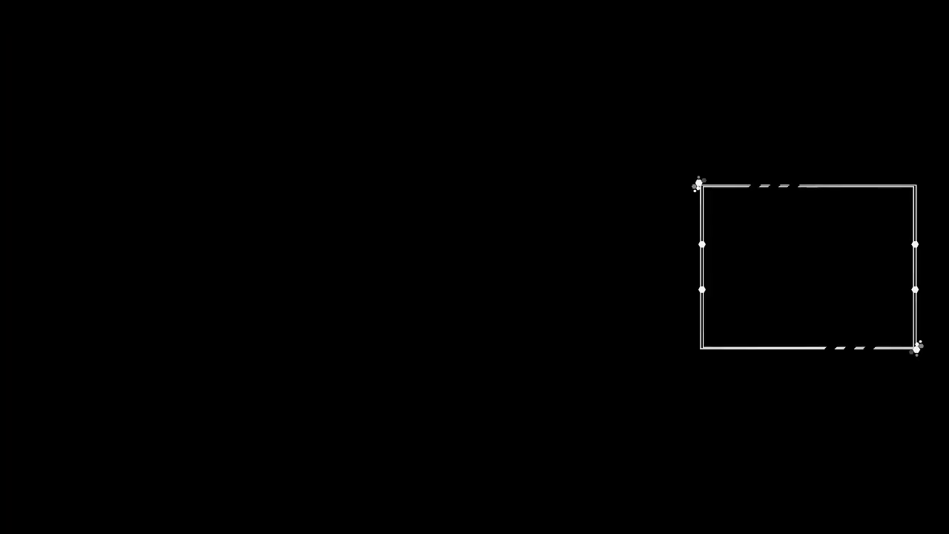
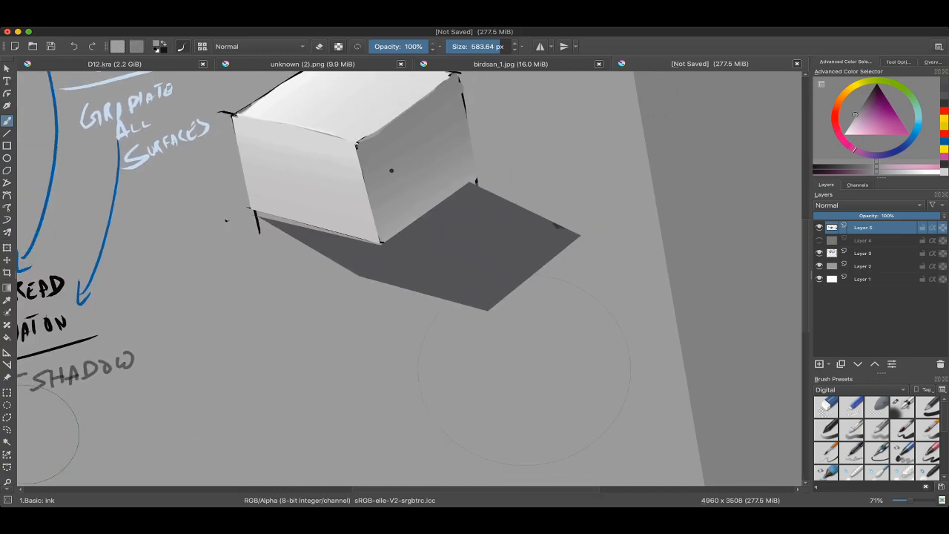
# Step: Select the dark grey cast shadow area by colour and pick the Airbrush Soft brush, enlarged to about 860 px
pyautogui.click(7, 442)
pyautogui.click(453, 256)
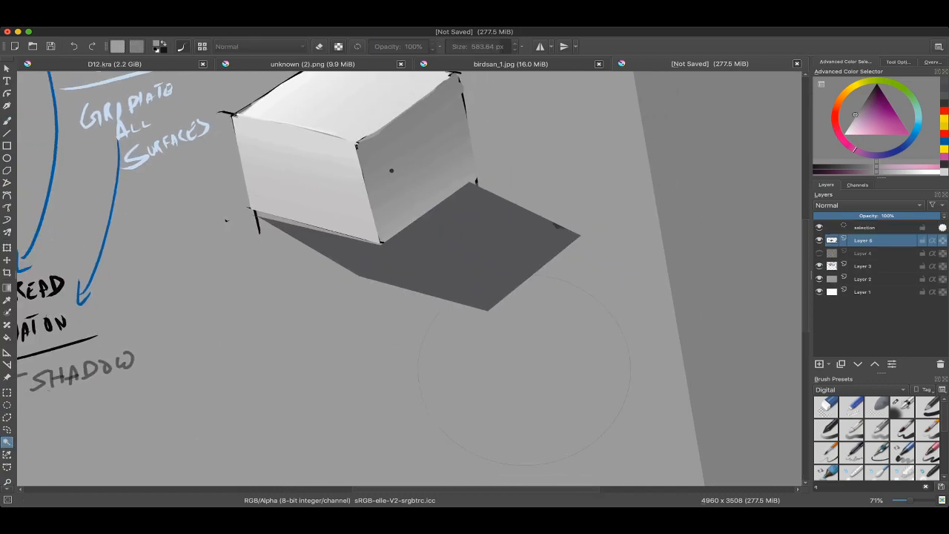
pyautogui.press('b')
pyautogui.rightClick(391, 256)
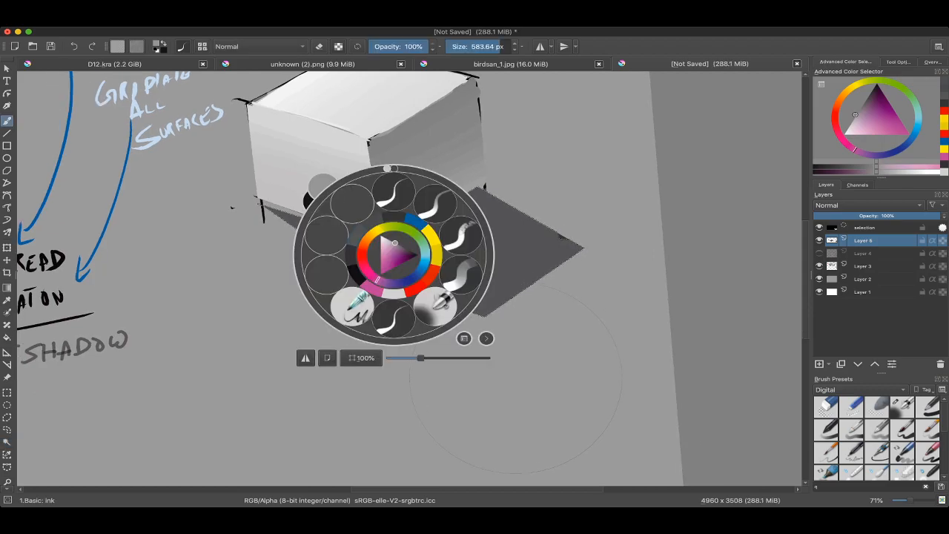
pyautogui.click(436, 306)
pyautogui.press('e')
pyautogui.keyDown('ctrl'); pyautogui.click(439, 318); pyautogui.keyUp('ctrl')
pyautogui.moveTo(400, 336); pyautogui.dragTo(499, 335)
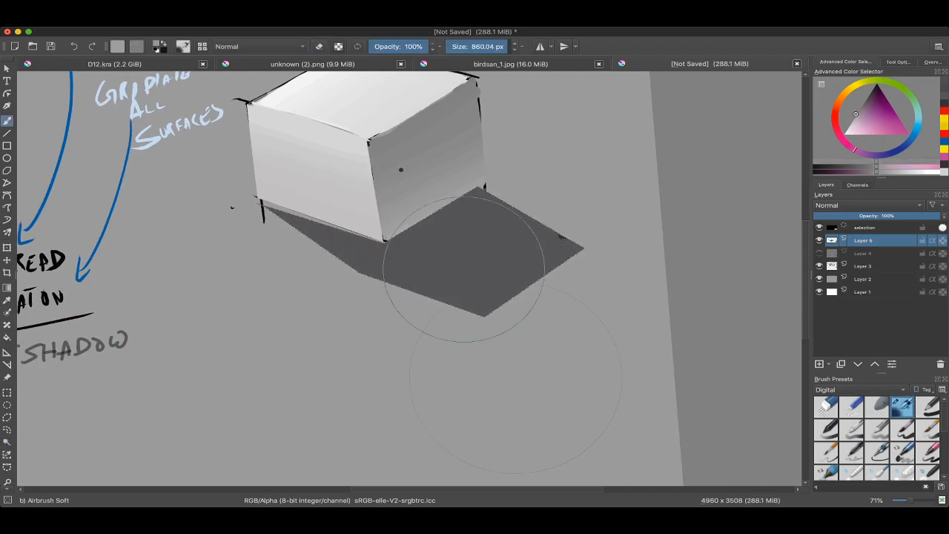
# Step: Airbrush a darker gradient into the selected cast shadow where it meets the cube, and clear the selection
pyautogui.moveTo(465, 261); pyautogui.dragTo(495, 296)
pyautogui.keyDown('ctrl'); pyautogui.click(482, 275); pyautogui.keyUp('ctrl')
pyautogui.press('k')
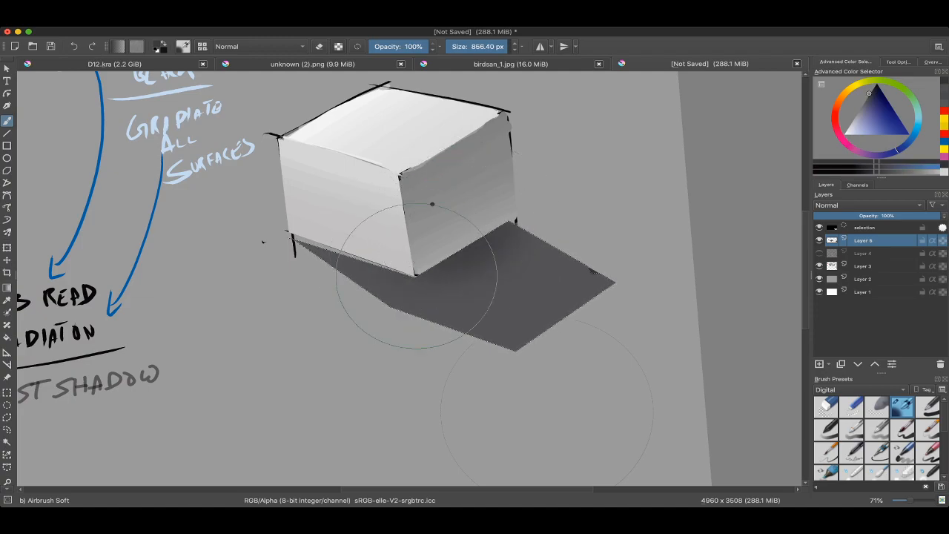
pyautogui.press(']')
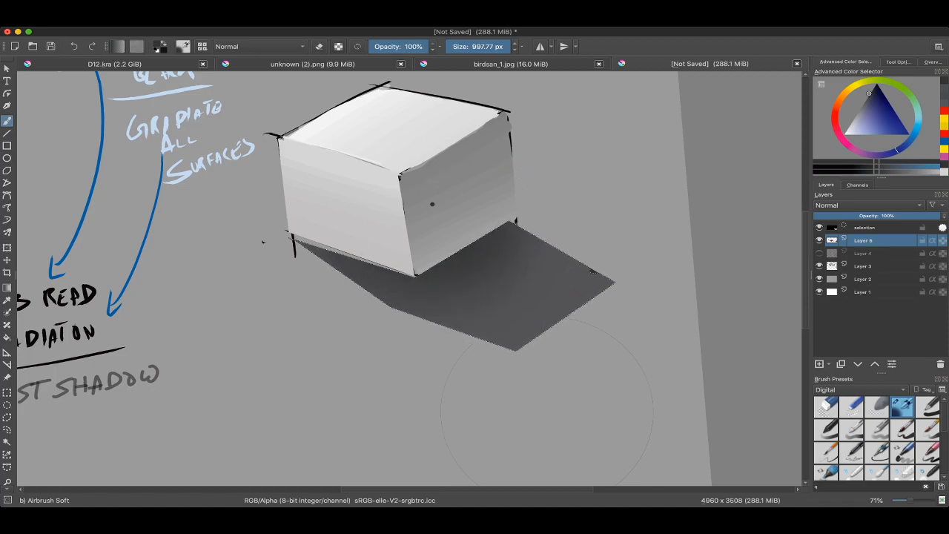
pyautogui.press('super+shift+a')
pyautogui.moveTo(548, 412); pyautogui.dragTo(547, 437)
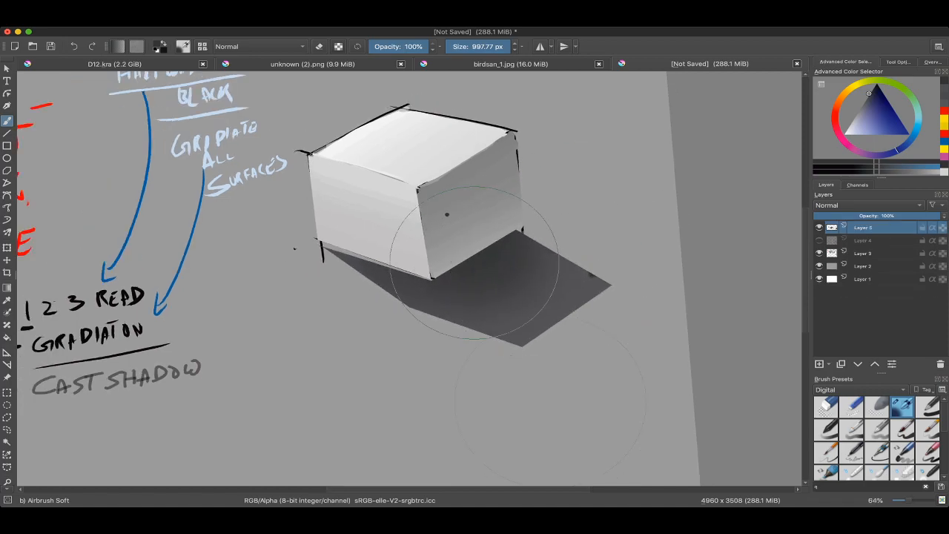
pyautogui.moveTo(504, 291); pyautogui.dragTo(515, 341)
pyautogui.moveTo(544, 371); pyautogui.dragTo(487, 348)
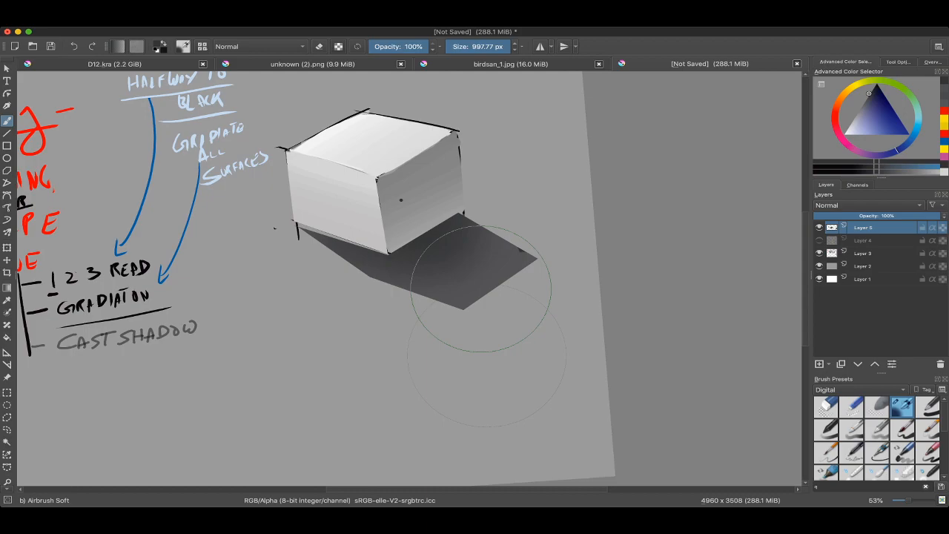
pyautogui.moveTo(490, 268)
pyautogui.mouseDown()
pyautogui.moveTo(483, 411)
pyautogui.moveTo(491, 364)
pyautogui.moveTo(520, 361)
pyautogui.mouseUp()
# Step: Draw a freehand selection around the outer part of the cast shadow, leaving out the area nearest the cube
pyautogui.press('l')
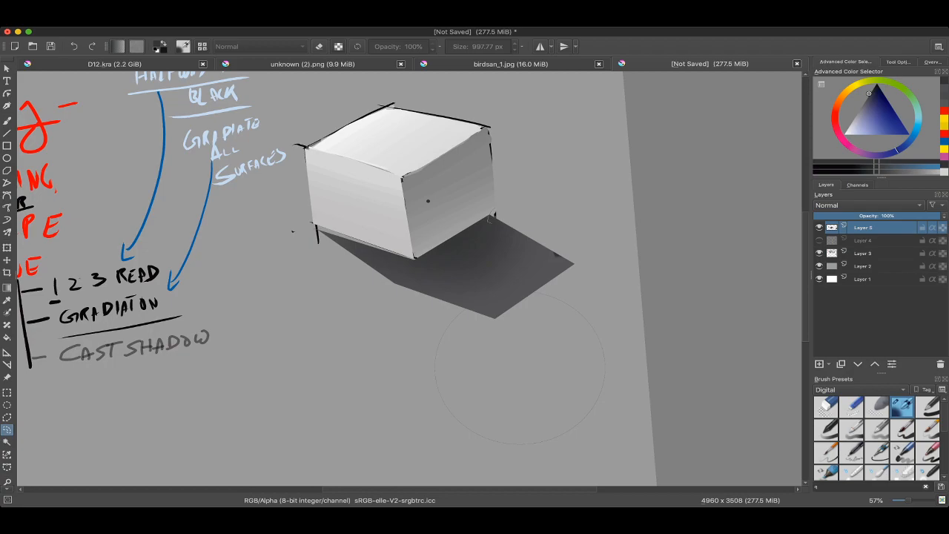
pyautogui.moveTo(579, 334)
pyautogui.mouseDown()
pyautogui.moveTo(520, 347)
pyautogui.moveTo(371, 299)
pyautogui.mouseUp()
pyautogui.moveTo(488, 221); pyautogui.dragTo(488, 221)
pyautogui.hotkey('ctrl', 'shift', 'a')
pyautogui.moveTo(339, 265)
pyautogui.mouseDown()
pyautogui.moveTo(315, 233)
pyautogui.moveTo(329, 214)
pyautogui.moveTo(314, 206)
pyautogui.mouseUp()
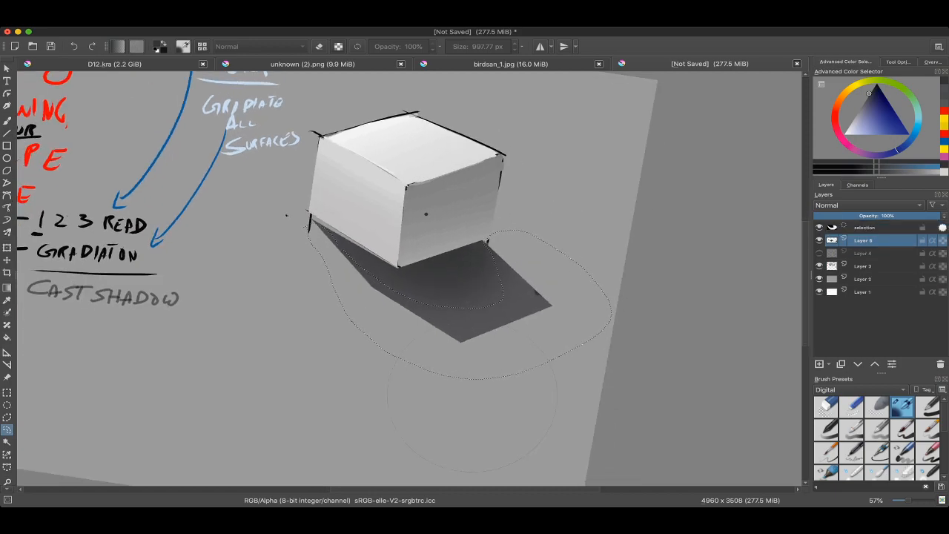
# Step: Blur the selected outer edges of the cast shadow and clear the selection
pyautogui.press('b')
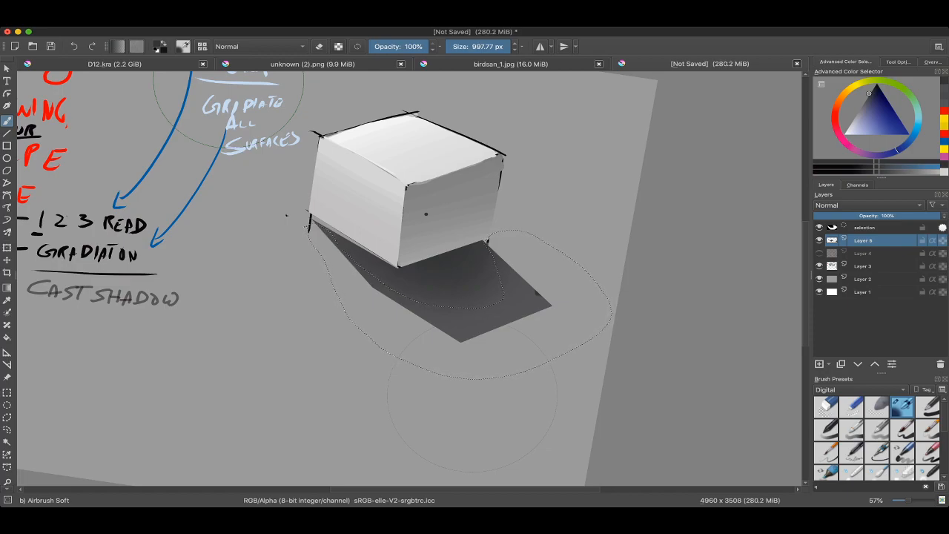
pyautogui.press('super+u')
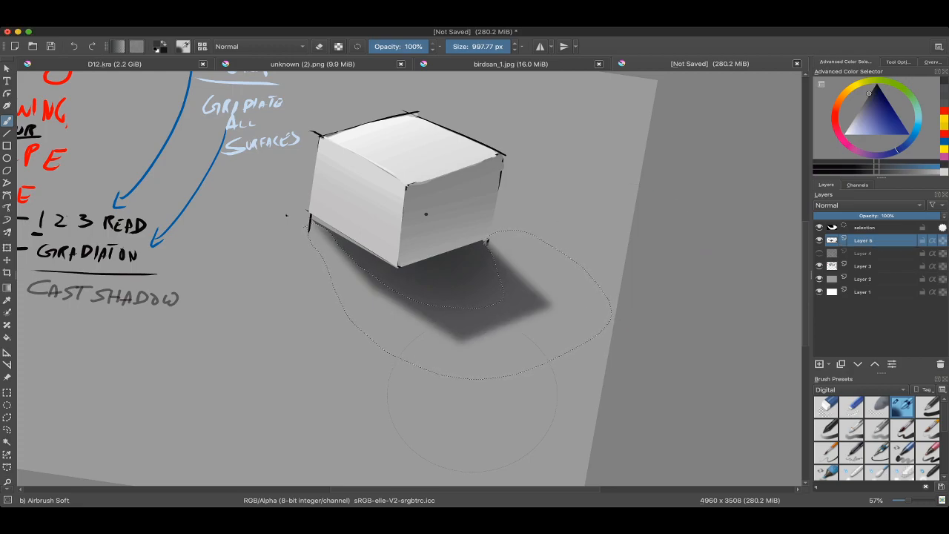
pyautogui.hotkey('ctrl', 'shift', 'a')
pyautogui.scroll(-1, 473, 396)
# Step: Darken the shadow along the cube's front-left base edge with the Basic: round-hard 2 brush at 50% opacity and 29.78 px
pyautogui.rightClick(455, 275)
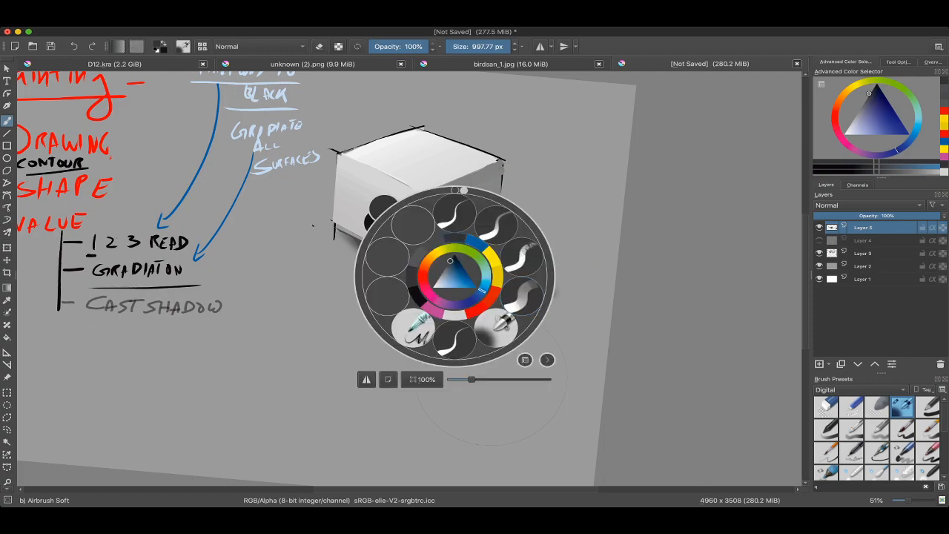
pyautogui.click(517, 223)
pyautogui.moveTo(560, 241); pyautogui.dragTo(566, 293)
pyautogui.keyDown('ctrl'); pyautogui.click(376, 228); pyautogui.keyUp('ctrl')
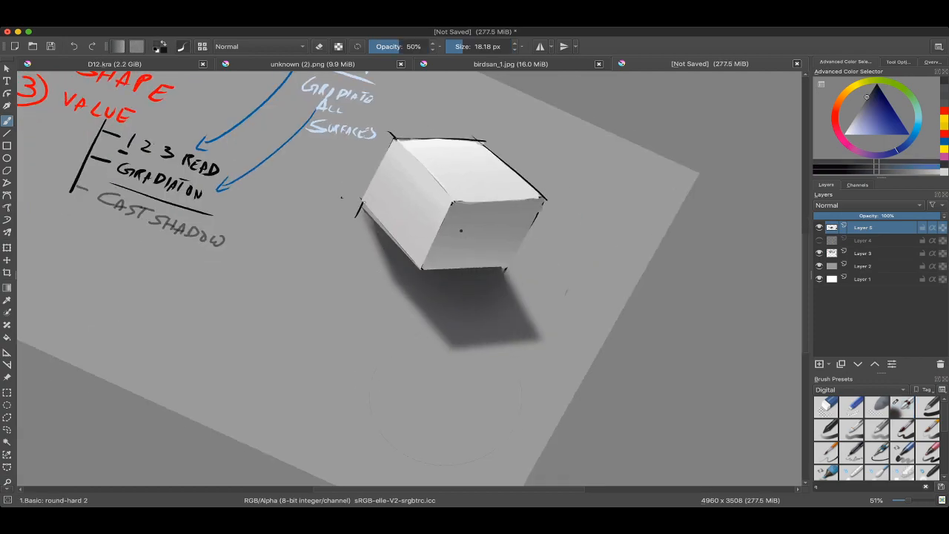
pyautogui.moveTo(382, 245)
pyautogui.mouseDown()
pyautogui.moveTo(369, 210)
pyautogui.moveTo(394, 258)
pyautogui.moveTo(368, 210)
pyautogui.mouseUp()
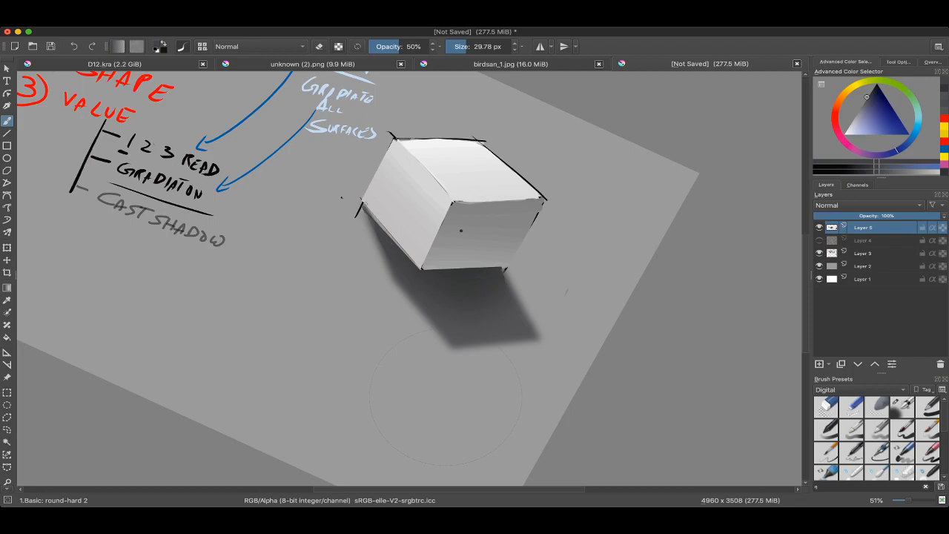
pyautogui.moveTo(410, 258)
pyautogui.mouseDown()
pyautogui.moveTo(368, 208)
pyautogui.moveTo(315, 232)
pyautogui.moveTo(303, 262)
pyautogui.moveTo(299, 252)
pyautogui.mouseUp()
# Step: Switch to the Basic: ink brush and touch up the dark contact shadow at the cube's base, undoing the last stroke
pyautogui.rightClick(291, 260)
pyautogui.click(290, 195)
pyautogui.keyDown('ctrl'); pyautogui.click(492, 211); pyautogui.keyUp('ctrl')
pyautogui.moveTo(393, 272)
pyautogui.mouseDown()
pyautogui.moveTo(460, 215)
pyautogui.moveTo(436, 215)
pyautogui.mouseUp()
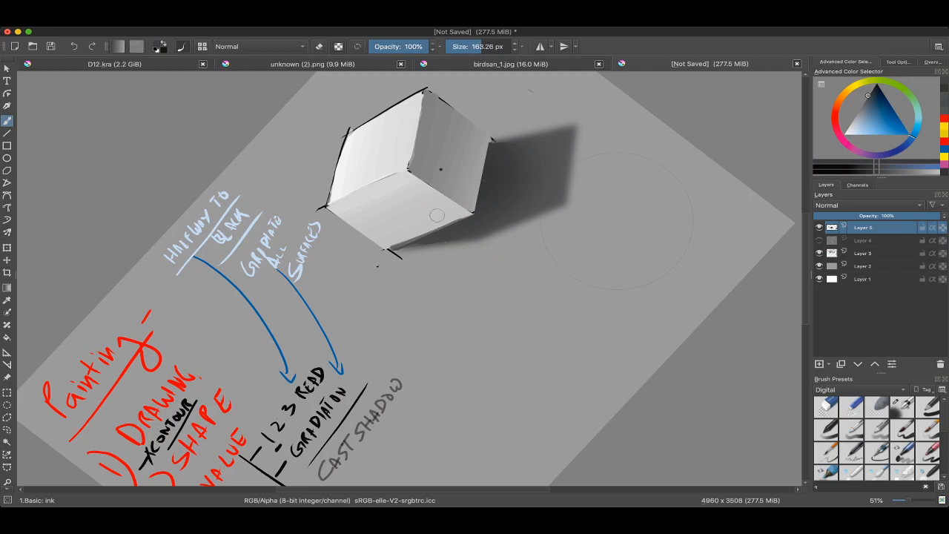
pyautogui.moveTo(387, 250)
pyautogui.mouseDown()
pyautogui.moveTo(444, 229)
pyautogui.moveTo(382, 252)
pyautogui.mouseUp()
pyautogui.moveTo(472, 217)
pyautogui.mouseDown()
pyautogui.moveTo(487, 239)
pyautogui.moveTo(456, 264)
pyautogui.mouseUp()
pyautogui.moveTo(463, 260)
pyautogui.mouseDown()
pyautogui.moveTo(454, 260)
pyautogui.moveTo(493, 208)
pyautogui.moveTo(493, 264)
pyautogui.moveTo(520, 331)
pyautogui.mouseUp()
pyautogui.hotkey('ctrl', 'z')
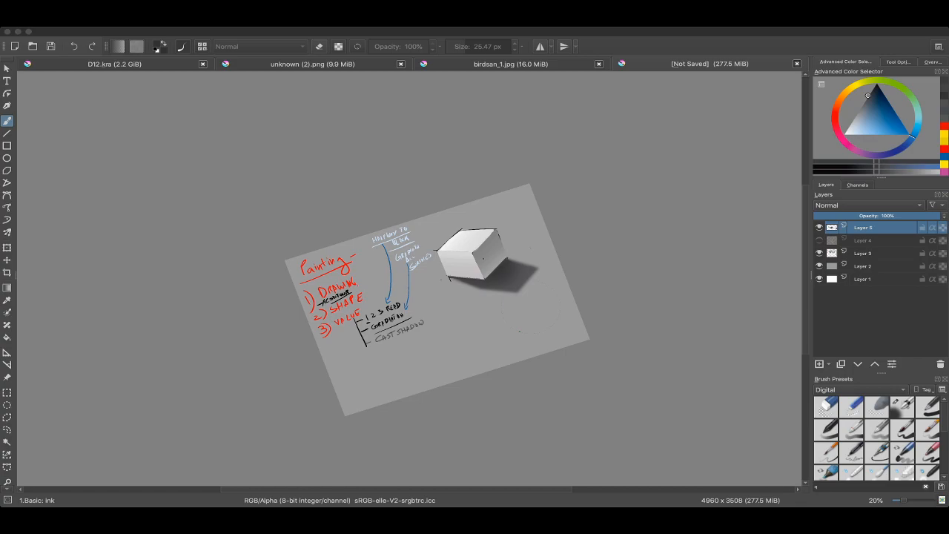
# Step: Examine the cube with its softened cast shadow alongside the written painting notes
pyautogui.moveTo(528, 285); pyautogui.dragTo(505, 239)
pyautogui.moveTo(458, 268); pyautogui.dragTo(606, 218)
pyautogui.scroll(4, 287, 288)
pyautogui.scroll(-4, 437, 263)
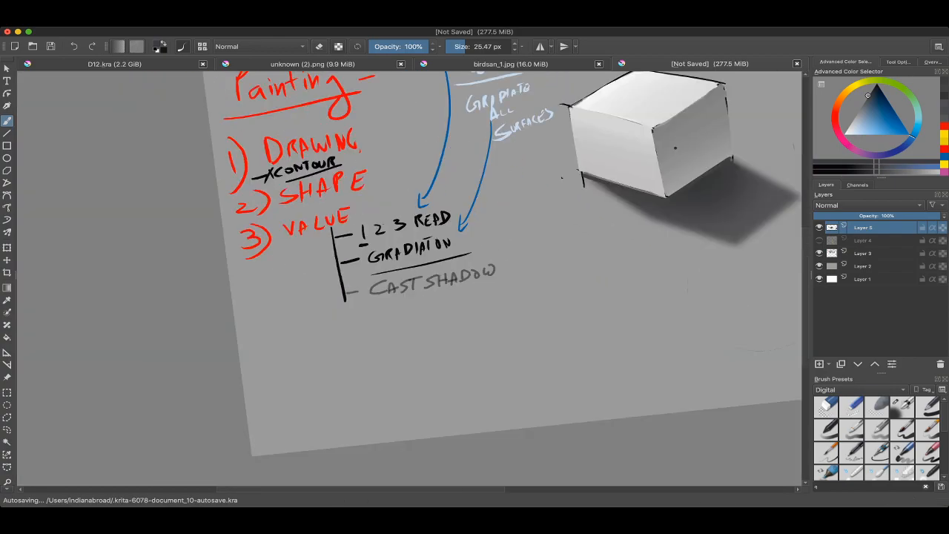
pyautogui.moveTo(512, 260); pyautogui.dragTo(421, 233)
pyautogui.scroll(-2, 494, 289)
pyautogui.scroll(5, 407, 272)
pyautogui.scroll(-2, 436, 244)
pyautogui.scroll(1, 435, 252)
pyautogui.scroll(-3, 415, 222)
# Step: Extend the VALUE bracket line below CAST SHADOW in black with a 21.13 px brush and add a fourth tick
pyautogui.rightClick(393, 244)
pyautogui.rightClick(394, 244)
pyautogui.scroll(3, 362, 312)
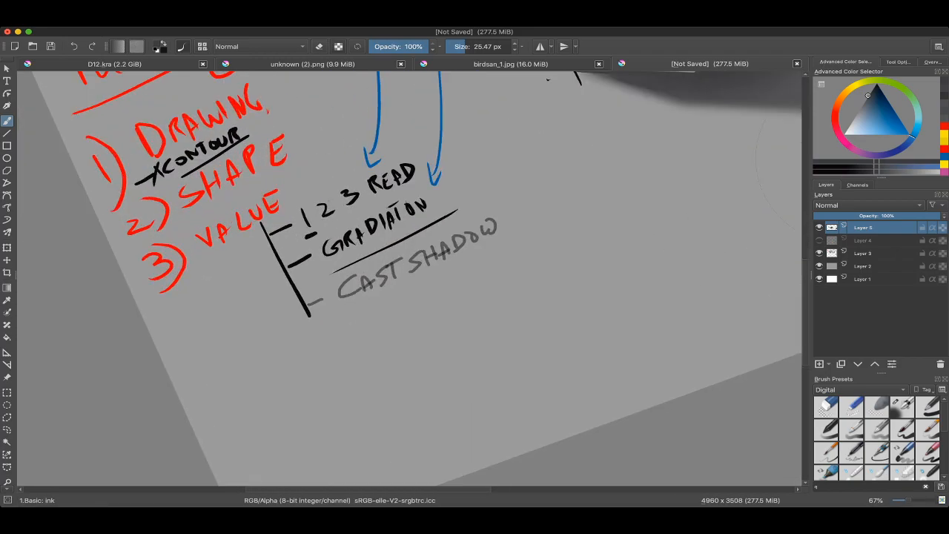
pyautogui.moveTo(307, 295)
pyautogui.mouseDown()
pyautogui.moveTo(328, 264)
pyautogui.moveTo(328, 283)
pyautogui.mouseUp()
pyautogui.keyDown('ctrl'); pyautogui.click(326, 278); pyautogui.keyUp('ctrl')
pyautogui.moveTo(327, 282); pyautogui.dragTo(353, 336)
pyautogui.press('super+z')
pyautogui.rightClick(324, 310)
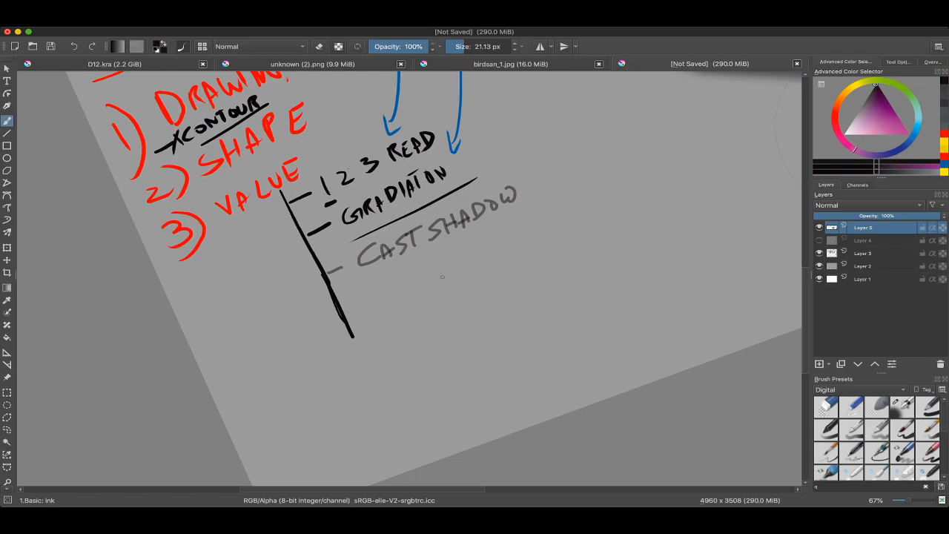
pyautogui.scroll(-2, 439, 287)
pyautogui.scroll(2, 379, 315)
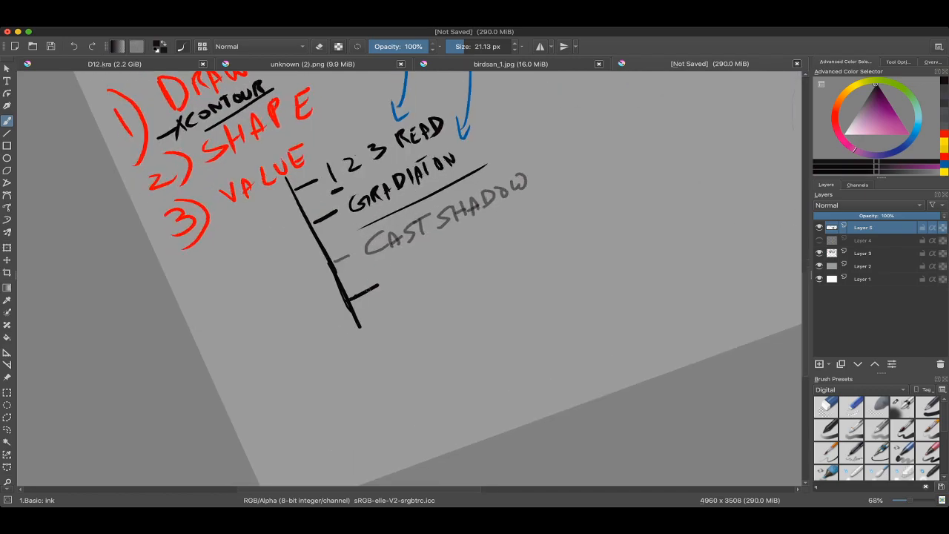
# Step: Handwrite EDGES in black beside the new tick under CAST SHADOW
pyautogui.moveTo(379, 280)
pyautogui.mouseDown()
pyautogui.moveTo(391, 292)
pyautogui.moveTo(390, 272)
pyautogui.mouseUp()
pyautogui.moveTo(377, 284); pyautogui.dragTo(397, 293)
pyautogui.moveTo(396, 270); pyautogui.dragTo(399, 293)
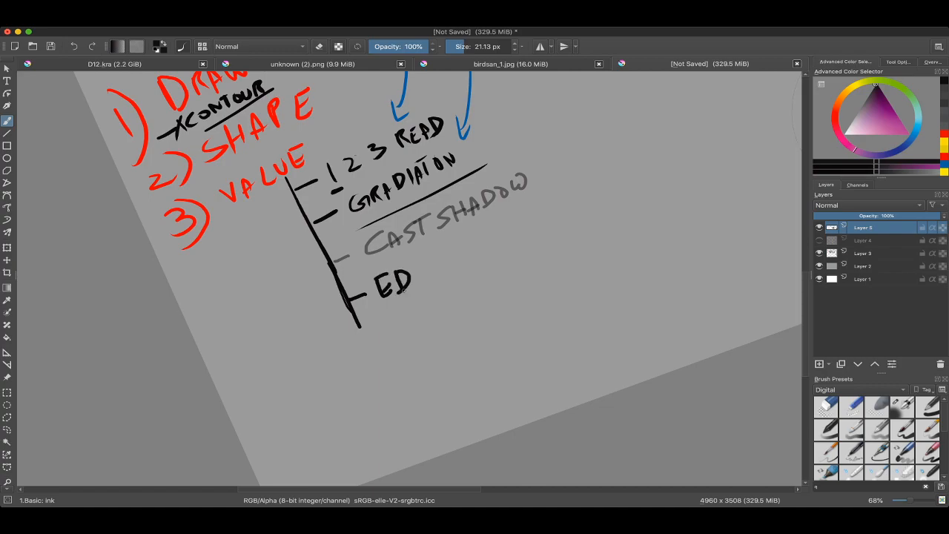
pyautogui.moveTo(428, 263); pyautogui.dragTo(435, 277)
pyautogui.moveTo(437, 264)
pyautogui.mouseDown()
pyautogui.moveTo(450, 277)
pyautogui.moveTo(451, 265)
pyautogui.mouseUp()
pyautogui.moveTo(440, 262); pyautogui.dragTo(453, 254)
pyautogui.moveTo(464, 243); pyautogui.dragTo(451, 262)
pyautogui.scroll(-3, 453, 259)
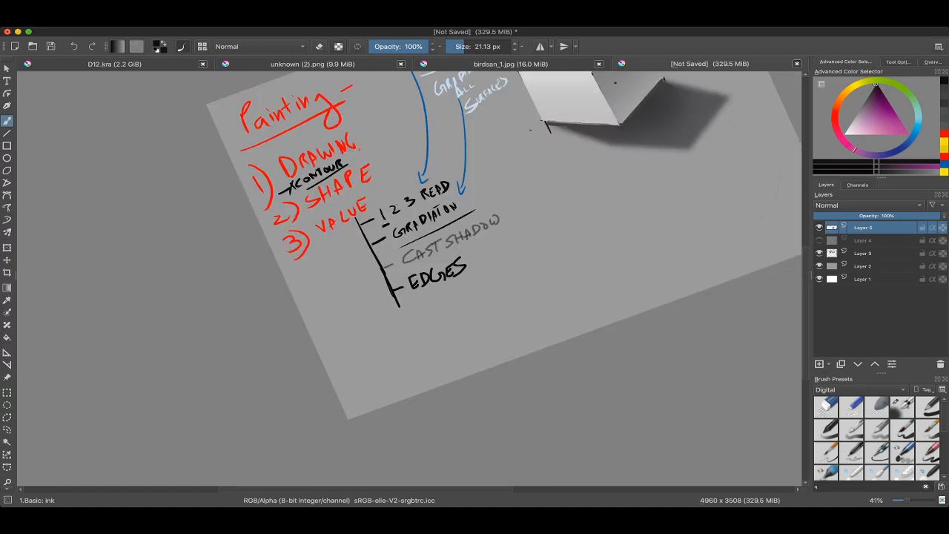
# Step: Cover the dark dot on the cube's shaded face with the face's own grey using a 31.04 px brush
pyautogui.moveTo(629, 227); pyautogui.dragTo(496, 272)
pyautogui.scroll(1, 491, 278)
pyautogui.keyDown('ctrl'); pyautogui.click(491, 279); pyautogui.keyUp('ctrl')
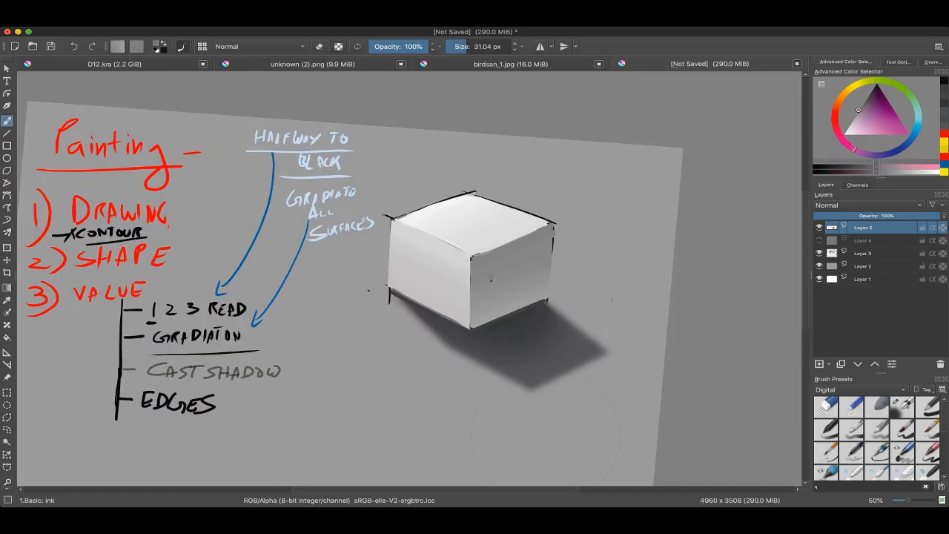
pyautogui.scroll(-2, 492, 282)
pyautogui.scroll(3, 492, 282)
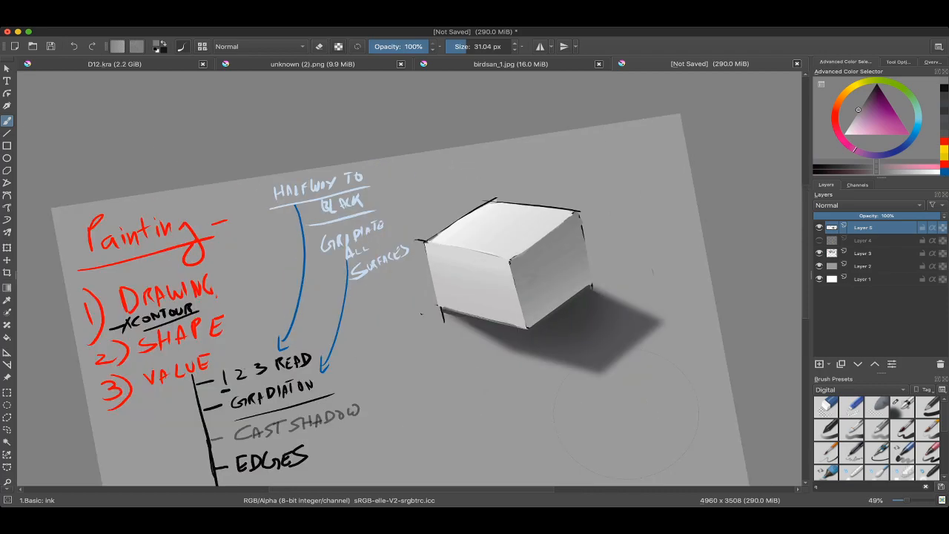
# Step: Sample the top face's light tone and paint over the black outline along its back-left edge at 28.70 px
pyautogui.keyDown('ctrl'); pyautogui.click(448, 233); pyautogui.keyUp('ctrl')
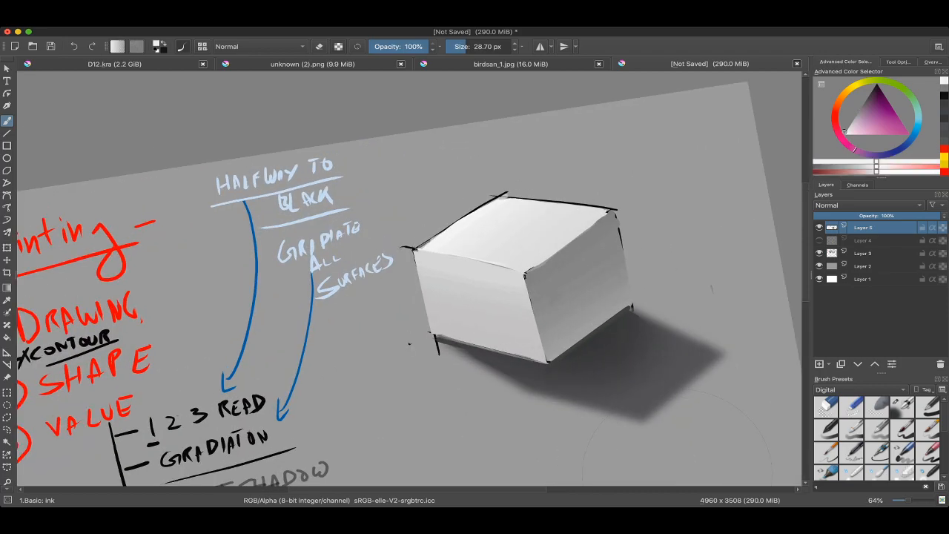
pyautogui.moveTo(424, 243)
pyautogui.mouseDown()
pyautogui.moveTo(503, 197)
pyautogui.moveTo(486, 191)
pyautogui.moveTo(401, 222)
pyautogui.mouseUp()
pyautogui.keyDown('ctrl'); pyautogui.click(389, 239); pyautogui.keyUp('ctrl')
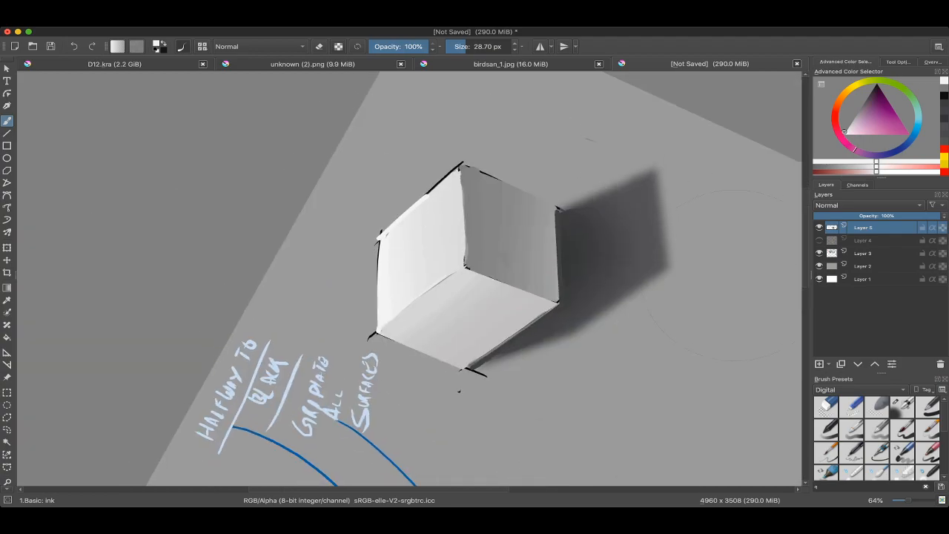
pyautogui.scroll(3, 464, 416)
pyautogui.keyDown('ctrl'); pyautogui.click(472, 451); pyautogui.keyUp('ctrl')
# Step: Clean up the outside of the top face's back-left edge with a 23.84 px eraser
pyautogui.moveTo(407, 215); pyautogui.dragTo(396, 231)
pyautogui.moveTo(394, 231); pyautogui.dragTo(431, 194)
pyautogui.press('super+z')
pyautogui.moveTo(389, 231); pyautogui.dragTo(461, 165)
pyautogui.scroll(-3, 512, 178)
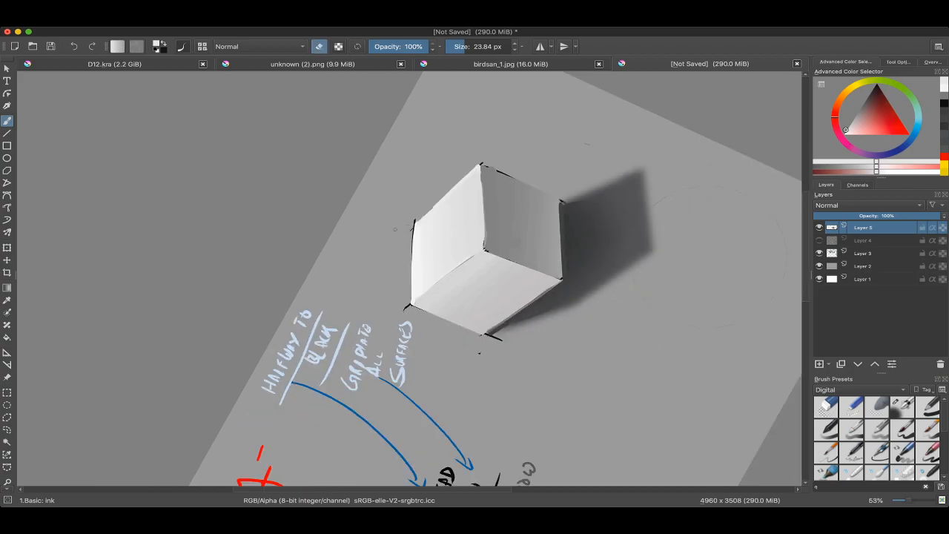
# Step: Paint sampled grey over leftover black outlines around the top face's outer edges and corner with the 23.84 px brush
pyautogui.keyDown('ctrl'); pyautogui.click(512, 178); pyautogui.keyUp('ctrl')
pyautogui.moveTo(520, 178)
pyautogui.mouseDown()
pyautogui.moveTo(558, 274)
pyautogui.moveTo(547, 331)
pyautogui.mouseUp()
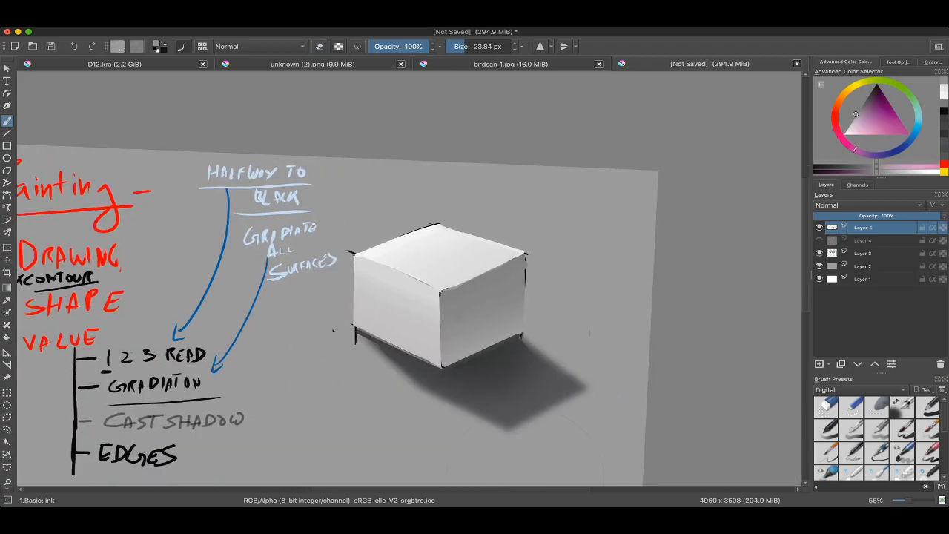
pyautogui.scroll(3, 465, 273)
pyautogui.moveTo(466, 273); pyautogui.dragTo(498, 257)
pyautogui.moveTo(335, 241); pyautogui.dragTo(379, 259)
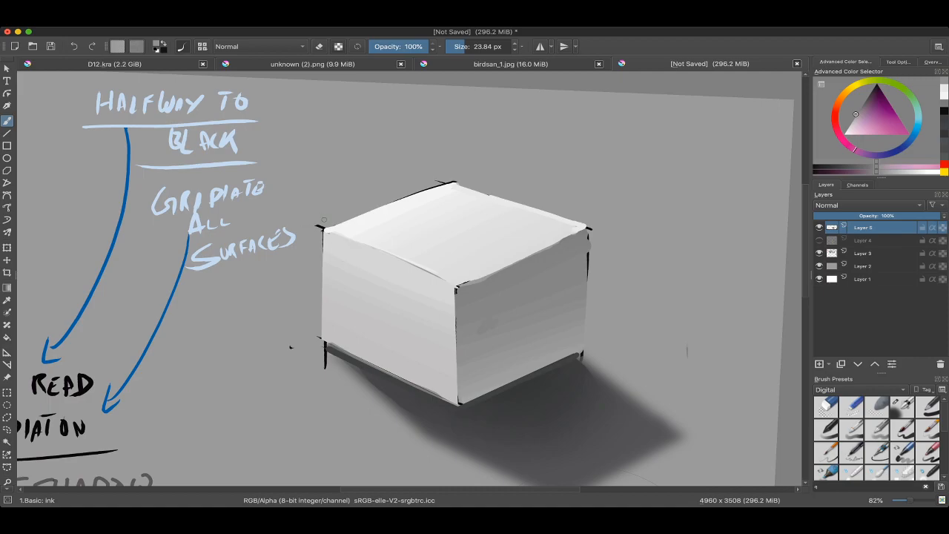
pyautogui.scroll(-4, 338, 241)
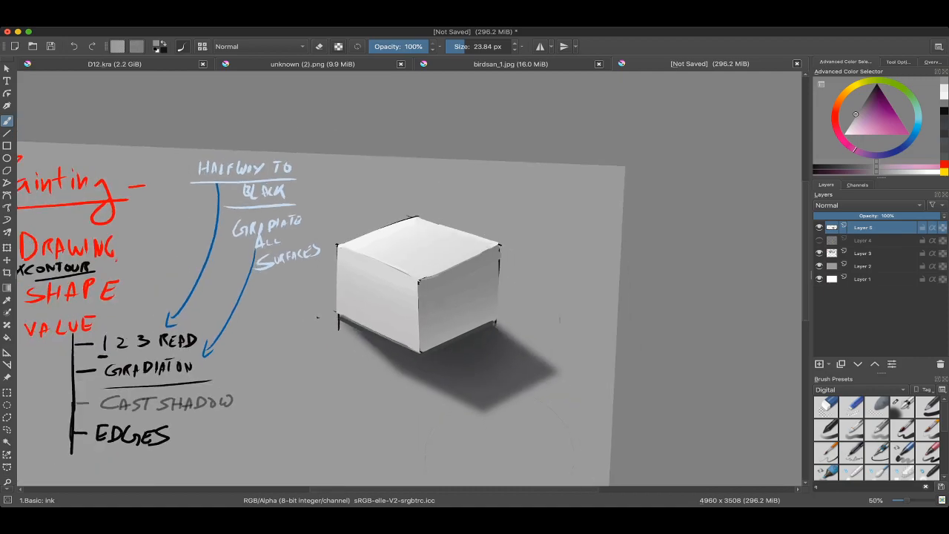
# Step: Examine the cube's cleaned edges and remaining outline marks up close and beside the notes
pyautogui.moveTo(415, 282); pyautogui.dragTo(422, 280)
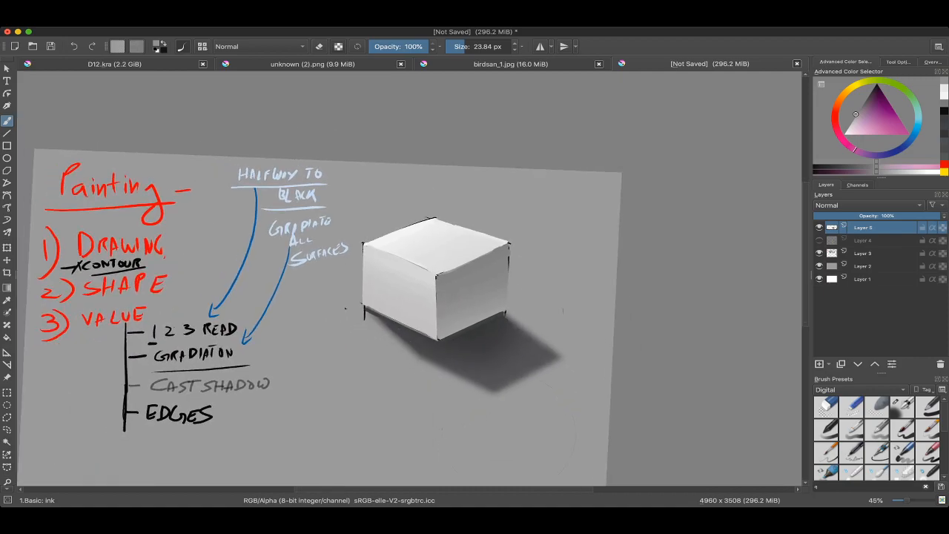
pyautogui.moveTo(564, 310); pyautogui.dragTo(517, 394)
pyautogui.scroll(5, 422, 269)
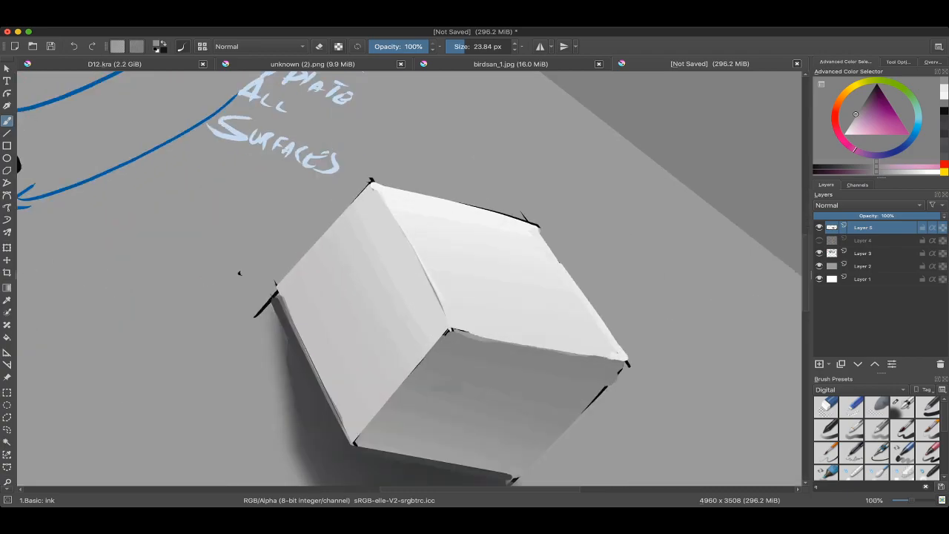
pyautogui.moveTo(436, 259); pyautogui.dragTo(445, 250)
pyautogui.scroll(1, 445, 252)
pyautogui.moveTo(519, 356); pyautogui.dragTo(531, 220)
pyautogui.moveTo(356, 326); pyautogui.dragTo(590, 260)
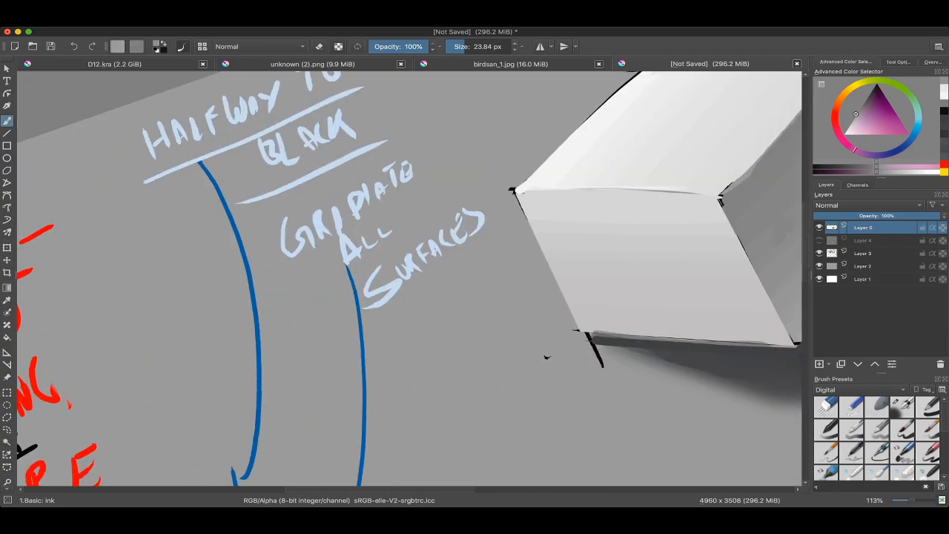
pyautogui.scroll(-4, 606, 220)
pyautogui.moveTo(564, 297); pyautogui.dragTo(490, 225)
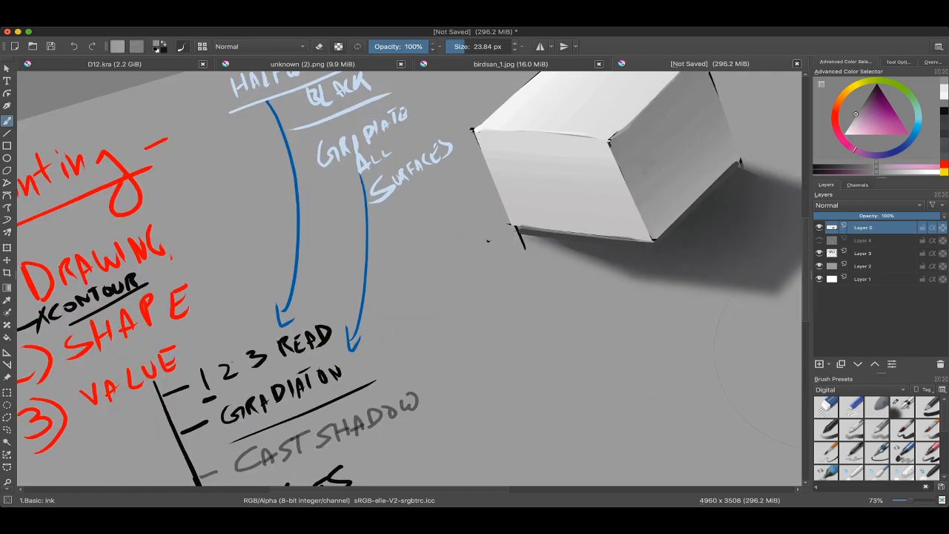
pyautogui.scroll(-3, 447, 270)
pyautogui.moveTo(447, 269); pyautogui.dragTo(449, 275)
pyautogui.scroll(6, 398, 284)
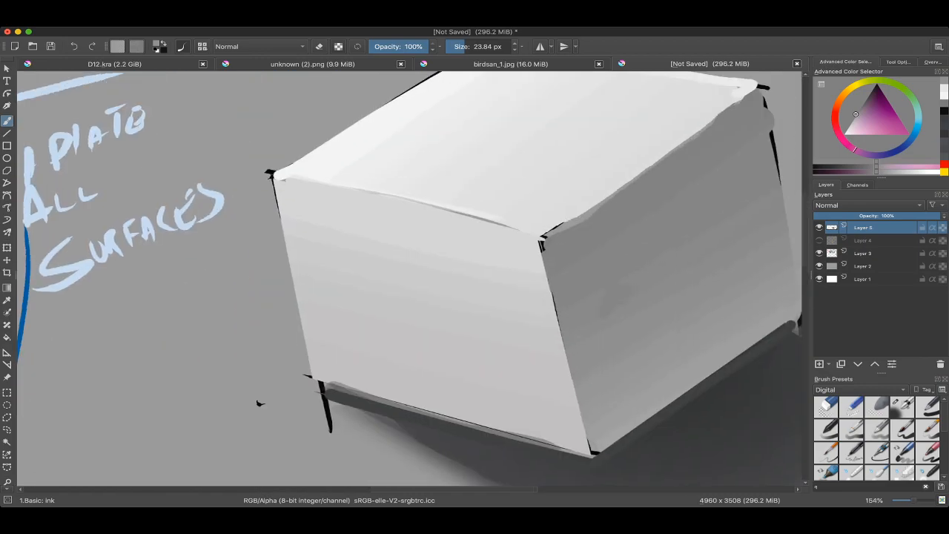
# Step: Clean up the edge between the top and dark side faces up to the back-right corner, painting sampled face tones at 23.84 px
pyautogui.moveTo(605, 230)
pyautogui.mouseDown()
pyautogui.moveTo(482, 275)
pyautogui.moveTo(475, 256)
pyautogui.mouseUp()
pyautogui.keyDown('ctrl'); pyautogui.click(462, 273); pyautogui.keyUp('ctrl')
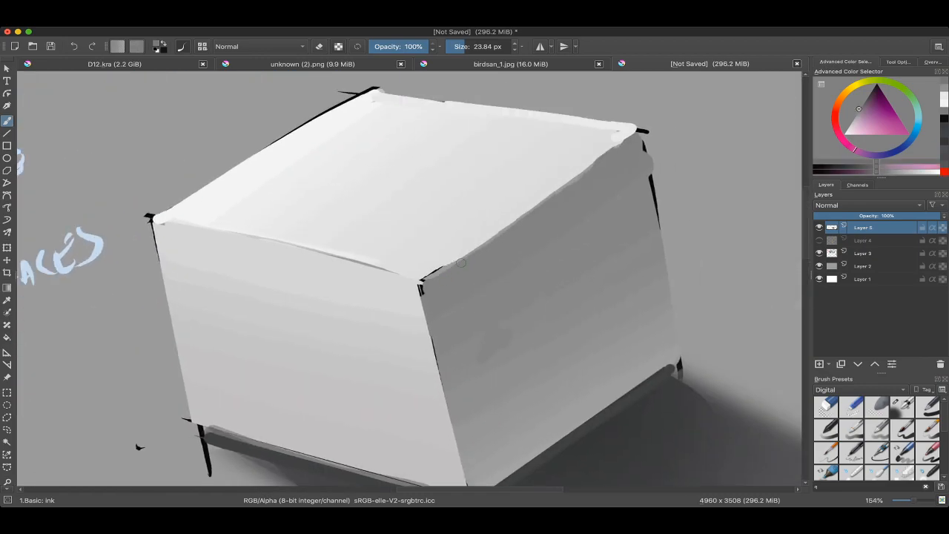
pyautogui.keyDown('ctrl'); pyautogui.click(475, 267); pyautogui.keyUp('ctrl')
pyautogui.keyDown('ctrl'); pyautogui.click(602, 188); pyautogui.keyUp('ctrl')
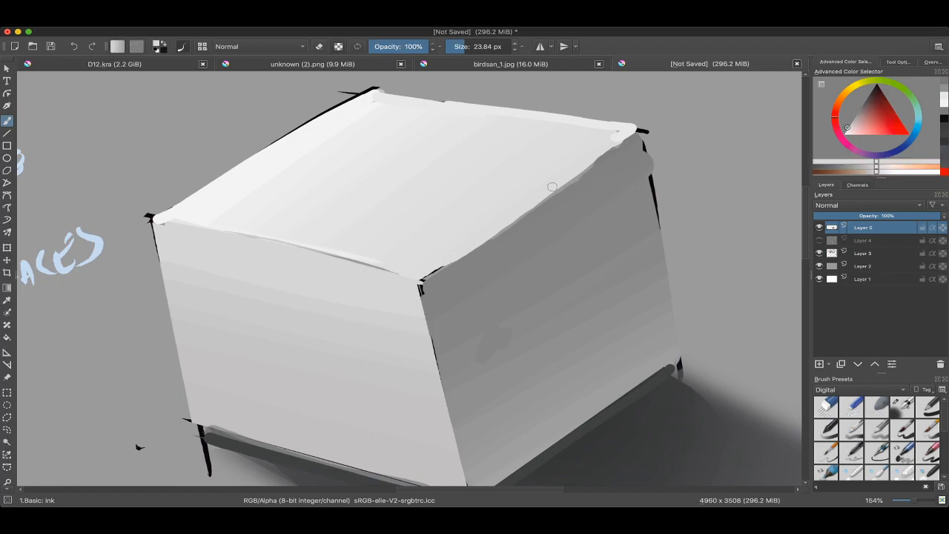
pyautogui.moveTo(552, 187); pyautogui.dragTo(625, 136)
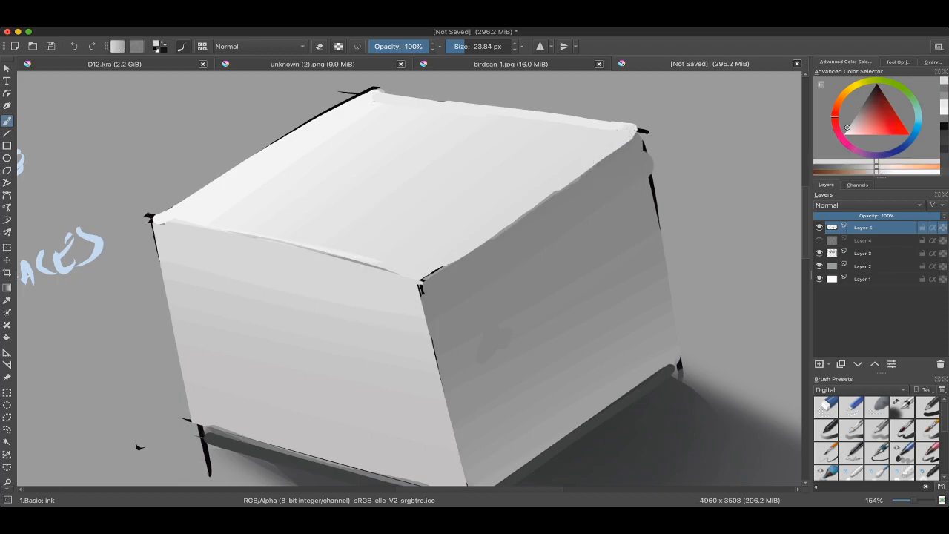
# Step: Show the construction guides on Layer 4 while hiding the rendering on Layer 5, and set the brush size to 13.04 px
pyautogui.scroll(-2, 561, 191)
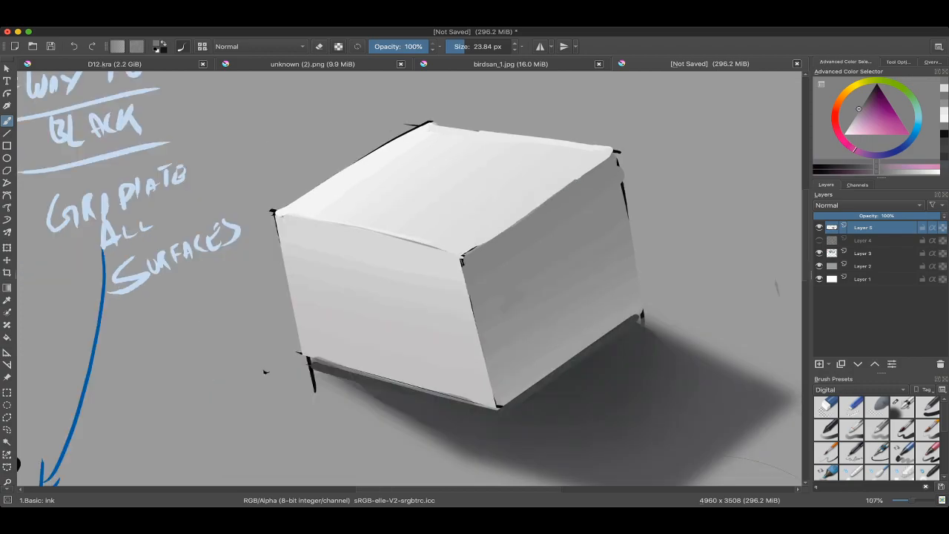
pyautogui.scroll(3, 490, 238)
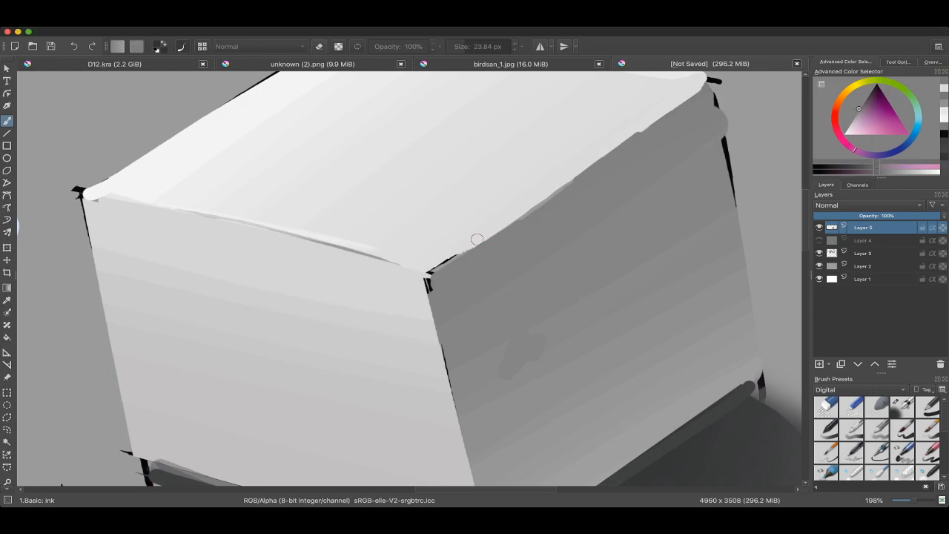
pyautogui.scroll(-5, 477, 239)
pyautogui.click(819, 240)
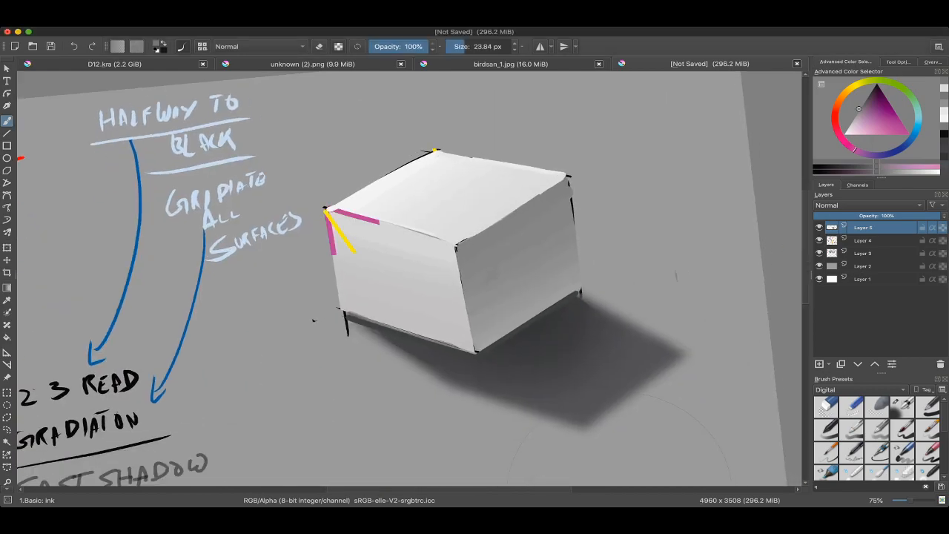
pyautogui.click(820, 227)
pyautogui.keyDown('ctrl'); pyautogui.click(616, 301); pyautogui.keyUp('ctrl')
pyautogui.moveTo(616, 300); pyautogui.dragTo(608, 301)
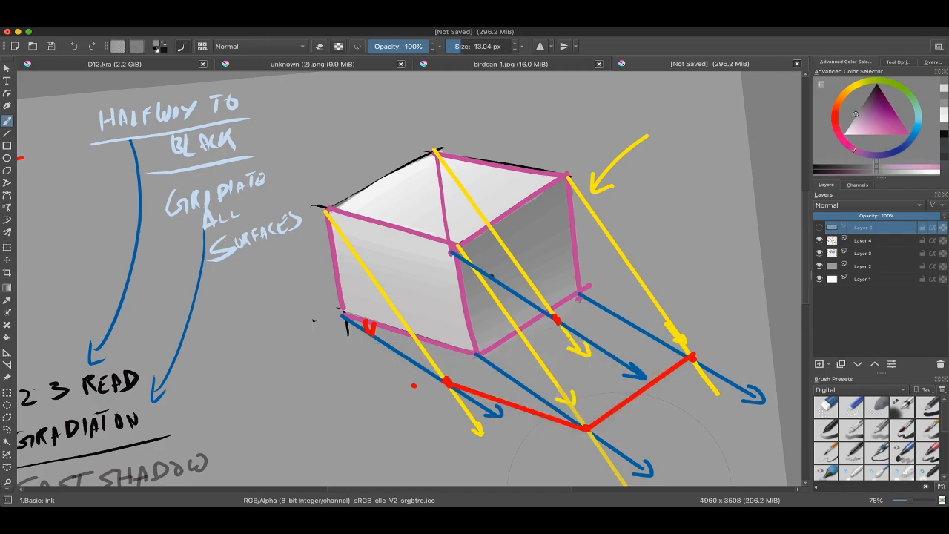
pyautogui.scroll(-2, 608, 301)
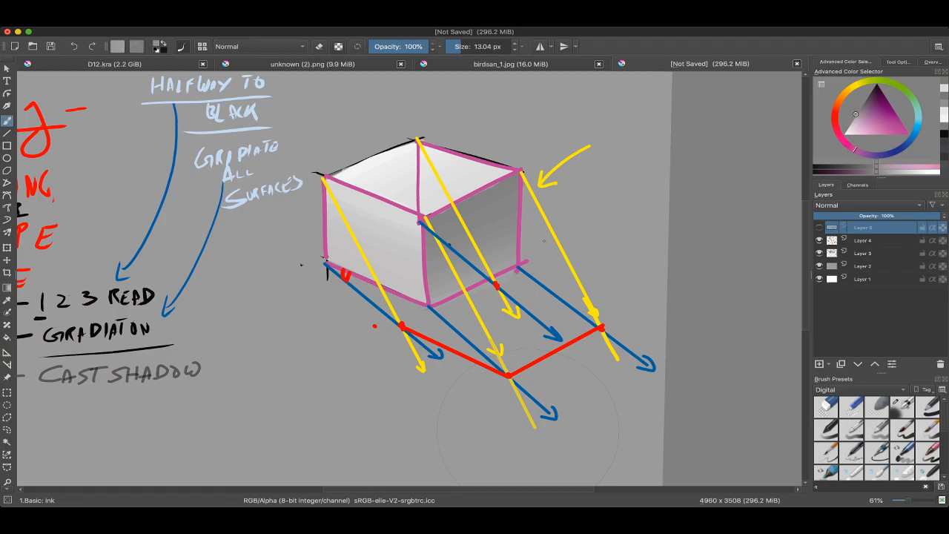
pyautogui.moveTo(548, 243); pyautogui.dragTo(530, 244)
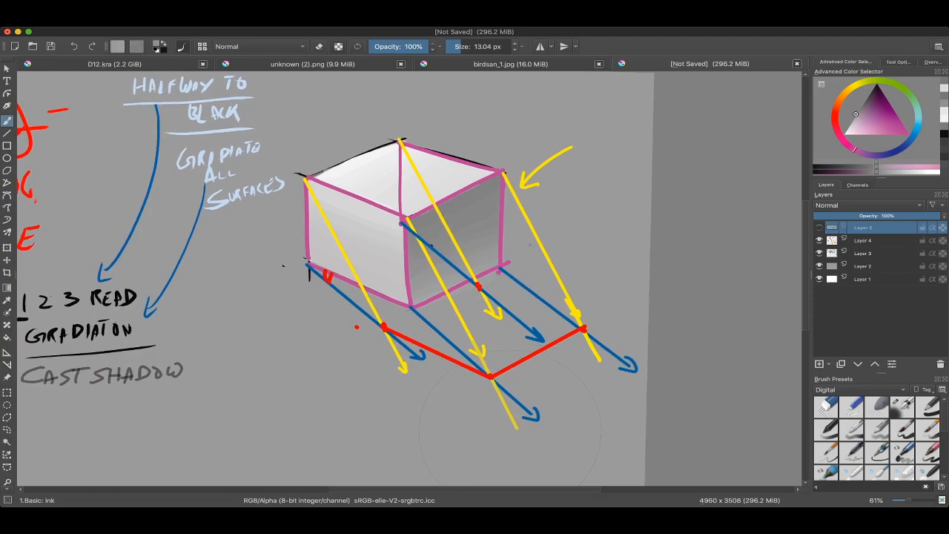
pyautogui.press('l')
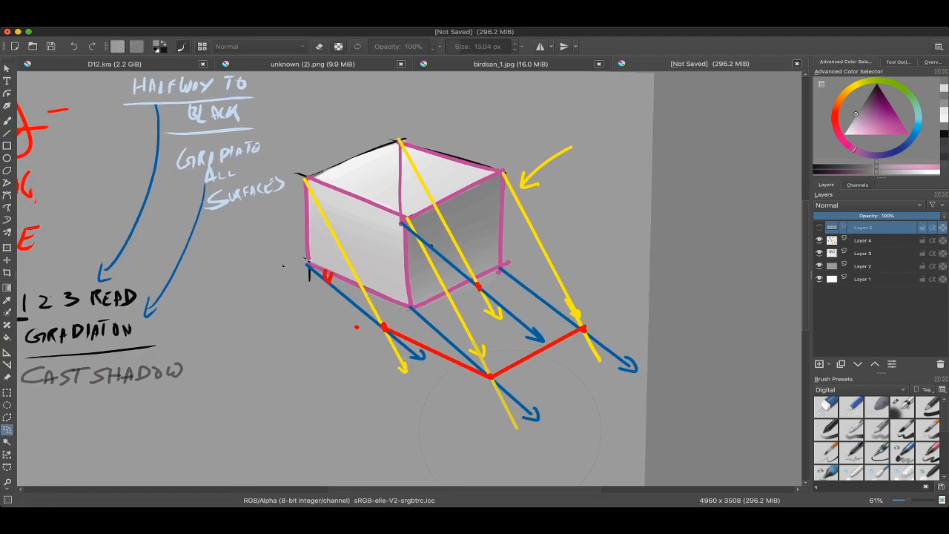
pyautogui.moveTo(582, 206); pyautogui.dragTo(483, 190)
pyautogui.press('super+shift+a')
pyautogui.moveTo(504, 223)
pyautogui.mouseDown()
pyautogui.moveTo(541, 269)
pyautogui.moveTo(545, 315)
pyautogui.moveTo(557, 295)
pyautogui.mouseUp()
# Step: Reset the brush colour to black and make Layer 4 the active layer
pyautogui.press('b')
pyautogui.press('d')
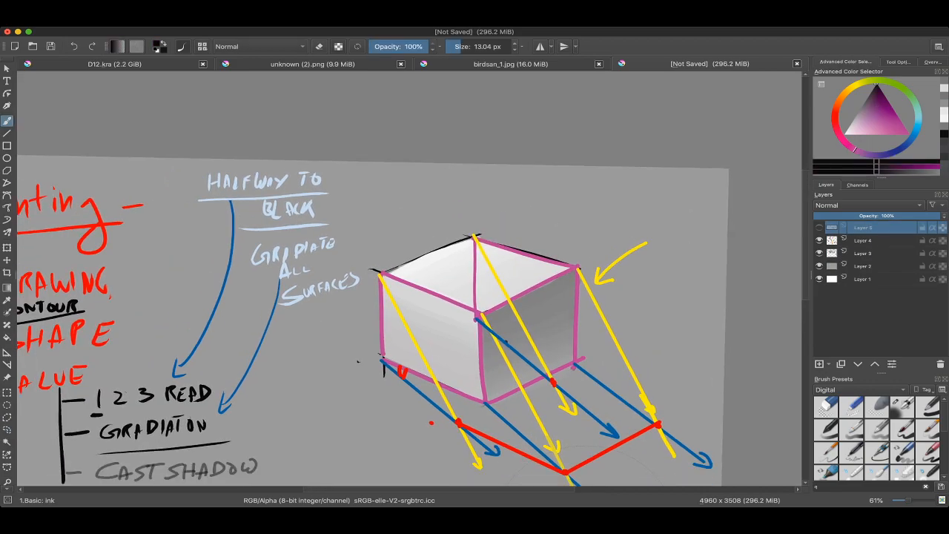
pyautogui.click(864, 241)
# Step: Try a vertical black line between the handwritten notes and the cube at 15.79 px
pyautogui.moveTo(348, 172); pyautogui.dragTo(351, 293)
pyautogui.press('super+z')
pyautogui.press(']')
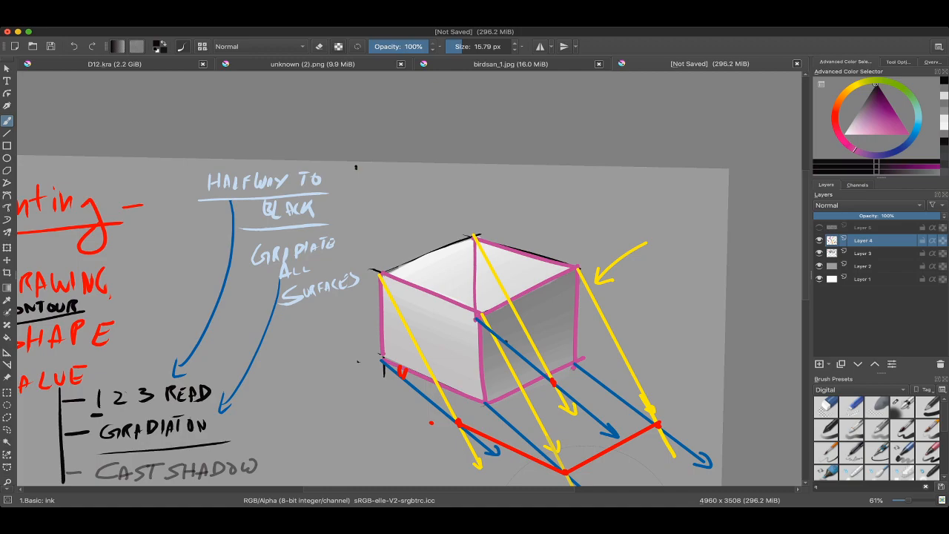
pyautogui.moveTo(356, 168); pyautogui.dragTo(348, 295)
pyautogui.moveTo(352, 162); pyautogui.dragTo(351, 277)
pyautogui.press('super+z')
pyautogui.press('super+z')
pyautogui.moveTo(351, 165); pyautogui.dragTo(352, 289)
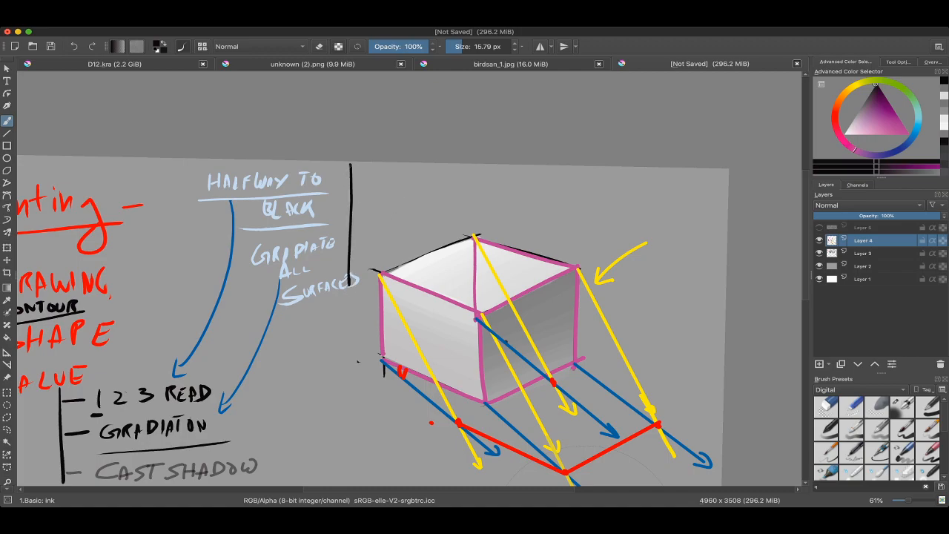
# Step: Undo the vertical black line and the trial marks made around it
pyautogui.scroll(-2, 356, 166)
pyautogui.moveTo(347, 163)
pyautogui.mouseDown()
pyautogui.moveTo(392, 213)
pyautogui.moveTo(419, 280)
pyautogui.moveTo(370, 260)
pyautogui.mouseUp()
pyautogui.press('super+z')
pyautogui.press('super+z')
pyautogui.press('super+z')
pyautogui.press('super+z')
pyautogui.press('super+z')
pyautogui.press('super+z')
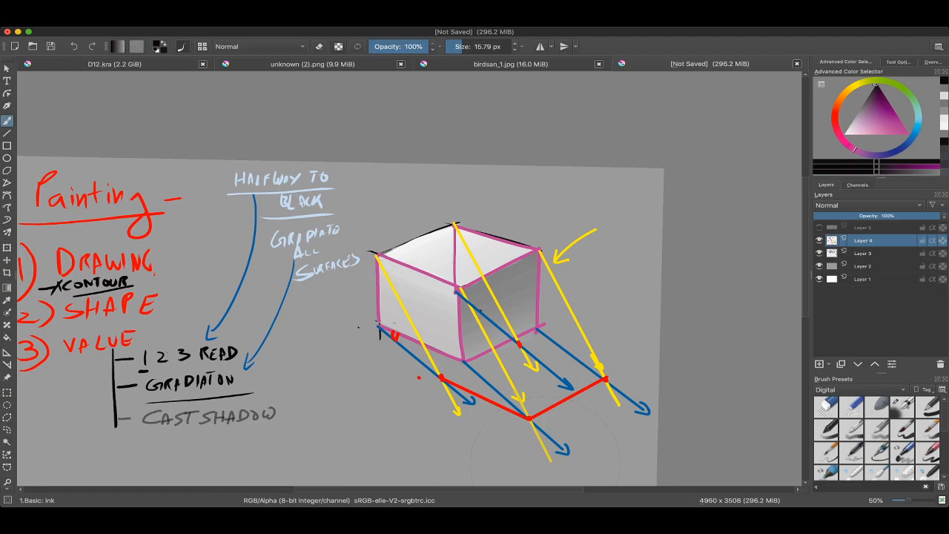
pyautogui.moveTo(389, 335)
pyautogui.mouseDown()
pyautogui.moveTo(408, 366)
pyautogui.moveTo(391, 338)
pyautogui.mouseUp()
pyautogui.press('super+z')
pyautogui.press('super+z')
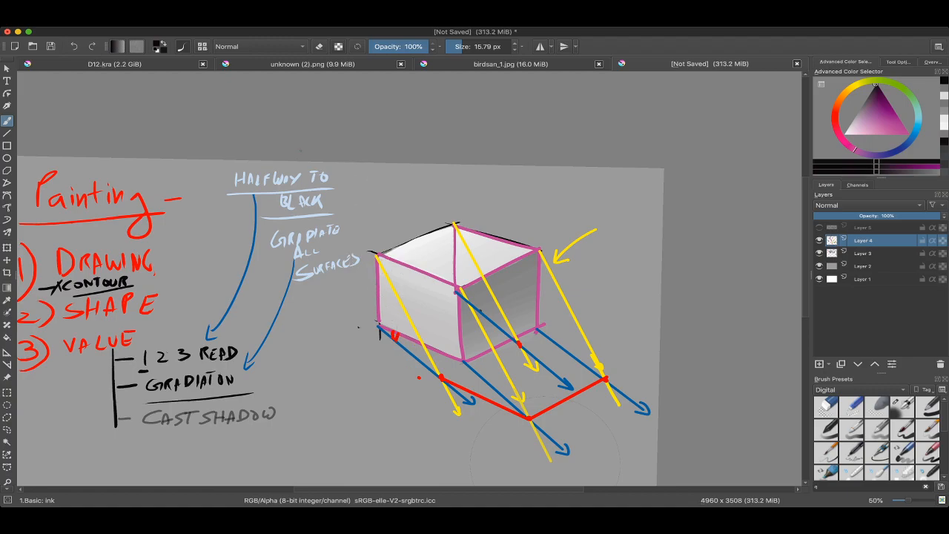
pyautogui.press('super+z')
# Step: Try a thick vertical black line across the "Halfway to Black" note
pyautogui.keyDown('super'); pyautogui.click(378, 254); pyautogui.keyUp('super')
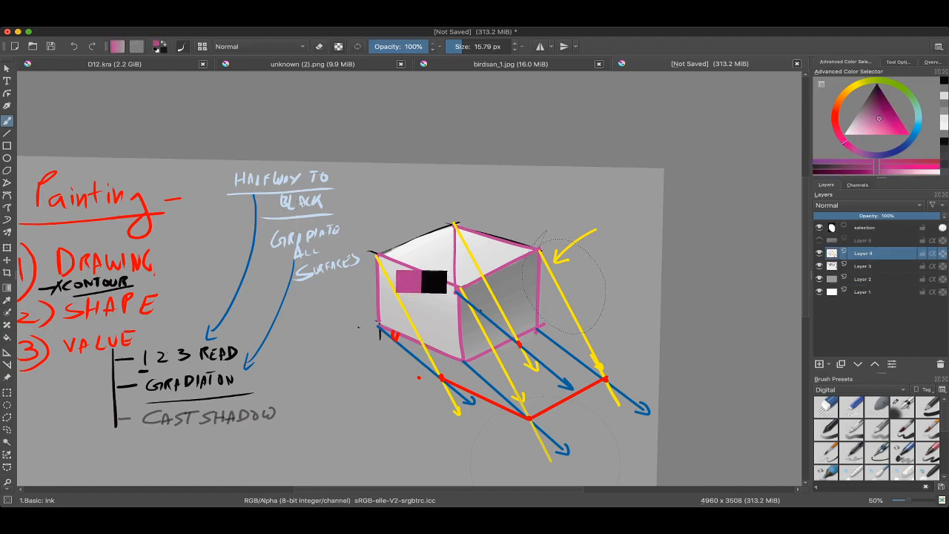
pyautogui.moveTo(286, 167)
pyautogui.mouseDown()
pyautogui.moveTo(299, 166)
pyautogui.moveTo(288, 258)
pyautogui.moveTo(286, 242)
pyautogui.mouseUp()
pyautogui.press('super+shift+a')
pyautogui.keyDown('super'); pyautogui.click(370, 250); pyautogui.keyUp('super')
pyautogui.keyDown('super'); pyautogui.click(370, 251); pyautogui.keyUp('super')
pyautogui.press('super+z')
pyautogui.moveTo(557, 415); pyautogui.dragTo(536, 415)
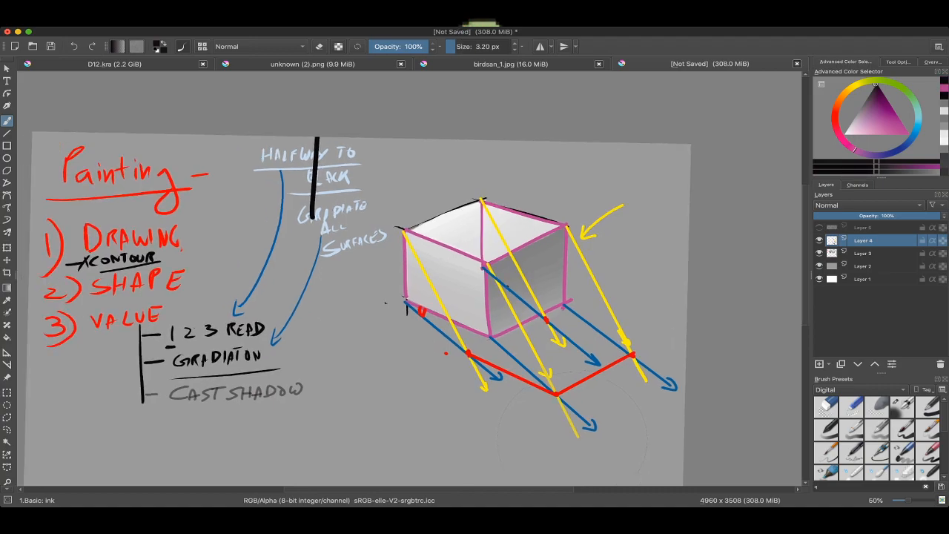
pyautogui.moveTo(519, 334)
pyautogui.mouseDown()
pyautogui.moveTo(465, 283)
pyautogui.moveTo(464, 244)
pyautogui.mouseUp()
pyautogui.moveTo(519, 297); pyautogui.dragTo(405, 313)
pyautogui.moveTo(338, 126); pyautogui.dragTo(357, 143)
pyautogui.moveTo(357, 144); pyautogui.dragTo(353, 155)
pyautogui.press('super+z')
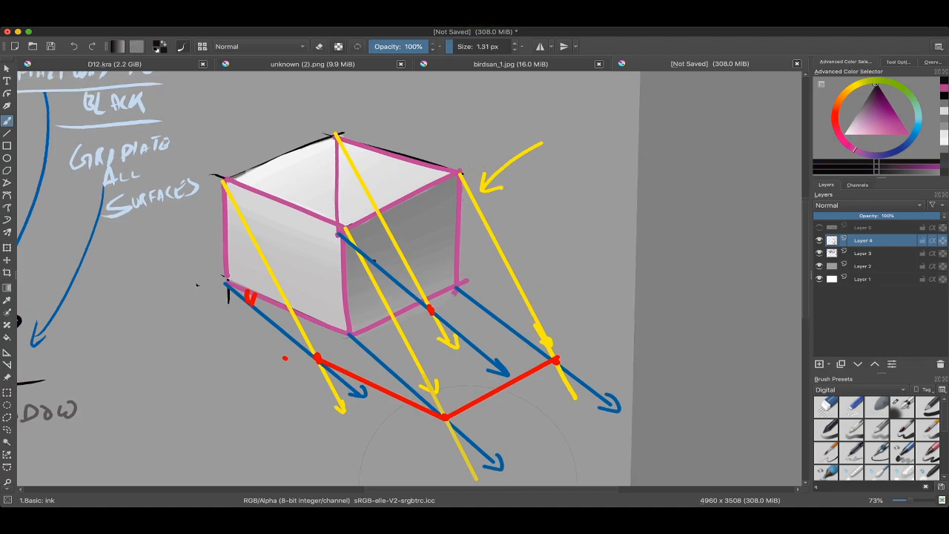
# Step: Circle the three outer corner points of the cast shadow in black with a 14.52 px brush
pyautogui.keyDown('shift'); pyautogui.moveTo(479, 178); pyautogui.dragTo(487, 178); pyautogui.keyUp('shift')
pyautogui.moveTo(255, 301); pyautogui.dragTo(256, 313)
pyautogui.press('super+z')
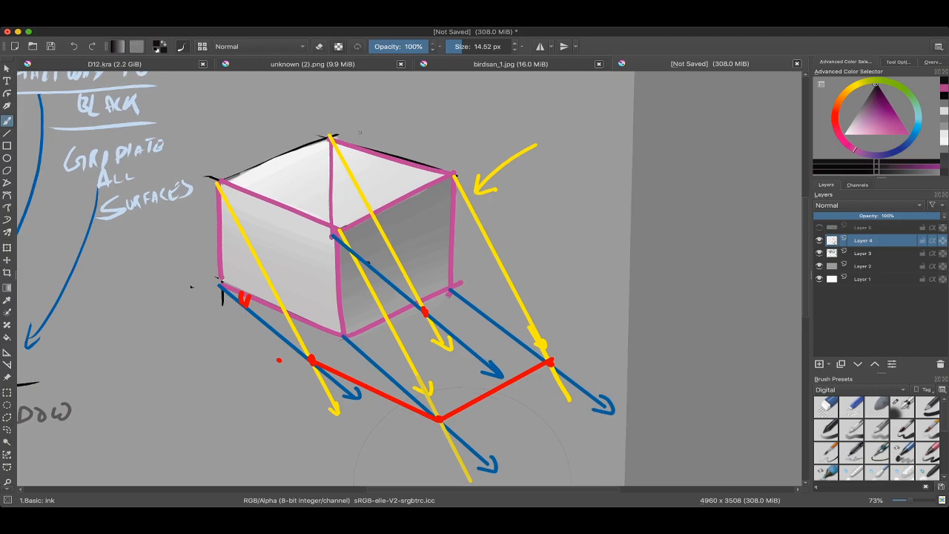
pyautogui.moveTo(360, 132)
pyautogui.mouseDown()
pyautogui.moveTo(400, 187)
pyautogui.moveTo(321, 145)
pyautogui.mouseUp()
pyautogui.moveTo(291, 256); pyautogui.dragTo(304, 214)
pyautogui.press('super+z')
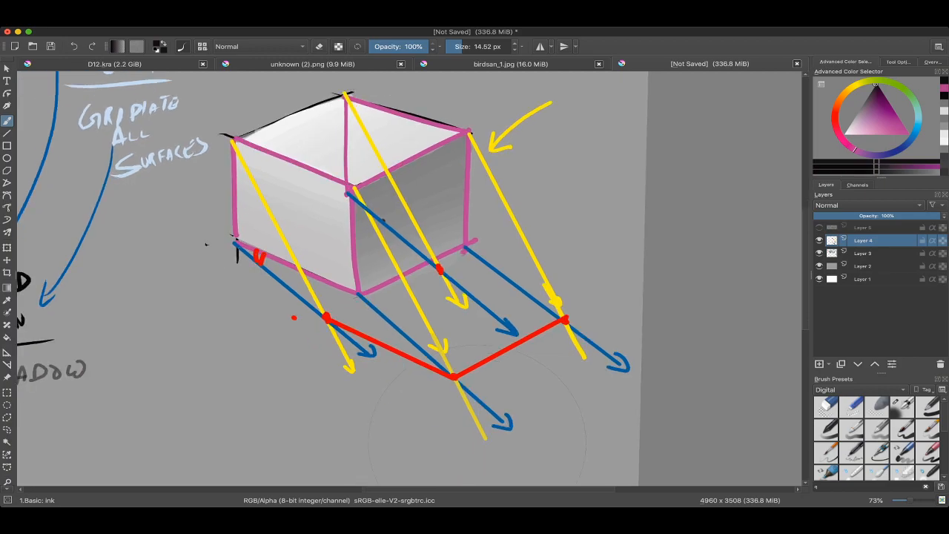
pyautogui.moveTo(246, 237)
pyautogui.mouseDown()
pyautogui.moveTo(261, 245)
pyautogui.moveTo(241, 258)
pyautogui.mouseUp()
pyautogui.moveTo(261, 294)
pyautogui.keyDown('ctrl'); pyautogui.mouseDown()
pyautogui.moveTo(262, 308)
pyautogui.moveTo(263, 290)
pyautogui.mouseUp(); pyautogui.keyUp('ctrl')
pyautogui.press('super+z')
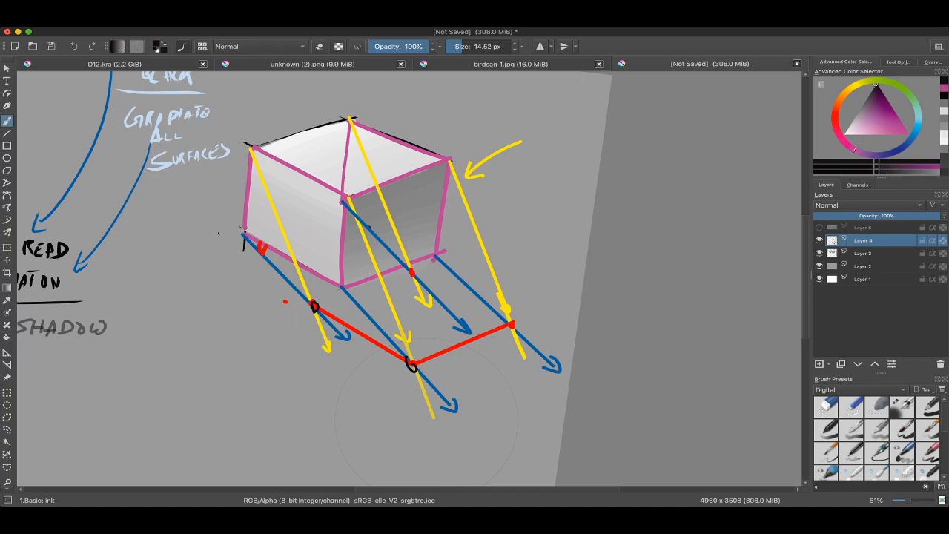
pyautogui.keyDown('ctrl'); pyautogui.moveTo(426, 431); pyautogui.dragTo(428, 449); pyautogui.keyUp('ctrl')
pyautogui.moveTo(428, 450)
pyautogui.keyDown('shift'); pyautogui.mouseDown()
pyautogui.moveTo(475, 362)
pyautogui.moveTo(476, 387)
pyautogui.moveTo(444, 298)
pyautogui.moveTo(445, 260)
pyautogui.mouseUp(); pyautogui.keyUp('shift')
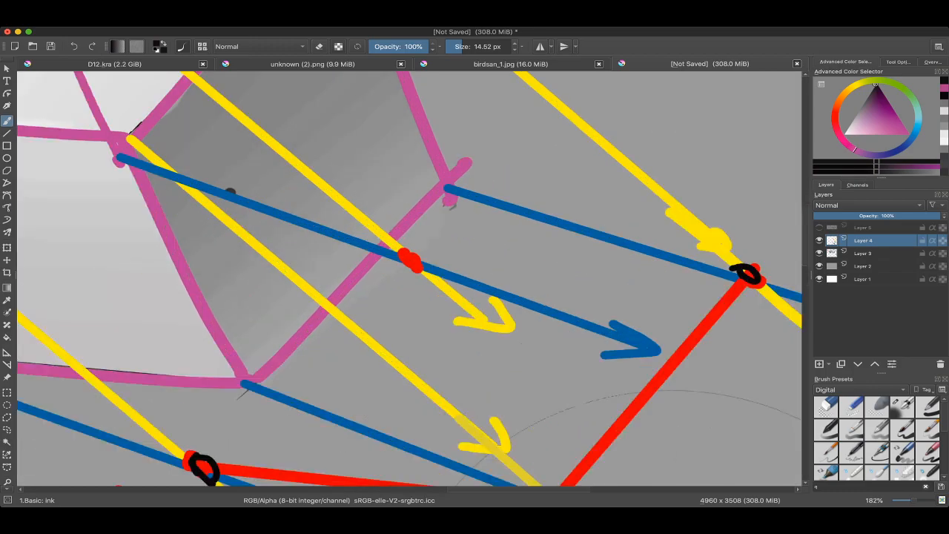
# Step: Try black strokes near the cube's back-right bottom corner, beside the ground-direction guides
pyautogui.moveTo(414, 232)
pyautogui.mouseDown()
pyautogui.moveTo(376, 275)
pyautogui.moveTo(386, 249)
pyautogui.mouseUp()
pyautogui.hotkey('ctrl', 'z')
pyautogui.moveTo(454, 183)
pyautogui.mouseDown()
pyautogui.moveTo(426, 264)
pyautogui.moveTo(433, 247)
pyautogui.moveTo(420, 251)
pyautogui.moveTo(440, 250)
pyautogui.mouseUp()
pyautogui.hotkey('ctrl', 'z')
pyautogui.hotkey('ctrl', 'z')
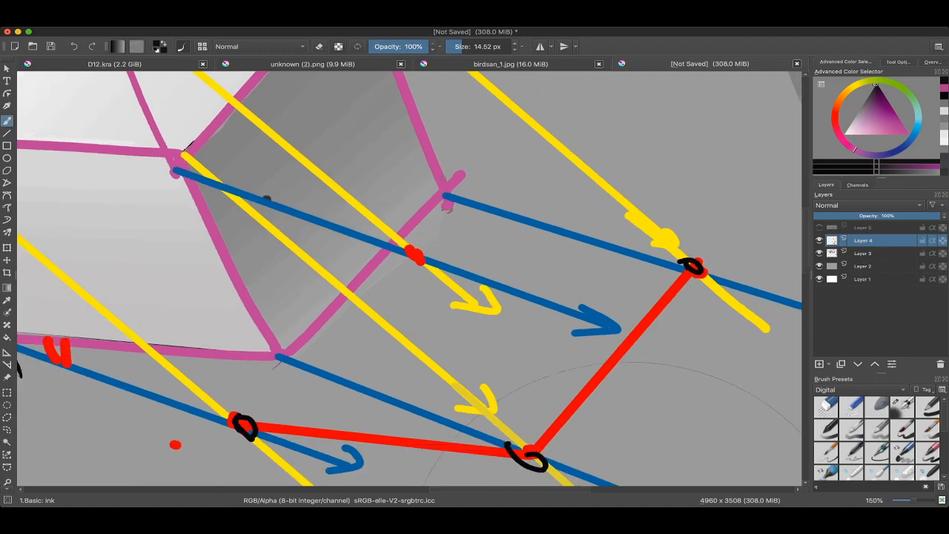
pyautogui.moveTo(450, 178); pyautogui.dragTo(424, 257)
pyautogui.hotkey('ctrl', 'z')
# Step: Sample the outline pink and draw the cube's two hidden bottom edges across both side faces at 16.92 px
pyautogui.moveTo(475, 204)
pyautogui.keyDown('shift'); pyautogui.mouseDown()
pyautogui.moveTo(416, 165)
pyautogui.moveTo(404, 218)
pyautogui.moveTo(376, 182)
pyautogui.mouseUp(); pyautogui.keyUp('shift')
pyautogui.keyDown('ctrl'); pyautogui.click(397, 173); pyautogui.keyUp('ctrl')
pyautogui.moveTo(321, 226); pyautogui.dragTo(381, 181)
pyautogui.hotkey('ctrl', 'z')
pyautogui.moveTo(299, 239); pyautogui.dragTo(399, 171)
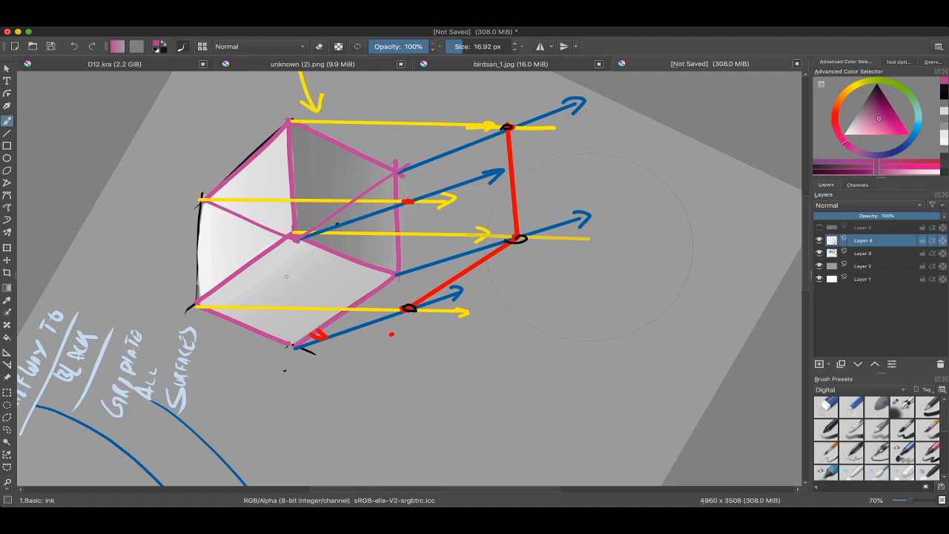
pyautogui.moveTo(296, 285)
pyautogui.mouseDown()
pyautogui.moveTo(293, 347)
pyautogui.moveTo(327, 200)
pyautogui.moveTo(370, 175)
pyautogui.mouseUp()
pyautogui.keyDown('ctrl'); pyautogui.moveTo(371, 174); pyautogui.dragTo(370, 189); pyautogui.keyUp('ctrl')
# Step: Examine the cube's pink construction lines and cast shadow guides beside the painting notes
pyautogui.press('super+Tab')
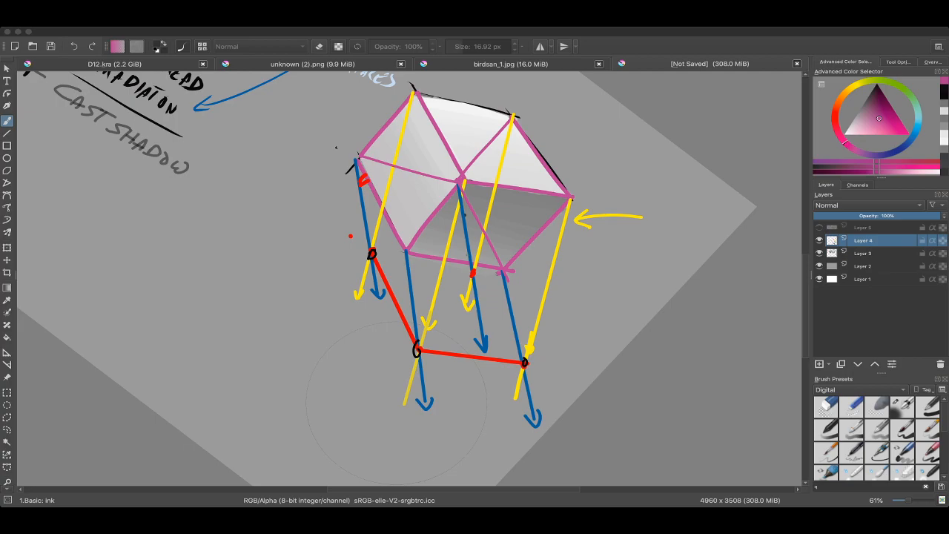
pyautogui.press('super+Tab')
pyautogui.moveTo(397, 403); pyautogui.dragTo(462, 395)
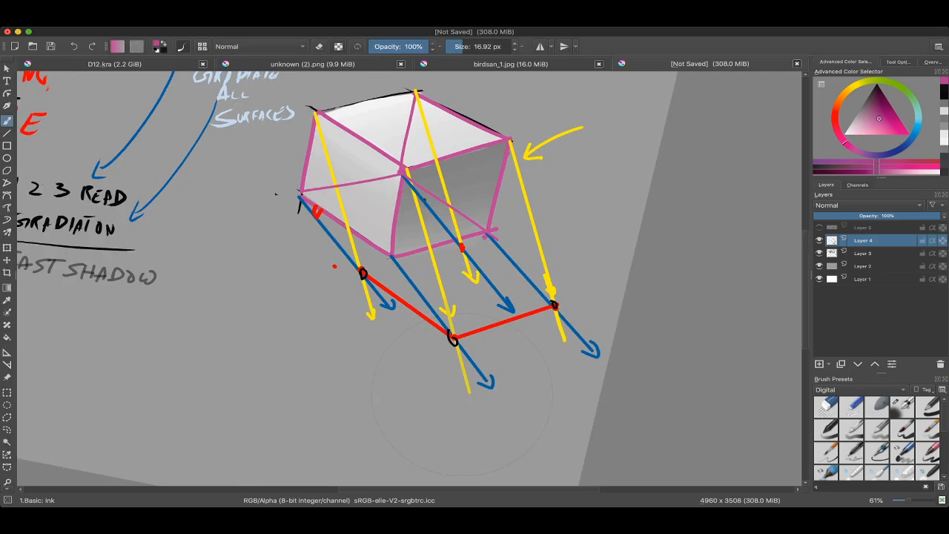
pyautogui.scroll(-3, 457, 286)
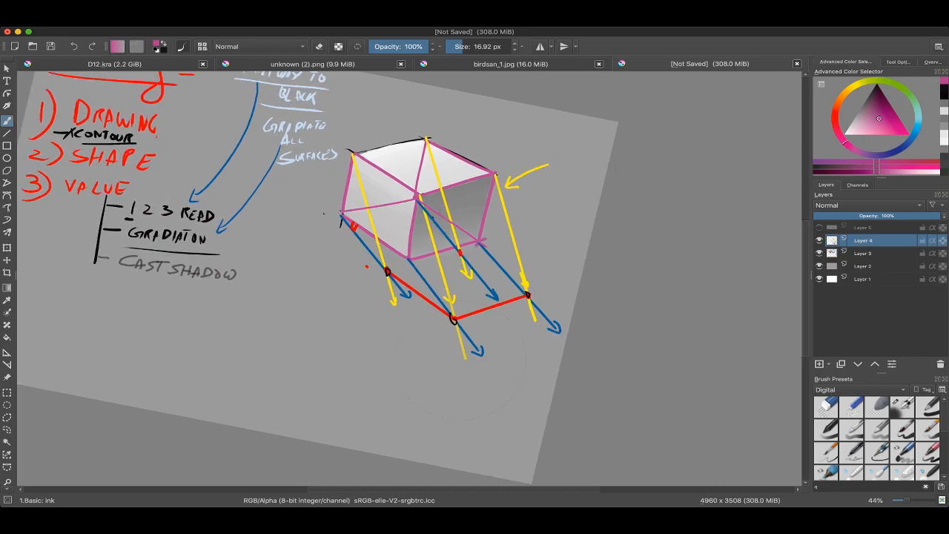
pyautogui.scroll(2, 426, 223)
pyautogui.keyDown('ctrl'); pyautogui.click(432, 181); pyautogui.keyUp('ctrl')
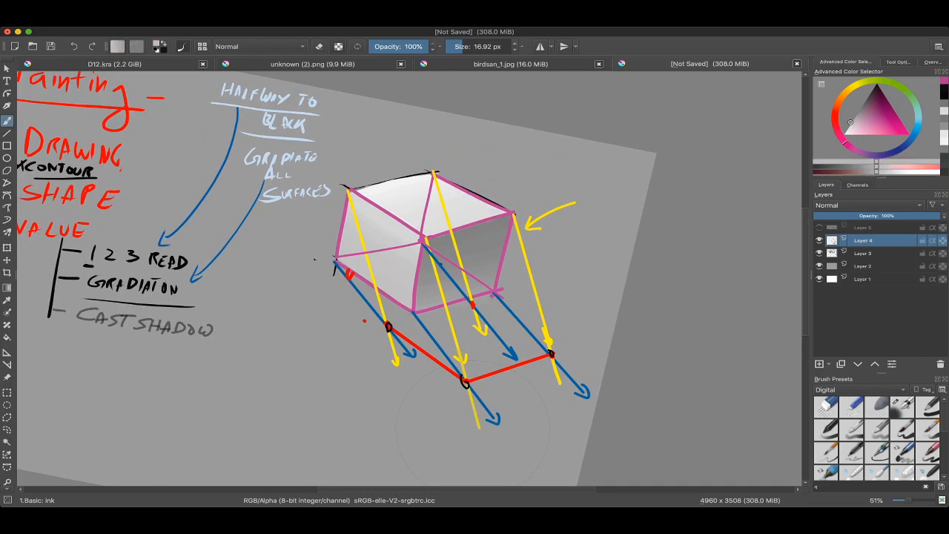
pyautogui.moveTo(426, 238); pyautogui.dragTo(447, 221)
pyautogui.scroll(-1, 423, 187)
pyautogui.scroll(-2, 434, 250)
pyautogui.scroll(3, 430, 221)
# Step: Sample the light-ray yellow and draw a 22.00 px arrow pointing down at the cube's top-left corner
pyautogui.keyDown('ctrl'); pyautogui.click(392, 285); pyautogui.keyUp('ctrl')
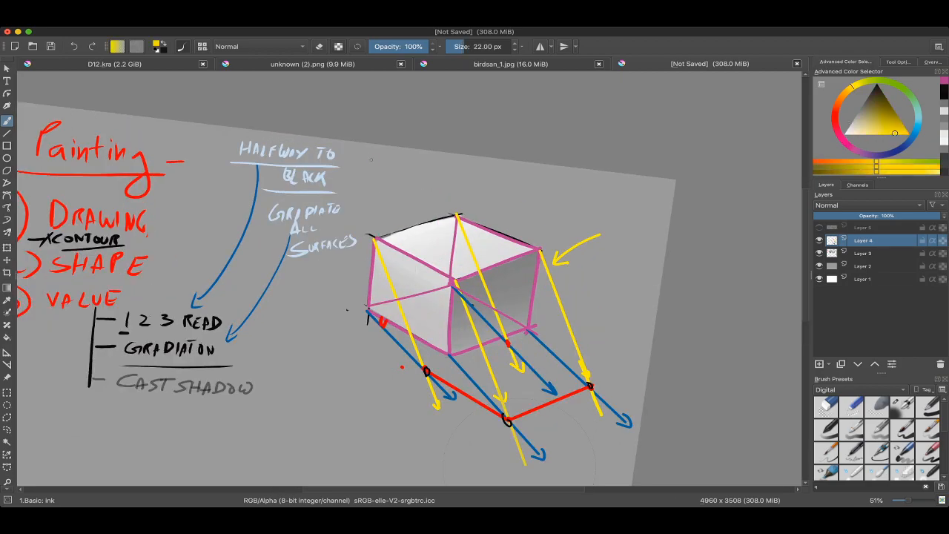
pyautogui.moveTo(370, 157); pyautogui.dragTo(390, 217)
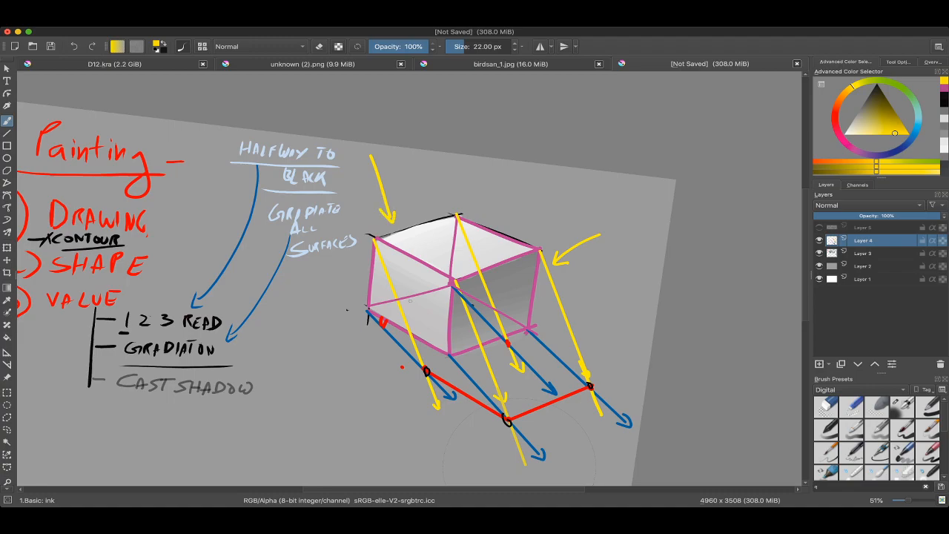
pyautogui.moveTo(391, 281); pyautogui.dragTo(389, 279)
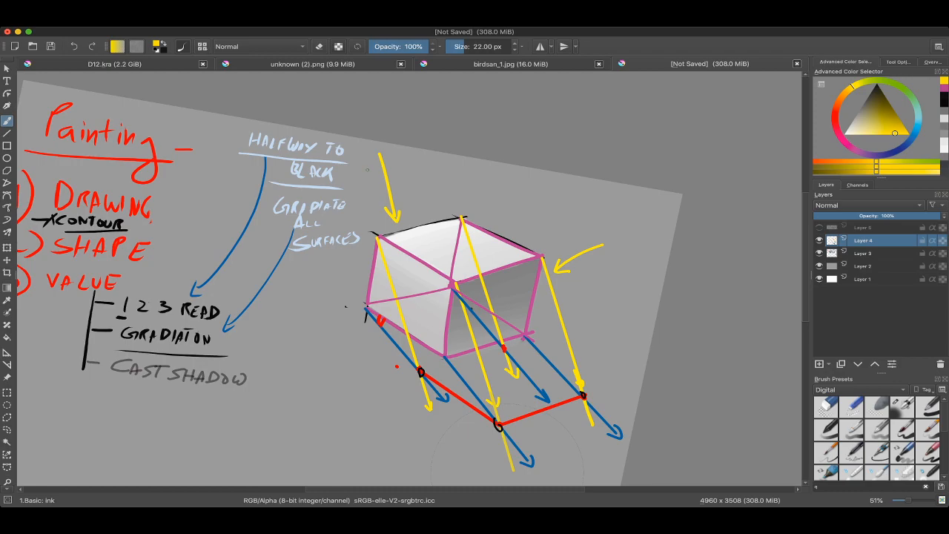
pyautogui.moveTo(376, 150); pyautogui.dragTo(370, 210)
pyautogui.hotkey('ctrl', 'z')
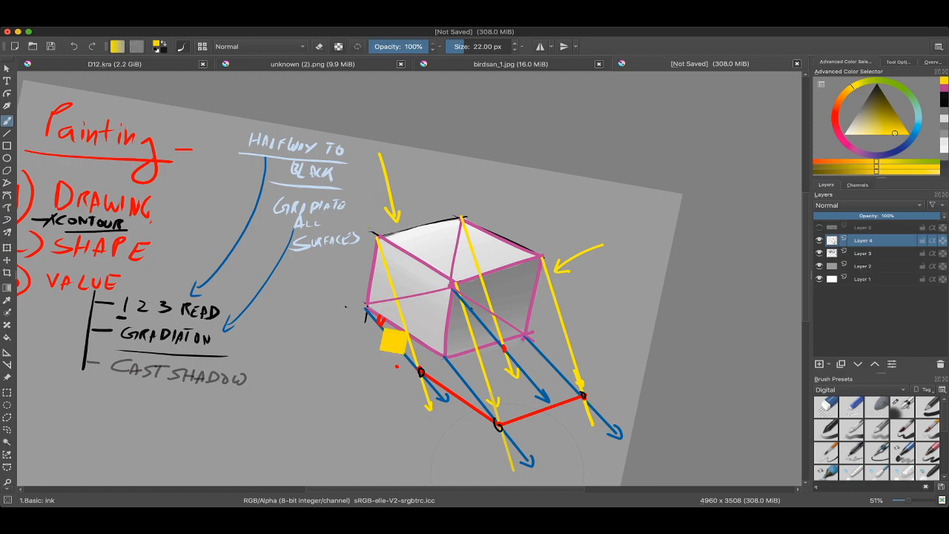
# Step: Sample the ground-direction blue and draw a short 19.59 px line from the "Gradiate All Surfaces" note toward the cube's left edge
pyautogui.keyDown('ctrl'); pyautogui.click(366, 306); pyautogui.keyUp('ctrl')
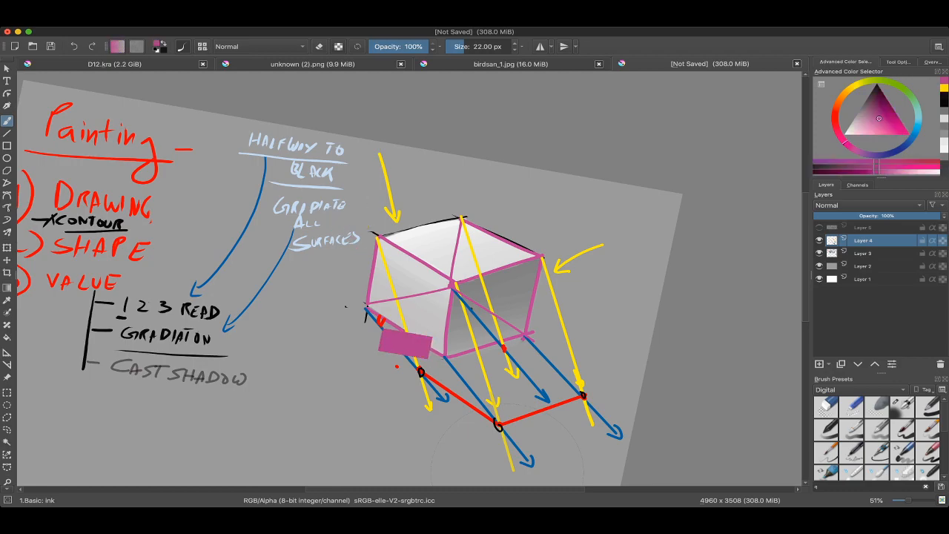
pyautogui.keyDown('ctrl'); pyautogui.click(367, 309); pyautogui.keyUp('ctrl')
pyautogui.moveTo(361, 289); pyautogui.dragTo(358, 289)
pyautogui.moveTo(321, 221); pyautogui.dragTo(359, 252)
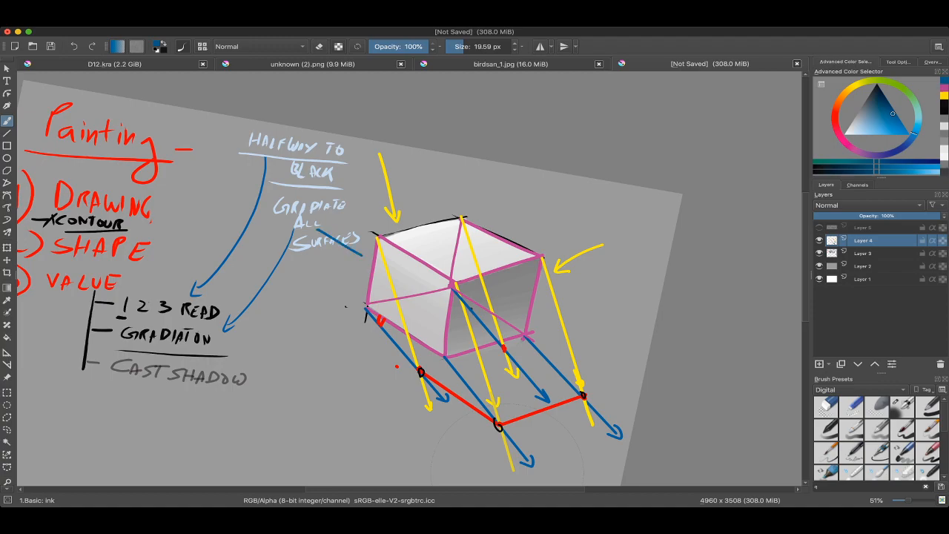
pyautogui.scroll(-3, 507, 475)
pyautogui.scroll(3, 507, 474)
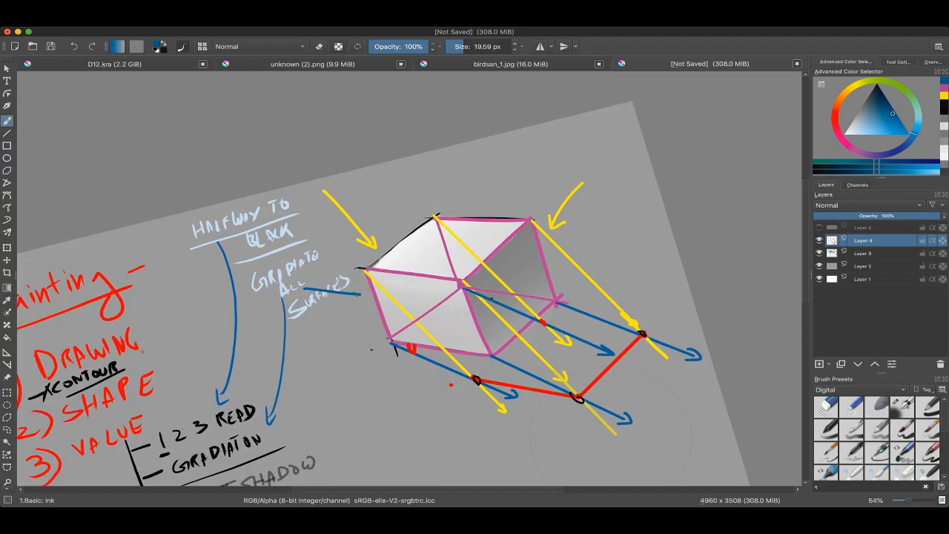
# Step: Finish the blue arrow beside the "Gradiate All Surfaces" note with an arrowhead, and undo the entire arrow
pyautogui.moveTo(359, 289); pyautogui.dragTo(358, 303)
pyautogui.scroll(-2, 462, 286)
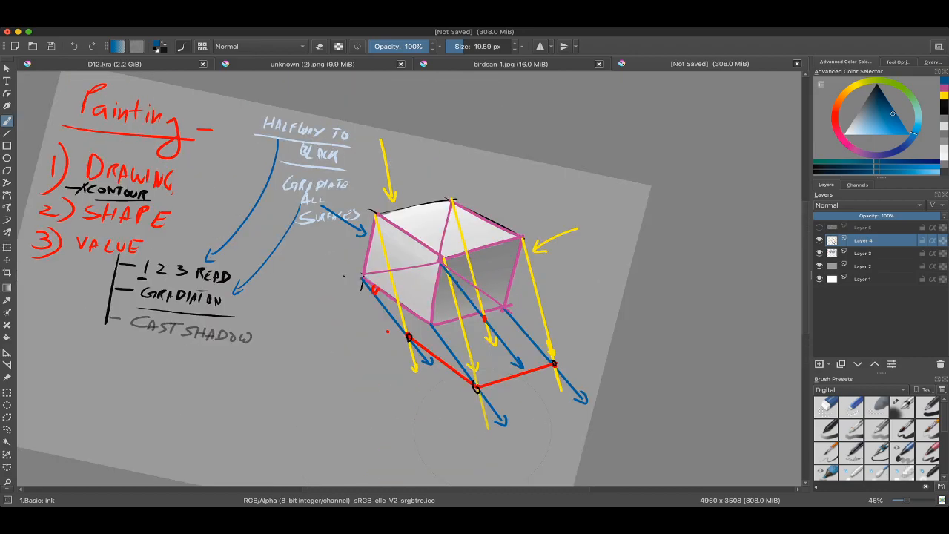
pyautogui.hotkey('ctrl', 'z')
pyautogui.hotkey('ctrl', 'z')
# Step: Sketch a yellow light-ray arrow and a blue ground-direction arrow below the notes, circle both in blue, and undo all of it
pyautogui.keyDown('ctrl'); pyautogui.click(395, 173); pyautogui.keyUp('ctrl')
pyautogui.moveTo(334, 405)
pyautogui.mouseDown()
pyautogui.moveTo(325, 339)
pyautogui.moveTo(336, 307)
pyautogui.moveTo(333, 319)
pyautogui.mouseUp()
pyautogui.keyDown('ctrl'); pyautogui.click(393, 113); pyautogui.keyUp('ctrl')
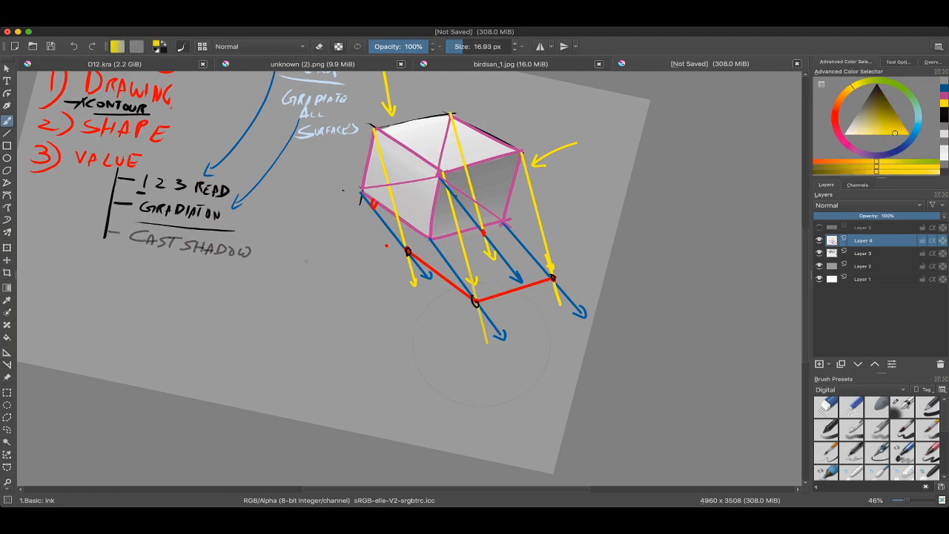
pyautogui.moveTo(304, 252)
pyautogui.mouseDown()
pyautogui.moveTo(327, 305)
pyautogui.moveTo(347, 321)
pyautogui.moveTo(401, 316)
pyautogui.moveTo(323, 379)
pyautogui.moveTo(341, 376)
pyautogui.mouseUp()
pyautogui.keyDown('ctrl'); pyautogui.click(436, 252); pyautogui.keyUp('ctrl')
pyautogui.keyDown('ctrl'); pyautogui.click(439, 250); pyautogui.keyUp('ctrl')
pyautogui.moveTo(343, 377)
pyautogui.mouseDown()
pyautogui.moveTo(284, 275)
pyautogui.moveTo(333, 374)
pyautogui.mouseUp()
pyautogui.moveTo(323, 241); pyautogui.dragTo(269, 265)
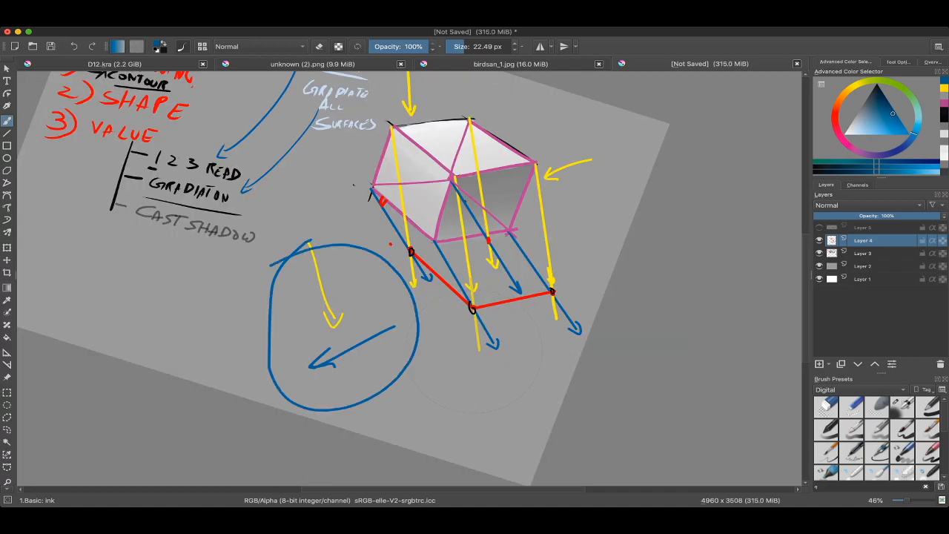
pyautogui.moveTo(326, 356); pyautogui.dragTo(348, 371)
pyautogui.hotkey('ctrl', 'z')
pyautogui.hotkey('ctrl', 'z')
pyautogui.hotkey('ctrl', 'z')
pyautogui.hotkey('ctrl', 'z')
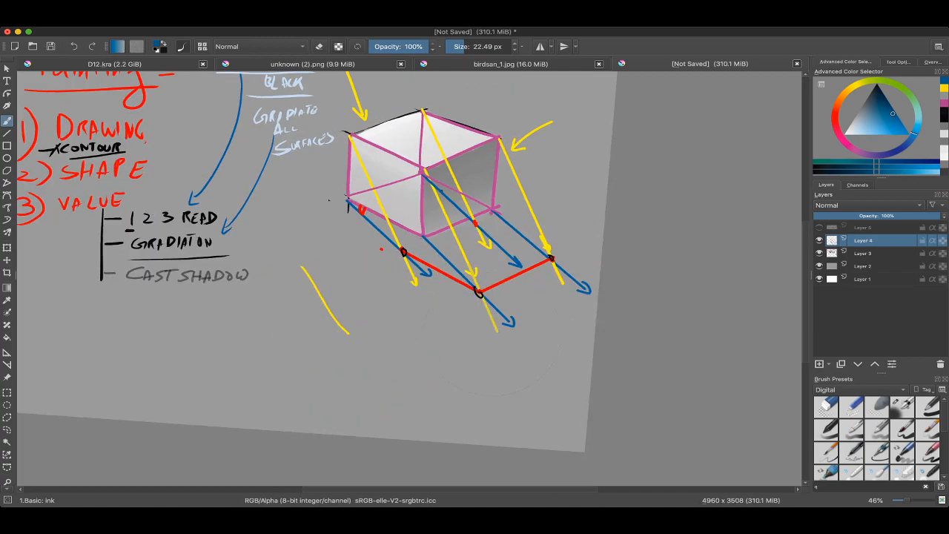
pyautogui.hotkey('ctrl', 'z')
pyautogui.scroll(1, 318, 267)
pyautogui.moveTo(319, 281); pyautogui.dragTo(325, 308)
pyautogui.moveTo(371, 196); pyautogui.dragTo(383, 155)
pyautogui.keyDown('ctrl'); pyautogui.click(347, 114); pyautogui.keyUp('ctrl')
pyautogui.moveTo(322, 331); pyautogui.dragTo(395, 206)
pyautogui.moveTo(396, 206); pyautogui.dragTo(384, 245)
pyautogui.keyDown('ctrl'); pyautogui.click(479, 96); pyautogui.keyUp('ctrl')
pyautogui.moveTo(323, 292)
pyautogui.mouseDown()
pyautogui.moveTo(345, 263)
pyautogui.moveTo(315, 384)
pyautogui.moveTo(333, 266)
pyautogui.moveTo(343, 266)
pyautogui.mouseUp()
pyautogui.moveTo(351, 197)
pyautogui.mouseDown()
pyautogui.moveTo(352, 229)
pyautogui.moveTo(320, 309)
pyautogui.mouseUp()
pyautogui.hotkey('ctrl', 'z')
# Step: Sample dark grey and draw a thin straight 6.26 px horizon line in the empty area below the cube
pyautogui.keyDown('ctrl'); pyautogui.click(425, 174); pyautogui.keyUp('ctrl')
pyautogui.press('4')
pyautogui.moveTo(424, 177); pyautogui.dragTo(440, 141)
pyautogui.keyDown('ctrl'); pyautogui.click(441, 159); pyautogui.keyUp('ctrl')
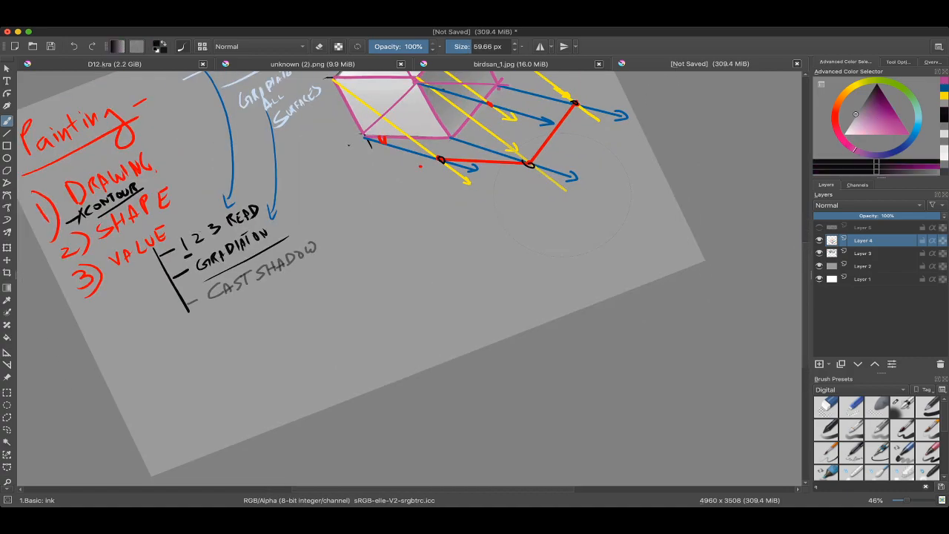
pyautogui.moveTo(415, 247); pyautogui.dragTo(464, 233)
pyautogui.moveTo(419, 274); pyautogui.dragTo(435, 243)
pyautogui.hotkey('ctrl', 'z')
pyautogui.moveTo(393, 248)
pyautogui.mouseDown()
pyautogui.moveTo(384, 248)
pyautogui.moveTo(522, 191)
pyautogui.mouseUp()
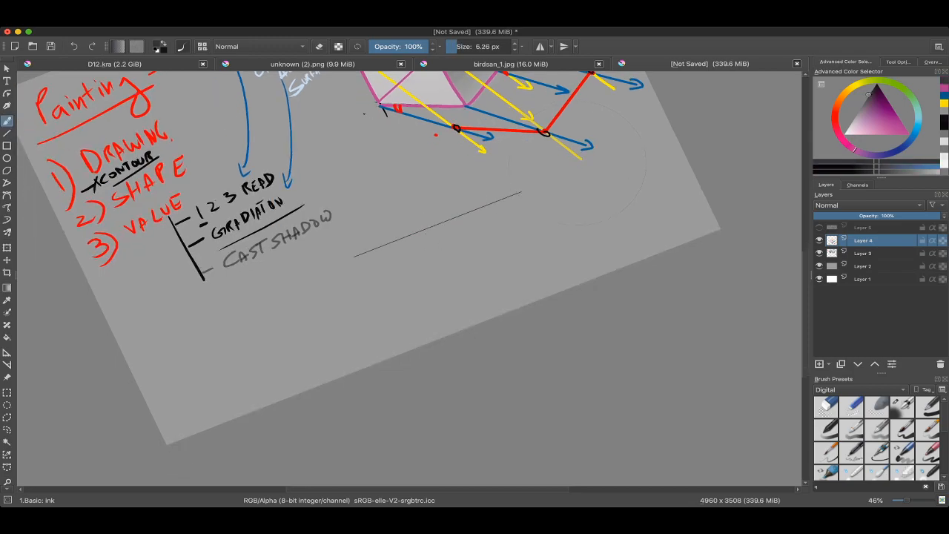
# Step: Draw a straight 15.15 px vertical pole rising from the left part of the horizon line, with a small mark at its top
pyautogui.moveTo(426, 233); pyautogui.dragTo(441, 241)
pyautogui.moveTo(447, 182); pyautogui.dragTo(448, 152)
pyautogui.moveTo(376, 250); pyautogui.dragTo(383, 250)
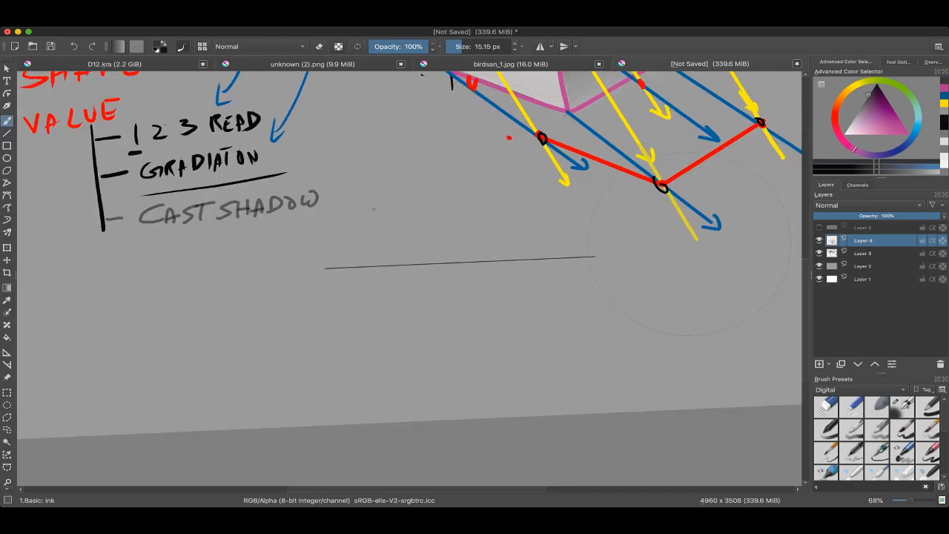
pyautogui.press('v')
pyautogui.moveTo(370, 169)
pyautogui.mouseDown()
pyautogui.moveTo(380, 278)
pyautogui.moveTo(376, 269)
pyautogui.mouseUp()
pyautogui.press('b')
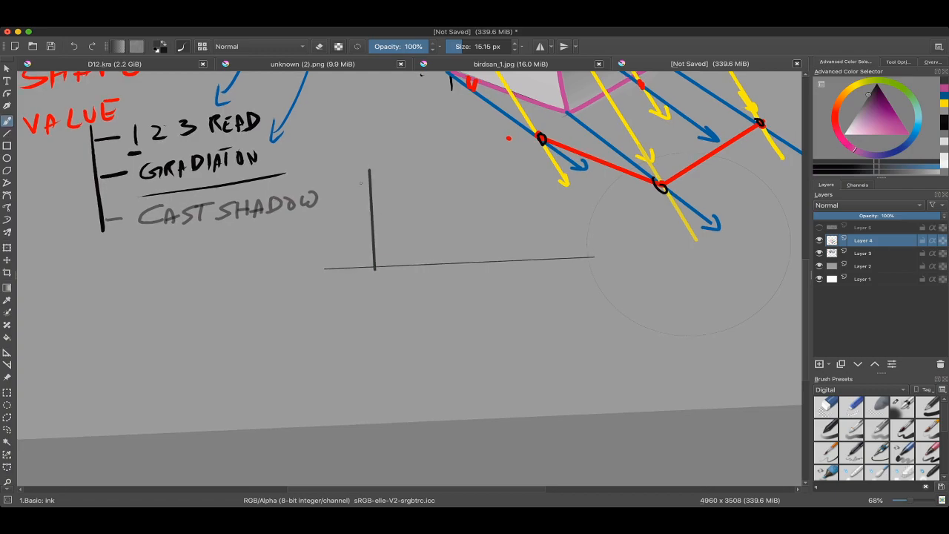
pyautogui.moveTo(369, 169); pyautogui.dragTo(337, 122)
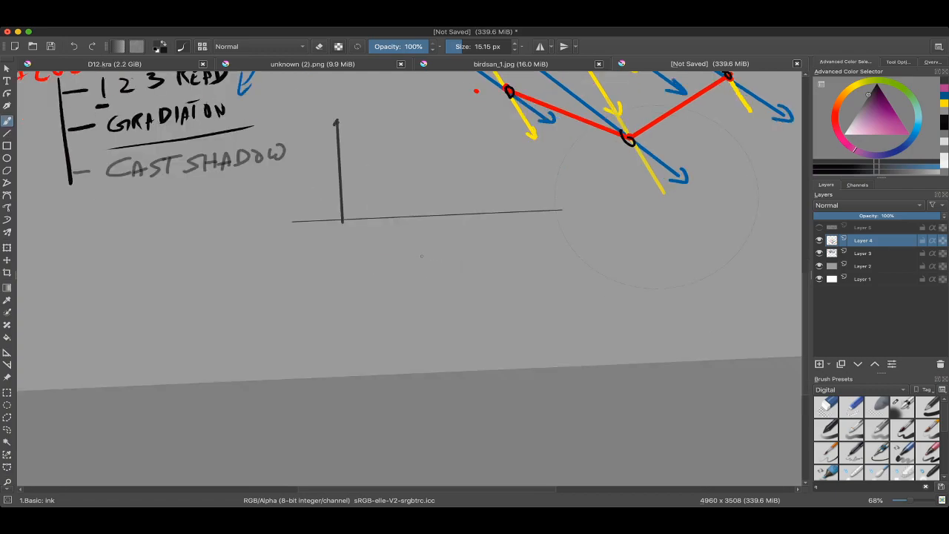
pyautogui.moveTo(421, 256); pyautogui.dragTo(434, 298)
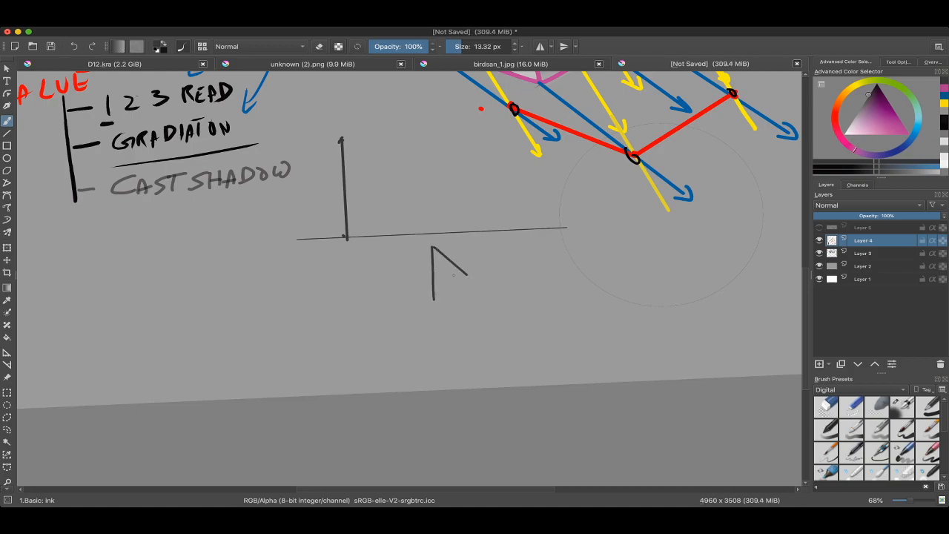
pyautogui.press('4')
pyautogui.moveTo(462, 266)
pyautogui.mouseDown()
pyautogui.moveTo(449, 257)
pyautogui.moveTo(505, 233)
pyautogui.mouseUp()
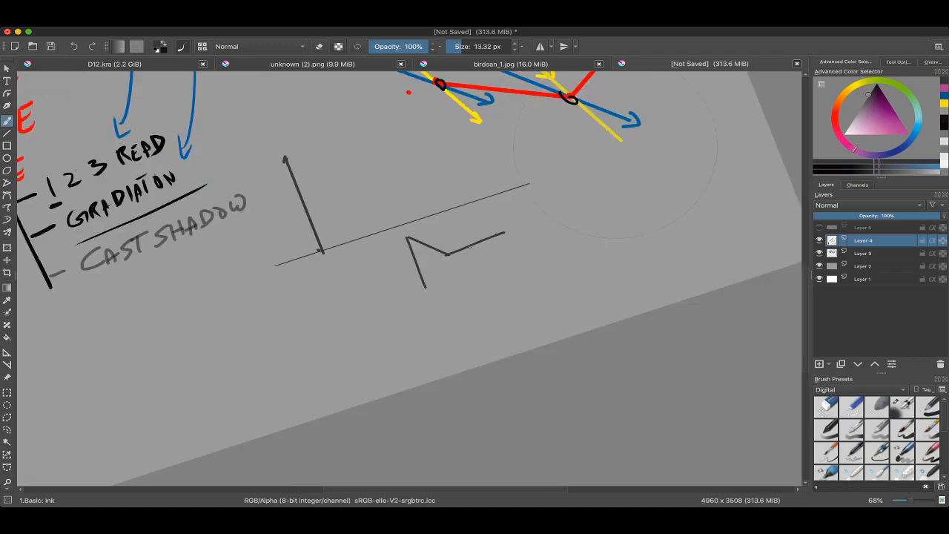
pyautogui.press('6')
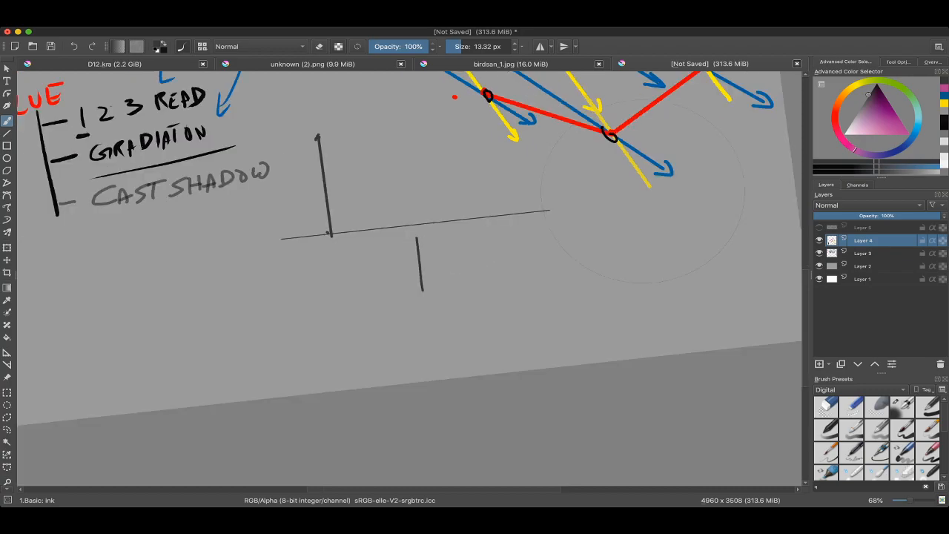
pyautogui.hotkey('ctrl', 'z')
pyautogui.hotkey('ctrl', 'z')
# Step: Draw a box's front top corner with straight 13.32 px lines to left and right vanishing points, plus its front and right vertical edges
pyautogui.press('v')
pyautogui.moveTo(279, 245)
pyautogui.mouseDown()
pyautogui.moveTo(489, 292)
pyautogui.moveTo(617, 200)
pyautogui.mouseUp()
pyautogui.press('v')
pyautogui.press('v')
pyautogui.moveTo(486, 292); pyautogui.dragTo(491, 342)
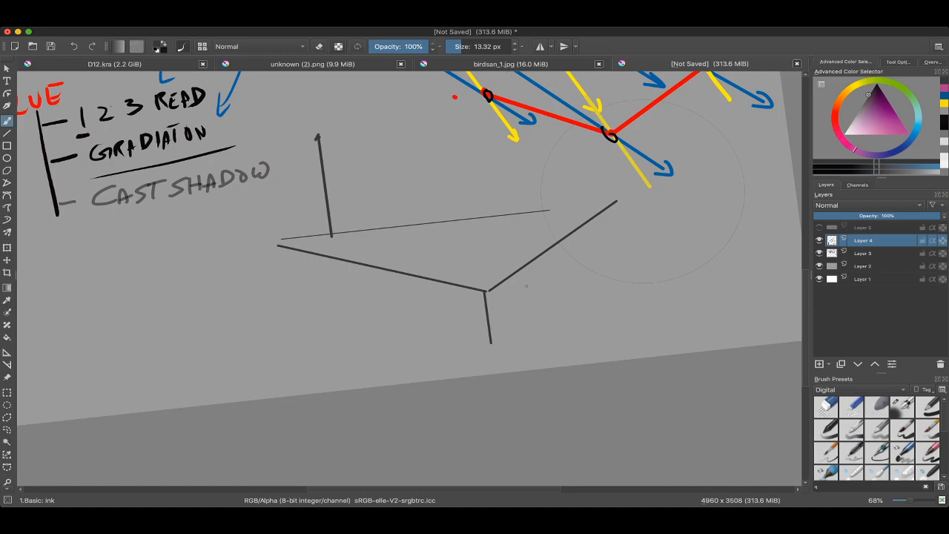
pyautogui.press('v')
pyautogui.moveTo(533, 263); pyautogui.dragTo(540, 321)
# Step: Draw the box's left vertical edge and connect both its ends to the right vanishing point with straight lines
pyautogui.moveTo(423, 322); pyautogui.dragTo(421, 324)
pyautogui.press('v')
pyautogui.moveTo(414, 280); pyautogui.dragTo(616, 200)
pyautogui.press('v')
pyautogui.moveTo(422, 324); pyautogui.dragTo(621, 198)
pyautogui.moveTo(538, 263); pyautogui.dragTo(526, 316)
# Step: Connect the right edge's top and the front edge's bottom to the left vanishing point, and the front bottom corner to the right one
pyautogui.press('v')
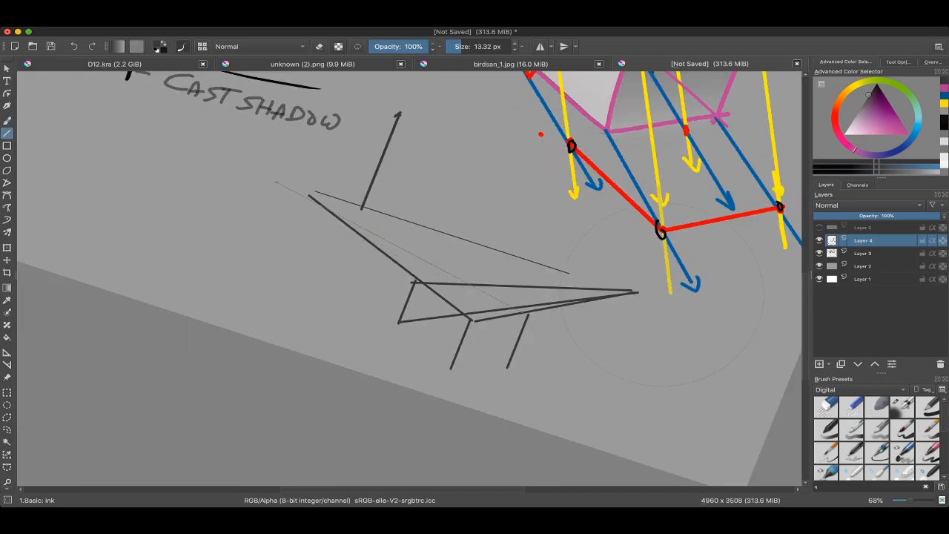
pyautogui.moveTo(276, 181)
pyautogui.mouseDown()
pyautogui.moveTo(310, 192)
pyautogui.moveTo(279, 155)
pyautogui.mouseUp()
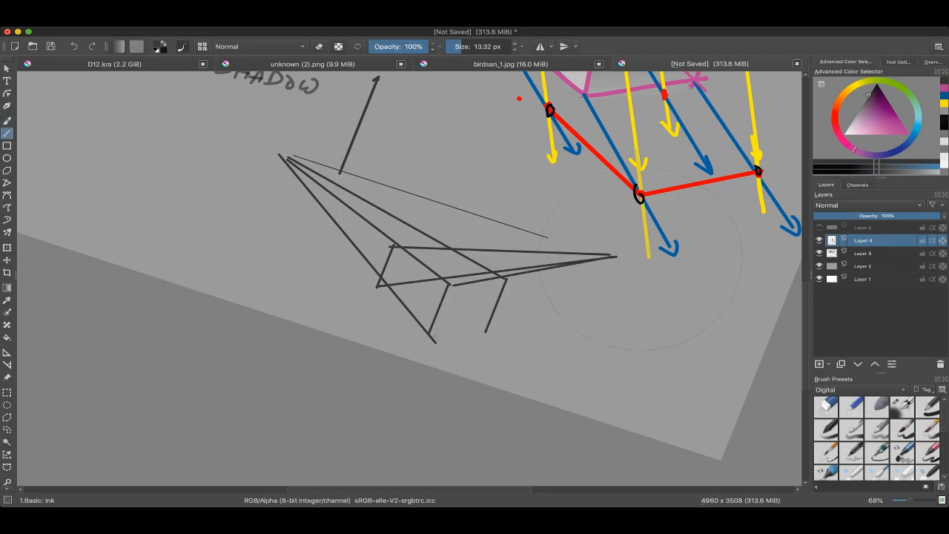
pyautogui.press('v')
pyautogui.moveTo(616, 257); pyautogui.dragTo(600, 197)
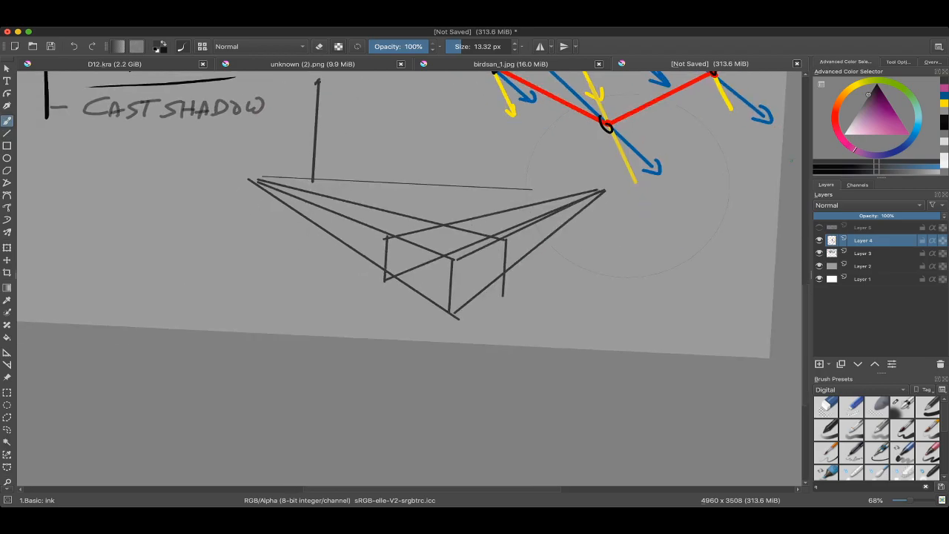
# Step: Pick white and fill the new box's top face with the Basic: Ink brush at 34.27 px
pyautogui.click(944, 88)
pyautogui.click(845, 135)
pyautogui.moveTo(564, 297); pyautogui.dragTo(558, 239)
pyautogui.moveTo(462, 252)
pyautogui.mouseDown()
pyautogui.moveTo(476, 290)
pyautogui.moveTo(454, 256)
pyautogui.mouseUp()
pyautogui.hotkey('ctrl', 'z')
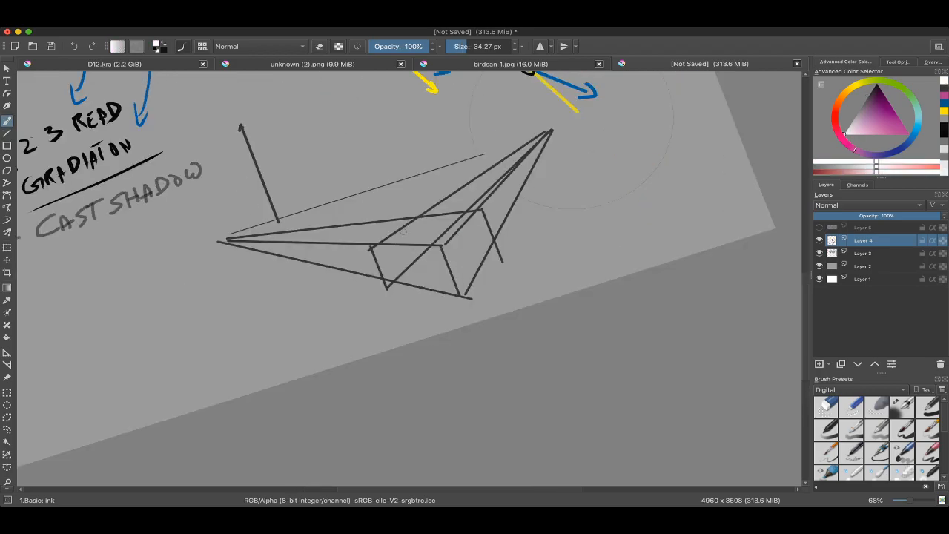
pyautogui.moveTo(381, 244)
pyautogui.mouseDown()
pyautogui.moveTo(428, 216)
pyautogui.moveTo(448, 227)
pyautogui.moveTo(448, 237)
pyautogui.moveTo(393, 241)
pyautogui.mouseUp()
pyautogui.moveTo(458, 221); pyautogui.dragTo(435, 238)
# Step: Fill the box's right face with a mid grey darker than the canvas background
pyautogui.keyDown('ctrl'); pyautogui.click(461, 273); pyautogui.keyUp('ctrl')
pyautogui.keyDown('ctrl'); pyautogui.click(460, 273); pyautogui.keyUp('ctrl')
pyautogui.moveTo(460, 273)
pyautogui.mouseDown()
pyautogui.moveTo(478, 267)
pyautogui.moveTo(458, 262)
pyautogui.moveTo(479, 218)
pyautogui.moveTo(464, 286)
pyautogui.moveTo(451, 240)
pyautogui.moveTo(485, 221)
pyautogui.mouseUp()
pyautogui.keyDown('ctrl'); pyautogui.click(461, 271); pyautogui.keyUp('ctrl')
# Step: Pick a light grey between the other two values and fill the box's left face
pyautogui.click(835, 122)
pyautogui.click(846, 131)
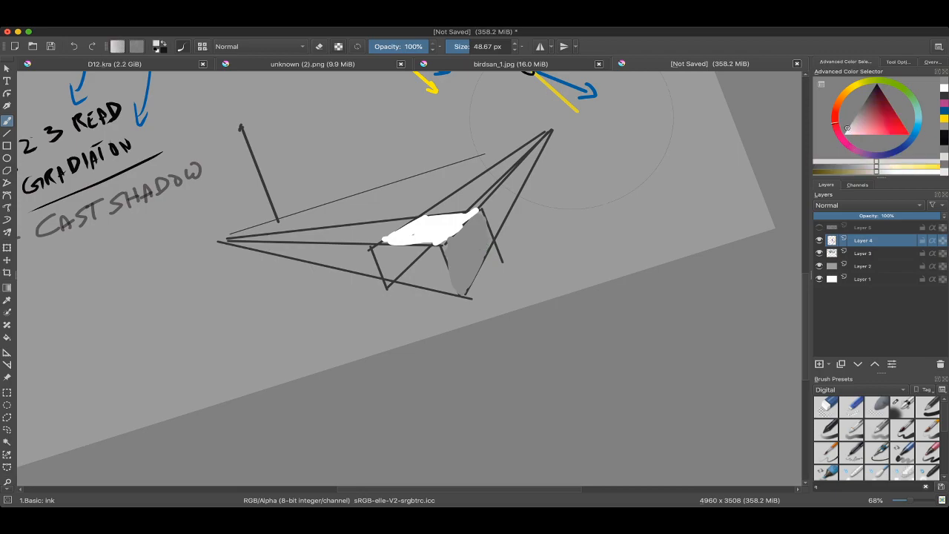
pyautogui.click(845, 130)
pyautogui.moveTo(419, 286); pyautogui.dragTo(448, 292)
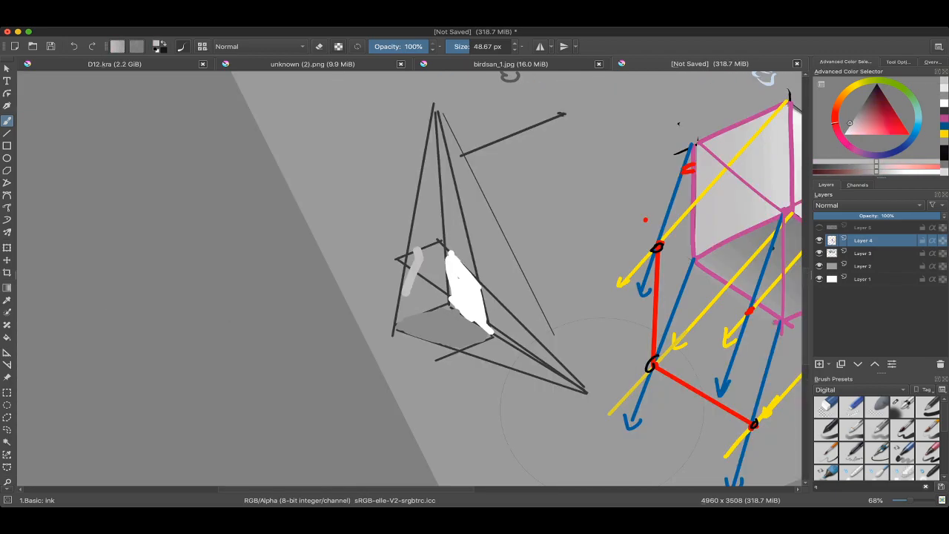
pyautogui.hotkey('ctrl', 'z')
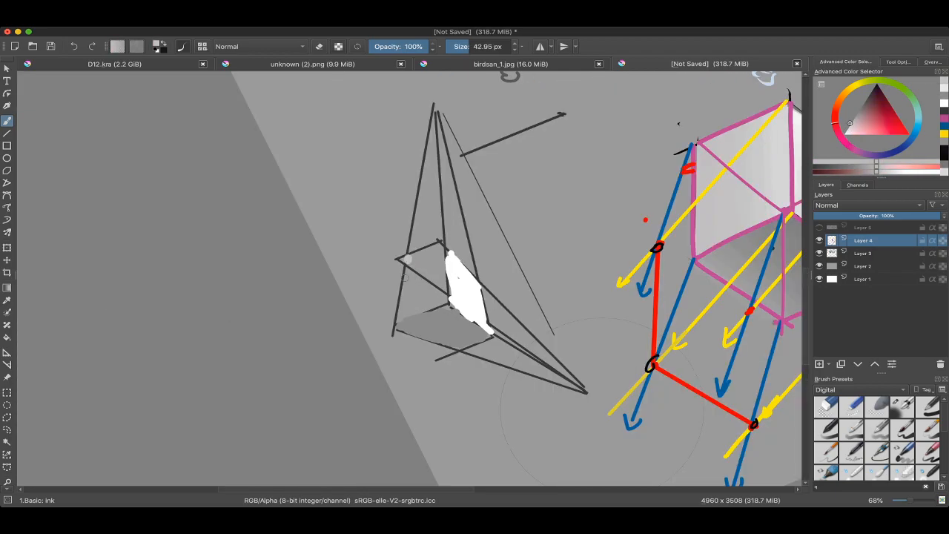
pyautogui.moveTo(405, 277)
pyautogui.mouseDown()
pyautogui.moveTo(411, 292)
pyautogui.moveTo(439, 275)
pyautogui.moveTo(414, 255)
pyautogui.mouseUp()
pyautogui.moveTo(404, 314); pyautogui.dragTo(402, 317)
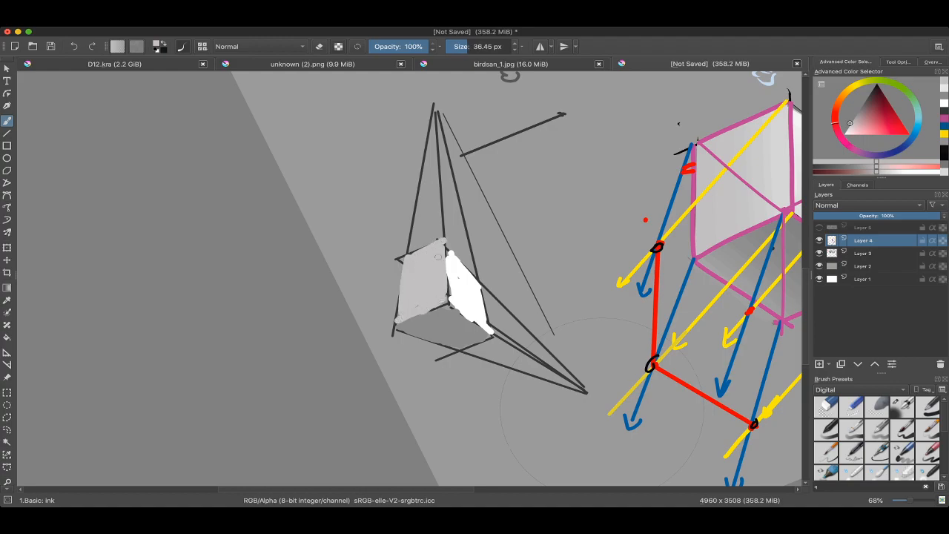
# Step: Sample the light-ray yellow, mark the light source at the pole's top, and draw a 23.45 px arrow from it toward the box
pyautogui.moveTo(438, 258)
pyautogui.mouseDown()
pyautogui.moveTo(386, 304)
pyautogui.moveTo(379, 333)
pyautogui.moveTo(366, 326)
pyautogui.mouseUp()
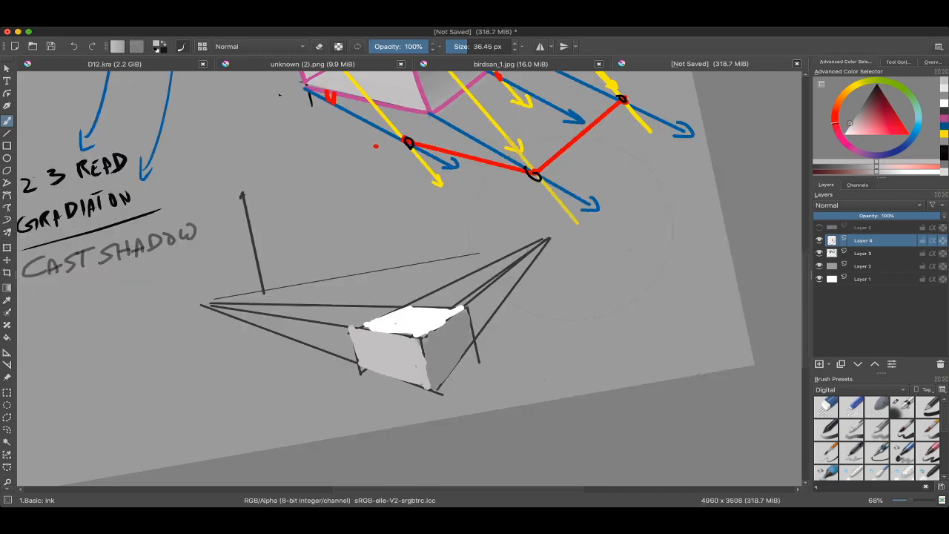
pyautogui.scroll(-3, 408, 279)
pyautogui.keyDown('ctrl'); pyautogui.click(484, 168); pyautogui.keyUp('ctrl')
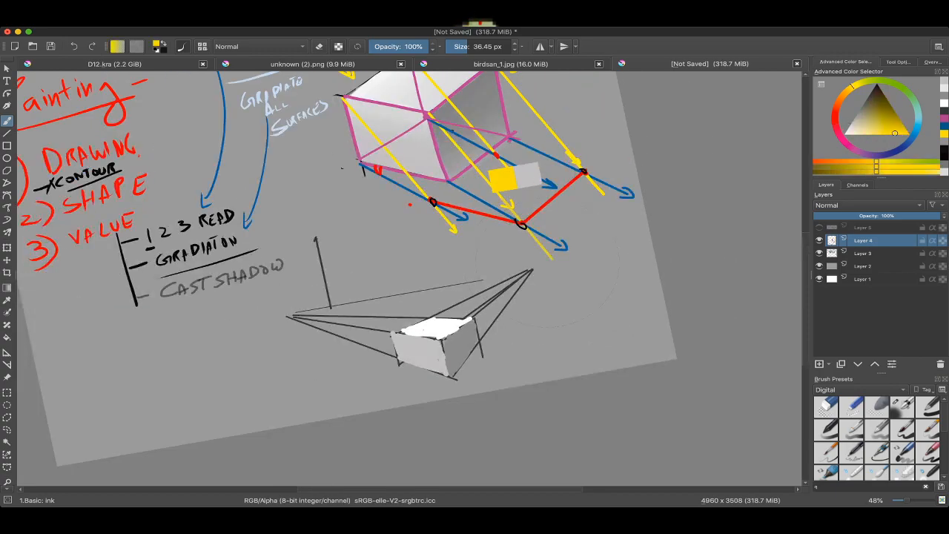
pyautogui.moveTo(483, 168); pyautogui.dragTo(492, 189)
pyautogui.click(464, 47)
pyautogui.click(317, 239)
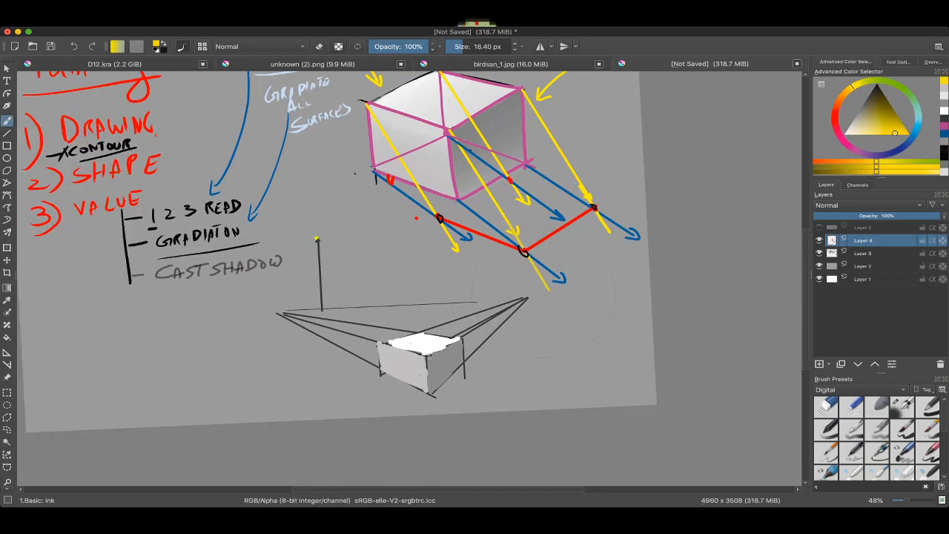
pyautogui.moveTo(544, 293)
pyautogui.mouseDown()
pyautogui.moveTo(544, 270)
pyautogui.moveTo(541, 308)
pyautogui.mouseUp()
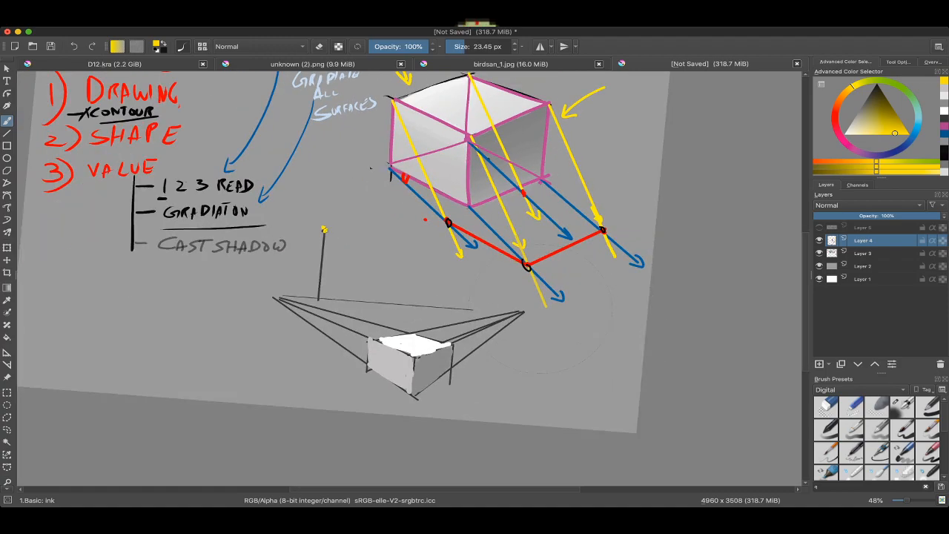
pyautogui.moveTo(323, 229)
pyautogui.mouseDown()
pyautogui.moveTo(364, 292)
pyautogui.moveTo(368, 320)
pyautogui.mouseUp()
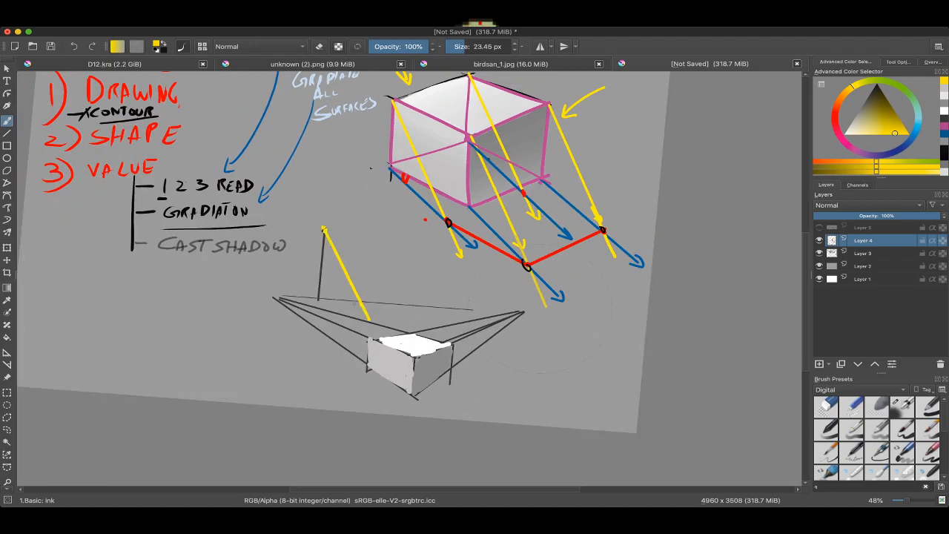
pyautogui.scroll(2, 410, 280)
# Step: Sample the ground-direction blue and draw two 23.45 px lines from the pole's base to the top and bottom of the box's left edge
pyautogui.keyDown('super'); pyautogui.click(415, 181); pyautogui.keyUp('super')
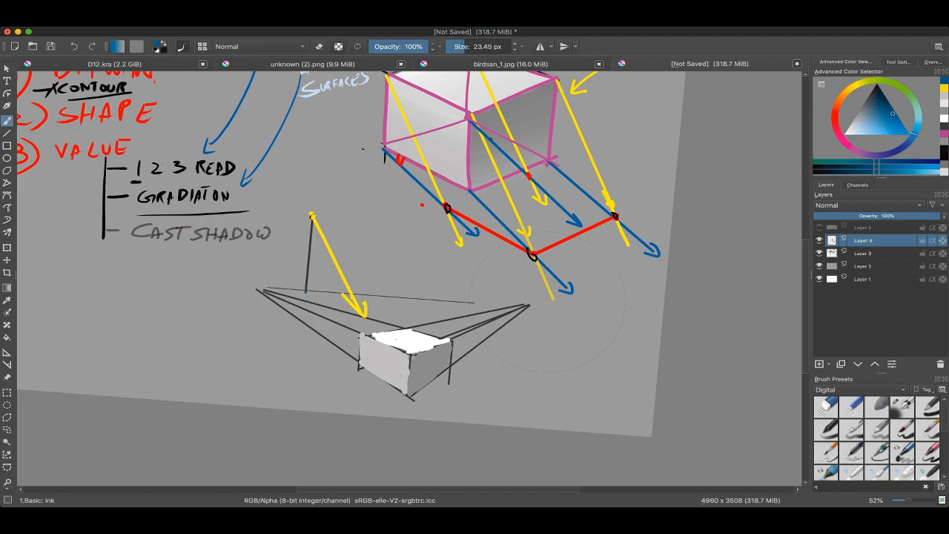
pyautogui.scroll(2, 547, 308)
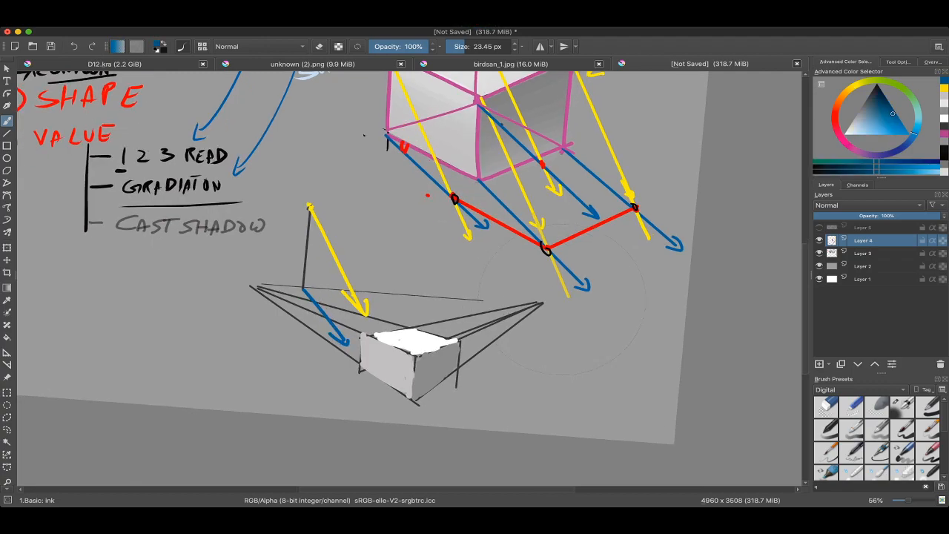
pyautogui.hotkey('ctrl', 'z')
pyautogui.moveTo(301, 284); pyautogui.dragTo(358, 371)
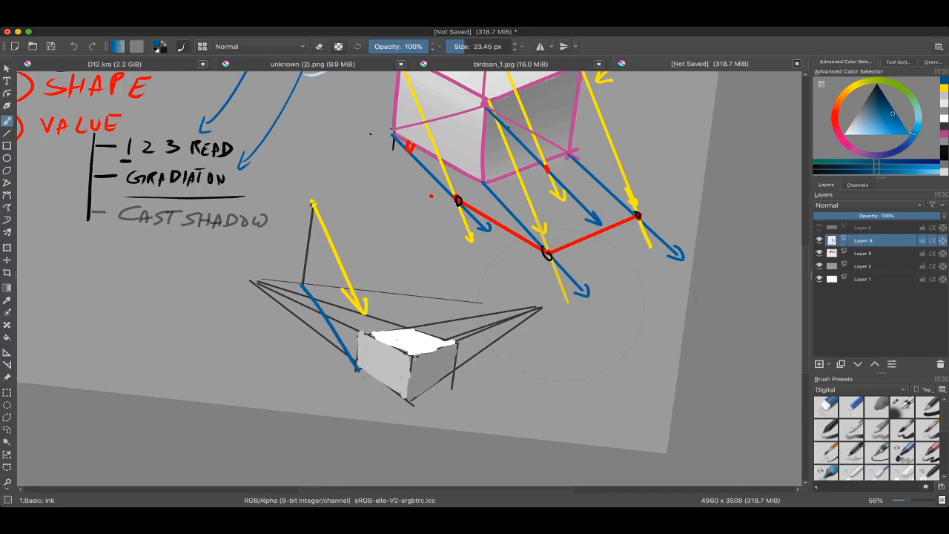
pyautogui.moveTo(301, 284); pyautogui.dragTo(362, 341)
pyautogui.moveTo(362, 341); pyautogui.dragTo(371, 346)
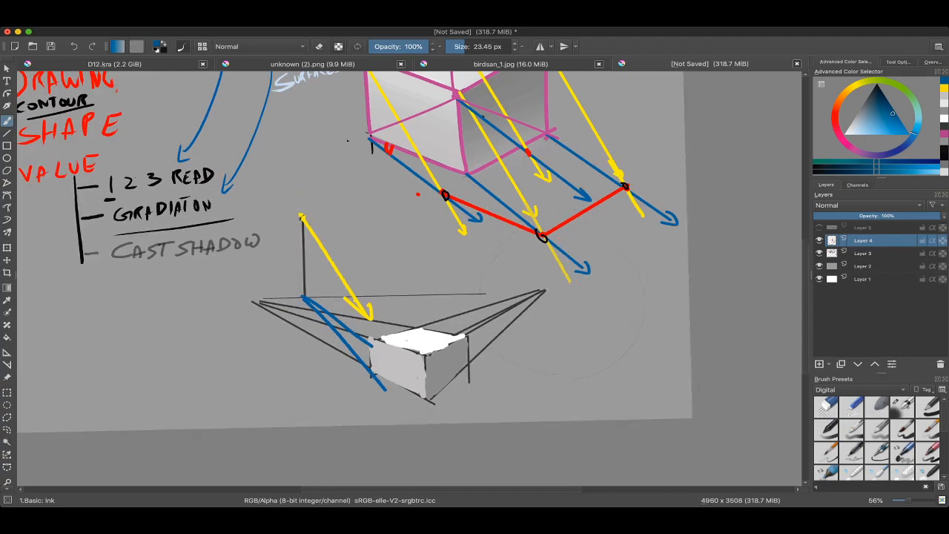
# Step: Sample the pole's dark grey, write a small "LGS" label beside the pole's base, and circle it with a thin brush
pyautogui.scroll(5, 292, 275)
pyautogui.moveTo(364, 290); pyautogui.dragTo(404, 246)
pyautogui.keyDown('ctrl'); pyautogui.click(367, 252); pyautogui.keyUp('ctrl')
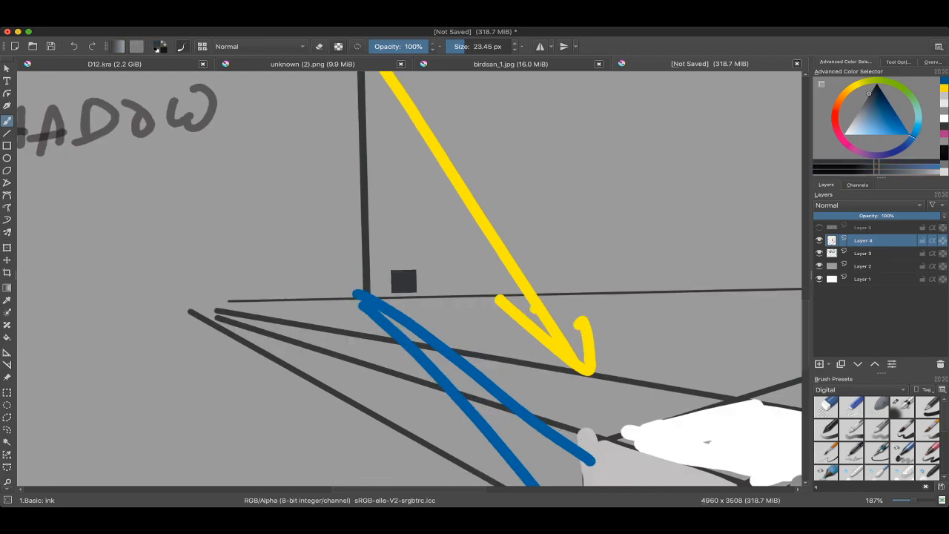
pyautogui.keyDown('shift'); pyautogui.moveTo(316, 267); pyautogui.dragTo(302, 267); pyautogui.keyUp('shift')
pyautogui.moveTo(279, 250)
pyautogui.mouseDown()
pyautogui.moveTo(281, 275)
pyautogui.moveTo(282, 253)
pyautogui.moveTo(310, 280)
pyautogui.moveTo(327, 275)
pyautogui.mouseUp()
pyautogui.hotkey('ctrl', 'z')
pyautogui.moveTo(338, 247); pyautogui.dragTo(328, 282)
pyautogui.moveTo(311, 219)
pyautogui.mouseDown()
pyautogui.moveTo(352, 248)
pyautogui.moveTo(276, 245)
pyautogui.mouseUp()
pyautogui.moveTo(327, 245)
pyautogui.mouseDown()
pyautogui.moveTo(296, 339)
pyautogui.moveTo(331, 273)
pyautogui.moveTo(331, 295)
pyautogui.mouseUp()
pyautogui.scroll(-1, 331, 259)
pyautogui.moveTo(277, 370); pyautogui.dragTo(278, 391)
# Step: Label the light source at the pole's top "LS" at 6.68 px and undo the extra strokes made after it
pyautogui.moveTo(335, 228); pyautogui.dragTo(350, 258)
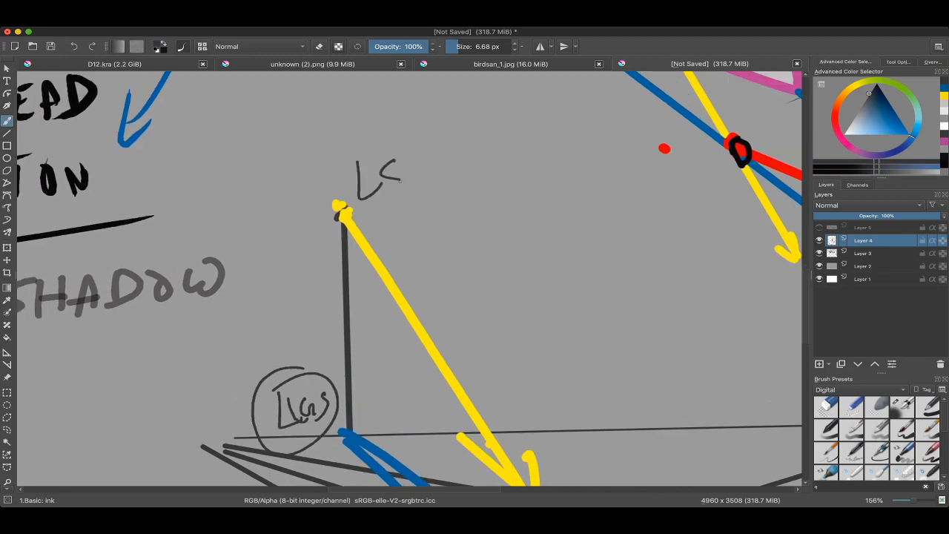
pyautogui.moveTo(400, 181); pyautogui.dragTo(381, 200)
pyautogui.moveTo(380, 141); pyautogui.dragTo(349, 168)
pyautogui.moveTo(421, 350)
pyautogui.mouseDown()
pyautogui.moveTo(314, 217)
pyautogui.moveTo(300, 247)
pyautogui.mouseUp()
pyautogui.scroll(-3, 374, 298)
pyautogui.moveTo(288, 321); pyautogui.dragTo(295, 306)
pyautogui.scroll(-1, 312, 167)
pyautogui.press('super+z')
pyautogui.press('super+z')
pyautogui.press('super+z')
pyautogui.scroll(-1, 373, 296)
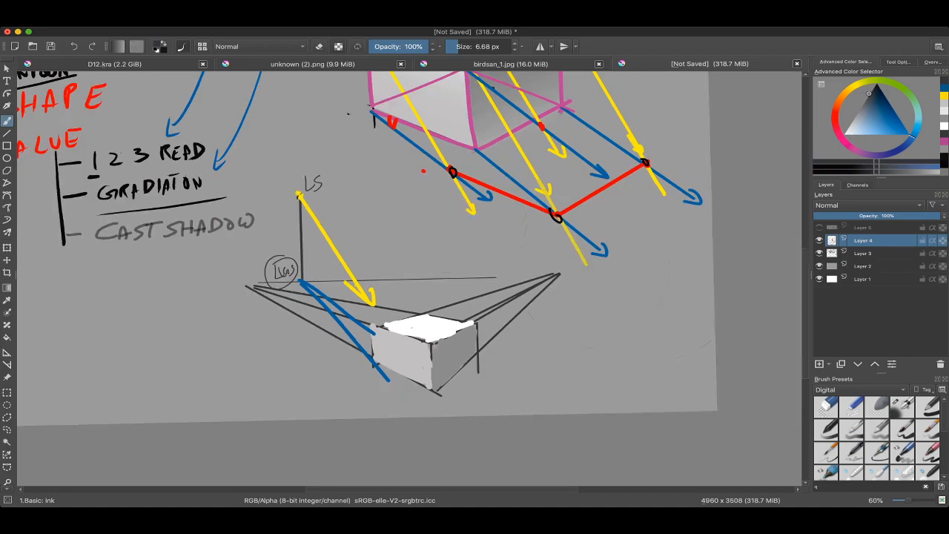
# Step: Circle the labelled pole and its yellow light ray with a thick 24.30 px dark grey stroke
pyautogui.scroll(-1, 385, 297)
pyautogui.moveTo(342, 264); pyautogui.dragTo(372, 256)
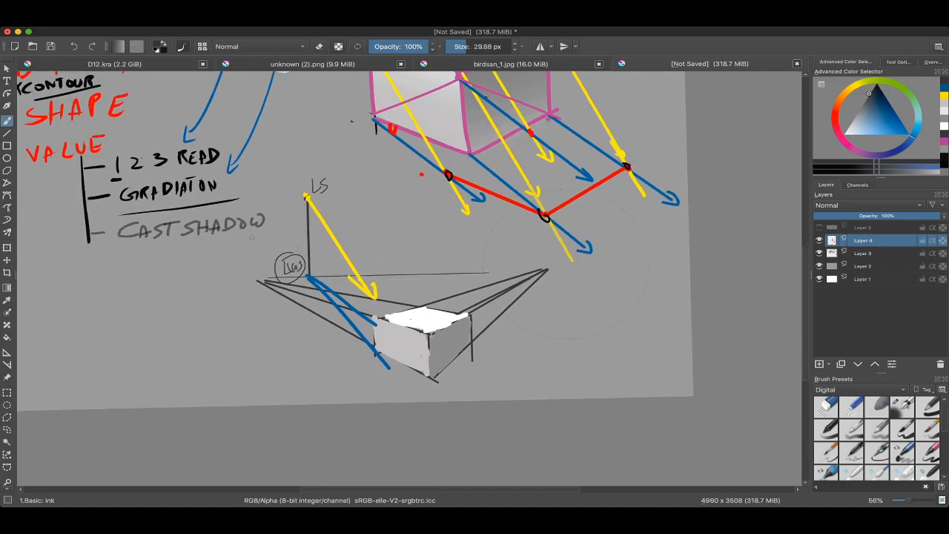
pyautogui.moveTo(228, 224); pyautogui.dragTo(229, 324)
pyautogui.press('super+z')
pyautogui.moveTo(294, 178); pyautogui.dragTo(275, 181)
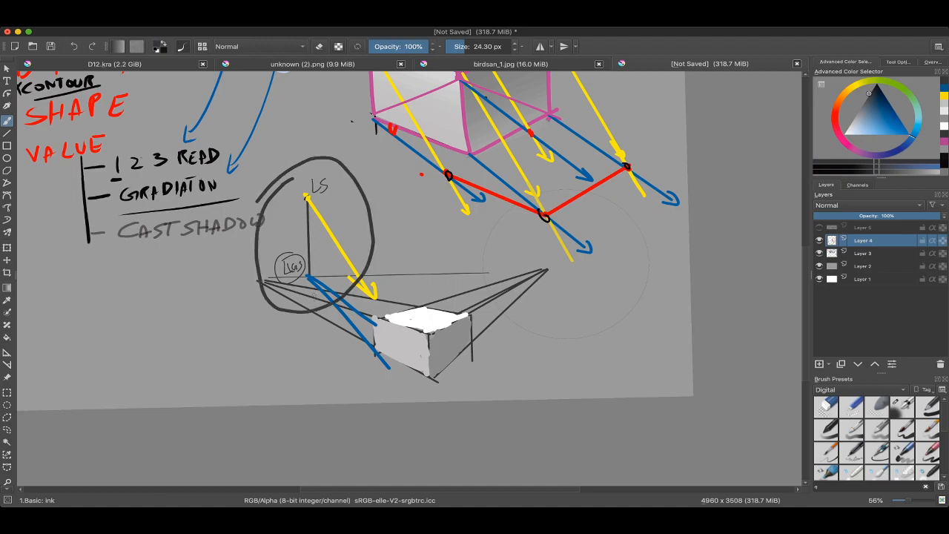
# Step: Undo the thick dark grey circle around the light pole
pyautogui.scroll(2, 330, 256)
pyautogui.press('super+z')
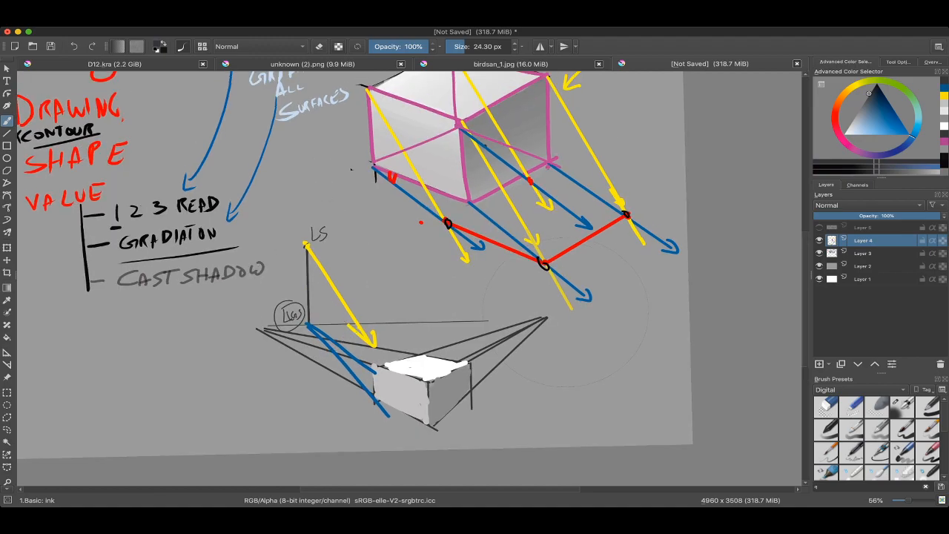
pyautogui.scroll(-2, 352, 169)
# Step: Sample yellow, draw an extra light-ray arrow beside the pole's ray and a mark at the small box's lower-left corner, and undo both
pyautogui.keyDown('super'); pyautogui.click(333, 233); pyautogui.keyUp('super')
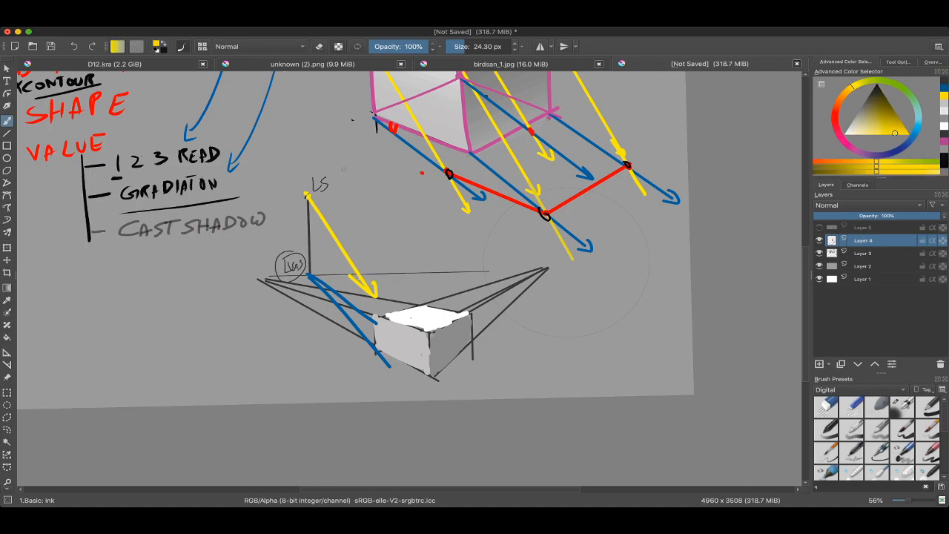
pyautogui.moveTo(346, 166); pyautogui.dragTo(375, 273)
pyautogui.moveTo(359, 245); pyautogui.dragTo(378, 257)
pyautogui.scroll(1, 377, 257)
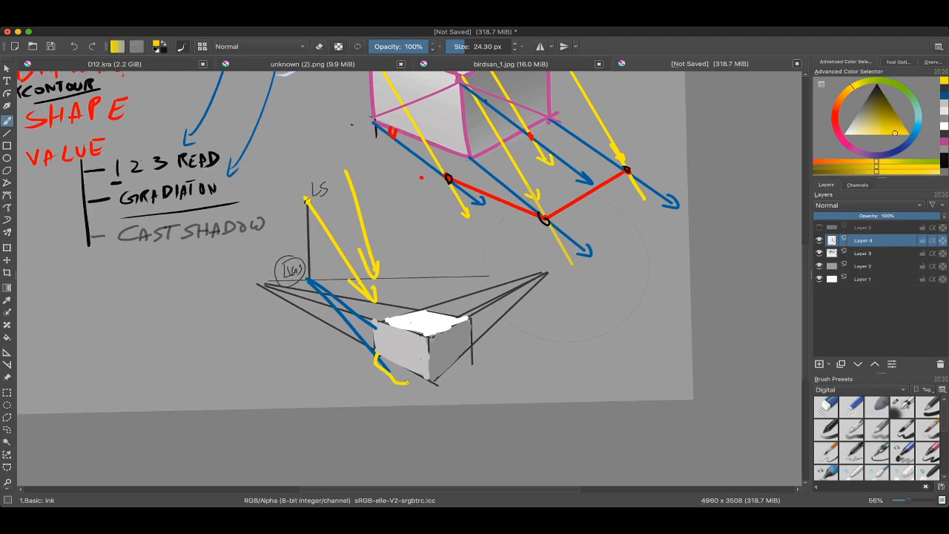
pyautogui.press('super+z')
pyautogui.press('super+z')
pyautogui.scroll(-2, 356, 252)
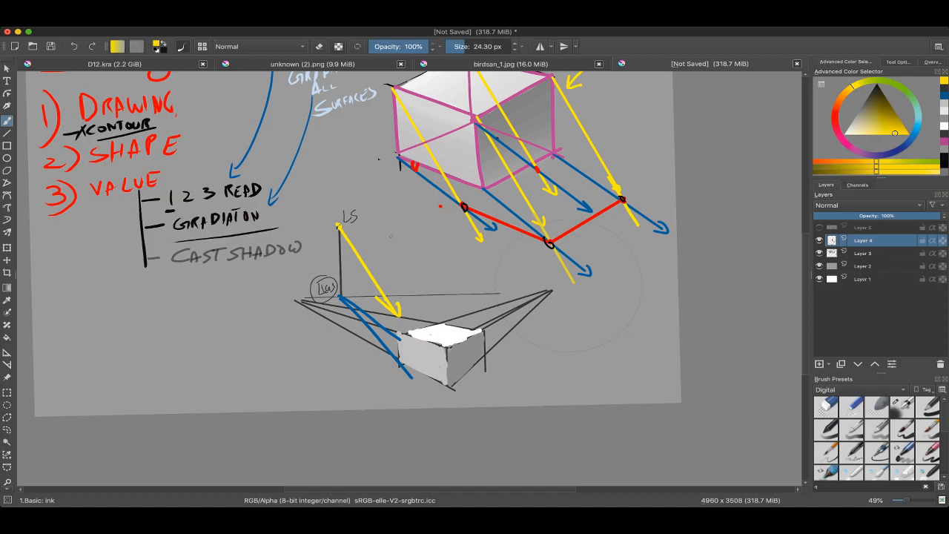
# Step: Draw a 24.30 px yellow arrow down toward the small box and a blue ground-direction arrow from the pole's base, and undo both
pyautogui.scroll(2, 391, 236)
pyautogui.moveTo(375, 170); pyautogui.dragTo(381, 289)
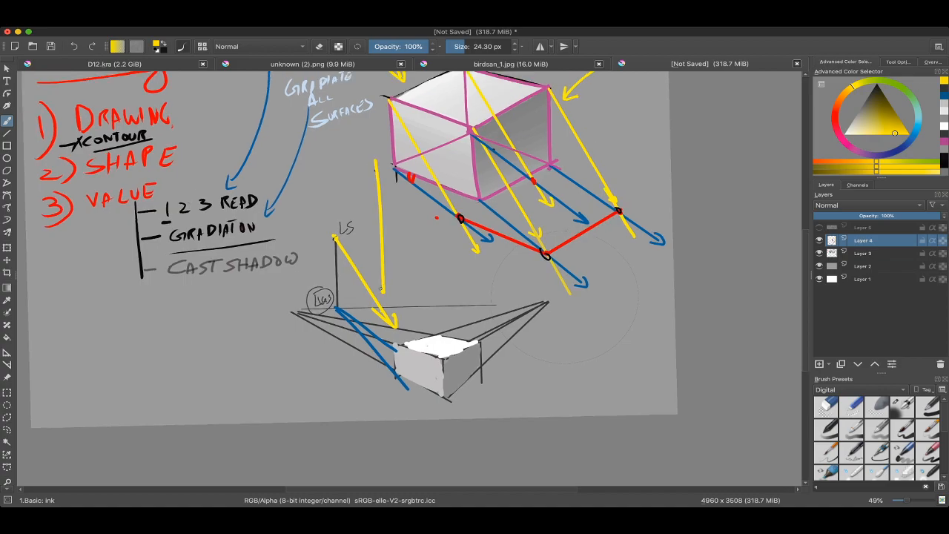
pyautogui.press('super+z')
pyautogui.moveTo(336, 300); pyautogui.dragTo(414, 317)
pyautogui.moveTo(398, 305); pyautogui.dragTo(408, 332)
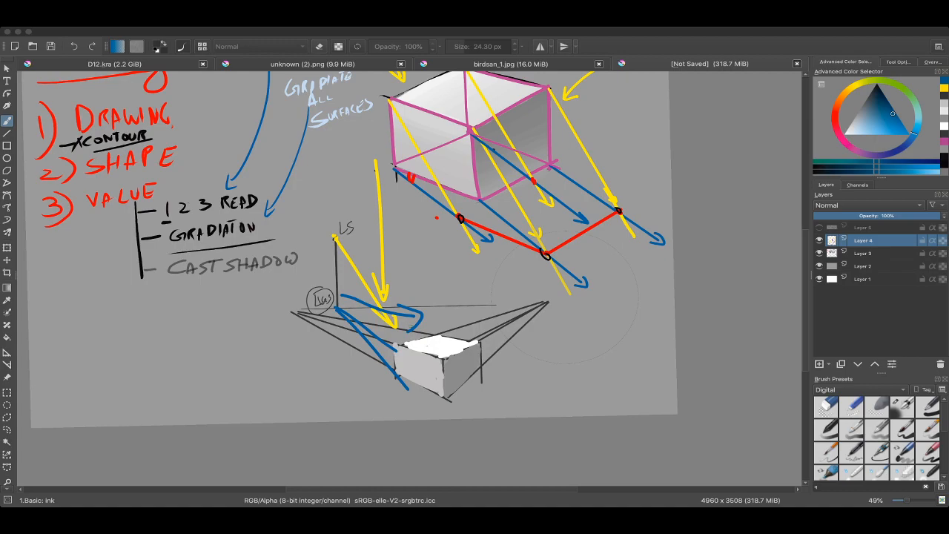
pyautogui.press('super+z')
pyautogui.press('super+z')
pyautogui.press('super+z')
pyautogui.press('super+z')
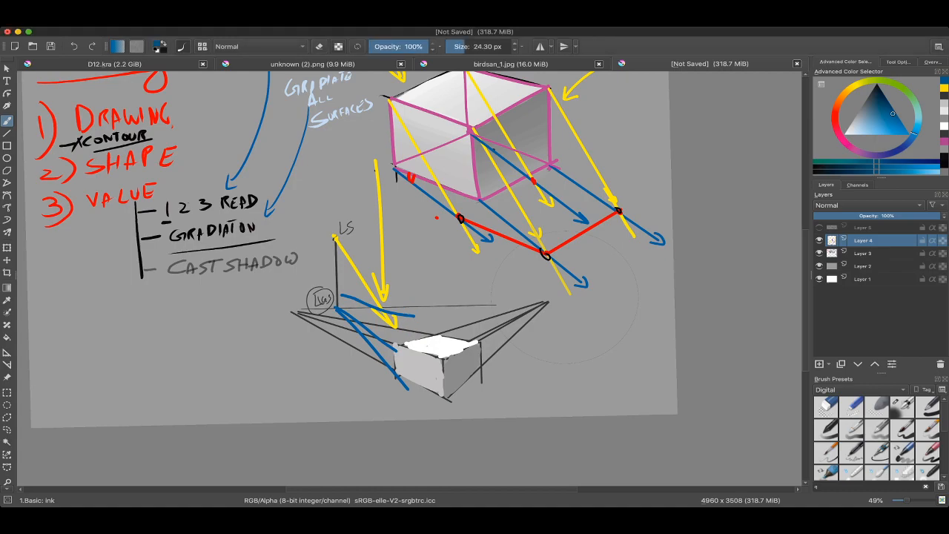
pyautogui.press('super+z')
# Step: Sample red from the cast-shadow outline, try a mark beside the upper box's top-left corner, and undo it
pyautogui.scroll(-3, 397, 308)
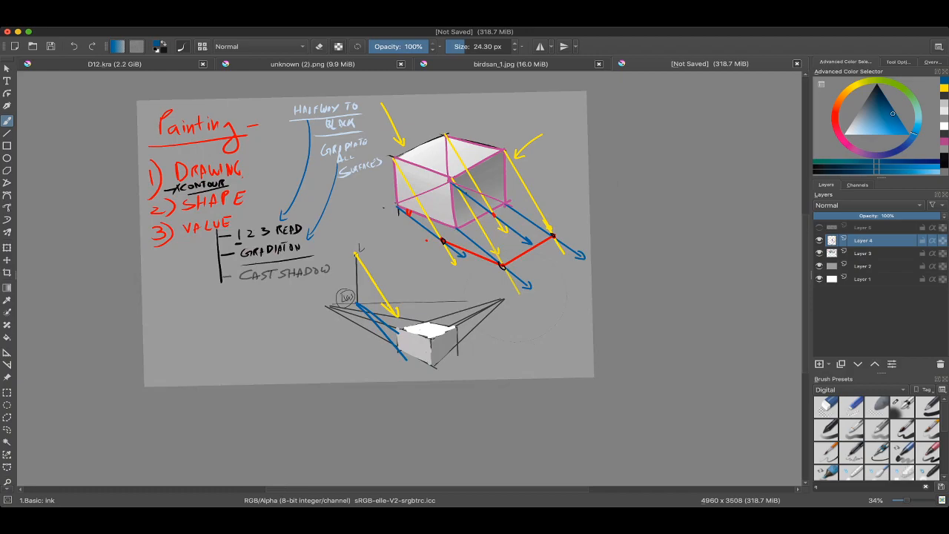
pyautogui.scroll(1, 397, 308)
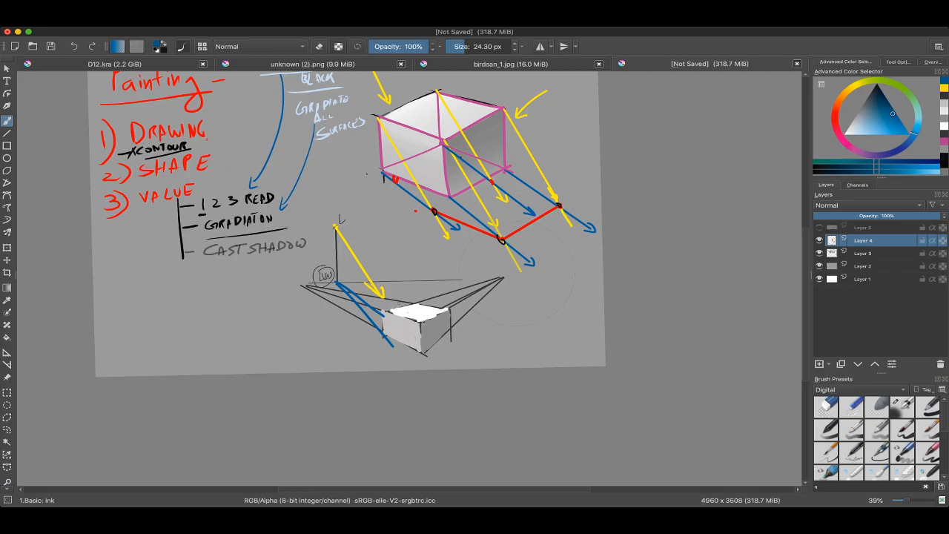
pyautogui.scroll(3, 546, 194)
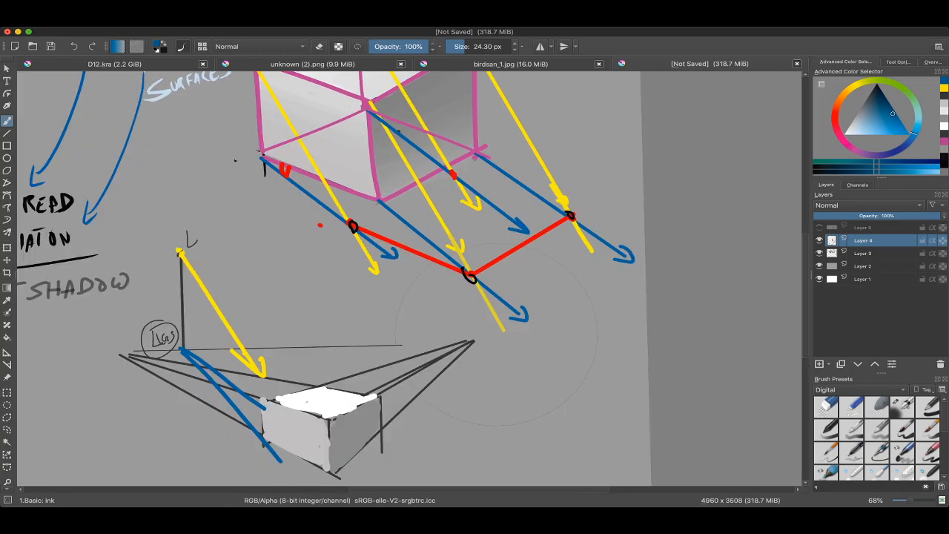
pyautogui.moveTo(399, 239); pyautogui.dragTo(399, 342)
pyautogui.keyDown('ctrl'); pyautogui.click(392, 290); pyautogui.keyUp('ctrl')
pyautogui.moveTo(246, 158); pyautogui.dragTo(239, 158)
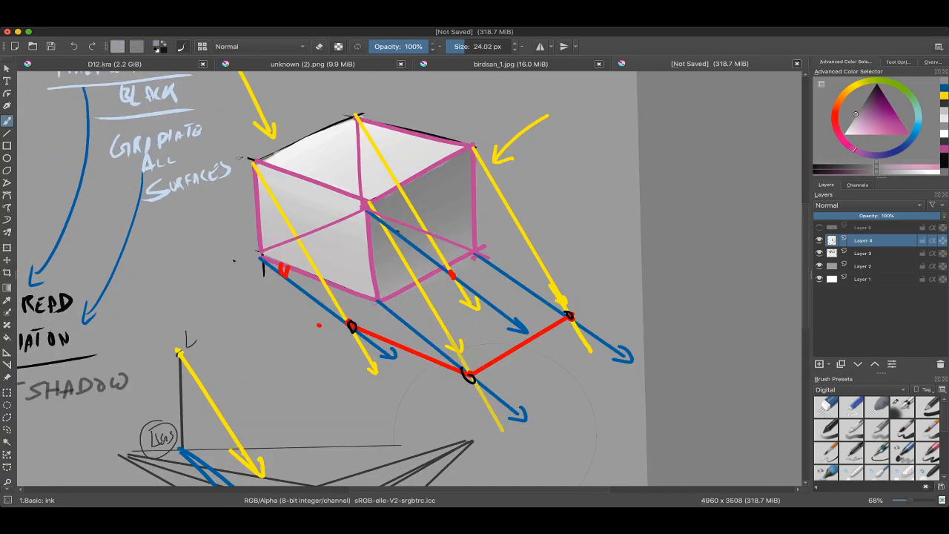
pyautogui.keyDown('ctrl'); pyautogui.click(376, 335); pyautogui.keyUp('ctrl')
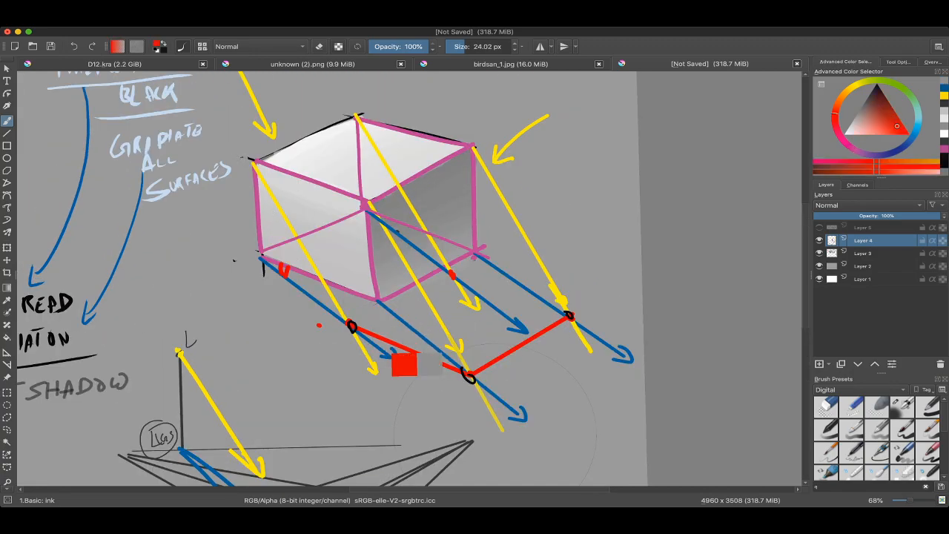
pyautogui.keyDown('ctrl'); pyautogui.click(375, 338); pyautogui.keyUp('ctrl')
pyautogui.keyDown('ctrl'); pyautogui.click(377, 336); pyautogui.keyUp('ctrl')
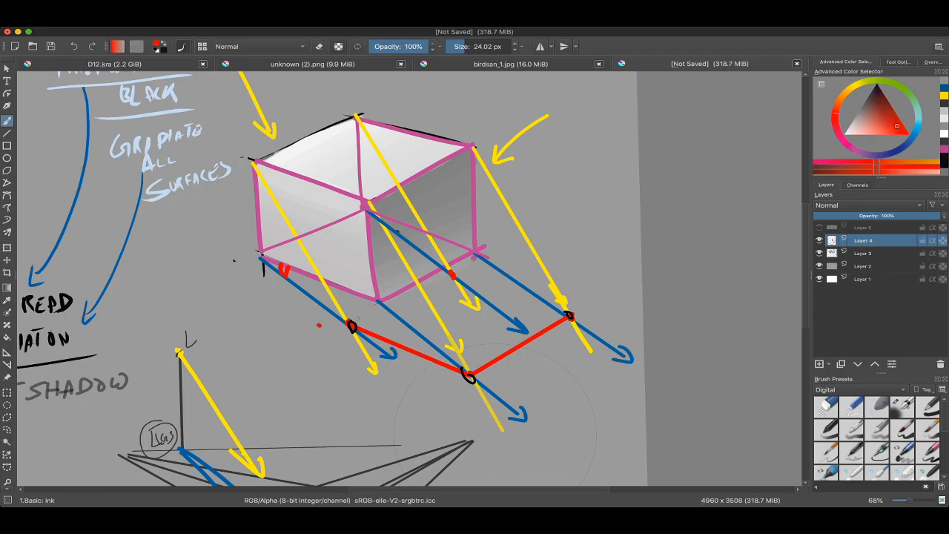
pyautogui.moveTo(236, 157)
pyautogui.mouseDown()
pyautogui.moveTo(238, 138)
pyautogui.moveTo(244, 162)
pyautogui.mouseUp()
pyautogui.hotkey('ctrl', 'z')
pyautogui.moveTo(236, 155); pyautogui.dragTo(243, 153)
pyautogui.click(907, 135)
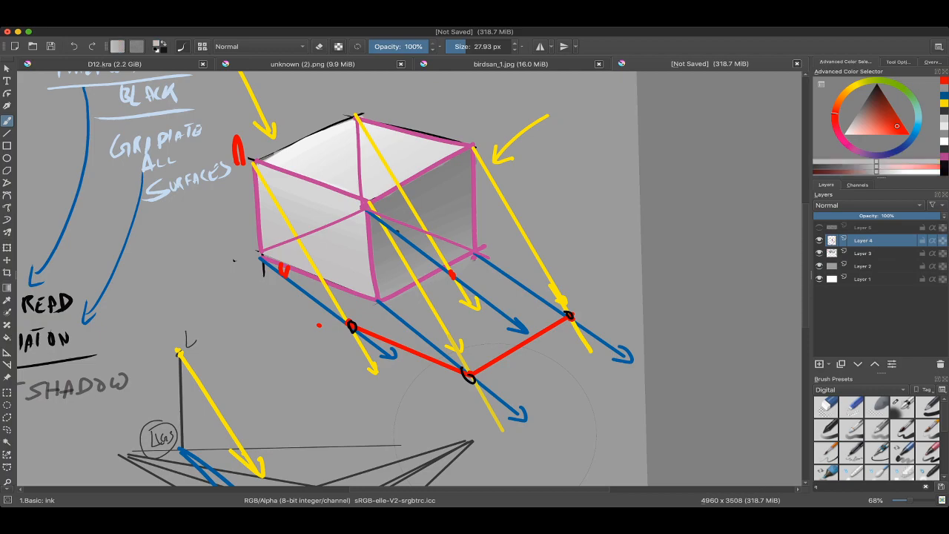
pyautogui.click(916, 129)
pyautogui.hotkey('ctrl', 'z')
# Step: Switch to black at 13.82 px and label the upper box's top-left corner "a" and its front top corner "b"
pyautogui.moveTo(241, 153); pyautogui.dragTo(240, 156)
pyautogui.click(241, 157)
pyautogui.moveTo(882, 101); pyautogui.dragTo(876, 84)
pyautogui.moveTo(290, 145); pyautogui.dragTo(290, 183)
pyautogui.moveTo(279, 167); pyautogui.dragTo(284, 151)
pyautogui.hotkey('ctrl', 'z')
pyautogui.moveTo(242, 137)
pyautogui.mouseDown()
pyautogui.moveTo(252, 147)
pyautogui.moveTo(250, 132)
pyautogui.mouseUp()
pyautogui.moveTo(407, 157); pyautogui.dragTo(411, 189)
# Step: Label the cast-shadow points of corners a and b as "a'" and "b'" in black
pyautogui.scroll(-3, 409, 279)
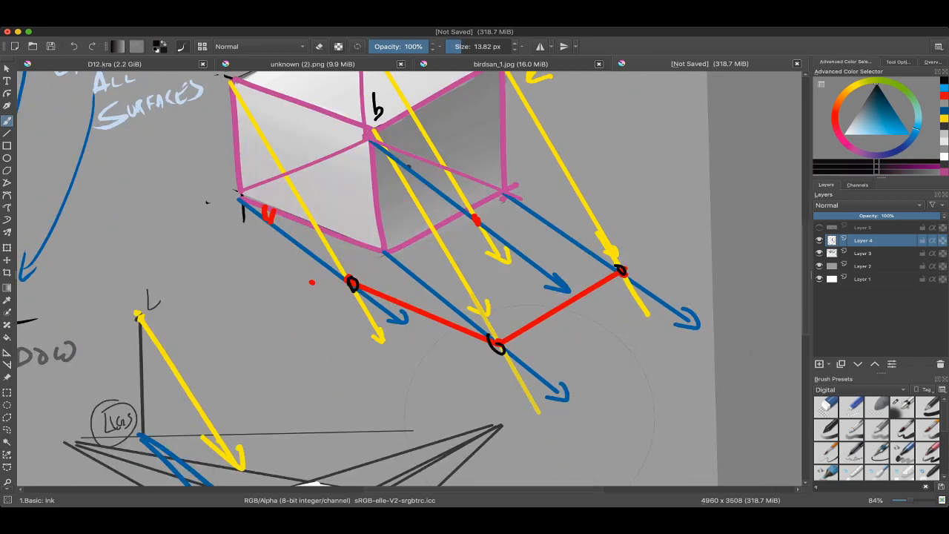
pyautogui.scroll(1, 328, 303)
pyautogui.moveTo(328, 300)
pyautogui.mouseDown()
pyautogui.moveTo(337, 310)
pyautogui.moveTo(326, 294)
pyautogui.mouseUp()
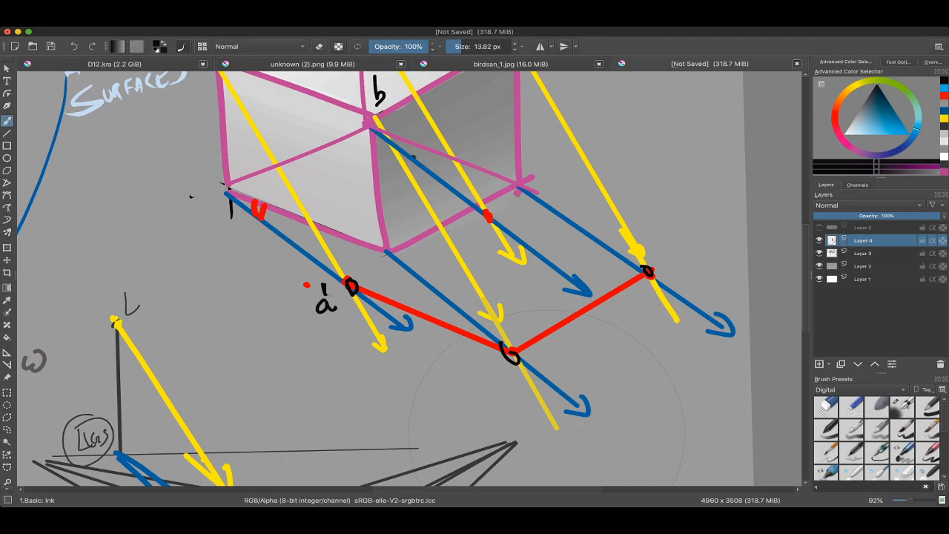
pyautogui.scroll(-2, 327, 297)
pyautogui.scroll(2, 338, 293)
pyautogui.moveTo(467, 317); pyautogui.dragTo(470, 342)
pyautogui.moveTo(479, 315); pyautogui.dragTo(476, 325)
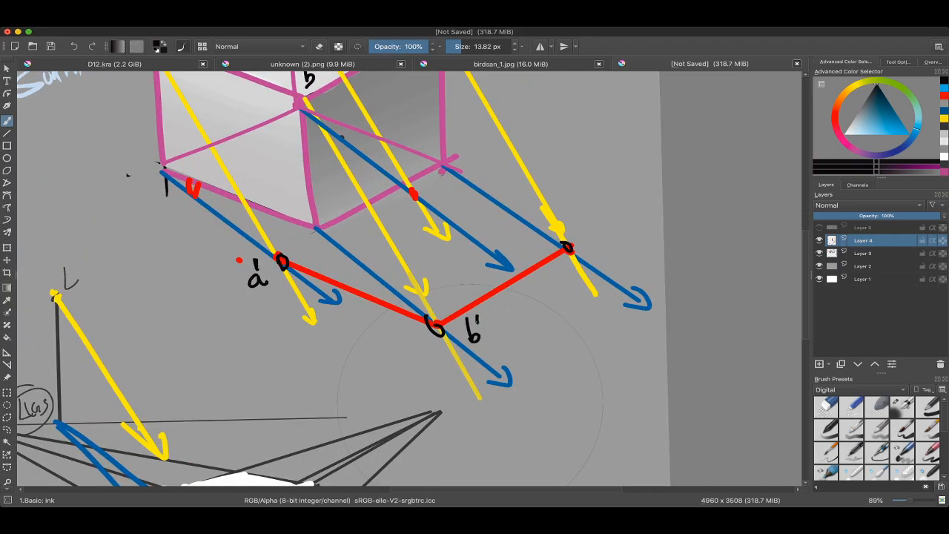
# Step: Label the upper box's top-right corner "c" and its cast-shadow point "c'" in black
pyautogui.scroll(-3, 474, 333)
pyautogui.scroll(1, 445, 401)
pyautogui.scroll(2, 417, 223)
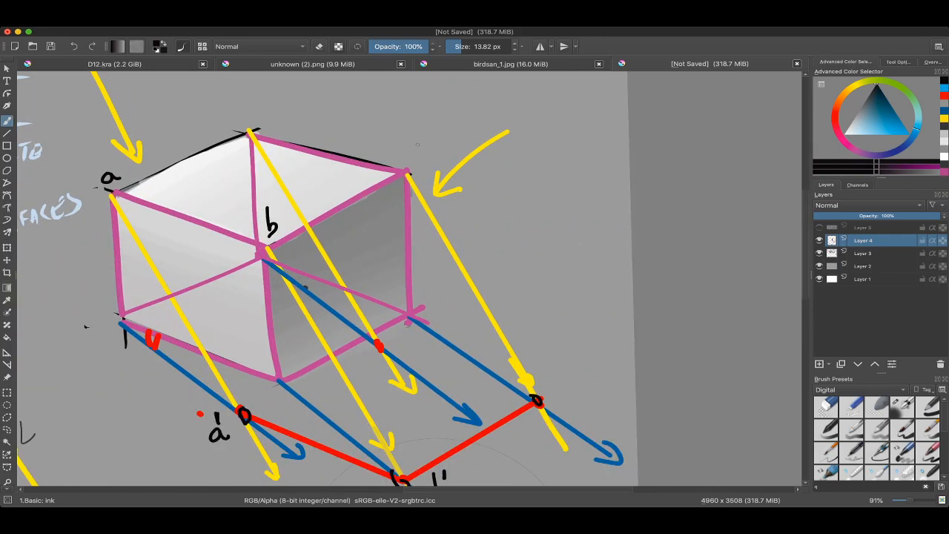
pyautogui.moveTo(420, 145); pyautogui.dragTo(421, 158)
pyautogui.scroll(-3, 460, 297)
pyautogui.moveTo(512, 282); pyautogui.dragTo(504, 296)
pyautogui.moveTo(519, 260); pyautogui.dragTo(518, 272)
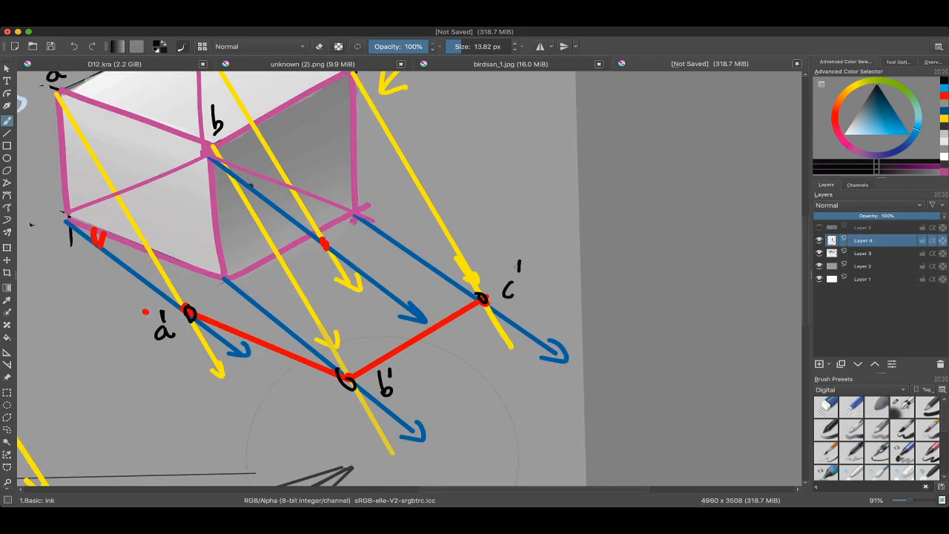
# Step: Label the upper box's bottom-left corner "d" in black
pyautogui.scroll(-3, 504, 289)
pyautogui.scroll(3, 331, 308)
pyautogui.scroll(-2, 352, 239)
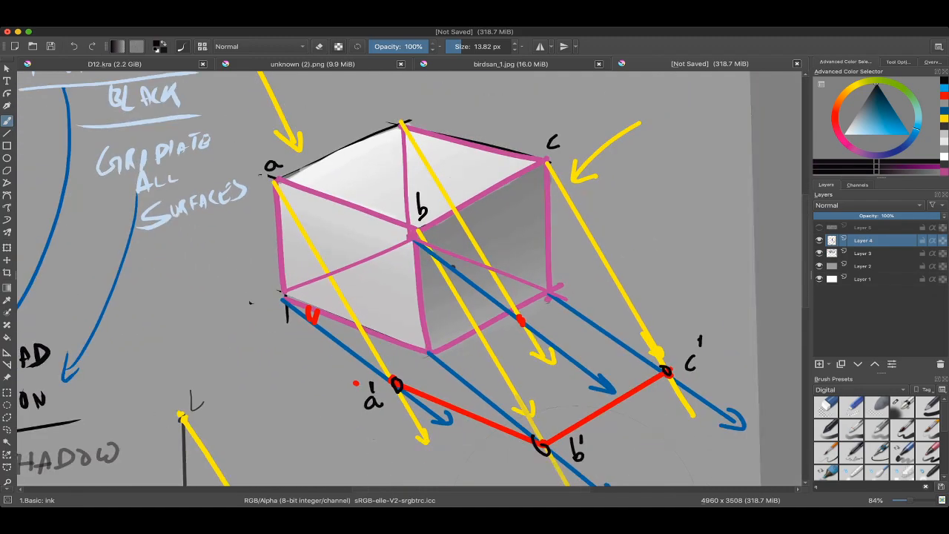
pyautogui.scroll(1, 250, 303)
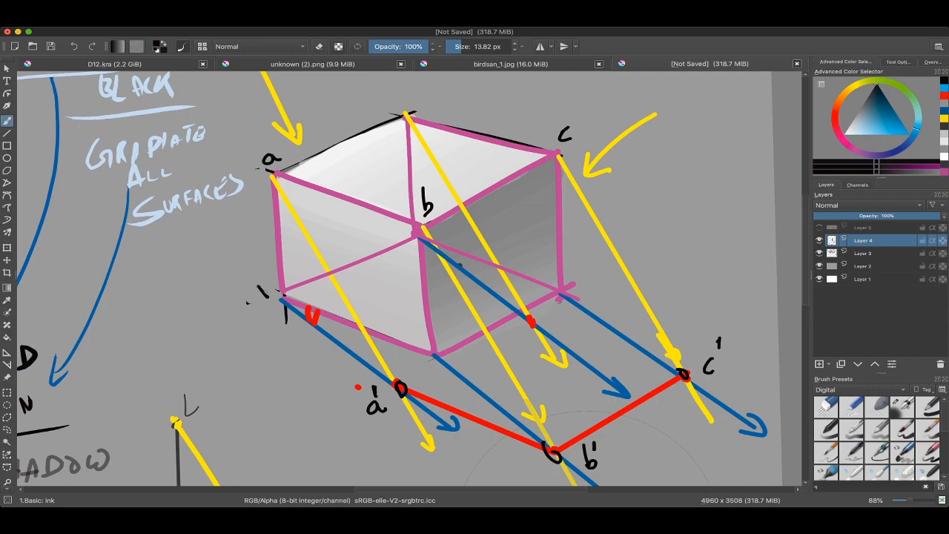
pyautogui.moveTo(256, 285); pyautogui.dragTo(258, 299)
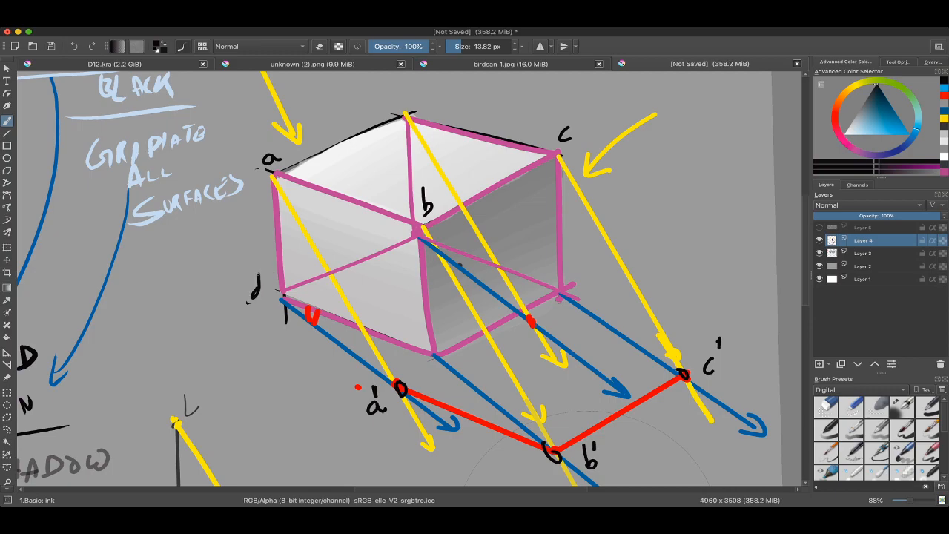
# Step: Examine how the lettered corners of the upper box relate to their cast-shadow points
pyautogui.scroll(-4, 252, 296)
pyautogui.scroll(-2, 252, 297)
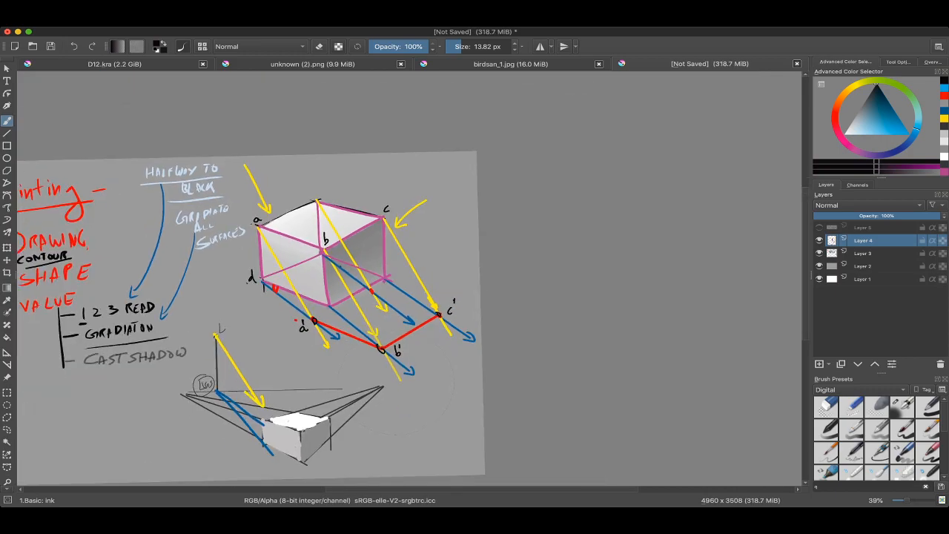
pyautogui.scroll(4, 252, 297)
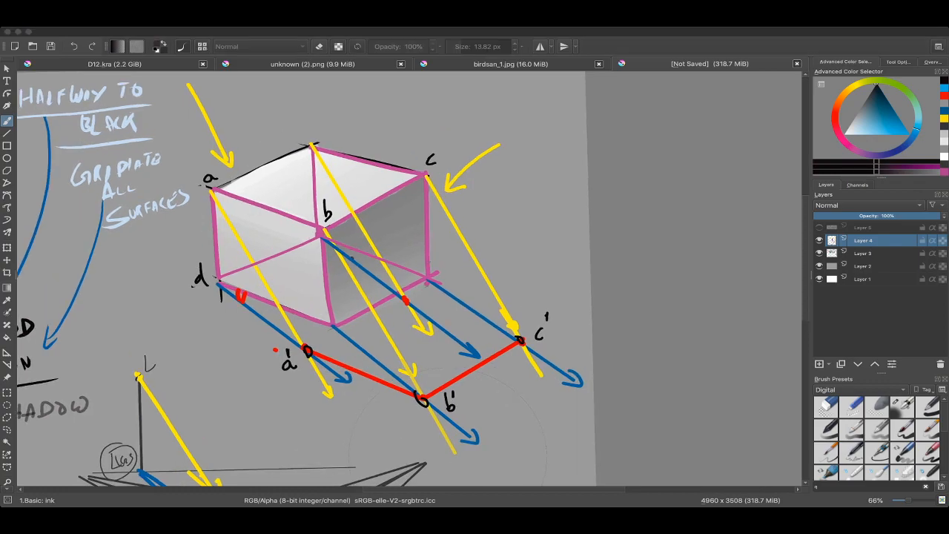
pyautogui.click(416, 261)
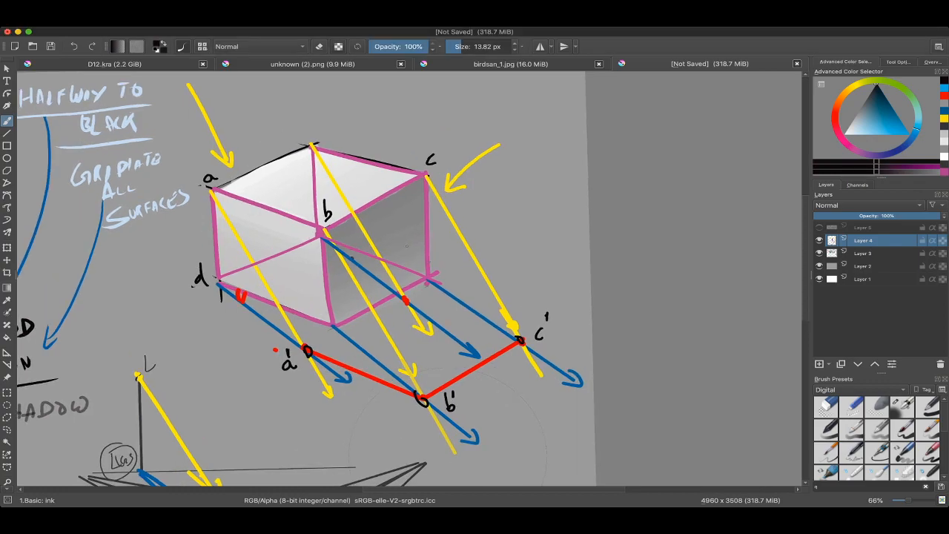
pyautogui.hscroll(-2, 412, 279)
pyautogui.scroll(-1, 411, 279)
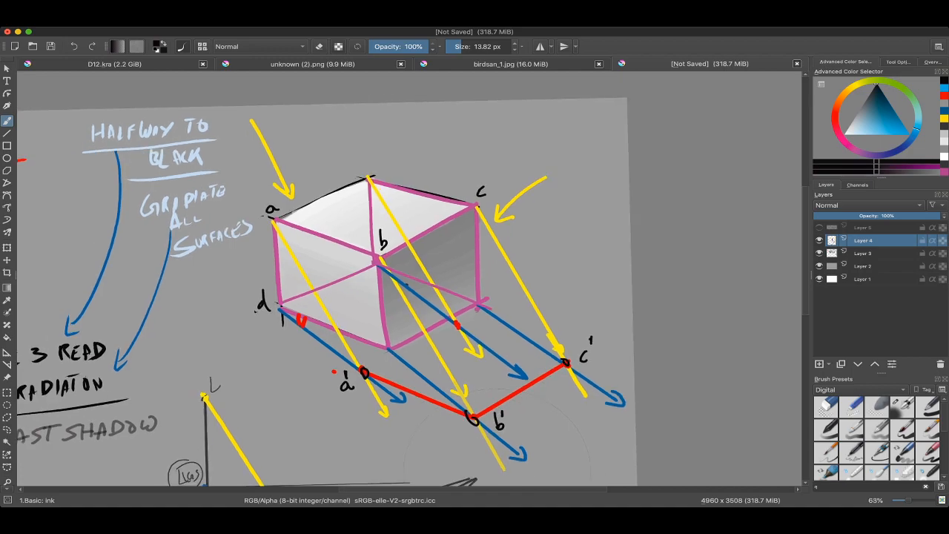
pyautogui.scroll(-1, 411, 279)
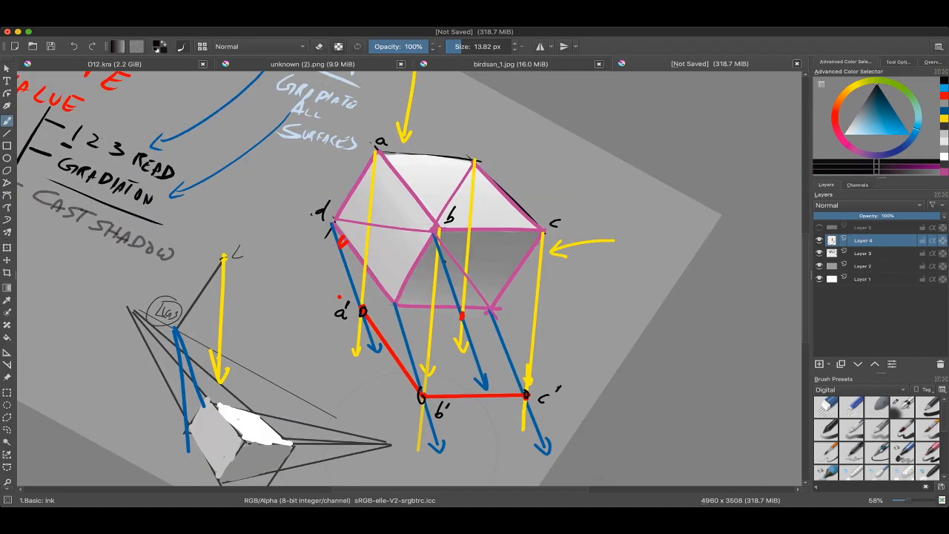
pyautogui.scroll(-2, 412, 279)
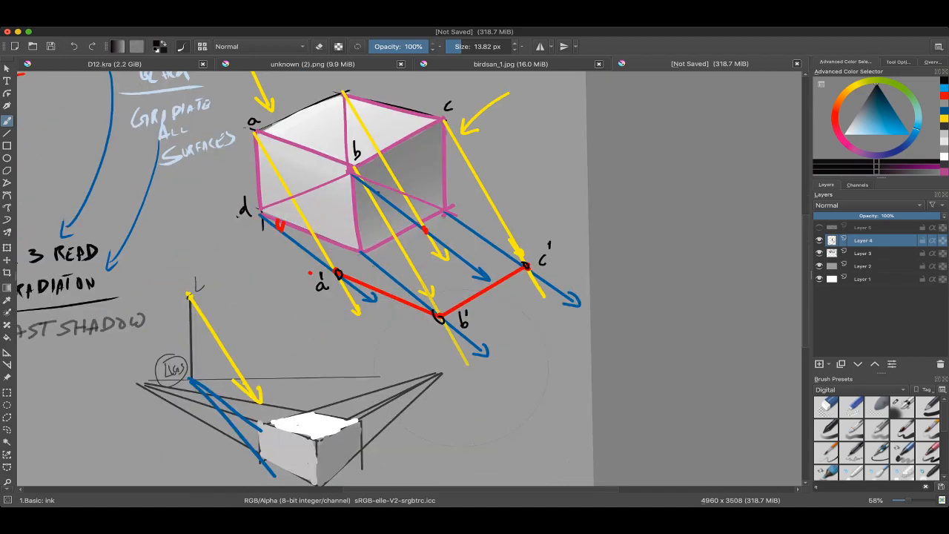
# Step: Circle the upper box's edge between a and b with a thin black stroke and undo the trial marks
pyautogui.moveTo(371, 261); pyautogui.dragTo(349, 269)
pyautogui.hotkey('ctrl', 'z')
pyautogui.scroll(3, 411, 279)
pyautogui.moveTo(319, 178)
pyautogui.mouseDown()
pyautogui.moveTo(388, 271)
pyautogui.moveTo(320, 179)
pyautogui.mouseUp()
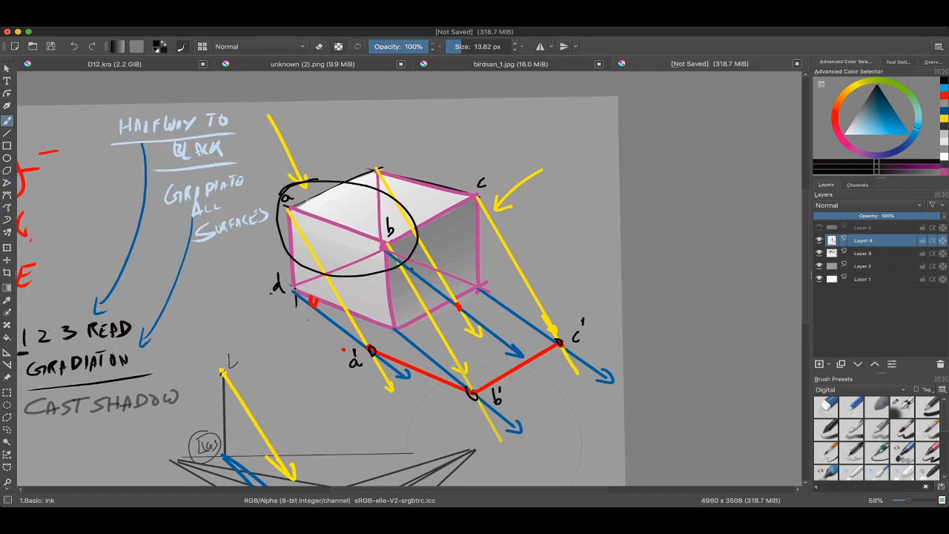
pyautogui.hotkey('ctrl', 'z')
pyautogui.scroll(-3, 411, 279)
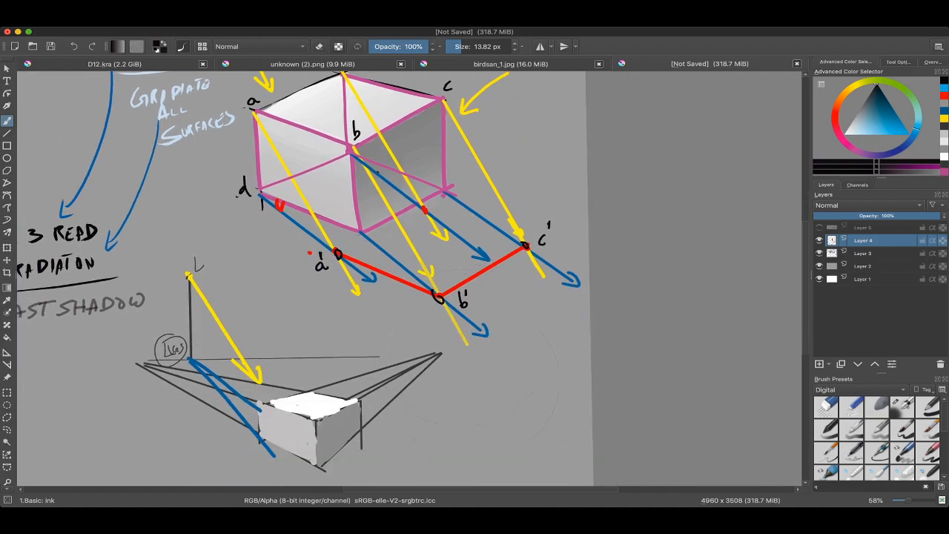
pyautogui.scroll(4, 352, 252)
pyautogui.scroll(-3, 342, 271)
pyautogui.scroll(2, 411, 279)
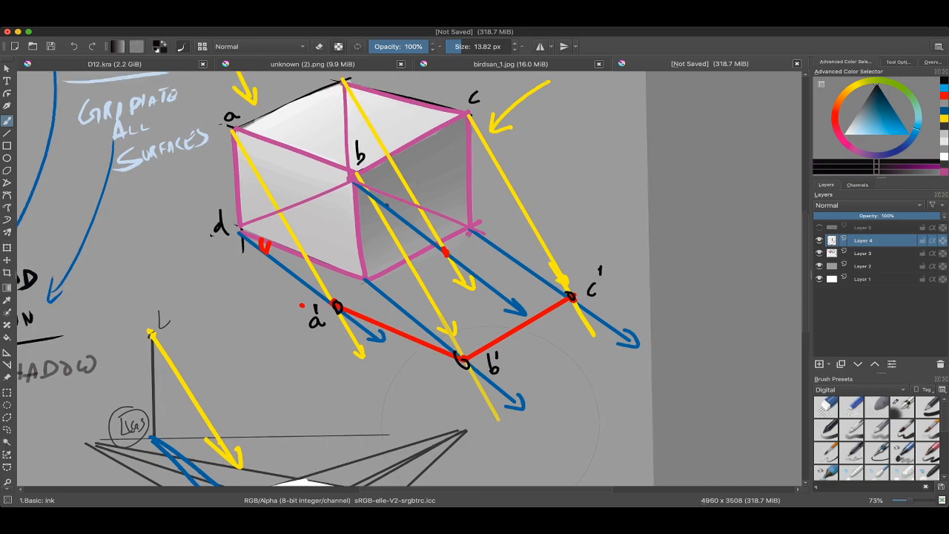
pyautogui.moveTo(336, 188)
pyautogui.mouseDown()
pyautogui.moveTo(374, 223)
pyautogui.moveTo(335, 187)
pyautogui.mouseUp()
pyautogui.hotkey('ctrl', 'z')
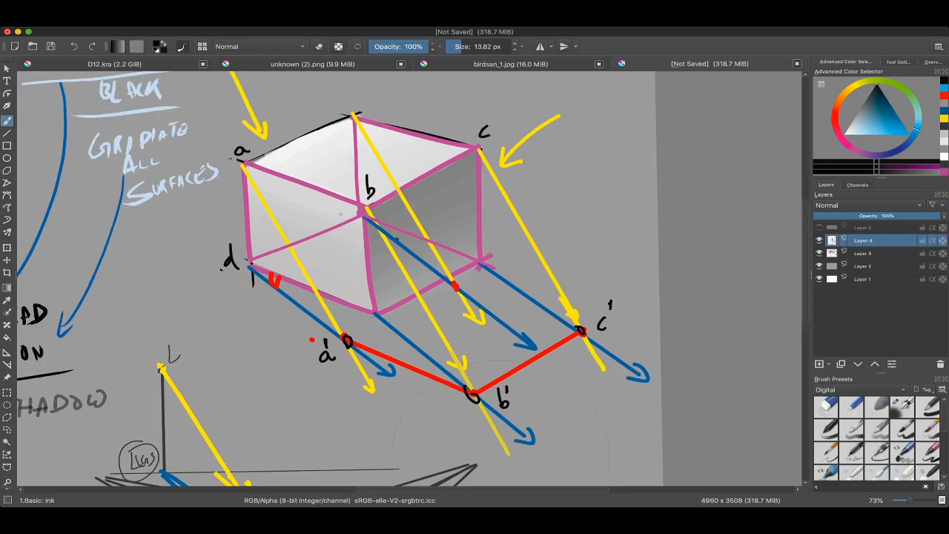
pyautogui.scroll(-2, 411, 279)
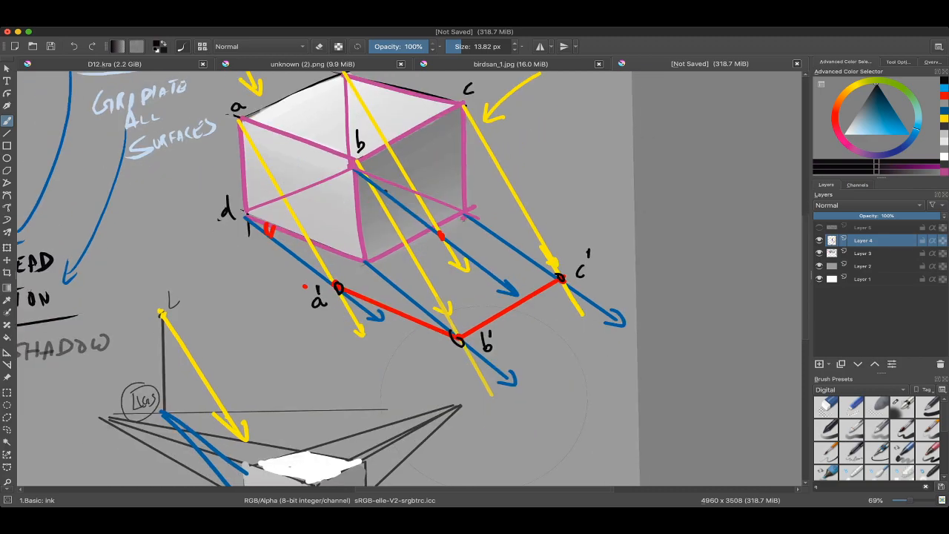
pyautogui.scroll(-5, 289, 223)
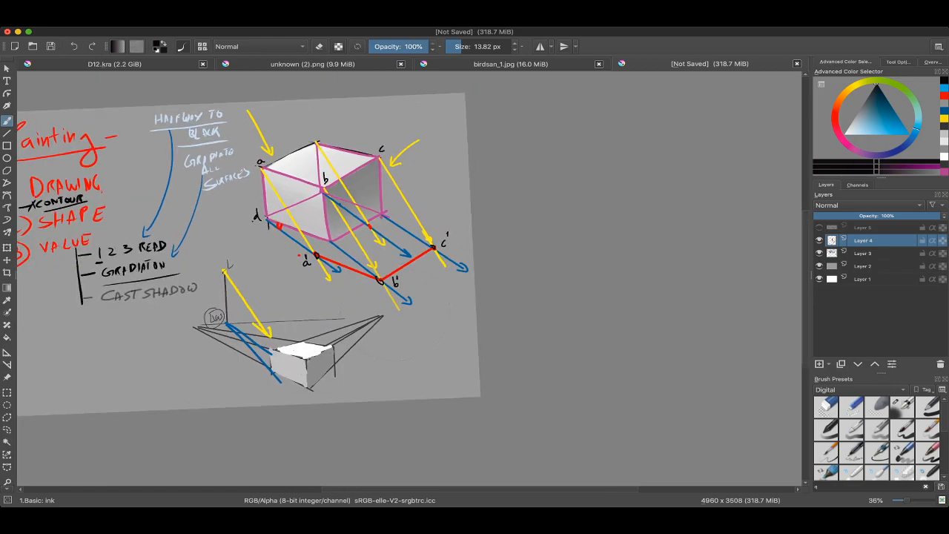
pyautogui.moveTo(311, 252); pyautogui.dragTo(371, 341)
pyautogui.scroll(6, 390, 232)
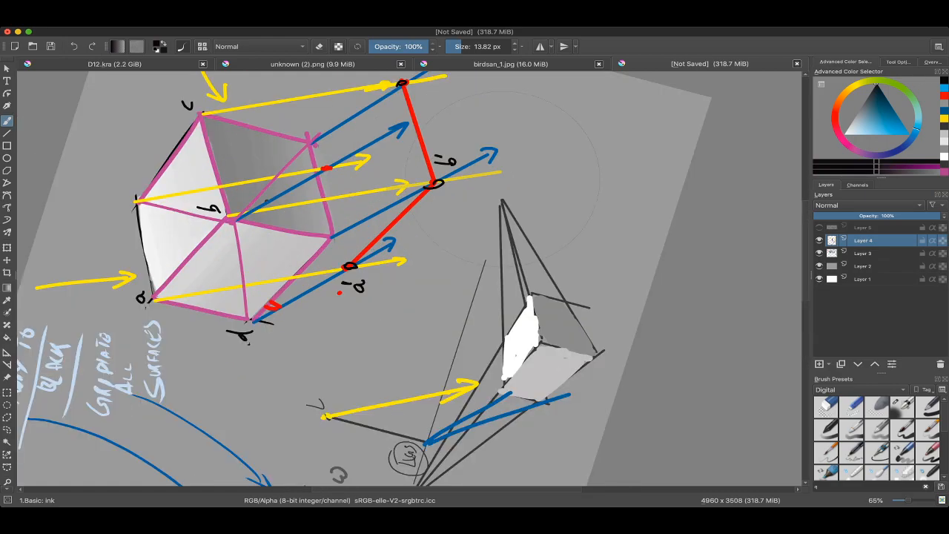
# Step: Circle the cast-shadow edge between a' and b' in black, undo the trial circles and remove the bottom-left corner's "d" label
pyautogui.moveTo(352, 225); pyautogui.dragTo(358, 229)
pyautogui.moveTo(472, 135); pyautogui.dragTo(395, 187)
pyautogui.moveTo(408, 208)
pyautogui.mouseDown()
pyautogui.moveTo(444, 224)
pyautogui.moveTo(537, 196)
pyautogui.mouseUp()
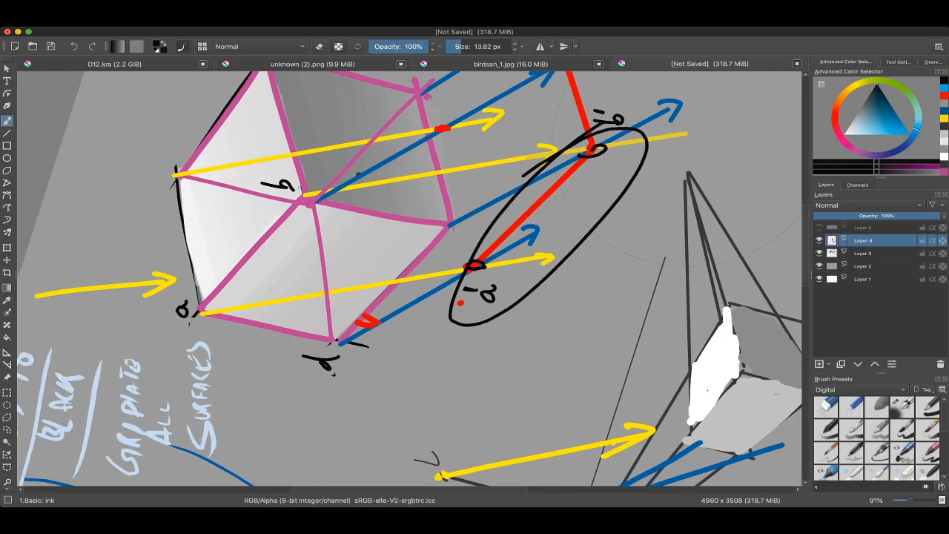
pyautogui.moveTo(300, 188); pyautogui.dragTo(232, 231)
pyautogui.press('super+z')
pyautogui.press('super+z')
pyautogui.moveTo(615, 136)
pyautogui.mouseDown()
pyautogui.moveTo(529, 294)
pyautogui.moveTo(513, 206)
pyautogui.mouseUp()
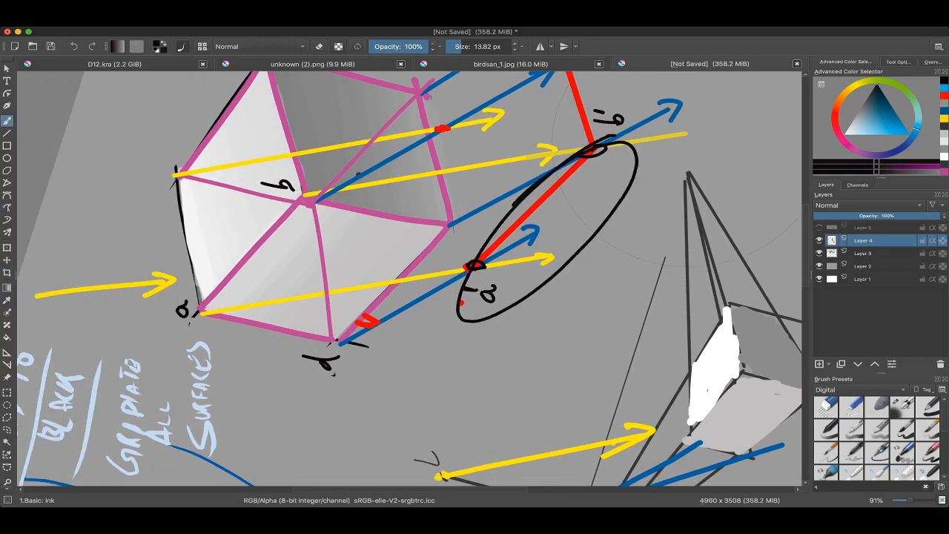
pyautogui.moveTo(593, 148)
pyautogui.mouseDown()
pyautogui.moveTo(623, 198)
pyautogui.moveTo(620, 273)
pyautogui.moveTo(571, 388)
pyautogui.mouseUp()
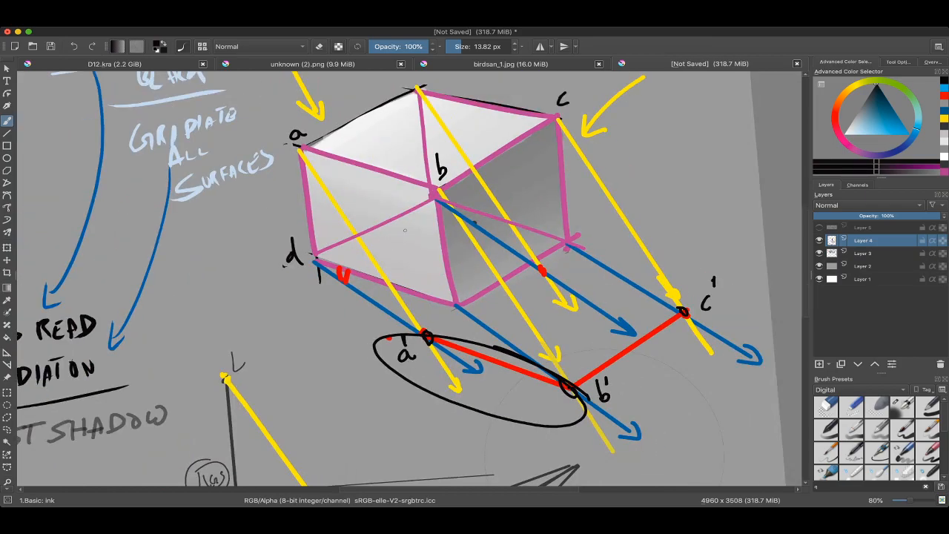
pyautogui.press('super+z')
# Step: Trace the light rays from a to a' and from b to b' with trial black strokes and undo them
pyautogui.moveTo(405, 230); pyautogui.dragTo(287, 200)
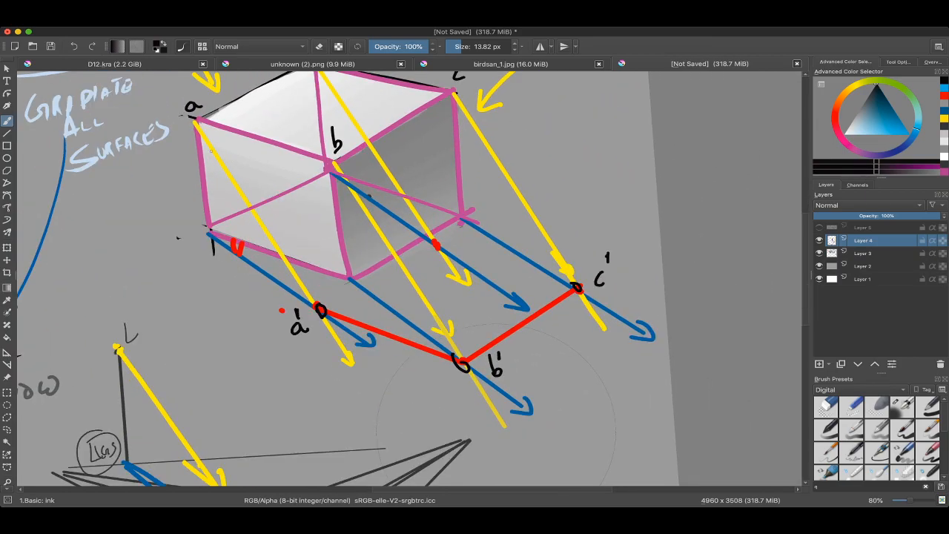
pyautogui.moveTo(194, 121); pyautogui.dragTo(353, 355)
pyautogui.moveTo(319, 158)
pyautogui.mouseDown()
pyautogui.moveTo(473, 359)
pyautogui.moveTo(481, 373)
pyautogui.moveTo(470, 401)
pyautogui.moveTo(512, 348)
pyautogui.mouseUp()
pyautogui.press('super+z')
pyautogui.press('super+z')
pyautogui.moveTo(512, 349)
pyautogui.mouseDown()
pyautogui.moveTo(511, 371)
pyautogui.moveTo(525, 352)
pyautogui.moveTo(526, 276)
pyautogui.moveTo(555, 234)
pyautogui.mouseUp()
pyautogui.moveTo(413, 331); pyautogui.dragTo(577, 261)
pyautogui.click(568, 194)
pyautogui.moveTo(601, 130)
pyautogui.mouseDown()
pyautogui.moveTo(568, 194)
pyautogui.moveTo(527, 350)
pyautogui.mouseUp()
pyautogui.press('super+z')
pyautogui.press('super+z')
# Step: Trace the cast-shadow outline in thicker black from c' through b' and a' to the upper box's bottom-left corner
pyautogui.press('super+z')
pyautogui.moveTo(552, 169); pyautogui.dragTo(533, 325)
pyautogui.moveTo(549, 259); pyautogui.dragTo(535, 225)
pyautogui.moveTo(436, 183)
pyautogui.mouseDown()
pyautogui.moveTo(428, 194)
pyautogui.moveTo(468, 160)
pyautogui.mouseUp()
pyautogui.moveTo(257, 134)
pyautogui.mouseDown()
pyautogui.moveTo(334, 295)
pyautogui.moveTo(265, 135)
pyautogui.mouseUp()
pyautogui.moveTo(415, 326)
pyautogui.mouseDown()
pyautogui.moveTo(495, 231)
pyautogui.moveTo(475, 211)
pyautogui.moveTo(496, 178)
pyautogui.mouseUp()
pyautogui.press('super+z')
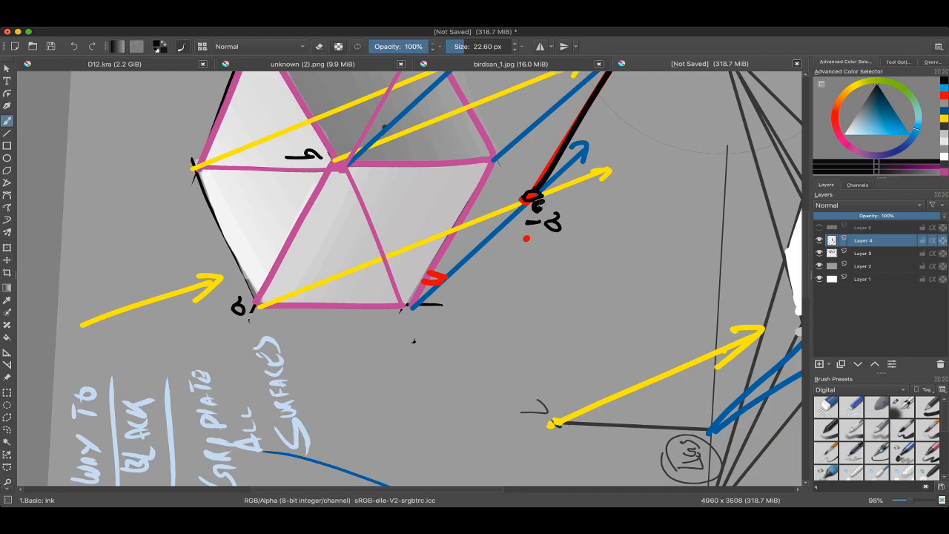
pyautogui.moveTo(404, 312); pyautogui.dragTo(528, 203)
pyautogui.press('super+z')
pyautogui.moveTo(356, 314); pyautogui.dragTo(354, 247)
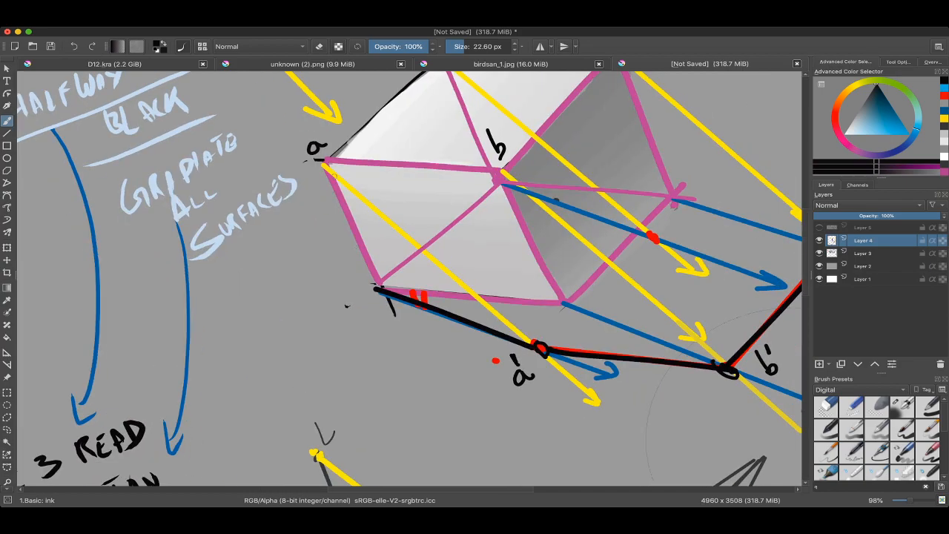
# Step: Label the upper box's bottom-left corner "x" and its cast-shadow point "x'" in black
pyautogui.moveTo(323, 163)
pyautogui.mouseDown()
pyautogui.moveTo(376, 288)
pyautogui.moveTo(367, 249)
pyautogui.moveTo(339, 268)
pyautogui.moveTo(356, 267)
pyautogui.mouseUp()
pyautogui.press('super+z')
pyautogui.moveTo(355, 248)
pyautogui.mouseDown()
pyautogui.moveTo(337, 270)
pyautogui.moveTo(312, 275)
pyautogui.moveTo(322, 288)
pyautogui.mouseUp()
pyautogui.moveTo(327, 263); pyautogui.dragTo(304, 288)
pyautogui.moveTo(317, 240); pyautogui.dragTo(315, 254)
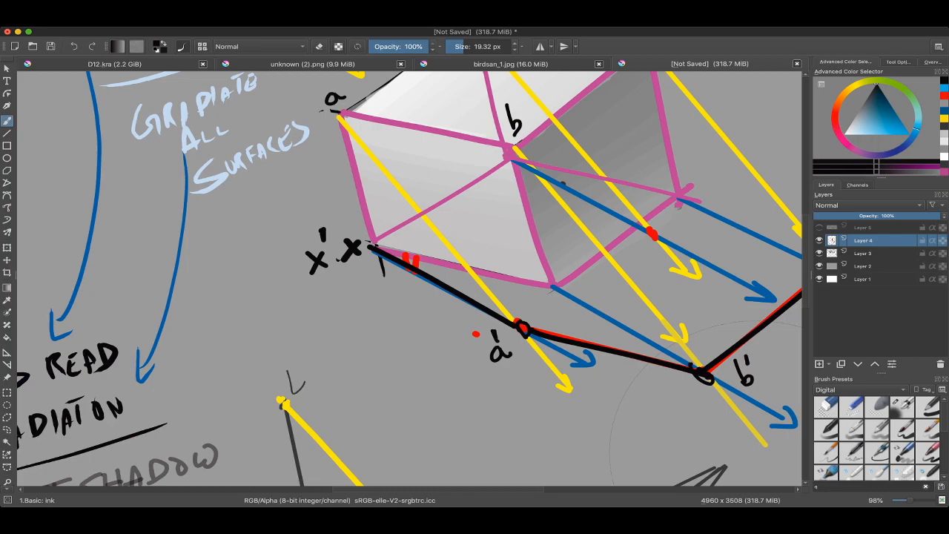
# Step: Circle the whole upper box in black and undo the trial circle
pyautogui.scroll(-5, 409, 281)
pyautogui.scroll(1, 409, 280)
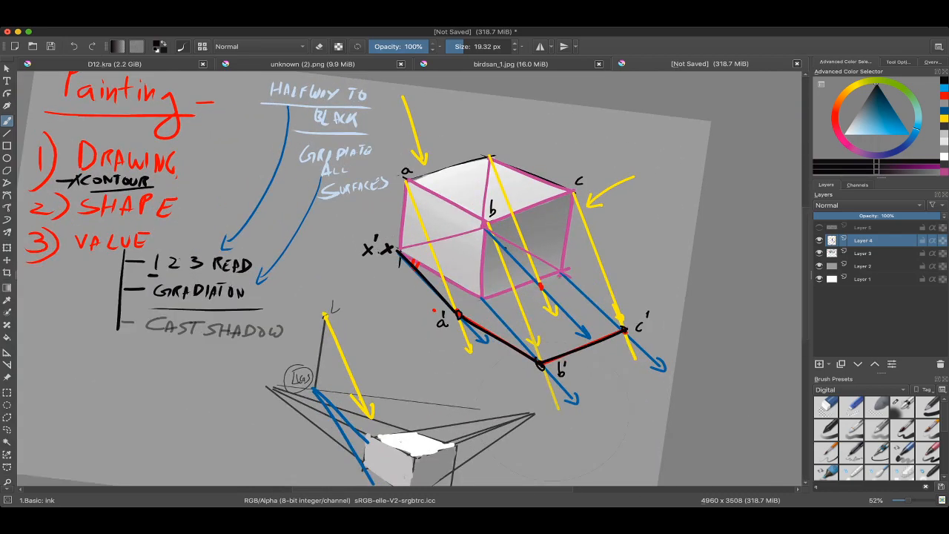
pyautogui.scroll(1, 409, 280)
pyautogui.moveTo(496, 124)
pyautogui.mouseDown()
pyautogui.moveTo(474, 118)
pyautogui.moveTo(553, 138)
pyautogui.moveTo(428, 149)
pyautogui.mouseUp()
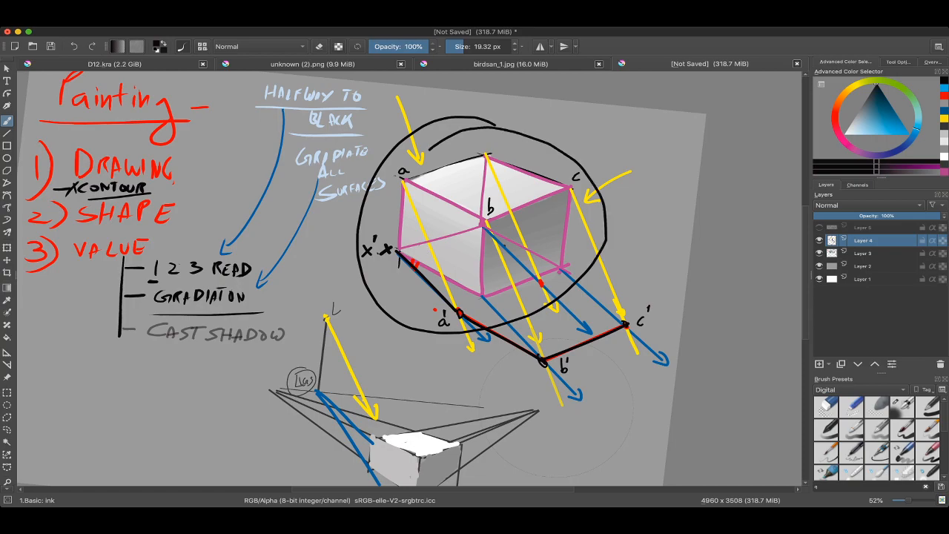
pyautogui.hotkey('ctrl', 'z')
pyautogui.moveTo(368, 228)
pyautogui.mouseDown()
pyautogui.moveTo(381, 291)
pyautogui.moveTo(356, 247)
pyautogui.mouseUp()
pyautogui.hotkey('ctrl', 'z')
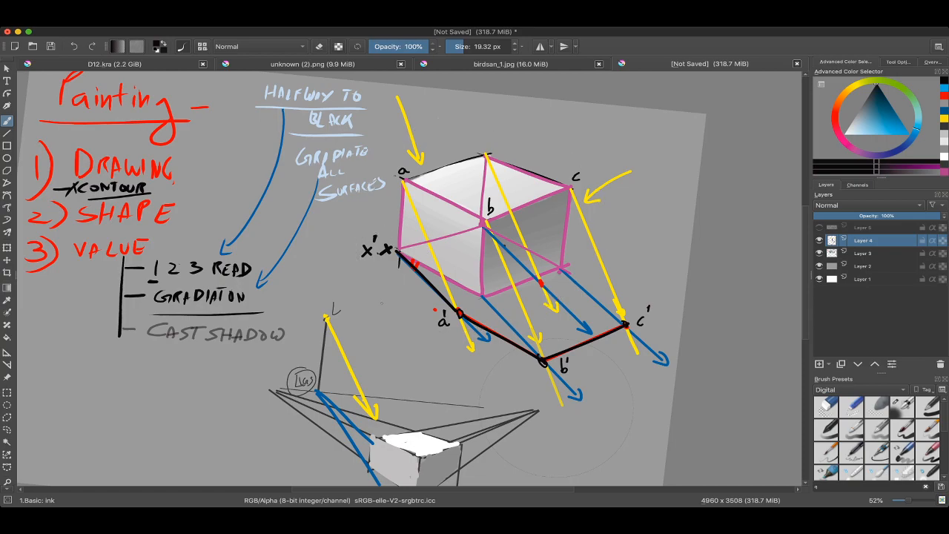
pyautogui.scroll(-4, 445, 242)
pyautogui.scroll(-1, 410, 281)
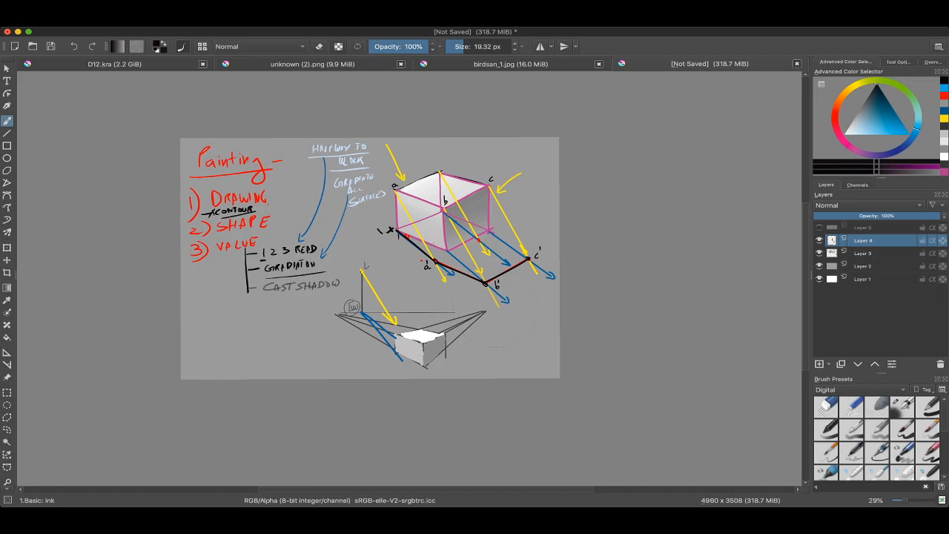
pyautogui.press('super+Tab')
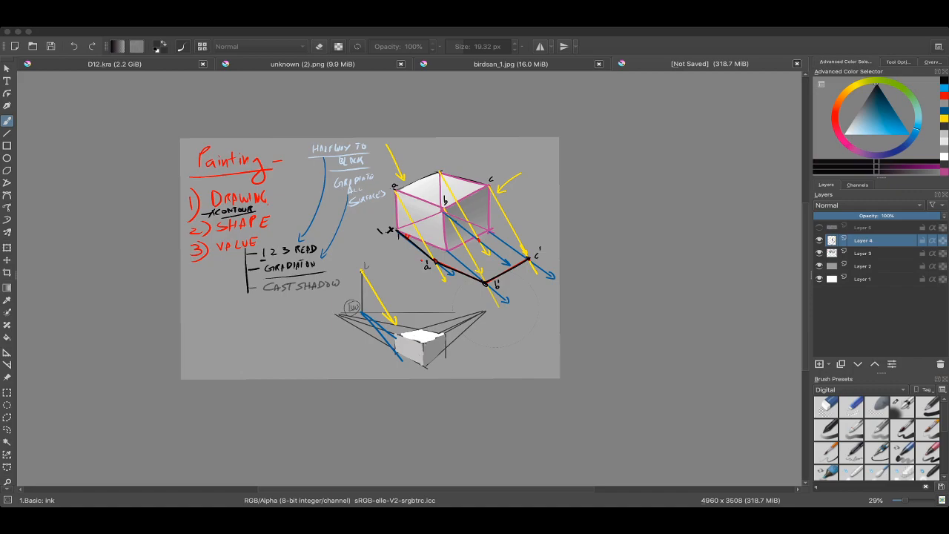
pyautogui.click(496, 306)
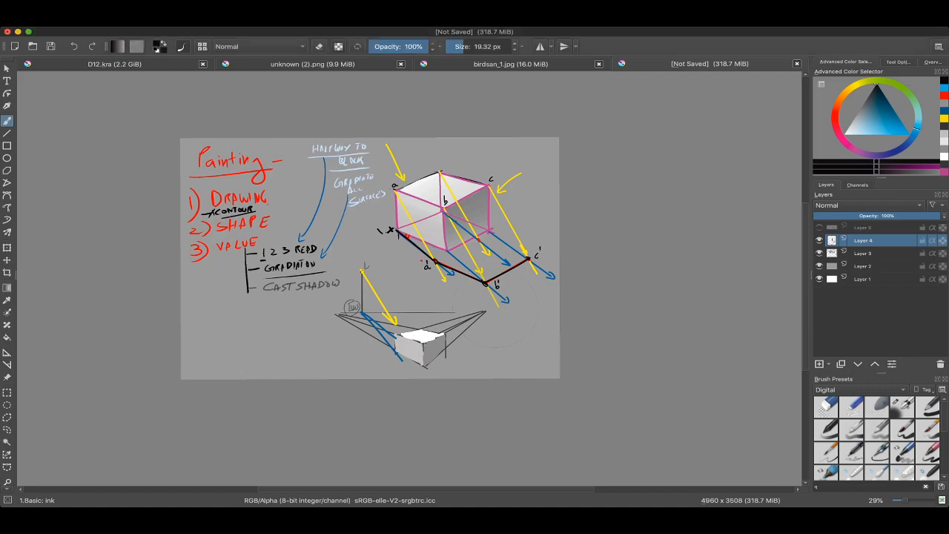
# Step: Label the upper box's back top corner "d" in black
pyautogui.scroll(2, 496, 305)
pyautogui.moveTo(496, 305)
pyautogui.mouseDown()
pyautogui.moveTo(514, 395)
pyautogui.moveTo(495, 378)
pyautogui.moveTo(509, 404)
pyautogui.moveTo(496, 386)
pyautogui.moveTo(444, 411)
pyautogui.mouseUp()
pyautogui.scroll(-2, 475, 334)
pyautogui.scroll(2, 436, 319)
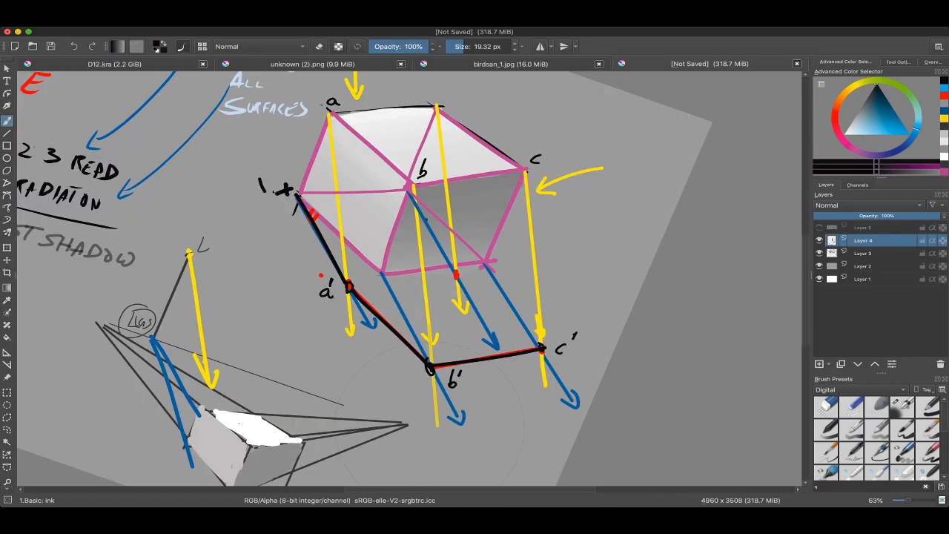
pyautogui.moveTo(368, 273)
pyautogui.mouseDown()
pyautogui.moveTo(362, 292)
pyautogui.moveTo(382, 298)
pyautogui.moveTo(316, 287)
pyautogui.mouseUp()
pyautogui.moveTo(315, 287); pyautogui.dragTo(284, 325)
pyautogui.press('super+z')
pyautogui.press('5')
pyautogui.moveTo(362, 146); pyautogui.dragTo(362, 159)
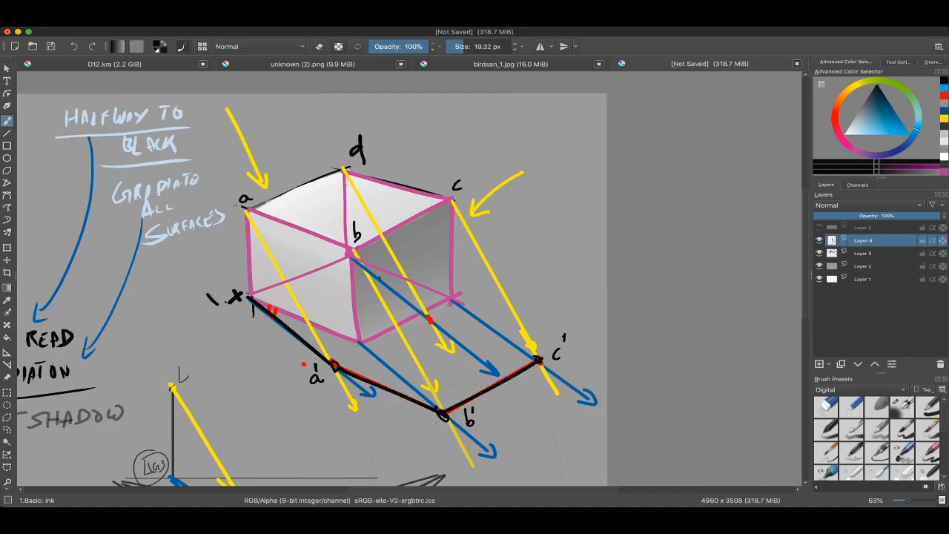
# Step: Circle the upper box's a–b and d–c edges in black and undo the circle around d–c
pyautogui.moveTo(275, 176)
pyautogui.mouseDown()
pyautogui.moveTo(276, 273)
pyautogui.moveTo(258, 178)
pyautogui.mouseUp()
pyautogui.moveTo(367, 129); pyautogui.dragTo(418, 134)
pyautogui.moveTo(452, 333); pyautogui.dragTo(408, 268)
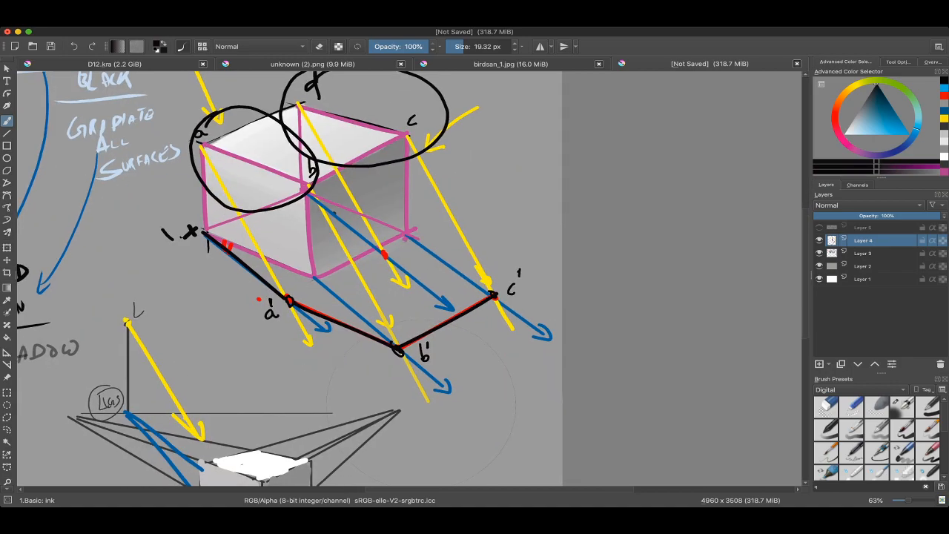
pyautogui.press('super+z')
pyautogui.moveTo(423, 405); pyautogui.dragTo(327, 405)
# Step: Draw a trial black line from corner b to shadow point c' and undo the extra marks made beside it
pyautogui.moveTo(385, 175); pyautogui.dragTo(466, 375)
pyautogui.press('super+z')
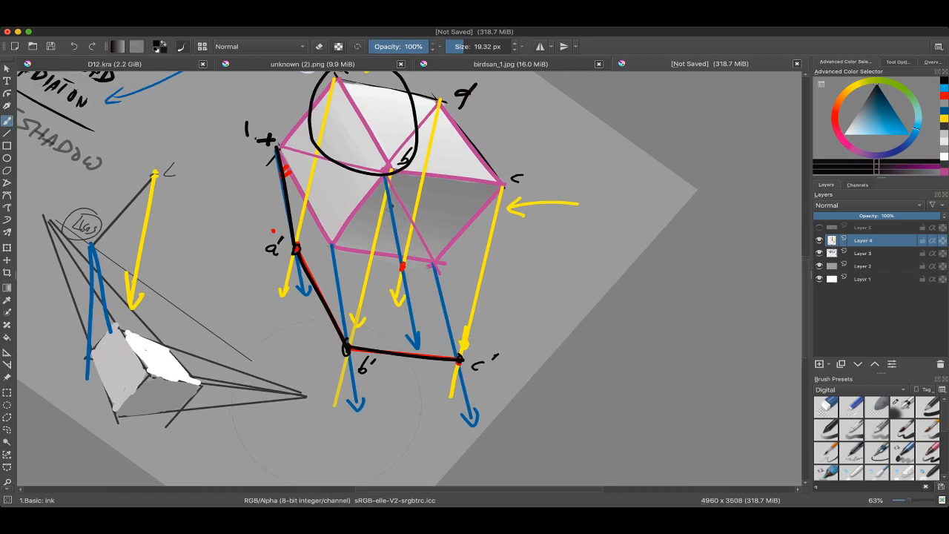
pyautogui.keyDown('super'); pyautogui.click(392, 169); pyautogui.keyUp('super')
pyautogui.press('v')
pyautogui.moveTo(387, 174); pyautogui.dragTo(457, 366)
pyautogui.press('b')
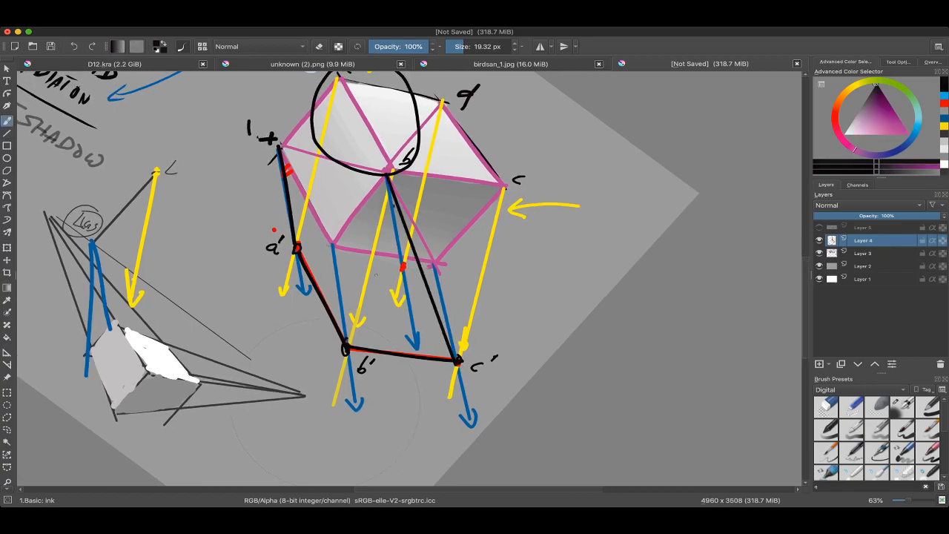
pyautogui.moveTo(305, 242)
pyautogui.mouseDown()
pyautogui.moveTo(280, 276)
pyautogui.moveTo(333, 241)
pyautogui.mouseUp()
pyautogui.moveTo(389, 246); pyautogui.dragTo(419, 213)
pyautogui.moveTo(390, 275); pyautogui.dragTo(402, 213)
pyautogui.press('super+z')
pyautogui.press('super+z')
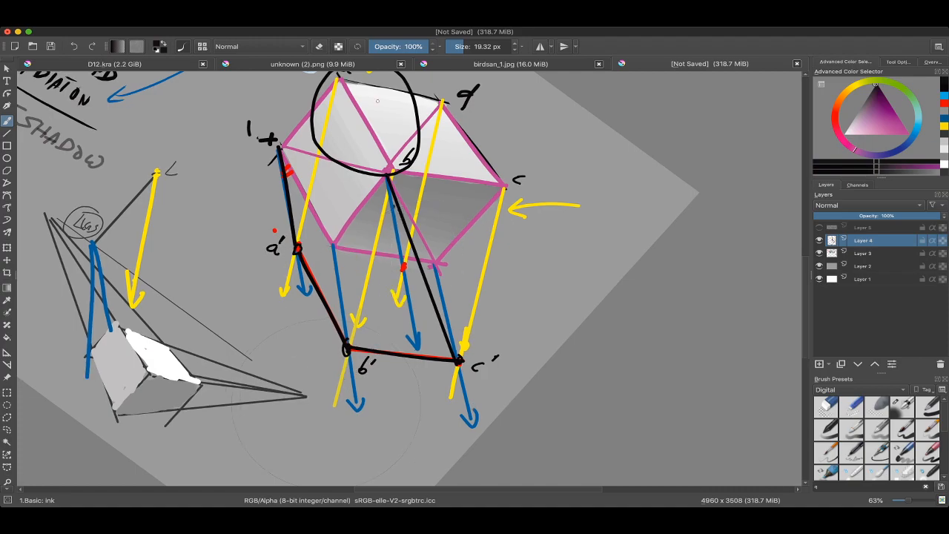
# Step: Sketch trial black marks linking the circled a–b edge to its cast-shadow edge and undo all the trial strokes
pyautogui.moveTo(371, 90); pyautogui.dragTo(366, 115)
pyautogui.moveTo(483, 112); pyautogui.dragTo(475, 174)
pyautogui.press('super+z')
pyautogui.press('super+z')
pyautogui.moveTo(372, 134)
pyautogui.mouseDown()
pyautogui.moveTo(348, 136)
pyautogui.moveTo(295, 321)
pyautogui.mouseUp()
pyautogui.moveTo(291, 314)
pyautogui.mouseDown()
pyautogui.moveTo(295, 338)
pyautogui.moveTo(336, 384)
pyautogui.moveTo(388, 368)
pyautogui.moveTo(287, 303)
pyautogui.mouseUp()
pyautogui.moveTo(314, 359)
pyautogui.mouseDown()
pyautogui.moveTo(314, 416)
pyautogui.moveTo(365, 406)
pyautogui.moveTo(378, 365)
pyautogui.mouseUp()
pyautogui.press('super+z')
pyautogui.press('super+z')
pyautogui.press('super+z')
pyautogui.press('super+z')
pyautogui.press('super+z')
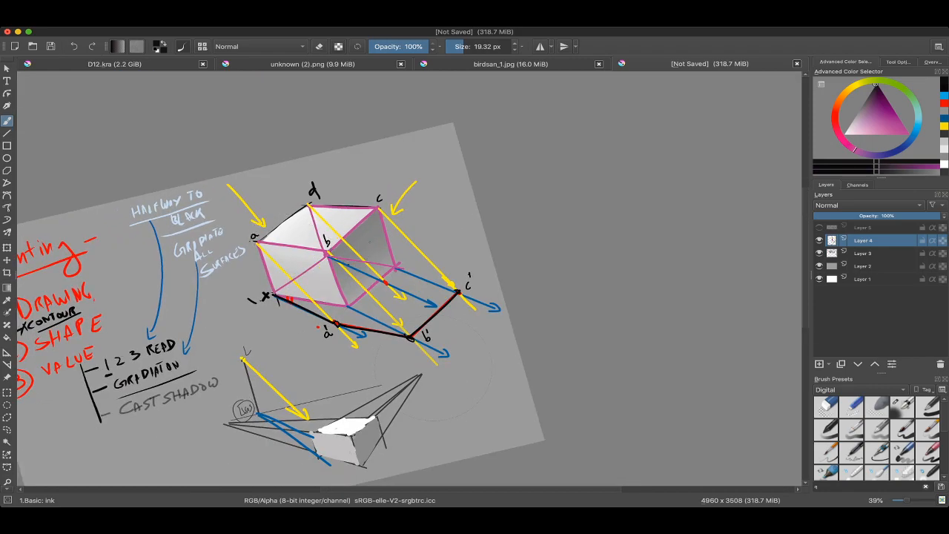
# Step: Trace and circle the cast-shadow edge between a' and b' in black and undo the trial marks
pyautogui.moveTo(371, 242); pyautogui.dragTo(403, 259)
pyautogui.moveTo(396, 255); pyautogui.dragTo(397, 210)
pyautogui.moveTo(393, 275); pyautogui.dragTo(375, 190)
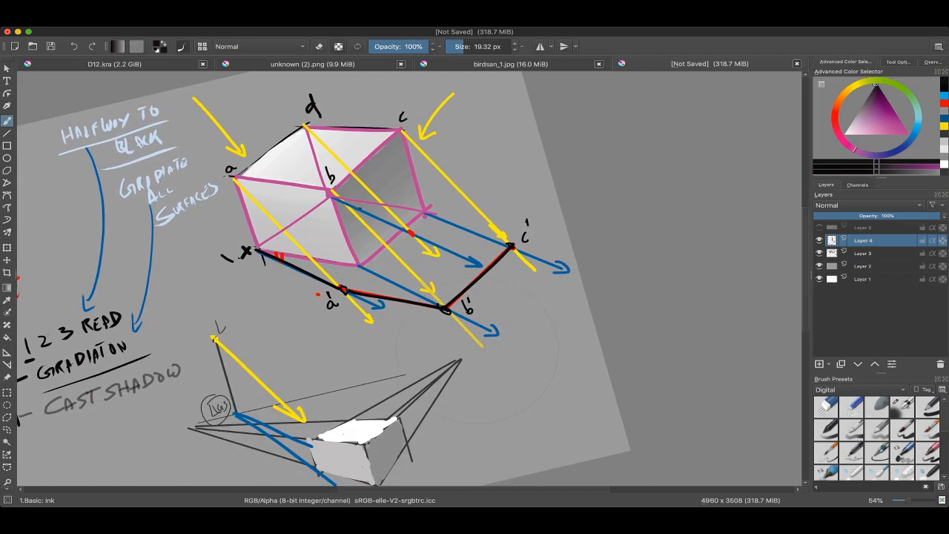
pyautogui.moveTo(345, 291); pyautogui.dragTo(444, 307)
pyautogui.press('super+z')
pyautogui.moveTo(293, 168); pyautogui.dragTo(290, 179)
pyautogui.press('super+z')
pyautogui.moveTo(358, 281); pyautogui.dragTo(347, 298)
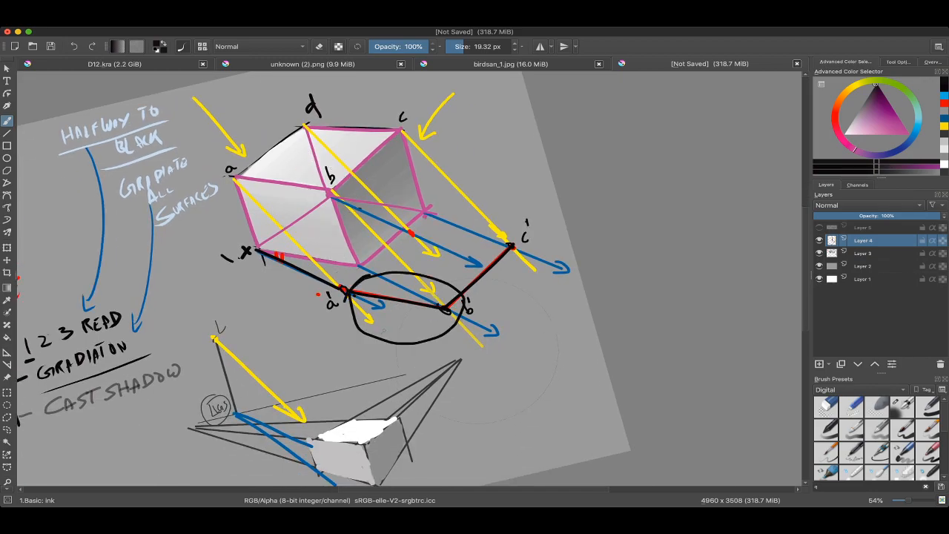
pyautogui.press('super+z')
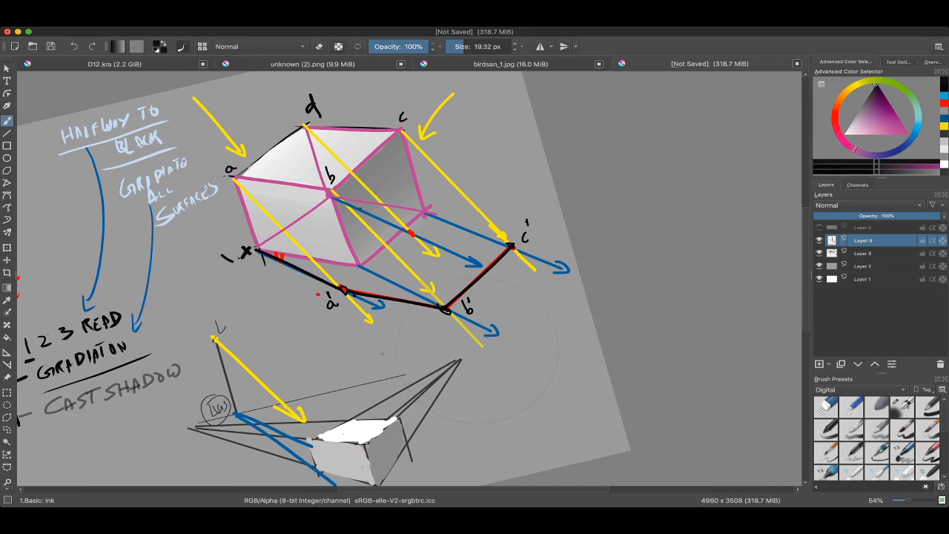
# Step: Hide Layer 4 and show it again to compare the sheet with and without its drawing
pyautogui.press('super+Tab')
pyautogui.scroll(-3, 383, 353)
pyautogui.scroll(1, 370, 242)
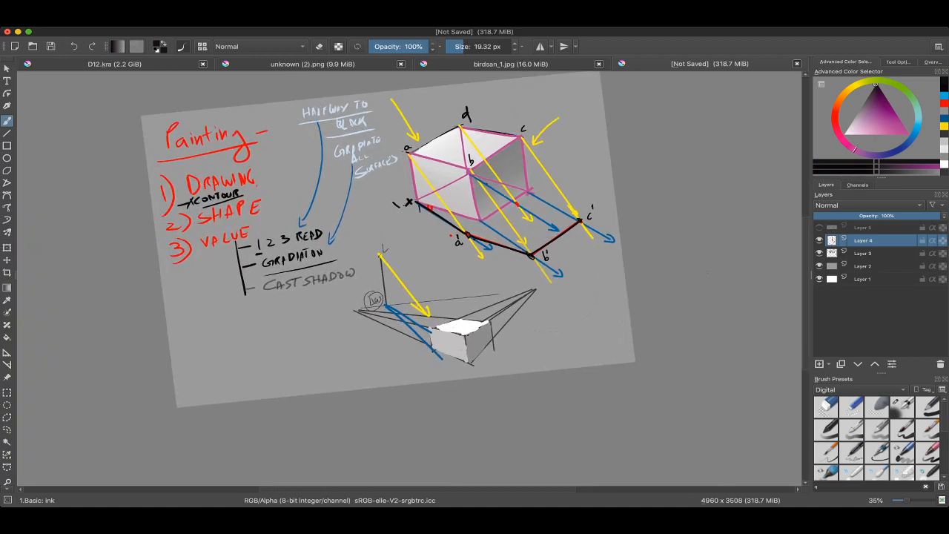
pyautogui.click(820, 240)
pyautogui.click(820, 240)
pyautogui.scroll(3, 549, 192)
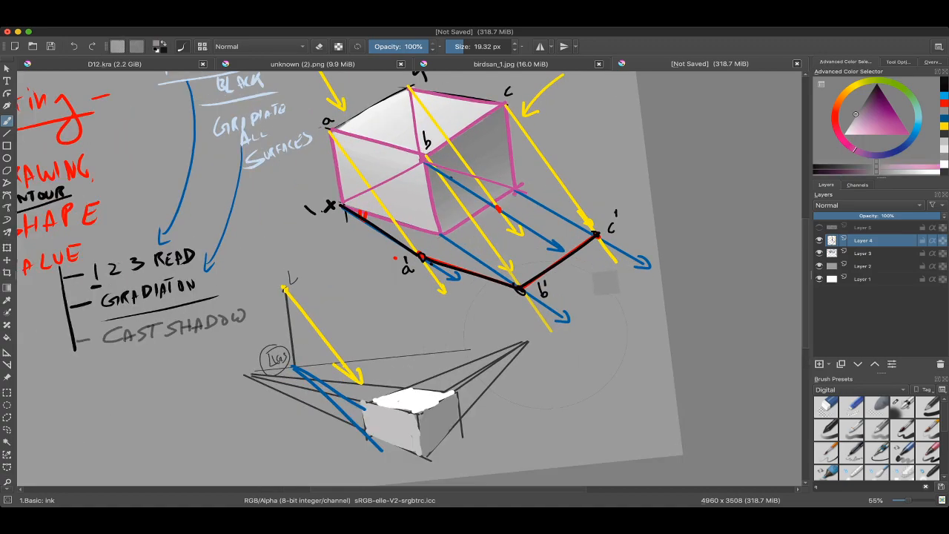
pyautogui.scroll(-2, 545, 327)
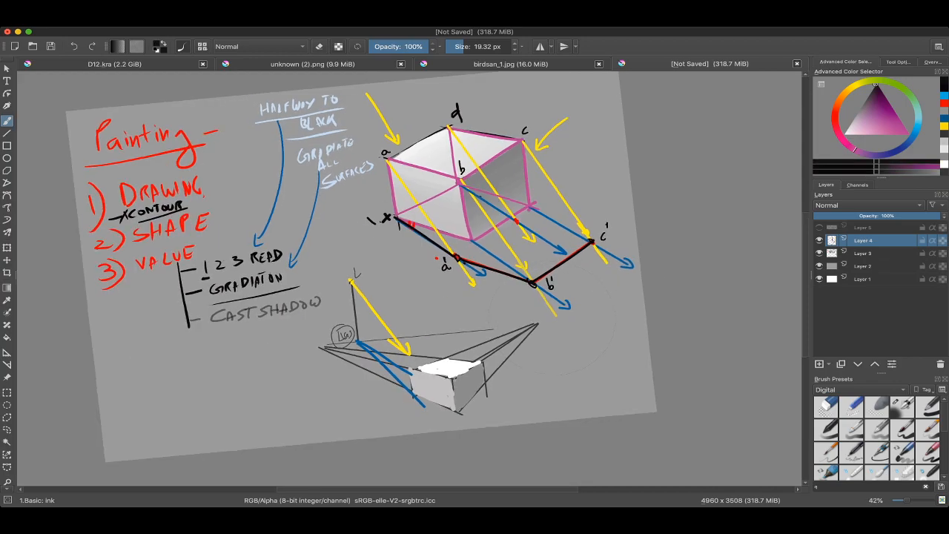
pyautogui.moveTo(536, 344)
pyautogui.mouseDown()
pyautogui.moveTo(522, 364)
pyautogui.moveTo(410, 369)
pyautogui.moveTo(445, 363)
pyautogui.moveTo(456, 382)
pyautogui.moveTo(460, 339)
pyautogui.moveTo(478, 327)
pyautogui.mouseUp()
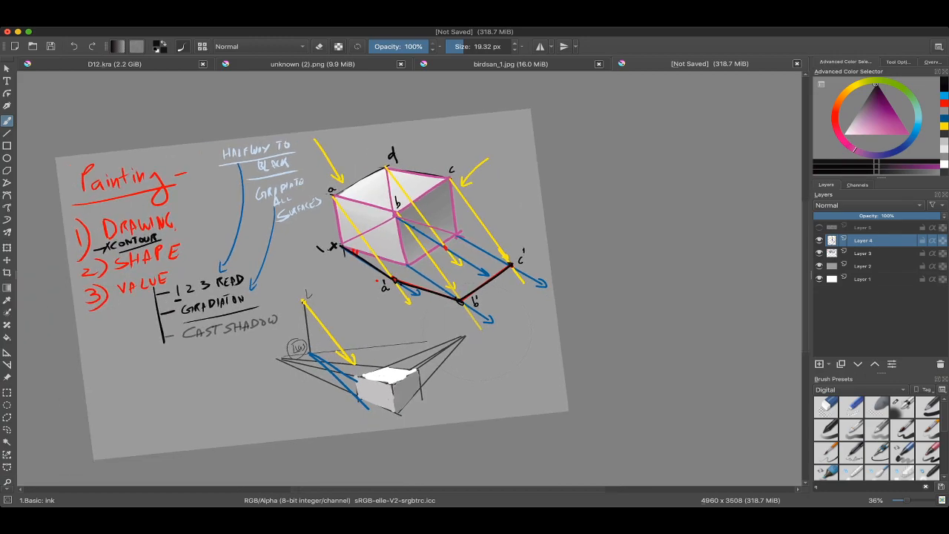
pyautogui.moveTo(460, 230); pyautogui.dragTo(475, 167)
pyautogui.keyDown('ctrl'); pyautogui.click(465, 162); pyautogui.keyUp('ctrl')
pyautogui.moveTo(231, 351)
pyautogui.mouseDown()
pyautogui.moveTo(380, 260)
pyautogui.moveTo(380, 112)
pyautogui.mouseUp()
pyautogui.moveTo(386, 200); pyautogui.dragTo(401, 356)
pyautogui.moveTo(528, 259); pyautogui.dragTo(405, 247)
pyautogui.keyDown('ctrl'); pyautogui.click(416, 190); pyautogui.keyUp('ctrl')
pyautogui.moveTo(419, 214); pyautogui.dragTo(421, 230)
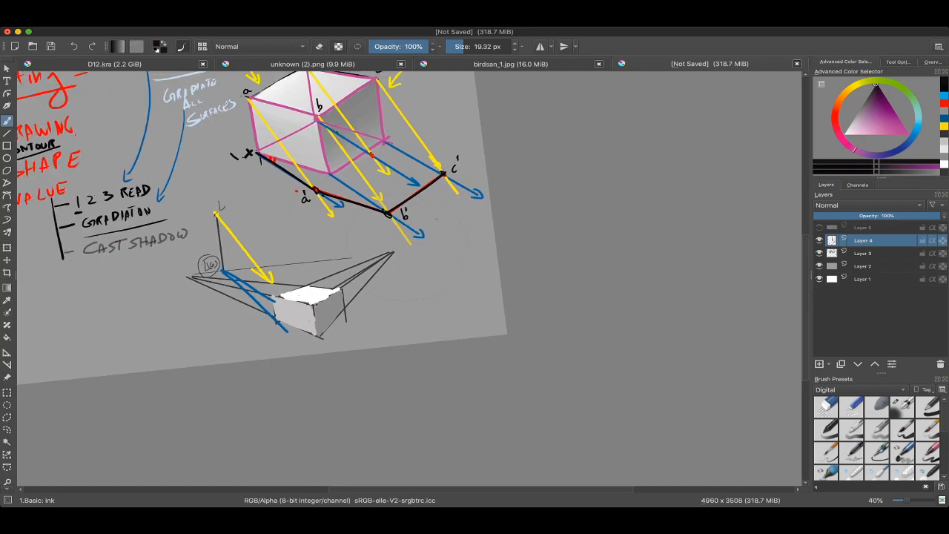
pyautogui.moveTo(349, 204); pyautogui.dragTo(361, 204)
pyautogui.moveTo(287, 180); pyautogui.dragTo(516, 322)
pyautogui.moveTo(412, 124)
pyautogui.mouseDown()
pyautogui.moveTo(474, 138)
pyautogui.moveTo(519, 244)
pyautogui.moveTo(508, 223)
pyautogui.moveTo(469, 215)
pyautogui.moveTo(478, 207)
pyautogui.moveTo(451, 217)
pyautogui.mouseUp()
pyautogui.press('super+z')
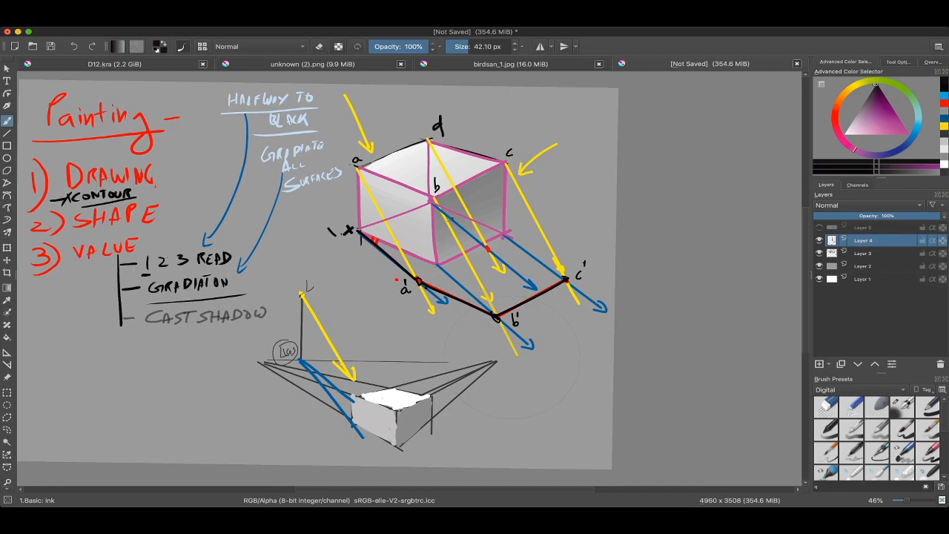
pyautogui.scroll(-2, 456, 244)
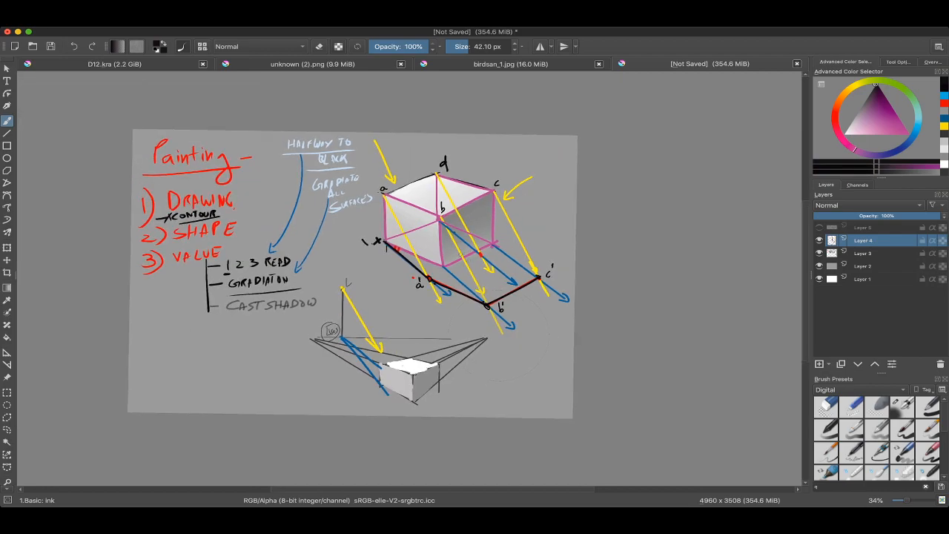
pyautogui.scroll(2, 455, 239)
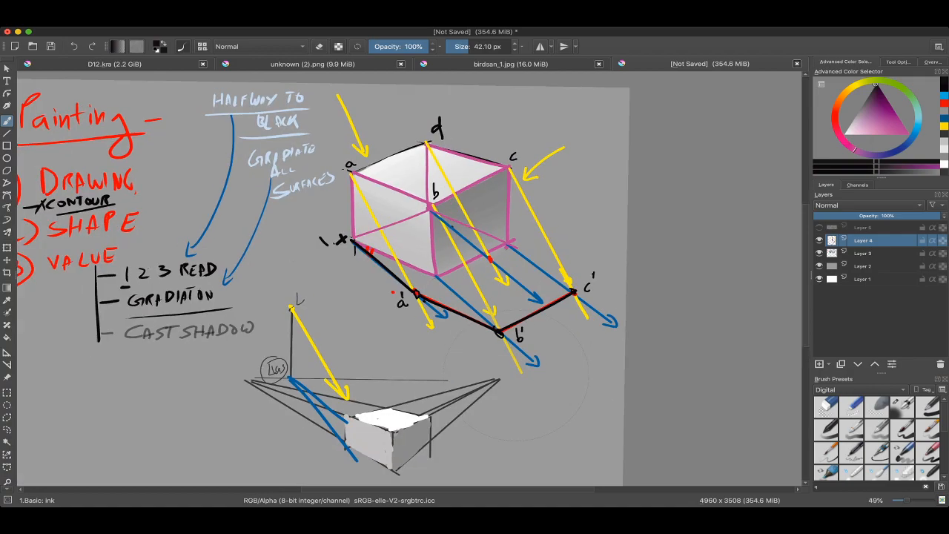
pyautogui.scroll(-2, 468, 245)
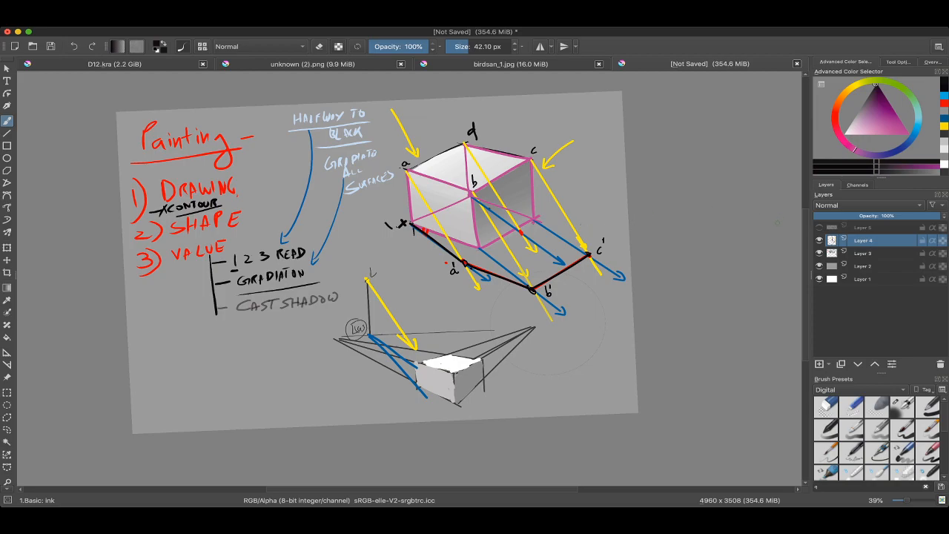
# Step: Write "SHADOW PROJECTION" in thin black lettering above the upper box's right side and underline the word SHADOW
pyautogui.moveTo(548, 319); pyautogui.dragTo(567, 431)
pyautogui.scroll(2, 534, 230)
pyautogui.press('[')
pyautogui.press('[')
pyautogui.press('[')
pyautogui.press('[')
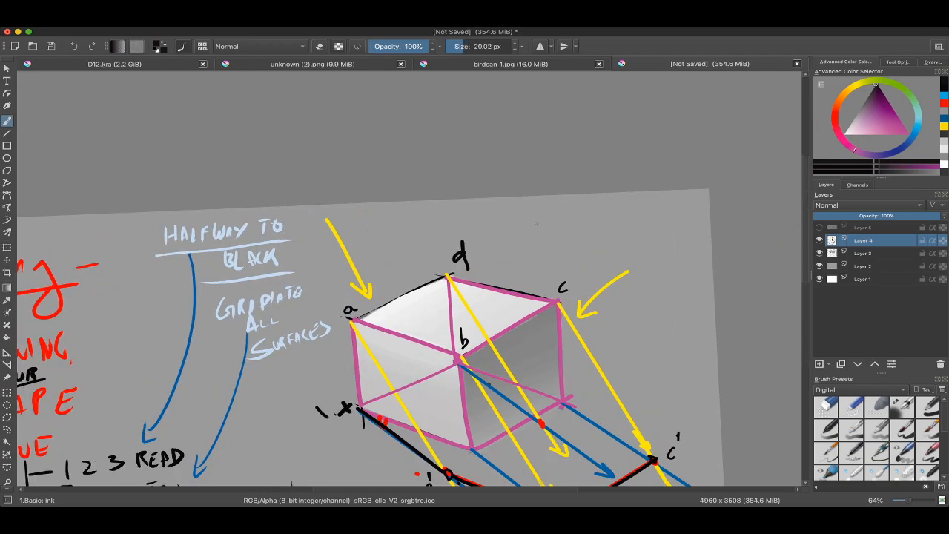
pyautogui.moveTo(535, 217)
pyautogui.mouseDown()
pyautogui.moveTo(546, 232)
pyautogui.moveTo(538, 229)
pyautogui.mouseUp()
pyautogui.moveTo(547, 222)
pyautogui.mouseDown()
pyautogui.moveTo(546, 238)
pyautogui.moveTo(569, 230)
pyautogui.mouseUp()
pyautogui.moveTo(562, 227); pyautogui.dragTo(569, 225)
pyautogui.moveTo(571, 218); pyautogui.dragTo(573, 229)
pyautogui.moveTo(583, 218); pyautogui.dragTo(584, 217)
pyautogui.moveTo(589, 212); pyautogui.dragTo(588, 215)
pyautogui.moveTo(537, 250); pyautogui.dragTo(625, 215)
pyautogui.moveTo(623, 210)
pyautogui.mouseDown()
pyautogui.moveTo(598, 194)
pyautogui.moveTo(612, 192)
pyautogui.mouseUp()
pyautogui.moveTo(611, 180)
pyautogui.mouseDown()
pyautogui.moveTo(621, 178)
pyautogui.moveTo(626, 190)
pyautogui.mouseUp()
pyautogui.moveTo(626, 181); pyautogui.dragTo(632, 179)
pyautogui.moveTo(636, 180); pyautogui.dragTo(643, 178)
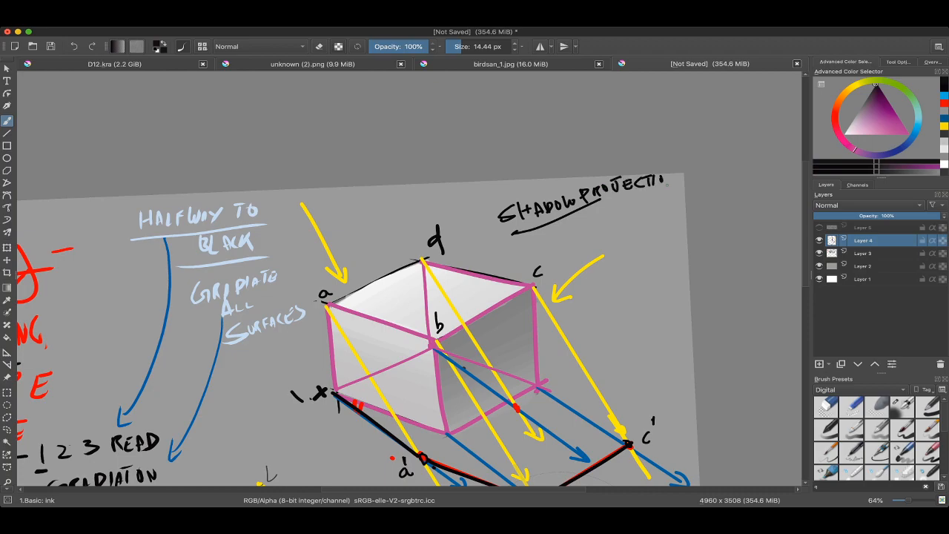
# Step: Write the author reference "SCOTT ROBERTSON" in black below the shadow projection note
pyautogui.moveTo(559, 242); pyautogui.dragTo(550, 255)
pyautogui.moveTo(573, 241)
pyautogui.mouseDown()
pyautogui.moveTo(573, 253)
pyautogui.moveTo(583, 235)
pyautogui.mouseUp()
pyautogui.moveTo(594, 230)
pyautogui.mouseDown()
pyautogui.moveTo(595, 246)
pyautogui.moveTo(614, 219)
pyautogui.mouseUp()
pyautogui.moveTo(599, 264)
pyautogui.mouseDown()
pyautogui.moveTo(598, 279)
pyautogui.moveTo(607, 275)
pyautogui.mouseUp()
pyautogui.moveTo(612, 262); pyautogui.dragTo(619, 266)
pyautogui.moveTo(618, 257); pyautogui.dragTo(621, 265)
pyautogui.moveTo(628, 253); pyautogui.dragTo(647, 254)
pyautogui.moveTo(649, 240); pyautogui.dragTo(651, 255)
pyautogui.moveTo(646, 240)
pyautogui.mouseDown()
pyautogui.moveTo(654, 237)
pyautogui.moveTo(653, 245)
pyautogui.mouseUp()
pyautogui.moveTo(662, 235)
pyautogui.mouseDown()
pyautogui.moveTo(662, 246)
pyautogui.moveTo(670, 229)
pyautogui.mouseUp()
pyautogui.scroll(-5, 640, 178)
pyautogui.scroll(3, 621, 235)
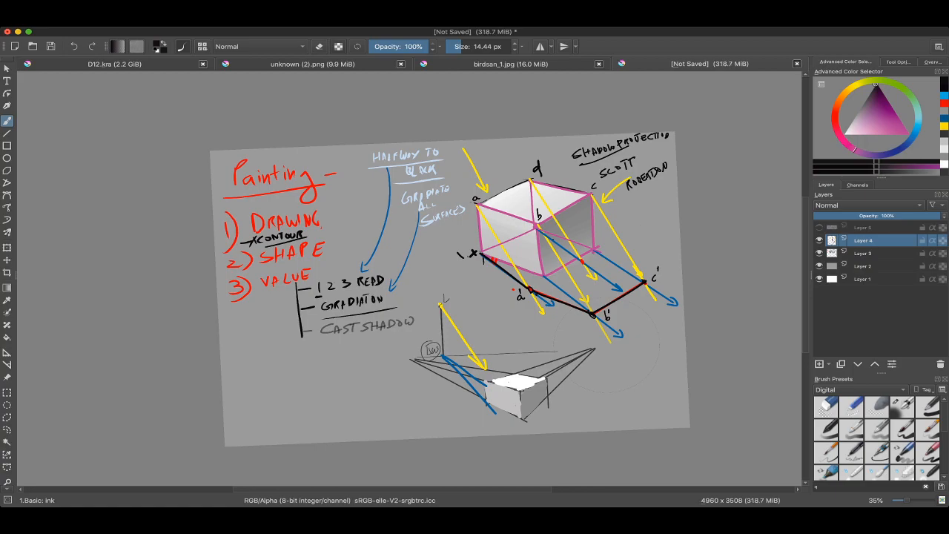
# Step: Hide Layer 4's shadow construction and show Layer 5 with the rendered cast shadow and the EDGES note
pyautogui.click(819, 241)
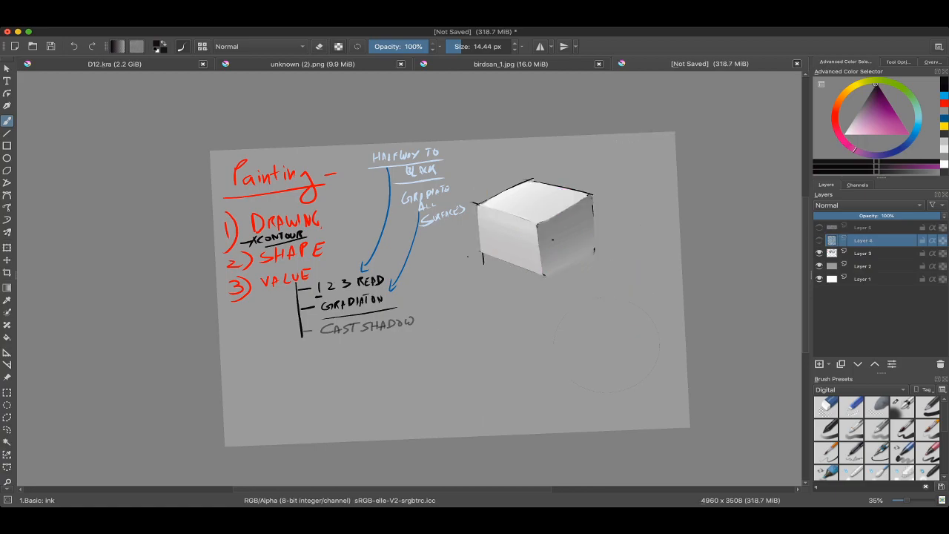
pyautogui.click(820, 241)
pyautogui.click(820, 240)
pyautogui.click(820, 228)
# Step: Sample the light grey of the box's top face and make Layer 5 the active layer
pyautogui.scroll(4, 598, 344)
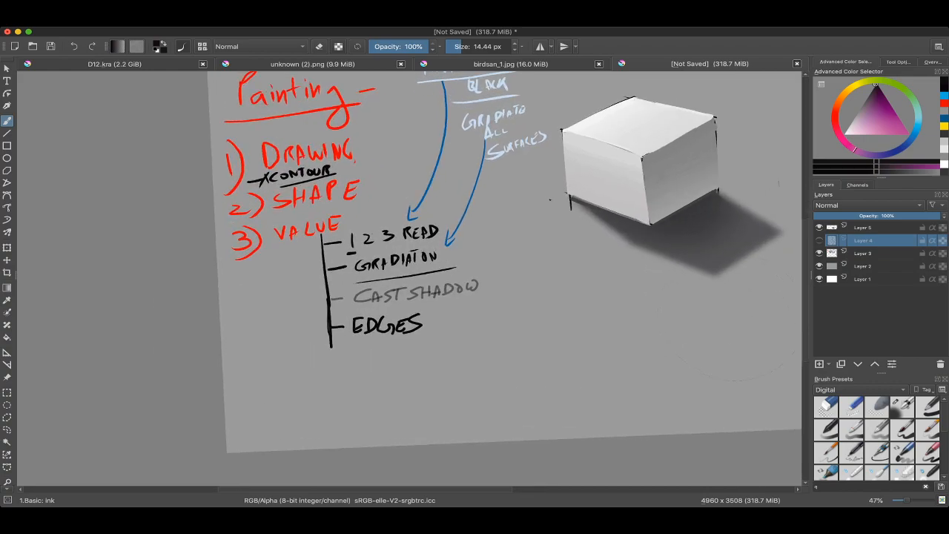
pyautogui.scroll(8, 597, 344)
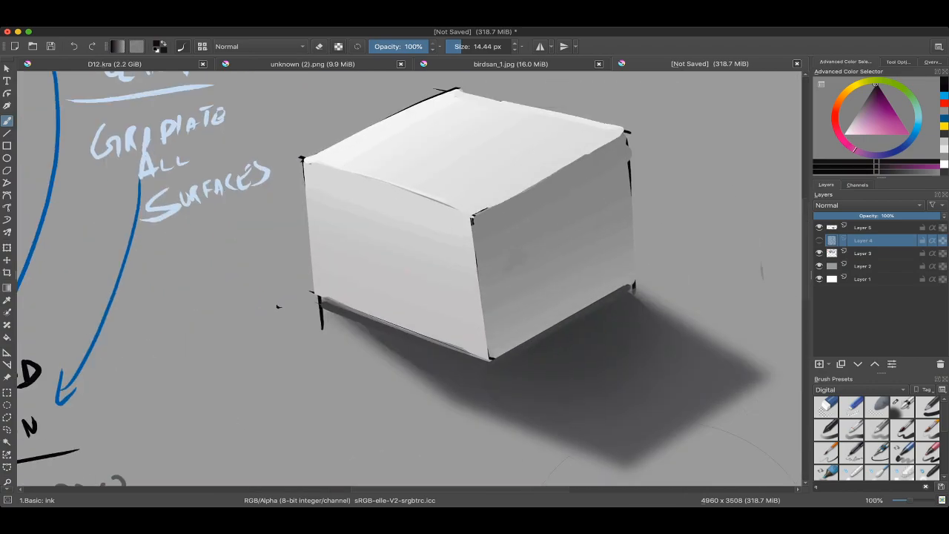
pyautogui.scroll(-8, 190, 385)
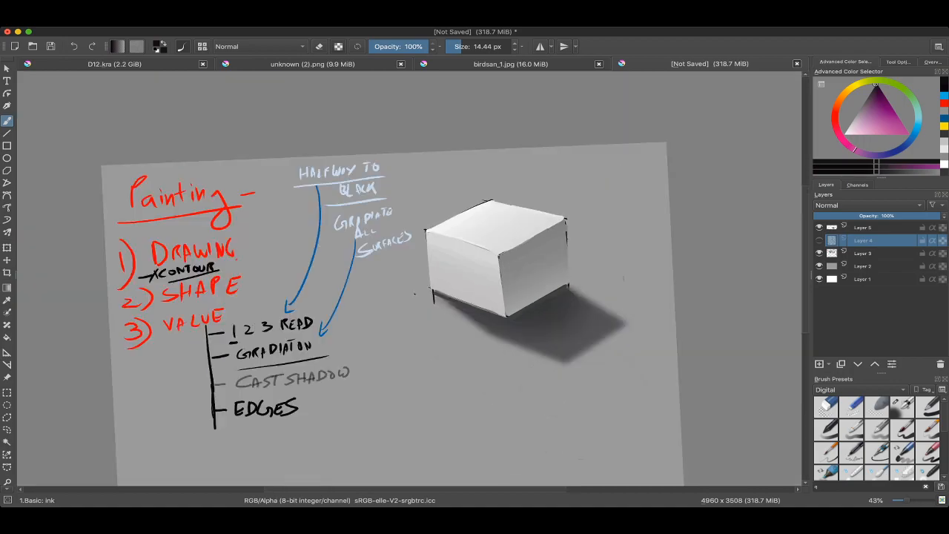
pyautogui.scroll(4, 627, 211)
pyautogui.scroll(1, 482, 279)
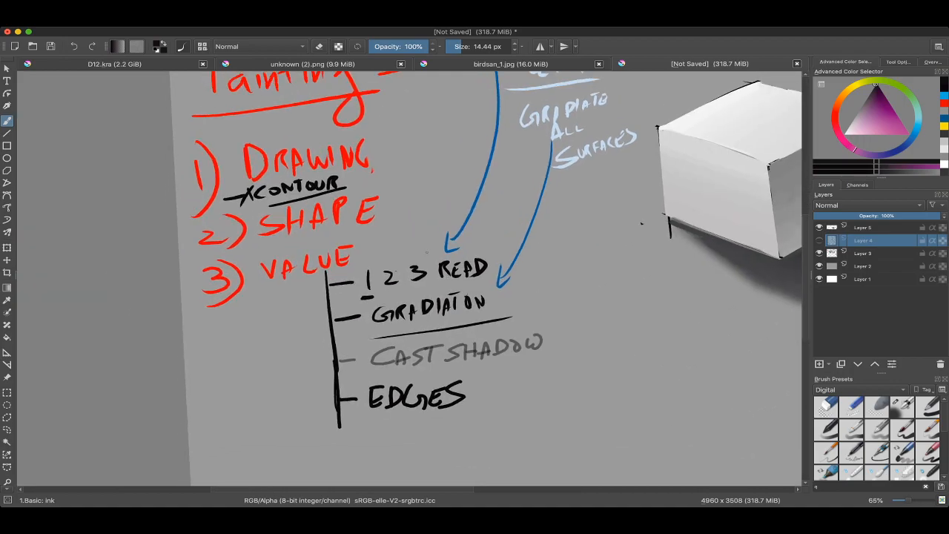
pyautogui.moveTo(757, 152); pyautogui.dragTo(476, 244)
pyautogui.scroll(4, 524, 235)
pyautogui.keyDown('ctrl'); pyautogui.click(517, 229); pyautogui.keyUp('ctrl')
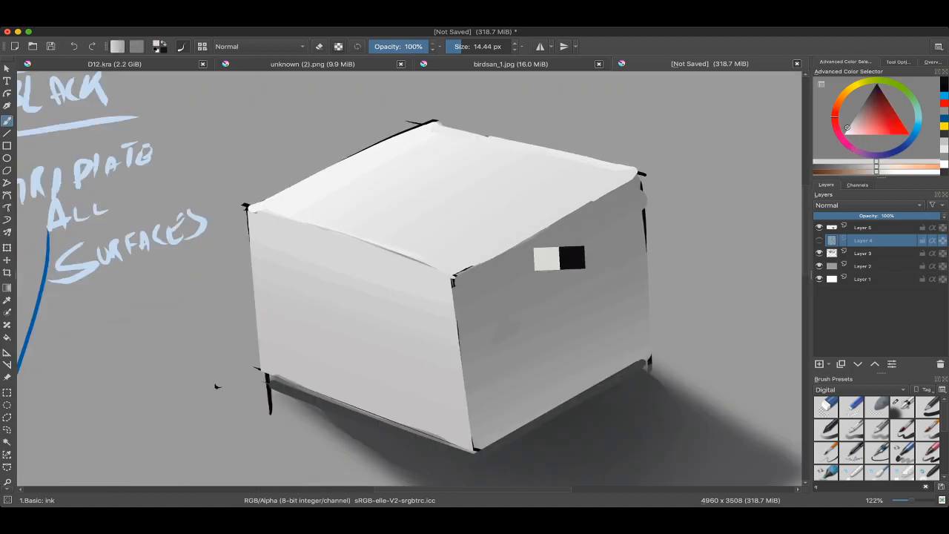
pyautogui.click(863, 227)
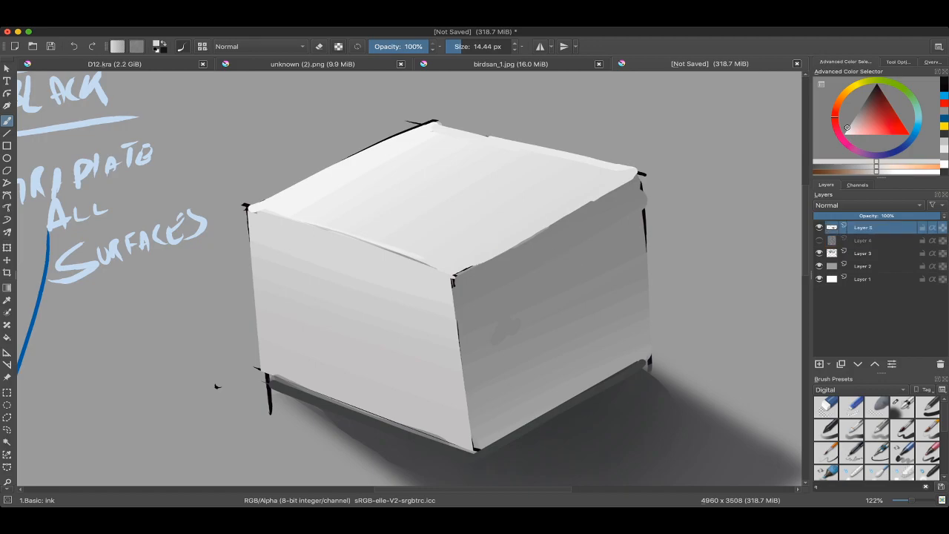
pyautogui.scroll(2, 519, 248)
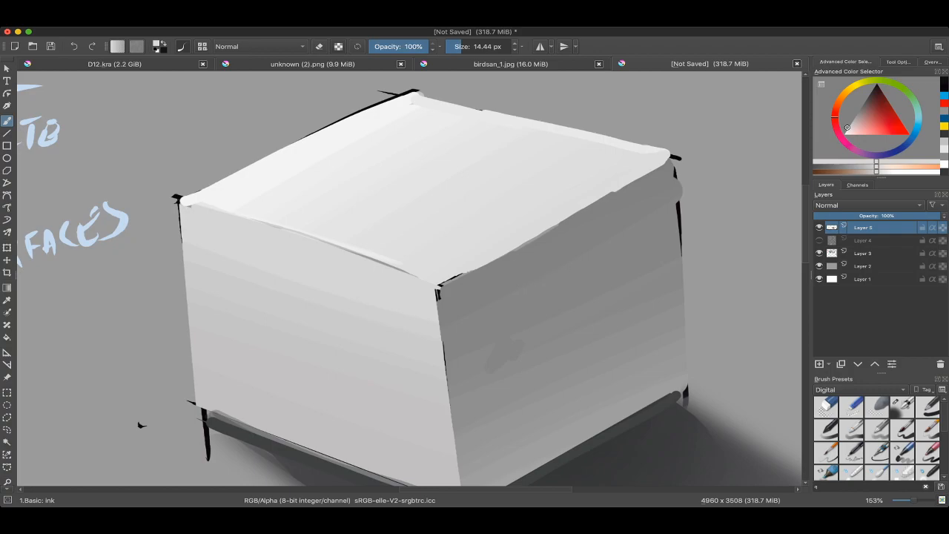
# Step: Mix a mid grey from the right face's tone and try strokes along its edge with the top face, undoing each trial
pyautogui.keyDown('ctrl'); pyautogui.click(519, 292); pyautogui.keyUp('ctrl')
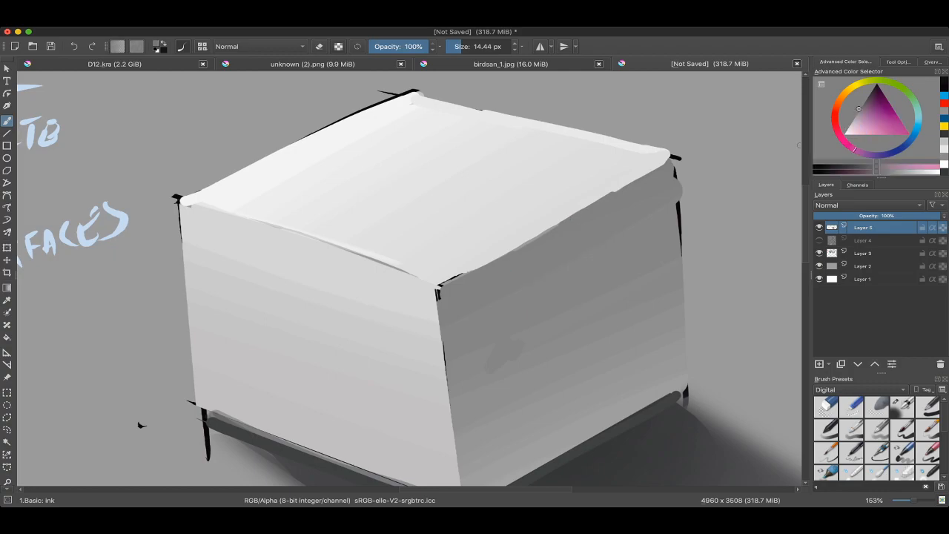
pyautogui.moveTo(858, 111); pyautogui.dragTo(853, 118)
pyautogui.moveTo(507, 248); pyautogui.dragTo(513, 248)
pyautogui.press('super+z')
pyautogui.moveTo(438, 287)
pyautogui.mouseDown()
pyautogui.moveTo(502, 256)
pyautogui.moveTo(449, 276)
pyautogui.moveTo(485, 265)
pyautogui.mouseUp()
pyautogui.press('super+z')
pyautogui.moveTo(482, 267); pyautogui.dragTo(585, 209)
pyautogui.press('super+z')
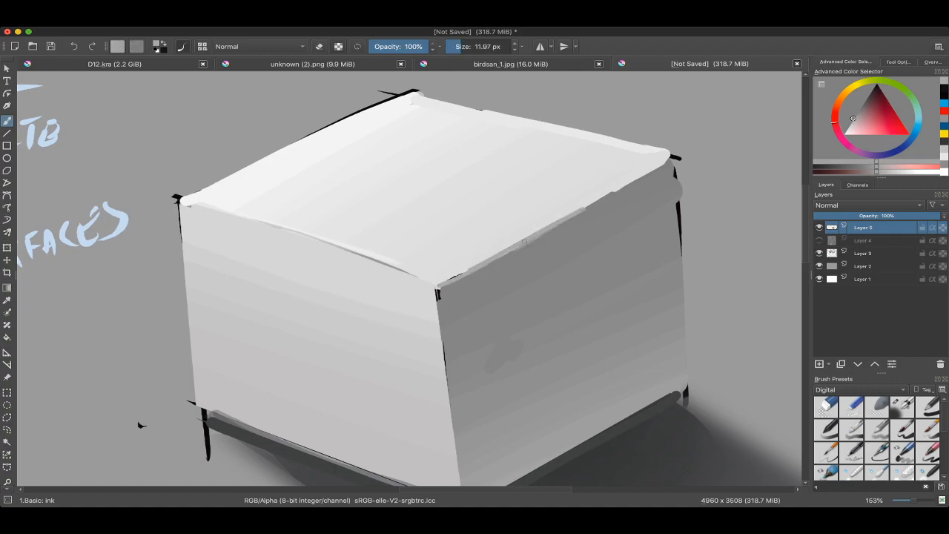
pyautogui.press('super+z')
# Step: Paint the mid grey along the full edge between the top and right faces, undoing the misplaced strokes
pyautogui.moveTo(470, 271); pyautogui.dragTo(573, 214)
pyautogui.moveTo(574, 214); pyautogui.dragTo(563, 221)
pyautogui.moveTo(517, 244); pyautogui.dragTo(618, 190)
pyautogui.press('super+z')
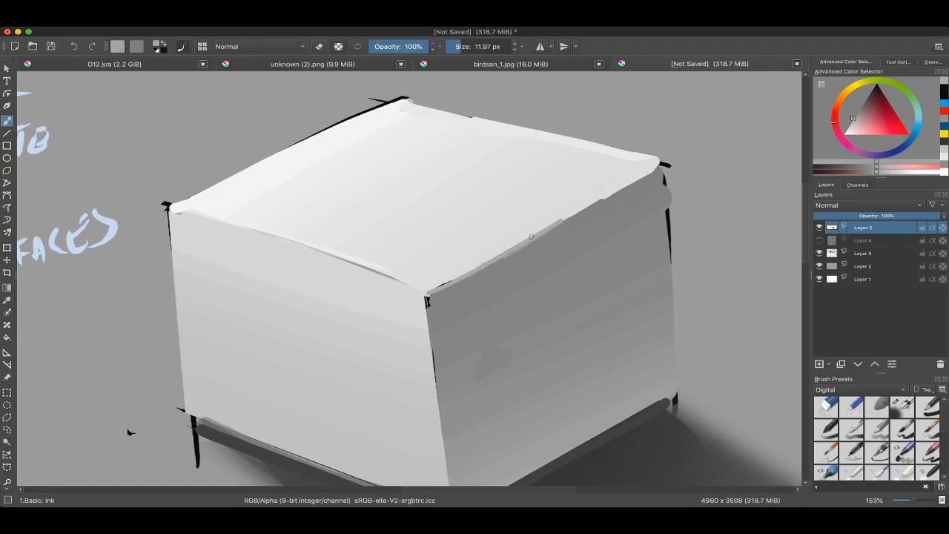
pyautogui.moveTo(541, 230); pyautogui.dragTo(659, 164)
pyautogui.press('super+z')
pyautogui.moveTo(555, 223); pyautogui.dragTo(662, 164)
pyautogui.scroll(-1, 635, 194)
pyautogui.scroll(-3, 410, 279)
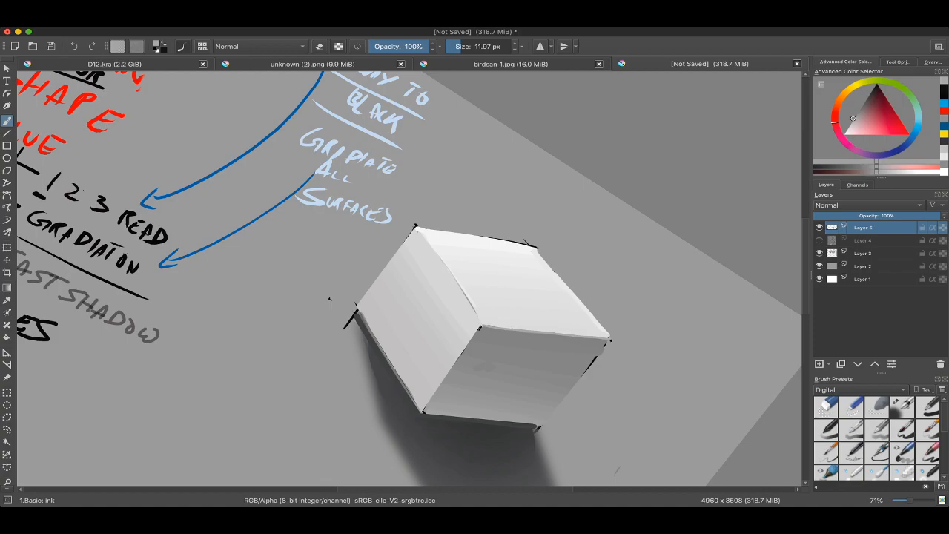
# Step: Switch to the Basic: round-hard 2 brush at 50% opacity and soften the front part of the edge between the top and right faces
pyautogui.press('5')
pyautogui.scroll(3, 516, 285)
pyautogui.rightClick(504, 231)
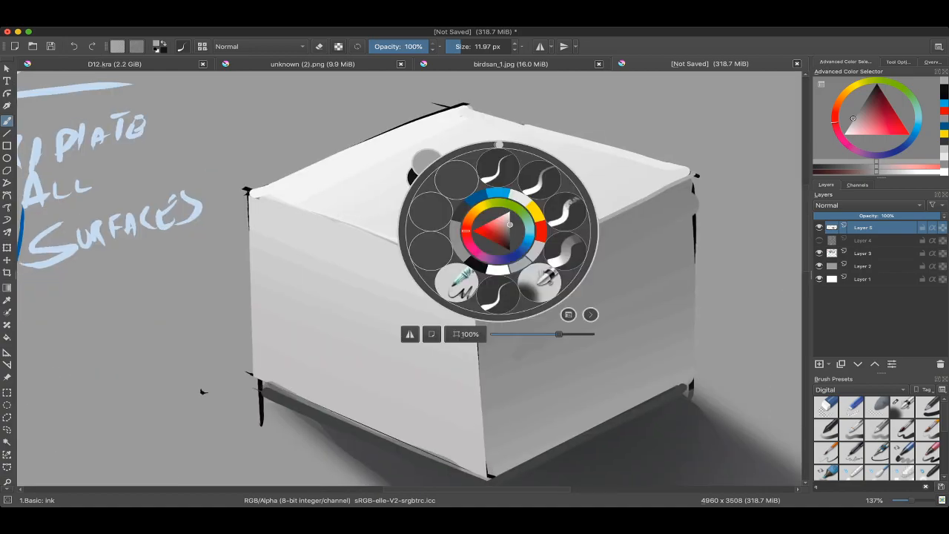
pyautogui.click(546, 174)
pyautogui.keyDown('shift'); pyautogui.moveTo(517, 217); pyautogui.dragTo(521, 217); pyautogui.keyUp('shift')
pyautogui.press('super+z')
pyautogui.moveTo(487, 277)
pyautogui.mouseDown()
pyautogui.moveTo(534, 253)
pyautogui.moveTo(488, 267)
pyautogui.moveTo(563, 242)
pyautogui.mouseUp()
# Step: Sample the tones on both sides of the top and right faces' shared edge and blend a transition stroke along it
pyautogui.keyDown('ctrl'); pyautogui.click(564, 285); pyautogui.keyUp('ctrl')
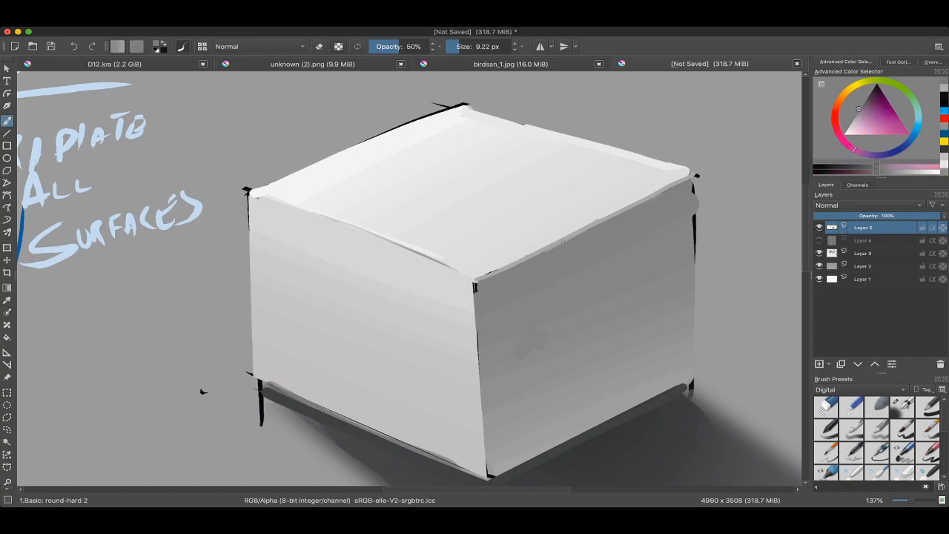
pyautogui.keyDown('ctrl'); pyautogui.click(544, 221); pyautogui.keyUp('ctrl')
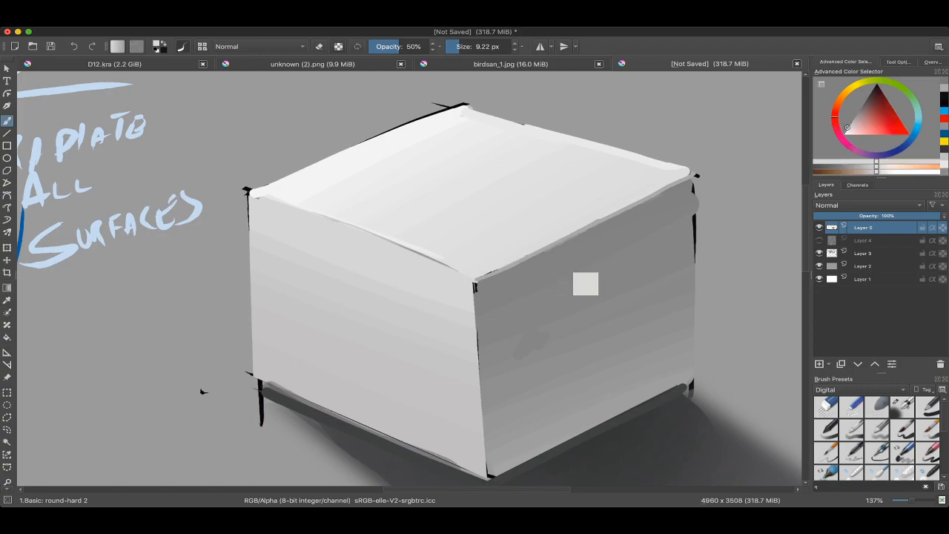
pyautogui.keyDown('ctrl'); pyautogui.click(555, 256); pyautogui.keyUp('ctrl')
pyautogui.keyDown('ctrl'); pyautogui.click(489, 263); pyautogui.keyUp('ctrl')
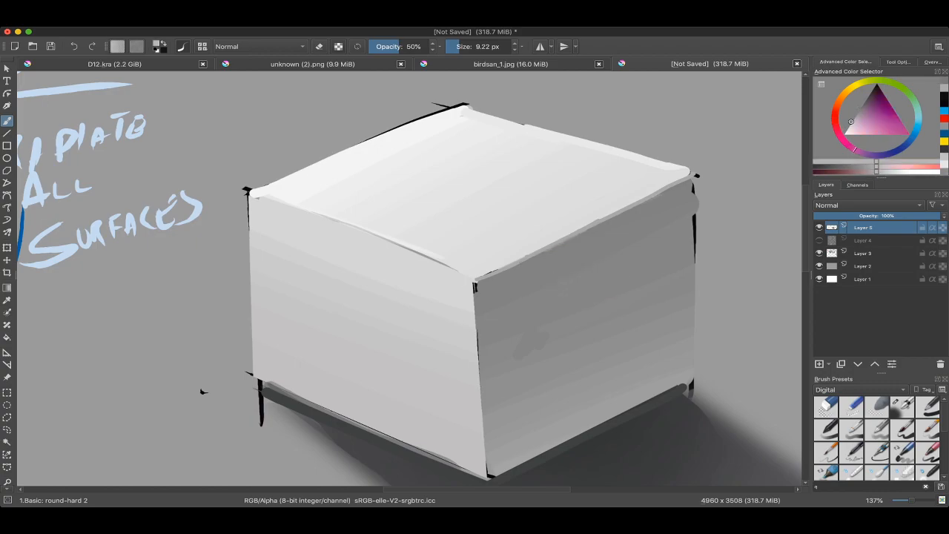
pyautogui.moveTo(480, 279); pyautogui.dragTo(598, 221)
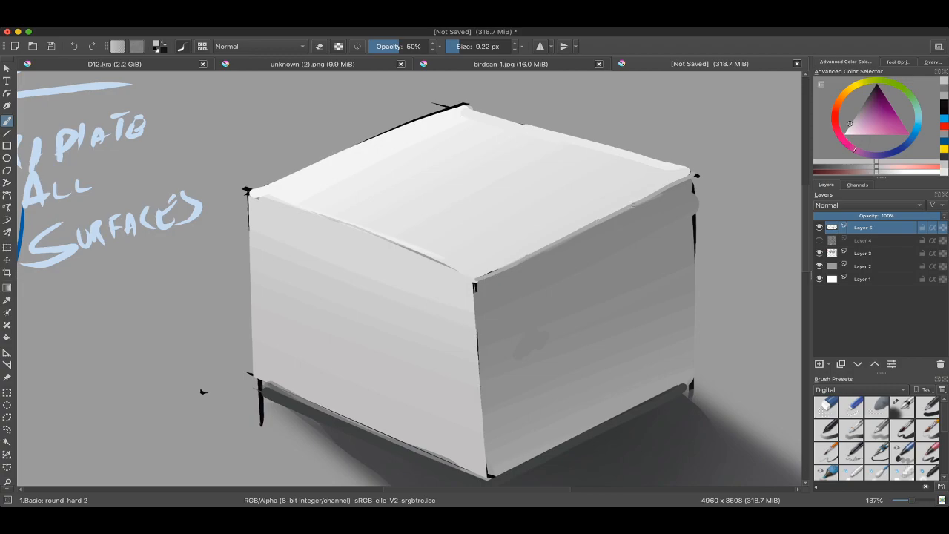
# Step: Sample light greys from the top and left faces and soften the edge between them
pyautogui.scroll(-2, 474, 282)
pyautogui.scroll(2, 475, 282)
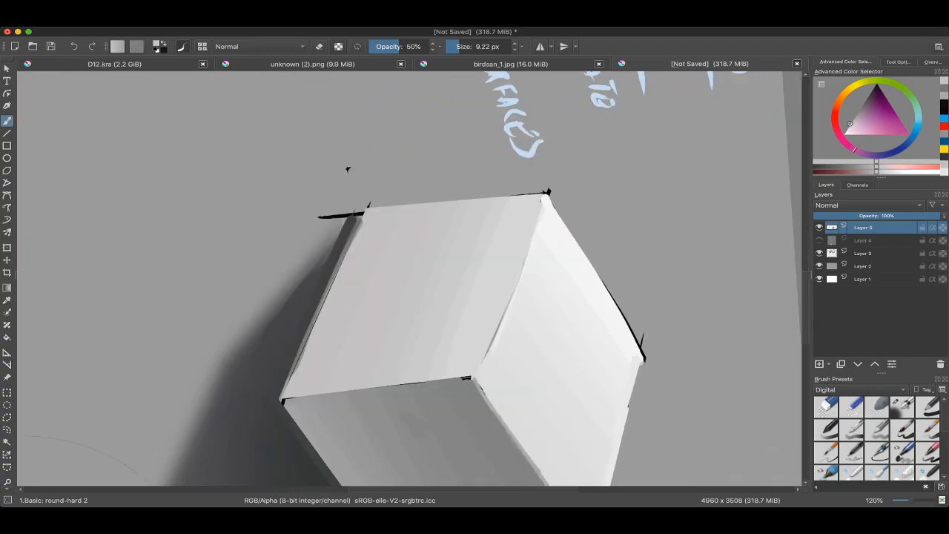
pyautogui.keyDown('ctrl'); pyautogui.click(492, 302); pyautogui.keyUp('ctrl')
pyautogui.moveTo(347, 169); pyautogui.dragTo(367, 162)
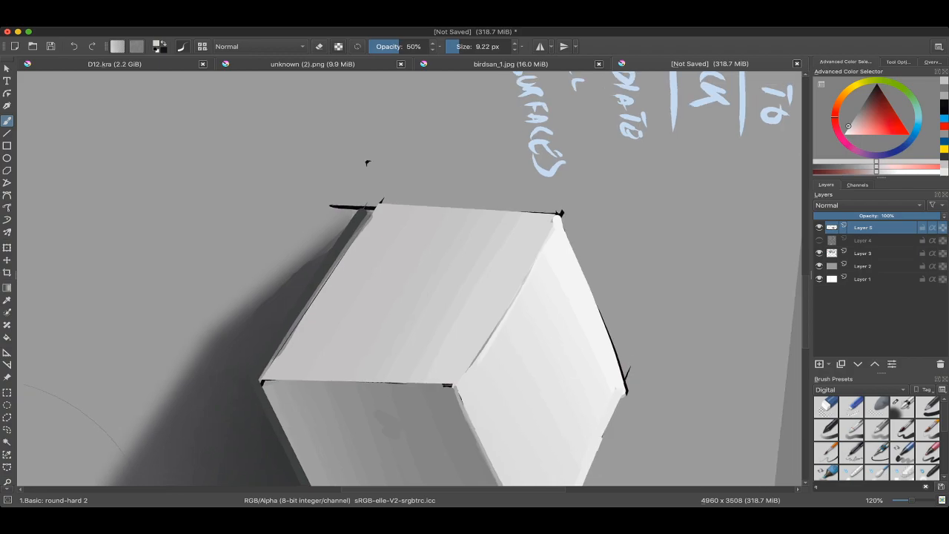
pyautogui.keyDown('ctrl'); pyautogui.click(493, 342); pyautogui.keyUp('ctrl')
pyautogui.moveTo(493, 342)
pyautogui.mouseDown()
pyautogui.moveTo(520, 281)
pyautogui.moveTo(370, 376)
pyautogui.moveTo(496, 338)
pyautogui.moveTo(305, 276)
pyautogui.moveTo(351, 194)
pyautogui.moveTo(334, 233)
pyautogui.moveTo(438, 361)
pyautogui.moveTo(485, 322)
pyautogui.mouseUp()
pyautogui.scroll(-3, 409, 279)
pyautogui.moveTo(470, 179); pyautogui.dragTo(630, 515)
# Step: Mix a mid grey and paint it at 81% opacity over the black line on the vertical edge between the left and right faces
pyautogui.keyDown('ctrl'); pyautogui.click(436, 233); pyautogui.keyUp('ctrl')
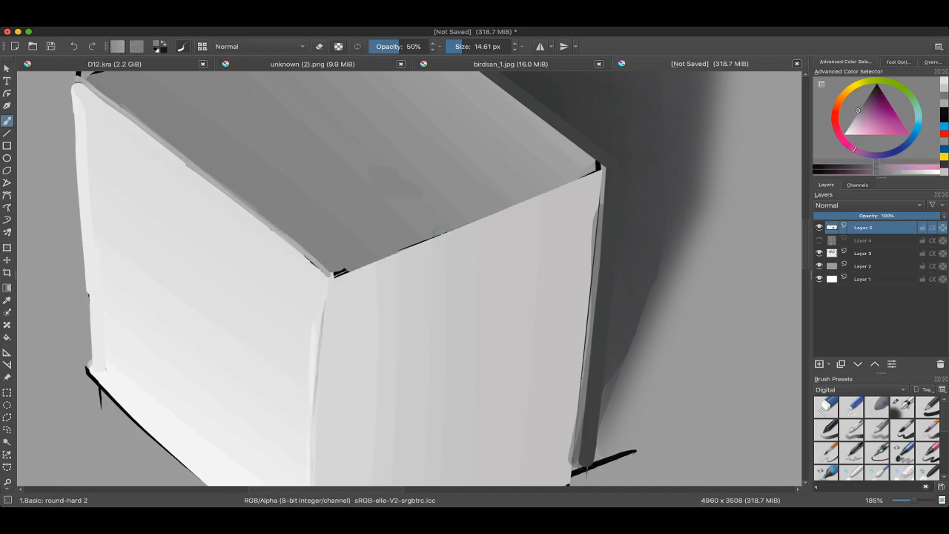
pyautogui.moveTo(847, 129); pyautogui.dragTo(853, 119)
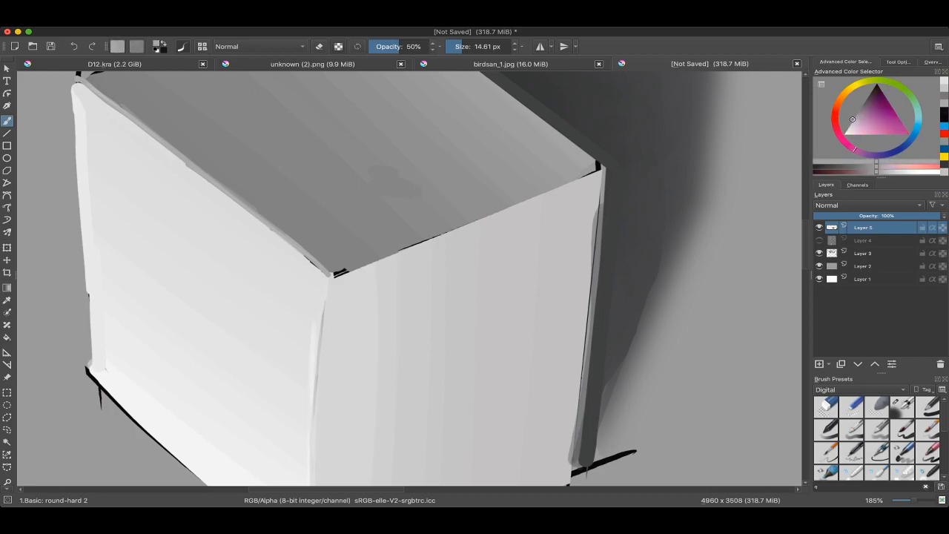
pyautogui.rightClick(316, 261)
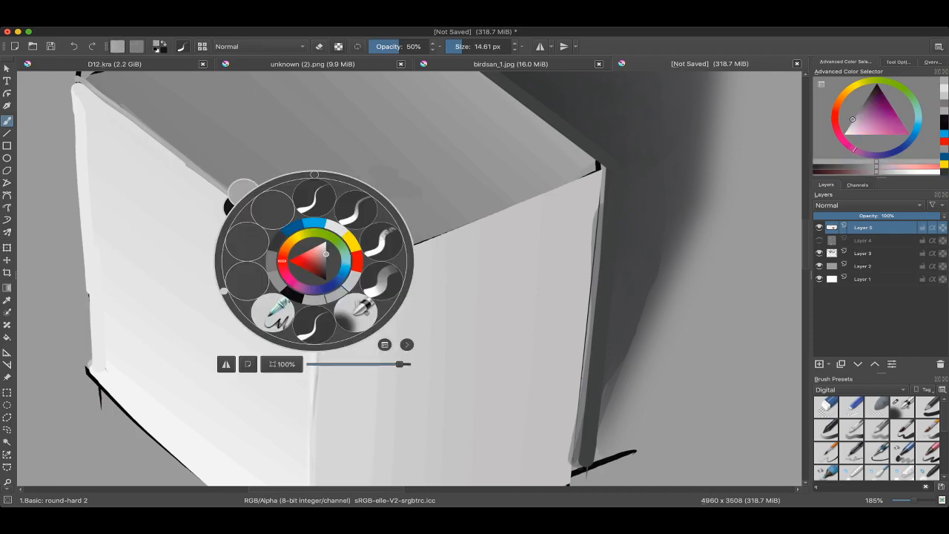
pyautogui.click(417, 47)
pyautogui.click(445, 163)
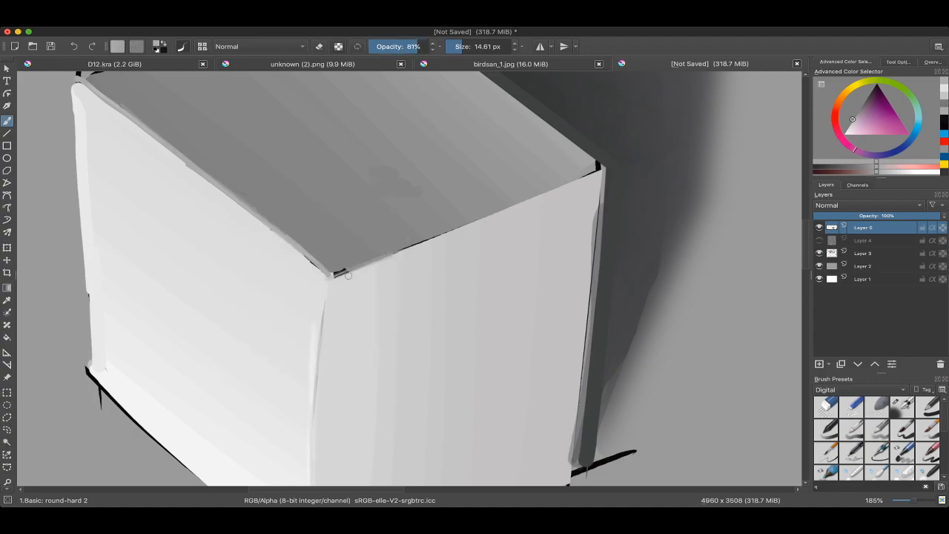
pyautogui.click(461, 46)
pyautogui.moveTo(338, 275); pyautogui.dragTo(466, 223)
pyautogui.moveTo(552, 195); pyautogui.dragTo(434, 236)
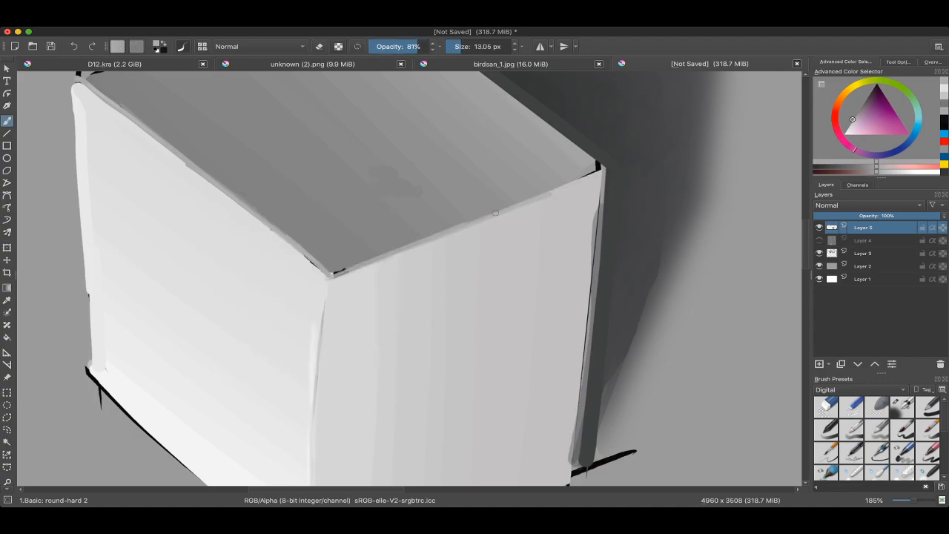
pyautogui.moveTo(601, 167); pyautogui.dragTo(427, 236)
pyautogui.moveTo(354, 267)
pyautogui.mouseDown()
pyautogui.moveTo(334, 275)
pyautogui.moveTo(351, 232)
pyautogui.mouseUp()
# Step: Paint grey at 44.37 px over the black construction line below the box's lower-left corner
pyautogui.scroll(-4, 545, 297)
pyautogui.moveTo(474, 349); pyautogui.dragTo(465, 357)
pyautogui.moveTo(416, 349)
pyautogui.mouseDown()
pyautogui.moveTo(399, 333)
pyautogui.moveTo(390, 237)
pyautogui.mouseUp()
pyautogui.moveTo(297, 330)
pyautogui.mouseDown()
pyautogui.moveTo(288, 289)
pyautogui.moveTo(303, 266)
pyautogui.moveTo(299, 281)
pyautogui.mouseUp()
pyautogui.keyDown('ctrl'); pyautogui.click(287, 289); pyautogui.keyUp('ctrl')
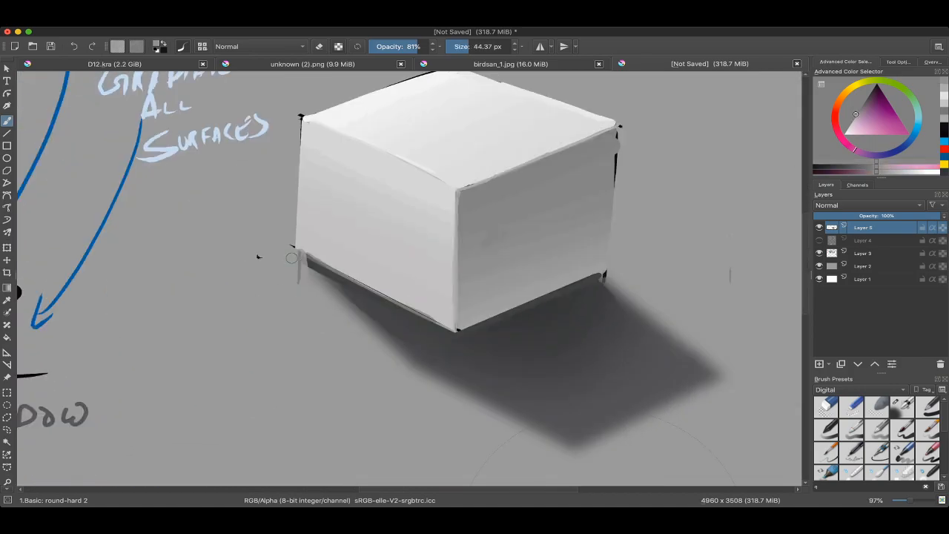
pyautogui.scroll(-3, 303, 265)
pyautogui.scroll(3, 282, 170)
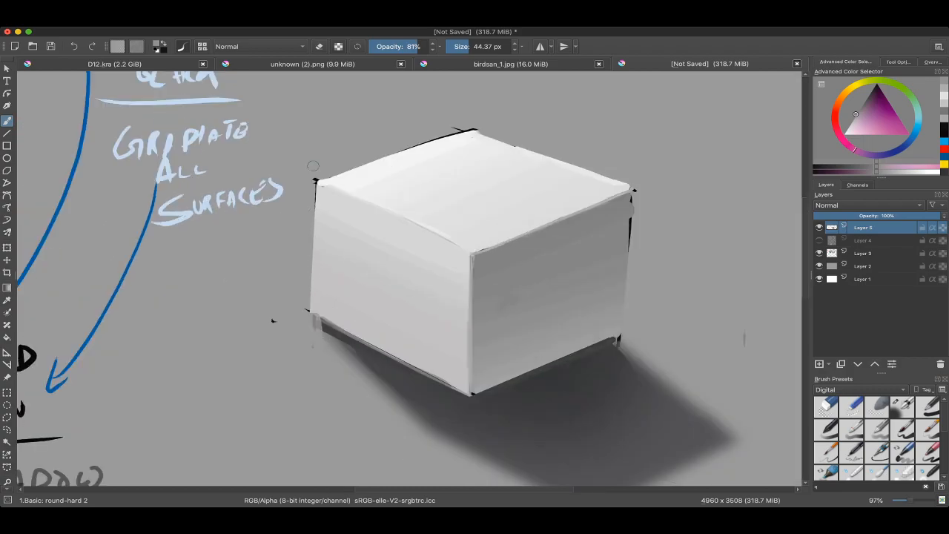
# Step: Cover the black outline at the box's upper-left corner, right side and rear top edge with background grey
pyautogui.moveTo(311, 177)
pyautogui.mouseDown()
pyautogui.moveTo(305, 308)
pyautogui.moveTo(306, 278)
pyautogui.mouseUp()
pyautogui.hotkey('ctrl', 'z')
pyautogui.moveTo(312, 184)
pyautogui.mouseDown()
pyautogui.moveTo(305, 337)
pyautogui.moveTo(196, 273)
pyautogui.mouseUp()
pyautogui.moveTo(553, 213); pyautogui.dragTo(561, 136)
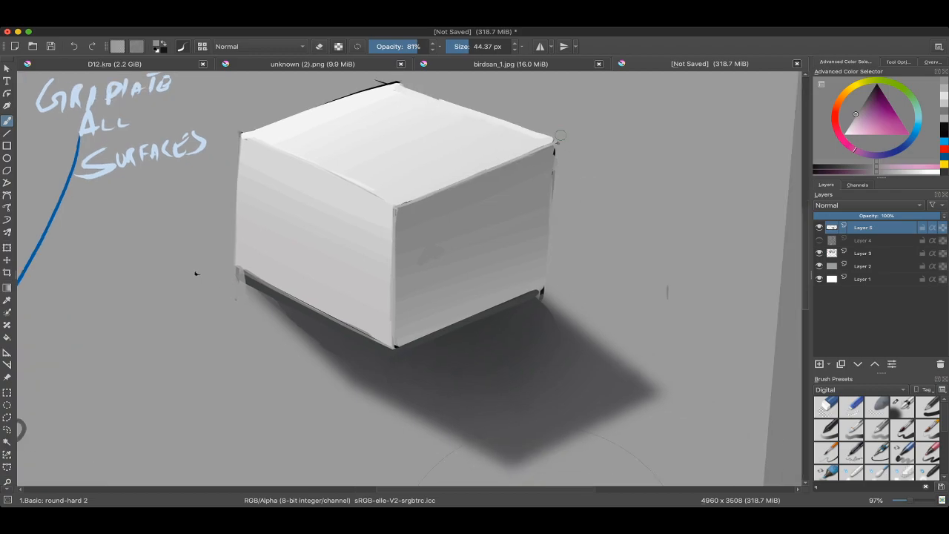
pyautogui.scroll(-1, 410, 278)
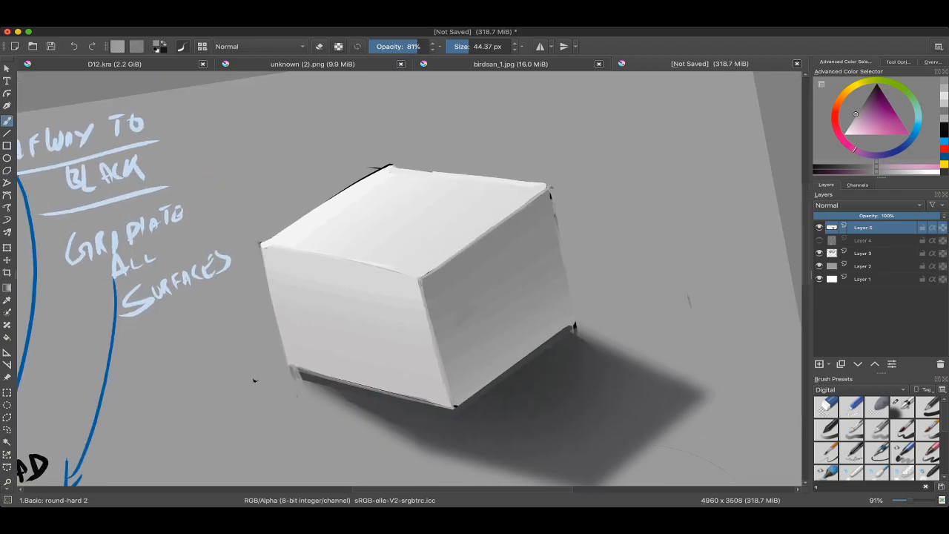
pyautogui.moveTo(342, 185)
pyautogui.mouseDown()
pyautogui.moveTo(402, 156)
pyautogui.moveTo(307, 205)
pyautogui.moveTo(392, 161)
pyautogui.mouseUp()
pyautogui.scroll(-2, 292, 227)
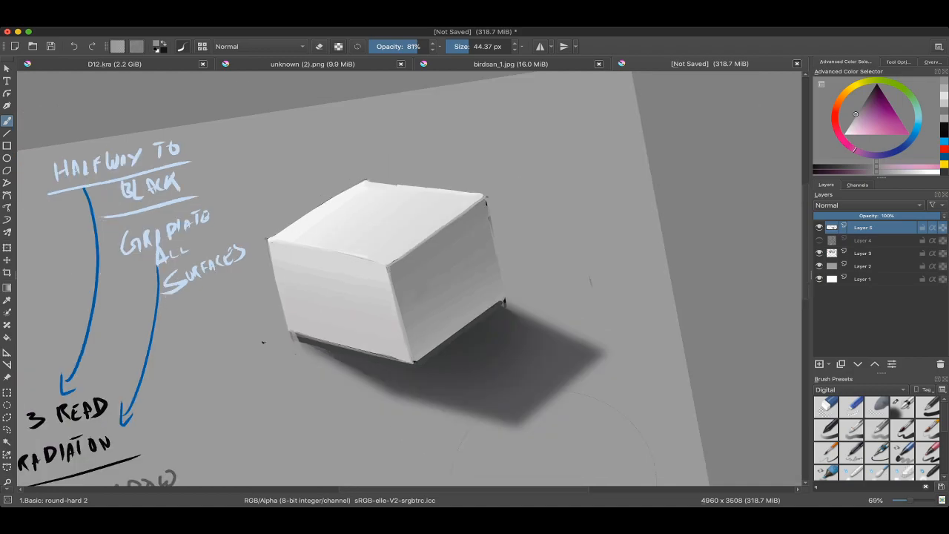
# Step: Review the VALUE notes down to EDGES and switch to the Basic: ink brush at 100% opacity and 29.23 px
pyautogui.scroll(-3, 410, 279)
pyautogui.moveTo(208, 352)
pyautogui.mouseDown()
pyautogui.moveTo(357, 294)
pyautogui.moveTo(351, 243)
pyautogui.mouseUp()
pyautogui.scroll(5, 357, 294)
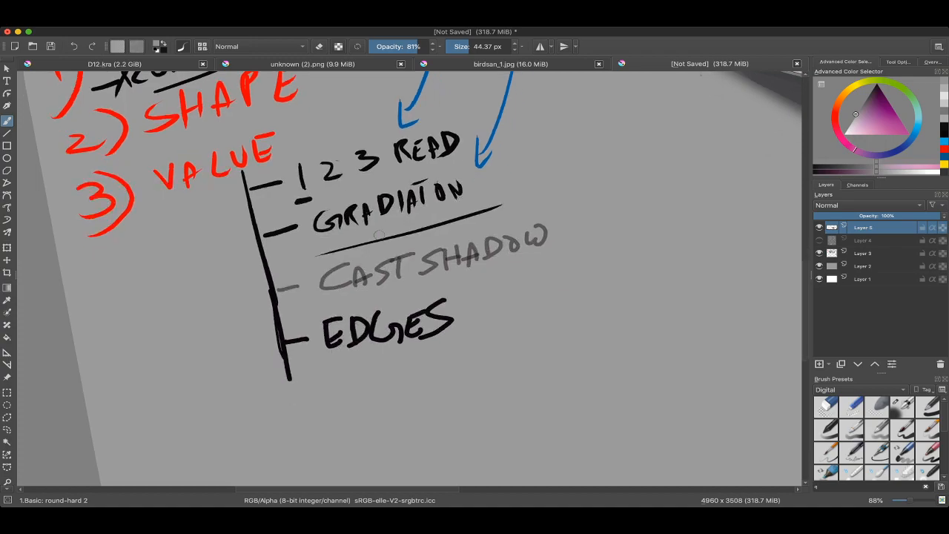
pyautogui.scroll(-4, 379, 234)
pyautogui.rightClick(310, 254)
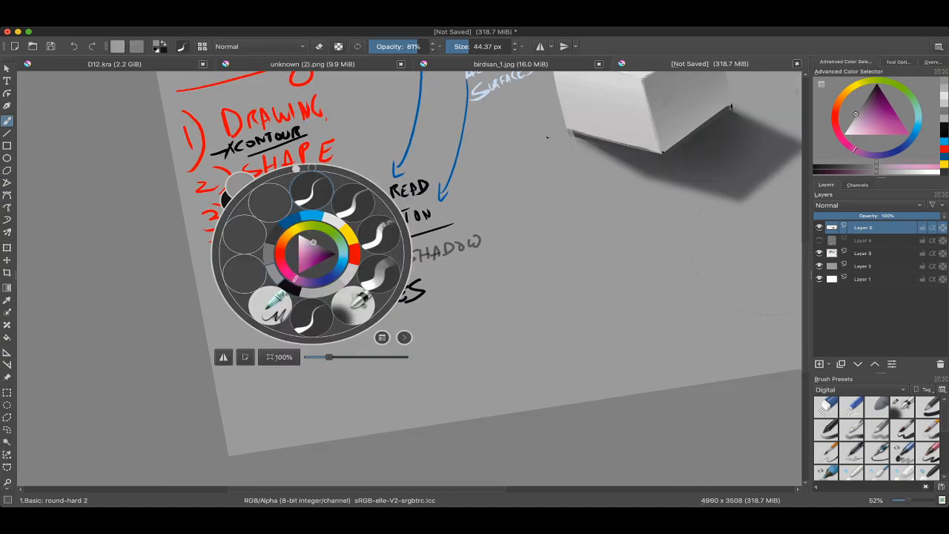
pyautogui.click(313, 192)
pyautogui.moveTo(356, 296)
pyautogui.mouseDown()
pyautogui.moveTo(376, 267)
pyautogui.moveTo(400, 297)
pyautogui.mouseUp()
pyautogui.moveTo(475, 334)
pyautogui.mouseDown()
pyautogui.moveTo(485, 311)
pyautogui.moveTo(475, 338)
pyautogui.mouseUp()
pyautogui.scroll(-3, 409, 278)
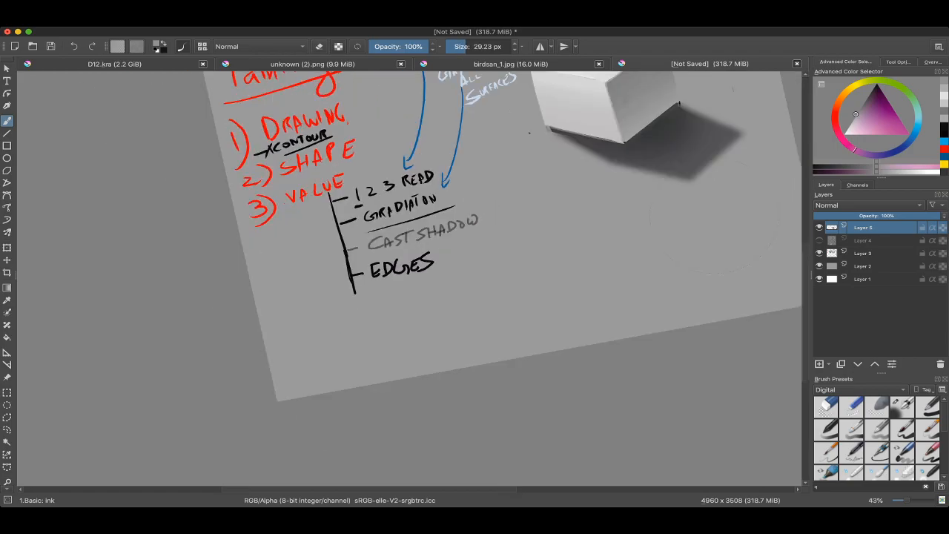
pyautogui.moveTo(446, 267); pyautogui.dragTo(412, 286)
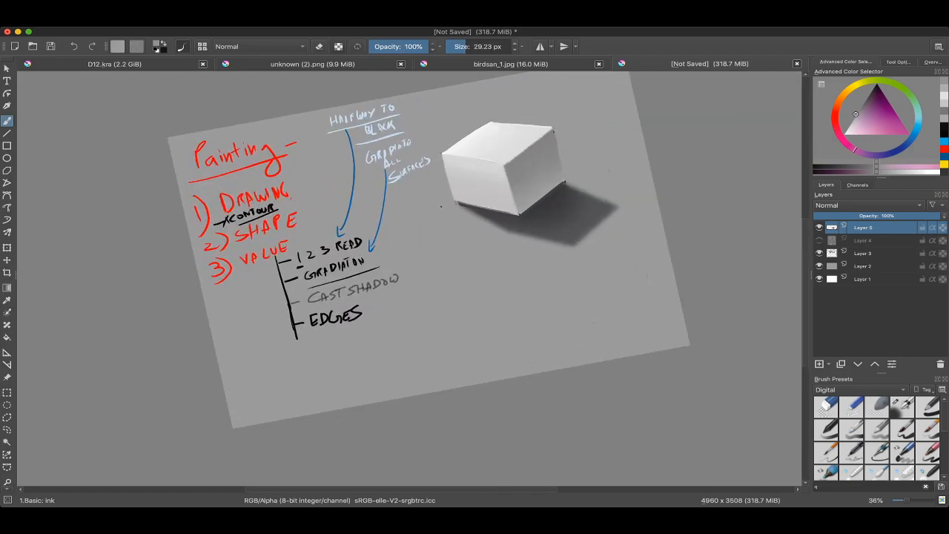
# Step: Sample the light and dark greys on either side of the box's edge between the top and right faces
pyautogui.scroll(5, 541, 141)
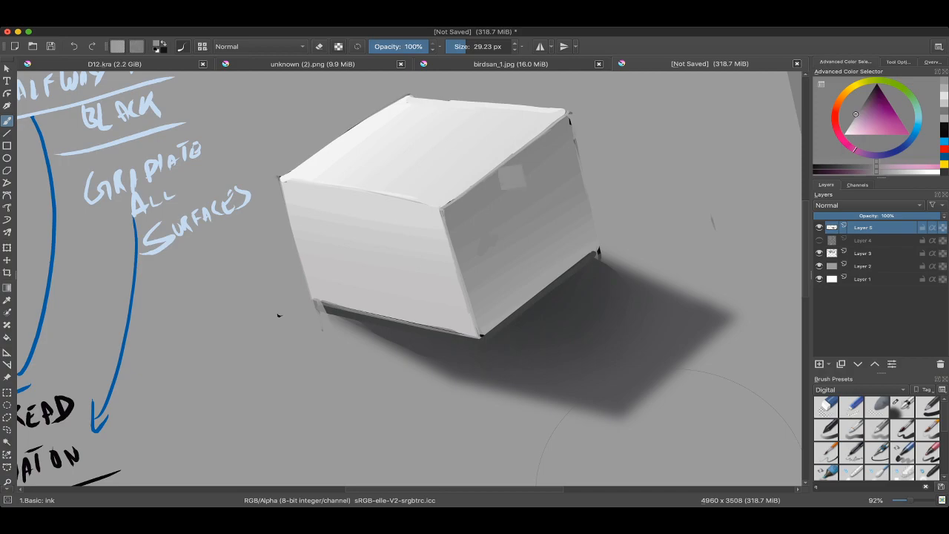
pyautogui.keyDown('ctrl'); pyautogui.click(477, 164); pyautogui.keyUp('ctrl')
pyautogui.keyDown('ctrl'); pyautogui.click(507, 181); pyautogui.keyUp('ctrl')
pyautogui.keyDown('ctrl'); pyautogui.click(477, 161); pyautogui.keyUp('ctrl')
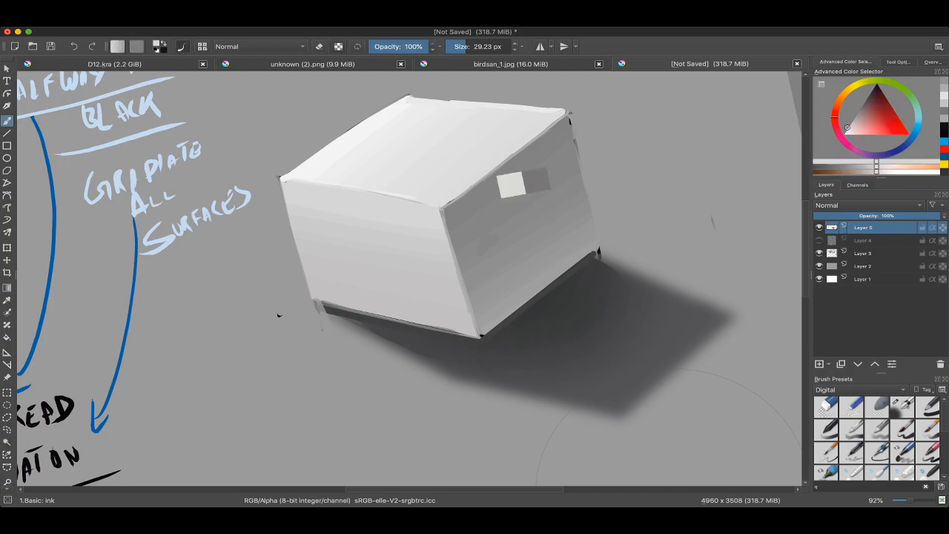
pyautogui.keyDown('ctrl'); pyautogui.click(504, 178); pyautogui.keyUp('ctrl')
pyautogui.moveTo(505, 178); pyautogui.dragTo(494, 188)
# Step: Sketch a dark grey corner profile with a small bevel in the empty area beside the box
pyautogui.moveTo(598, 206); pyautogui.dragTo(564, 234)
pyautogui.keyDown('ctrl'); pyautogui.click(519, 334); pyautogui.keyUp('ctrl')
pyautogui.moveTo(605, 174)
pyautogui.mouseDown()
pyautogui.moveTo(611, 201)
pyautogui.moveTo(542, 228)
pyautogui.moveTo(504, 198)
pyautogui.moveTo(623, 169)
pyautogui.mouseUp()
pyautogui.hotkey('ctrl', 'z')
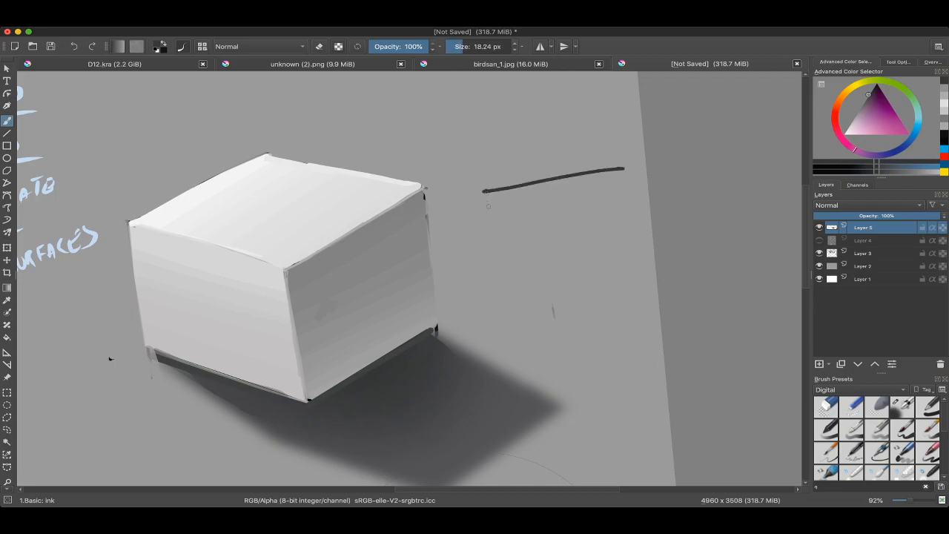
pyautogui.moveTo(485, 191)
pyautogui.mouseDown()
pyautogui.moveTo(509, 304)
pyautogui.moveTo(488, 210)
pyautogui.moveTo(476, 199)
pyautogui.moveTo(501, 177)
pyautogui.moveTo(412, 244)
pyautogui.mouseUp()
pyautogui.scroll(1, 476, 194)
pyautogui.press('e')
pyautogui.press('e')
pyautogui.scroll(3, 481, 202)
pyautogui.press('super+z')
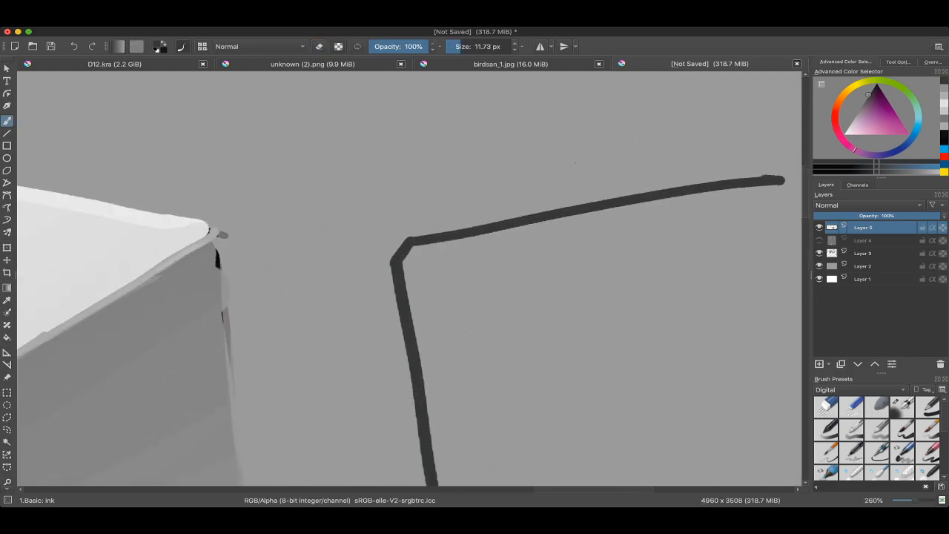
# Step: Label the corner sketch at 7.78 px: 2 above the upper line, 1 beside the vertical line and 1.5 at the bevel
pyautogui.moveTo(575, 163)
pyautogui.mouseDown()
pyautogui.moveTo(568, 167)
pyautogui.moveTo(574, 153)
pyautogui.moveTo(623, 172)
pyautogui.mouseUp()
pyautogui.moveTo(624, 172); pyautogui.dragTo(710, 104)
pyautogui.scroll(-1, 710, 104)
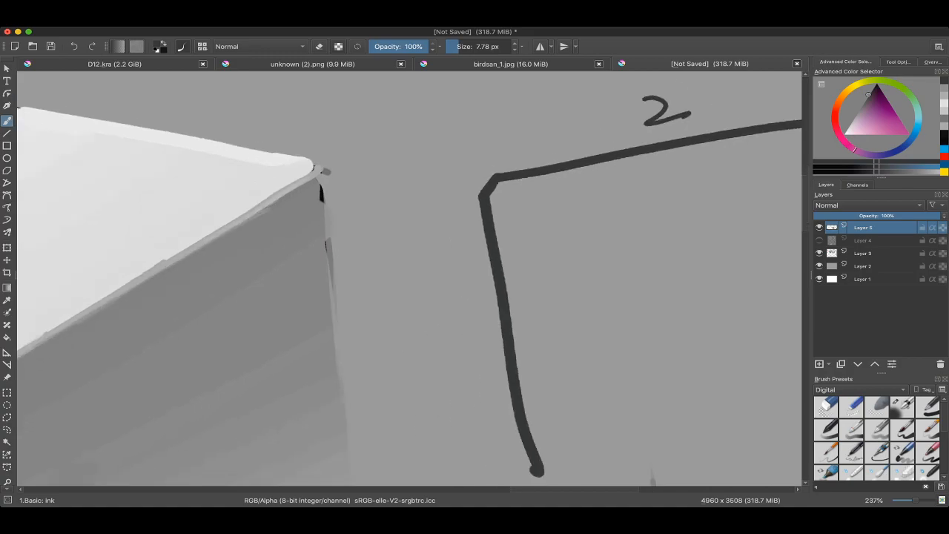
pyautogui.scroll(-1, 488, 230)
pyautogui.moveTo(458, 278); pyautogui.dragTo(461, 306)
pyautogui.moveTo(461, 300); pyautogui.dragTo(453, 347)
pyautogui.moveTo(444, 200); pyautogui.dragTo(447, 229)
pyautogui.press('super+z')
pyautogui.moveTo(447, 215)
pyautogui.mouseDown()
pyautogui.moveTo(448, 242)
pyautogui.moveTo(456, 227)
pyautogui.mouseUp()
pyautogui.moveTo(477, 215)
pyautogui.mouseDown()
pyautogui.moveTo(467, 218)
pyautogui.moveTo(465, 236)
pyautogui.mouseUp()
pyautogui.moveTo(482, 282); pyautogui.dragTo(496, 272)
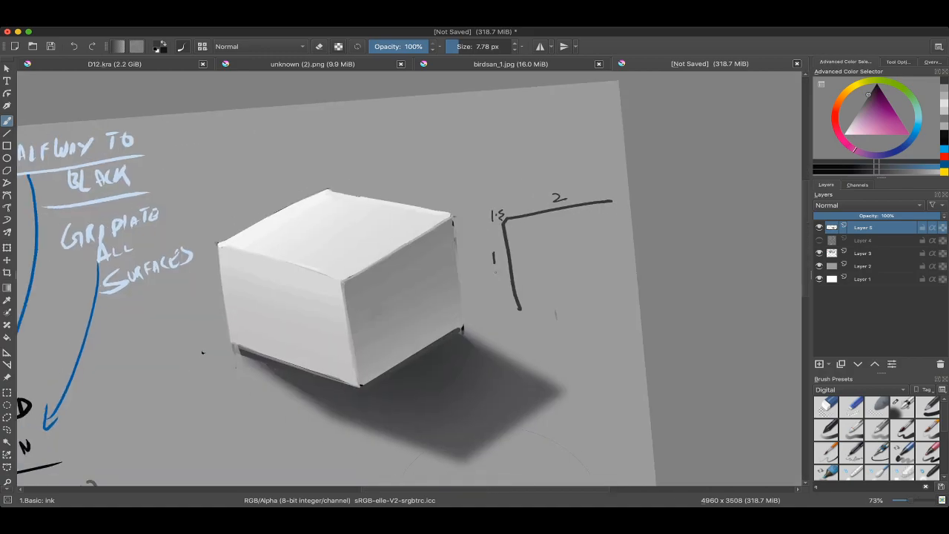
# Step: Undo the numbered corner sketch beside the box
pyautogui.press('super+Tab')
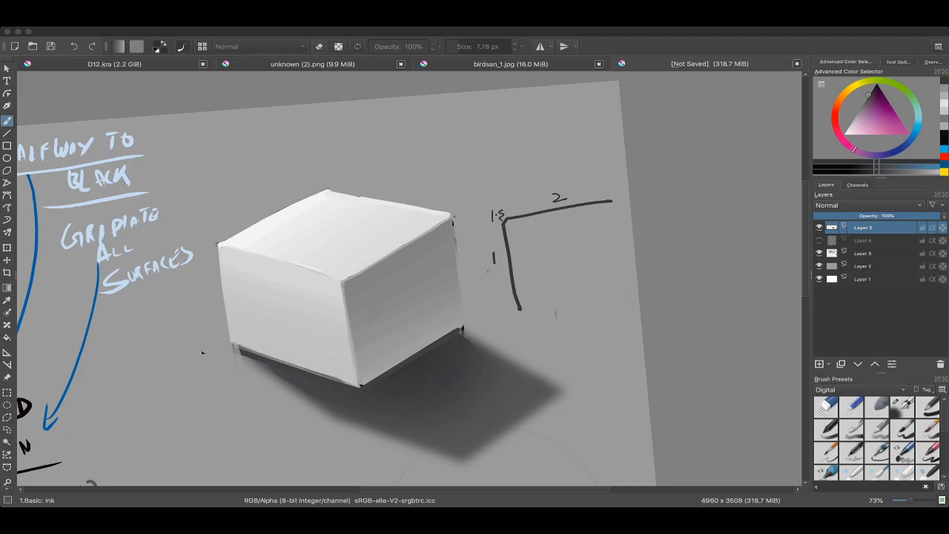
pyautogui.press('super+Tab')
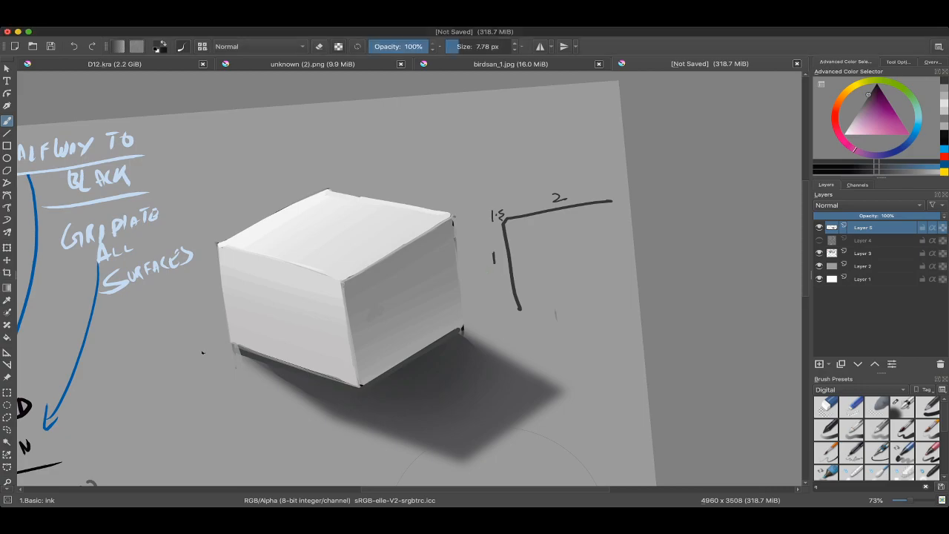
pyautogui.scroll(-2, 581, 148)
pyautogui.press('super+z')
pyautogui.press('super+z')
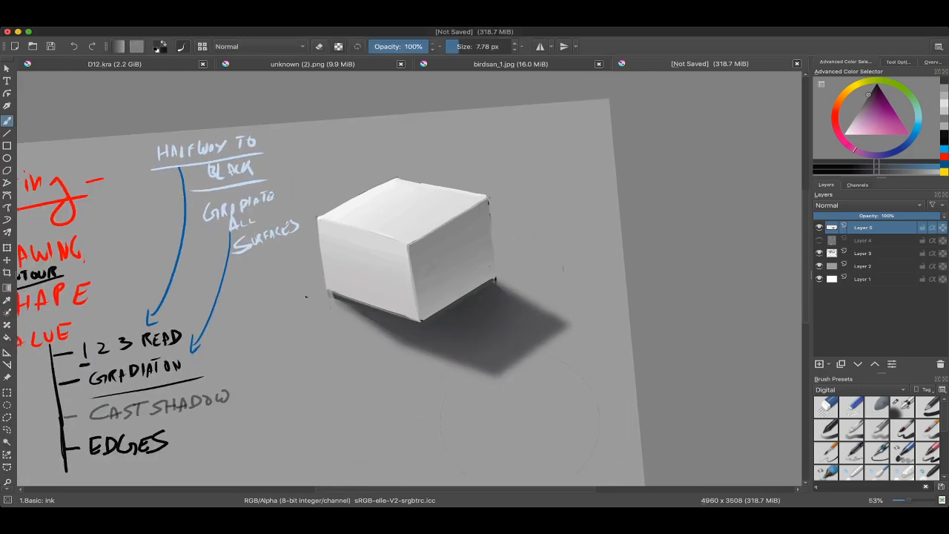
# Step: Extend the vertical line of the VALUE list below EDGES and add a branch tick in dark grey
pyautogui.moveTo(564, 269)
pyautogui.mouseDown()
pyautogui.moveTo(606, 239)
pyautogui.moveTo(724, 89)
pyautogui.mouseUp()
pyautogui.press('4')
pyautogui.moveTo(415, 312); pyautogui.dragTo(540, 231)
pyautogui.scroll(2, 416, 280)
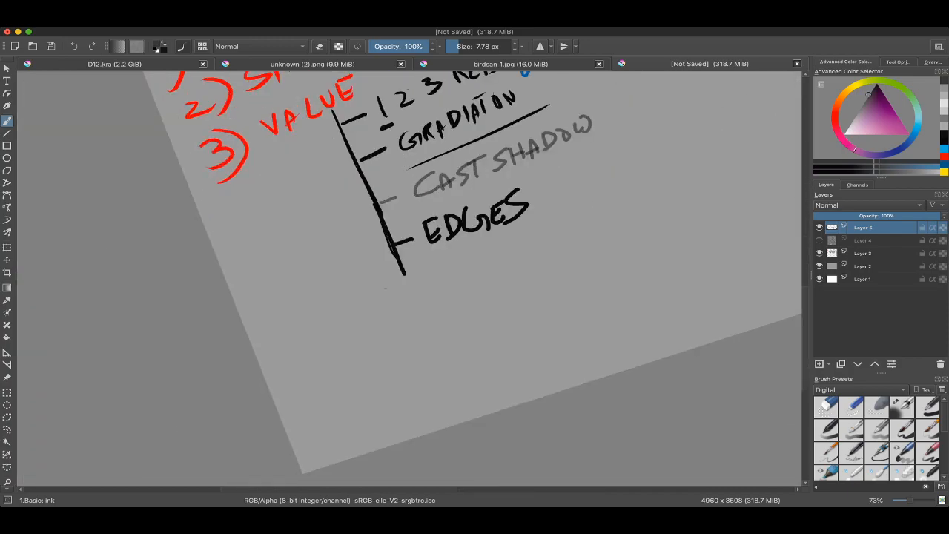
pyautogui.moveTo(405, 275); pyautogui.dragTo(424, 317)
pyautogui.press('super+z')
pyautogui.moveTo(414, 292); pyautogui.dragTo(463, 271)
# Step: Write OCCLUSIONS beside the new branch at 13.30 px and underline it
pyautogui.moveTo(482, 267)
pyautogui.mouseDown()
pyautogui.moveTo(477, 285)
pyautogui.moveTo(491, 280)
pyautogui.mouseUp()
pyautogui.moveTo(504, 255); pyautogui.dragTo(504, 273)
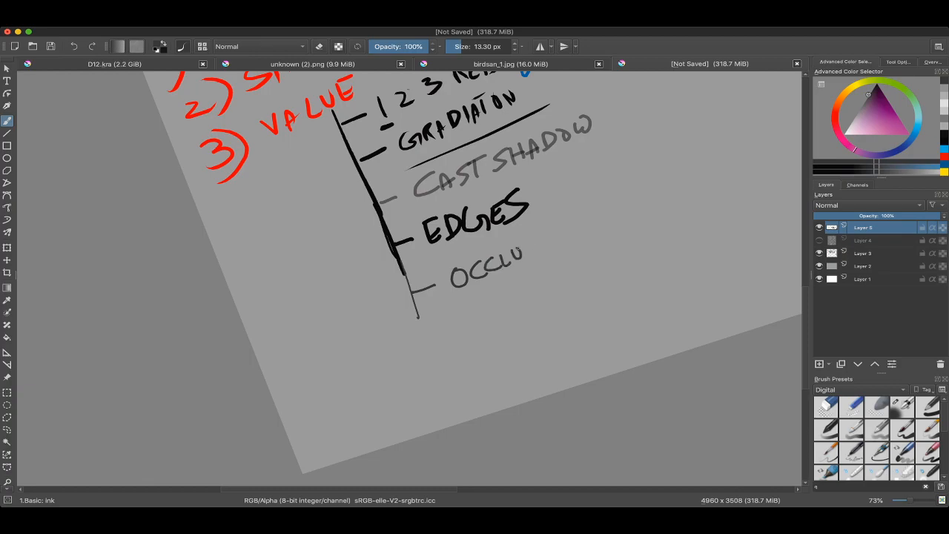
pyautogui.moveTo(574, 240); pyautogui.dragTo(580, 230)
pyautogui.moveTo(600, 219); pyautogui.dragTo(584, 253)
pyautogui.scroll(-4, 578, 256)
pyautogui.moveTo(456, 315)
pyautogui.mouseDown()
pyautogui.moveTo(583, 252)
pyautogui.moveTo(363, 382)
pyautogui.moveTo(326, 384)
pyautogui.mouseUp()
# Step: Examine the box's base where it meets the cast shadow, alongside the VALUE notes
pyautogui.scroll(2, 463, 262)
pyautogui.moveTo(512, 230); pyautogui.dragTo(523, 260)
pyautogui.scroll(3, 516, 226)
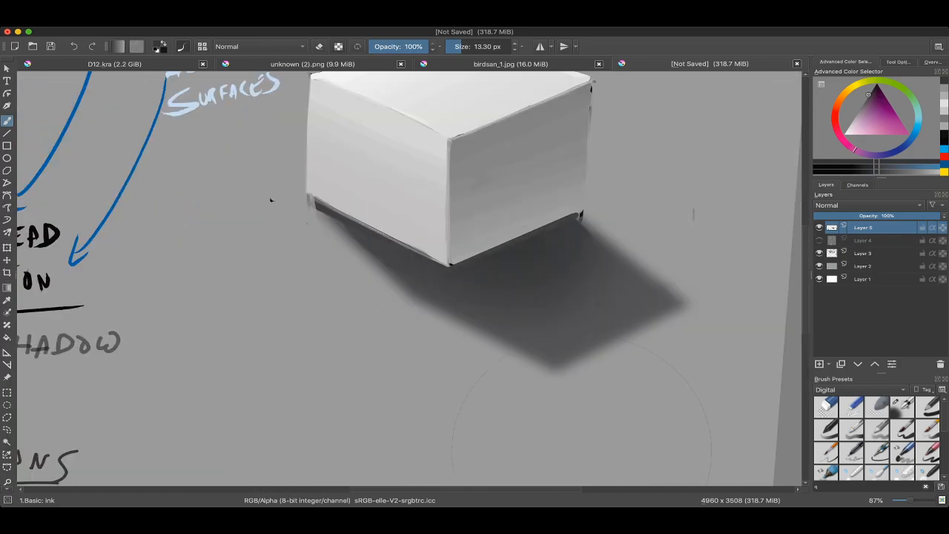
pyautogui.scroll(-3, 574, 198)
pyautogui.moveTo(477, 215)
pyautogui.mouseDown()
pyautogui.moveTo(546, 182)
pyautogui.moveTo(522, 218)
pyautogui.mouseUp()
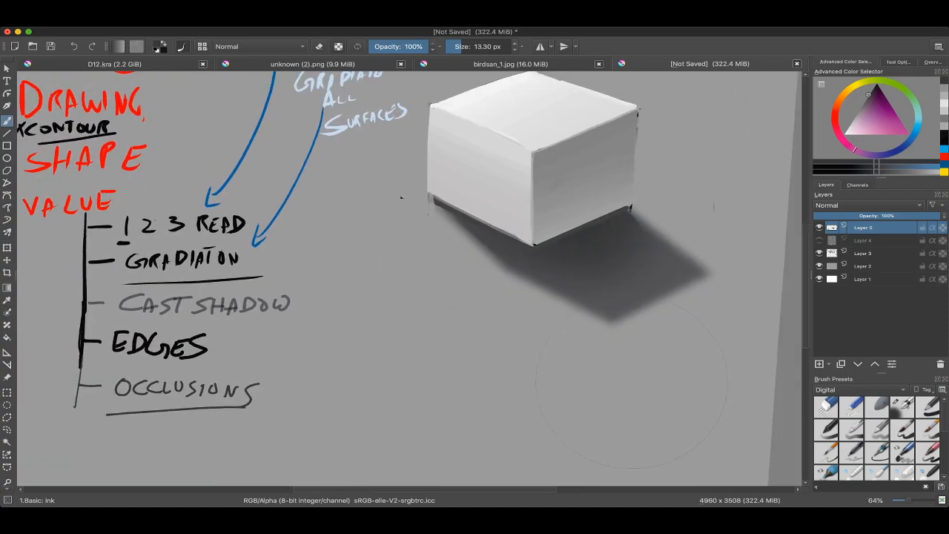
pyautogui.scroll(-1, 523, 218)
pyautogui.moveTo(628, 365); pyautogui.dragTo(604, 407)
pyautogui.scroll(-3, 561, 324)
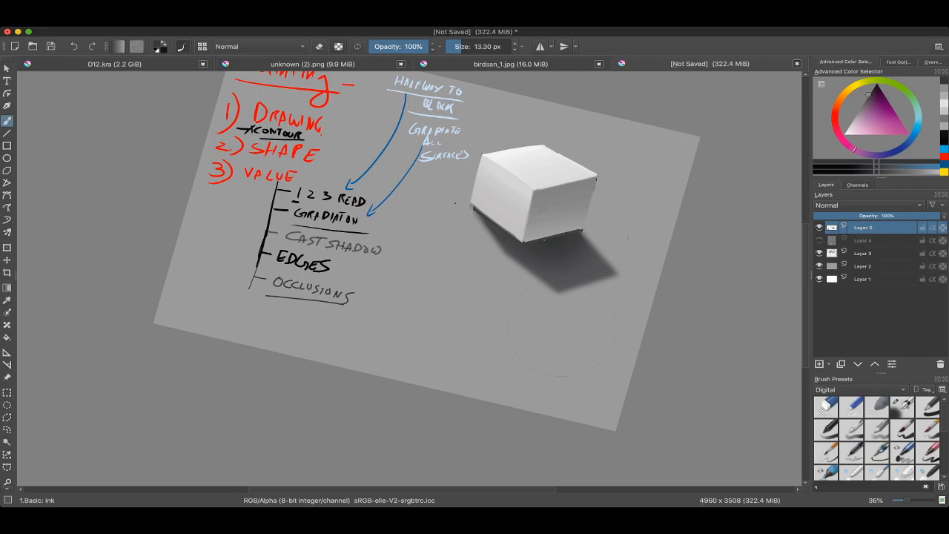
pyautogui.moveTo(561, 323); pyautogui.dragTo(548, 269)
pyautogui.scroll(4, 548, 281)
pyautogui.moveTo(644, 289); pyautogui.dragTo(587, 423)
pyautogui.scroll(-1, 498, 220)
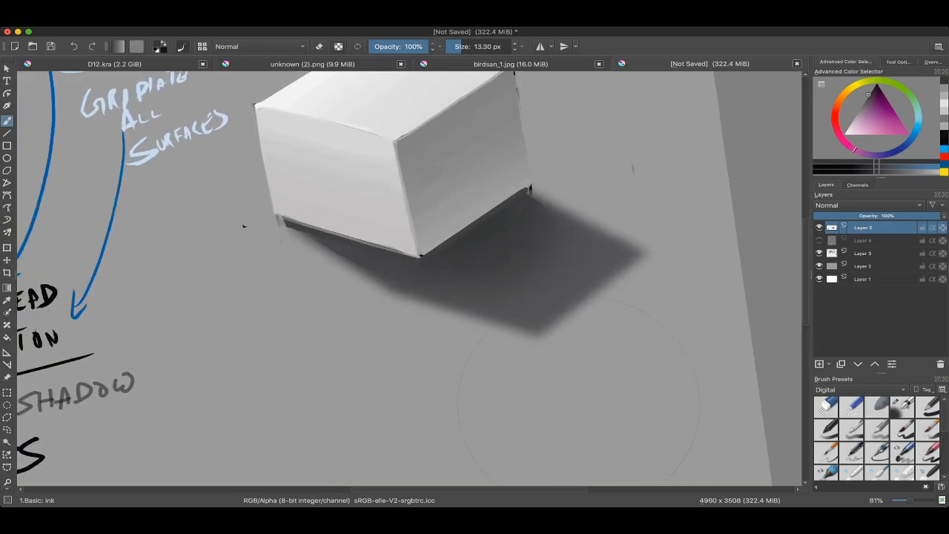
# Step: Paint dark grey at 25.41 px into the cast shadow along the base of the box's right face
pyautogui.scroll(2, 499, 219)
pyautogui.keyDown('ctrl'); pyautogui.click(460, 240); pyautogui.keyUp('ctrl')
pyautogui.keyDown('shift'); pyautogui.moveTo(486, 274); pyautogui.dragTo(493, 274); pyautogui.keyUp('shift')
pyautogui.moveTo(411, 270); pyautogui.dragTo(484, 223)
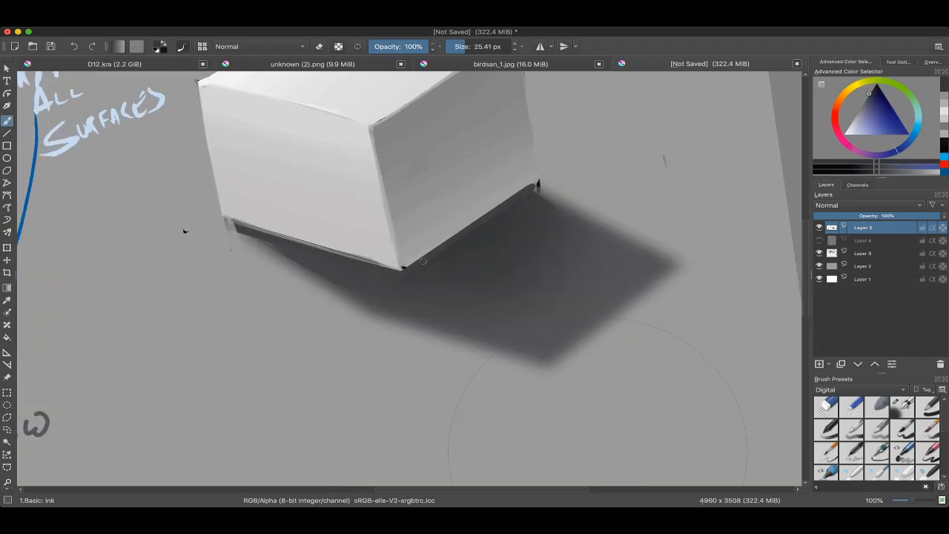
pyautogui.moveTo(532, 191)
pyautogui.mouseDown()
pyautogui.moveTo(520, 218)
pyautogui.moveTo(527, 235)
pyautogui.moveTo(535, 225)
pyautogui.mouseUp()
pyautogui.keyDown('ctrl'); pyautogui.click(454, 258); pyautogui.keyUp('ctrl')
pyautogui.keyDown('ctrl'); pyautogui.click(455, 270); pyautogui.keyUp('ctrl')
pyautogui.keyDown('ctrl'); pyautogui.click(454, 258); pyautogui.keyUp('ctrl')
pyautogui.keyDown('ctrl'); pyautogui.click(455, 270); pyautogui.keyUp('ctrl')
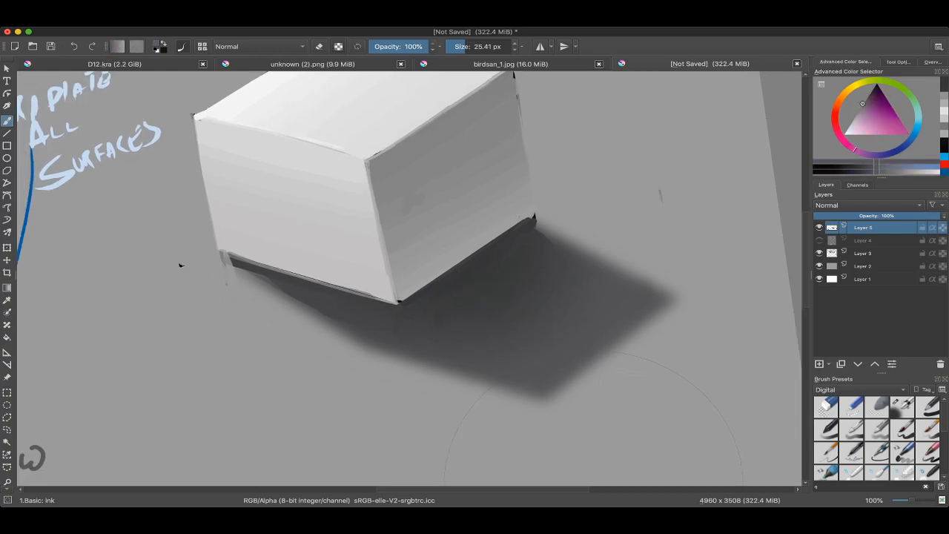
# Step: Try short darker strokes at the box's front bottom corner and the adjoining base edge
pyautogui.moveTo(412, 298); pyautogui.dragTo(451, 274)
pyautogui.hotkey('ctrl', 'z')
pyautogui.keyDown('ctrl'); pyautogui.click(437, 278); pyautogui.keyUp('ctrl')
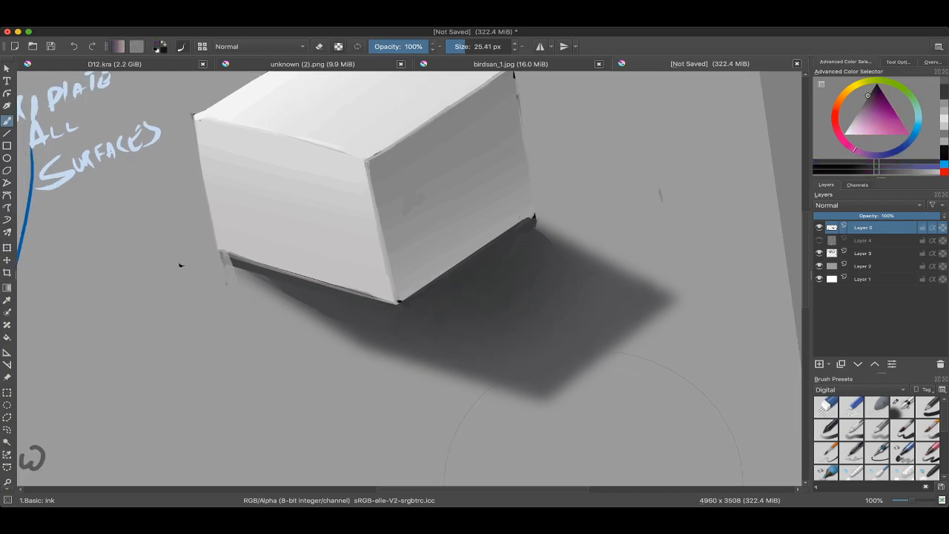
pyautogui.hotkey('ctrl', 'z')
pyautogui.moveTo(394, 301)
pyautogui.mouseDown()
pyautogui.moveTo(417, 282)
pyautogui.moveTo(400, 299)
pyautogui.mouseUp()
pyautogui.keyDown('ctrl'); pyautogui.click(409, 296); pyautogui.keyUp('ctrl')
pyautogui.keyDown('ctrl'); pyautogui.click(401, 302); pyautogui.keyUp('ctrl')
pyautogui.moveTo(396, 306)
pyautogui.mouseDown()
pyautogui.moveTo(439, 277)
pyautogui.moveTo(401, 299)
pyautogui.mouseUp()
pyautogui.hotkey('ctrl', 'z')
pyautogui.hotkey('ctrl', 'z')
pyautogui.hotkey('ctrl', 'z')
# Step: Paint a thin near-black occlusion line at about 11 px along the base of the box's right face
pyautogui.moveTo(429, 285); pyautogui.dragTo(400, 302)
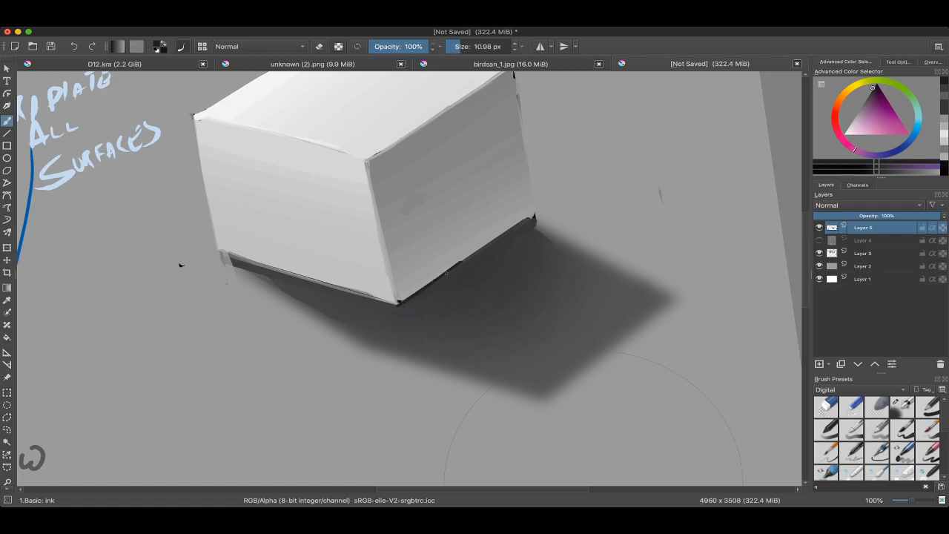
pyautogui.hotkey('ctrl', 'z')
pyautogui.keyDown('shift'); pyautogui.moveTo(446, 273); pyautogui.dragTo(509, 232); pyautogui.keyUp('shift')
pyautogui.keyDown('ctrl'); pyautogui.click(482, 262); pyautogui.keyUp('ctrl')
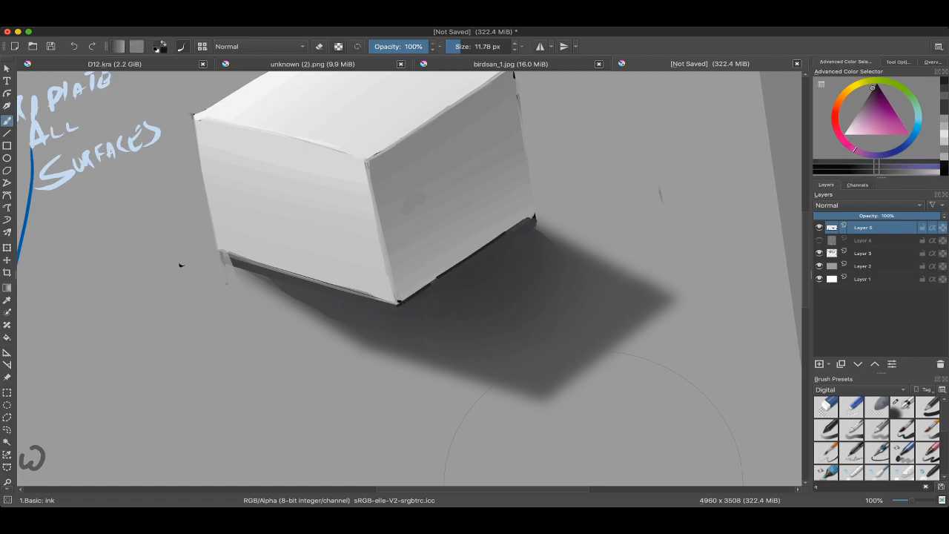
pyautogui.keyDown('ctrl'); pyautogui.click(449, 284); pyautogui.keyUp('ctrl')
pyautogui.hotkey('ctrl', 'z')
pyautogui.keyDown('ctrl'); pyautogui.click(423, 287); pyautogui.keyUp('ctrl')
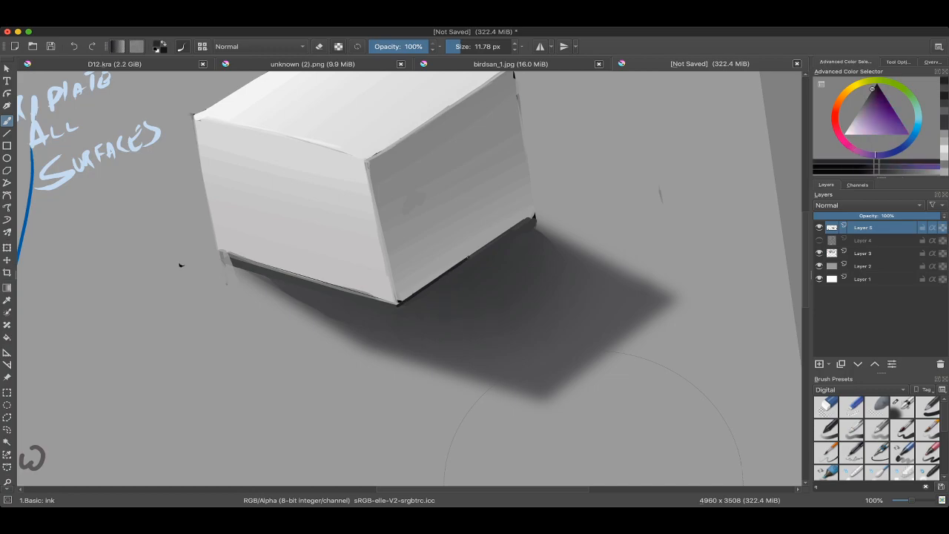
pyautogui.moveTo(417, 289); pyautogui.dragTo(532, 217)
pyautogui.hotkey('ctrl', 'z')
pyautogui.hotkey('ctrl', 'z')
pyautogui.press('[')
# Step: Review the box's dark contact edges close up and in the full page with the notes
pyautogui.scroll(-3, 520, 218)
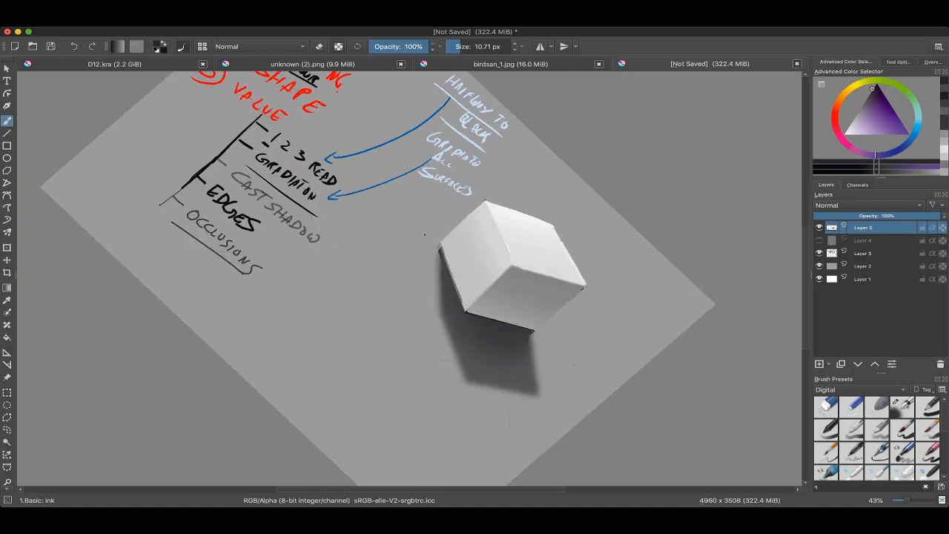
pyautogui.scroll(3, 353, 254)
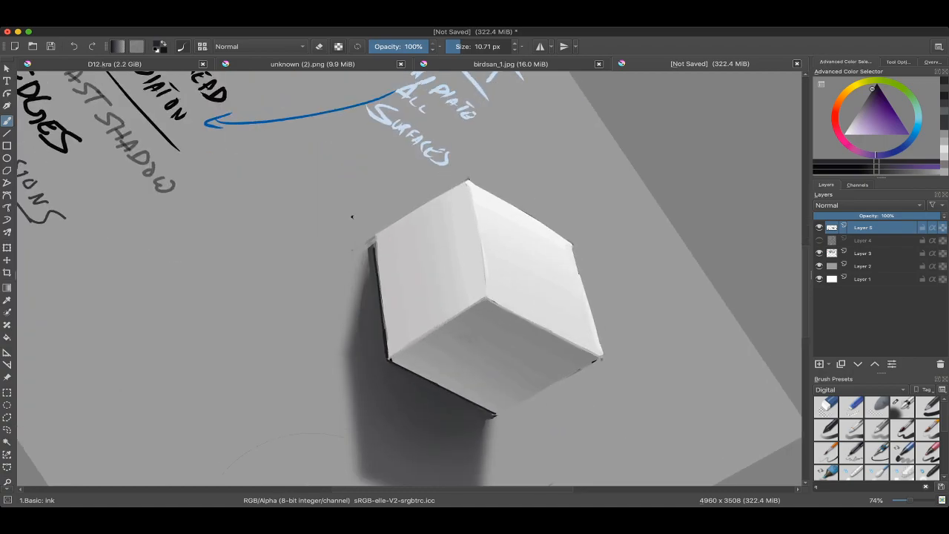
pyautogui.scroll(-5, 353, 217)
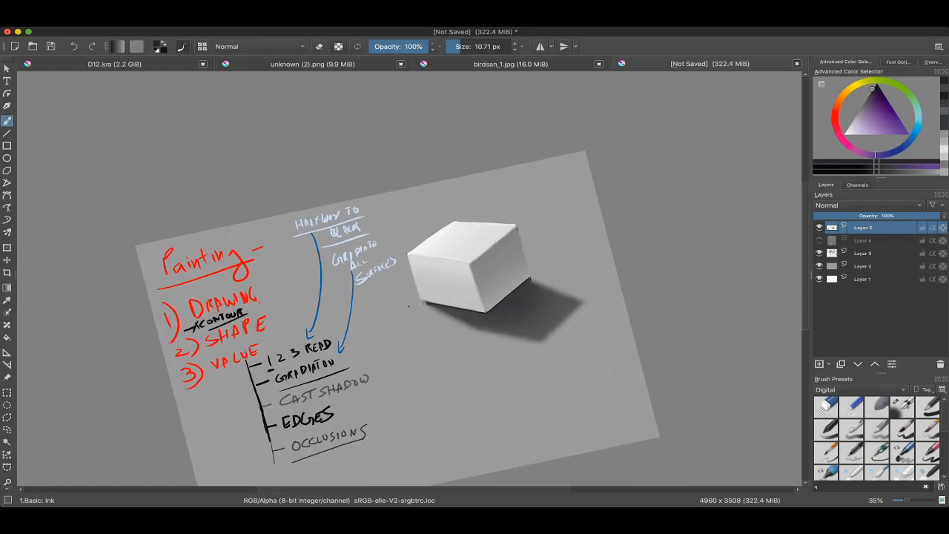
pyautogui.scroll(4, 490, 282)
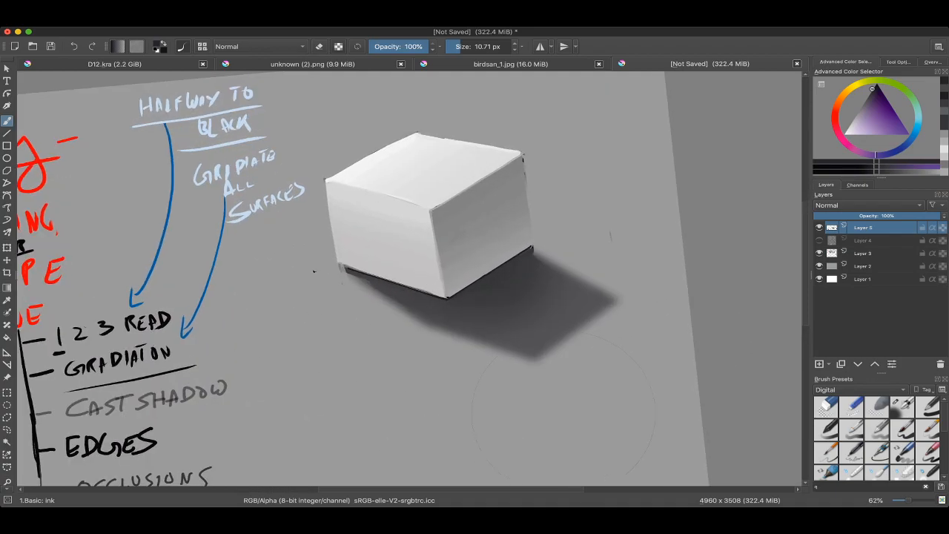
pyautogui.press('super+Tab')
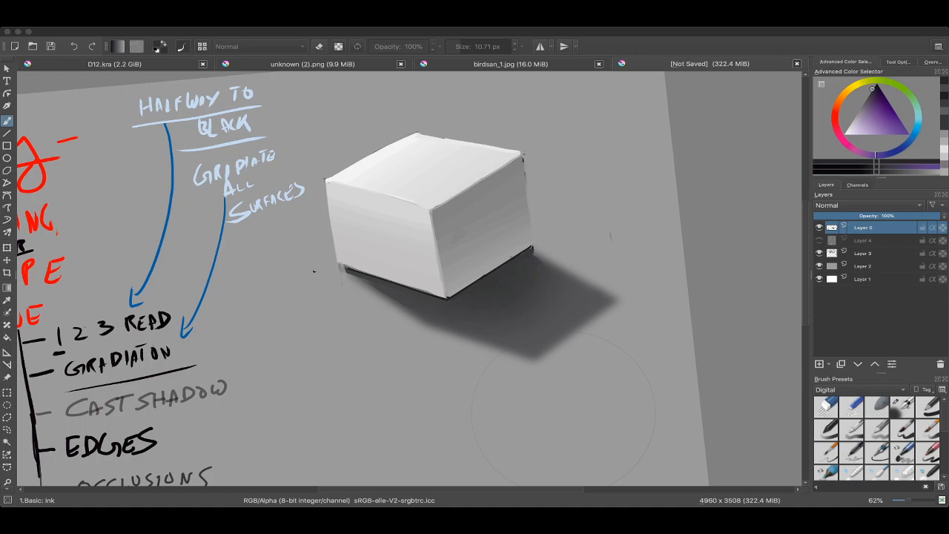
pyautogui.press('super+Tab')
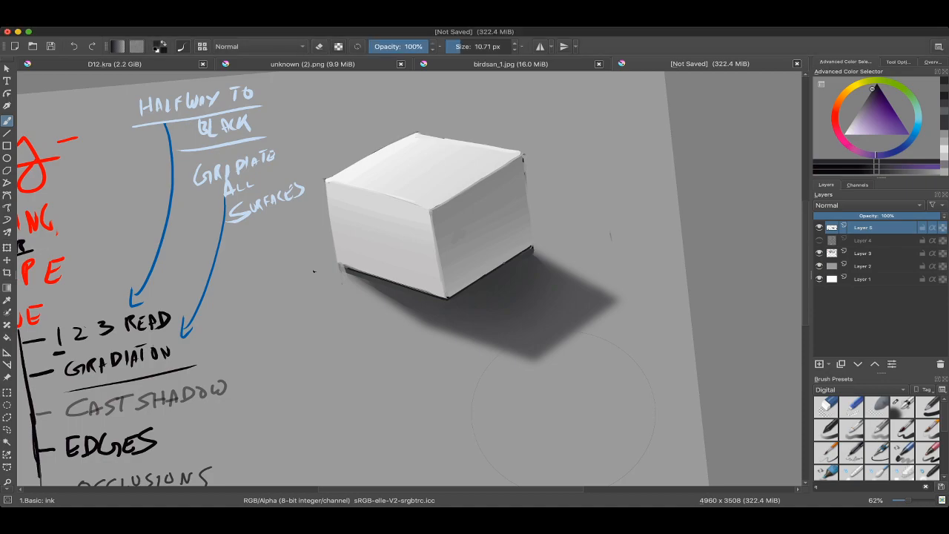
pyautogui.scroll(-2, 564, 412)
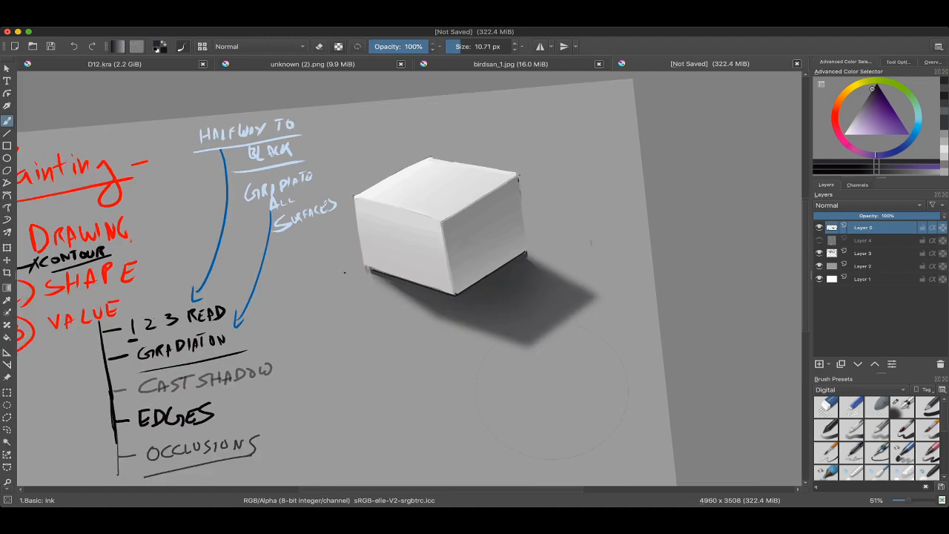
pyautogui.scroll(2, 558, 385)
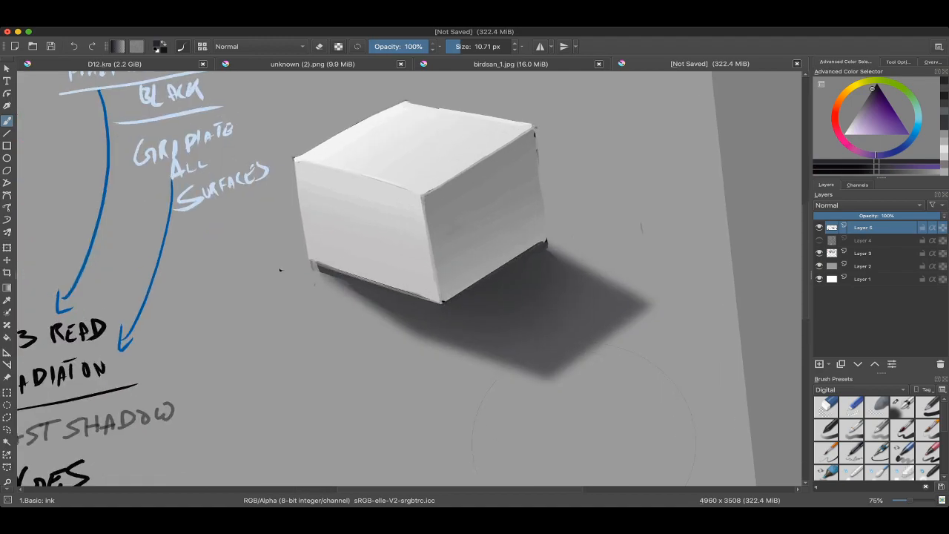
# Step: Add a paint layer and draw a straight near-black line at about 13.87 px along the right face's base edge
pyautogui.press('Insert')
pyautogui.press(']')
pyautogui.press(']')
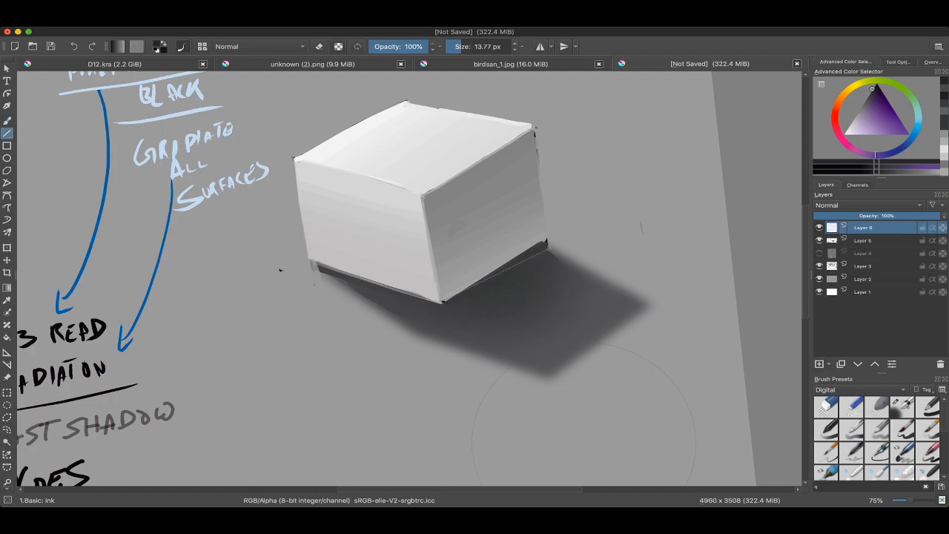
pyautogui.press('[')
pyautogui.press('[')
pyautogui.press(']')
pyautogui.press(']')
pyautogui.press('v')
pyautogui.moveTo(443, 301)
pyautogui.mouseDown()
pyautogui.moveTo(547, 240)
pyautogui.moveTo(513, 367)
pyautogui.mouseUp()
pyautogui.press('v')
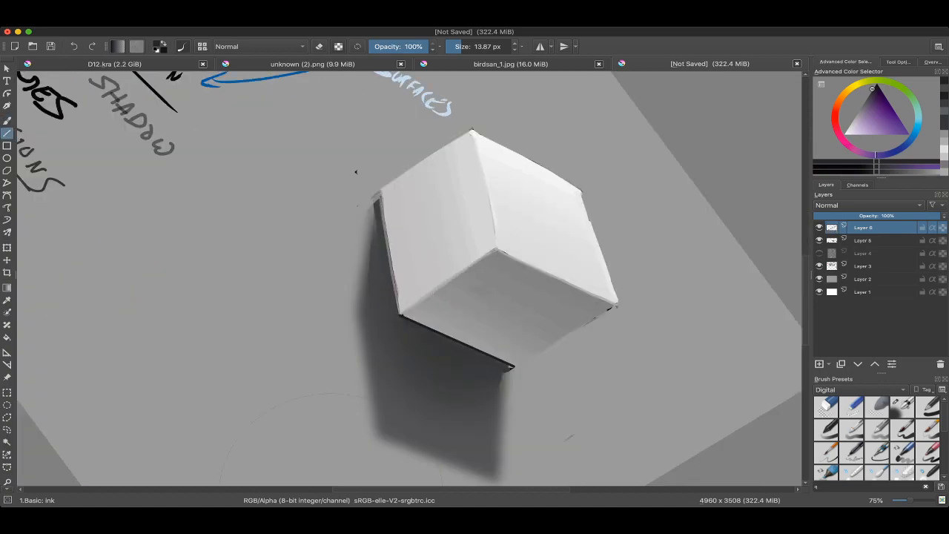
# Step: Draw a straight near-black line along the left face's base edge and darken the shadow beside it with brush strokes
pyautogui.moveTo(380, 193); pyautogui.dragTo(402, 315)
pyautogui.moveTo(382, 214); pyautogui.dragTo(390, 306)
pyautogui.hotkey('ctrl', 'z')
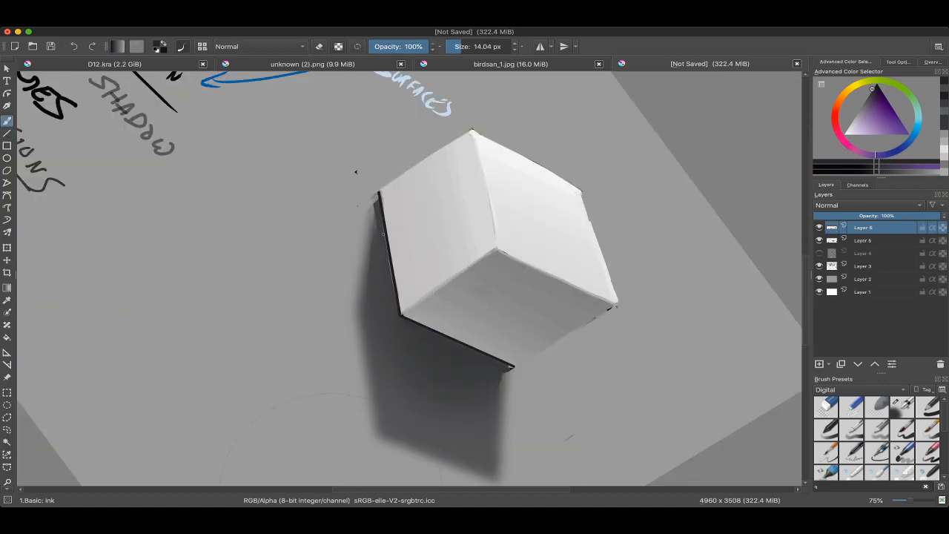
pyautogui.moveTo(389, 250); pyautogui.dragTo(386, 263)
pyautogui.moveTo(386, 252); pyautogui.dragTo(395, 304)
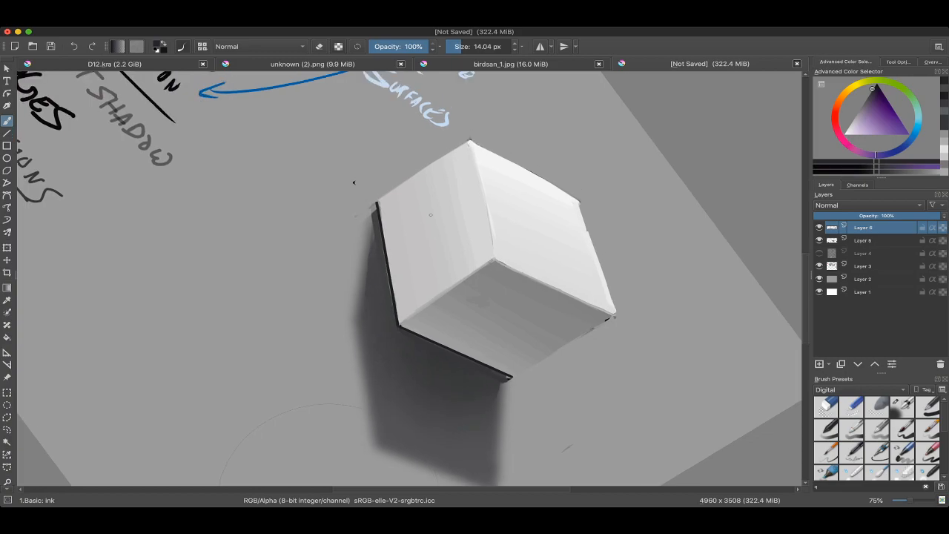
# Step: Switch to the Airbrush Soft preset in eraser mode at 997.77 px over the left base edge
pyautogui.moveTo(343, 216); pyautogui.dragTo(331, 233)
pyautogui.rightClick(366, 319)
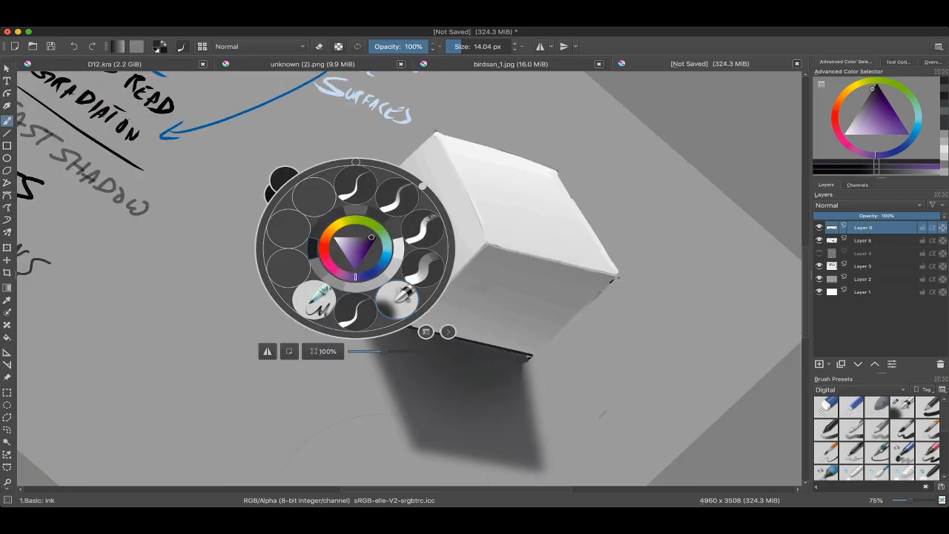
pyautogui.hotkey('ctrl', 't')
pyautogui.press('Return')
pyautogui.press('b')
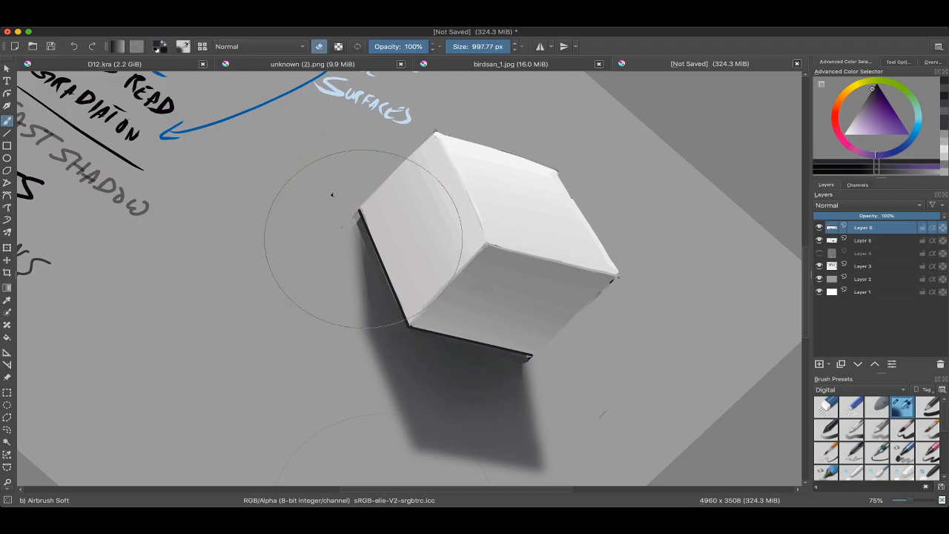
# Step: Soften the near-black line along the left face's base edge with large Airbrush Soft eraser strokes
pyautogui.press('5')
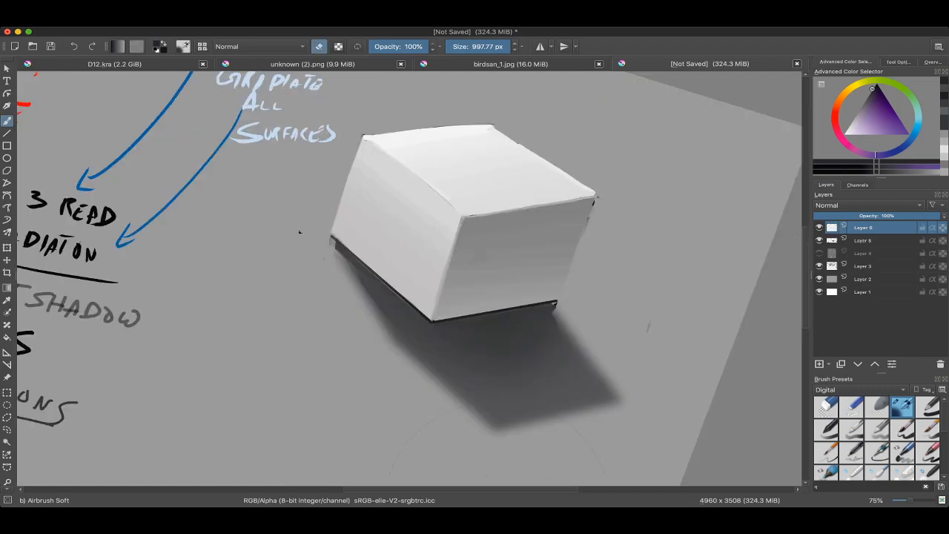
pyautogui.scroll(-2, 586, 313)
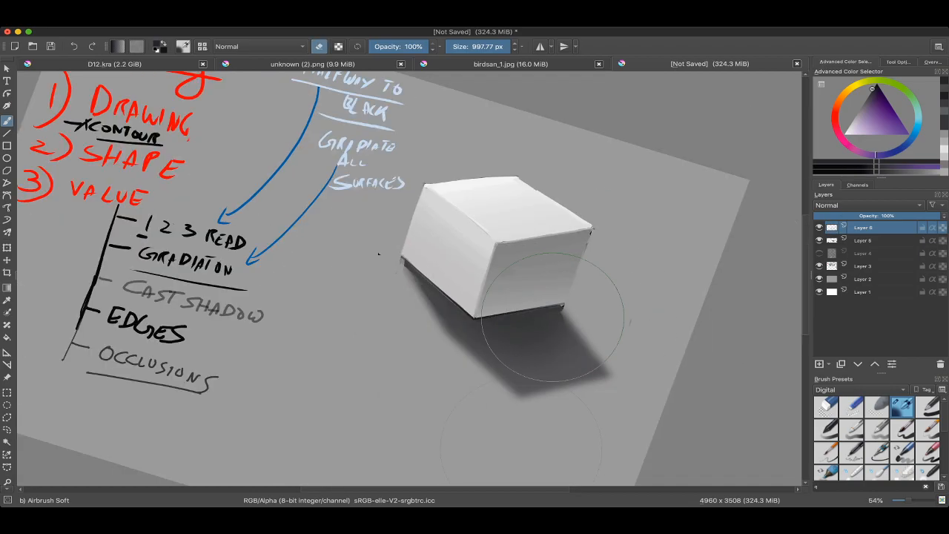
pyautogui.moveTo(418, 276); pyautogui.dragTo(451, 317)
pyautogui.scroll(5, 556, 269)
# Step: Toggle the top paint layer's visibility repeatedly to compare the box with and without its contact lines
pyautogui.click(820, 228)
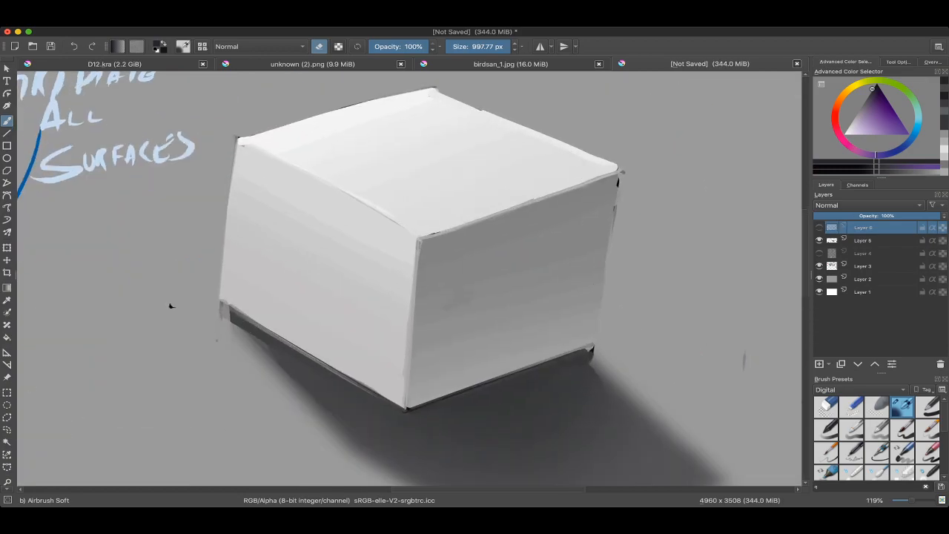
pyautogui.click(820, 227)
pyautogui.click(819, 228)
pyautogui.click(819, 228)
pyautogui.click(820, 228)
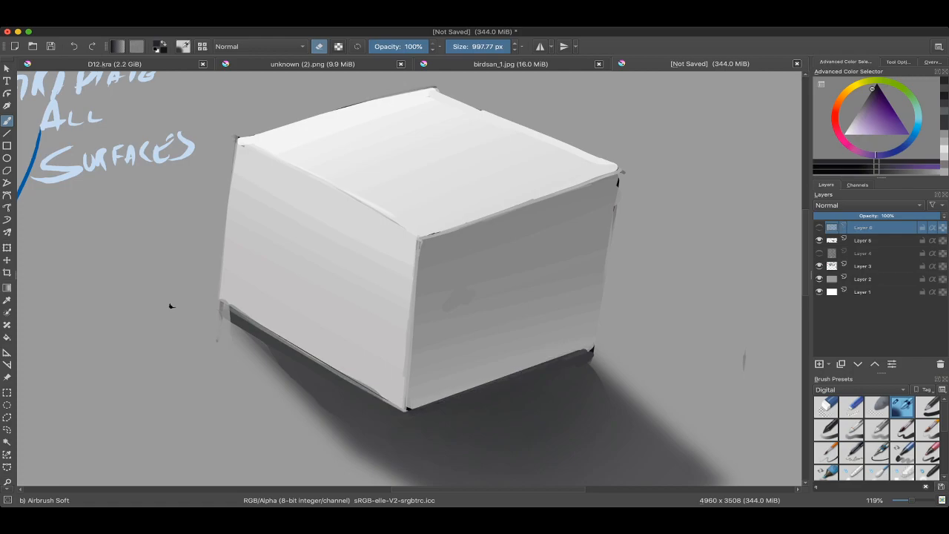
pyautogui.click(819, 228)
pyautogui.scroll(-2, 692, 271)
# Step: Switch to the Basic Ink brush at 14.04 px and sample a light grey from the box
pyautogui.rightClick(544, 254)
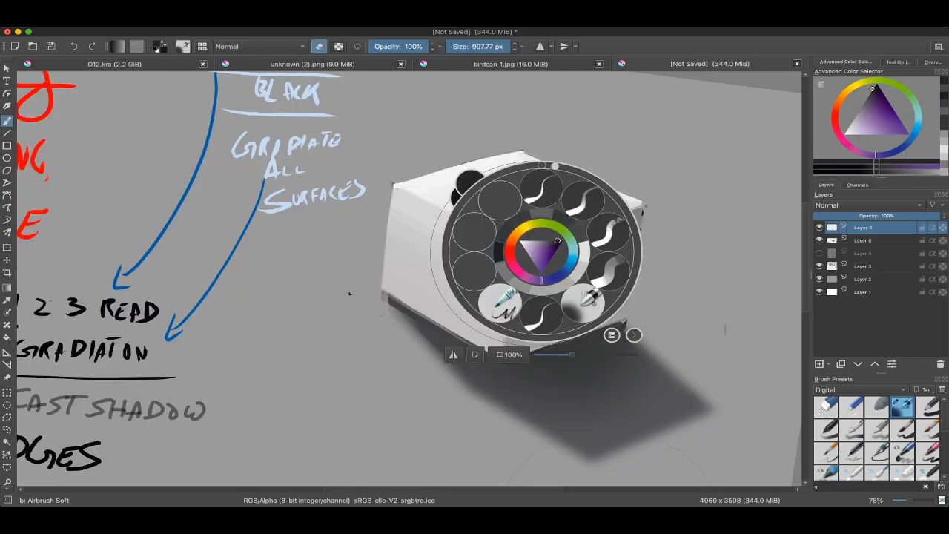
pyautogui.click(543, 187)
pyautogui.moveTo(512, 252); pyautogui.dragTo(503, 288)
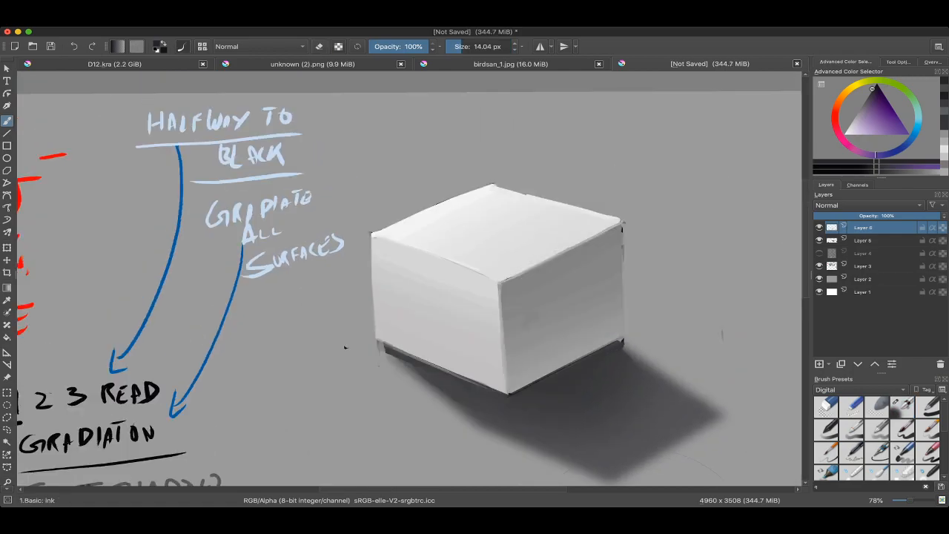
pyautogui.moveTo(345, 346); pyautogui.dragTo(312, 296)
pyautogui.keyDown('ctrl'); pyautogui.click(454, 271); pyautogui.keyUp('ctrl')
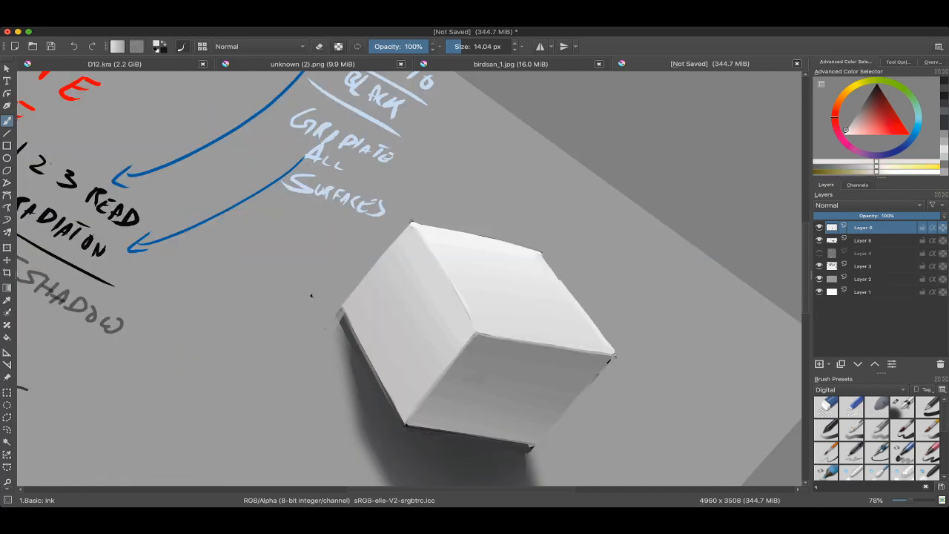
pyautogui.keyDown('ctrl'); pyautogui.click(457, 278); pyautogui.keyUp('ctrl')
pyautogui.keyDown('ctrl'); pyautogui.click(456, 273); pyautogui.keyUp('ctrl')
pyautogui.moveTo(448, 261); pyautogui.dragTo(465, 297)
pyautogui.moveTo(475, 297); pyautogui.dragTo(431, 215)
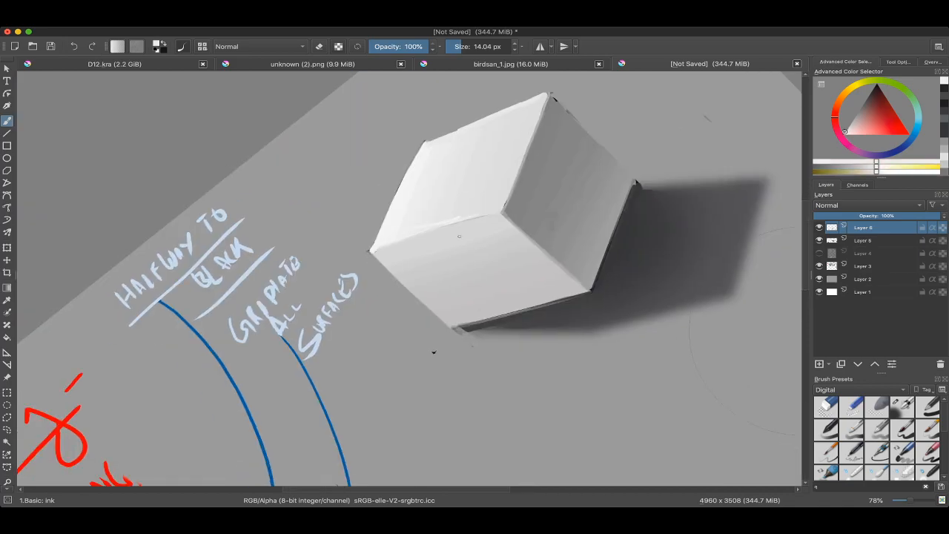
# Step: Sample a brighter near-white and try a highlight stroke along the edge between the top and left faces
pyautogui.rightClick(409, 239)
pyautogui.rightClick(409, 239)
pyautogui.moveTo(409, 267); pyautogui.dragTo(428, 269)
pyautogui.moveTo(481, 238); pyautogui.dragTo(492, 211)
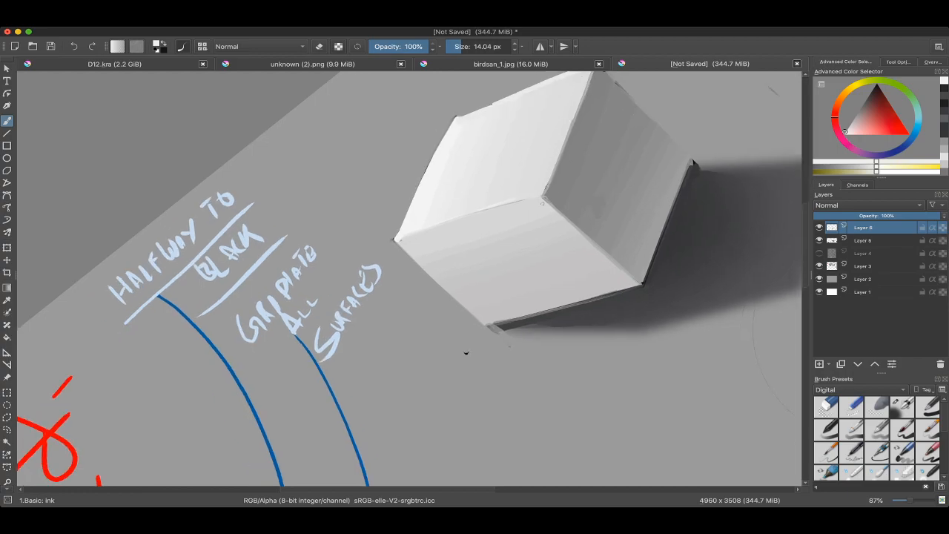
pyautogui.rightClick(492, 211)
pyautogui.click(533, 160)
pyautogui.rightClick(523, 172)
pyautogui.click(564, 124)
pyautogui.keyDown('super'); pyautogui.click(445, 211); pyautogui.keyUp('super')
pyautogui.moveTo(445, 218); pyautogui.dragTo(513, 194)
pyautogui.keyDown('shift'); pyautogui.moveTo(475, 215); pyautogui.dragTo(470, 212); pyautogui.keyUp('shift')
pyautogui.press('super+z')
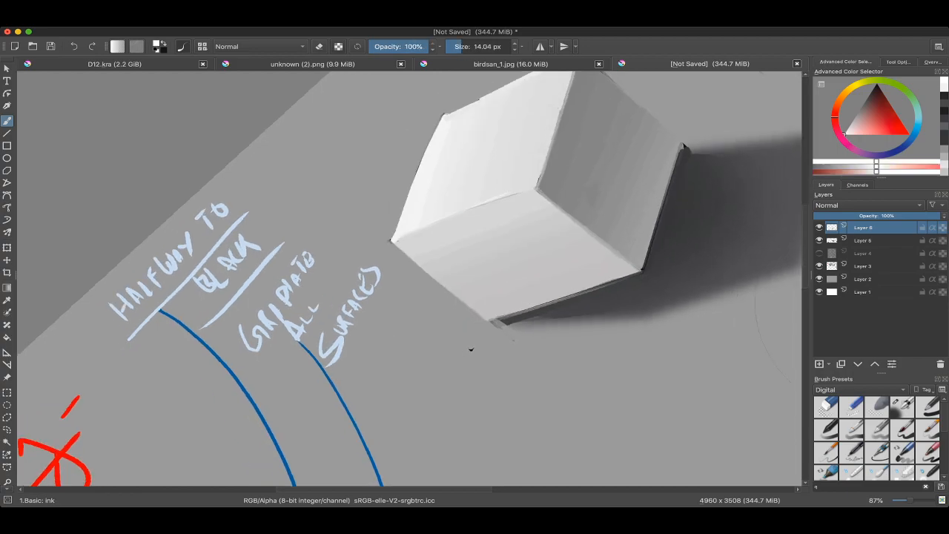
# Step: Paint near-white highlight lines along the top face's front edges at about 14.47 px, undoing unsatisfactory strokes
pyautogui.moveTo(412, 245); pyautogui.dragTo(412, 215)
pyautogui.moveTo(396, 239)
pyautogui.keyDown('shift'); pyautogui.mouseDown()
pyautogui.moveTo(444, 221)
pyautogui.moveTo(389, 242)
pyautogui.moveTo(423, 228)
pyautogui.mouseUp(); pyautogui.keyUp('shift')
pyautogui.press('super+z')
pyautogui.moveTo(424, 229); pyautogui.dragTo(524, 189)
pyautogui.press('super+z')
pyautogui.keyDown('shift'); pyautogui.moveTo(525, 189); pyautogui.dragTo(566, 179); pyautogui.keyUp('shift')
pyautogui.press('super+z')
pyautogui.scroll(-3, 554, 333)
pyautogui.keyDown('shift'); pyautogui.moveTo(565, 315); pyautogui.dragTo(506, 404); pyautogui.keyUp('shift')
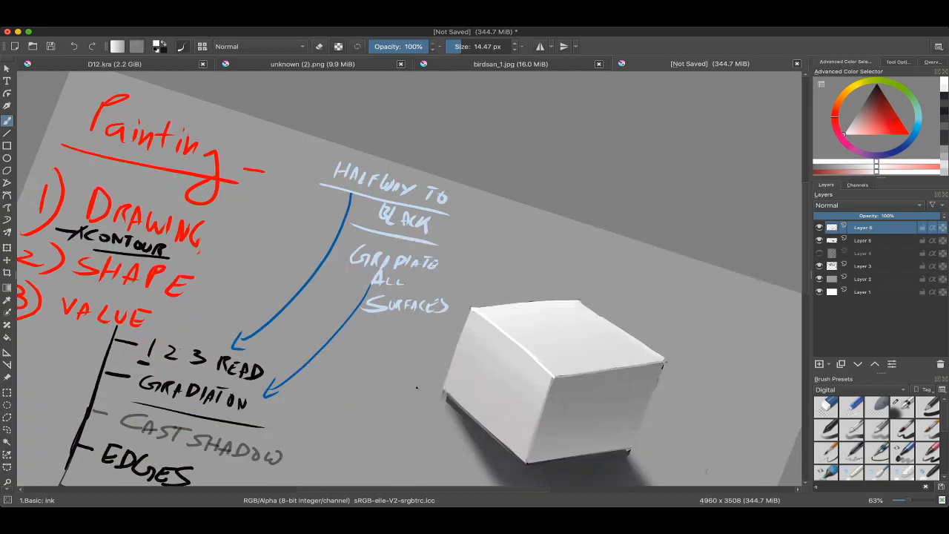
pyautogui.moveTo(563, 408); pyautogui.dragTo(505, 390)
pyautogui.scroll(2, 523, 394)
pyautogui.keyDown('shift'); pyautogui.moveTo(275, 358); pyautogui.dragTo(299, 383); pyautogui.keyUp('shift')
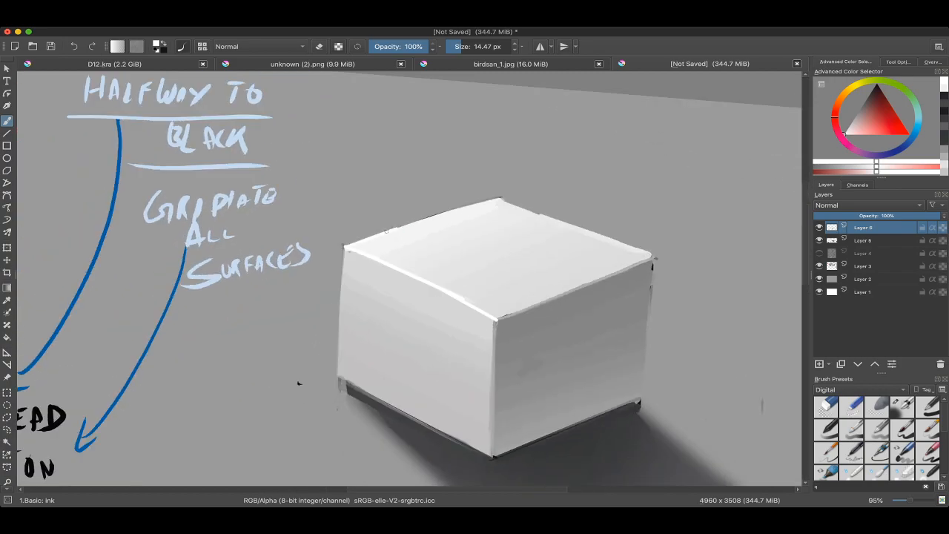
# Step: Soften the highlight lines with the Airbrush Soft eraser, reduce its size to 754.17 px, and check the whole page
pyautogui.rightClick(375, 280)
pyautogui.click(408, 322)
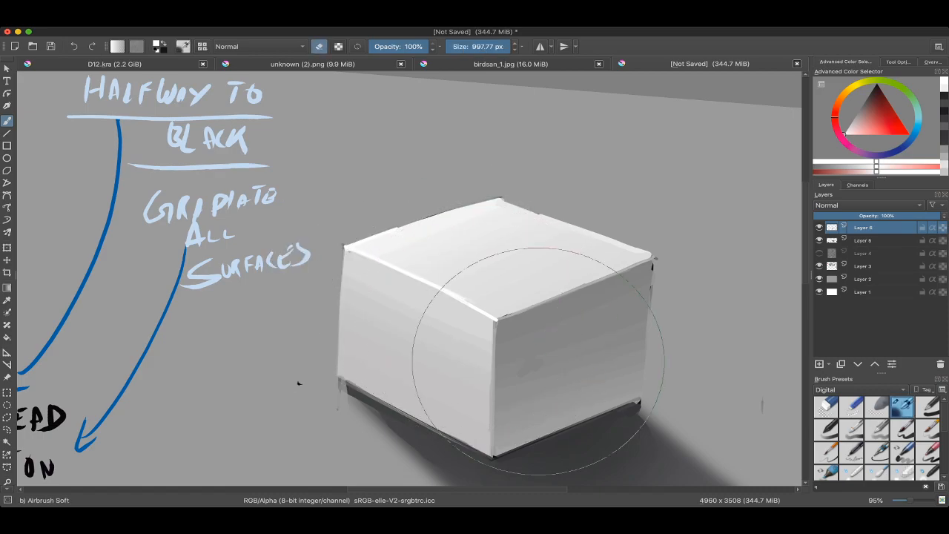
pyautogui.press('e')
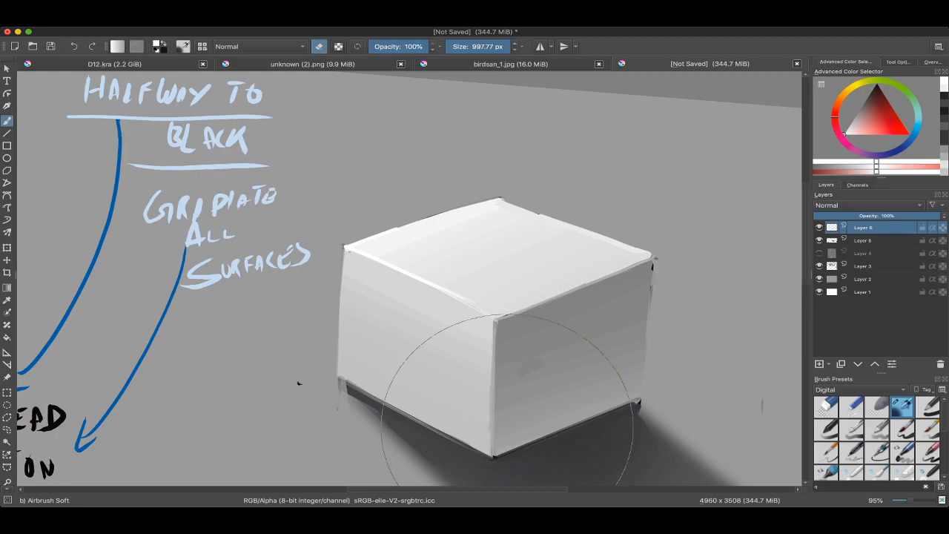
pyautogui.press('[')
pyautogui.press('[')
pyautogui.press('[')
pyautogui.press('[')
pyautogui.press('[')
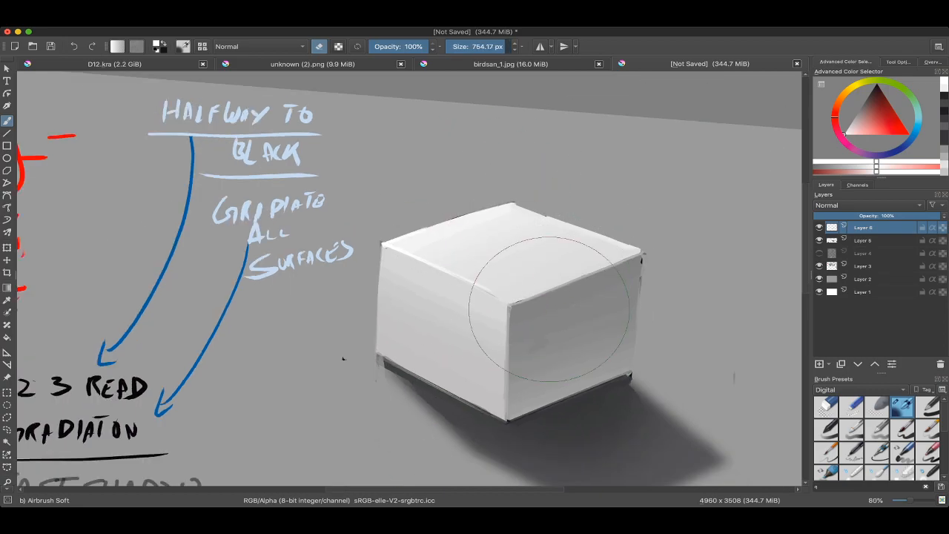
pyautogui.scroll(-3, 549, 267)
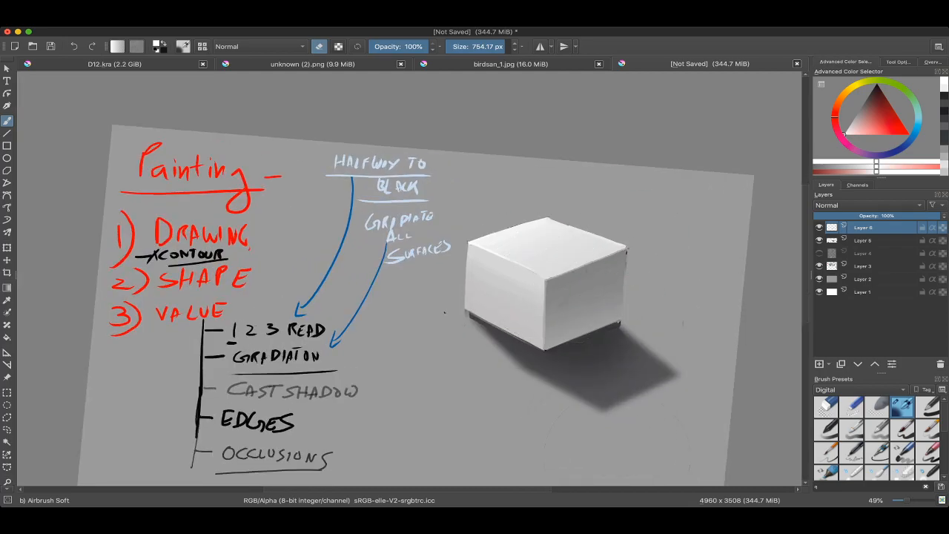
pyautogui.scroll(-2, 592, 263)
pyautogui.press('super+Tab')
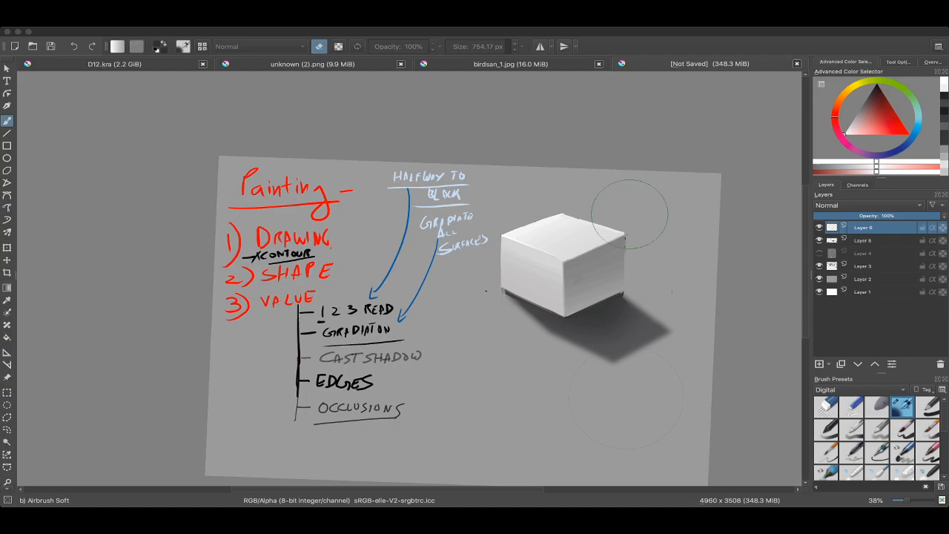
# Step: Switch back to the Basic Ink brush, reduce its size to 5.03 px and undo the stray marks on the box
pyautogui.scroll(2, 629, 214)
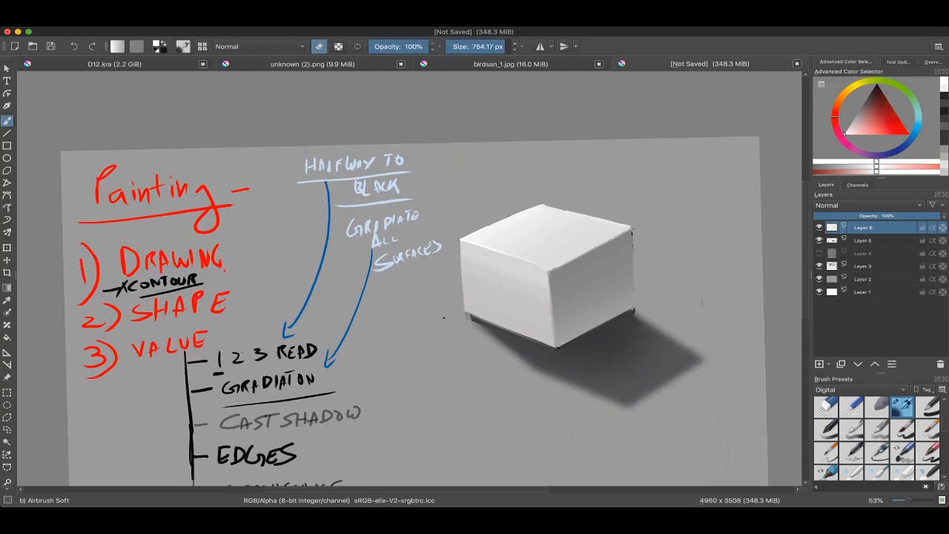
pyautogui.rightClick(479, 257)
pyautogui.click(523, 308)
pyautogui.scroll(2, 473, 231)
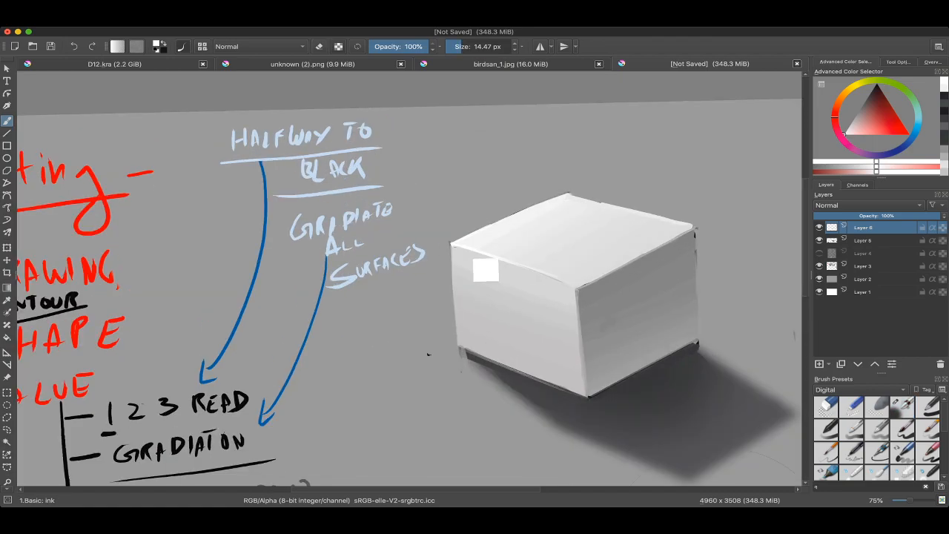
pyautogui.hotkey('ctrl', 'z')
pyautogui.keyDown('shift'); pyautogui.moveTo(466, 244); pyautogui.dragTo(456, 245); pyautogui.keyUp('shift')
pyautogui.moveTo(465, 224)
pyautogui.mouseDown()
pyautogui.moveTo(451, 266)
pyautogui.moveTo(449, 240)
pyautogui.mouseUp()
pyautogui.hotkey('ctrl', 'z')
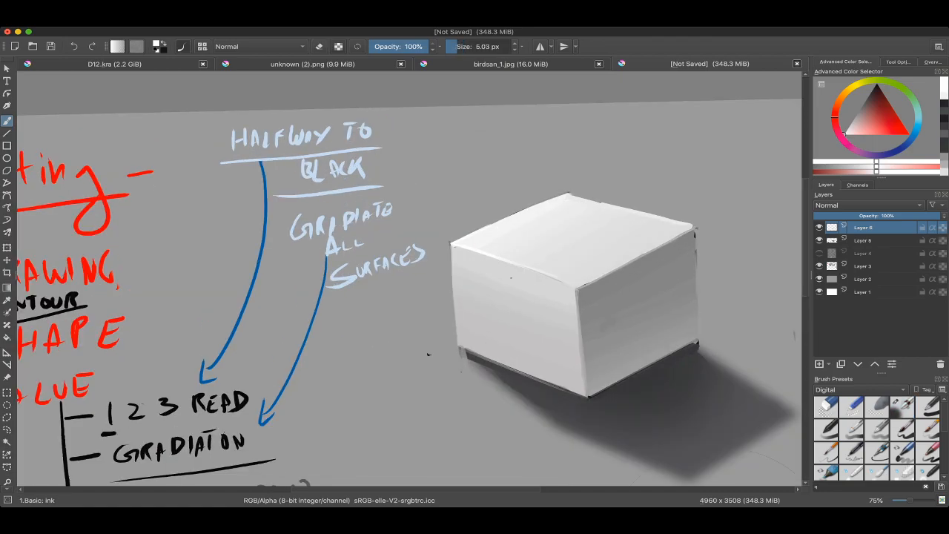
# Step: Try circling the box's left top corner in white, and undo the mark
pyautogui.moveTo(475, 274); pyautogui.dragTo(421, 254)
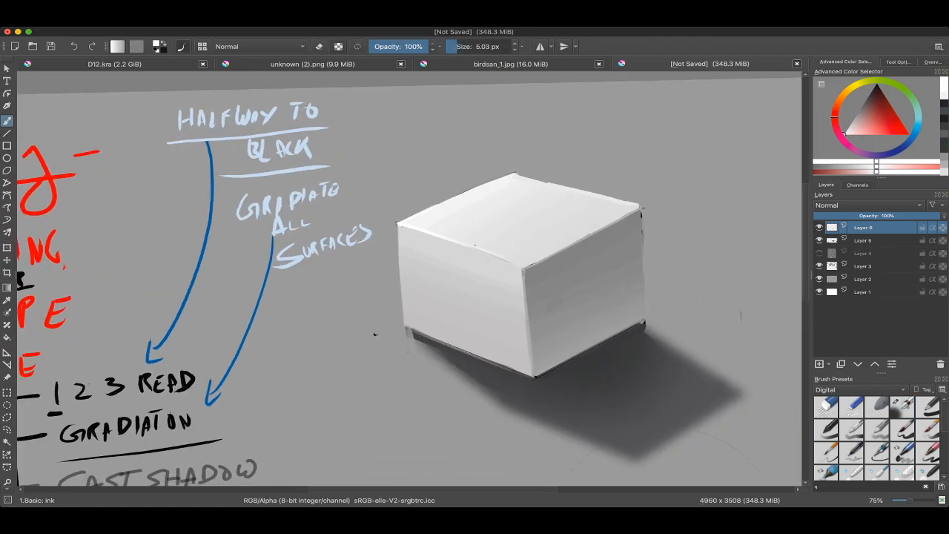
pyautogui.moveTo(375, 334); pyautogui.dragTo(381, 365)
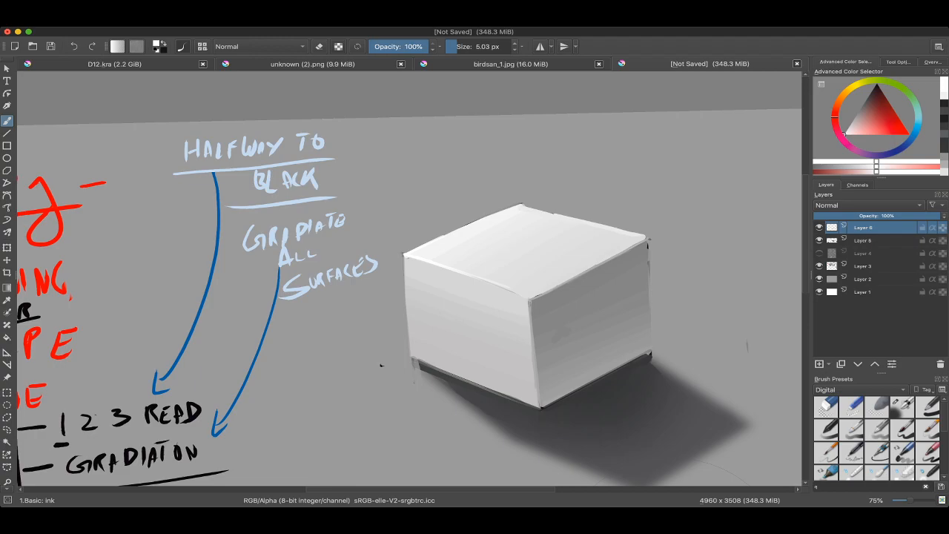
pyautogui.moveTo(525, 234)
pyautogui.keyDown('ctrl'); pyautogui.mouseDown()
pyautogui.moveTo(525, 297)
pyautogui.moveTo(544, 254)
pyautogui.mouseUp(); pyautogui.keyUp('ctrl')
pyautogui.moveTo(501, 199); pyautogui.dragTo(512, 210)
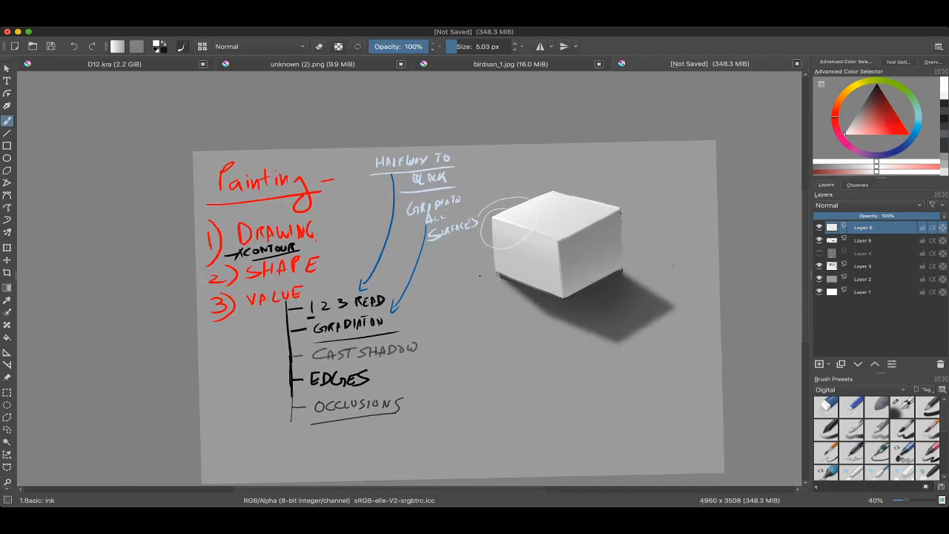
pyautogui.moveTo(558, 244); pyautogui.dragTo(565, 115)
pyautogui.hotkey('ctrl', 'z')
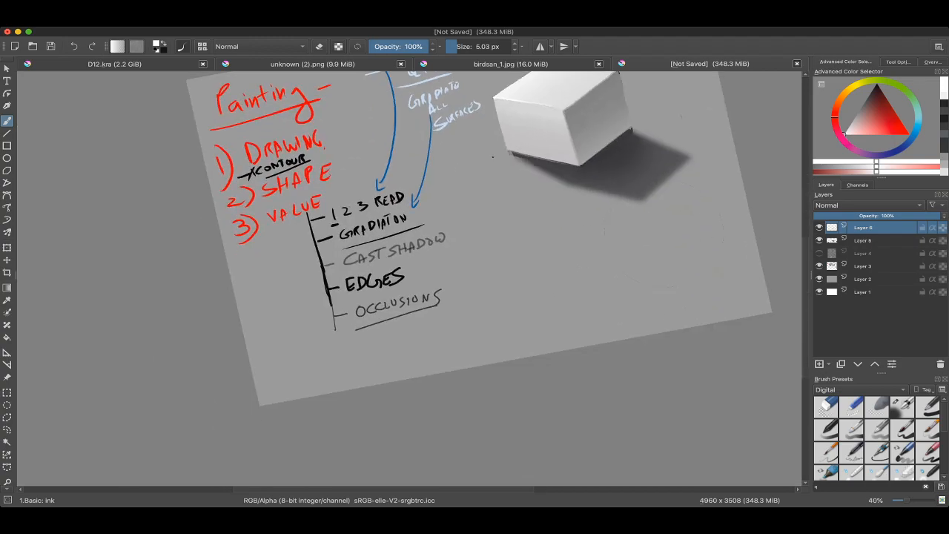
# Step: Extend the notes' vertical line below OCCLUSIONS in near-black at 17.14 px
pyautogui.keyDown('shift'); pyautogui.moveTo(512, 267); pyautogui.dragTo(499, 227); pyautogui.keyUp('shift')
pyautogui.moveTo(415, 297); pyautogui.dragTo(509, 224)
pyautogui.keyDown('ctrl'); pyautogui.moveTo(499, 289); pyautogui.dragTo(512, 272); pyautogui.keyUp('ctrl')
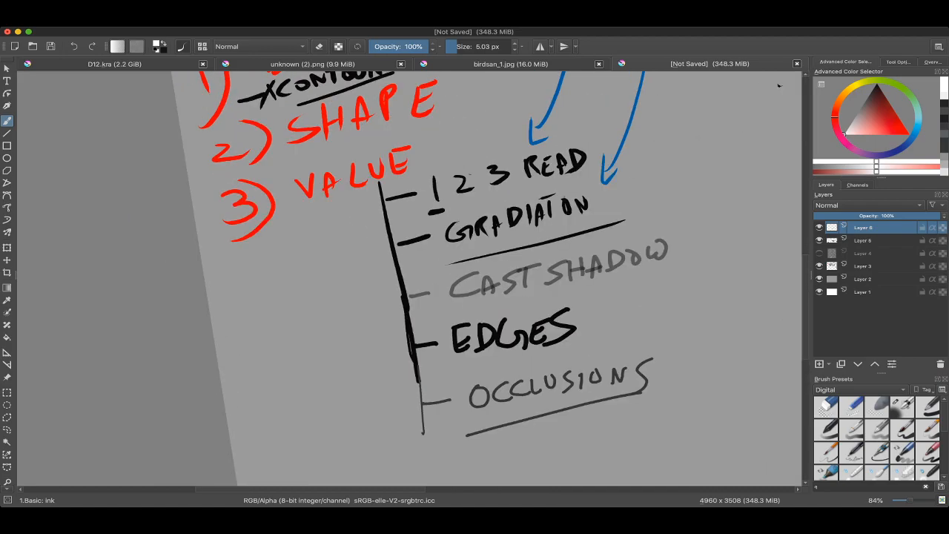
pyautogui.keyDown('ctrl'); pyautogui.moveTo(420, 229); pyautogui.dragTo(464, 236); pyautogui.keyUp('ctrl')
pyautogui.keyDown('ctrl'); pyautogui.click(462, 236); pyautogui.keyUp('ctrl')
pyautogui.moveTo(445, 297)
pyautogui.mouseDown()
pyautogui.moveTo(448, 270)
pyautogui.moveTo(429, 290)
pyautogui.mouseUp()
pyautogui.moveTo(423, 232)
pyautogui.mouseDown()
pyautogui.moveTo(434, 335)
pyautogui.moveTo(430, 328)
pyautogui.mouseUp()
pyautogui.hotkey('ctrl', 'z')
pyautogui.moveTo(437, 319)
pyautogui.mouseDown()
pyautogui.moveTo(447, 274)
pyautogui.moveTo(481, 250)
pyautogui.mouseUp()
pyautogui.keyDown('ctrl'); pyautogui.moveTo(448, 231); pyautogui.dragTo(449, 189); pyautogui.keyUp('ctrl')
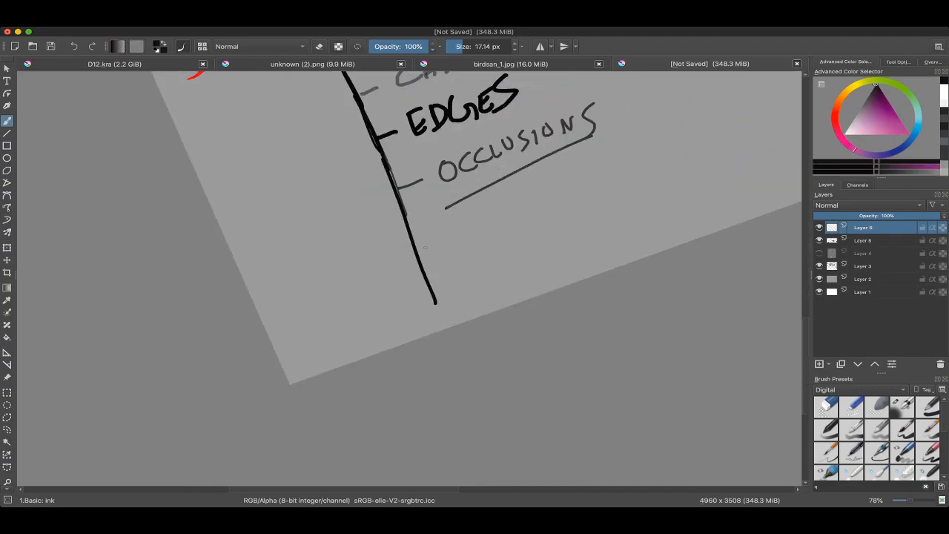
# Step: Draw an arrow bullet off the vertical line and handwrite BACKGROUND beneath OCCLUSIONS
pyautogui.moveTo(426, 248); pyautogui.dragTo(457, 235)
pyautogui.moveTo(448, 233)
pyautogui.mouseDown()
pyautogui.moveTo(454, 243)
pyautogui.moveTo(424, 271)
pyautogui.moveTo(434, 281)
pyautogui.mouseUp()
pyautogui.moveTo(428, 258)
pyautogui.mouseDown()
pyautogui.moveTo(436, 255)
pyautogui.moveTo(435, 280)
pyautogui.mouseUp()
pyautogui.moveTo(445, 257); pyautogui.dragTo(449, 273)
pyautogui.moveTo(445, 256); pyautogui.dragTo(457, 269)
pyautogui.moveTo(470, 249); pyautogui.dragTo(466, 267)
pyautogui.moveTo(476, 241)
pyautogui.mouseDown()
pyautogui.moveTo(476, 250)
pyautogui.moveTo(504, 248)
pyautogui.moveTo(528, 239)
pyautogui.moveTo(537, 217)
pyautogui.moveTo(562, 212)
pyautogui.mouseUp()
pyautogui.moveTo(567, 219); pyautogui.dragTo(574, 220)
pyautogui.moveTo(616, 186); pyautogui.dragTo(594, 274)
pyautogui.moveTo(556, 215); pyautogui.dragTo(418, 308)
pyautogui.moveTo(445, 222)
pyautogui.mouseDown()
pyautogui.moveTo(452, 257)
pyautogui.moveTo(429, 299)
pyautogui.mouseUp()
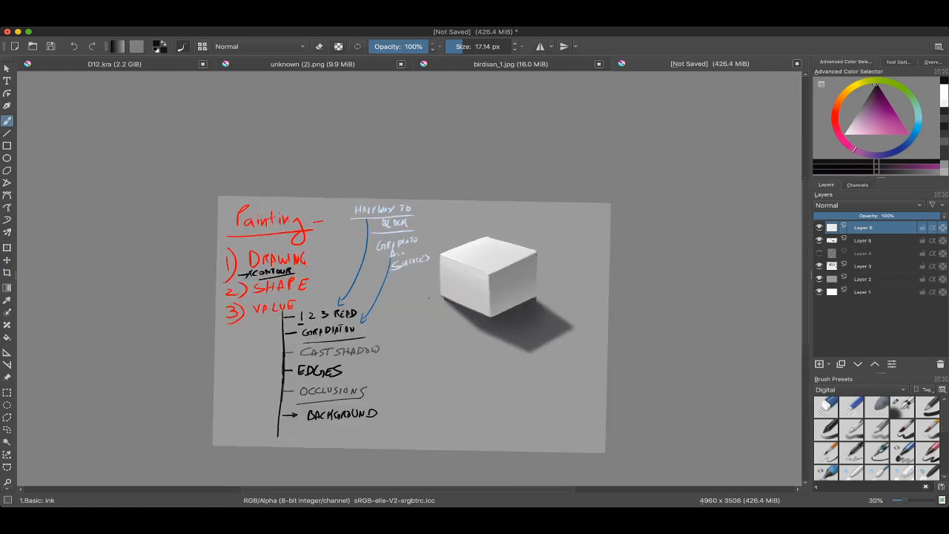
# Step: Sample a near-white from the box and paint highlights along the top face's rear edges at 17.14 px
pyautogui.keyDown('ctrl'); pyautogui.moveTo(509, 247); pyautogui.dragTo(512, 170); pyautogui.keyUp('ctrl')
pyautogui.moveTo(301, 379)
pyautogui.mouseDown()
pyautogui.moveTo(312, 371)
pyautogui.moveTo(346, 401)
pyautogui.moveTo(479, 401)
pyautogui.moveTo(498, 427)
pyautogui.moveTo(471, 437)
pyautogui.mouseUp()
pyautogui.keyDown('ctrl'); pyautogui.click(452, 228); pyautogui.keyUp('ctrl')
pyautogui.moveTo(443, 215)
pyautogui.keyDown('ctrl'); pyautogui.mouseDown()
pyautogui.moveTo(445, 191)
pyautogui.moveTo(400, 241)
pyautogui.mouseUp(); pyautogui.keyUp('ctrl')
pyautogui.hotkey('ctrl', 'z')
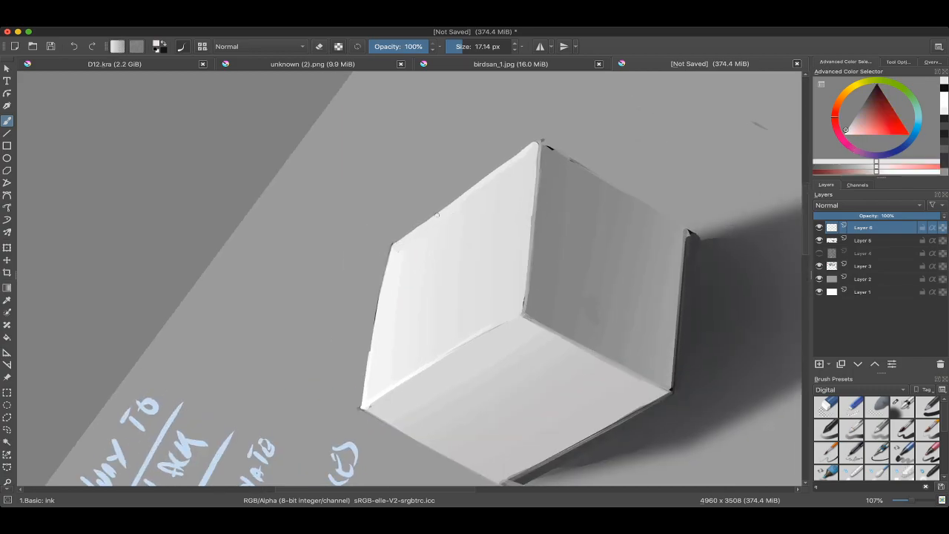
pyautogui.moveTo(437, 215)
pyautogui.mouseDown()
pyautogui.moveTo(422, 242)
pyautogui.moveTo(460, 356)
pyautogui.moveTo(454, 248)
pyautogui.moveTo(463, 200)
pyautogui.mouseUp()
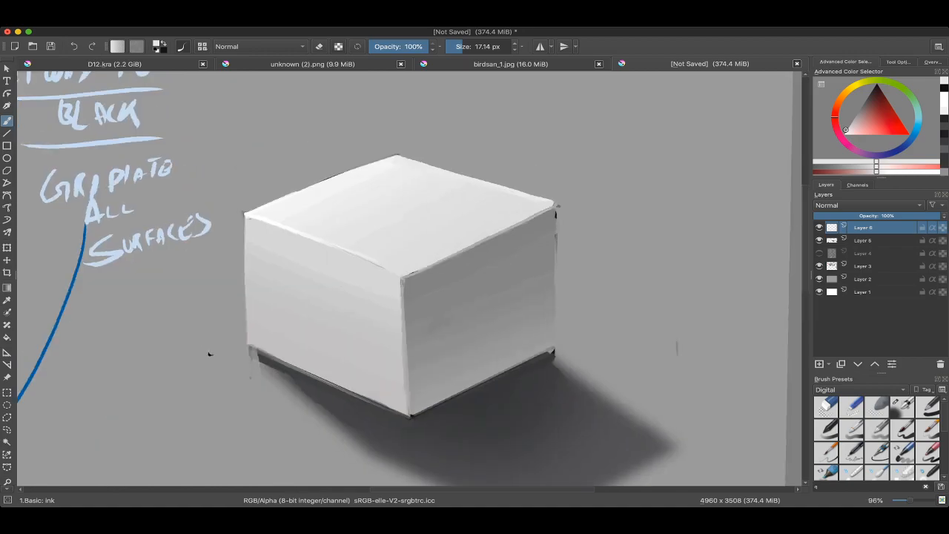
pyautogui.moveTo(541, 205); pyautogui.dragTo(539, 227)
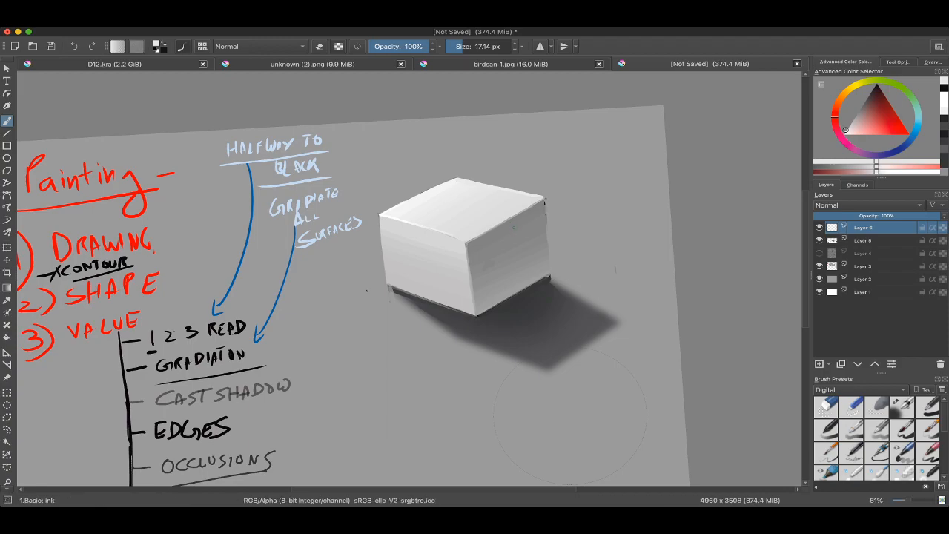
pyautogui.press('super+Tab')
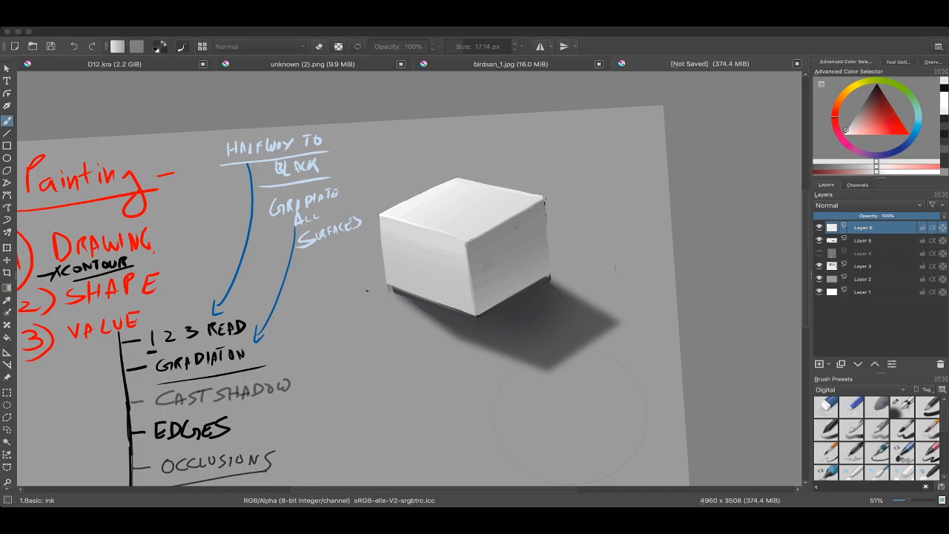
pyautogui.moveTo(547, 189)
pyautogui.mouseDown()
pyautogui.moveTo(430, 139)
pyautogui.moveTo(341, 169)
pyautogui.mouseUp()
pyautogui.press('super+z')
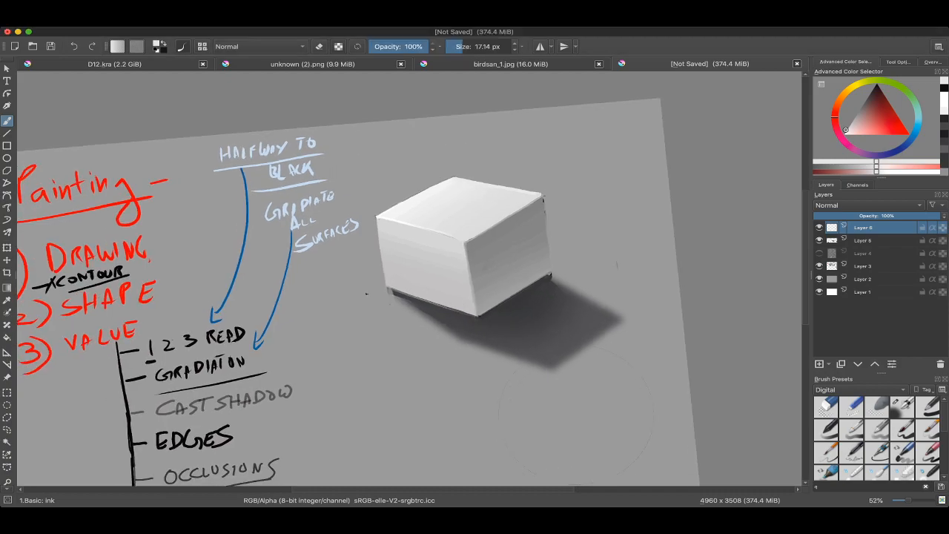
pyautogui.moveTo(576, 415); pyautogui.dragTo(548, 444)
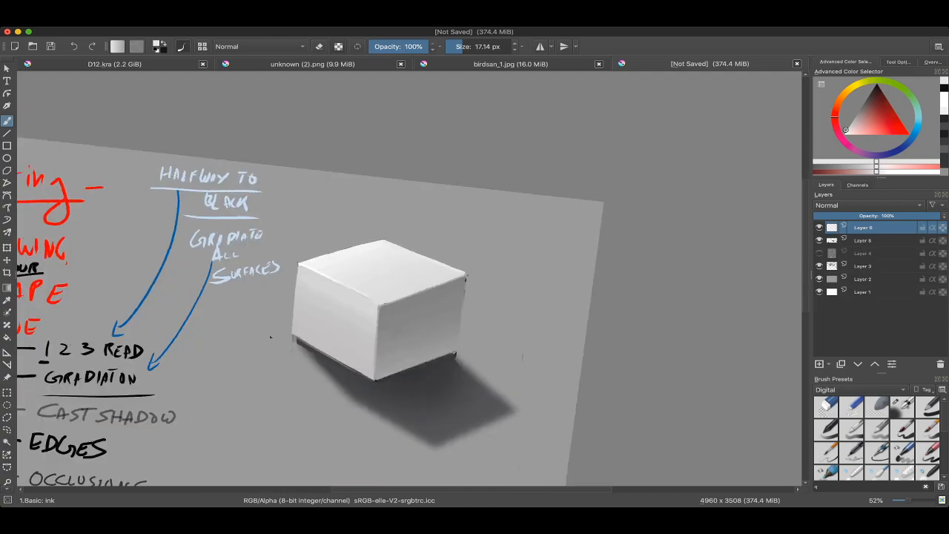
pyautogui.keyDown('super'); pyautogui.click(473, 290); pyautogui.keyUp('super')
pyautogui.moveTo(470, 278)
pyautogui.mouseDown()
pyautogui.moveTo(475, 415)
pyautogui.moveTo(488, 381)
pyautogui.mouseUp()
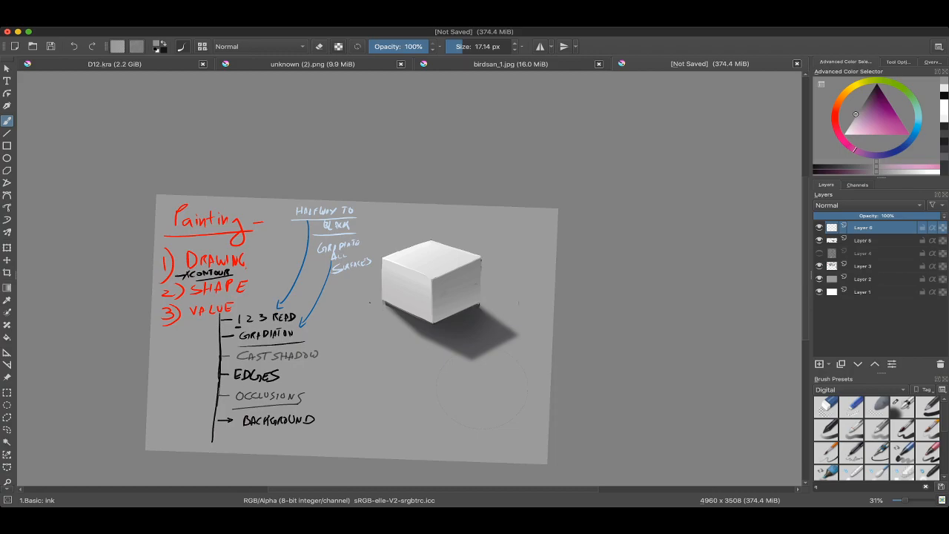
pyautogui.moveTo(488, 382); pyautogui.dragTo(454, 253)
pyautogui.keyDown('super'); pyautogui.click(480, 253); pyautogui.keyUp('super')
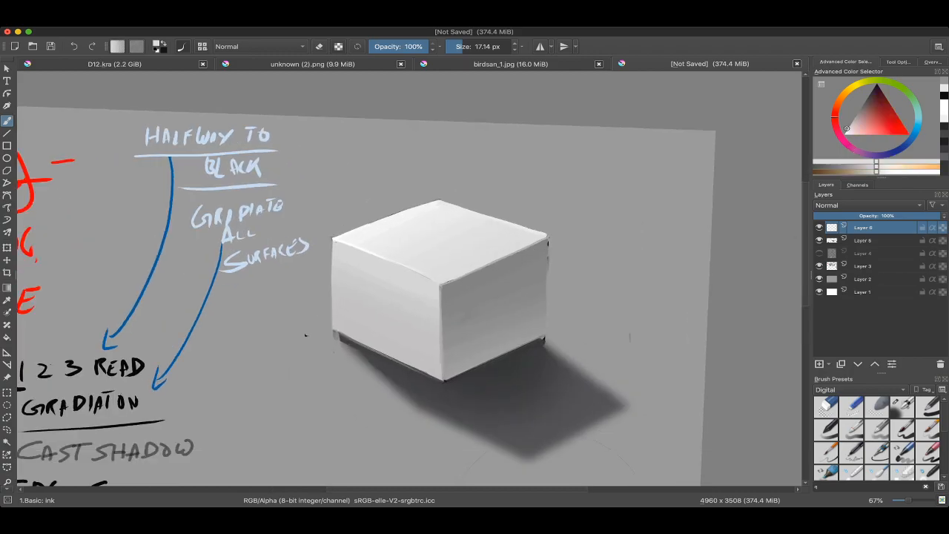
# Step: Identify the grey background layer by toggling layer visibility and add a new paint layer directly above it
pyautogui.click(863, 266)
pyautogui.click(820, 266)
pyautogui.click(819, 266)
pyautogui.click(819, 279)
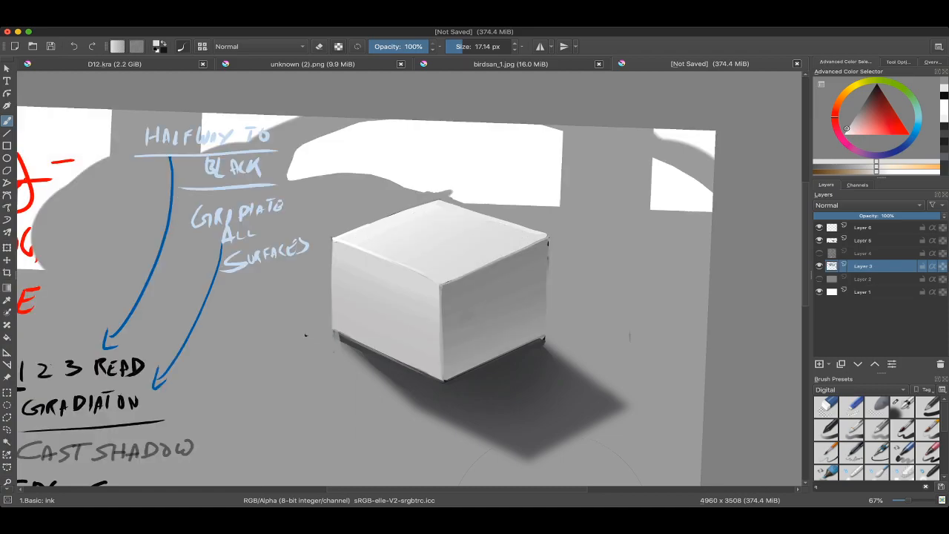
pyautogui.click(820, 279)
pyautogui.click(863, 279)
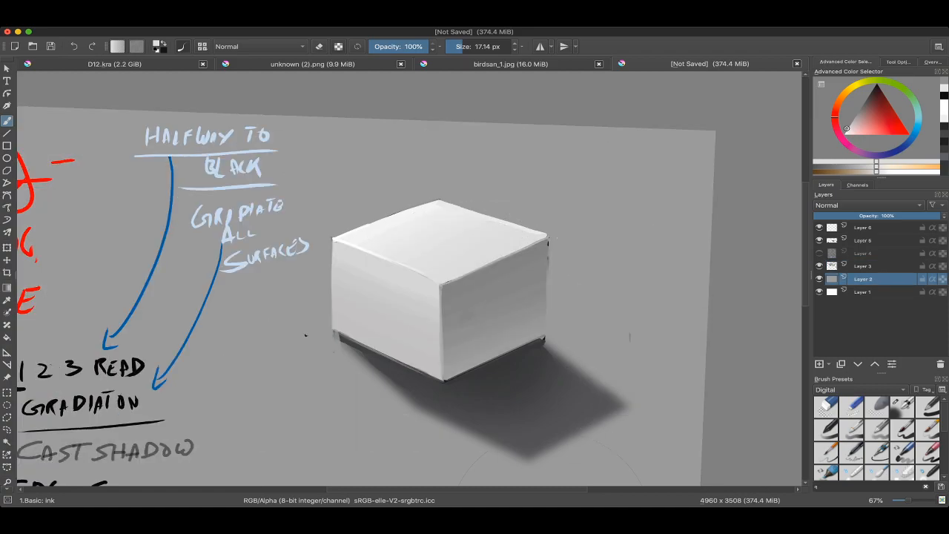
pyautogui.click(820, 364)
# Step: With the Airbrush Soft preset at 907.19 px, brush a soft dark tone on the new layer behind the box's upper right edge
pyautogui.rightClick(483, 341)
pyautogui.click(526, 391)
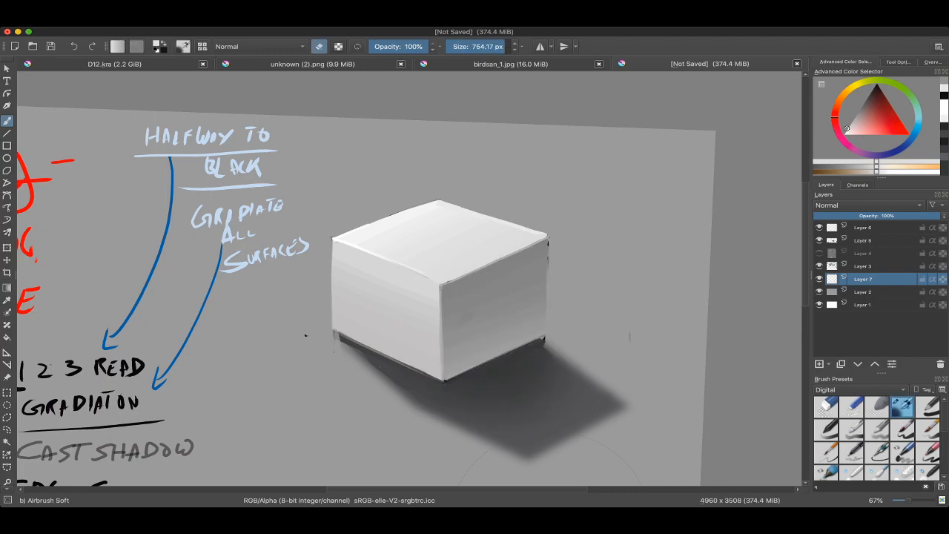
pyautogui.keyDown('super'); pyautogui.click(473, 387); pyautogui.keyUp('super')
pyautogui.moveTo(500, 206)
pyautogui.mouseDown()
pyautogui.moveTo(510, 213)
pyautogui.moveTo(460, 212)
pyautogui.moveTo(467, 204)
pyautogui.mouseUp()
pyautogui.press('super+z')
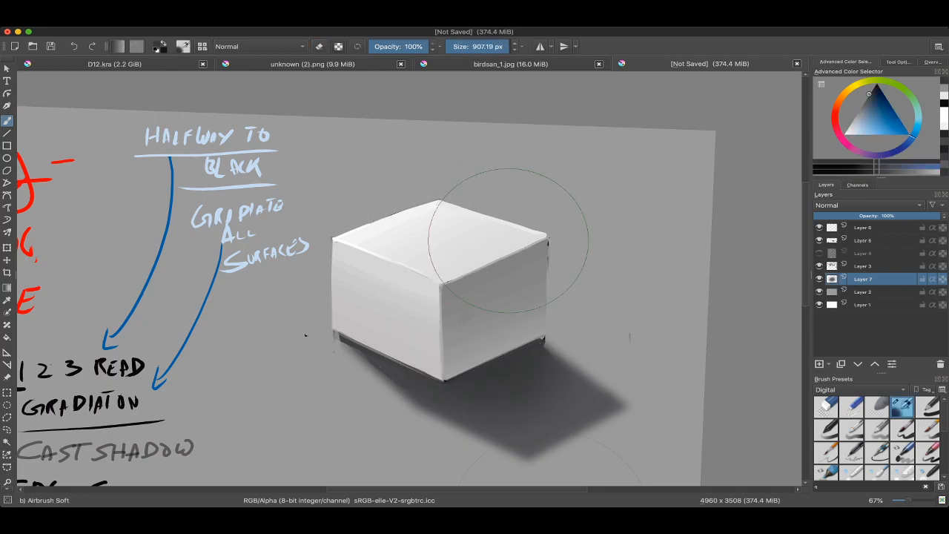
pyautogui.moveTo(553, 232)
pyautogui.mouseDown()
pyautogui.moveTo(521, 178)
pyautogui.moveTo(494, 174)
pyautogui.mouseUp()
# Step: On the topmost layer, outline a curved selection of the background that follows the top face's two rear edges
pyautogui.click(863, 227)
pyautogui.moveTo(519, 222); pyautogui.dragTo(510, 204)
pyautogui.moveTo(452, 238)
pyautogui.mouseDown()
pyautogui.moveTo(457, 215)
pyautogui.moveTo(427, 215)
pyautogui.mouseUp()
pyautogui.press('l')
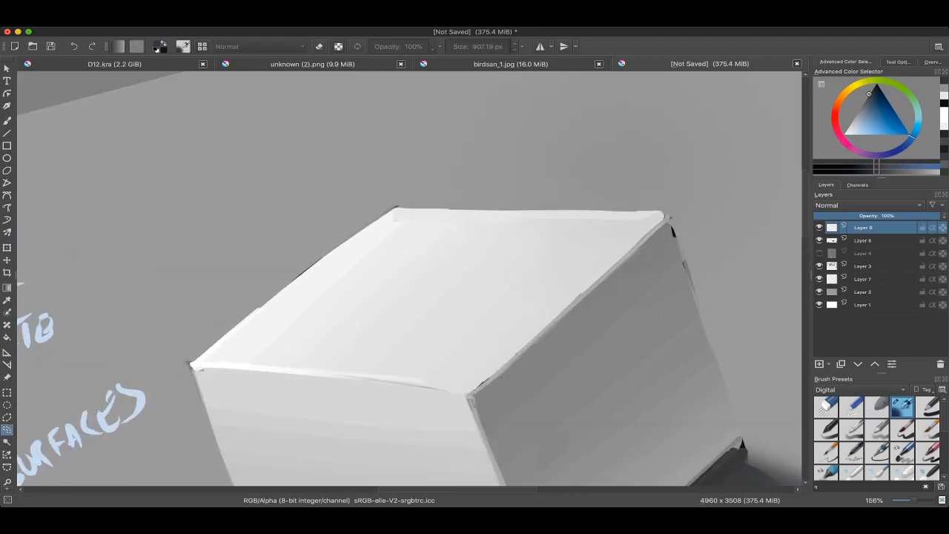
pyautogui.moveTo(385, 245); pyautogui.dragTo(382, 308)
pyautogui.moveTo(475, 245); pyautogui.dragTo(493, 278)
pyautogui.moveTo(405, 296); pyautogui.dragTo(408, 215)
pyautogui.moveTo(445, 296); pyautogui.dragTo(461, 324)
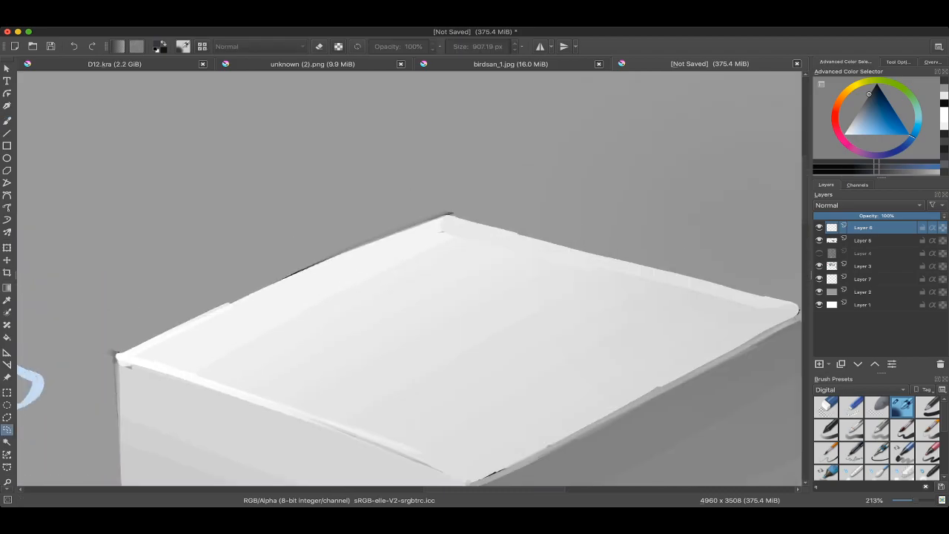
pyautogui.moveTo(520, 287); pyautogui.dragTo(519, 308)
pyautogui.moveTo(445, 297); pyautogui.dragTo(479, 286)
pyautogui.moveTo(487, 193); pyautogui.dragTo(487, 252)
pyautogui.moveTo(267, 458); pyautogui.dragTo(327, 442)
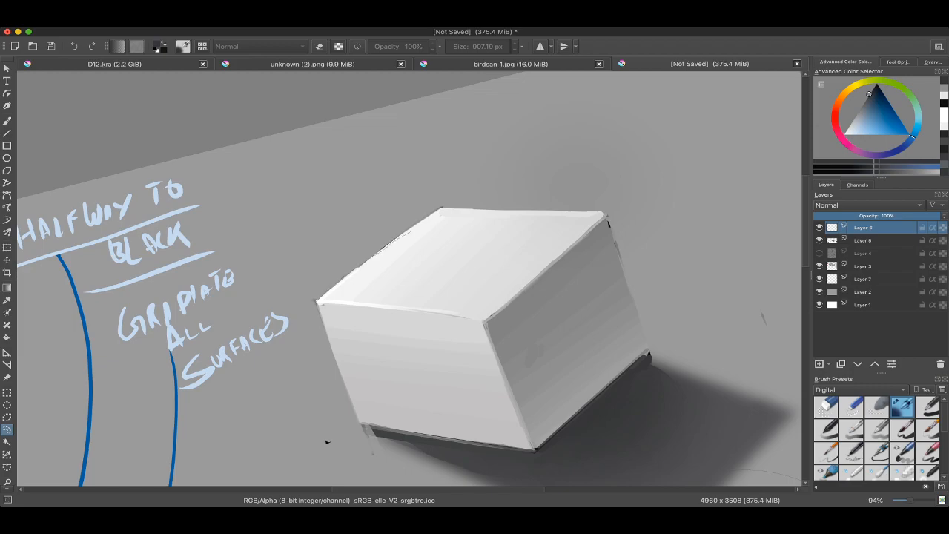
pyautogui.moveTo(605, 213)
pyautogui.mouseDown()
pyautogui.moveTo(360, 148)
pyautogui.moveTo(269, 315)
pyautogui.moveTo(315, 304)
pyautogui.mouseUp()
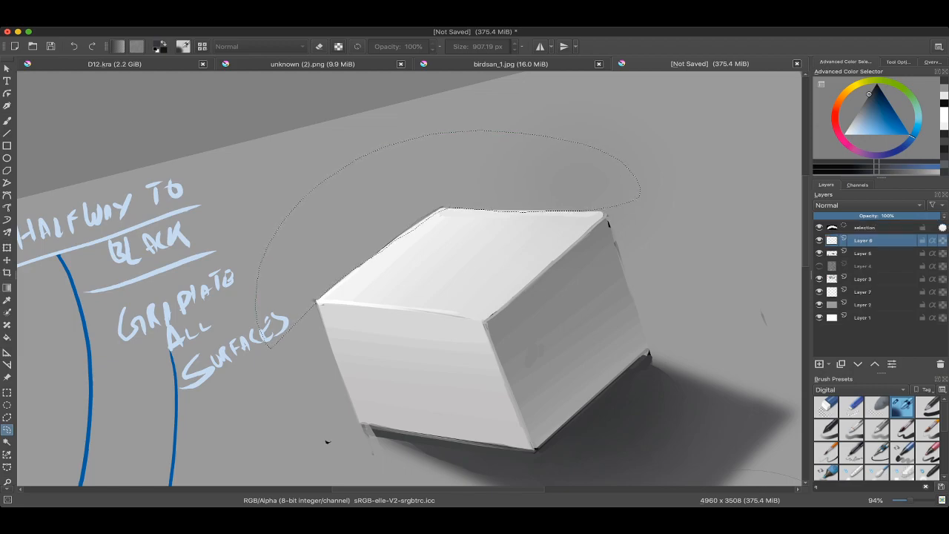
# Step: Airbrush a soft dark gradient inside the selection behind the box's rear edges, using a 1,000 px brush
pyautogui.moveTo(329, 440); pyautogui.dragTo(453, 451)
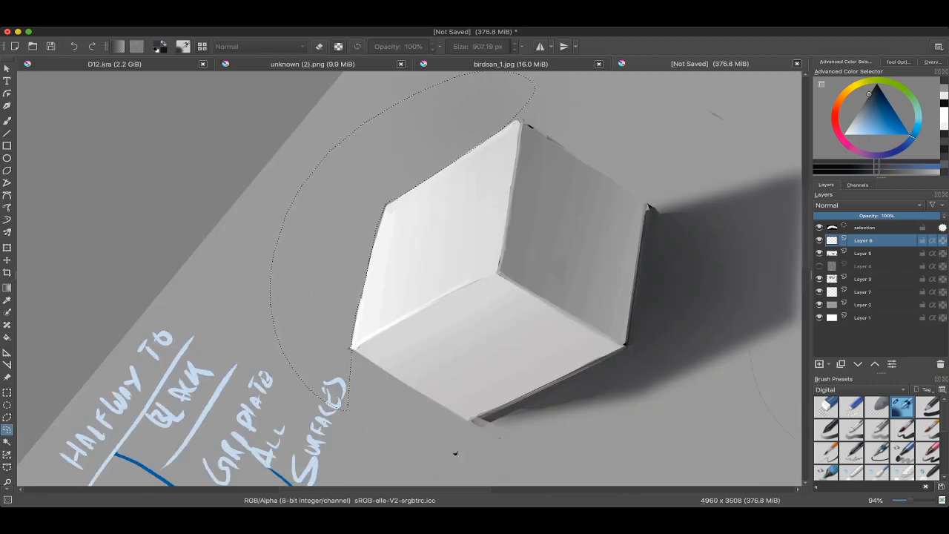
pyautogui.moveTo(456, 452); pyautogui.dragTo(315, 437)
pyautogui.press('b')
pyautogui.moveTo(369, 299)
pyautogui.mouseDown()
pyautogui.moveTo(402, 258)
pyautogui.moveTo(415, 263)
pyautogui.moveTo(482, 216)
pyautogui.mouseUp()
pyautogui.press('super+z')
pyautogui.press(']')
pyautogui.press('-')
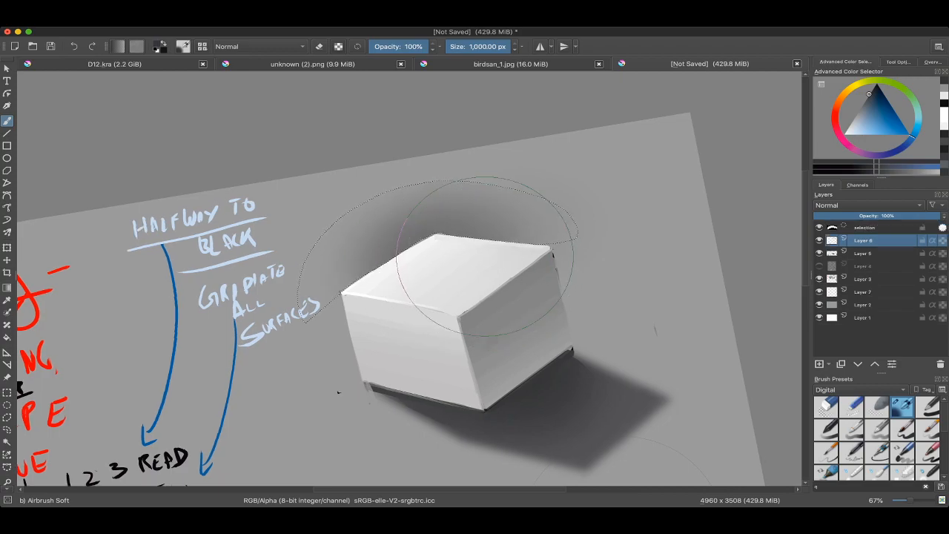
# Step: Clear the selection and softly erase the outer edges of the dark background gradient with the airbrush in eraser mode
pyautogui.hotkey('ctrl', 'shift', 'a')
pyautogui.press('e')
pyautogui.moveTo(491, 138); pyautogui.dragTo(471, 159)
pyautogui.keyDown('shift'); pyautogui.moveTo(615, 181); pyautogui.dragTo(556, 181); pyautogui.keyUp('shift')
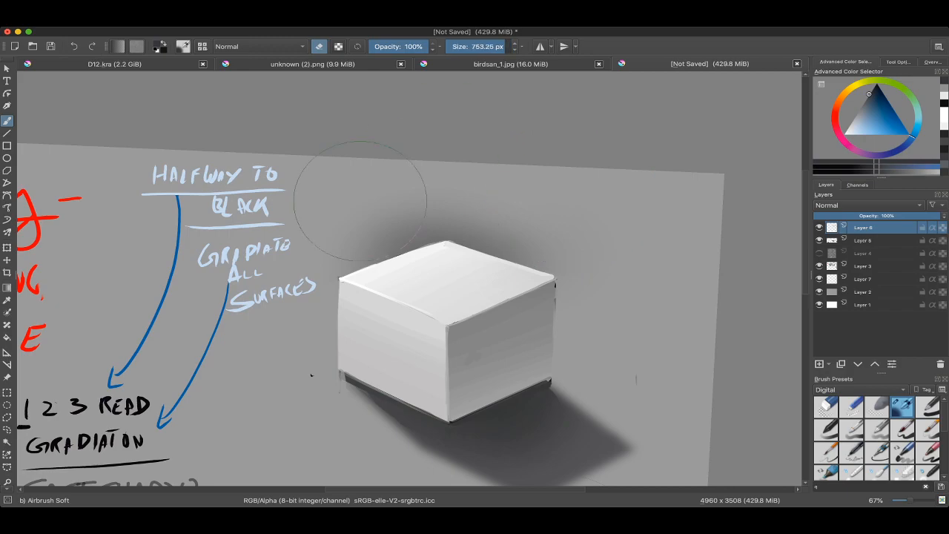
pyautogui.scroll(-2, 561, 206)
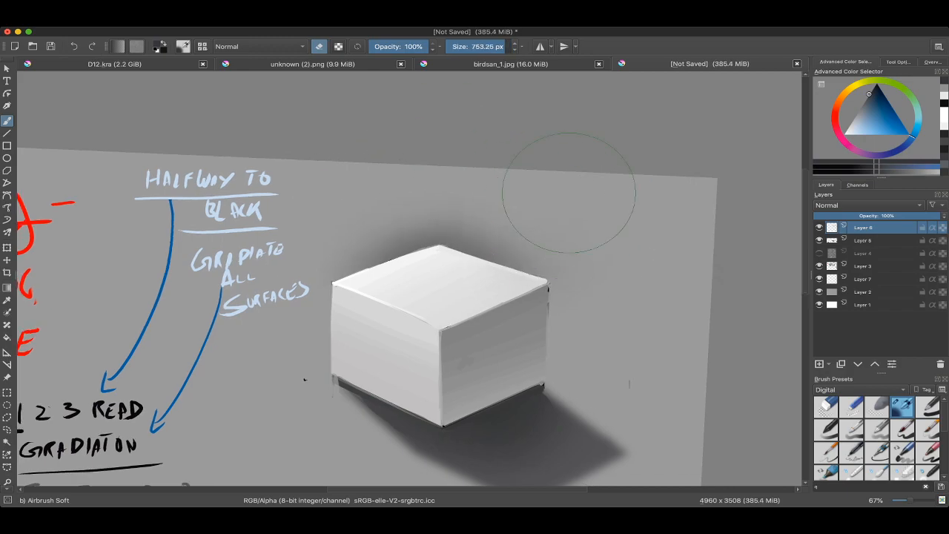
pyautogui.scroll(3, 555, 170)
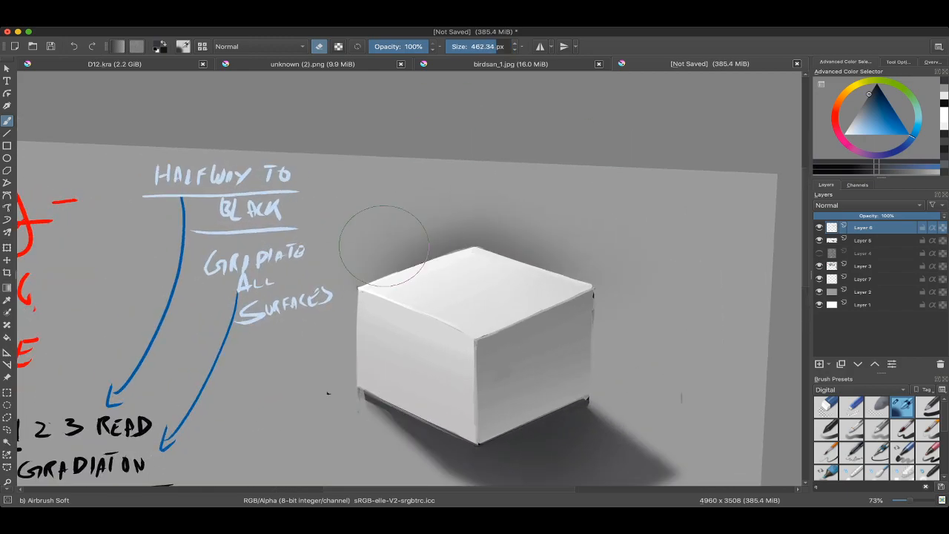
pyautogui.moveTo(381, 233)
pyautogui.keyDown('shift'); pyautogui.mouseDown()
pyautogui.moveTo(352, 247)
pyautogui.moveTo(389, 238)
pyautogui.mouseUp(); pyautogui.keyUp('shift')
# Step: Turn off eraser mode and blend the dark background around the box's rear edges with a sampled grey at 554.95 px
pyautogui.press('e')
pyautogui.keyDown('ctrl'); pyautogui.click(471, 231); pyautogui.keyUp('ctrl')
pyautogui.moveTo(389, 250); pyautogui.dragTo(424, 209)
pyautogui.keyDown('shift'); pyautogui.moveTo(505, 199); pyautogui.dragTo(528, 227); pyautogui.keyUp('shift')
pyautogui.keyDown('ctrl'); pyautogui.click(545, 278); pyautogui.keyUp('ctrl')
pyautogui.moveTo(549, 276)
pyautogui.mouseDown()
pyautogui.moveTo(581, 268)
pyautogui.moveTo(625, 296)
pyautogui.mouseUp()
pyautogui.keyDown('ctrl'); pyautogui.click(506, 229); pyautogui.keyUp('ctrl')
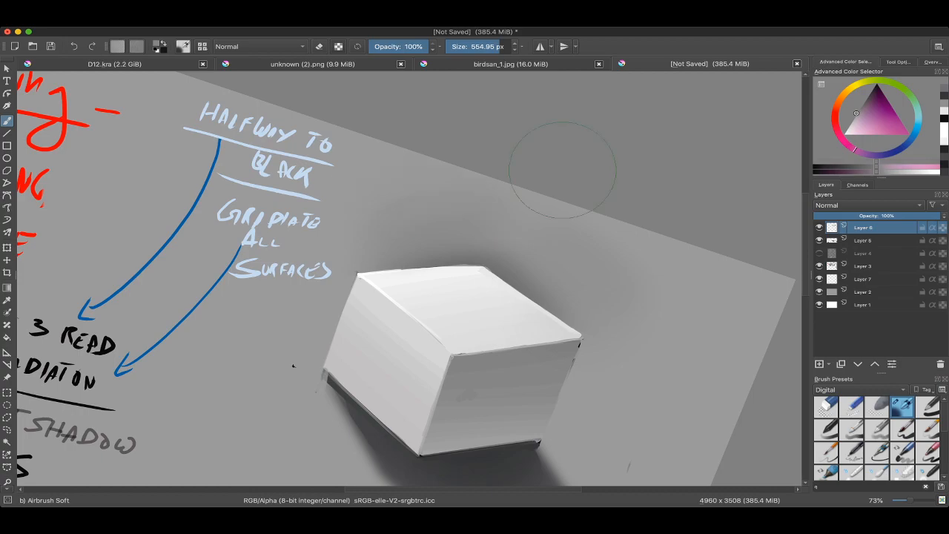
pyautogui.moveTo(561, 170)
pyautogui.mouseDown()
pyautogui.moveTo(514, 185)
pyautogui.moveTo(472, 154)
pyautogui.mouseUp()
pyautogui.keyDown('ctrl'); pyautogui.moveTo(473, 193); pyautogui.dragTo(472, 134); pyautogui.keyUp('ctrl')
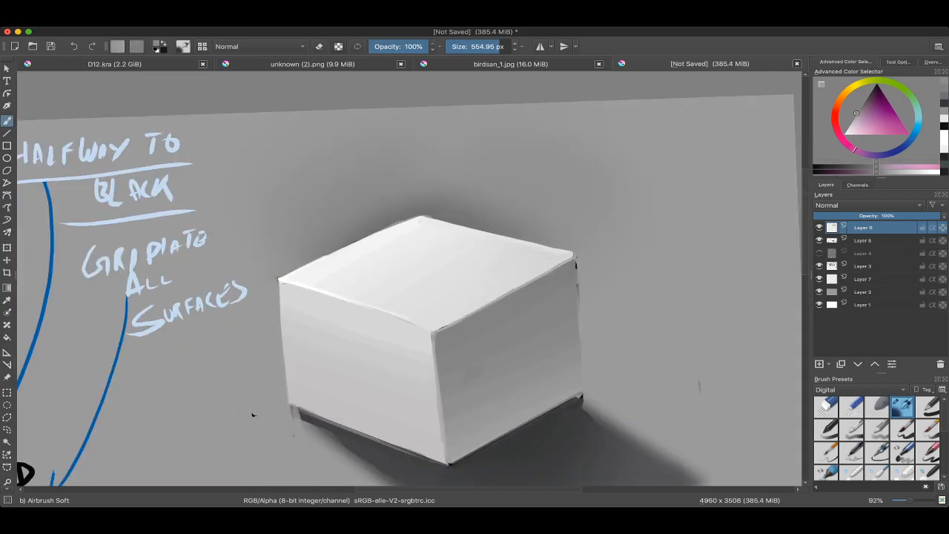
pyautogui.moveTo(446, 297); pyautogui.dragTo(481, 283)
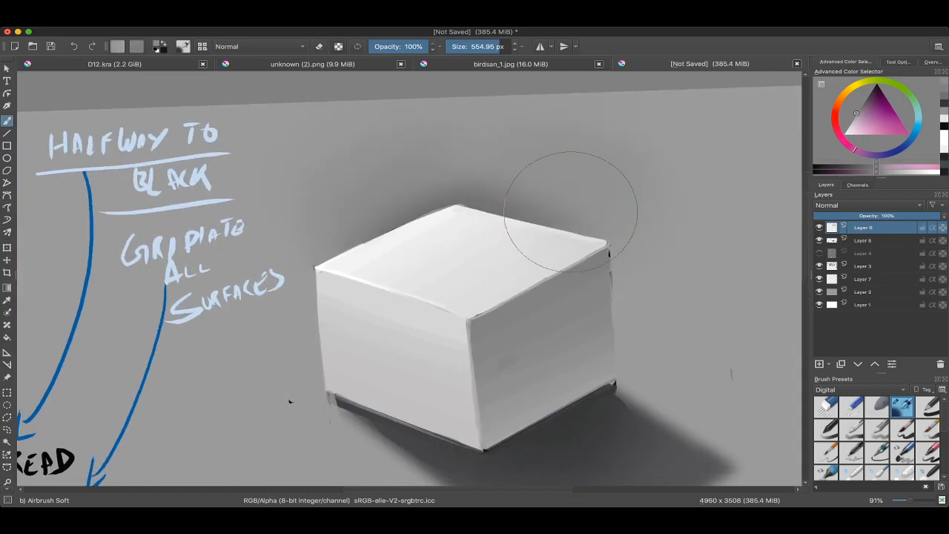
pyautogui.moveTo(514, 212)
pyautogui.keyDown('ctrl'); pyautogui.mouseDown()
pyautogui.moveTo(519, 185)
pyautogui.moveTo(565, 230)
pyautogui.mouseUp(); pyautogui.keyUp('ctrl')
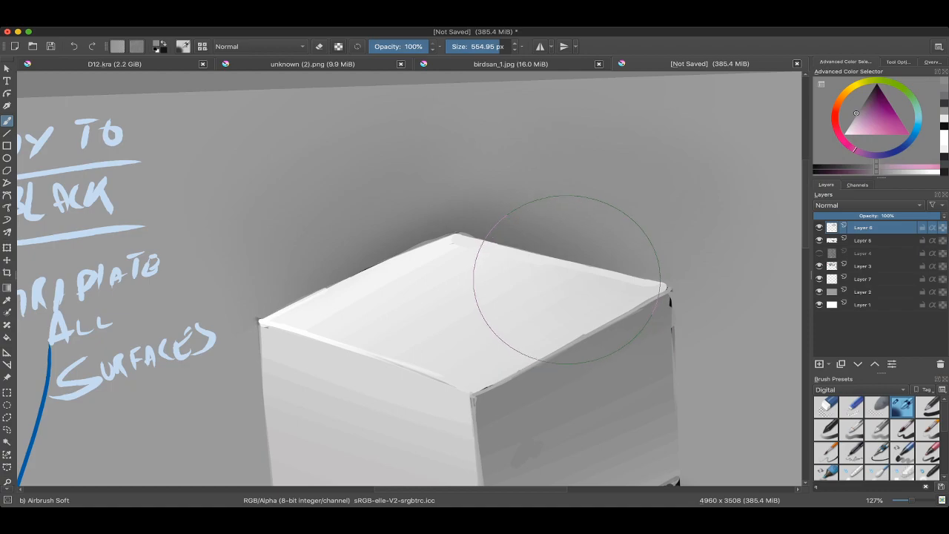
# Step: Write the underlined word CLARITY in orange above the box with the Basic ink brush at 28.83 px
pyautogui.scroll(-2, 579, 218)
pyautogui.rightClick(535, 230)
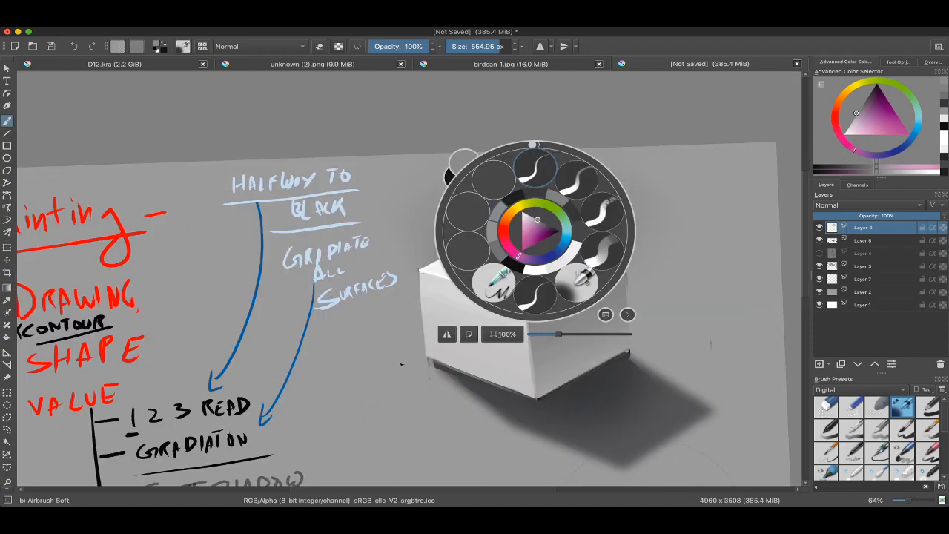
pyautogui.click(536, 170)
pyautogui.click(836, 108)
pyautogui.click(886, 135)
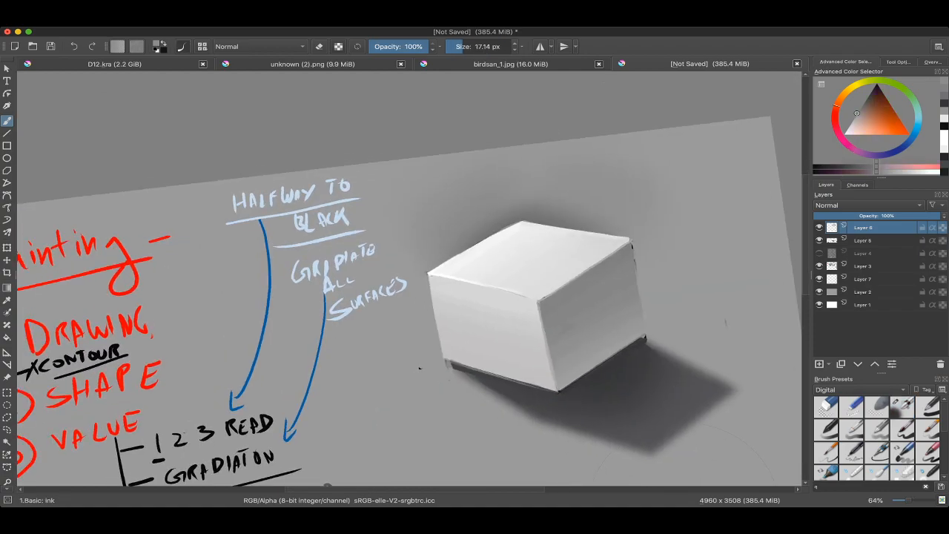
pyautogui.moveTo(662, 175); pyautogui.dragTo(590, 202)
pyautogui.moveTo(592, 198); pyautogui.dragTo(580, 227)
pyautogui.hotkey('ctrl', 'z')
pyautogui.moveTo(585, 178); pyautogui.dragTo(594, 178)
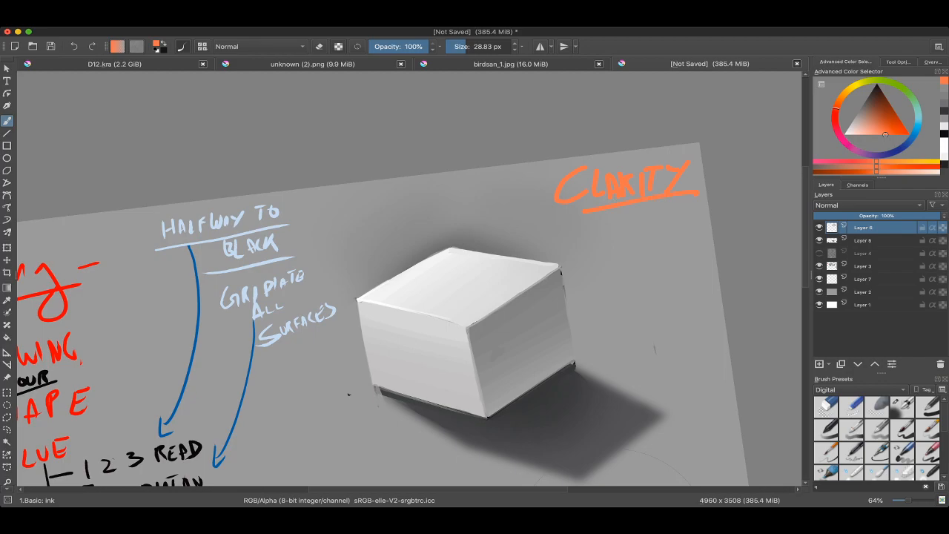
# Step: Undo the orange CLARITY lettering and its underline
pyautogui.scroll(-2, 410, 278)
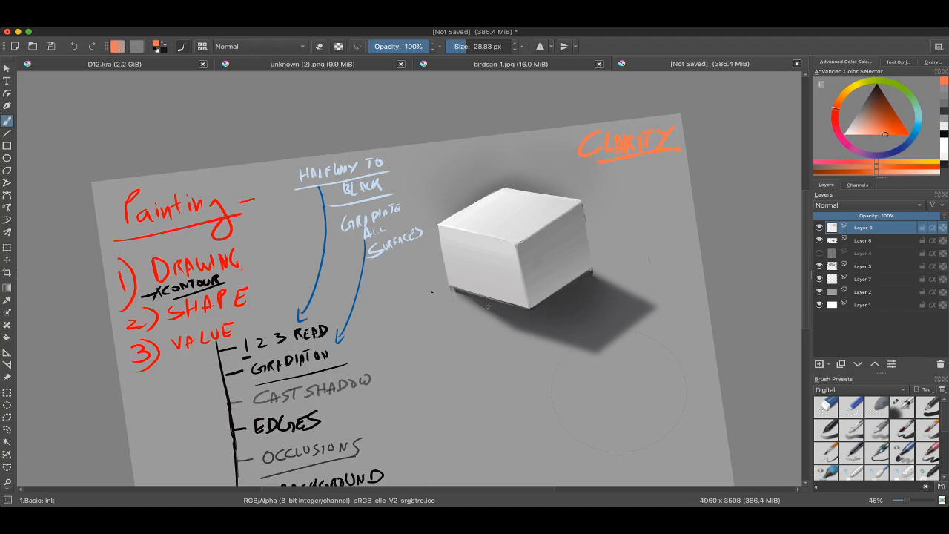
pyautogui.press('super+z')
pyautogui.press('super+z')
pyautogui.press('super+z')
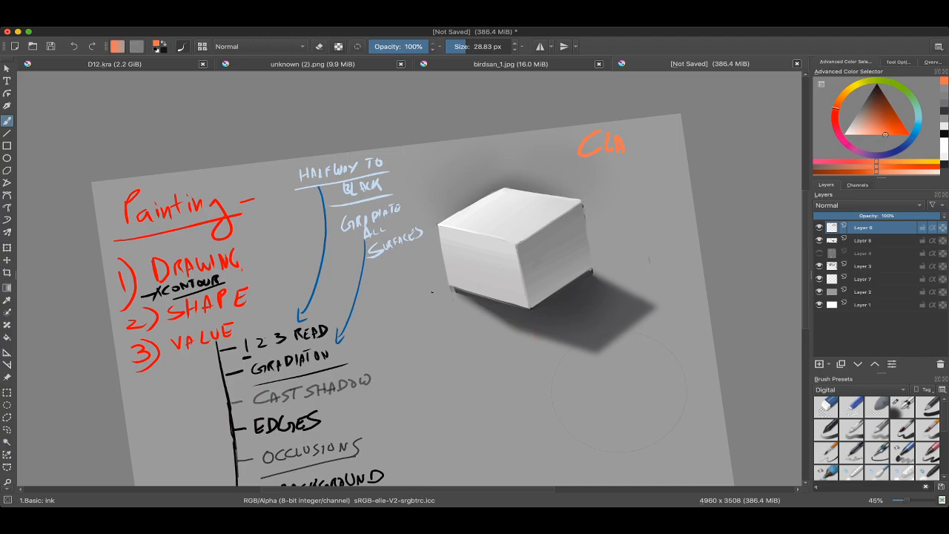
pyautogui.scroll(2, 620, 392)
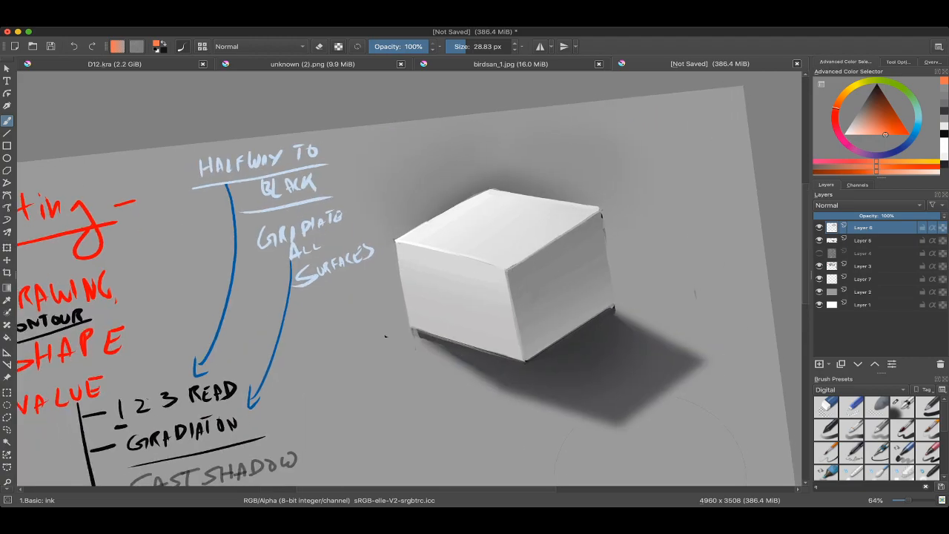
pyautogui.scroll(-1, 620, 392)
pyautogui.scroll(-1, 627, 411)
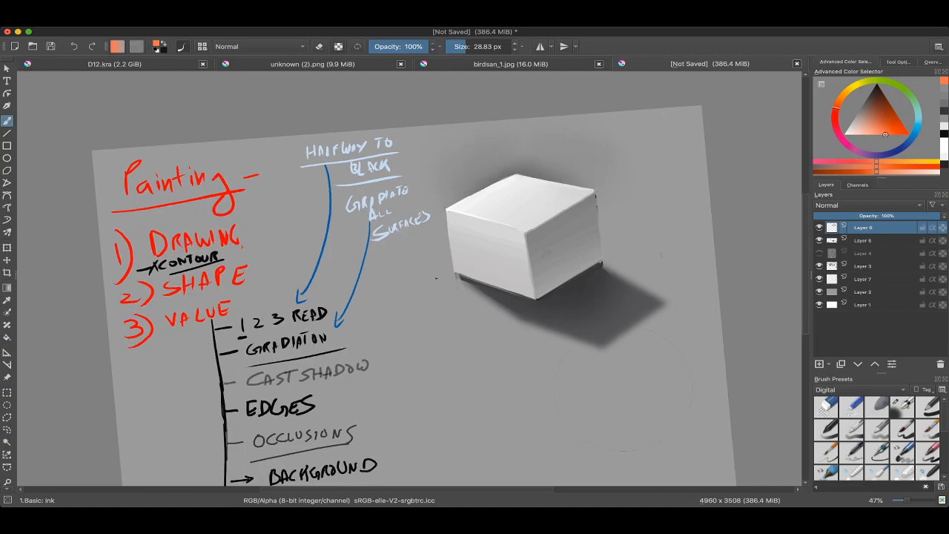
# Step: Glance at birdsan_1.jpg and examine how the creature's leg segments in unknown (2).png separate in value from the background
pyautogui.click(511, 65)
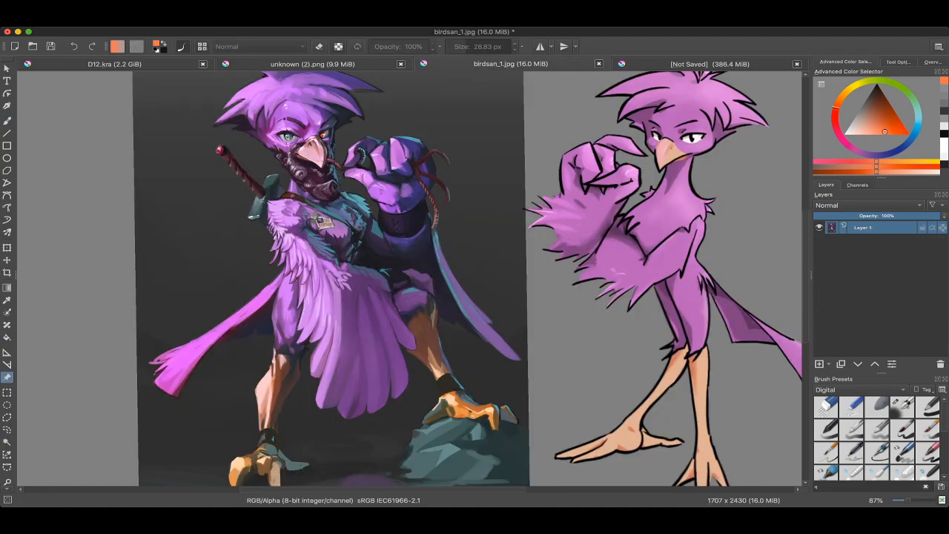
pyautogui.click(312, 64)
pyautogui.scroll(-4, 474, 282)
pyautogui.moveTo(371, 296); pyautogui.dragTo(576, 316)
pyautogui.scroll(4, 406, 207)
pyautogui.moveTo(406, 207); pyautogui.dragTo(327, 243)
pyautogui.scroll(3, 468, 158)
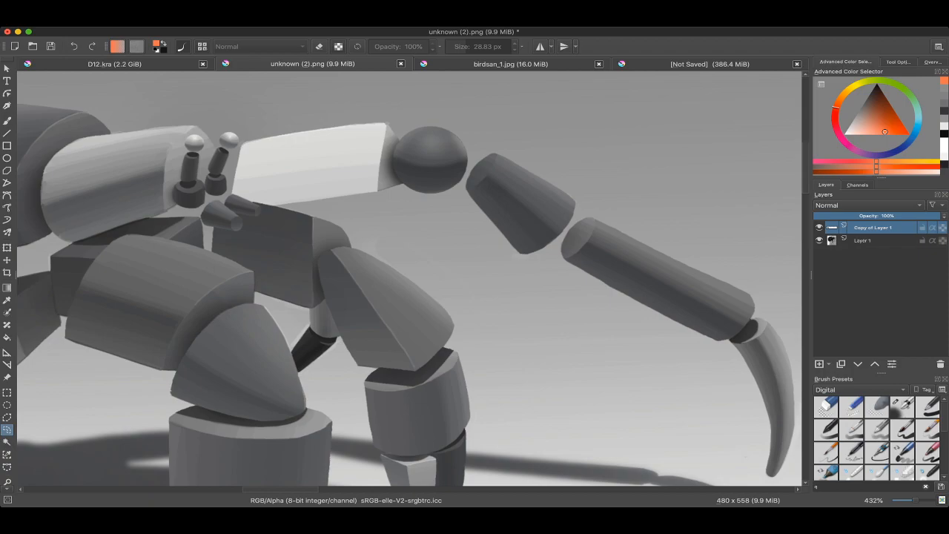
pyautogui.scroll(-2, 523, 244)
pyautogui.moveTo(524, 243); pyautogui.dragTo(530, 209)
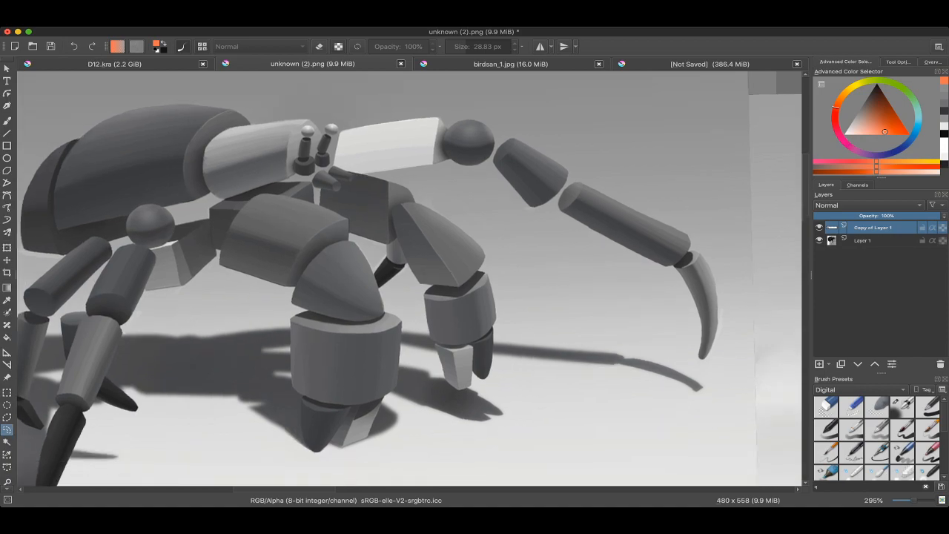
pyautogui.scroll(-1, 531, 201)
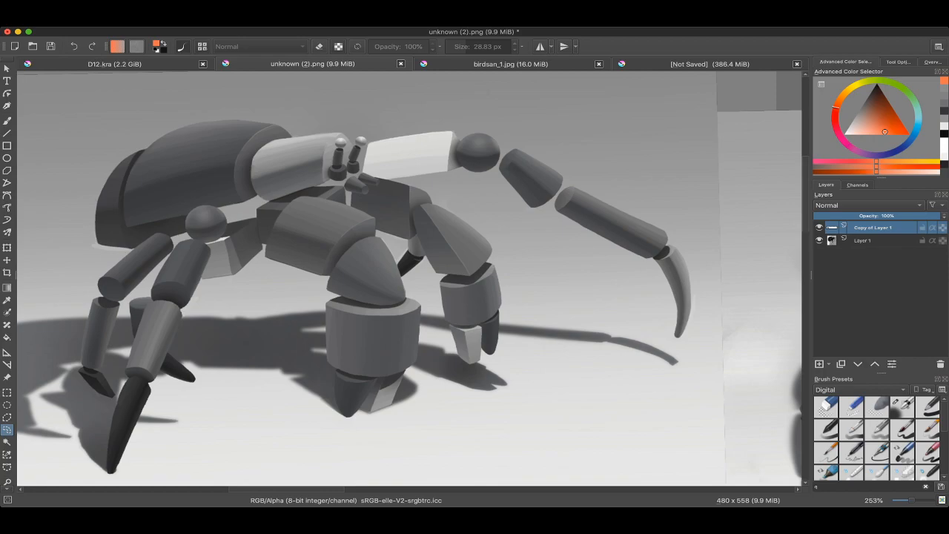
pyautogui.scroll(4, 553, 152)
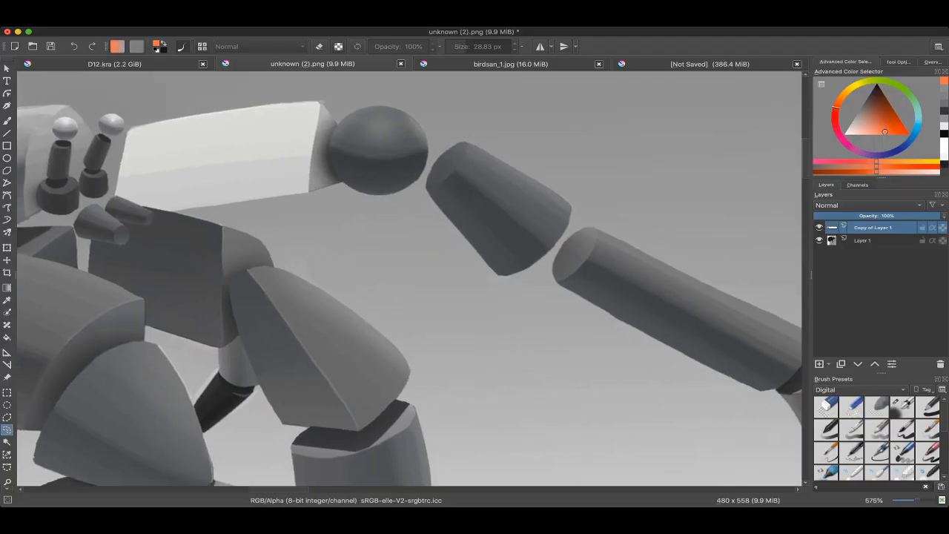
pyautogui.scroll(3, 455, 227)
pyautogui.moveTo(411, 178)
pyautogui.mouseDown()
pyautogui.moveTo(425, 171)
pyautogui.moveTo(415, 175)
pyautogui.mouseUp()
pyautogui.press('super+z')
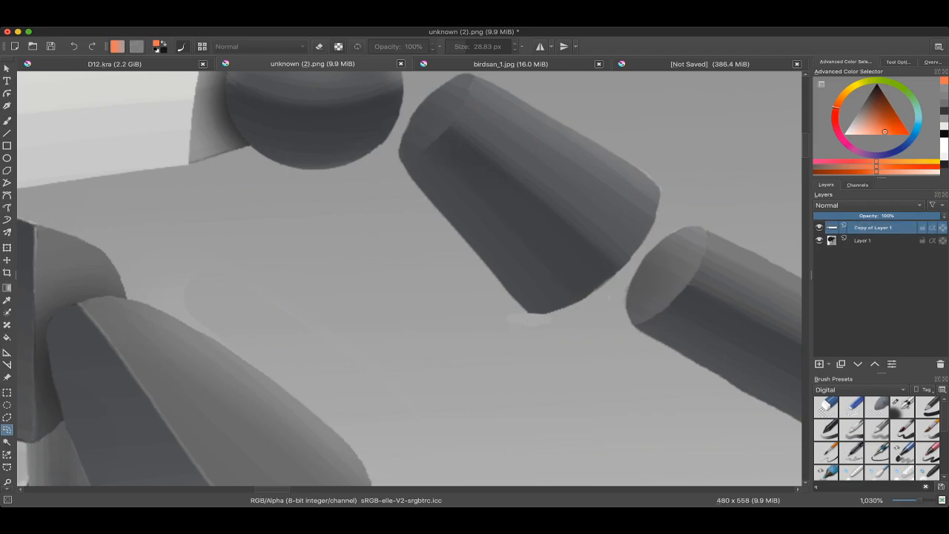
pyautogui.scroll(-7, 410, 279)
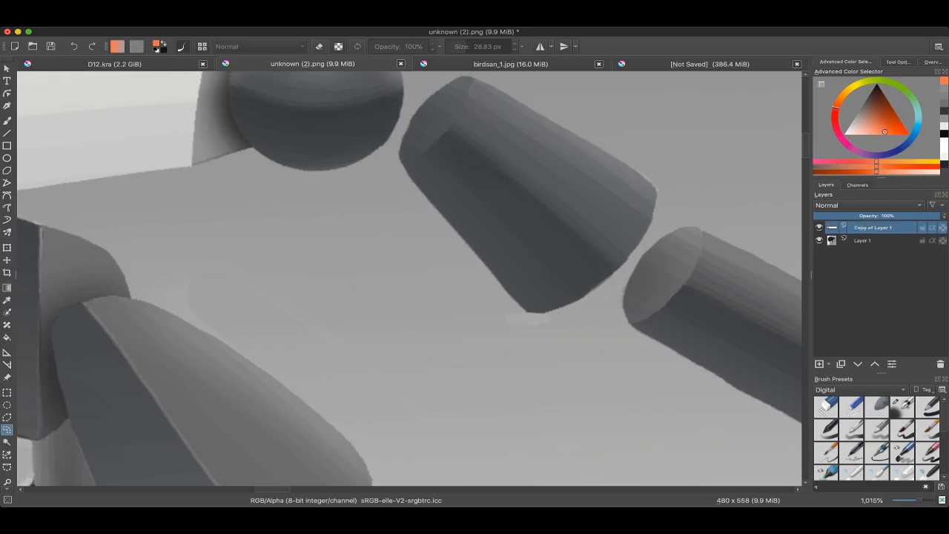
# Step: Switch back to the unsaved document with the shaded box and the handwritten painting notes
pyautogui.click(709, 64)
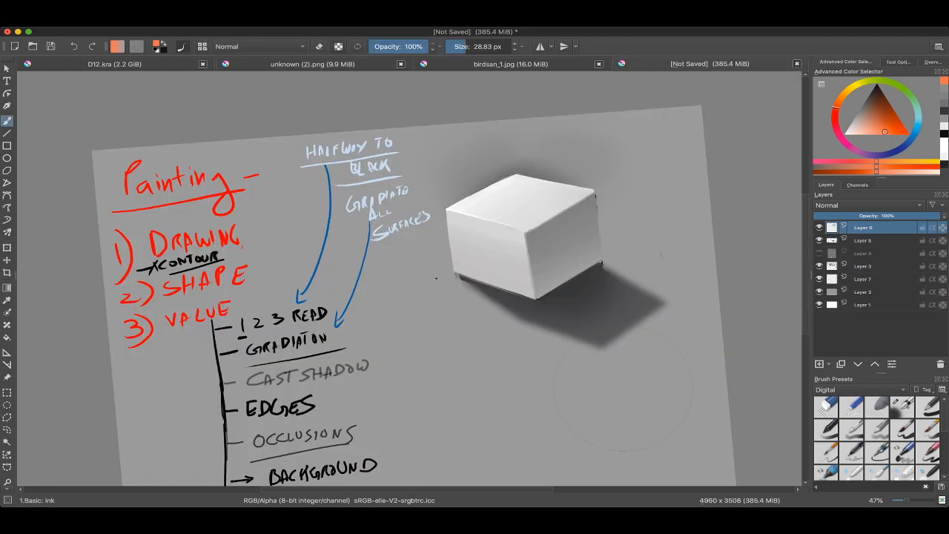
pyautogui.scroll(-2, 410, 279)
pyautogui.scroll(1, 410, 279)
pyautogui.rightClick(356, 227)
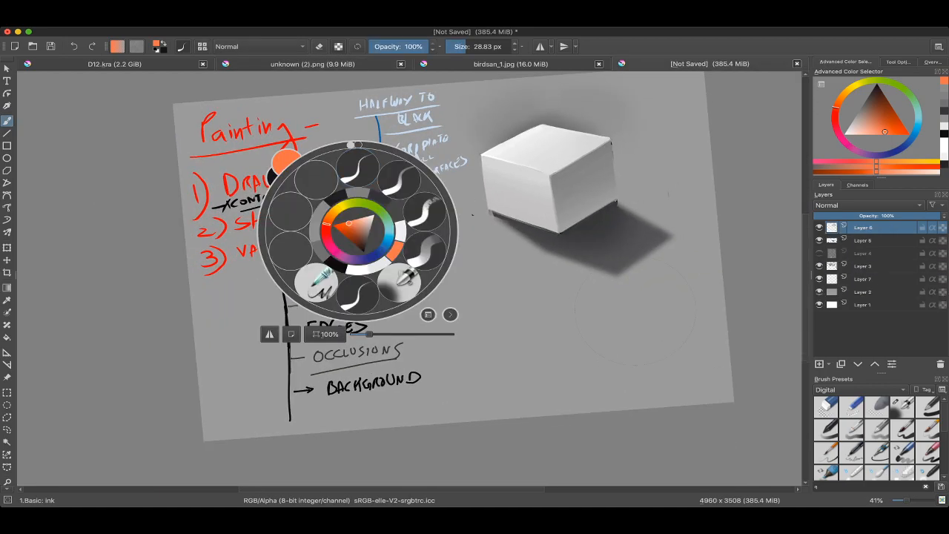
pyautogui.rightClick(356, 228)
pyautogui.press('super+Tab')
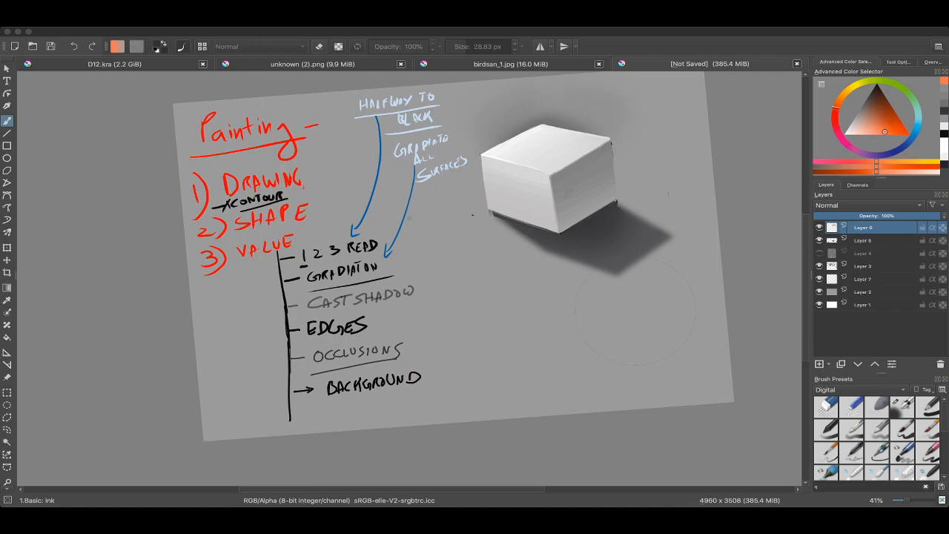
pyautogui.click(409, 218)
# Step: Add a black arrow and the word FLOOR below BACKGROUND in the notes, using the Basic ink brush at 15.89 px
pyautogui.scroll(3, 409, 278)
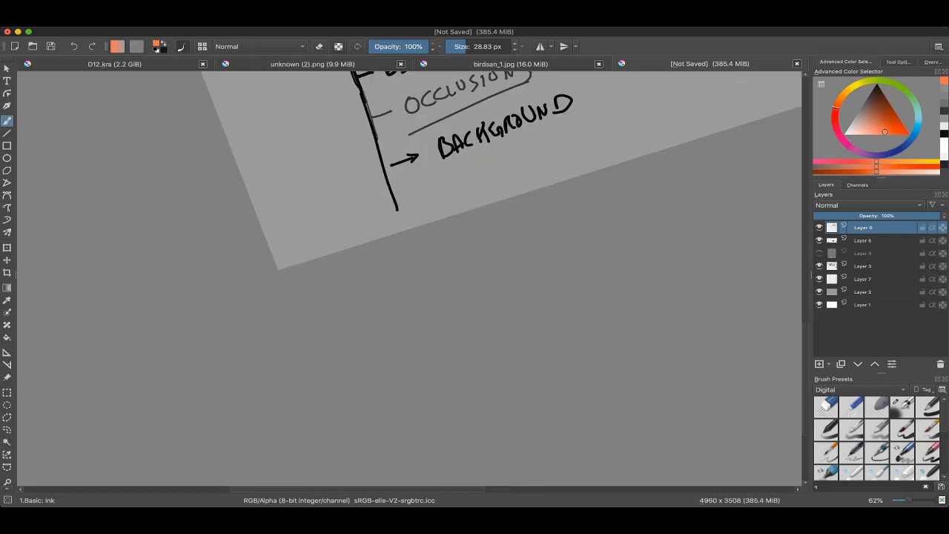
pyautogui.scroll(1, 422, 185)
pyautogui.press('super+z')
pyautogui.keyDown('super'); pyautogui.click(388, 185); pyautogui.keyUp('super')
pyautogui.moveTo(391, 192); pyautogui.dragTo(426, 179)
pyautogui.moveTo(420, 175); pyautogui.dragTo(426, 185)
pyautogui.press('super+z')
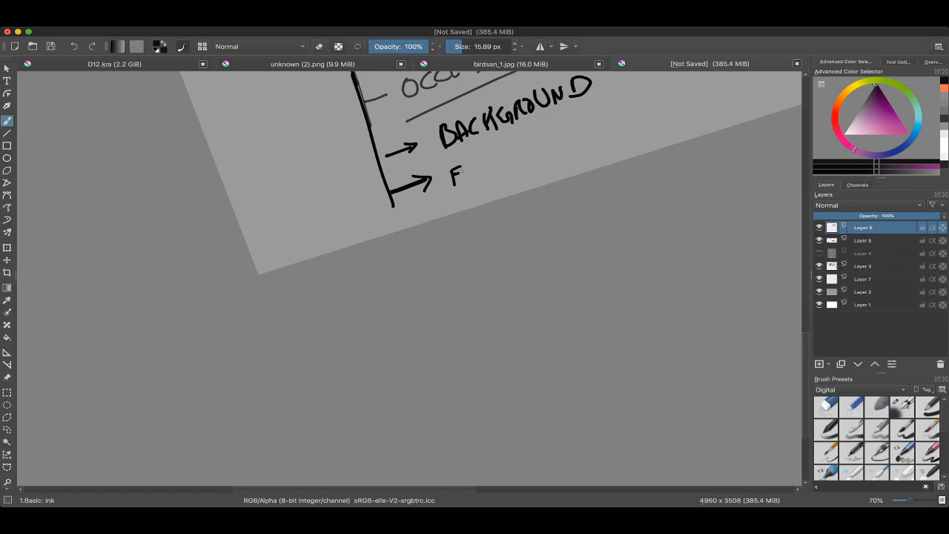
pyautogui.moveTo(497, 158); pyautogui.dragTo(499, 158)
pyautogui.moveTo(507, 147); pyautogui.dragTo(511, 162)
pyautogui.moveTo(507, 146); pyautogui.dragTo(515, 161)
pyautogui.scroll(-6, 519, 163)
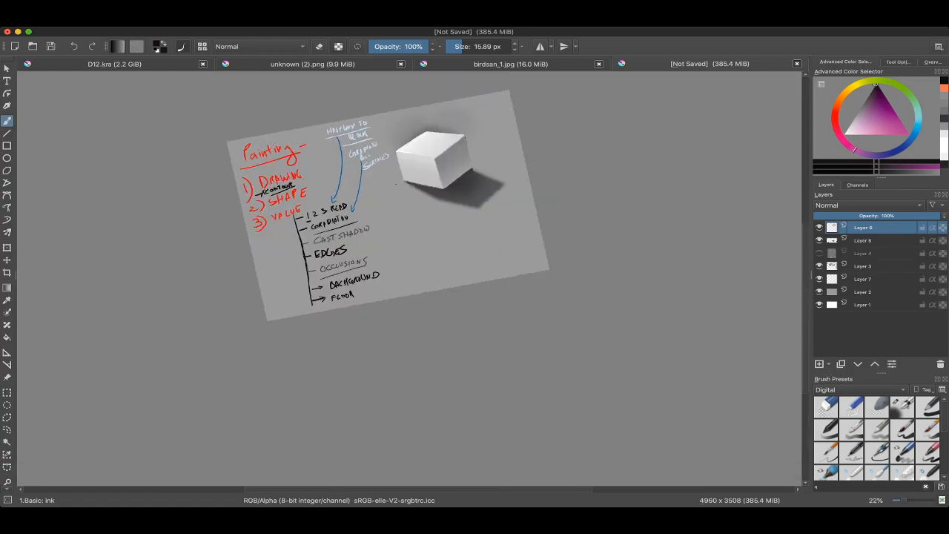
pyautogui.scroll(3, 460, 222)
pyautogui.scroll(4, 493, 82)
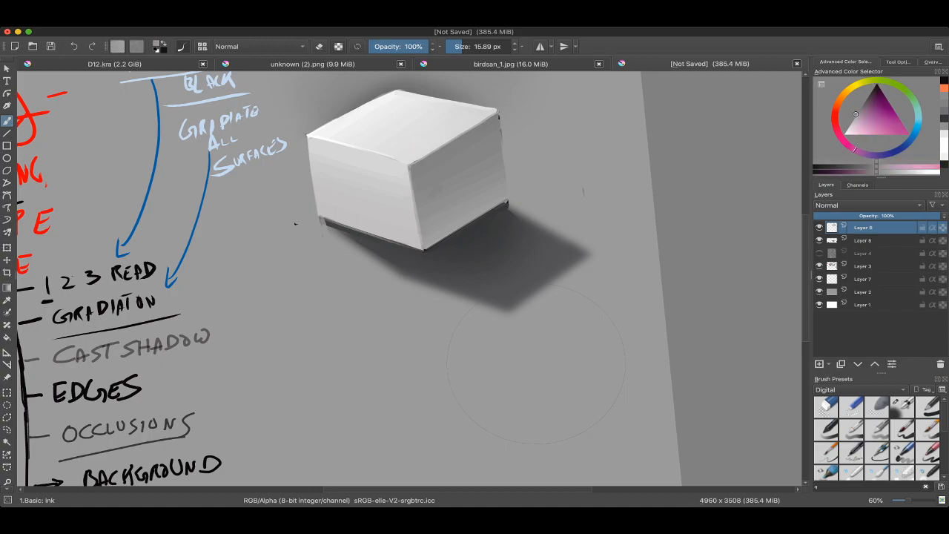
pyautogui.scroll(-2, 698, 282)
pyautogui.scroll(3, 451, 256)
pyautogui.scroll(-2, 490, 178)
pyautogui.moveTo(458, 249)
pyautogui.mouseDown()
pyautogui.moveTo(474, 219)
pyautogui.moveTo(467, 224)
pyautogui.mouseUp()
# Step: Glance at birdsan_1.jpg and examine the floor and cast shadows beneath the simplified block crab in unknown (2).png
pyautogui.click(507, 63)
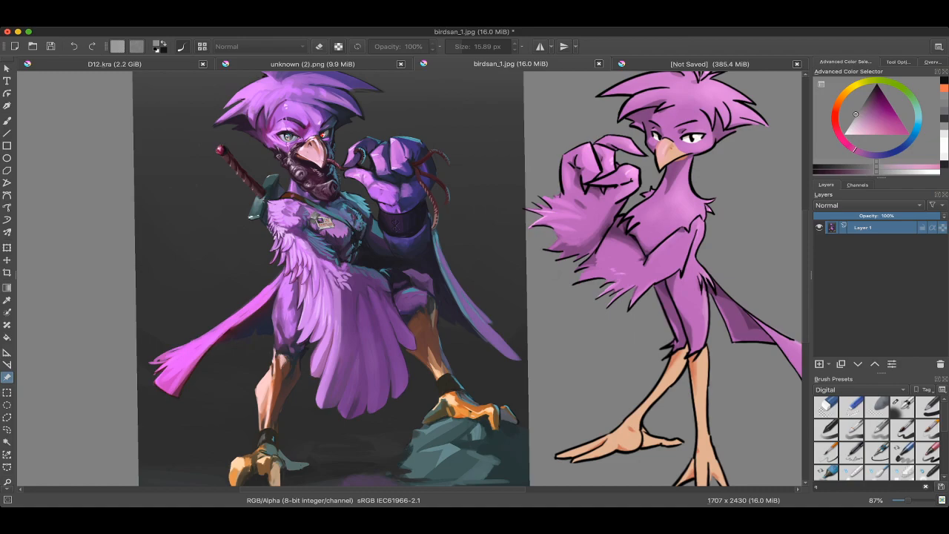
pyautogui.click(312, 64)
pyautogui.scroll(-1, 401, 326)
pyautogui.moveTo(400, 334); pyautogui.dragTo(546, 190)
pyautogui.scroll(5, 431, 182)
pyautogui.scroll(3, 473, 169)
pyautogui.scroll(-1, 479, 187)
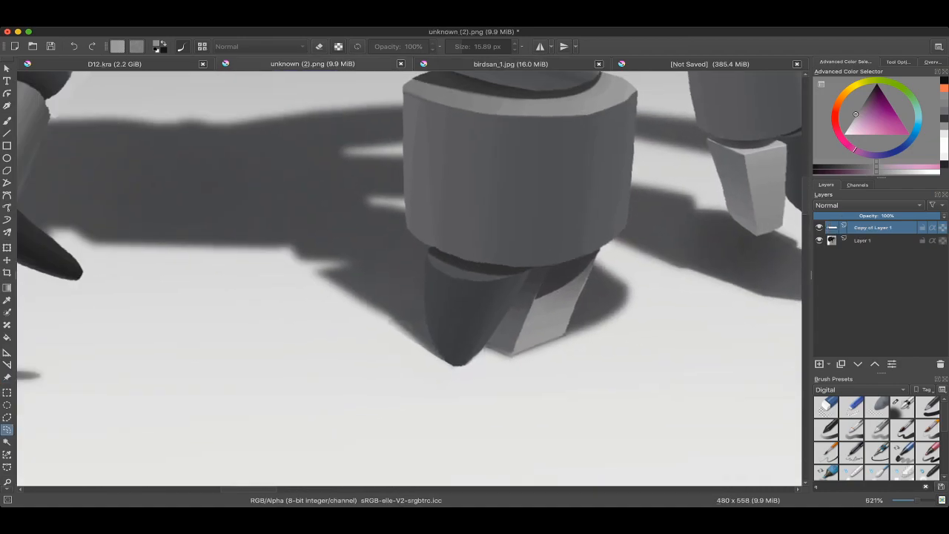
pyautogui.moveTo(442, 281); pyautogui.dragTo(432, 245)
pyautogui.scroll(-3, 431, 246)
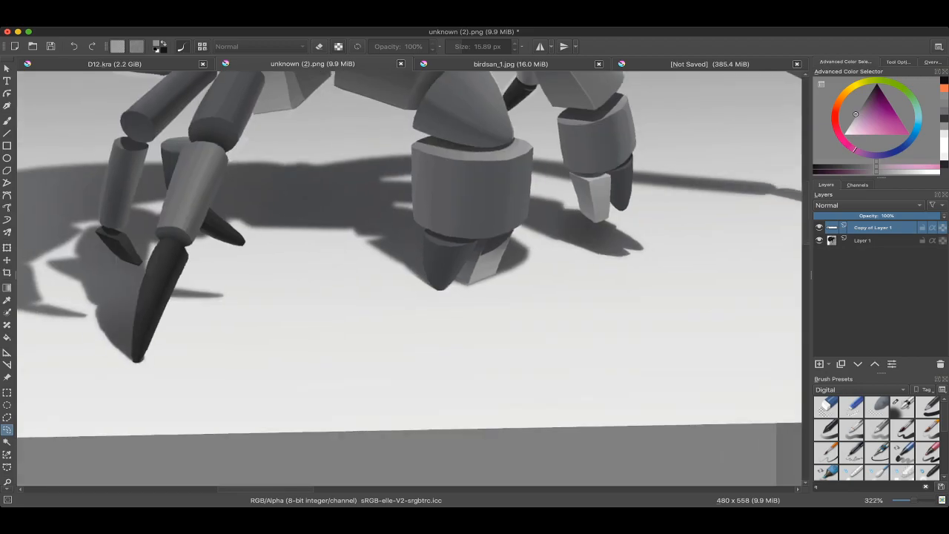
pyautogui.scroll(-3, 408, 278)
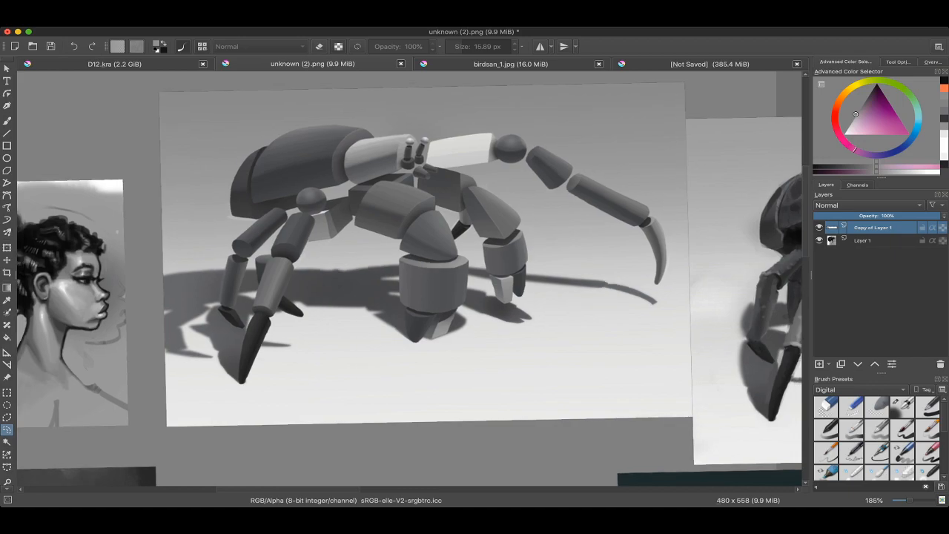
# Step: Examine how the warrior and dragon paintings in unknown (2).png treat their floors and backgrounds
pyautogui.scroll(-3, 424, 360)
pyautogui.moveTo(424, 386); pyautogui.dragTo(413, 85)
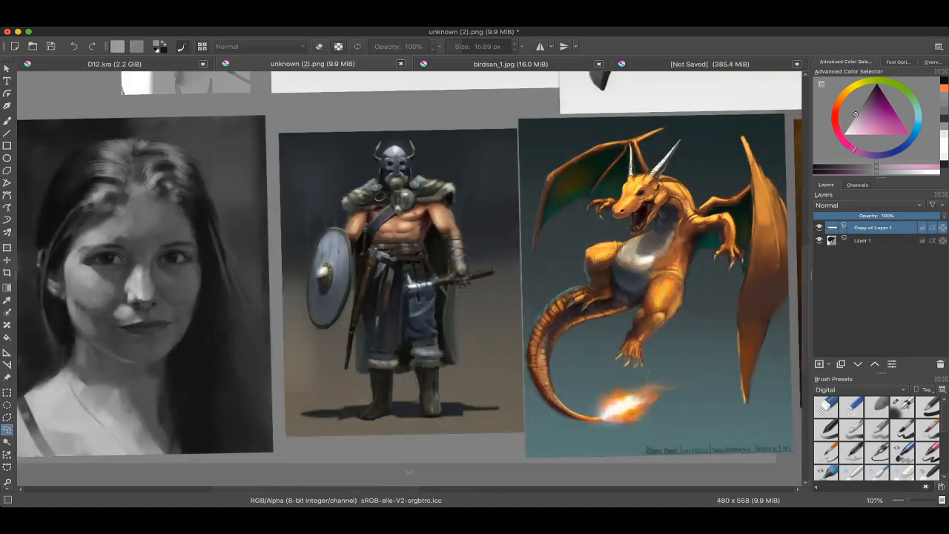
pyautogui.moveTo(408, 245); pyautogui.dragTo(430, 320)
pyautogui.scroll(-3, 412, 296)
pyautogui.scroll(4, 495, 314)
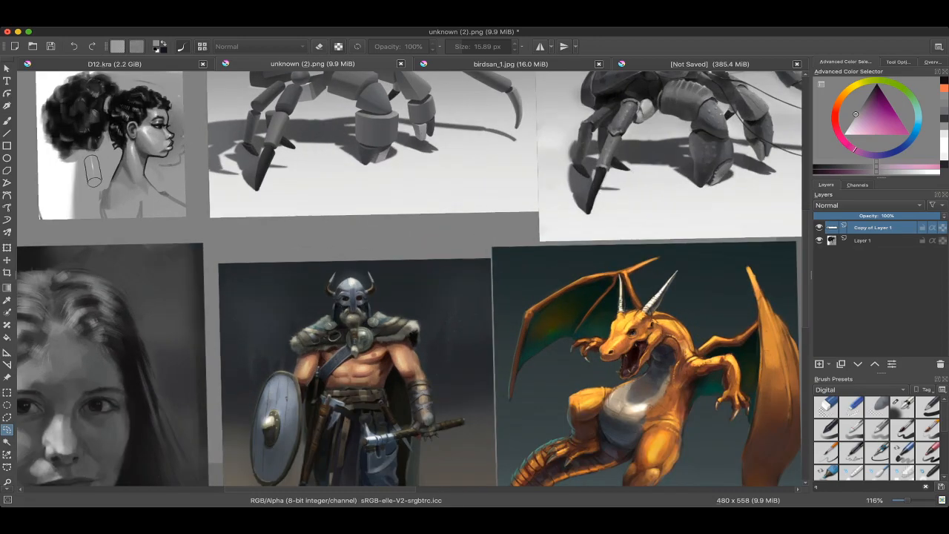
# Step: Examine the floor gradient, cast shadows and background around the detailed crab painting in unknown (2).png
pyautogui.moveTo(564, 185); pyautogui.dragTo(369, 251)
pyautogui.scroll(2, 450, 238)
pyautogui.moveTo(445, 237); pyautogui.dragTo(353, 274)
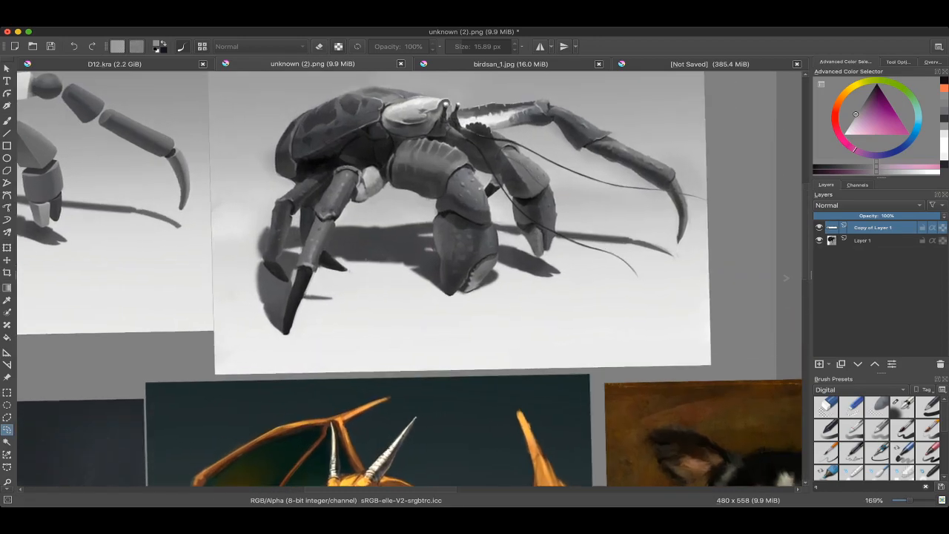
pyautogui.scroll(3, 401, 279)
pyautogui.scroll(-2, 471, 250)
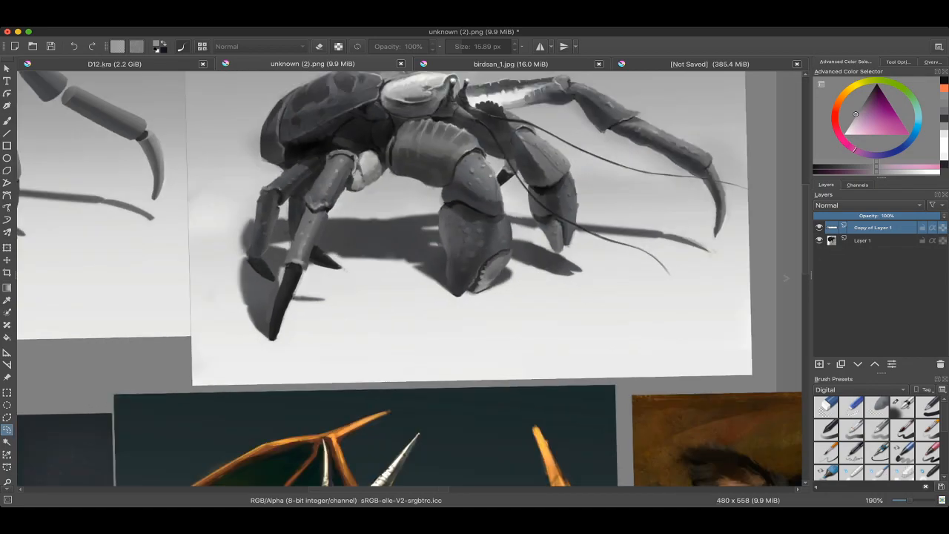
pyautogui.moveTo(473, 120); pyautogui.dragTo(439, 199)
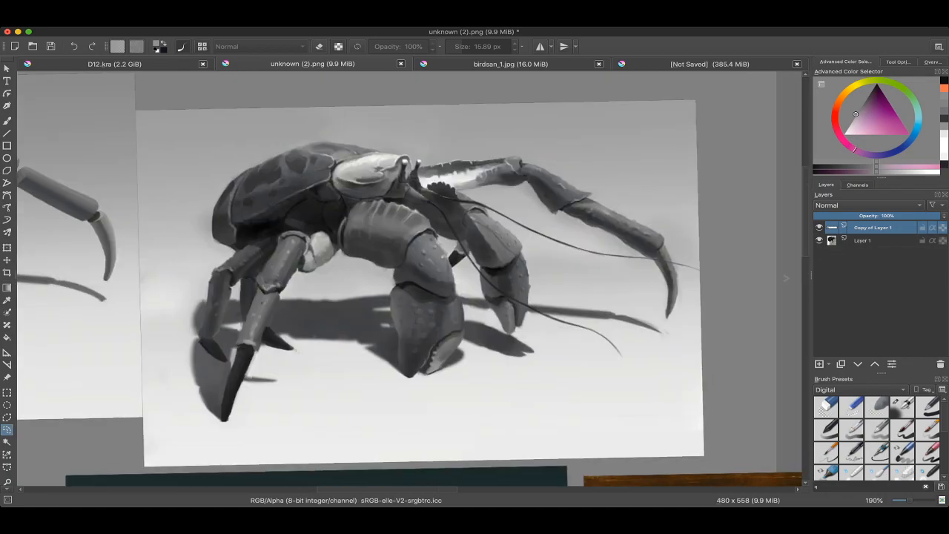
pyautogui.scroll(7, 439, 199)
pyautogui.scroll(-7, 387, 149)
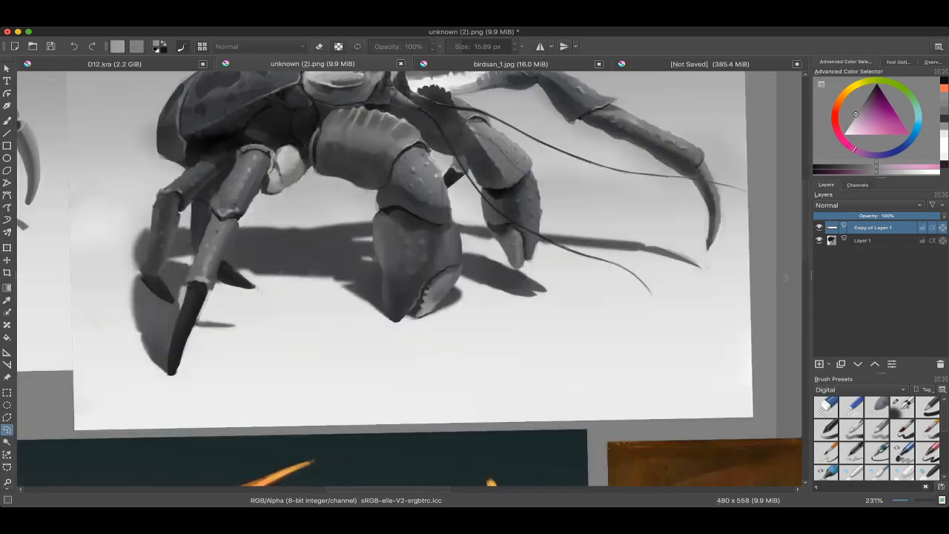
pyautogui.moveTo(400, 223); pyautogui.dragTo(417, 261)
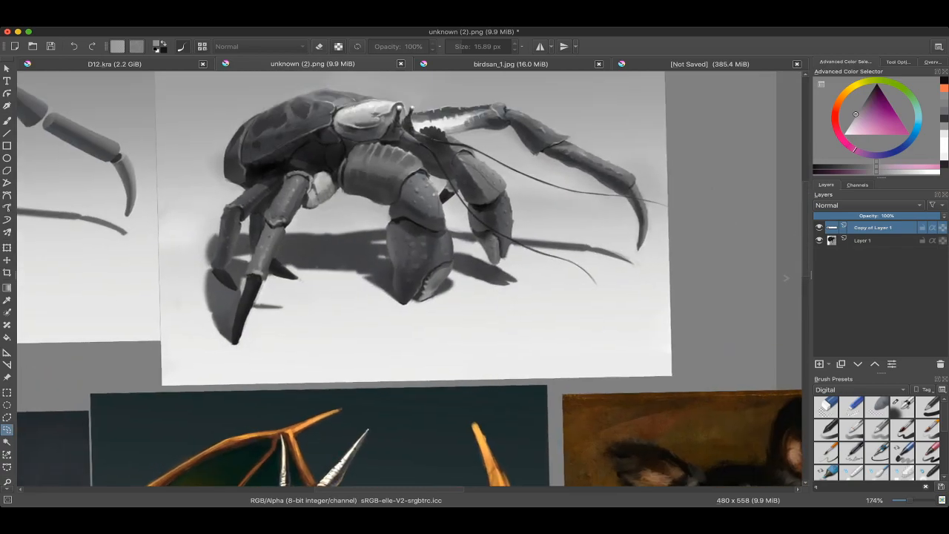
# Step: Switch back to the unsaved box document and bring the box and its notes into view
pyautogui.click(710, 64)
pyautogui.scroll(-4, 535, 185)
pyautogui.moveTo(519, 194); pyautogui.dragTo(534, 209)
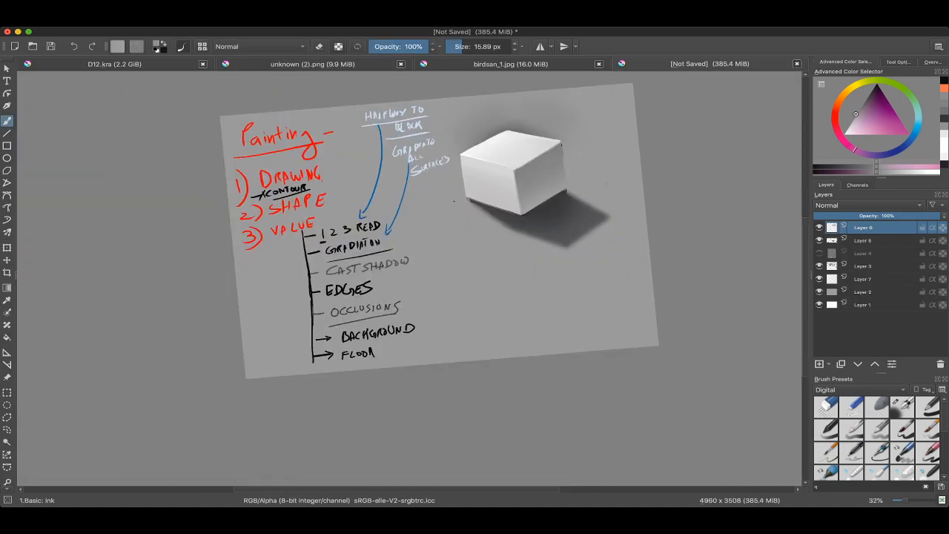
pyautogui.scroll(3, 400, 248)
pyautogui.rightClick(334, 273)
pyautogui.rightClick(334, 272)
pyautogui.moveTo(477, 184)
pyautogui.mouseDown()
pyautogui.moveTo(514, 196)
pyautogui.moveTo(526, 226)
pyautogui.moveTo(559, 255)
pyautogui.moveTo(561, 212)
pyautogui.moveTo(514, 209)
pyautogui.moveTo(626, 299)
pyautogui.mouseUp()
# Step: Review the handwritten painting notes from DRAWING, SHAPE and VALUE through the value list ending in FLOOR
pyautogui.scroll(1, 385, 81)
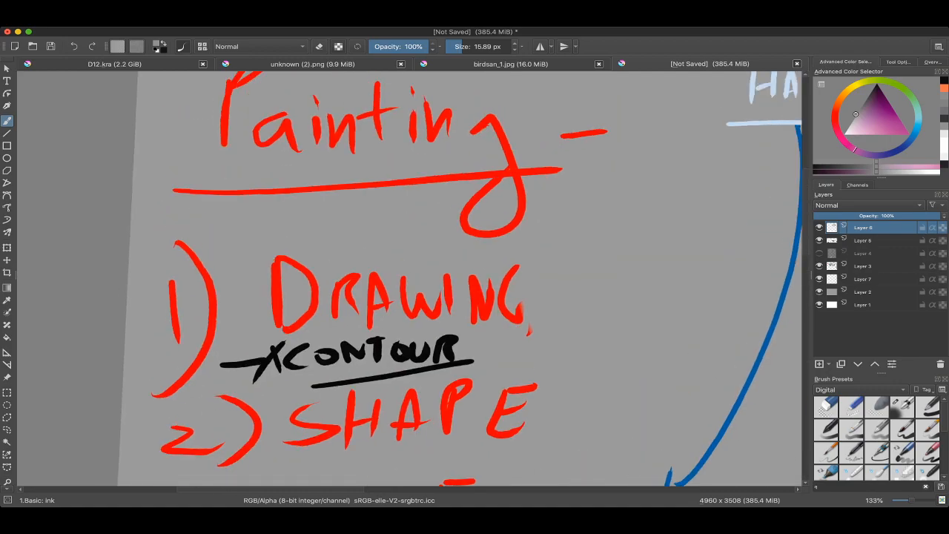
pyautogui.scroll(-2, 393, 80)
pyautogui.scroll(3, 436, 401)
pyautogui.scroll(-3, 449, 243)
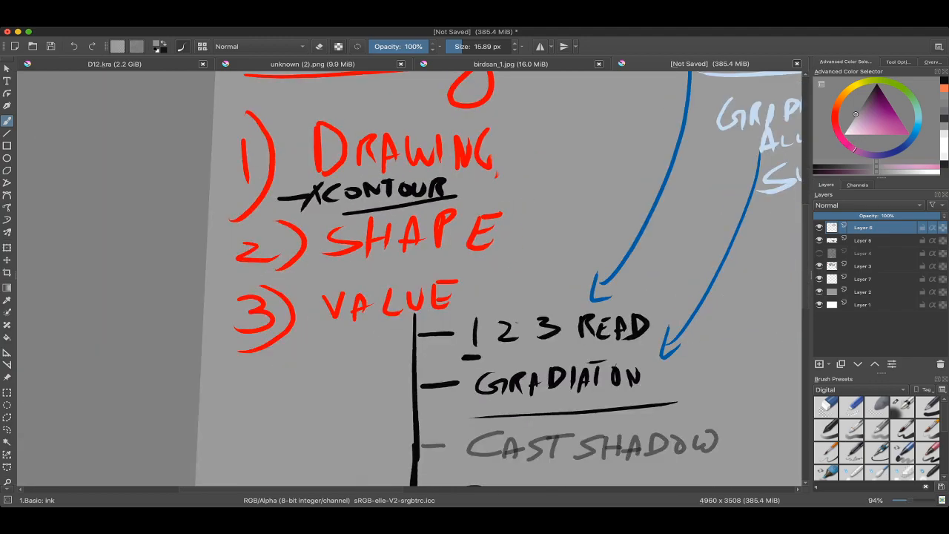
pyautogui.scroll(-2, 449, 245)
pyautogui.scroll(4, 537, 246)
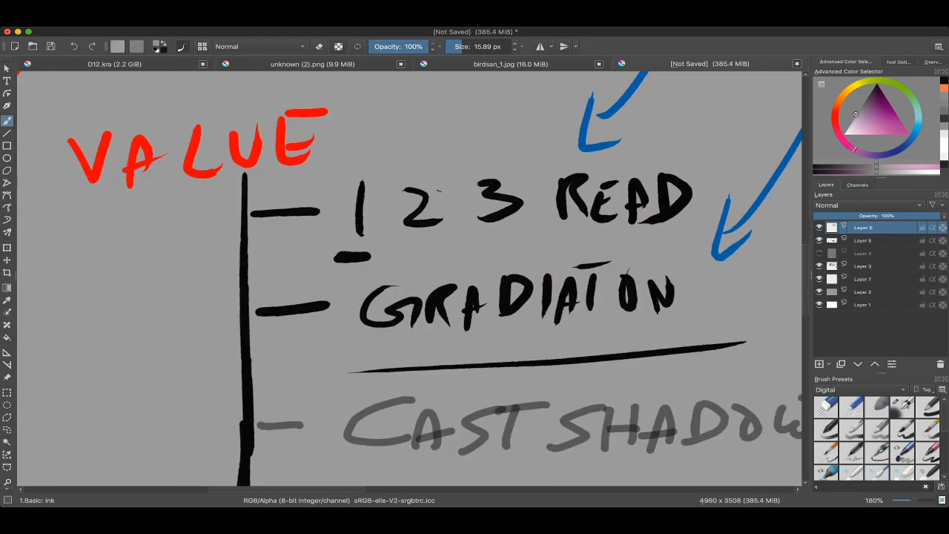
pyautogui.scroll(-4, 782, 93)
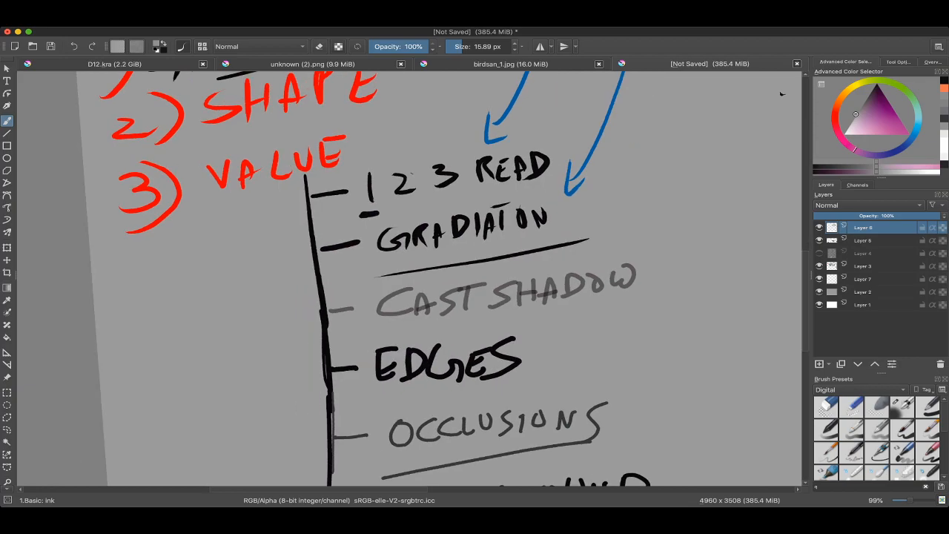
pyautogui.scroll(2, 782, 93)
pyautogui.scroll(3, 487, 226)
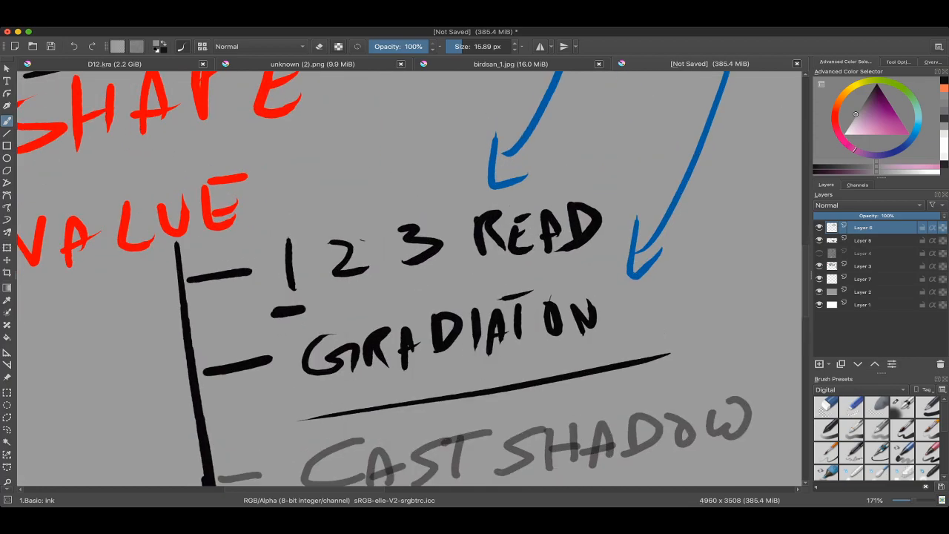
pyautogui.scroll(-6, 652, 161)
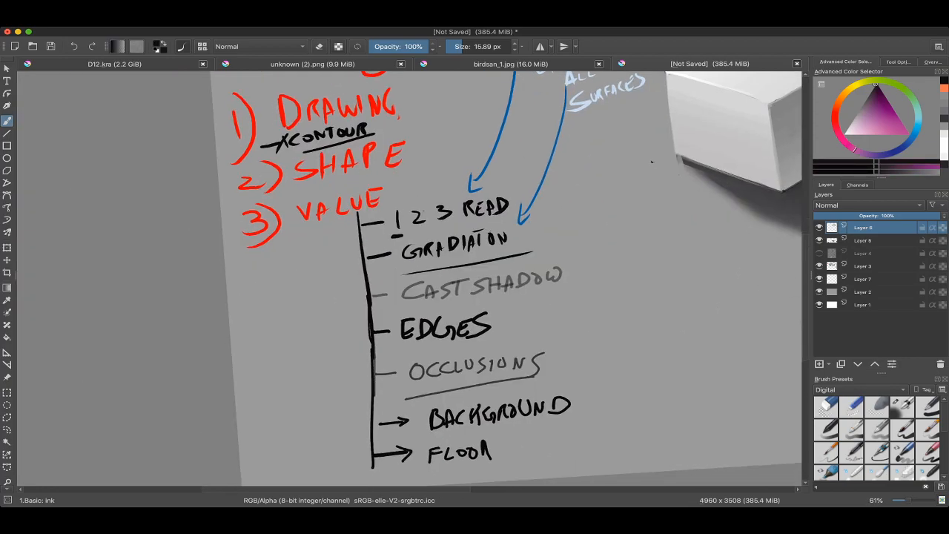
pyautogui.scroll(-1, 652, 161)
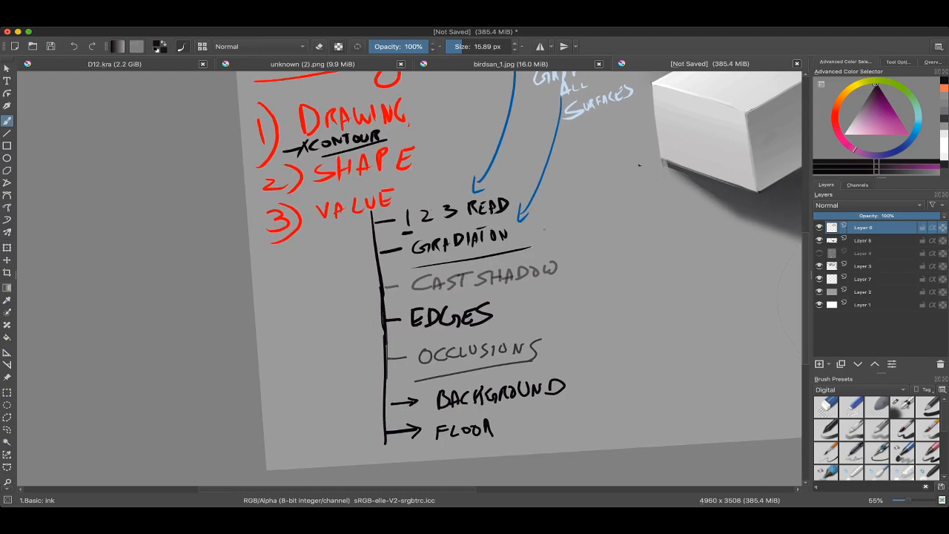
# Step: Draw a pink arrow pointing to the 1 2 3 READ entry in the notes
pyautogui.click(908, 133)
pyautogui.moveTo(420, 204)
pyautogui.mouseDown()
pyautogui.moveTo(424, 222)
pyautogui.moveTo(461, 144)
pyautogui.mouseUp()
pyautogui.moveTo(667, 171)
pyautogui.mouseDown()
pyautogui.moveTo(643, 202)
pyautogui.moveTo(570, 160)
pyautogui.moveTo(520, 228)
pyautogui.mouseUp()
pyautogui.moveTo(591, 97); pyautogui.dragTo(612, 95)
pyautogui.moveTo(578, 237); pyautogui.dragTo(556, 165)
pyautogui.hotkey('ctrl', 'z')
# Step: Underline CAST SHADOW in pink and draw a pink and a blue arrow beside it at 14.57 px
pyautogui.moveTo(264, 293)
pyautogui.mouseDown()
pyautogui.moveTo(404, 279)
pyautogui.moveTo(390, 282)
pyautogui.moveTo(448, 268)
pyautogui.mouseUp()
pyautogui.hotkey('ctrl', 'z')
pyautogui.moveTo(448, 258)
pyautogui.mouseDown()
pyautogui.moveTo(445, 276)
pyautogui.moveTo(433, 272)
pyautogui.mouseUp()
pyautogui.hotkey('ctrl', 'z')
pyautogui.hotkey('ctrl', 'z')
pyautogui.keyDown('ctrl'); pyautogui.click(362, 200); pyautogui.keyUp('ctrl')
pyautogui.scroll(-2, 438, 264)
pyautogui.scroll(2, 438, 264)
pyautogui.hotkey('ctrl', 'z')
pyautogui.scroll(-1, 438, 266)
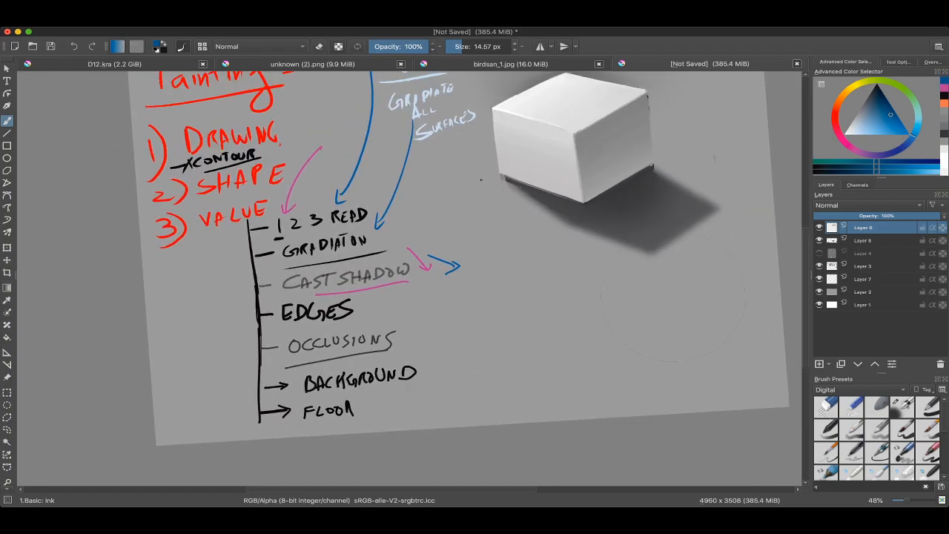
# Step: Sample black from the lettering, then circle the 1 2 3 READ arrow, the CAST SHADOW arrows and the box, and mark BACKGROUND with an arrow
pyautogui.moveTo(434, 371)
pyautogui.mouseDown()
pyautogui.moveTo(412, 296)
pyautogui.moveTo(419, 276)
pyautogui.mouseUp()
pyautogui.keyDown('ctrl'); pyautogui.click(413, 278); pyautogui.keyUp('ctrl')
pyautogui.scroll(1, 415, 270)
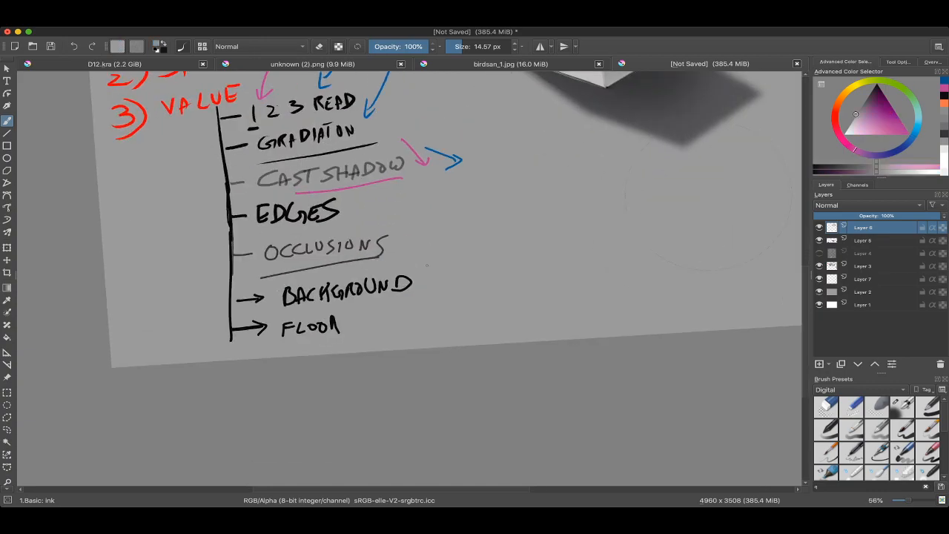
pyautogui.keyDown('ctrl'); pyautogui.click(409, 279); pyautogui.keyUp('ctrl')
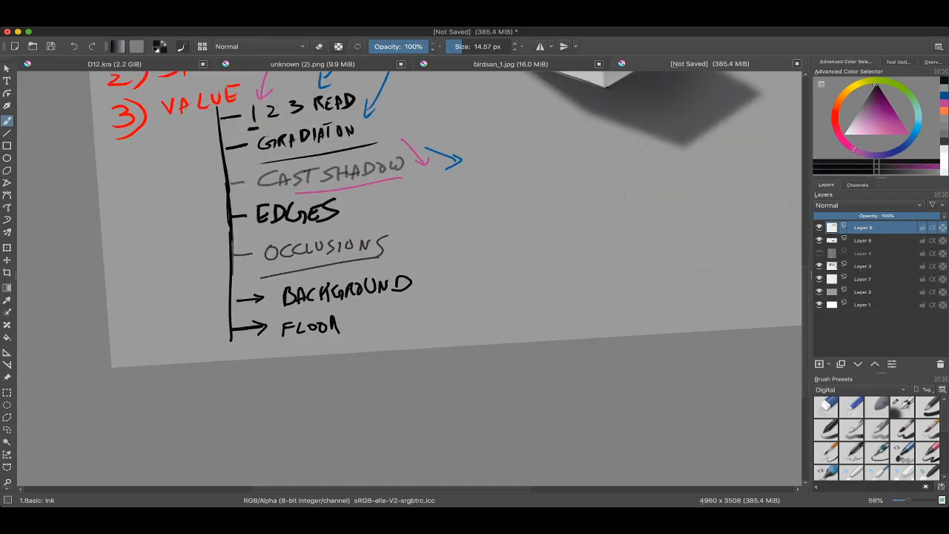
pyautogui.scroll(-3, 416, 278)
pyautogui.moveTo(334, 176); pyautogui.dragTo(331, 179)
pyautogui.moveTo(412, 234)
pyautogui.mouseDown()
pyautogui.moveTo(463, 251)
pyautogui.moveTo(414, 229)
pyautogui.mouseUp()
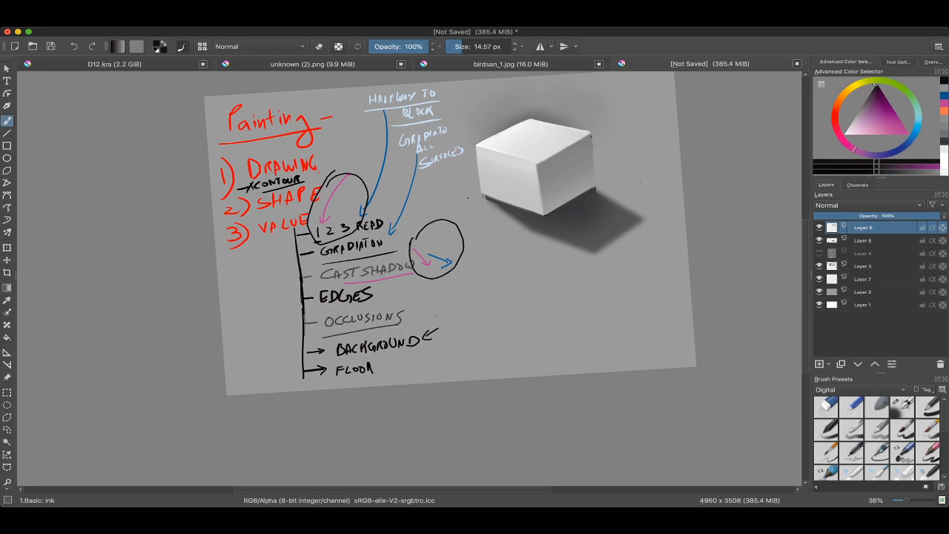
pyautogui.moveTo(543, 93)
pyautogui.mouseDown()
pyautogui.moveTo(574, 281)
pyautogui.moveTo(467, 122)
pyautogui.mouseUp()
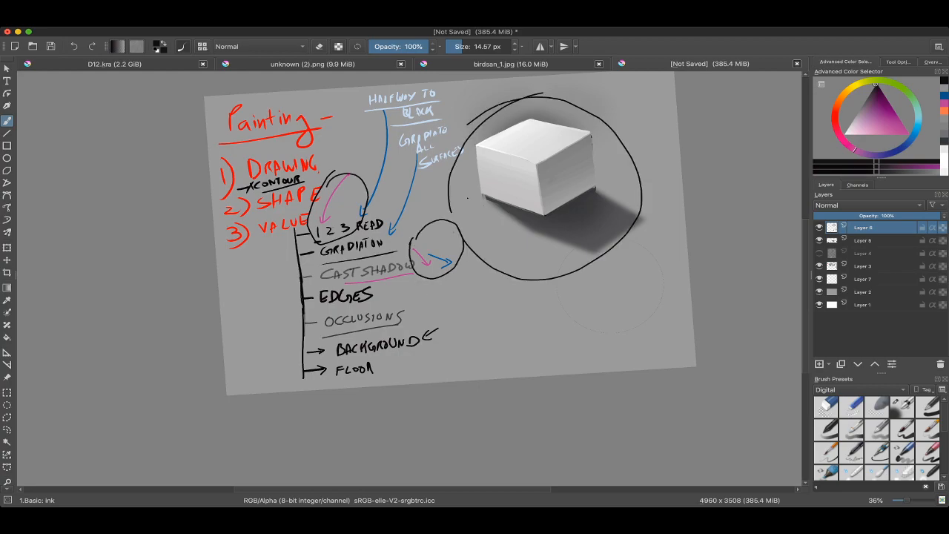
# Step: Undo the black circles and the BACKGROUND arrow, back through the head of the blue arrow
pyautogui.hotkey('ctrl', 'z')
pyautogui.hotkey('ctrl', 'z')
pyautogui.hotkey('ctrl', 'z')
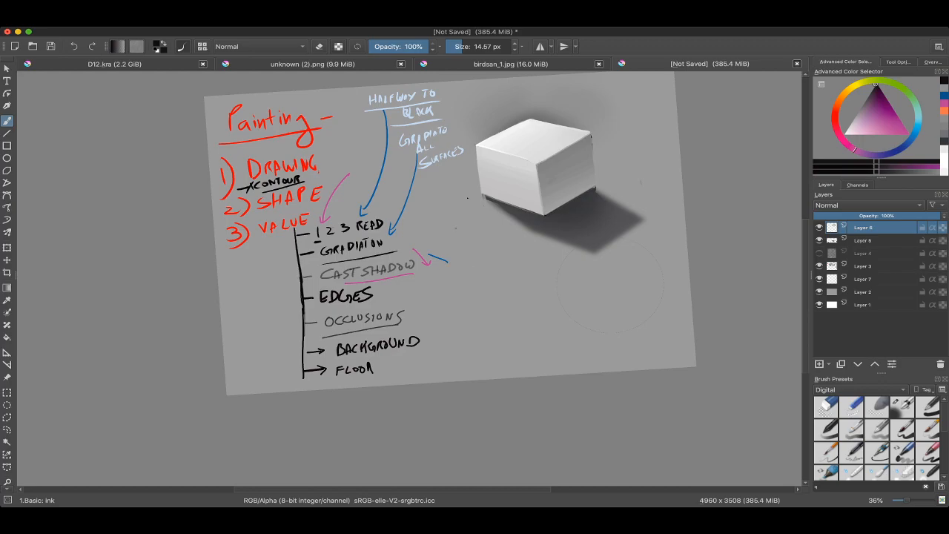
pyautogui.press('super+Tab')
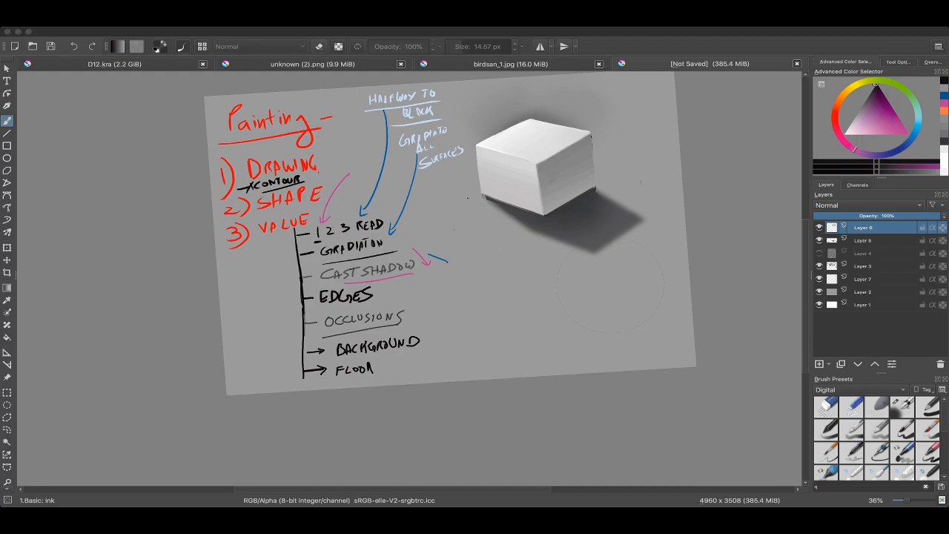
pyautogui.press('super+Tab')
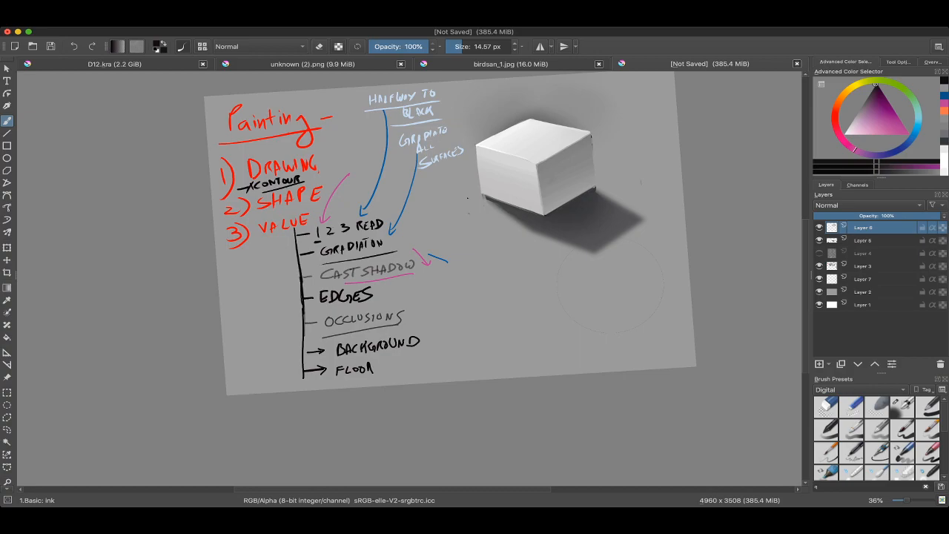
pyautogui.scroll(1, 544, 148)
pyautogui.scroll(-2, 435, 219)
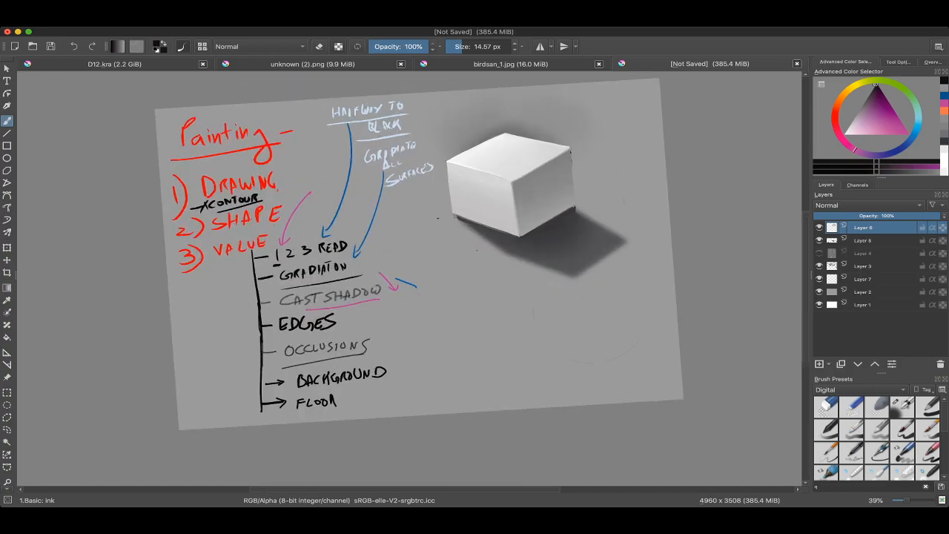
pyautogui.press('super+Tab')
pyautogui.click(477, 247)
pyautogui.scroll(1, 437, 245)
pyautogui.scroll(-2, 475, 252)
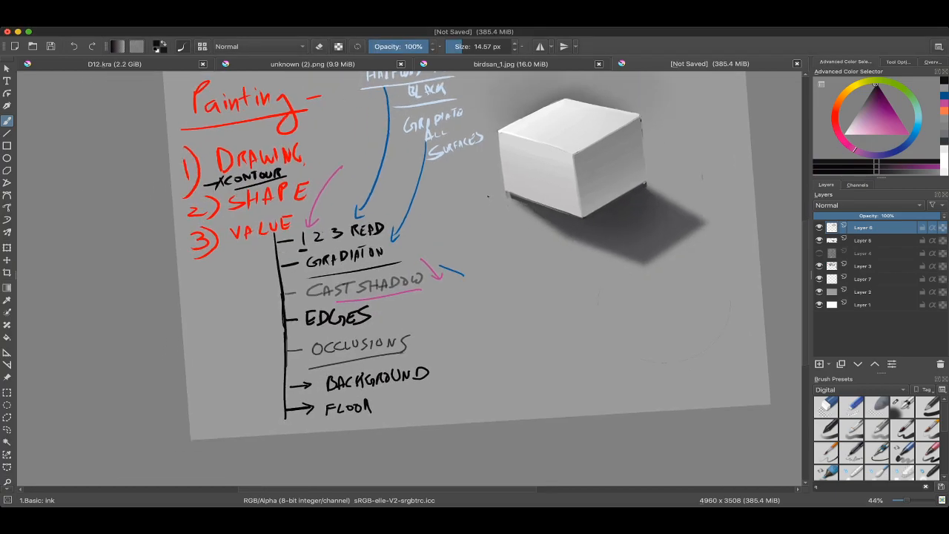
pyautogui.scroll(1, 423, 261)
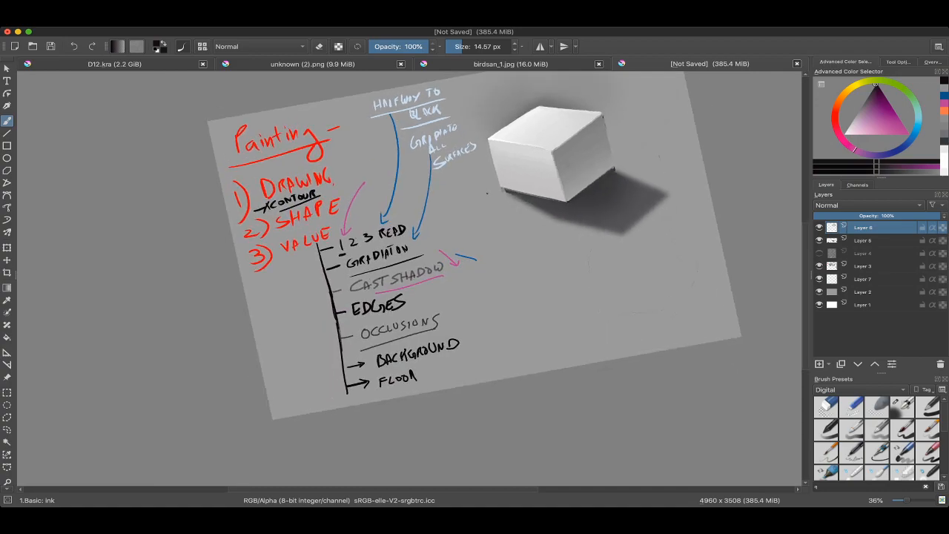
pyautogui.scroll(2, 475, 252)
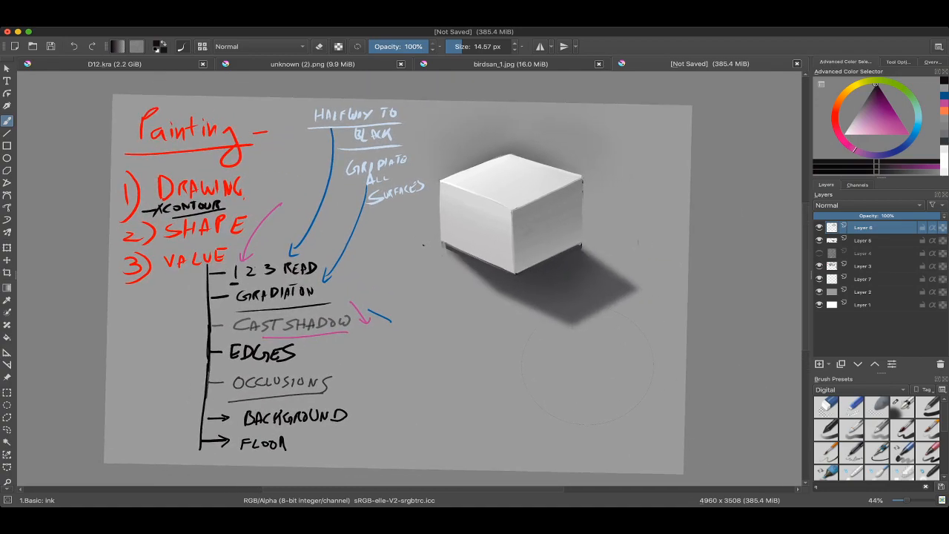
# Step: Retouch the box's upper left corner in white with the brush at 11.41 px, undoing the misplaced dabs
pyautogui.scroll(3, 461, 225)
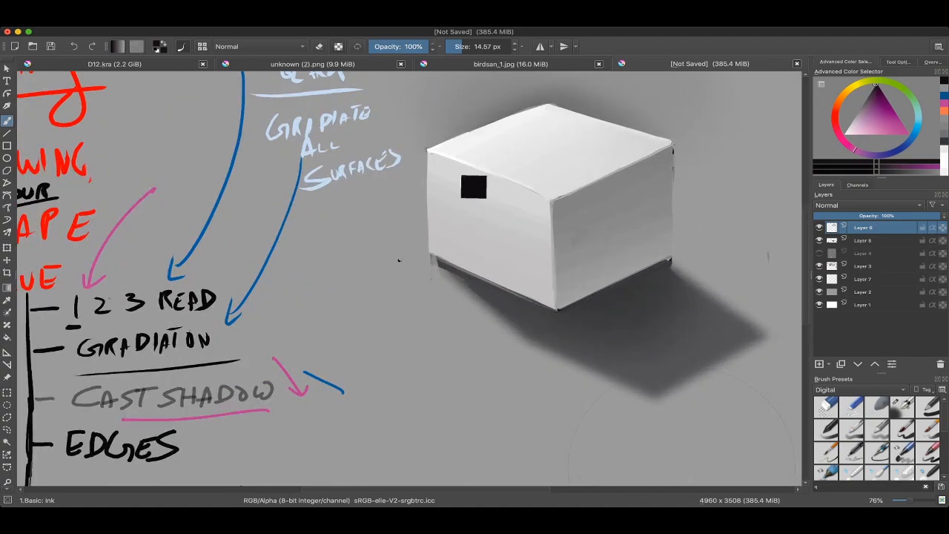
pyautogui.keyDown('super'); pyautogui.click(429, 151); pyautogui.keyUp('super')
pyautogui.press('super+z')
pyautogui.moveTo(429, 150)
pyautogui.mouseDown()
pyautogui.moveTo(428, 193)
pyautogui.moveTo(428, 159)
pyautogui.mouseUp()
pyautogui.press('super+z')
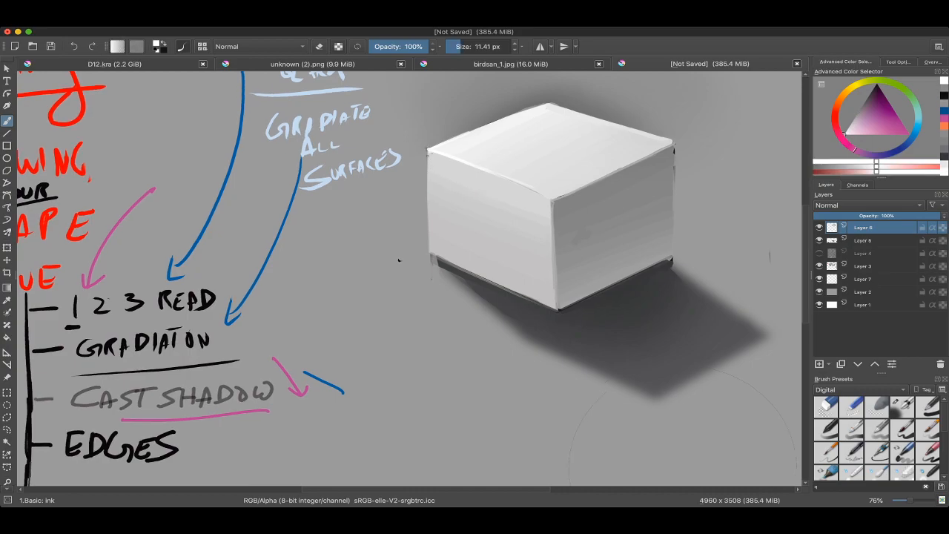
pyautogui.scroll(-4, 490, 193)
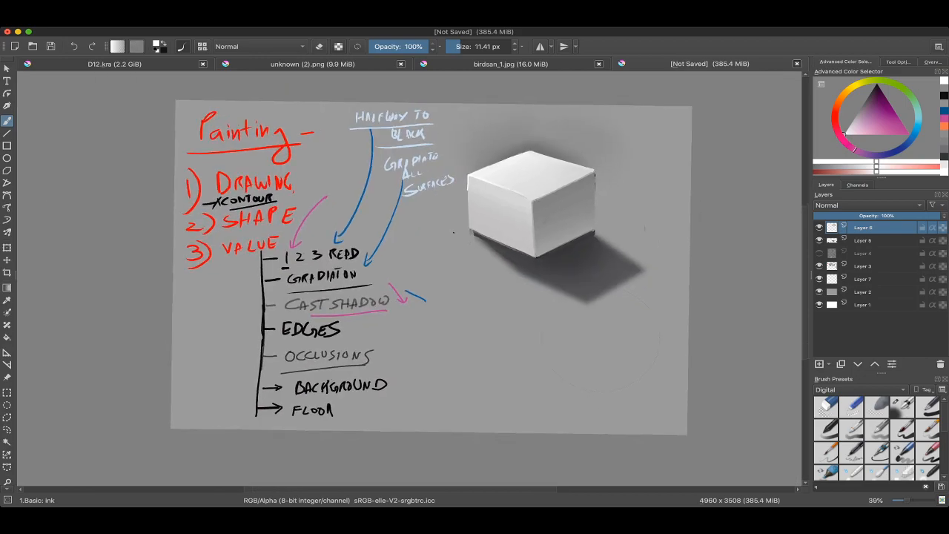
pyautogui.scroll(3, 462, 215)
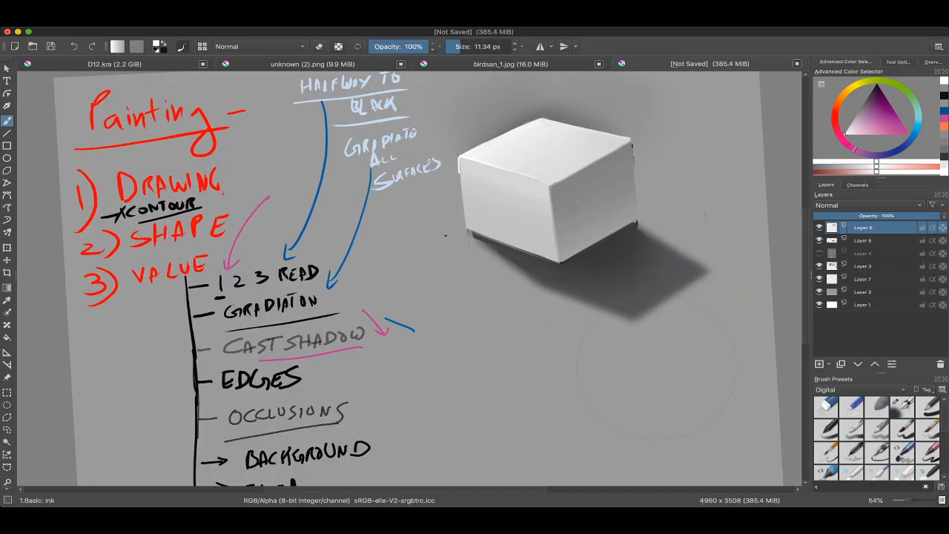
pyautogui.scroll(-3, 445, 236)
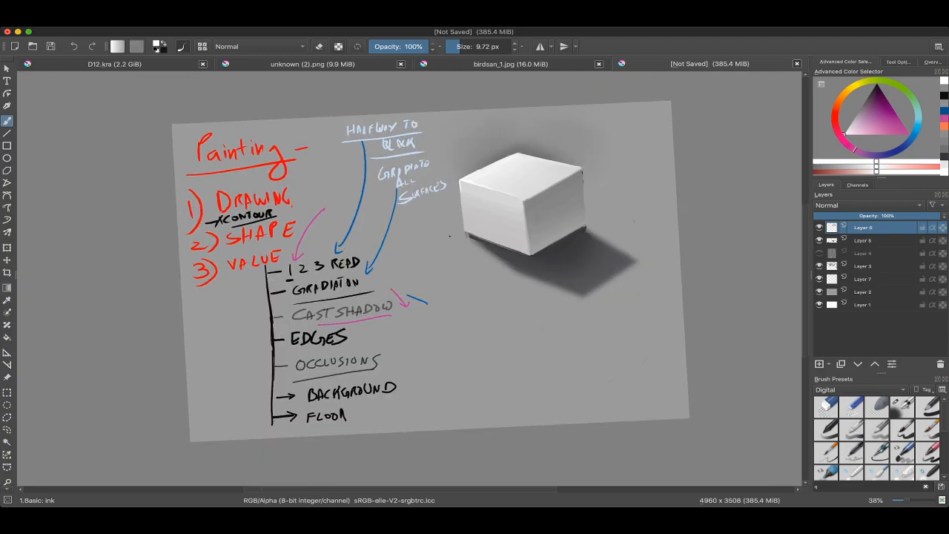
pyautogui.scroll(5, 447, 234)
pyautogui.scroll(-5, 449, 233)
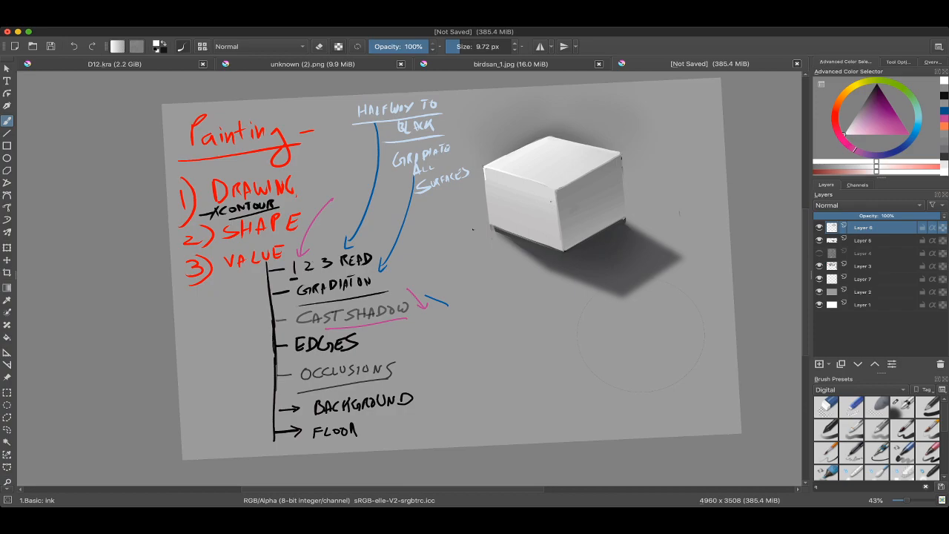
# Step: Sample dark grey from the cast shadow and handwrite 2X A3 PAGE below the box
pyautogui.moveTo(597, 244); pyautogui.dragTo(517, 116)
pyautogui.keyDown('ctrl'); pyautogui.click(540, 133); pyautogui.keyUp('ctrl')
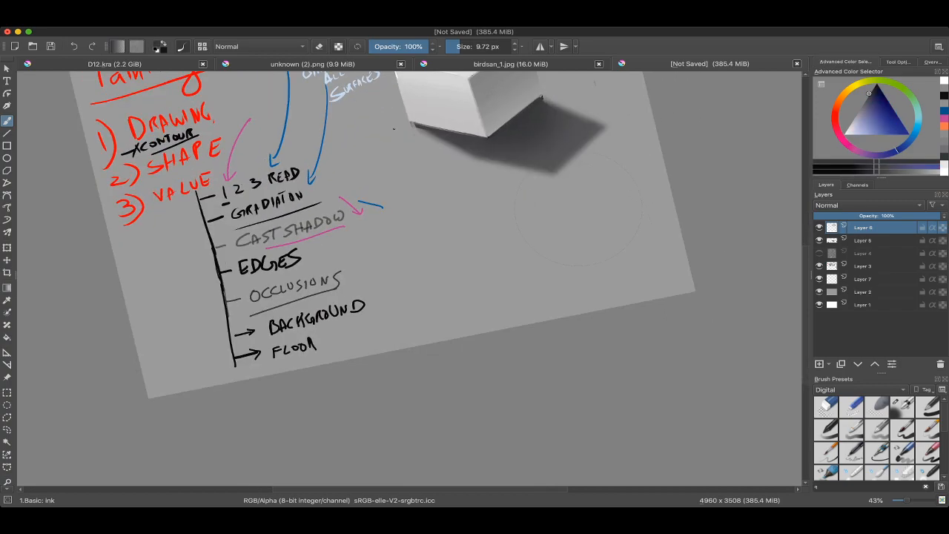
pyautogui.scroll(3, 578, 211)
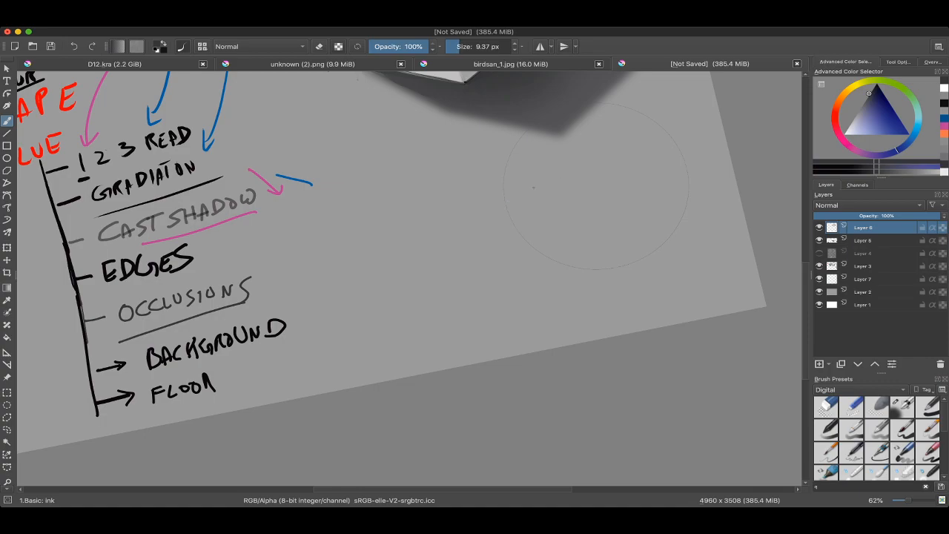
pyautogui.moveTo(533, 188); pyautogui.dragTo(495, 199)
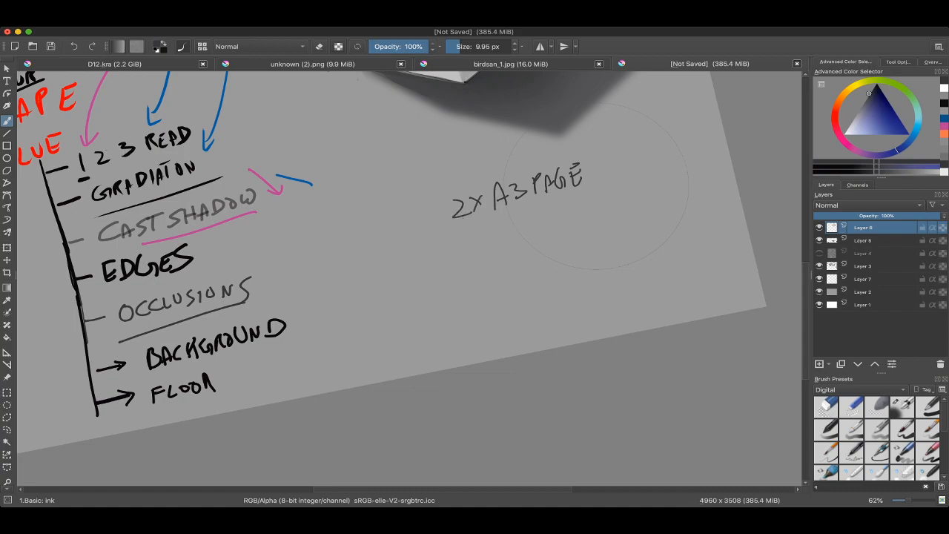
# Step: Underline 2X A3 PAGE and handwrite an underlined 8 CUBE beneath it with the brush at 17.51 px
pyautogui.moveTo(447, 225); pyautogui.dragTo(605, 175)
pyautogui.moveTo(604, 176); pyautogui.dragTo(583, 135)
pyautogui.press('super+z')
pyautogui.moveTo(437, 198); pyautogui.dragTo(482, 194)
pyautogui.moveTo(431, 200)
pyautogui.mouseDown()
pyautogui.moveTo(572, 149)
pyautogui.moveTo(575, 136)
pyautogui.mouseUp()
pyautogui.moveTo(468, 201)
pyautogui.mouseDown()
pyautogui.moveTo(489, 214)
pyautogui.moveTo(518, 214)
pyautogui.moveTo(533, 185)
pyautogui.moveTo(548, 189)
pyautogui.moveTo(566, 167)
pyautogui.mouseUp()
pyautogui.moveTo(439, 241); pyautogui.dragTo(584, 189)
pyautogui.scroll(-3, 475, 252)
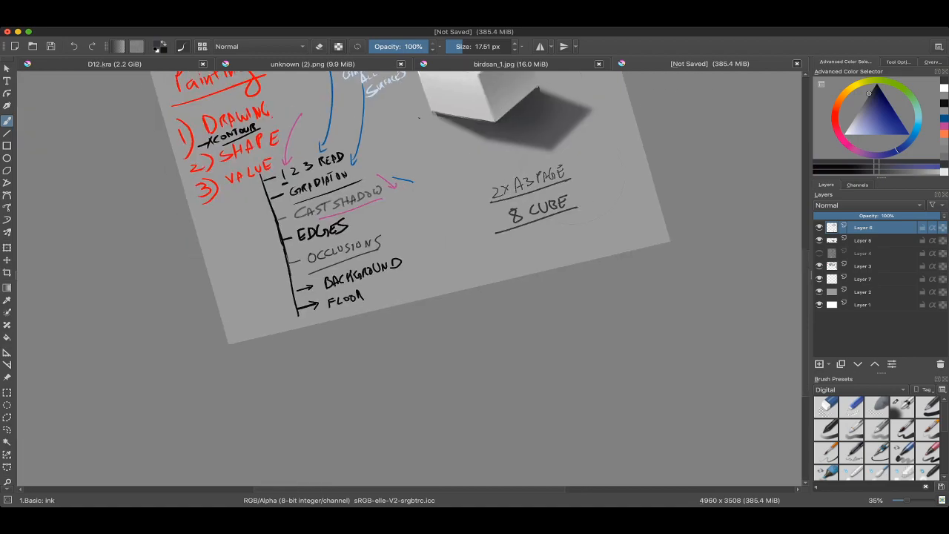
pyautogui.scroll(3, 474, 282)
pyautogui.scroll(-3, 352, 201)
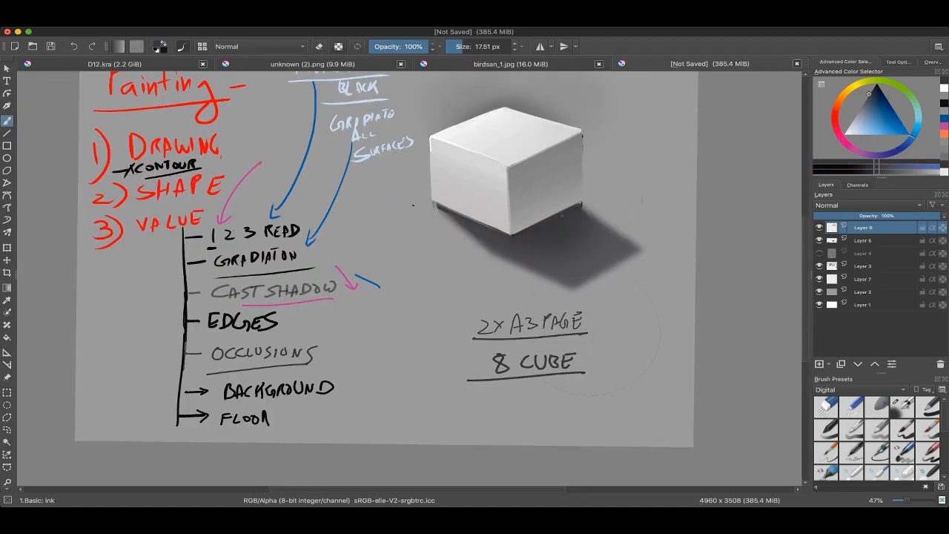
pyautogui.scroll(-2, 474, 211)
pyautogui.scroll(2, 513, 239)
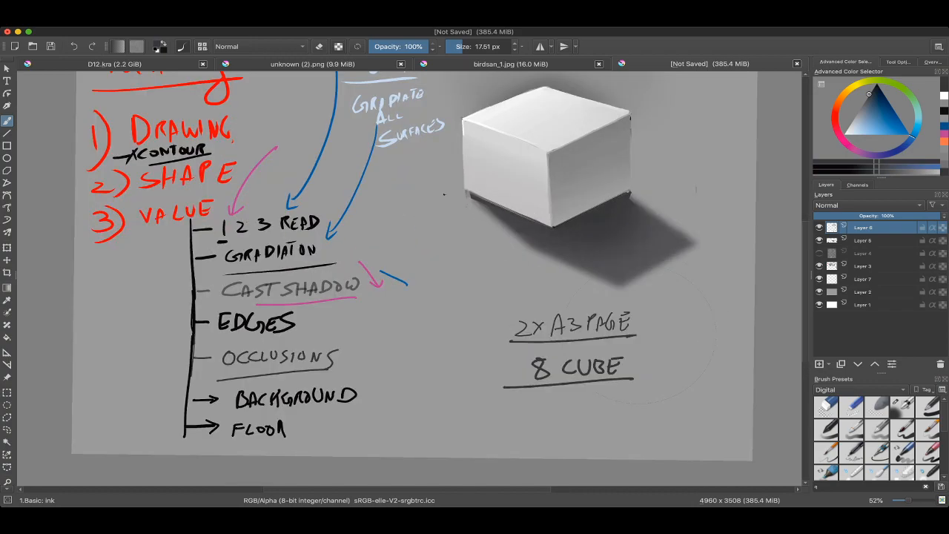
pyautogui.press('super+Tab')
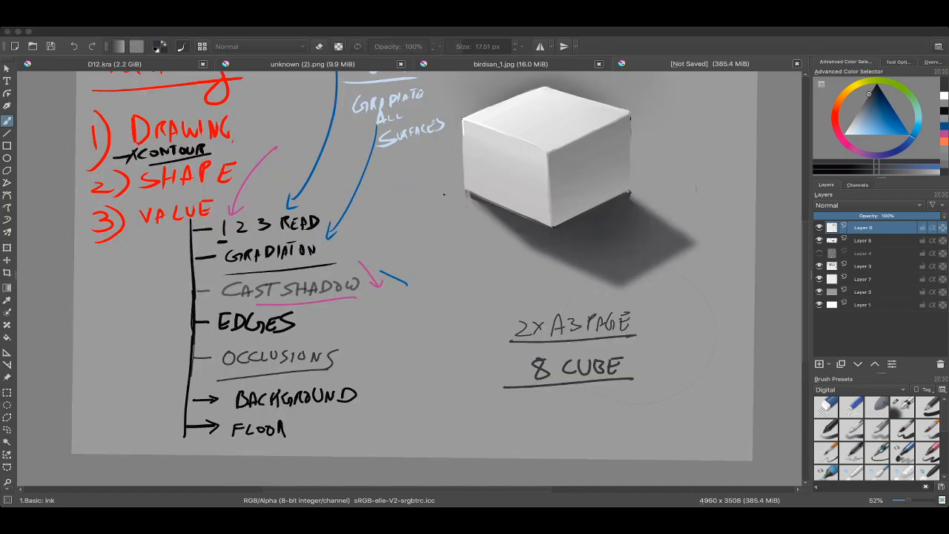
pyautogui.press('super+Tab')
# Step: Try to mark the 2X A3 PAGE and 8 CUBE notes with a vertical stroke beside them
pyautogui.moveTo(578, 327); pyautogui.dragTo(457, 228)
pyautogui.keyDown('ctrl'); pyautogui.click(501, 223); pyautogui.keyUp('ctrl')
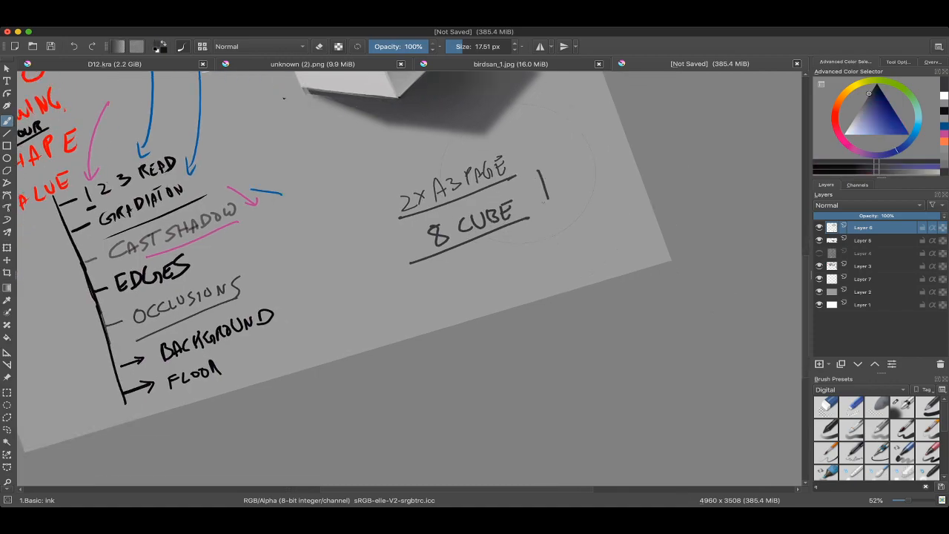
pyautogui.moveTo(519, 178)
pyautogui.mouseDown()
pyautogui.moveTo(533, 286)
pyautogui.moveTo(512, 361)
pyautogui.moveTo(496, 337)
pyautogui.moveTo(498, 261)
pyautogui.moveTo(382, 410)
pyautogui.moveTo(410, 360)
pyautogui.moveTo(412, 285)
pyautogui.mouseUp()
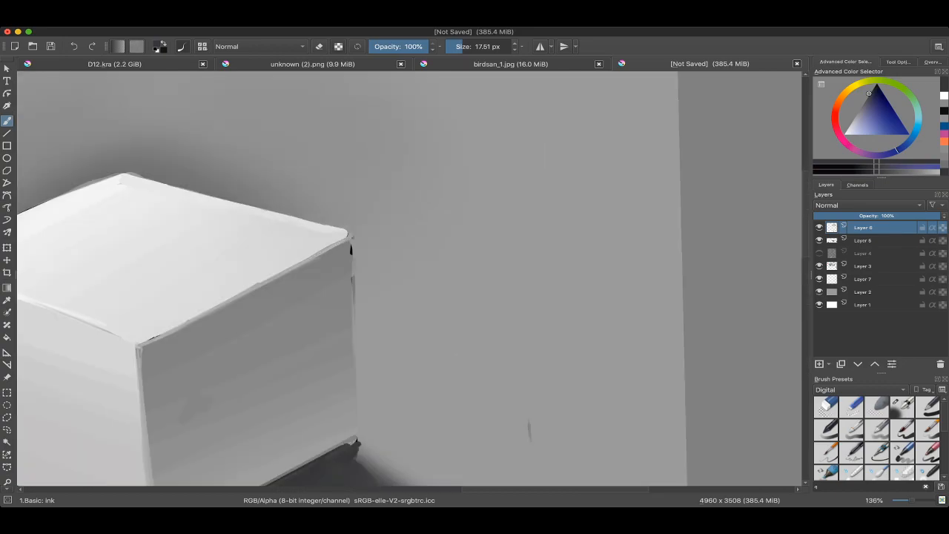
# Step: Try the freehand selection beside the box's right corner and return to the brush
pyautogui.moveTo(198, 301); pyautogui.dragTo(170, 342)
pyautogui.hotkey('ctrl', 'r')
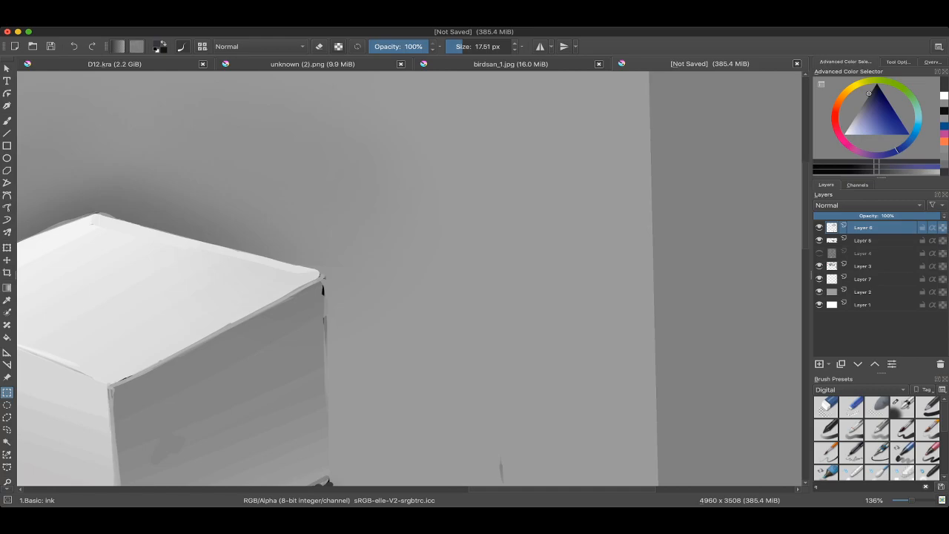
pyautogui.click(7, 429)
pyautogui.moveTo(341, 279)
pyautogui.mouseDown()
pyautogui.moveTo(341, 315)
pyautogui.moveTo(359, 337)
pyautogui.mouseUp()
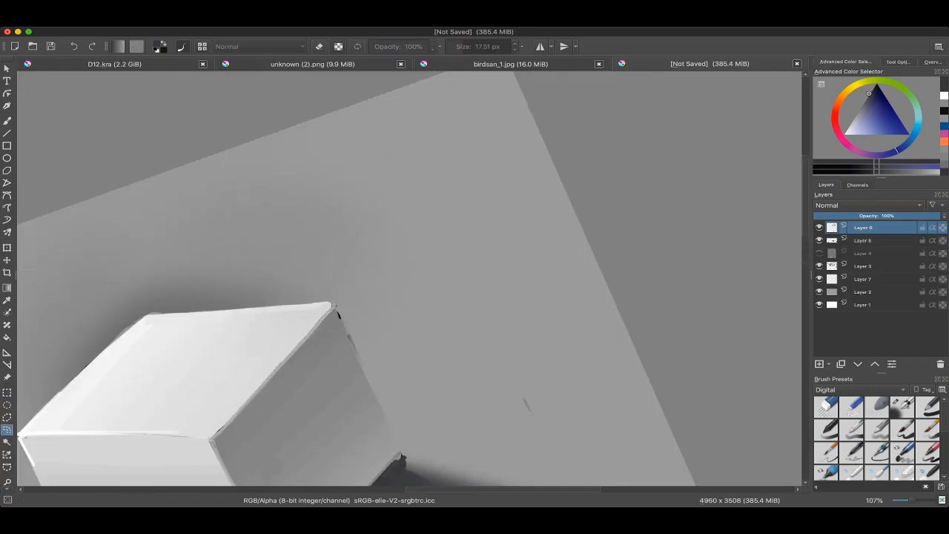
pyautogui.press('b')
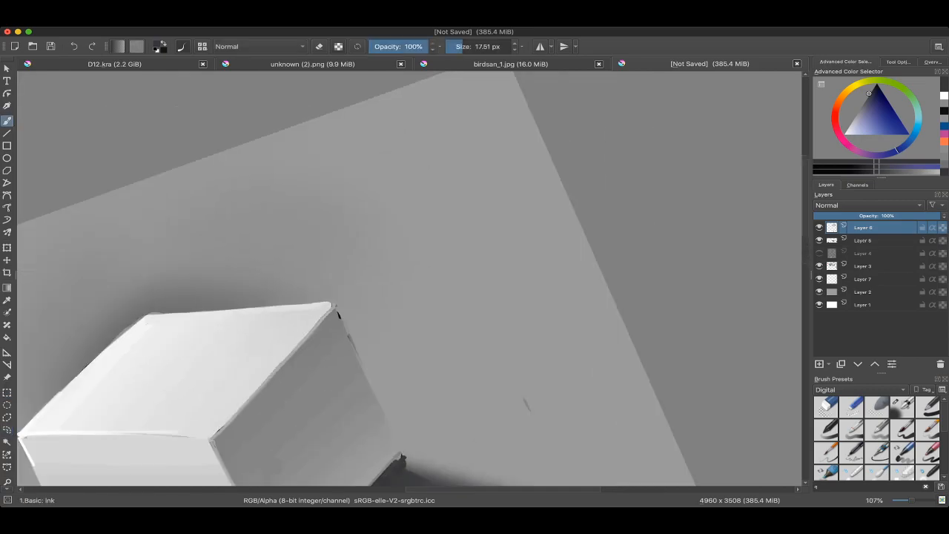
pyautogui.keyDown('ctrl'); pyautogui.click(340, 315); pyautogui.keyUp('ctrl')
pyautogui.scroll(-15, 409, 279)
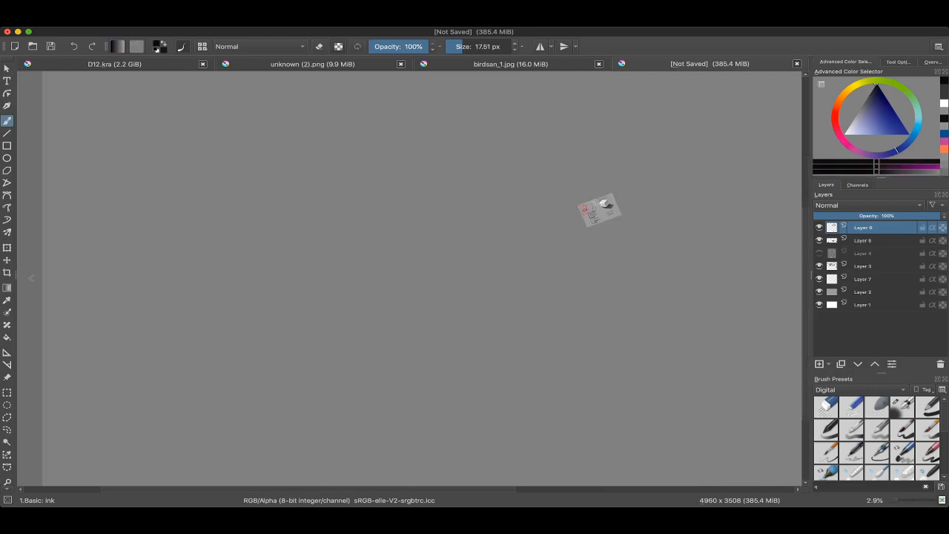
pyautogui.moveTo(599, 209); pyautogui.dragTo(583, 246)
pyautogui.scroll(3, 410, 279)
pyautogui.scroll(6, 533, 270)
pyautogui.moveTo(519, 260); pyautogui.dragTo(525, 288)
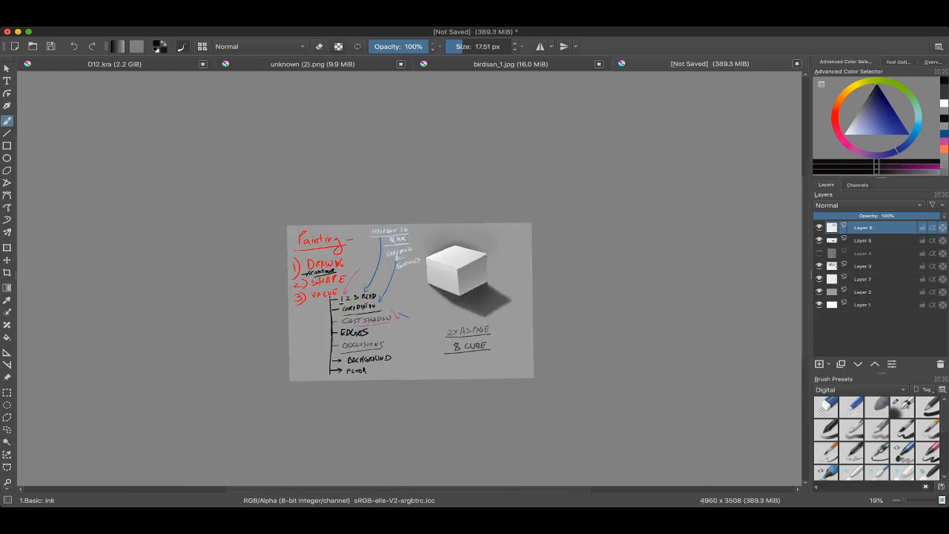
pyautogui.moveTo(408, 304); pyautogui.dragTo(418, 293)
pyautogui.scroll(3, 420, 296)
pyautogui.scroll(6, 522, 326)
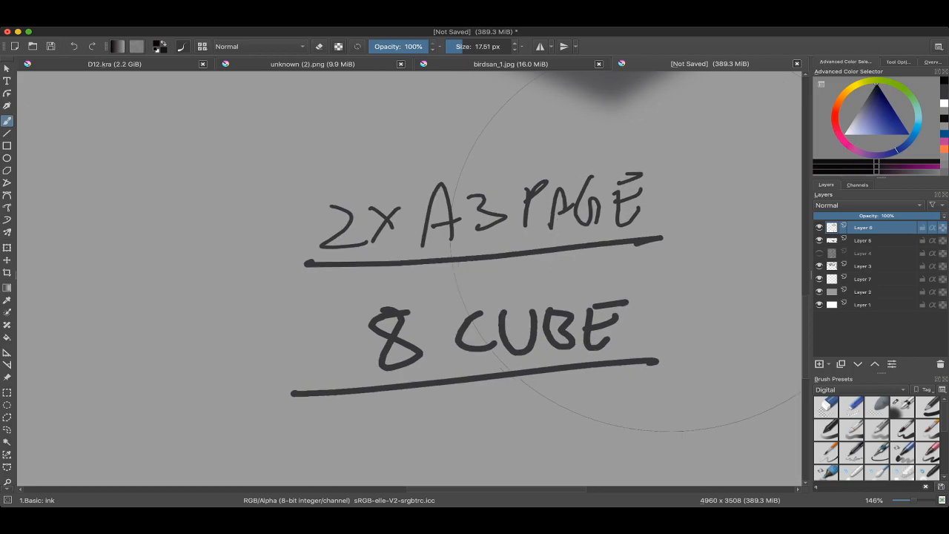
pyautogui.moveTo(576, 162); pyautogui.dragTo(540, 162)
pyautogui.scroll(-2, 480, 247)
pyautogui.scroll(-2, 494, 254)
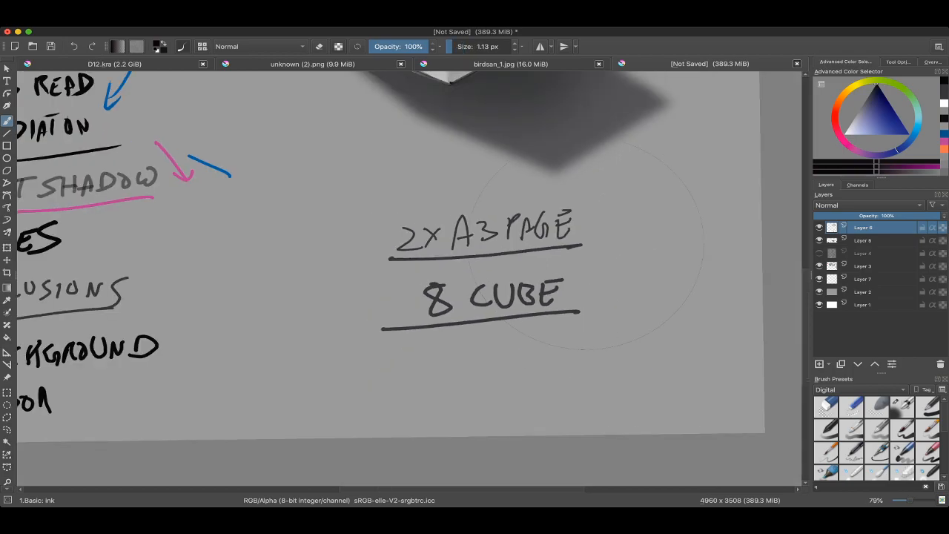
pyautogui.scroll(-2, 548, 315)
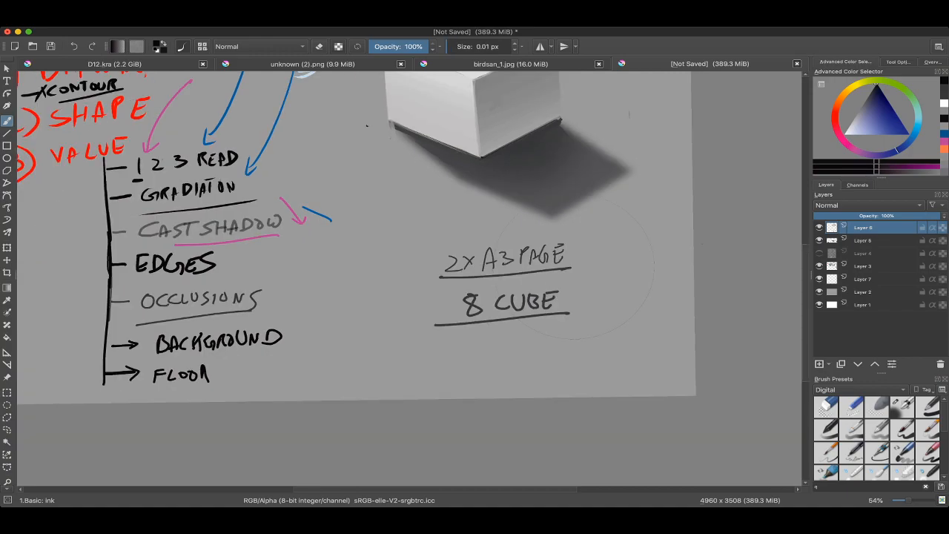
# Step: Hide all visible note and box layers above Layer 2 and add a new paint layer on top
pyautogui.click(819, 227)
pyautogui.click(820, 241)
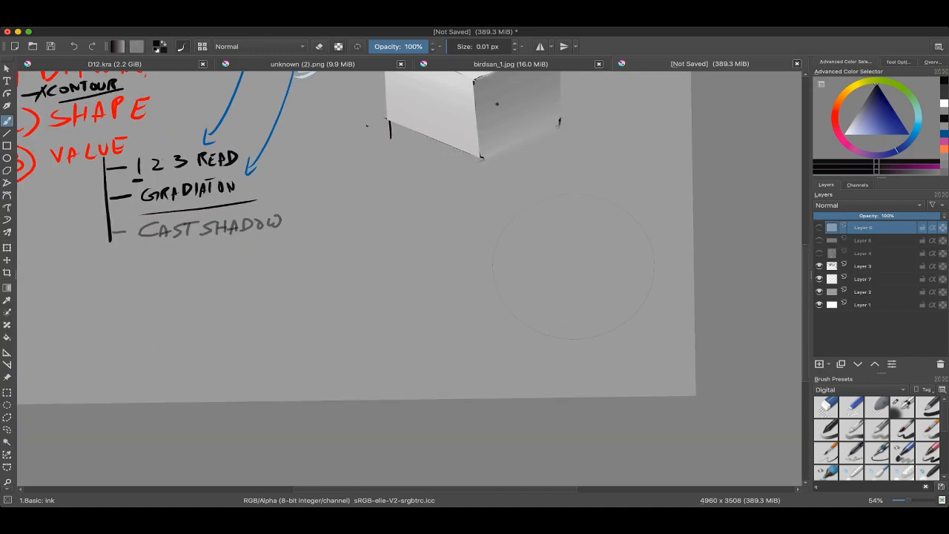
pyautogui.click(819, 266)
pyautogui.click(819, 279)
pyautogui.scroll(-2, 445, 274)
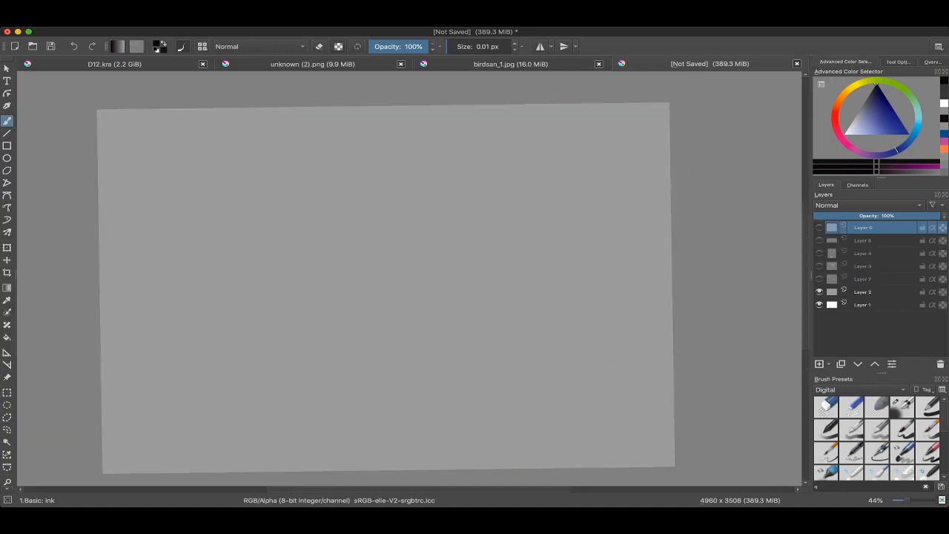
pyautogui.press('Insert')
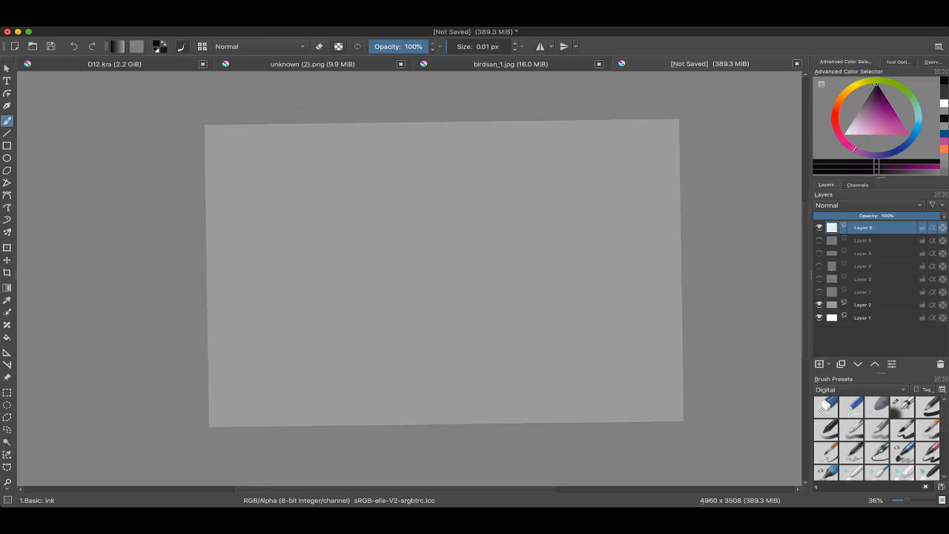
# Step: Sample the canvas grey, lighten it and apply a gradient downward from the canvas's upper edge on the new layer
pyautogui.press('g')
pyautogui.press('b')
pyautogui.moveTo(445, 274); pyautogui.dragTo(440, 275)
pyautogui.keyDown('ctrl'); pyautogui.click(440, 275); pyautogui.keyUp('ctrl')
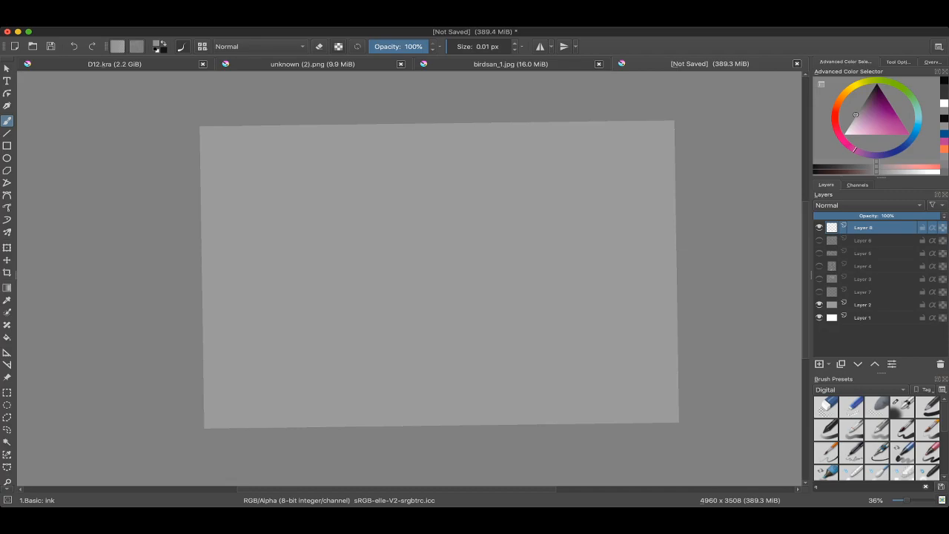
pyautogui.press('l')
pyautogui.press('l')
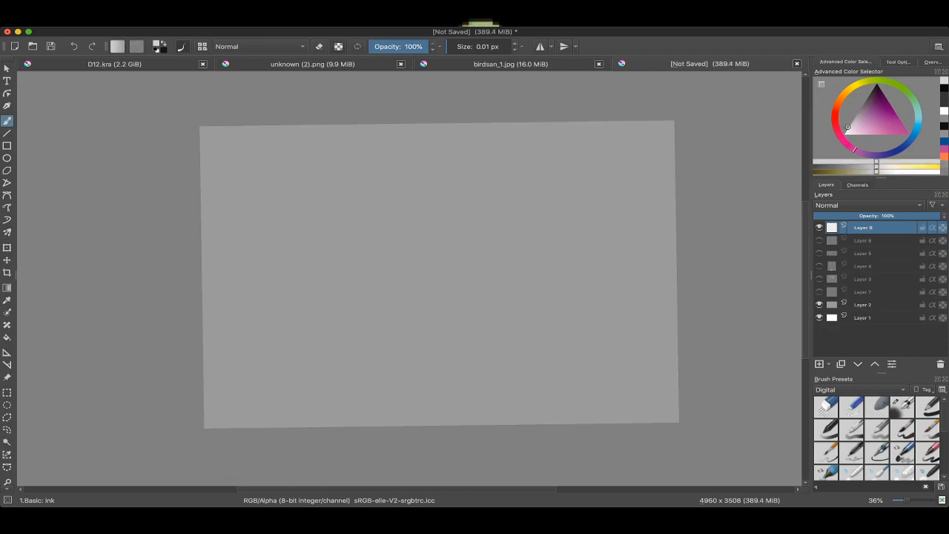
pyautogui.moveTo(243, 273); pyautogui.dragTo(243, 268)
pyautogui.moveTo(316, 229); pyautogui.dragTo(361, 229)
pyautogui.press('g')
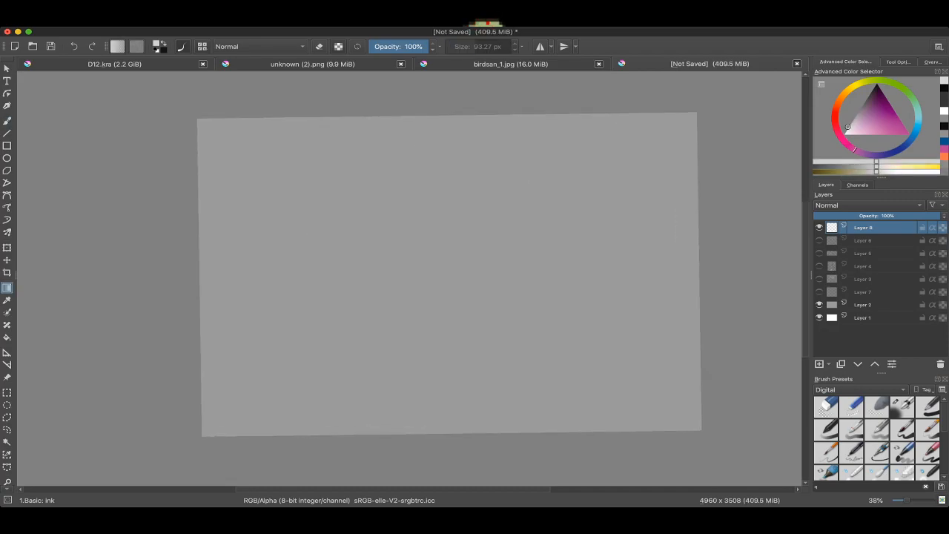
pyautogui.moveTo(440, 116); pyautogui.dragTo(441, 234)
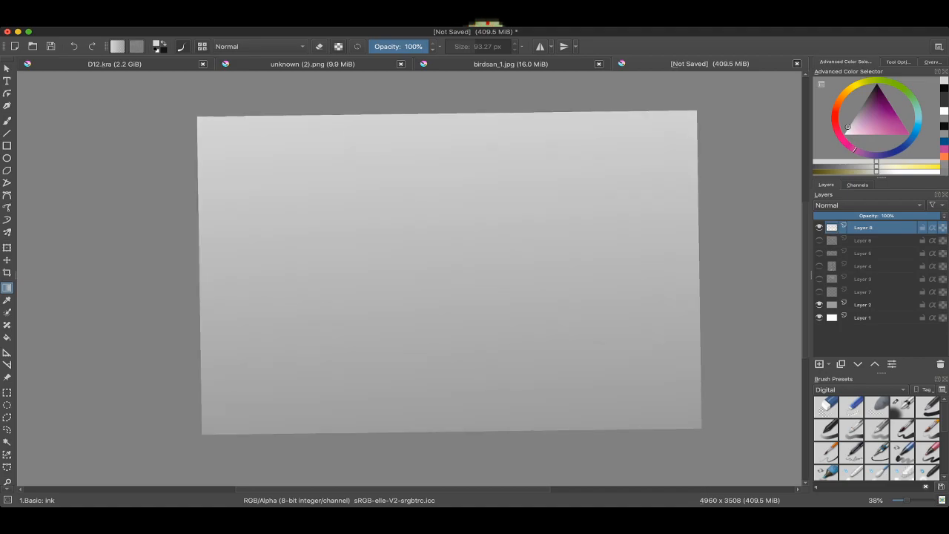
# Step: Darken the colour to mid grey and apply two more downward gradients over the new layer
pyautogui.press('k')
pyautogui.press('k')
pyautogui.press('k')
pyautogui.moveTo(440, 107); pyautogui.dragTo(439, 363)
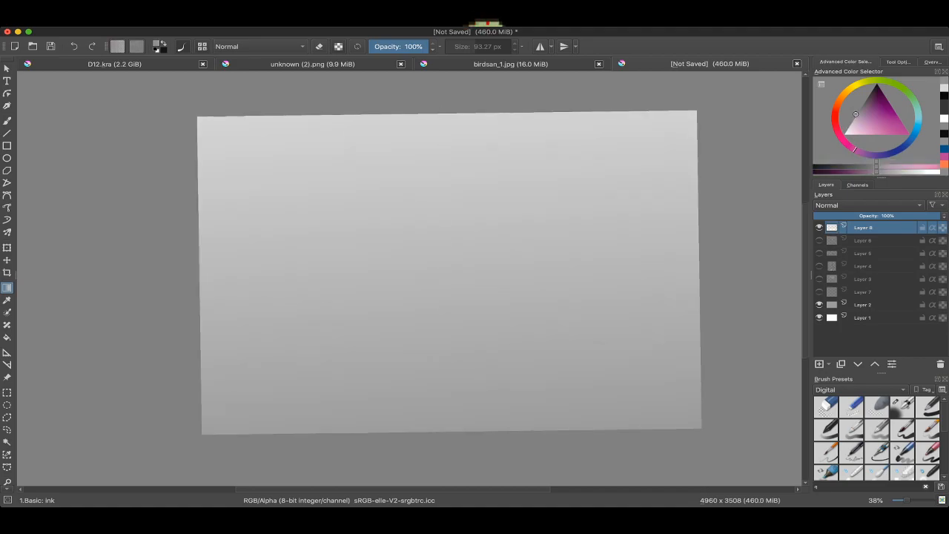
pyautogui.moveTo(439, 216); pyautogui.dragTo(438, 408)
pyautogui.press('l')
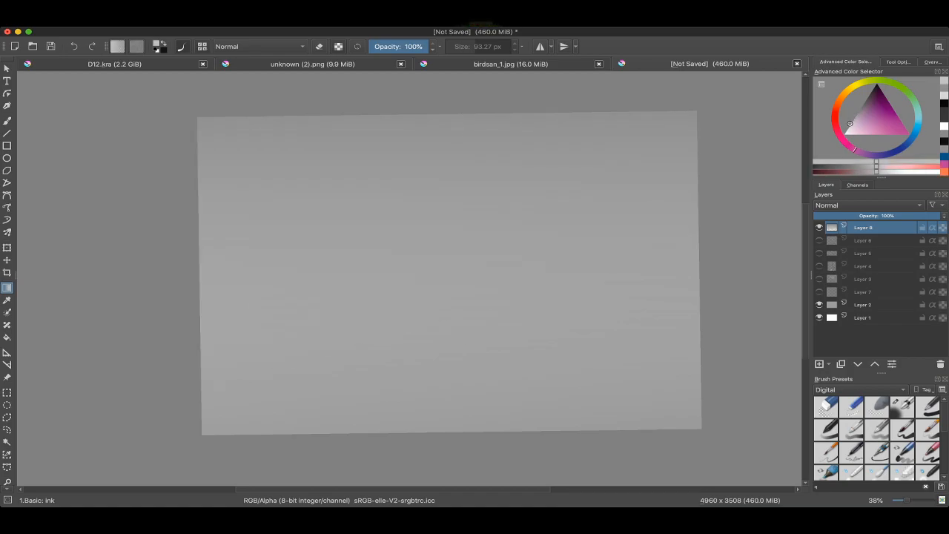
# Step: Switch to the brush, add a new paint layer above the gradient layer and choose bright red
pyautogui.scroll(1, 447, 273)
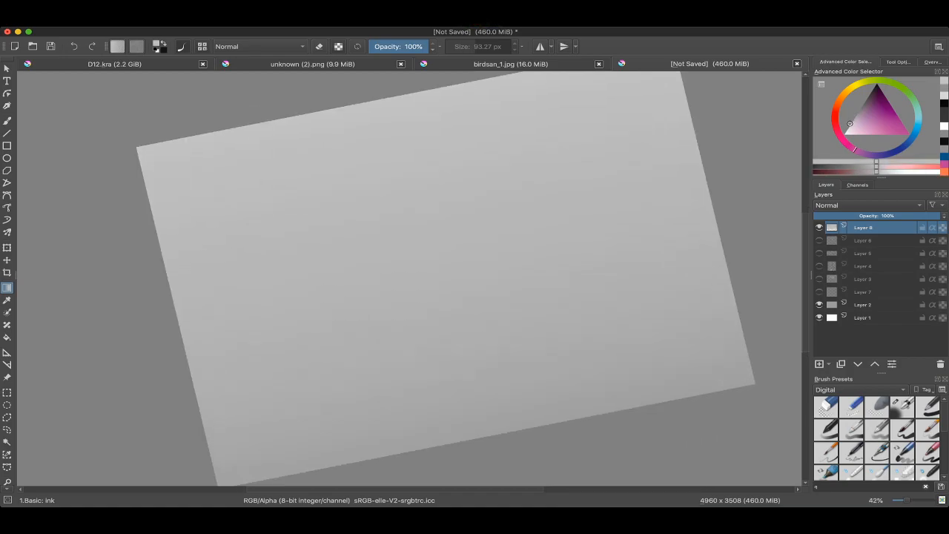
pyautogui.press('b')
pyautogui.press('Insert')
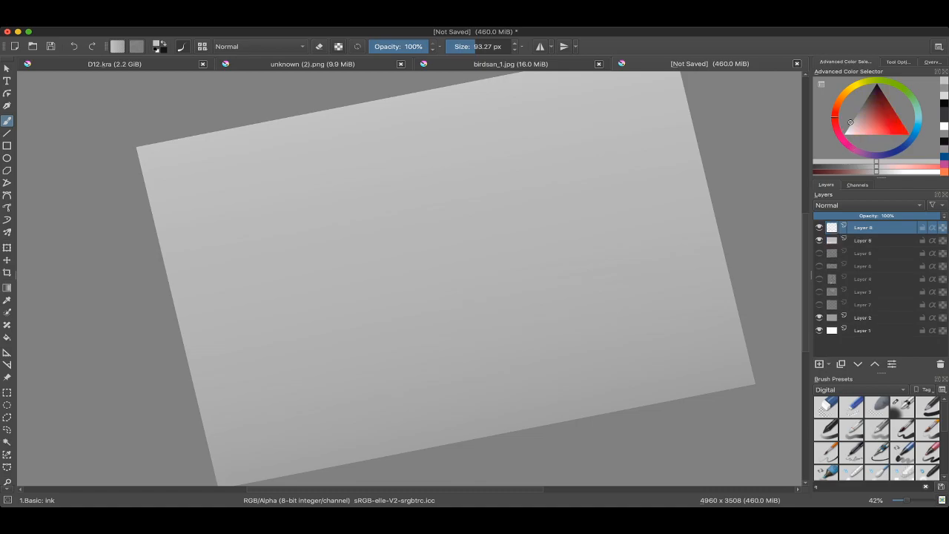
pyautogui.click(863, 240)
pyautogui.doubleClick(864, 240)
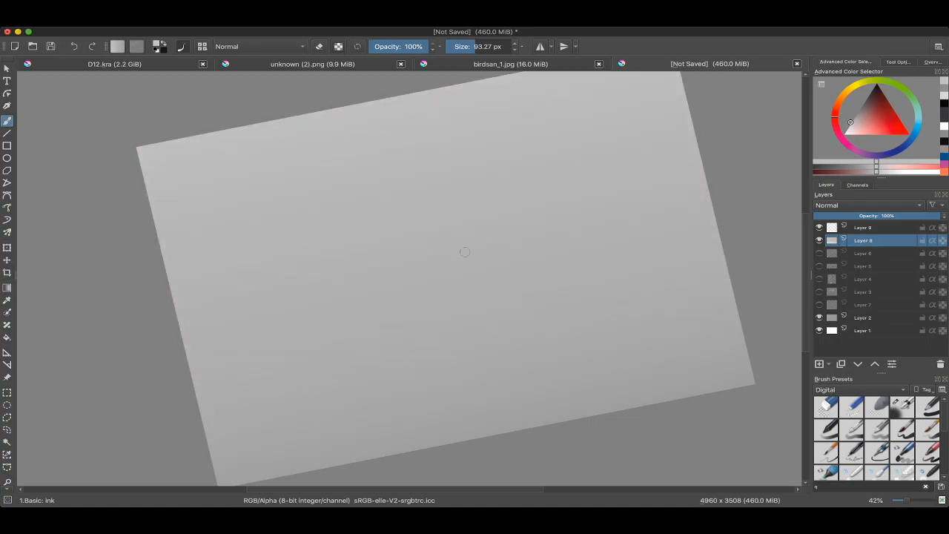
pyautogui.press('pageup')
pyautogui.click(901, 131)
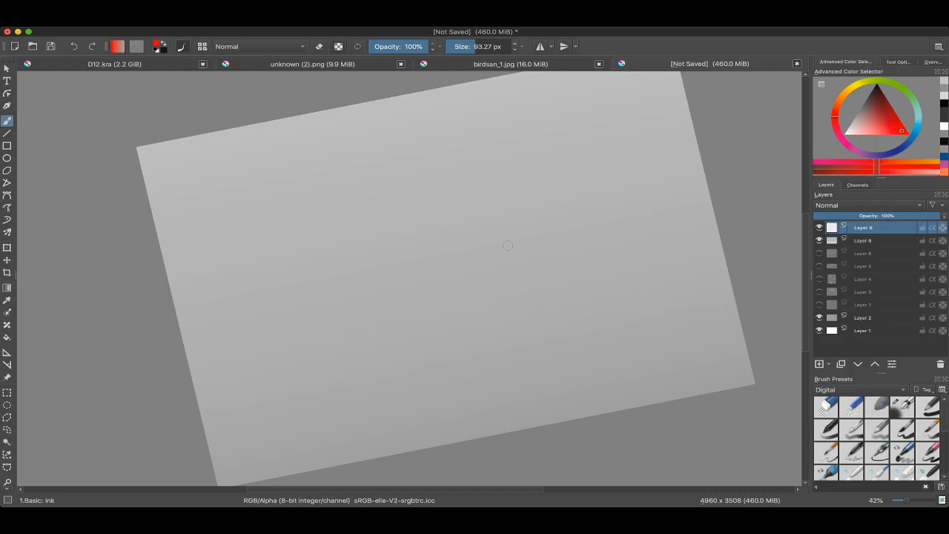
# Step: Reduce the brush to 14.85 px and draw the left and front vertical edges of a cube in red
pyautogui.moveTo(564, 238); pyautogui.dragTo(558, 267)
pyautogui.moveTo(484, 262)
pyautogui.mouseDown()
pyautogui.moveTo(497, 264)
pyautogui.moveTo(408, 248)
pyautogui.mouseUp()
pyautogui.press('super+z')
pyautogui.moveTo(390, 225); pyautogui.dragTo(393, 251)
pyautogui.moveTo(388, 204); pyautogui.dragTo(392, 320)
pyautogui.moveTo(511, 319)
pyautogui.mouseDown()
pyautogui.moveTo(519, 259)
pyautogui.moveTo(521, 288)
pyautogui.mouseUp()
pyautogui.moveTo(452, 191); pyautogui.dragTo(471, 204)
pyautogui.moveTo(492, 204); pyautogui.dragTo(506, 325)
pyautogui.press('super+z')
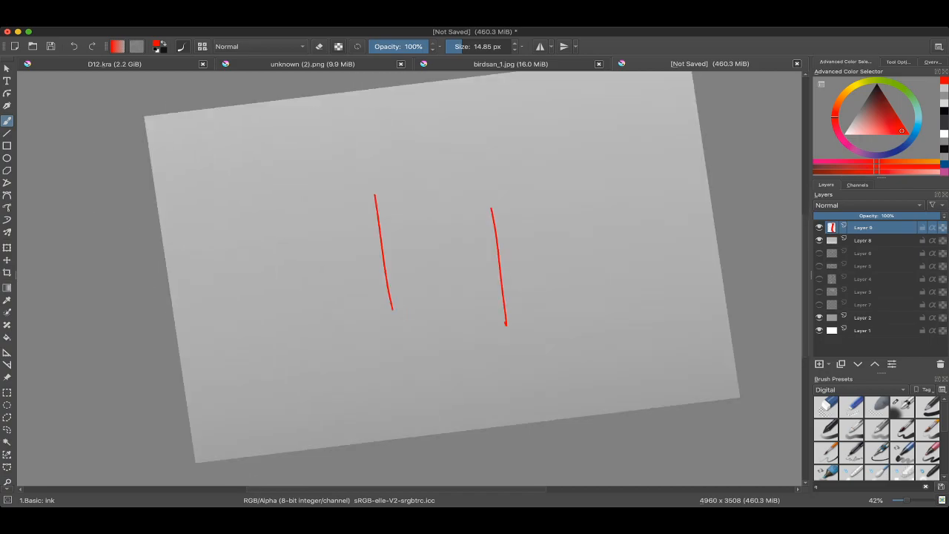
# Step: Draw the cube's right and back vertical edges in red, set higher than the first two
pyautogui.moveTo(534, 245); pyautogui.dragTo(505, 248)
pyautogui.moveTo(534, 171); pyautogui.dragTo(547, 252)
pyautogui.press('super+z')
pyautogui.moveTo(553, 161); pyautogui.dragTo(565, 282)
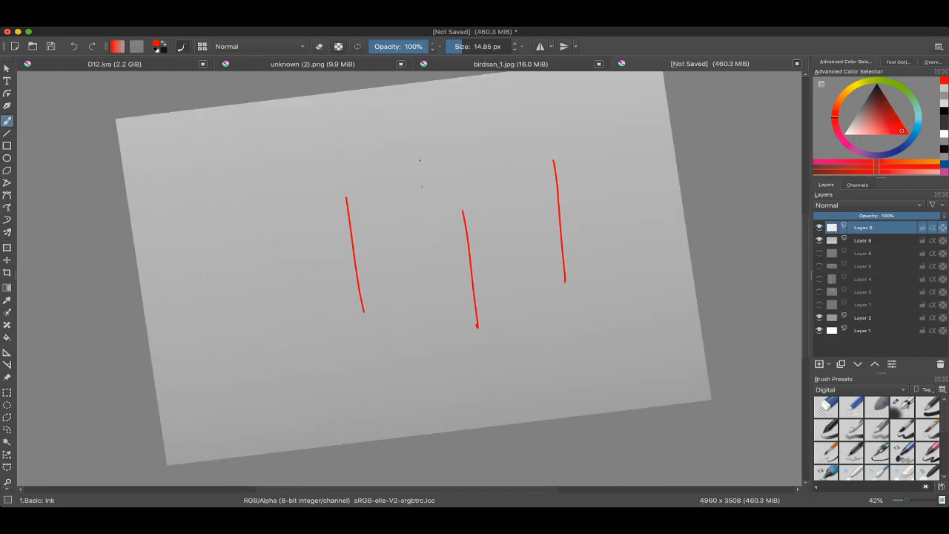
pyautogui.moveTo(420, 161); pyautogui.dragTo(433, 276)
# Step: Connect the verticals with the cube's front-right and back-left upper edges and its front-left base edge
pyautogui.moveTo(436, 245)
pyautogui.mouseDown()
pyautogui.moveTo(415, 226)
pyautogui.moveTo(531, 141)
pyautogui.mouseUp()
pyautogui.moveTo(333, 179)
pyautogui.mouseDown()
pyautogui.moveTo(357, 178)
pyautogui.moveTo(418, 142)
pyautogui.mouseUp()
pyautogui.moveTo(463, 265); pyautogui.dragTo(437, 295)
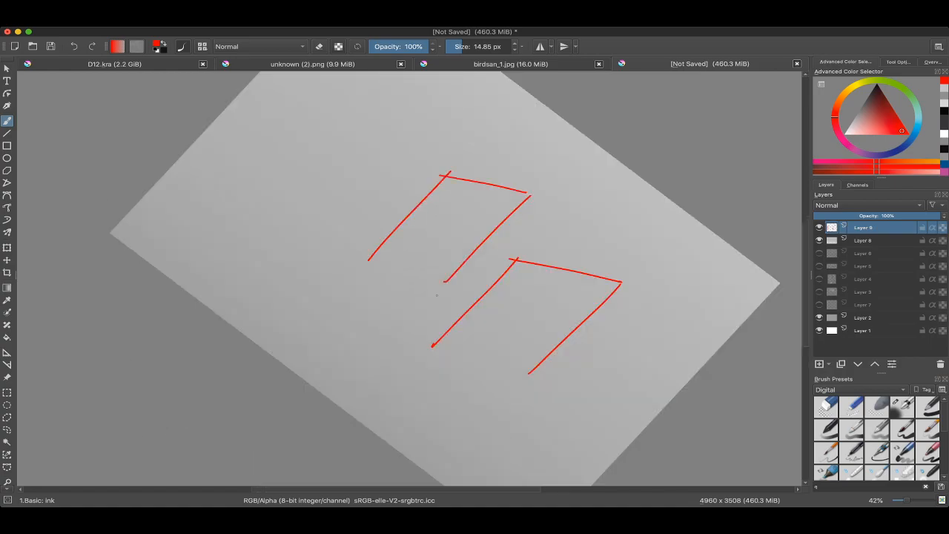
pyautogui.moveTo(372, 251); pyautogui.dragTo(421, 345)
pyautogui.moveTo(456, 183)
pyautogui.mouseDown()
pyautogui.moveTo(419, 171)
pyautogui.moveTo(501, 223)
pyautogui.moveTo(509, 322)
pyautogui.mouseUp()
pyautogui.hotkey('ctrl', 'z')
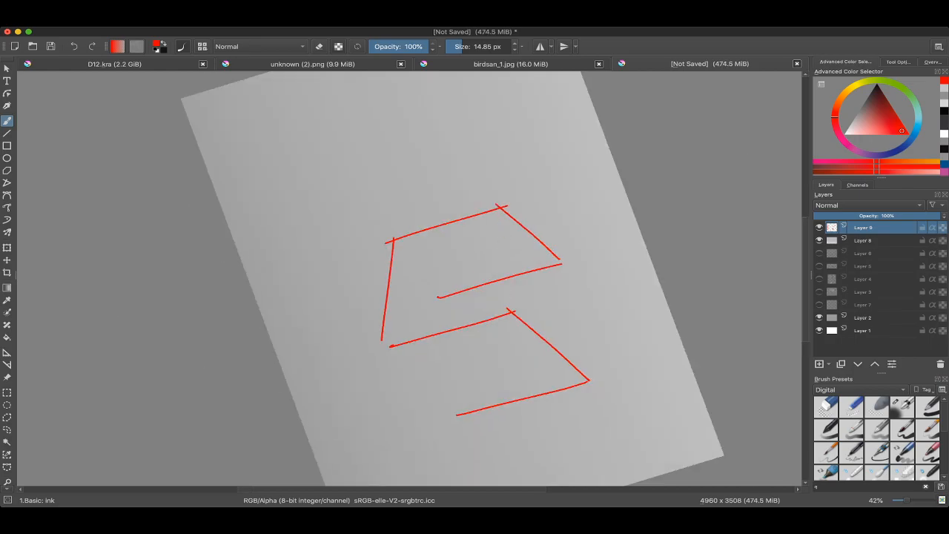
# Step: Add the two remaining edges of the cube's upper face and its front-right base edge
pyautogui.moveTo(503, 196); pyautogui.dragTo(508, 310)
pyautogui.moveTo(547, 272)
pyautogui.mouseDown()
pyautogui.moveTo(528, 264)
pyautogui.moveTo(560, 355)
pyautogui.mouseUp()
pyautogui.hotkey('ctrl', 'z')
pyautogui.moveTo(542, 255)
pyautogui.mouseDown()
pyautogui.moveTo(570, 378)
pyautogui.moveTo(545, 217)
pyautogui.moveTo(519, 178)
pyautogui.mouseUp()
pyautogui.hotkey('ctrl', 'z')
pyautogui.moveTo(455, 315)
pyautogui.mouseDown()
pyautogui.moveTo(445, 303)
pyautogui.moveTo(492, 208)
pyautogui.moveTo(520, 192)
pyautogui.mouseUp()
pyautogui.moveTo(518, 193)
pyautogui.mouseDown()
pyautogui.moveTo(520, 207)
pyautogui.moveTo(509, 195)
pyautogui.mouseUp()
pyautogui.moveTo(510, 195); pyautogui.dragTo(551, 176)
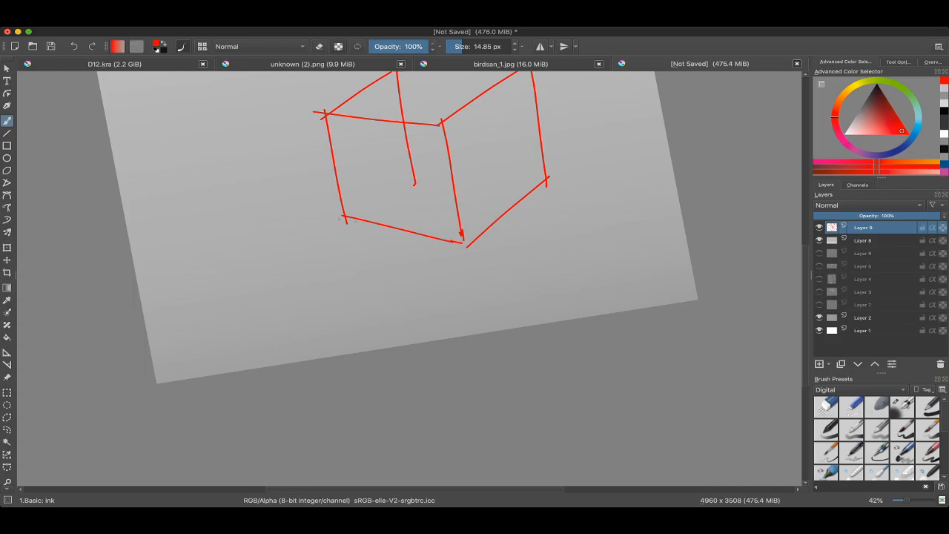
# Step: Draw the two hidden base edges at the back of the cube and erase the back vertical's overshoot
pyautogui.moveTo(346, 217); pyautogui.dragTo(403, 173)
pyautogui.moveTo(547, 181); pyautogui.dragTo(485, 167)
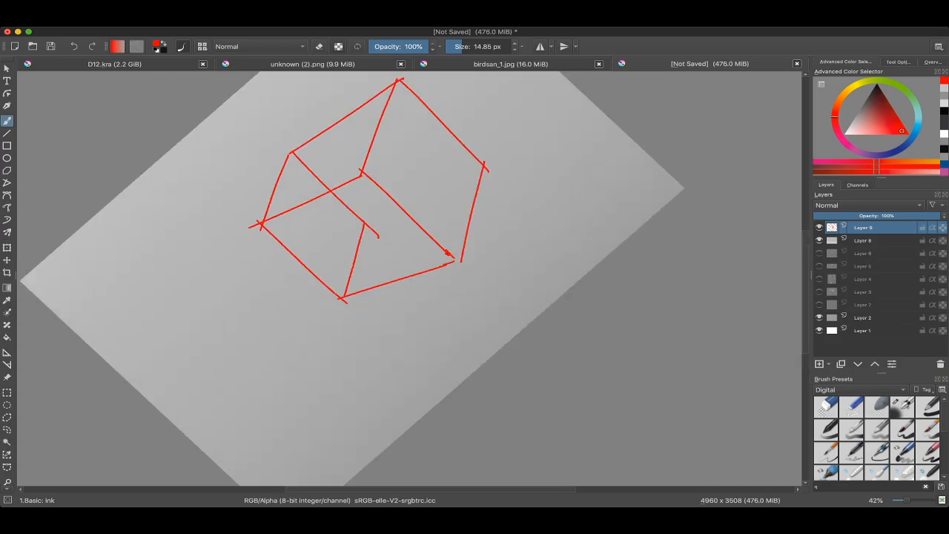
pyautogui.hotkey('ctrl', 'z')
pyautogui.moveTo(364, 225)
pyautogui.mouseDown()
pyautogui.moveTo(482, 164)
pyautogui.moveTo(537, 217)
pyautogui.mouseUp()
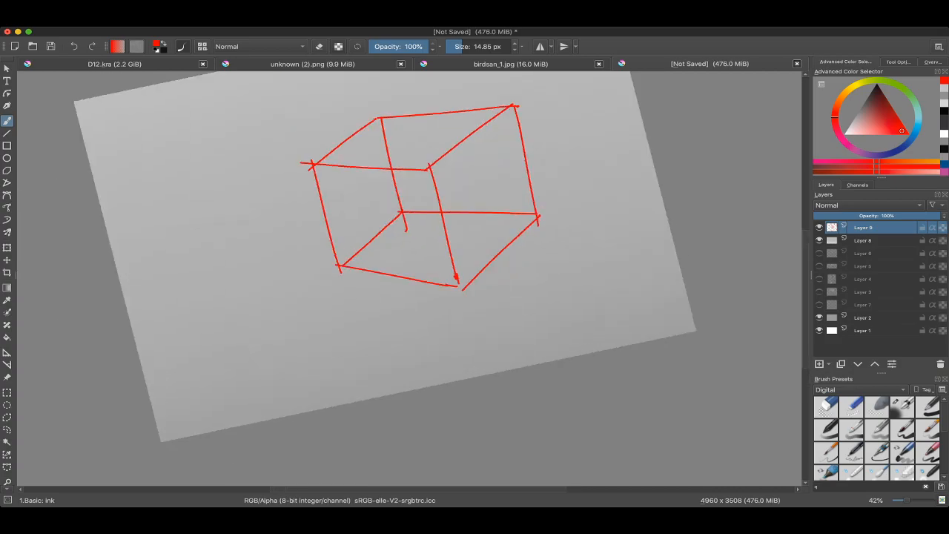
pyautogui.press('e')
pyautogui.moveTo(400, 222); pyautogui.dragTo(433, 216)
pyautogui.keyDown('ctrl'); pyautogui.click(463, 174); pyautogui.keyUp('ctrl')
pyautogui.press('e')
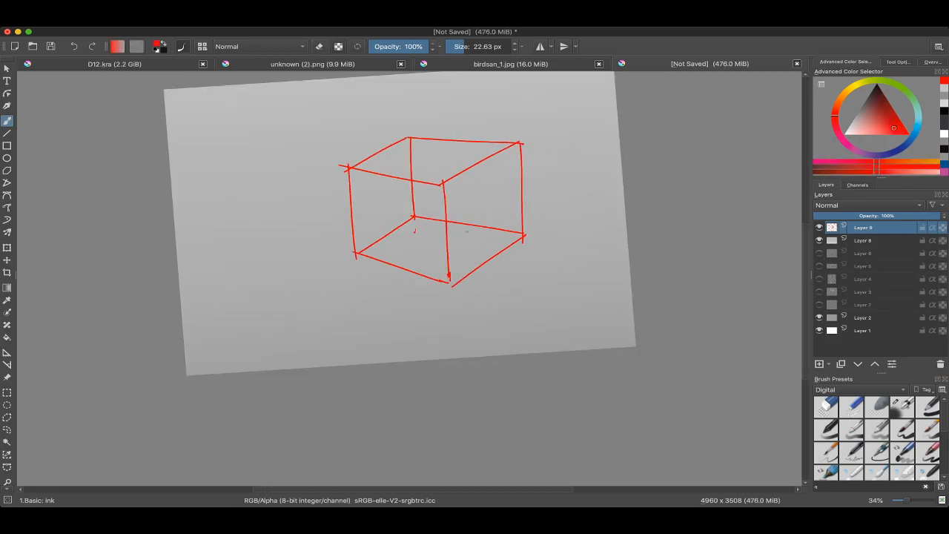
pyautogui.press('super+Tab')
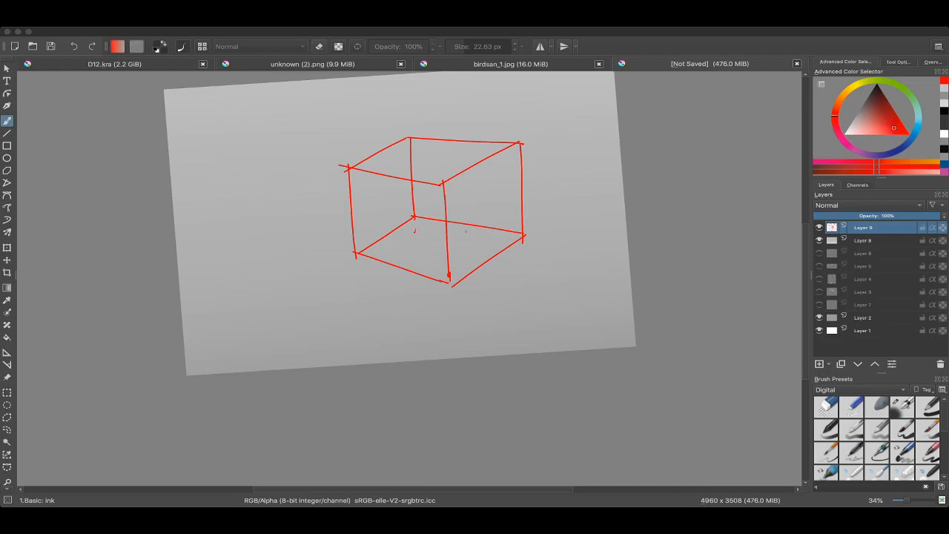
pyautogui.moveTo(466, 231); pyautogui.dragTo(466, 247)
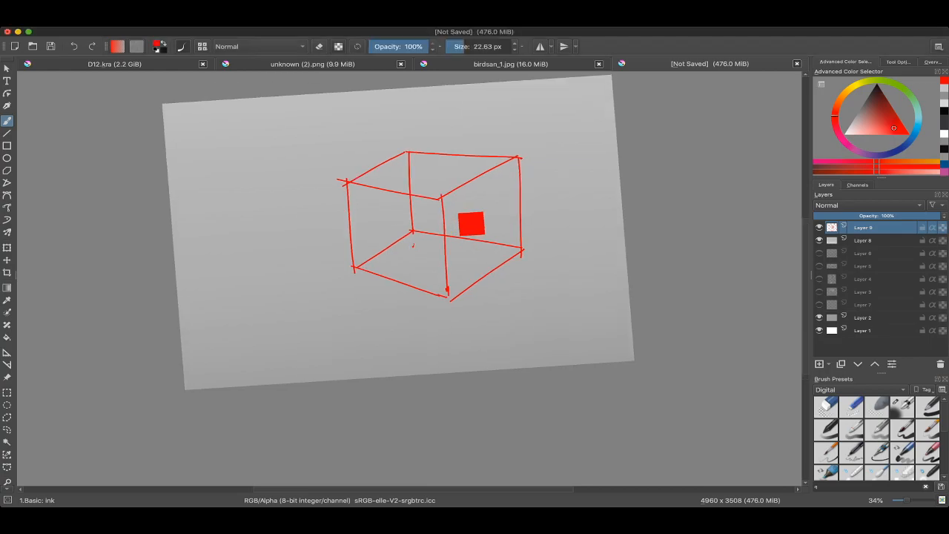
pyautogui.keyDown('ctrl'); pyautogui.click(440, 193); pyautogui.keyUp('ctrl')
pyautogui.scroll(1, 448, 203)
pyautogui.scroll(-1, 440, 197)
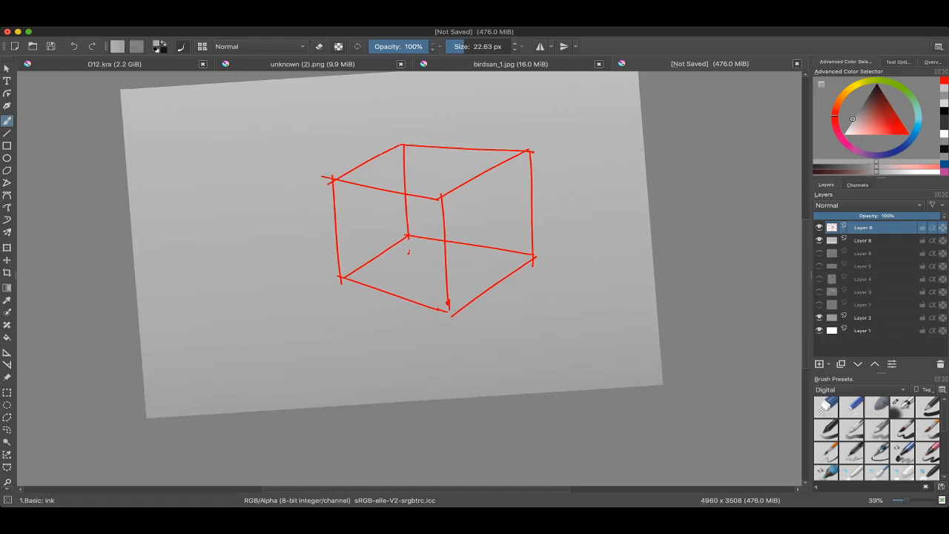
pyautogui.keyDown('ctrl'); pyautogui.click(475, 221); pyautogui.keyUp('ctrl')
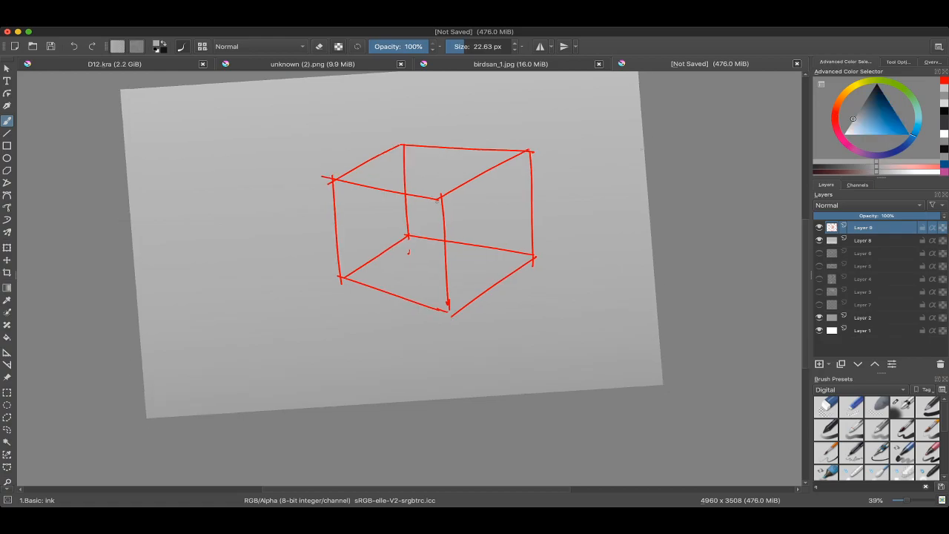
pyautogui.keyDown('ctrl'); pyautogui.click(444, 196); pyautogui.keyUp('ctrl')
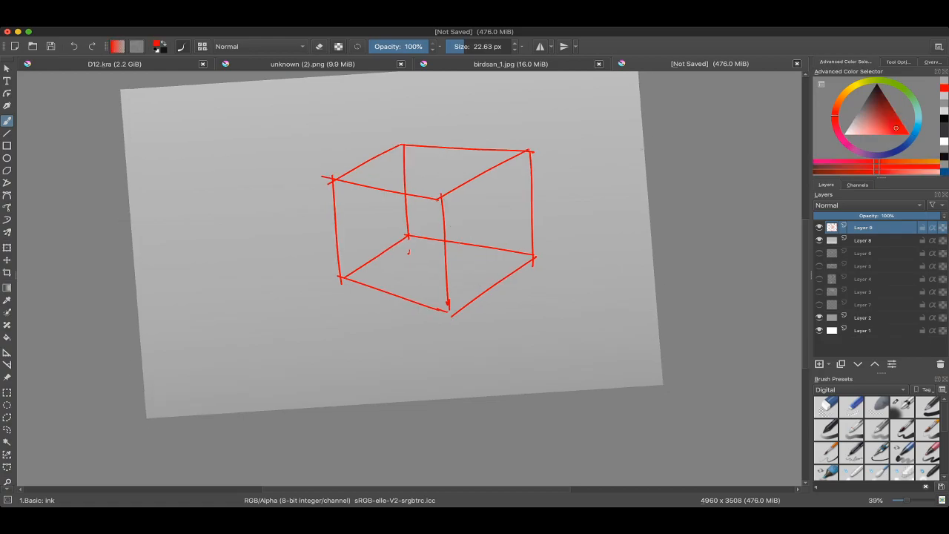
# Step: Try a blue guide line slanting down from the cube's front upper corner, and undo it
pyautogui.click(841, 98)
pyautogui.click(917, 130)
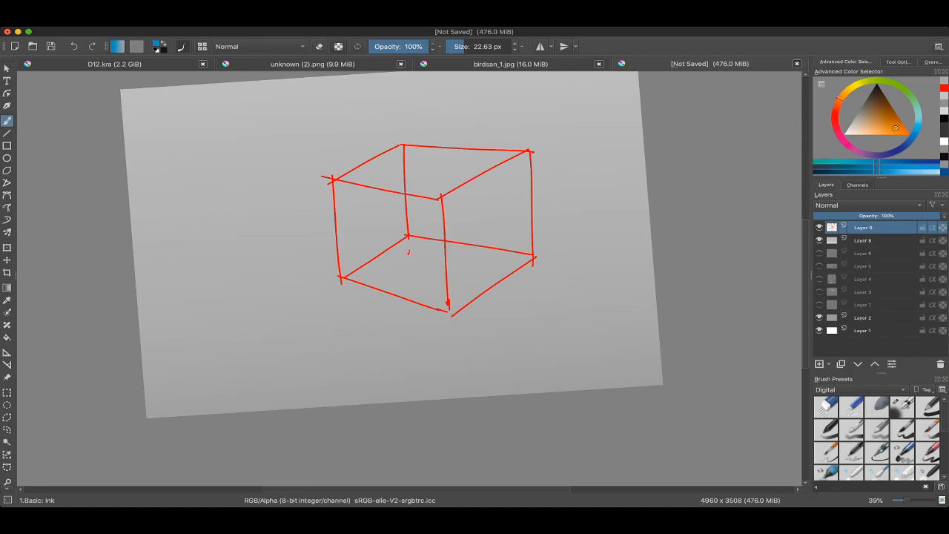
pyautogui.moveTo(450, 200); pyautogui.dragTo(488, 278)
pyautogui.press('super+z')
pyautogui.press('[')
pyautogui.moveTo(443, 200); pyautogui.dragTo(488, 308)
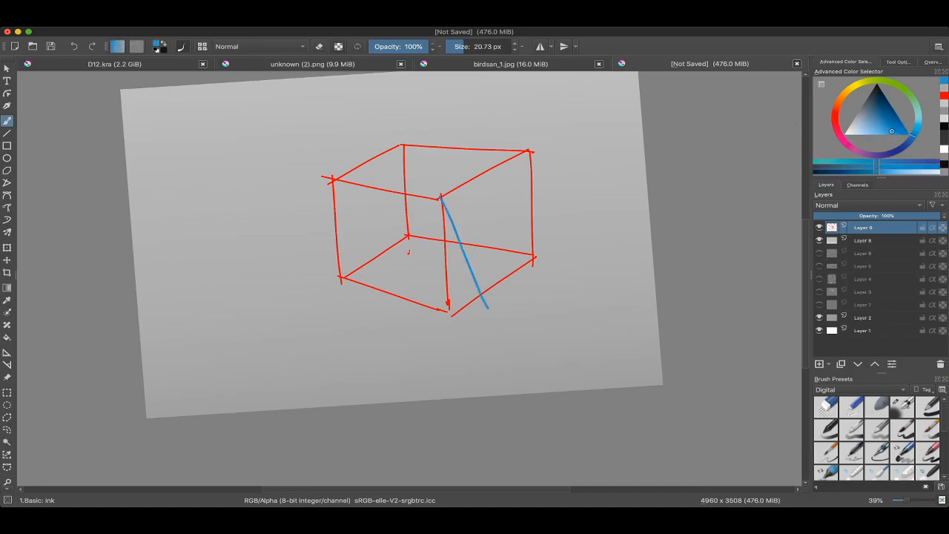
pyautogui.press('super+z')
# Step: Draw four straight yellow light rays slanting down to the right from the cube's upper corners
pyautogui.click(853, 86)
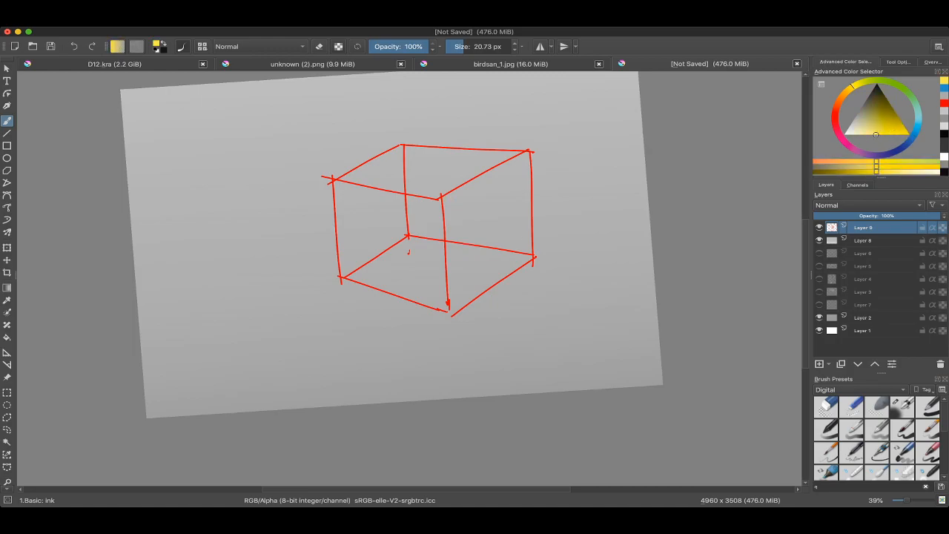
pyautogui.press('v')
pyautogui.moveTo(441, 199); pyautogui.dragTo(490, 344)
pyautogui.moveTo(531, 148); pyautogui.dragTo(573, 295)
pyautogui.moveTo(333, 181); pyautogui.dragTo(388, 343)
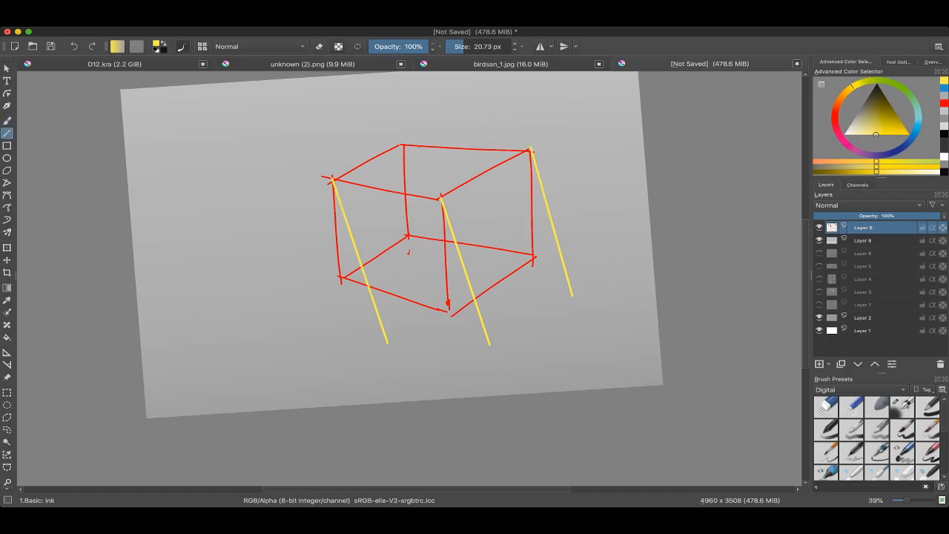
pyautogui.moveTo(403, 146); pyautogui.dragTo(463, 303)
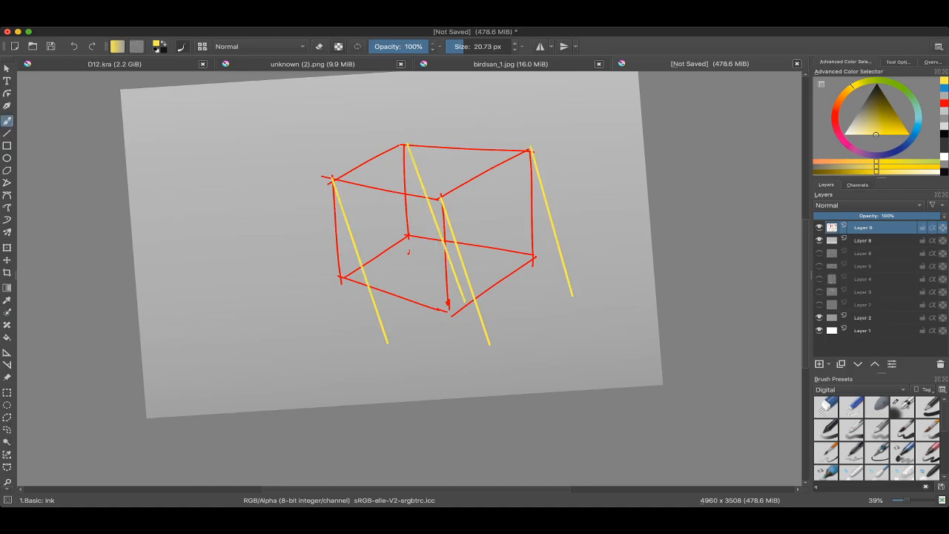
# Step: Draw four straight light-blue shadow direction lines down to the right from the cube's base corners at 16.97 px
pyautogui.moveTo(565, 227); pyautogui.dragTo(579, 207)
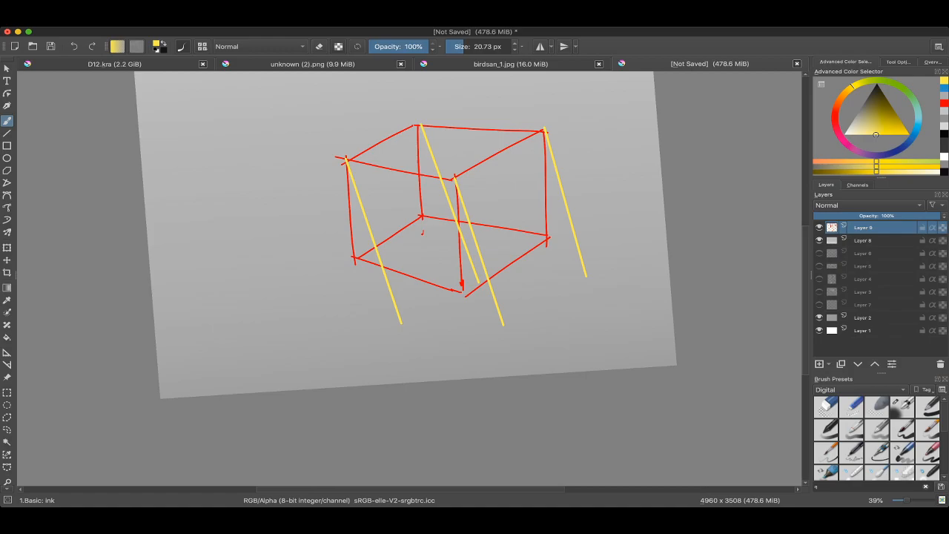
pyautogui.click(918, 125)
pyautogui.click(881, 134)
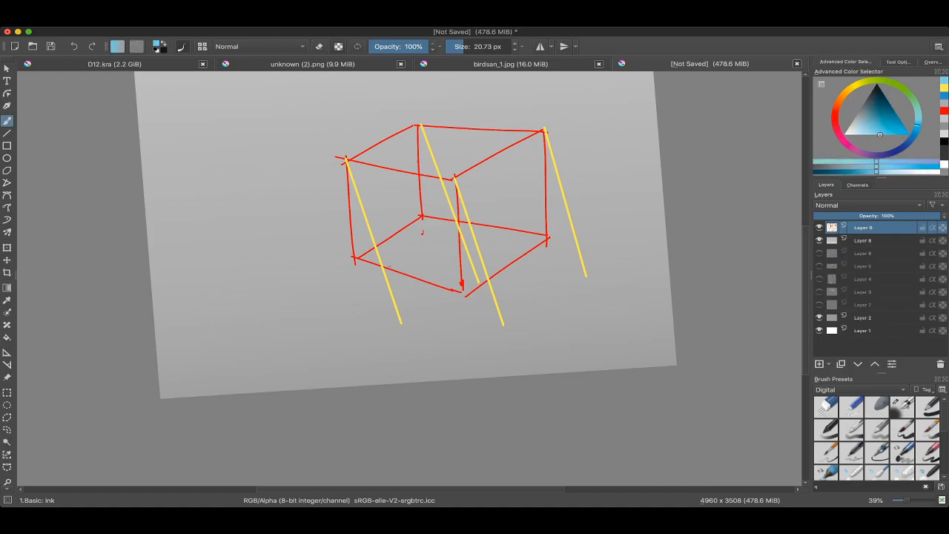
pyautogui.moveTo(388, 267)
pyautogui.mouseDown()
pyautogui.moveTo(427, 314)
pyautogui.moveTo(502, 321)
pyautogui.mouseUp()
pyautogui.press('v')
pyautogui.press('v')
pyautogui.moveTo(548, 361); pyautogui.dragTo(551, 355)
pyautogui.press('v')
pyautogui.moveTo(422, 217)
pyautogui.mouseDown()
pyautogui.moveTo(501, 268)
pyautogui.moveTo(520, 264)
pyautogui.mouseUp()
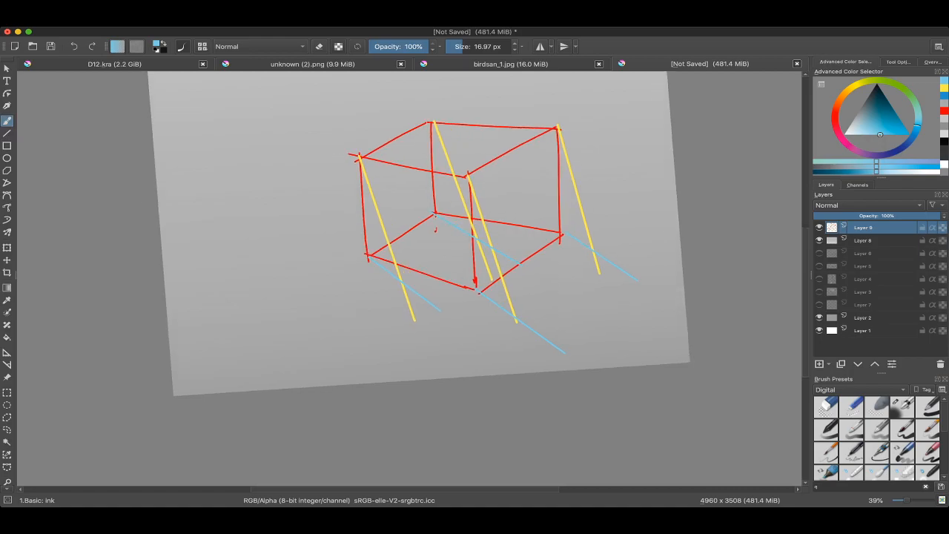
# Step: Mark the crossing of the front yellow ray and the front blue line with a small light-blue stroke
pyautogui.scroll(2, 349, 353)
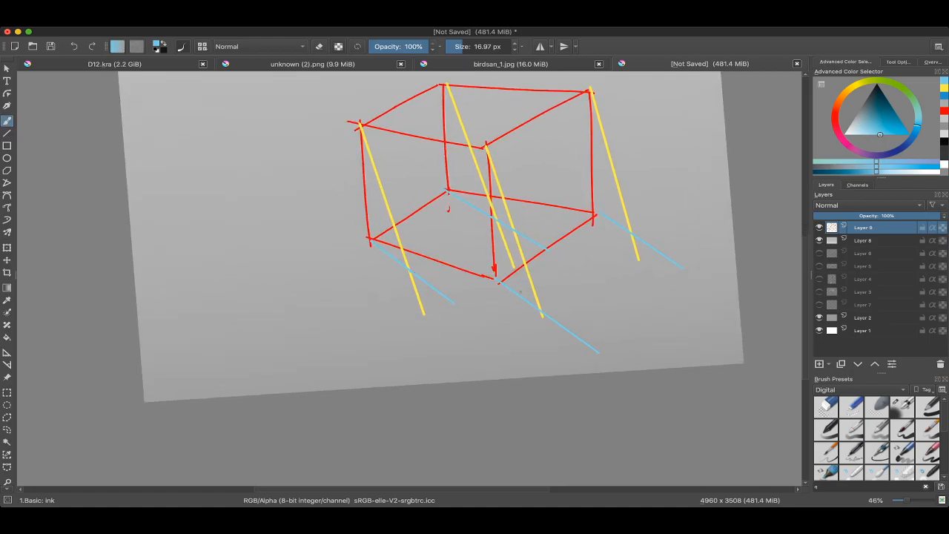
pyautogui.press(']')
pyautogui.moveTo(537, 317); pyautogui.dragTo(525, 345)
# Step: Darken the colour to black and draw the shadow's first edge from the left base corner to its ray crossing
pyautogui.press('k')
pyautogui.press('k')
pyautogui.press('k')
pyautogui.press('k')
pyautogui.press('k')
pyautogui.press('k')
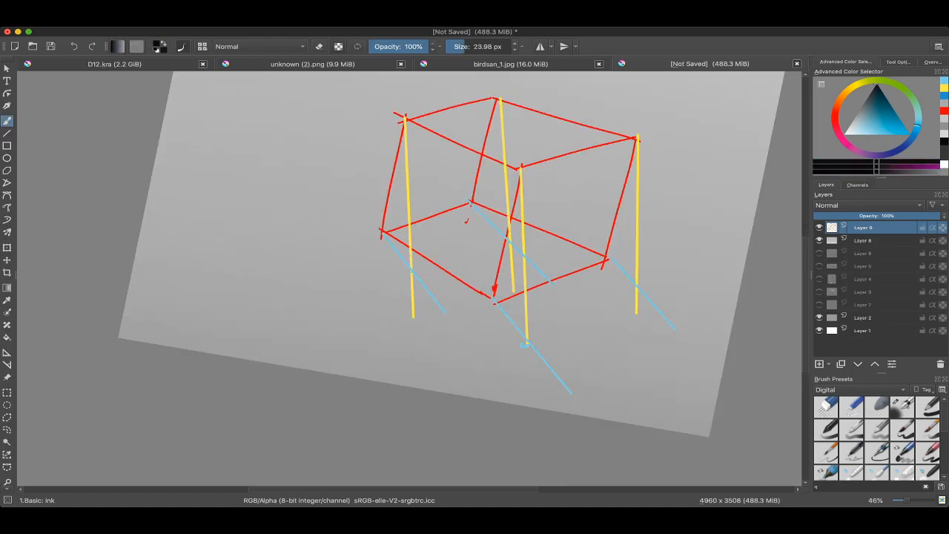
pyautogui.press(']')
pyautogui.moveTo(403, 254); pyautogui.dragTo(399, 254)
pyautogui.moveTo(383, 232); pyautogui.dragTo(412, 275)
pyautogui.hotkey('ctrl', 'z')
pyautogui.moveTo(445, 312); pyautogui.dragTo(458, 277)
# Step: Reduce the brush to 21.06 px and draw straight black shadow edges through the other ray crossings to the right base corner
pyautogui.press('[')
pyautogui.press('v')
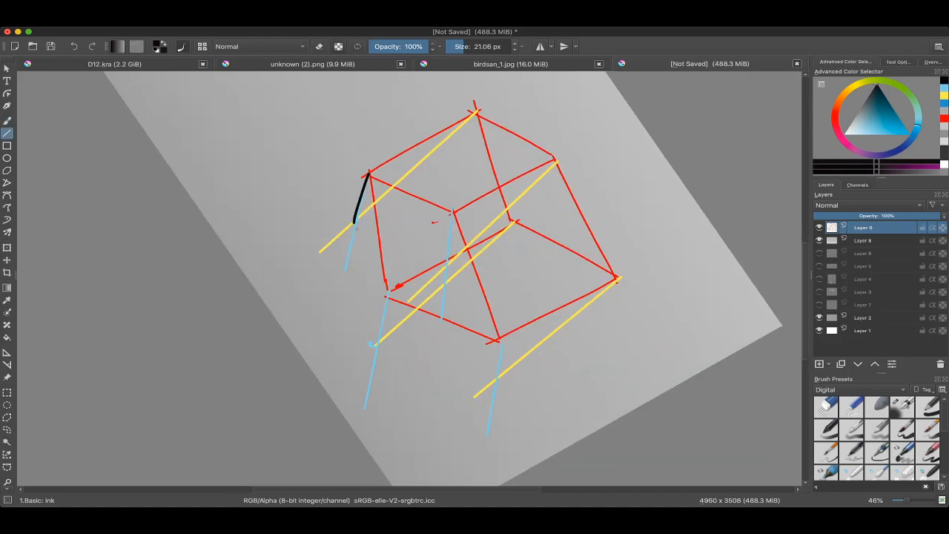
pyautogui.moveTo(357, 271)
pyautogui.mouseDown()
pyautogui.moveTo(379, 346)
pyautogui.moveTo(471, 327)
pyautogui.moveTo(522, 276)
pyautogui.moveTo(544, 236)
pyautogui.mouseUp()
pyautogui.moveTo(544, 237); pyautogui.dragTo(555, 279)
pyautogui.press('v')
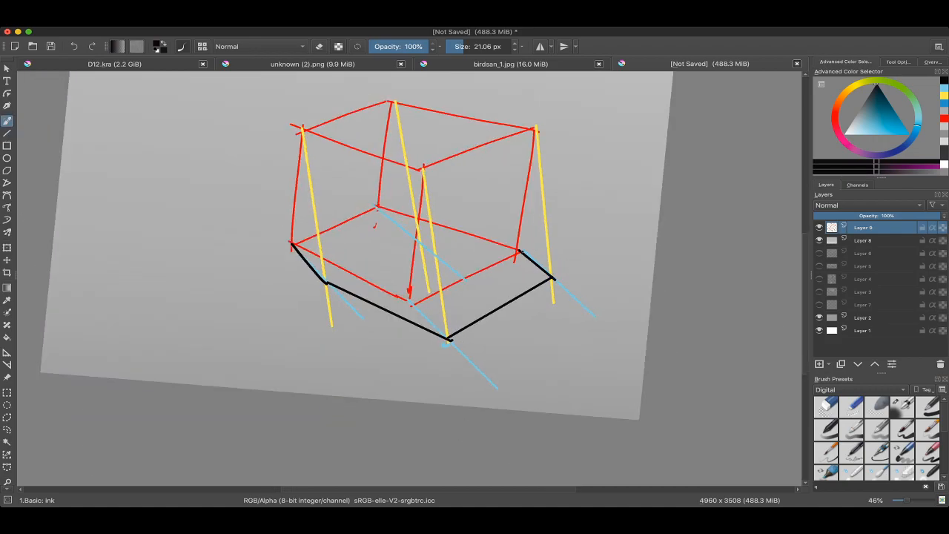
# Step: Close the shadow outline with black lines along the cube's front-right and front-left base edges
pyautogui.scroll(-3, 420, 279)
pyautogui.scroll(2, 420, 289)
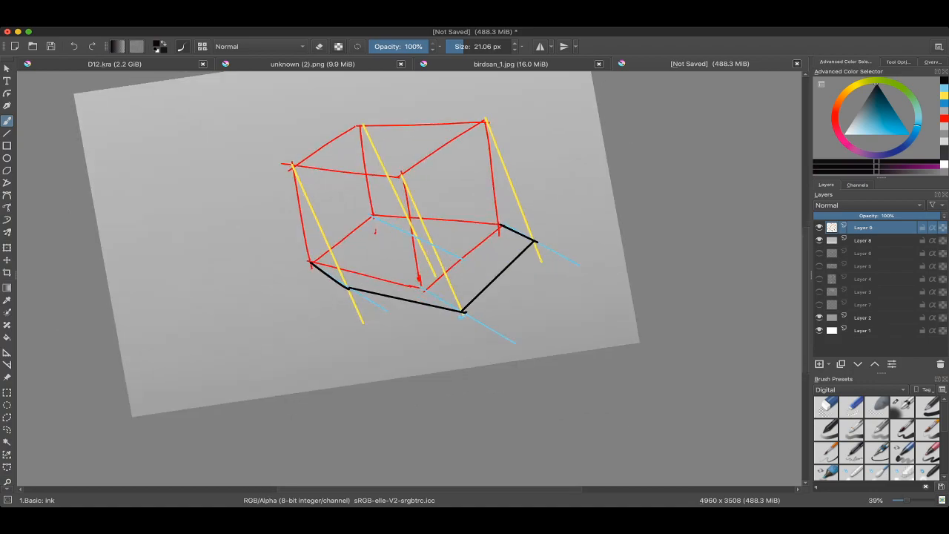
pyautogui.moveTo(475, 253)
pyautogui.mouseDown()
pyautogui.moveTo(508, 222)
pyautogui.moveTo(522, 290)
pyautogui.mouseUp()
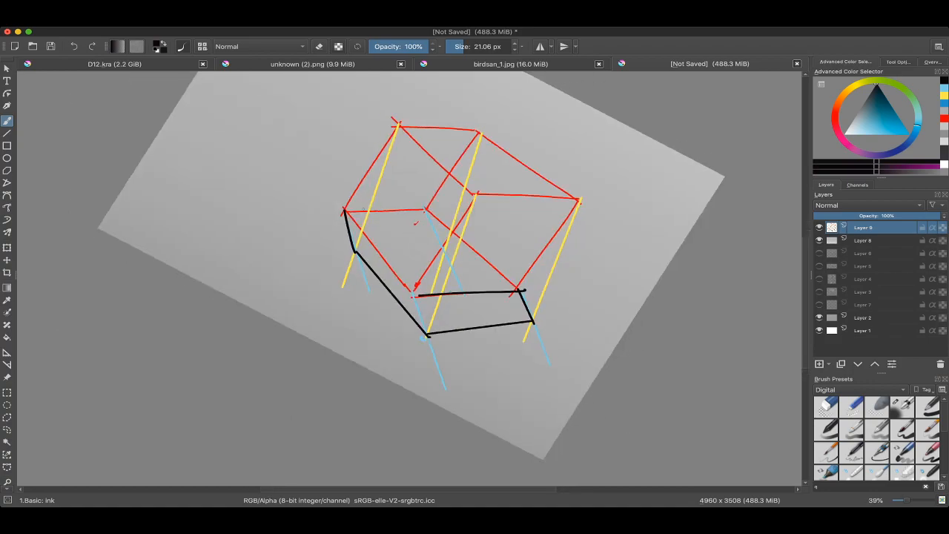
pyautogui.press('v')
pyautogui.moveTo(345, 211); pyautogui.dragTo(413, 294)
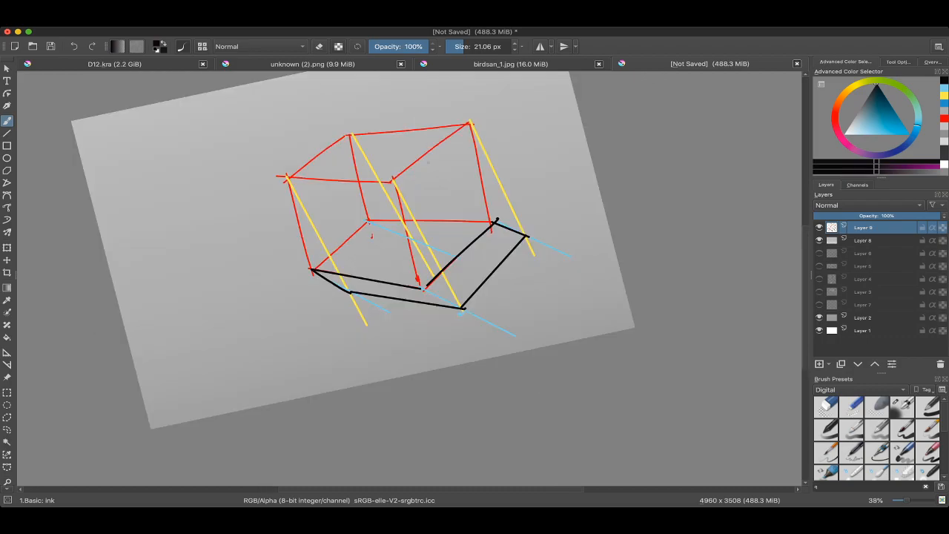
# Step: Add a new paint layer above the cube construction and sample the background grey beside the cube
pyautogui.moveTo(457, 223)
pyautogui.mouseDown()
pyautogui.moveTo(465, 250)
pyautogui.moveTo(489, 264)
pyautogui.moveTo(593, 198)
pyautogui.mouseUp()
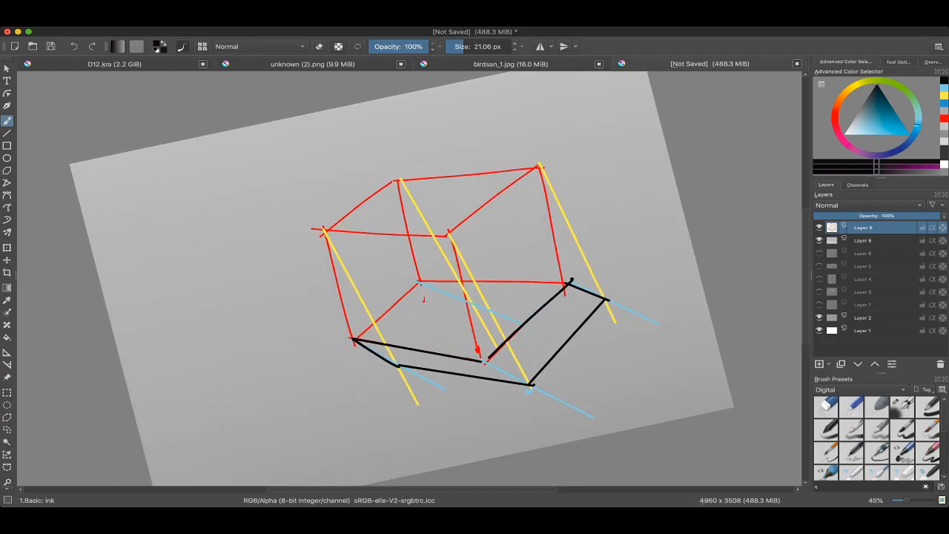
pyautogui.press('Insert')
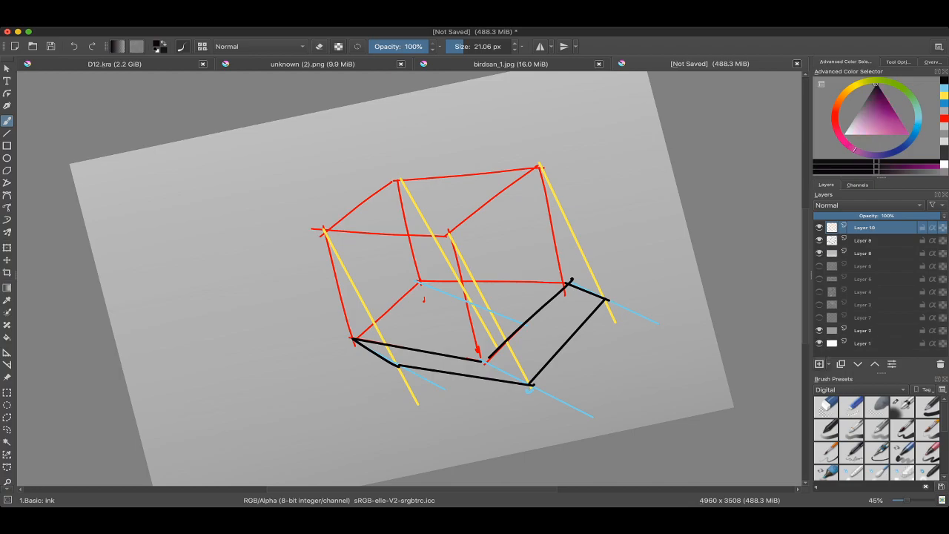
pyautogui.scroll(3, 486, 175)
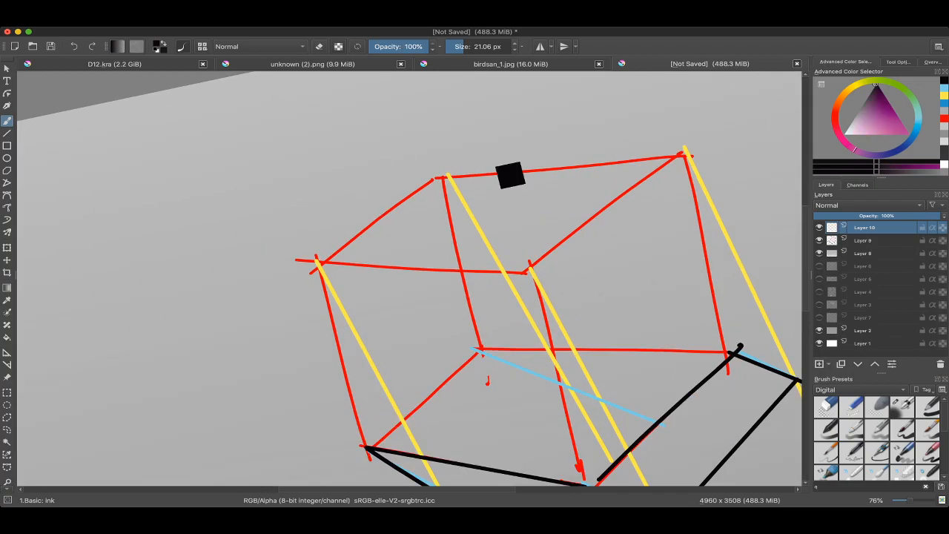
pyautogui.keyDown('ctrl'); pyautogui.click(394, 215); pyautogui.keyUp('ctrl')
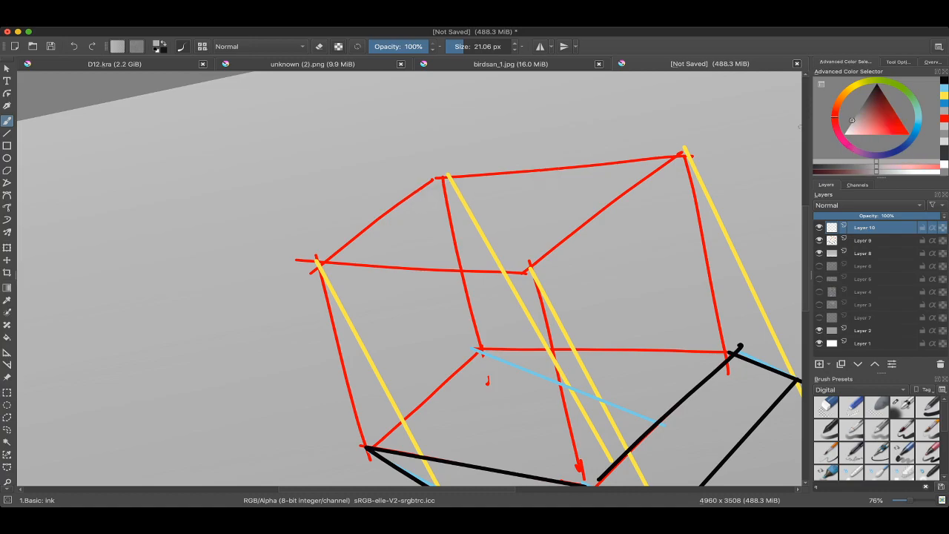
# Step: Lighten the colour to near white, try it with a 129.28 px brush on the cube's top face, and undo both marks
pyautogui.moveTo(853, 121); pyautogui.dragTo(846, 130)
pyautogui.keyDown('shift'); pyautogui.moveTo(362, 244); pyautogui.dragTo(435, 194); pyautogui.keyUp('shift')
pyautogui.moveTo(407, 217); pyautogui.dragTo(375, 250)
pyautogui.scroll(-2, 380, 236)
pyautogui.click(387, 238)
pyautogui.click(7, 418)
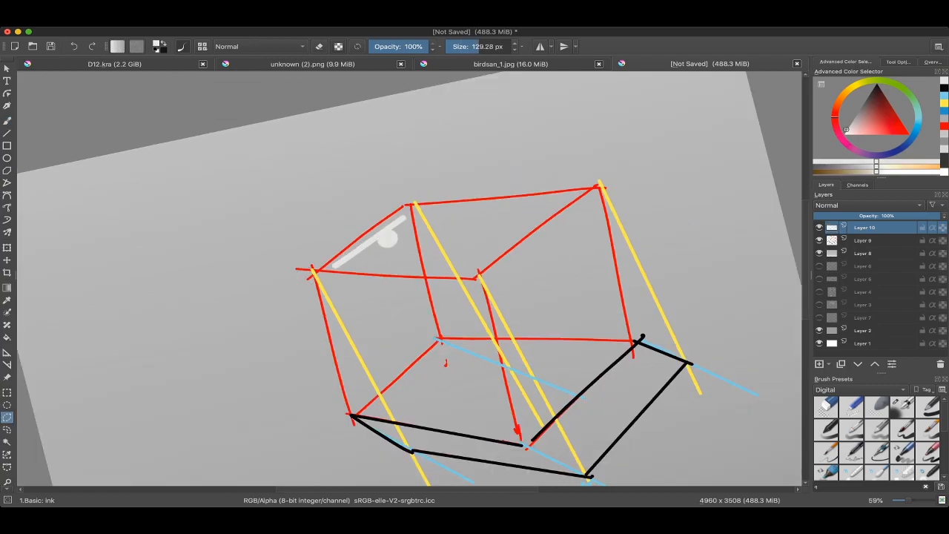
pyautogui.hotkey('ctrl', 'z')
pyautogui.hotkey('ctrl', 'z')
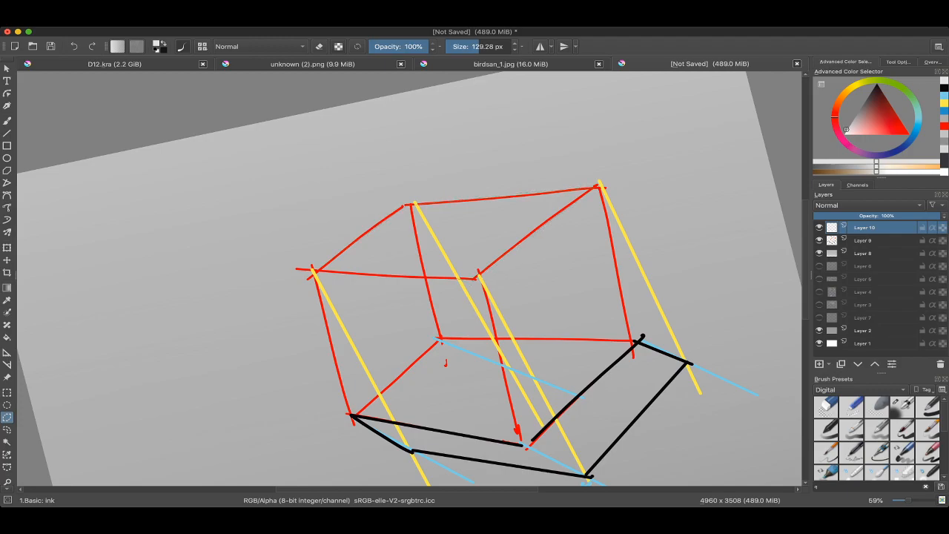
# Step: Outline the cube's top face with a polygonal selection, fill it near white with a 606.85 px brush, and deselect
pyautogui.click(317, 271)
pyautogui.press('b')
pyautogui.keyDown('shift'); pyautogui.moveTo(358, 298); pyautogui.dragTo(433, 299); pyautogui.keyUp('shift')
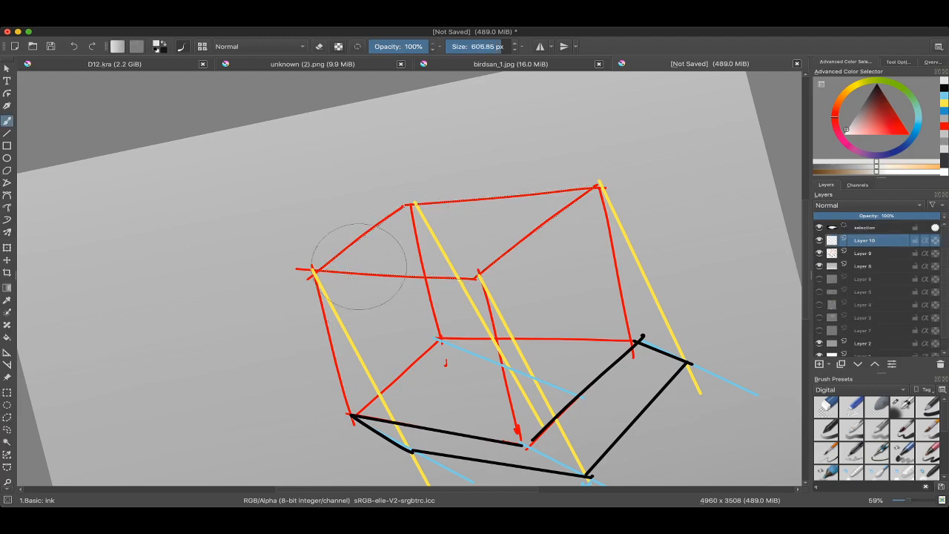
pyautogui.moveTo(363, 267); pyautogui.dragTo(455, 271)
pyautogui.hotkey('ctrl', 'shift', 'a')
pyautogui.scroll(-5, 564, 282)
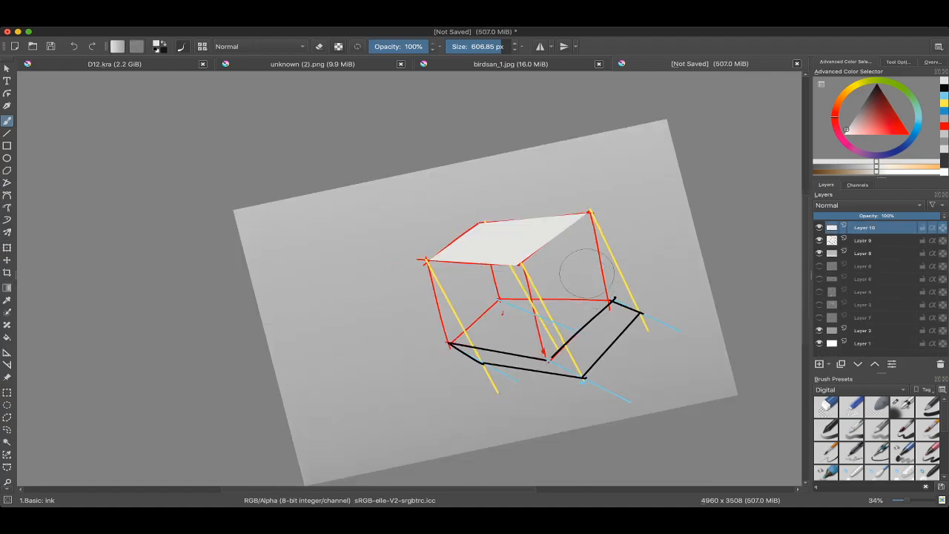
pyautogui.scroll(3, 562, 241)
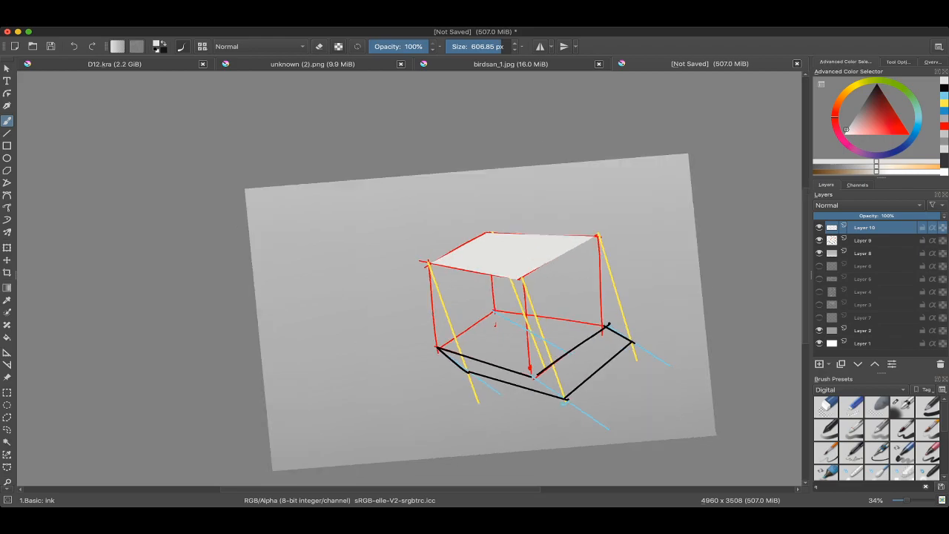
# Step: Sample the top face's near-white colour and darken it to a dark grey
pyautogui.moveTo(483, 237); pyautogui.dragTo(448, 221)
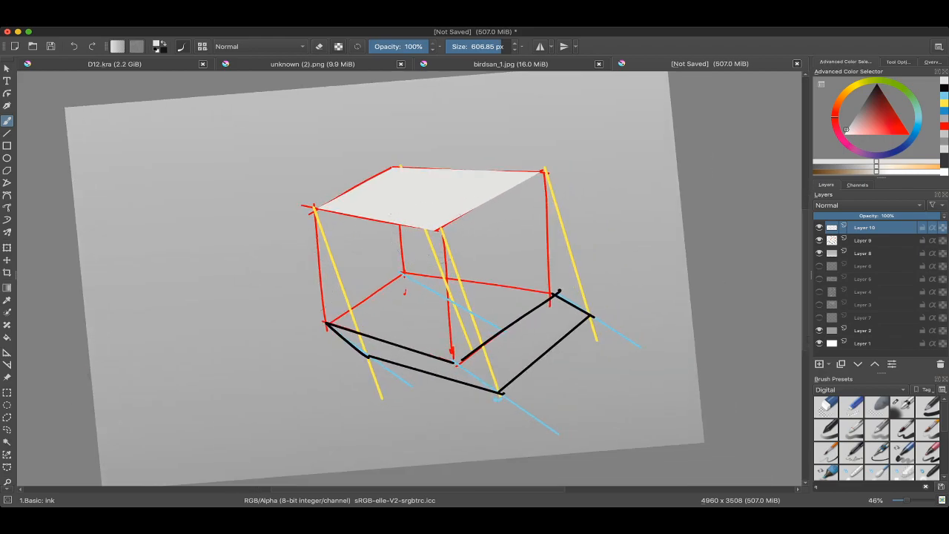
pyautogui.click(7, 418)
pyautogui.press('b')
pyautogui.keyDown('ctrl'); pyautogui.click(453, 187); pyautogui.keyUp('ctrl')
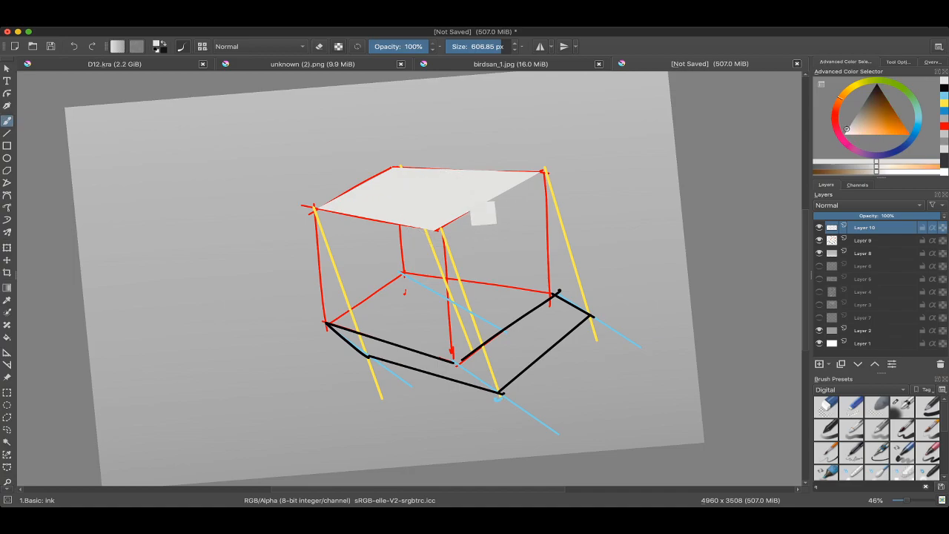
pyautogui.keyDown('ctrl'); pyautogui.click(458, 186); pyautogui.keyUp('ctrl')
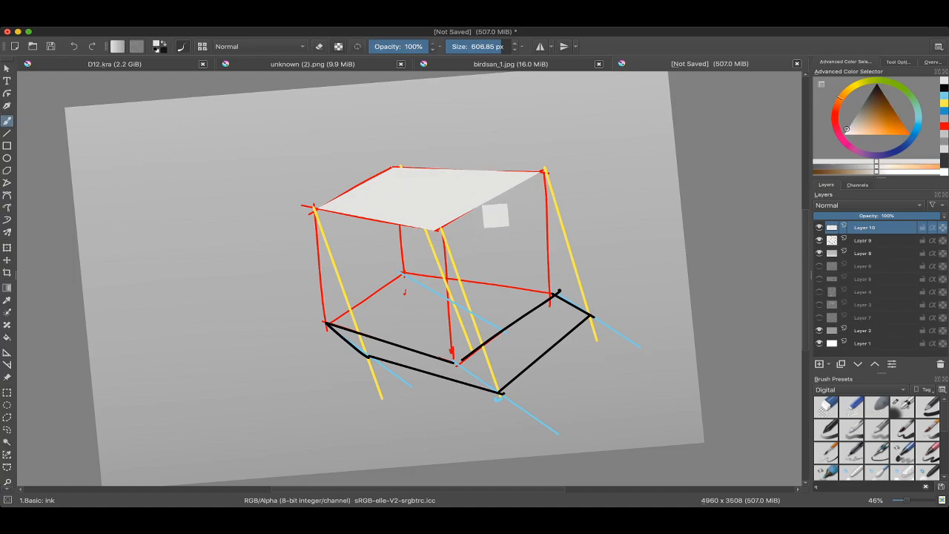
pyautogui.press('d')
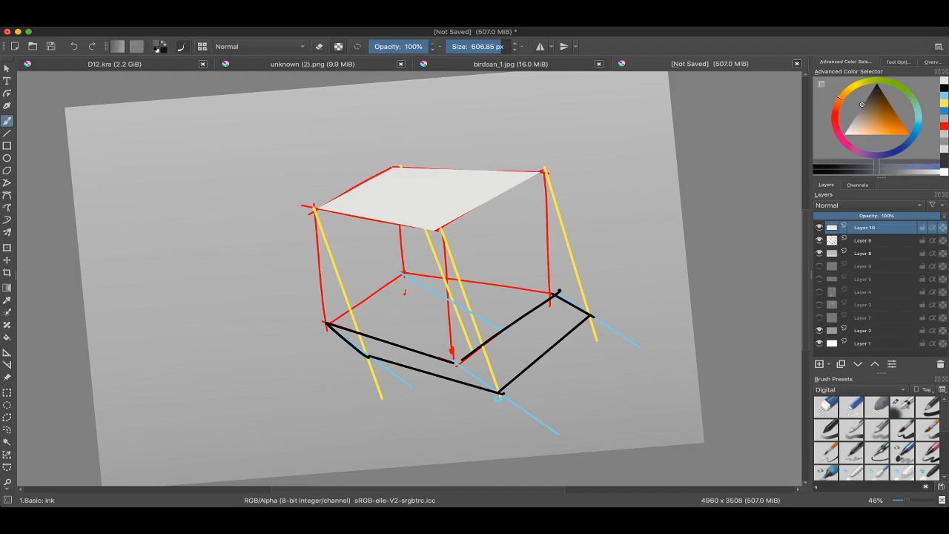
# Step: Outline the cube's front-right face with a polygonal selection, fill it dark grey with an 847.56 px brush, and deselect
pyautogui.click(7, 417)
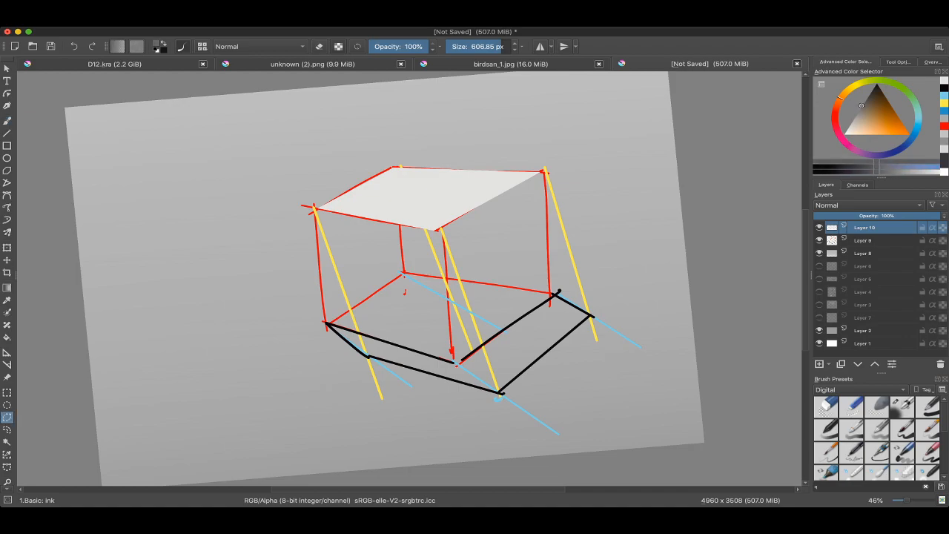
pyautogui.click(545, 172)
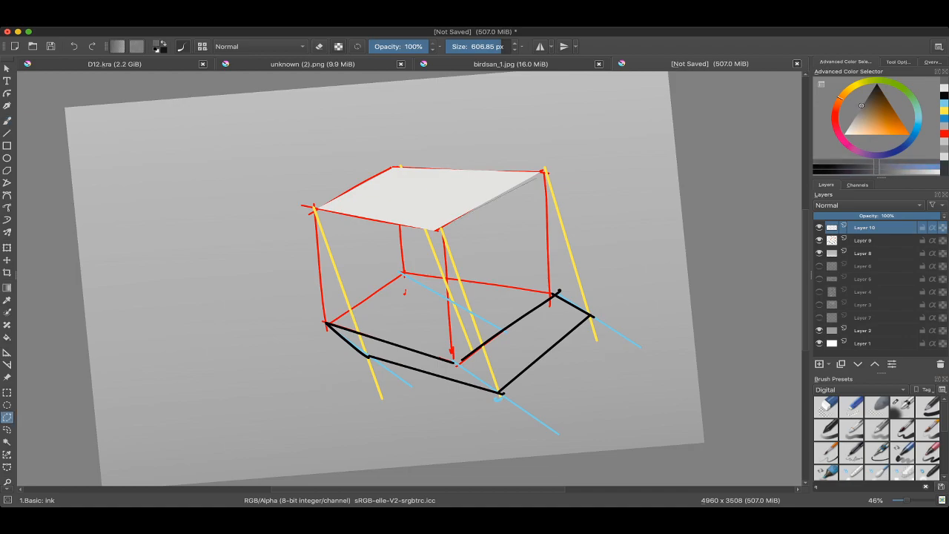
pyautogui.click(551, 289)
pyautogui.click(456, 363)
pyautogui.click(437, 229)
pyautogui.press('b')
pyautogui.moveTo(433, 260)
pyautogui.keyDown('shift'); pyautogui.mouseDown()
pyautogui.moveTo(500, 245)
pyautogui.moveTo(526, 288)
pyautogui.moveTo(480, 348)
pyautogui.mouseUp(); pyautogui.keyUp('shift')
pyautogui.press('super+shift+a')
pyautogui.scroll(-3, 445, 275)
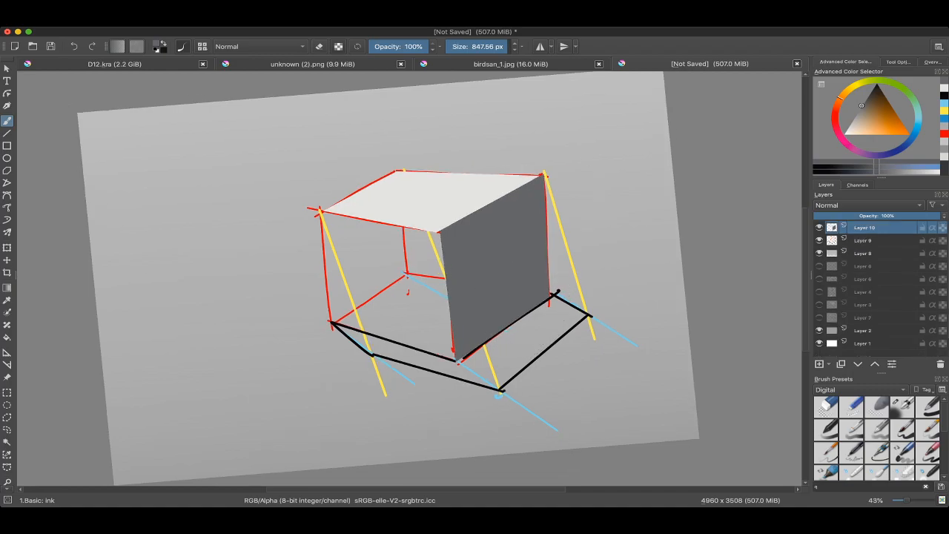
# Step: Sample the background grey inside the unpainted front-left face, and resample the dark grey of the front-right face
pyautogui.scroll(1, 445, 275)
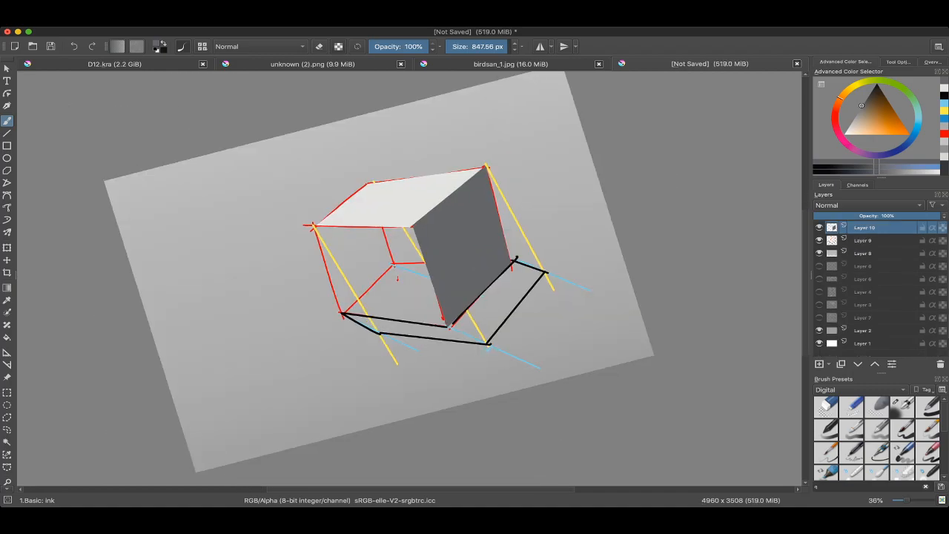
pyautogui.scroll(3, 445, 275)
pyautogui.scroll(-1, 445, 275)
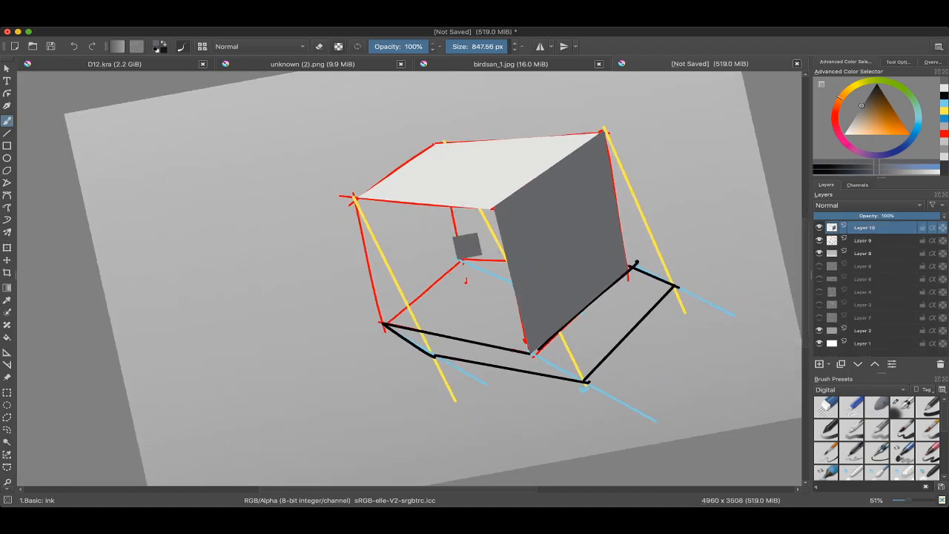
pyautogui.keyDown('super'); pyautogui.click(438, 217); pyautogui.keyUp('super')
pyautogui.hscroll(2, 445, 274)
pyautogui.scroll(-1, 445, 275)
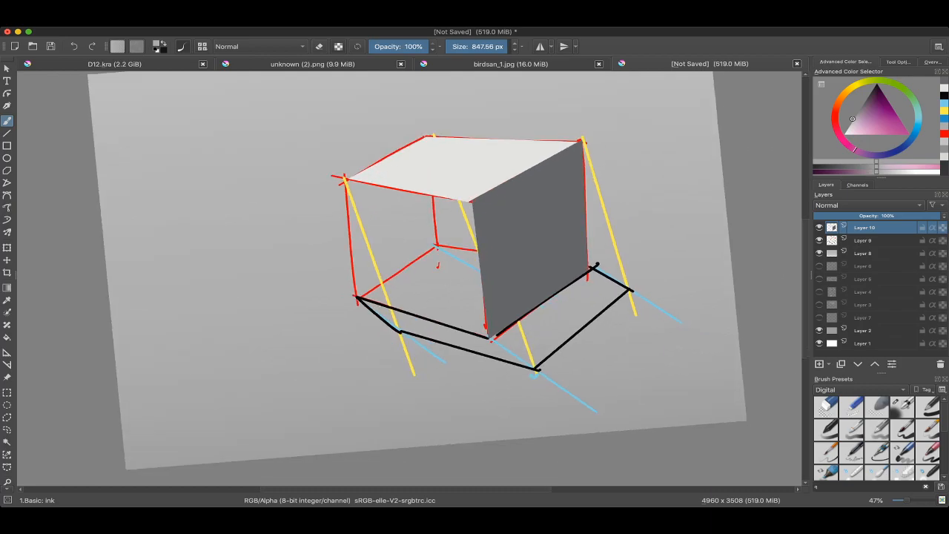
pyautogui.scroll(-1, 445, 274)
pyautogui.keyDown('super'); pyautogui.click(493, 237); pyautogui.keyUp('super')
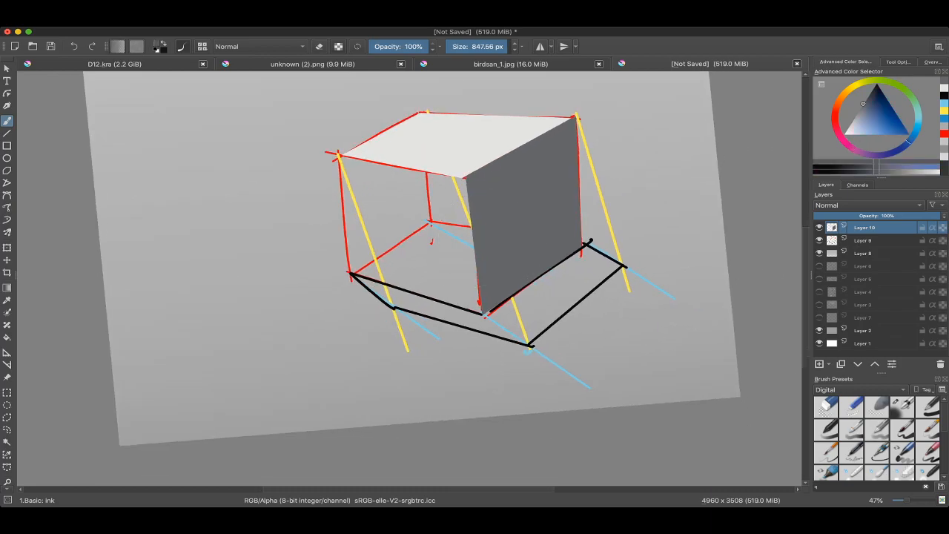
pyautogui.scroll(4, 422, 182)
pyautogui.scroll(2, 411, 231)
pyautogui.scroll(-4, 369, 226)
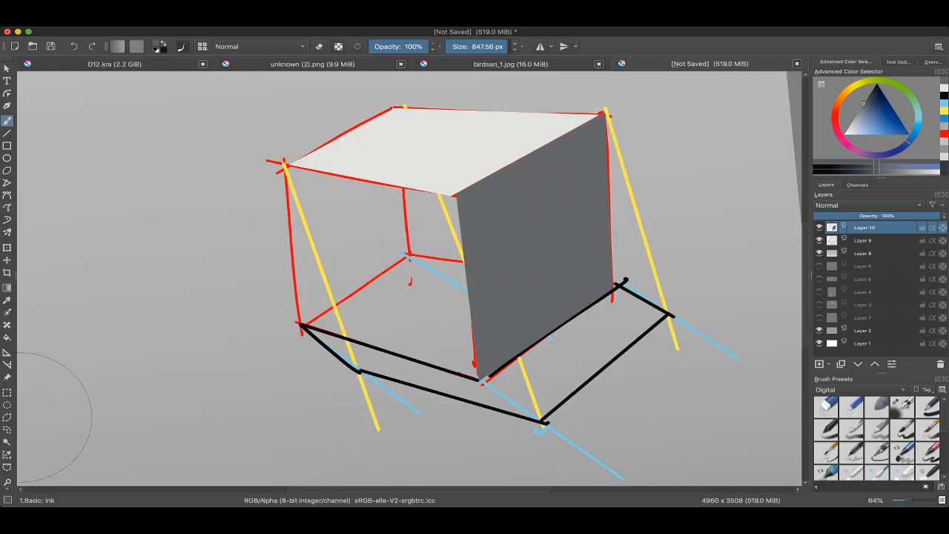
# Step: Outline the cube's front-left face with a polygonal selection through its four corners and switch back to the brush
pyautogui.click(6, 418)
pyautogui.click(287, 166)
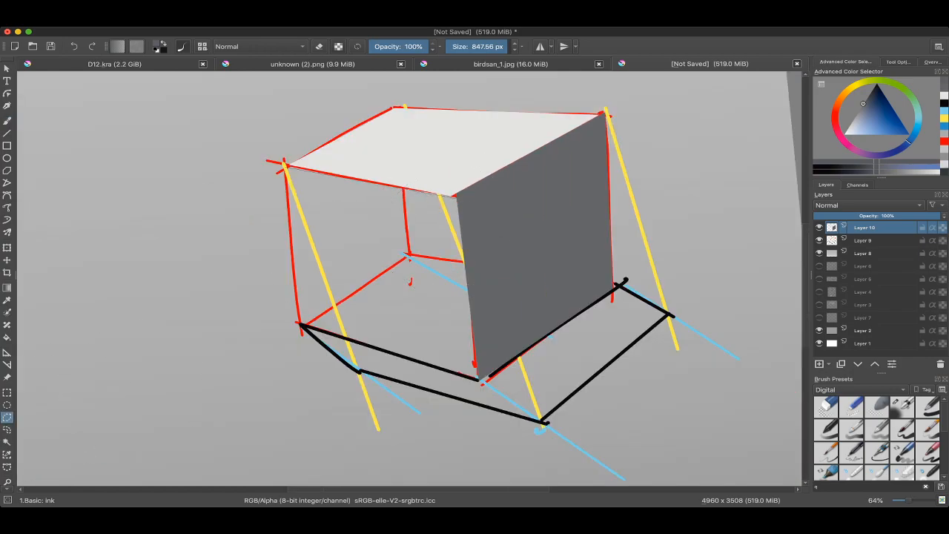
pyautogui.click(454, 201)
pyautogui.click(476, 379)
pyautogui.click(299, 324)
pyautogui.click(287, 167)
pyautogui.press('b')
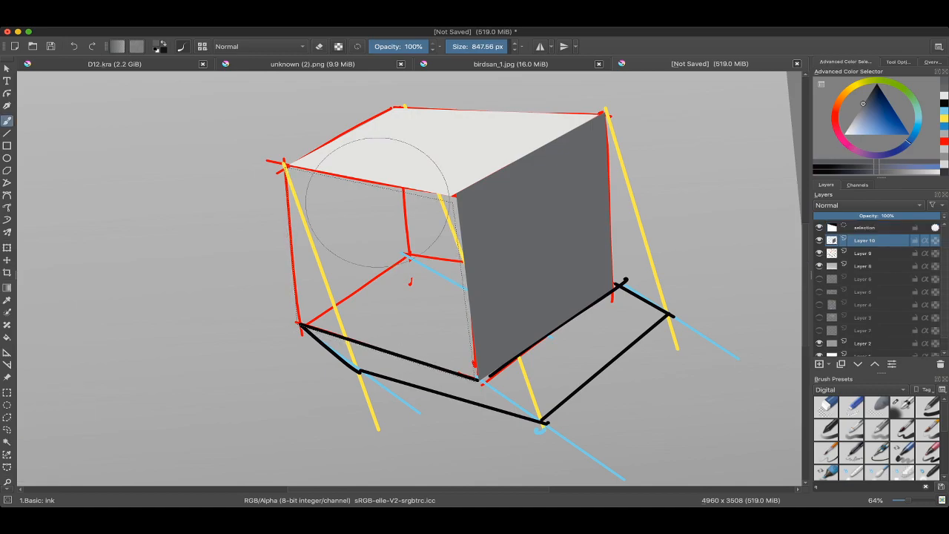
# Step: Lighten the colour to a mid grey, fill the selected front-left face with it, and deselect
pyautogui.keyDown('ctrl'); pyautogui.click(378, 204); pyautogui.keyUp('ctrl')
pyautogui.keyDown('ctrl'); pyautogui.click(537, 215); pyautogui.keyUp('ctrl')
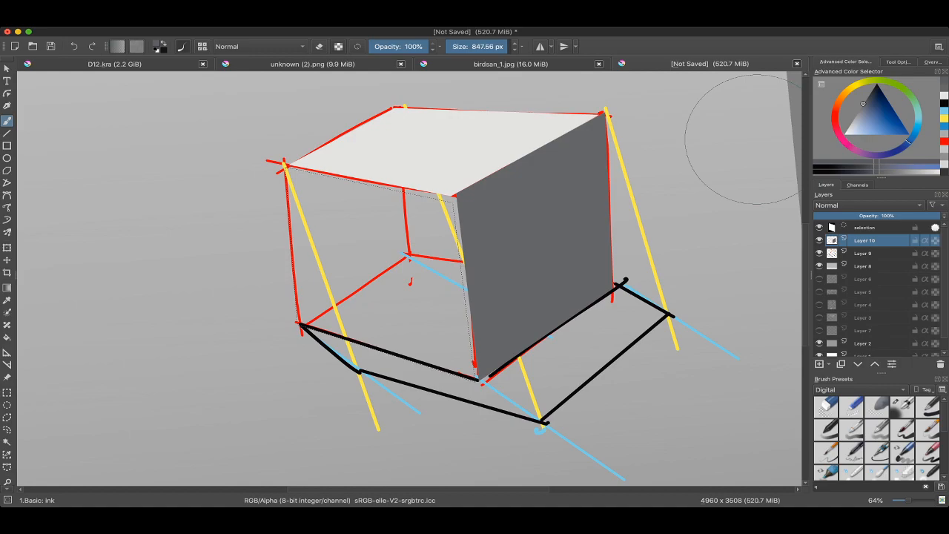
pyautogui.moveTo(862, 107); pyautogui.dragTo(857, 112)
pyautogui.moveTo(435, 403)
pyautogui.mouseDown()
pyautogui.moveTo(439, 251)
pyautogui.moveTo(455, 232)
pyautogui.moveTo(368, 219)
pyautogui.moveTo(321, 292)
pyautogui.moveTo(309, 275)
pyautogui.moveTo(428, 244)
pyautogui.moveTo(468, 303)
pyautogui.mouseUp()
pyautogui.hotkey('ctrl', 'shift', 'a')
# Step: Paint over the gap along the cube's front vertical edge, reducing the brush to 111.63 px
pyautogui.moveTo(483, 211)
pyautogui.mouseDown()
pyautogui.moveTo(401, 211)
pyautogui.moveTo(454, 214)
pyautogui.mouseUp()
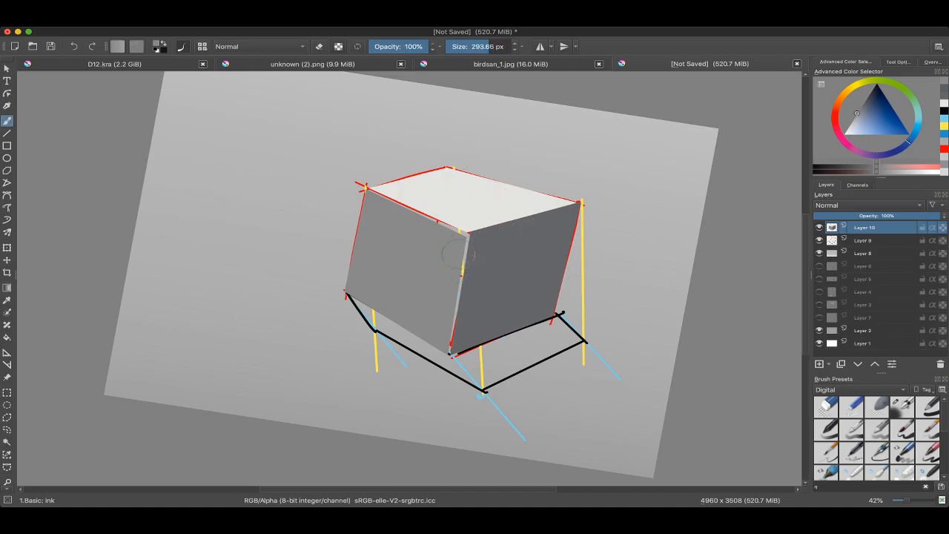
pyautogui.moveTo(463, 257); pyautogui.dragTo(470, 273)
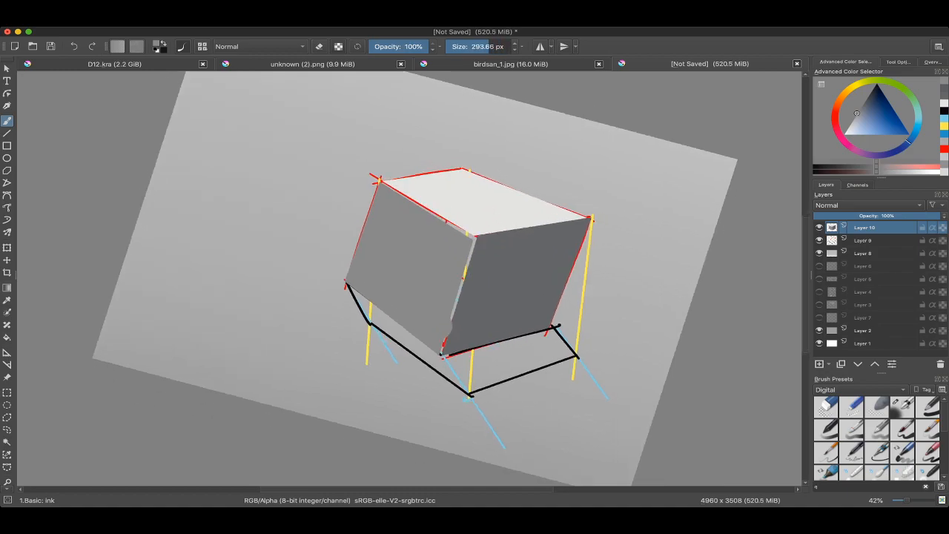
pyautogui.click(820, 227)
pyautogui.click(820, 228)
pyautogui.moveTo(446, 291); pyautogui.dragTo(431, 292)
pyautogui.moveTo(465, 246); pyautogui.dragTo(443, 335)
pyautogui.moveTo(460, 273); pyautogui.dragTo(458, 273)
pyautogui.moveTo(471, 246); pyautogui.dragTo(439, 344)
pyautogui.hotkey('ctrl', 'z')
pyautogui.press('[')
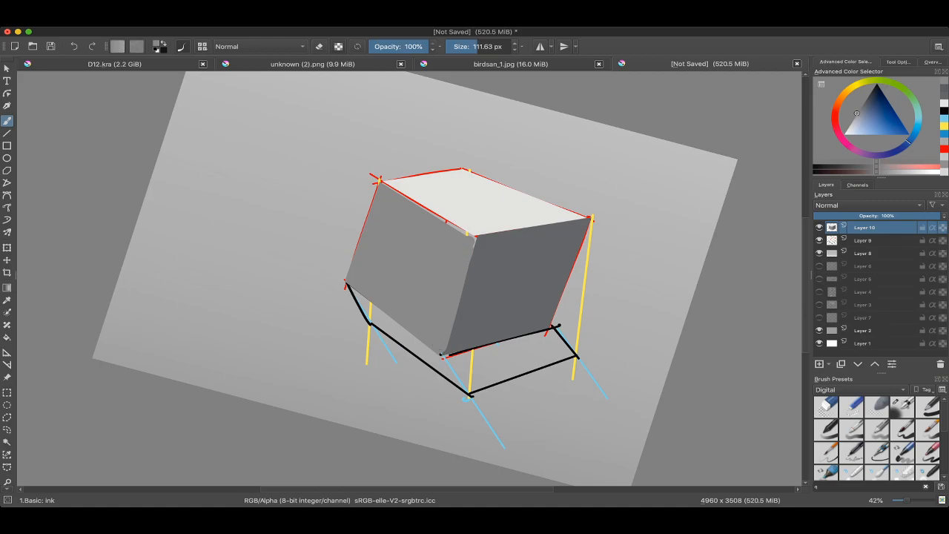
# Step: Sample the front-left face's mid grey and cover the red line along its upper edge with a 105.20 px brush
pyautogui.press('6')
pyautogui.press('6')
pyautogui.press('6')
pyautogui.keyDown('ctrl'); pyautogui.click(461, 209); pyautogui.keyUp('ctrl')
pyautogui.moveTo(463, 204); pyautogui.dragTo(476, 278)
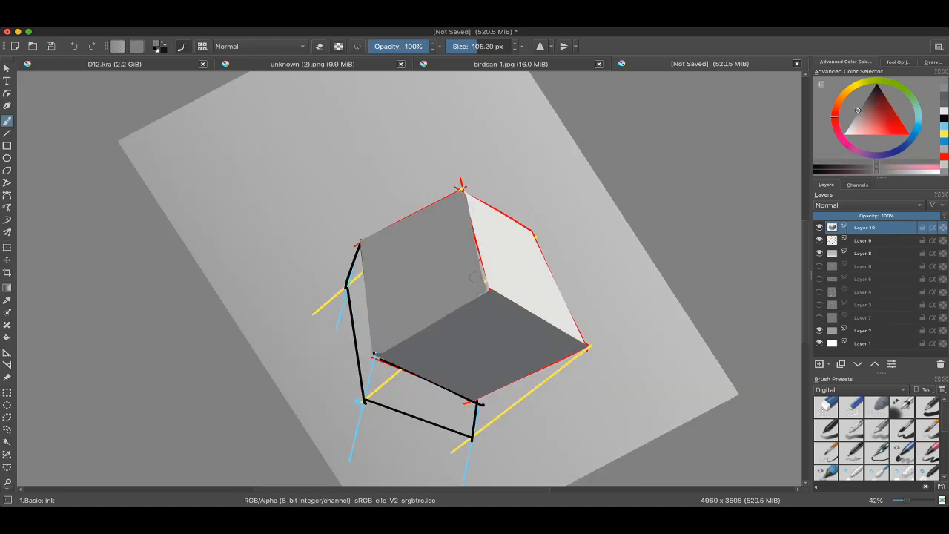
pyautogui.moveTo(465, 224); pyautogui.dragTo(480, 277)
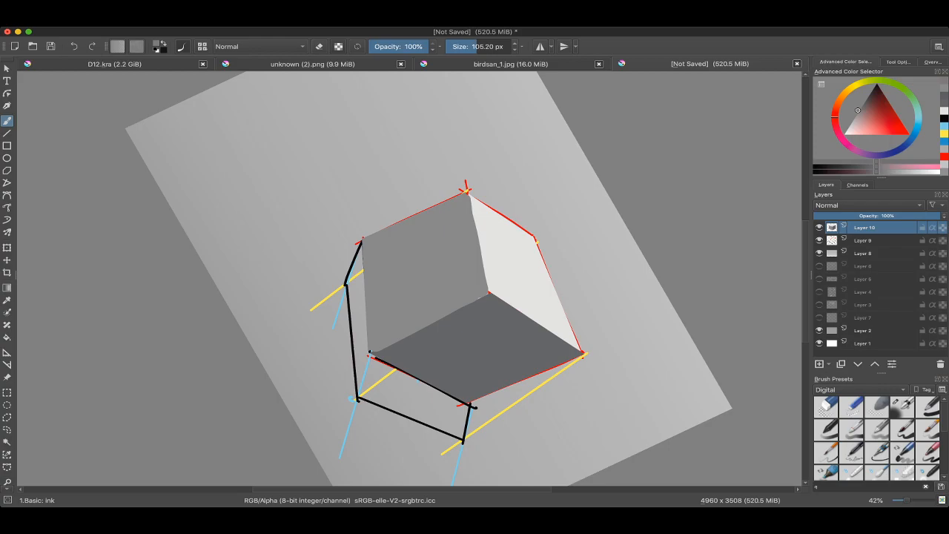
# Step: Touch up the upper end of the front vertical edge with sampled dark grey, and smooth it with mid grey at 96.31 px
pyautogui.press('4')
pyautogui.press('4')
pyautogui.press('4')
pyautogui.keyDown('ctrl'); pyautogui.click(461, 220); pyautogui.keyUp('ctrl')
pyautogui.scroll(6, 420, 336)
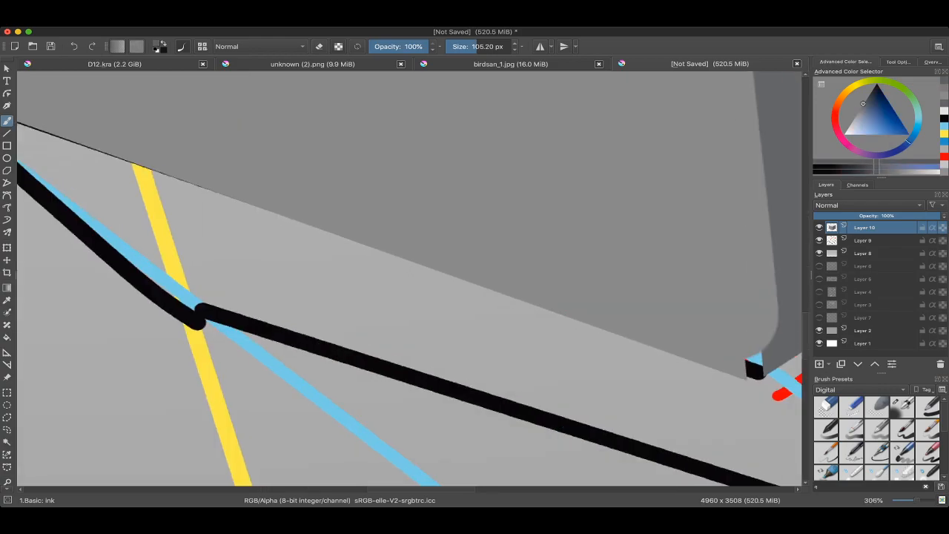
pyautogui.scroll(-4, 420, 290)
pyautogui.scroll(2, 419, 297)
pyautogui.scroll(-3, 454, 282)
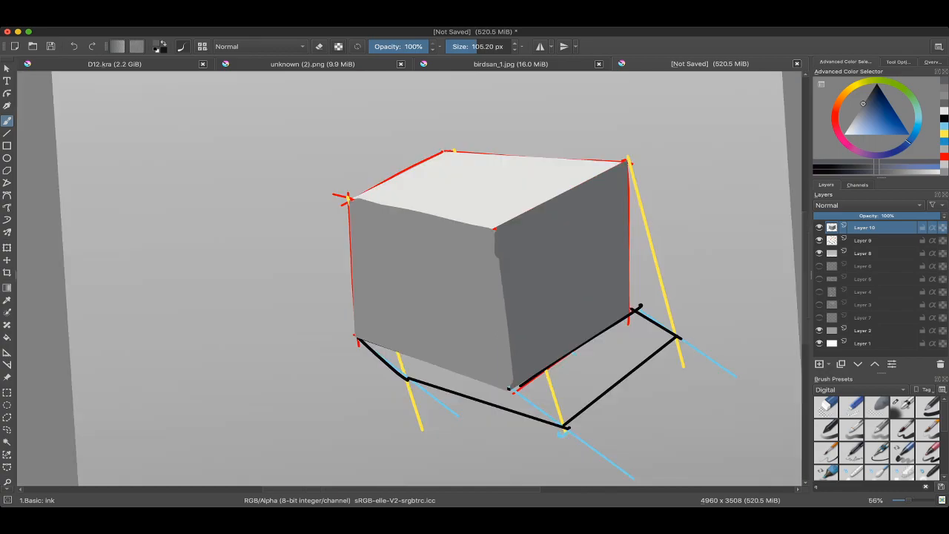
pyautogui.scroll(-1, 454, 282)
pyautogui.scroll(1, 501, 251)
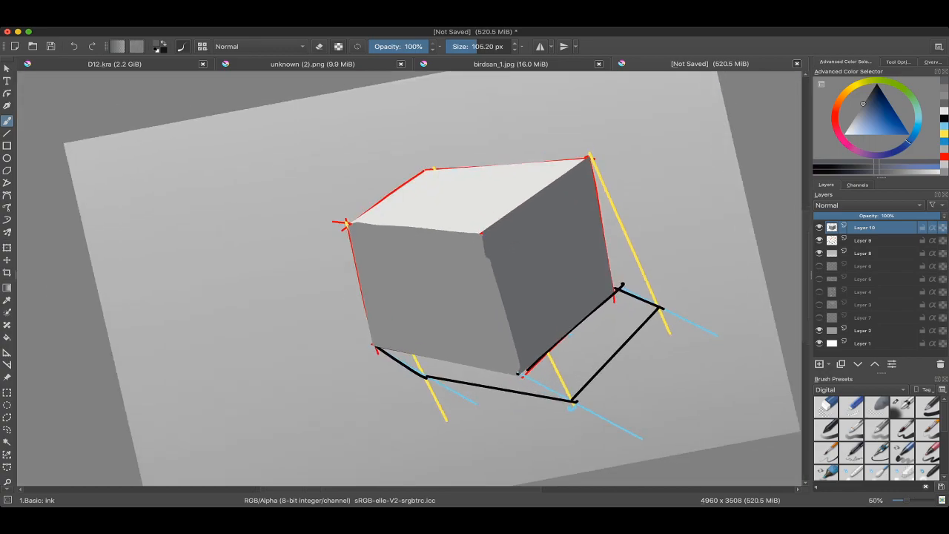
pyautogui.keyDown('ctrl'); pyautogui.click(474, 256); pyautogui.keyUp('ctrl')
pyautogui.keyDown('shift'); pyautogui.moveTo(480, 256); pyautogui.dragTo(477, 257); pyautogui.keyUp('shift')
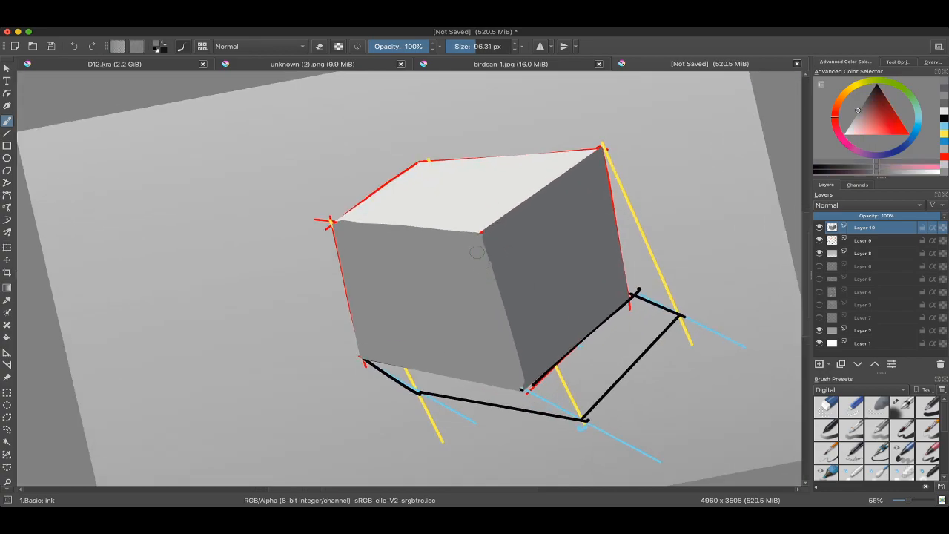
# Step: Try to extend the front-left face over the front vertical edge with mid-grey strokes, and undo them
pyautogui.scroll(-2, 486, 271)
pyautogui.keyDown('shift'); pyautogui.moveTo(517, 286); pyautogui.dragTo(515, 309); pyautogui.keyUp('shift')
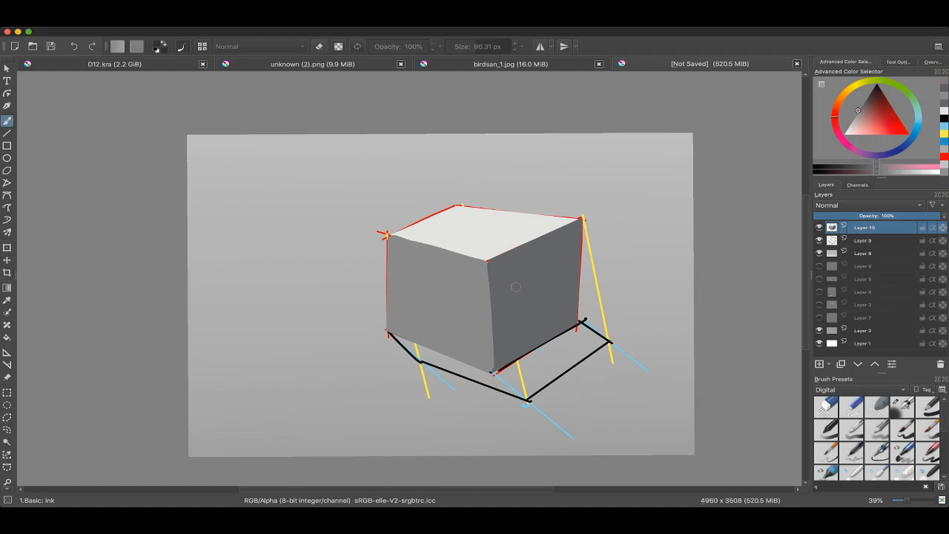
pyautogui.scroll(-2, 440, 256)
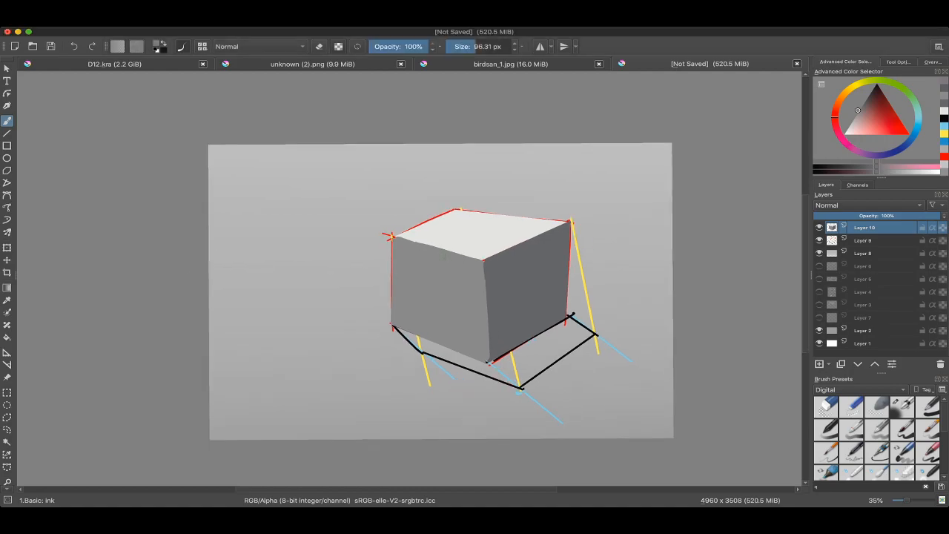
pyautogui.scroll(3, 441, 257)
pyautogui.click(493, 252)
pyautogui.moveTo(487, 237); pyautogui.dragTo(486, 299)
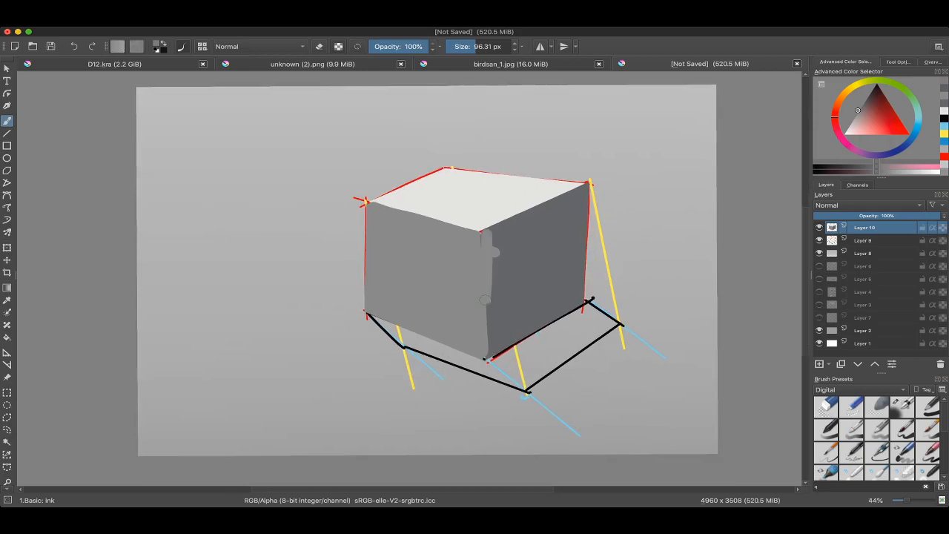
pyautogui.hotkey('ctrl', 'z')
# Step: Sample the front-right face's dark grey and straighten the front vertical edge with an 89.91 px brush
pyautogui.hotkey('ctrl', 'z')
pyautogui.keyDown('ctrl'); pyautogui.click(495, 250); pyautogui.keyUp('ctrl')
pyautogui.moveTo(489, 246); pyautogui.dragTo(491, 351)
pyautogui.hotkey('ctrl', 'z')
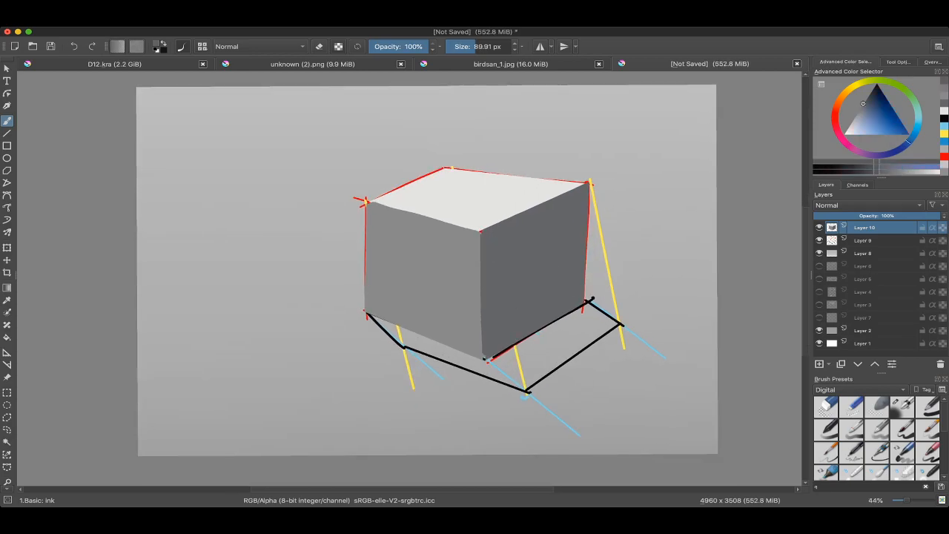
pyautogui.scroll(-3, 424, 290)
pyautogui.scroll(2, 424, 289)
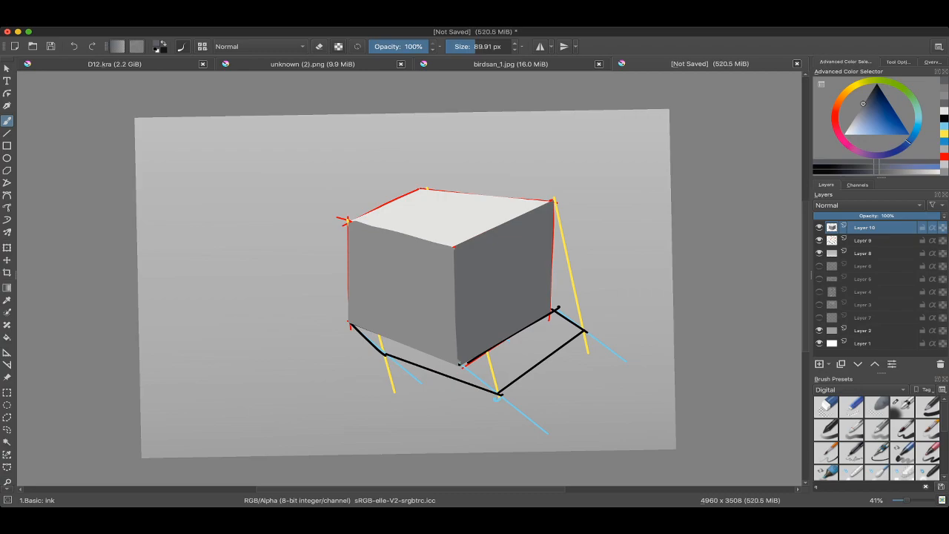
# Step: Hide the painted cube and construction layers, and toggle the gradient layer off and on to view the backdrop
pyautogui.click(820, 227)
pyautogui.click(820, 240)
pyautogui.click(820, 254)
pyautogui.click(820, 253)
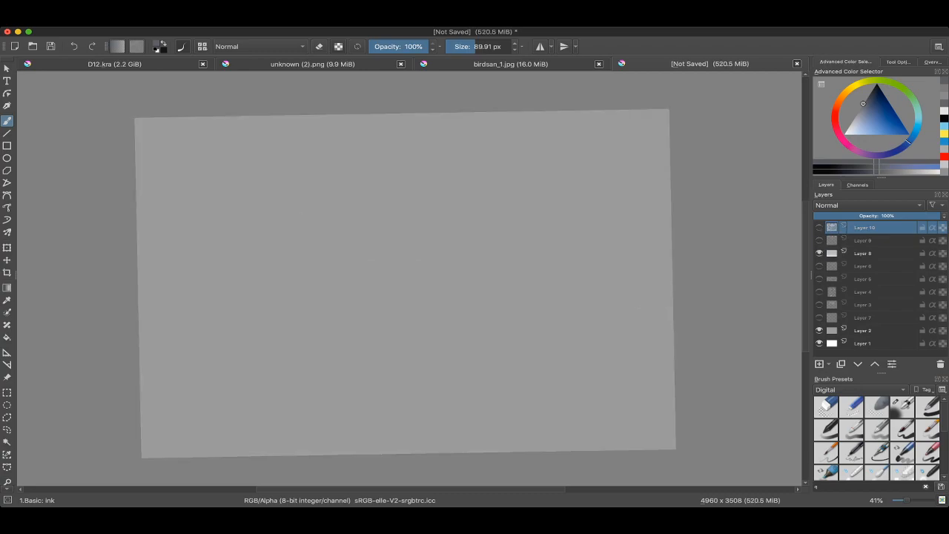
# Step: Show the layers holding the handwritten painting notes and the shadow-projection drawing for review
pyautogui.click(819, 291)
pyautogui.click(819, 304)
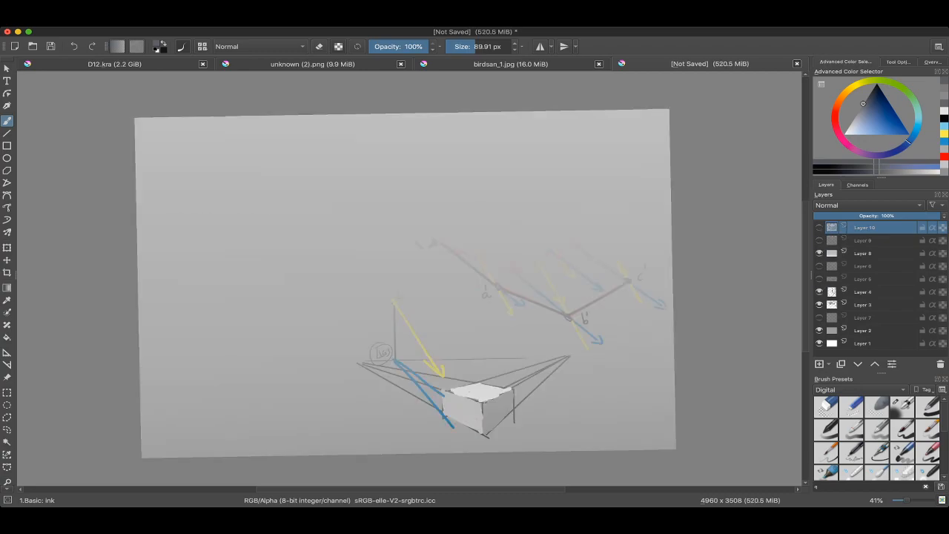
pyautogui.click(819, 279)
pyautogui.click(820, 266)
pyautogui.click(820, 254)
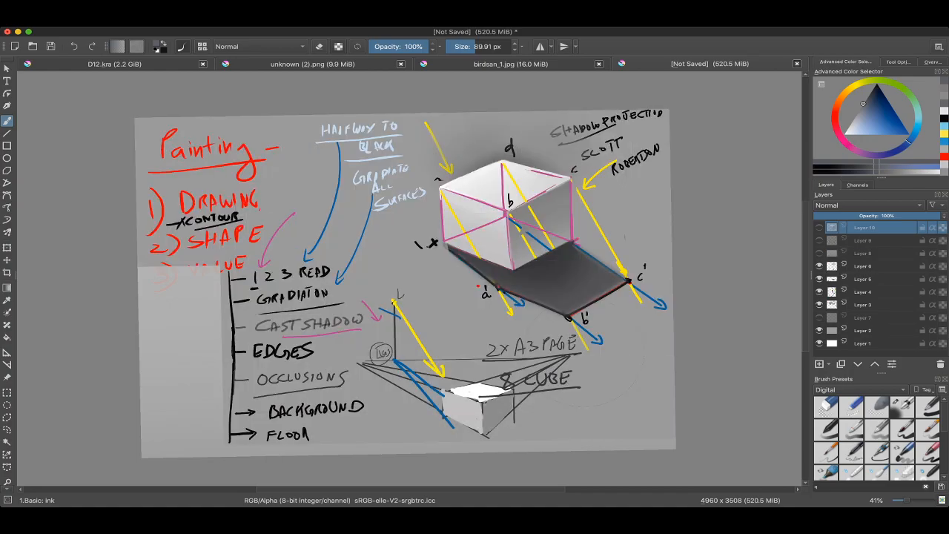
pyautogui.keyDown('ctrl'); pyautogui.click(313, 256); pyautogui.keyUp('ctrl')
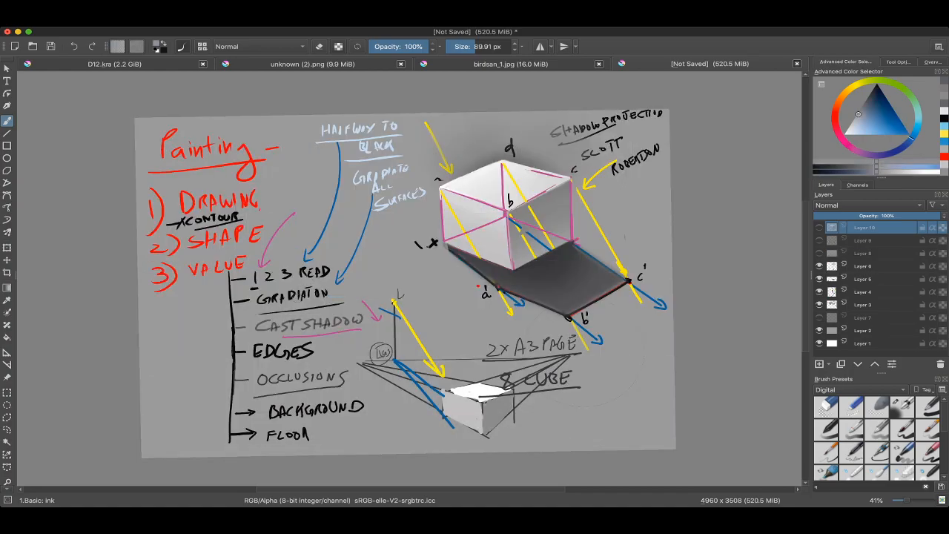
# Step: Hide the notes and shadow-projection layers, and show the painted cube on Layer 10 with the construction lines on Layer 9
pyautogui.click(820, 266)
pyautogui.click(820, 278)
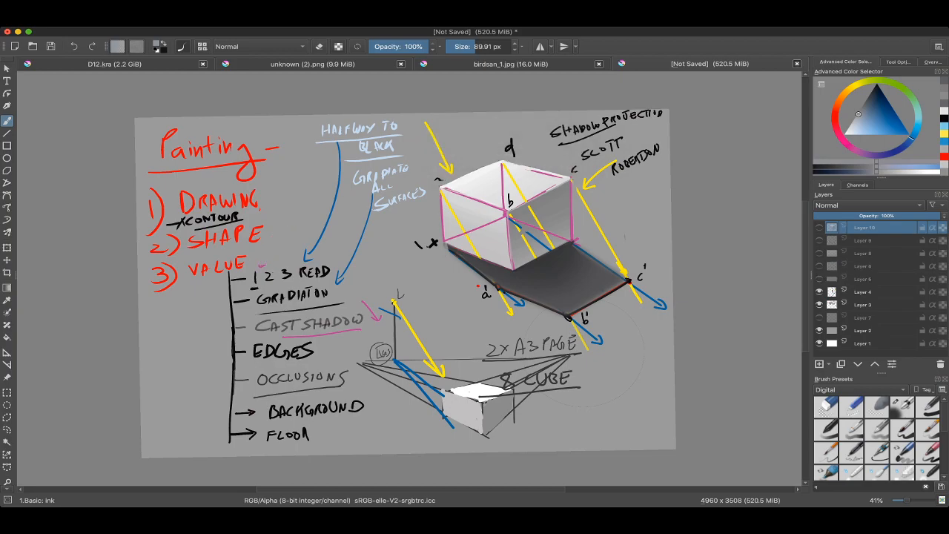
pyautogui.click(819, 292)
pyautogui.click(820, 305)
pyautogui.click(820, 228)
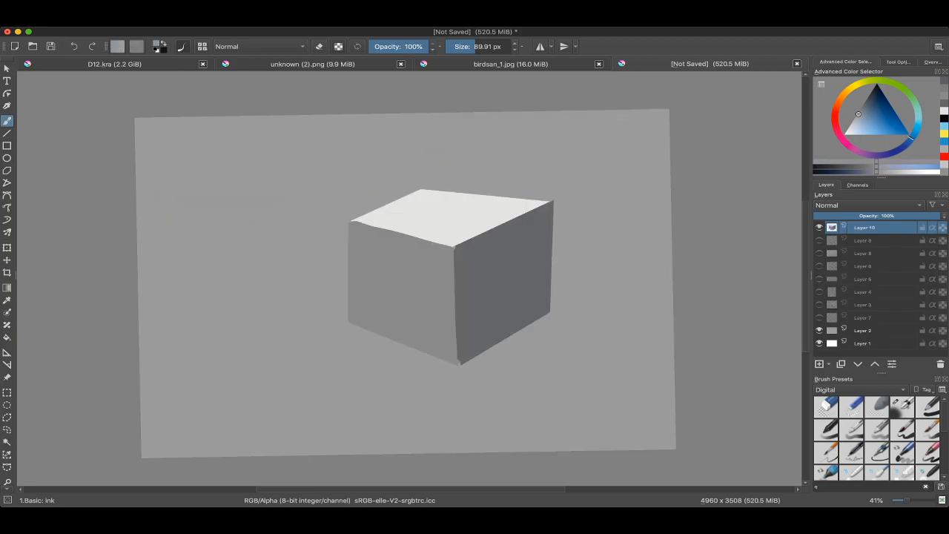
pyautogui.click(819, 240)
# Step: Sample the backdrop grey beside the cube and darken it as the cast-shadow colour
pyautogui.moveTo(586, 297); pyautogui.dragTo(584, 255)
pyautogui.moveTo(570, 292); pyautogui.dragTo(660, 202)
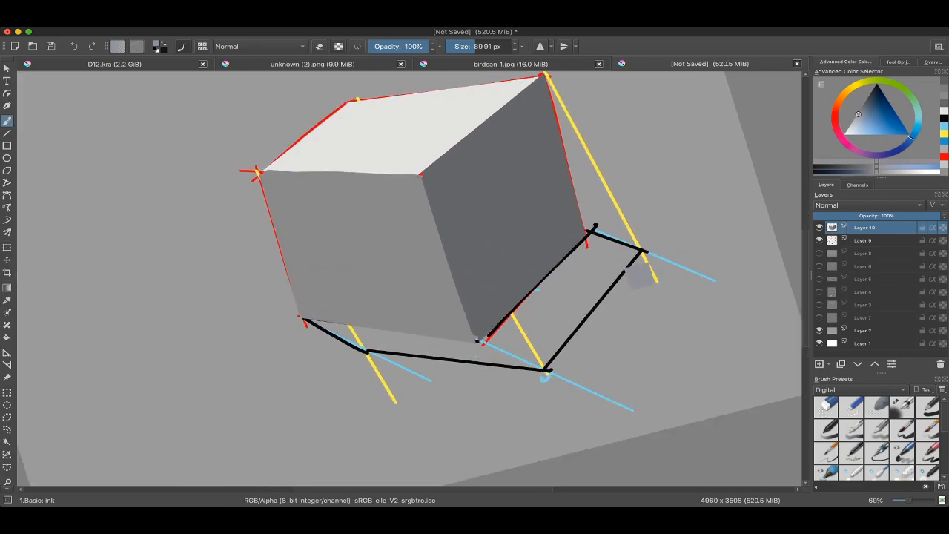
pyautogui.moveTo(561, 259)
pyautogui.mouseDown()
pyautogui.moveTo(560, 281)
pyautogui.moveTo(603, 259)
pyautogui.moveTo(615, 206)
pyautogui.mouseUp()
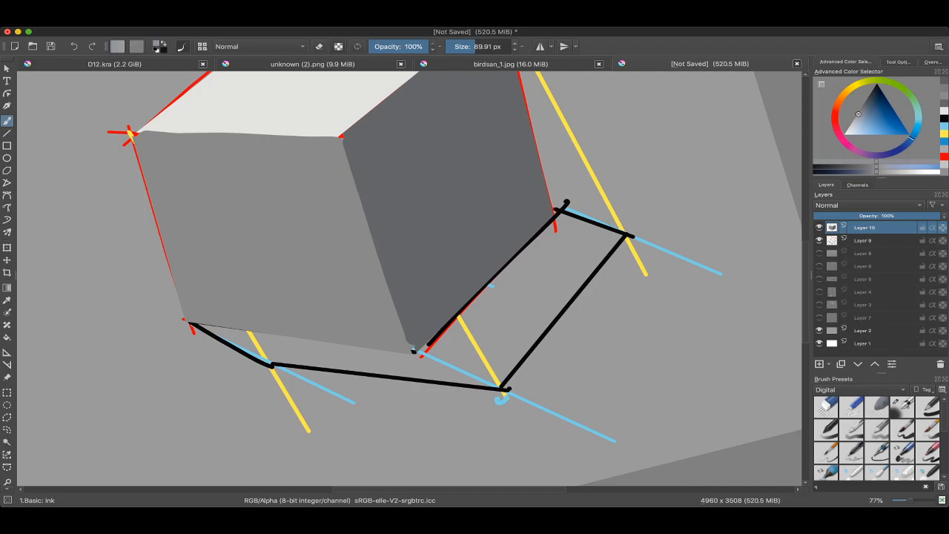
pyautogui.moveTo(619, 230); pyautogui.dragTo(512, 232)
pyautogui.keyDown('ctrl'); pyautogui.click(541, 305); pyautogui.keyUp('ctrl')
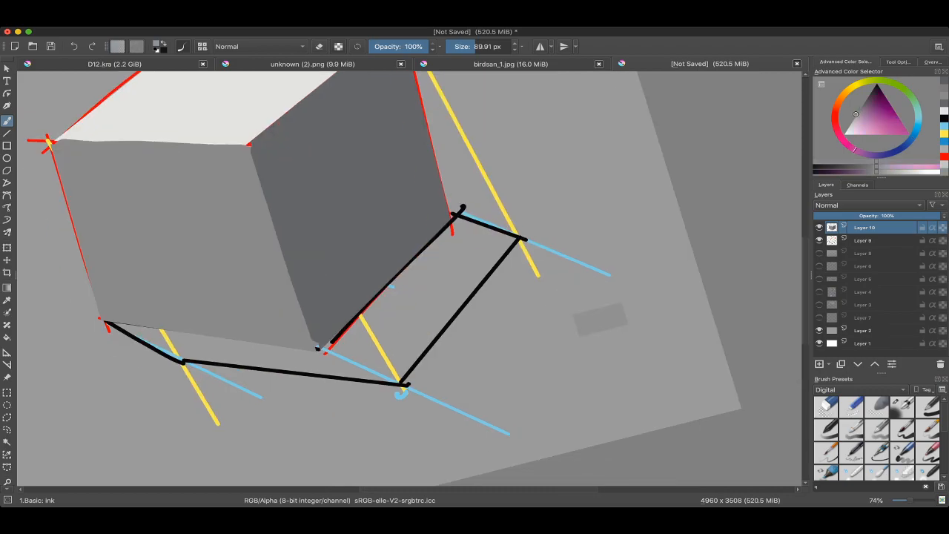
pyautogui.moveTo(856, 113); pyautogui.dragTo(867, 98)
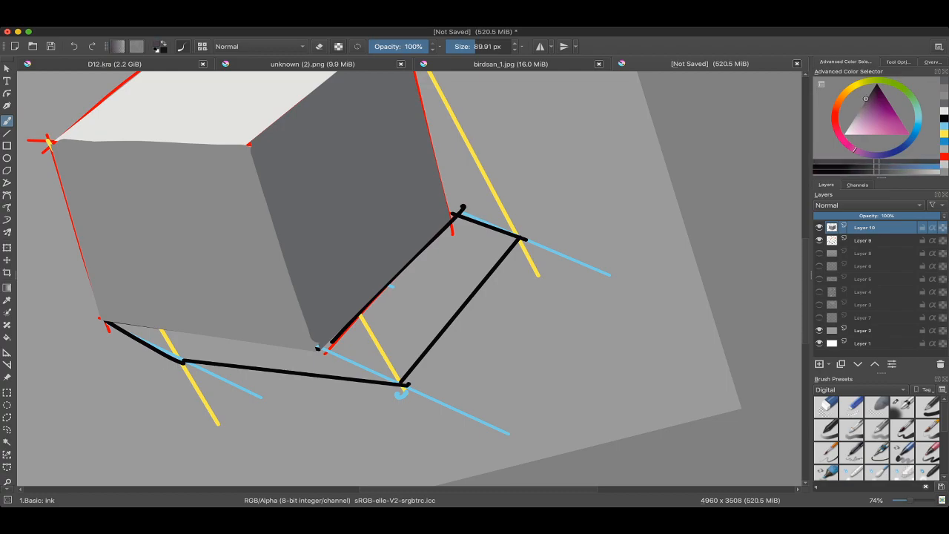
# Step: Outline the cast shadow with a polygonal selection along the cube's base and the projected shadow corners
pyautogui.scroll(-3, 441, 271)
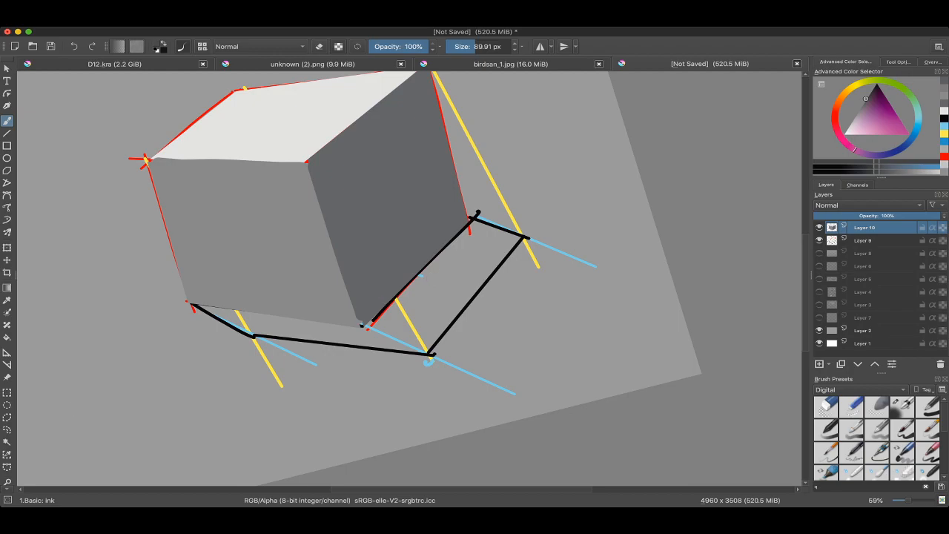
pyautogui.click(7, 418)
pyautogui.click(191, 305)
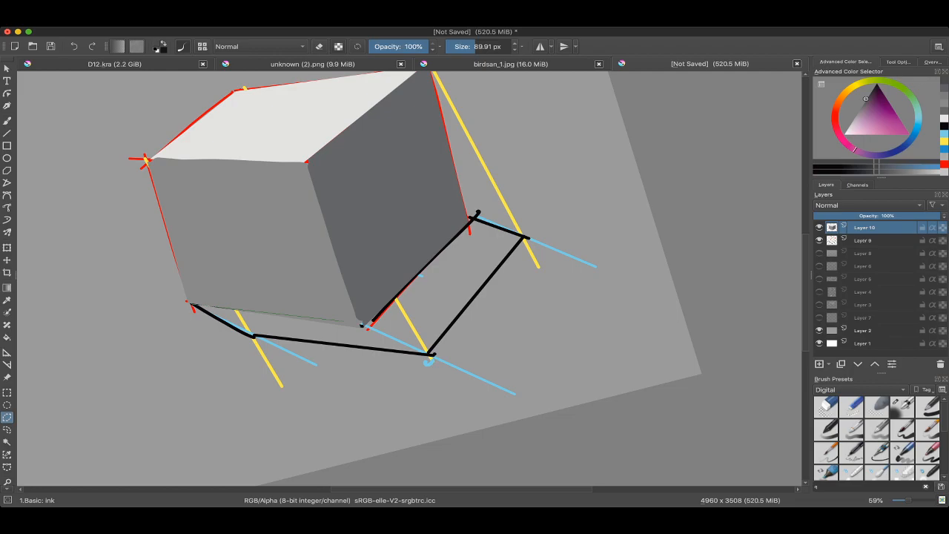
pyautogui.click(363, 324)
pyautogui.click(473, 219)
pyautogui.click(525, 239)
pyautogui.click(430, 355)
pyautogui.click(365, 327)
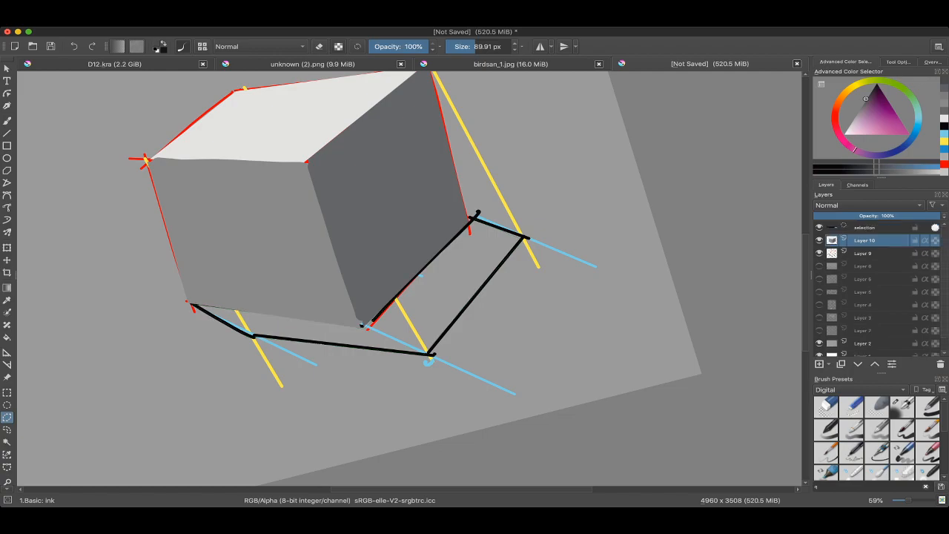
# Step: Fill the selected cast shadow with dark grey using a 673.46 px brush
pyautogui.press('b')
pyautogui.moveTo(192, 379); pyautogui.dragTo(360, 328)
pyautogui.moveTo(445, 348)
pyautogui.mouseDown()
pyautogui.moveTo(465, 319)
pyautogui.moveTo(272, 316)
pyautogui.mouseUp()
pyautogui.moveTo(577, 321); pyautogui.dragTo(542, 382)
pyautogui.keyDown('ctrl'); pyautogui.click(542, 382); pyautogui.keyUp('ctrl')
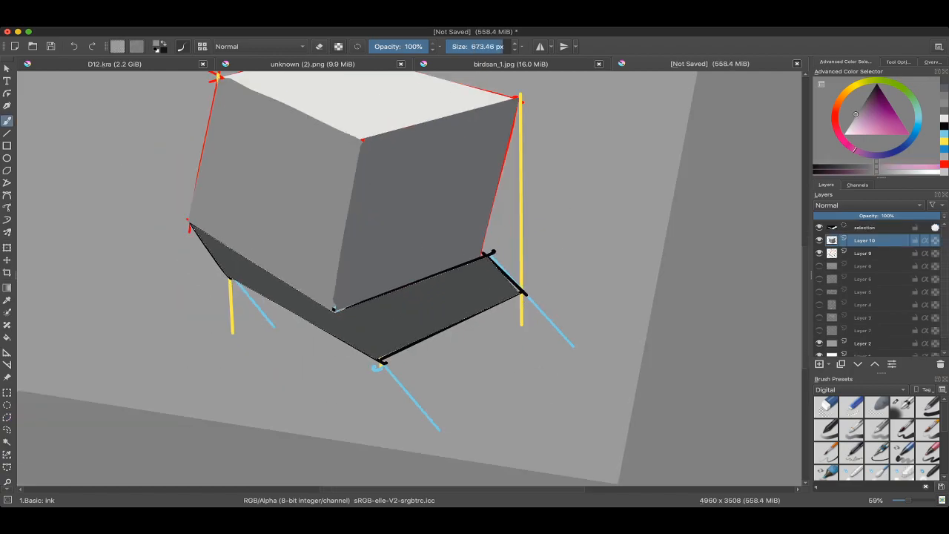
# Step: Repaint the cast shadow in a lightened version of its sampled grey at 771.37 px, and select the whole canvas
pyautogui.keyDown('ctrl'); pyautogui.click(438, 305); pyautogui.keyUp('ctrl')
pyautogui.press('l')
pyautogui.moveTo(438, 322)
pyautogui.mouseDown()
pyautogui.moveTo(483, 270)
pyautogui.moveTo(369, 339)
pyautogui.moveTo(309, 302)
pyautogui.moveTo(286, 301)
pyautogui.moveTo(197, 244)
pyautogui.mouseUp()
pyautogui.hotkey('ctrl', 'a')
pyautogui.scroll(-2, 415, 271)
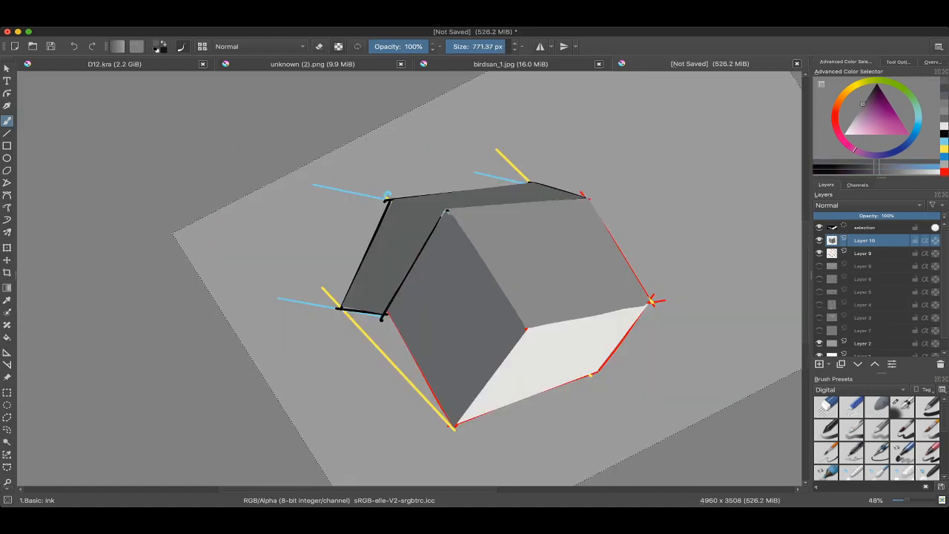
# Step: Hide the construction lines and close the gap between the front-right face and the shadow with the face's grey at 89.80 px
pyautogui.moveTo(333, 349); pyautogui.dragTo(413, 176)
pyautogui.moveTo(409, 279)
pyautogui.mouseDown()
pyautogui.moveTo(436, 217)
pyautogui.moveTo(448, 224)
pyautogui.mouseUp()
pyautogui.moveTo(488, 291)
pyautogui.mouseDown()
pyautogui.moveTo(470, 207)
pyautogui.moveTo(394, 240)
pyautogui.moveTo(414, 254)
pyautogui.moveTo(472, 222)
pyautogui.moveTo(459, 237)
pyautogui.moveTo(474, 283)
pyautogui.moveTo(457, 264)
pyautogui.moveTo(486, 296)
pyautogui.moveTo(475, 279)
pyautogui.moveTo(451, 322)
pyautogui.moveTo(475, 276)
pyautogui.moveTo(522, 231)
pyautogui.mouseUp()
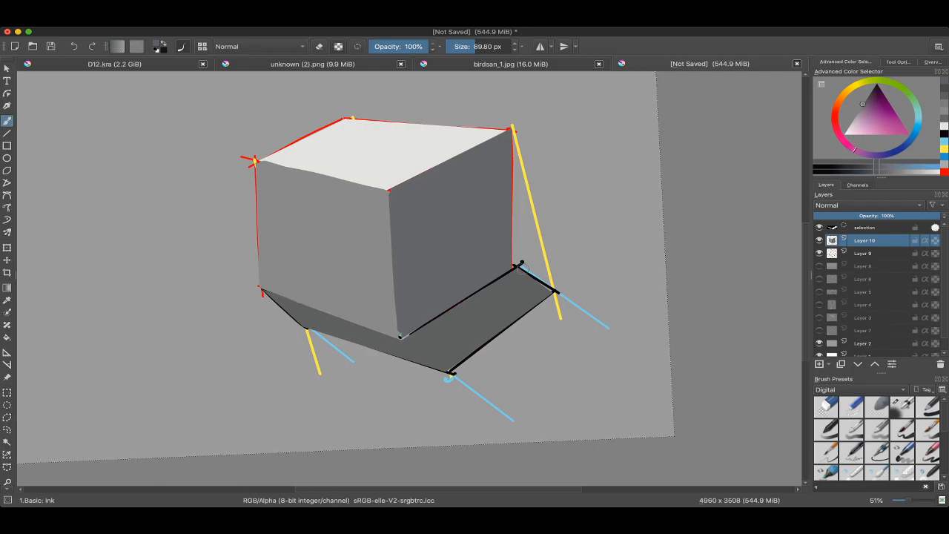
pyautogui.moveTo(521, 272)
pyautogui.mouseDown()
pyautogui.moveTo(521, 306)
pyautogui.moveTo(583, 254)
pyautogui.mouseUp()
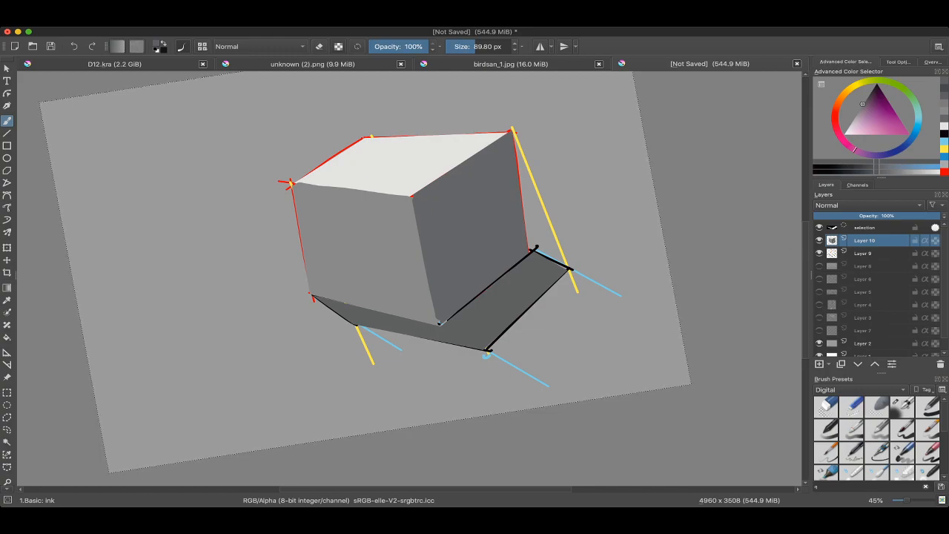
pyautogui.click(820, 253)
pyautogui.keyDown('ctrl'); pyautogui.click(480, 249); pyautogui.keyUp('ctrl')
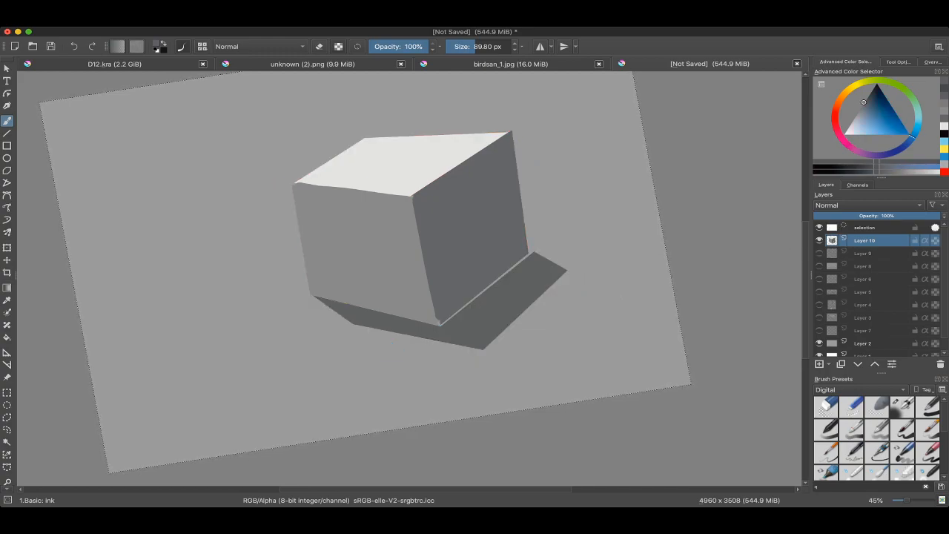
pyautogui.moveTo(447, 315); pyautogui.dragTo(513, 261)
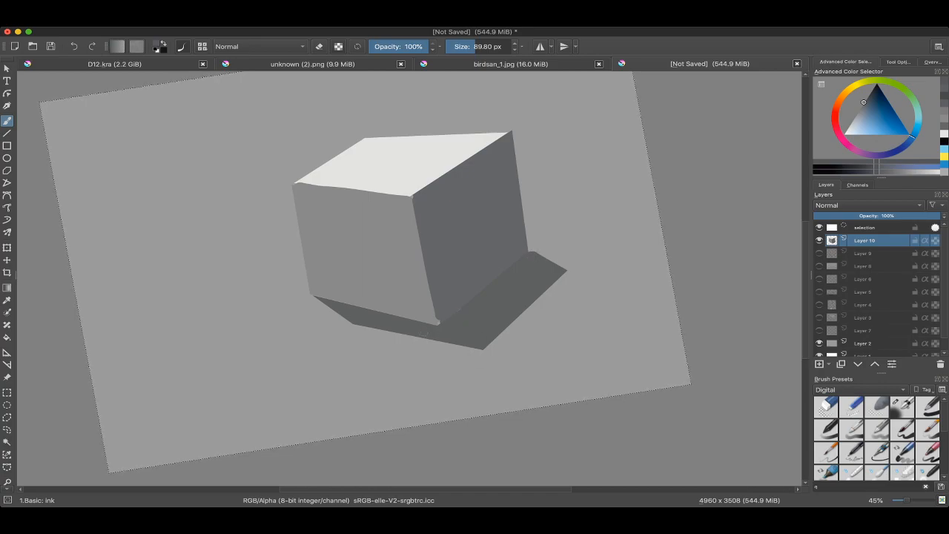
# Step: Try a touch-up stroke in the front-left face's grey near its upper edge, and undo the recent strokes
pyautogui.keyDown('ctrl'); pyautogui.click(324, 197); pyautogui.keyUp('ctrl')
pyautogui.moveTo(310, 199)
pyautogui.mouseDown()
pyautogui.moveTo(338, 201)
pyautogui.moveTo(347, 235)
pyautogui.moveTo(334, 241)
pyautogui.moveTo(350, 236)
pyautogui.mouseUp()
pyautogui.hotkey('ctrl', 'z')
pyautogui.hotkey('ctrl', 'z')
pyautogui.hotkey('ctrl', 'z')
pyautogui.hotkey('ctrl', 'z')
# Step: Clear the whole-canvas selection and select the cube's light top face by its contiguous colour
pyautogui.scroll(-1, 347, 254)
pyautogui.scroll(2, 412, 260)
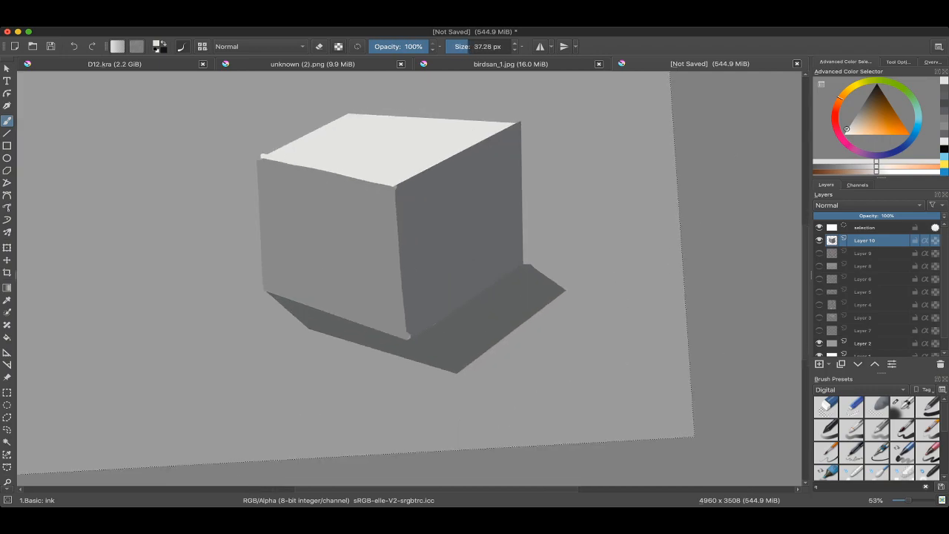
pyautogui.scroll(1, 413, 260)
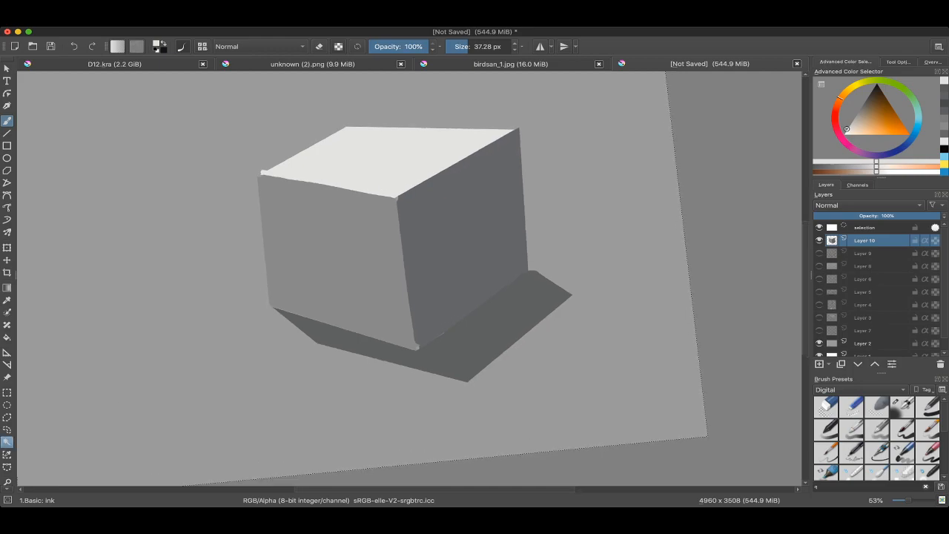
pyautogui.click(6, 442)
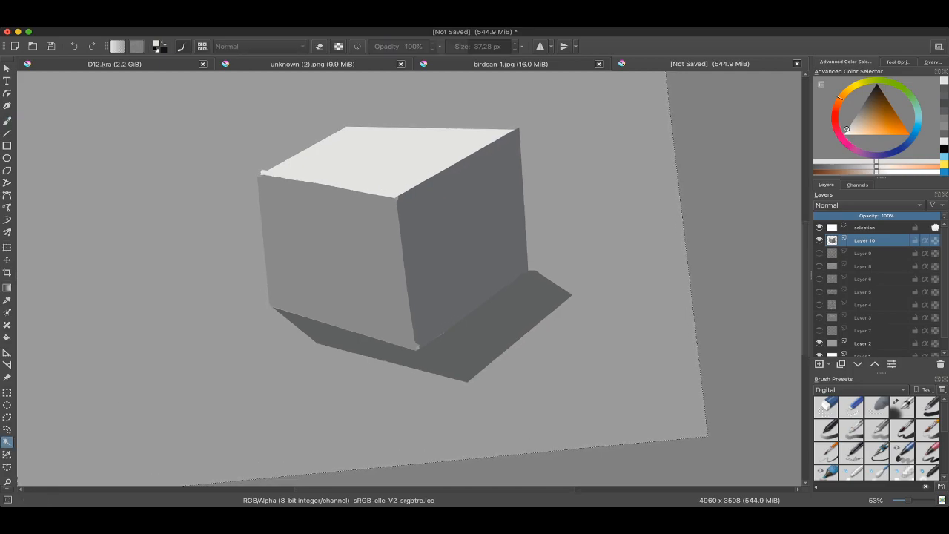
pyautogui.scroll(-1, 412, 259)
pyautogui.scroll(3, 413, 259)
pyautogui.hotkey('ctrl', 'shift', 'a')
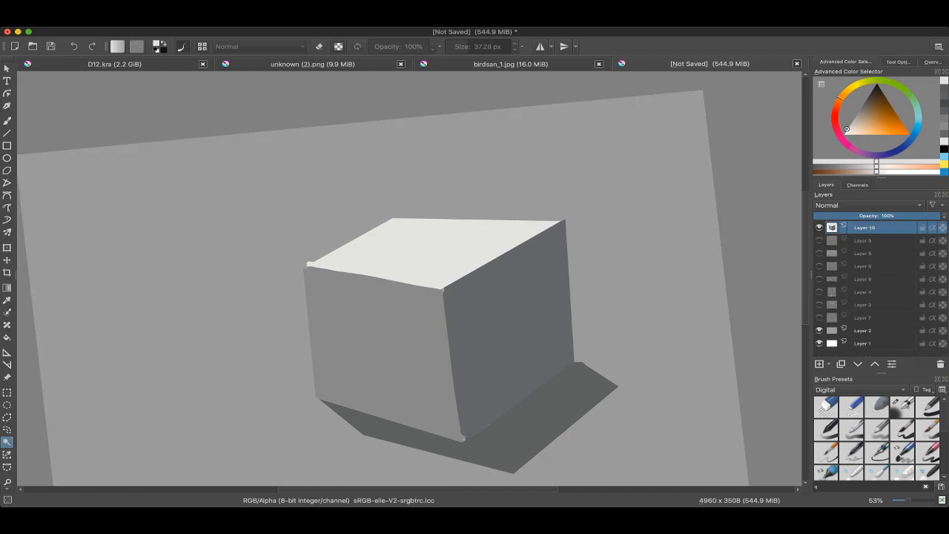
pyautogui.click(434, 252)
pyautogui.hscroll(1, 412, 260)
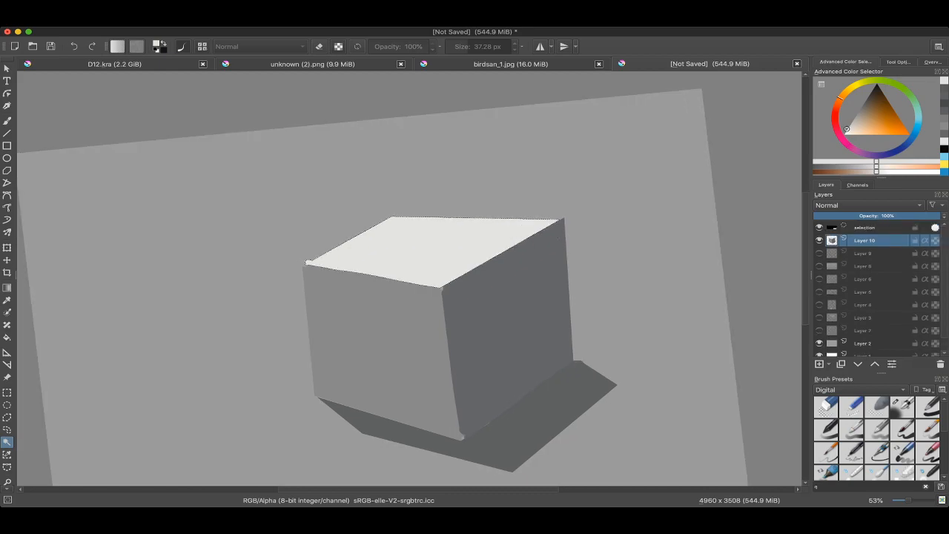
# Step: Shade a mid-grey band along the top face's edge with the front-right face at 55% opacity, undoing the excess stroke
pyautogui.press('b')
pyautogui.keyDown('ctrl'); pyautogui.click(396, 290); pyautogui.keyUp('ctrl')
pyautogui.keyDown('shift'); pyautogui.moveTo(395, 286); pyautogui.dragTo(455, 252); pyautogui.keyUp('shift')
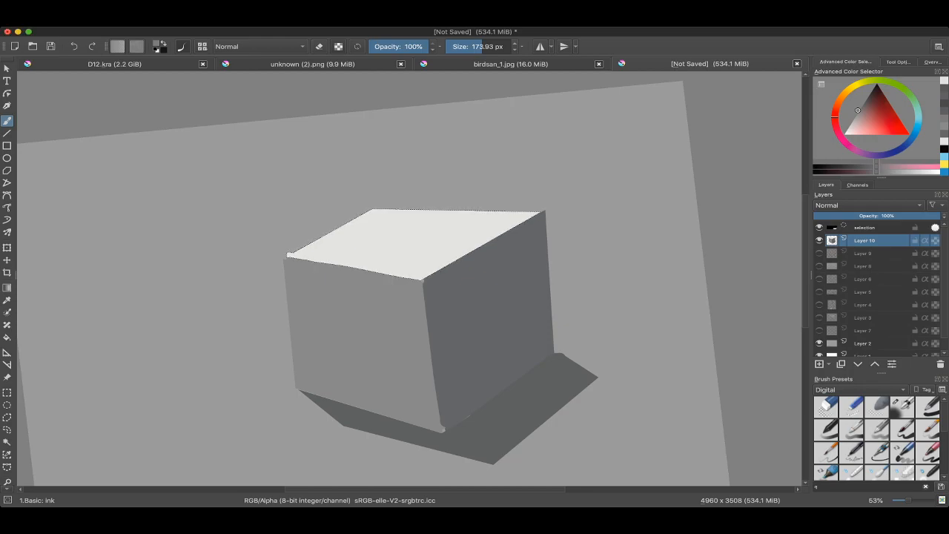
pyautogui.click(398, 46)
pyautogui.keyDown('shift'); pyautogui.moveTo(387, 245); pyautogui.dragTo(405, 245); pyautogui.keyUp('shift')
pyautogui.moveTo(404, 267); pyautogui.dragTo(532, 212)
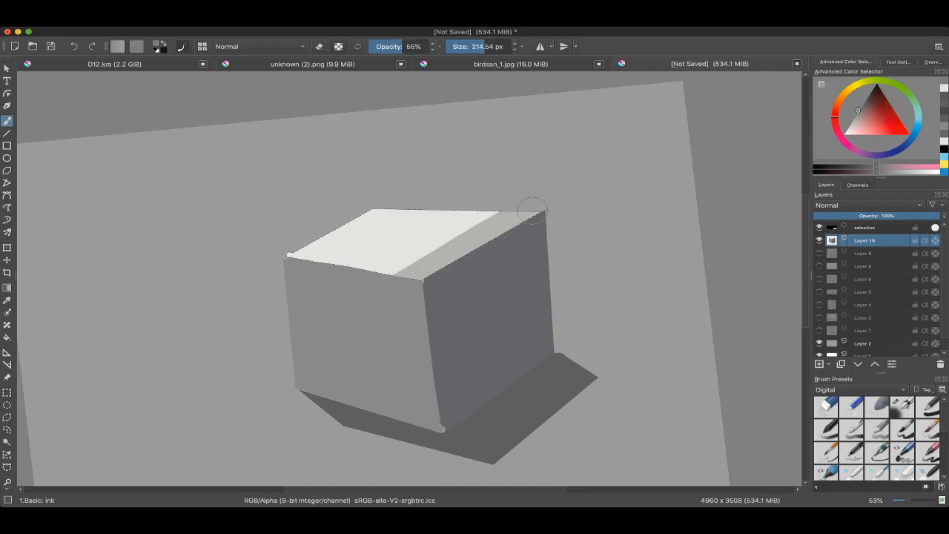
pyautogui.moveTo(401, 279)
pyautogui.keyDown('shift'); pyautogui.mouseDown()
pyautogui.moveTo(417, 279)
pyautogui.moveTo(532, 208)
pyautogui.mouseUp(); pyautogui.keyUp('shift')
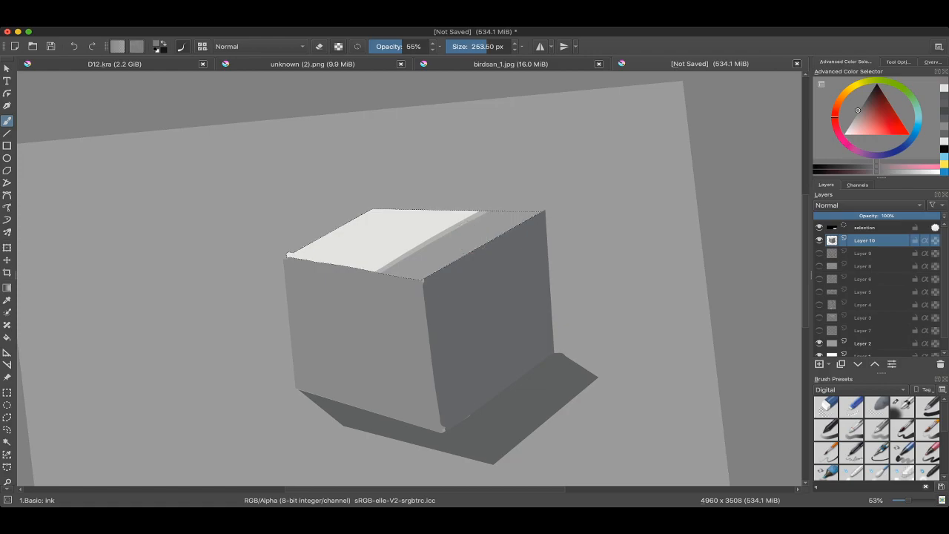
pyautogui.hotkey('ctrl', 'z')
# Step: Sample the top face's shaded grey and add a second, lighter band beside the first at 330.56 px
pyautogui.keyDown('ctrl'); pyautogui.click(412, 256); pyautogui.keyUp('ctrl')
pyautogui.scroll(5, 411, 256)
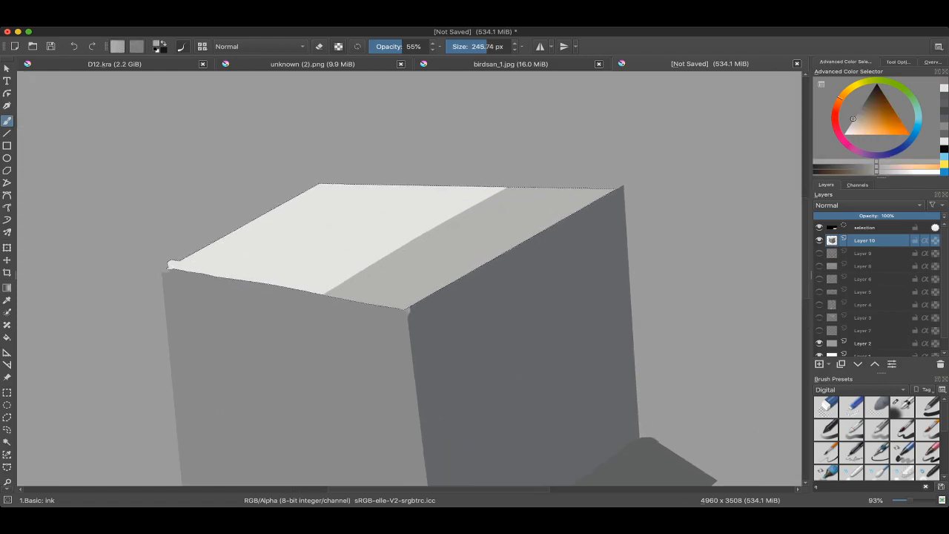
pyautogui.keyDown('ctrl'); pyautogui.click(395, 259); pyautogui.keyUp('ctrl')
pyautogui.keyDown('ctrl'); pyautogui.click(369, 242); pyautogui.keyUp('ctrl')
pyautogui.keyDown('ctrl'); pyautogui.click(374, 269); pyautogui.keyUp('ctrl')
pyautogui.moveTo(304, 293)
pyautogui.keyDown('shift'); pyautogui.mouseDown()
pyautogui.moveTo(344, 293)
pyautogui.moveTo(515, 161)
pyautogui.mouseUp(); pyautogui.keyUp('shift')
pyautogui.hotkey('ctrl', 'z')
pyautogui.moveTo(279, 295); pyautogui.dragTo(520, 160)
pyautogui.scroll(1, 520, 160)
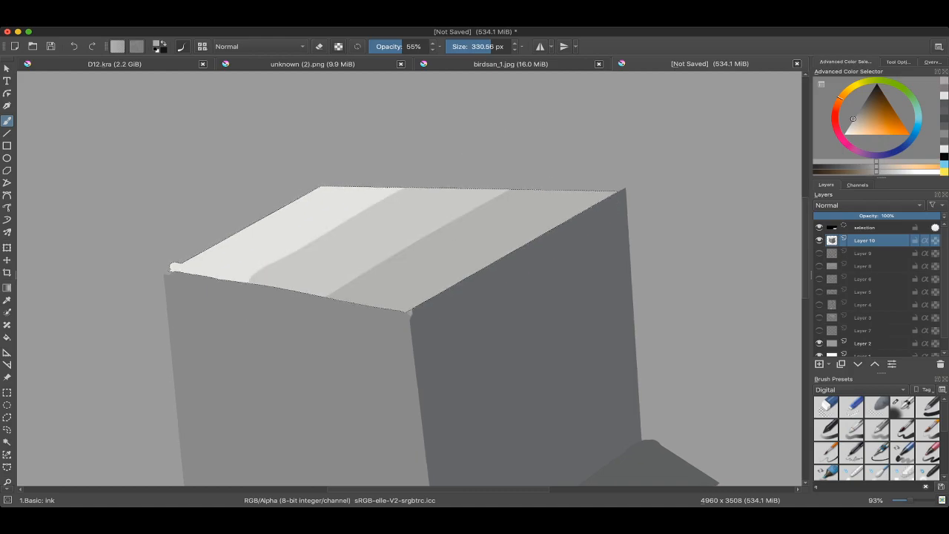
# Step: Soften the band boundaries on the top face with sampled in-between greys at 194.61 and 129.98 px
pyautogui.scroll(1, 460, 260)
pyautogui.moveTo(415, 270)
pyautogui.keyDown('shift'); pyautogui.mouseDown()
pyautogui.moveTo(367, 282)
pyautogui.moveTo(313, 324)
pyautogui.moveTo(409, 271)
pyautogui.moveTo(514, 188)
pyautogui.mouseUp(); pyautogui.keyUp('shift')
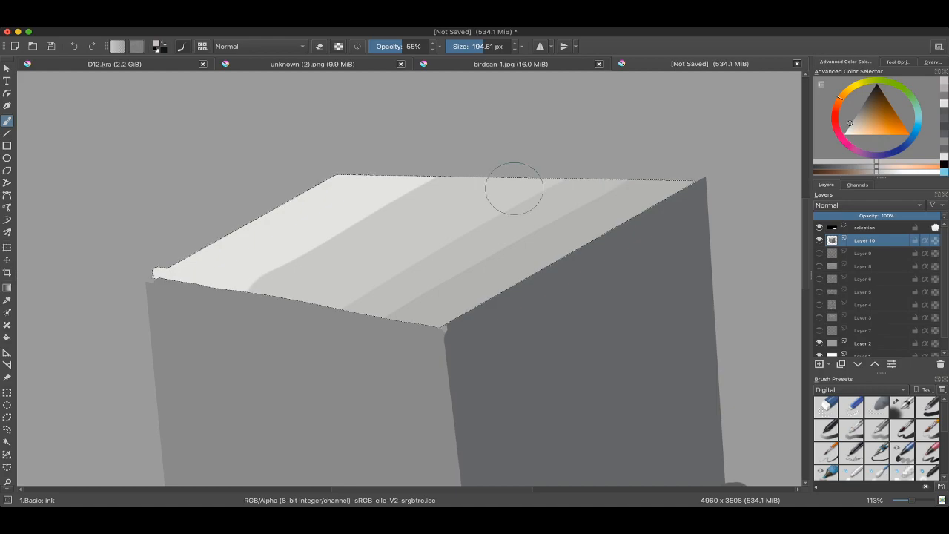
pyautogui.keyDown('ctrl'); pyautogui.click(255, 279); pyautogui.keyUp('ctrl')
pyautogui.moveTo(272, 271); pyautogui.dragTo(491, 153)
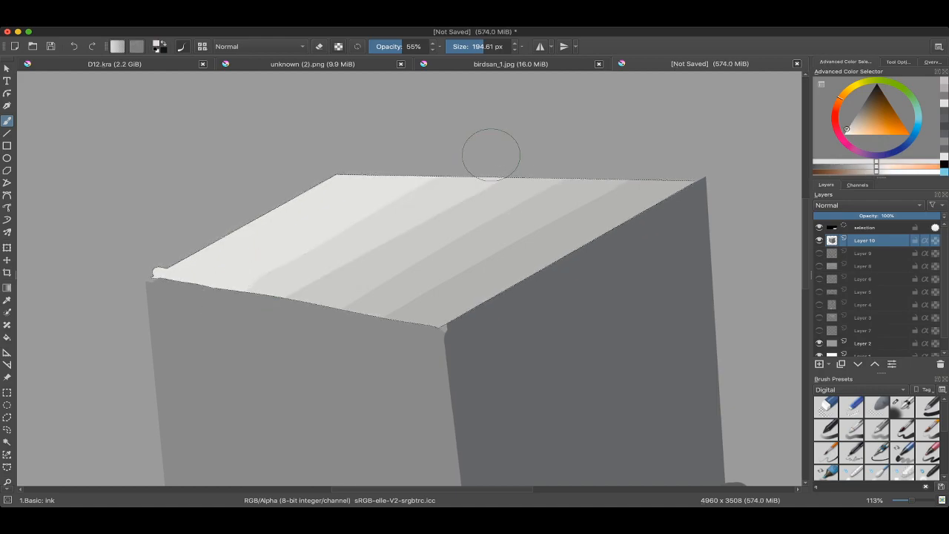
pyautogui.keyDown('ctrl'); pyautogui.click(358, 252); pyautogui.keyUp('ctrl')
pyautogui.keyDown('shift'); pyautogui.moveTo(357, 251); pyautogui.dragTo(287, 295); pyautogui.keyUp('shift')
pyautogui.moveTo(287, 295); pyautogui.dragTo(525, 162)
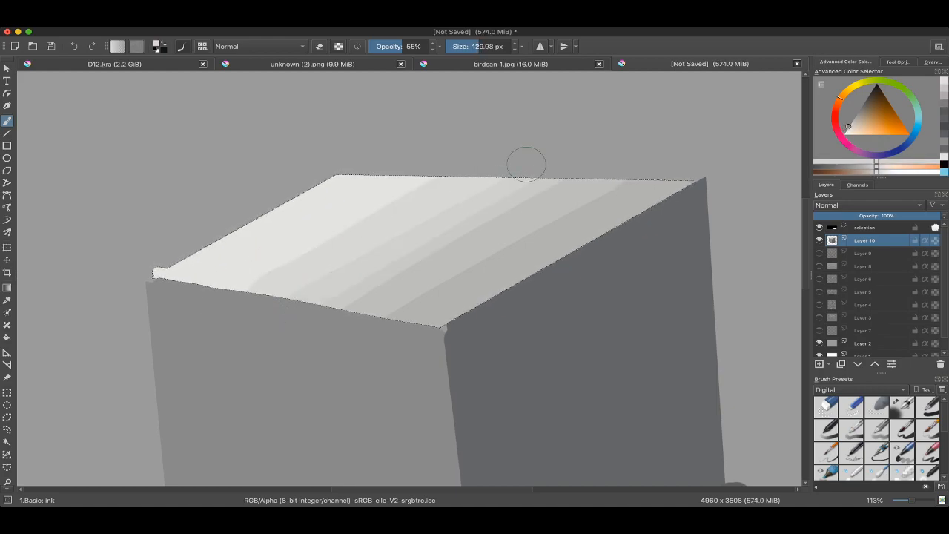
# Step: Blend the darker bands toward the front-right edge of the top face with sampled greys at 94.77 px
pyautogui.moveTo(368, 260)
pyautogui.keyDown('shift'); pyautogui.mouseDown()
pyautogui.moveTo(312, 290)
pyautogui.moveTo(553, 145)
pyautogui.mouseUp(); pyautogui.keyUp('shift')
pyautogui.keyDown('ctrl'); pyautogui.click(378, 278); pyautogui.keyUp('ctrl')
pyautogui.moveTo(357, 298); pyautogui.dragTo(588, 164)
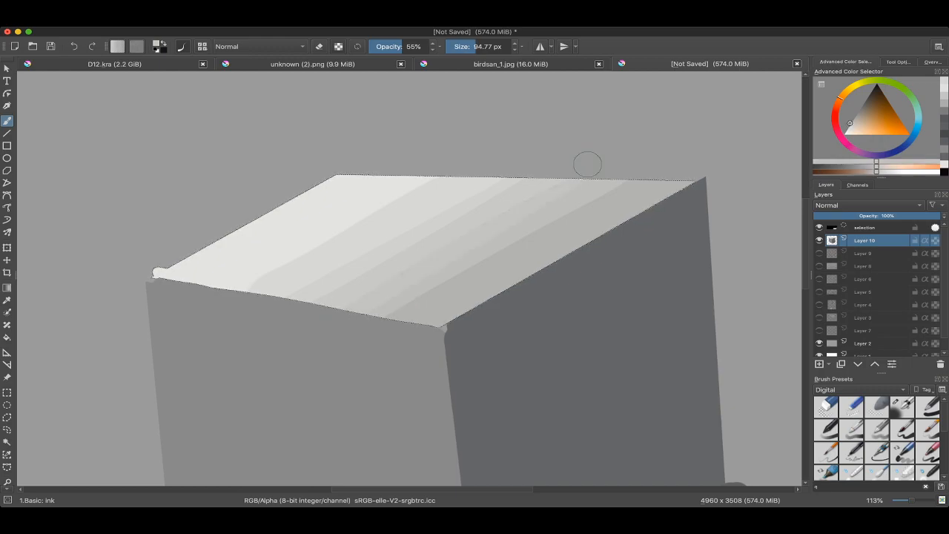
pyautogui.hscroll(1, 461, 257)
pyautogui.keyDown('ctrl'); pyautogui.click(479, 259); pyautogui.keyUp('ctrl')
pyautogui.moveTo(388, 313); pyautogui.dragTo(641, 173)
pyautogui.moveTo(415, 249); pyautogui.dragTo(513, 245)
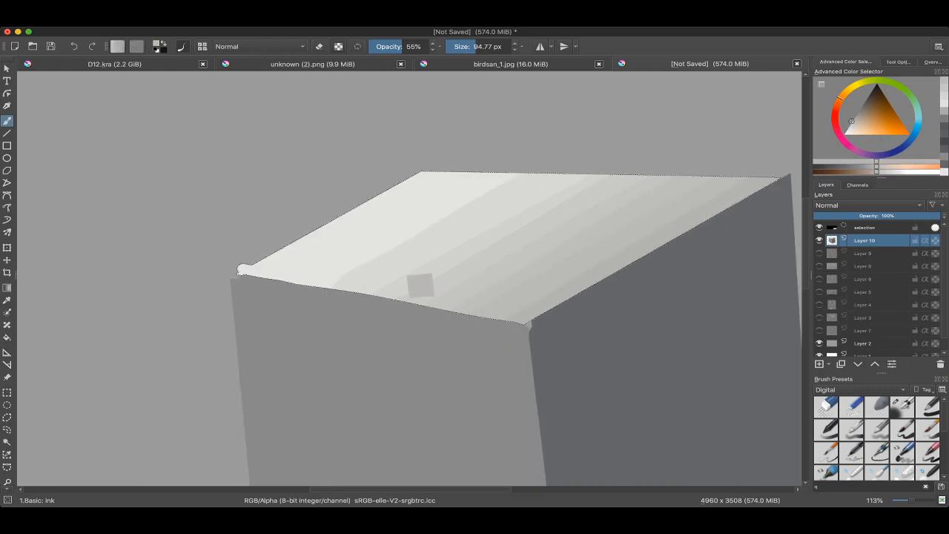
# Step: Smooth the top face's lighter bands with sampled light grey at 105.24 px, and clear the selection
pyautogui.keyDown('ctrl'); pyautogui.click(388, 257); pyautogui.keyUp('ctrl')
pyautogui.keyDown('shift'); pyautogui.moveTo(297, 299); pyautogui.dragTo(307, 299); pyautogui.keyUp('shift')
pyautogui.keyDown('ctrl'); pyautogui.click(352, 258); pyautogui.keyUp('ctrl')
pyautogui.moveTo(346, 252)
pyautogui.mouseDown()
pyautogui.moveTo(381, 229)
pyautogui.moveTo(509, 157)
pyautogui.mouseUp()
pyautogui.keyDown('shift'); pyautogui.moveTo(443, 203); pyautogui.dragTo(436, 204); pyautogui.keyUp('shift')
pyautogui.scroll(-5, 412, 282)
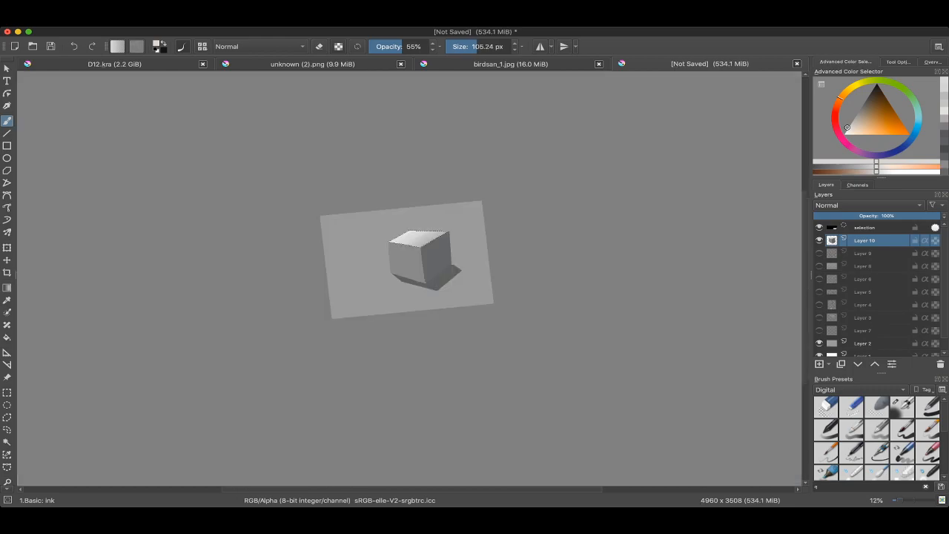
pyautogui.scroll(2, 412, 282)
pyautogui.hotkey('ctrl', 'shift', 'a')
pyautogui.scroll(3, 328, 217)
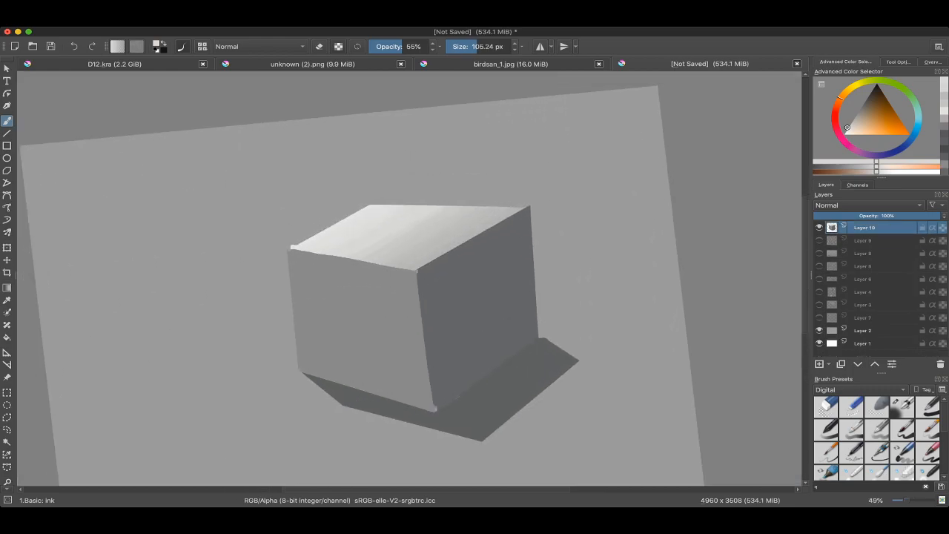
# Step: Try to isolate the cube's dark right face with a contiguous colour selection, and sample the face's grey for the brush
pyautogui.scroll(2, 326, 272)
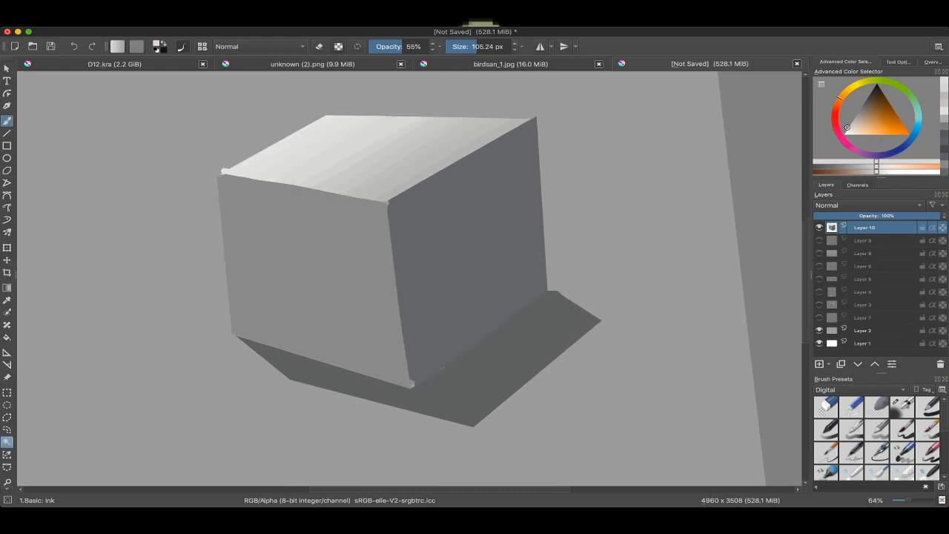
pyautogui.click(7, 442)
pyautogui.click(319, 271)
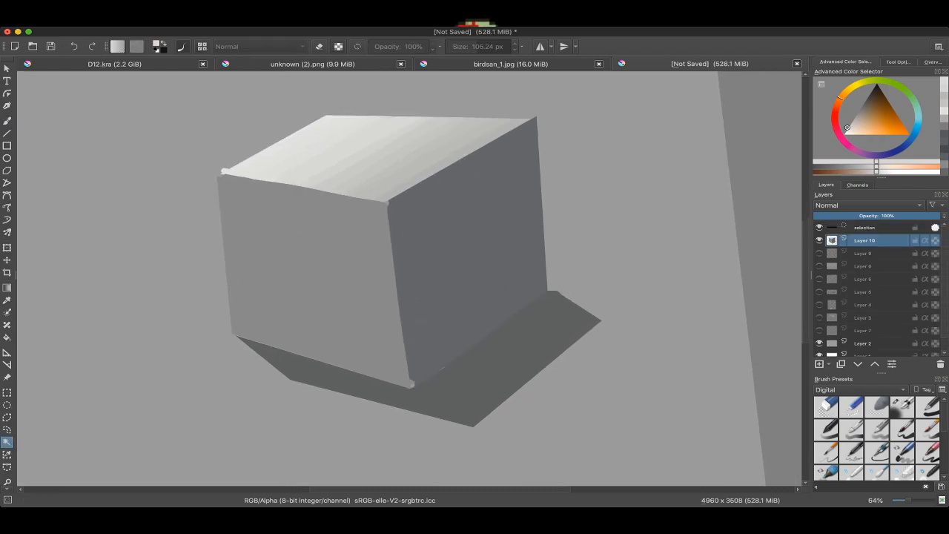
pyautogui.click(460, 312)
pyautogui.moveTo(474, 296); pyautogui.dragTo(440, 290)
pyautogui.press('b')
pyautogui.moveTo(460, 240); pyautogui.dragTo(438, 216)
pyautogui.press('+')
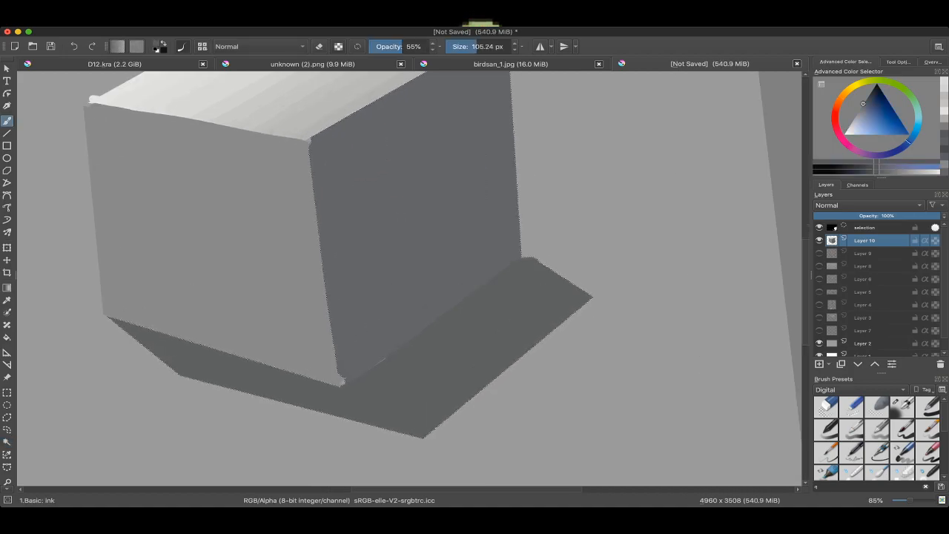
pyautogui.scroll(3, 408, 278)
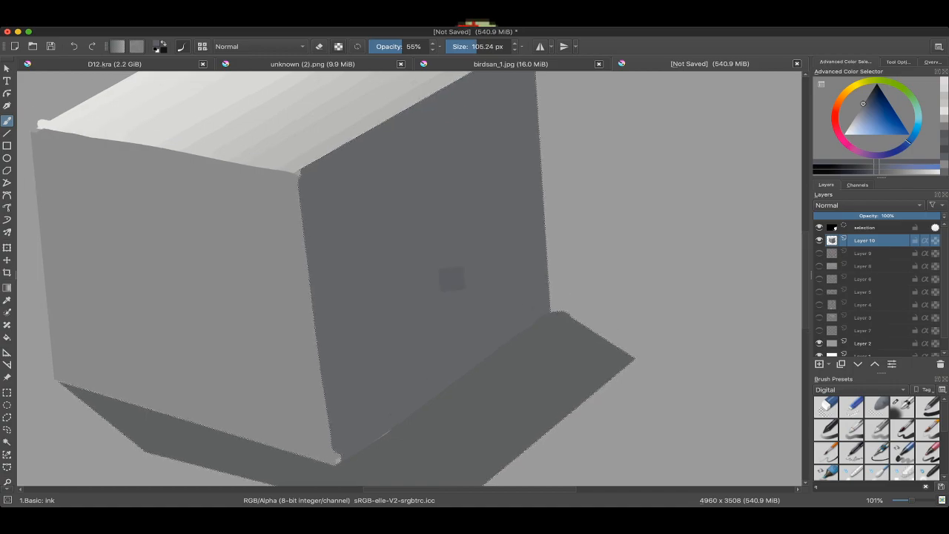
pyautogui.scroll(-2, 429, 290)
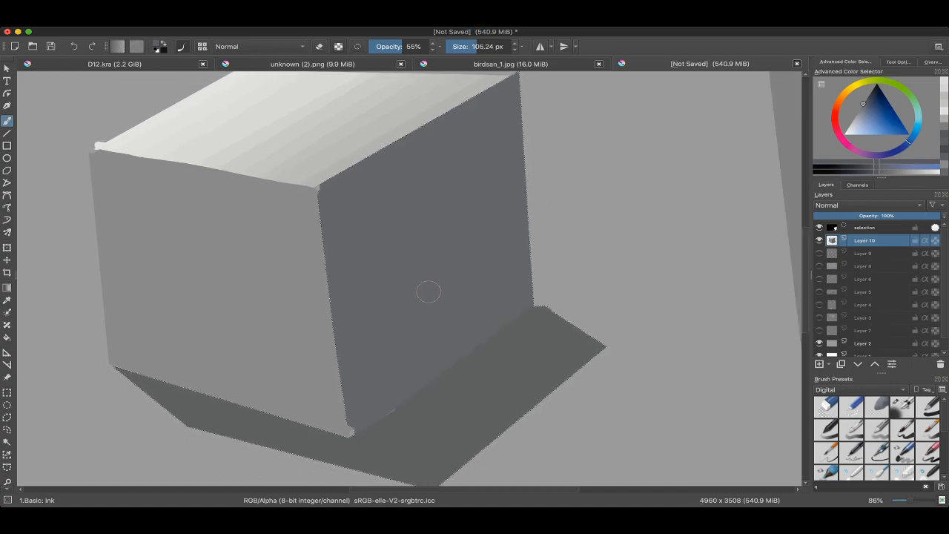
pyautogui.moveTo(425, 292); pyautogui.dragTo(454, 387)
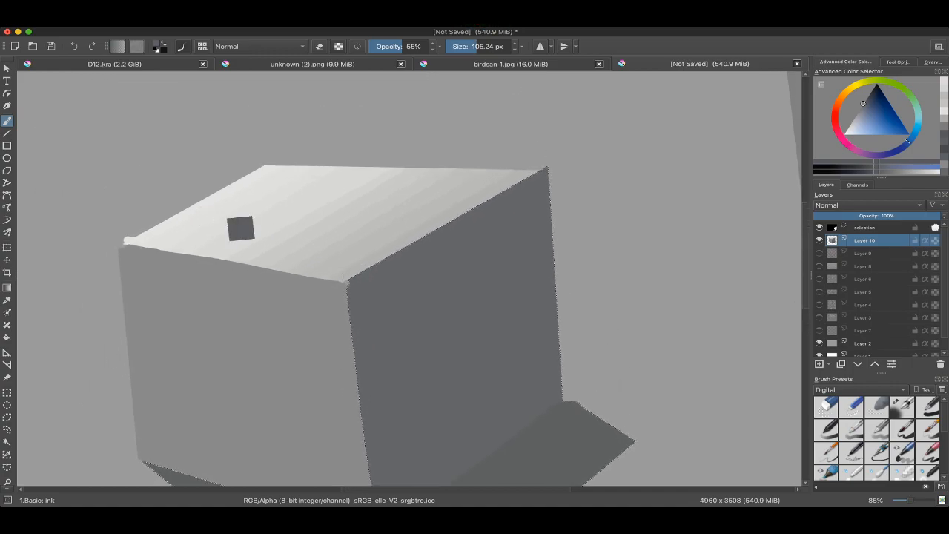
pyautogui.scroll(-3, 259, 240)
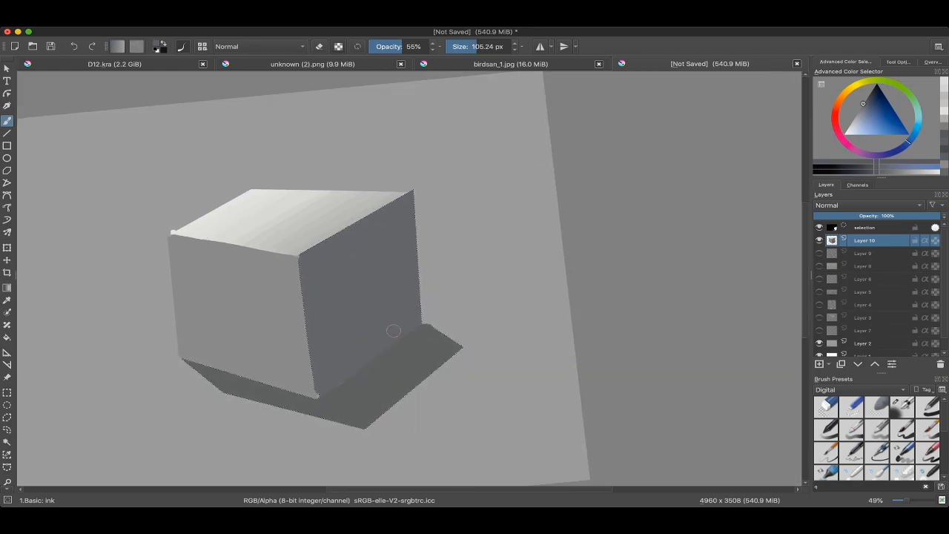
# Step: Try a sampled lighter grey at 228.01 px along the right face's lower edge, undo the strokes, and clear the selection
pyautogui.keyDown('ctrl'); pyautogui.click(307, 231); pyautogui.keyUp('ctrl')
pyautogui.keyDown('shift'); pyautogui.moveTo(363, 317); pyautogui.dragTo(401, 317); pyautogui.keyUp('shift')
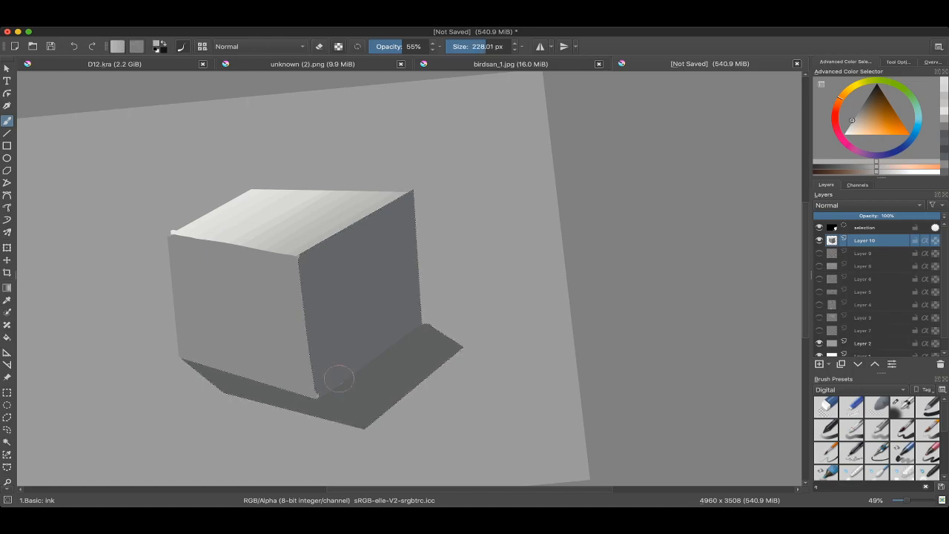
pyautogui.moveTo(339, 379); pyautogui.dragTo(420, 329)
pyautogui.hotkey('ctrl', 'z')
pyautogui.moveTo(337, 372)
pyautogui.keyDown('shift'); pyautogui.mouseDown()
pyautogui.moveTo(311, 372)
pyautogui.moveTo(418, 319)
pyautogui.moveTo(319, 377)
pyautogui.moveTo(338, 366)
pyautogui.mouseUp(); pyautogui.keyUp('shift')
pyautogui.hotkey('ctrl', 'z')
pyautogui.scroll(2, 355, 354)
pyautogui.keyDown('shift'); pyautogui.moveTo(330, 372); pyautogui.dragTo(322, 372); pyautogui.keyUp('shift')
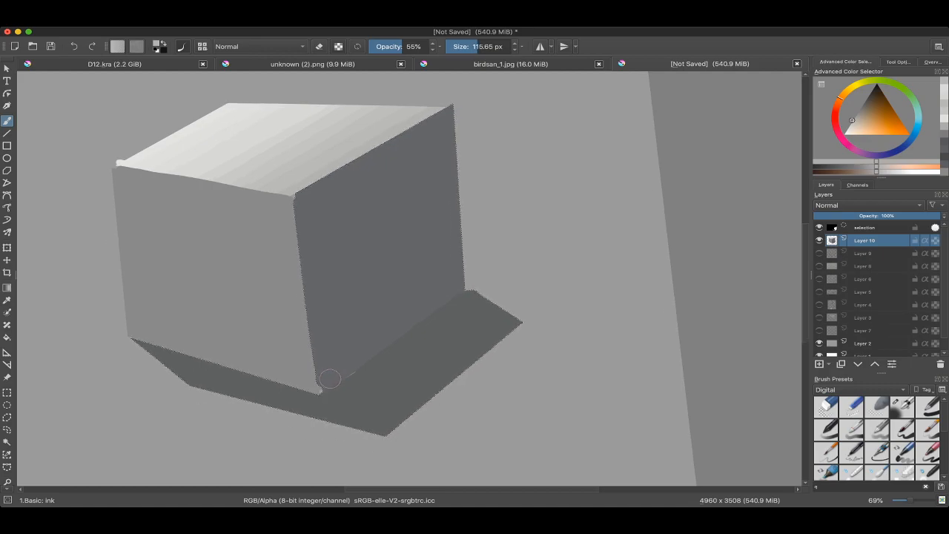
pyautogui.hotkey('ctrl', 'shift', 'a')
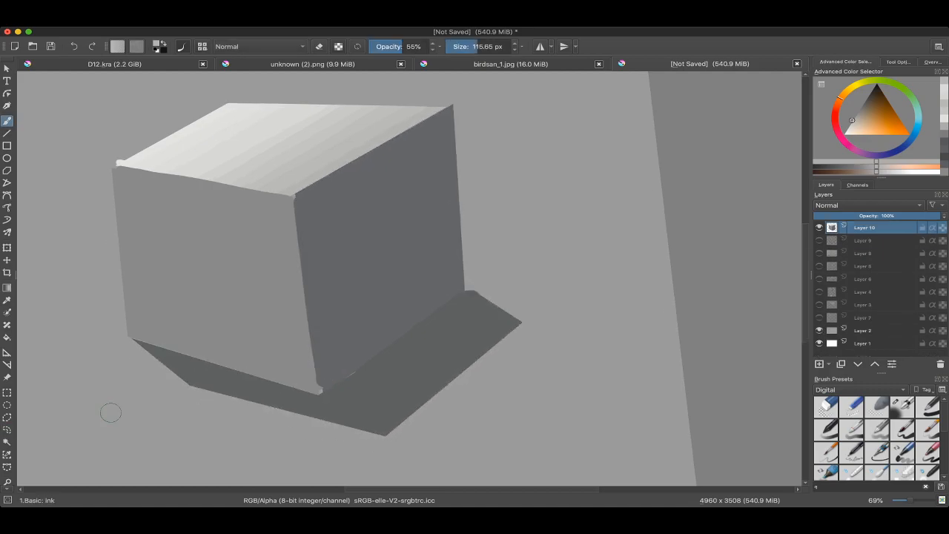
# Step: Select the cube's dark right face with a polygonal selection that follows its four corners
pyautogui.click(7, 417)
pyautogui.click(319, 390)
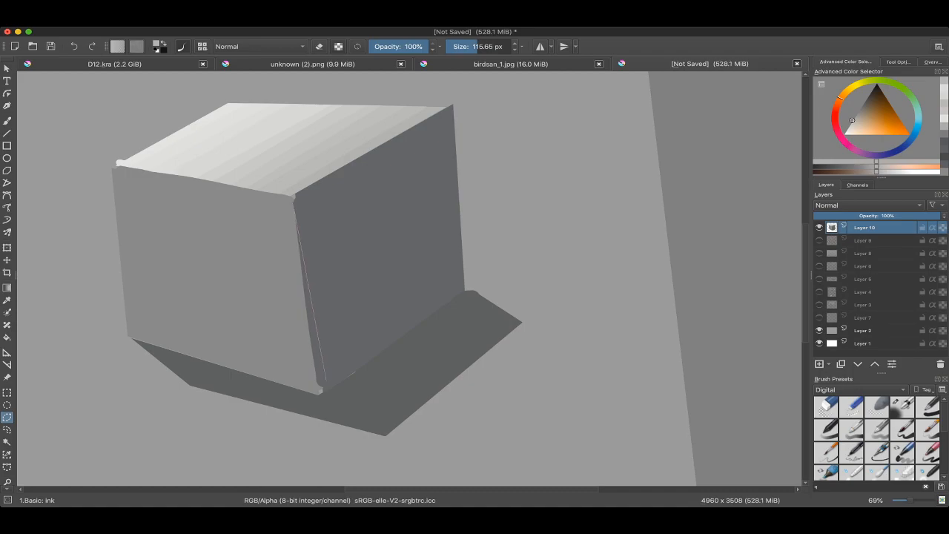
pyautogui.click(466, 289)
pyautogui.click(449, 108)
pyautogui.click(319, 389)
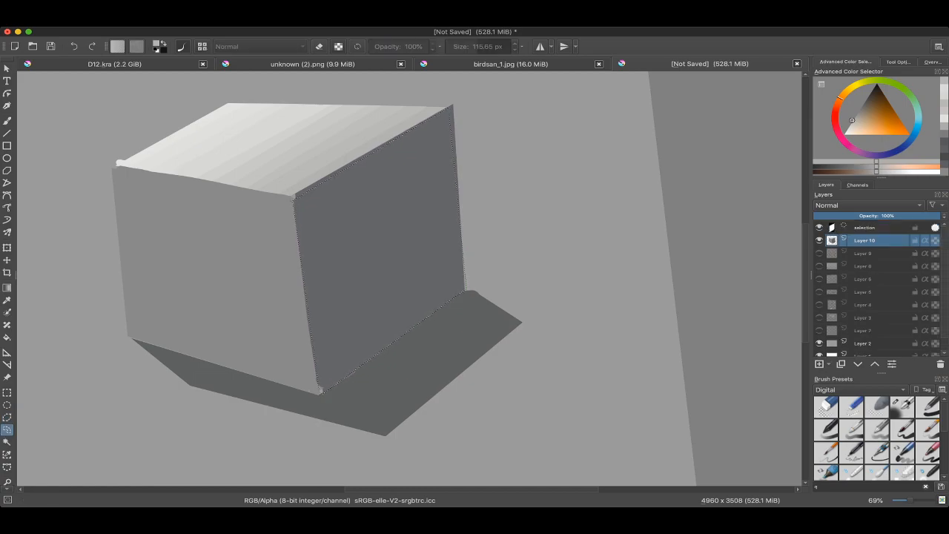
pyautogui.moveTo(412, 137); pyautogui.dragTo(420, 157)
# Step: Try a lighter grey band along the right face's lower edge with the brush, and undo it
pyautogui.press('b')
pyautogui.moveTo(347, 334)
pyautogui.mouseDown()
pyautogui.moveTo(343, 304)
pyautogui.moveTo(386, 303)
pyautogui.mouseUp()
pyautogui.moveTo(323, 360); pyautogui.dragTo(466, 255)
pyautogui.hotkey('ctrl', 'z')
pyautogui.keyDown('ctrl'); pyautogui.click(392, 297); pyautogui.keyUp('ctrl')
pyautogui.hotkey('ctrl', 'z')
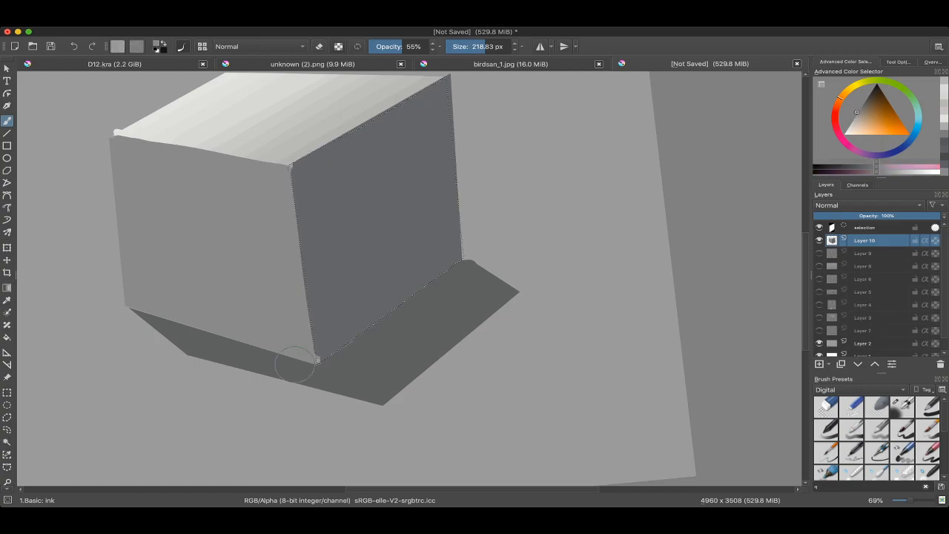
# Step: Paint a lighter grey band along the right face's lower edge at 218.83 px, undoing and redoing it as needed
pyautogui.moveTo(321, 357); pyautogui.dragTo(472, 251)
pyautogui.keyDown('ctrl'); pyautogui.click(389, 297); pyautogui.keyUp('ctrl')
pyautogui.hotkey('ctrl', 'z')
pyautogui.moveTo(319, 348); pyautogui.dragTo(480, 243)
pyautogui.moveTo(390, 290); pyautogui.dragTo(399, 299)
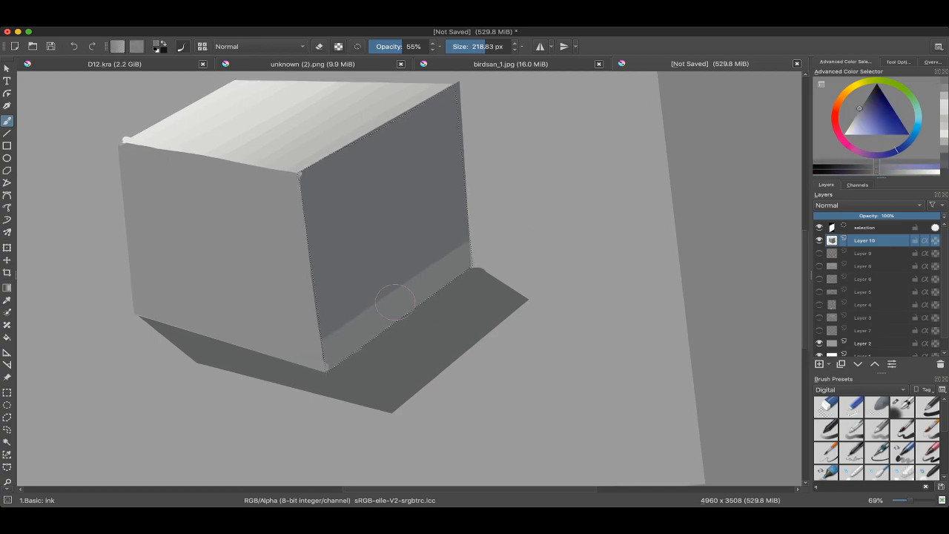
pyautogui.hotkey('ctrl', 'z')
pyautogui.moveTo(294, 370); pyautogui.dragTo(495, 250)
# Step: Add bands of sampled in-between grey above the first band on the right face at 230.40 px
pyautogui.keyDown('ctrl'); pyautogui.click(387, 303); pyautogui.keyUp('ctrl')
pyautogui.moveTo(383, 303); pyautogui.dragTo(376, 303)
pyautogui.moveTo(316, 325); pyautogui.dragTo(489, 220)
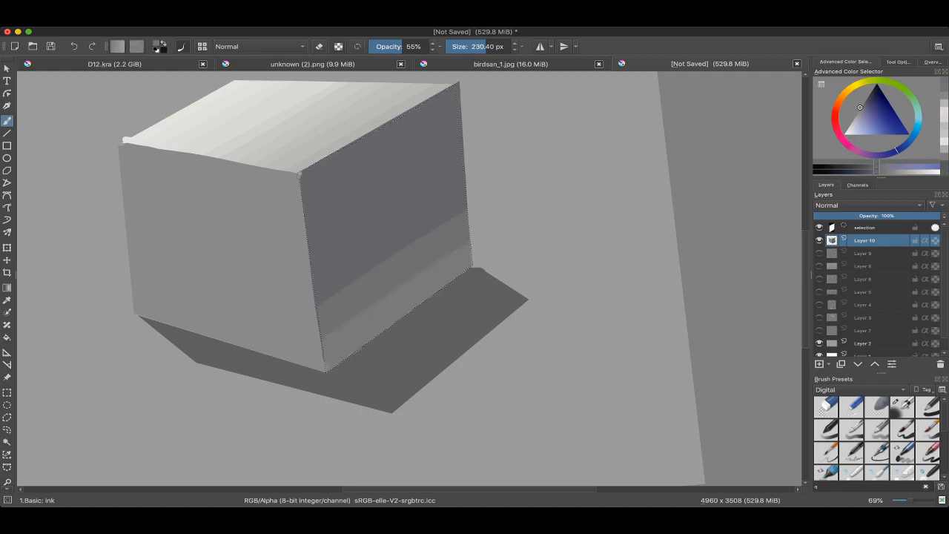
pyautogui.keyDown('ctrl'); pyautogui.click(387, 266); pyautogui.keyUp('ctrl')
pyautogui.moveTo(315, 297); pyautogui.dragTo(486, 191)
# Step: Carry the gradation up the right face with further sampled greys, softening the upper and lower band edges at 230.40 px
pyautogui.moveTo(389, 241); pyautogui.dragTo(387, 268)
pyautogui.keyDown('ctrl'); pyautogui.click(387, 263); pyautogui.keyUp('ctrl')
pyautogui.moveTo(321, 274); pyautogui.dragTo(517, 164)
pyautogui.keyDown('ctrl'); pyautogui.click(432, 246); pyautogui.keyUp('ctrl')
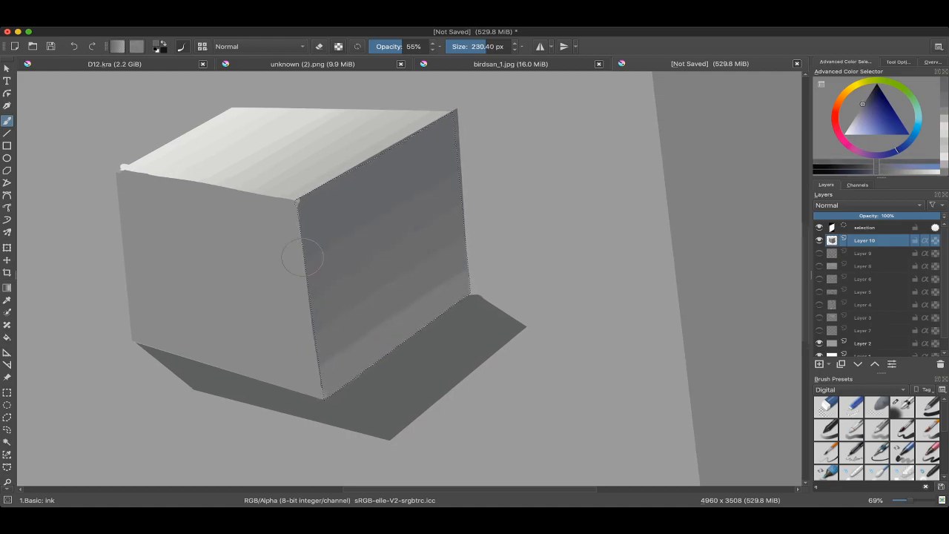
pyautogui.moveTo(302, 257); pyautogui.dragTo(477, 156)
pyautogui.keyDown('ctrl'); pyautogui.click(425, 340); pyautogui.keyUp('ctrl')
pyautogui.moveTo(313, 363); pyautogui.dragTo(497, 208)
pyautogui.keyDown('ctrl'); pyautogui.click(390, 251); pyautogui.keyUp('ctrl')
# Step: Smooth the remaining band boundaries on the right face with sampled greys at 139.26 px, and clear the selection
pyautogui.moveTo(297, 299); pyautogui.dragTo(286, 298)
pyautogui.moveTo(290, 303); pyautogui.dragTo(408, 232)
pyautogui.keyDown('ctrl'); pyautogui.click(339, 243); pyautogui.keyUp('ctrl')
pyautogui.moveTo(299, 254); pyautogui.dragTo(466, 150)
pyautogui.keyDown('ctrl'); pyautogui.click(371, 183); pyautogui.keyUp('ctrl')
pyautogui.moveTo(298, 286); pyautogui.dragTo(442, 216)
pyautogui.keyDown('ctrl'); pyautogui.click(370, 256); pyautogui.keyUp('ctrl')
pyautogui.moveTo(304, 311); pyautogui.dragTo(468, 230)
pyautogui.hotkey('ctrl', 'shift', 'a')
# Step: Try to isolate the cube's front face with a contiguous colour selection, sample its grey, and clear the selection
pyautogui.moveTo(515, 250); pyautogui.dragTo(482, 349)
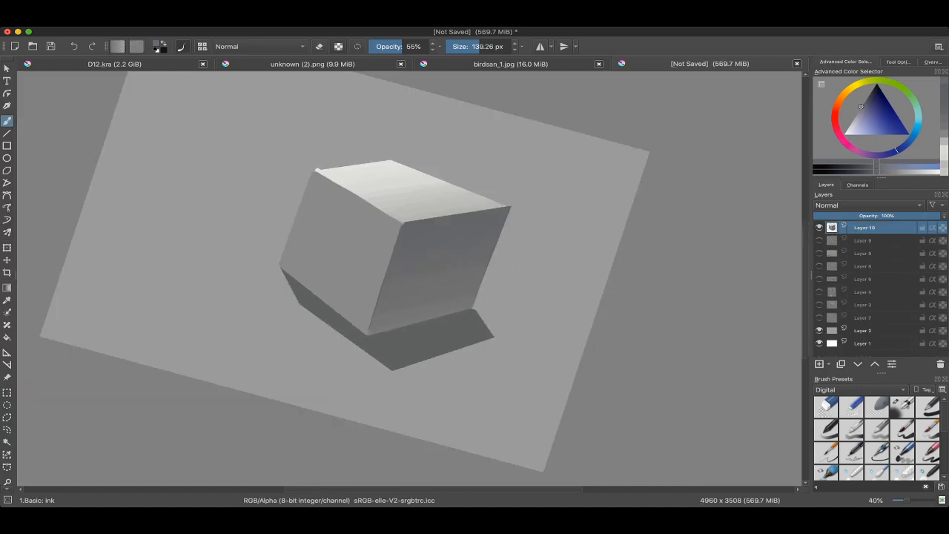
pyautogui.moveTo(512, 296); pyautogui.dragTo(469, 360)
pyautogui.moveTo(286, 295); pyautogui.dragTo(285, 252)
pyautogui.moveTo(205, 350); pyautogui.dragTo(227, 352)
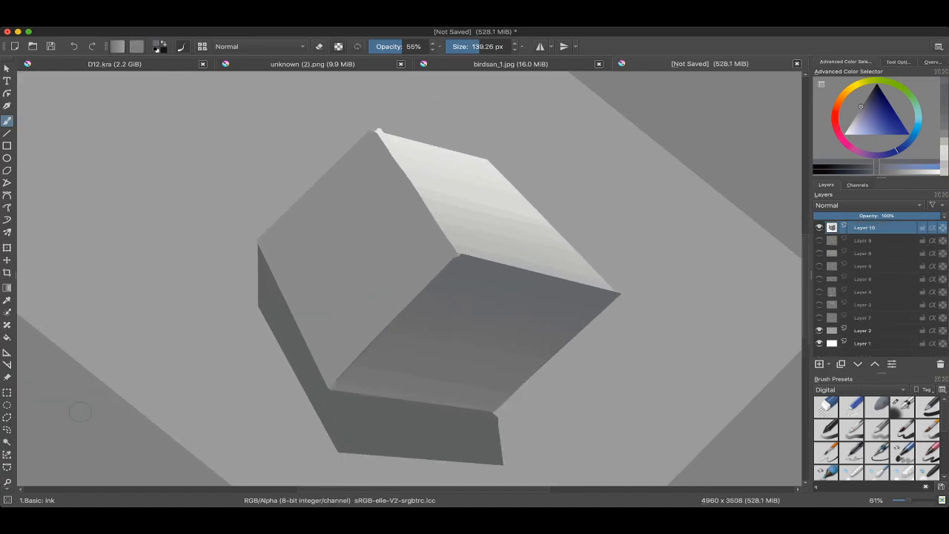
pyautogui.press('w')
pyautogui.click(352, 259)
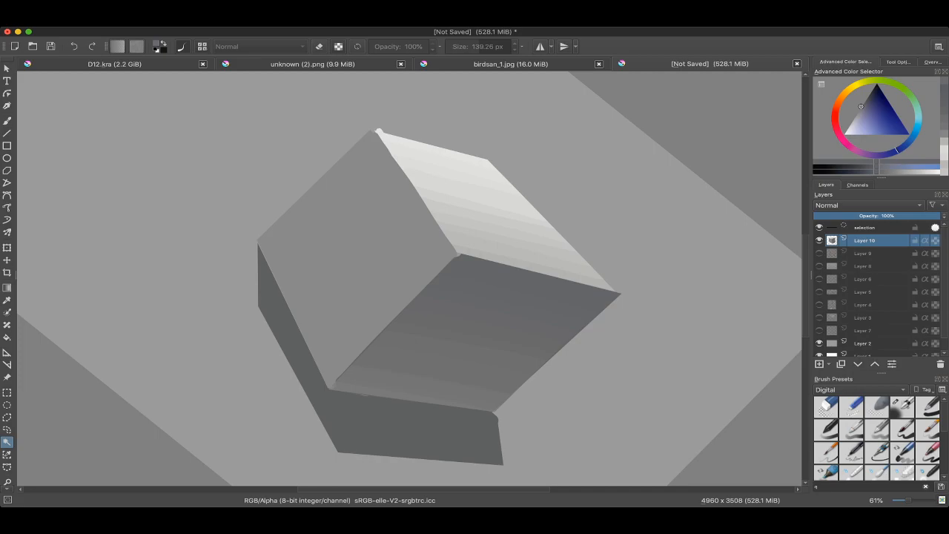
pyautogui.moveTo(437, 385)
pyautogui.mouseDown()
pyautogui.moveTo(461, 377)
pyautogui.moveTo(450, 383)
pyautogui.moveTo(306, 319)
pyautogui.mouseUp()
pyautogui.press('b')
pyautogui.moveTo(295, 219)
pyautogui.mouseDown()
pyautogui.moveTo(285, 275)
pyautogui.moveTo(258, 310)
pyautogui.mouseUp()
pyautogui.keyDown('ctrl'); pyautogui.click(315, 251); pyautogui.keyUp('ctrl')
pyautogui.hotkey('ctrl', 'shift', 'a')
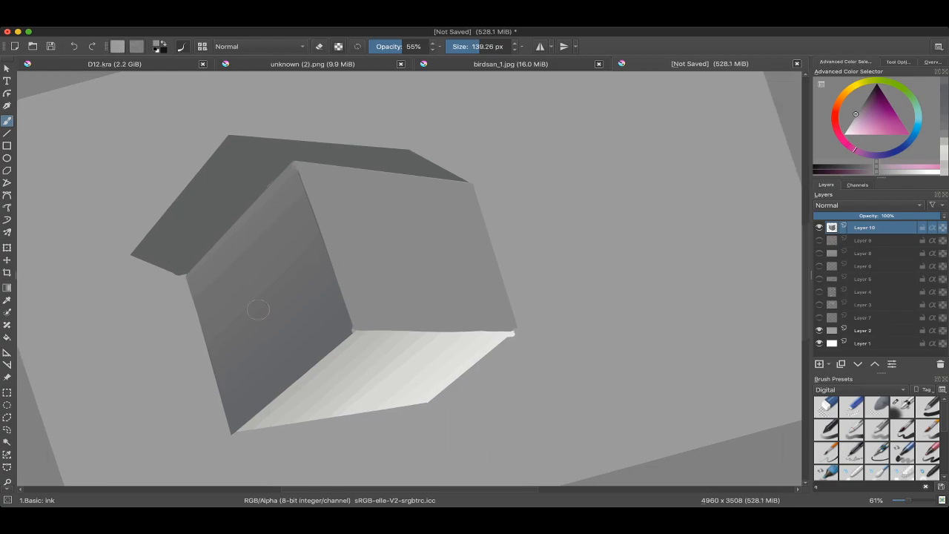
# Step: Start a polygonal selection for the cube's front face
pyautogui.press('l')
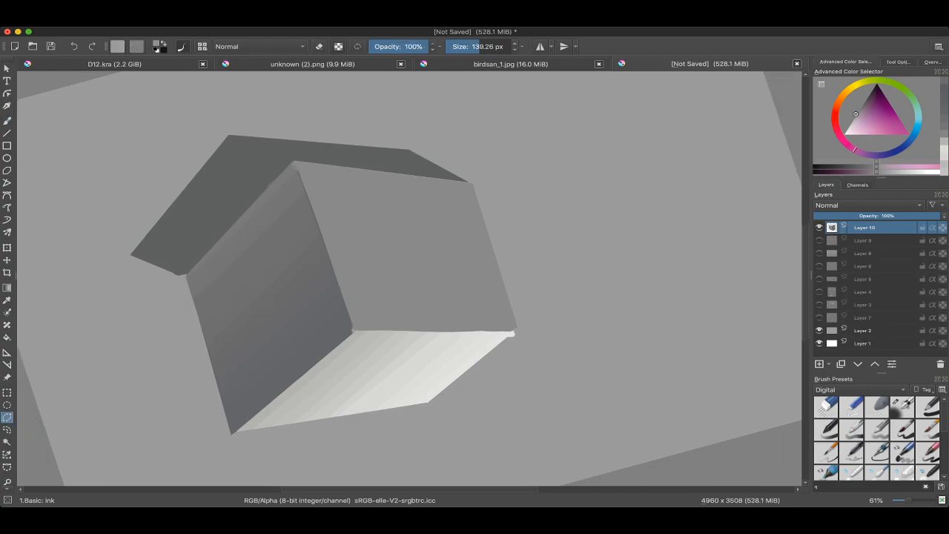
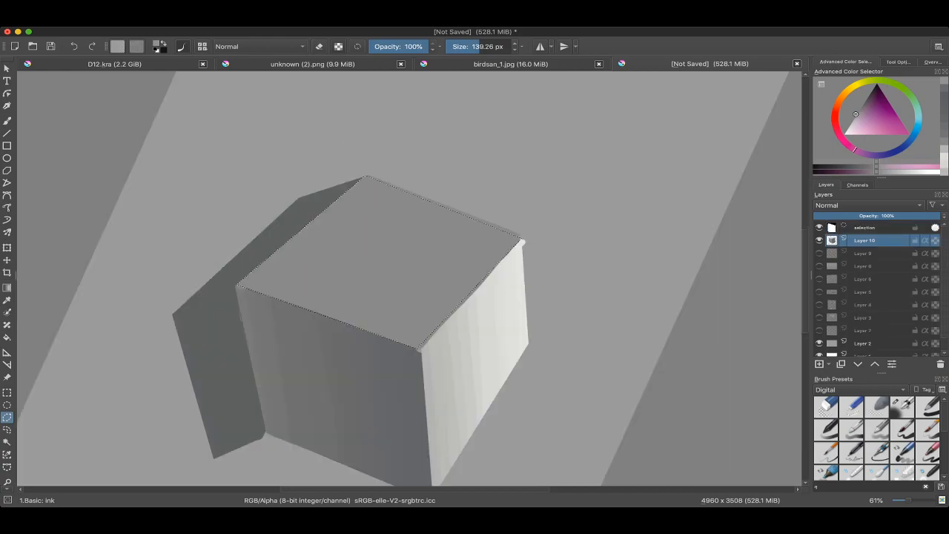
# Step: Try lighter gradation strokes along the selected front face's shadow-side edge at 55% opacity, and undo them
pyautogui.press('b')
pyautogui.moveTo(389, 347)
pyautogui.mouseDown()
pyautogui.moveTo(408, 360)
pyautogui.moveTo(404, 385)
pyautogui.mouseUp()
pyautogui.press('super+z')
pyautogui.press('super+z')
pyautogui.keyDown('shift'); pyautogui.moveTo(324, 255); pyautogui.dragTo(356, 254); pyautogui.keyUp('shift')
pyautogui.moveTo(225, 301); pyautogui.dragTo(360, 187)
pyautogui.moveTo(236, 297); pyautogui.dragTo(335, 196)
pyautogui.press('super+z')
pyautogui.press('super+z')
pyautogui.keyDown('super'); pyautogui.click(331, 210); pyautogui.keyUp('super')
pyautogui.press('super+z')
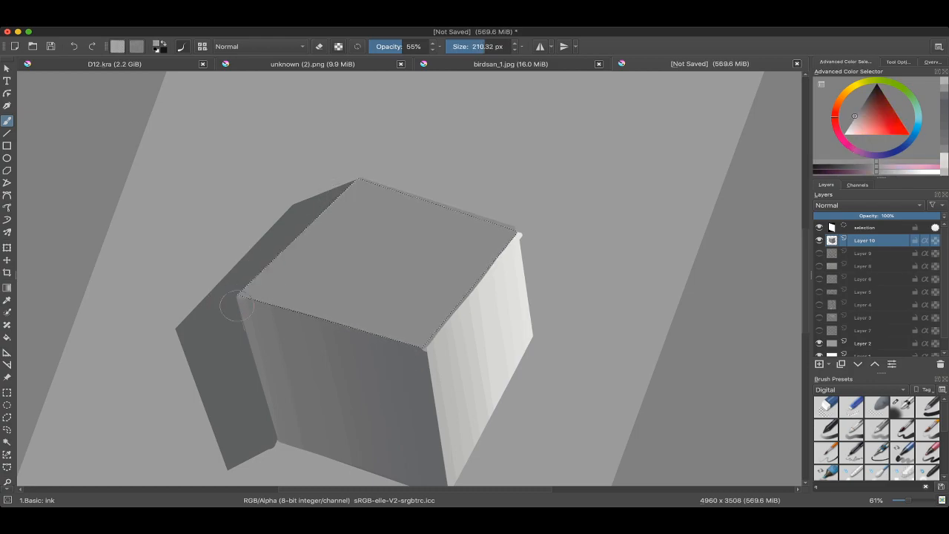
# Step: Paint gradation bands across the front face from its shadow-side edge inward, using sampled greys at 55% opacity and 201.46 px
pyautogui.moveTo(239, 302); pyautogui.dragTo(361, 186)
pyautogui.keyDown('super'); pyautogui.click(299, 261); pyautogui.keyUp('super')
pyautogui.moveTo(245, 299); pyautogui.dragTo(361, 182)
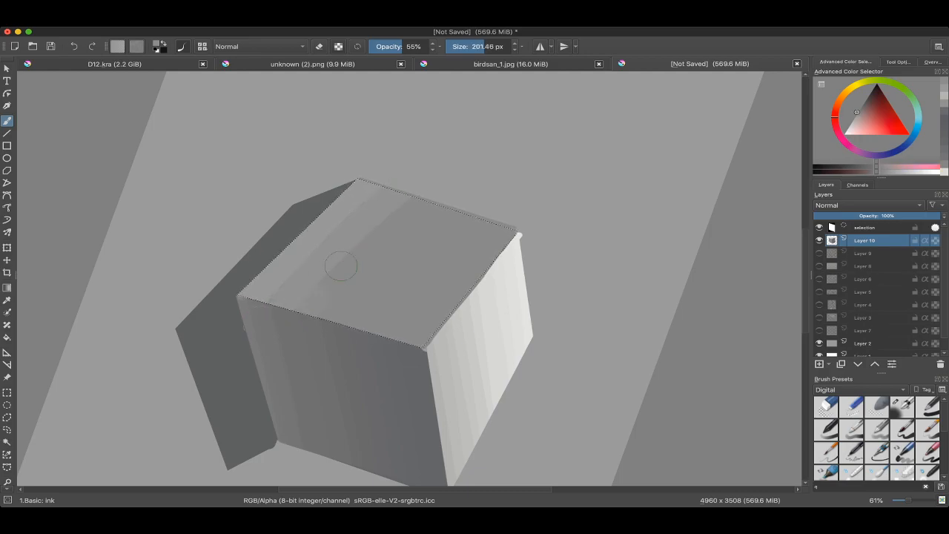
pyautogui.moveTo(342, 266); pyautogui.dragTo(406, 194)
pyautogui.keyDown('ctrl'); pyautogui.click(303, 243); pyautogui.keyUp('ctrl')
pyautogui.moveTo(318, 327); pyautogui.dragTo(455, 191)
pyautogui.keyDown('ctrl'); pyautogui.click(345, 236); pyautogui.keyUp('ctrl')
pyautogui.moveTo(331, 339); pyautogui.dragTo(425, 259)
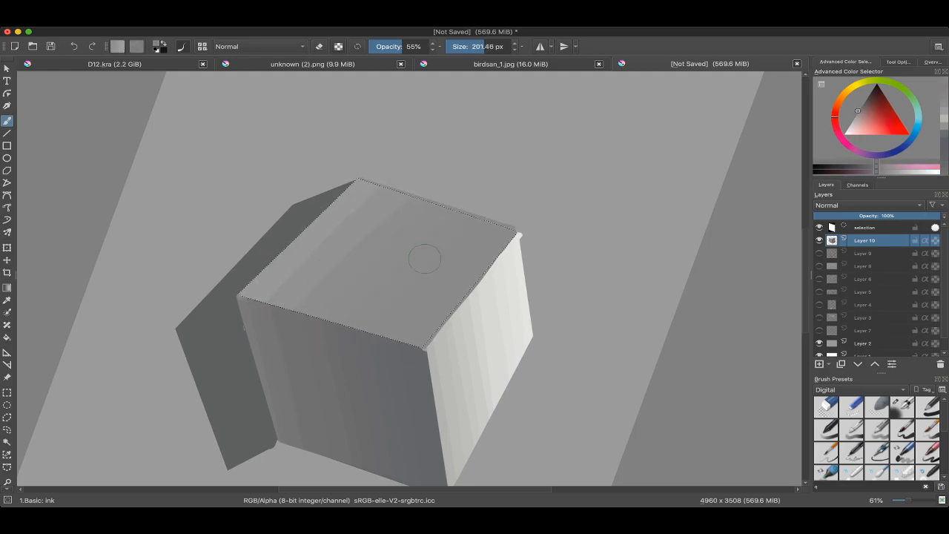
# Step: Smooth the front face's band boundaries with sampled greys, reducing the brush to 176.62 px, and clear the selection
pyautogui.hotkey('ctrl', 'shift', 'a')
pyautogui.moveTo(430, 212); pyautogui.dragTo(411, 209)
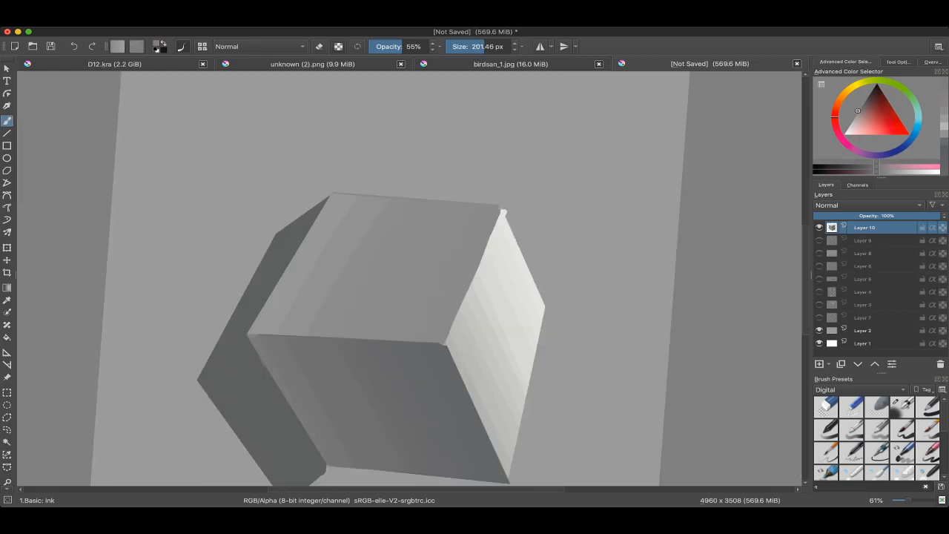
pyautogui.hotkey('ctrl', 'z')
pyautogui.keyDown('ctrl'); pyautogui.click(348, 256); pyautogui.keyUp('ctrl')
pyautogui.press('[')
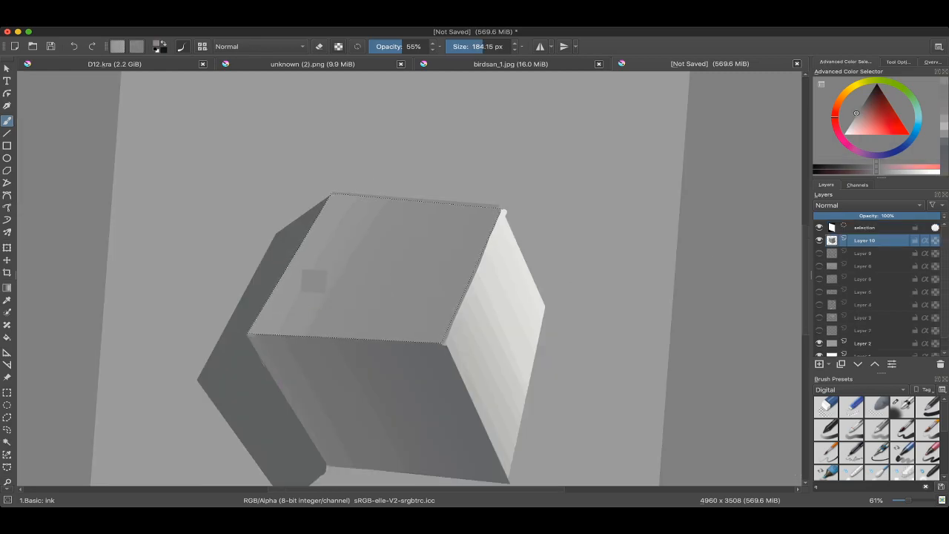
pyautogui.keyDown('ctrl'); pyautogui.click(344, 252); pyautogui.keyUp('ctrl')
pyautogui.moveTo(346, 256); pyautogui.dragTo(345, 256)
pyautogui.keyDown('ctrl'); pyautogui.click(355, 261); pyautogui.keyUp('ctrl')
pyautogui.moveTo(403, 189); pyautogui.dragTo(388, 244)
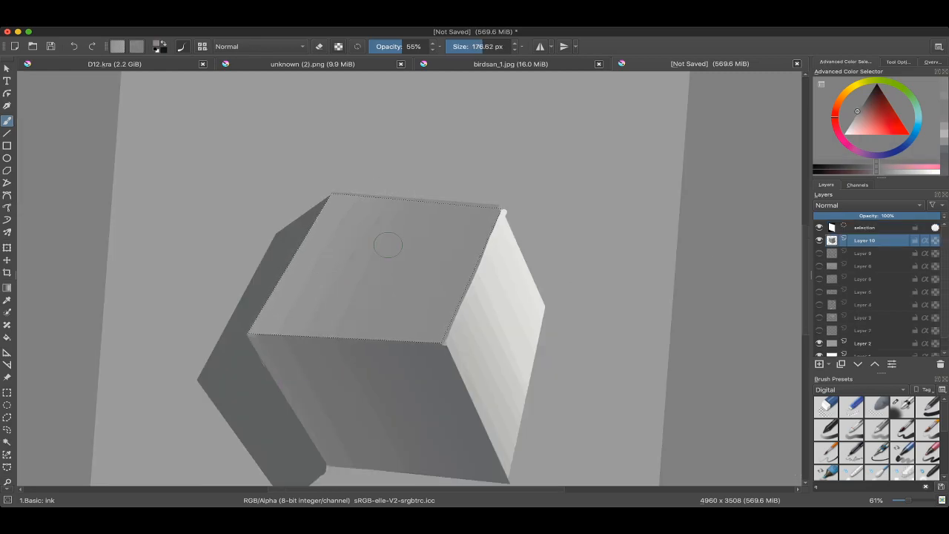
pyautogui.hotkey('ctrl', 'shift', 'a')
# Step: Examine the gradation on all three cube faces from wider and rotated views
pyautogui.moveTo(444, 226); pyautogui.dragTo(425, 219)
pyautogui.scroll(-1, 410, 279)
pyautogui.moveTo(475, 334); pyautogui.dragTo(495, 232)
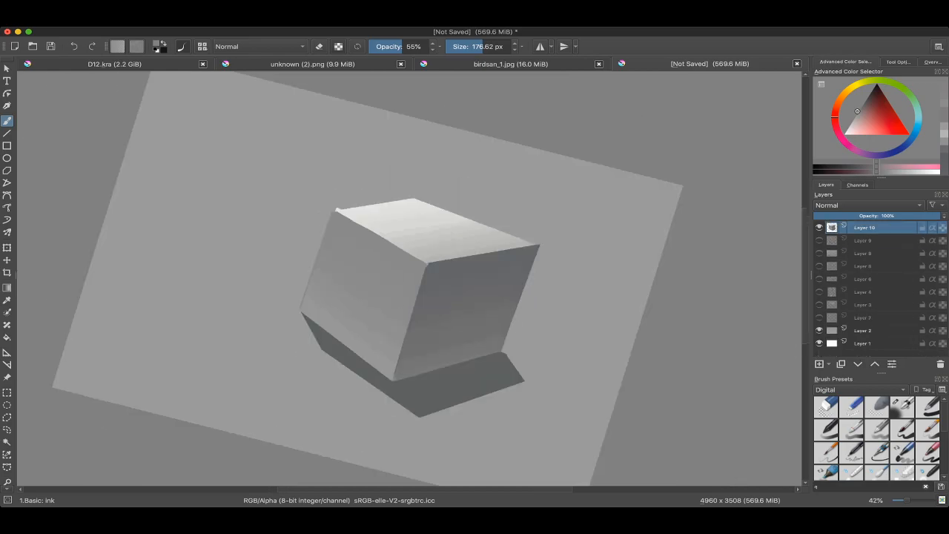
pyautogui.moveTo(497, 312); pyautogui.dragTo(506, 267)
pyautogui.moveTo(380, 317); pyautogui.dragTo(377, 287)
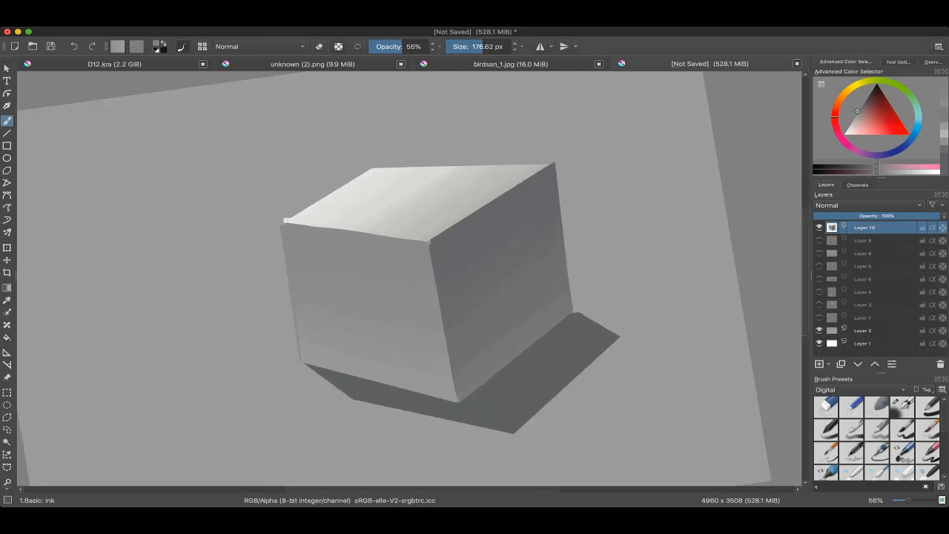
pyautogui.moveTo(344, 314); pyautogui.dragTo(345, 289)
pyautogui.hotkey('ctrl', 'z')
pyautogui.hotkey('ctrl', 'shift', 'a')
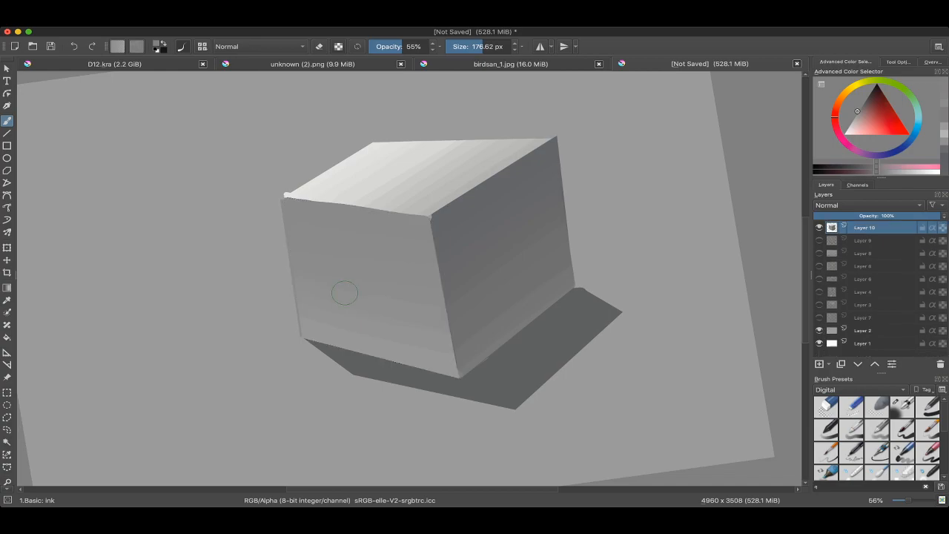
# Step: Switch to the round-hard 2 brush, touch up the top face's edge near the front corner with sampled light grey, and enable erasing
pyautogui.rightClick(302, 276)
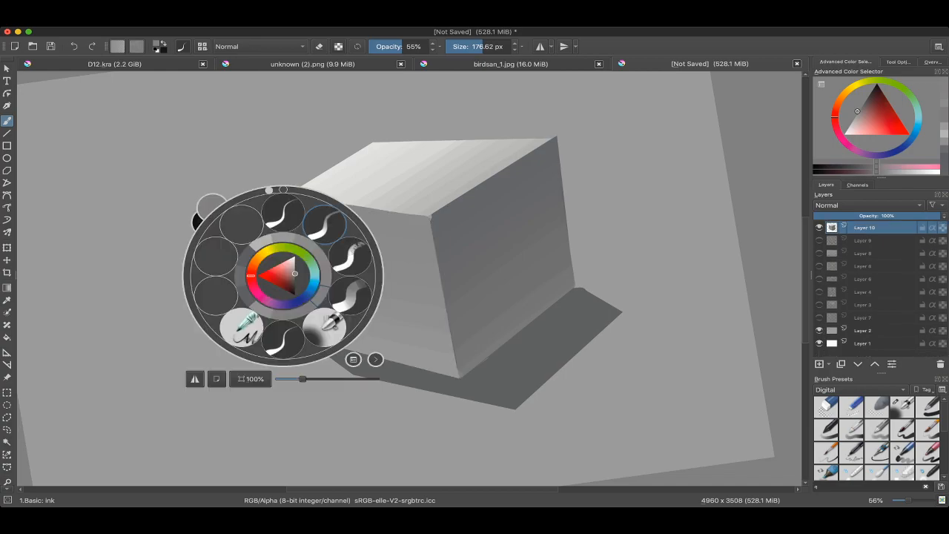
pyautogui.click(325, 221)
pyautogui.keyDown('ctrl'); pyautogui.click(446, 195); pyautogui.keyUp('ctrl')
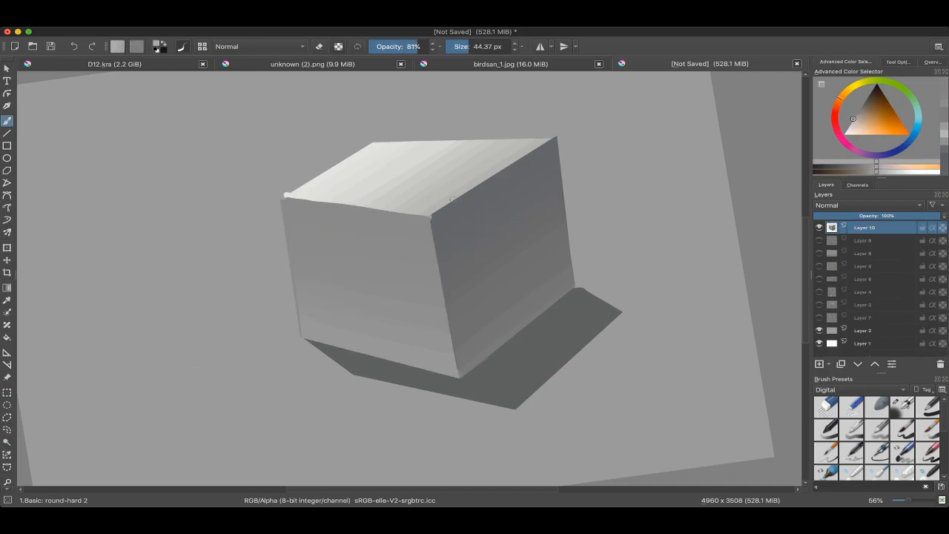
pyautogui.moveTo(446, 205)
pyautogui.mouseDown()
pyautogui.moveTo(428, 208)
pyautogui.moveTo(457, 200)
pyautogui.mouseUp()
pyautogui.moveTo(458, 200); pyautogui.dragTo(437, 214)
pyautogui.press('e')
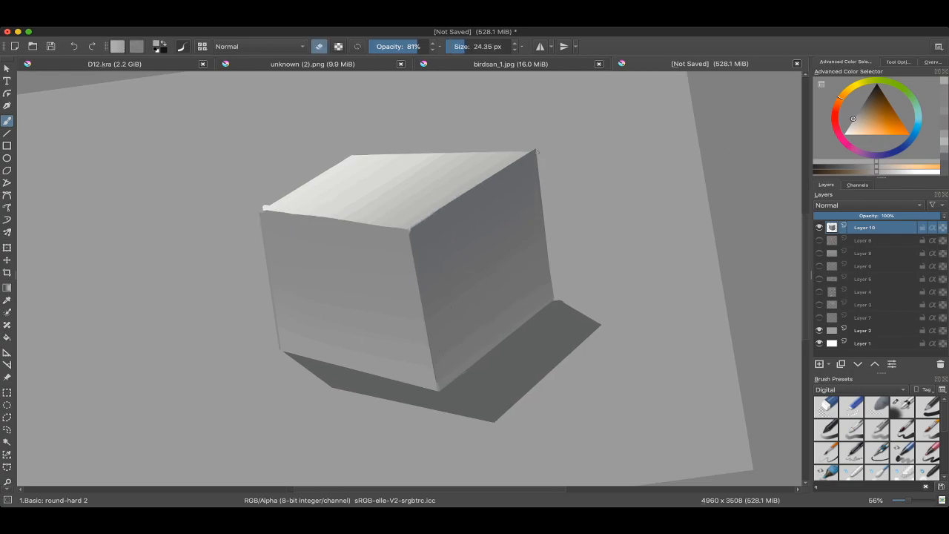
pyautogui.scroll(-3, 543, 201)
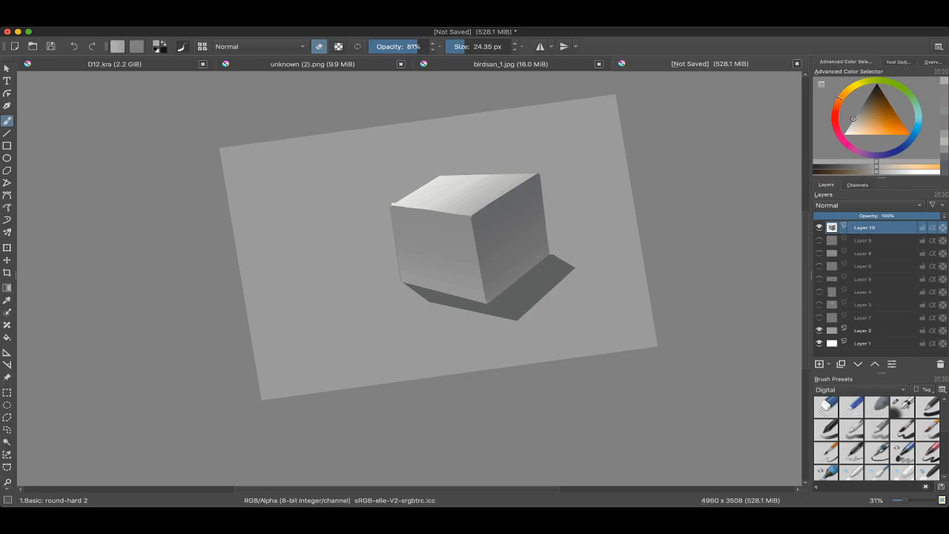
pyautogui.moveTo(544, 200); pyautogui.dragTo(549, 210)
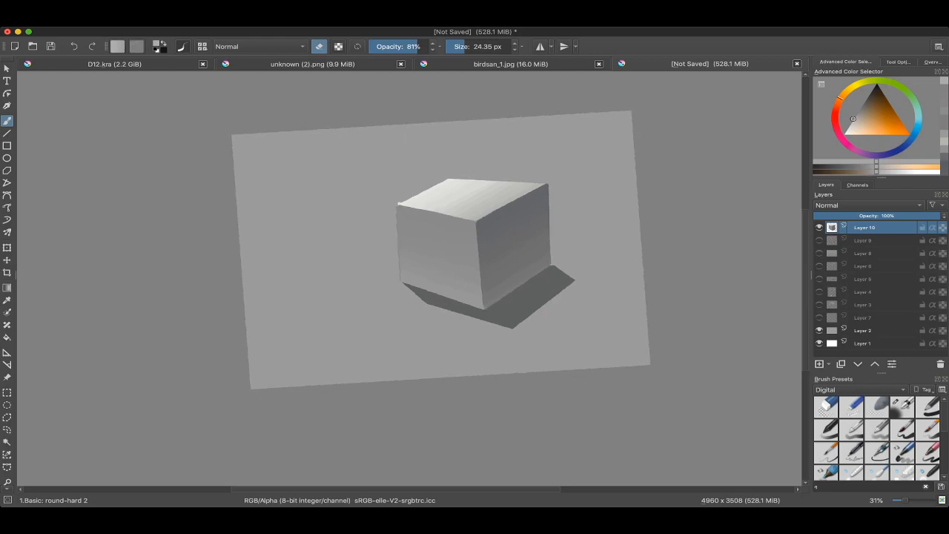
pyautogui.press('super+Tab')
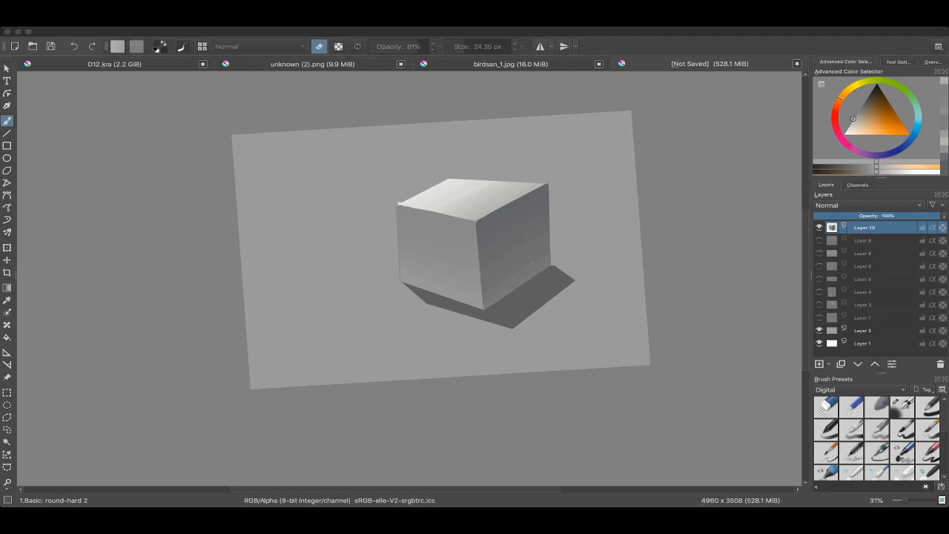
pyautogui.press('super+Tab')
pyautogui.scroll(4, 514, 207)
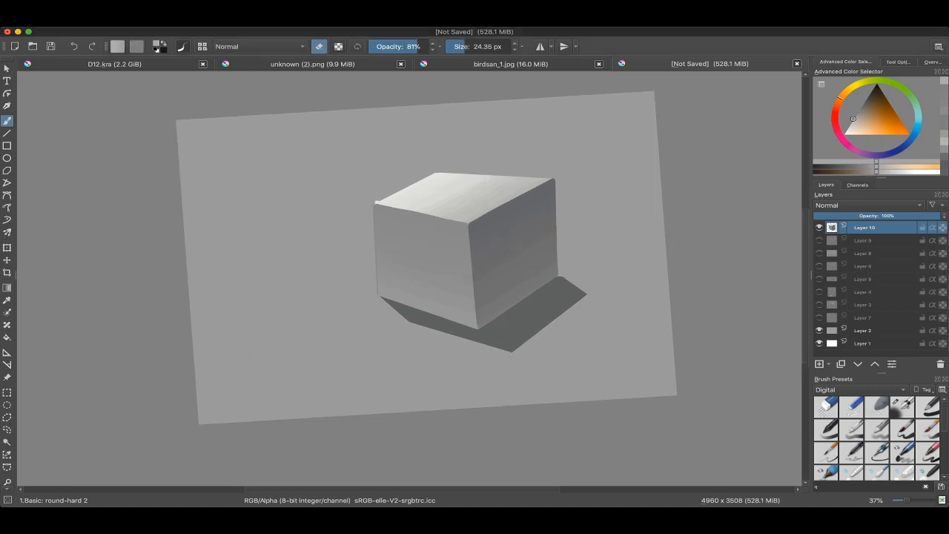
pyautogui.moveTo(622, 238); pyautogui.dragTo(630, 235)
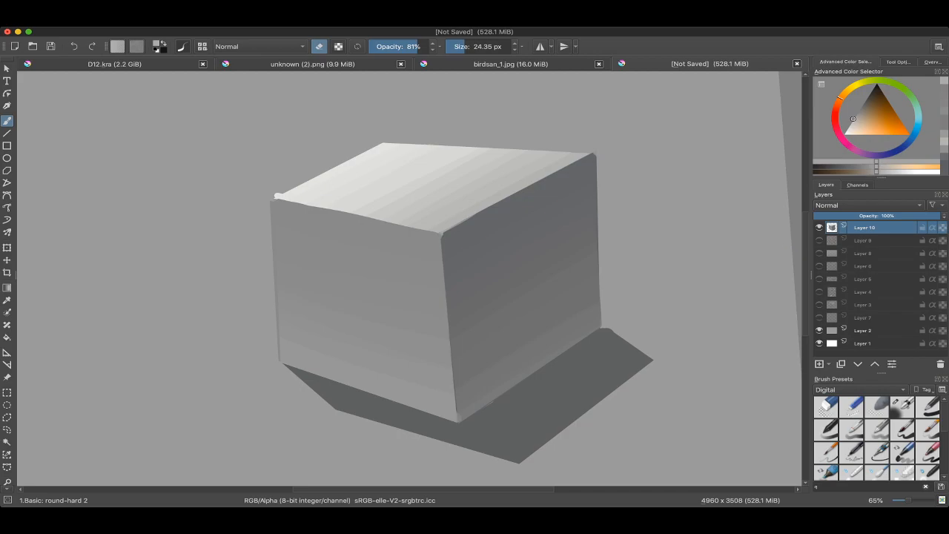
# Step: Hide Layer 10 and review the notes on edges, occlusions and background on the earlier lesson layers
pyautogui.click(819, 228)
pyautogui.click(819, 267)
pyautogui.click(820, 266)
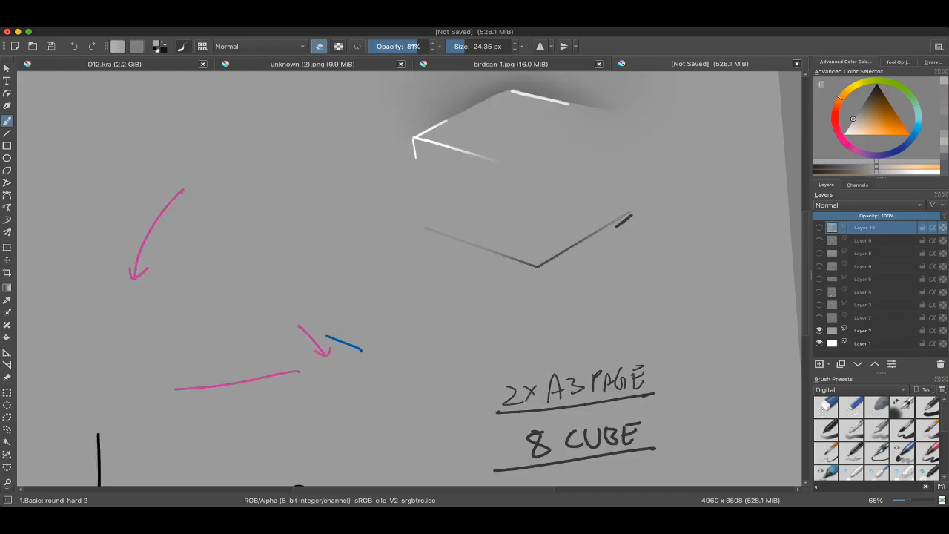
pyautogui.scroll(-2, 694, 190)
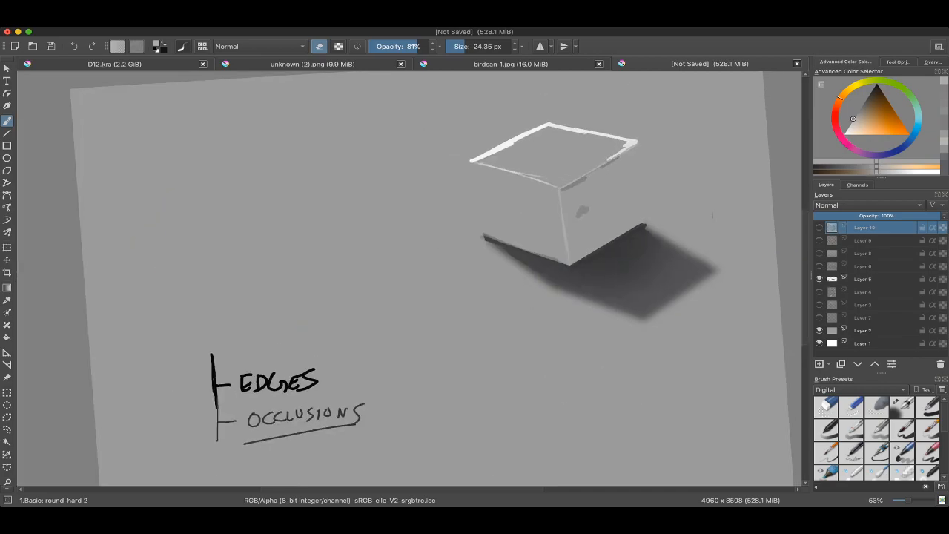
pyautogui.click(820, 266)
pyautogui.click(863, 292)
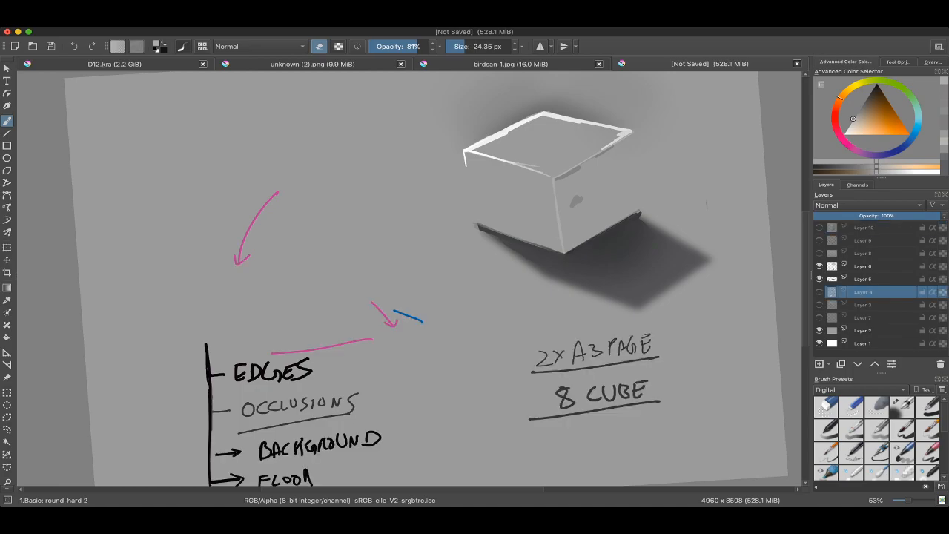
pyautogui.click(819, 292)
pyautogui.click(820, 267)
pyautogui.click(819, 280)
# Step: Show Layers 3 to 6 together to review the shadow construction and the painting checklist
pyautogui.click(819, 305)
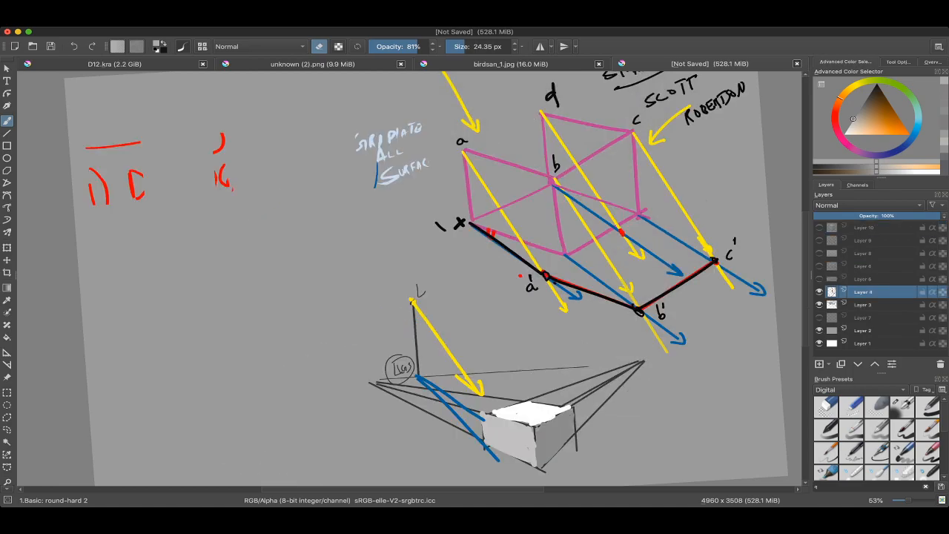
pyautogui.click(820, 292)
pyautogui.click(820, 292)
pyautogui.click(820, 280)
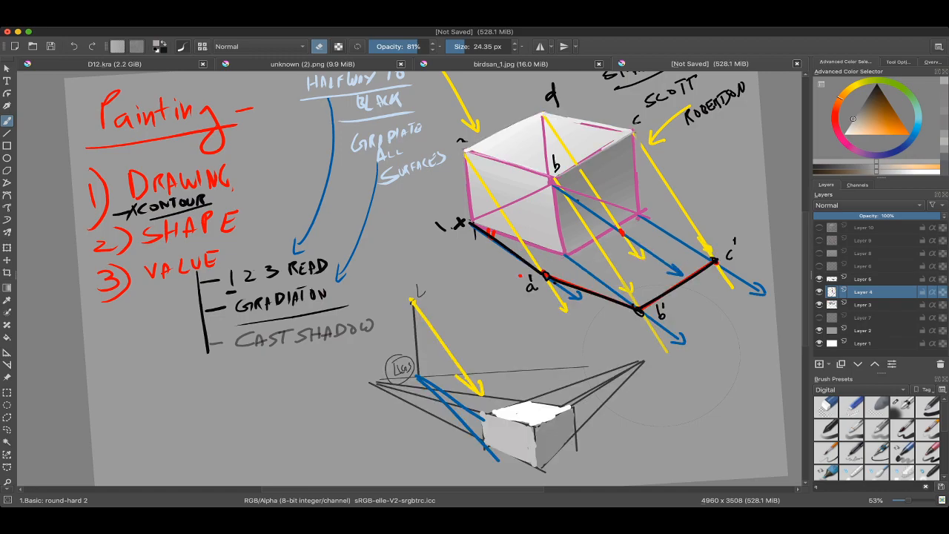
pyautogui.click(820, 267)
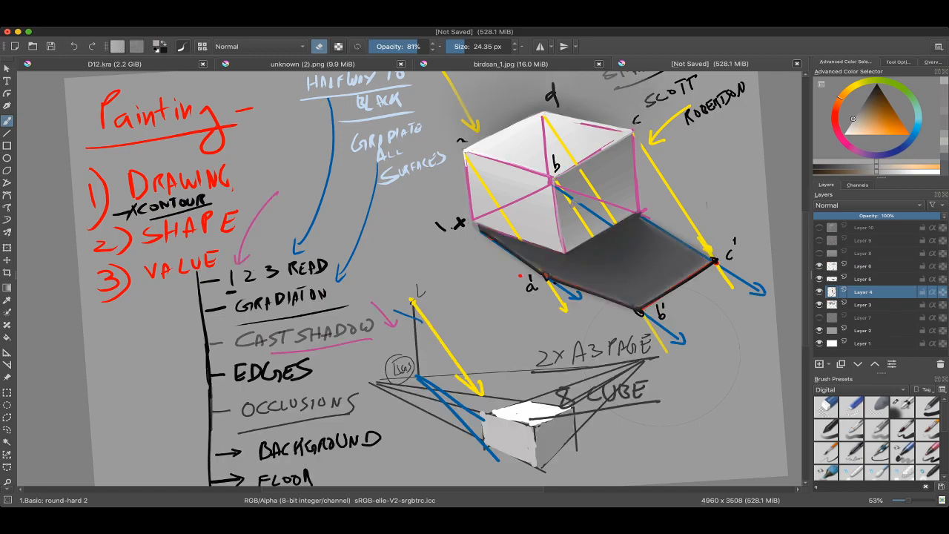
# Step: Hide Layers 3 to 6, and make Layer 10 visible and active again
pyautogui.click(820, 266)
pyautogui.click(819, 280)
pyautogui.click(819, 293)
pyautogui.click(819, 305)
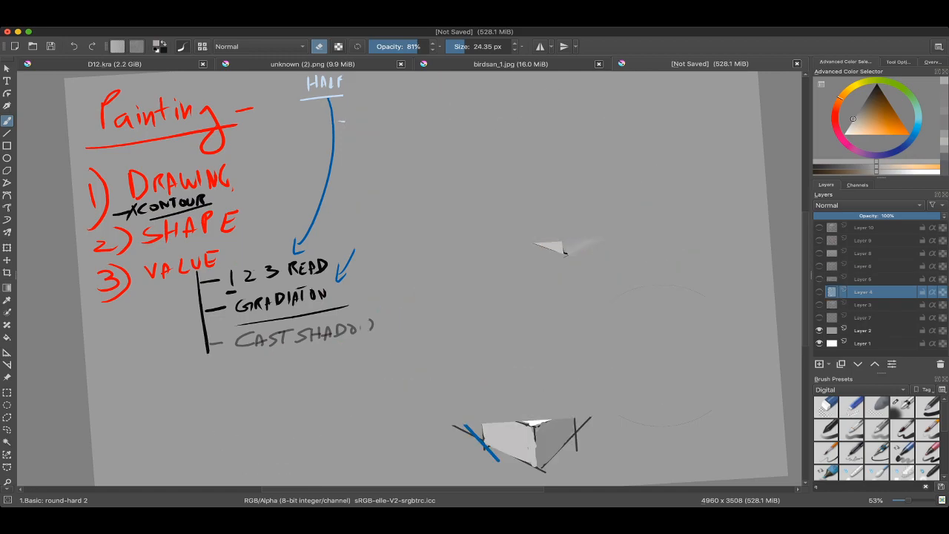
pyautogui.click(820, 228)
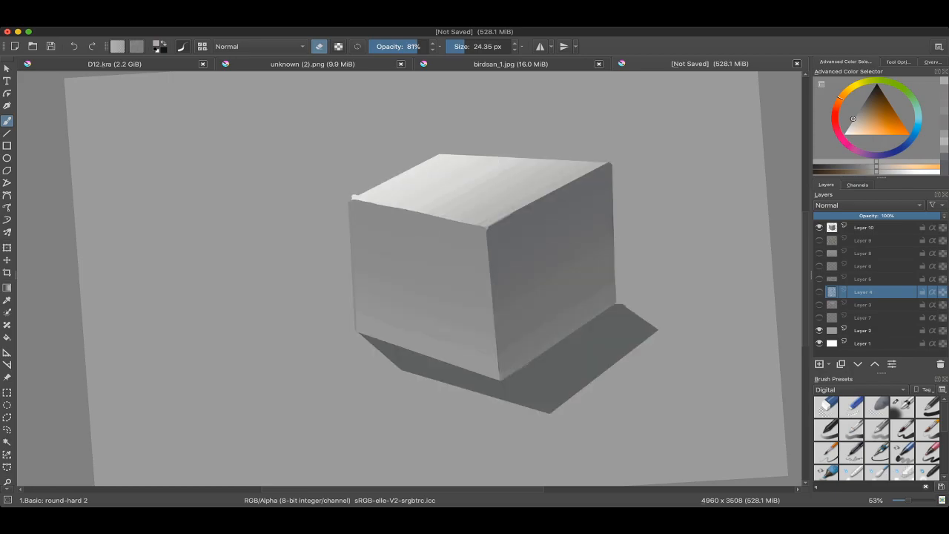
pyautogui.scroll(-2, 491, 226)
pyautogui.scroll(3, 491, 227)
pyautogui.click(864, 228)
# Step: Turn erasing off and draw a straight mid-grey line along the edge between the top and right faces at 21.52 px
pyautogui.click(611, 213)
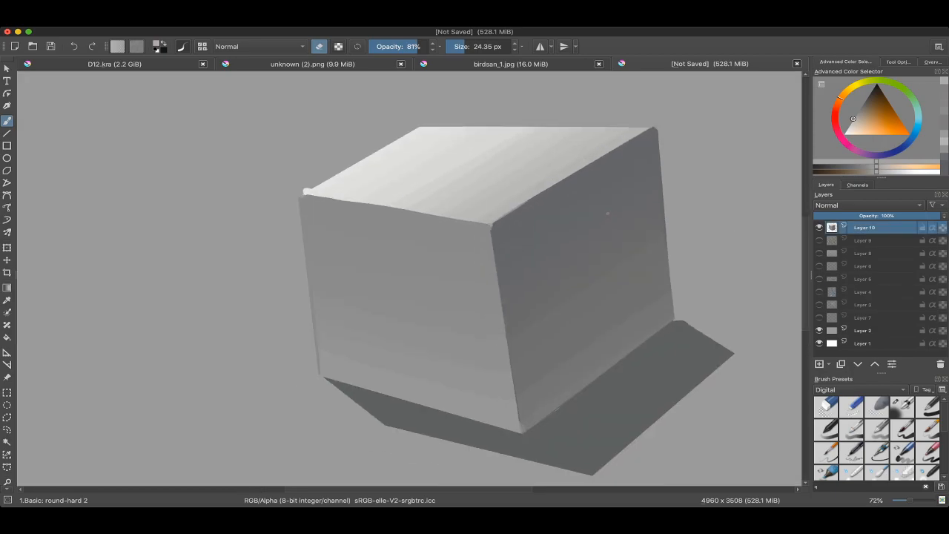
pyautogui.moveTo(611, 213); pyautogui.dragTo(583, 216)
pyautogui.scroll(2, 550, 216)
pyautogui.scroll(-2, 455, 203)
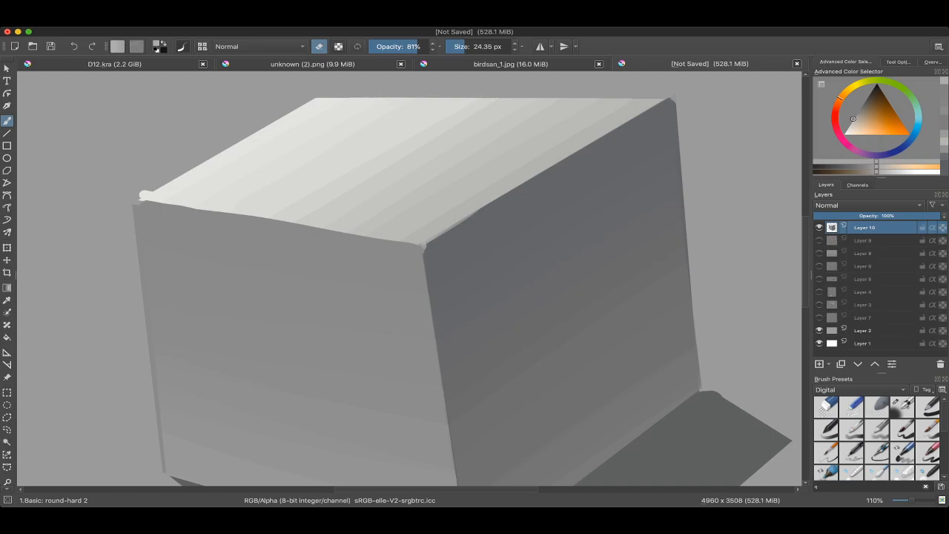
pyautogui.moveTo(511, 226); pyautogui.dragTo(457, 215)
pyautogui.keyDown('ctrl'); pyautogui.click(457, 212); pyautogui.keyUp('ctrl')
pyautogui.keyDown('ctrl'); pyautogui.click(492, 211); pyautogui.keyUp('ctrl')
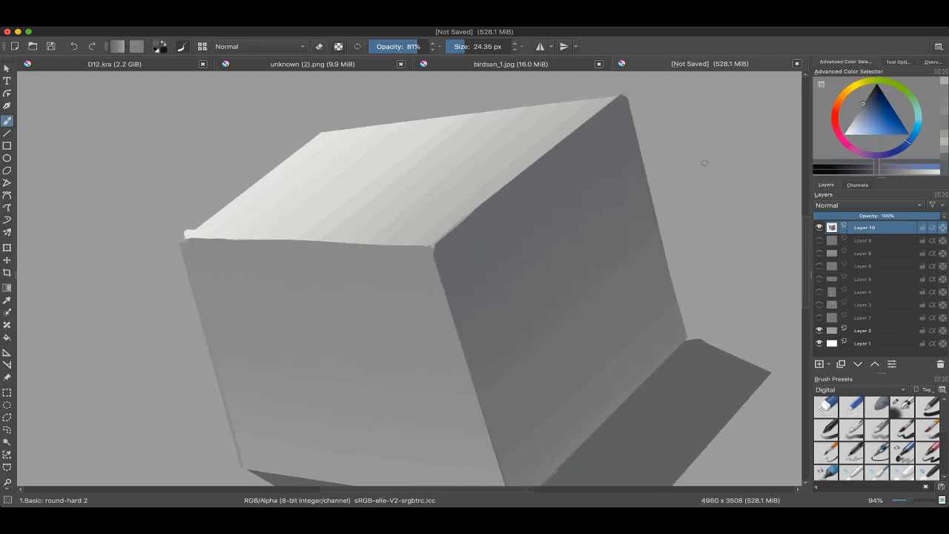
pyautogui.click(861, 112)
pyautogui.moveTo(456, 233); pyautogui.dragTo(439, 241)
pyautogui.moveTo(439, 241); pyautogui.dragTo(407, 265)
pyautogui.press('super+z')
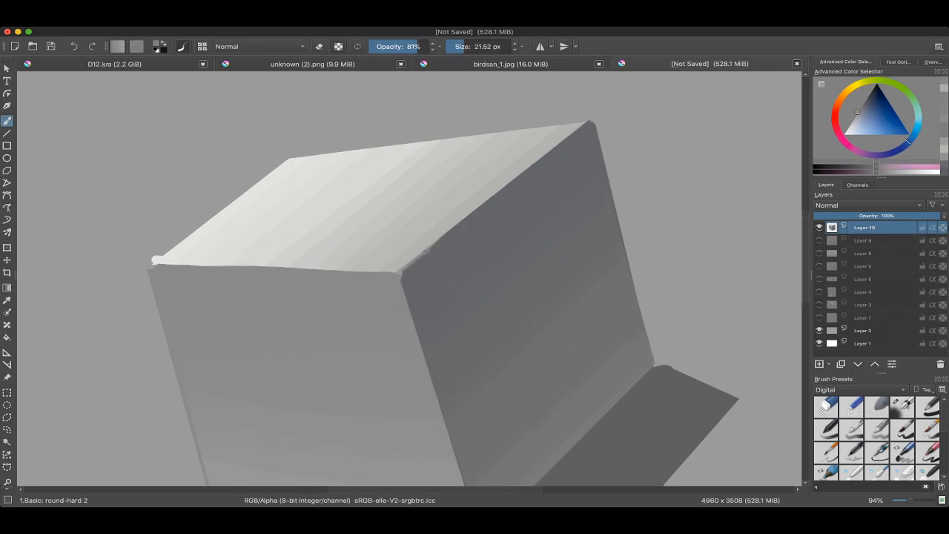
pyautogui.press('v')
pyautogui.moveTo(584, 123); pyautogui.dragTo(407, 267)
pyautogui.press('b')
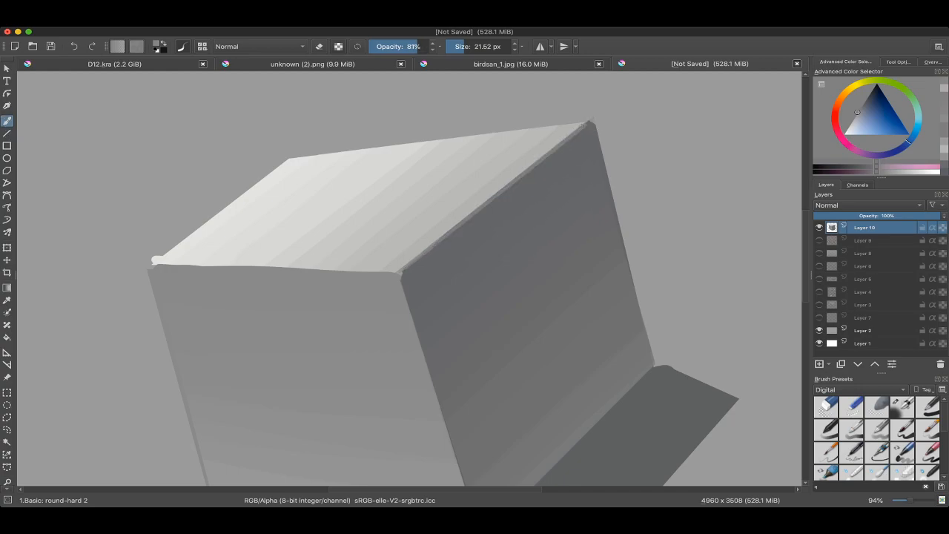
# Step: Blend both ends of the mid-grey edge line with sampled greys at 23.70 px
pyautogui.keyDown('ctrl'); pyautogui.click(564, 138); pyautogui.keyUp('ctrl')
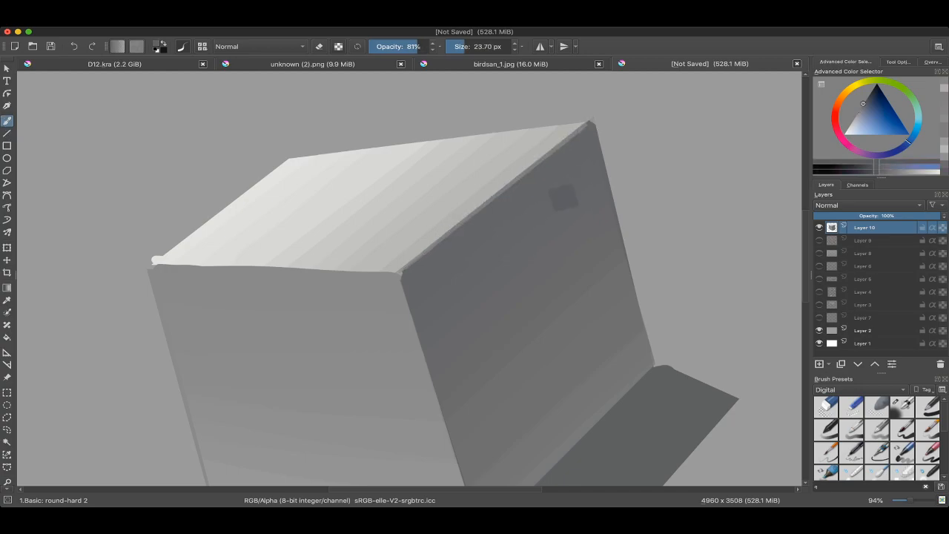
pyautogui.keyDown('ctrl'); pyautogui.click(585, 128); pyautogui.keyUp('ctrl')
pyautogui.moveTo(586, 126); pyautogui.dragTo(551, 152)
pyautogui.keyDown('ctrl'); pyautogui.click(431, 243); pyautogui.keyUp('ctrl')
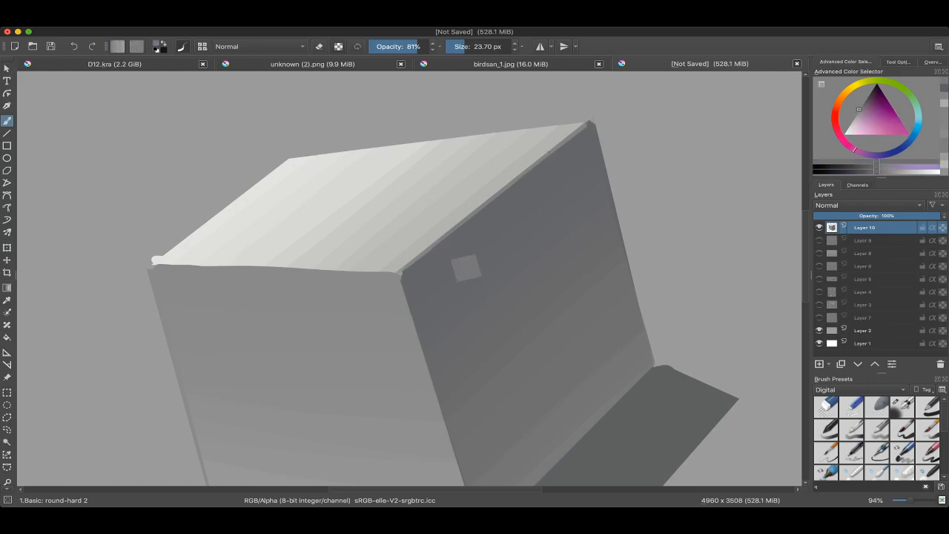
pyautogui.moveTo(416, 261)
pyautogui.mouseDown()
pyautogui.moveTo(465, 226)
pyautogui.moveTo(407, 265)
pyautogui.mouseUp()
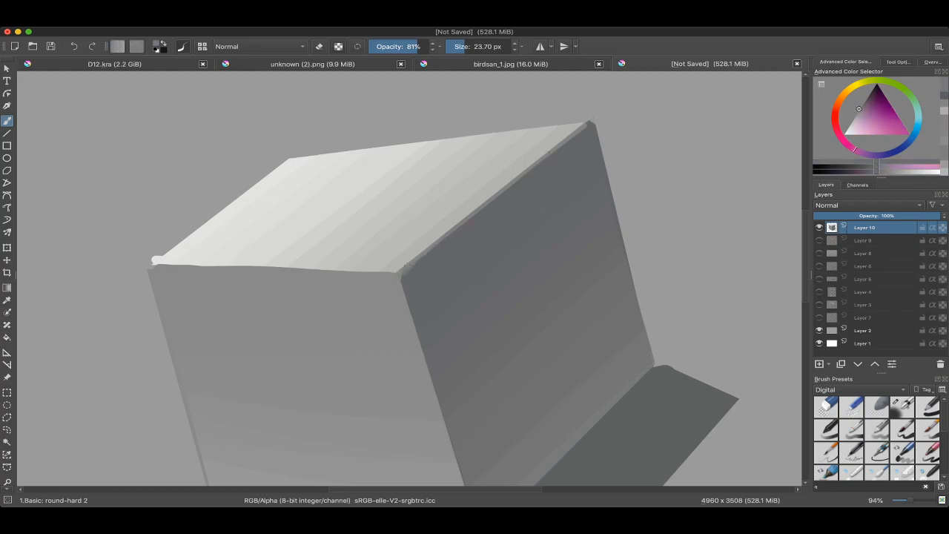
# Step: Clean up the edge between the top and front faces with freehand strokes in sampled greys at about 22.28 px
pyautogui.moveTo(410, 167)
pyautogui.mouseDown()
pyautogui.moveTo(496, 208)
pyautogui.moveTo(516, 245)
pyautogui.moveTo(496, 350)
pyautogui.moveTo(442, 302)
pyautogui.mouseUp()
pyautogui.scroll(3, 373, 243)
pyautogui.keyDown('ctrl'); pyautogui.click(348, 266); pyautogui.keyUp('ctrl')
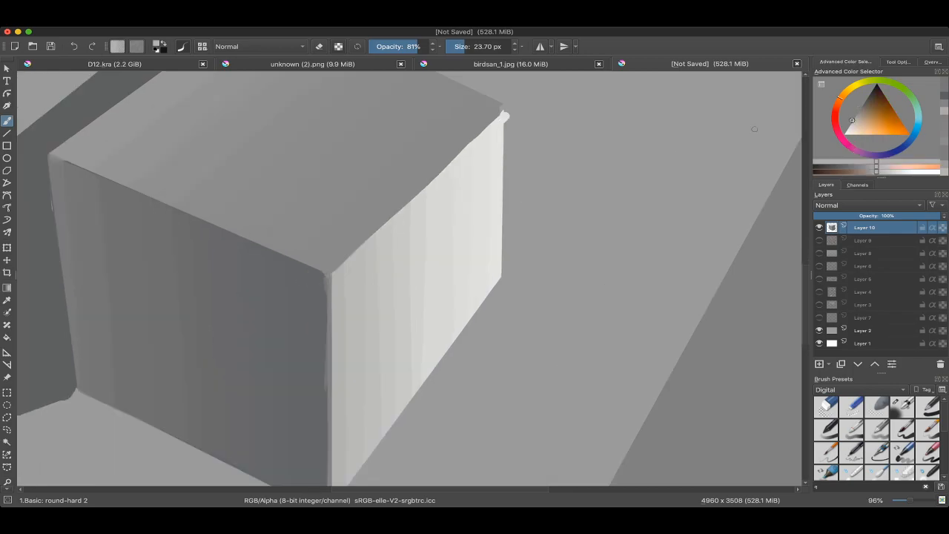
pyautogui.keyDown('ctrl'); pyautogui.click(342, 252); pyautogui.keyUp('ctrl')
pyautogui.moveTo(335, 275)
pyautogui.mouseDown()
pyautogui.moveTo(355, 252)
pyautogui.moveTo(331, 271)
pyautogui.moveTo(384, 224)
pyautogui.mouseUp()
pyautogui.moveTo(382, 226)
pyautogui.mouseDown()
pyautogui.moveTo(346, 264)
pyautogui.moveTo(428, 187)
pyautogui.moveTo(314, 289)
pyautogui.mouseUp()
pyautogui.moveTo(393, 267); pyautogui.dragTo(393, 285)
pyautogui.moveTo(475, 296); pyautogui.dragTo(464, 230)
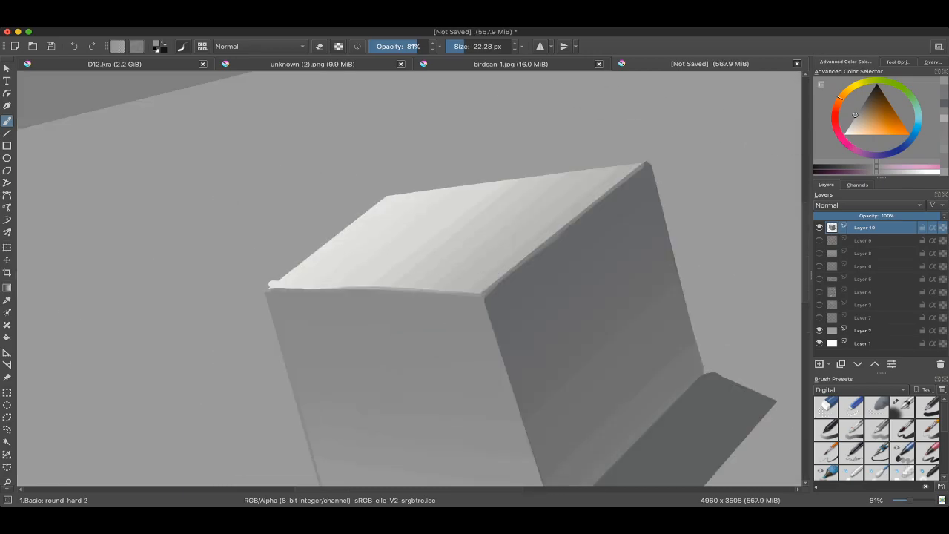
# Step: Erase the stray light paint that spills past the top face's left corner, and turn erasing off again
pyautogui.moveTo(390, 272); pyautogui.dragTo(390, 348)
pyautogui.moveTo(346, 262); pyautogui.dragTo(346, 236)
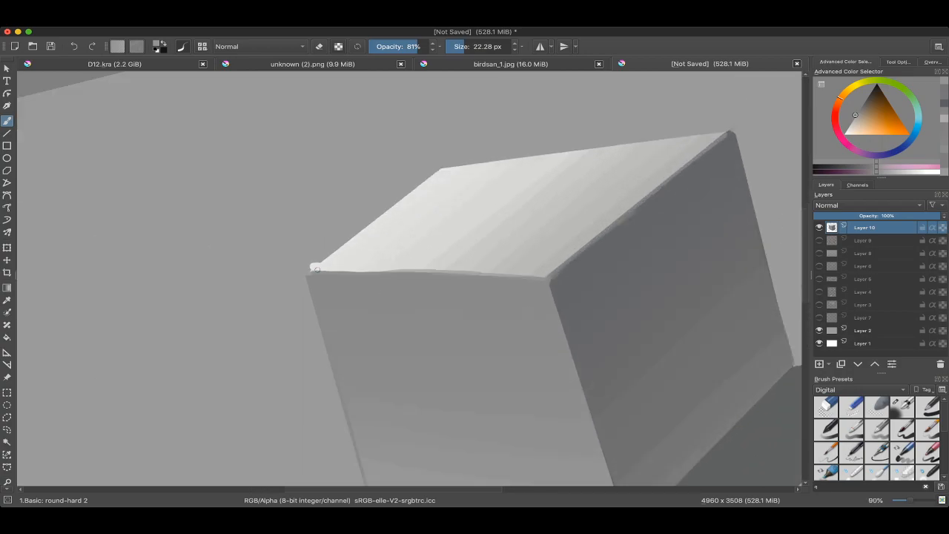
pyautogui.press('e')
pyautogui.moveTo(311, 262)
pyautogui.mouseDown()
pyautogui.moveTo(320, 258)
pyautogui.moveTo(326, 297)
pyautogui.moveTo(326, 268)
pyautogui.moveTo(373, 363)
pyautogui.mouseUp()
pyautogui.moveTo(372, 363)
pyautogui.mouseDown()
pyautogui.moveTo(343, 402)
pyautogui.moveTo(396, 419)
pyautogui.mouseUp()
pyautogui.moveTo(376, 233); pyautogui.dragTo(377, 213)
pyautogui.keyDown('ctrl'); pyautogui.click(378, 228); pyautogui.keyUp('ctrl')
pyautogui.press('e')
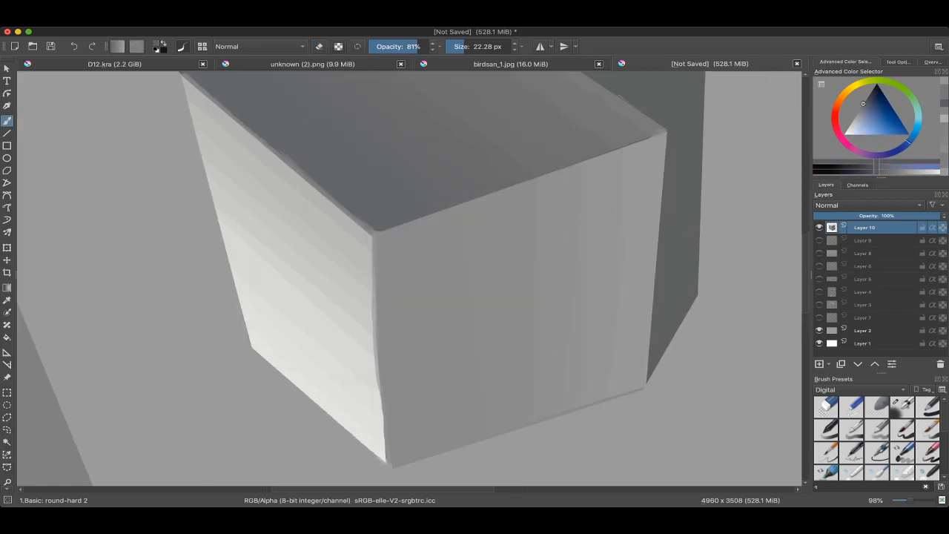
# Step: Soften the edge between the front and right faces with freehand strokes in sampled greys at about 22.93 px
pyautogui.keyDown('ctrl'); pyautogui.click(761, 120); pyautogui.keyUp('ctrl')
pyautogui.keyDown('ctrl'); pyautogui.click(377, 222); pyautogui.keyUp('ctrl')
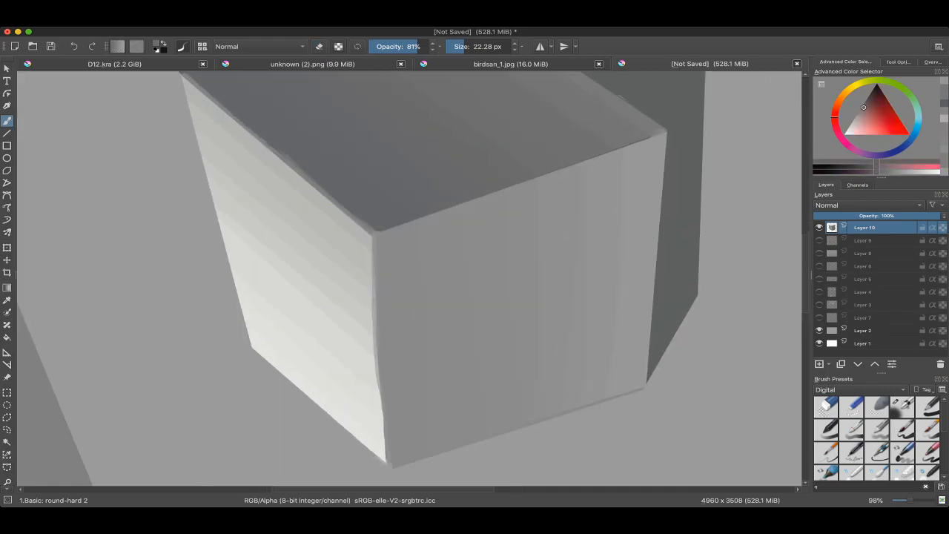
pyautogui.moveTo(375, 232); pyautogui.dragTo(395, 228)
pyautogui.hotkey('ctrl', 'z')
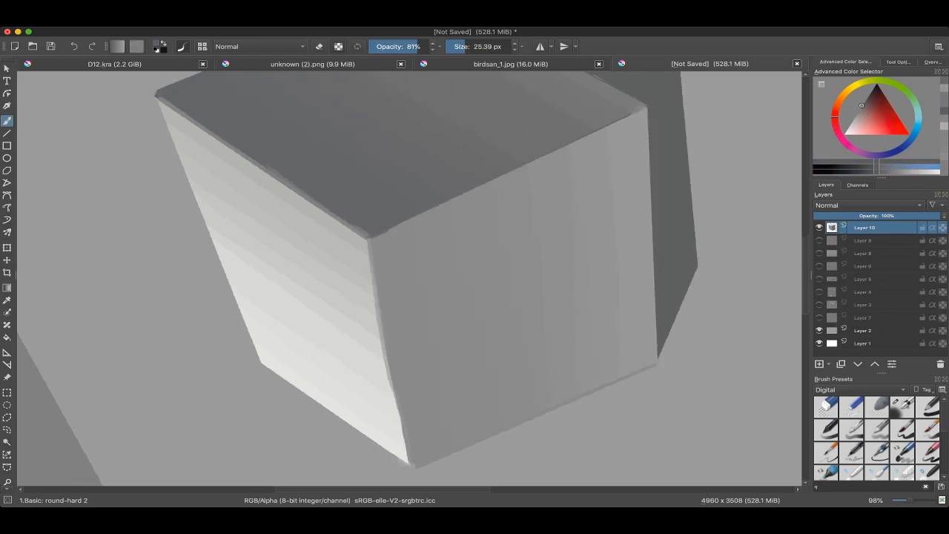
pyautogui.keyDown('ctrl'); pyautogui.click(412, 211); pyautogui.keyUp('ctrl')
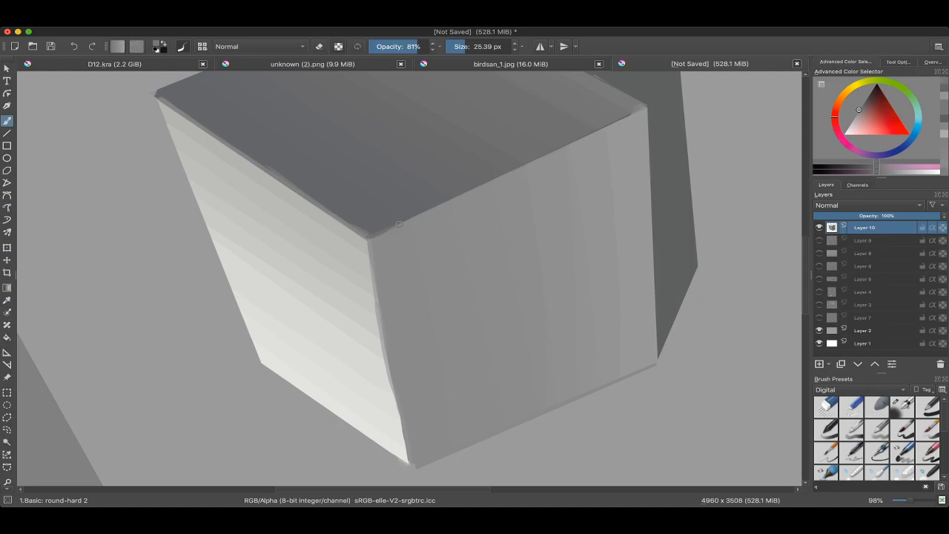
pyautogui.press('[')
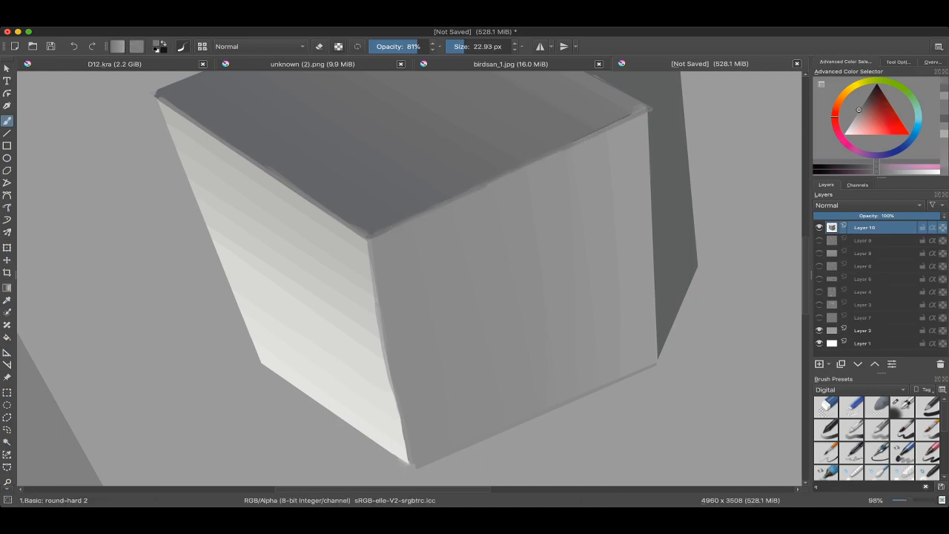
pyautogui.moveTo(556, 151)
pyautogui.mouseDown()
pyautogui.moveTo(631, 117)
pyautogui.moveTo(663, 273)
pyautogui.moveTo(504, 453)
pyautogui.mouseUp()
# Step: Paint over the dark line on the front face's outer left edge with a sampled grey at 22.93 px
pyautogui.scroll(-3, 410, 279)
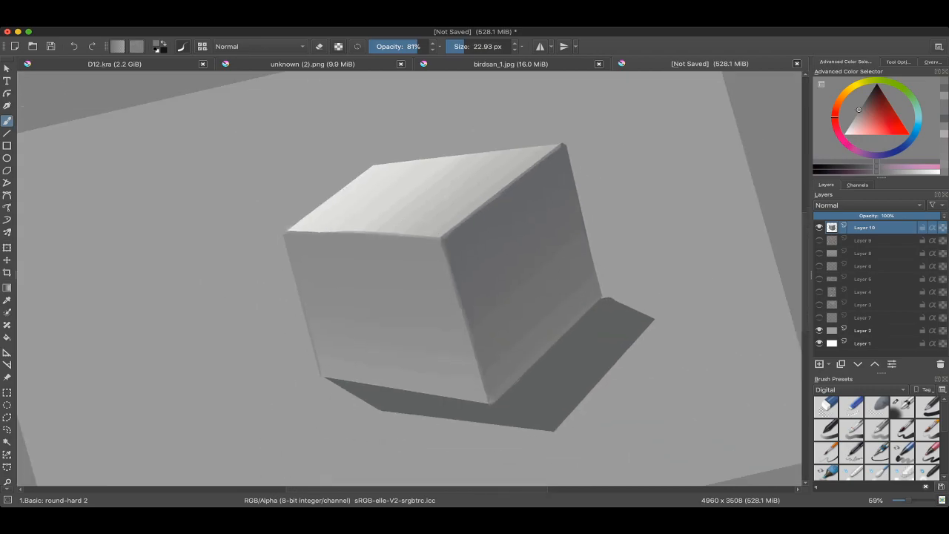
pyautogui.moveTo(356, 297); pyautogui.dragTo(428, 285)
pyautogui.keyDown('shift'); pyautogui.moveTo(534, 185); pyautogui.dragTo(529, 379); pyautogui.keyUp('shift')
pyautogui.moveTo(415, 311); pyautogui.dragTo(422, 286)
pyautogui.scroll(3, 272, 312)
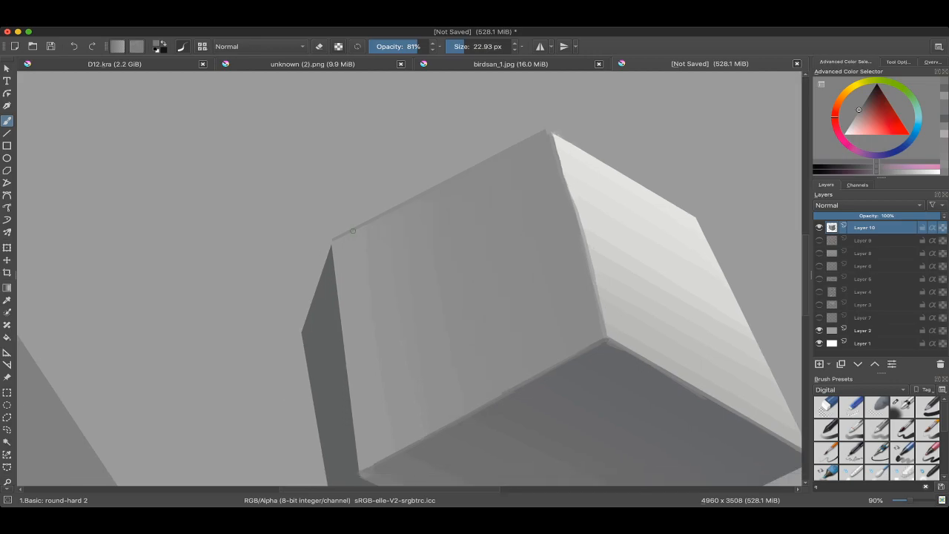
pyautogui.keyDown('ctrl'); pyautogui.click(322, 244); pyautogui.keyUp('ctrl')
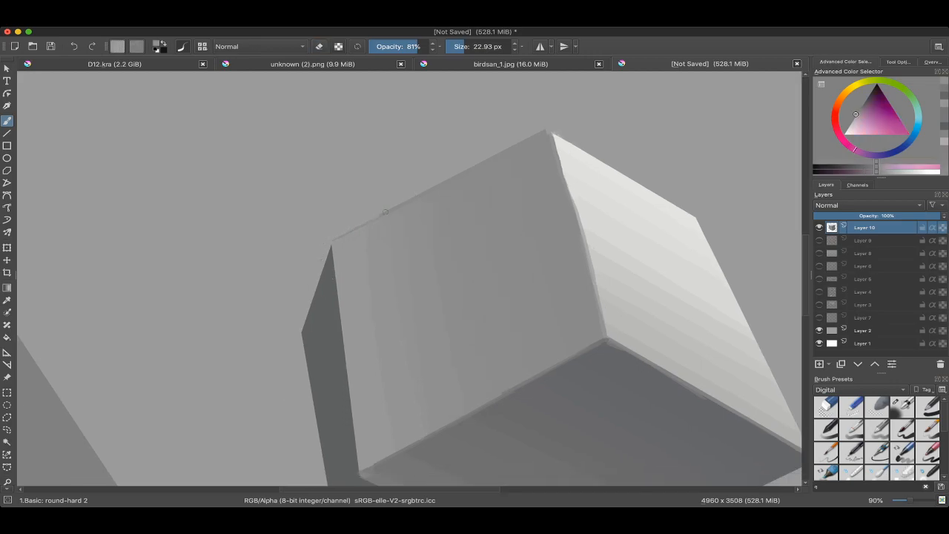
pyautogui.moveTo(459, 171); pyautogui.dragTo(408, 193)
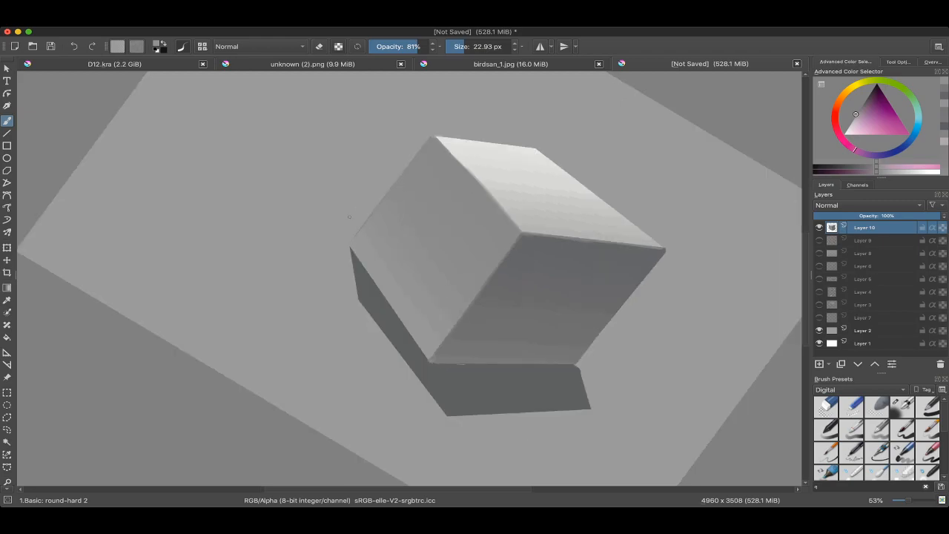
# Step: Erase the rough paint along the top face's outer left edge at 22.93 px, and turn erasing off
pyautogui.press('e')
pyautogui.press('5')
pyautogui.keyDown('shift'); pyautogui.moveTo(445, 196); pyautogui.dragTo(420, 175); pyautogui.keyUp('shift')
pyautogui.keyDown('shift'); pyautogui.moveTo(420, 175); pyautogui.dragTo(377, 179); pyautogui.keyUp('shift')
pyautogui.moveTo(377, 179); pyautogui.dragTo(432, 211)
pyautogui.keyDown('ctrl'); pyautogui.moveTo(432, 210); pyautogui.dragTo(431, 200); pyautogui.keyUp('ctrl')
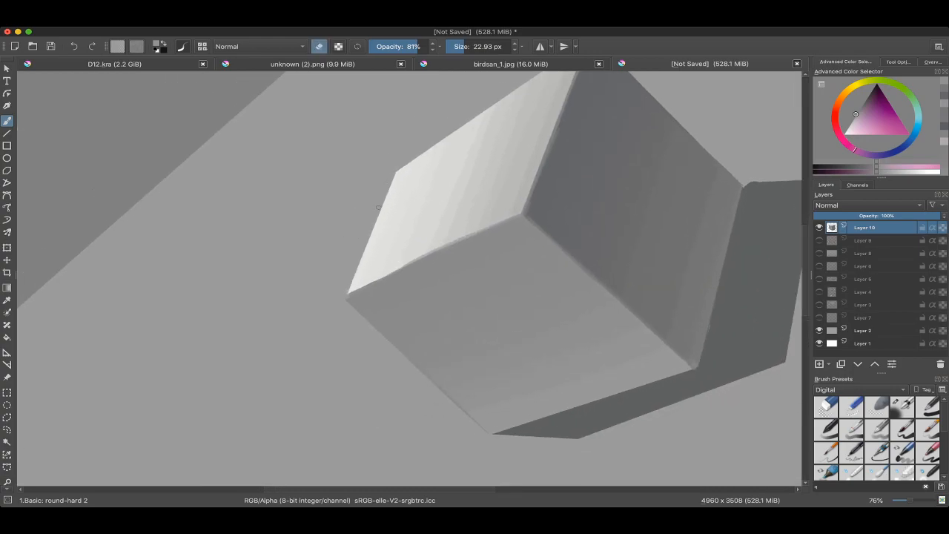
pyautogui.moveTo(397, 174); pyautogui.dragTo(385, 201)
pyautogui.moveTo(360, 250); pyautogui.dragTo(344, 284)
pyautogui.press('e')
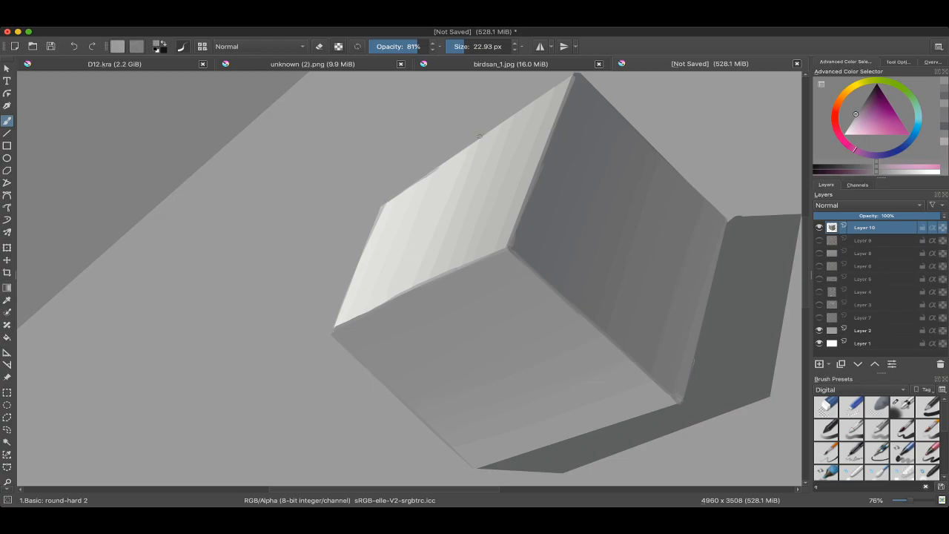
# Step: Paint a thin grey line along the top face's outer back edge at 22.93 px and 81% opacity
pyautogui.moveTo(457, 155)
pyautogui.mouseDown()
pyautogui.moveTo(542, 98)
pyautogui.moveTo(483, 144)
pyautogui.moveTo(519, 123)
pyautogui.mouseUp()
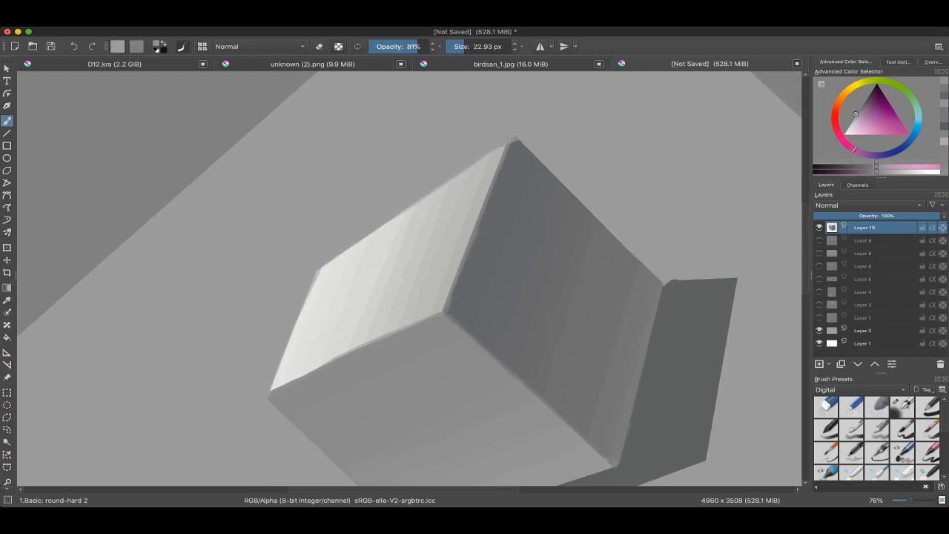
pyautogui.scroll(-3, 460, 296)
pyautogui.scroll(1, 460, 274)
pyautogui.moveTo(487, 294); pyautogui.dragTo(543, 287)
pyautogui.scroll(-1, 515, 289)
# Step: Add a new layer above Layer 10 and choose near-white as the painting colour for an edge highlight
pyautogui.click(819, 364)
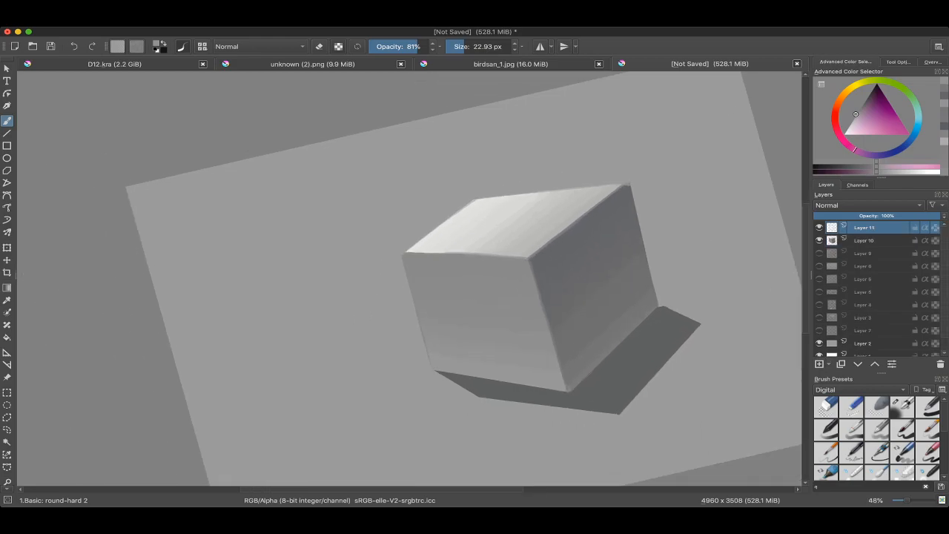
pyautogui.moveTo(849, 130); pyautogui.dragTo(844, 133)
pyautogui.moveTo(528, 253)
pyautogui.mouseDown()
pyautogui.moveTo(533, 246)
pyautogui.moveTo(465, 344)
pyautogui.mouseUp()
pyautogui.press('super+z')
pyautogui.scroll(2, 410, 279)
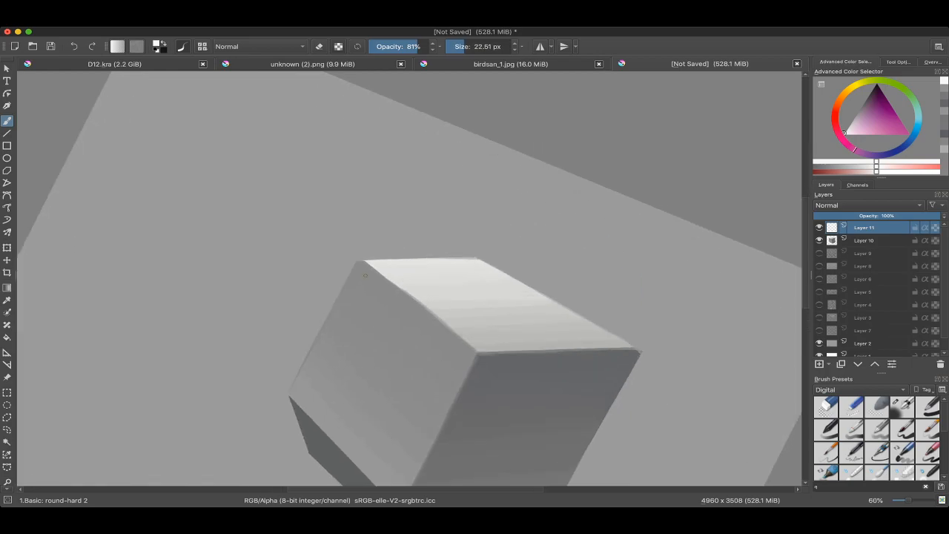
pyautogui.moveTo(451, 419); pyautogui.dragTo(394, 316)
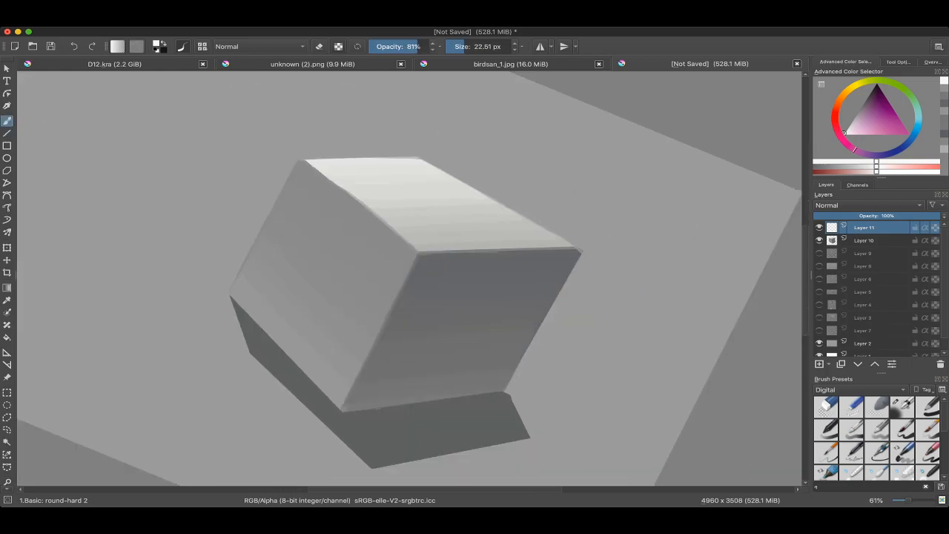
pyautogui.scroll(6, 394, 316)
pyautogui.scroll(-6, 421, 352)
pyautogui.moveTo(420, 351); pyautogui.dragTo(489, 295)
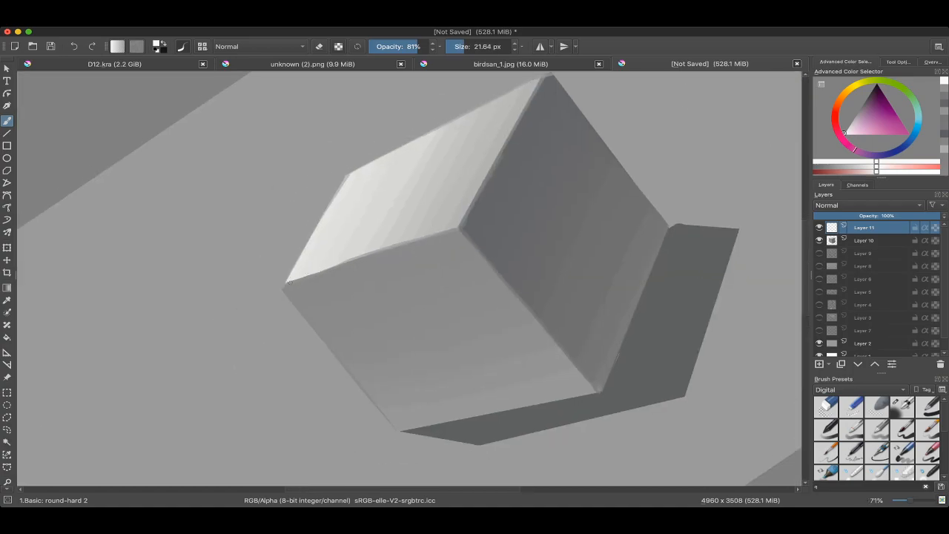
pyautogui.press('v')
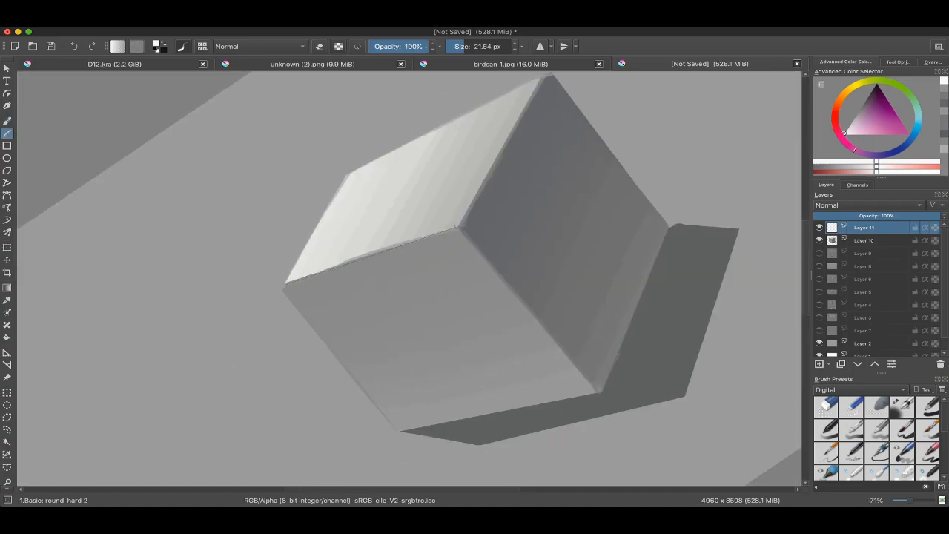
pyautogui.moveTo(457, 228); pyautogui.dragTo(481, 210)
pyautogui.hotkey('ctrl', 'z')
pyautogui.press('v')
pyautogui.moveTo(306, 267)
pyautogui.mouseDown()
pyautogui.moveTo(485, 209)
pyautogui.moveTo(492, 184)
pyautogui.mouseUp()
pyautogui.press('b')
pyautogui.hotkey('ctrl', 'z')
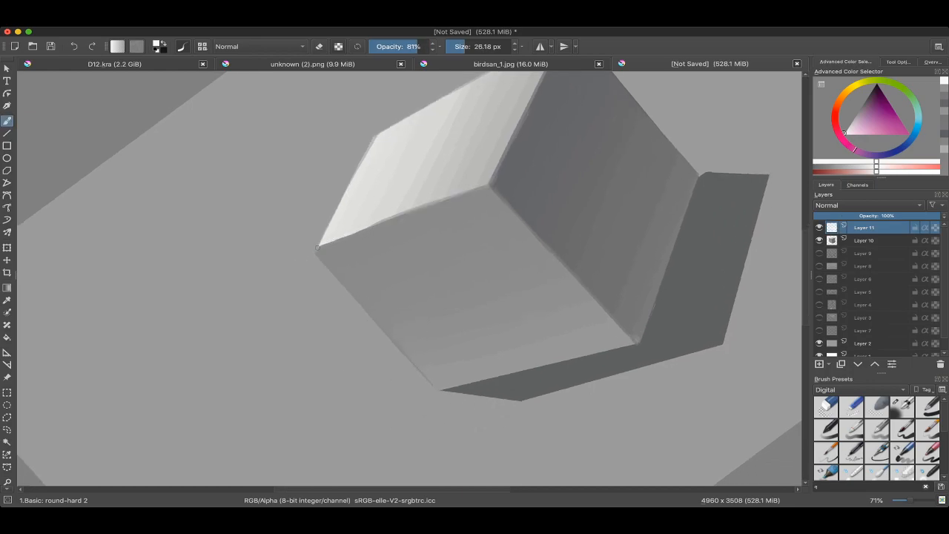
# Step: Paint a near-white highlight freehand along the edge between the top and front faces at 81% opacity, undoing weak strokes
pyautogui.moveTo(317, 247); pyautogui.dragTo(334, 241)
pyautogui.hotkey('ctrl', 'z')
pyautogui.moveTo(333, 241); pyautogui.dragTo(349, 235)
pyautogui.moveTo(453, 78)
pyautogui.mouseDown()
pyautogui.moveTo(426, 74)
pyautogui.moveTo(433, 46)
pyautogui.mouseUp()
pyautogui.hotkey('ctrl', 'z')
pyautogui.moveTo(303, 264); pyautogui.dragTo(326, 252)
pyautogui.moveTo(321, 258); pyautogui.dragTo(322, 257)
pyautogui.hotkey('ctrl', 'z')
pyautogui.moveTo(363, 232); pyautogui.dragTo(476, 176)
# Step: Switch to the Airbrush Soft preset at 554.95 px and try a stroke over the highlighted edge
pyautogui.moveTo(489, 233)
pyautogui.mouseDown()
pyautogui.moveTo(498, 250)
pyautogui.moveTo(476, 339)
pyautogui.moveTo(348, 313)
pyautogui.moveTo(373, 294)
pyautogui.mouseUp()
pyautogui.rightClick(347, 314)
pyautogui.click(389, 366)
pyautogui.press('e')
# Step: Fade the near-white highlight along the edge between the top and front faces by erasing it with the soft airbrush
pyautogui.press('e')
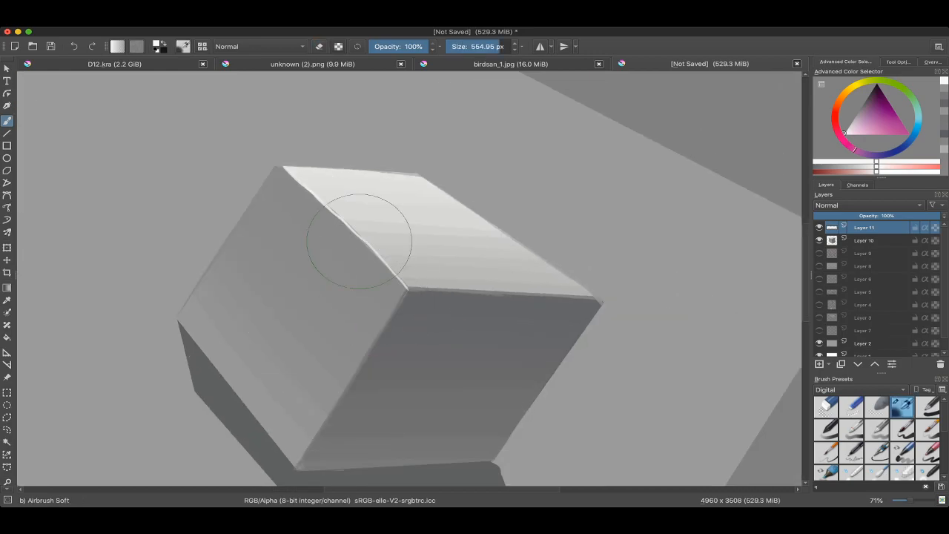
pyautogui.moveTo(364, 245); pyautogui.dragTo(401, 325)
pyautogui.hotkey('ctrl', 'z')
pyautogui.press('e')
pyautogui.moveTo(354, 230); pyautogui.dragTo(393, 301)
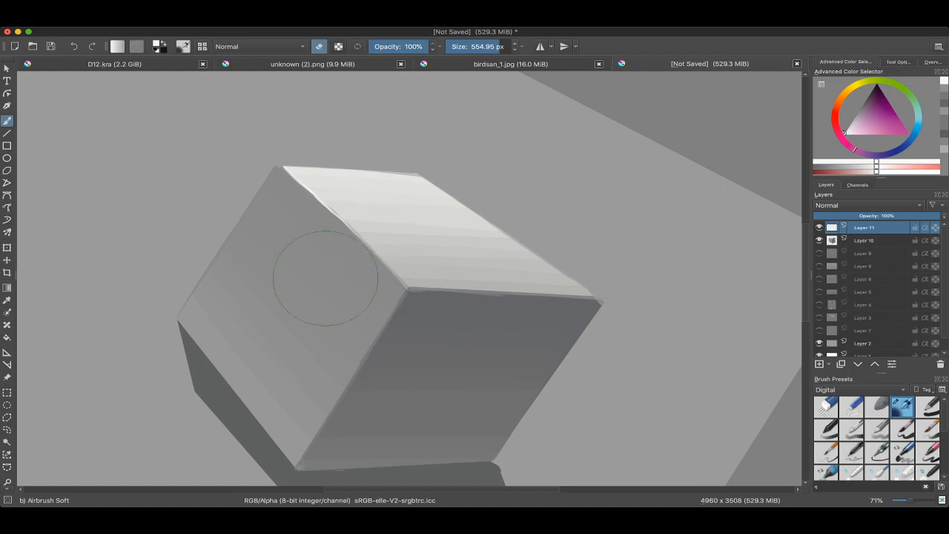
pyautogui.moveTo(328, 277); pyautogui.dragTo(341, 277)
pyautogui.moveTo(349, 233); pyautogui.dragTo(365, 284)
pyautogui.moveTo(348, 214)
pyautogui.mouseDown()
pyautogui.moveTo(363, 239)
pyautogui.moveTo(369, 319)
pyautogui.mouseUp()
pyautogui.moveTo(398, 286); pyautogui.dragTo(385, 305)
pyautogui.moveTo(370, 271); pyautogui.dragTo(365, 244)
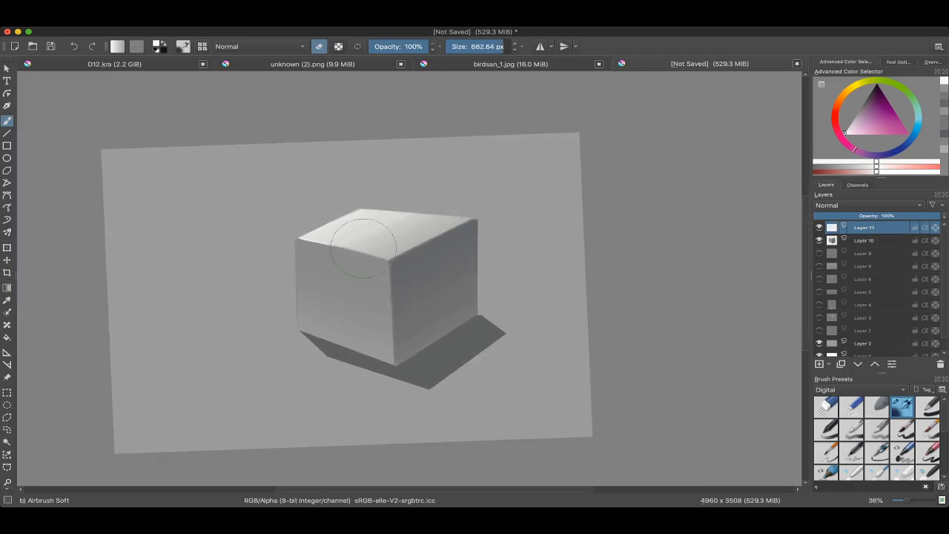
pyautogui.rightClick(351, 264)
pyautogui.click(415, 243)
pyautogui.moveTo(377, 286); pyautogui.dragTo(394, 257)
pyautogui.scroll(1, 415, 265)
pyautogui.rightClick(393, 256)
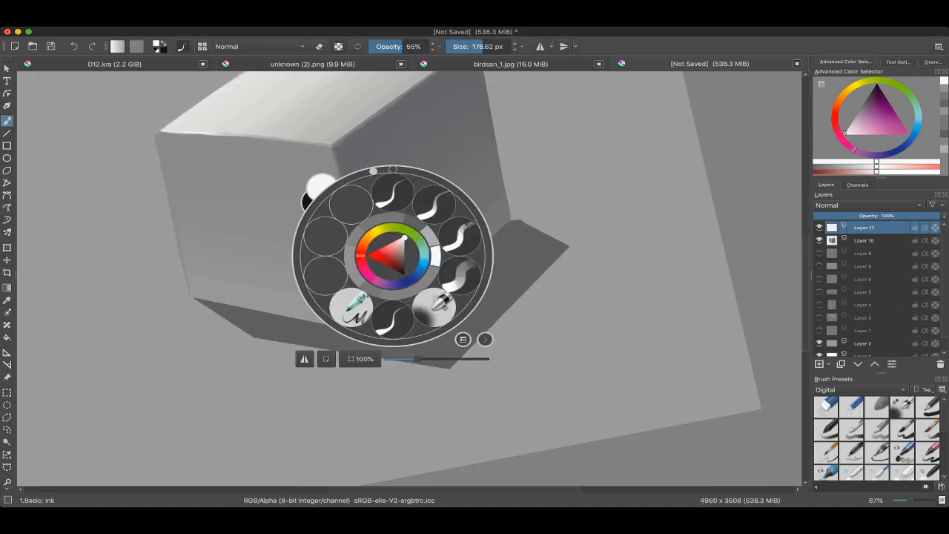
pyautogui.click(381, 202)
pyautogui.rightClick(423, 298)
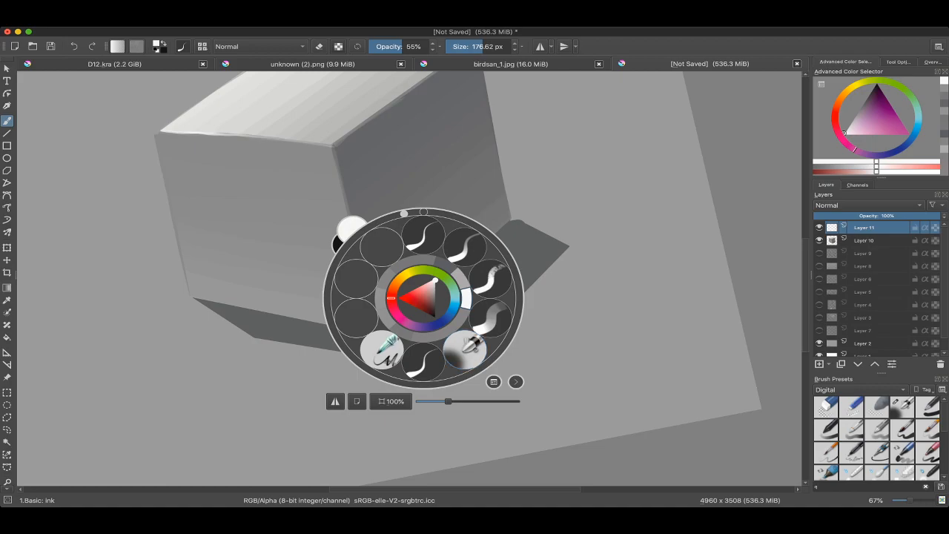
# Step: Return to the Airbrush Soft preset, merge the highlight layer down into Layer 10, and add a new layer above it
pyautogui.click(465, 349)
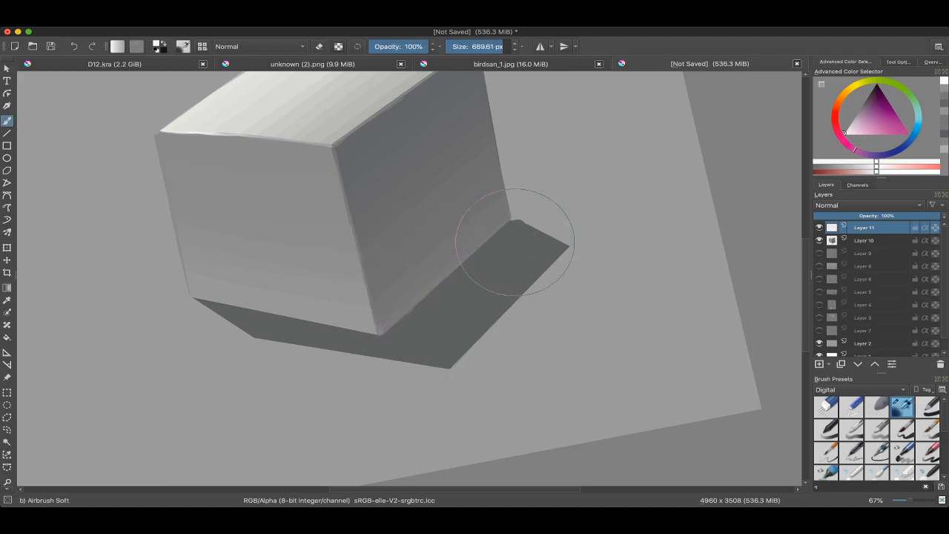
pyautogui.hotkey('ctrl', 'e')
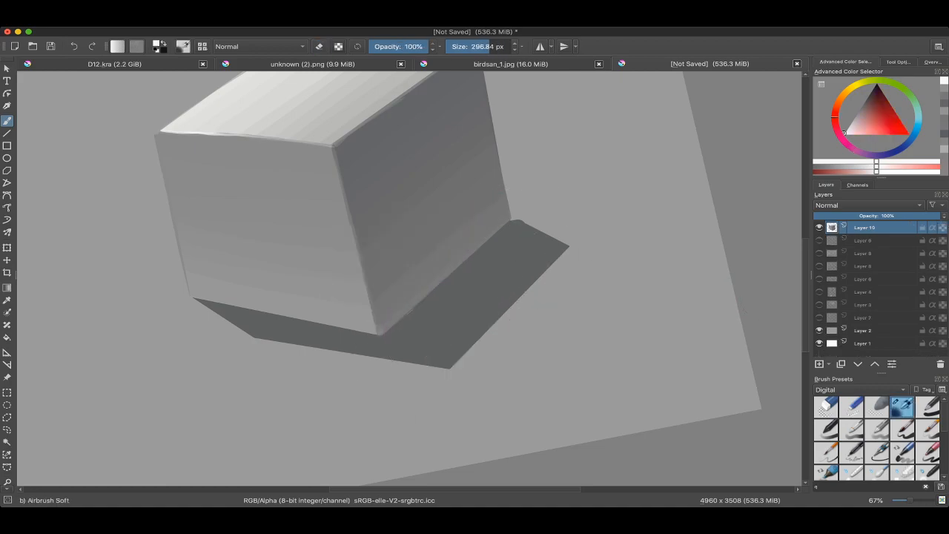
pyautogui.press('Insert')
# Step: Swap to near-black and try a thin freehand line at 9.65 px along the right face's bottom edge
pyautogui.keyDown('shift'); pyautogui.moveTo(504, 226); pyautogui.dragTo(474, 226); pyautogui.keyUp('shift')
pyautogui.press('x')
pyautogui.moveTo(405, 303)
pyautogui.mouseDown()
pyautogui.moveTo(438, 278)
pyautogui.moveTo(417, 277)
pyautogui.mouseUp()
pyautogui.hotkey('ctrl', 'z')
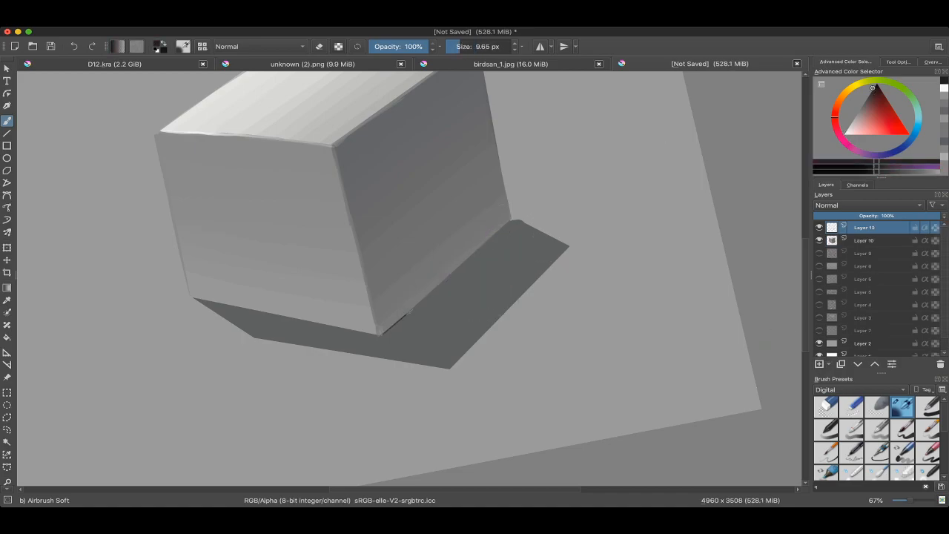
pyautogui.hotkey('ctrl', 'z')
# Step: Draw straight near-black contact-shadow lines at 19.90 px along the bottom edges of the right and front faces
pyautogui.keyDown('shift'); pyautogui.moveTo(388, 328); pyautogui.dragTo(386, 333); pyautogui.keyUp('shift')
pyautogui.press('v')
pyautogui.moveTo(380, 334); pyautogui.dragTo(422, 305)
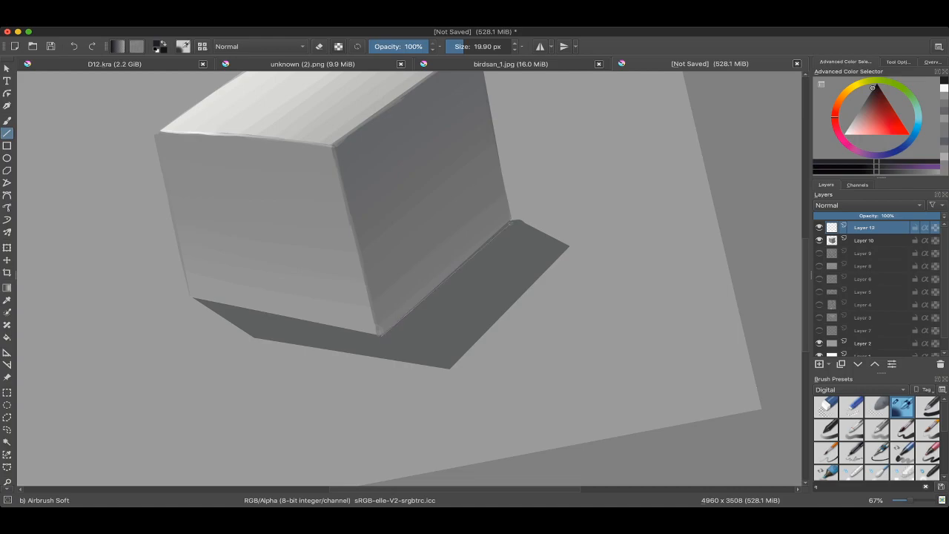
pyautogui.moveTo(511, 220); pyautogui.dragTo(530, 279)
pyautogui.press('v')
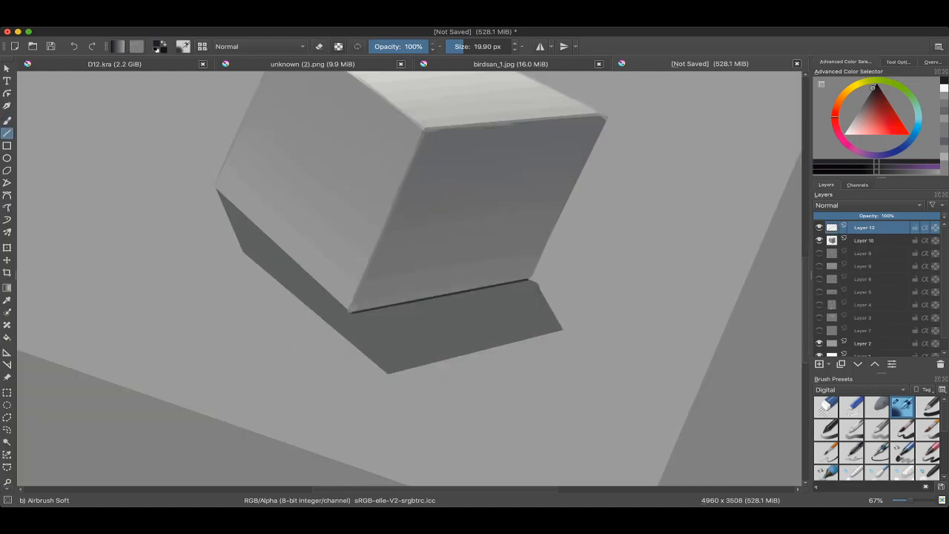
pyautogui.moveTo(351, 313); pyautogui.dragTo(216, 189)
pyautogui.press('b')
# Step: Fade the near-black contact-shadow lines towards their outer ends by erasing with the soft airbrush at about 680 to 887 px
pyautogui.moveTo(244, 256)
pyautogui.keyDown('shift'); pyautogui.mouseDown()
pyautogui.moveTo(244, 285)
pyautogui.moveTo(269, 352)
pyautogui.mouseUp(); pyautogui.keyUp('shift')
pyautogui.press('e')
pyautogui.moveTo(204, 303)
pyautogui.keyDown('shift'); pyautogui.mouseDown()
pyautogui.moveTo(248, 260)
pyautogui.moveTo(272, 284)
pyautogui.mouseUp(); pyautogui.keyUp('shift')
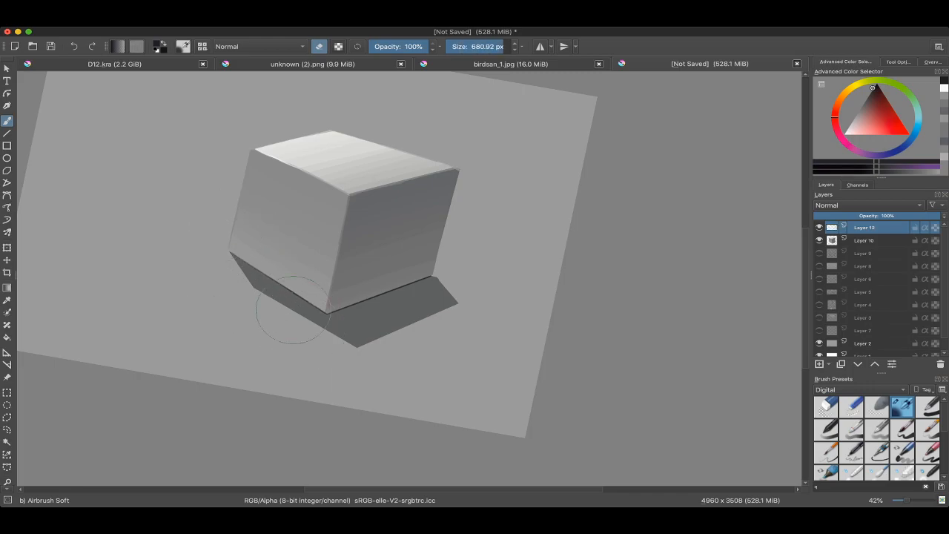
pyautogui.keyDown('shift'); pyautogui.moveTo(404, 296); pyautogui.dragTo(428, 279); pyautogui.keyUp('shift')
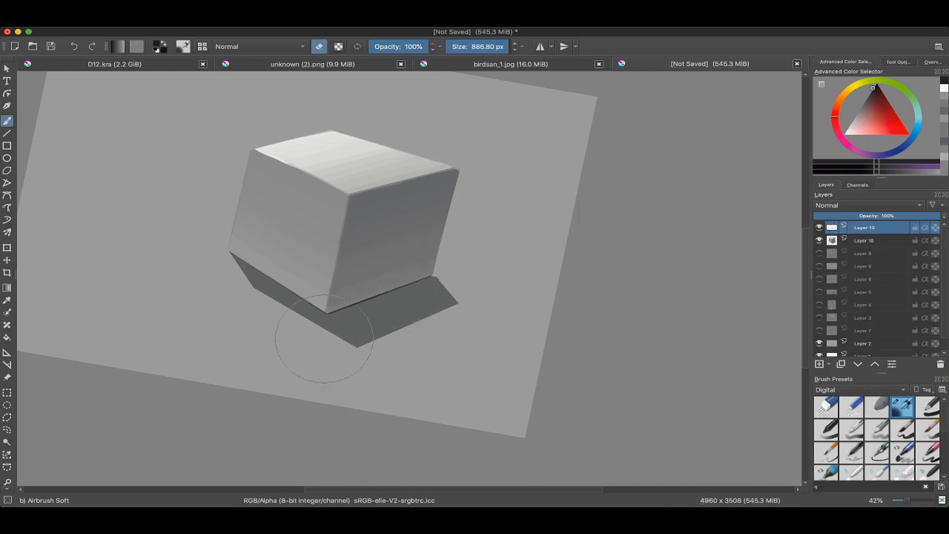
# Step: Make Layer 10 active and select the cast-shadow area by its colour with the Contiguous Selection tool
pyautogui.scroll(-2, 504, 288)
pyautogui.scroll(-2, 407, 290)
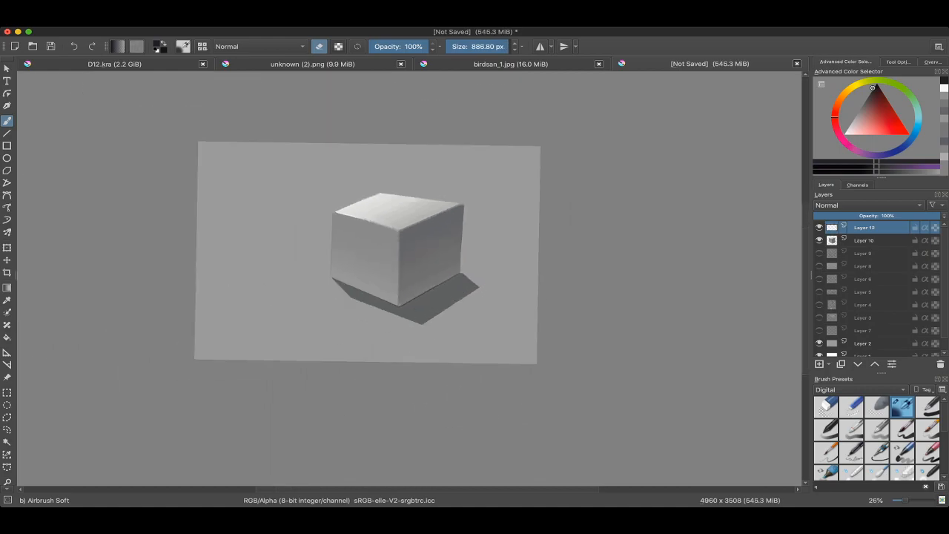
pyautogui.scroll(2, 407, 289)
pyautogui.scroll(3, 442, 259)
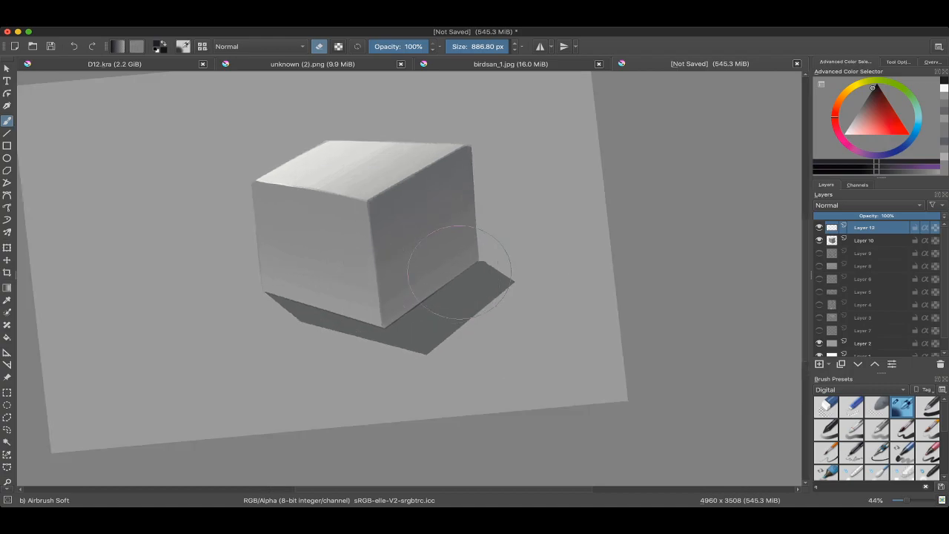
pyautogui.scroll(1, 445, 282)
pyautogui.press('pagedown')
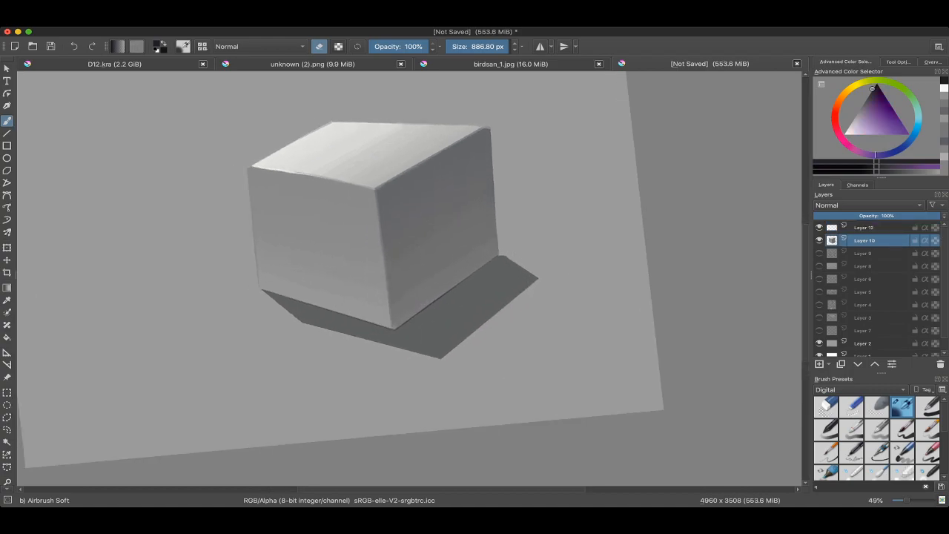
pyautogui.click(6, 442)
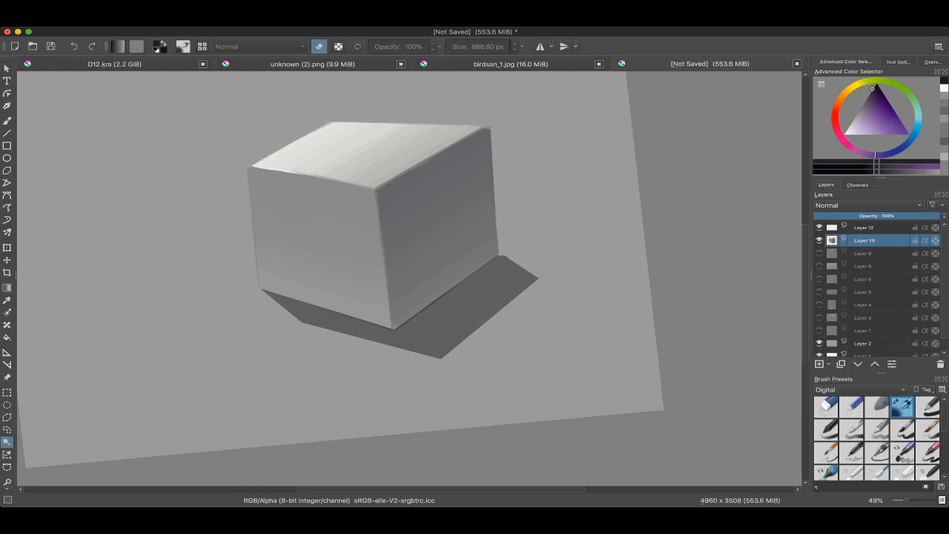
pyautogui.click(451, 314)
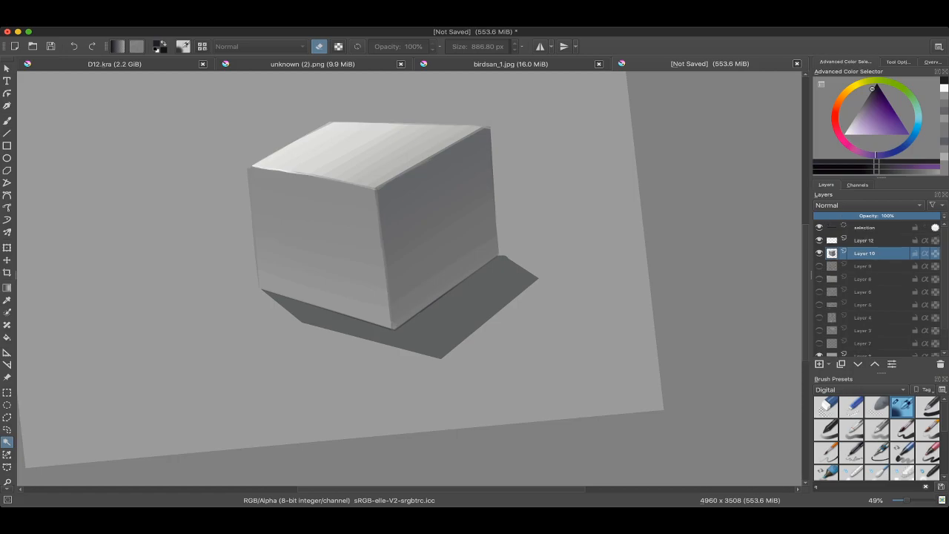
pyautogui.press('Tab')
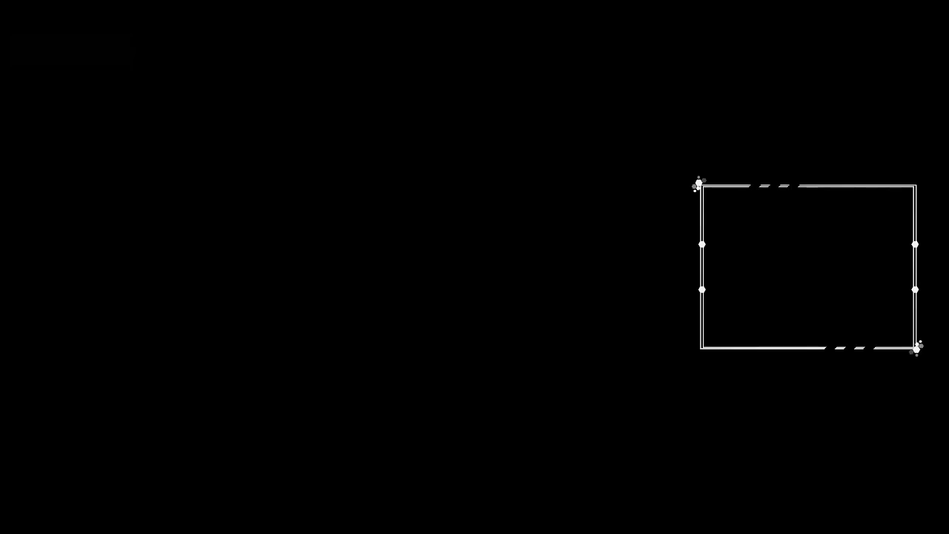
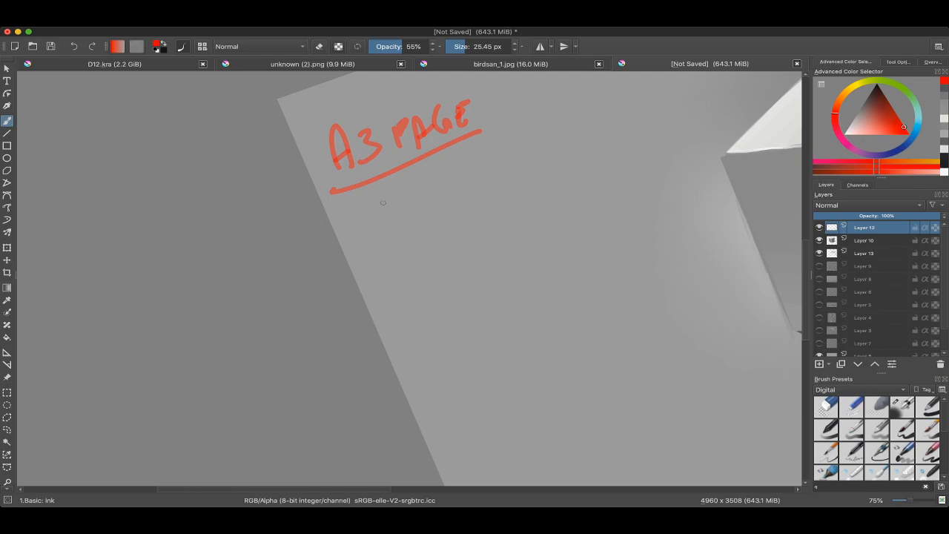
# Step: Handwrite "8 CUBES X 2" in red beneath the A3 PAGE note and underline it
pyautogui.moveTo(400, 213); pyautogui.dragTo(388, 223)
pyautogui.moveTo(448, 195)
pyautogui.mouseDown()
pyautogui.moveTo(449, 220)
pyautogui.moveTo(467, 195)
pyautogui.mouseUp()
pyautogui.moveTo(473, 185); pyautogui.dragTo(480, 200)
pyautogui.moveTo(495, 179); pyautogui.dragTo(510, 189)
pyautogui.moveTo(532, 156)
pyautogui.mouseDown()
pyautogui.moveTo(533, 178)
pyautogui.moveTo(506, 201)
pyautogui.mouseUp()
pyautogui.moveTo(519, 204); pyautogui.dragTo(412, 232)
pyautogui.moveTo(437, 184)
pyautogui.mouseDown()
pyautogui.moveTo(472, 193)
pyautogui.moveTo(449, 210)
pyautogui.mouseUp()
pyautogui.hotkey('ctrl', 'z')
pyautogui.moveTo(485, 165)
pyautogui.mouseDown()
pyautogui.moveTo(499, 161)
pyautogui.moveTo(520, 182)
pyautogui.mouseUp()
pyautogui.scroll(-3, 529, 191)
# Step: Try a loose red oval around the cube and a few red annotation strokes, and undo them
pyautogui.moveTo(327, 289)
pyautogui.mouseDown()
pyautogui.moveTo(528, 191)
pyautogui.moveTo(492, 259)
pyautogui.moveTo(319, 264)
pyautogui.mouseUp()
pyautogui.moveTo(542, 127)
pyautogui.mouseDown()
pyautogui.moveTo(401, 396)
pyautogui.moveTo(570, 113)
pyautogui.moveTo(606, 249)
pyautogui.mouseUp()
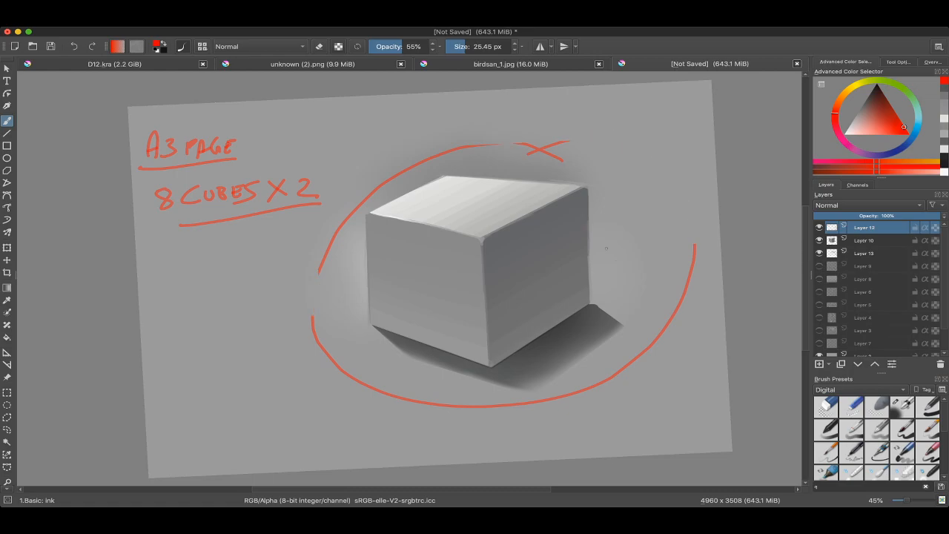
pyautogui.hotkey('ctrl', 'z')
pyautogui.scroll(1, 607, 249)
pyautogui.moveTo(474, 208); pyautogui.dragTo(473, 247)
pyautogui.moveTo(324, 138)
pyautogui.mouseDown()
pyautogui.moveTo(368, 205)
pyautogui.moveTo(381, 192)
pyautogui.mouseUp()
pyautogui.moveTo(476, 111); pyautogui.dragTo(482, 172)
pyautogui.hotkey('ctrl', 'z')
pyautogui.hotkey('ctrl', 'z')
pyautogui.hotkey('ctrl', 'z')
pyautogui.scroll(-1, 482, 172)
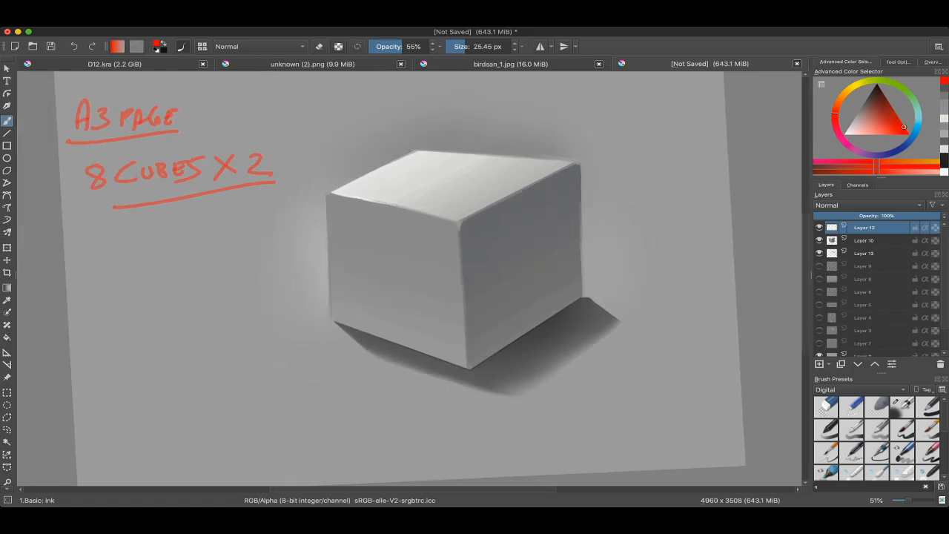
# Step: Sample a dark grey from the cube's right face and a lighter grey for comparison
pyautogui.scroll(-1, 409, 278)
pyautogui.keyDown('ctrl'); pyautogui.click(458, 229); pyautogui.keyUp('ctrl')
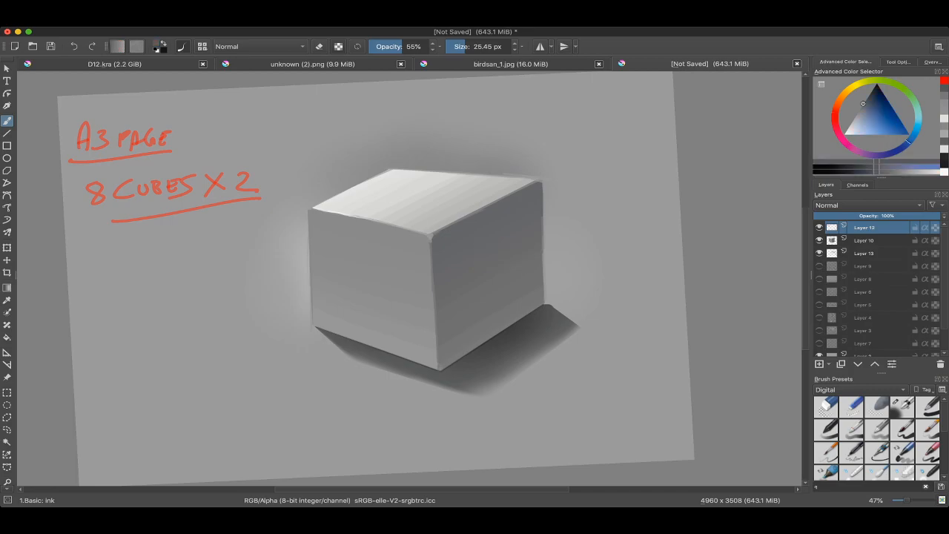
pyautogui.scroll(1, 482, 228)
pyautogui.keyDown('ctrl'); pyautogui.click(482, 228); pyautogui.keyUp('ctrl')
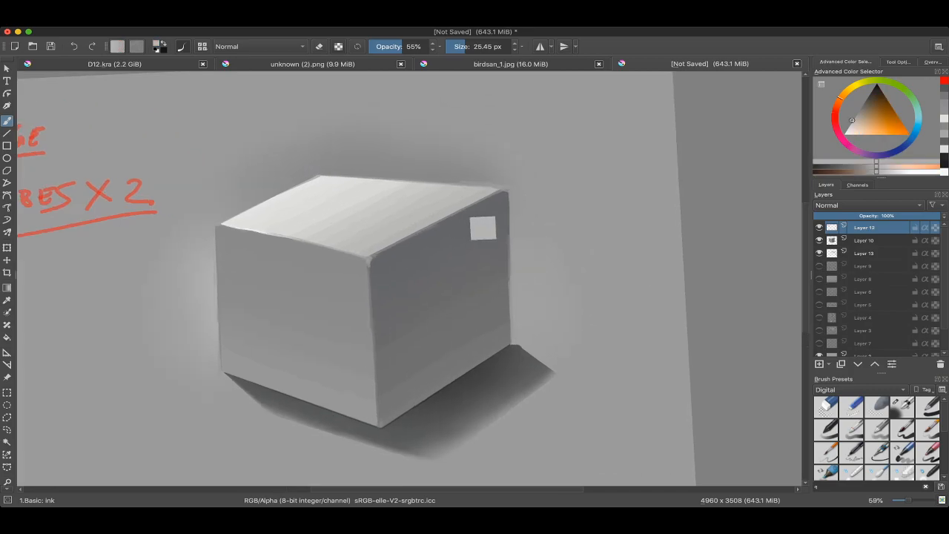
pyautogui.rightClick(428, 194)
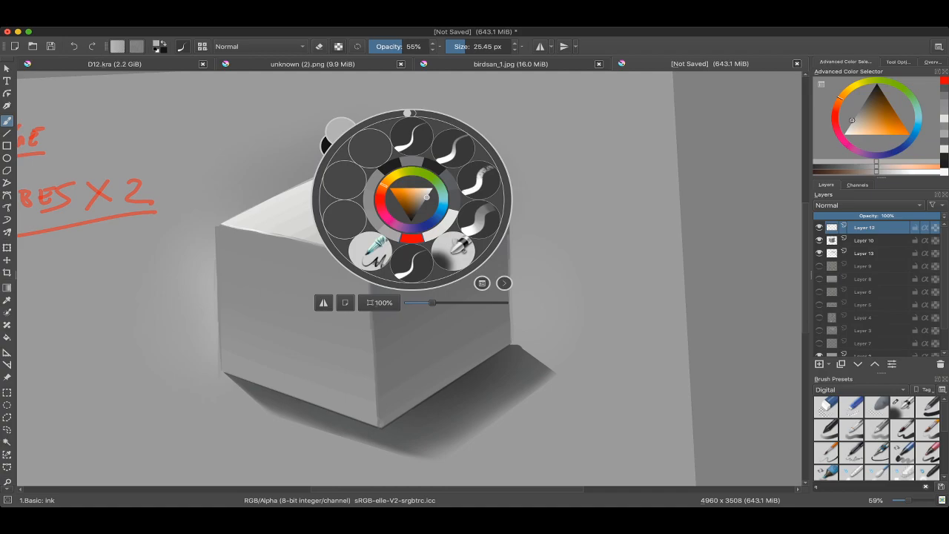
pyautogui.moveTo(420, 202); pyautogui.dragTo(409, 221)
pyautogui.scroll(1, 435, 221)
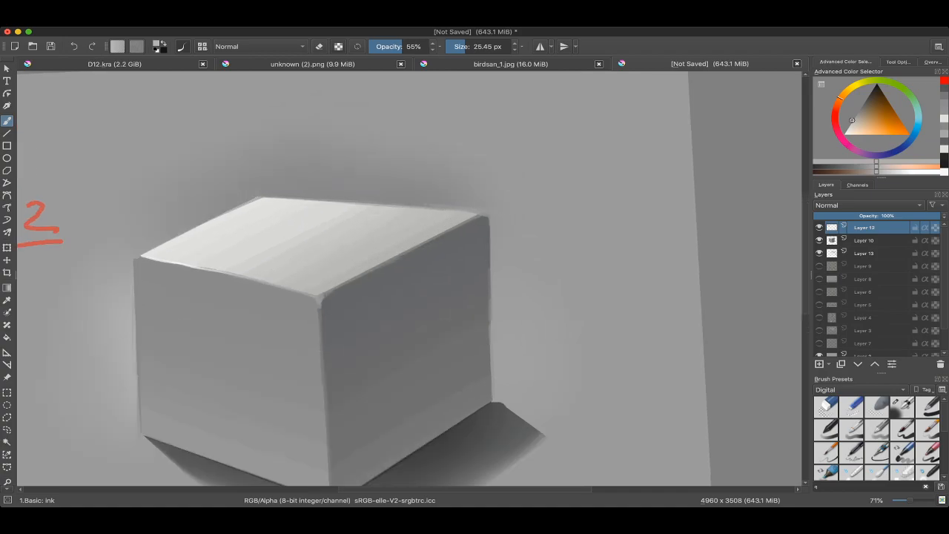
# Step: Paint mid-grey, dark-grey and white comparison swatches above the cube's right side at 111.45 px, and undo them
pyautogui.click(865, 105)
pyautogui.keyDown('shift'); pyautogui.moveTo(508, 163); pyautogui.dragTo(550, 164); pyautogui.keyUp('shift')
pyautogui.moveTo(439, 171)
pyautogui.mouseDown()
pyautogui.moveTo(485, 146)
pyautogui.moveTo(466, 172)
pyautogui.mouseUp()
pyautogui.click(869, 96)
pyautogui.moveTo(523, 148); pyautogui.dragTo(542, 125)
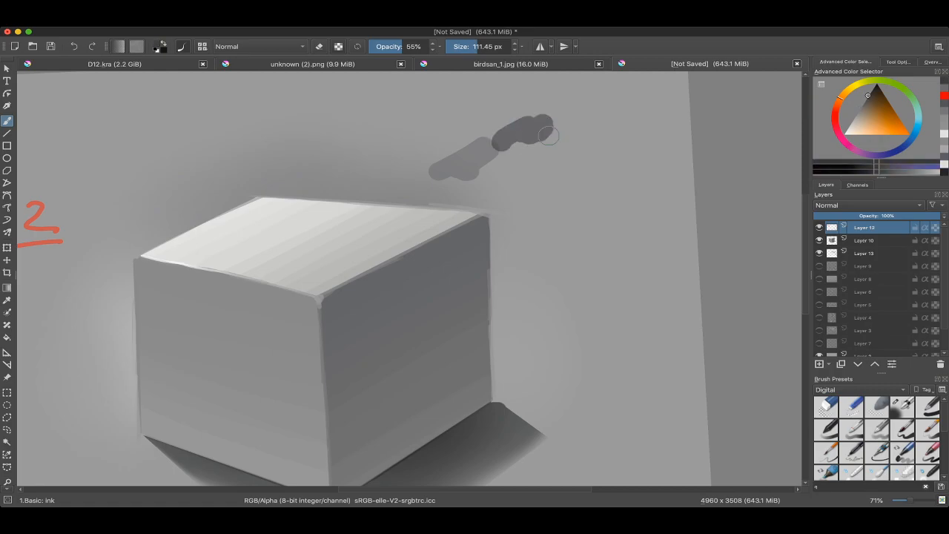
pyautogui.click(853, 123)
pyautogui.click(845, 134)
pyautogui.moveTo(532, 207); pyautogui.dragTo(556, 186)
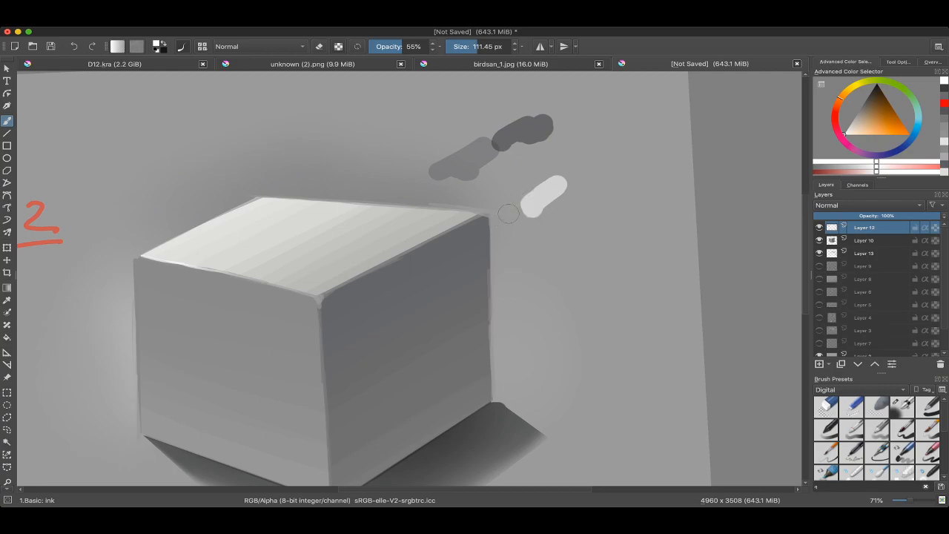
pyautogui.scroll(-3, 521, 186)
pyautogui.moveTo(521, 186); pyautogui.dragTo(584, 160)
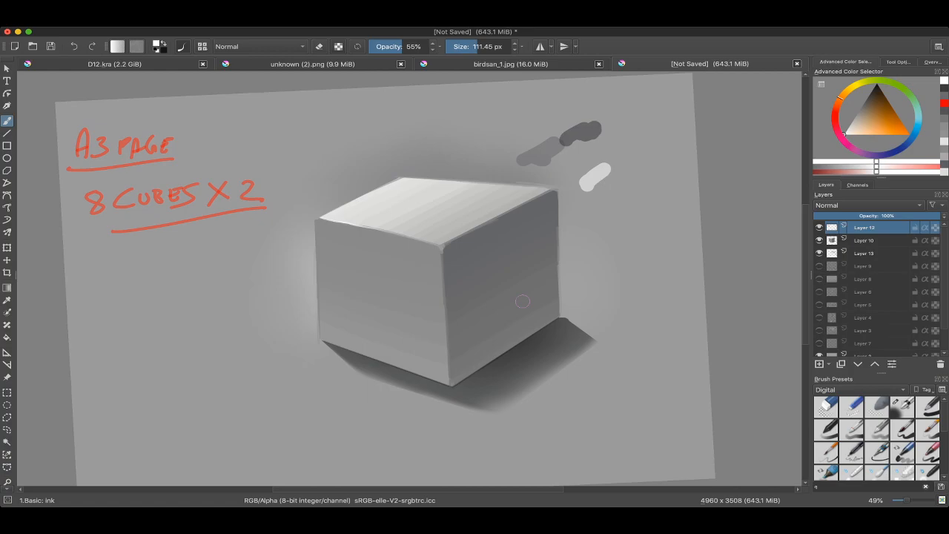
pyautogui.hotkey('ctrl', 'z')
pyautogui.hotkey('ctrl', 'z')
pyautogui.scroll(2, 522, 301)
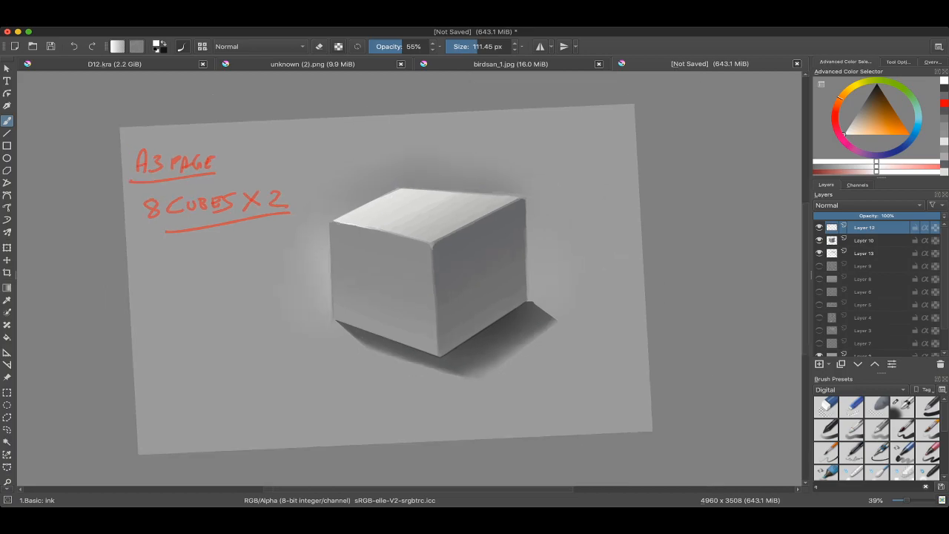
pyautogui.scroll(-1, 371, 251)
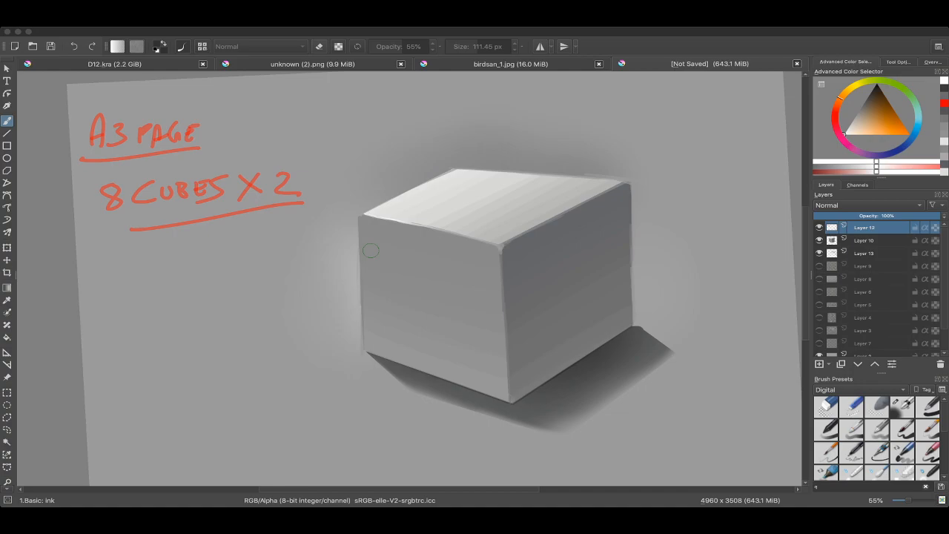
pyautogui.click(371, 251)
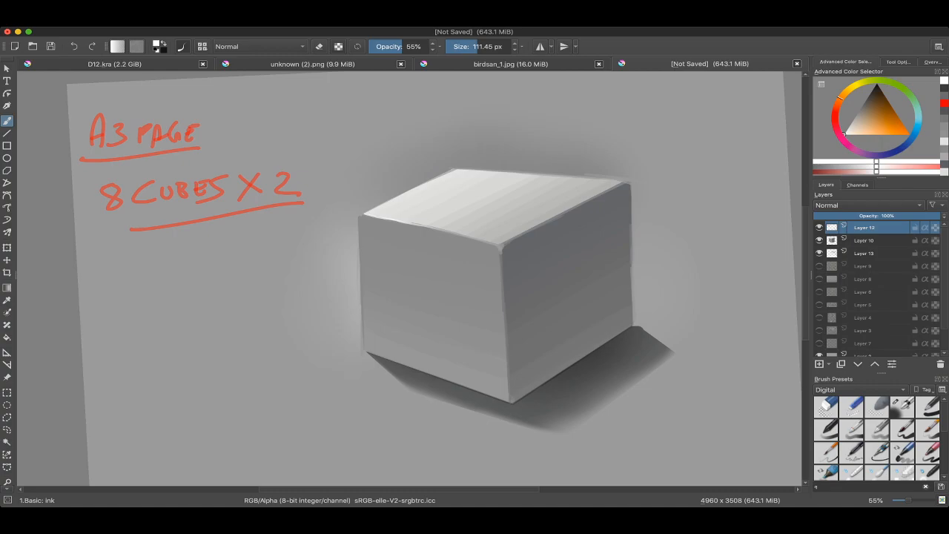
pyautogui.scroll(-3, 299, 299)
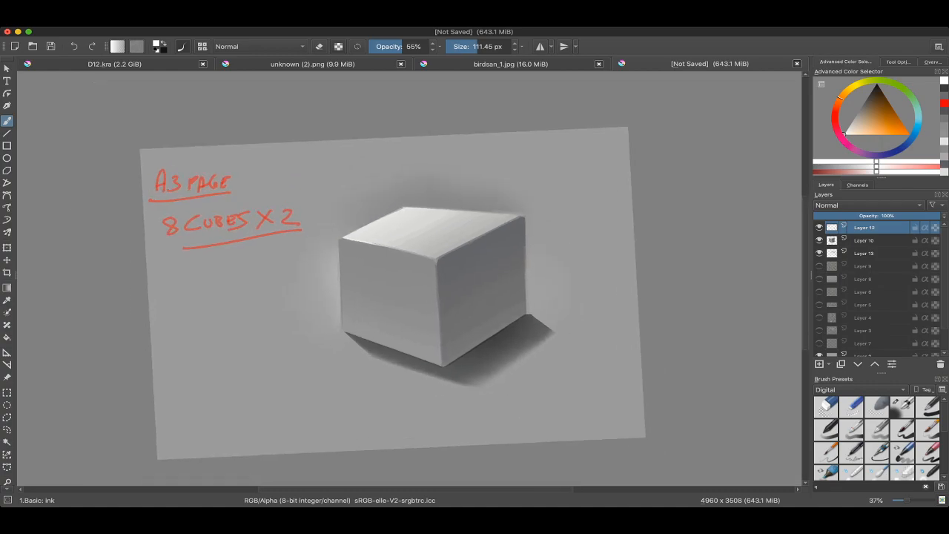
# Step: Sample a grey and brush it beside the front face's outer edge with the 3.Blocks: basic brush at 634.41 px
pyautogui.moveTo(319, 260); pyautogui.dragTo(320, 216)
pyautogui.rightClick(321, 211)
pyautogui.click(380, 207)
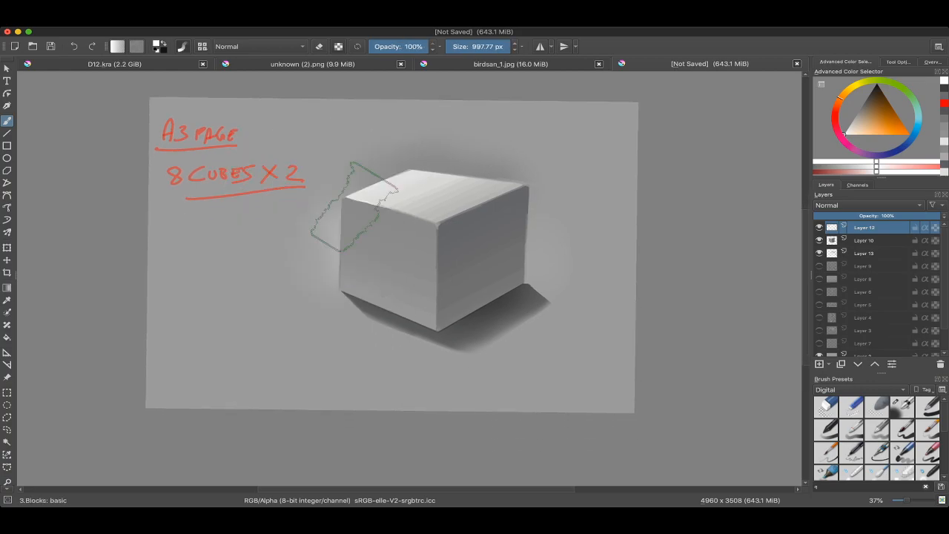
pyautogui.keyDown('ctrl'); pyautogui.click(344, 188); pyautogui.keyUp('ctrl')
pyautogui.moveTo(319, 196)
pyautogui.mouseDown()
pyautogui.moveTo(309, 241)
pyautogui.moveTo(294, 232)
pyautogui.moveTo(296, 307)
pyautogui.mouseUp()
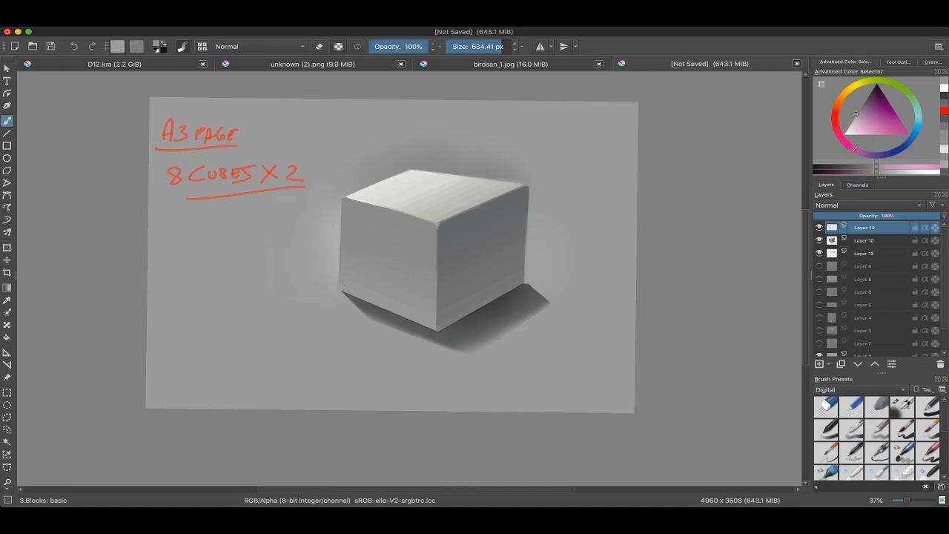
# Step: Sketch a small rectangle labelled "A3" in the page's upper right corner with the 1.Basic: Ink brush in near-black at 15.61 px
pyautogui.scroll(2, 477, 182)
pyautogui.moveTo(457, 225)
pyautogui.mouseDown()
pyautogui.moveTo(524, 204)
pyautogui.moveTo(449, 239)
pyautogui.mouseUp()
pyautogui.rightClick(555, 173)
pyautogui.click(557, 110)
pyautogui.scroll(2, 540, 134)
pyautogui.press('[')
pyautogui.press('[')
pyautogui.press('[')
pyautogui.press('[')
pyautogui.press('[')
pyautogui.moveTo(544, 107)
pyautogui.mouseDown()
pyautogui.moveTo(651, 86)
pyautogui.moveTo(655, 145)
pyautogui.moveTo(551, 166)
pyautogui.mouseUp()
pyautogui.scroll(1, 550, 166)
pyautogui.moveTo(538, 108)
pyautogui.mouseDown()
pyautogui.moveTo(545, 87)
pyautogui.moveTo(550, 105)
pyautogui.mouseUp()
pyautogui.moveTo(540, 99); pyautogui.dragTo(550, 98)
pyautogui.moveTo(557, 90)
pyautogui.mouseDown()
pyautogui.moveTo(566, 92)
pyautogui.moveTo(556, 105)
pyautogui.moveTo(568, 92)
pyautogui.moveTo(557, 105)
pyautogui.mouseUp()
pyautogui.hotkey('ctrl', 'z')
# Step: Handwrite the sizes "1000 x500" and "300 x600" in near-black below the A3 rectangle
pyautogui.moveTo(554, 224)
pyautogui.mouseDown()
pyautogui.moveTo(500, 182)
pyautogui.moveTo(504, 202)
pyautogui.mouseUp()
pyautogui.moveTo(519, 185); pyautogui.dragTo(533, 184)
pyautogui.moveTo(550, 179); pyautogui.dragTo(549, 181)
pyautogui.moveTo(528, 217); pyautogui.dragTo(542, 225)
pyautogui.moveTo(541, 212)
pyautogui.mouseDown()
pyautogui.moveTo(529, 226)
pyautogui.moveTo(550, 224)
pyautogui.mouseUp()
pyautogui.moveTo(565, 207)
pyautogui.mouseDown()
pyautogui.moveTo(575, 211)
pyautogui.moveTo(573, 199)
pyautogui.mouseUp()
pyautogui.moveTo(528, 259)
pyautogui.mouseDown()
pyautogui.moveTo(546, 283)
pyautogui.moveTo(538, 288)
pyautogui.mouseUp()
pyautogui.hotkey('ctrl', 'z')
pyautogui.moveTo(553, 272); pyautogui.dragTo(569, 261)
pyautogui.moveTo(595, 249)
pyautogui.mouseDown()
pyautogui.moveTo(606, 259)
pyautogui.moveTo(598, 265)
pyautogui.mouseUp()
pyautogui.moveTo(622, 238); pyautogui.dragTo(622, 256)
pyautogui.moveTo(622, 236)
pyautogui.mouseDown()
pyautogui.moveTo(615, 260)
pyautogui.moveTo(623, 253)
pyautogui.mouseUp()
pyautogui.moveTo(628, 240)
pyautogui.mouseDown()
pyautogui.moveTo(631, 251)
pyautogui.moveTo(637, 243)
pyautogui.moveTo(594, 262)
pyautogui.mouseUp()
# Step: Circle the A3 rectangle and size notes in near-black, undoing the stray mark
pyautogui.scroll(-3, 634, 237)
pyautogui.moveTo(521, 141)
pyautogui.mouseDown()
pyautogui.moveTo(512, 151)
pyautogui.moveTo(601, 135)
pyautogui.mouseUp()
pyautogui.moveTo(593, 238); pyautogui.dragTo(595, 226)
pyautogui.press('super+z')
pyautogui.press('super+Tab')
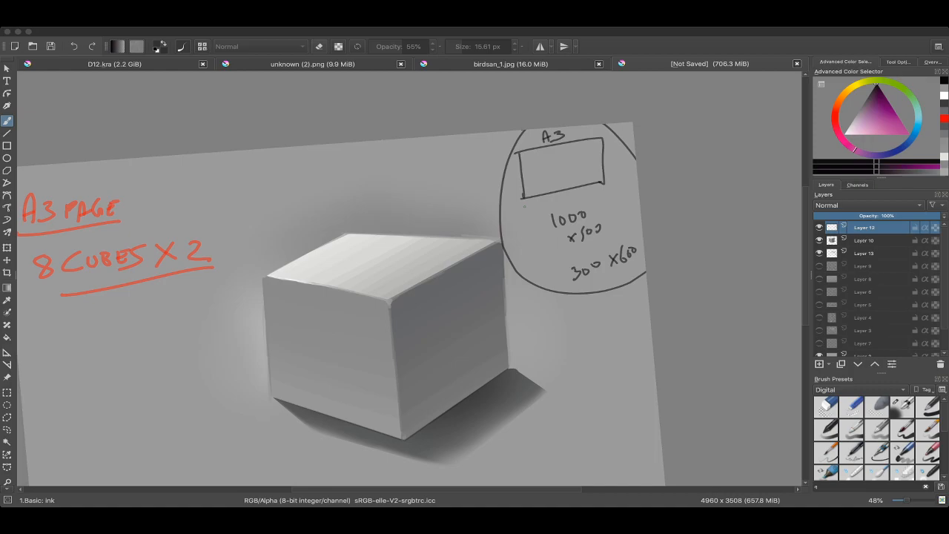
pyautogui.hotkey('ctrl', 'z')
pyautogui.click(524, 206)
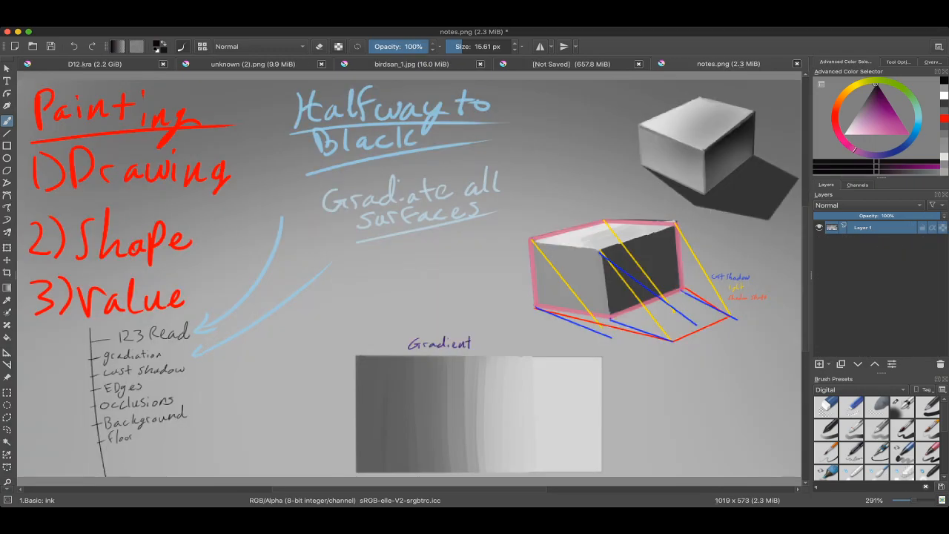
# Step: Sample near-black and try a darkening stroke at 18.05 px on the right face of the shaded box in notes.png
pyautogui.scroll(3, 408, 282)
pyautogui.scroll(5, 565, 212)
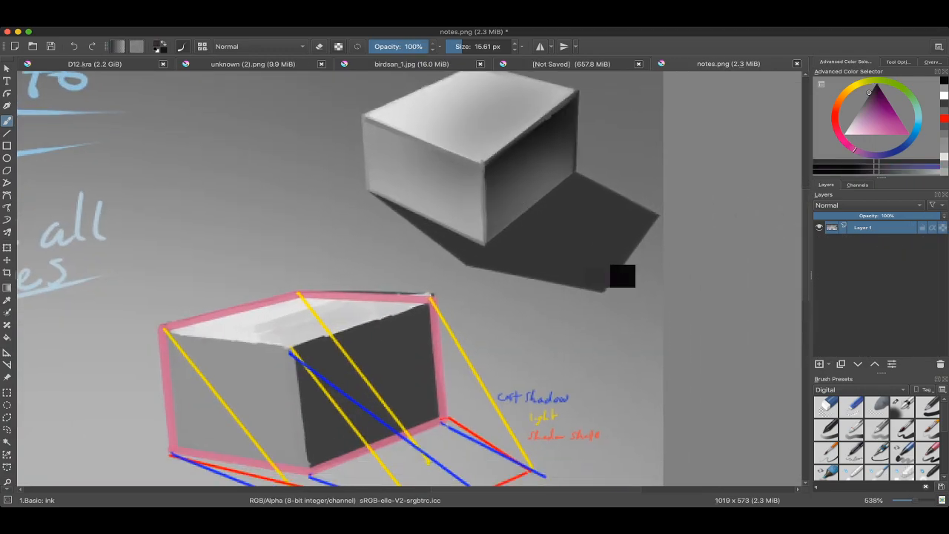
pyautogui.scroll(-4, 566, 212)
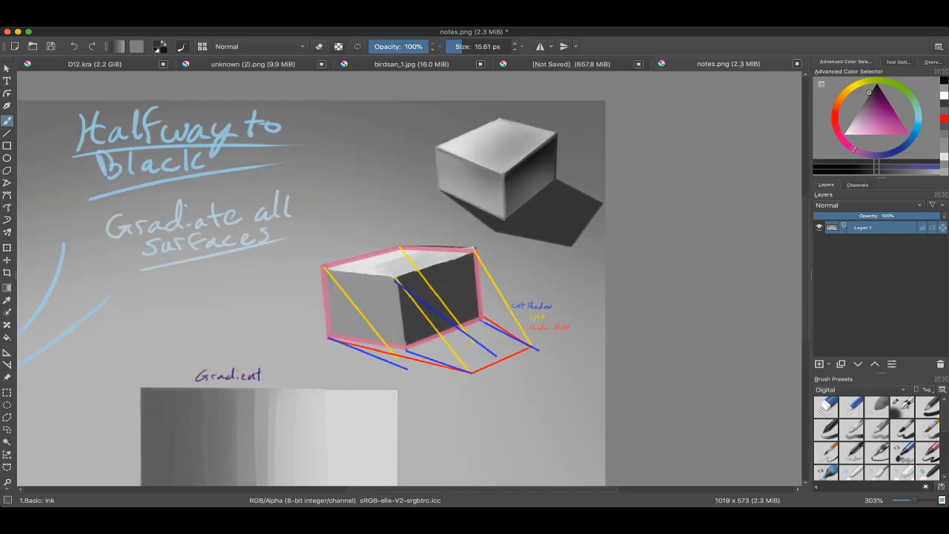
pyautogui.scroll(-2, 533, 238)
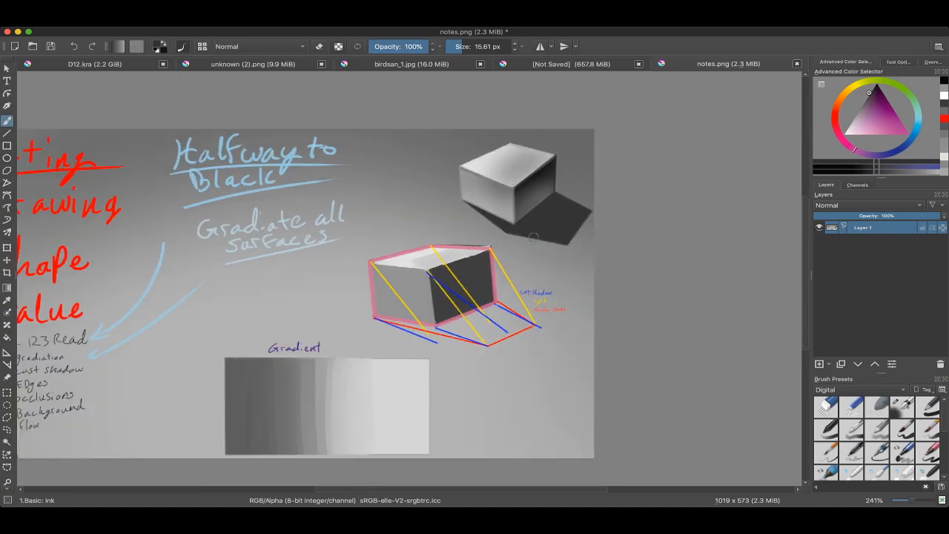
pyautogui.scroll(2, 532, 210)
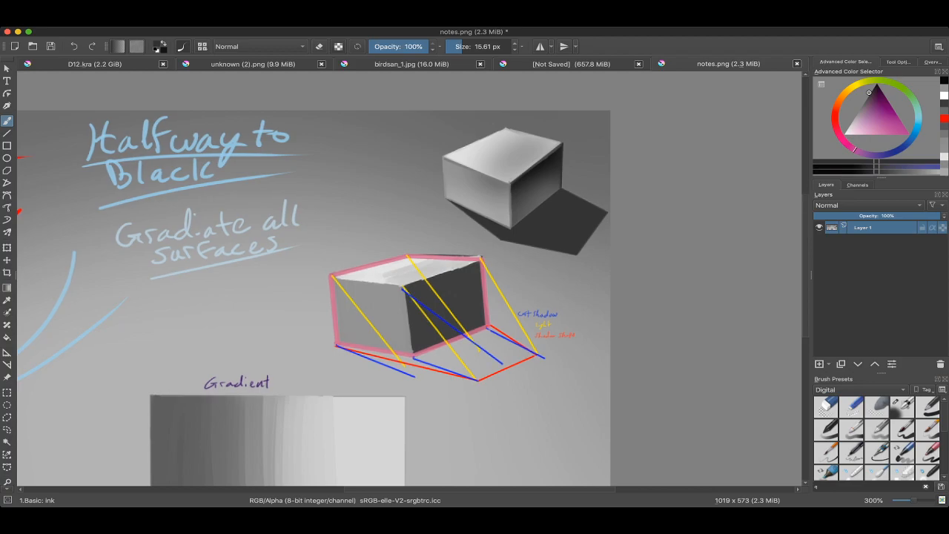
pyautogui.scroll(2, 532, 188)
pyautogui.keyDown('ctrl'); pyautogui.click(529, 167); pyautogui.keyUp('ctrl')
pyautogui.moveTo(533, 166)
pyautogui.mouseDown()
pyautogui.moveTo(566, 144)
pyautogui.moveTo(519, 187)
pyautogui.mouseUp()
pyautogui.hotkey('ctrl', 'z')
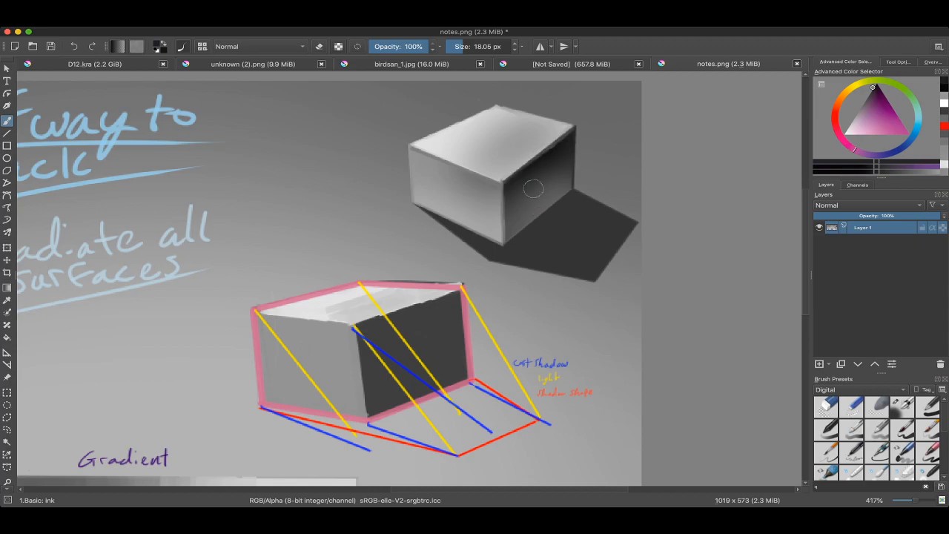
pyautogui.press('l')
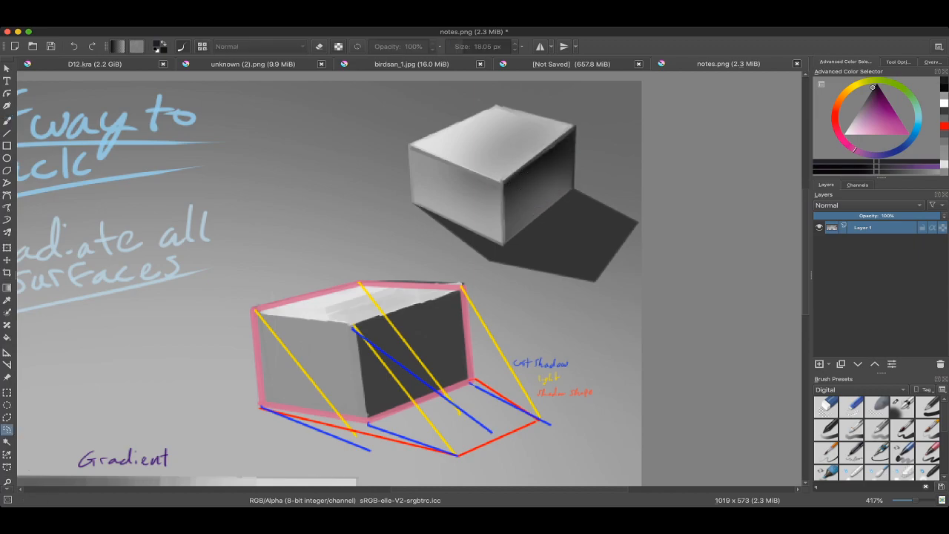
pyautogui.press('b')
# Step: Darken the right face below the top edge of the shaded box in notes.png, using sampled dark greys at 65% opacity and 7.64 px
pyautogui.keyDown('ctrl'); pyautogui.click(528, 173); pyautogui.keyUp('ctrl')
pyautogui.scroll(3, 535, 171)
pyautogui.moveTo(525, 184)
pyautogui.mouseDown()
pyautogui.moveTo(510, 184)
pyautogui.moveTo(562, 147)
pyautogui.mouseUp()
pyautogui.click(407, 46)
pyautogui.hotkey('ctrl', 'z')
pyautogui.moveTo(494, 193)
pyautogui.mouseDown()
pyautogui.moveTo(579, 128)
pyautogui.moveTo(550, 162)
pyautogui.moveTo(586, 139)
pyautogui.mouseUp()
pyautogui.keyDown('ctrl'); pyautogui.click(524, 177); pyautogui.keyUp('ctrl')
pyautogui.keyDown('ctrl'); pyautogui.click(565, 155); pyautogui.keyUp('ctrl')
pyautogui.moveTo(550, 172); pyautogui.dragTo(562, 160)
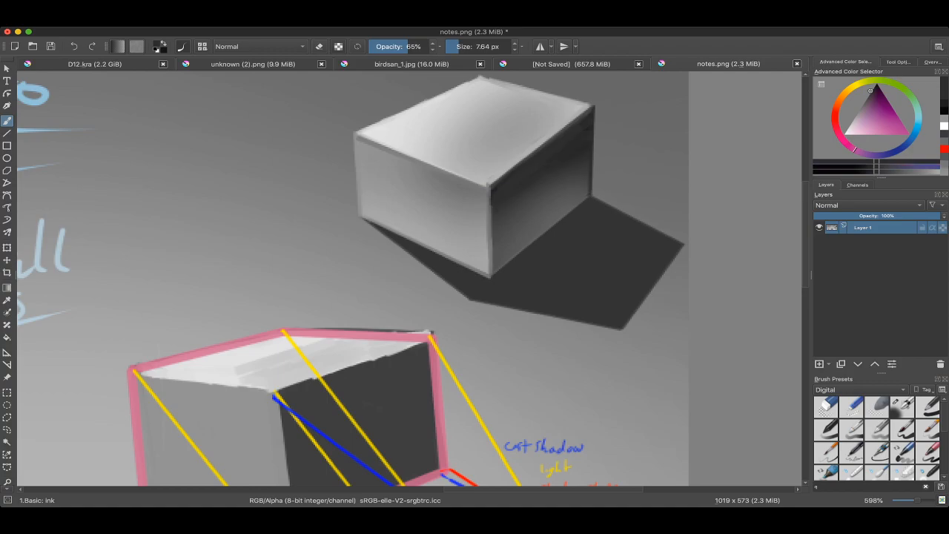
# Step: Blend the right face's shading with sampled near-black strokes, and sample a light grey with the brush at 5.74 px
pyautogui.rightClick(501, 173)
pyautogui.press(']')
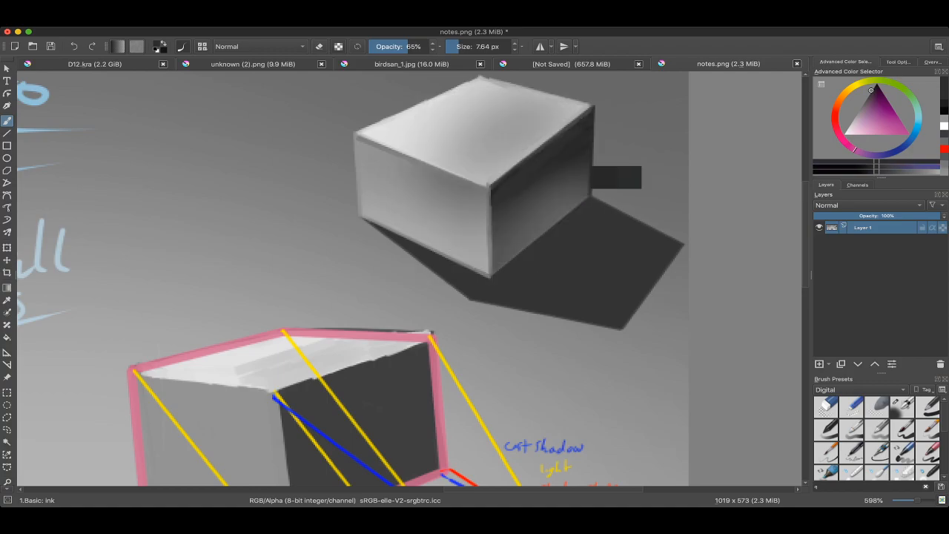
pyautogui.moveTo(557, 167); pyautogui.dragTo(543, 166)
pyautogui.moveTo(547, 169); pyautogui.dragTo(535, 184)
pyautogui.keyDown('ctrl'); pyautogui.click(579, 156); pyautogui.keyUp('ctrl')
pyautogui.moveTo(581, 156); pyautogui.dragTo(585, 139)
pyautogui.keyDown('ctrl'); pyautogui.click(543, 155); pyautogui.keyUp('ctrl')
pyautogui.keyDown('ctrl'); pyautogui.click(487, 178); pyautogui.keyUp('ctrl')
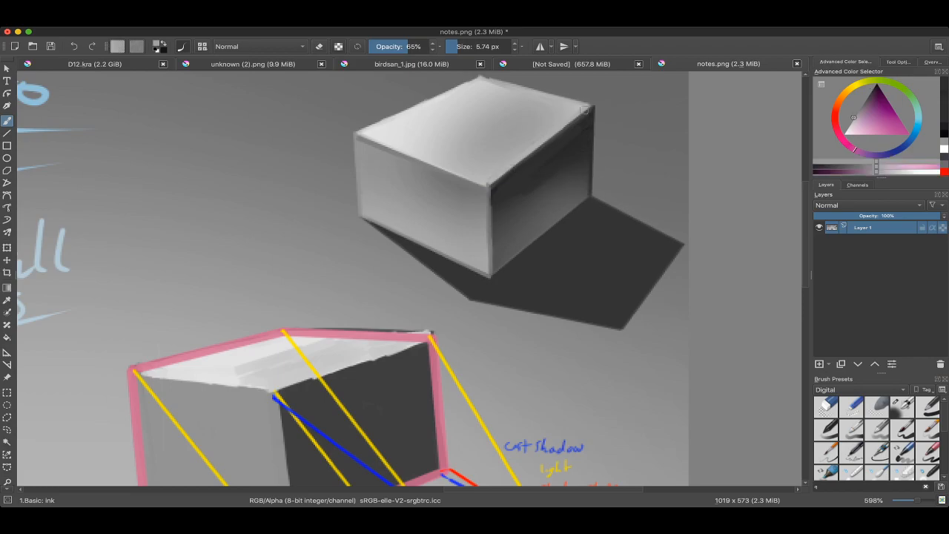
# Step: Select the shaded box's right face, soften its gradation with the Airbrush Soft brush in dark grey at 184.25 px, and deselect it
pyautogui.scroll(-5, 479, 153)
pyautogui.scroll(2, 479, 153)
pyautogui.press('l')
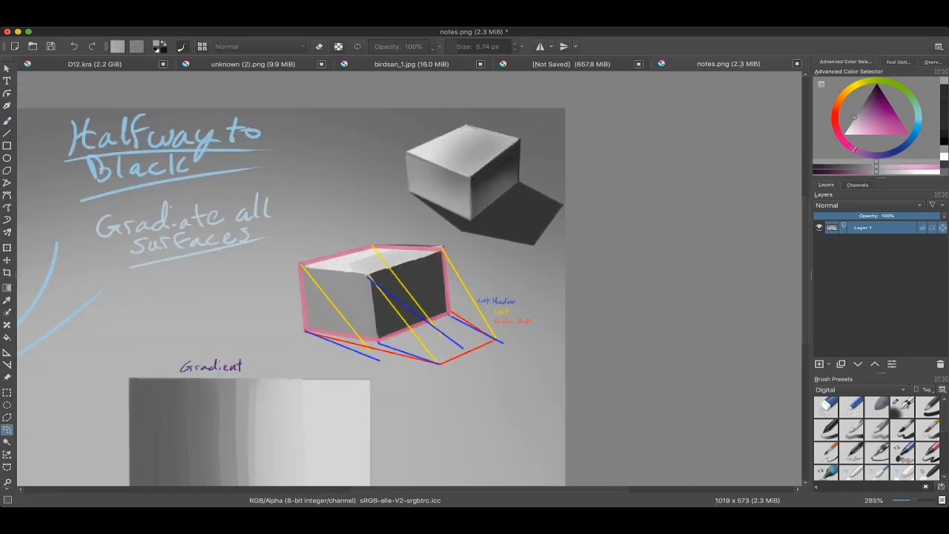
pyautogui.moveTo(520, 143)
pyautogui.mouseDown()
pyautogui.moveTo(519, 184)
pyautogui.moveTo(470, 224)
pyautogui.mouseUp()
pyautogui.press('b')
pyautogui.rightClick(439, 205)
pyautogui.click(482, 254)
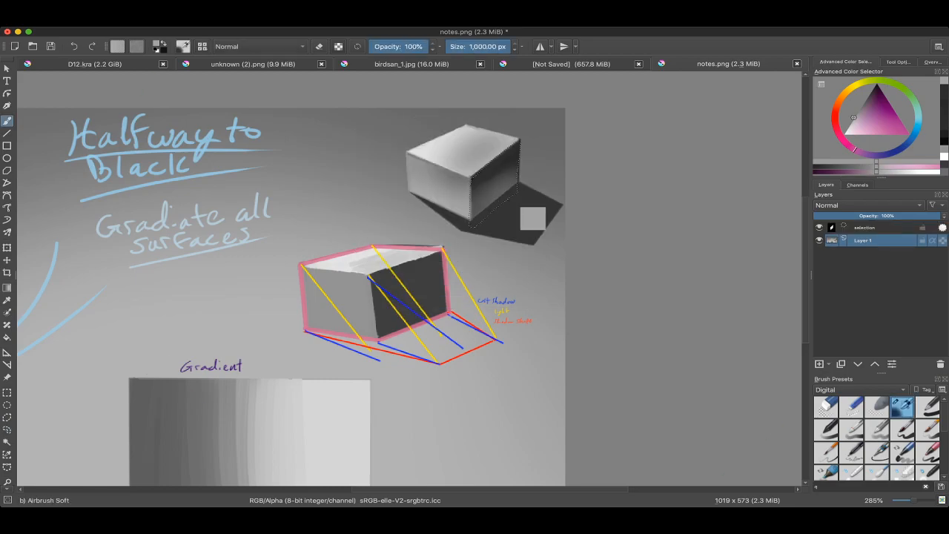
pyautogui.moveTo(523, 140); pyautogui.dragTo(441, 139)
pyautogui.moveTo(523, 137); pyautogui.dragTo(463, 163)
pyautogui.hotkey('ctrl', 'shift', 'a')
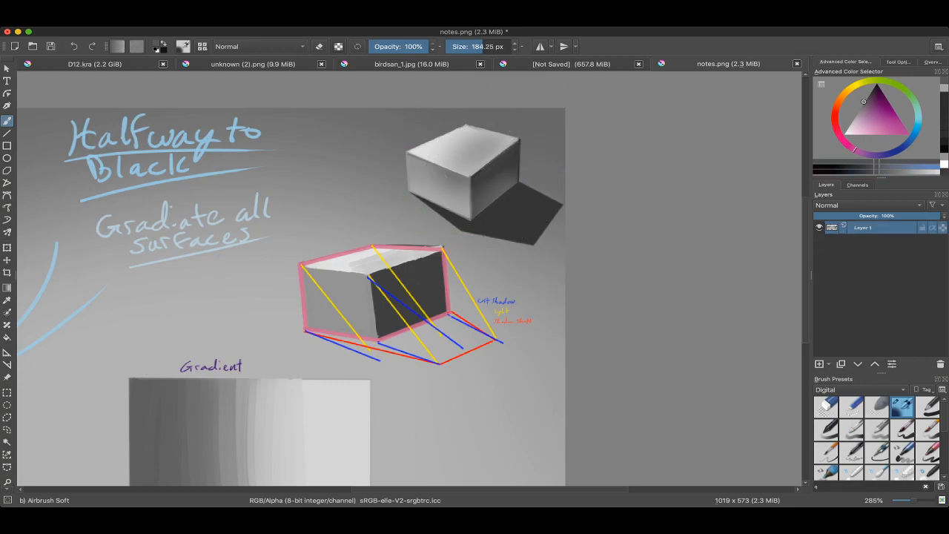
# Step: Examine the notes sheet's checklist, gradient scale, shaded box and cast-shadow construction diagram
pyautogui.scroll(-4, 474, 220)
pyautogui.scroll(1, 472, 245)
pyautogui.scroll(1, 495, 256)
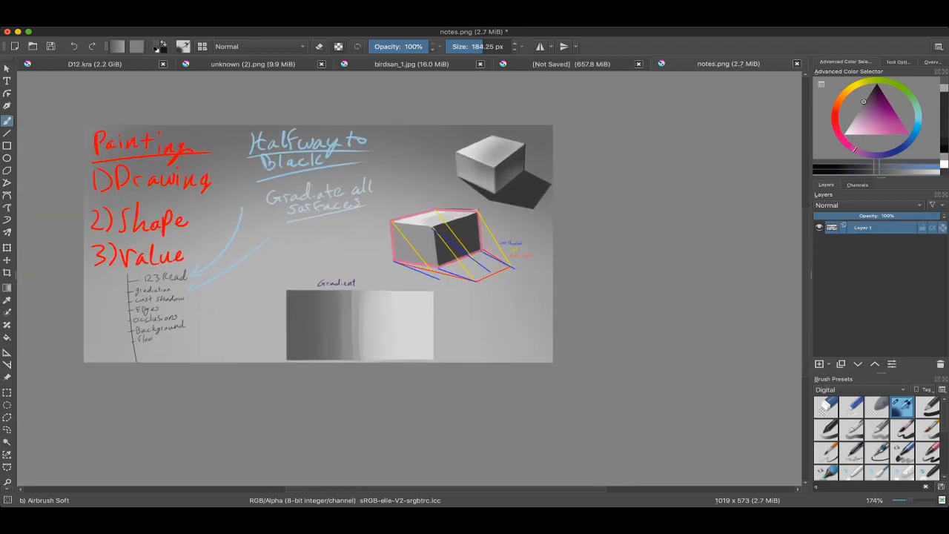
pyautogui.scroll(10, 512, 304)
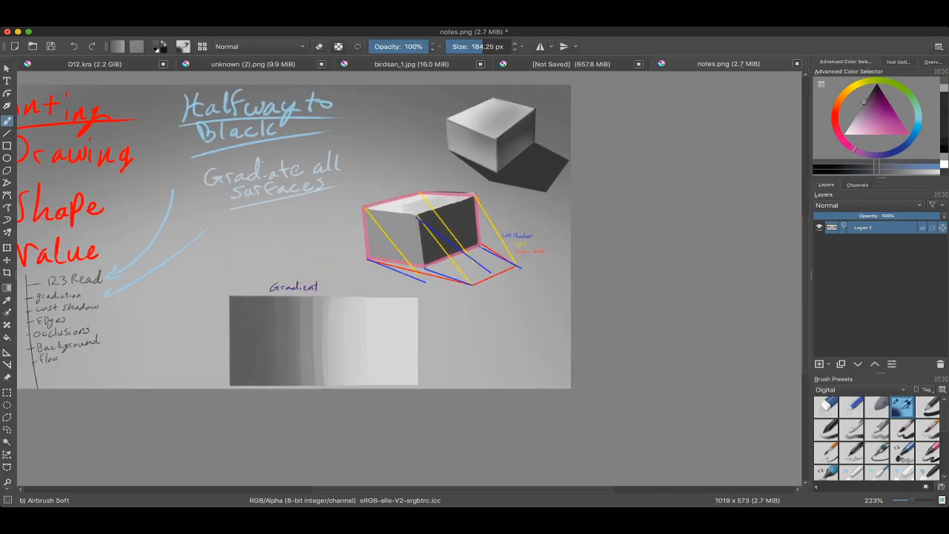
pyautogui.scroll(3, 512, 304)
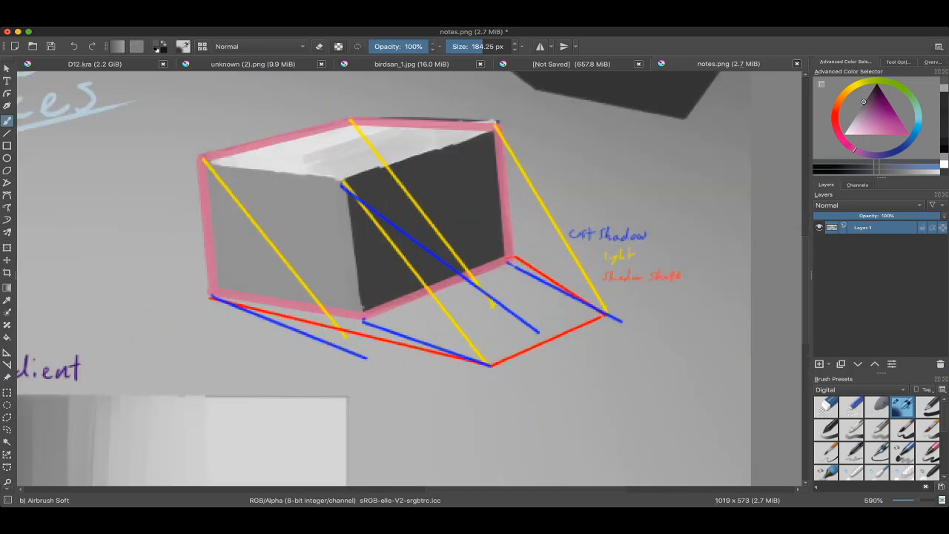
pyautogui.scroll(-5, 505, 265)
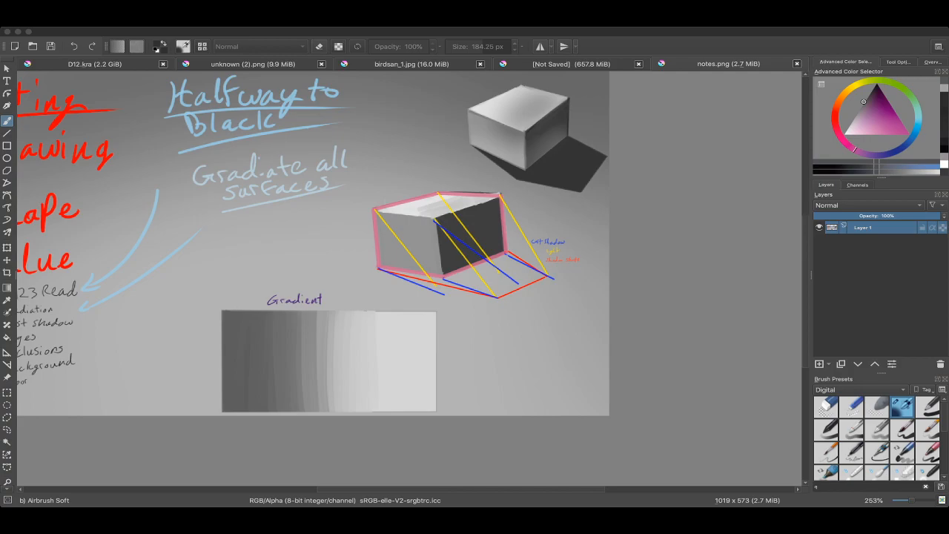
pyautogui.click(477, 307)
pyautogui.scroll(-3, 482, 282)
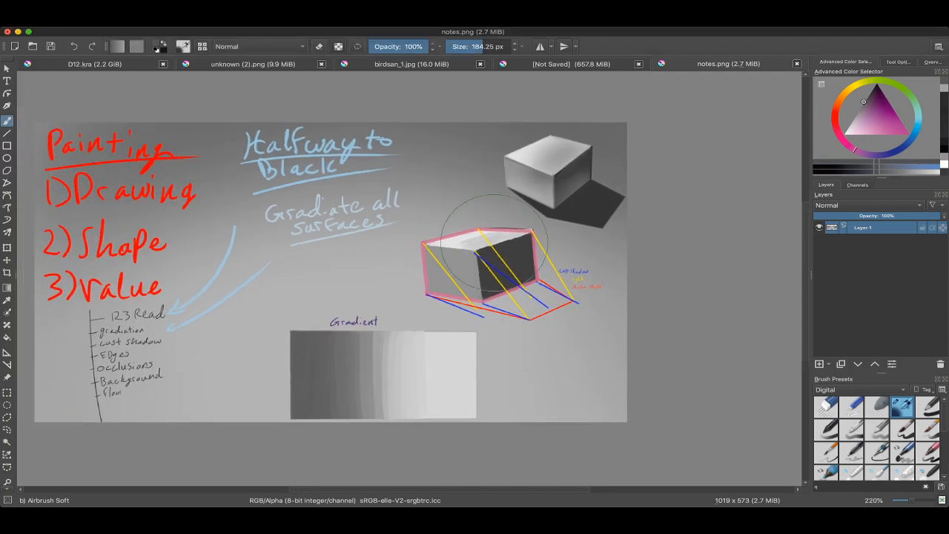
# Step: Choose the 1.Basic: Ink brush and switch to the unsaved cube painting
pyautogui.rightClick(479, 228)
pyautogui.click(475, 162)
pyautogui.click(571, 64)
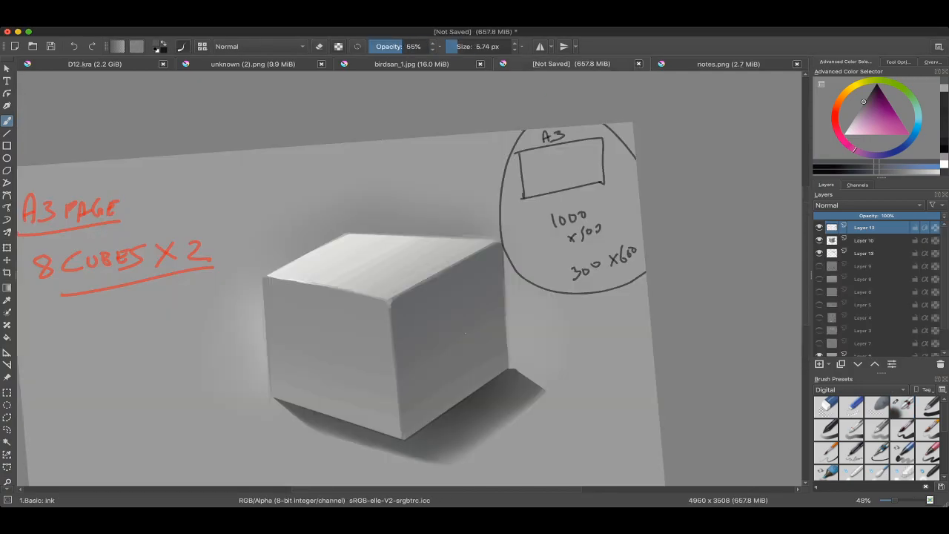
pyautogui.scroll(-2, 519, 171)
pyautogui.scroll(3, 430, 282)
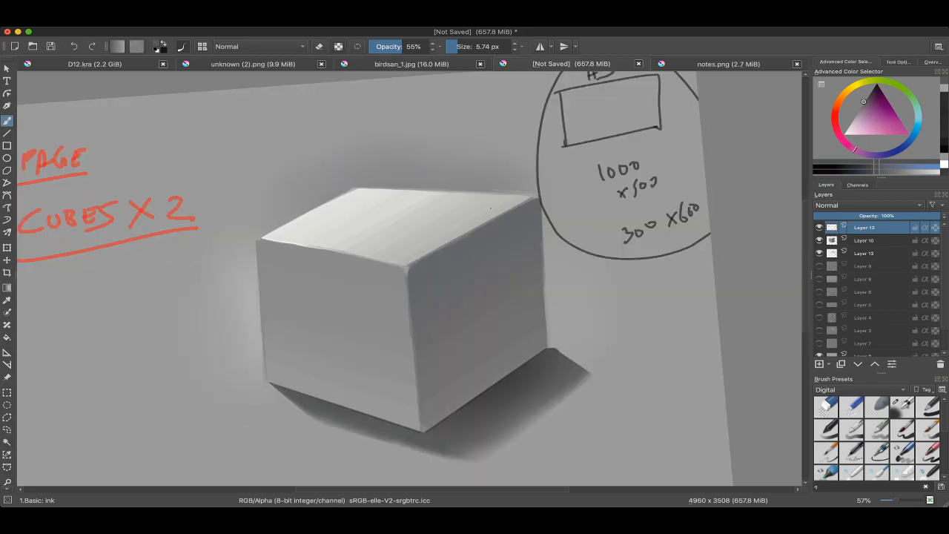
pyautogui.scroll(-2, 490, 215)
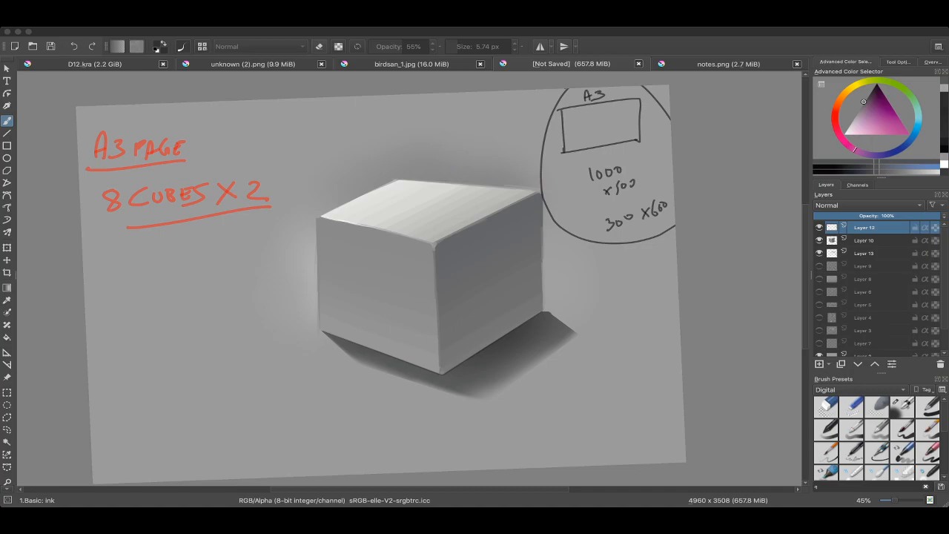
pyautogui.click(523, 242)
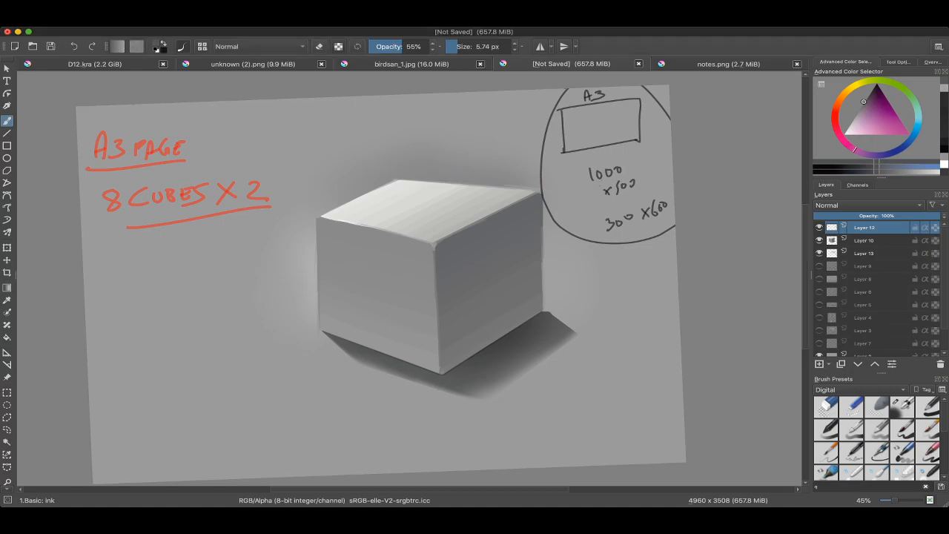
# Step: Hide the three cube painting layers and show Layer 5, Layer 4 and Layer 3 with the painting checklist and shadow diagrams
pyautogui.scroll(-3, 597, 170)
pyautogui.scroll(2, 568, 226)
pyautogui.click(819, 227)
pyautogui.click(819, 240)
pyautogui.click(819, 253)
pyautogui.click(819, 305)
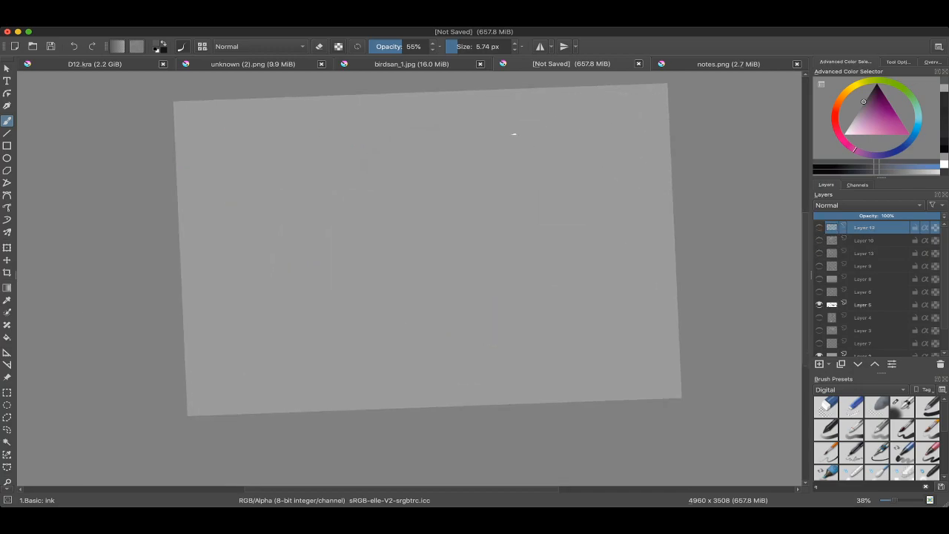
pyautogui.click(819, 317)
pyautogui.click(865, 331)
pyautogui.click(819, 330)
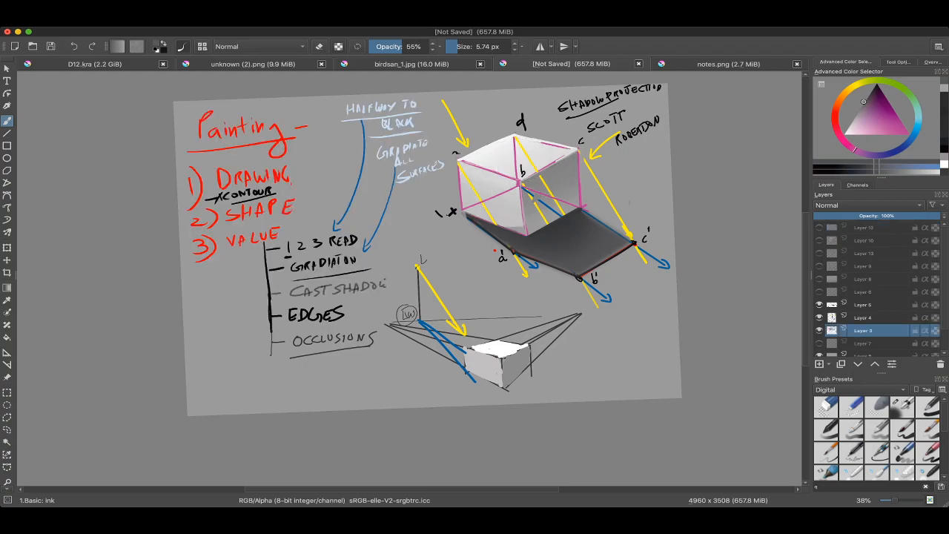
pyautogui.scroll(5, 334, 276)
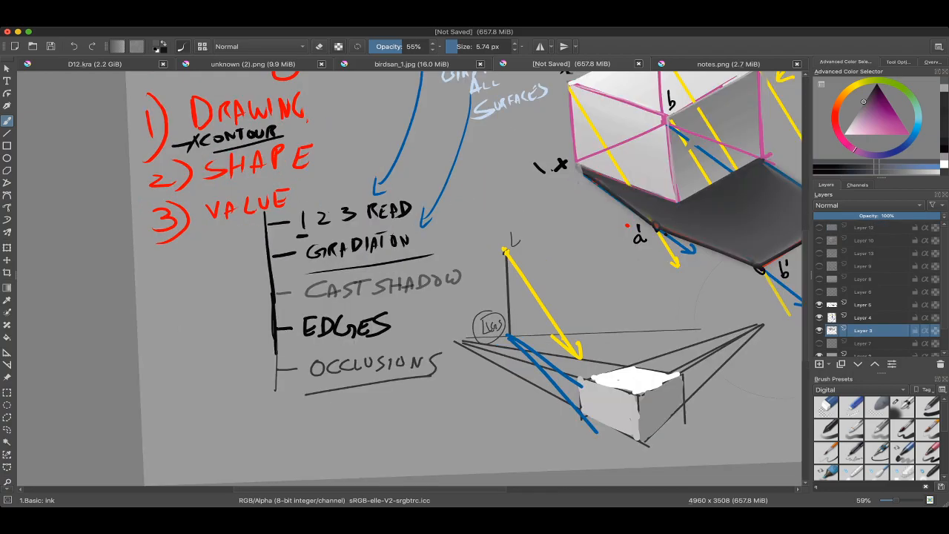
pyautogui.scroll(-3, 382, 230)
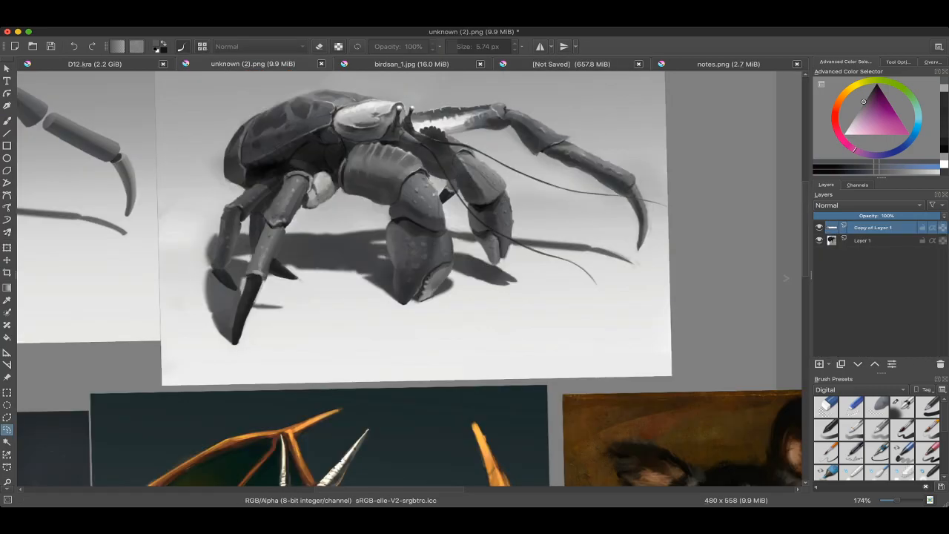
pyautogui.scroll(-5, 533, 269)
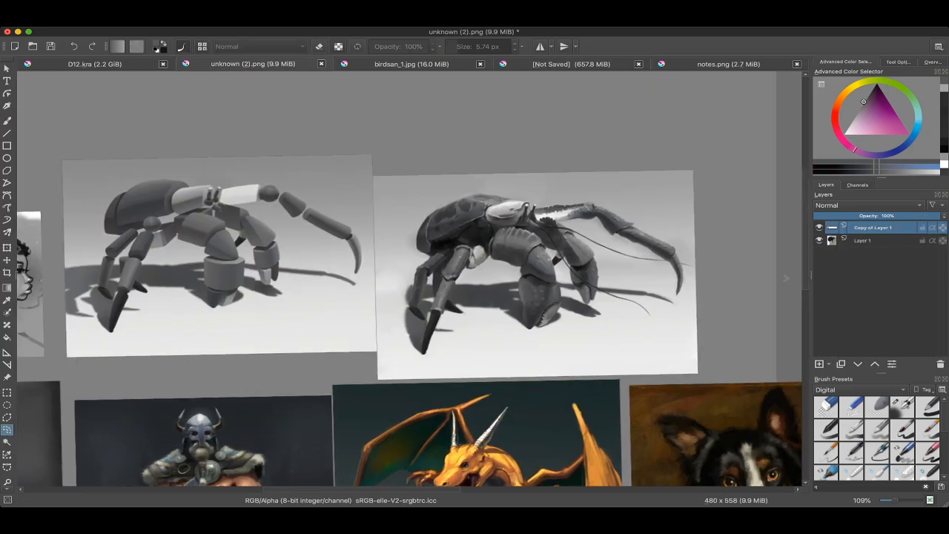
# Step: Examine the block-shape crab study in unknown (2).png, focusing on the value planes of its brightly lit arm segment
pyautogui.scroll(6, 227, 238)
pyautogui.moveTo(227, 238); pyautogui.dragTo(380, 265)
pyautogui.scroll(-3, 380, 265)
pyautogui.scroll(2, 380, 265)
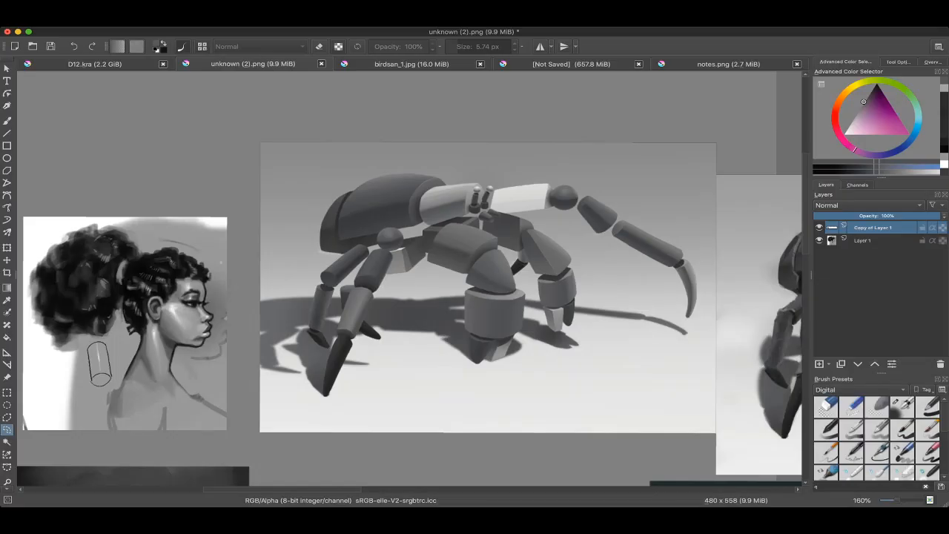
pyautogui.scroll(4, 453, 221)
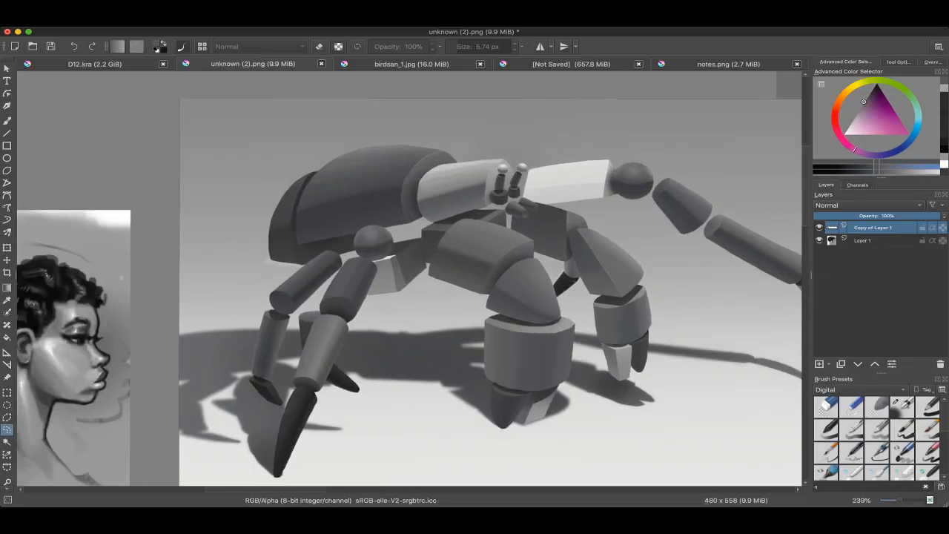
pyautogui.scroll(-1, 453, 221)
pyautogui.scroll(9, 467, 182)
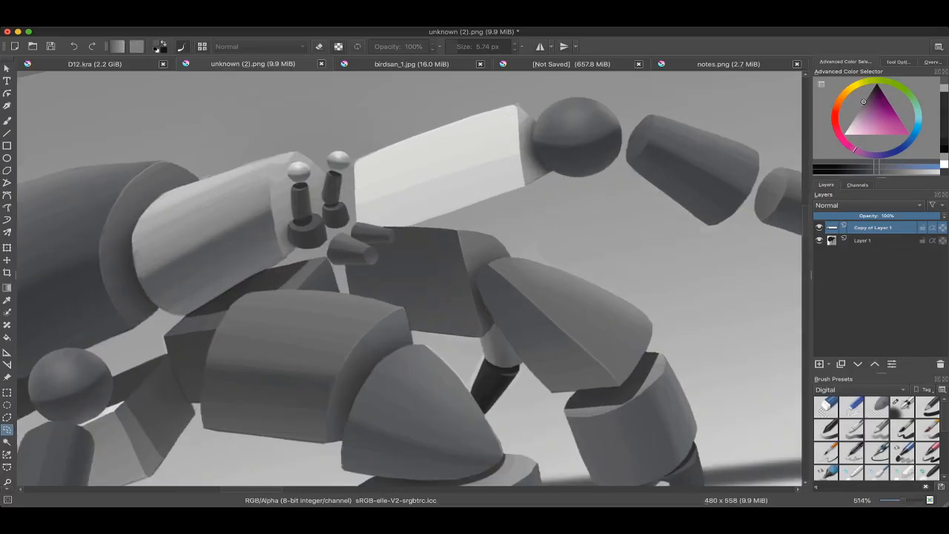
pyautogui.scroll(1, 409, 279)
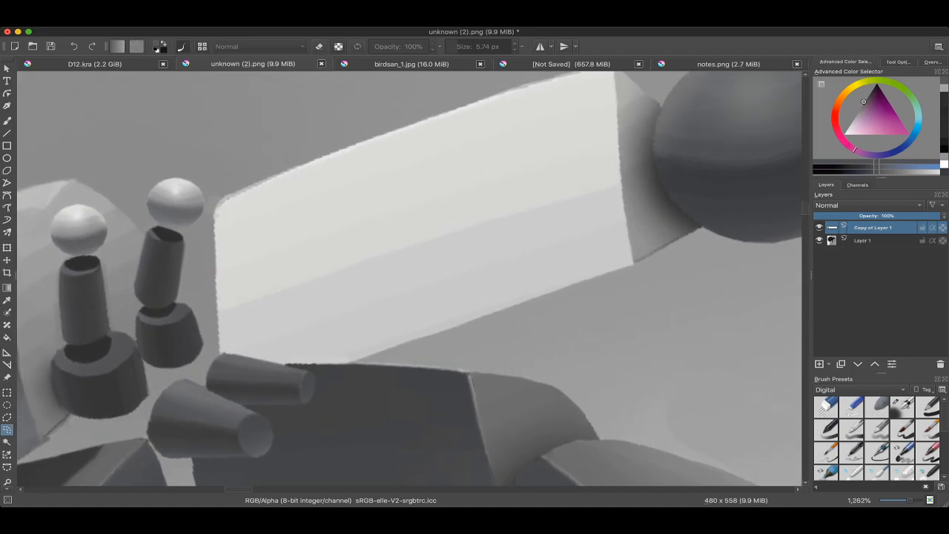
pyautogui.scroll(2, 410, 279)
pyautogui.scroll(-4, 409, 279)
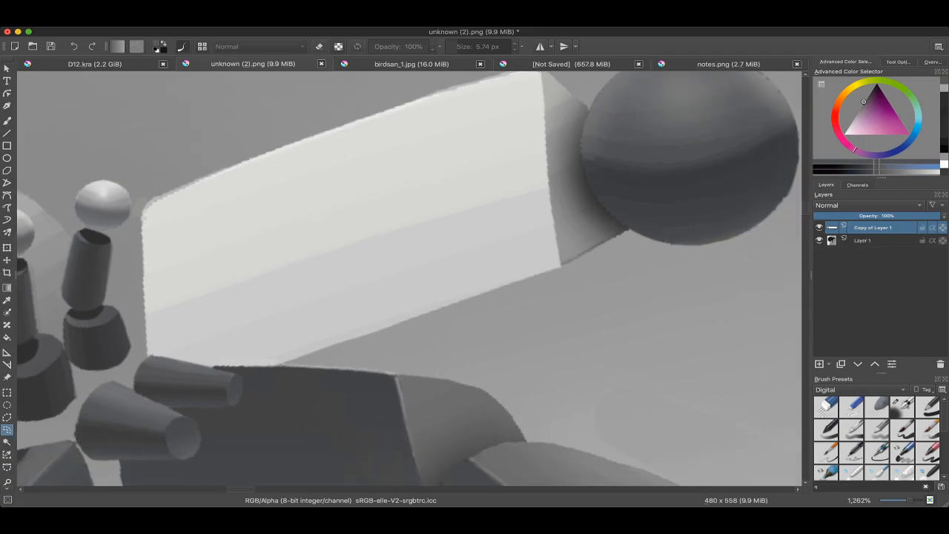
# Step: Inspect the shading and edges of the block-shape crab's leg segments and the faceted box beneath its sphere joint
pyautogui.scroll(-4, 410, 279)
pyautogui.scroll(3, 409, 279)
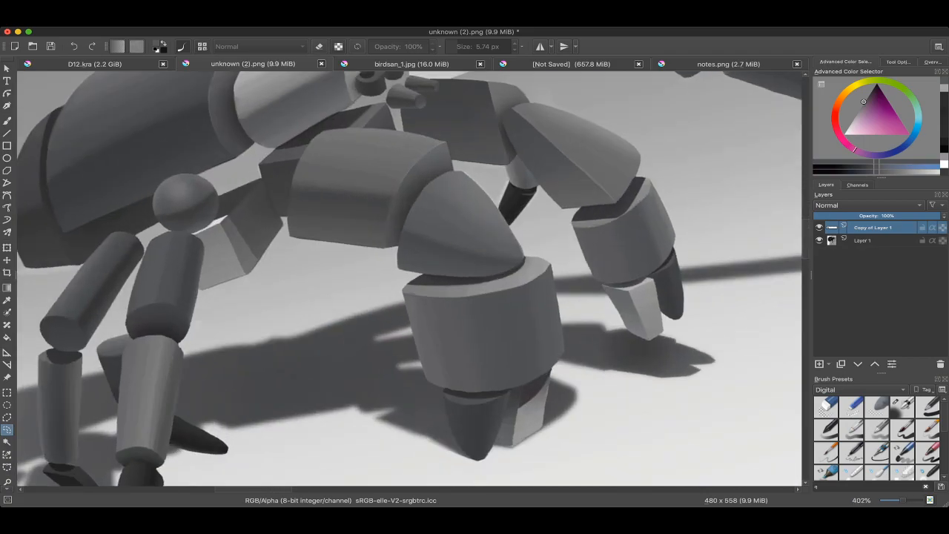
pyautogui.scroll(-2, 409, 279)
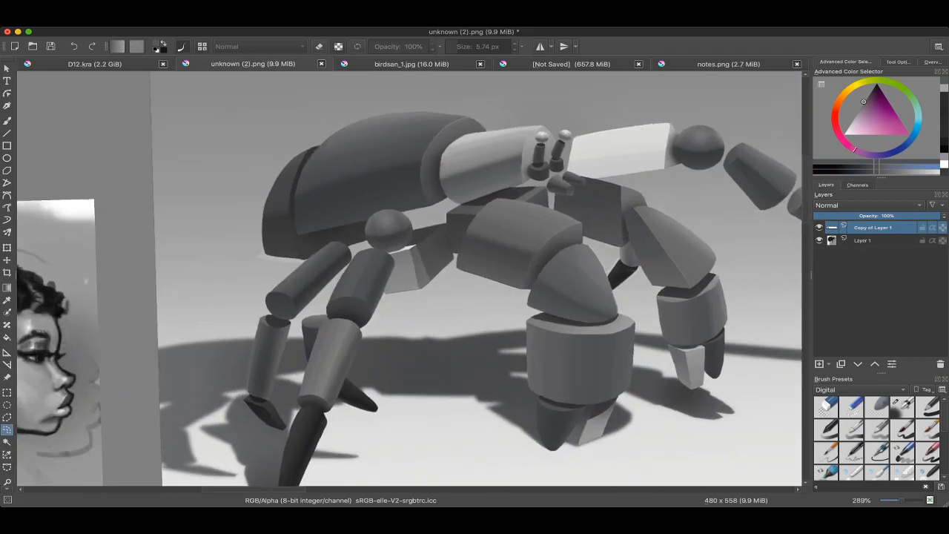
pyautogui.scroll(5, 409, 279)
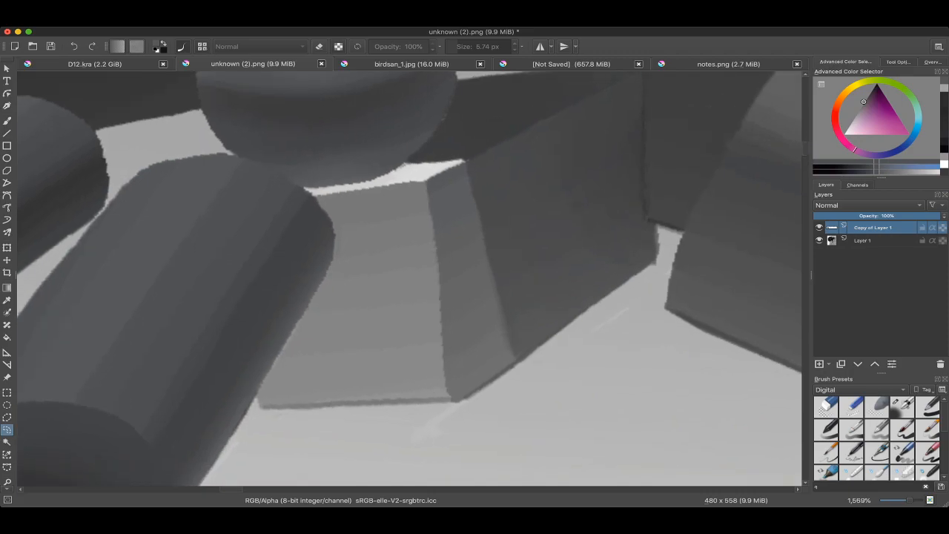
pyautogui.scroll(-2, 509, 240)
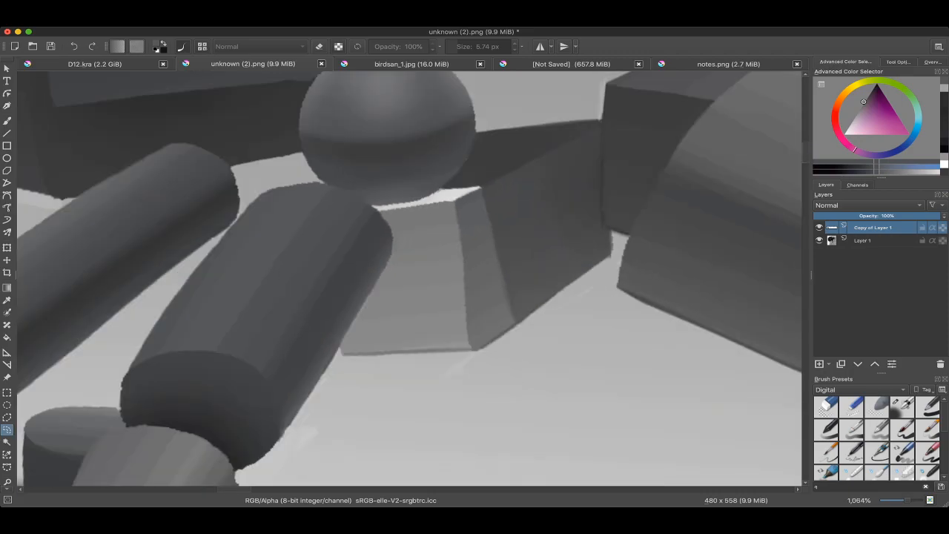
pyautogui.scroll(2, 459, 212)
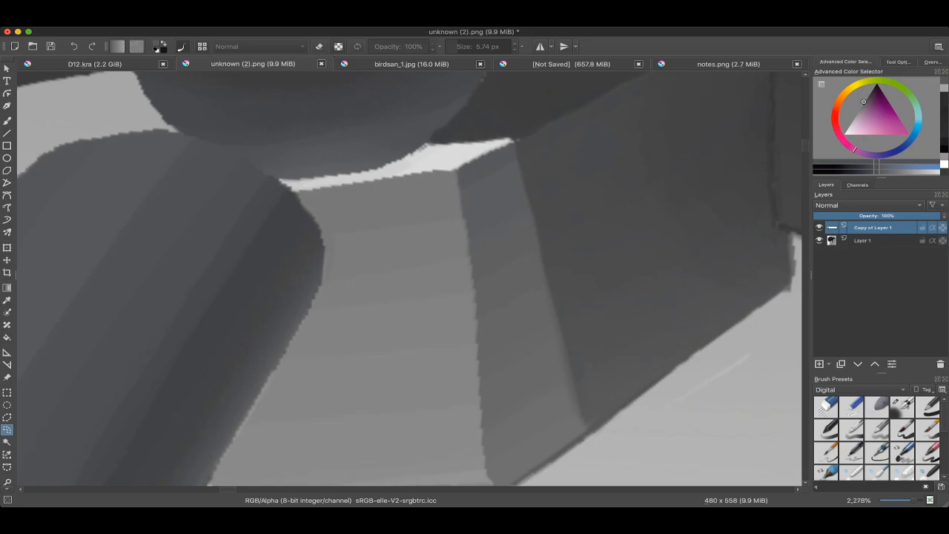
pyautogui.scroll(-4, 410, 279)
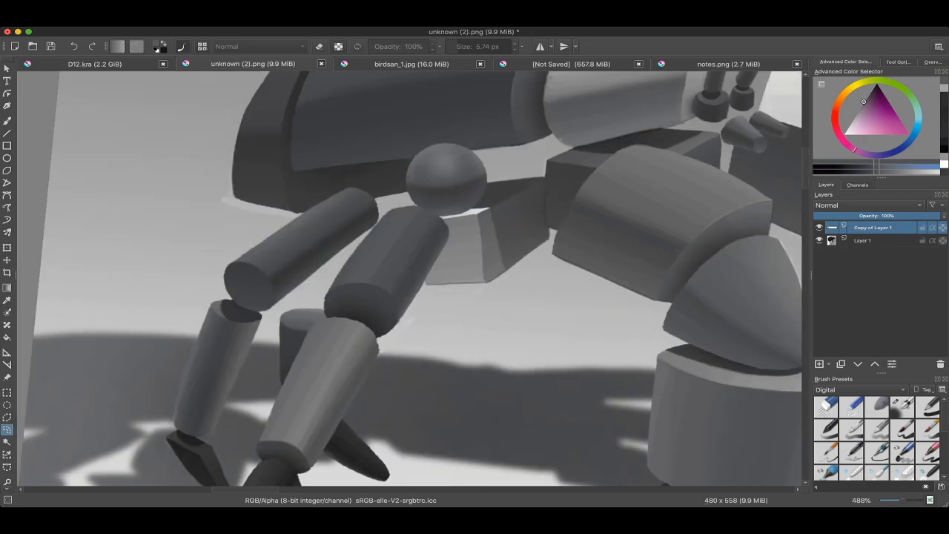
pyautogui.scroll(-4, 410, 279)
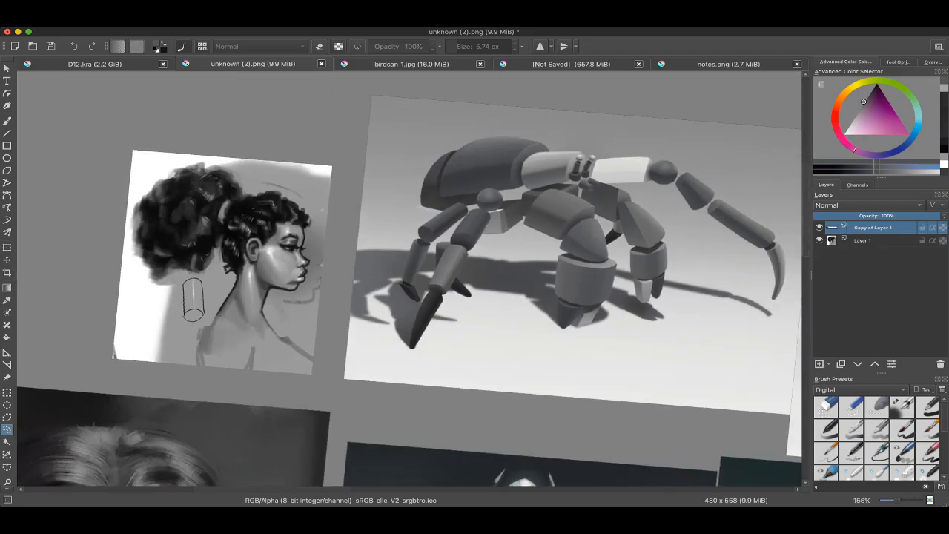
# Step: View the finished, detailed crab painting beside the block-shape study and activate the Brush tool
pyautogui.scroll(-2, 490, 267)
pyautogui.hscroll(5, 409, 279)
pyautogui.scroll(2, 410, 279)
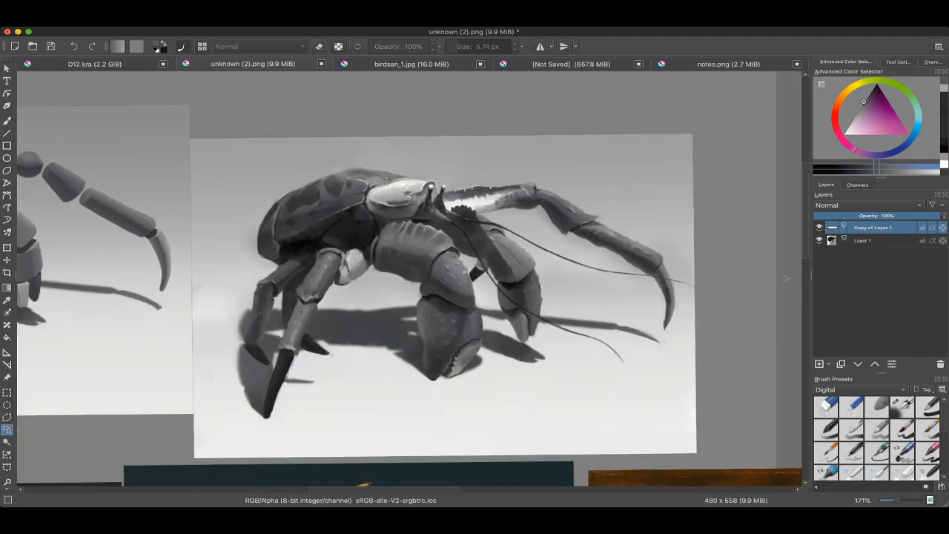
pyautogui.moveTo(679, 94); pyautogui.dragTo(692, 82)
pyautogui.press('b')
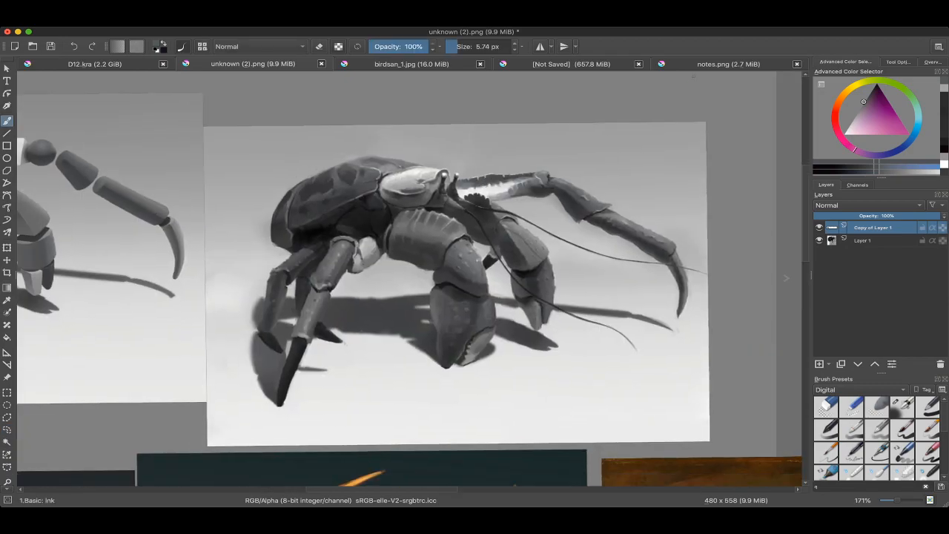
# Step: Return to the unsaved document and review the painting checklist and the cast-shadow construction diagrams
pyautogui.click(712, 63)
pyautogui.hotkey('ctrl', 'shift', 'Tab')
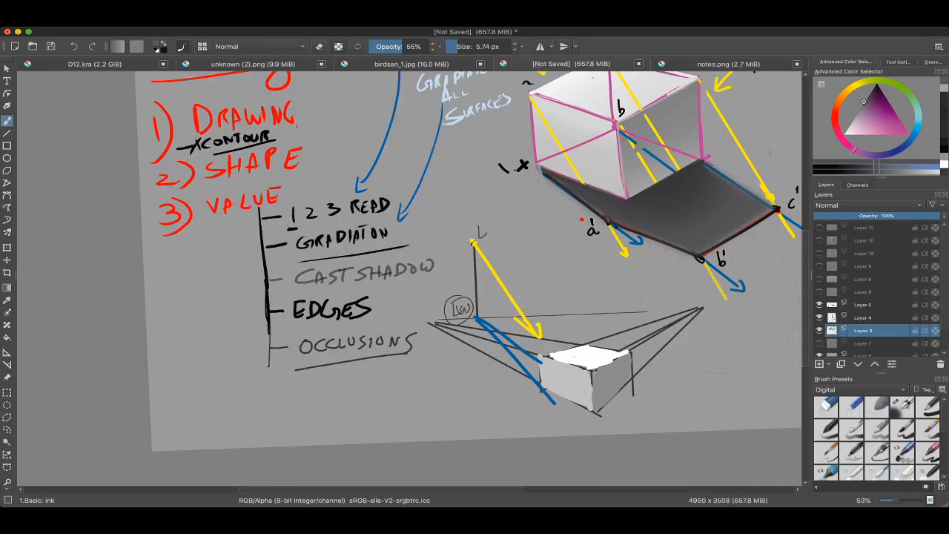
pyautogui.scroll(-1, 464, 268)
pyautogui.scroll(-2, 548, 251)
pyautogui.moveTo(475, 260); pyautogui.dragTo(448, 302)
pyautogui.scroll(3, 437, 254)
pyautogui.scroll(-3, 470, 421)
pyautogui.scroll(3, 445, 305)
pyautogui.scroll(-3, 414, 275)
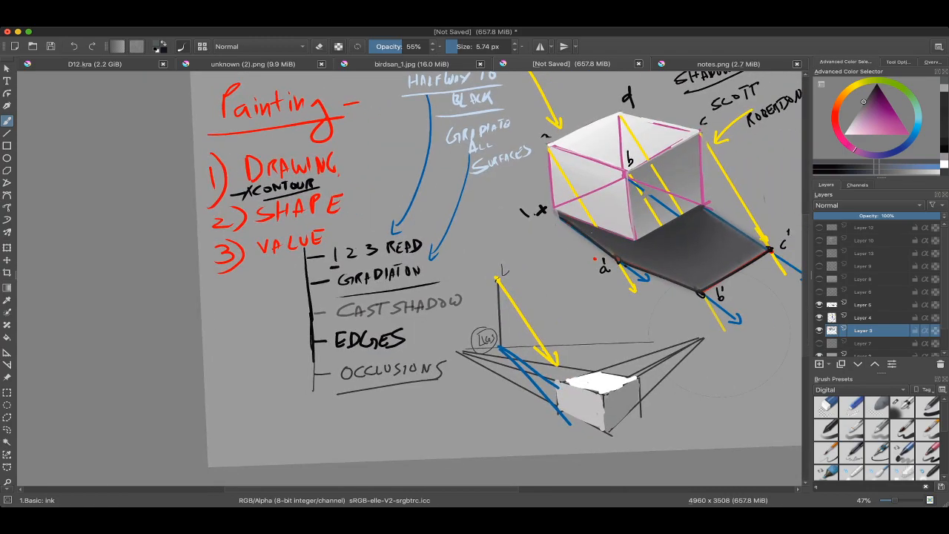
pyautogui.scroll(-1, 327, 260)
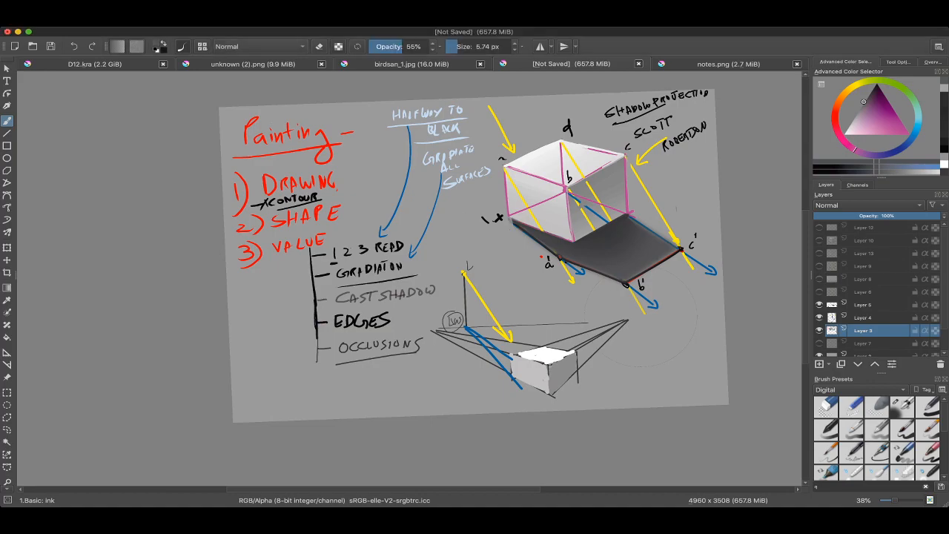
# Step: Reopen the unknown (2).png references and compare the block-shape crab with the finished crab painting
pyautogui.click(253, 63)
pyautogui.moveTo(409, 279); pyautogui.dragTo(452, 299)
pyautogui.scroll(-3, 478, 276)
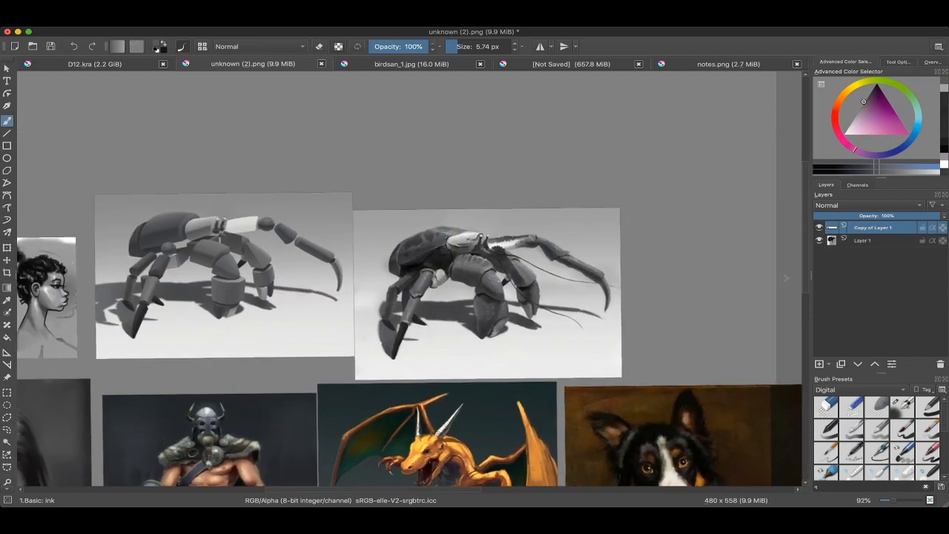
pyautogui.scroll(2, 363, 278)
pyautogui.moveTo(485, 264); pyautogui.dragTo(470, 240)
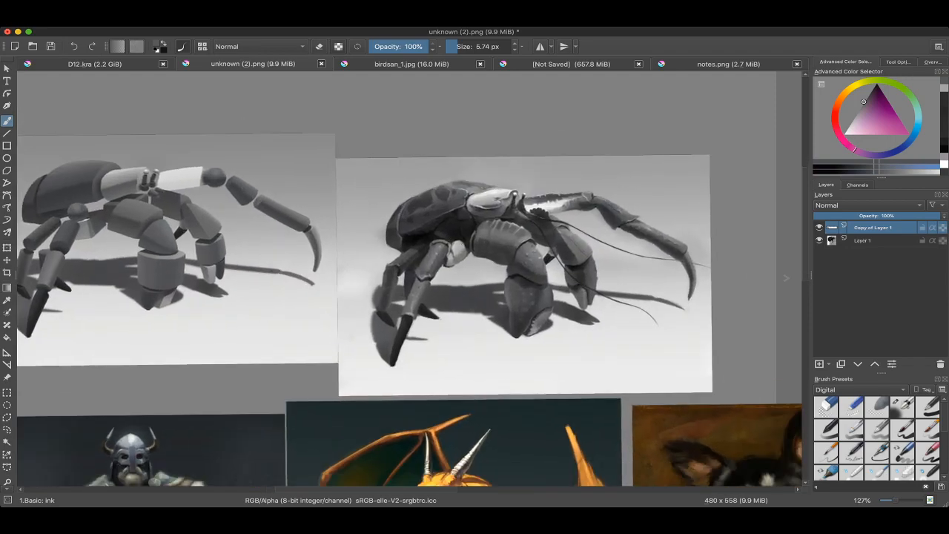
pyautogui.press('super+Tab')
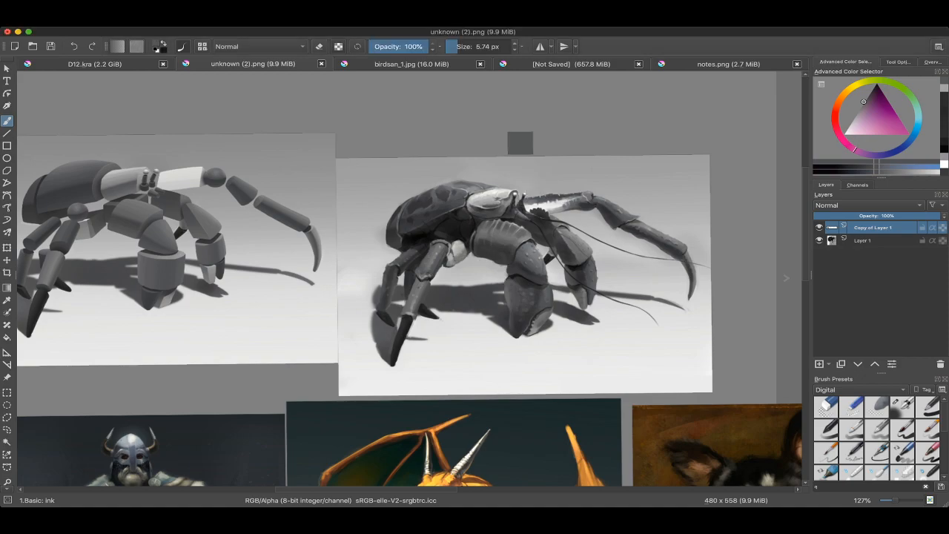
# Step: Switch to birdsan_1.jpg and compare the fully rendered purple bird with the outlined, flat-coloured version
pyautogui.click(412, 64)
pyautogui.scroll(-1, 409, 253)
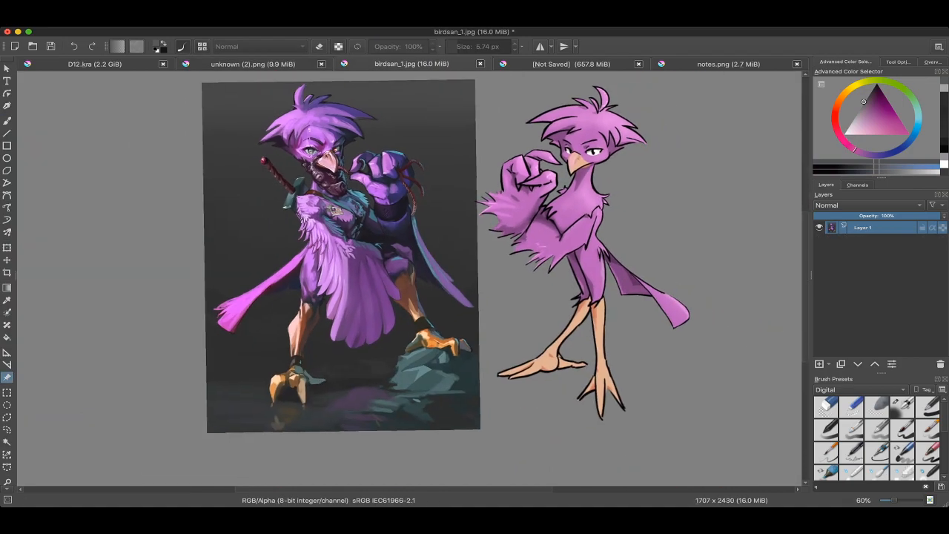
pyautogui.scroll(3, 445, 222)
pyautogui.press('super+Tab')
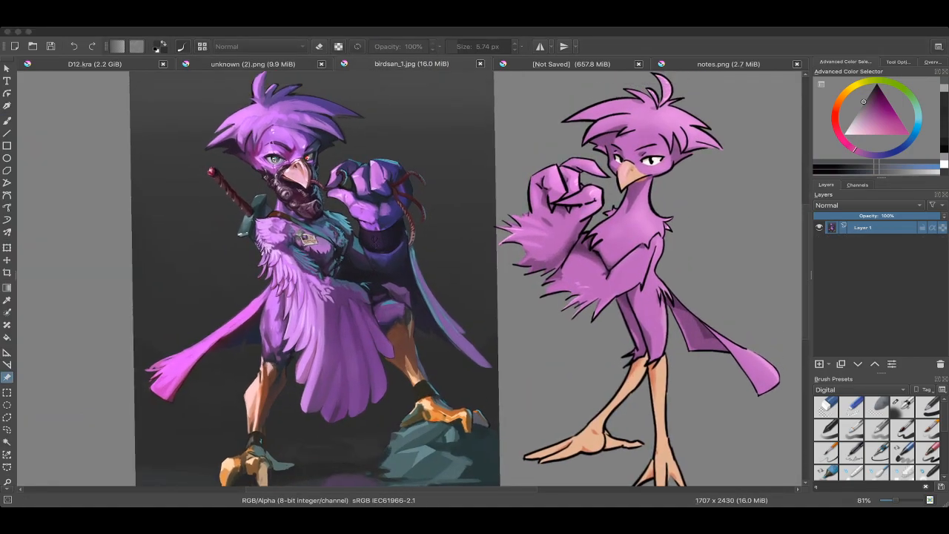
pyautogui.press('super+Tab')
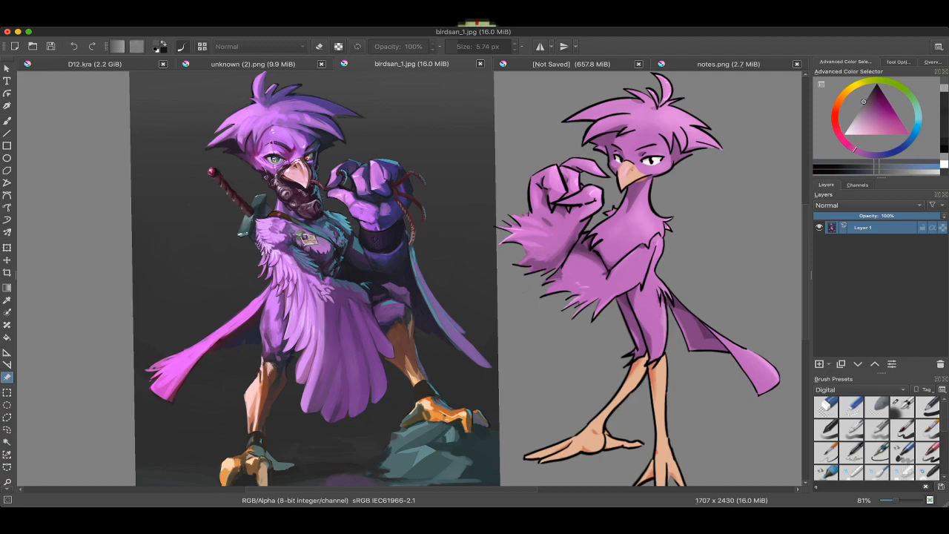
# Step: Activate the freehand selection tool on the bird artwork and swap the foreground and background colours
pyautogui.press('b')
pyautogui.moveTo(445, 281)
pyautogui.mouseDown()
pyautogui.moveTo(313, 269)
pyautogui.moveTo(442, 279)
pyautogui.mouseUp()
pyautogui.press('l')
pyautogui.scroll(-1, 519, 282)
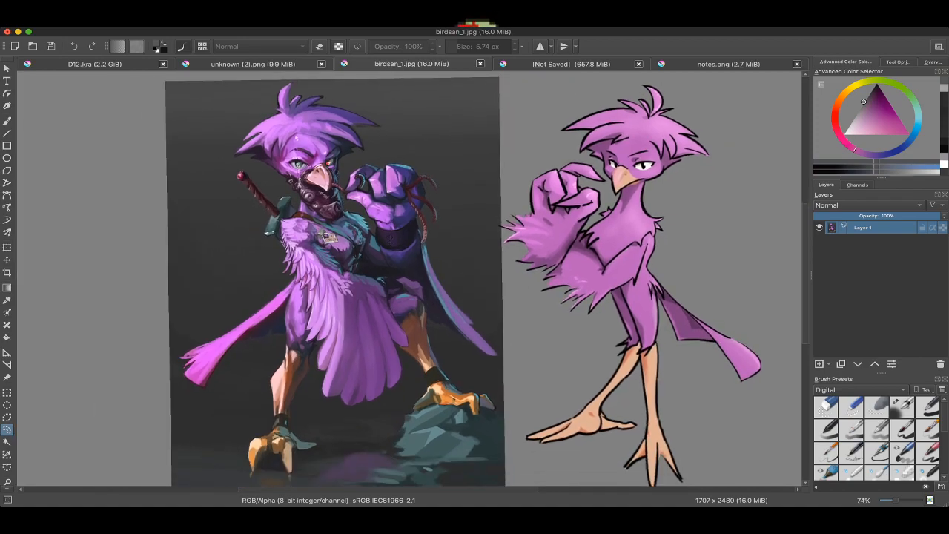
pyautogui.click(162, 43)
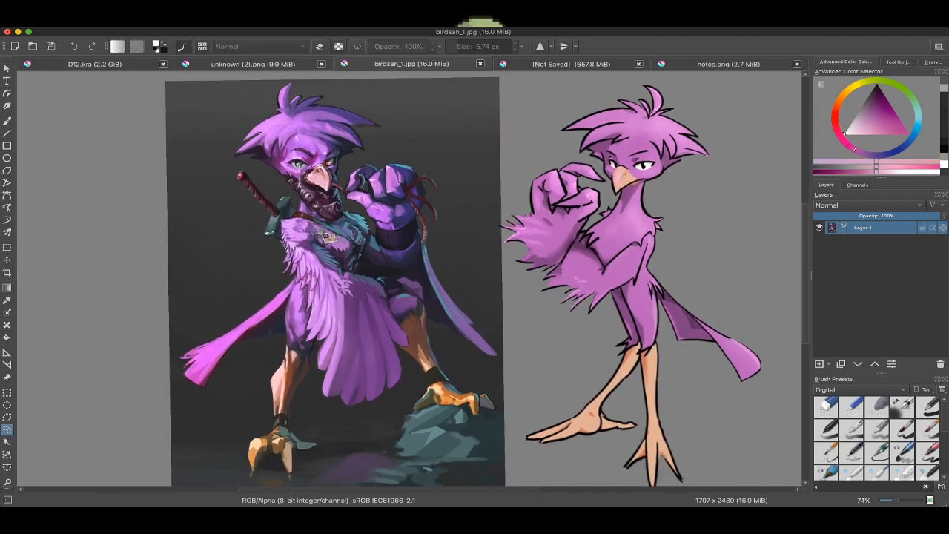
pyautogui.hotkey('ctrl', 'a')
pyautogui.press('Delete')
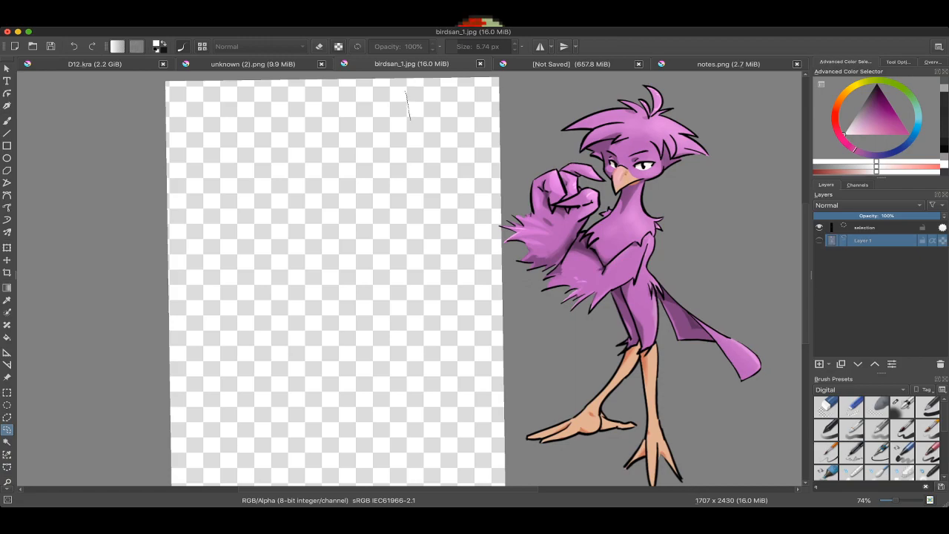
pyautogui.hotkey('ctrl', 'z')
pyautogui.press('b')
pyautogui.hotkey('ctrl', 'shift', 'a')
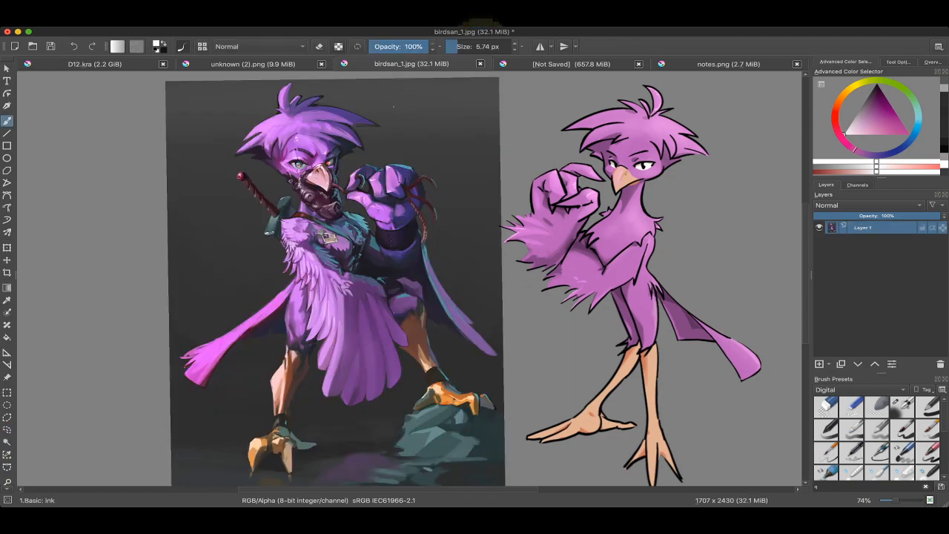
# Step: Write "PHEATURE" in white beside the painted bird's head and draw a curved arrow beneath it aimed at the bird
pyautogui.moveTo(394, 107)
pyautogui.mouseDown()
pyautogui.moveTo(414, 122)
pyautogui.moveTo(441, 116)
pyautogui.moveTo(446, 100)
pyautogui.mouseUp()
pyautogui.moveTo(448, 101); pyautogui.dragTo(457, 99)
pyautogui.moveTo(459, 100); pyautogui.dragTo(467, 110)
pyautogui.moveTo(470, 98)
pyautogui.mouseDown()
pyautogui.moveTo(477, 108)
pyautogui.moveTo(417, 147)
pyautogui.mouseUp()
pyautogui.moveTo(421, 138)
pyautogui.mouseDown()
pyautogui.moveTo(432, 149)
pyautogui.moveTo(429, 141)
pyautogui.mouseUp()
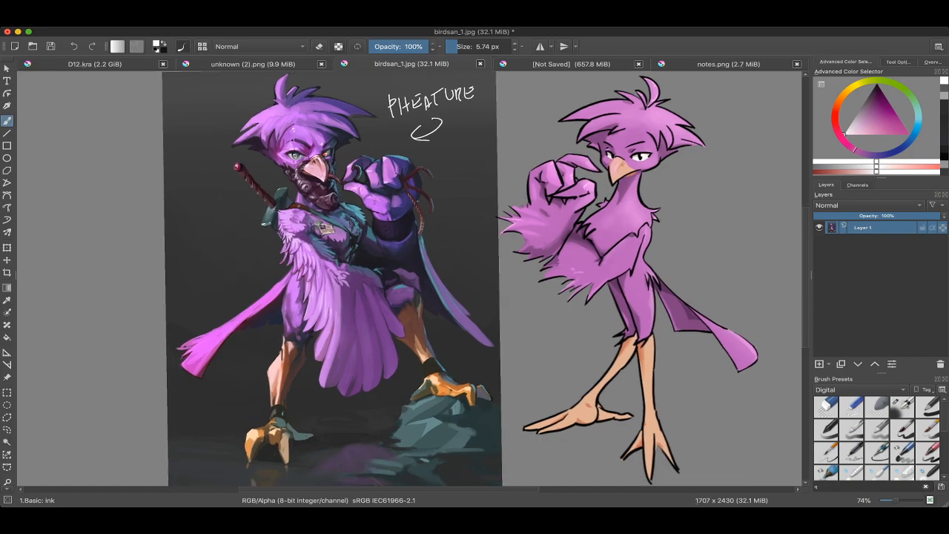
# Step: Mark the crest on the painted bird's head with short dark purple brush strokes and a thin line around it
pyautogui.moveTo(429, 140); pyautogui.dragTo(482, 263)
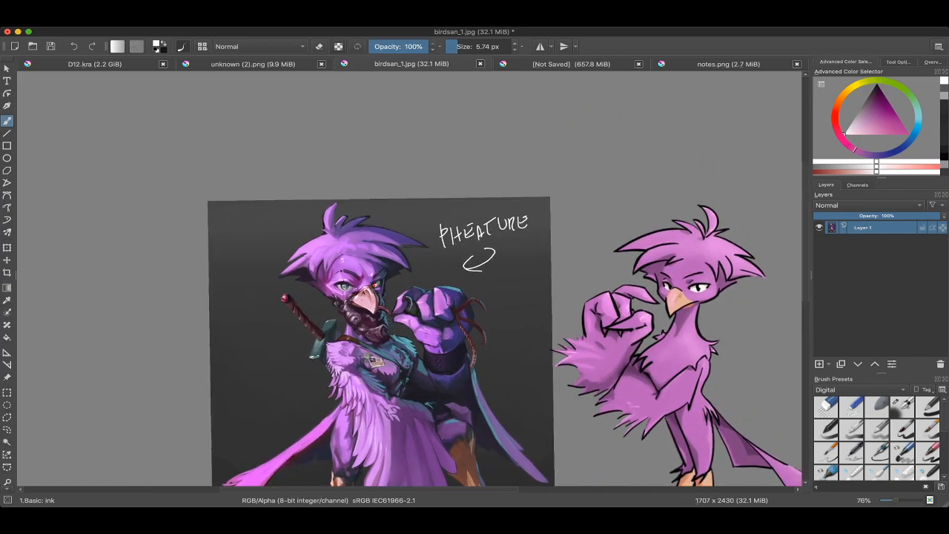
pyautogui.scroll(8, 379, 252)
pyautogui.moveTo(326, 222)
pyautogui.mouseDown()
pyautogui.moveTo(436, 271)
pyautogui.moveTo(514, 272)
pyautogui.moveTo(512, 334)
pyautogui.mouseUp()
pyautogui.moveTo(361, 112); pyautogui.dragTo(359, 94)
pyautogui.hotkey('ctrl', 'z')
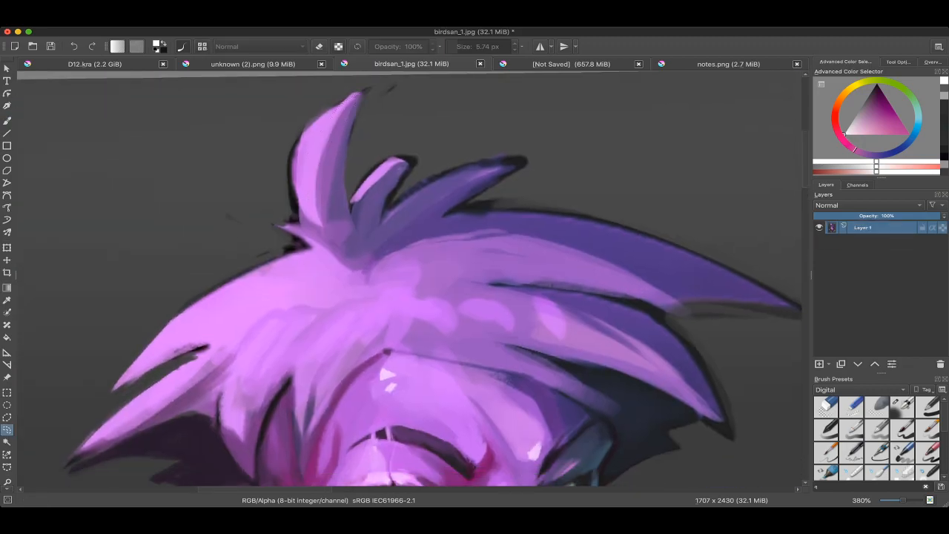
pyautogui.press('b')
pyautogui.scroll(2, 300, 153)
pyautogui.keyDown('ctrl'); pyautogui.click(290, 160); pyautogui.keyUp('ctrl')
pyautogui.moveTo(312, 128)
pyautogui.mouseDown()
pyautogui.moveTo(315, 158)
pyautogui.moveTo(351, 175)
pyautogui.mouseUp()
pyautogui.moveTo(349, 217)
pyautogui.mouseDown()
pyautogui.moveTo(363, 246)
pyautogui.moveTo(343, 238)
pyautogui.mouseUp()
pyautogui.moveTo(329, 172)
pyautogui.mouseDown()
pyautogui.moveTo(347, 177)
pyautogui.moveTo(349, 207)
pyautogui.mouseUp()
pyautogui.scroll(-1, 356, 197)
pyautogui.moveTo(333, 115); pyautogui.dragTo(350, 301)
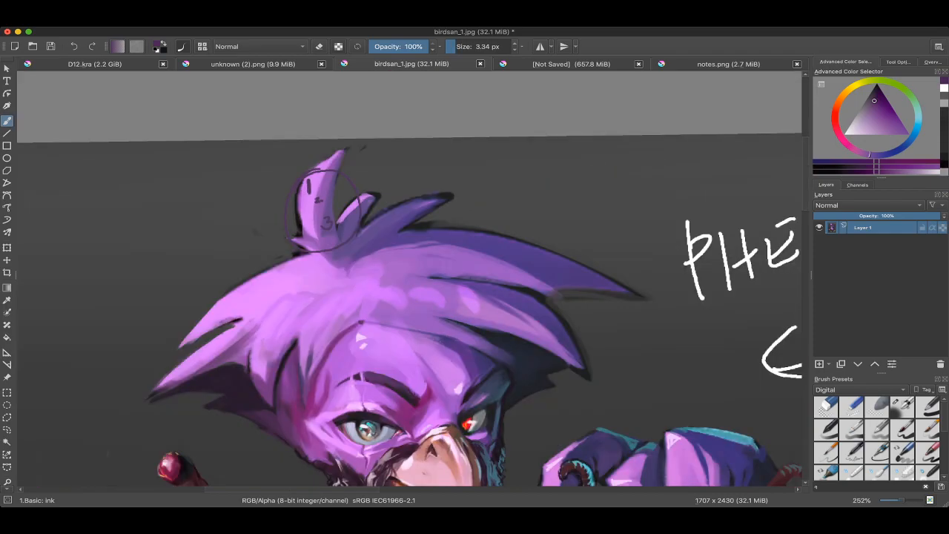
pyautogui.moveTo(720, 222); pyautogui.dragTo(795, 193)
pyautogui.moveTo(657, 238); pyautogui.dragTo(742, 252)
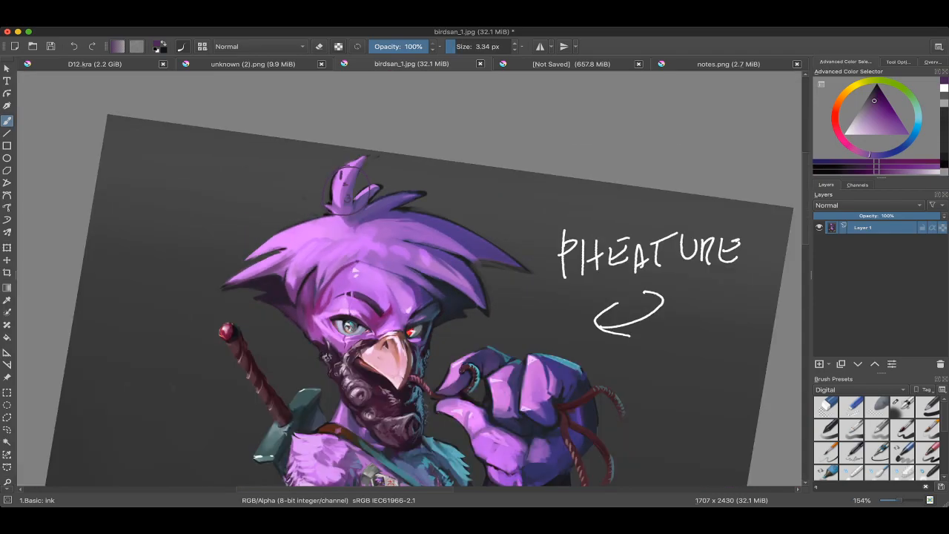
# Step: Examine the painted bird's mask, sword hilt, shoulder feathers and chest strap up close
pyautogui.scroll(1, 336, 165)
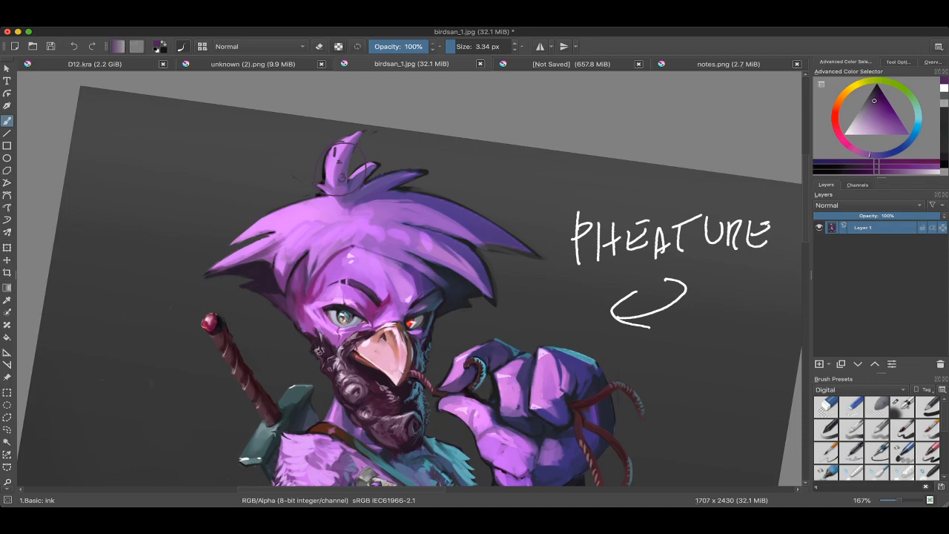
pyautogui.scroll(-2, 303, 164)
pyautogui.moveTo(297, 253); pyautogui.dragTo(305, 165)
pyautogui.scroll(6, 296, 279)
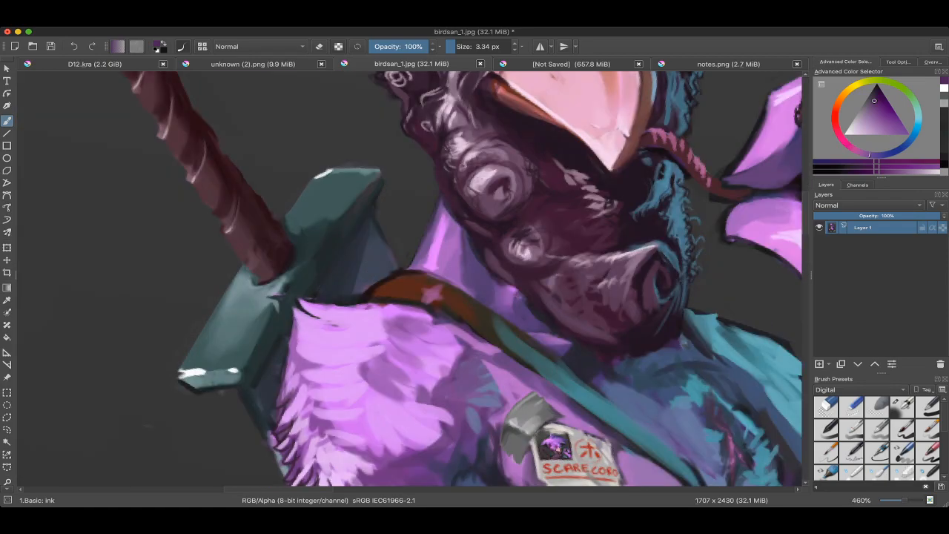
pyautogui.scroll(-10, 408, 278)
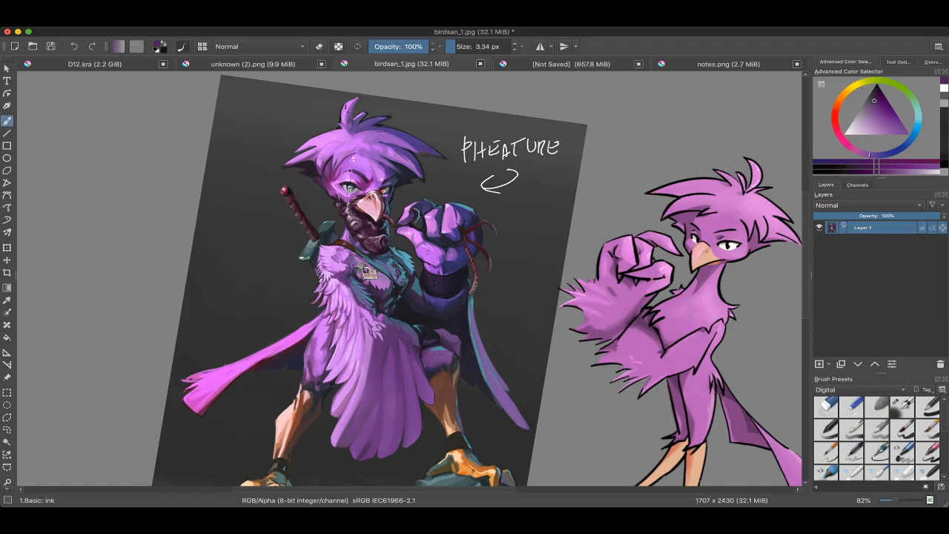
# Step: Switch to notes.png and review the painting checklist, gradient bar and cast-shadow box diagrams
pyautogui.hotkey('ctrl', 'Tab')
pyautogui.hotkey('ctrl', 'Tab')
pyautogui.scroll(-1, 578, 196)
pyautogui.moveTo(672, 260); pyautogui.dragTo(677, 271)
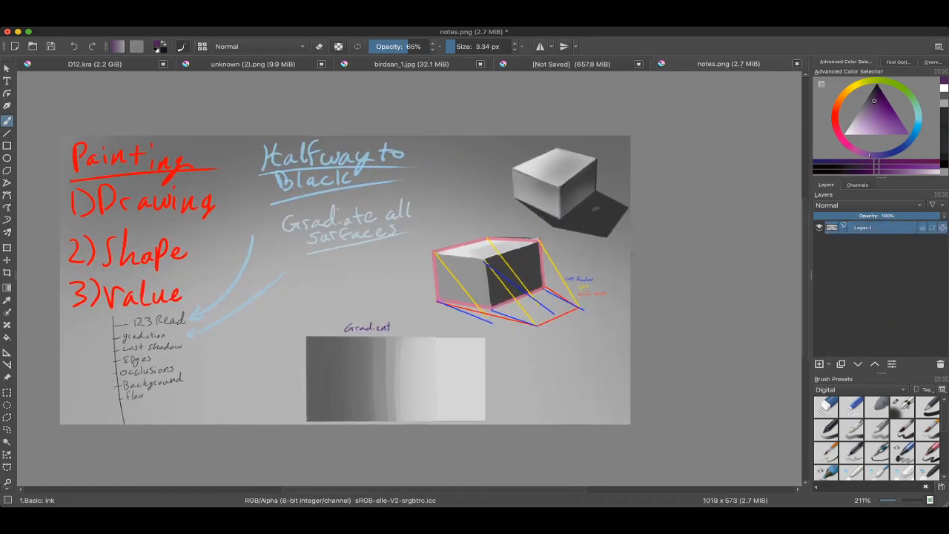